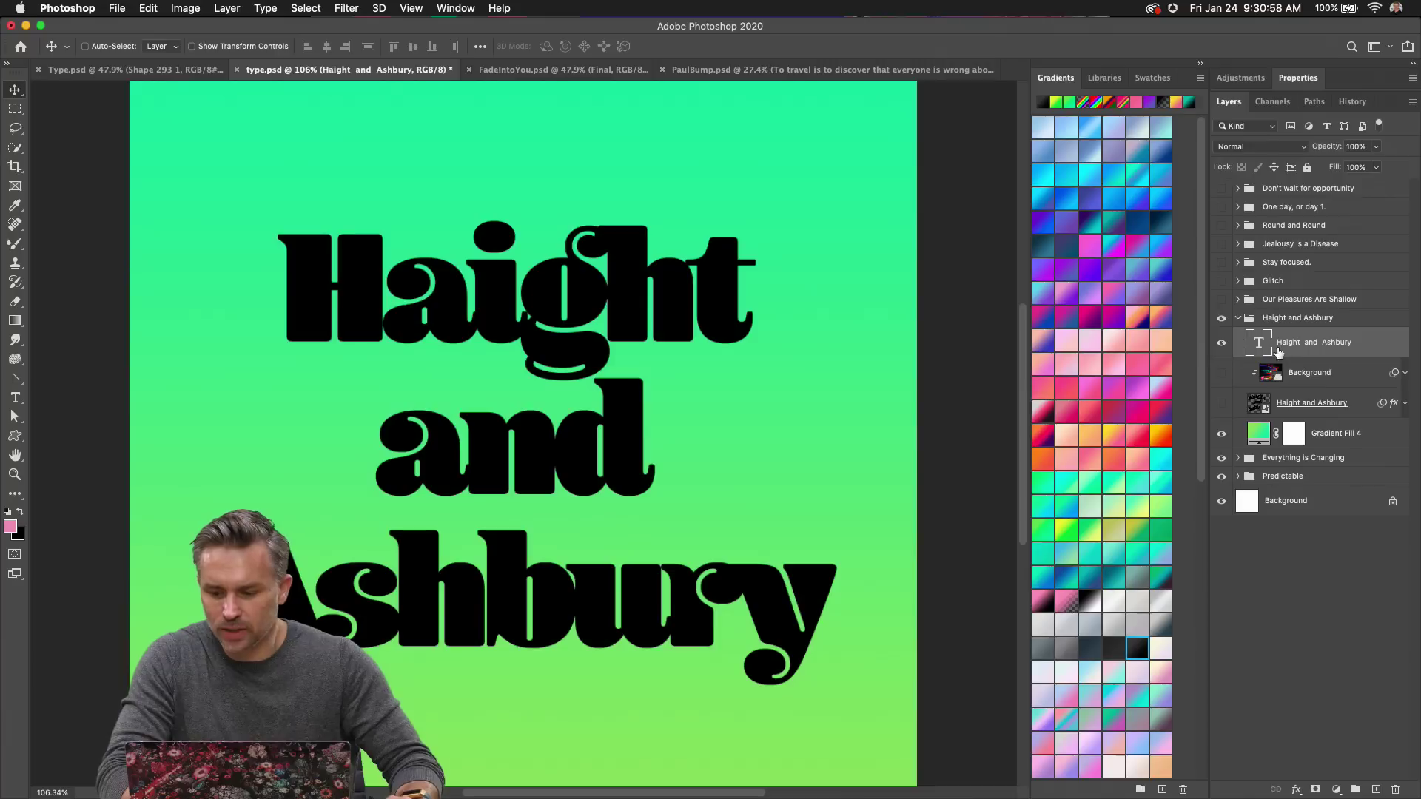
Enter the Haight and Ashbury text for editing and look at the fonts available in its character properties.
{"action": "left_click", "coordinate": [15, 397]}
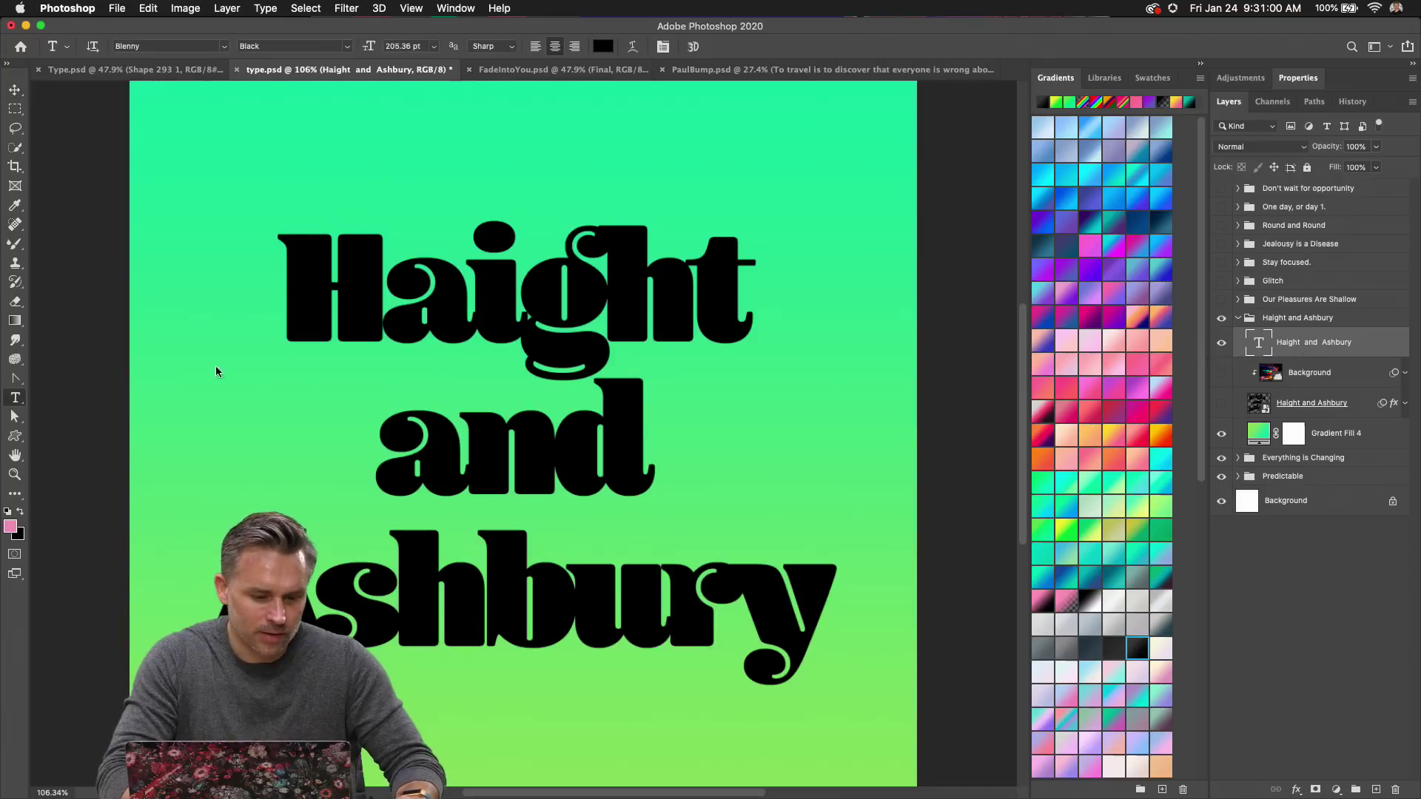
{"action": "left_click", "coordinate": [469, 299]}
{"action": "left_click_drag", "start_coordinate": [632, 269], "coordinate": [702, 276]}
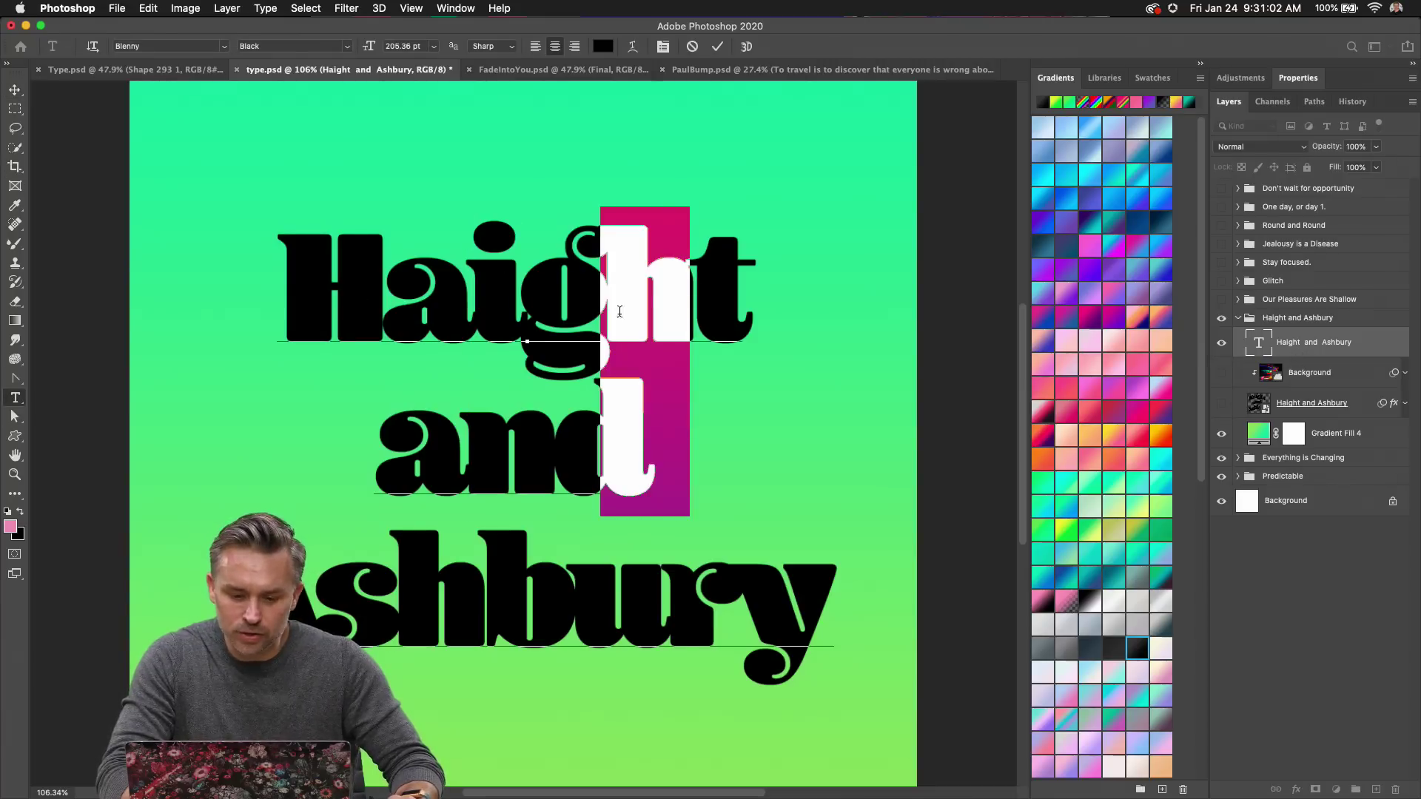
{"action": "left_click", "coordinate": [567, 282]}
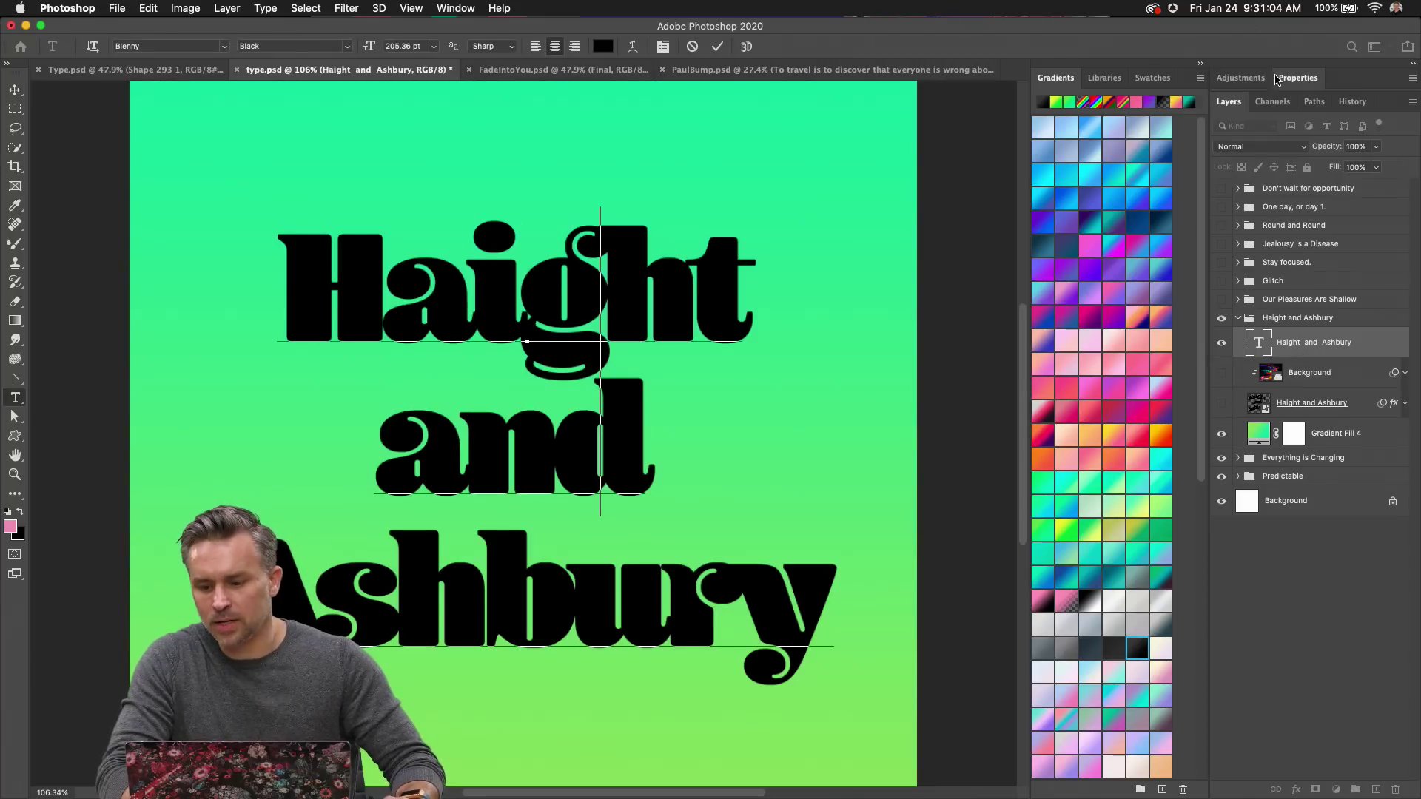
{"action": "left_click", "coordinate": [1299, 79]}
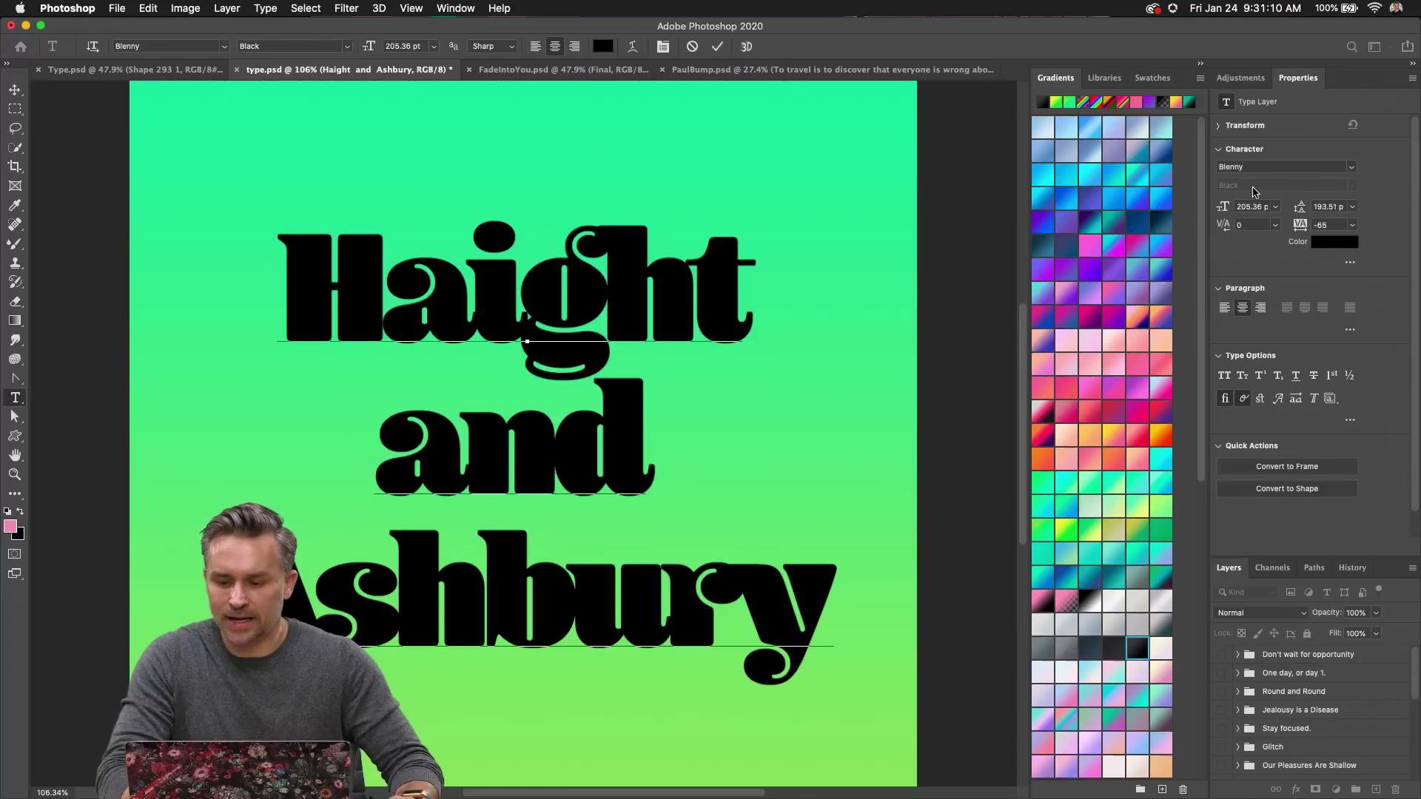
{"action": "left_click", "coordinate": [1353, 168]}
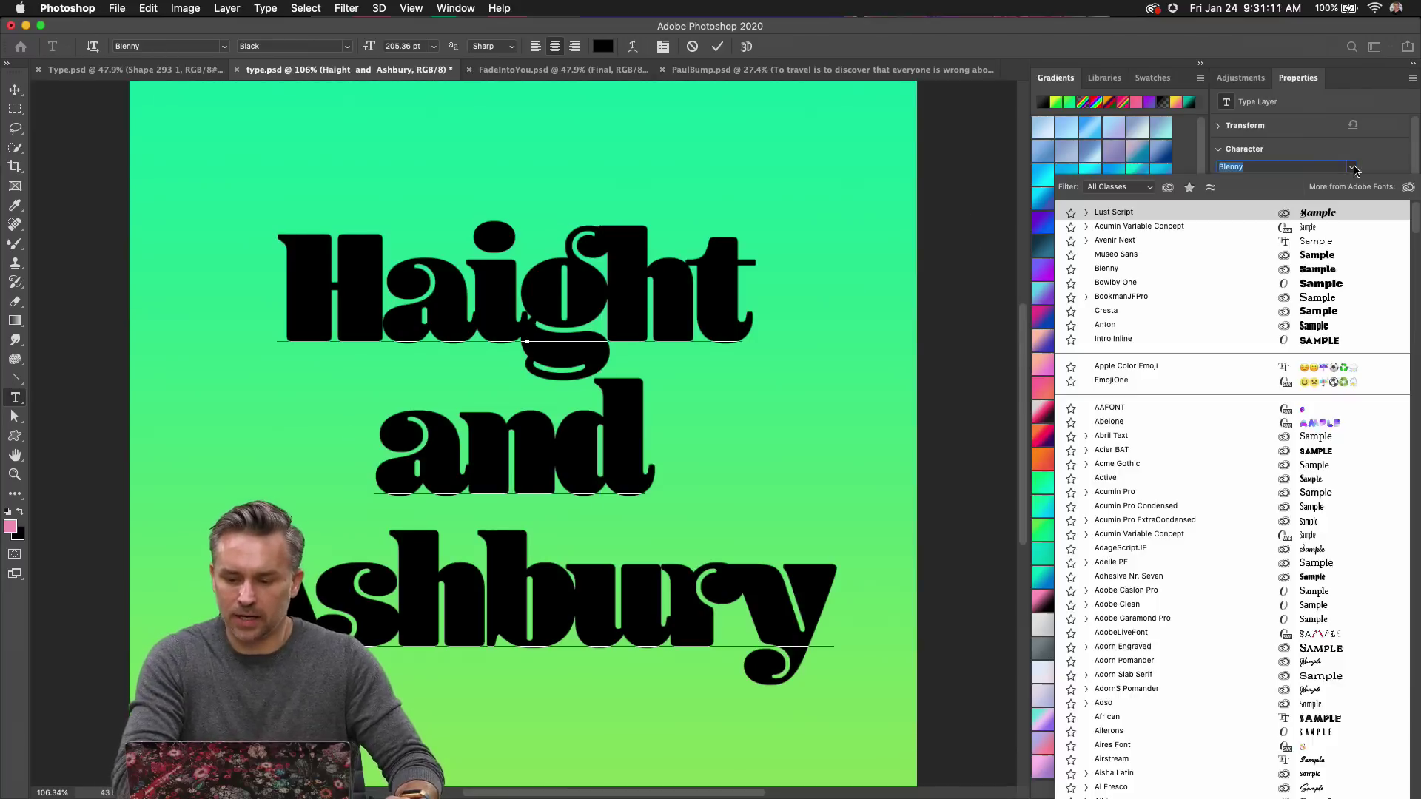
{"action": "left_click", "coordinate": [1403, 139]}
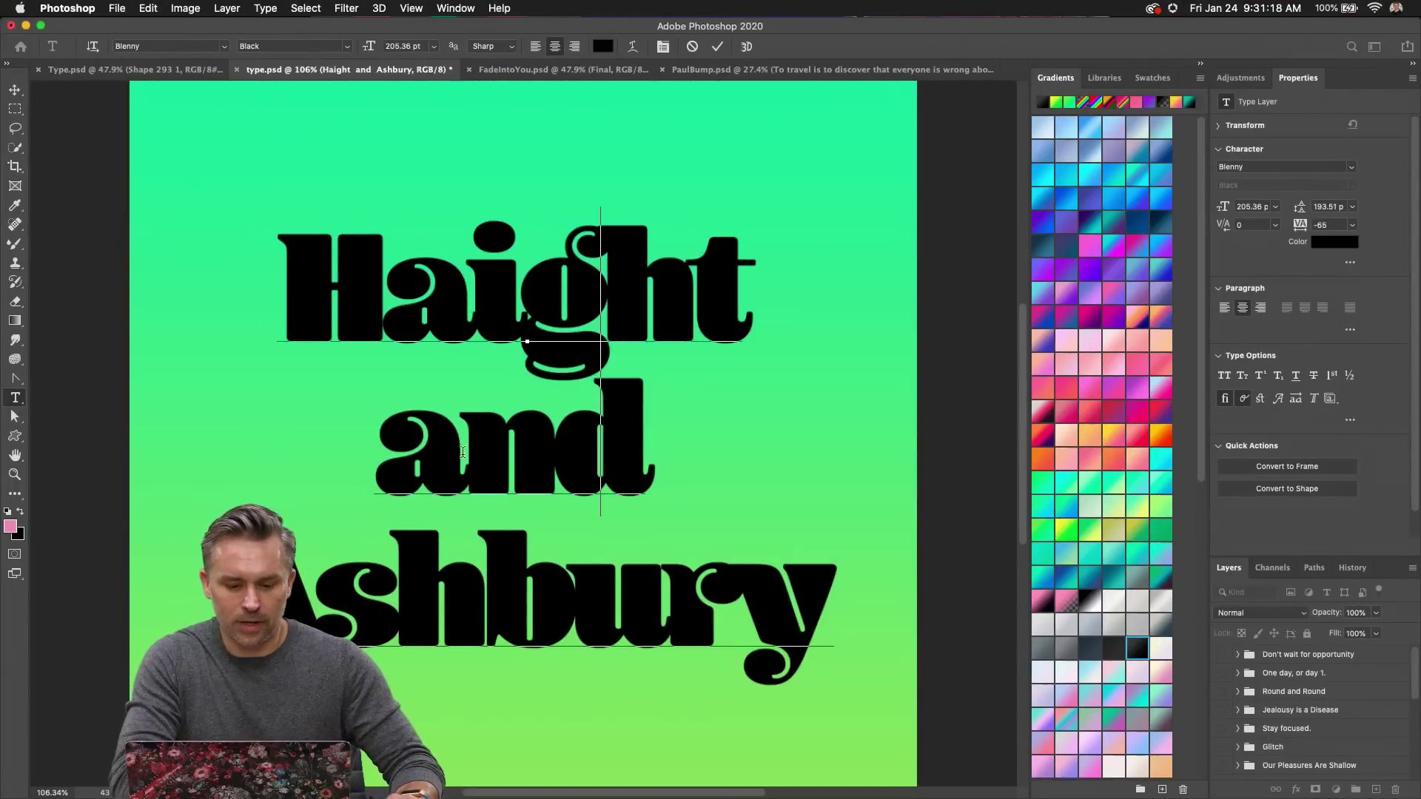
Replace the word "and" on the text's middle line with "&" and commit the edit.
{"action": "left_click", "coordinate": [463, 451]}
{"action": "left_click_drag", "start_coordinate": [462, 451], "coordinate": [652, 449]}
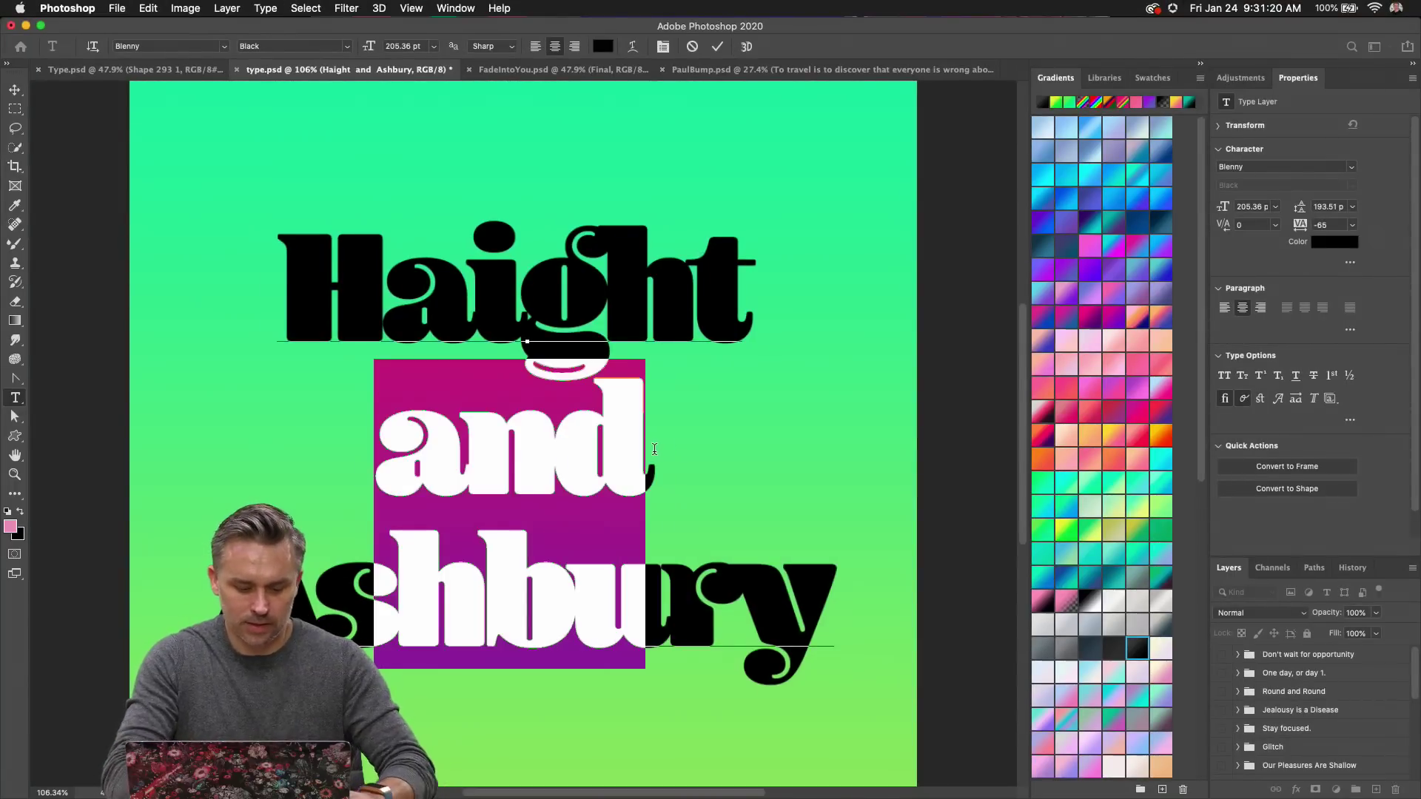
{"action": "type", "text": "&"}
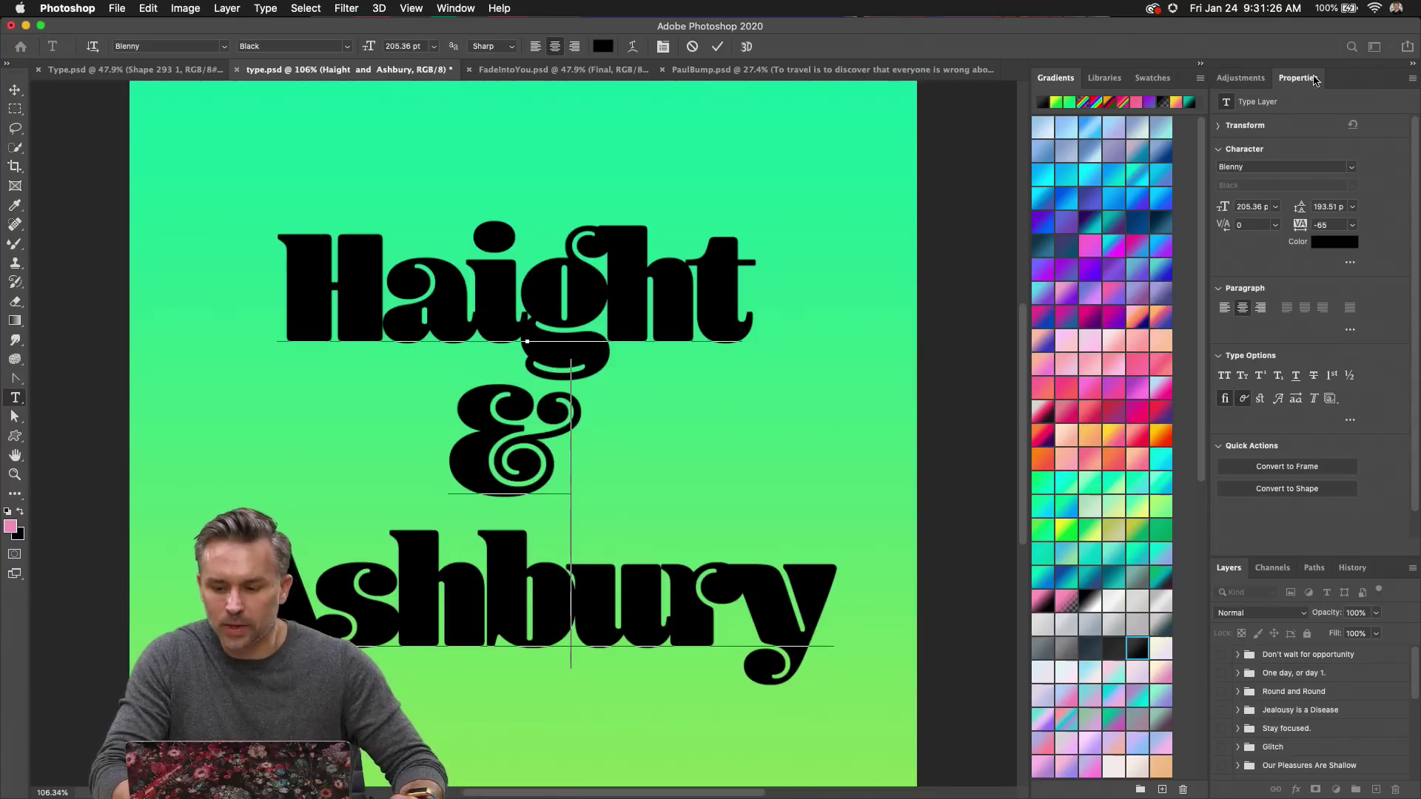
{"action": "double_click", "coordinate": [1344, 80]}
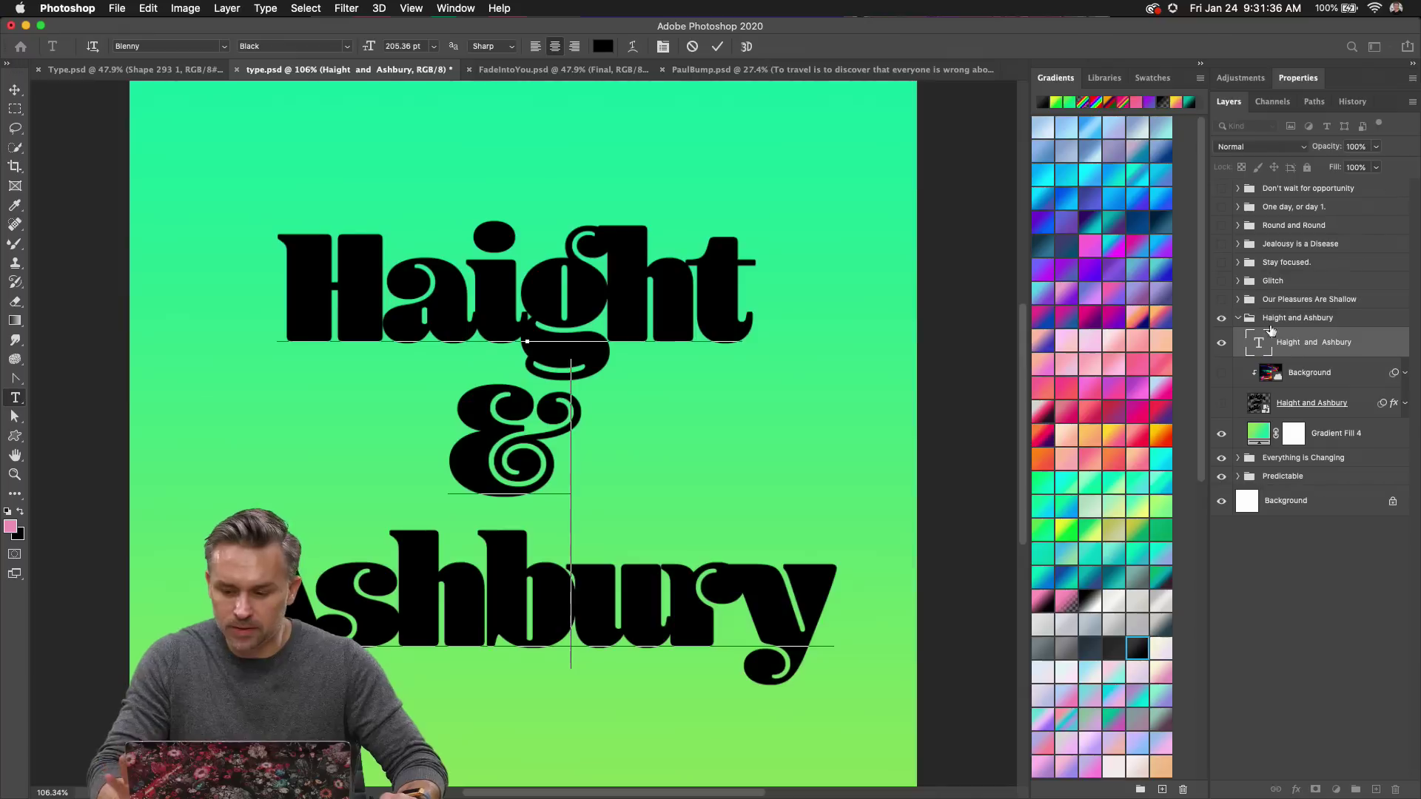
{"action": "left_click", "coordinate": [1322, 344]}
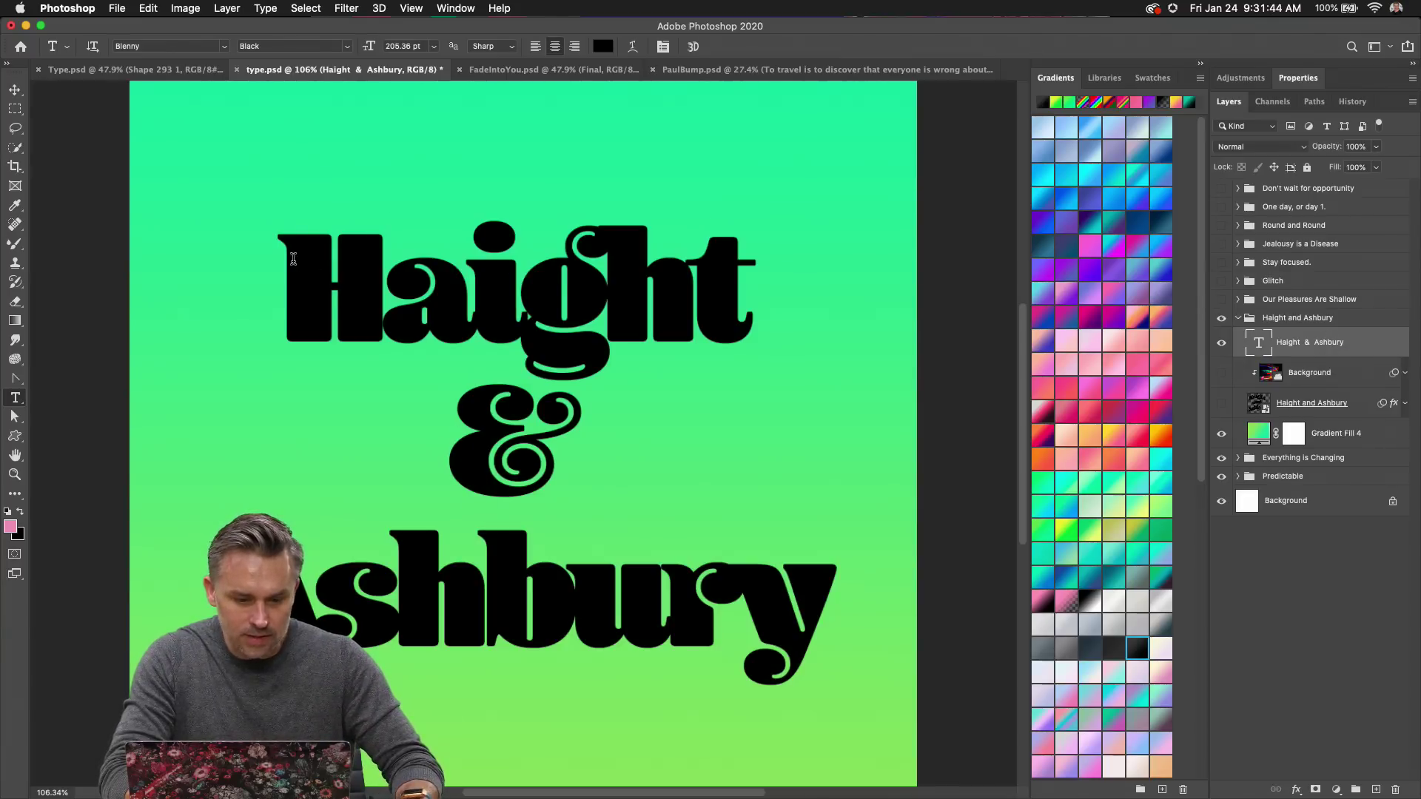
Try joining the ampersand to the Haight line by removing the line break before it.
{"action": "left_click", "coordinate": [446, 443]}
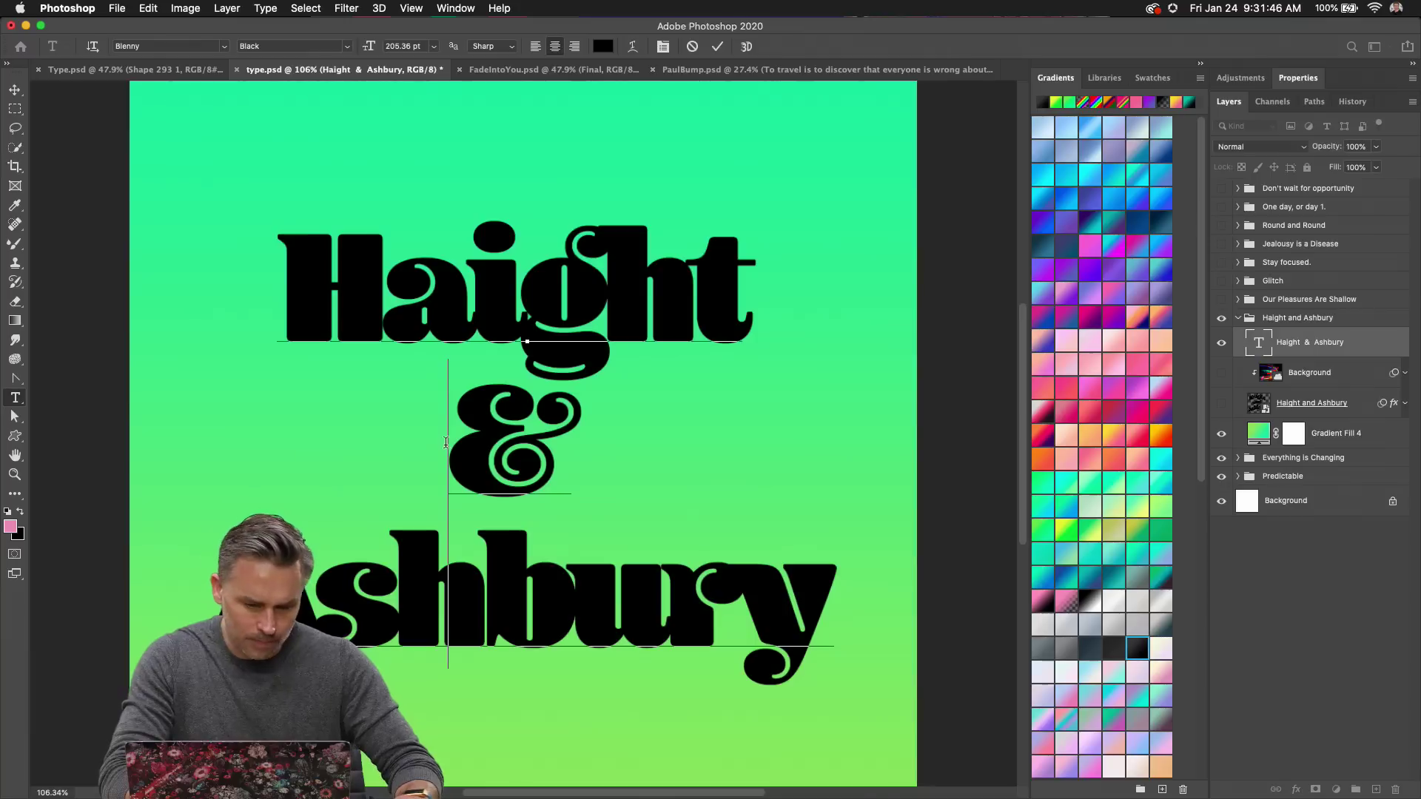
{"action": "key", "text": "BackSpace"}
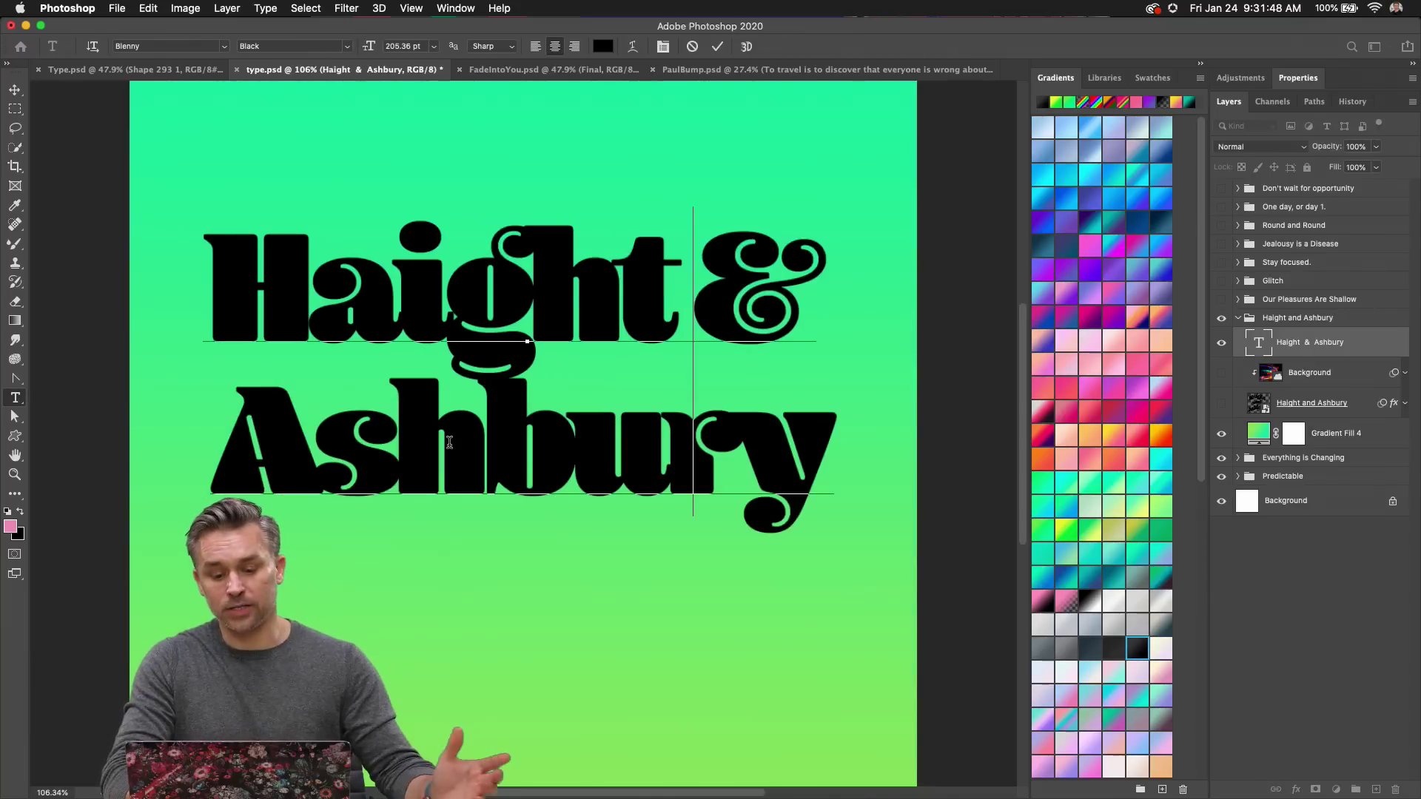
{"action": "key", "text": "Return"}
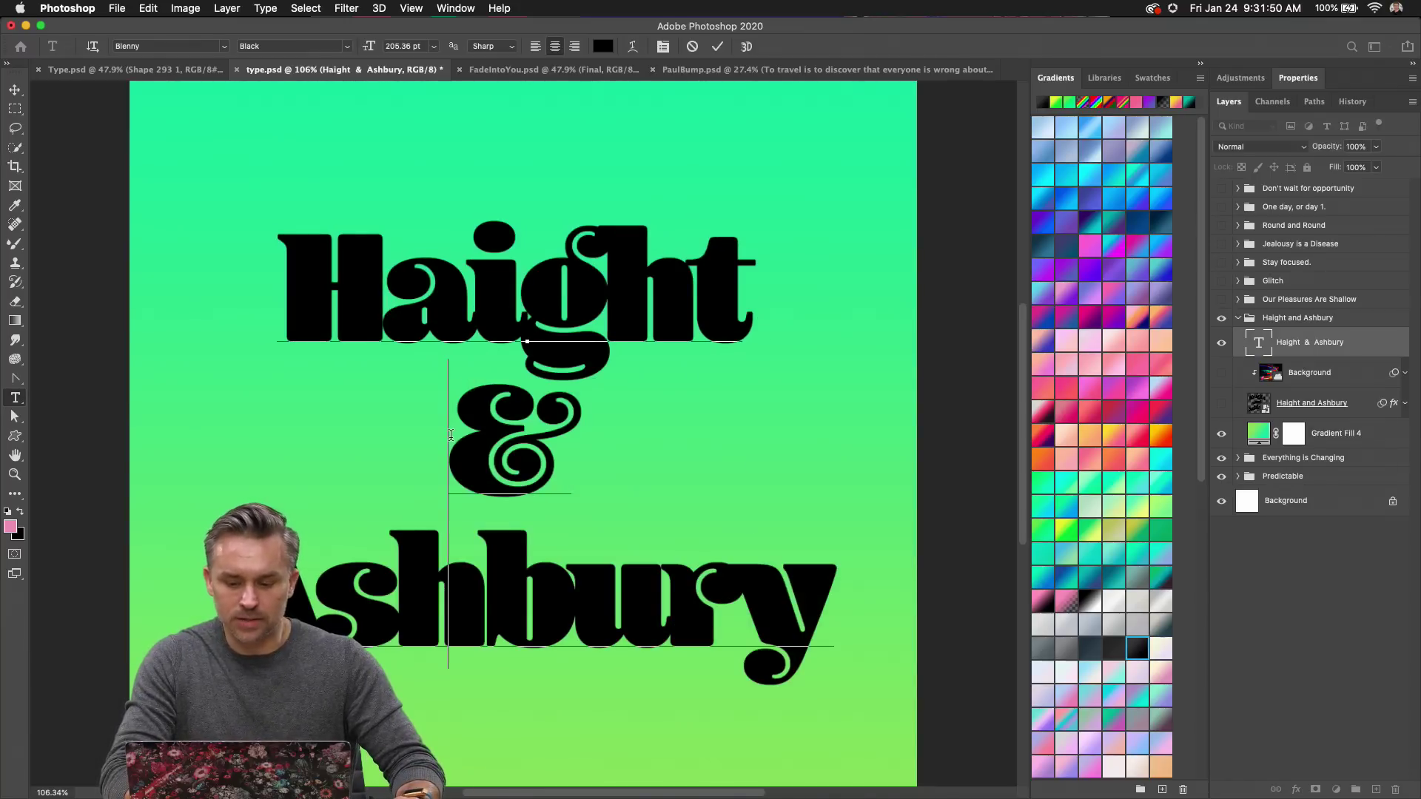
Copy the "& Ashbury" lines and delete them from the text layer, leaving only "Haight".
{"action": "left_click_drag", "start_coordinate": [450, 435], "coordinate": [586, 441]}
{"action": "key", "text": "shift+Down"}
{"action": "key", "text": "cmd+c"}
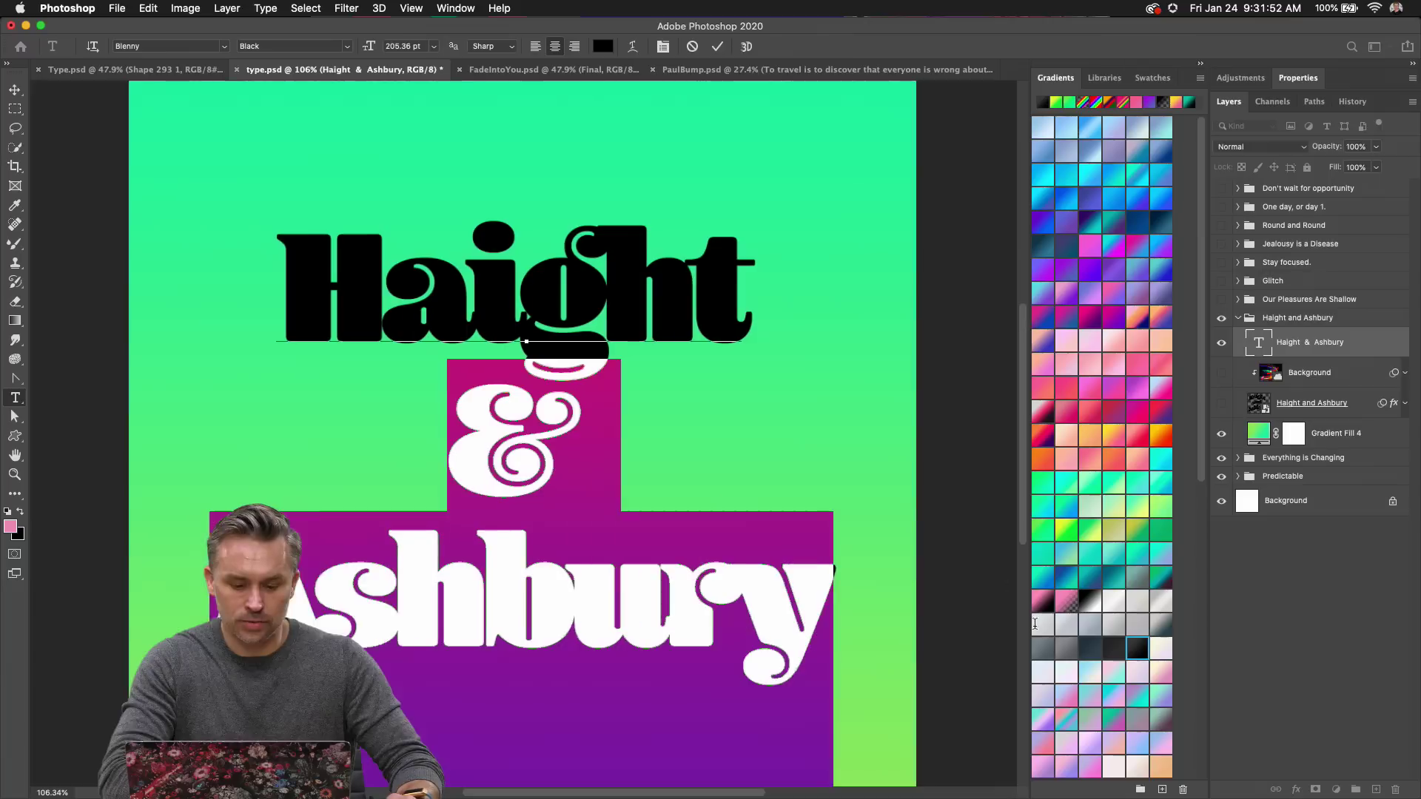
{"action": "key", "text": "super+h"}
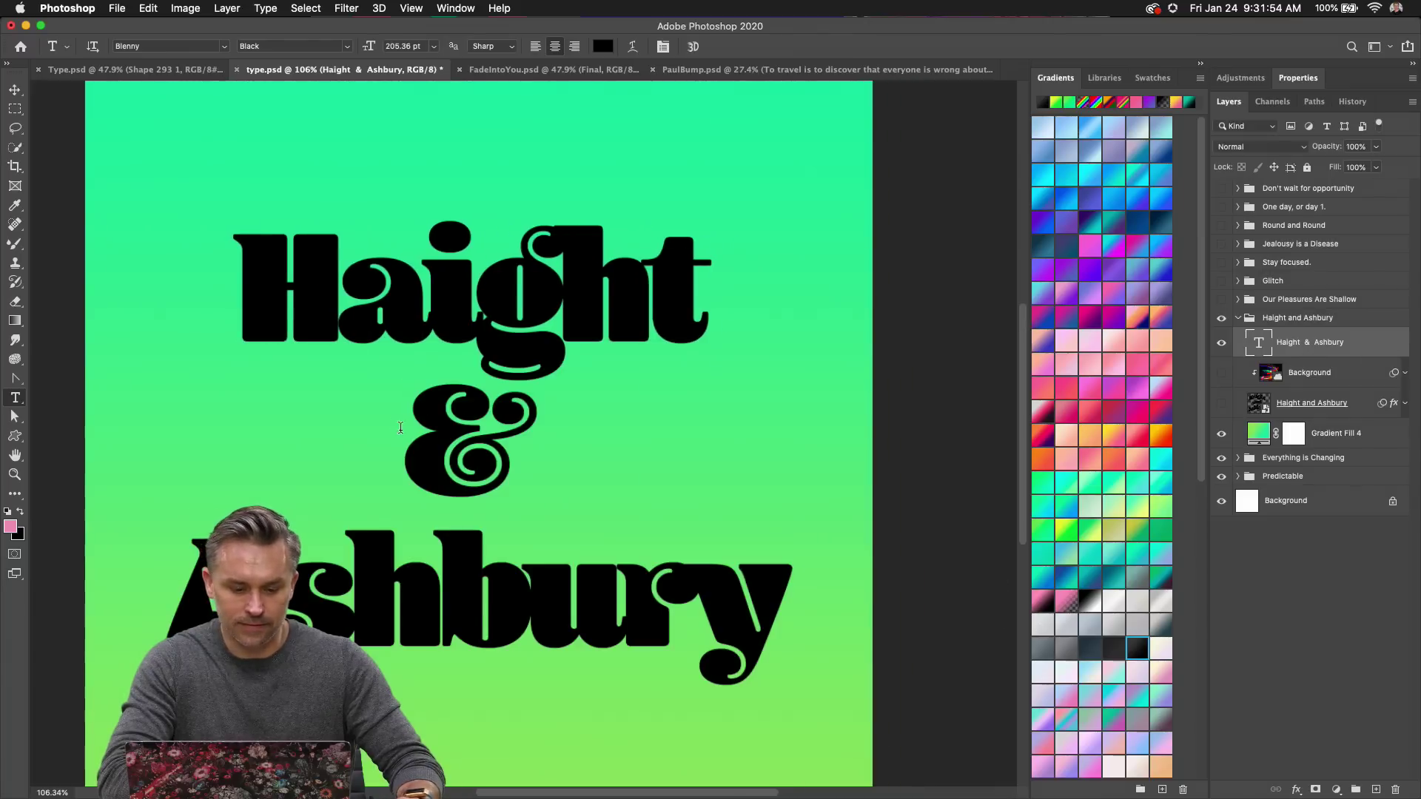
{"action": "key", "text": "super+h"}
{"action": "scroll", "coordinate": [983, 644], "scroll_direction": "right", "scroll_amount": 3}
{"action": "key", "text": "BackSpace"}
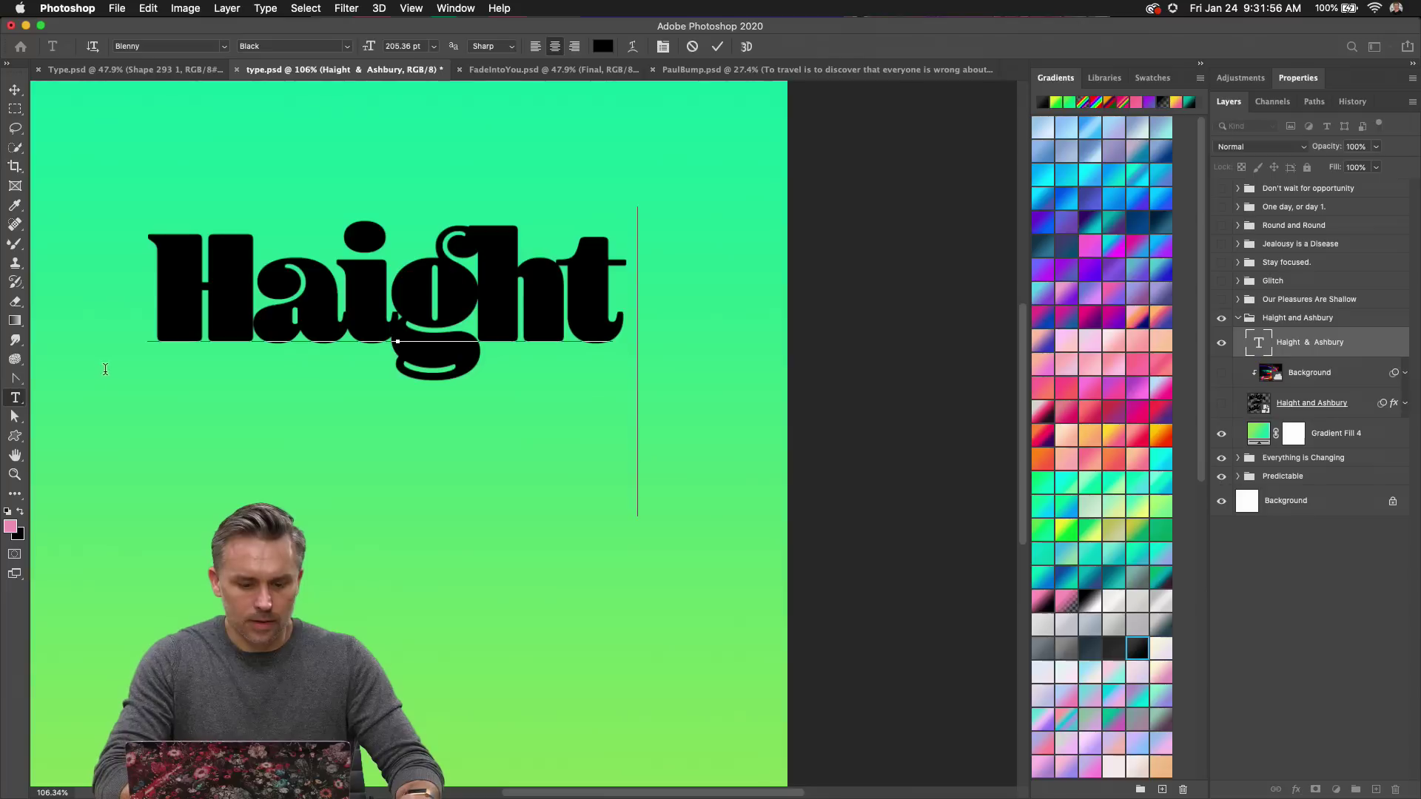
{"action": "left_click", "coordinate": [15, 90]}
{"action": "key", "text": "t"}
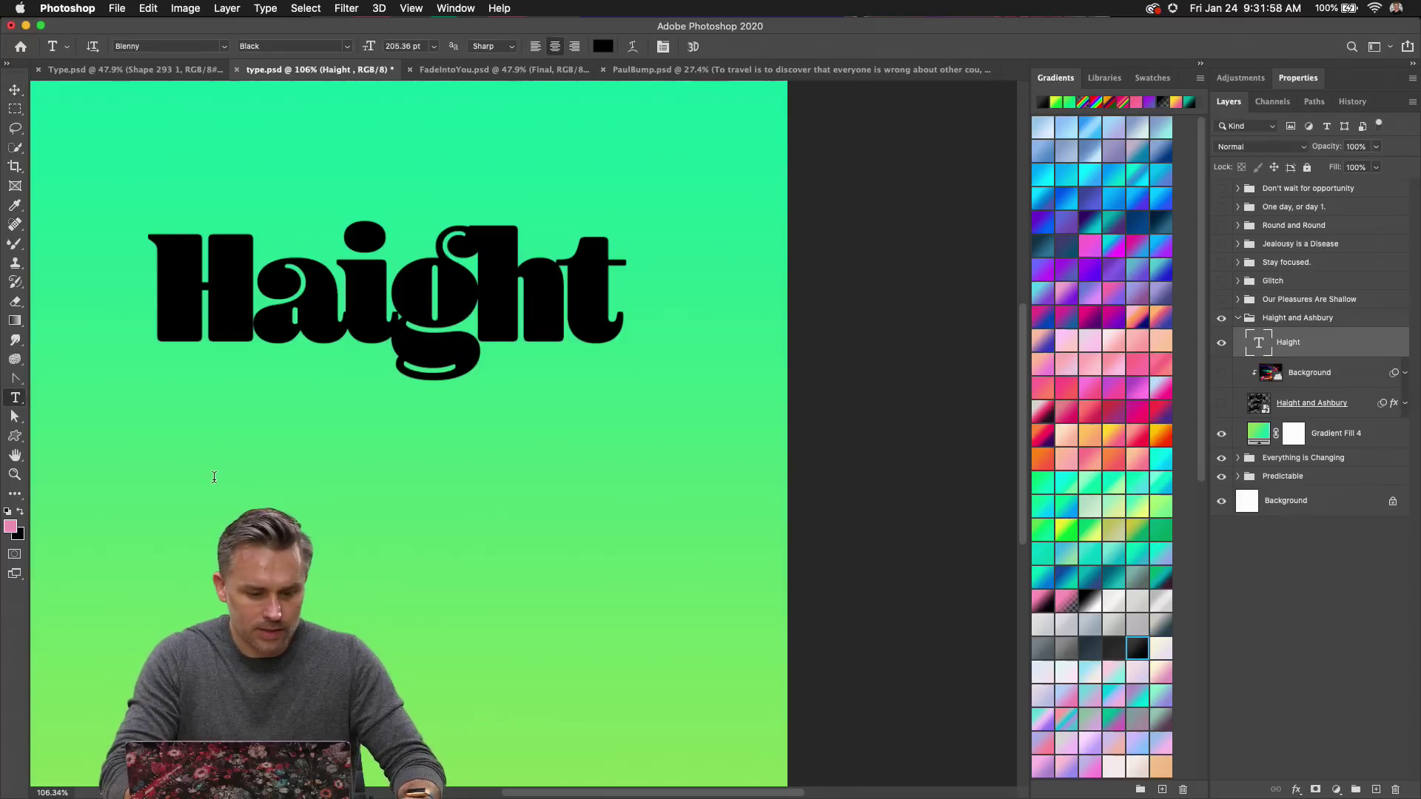
{"action": "left_click", "coordinate": [15, 90]}
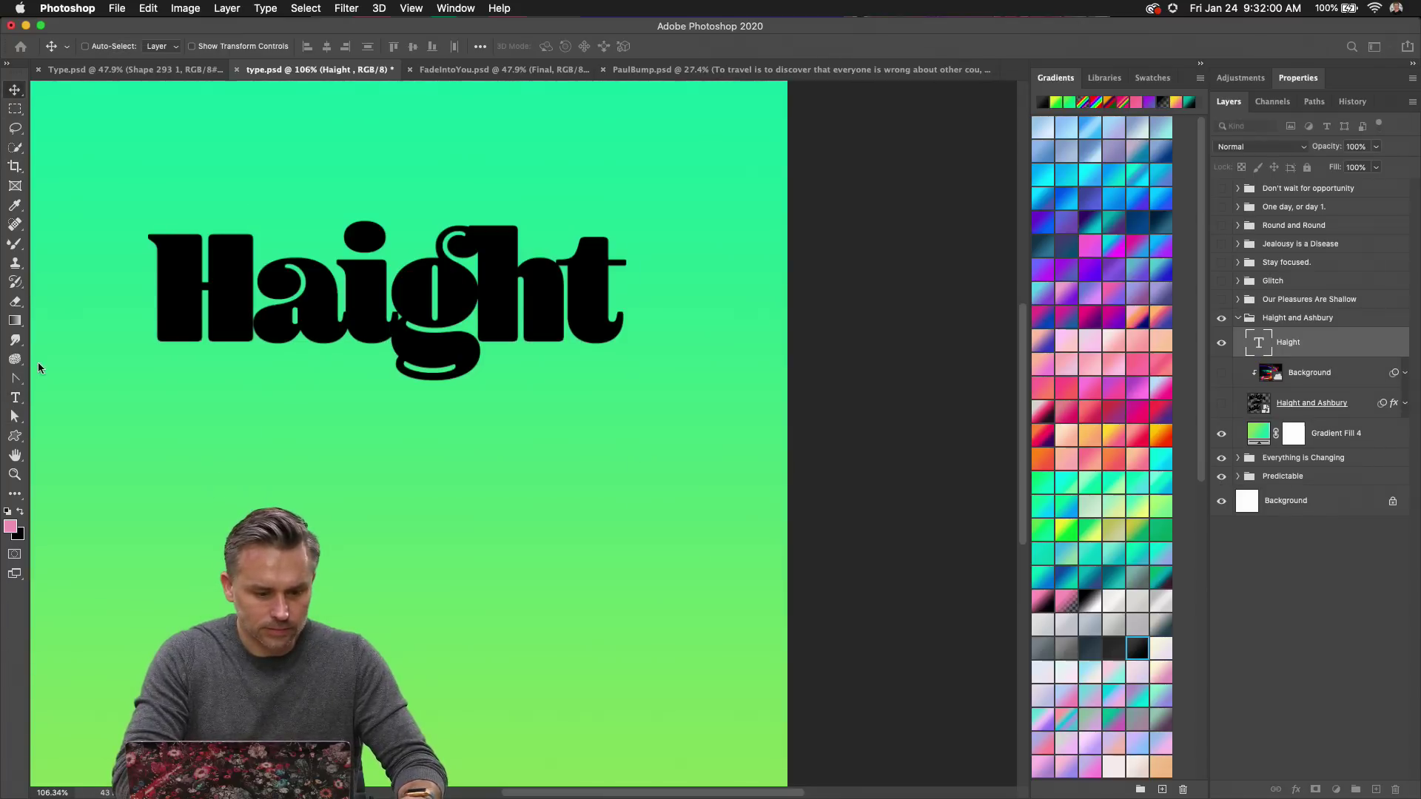
Create a separate "&" text layer from the copied text, removing the Ashbury line, and place it just beneath Haight.
{"action": "left_click", "coordinate": [15, 397]}
{"action": "left_click", "coordinate": [362, 618]}
{"action": "key", "text": "BackSpace"}
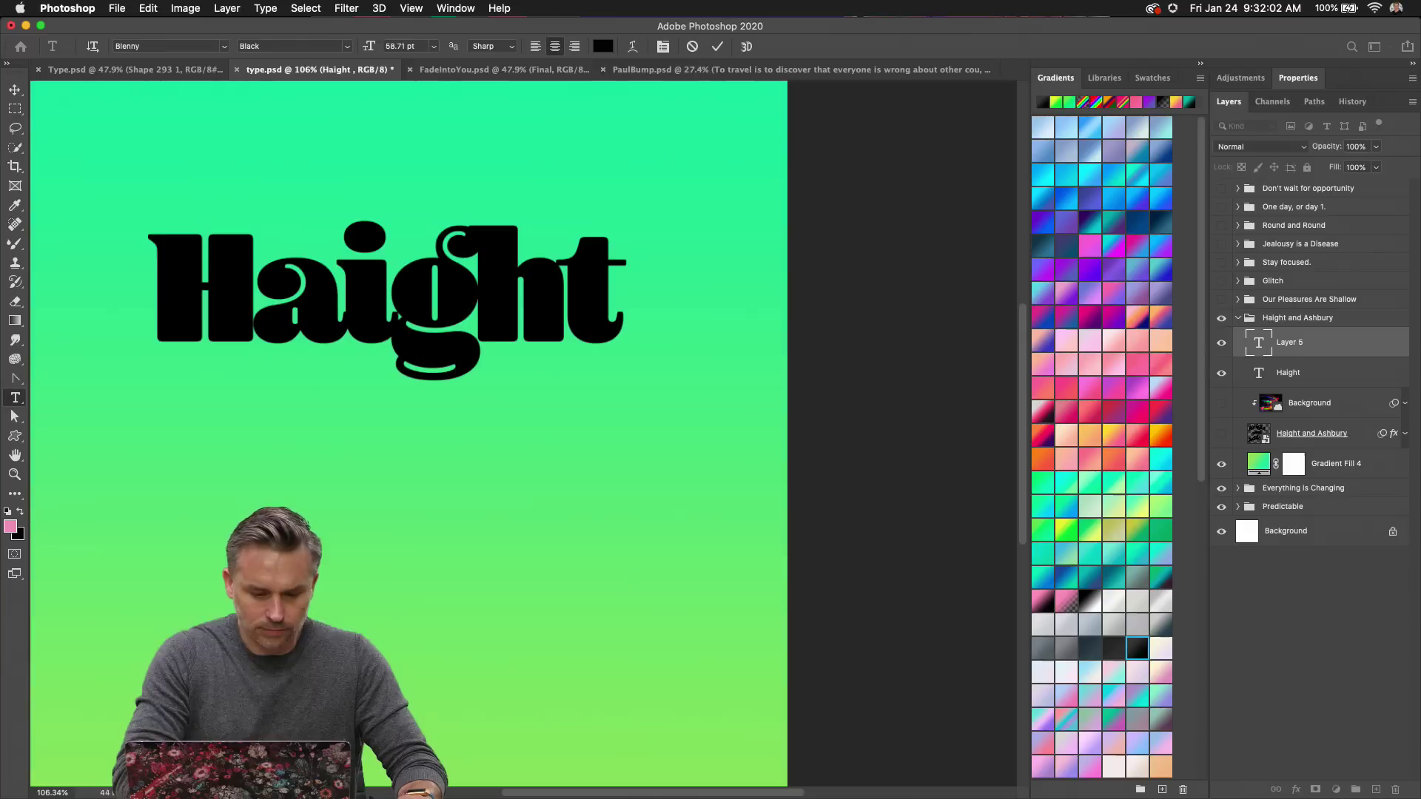
{"action": "key", "text": "cmd+v"}
{"action": "key", "text": "Up"}
{"action": "key", "text": "shift+Left"}
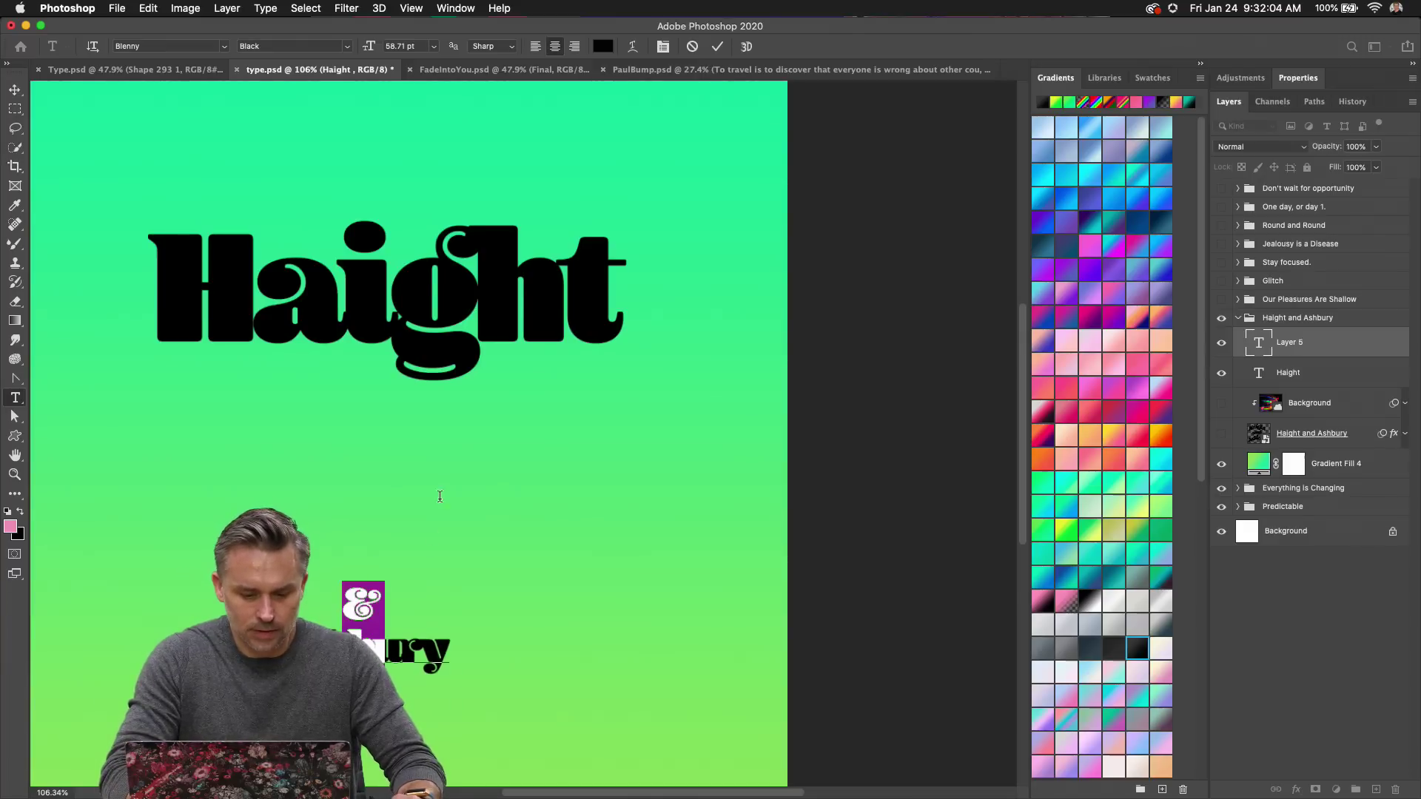
{"action": "key", "text": "Right"}
{"action": "key", "text": "shift+Down"}
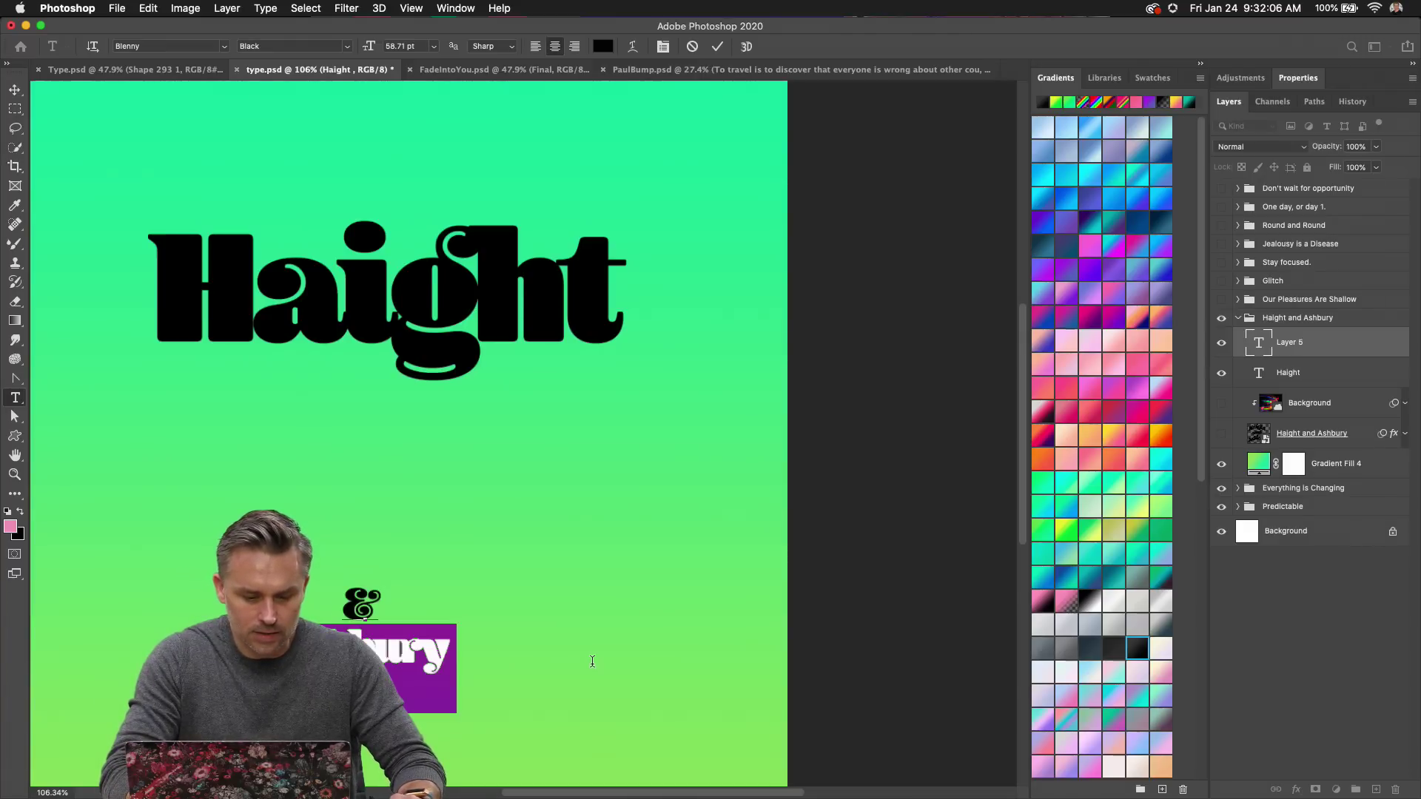
{"action": "key", "text": "BackSpace"}
{"action": "key", "text": "ctrl+Return"}
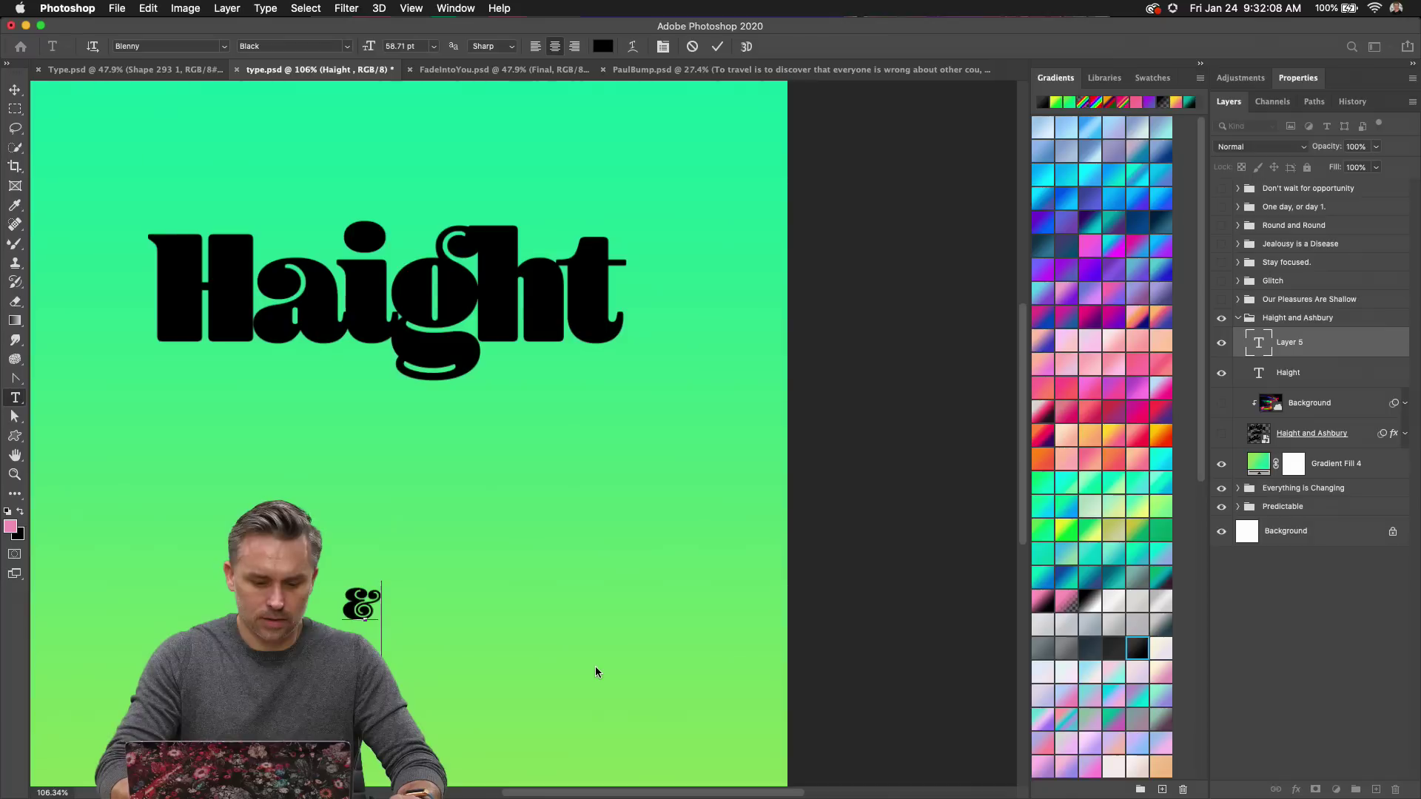
{"action": "key", "text": "v"}
{"action": "left_click_drag", "start_coordinate": [380, 621], "coordinate": [349, 405]}
Add a new text layer reading "Ashbury" and move it below the ampersand.
{"action": "key", "text": "t"}
{"action": "left_click", "coordinate": [164, 625]}
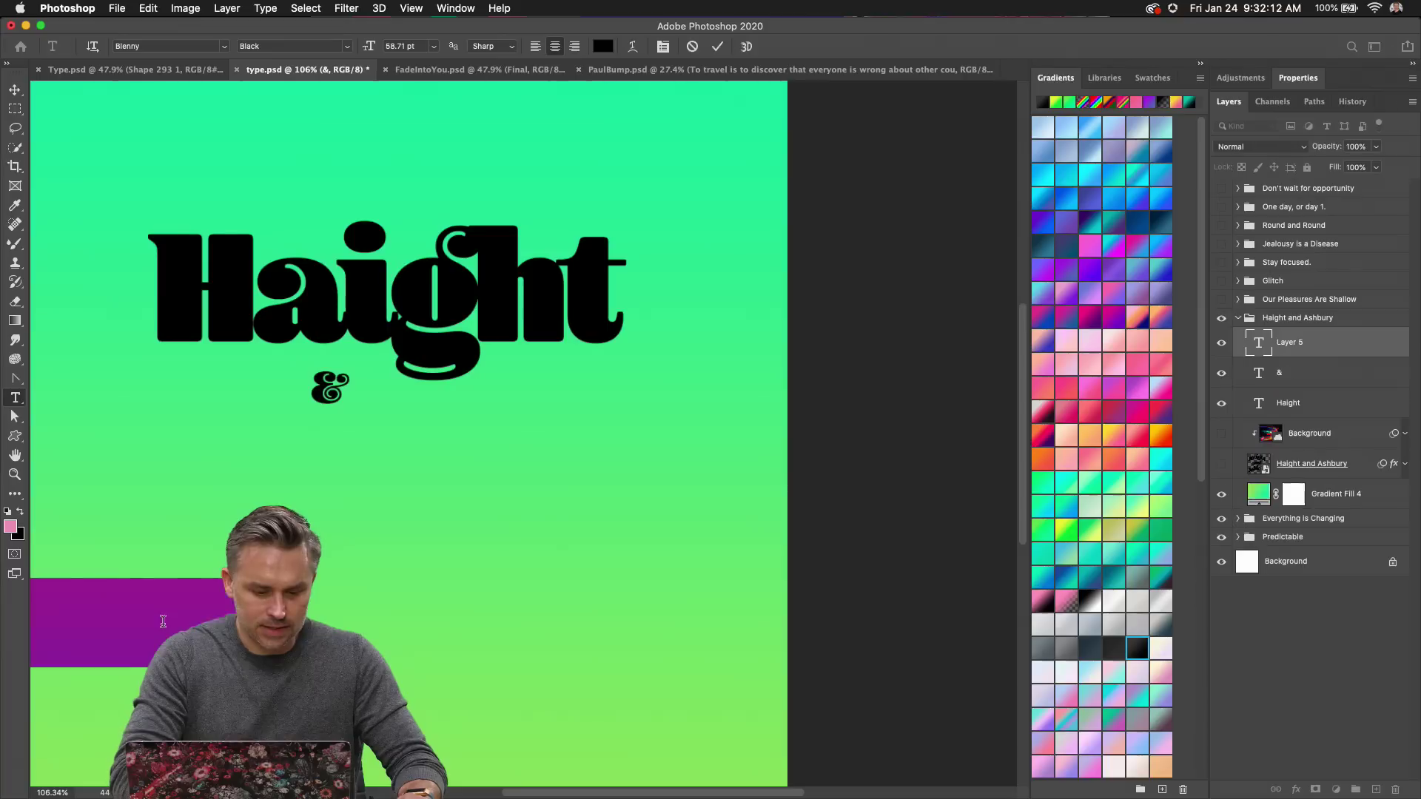
{"action": "type", "text": "Ashbur"}
{"action": "left_click", "coordinate": [15, 90]}
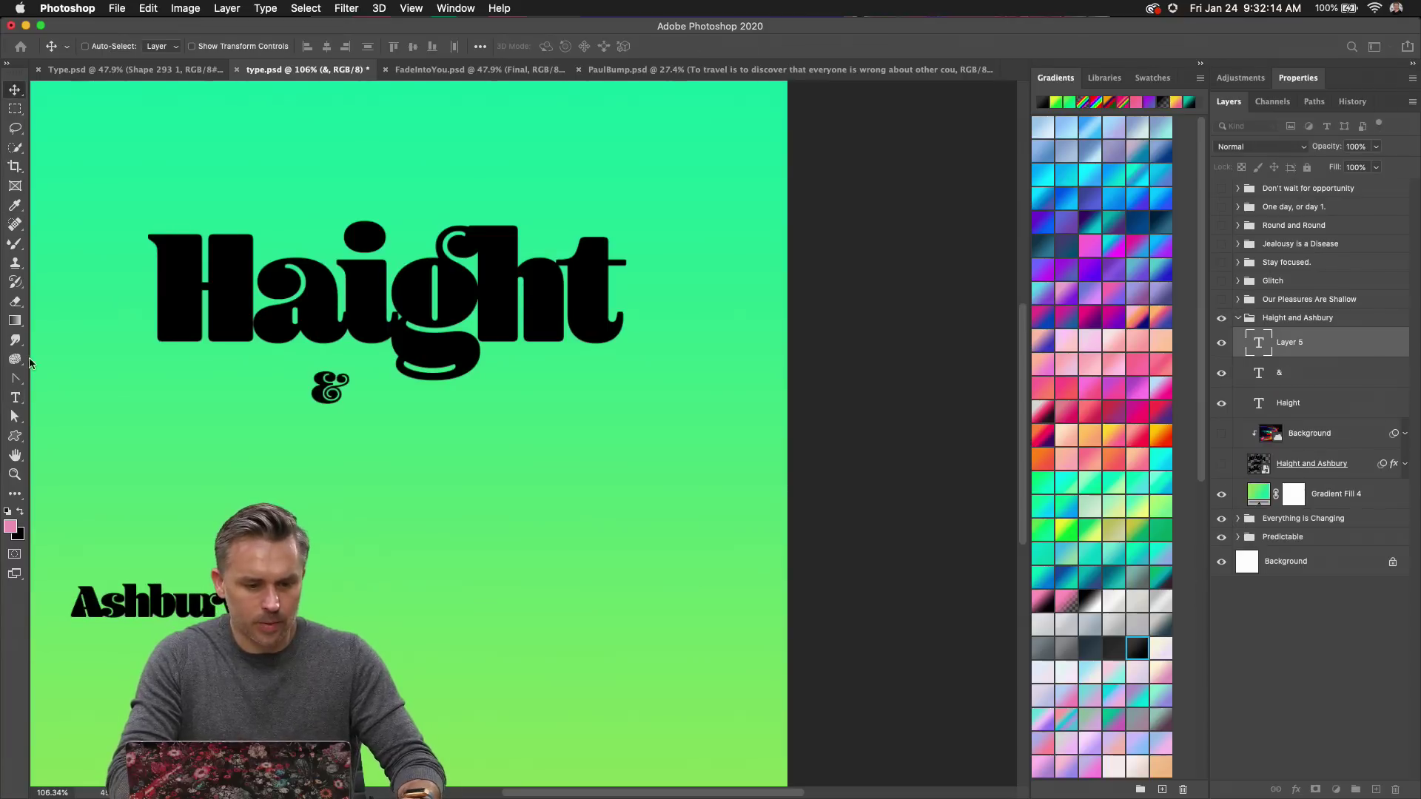
{"action": "left_click_drag", "start_coordinate": [103, 599], "coordinate": [144, 454]}
Scale the Ashbury text to about 302% and position it beneath Haight and the ampersand.
{"action": "key", "text": "ctrl+t"}
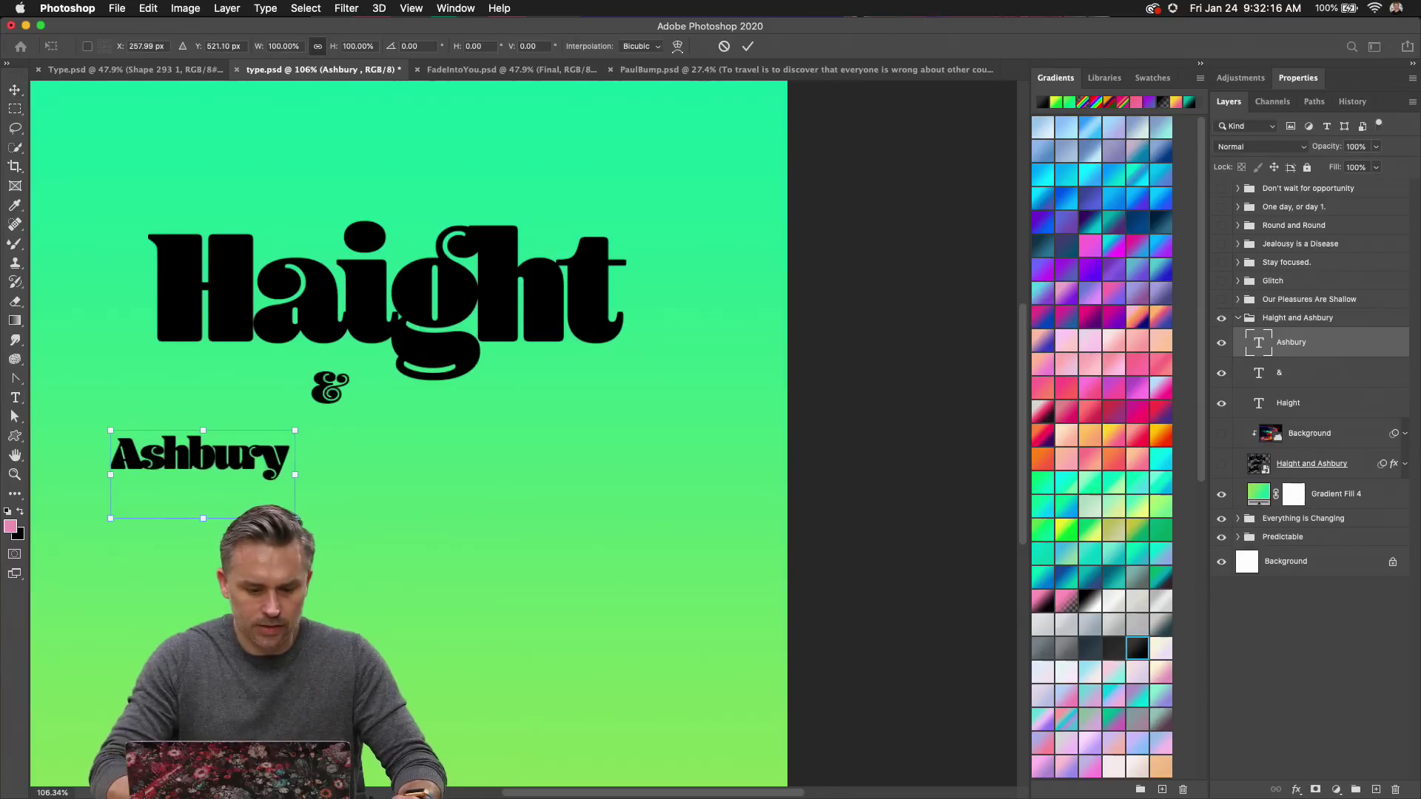
{"action": "left_click_drag", "start_coordinate": [294, 518], "coordinate": [670, 697]}
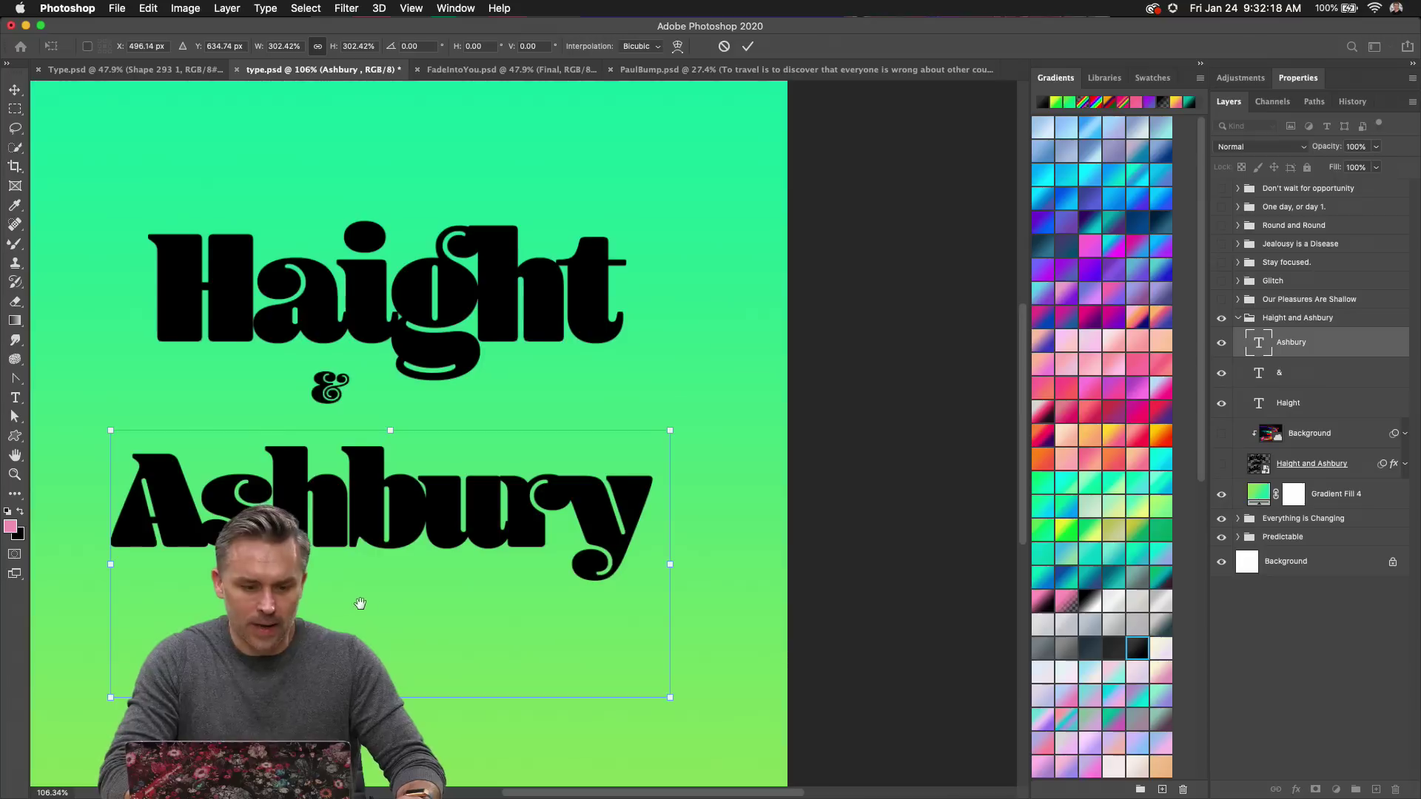
{"action": "scroll", "coordinate": [358, 603], "scroll_direction": "left", "scroll_amount": 5}
{"action": "left_click_drag", "start_coordinate": [381, 490], "coordinate": [392, 462]}
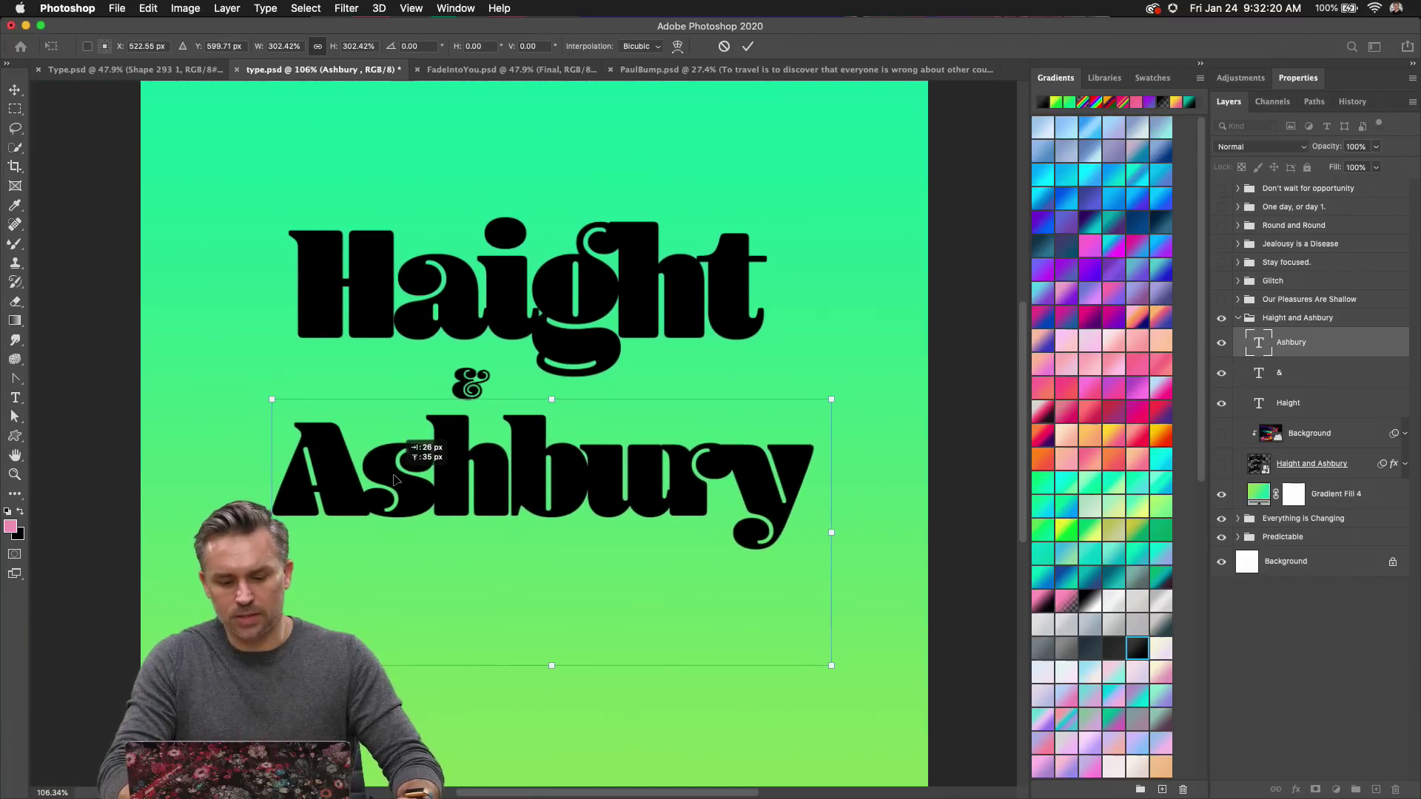
{"action": "key", "text": "Return"}
Set the Ashbury text's font size to 177 pt in its character properties.
{"action": "left_click", "coordinate": [1298, 80]}
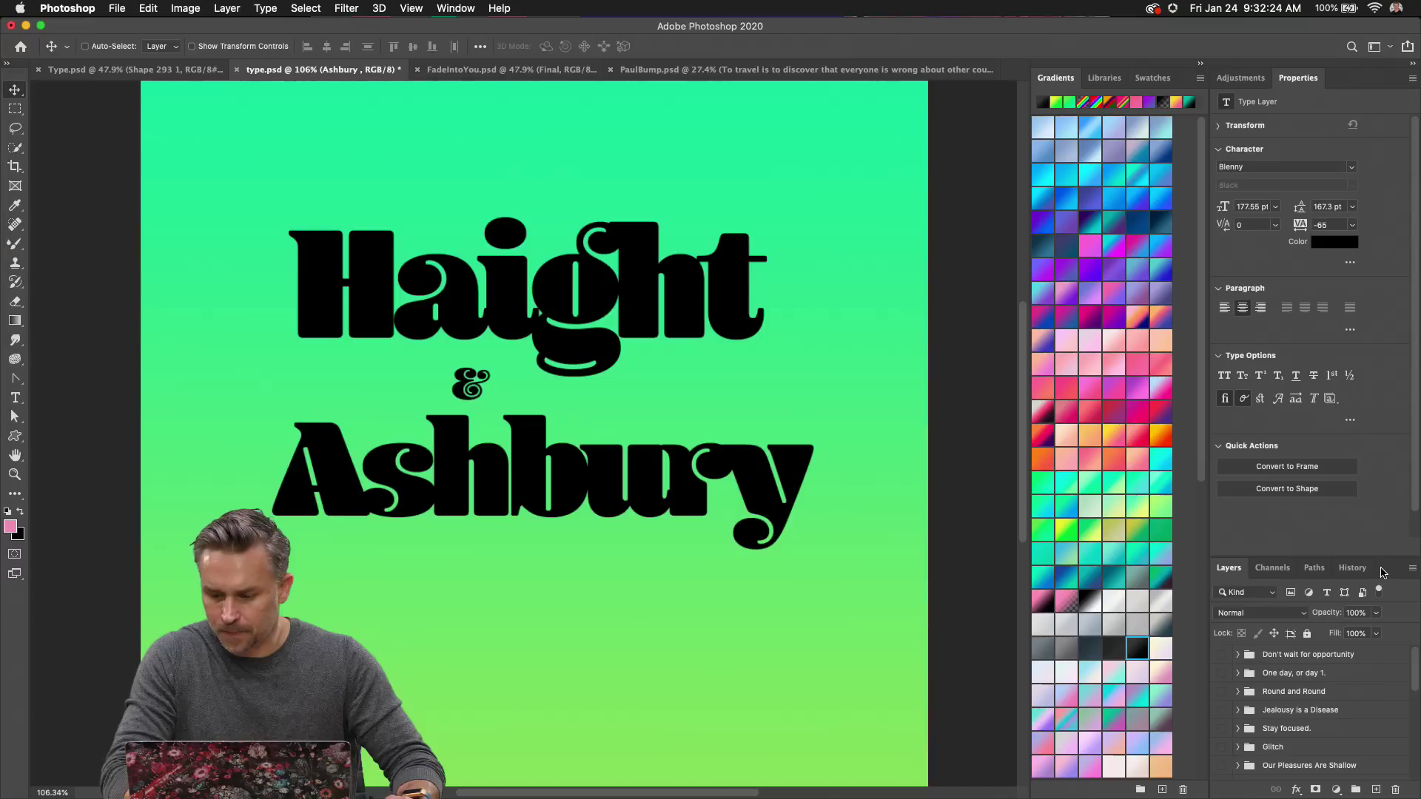
{"action": "scroll", "coordinate": [1325, 696], "scroll_direction": "down", "scroll_amount": 6}
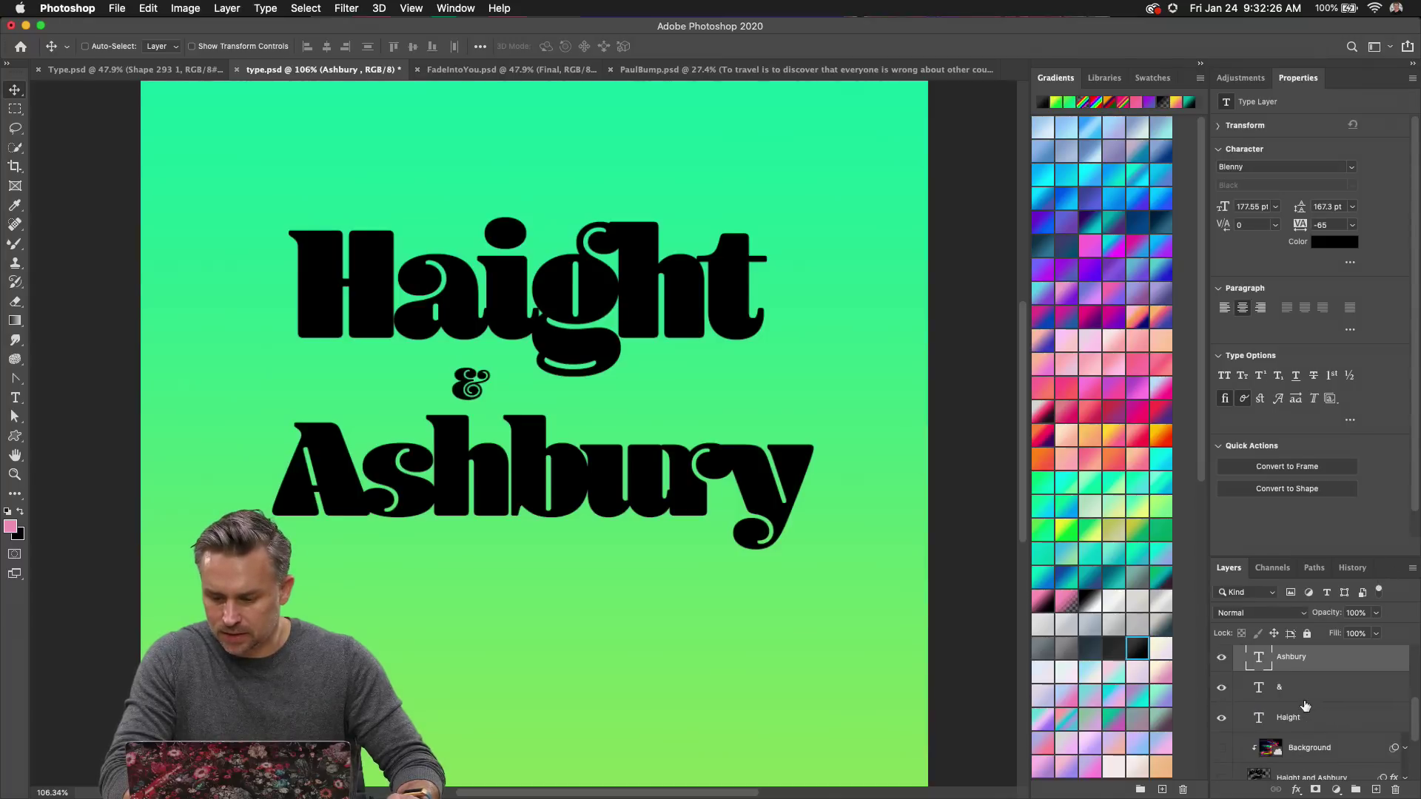
{"action": "left_click", "coordinate": [1246, 207]}
{"action": "type", "text": "177"}
{"action": "key", "text": "Return"}
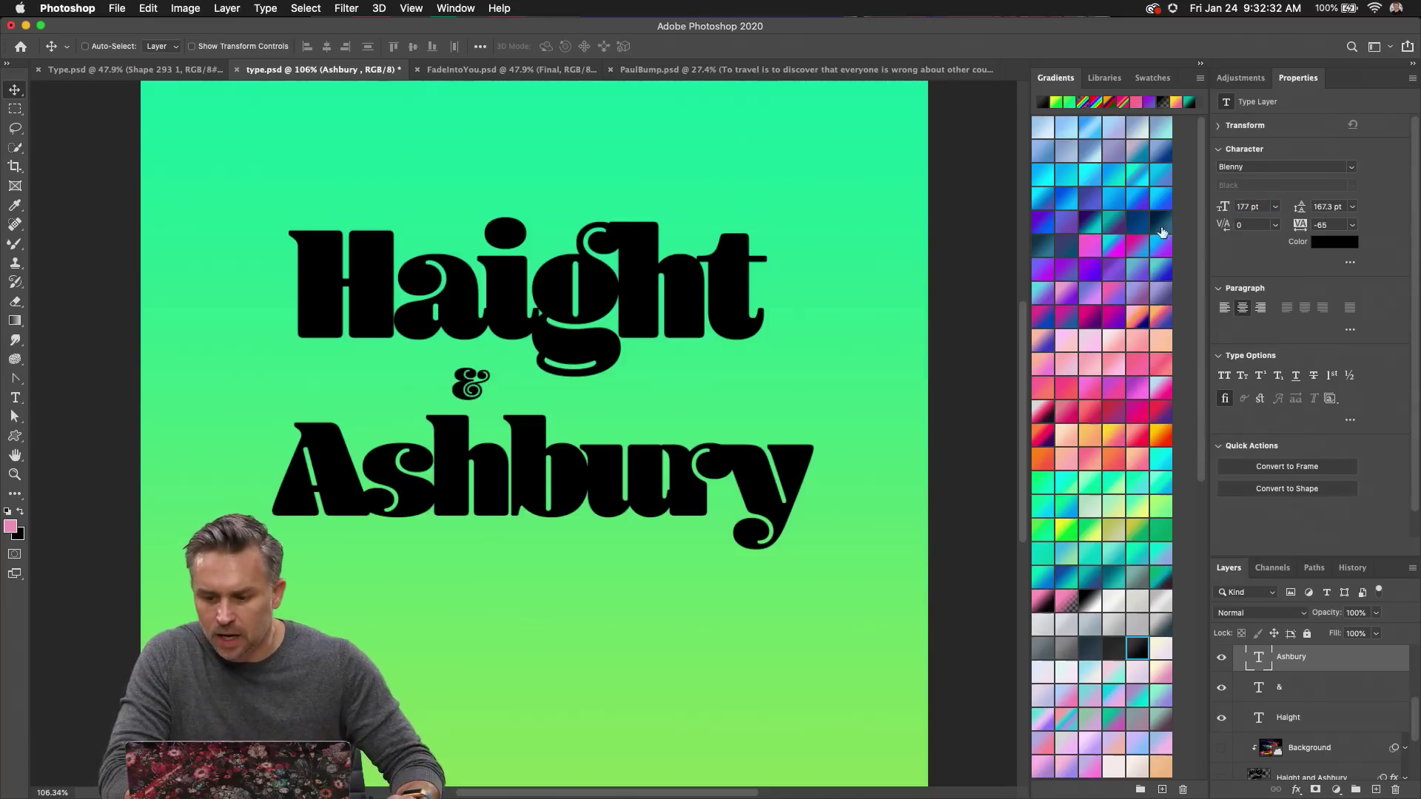
Enlarge the Ashbury text to about 213 pt with Free Transform and shift it to sit more centrally under Haight.
{"action": "key", "text": "ctrl+t"}
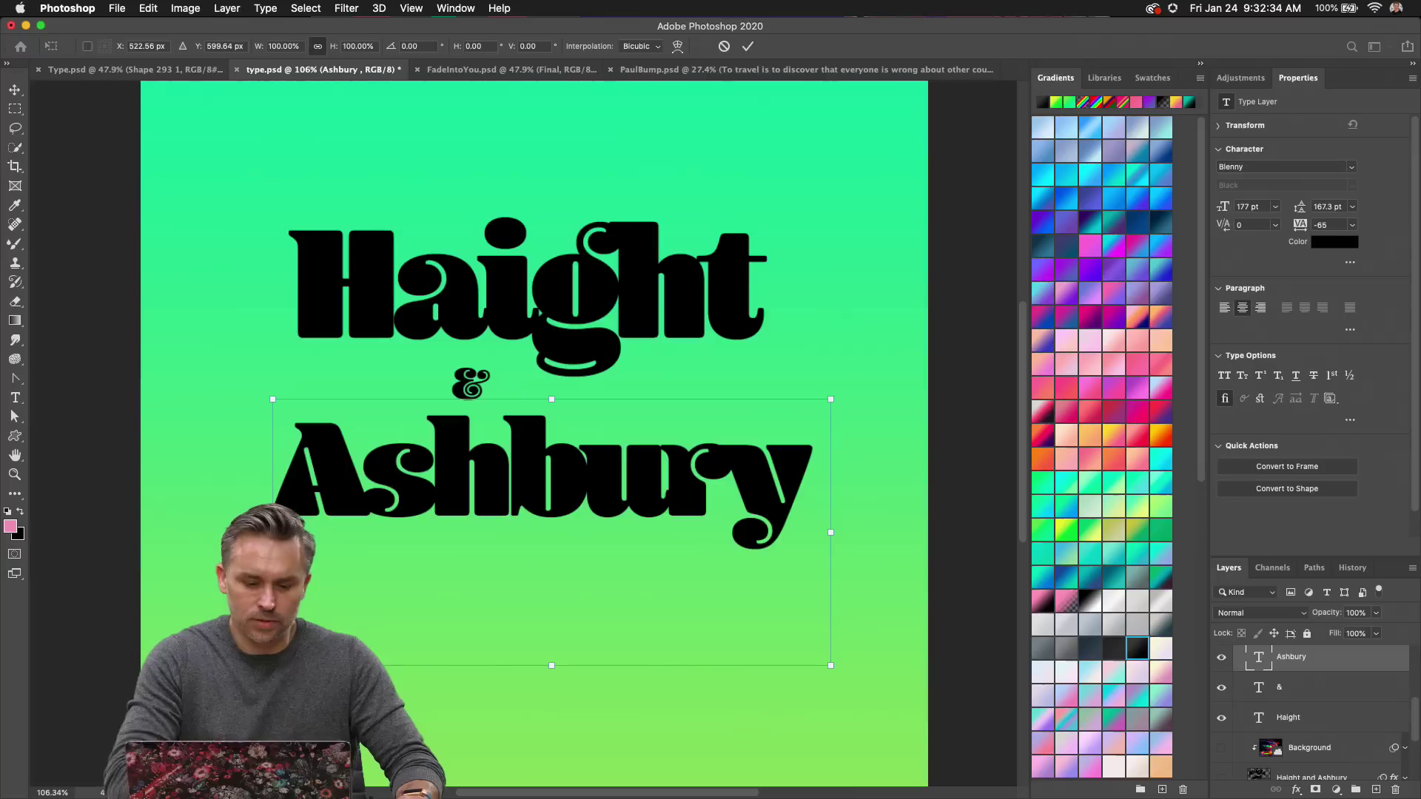
{"action": "left_click_drag", "start_coordinate": [216, 692], "coordinate": [166, 716]}
{"action": "key", "text": "Return"}
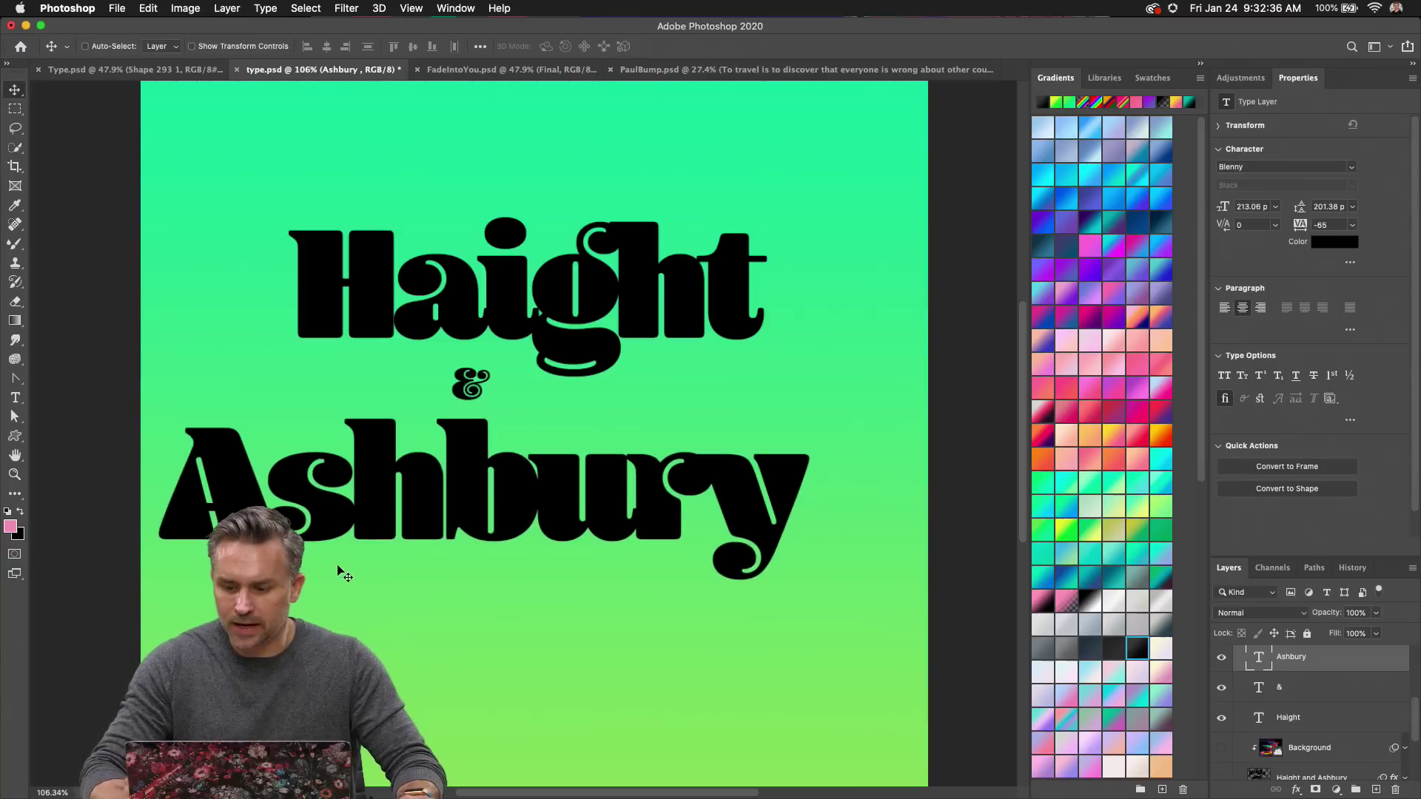
{"action": "left_click_drag", "start_coordinate": [332, 527], "coordinate": [358, 527]}
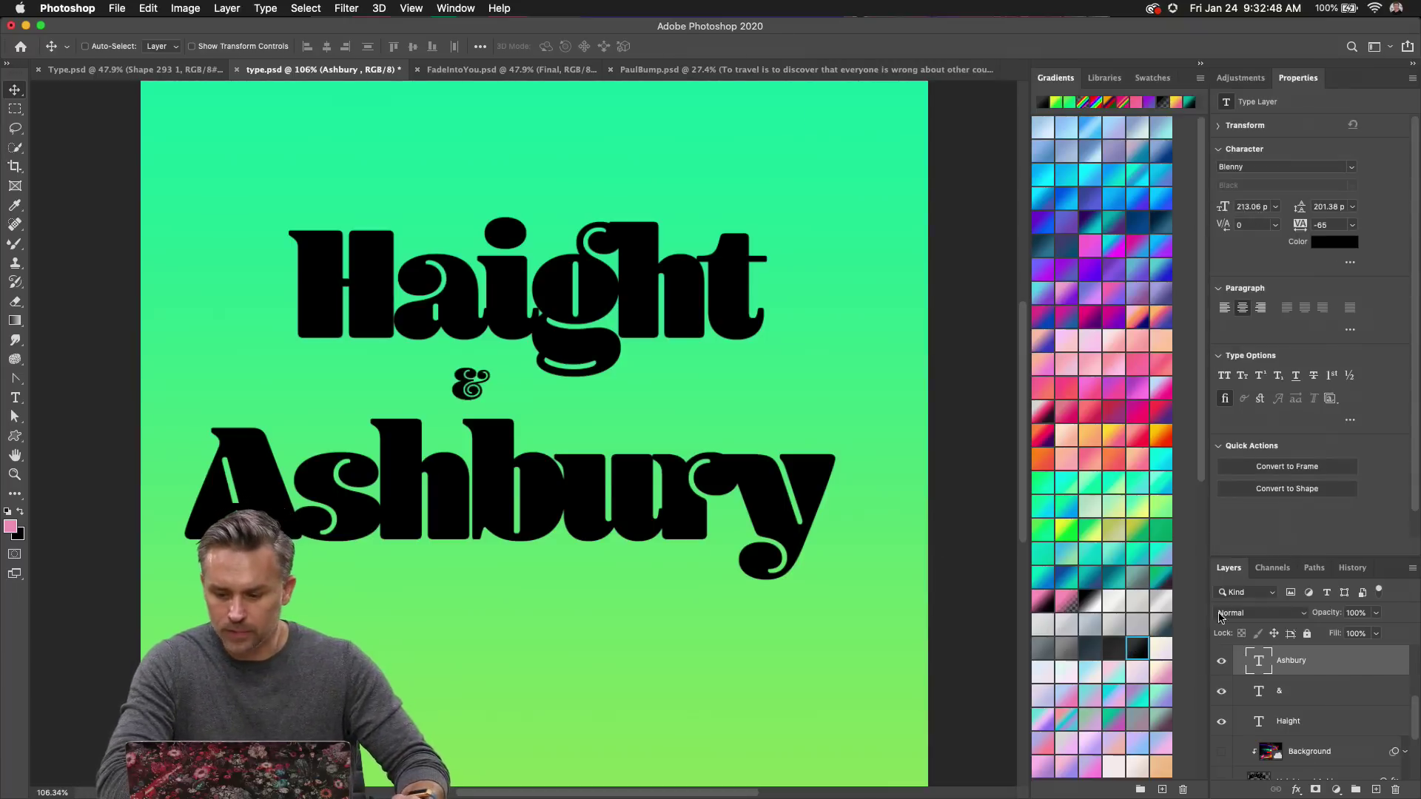
{"action": "double_click", "coordinate": [1369, 80]}
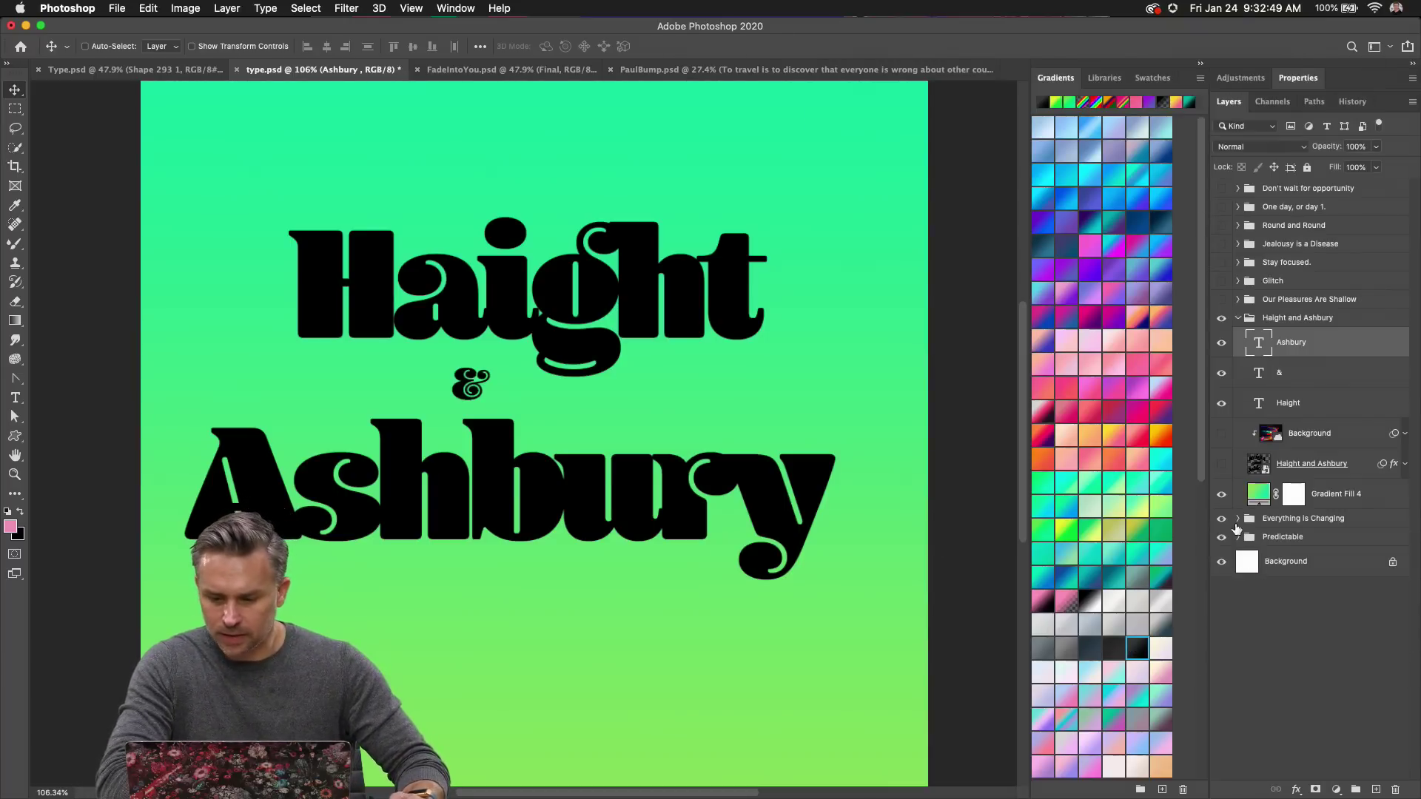
Enlarge the ampersand, tucking it beneath the "ht" of Haight, and shift the Ashbury text slightly to the right.
{"action": "left_click", "coordinate": [1287, 373]}
{"action": "key", "text": "super+t"}
{"action": "left_click_drag", "start_coordinate": [482, 443], "coordinate": [521, 518]}
{"action": "left_click_drag", "start_coordinate": [492, 401], "coordinate": [653, 381]}
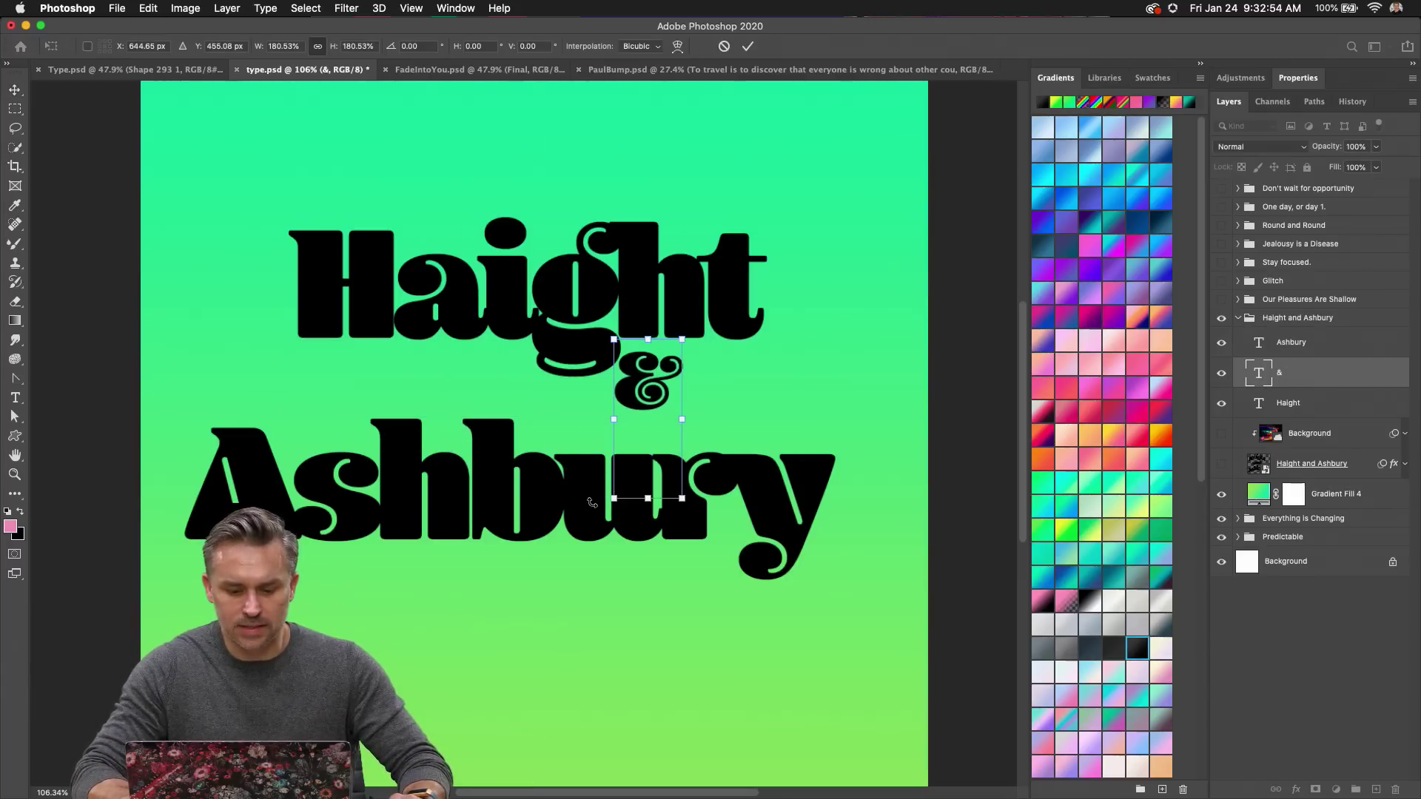
{"action": "left_click_drag", "start_coordinate": [606, 501], "coordinate": [579, 576]}
{"action": "left_click_drag", "start_coordinate": [601, 405], "coordinate": [646, 401]}
{"action": "key", "text": "Return"}
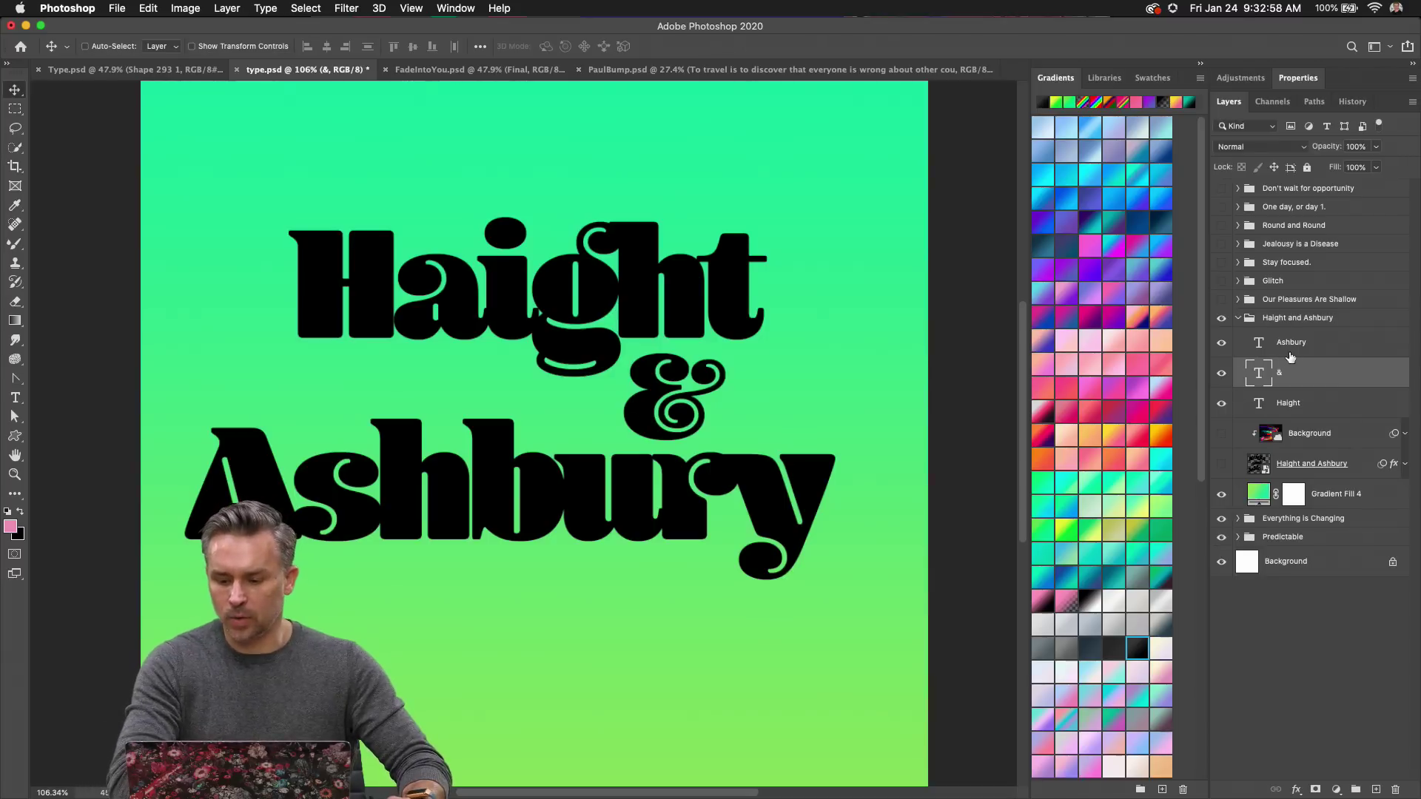
{"action": "left_click", "coordinate": [1291, 352]}
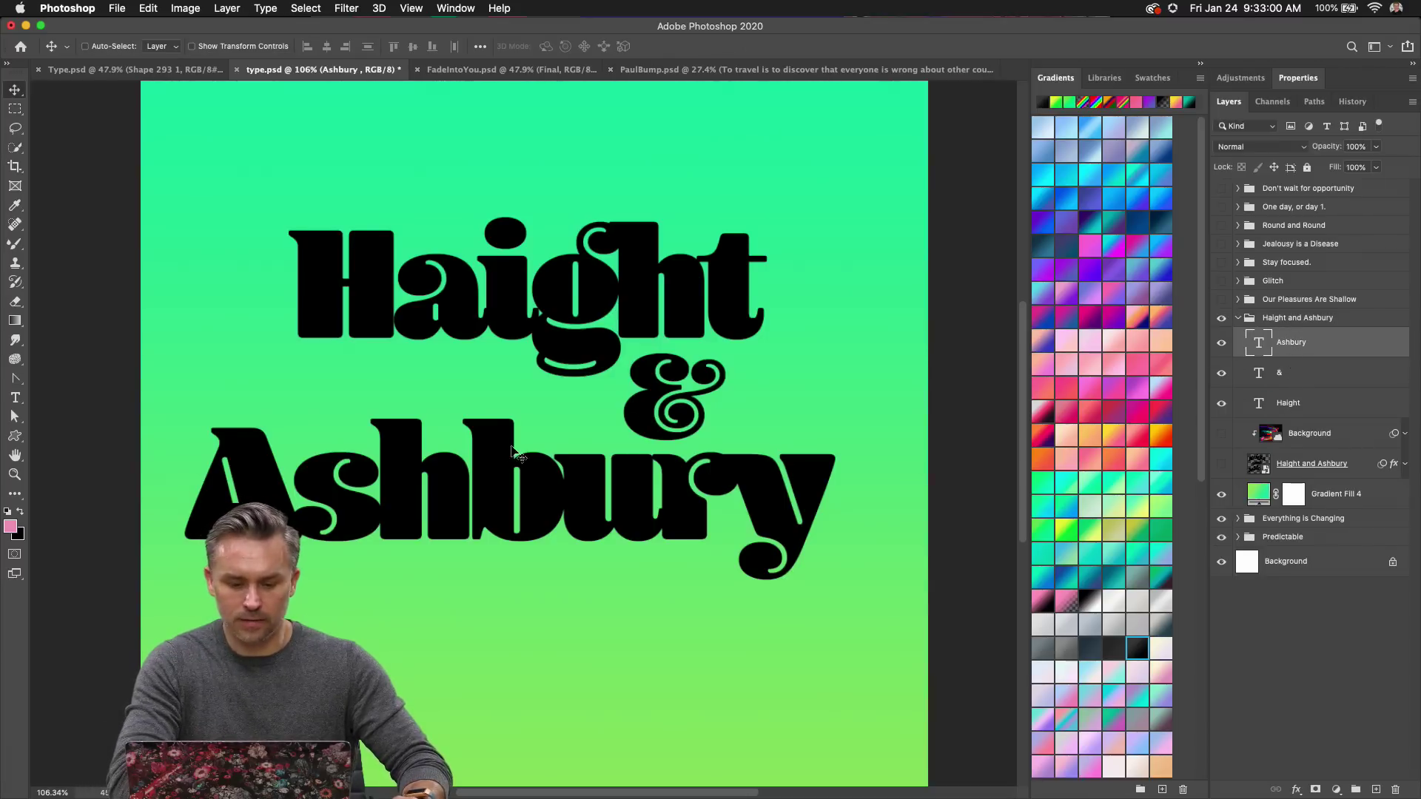
{"action": "left_click_drag", "start_coordinate": [513, 454], "coordinate": [536, 455]}
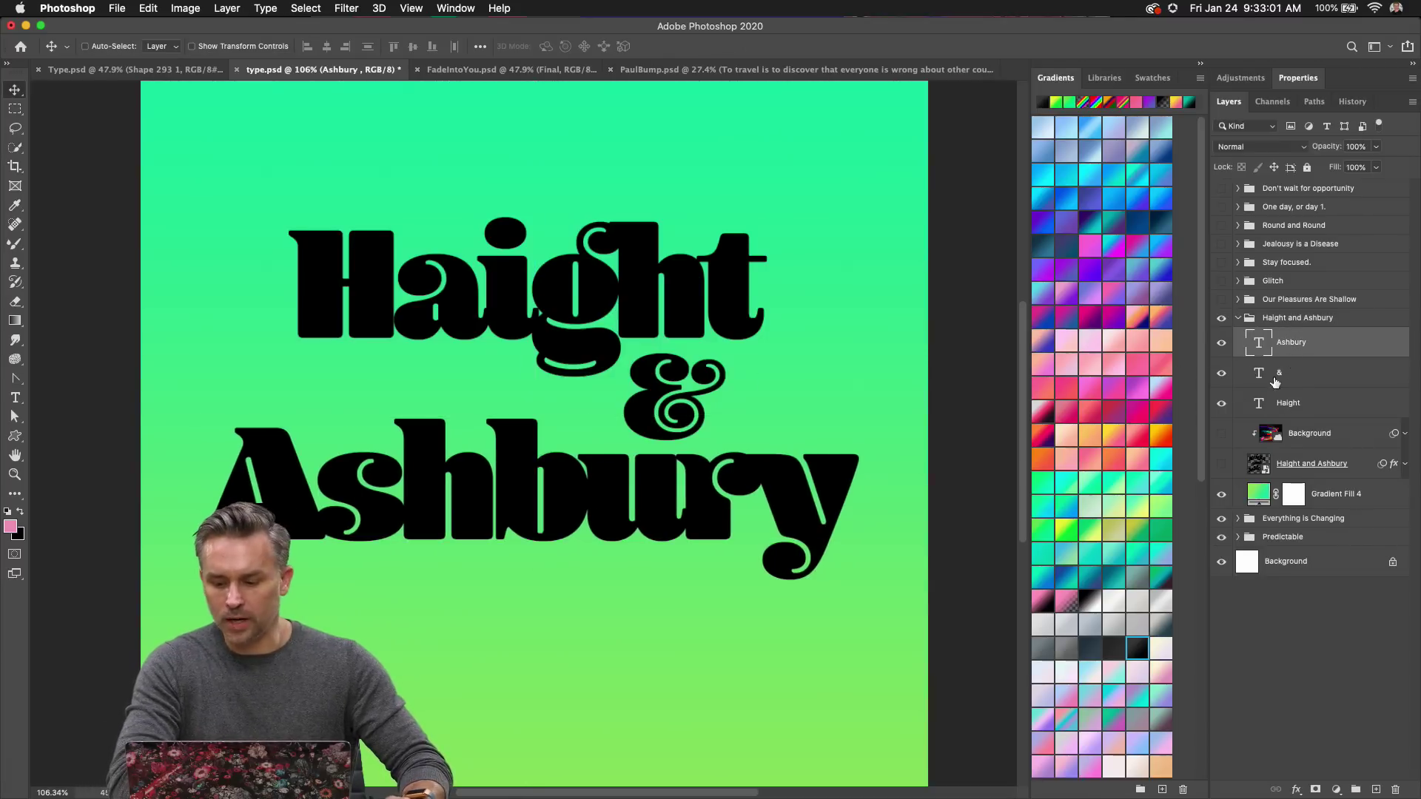
Convert the Ashbury, & and Haight text layers into a single Smart Object and move it slightly down and right on the canvas.
{"action": "left_click", "coordinate": [1307, 406], "text": "shift"}
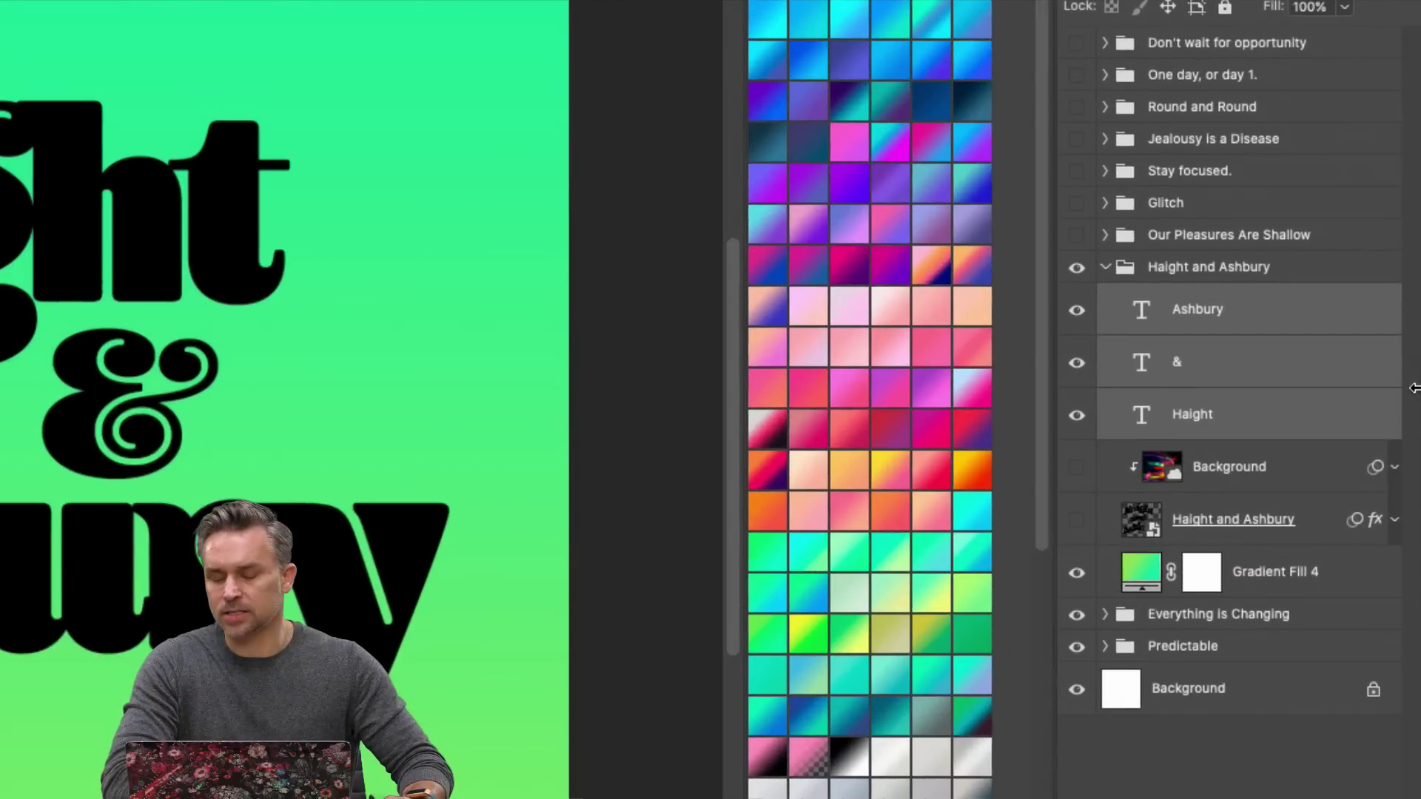
{"action": "right_click", "coordinate": [1291, 401]}
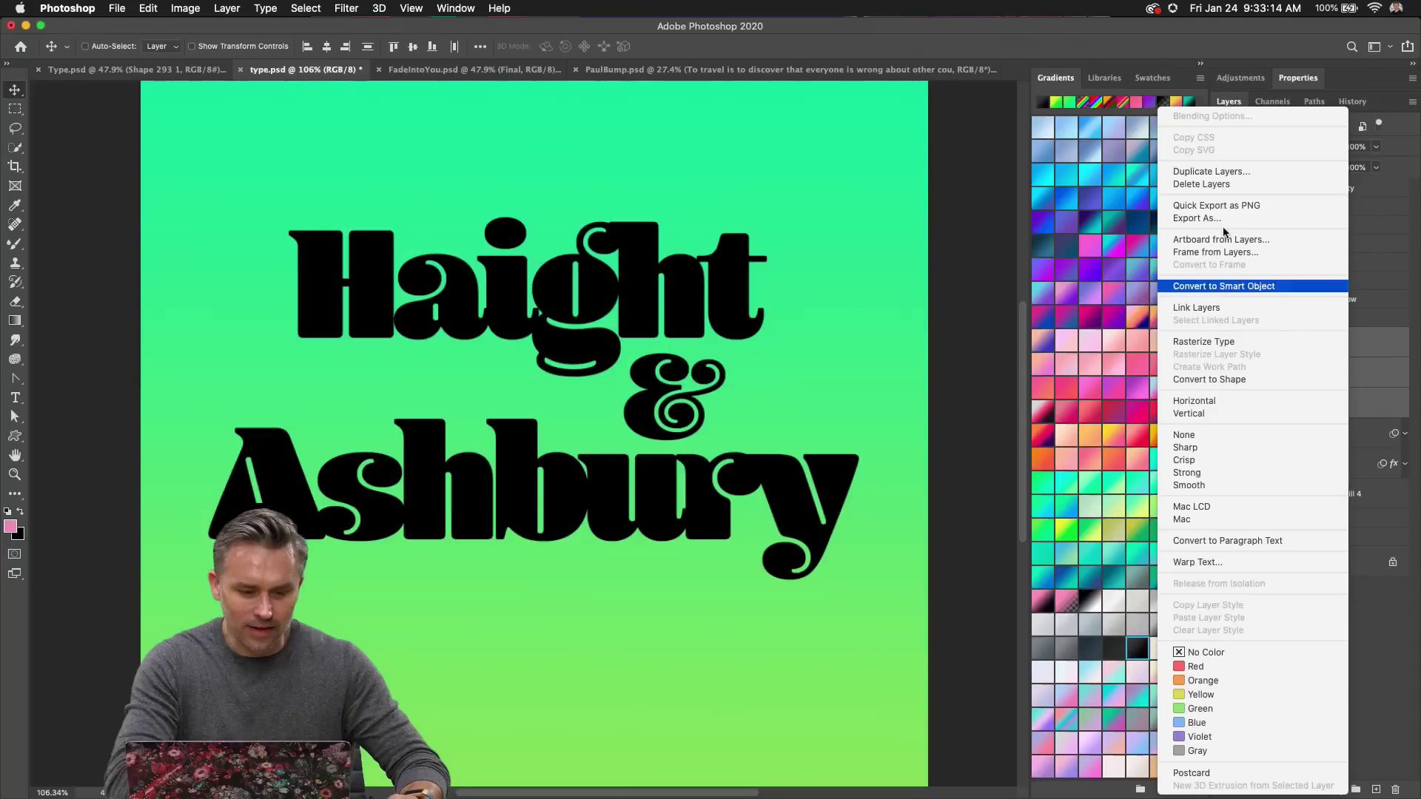
{"action": "key", "text": "Escape"}
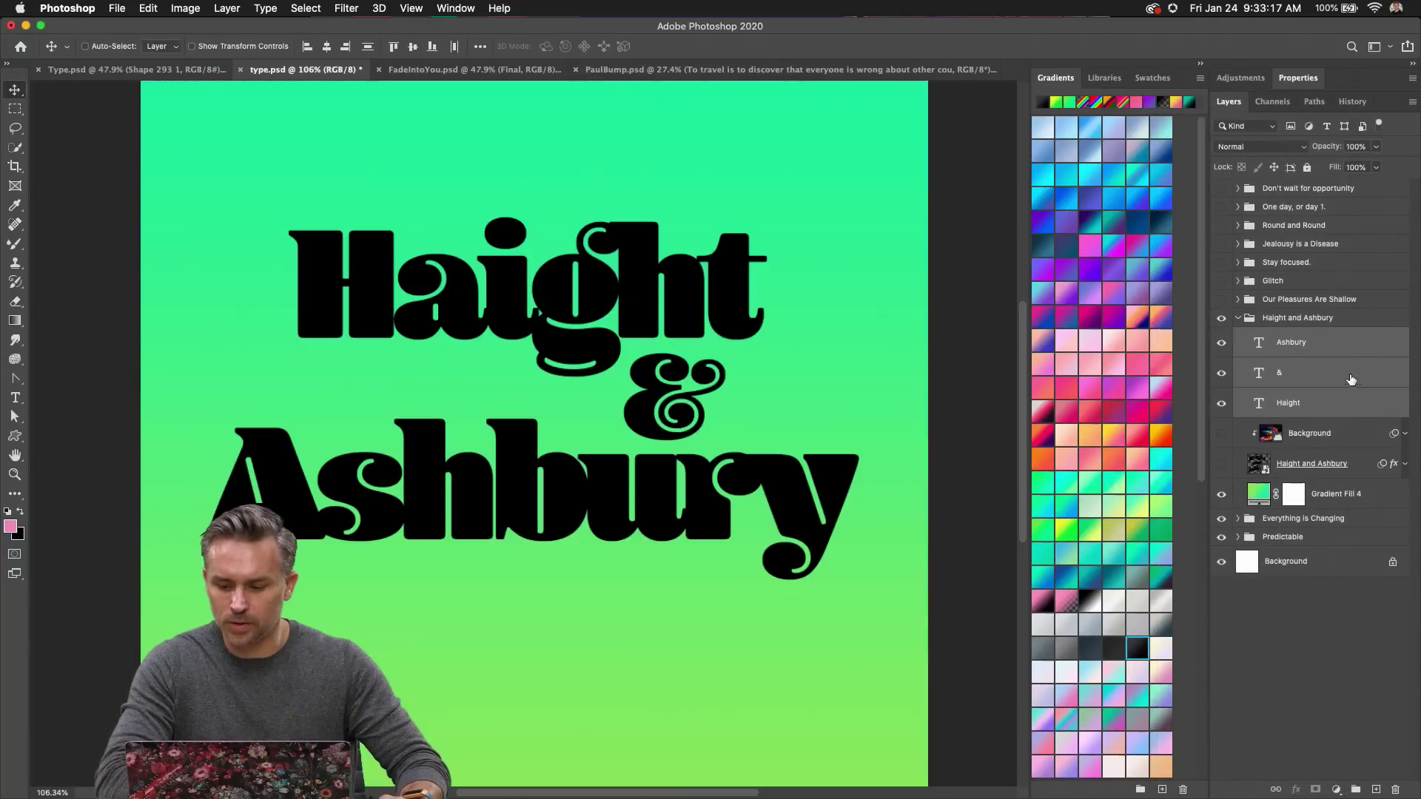
{"action": "right_click", "coordinate": [1359, 340]}
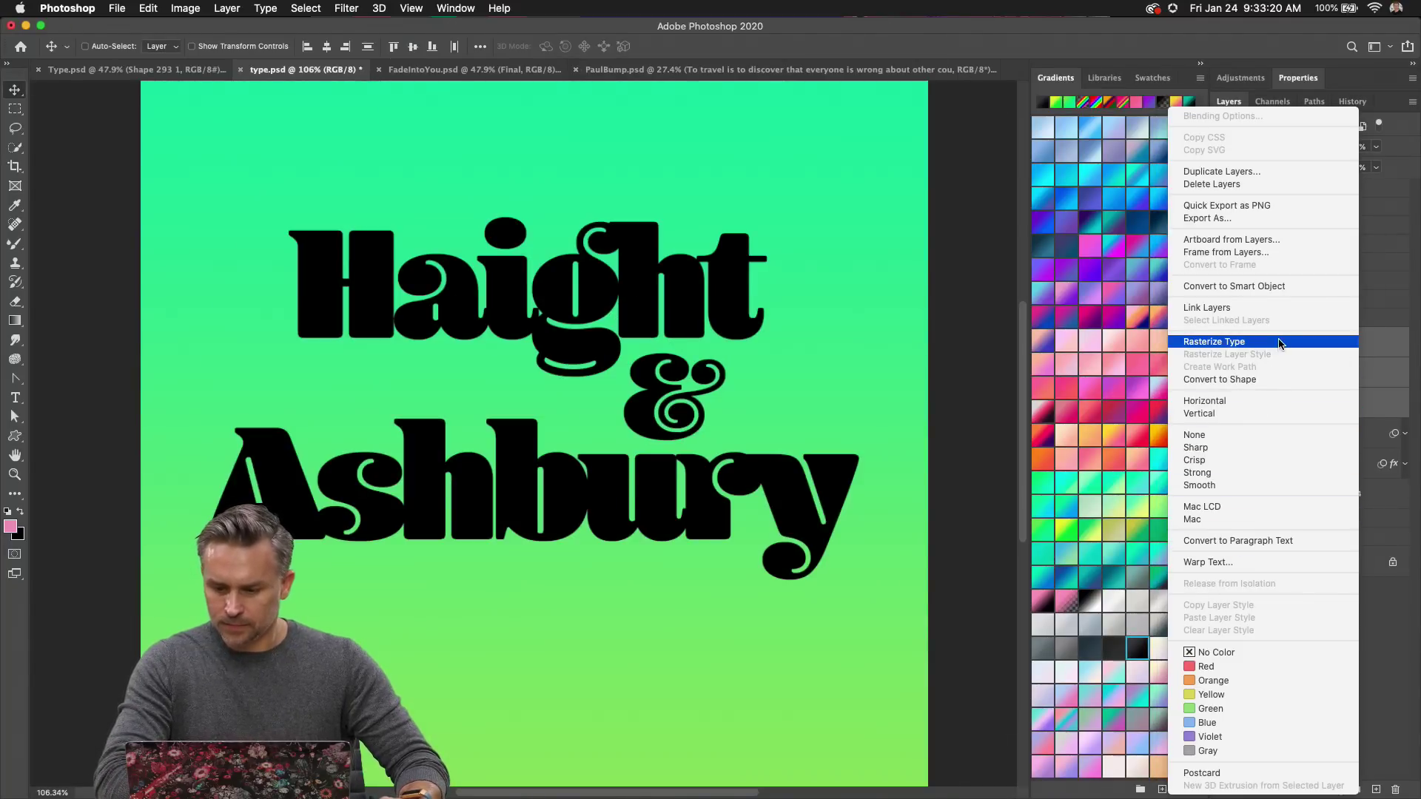
{"action": "left_click", "coordinate": [1251, 287]}
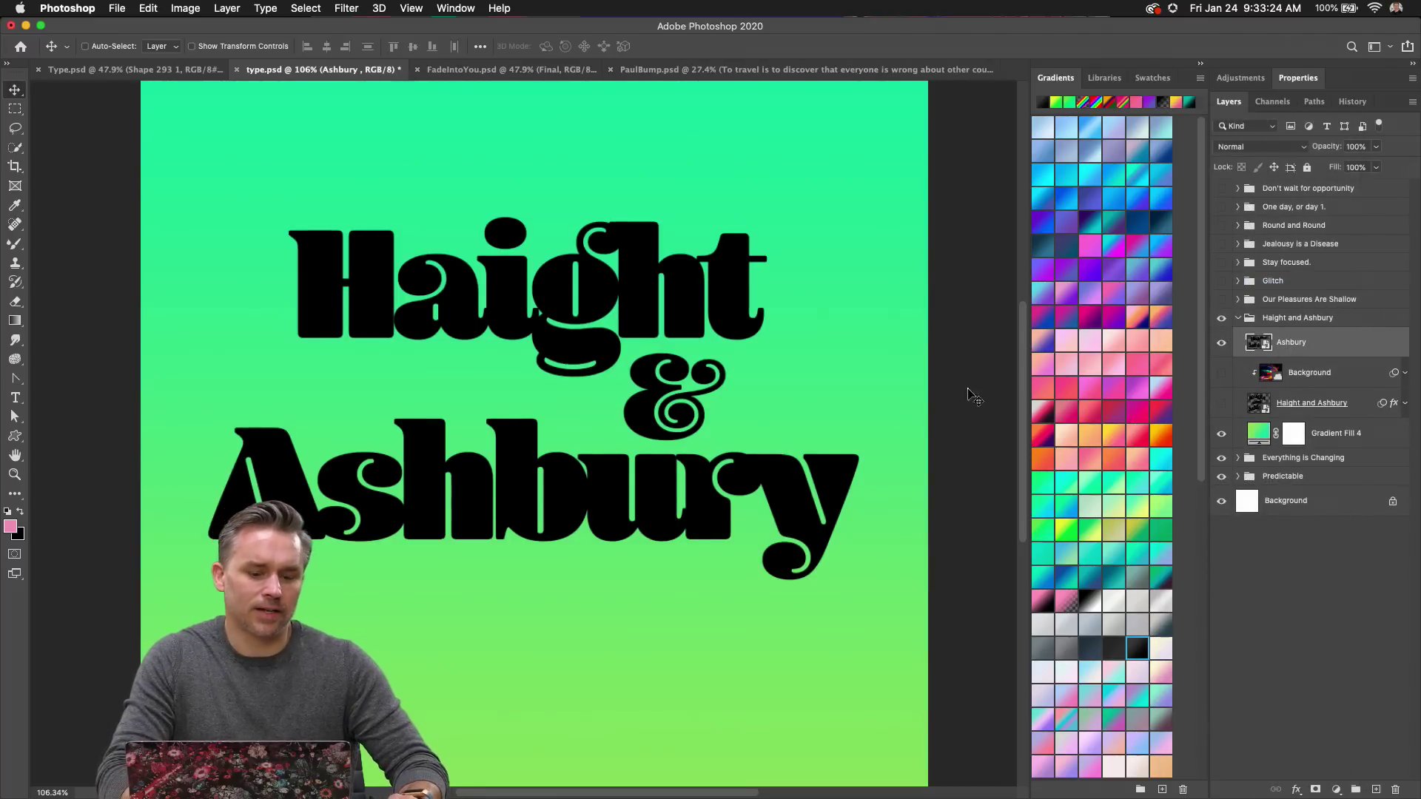
{"action": "mouse_move", "coordinate": [349, 392]}
{"action": "left_mouse_down"}
{"action": "mouse_move", "coordinate": [342, 437]}
{"action": "mouse_move", "coordinate": [363, 410]}
{"action": "left_mouse_up"}
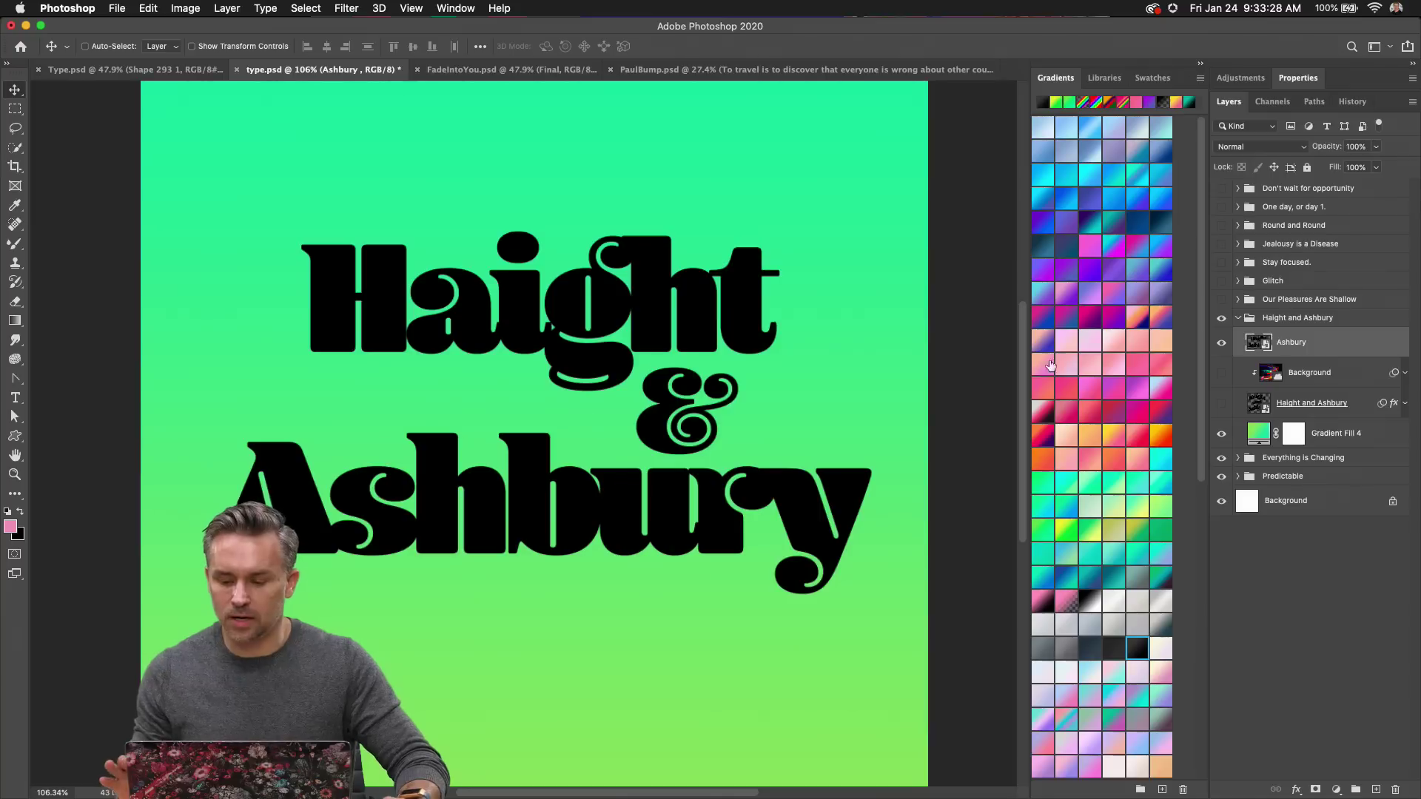
Apply a 7 px white (ffffff) Stroke layer style positioned outside the lettering of the Ashbury smart object.
{"action": "double_click", "coordinate": [1352, 347]}
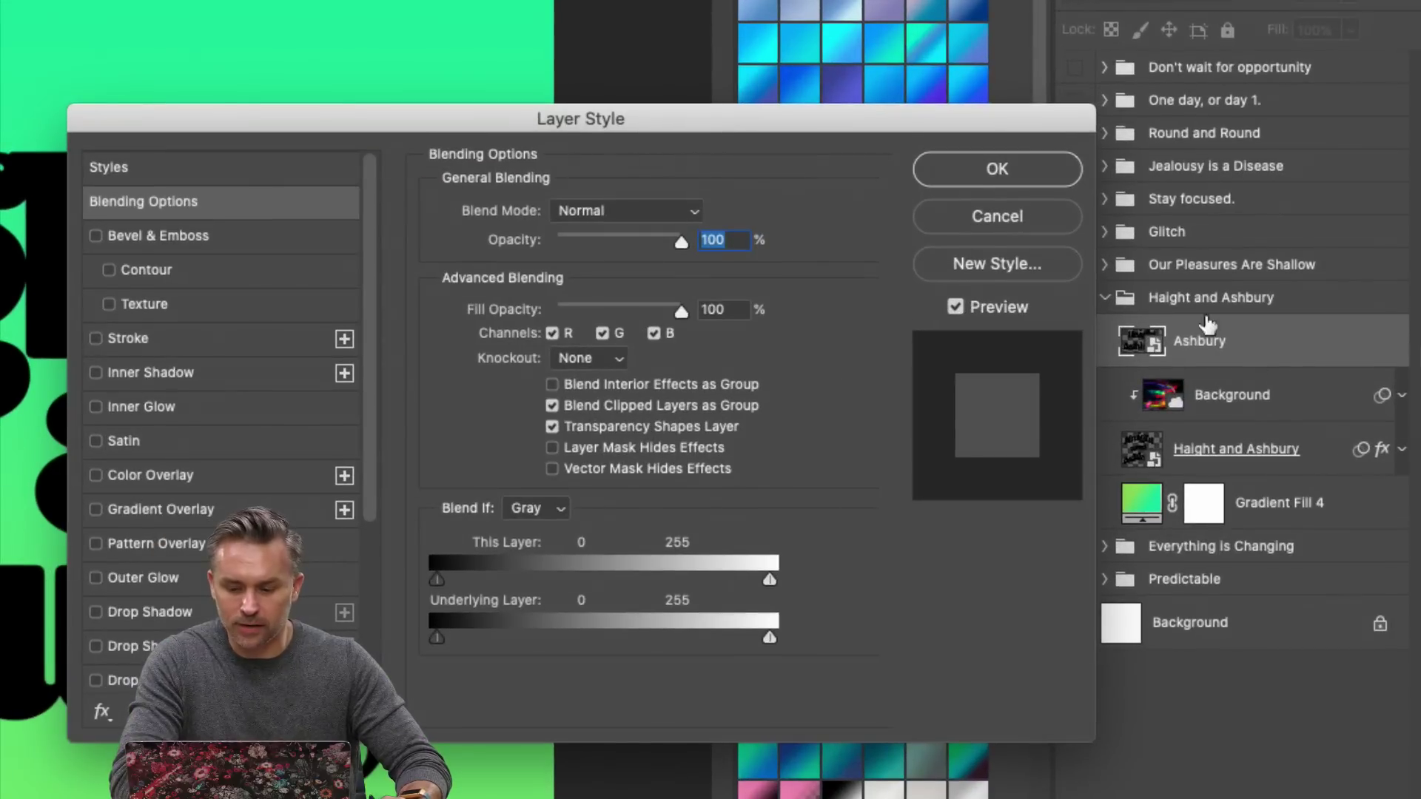
{"action": "key", "text": "Escape"}
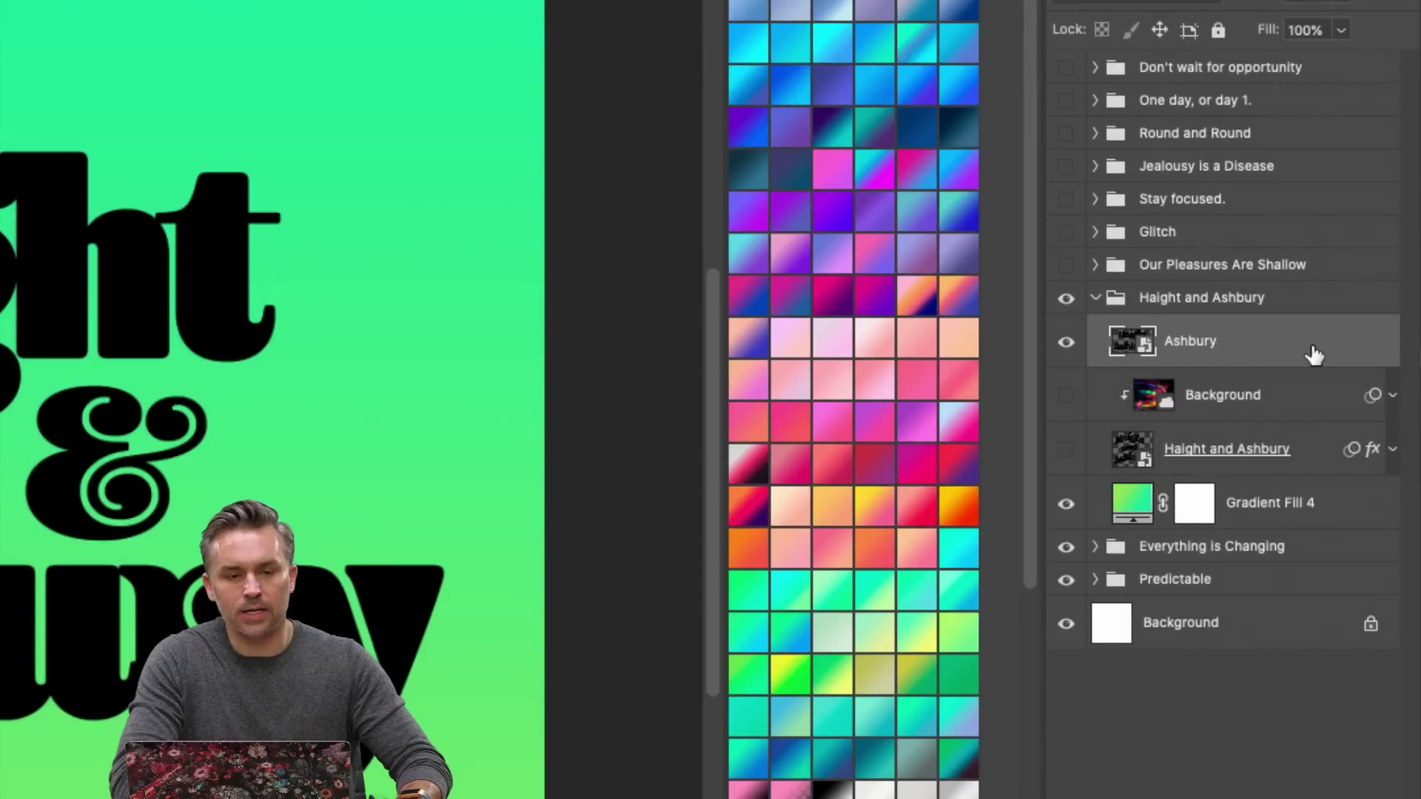
{"action": "double_click", "coordinate": [1313, 355]}
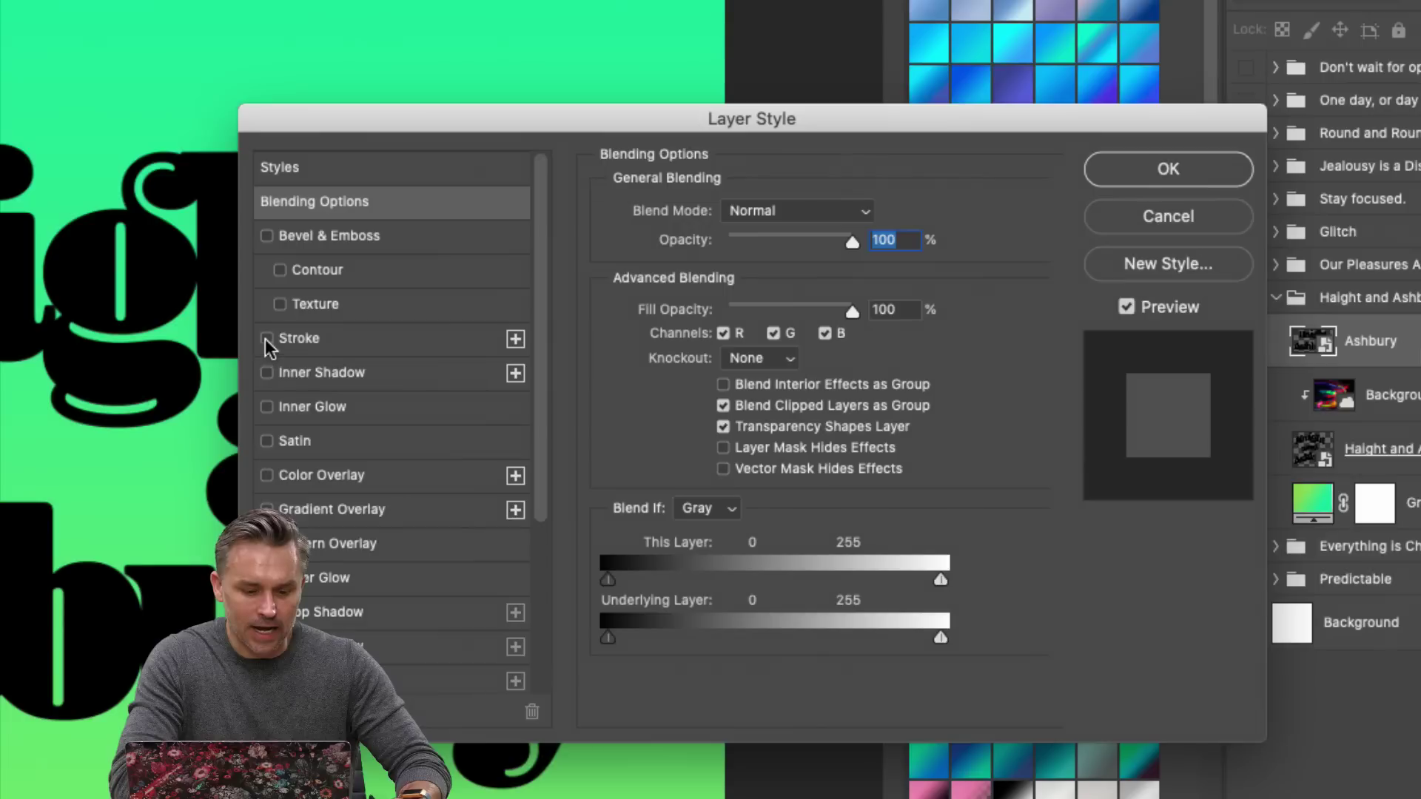
{"action": "left_click", "coordinate": [265, 339]}
{"action": "left_click", "coordinate": [327, 339]}
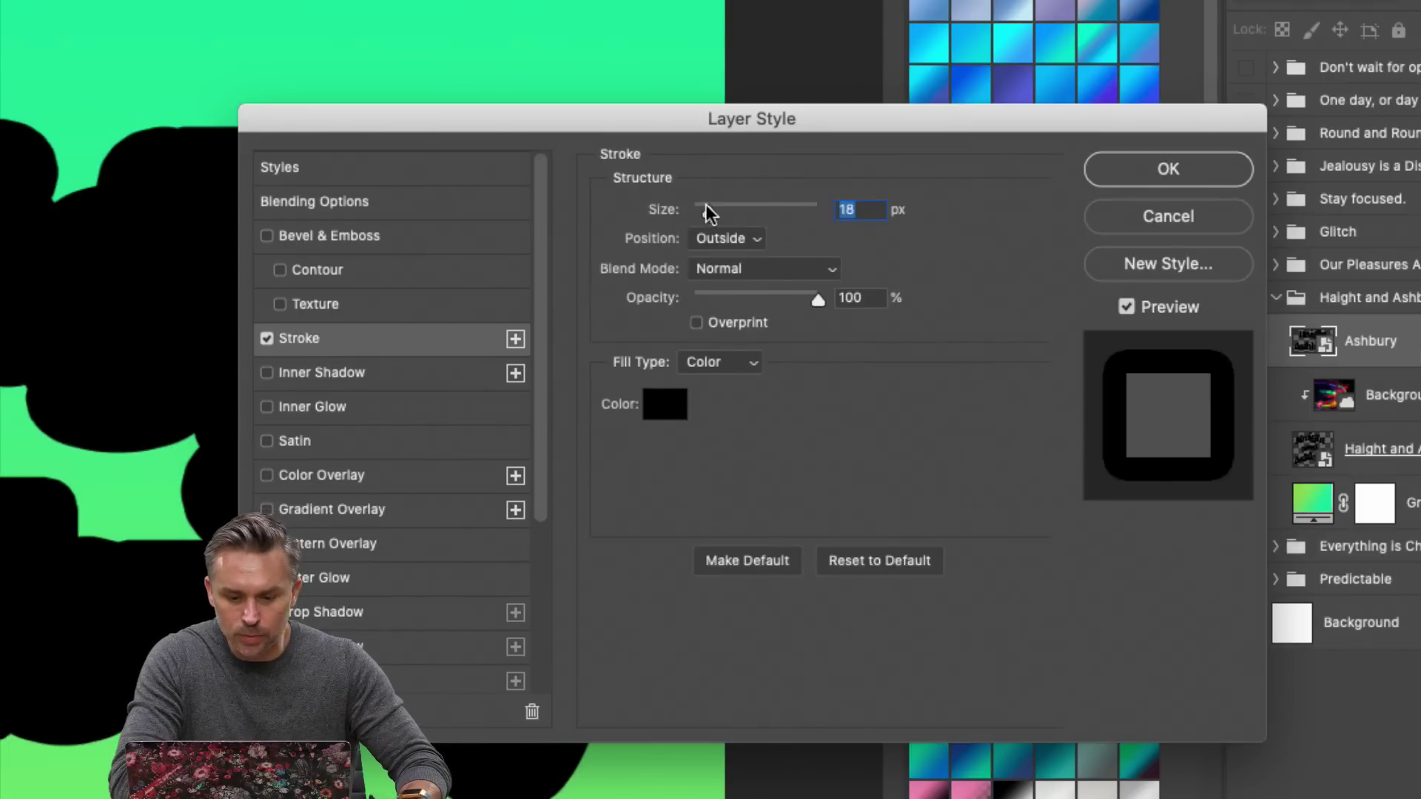
{"action": "left_click_drag", "start_coordinate": [706, 206], "coordinate": [700, 210]}
{"action": "left_click", "coordinate": [655, 404]}
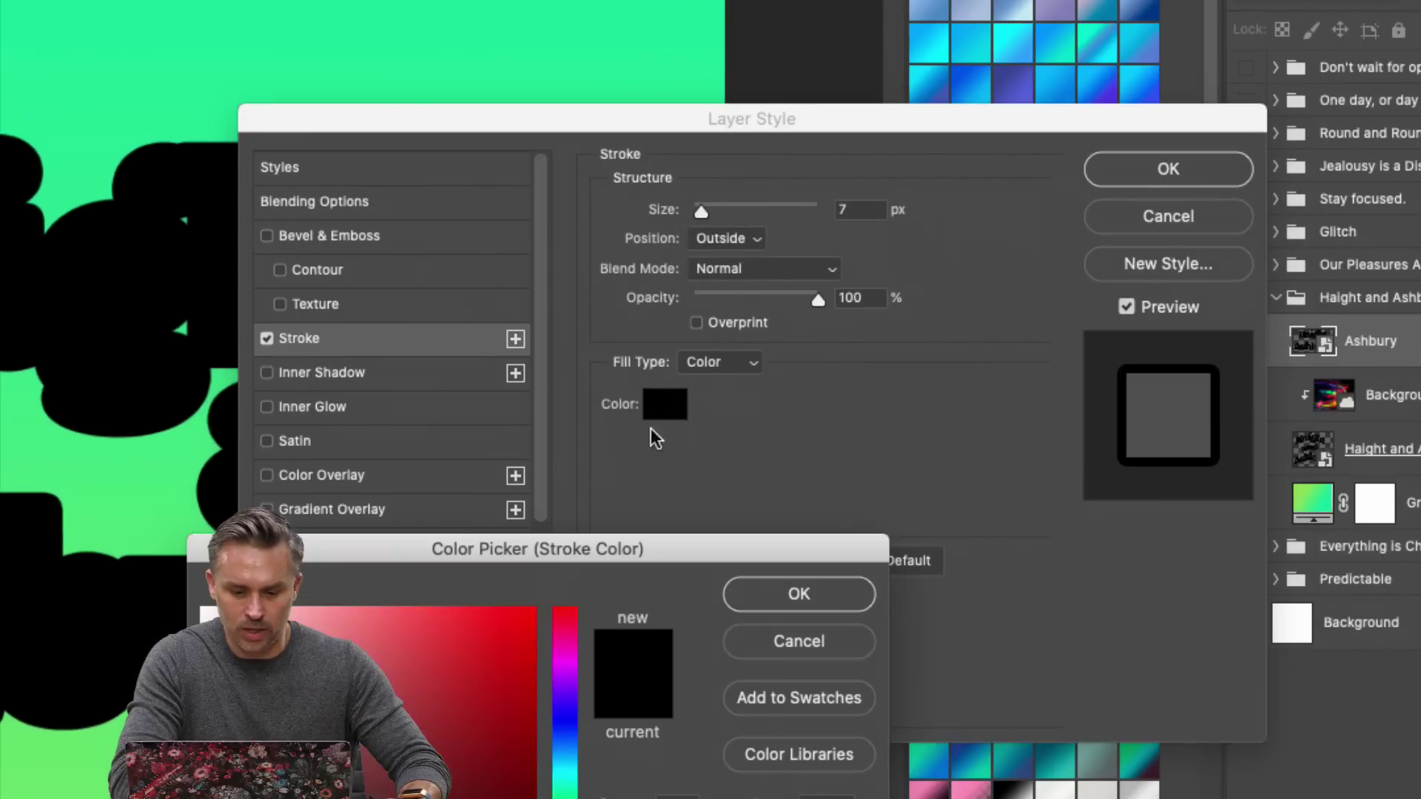
{"action": "mouse_move", "coordinate": [478, 575]}
{"action": "left_mouse_down"}
{"action": "mouse_move", "coordinate": [559, 352]}
{"action": "mouse_move", "coordinate": [673, 176]}
{"action": "left_mouse_up"}
{"action": "left_click", "coordinate": [398, 209]}
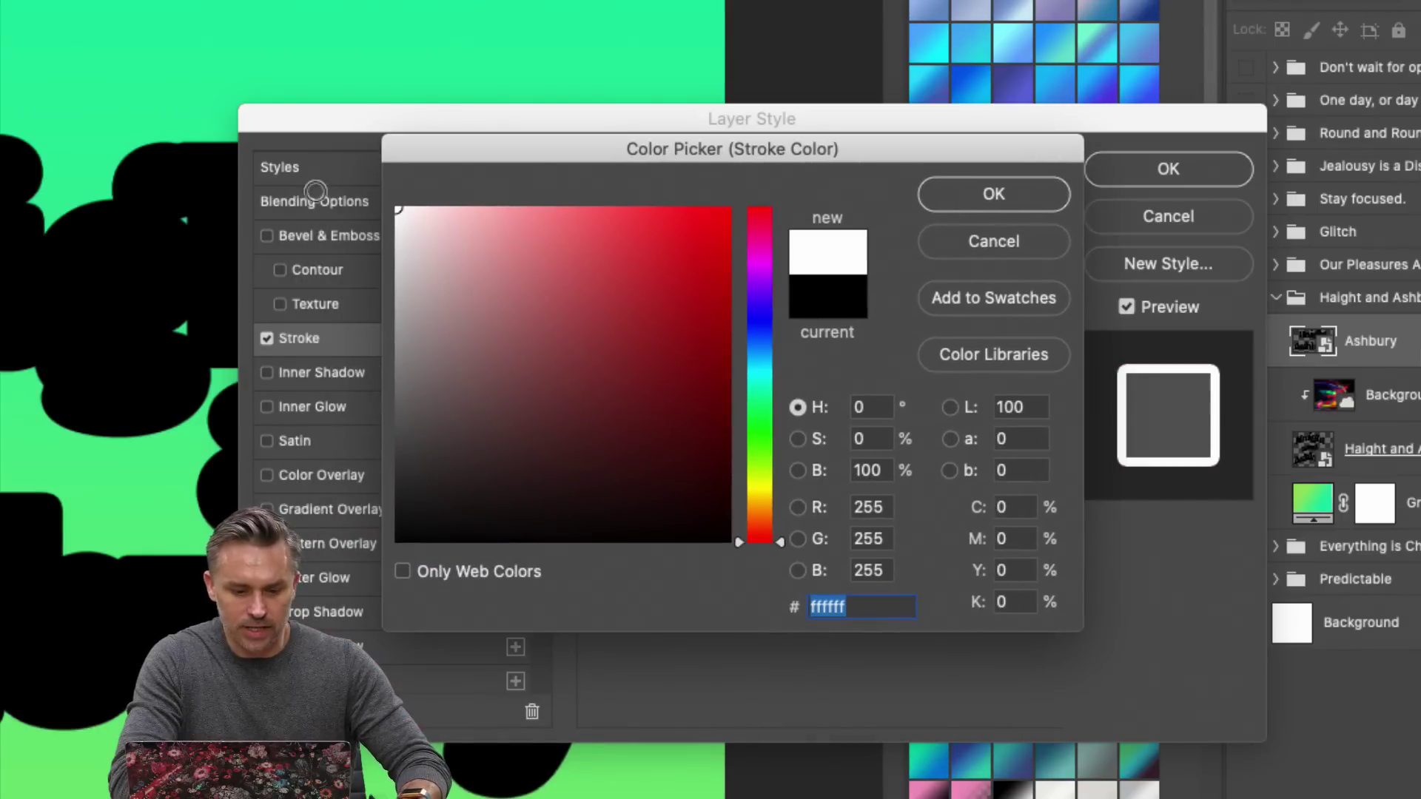
{"action": "left_click", "coordinate": [957, 187]}
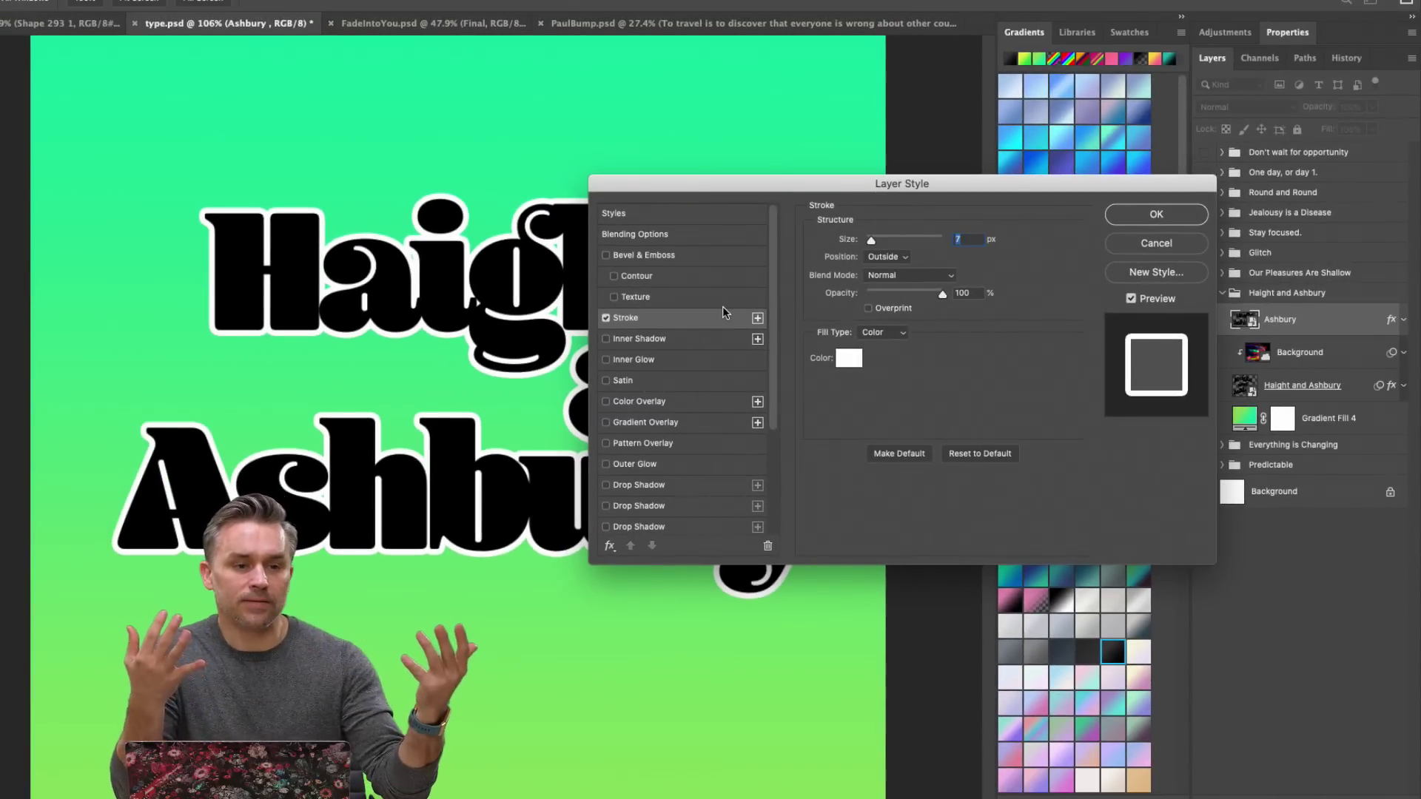
Add a second Stroke effect to the smart object's layer style.
{"action": "left_click", "coordinate": [608, 548]}
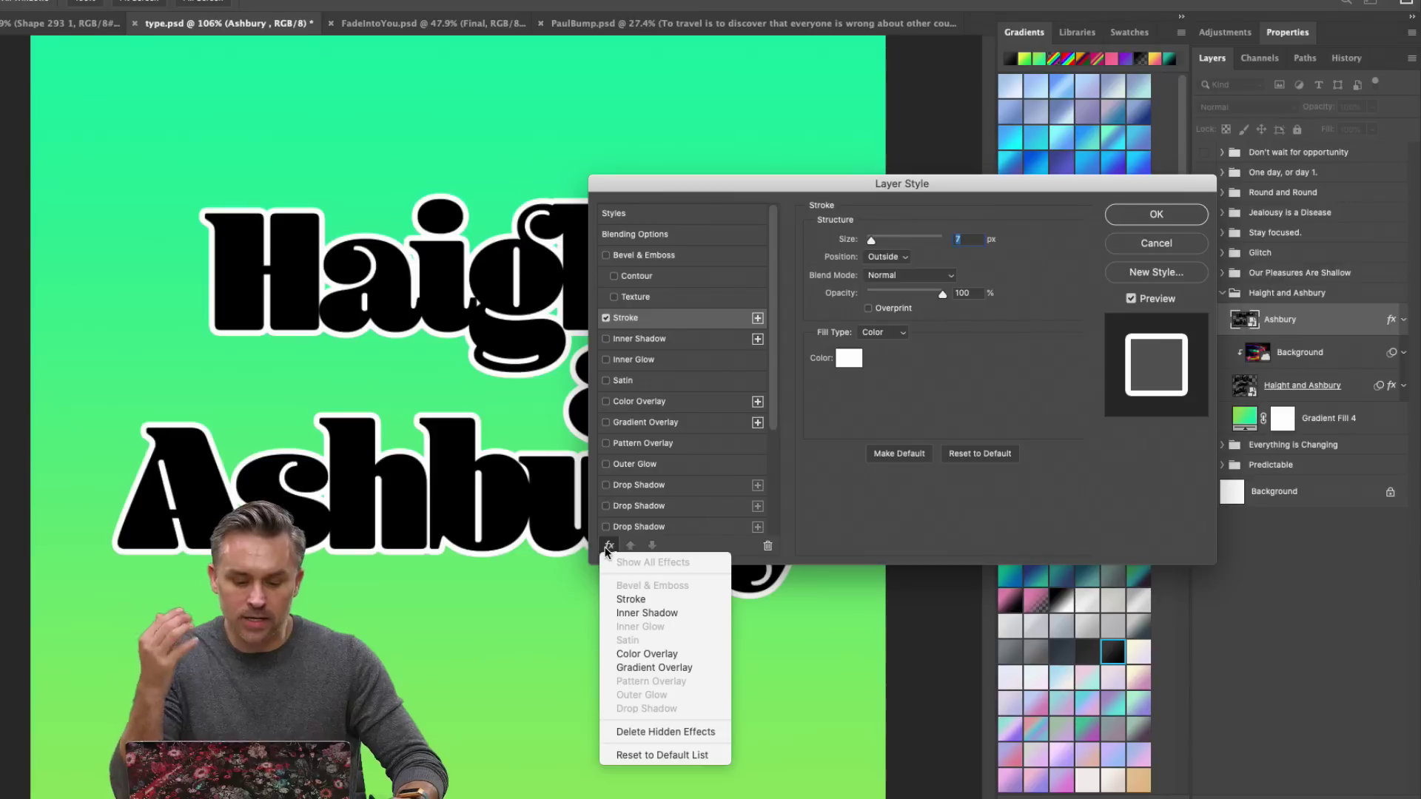
{"action": "left_click", "coordinate": [855, 386]}
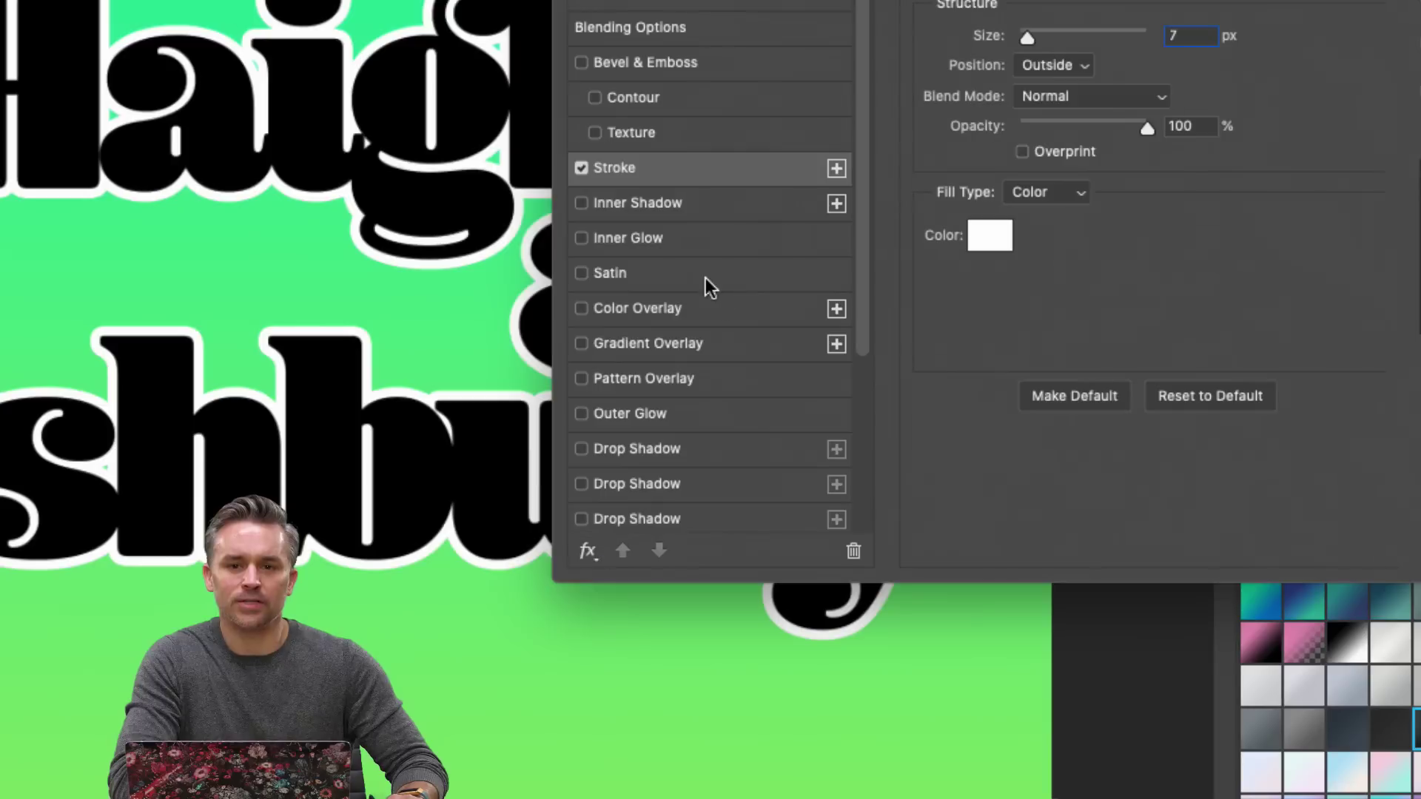
{"action": "scroll", "coordinate": [704, 278], "scroll_direction": "down", "scroll_amount": 5}
{"action": "scroll", "coordinate": [694, 409], "scroll_direction": "up", "scroll_amount": 5}
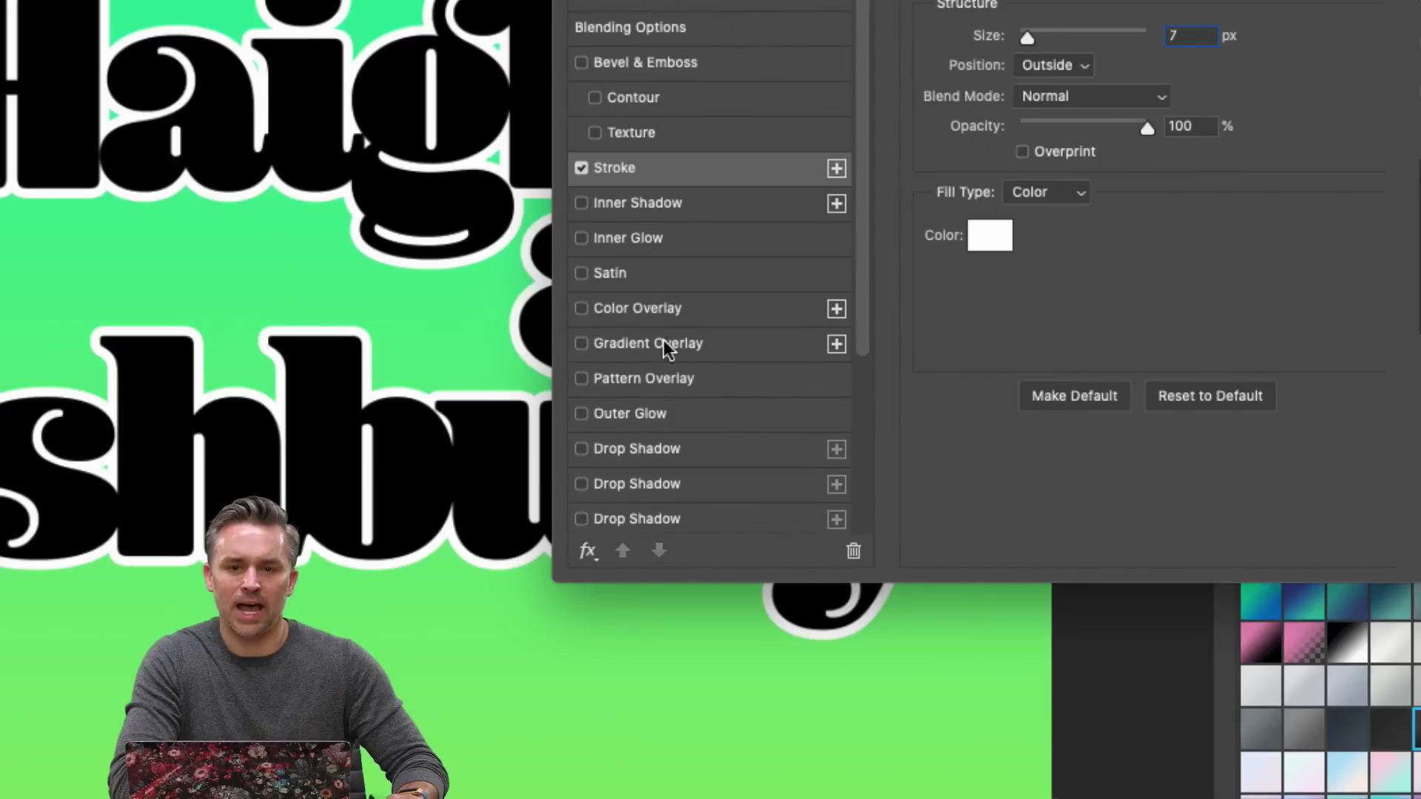
{"action": "scroll", "coordinate": [662, 263], "scroll_direction": "down", "scroll_amount": 6}
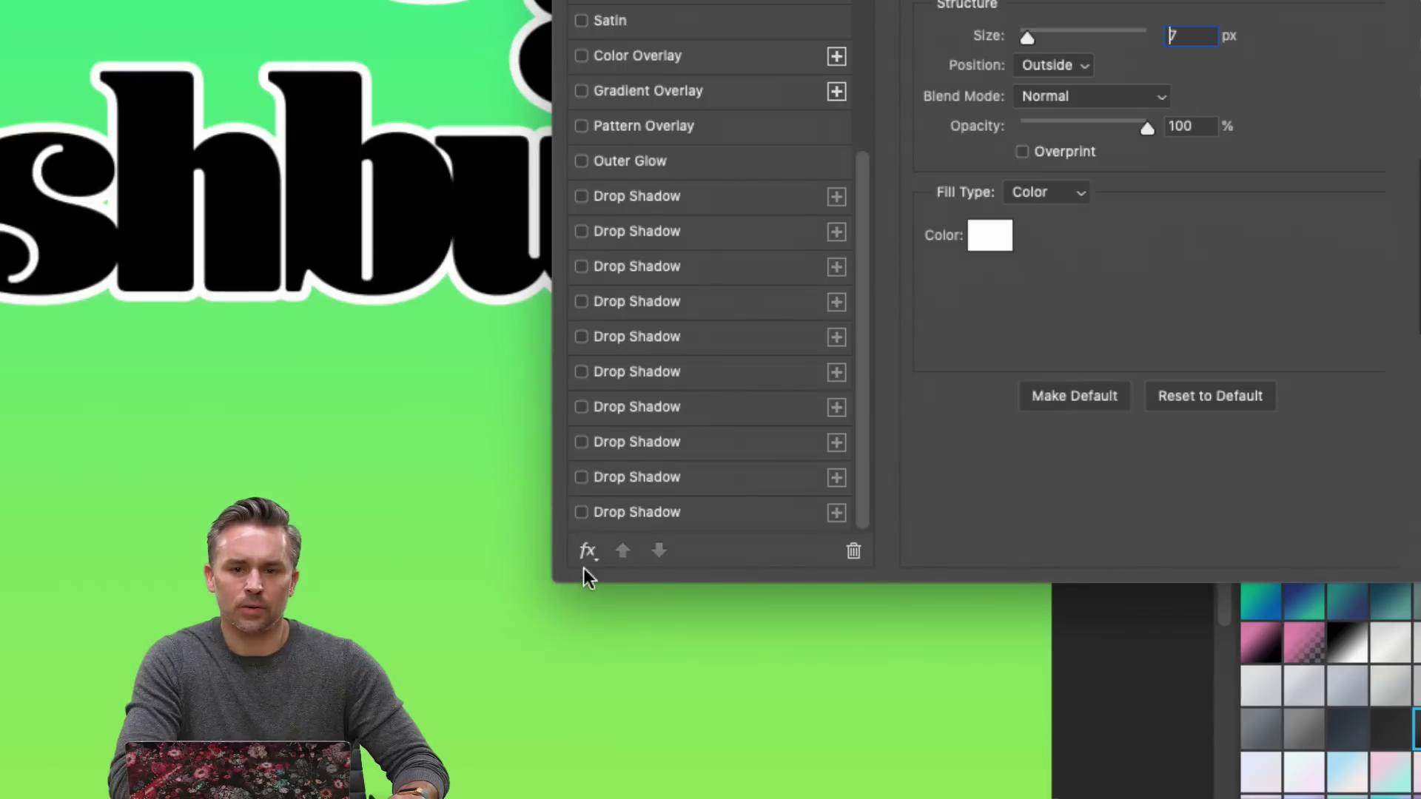
{"action": "left_click", "coordinate": [587, 553]}
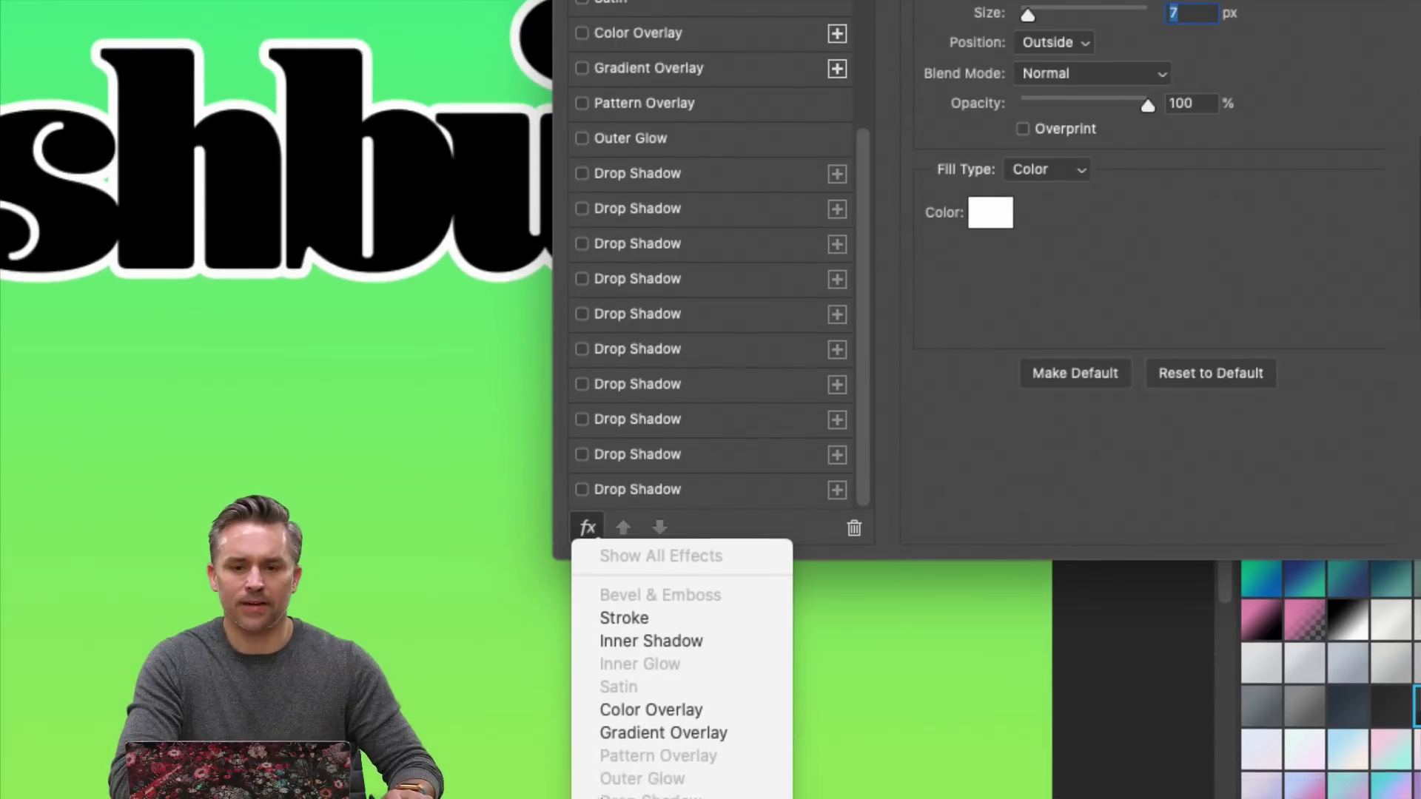
{"action": "left_click", "coordinate": [619, 570]}
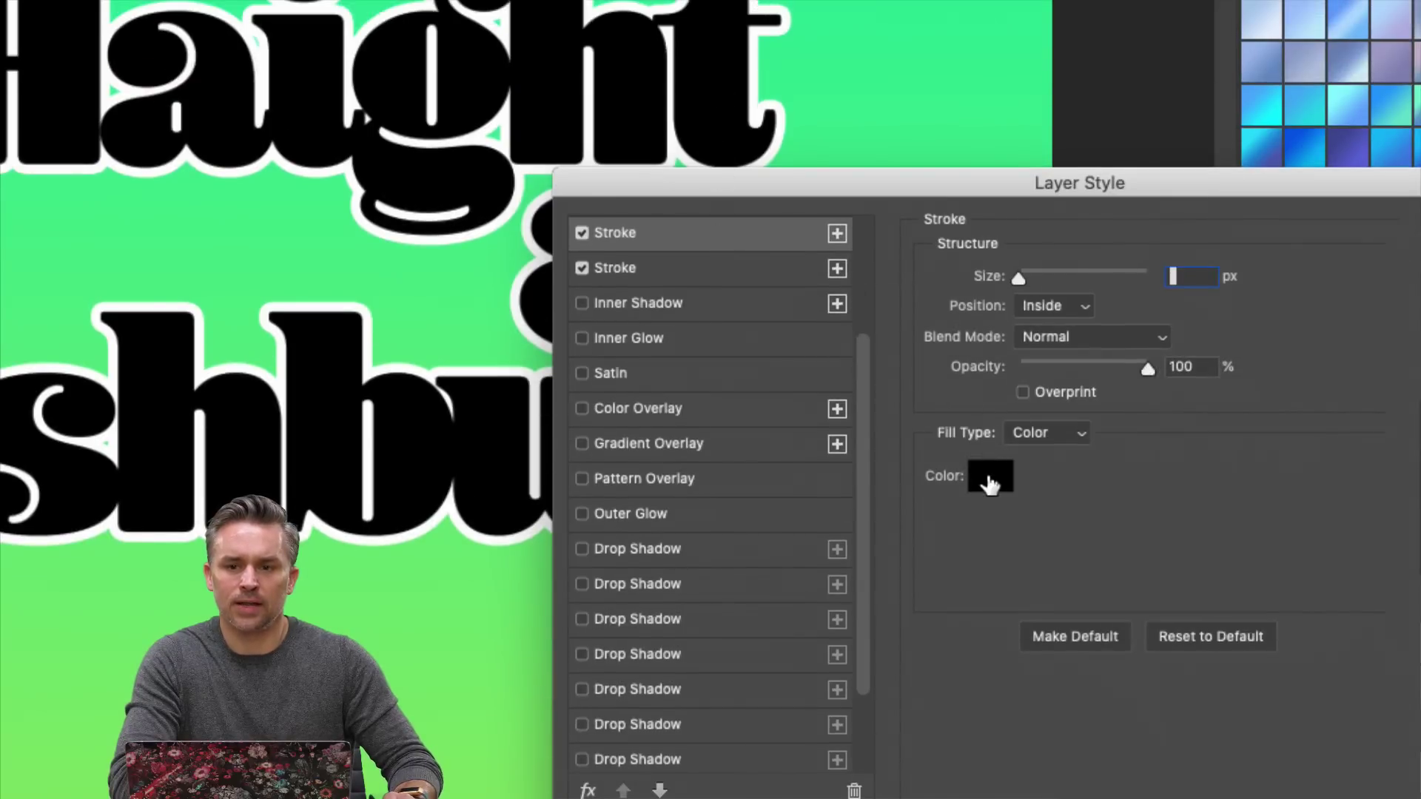
Set the new stroke's color to yellow (ffe400).
{"action": "left_click", "coordinate": [990, 475]}
{"action": "mouse_move", "coordinate": [999, 384]}
{"action": "left_mouse_down"}
{"action": "mouse_move", "coordinate": [1065, 286]}
{"action": "mouse_move", "coordinate": [1116, 251]}
{"action": "left_mouse_up"}
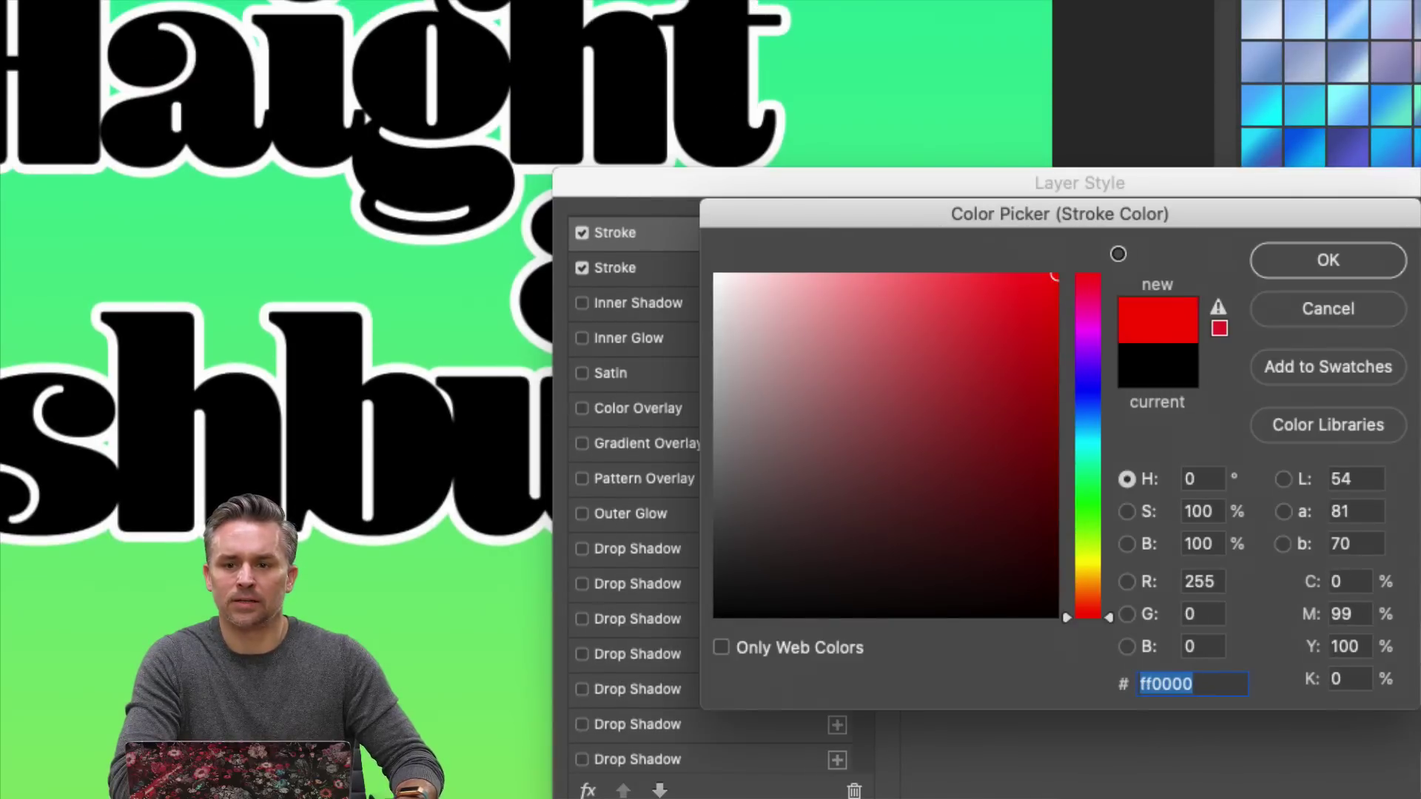
{"action": "left_click_drag", "start_coordinate": [1087, 503], "coordinate": [1074, 562]}
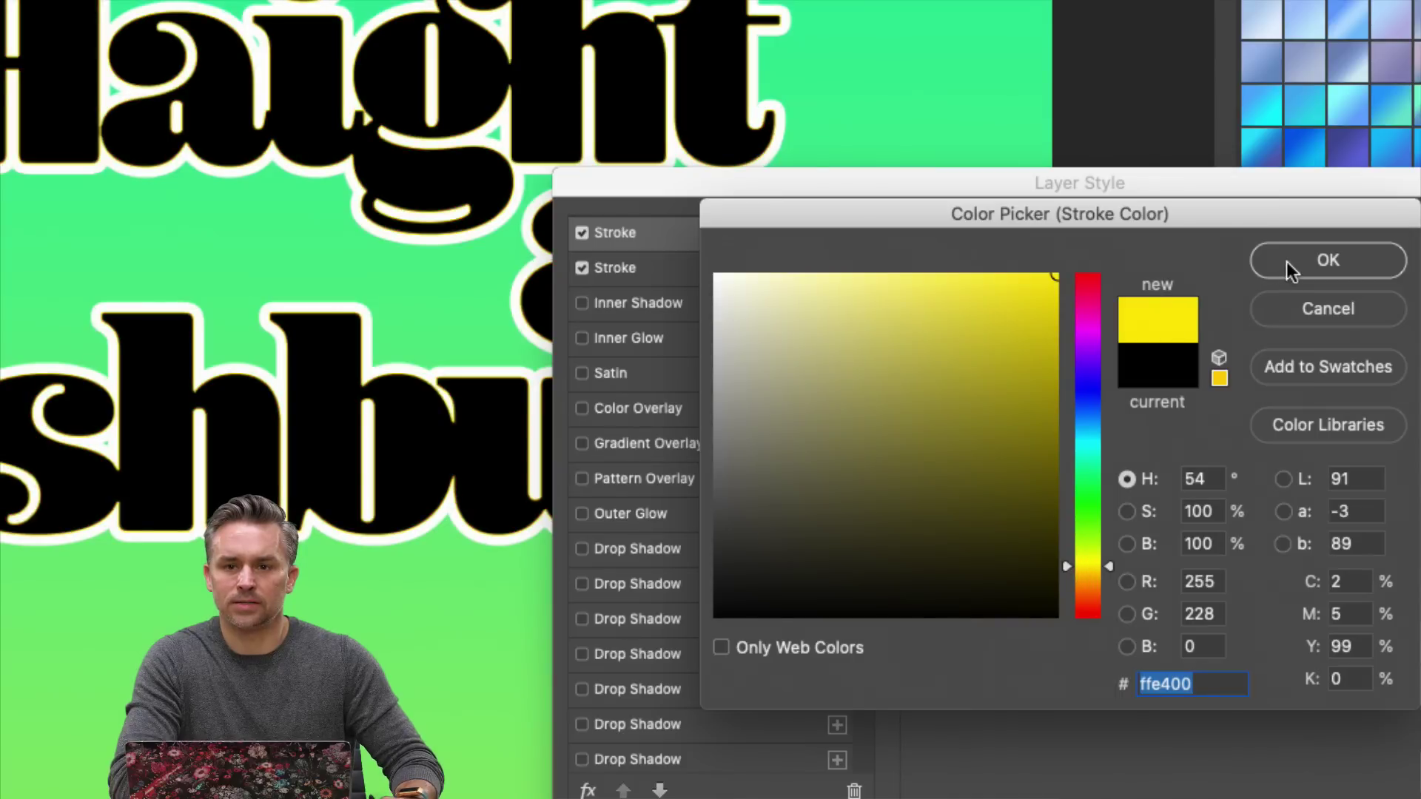
{"action": "left_click", "coordinate": [1287, 263]}
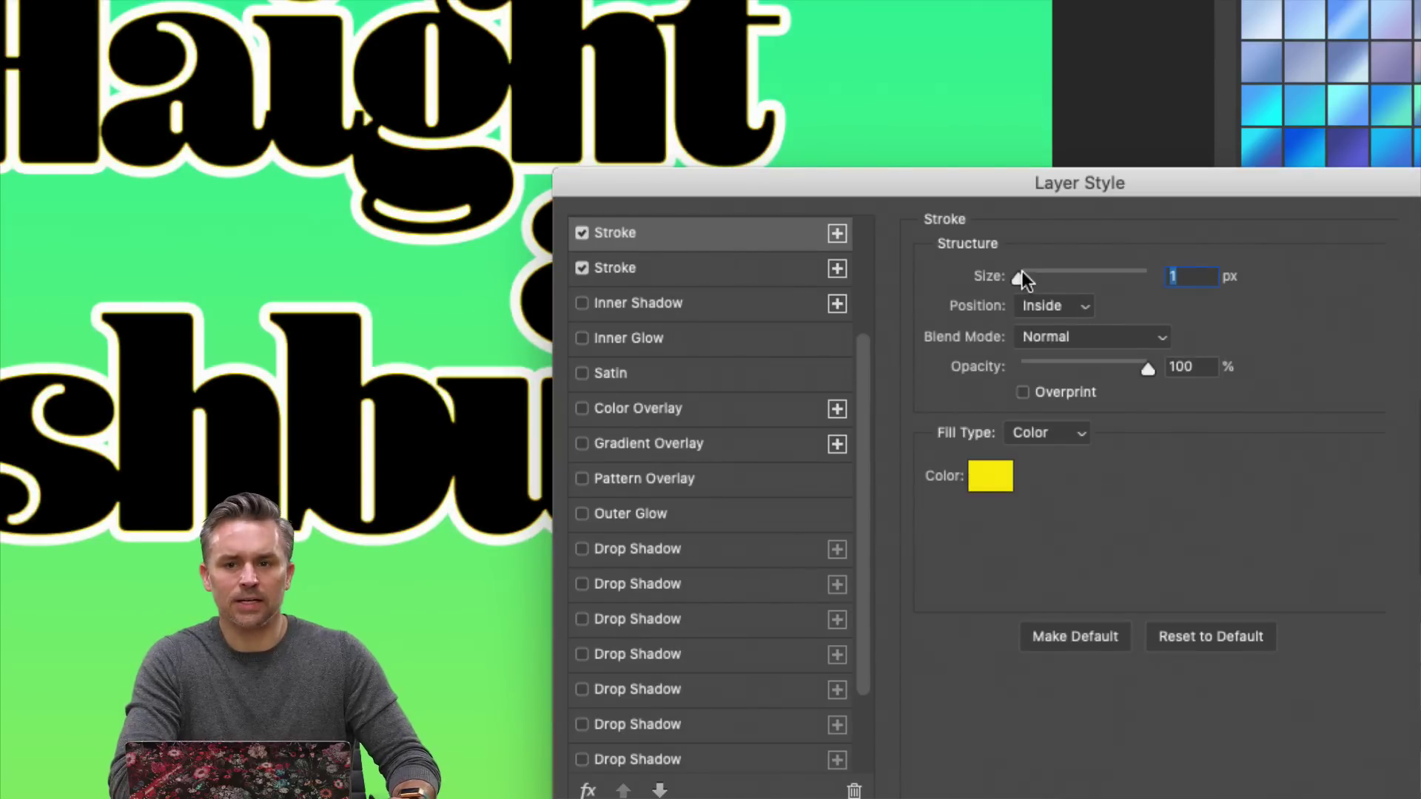
Set the yellow stroke's position to Outside and its size to 16 px.
{"action": "left_click_drag", "start_coordinate": [1023, 277], "coordinate": [1027, 277]}
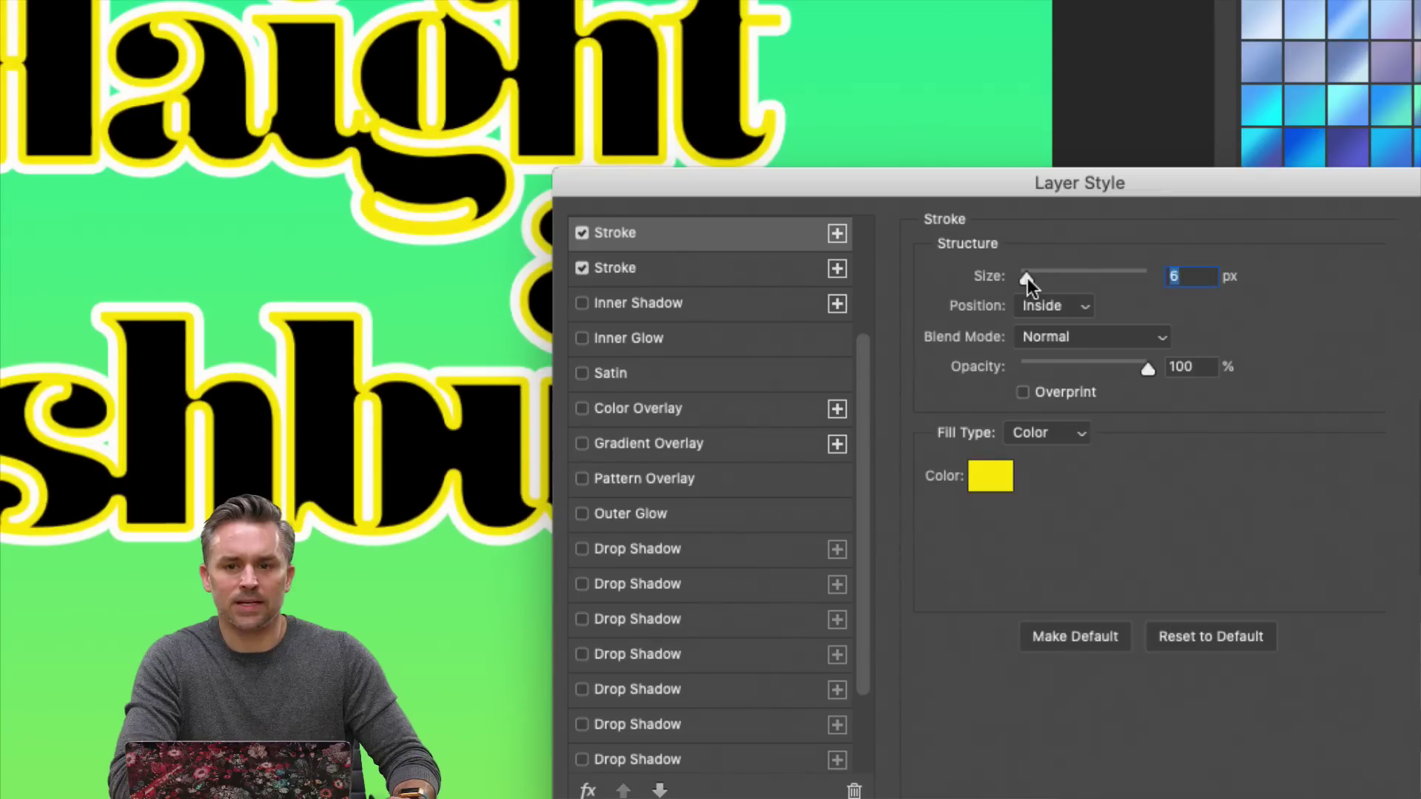
{"action": "left_click", "coordinate": [1046, 307]}
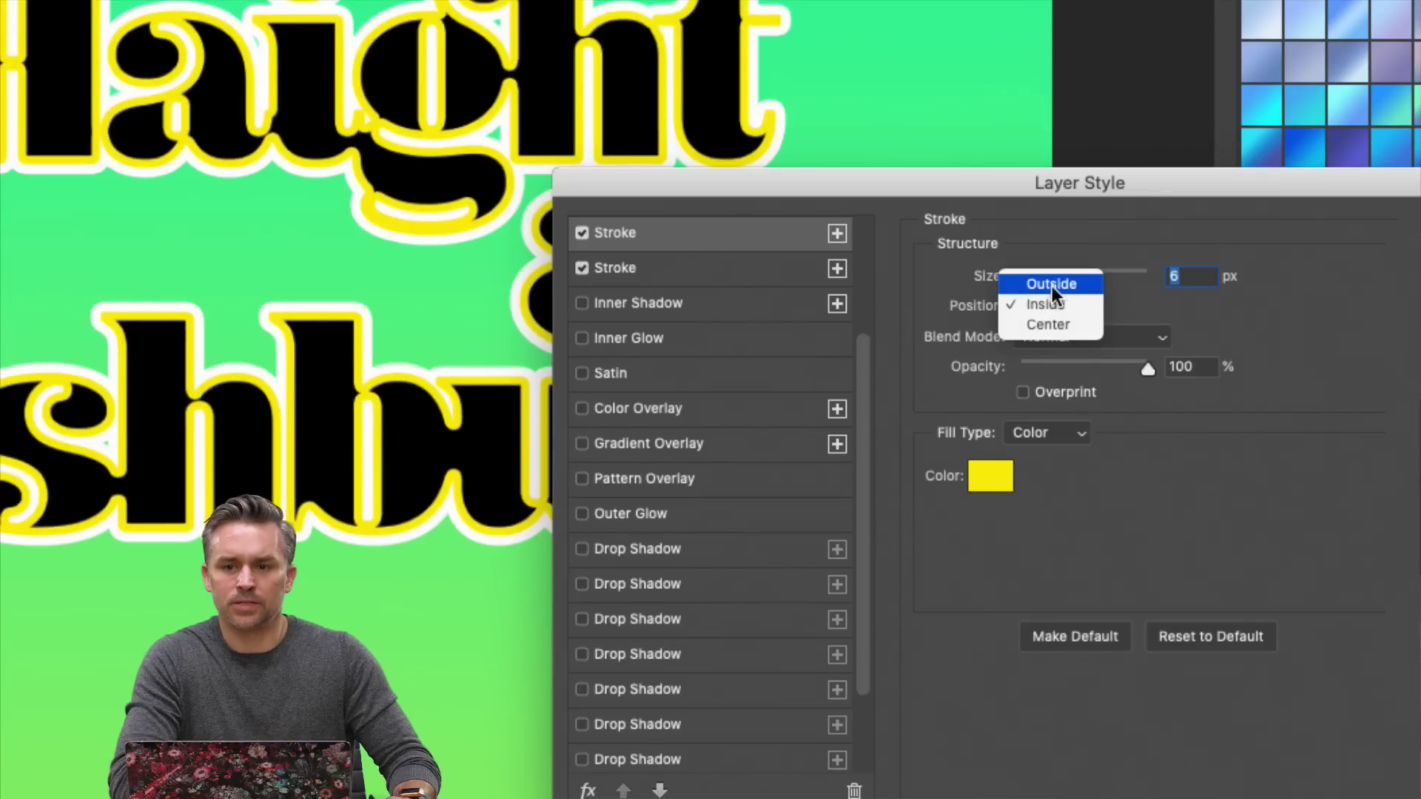
{"action": "left_click", "coordinate": [1050, 285]}
{"action": "left_click_drag", "start_coordinate": [1029, 286], "coordinate": [1036, 282]}
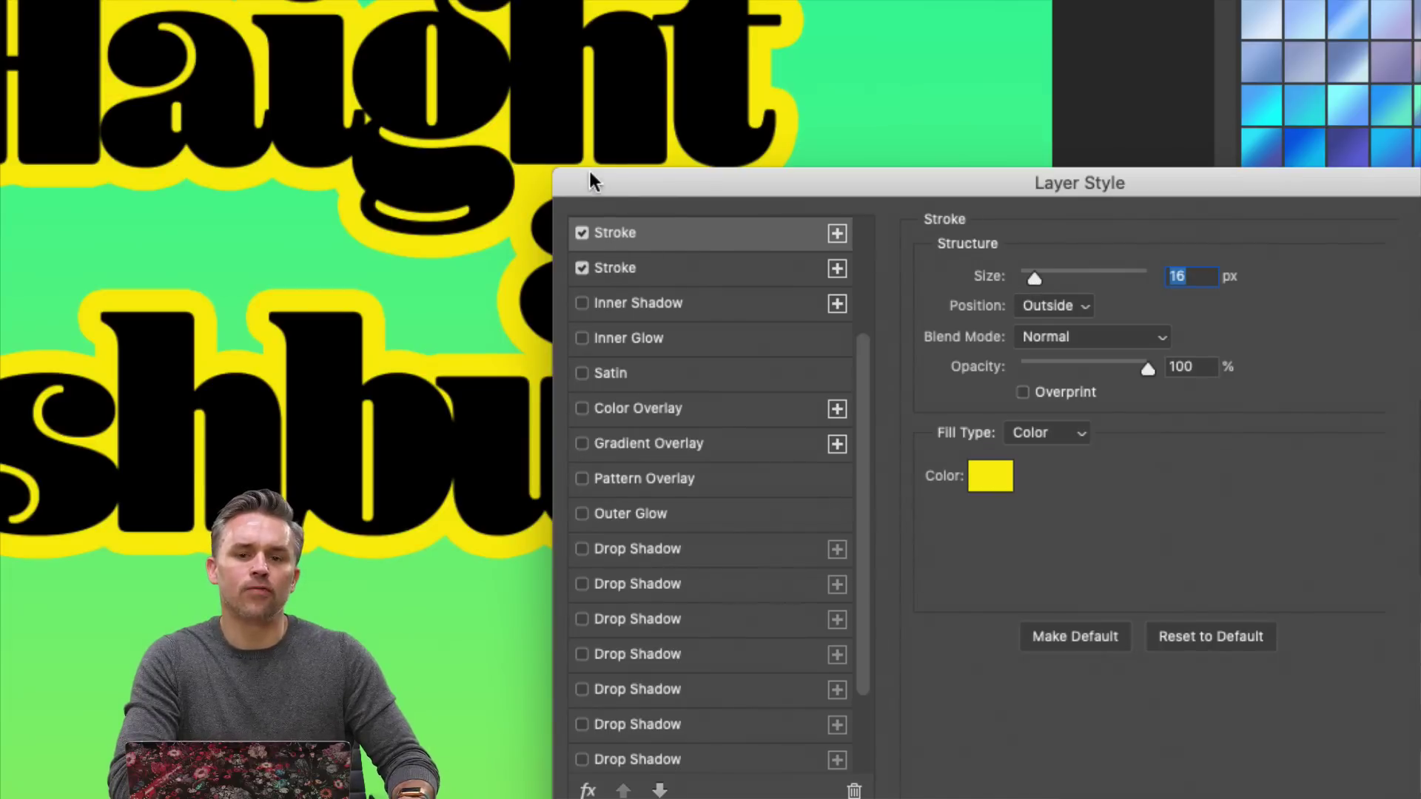
Move the yellow stroke below the white stroke in the layer style's effect order.
{"action": "left_click", "coordinate": [619, 266]}
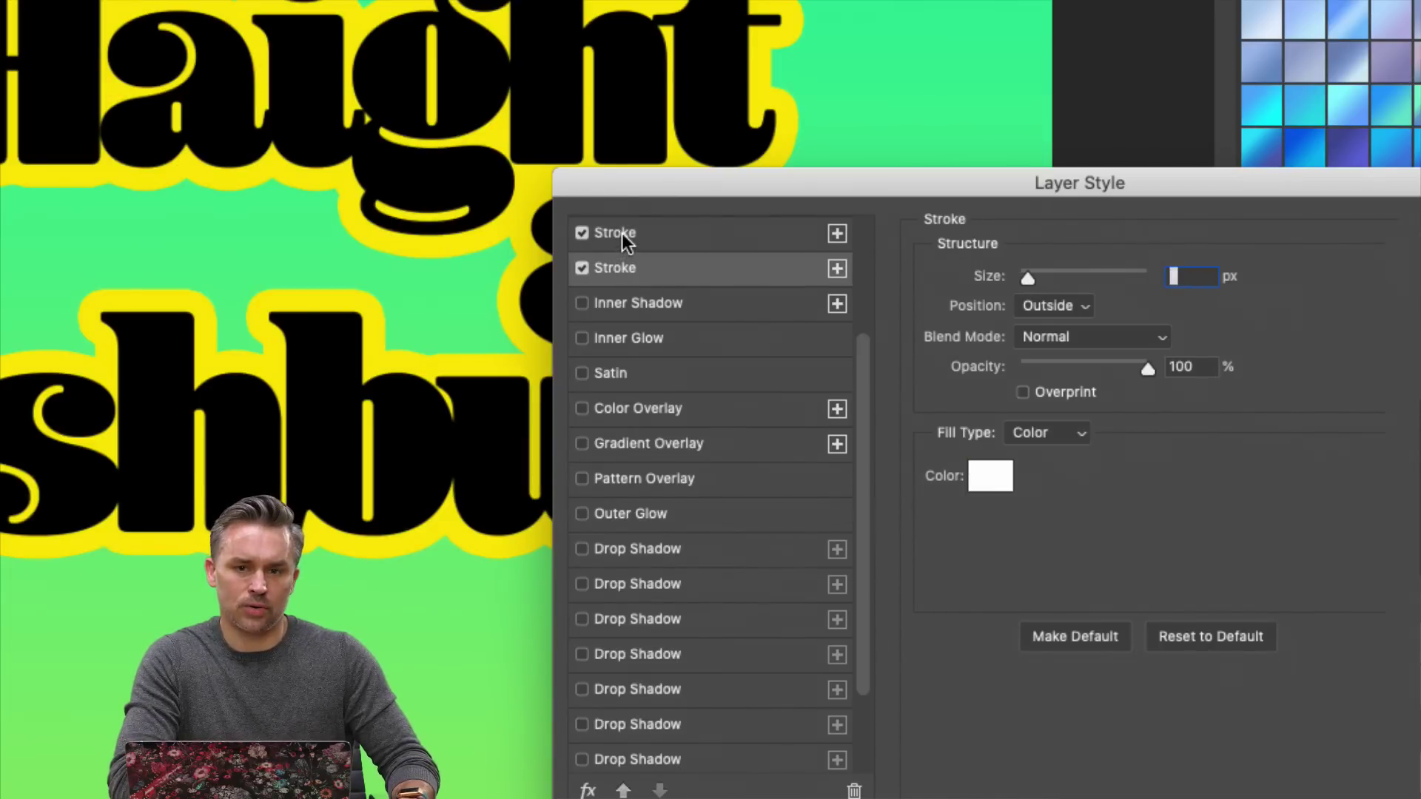
{"action": "left_click", "coordinate": [620, 232]}
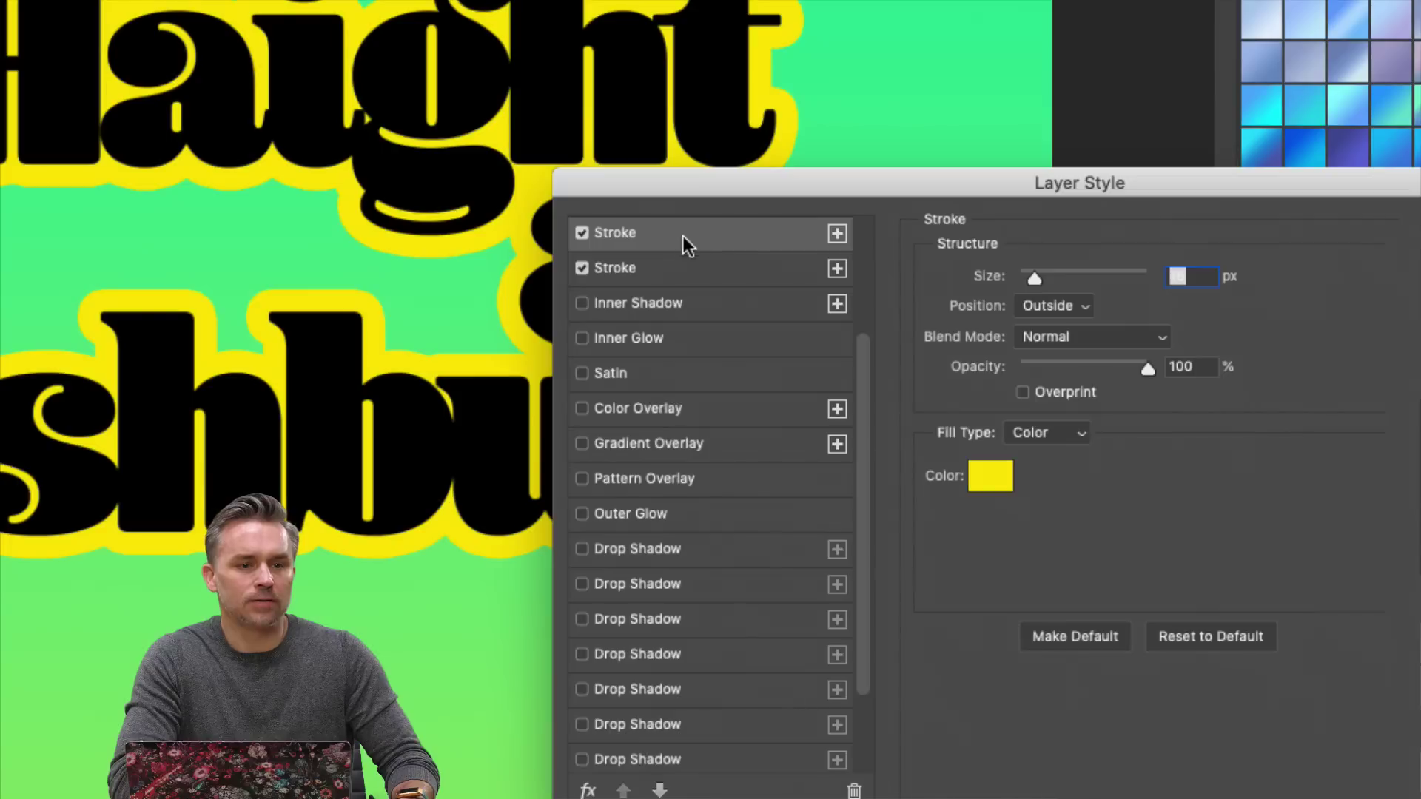
{"action": "left_click", "coordinate": [673, 271]}
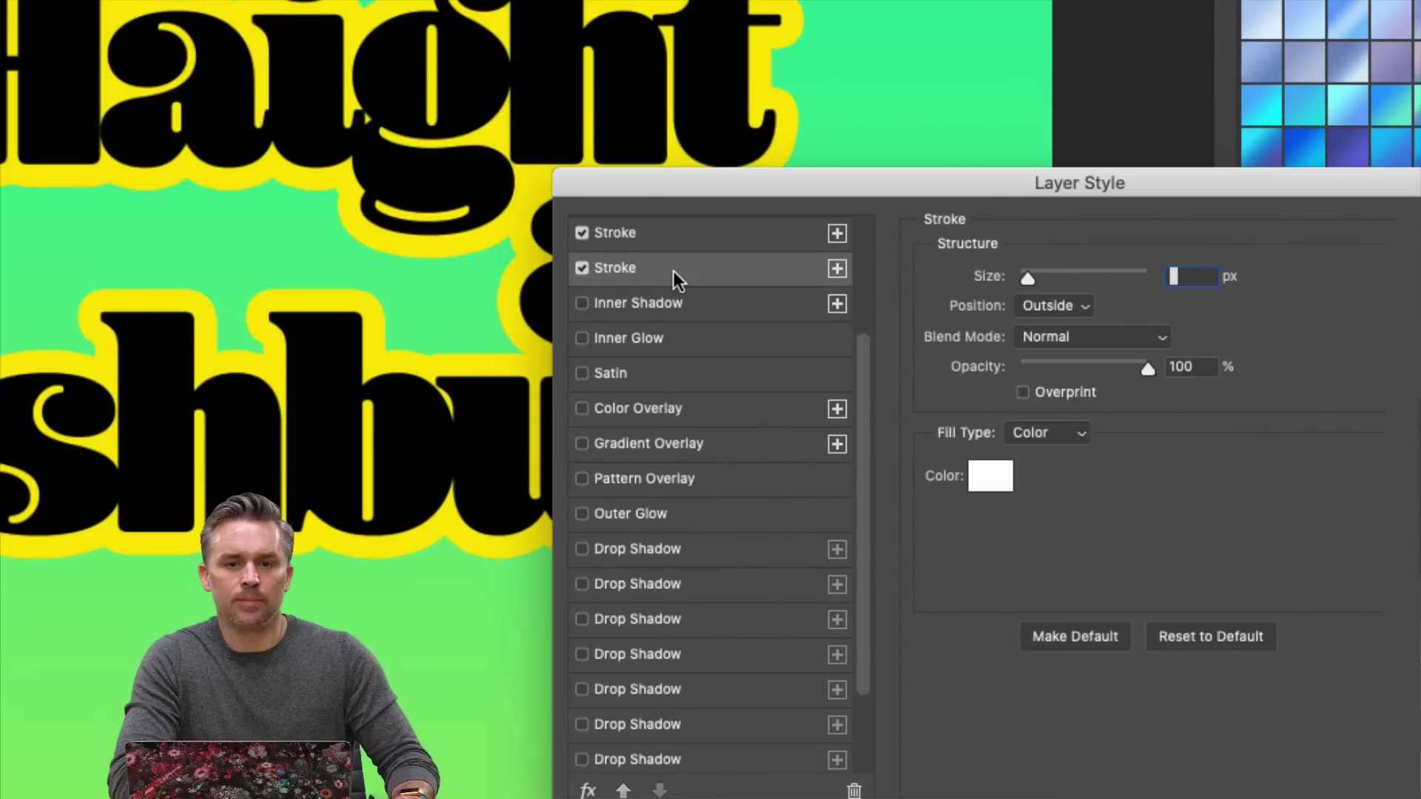
{"action": "left_click", "coordinate": [703, 232]}
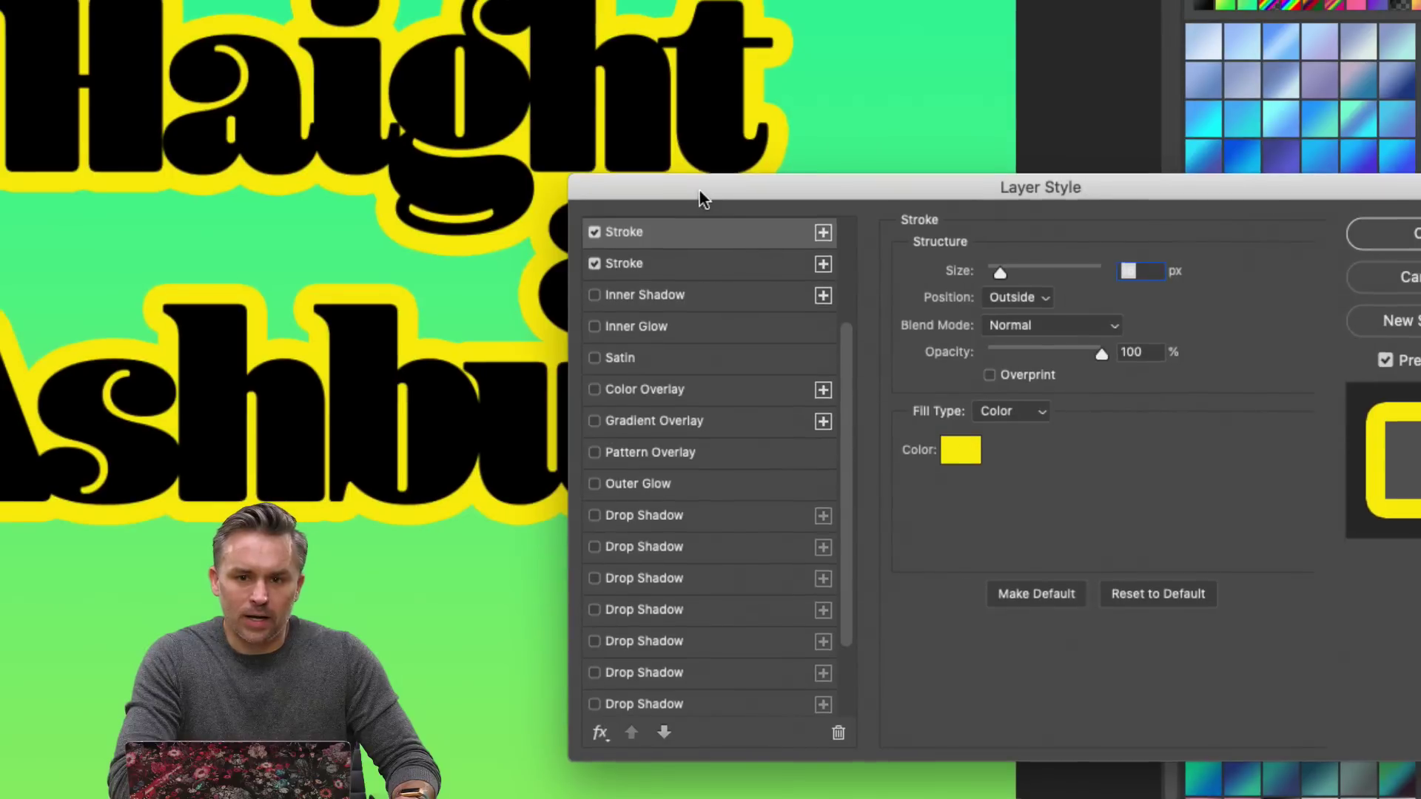
{"action": "left_click_drag", "start_coordinate": [700, 191], "coordinate": [702, 83]}
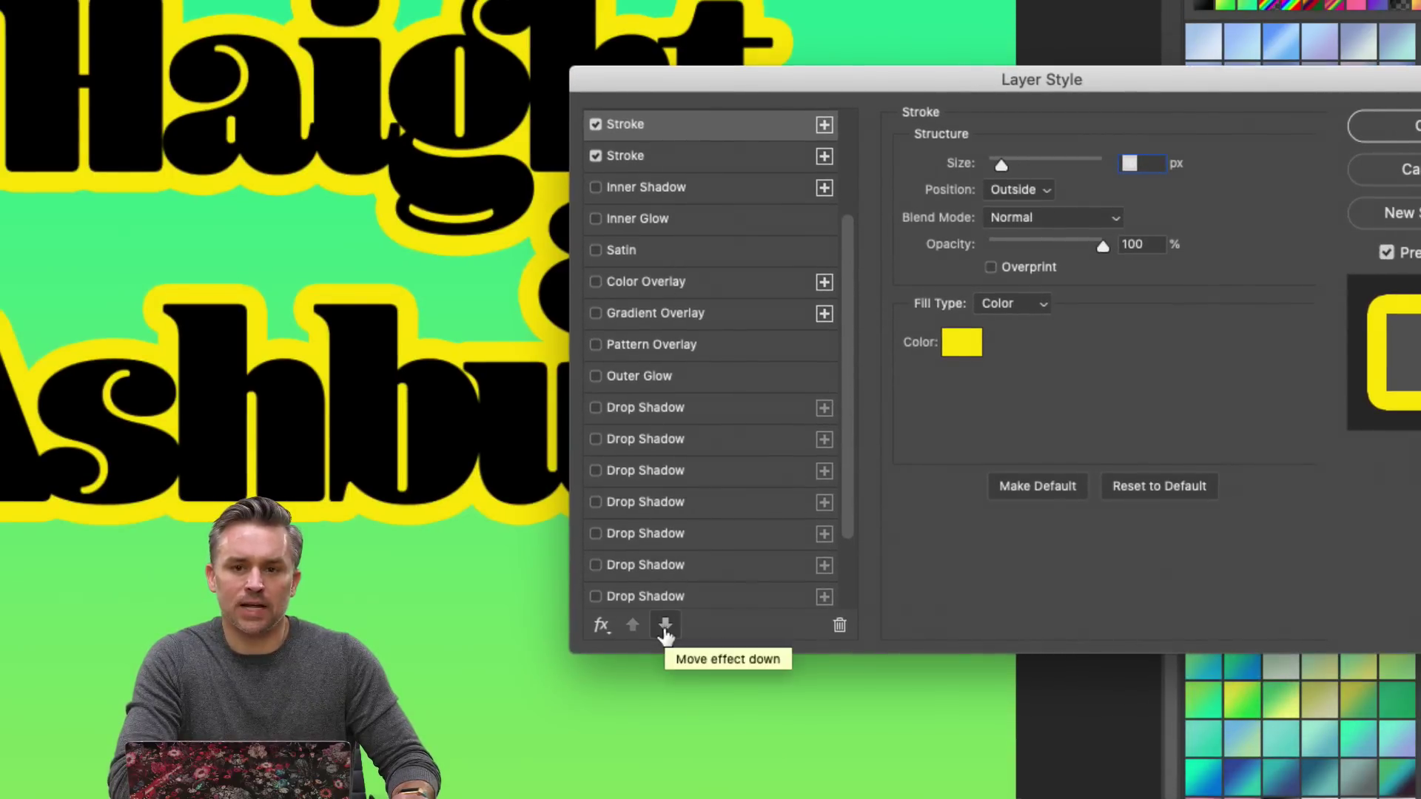
{"action": "left_click", "coordinate": [665, 628]}
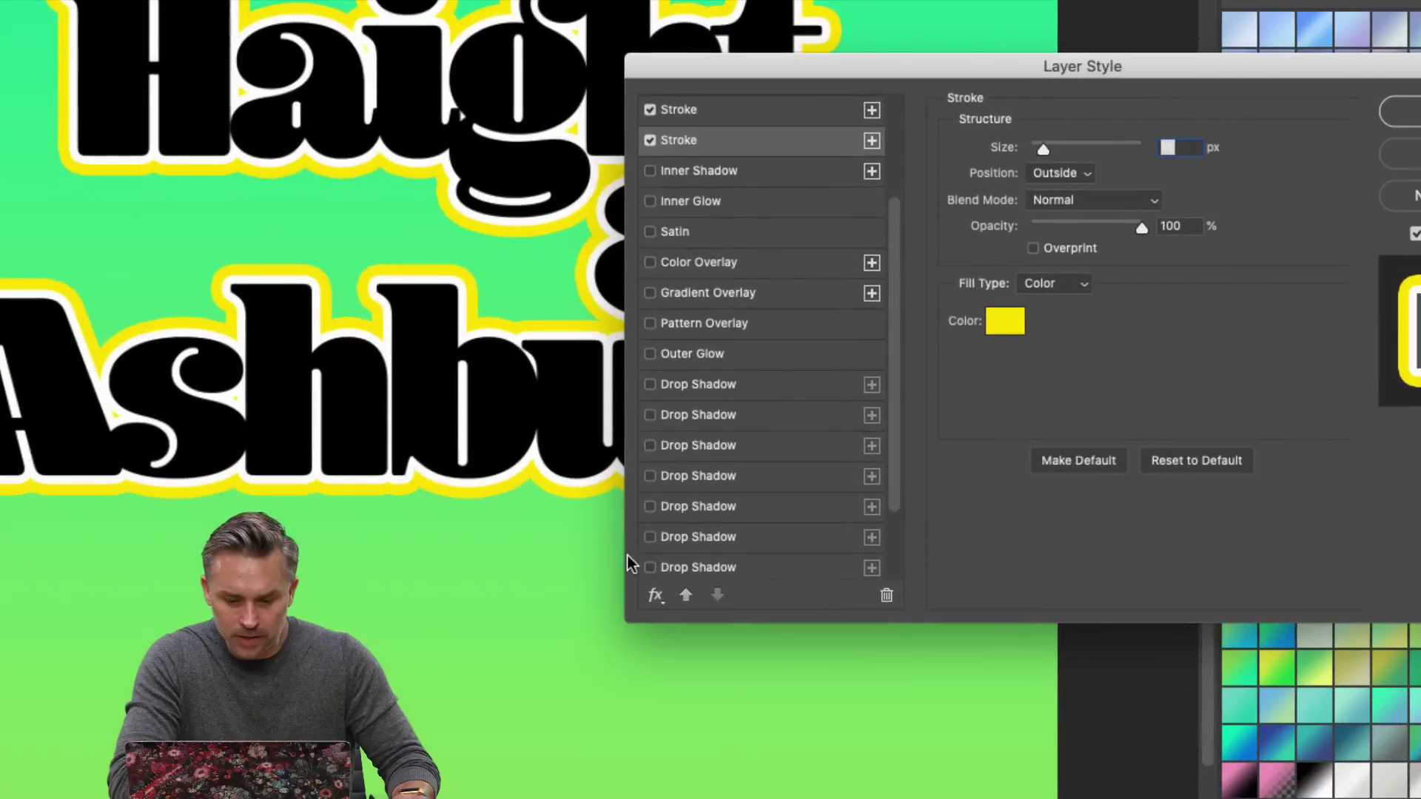
Add a black Drop Shadow to the smart object's layer style with a 90° angle, 6 px distance and 59 px size.
{"action": "left_click", "coordinate": [709, 388]}
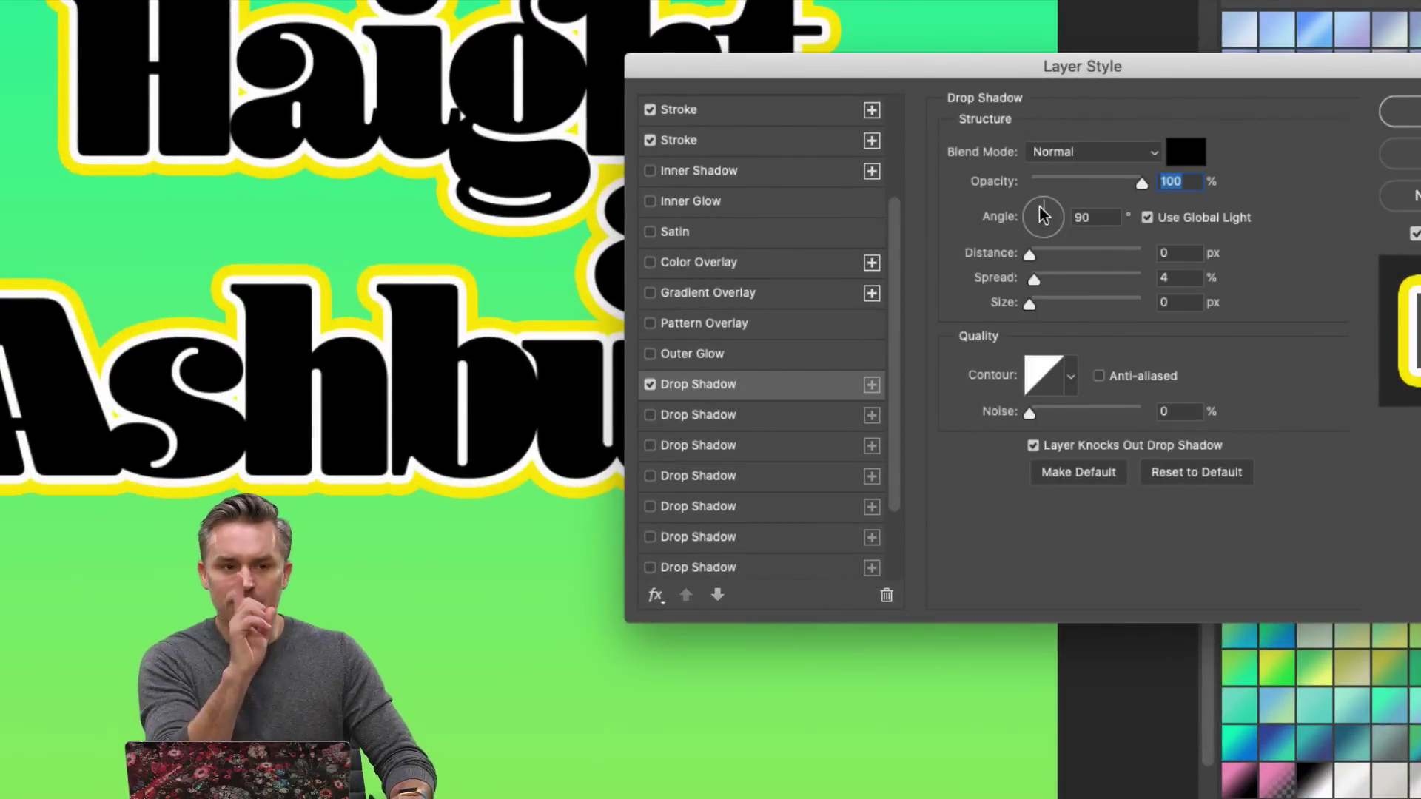
{"action": "left_click", "coordinate": [1045, 253]}
{"action": "left_click_drag", "start_coordinate": [1042, 252], "coordinate": [1067, 252]}
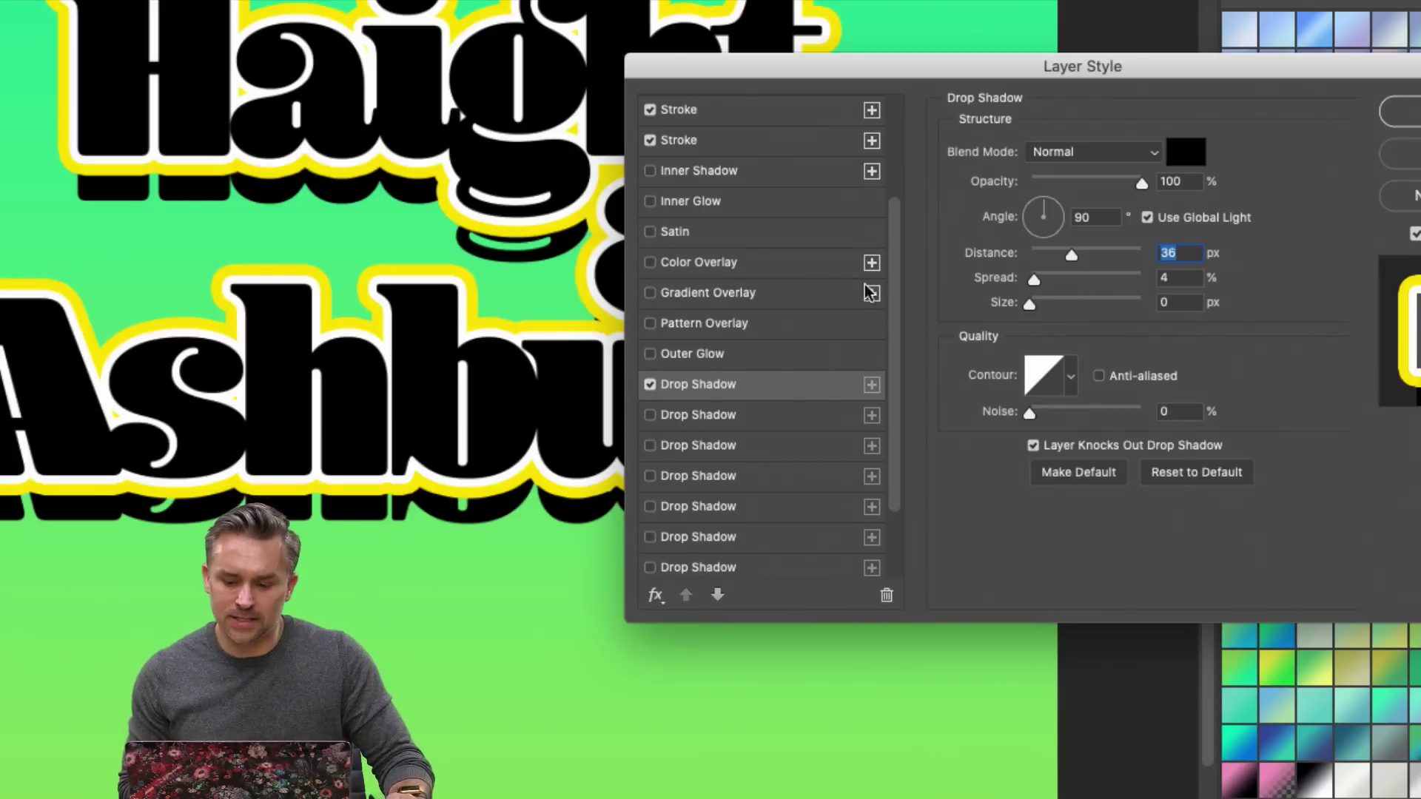
{"action": "mouse_move", "coordinate": [1071, 255]}
{"action": "left_mouse_down"}
{"action": "mouse_move", "coordinate": [1052, 255]}
{"action": "mouse_move", "coordinate": [1064, 259]}
{"action": "left_mouse_up"}
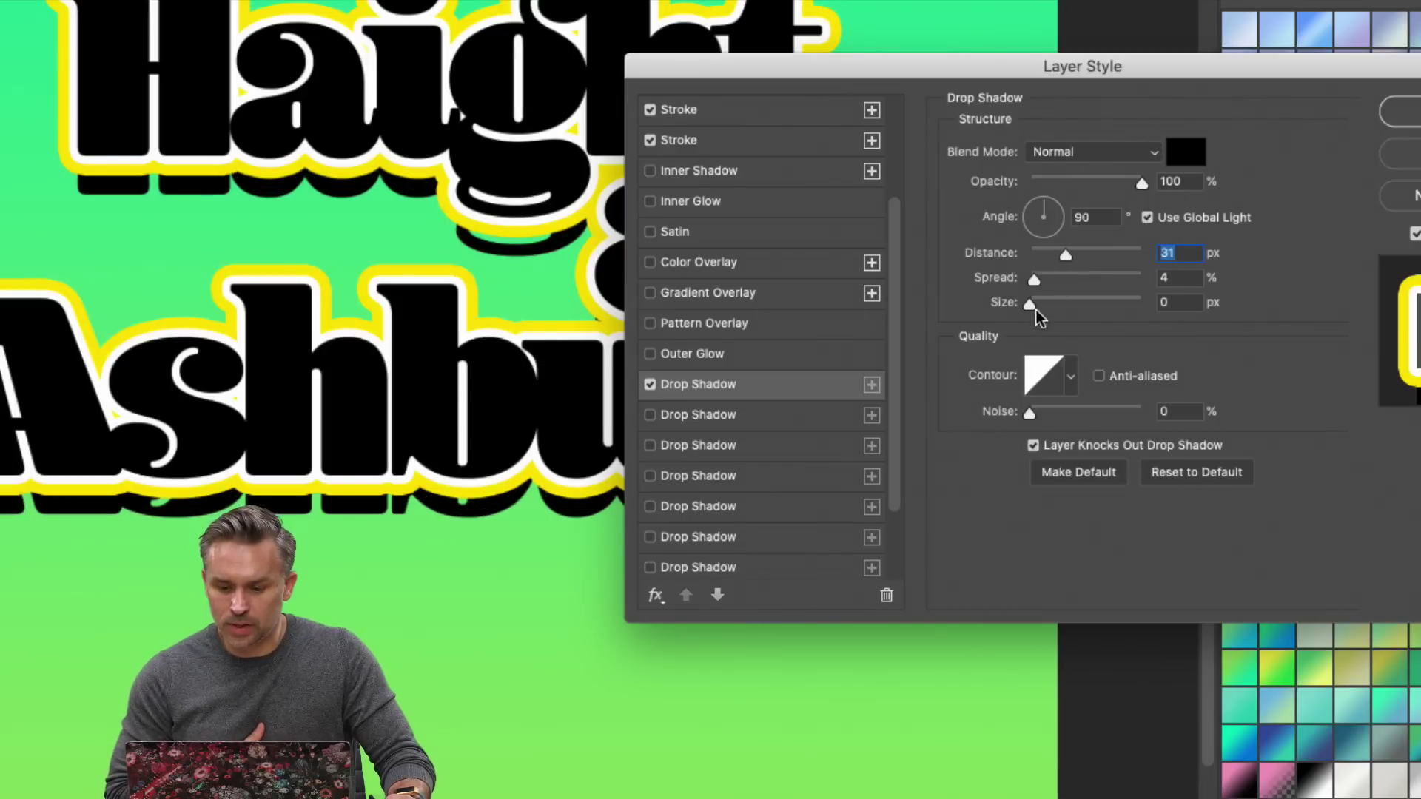
{"action": "left_click_drag", "start_coordinate": [1036, 309], "coordinate": [1065, 304]}
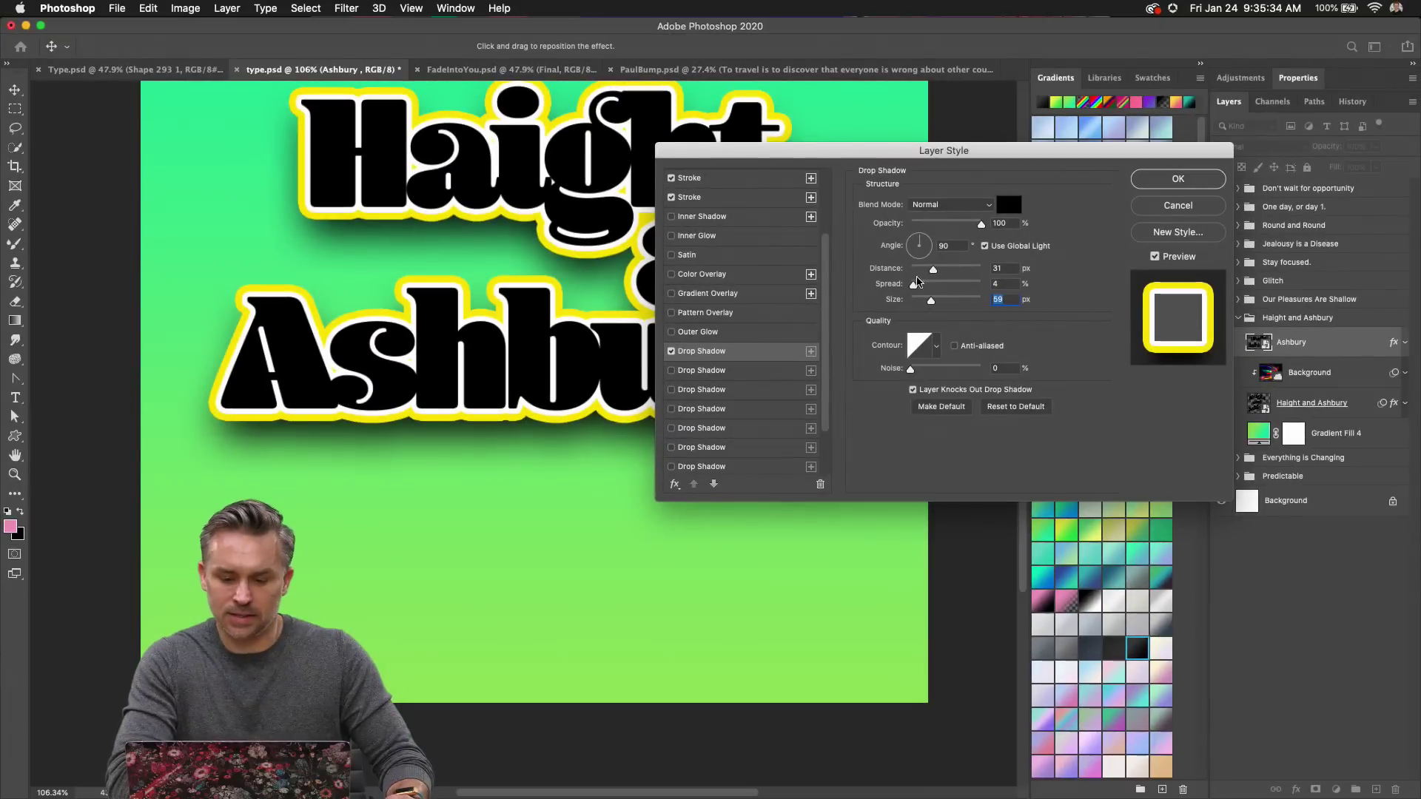
{"action": "left_click_drag", "start_coordinate": [931, 269], "coordinate": [914, 272]}
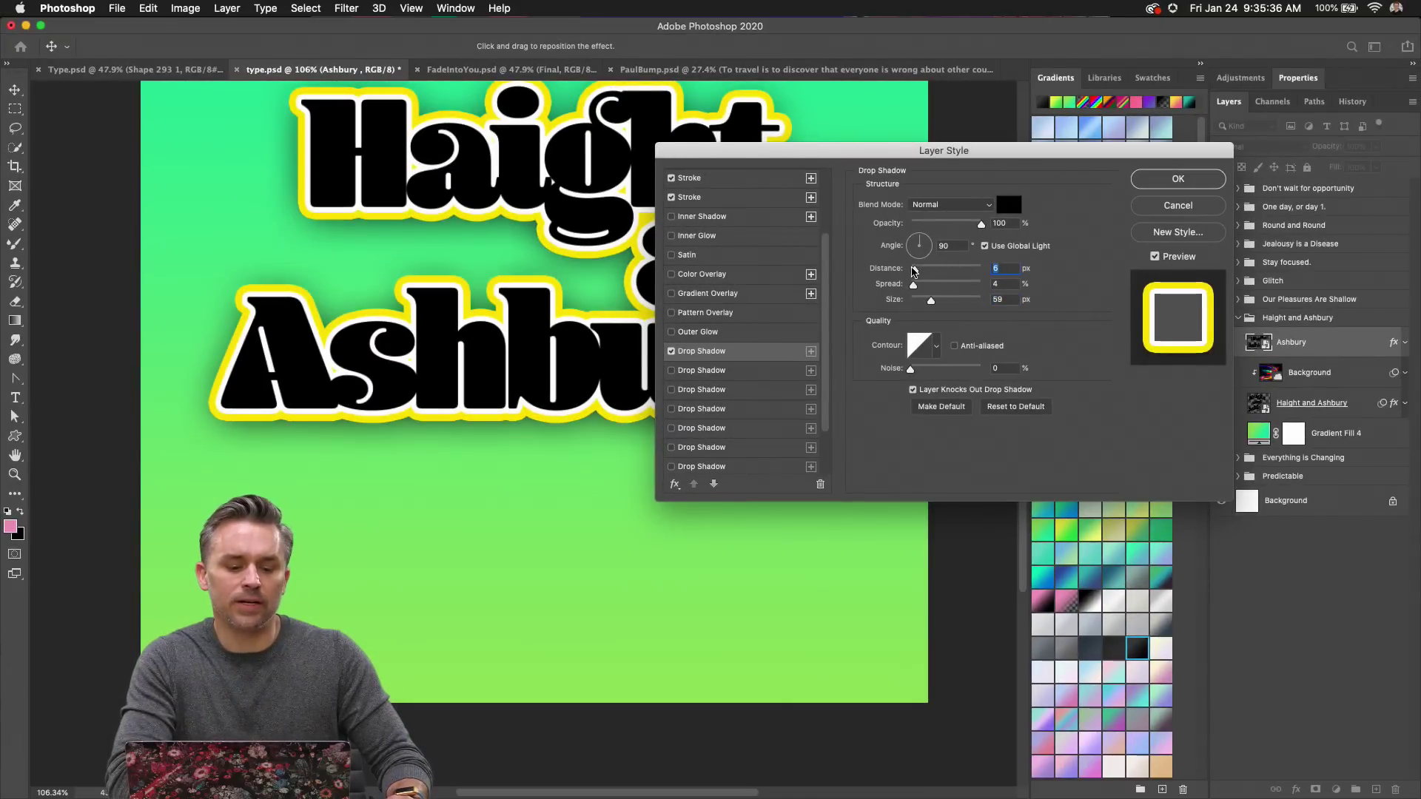
{"action": "left_click", "coordinate": [1177, 178]}
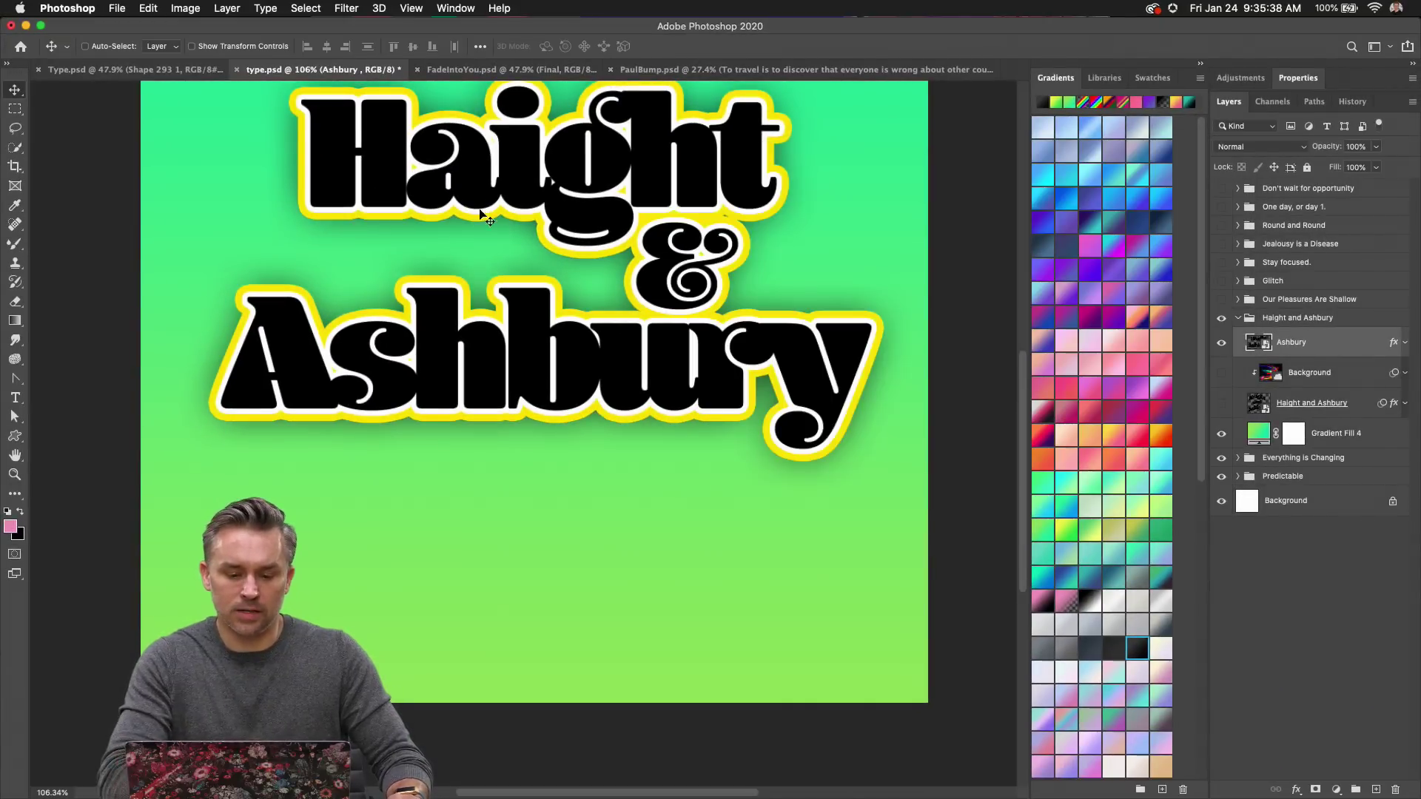
Review the effects applied to the Ashbury layer and inspect its layer style settings without changing them.
{"action": "scroll", "coordinate": [489, 220], "scroll_direction": "down", "scroll_amount": 3}
{"action": "left_click_drag", "start_coordinate": [458, 310], "coordinate": [459, 340]}
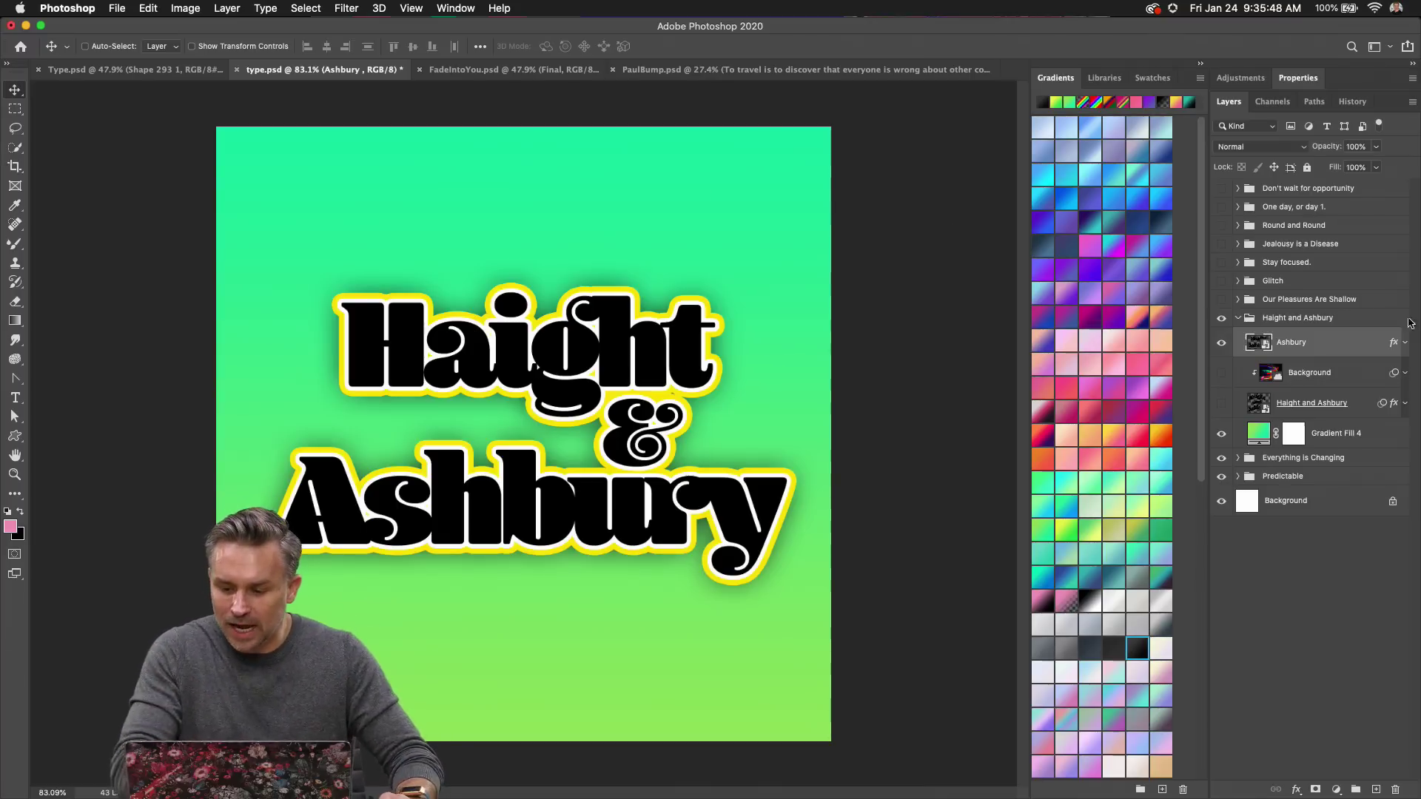
{"action": "left_click", "coordinate": [1405, 342]}
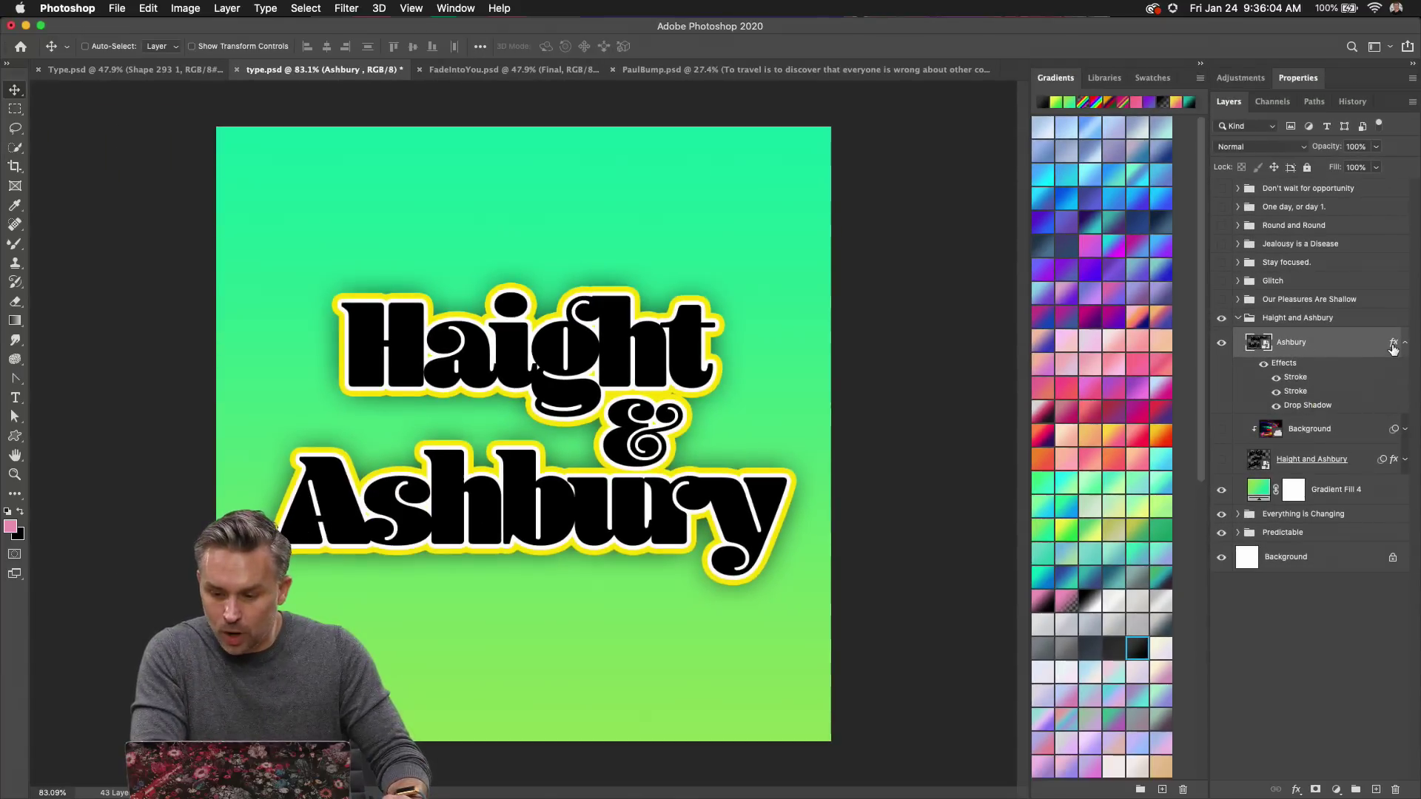
{"action": "double_click", "coordinate": [1392, 345]}
{"action": "scroll", "coordinate": [695, 365], "scroll_direction": "down", "scroll_amount": 3}
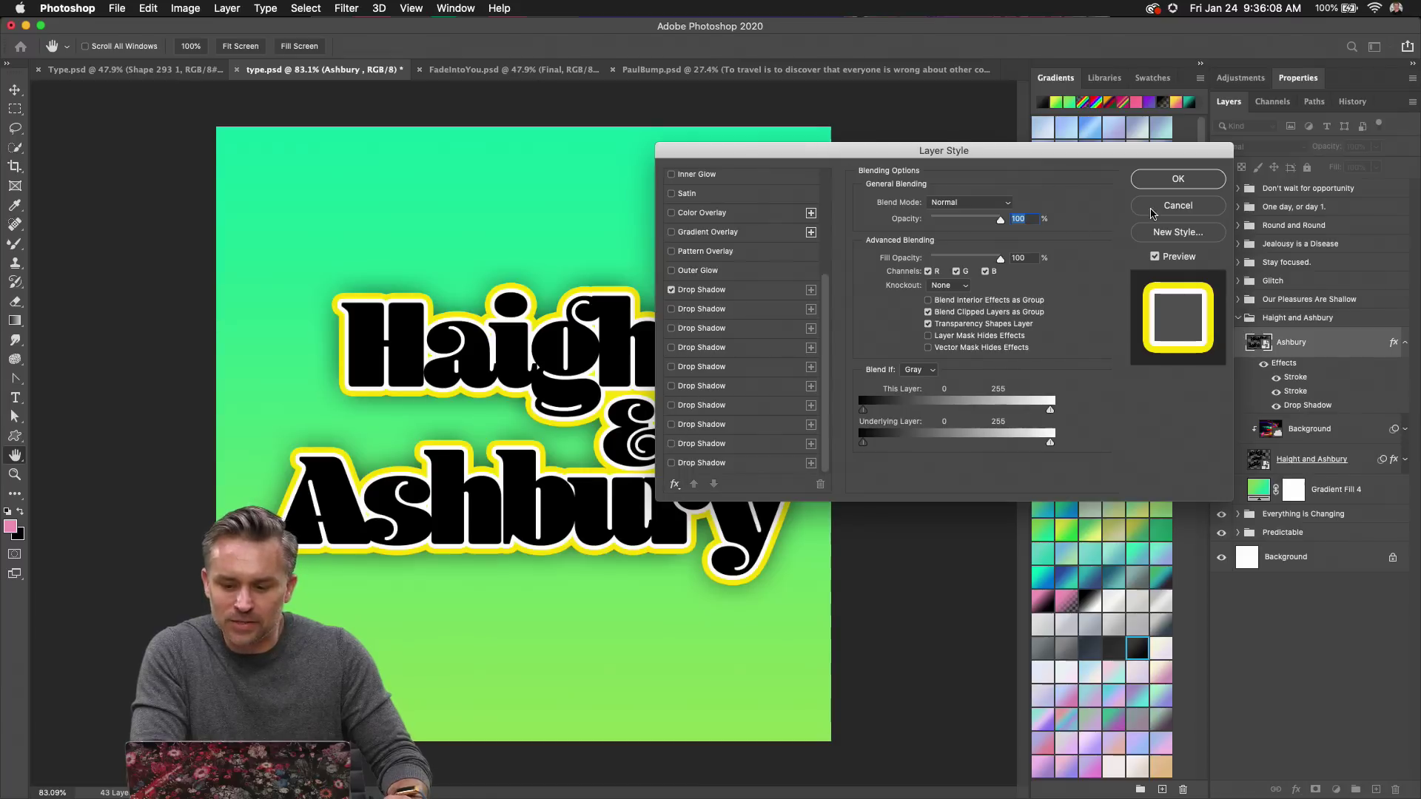
{"action": "left_click", "coordinate": [1178, 205]}
Switch to Finder and open LayerStyles.psd from the 4 Distorting Type folder inside Final.
{"action": "left_click", "coordinate": [49, 777]}
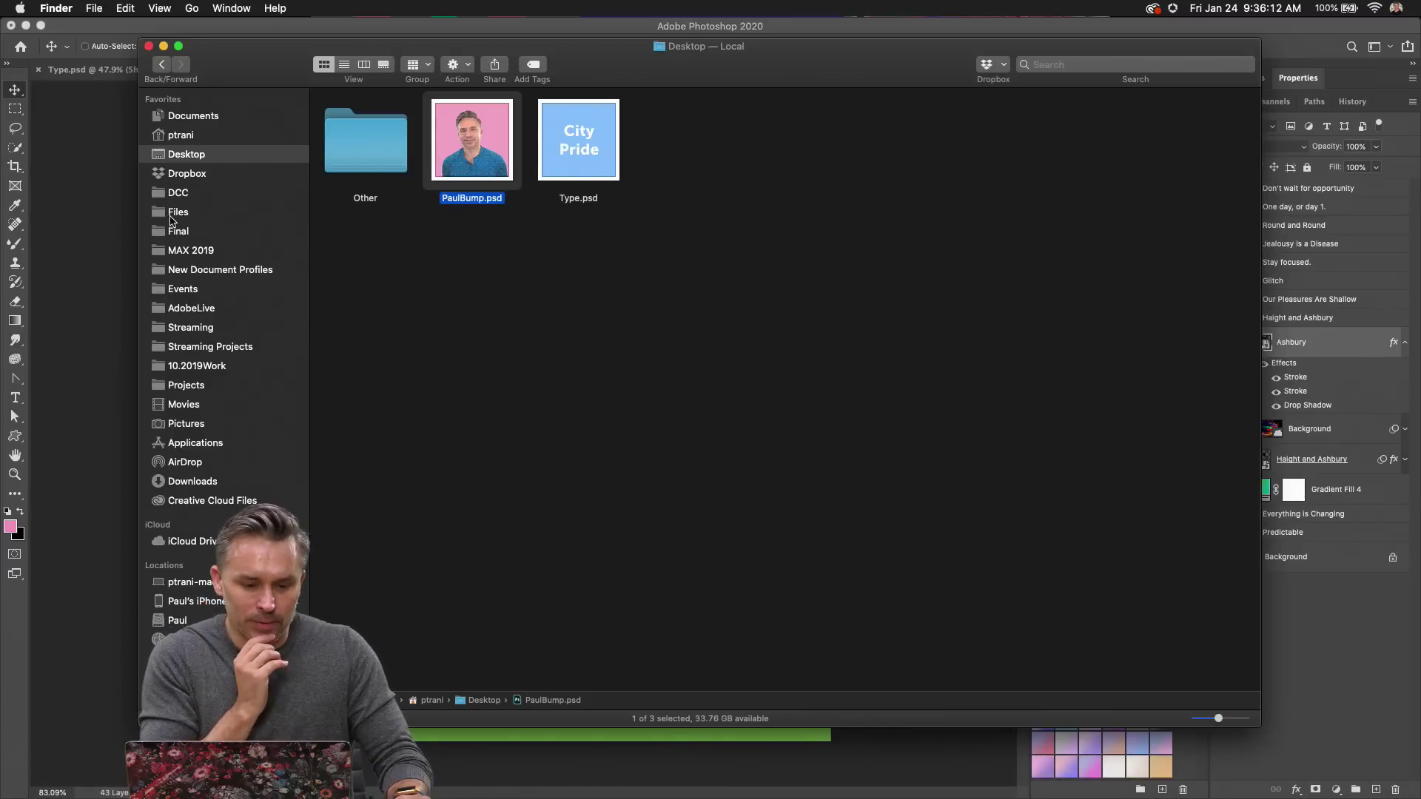
{"action": "left_click", "coordinate": [171, 215]}
{"action": "left_click", "coordinate": [171, 232]}
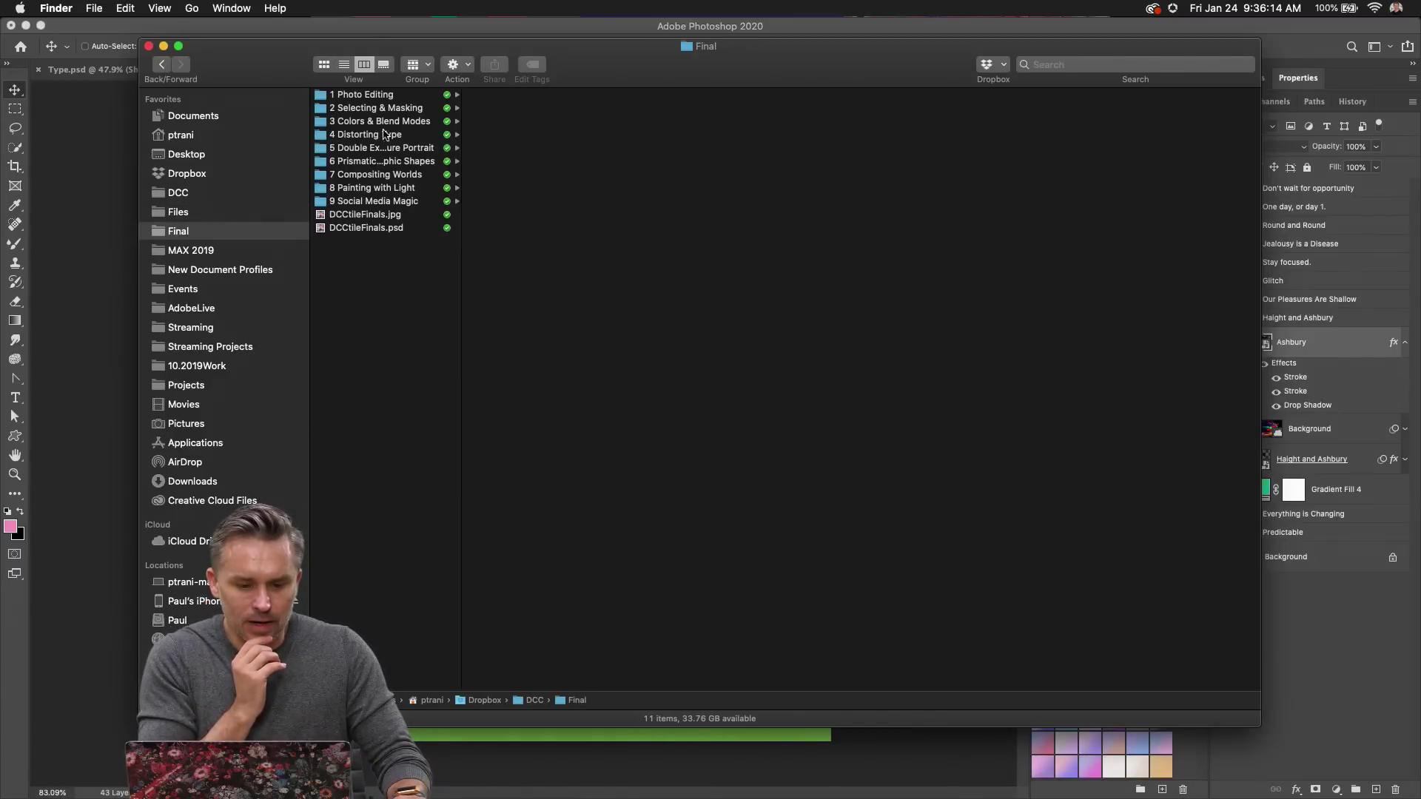
{"action": "left_click", "coordinate": [352, 136]}
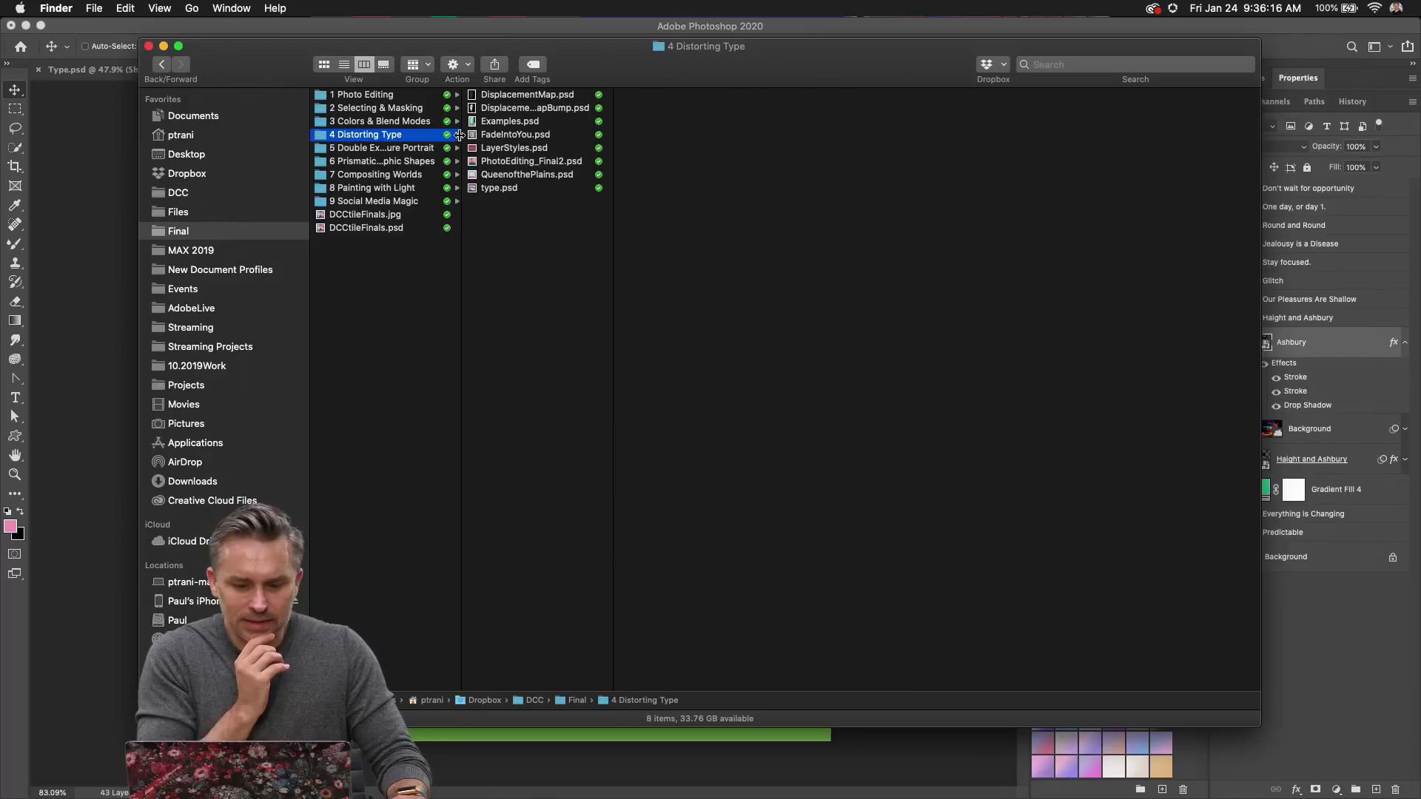
{"action": "double_click", "coordinate": [478, 149]}
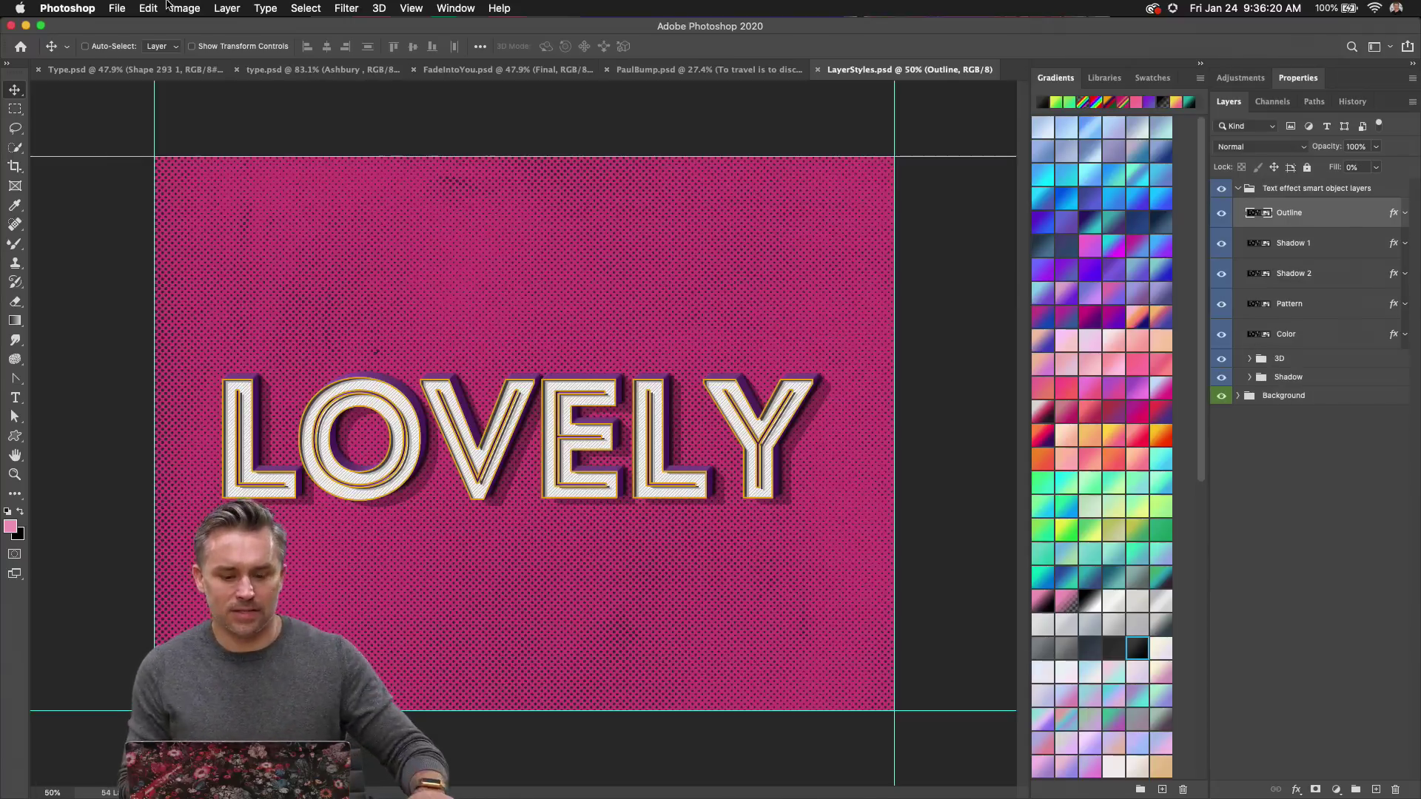
Examine the effects on the Color and Pattern layers and on the stacked smart object copies in the 3D group.
{"action": "key", "text": "super+1"}
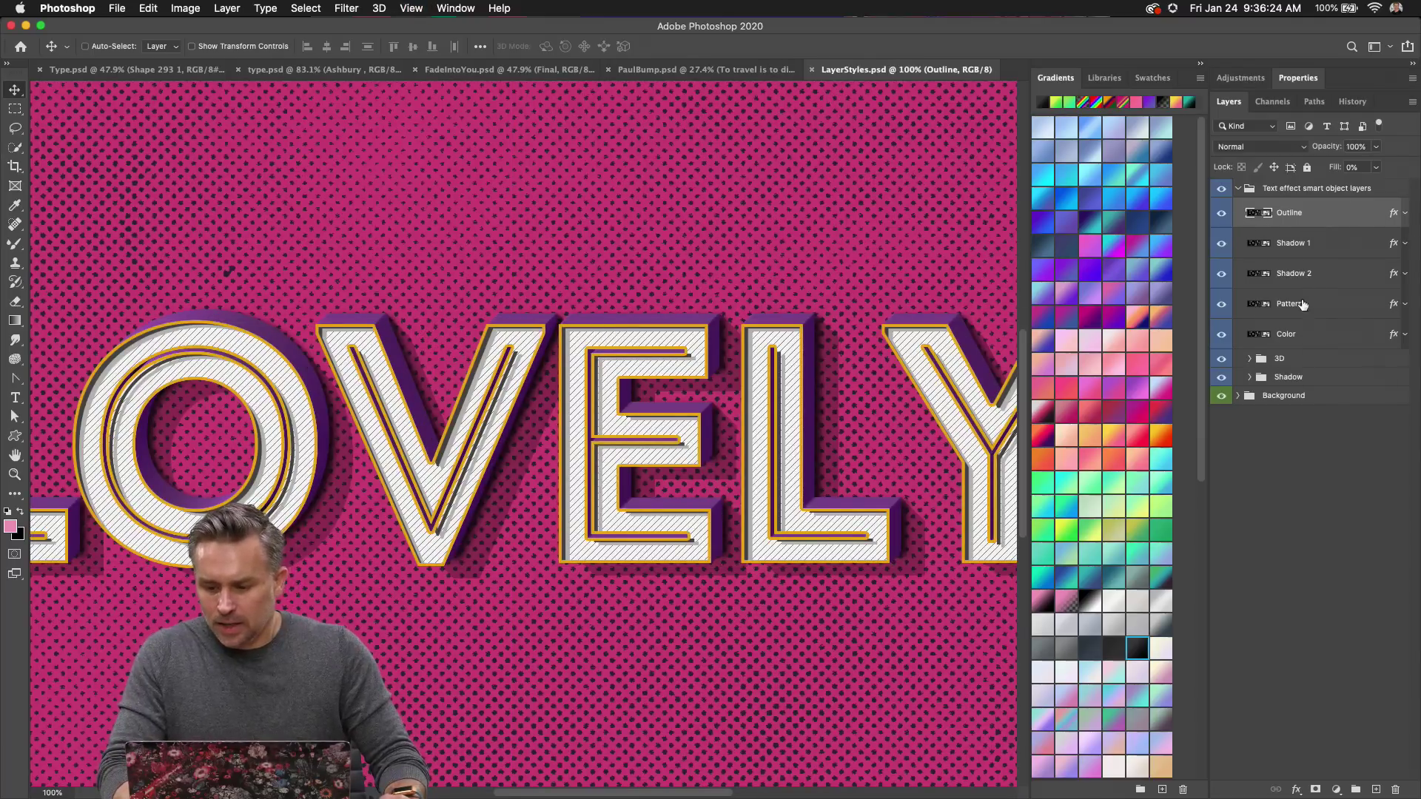
{"action": "left_click", "coordinate": [1405, 334]}
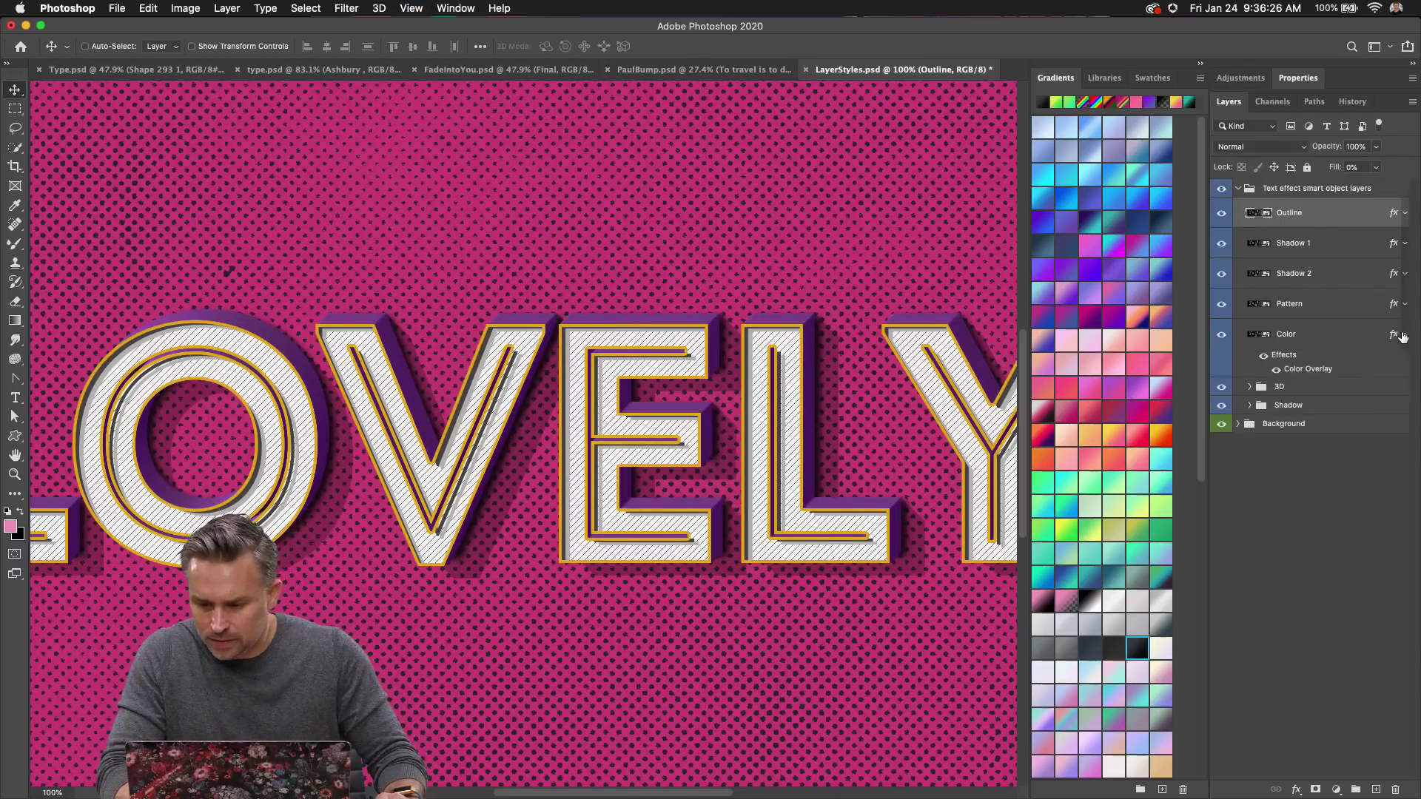
{"action": "left_click", "coordinate": [1405, 305]}
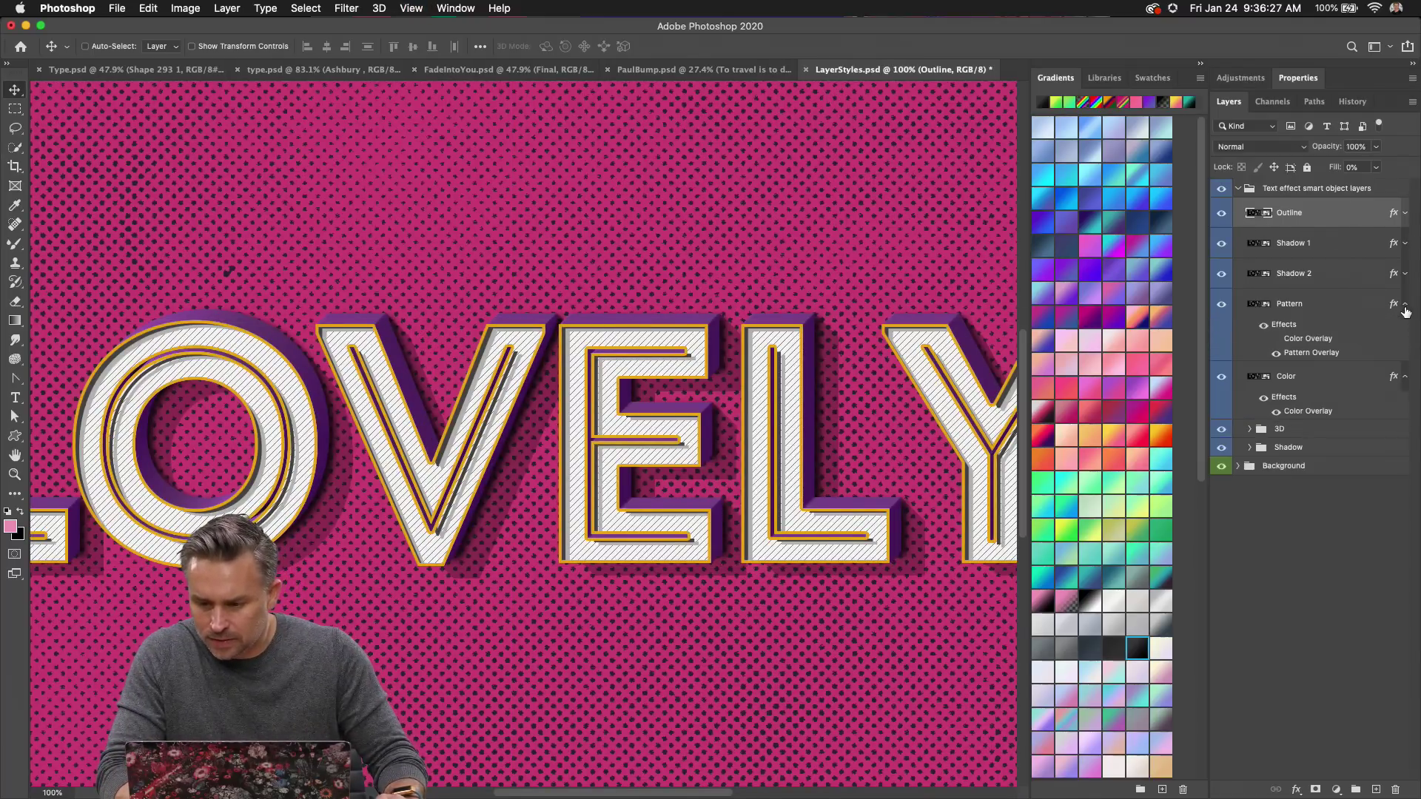
{"action": "left_click", "coordinate": [1249, 430]}
{"action": "scroll", "coordinate": [1306, 475], "scroll_direction": "down", "scroll_amount": 4}
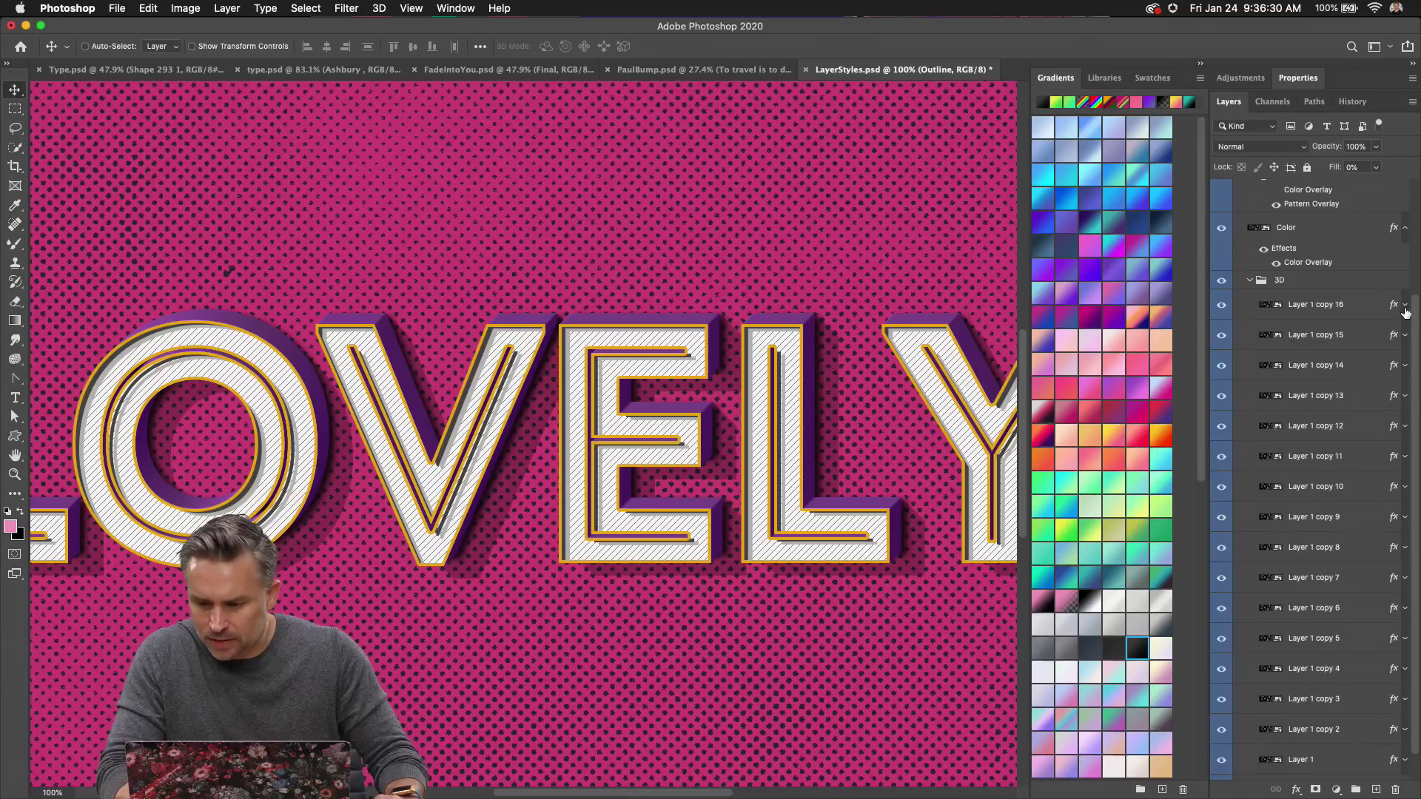
{"action": "left_click", "coordinate": [1405, 306]}
{"action": "left_click", "coordinate": [1404, 378]}
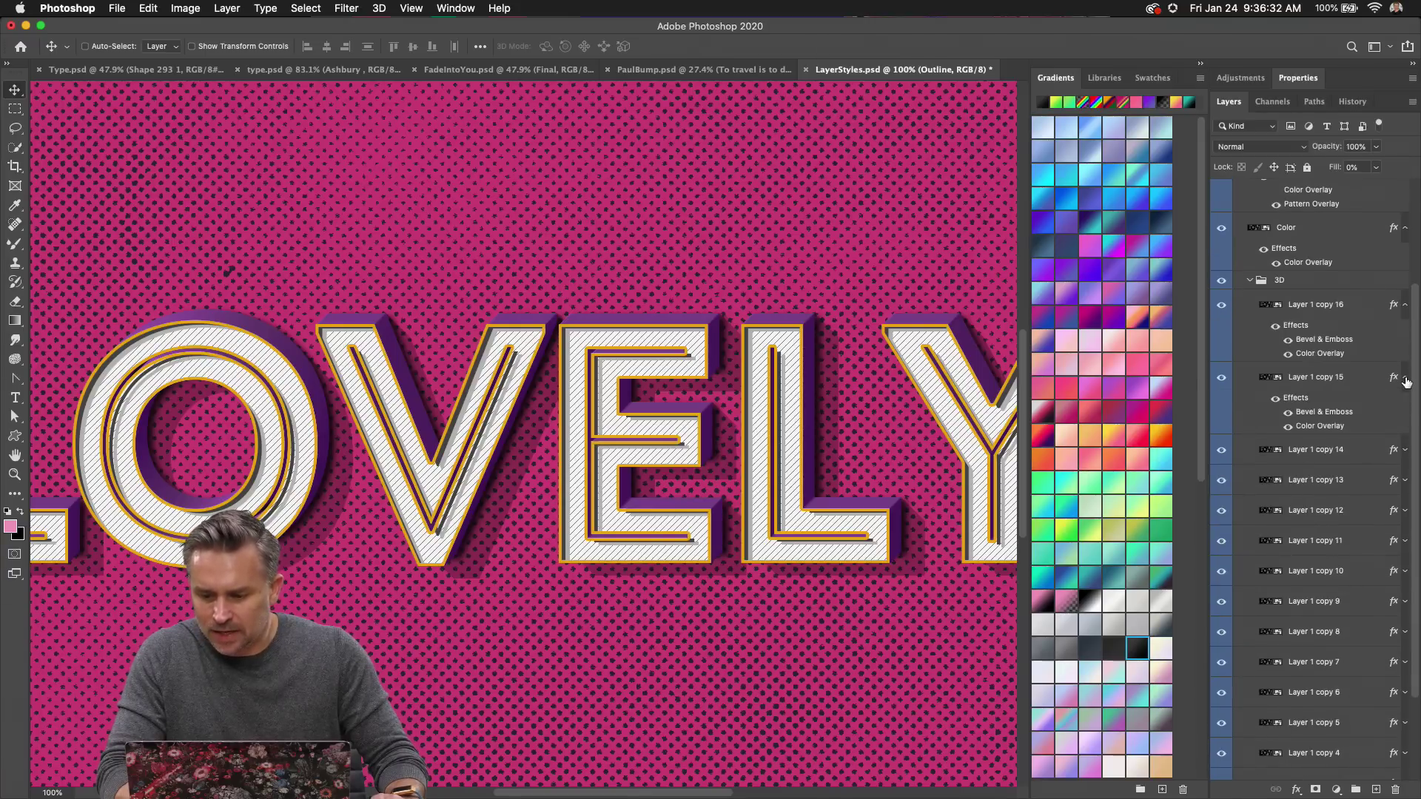
{"action": "left_click", "coordinate": [1405, 452]}
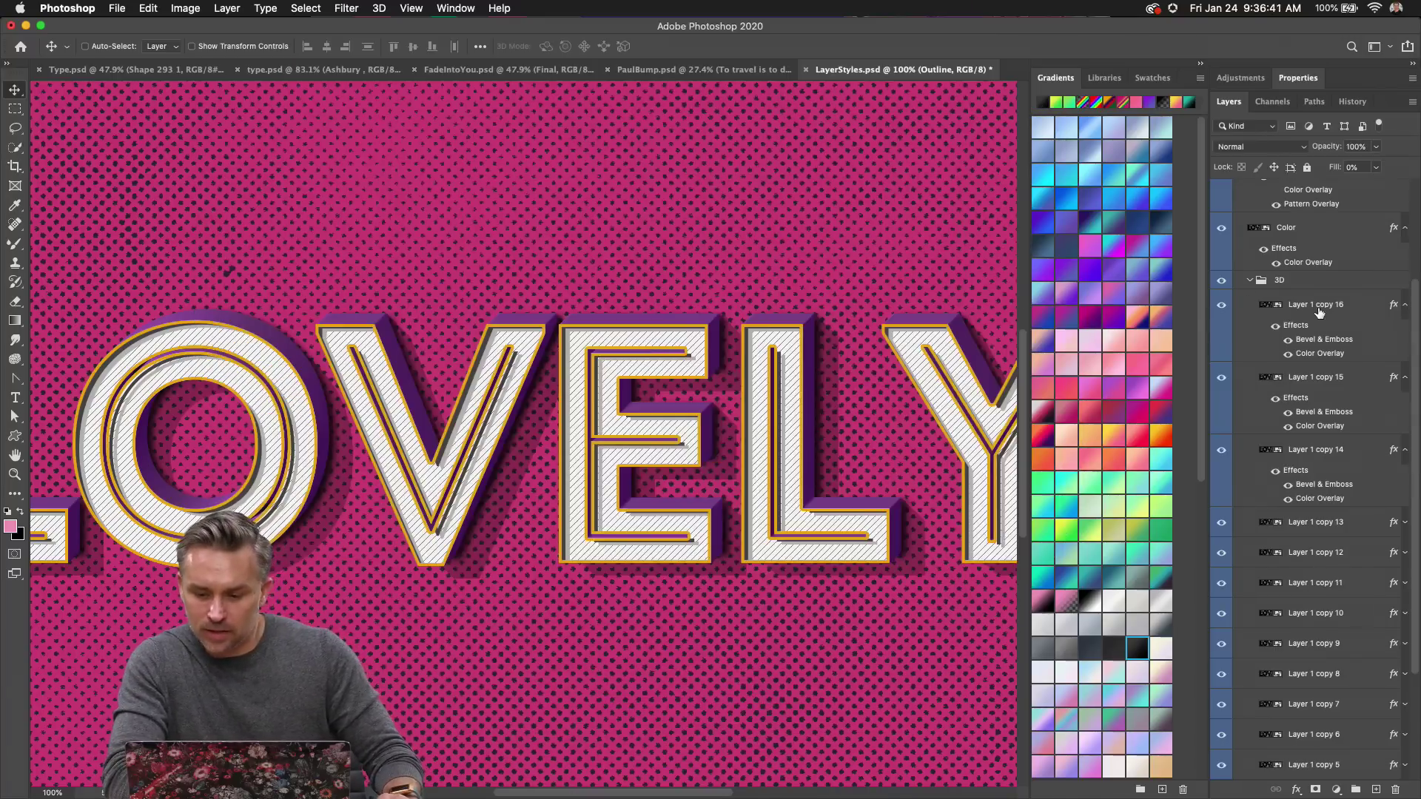
{"action": "left_click", "coordinate": [1318, 313]}
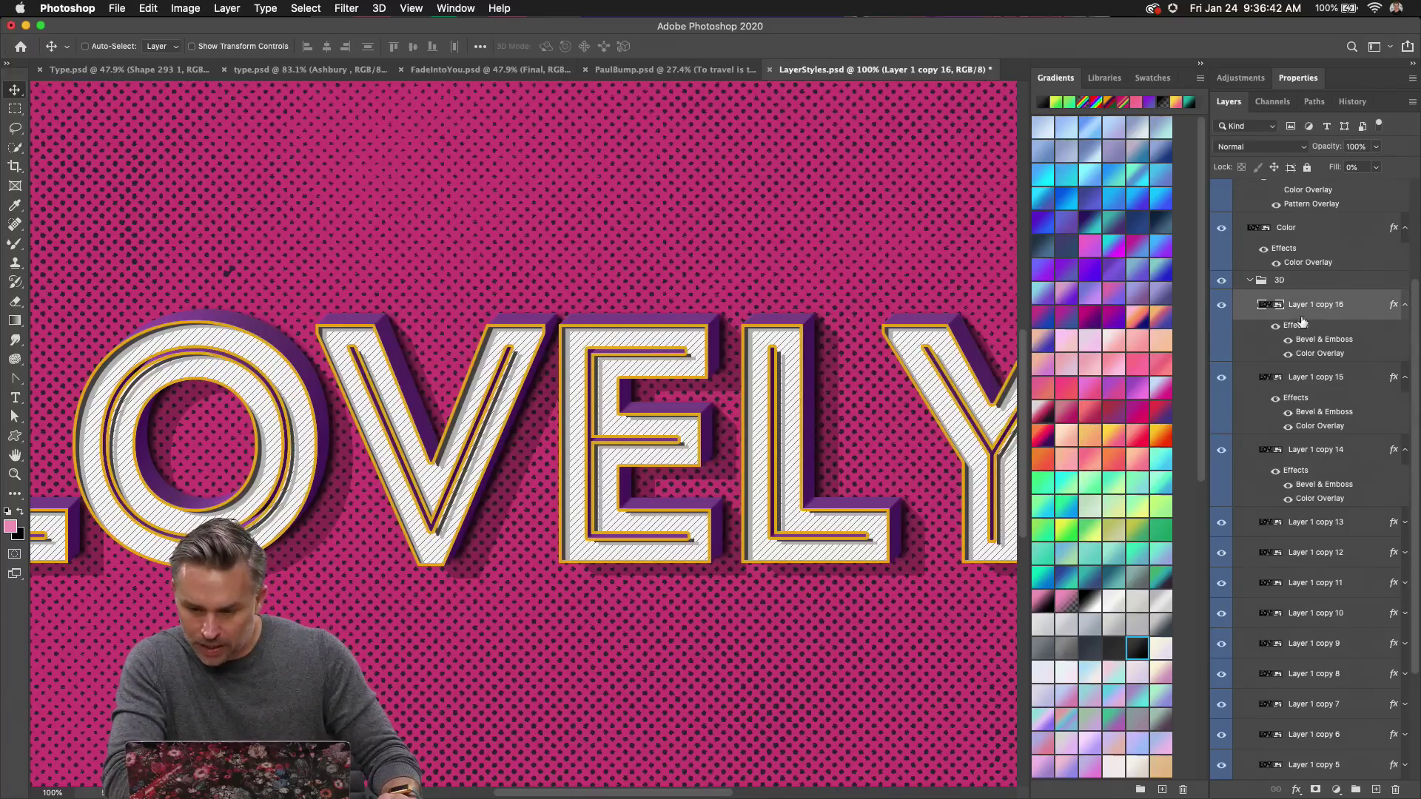
{"action": "scroll", "coordinate": [1308, 552], "scroll_direction": "down", "scroll_amount": 2}
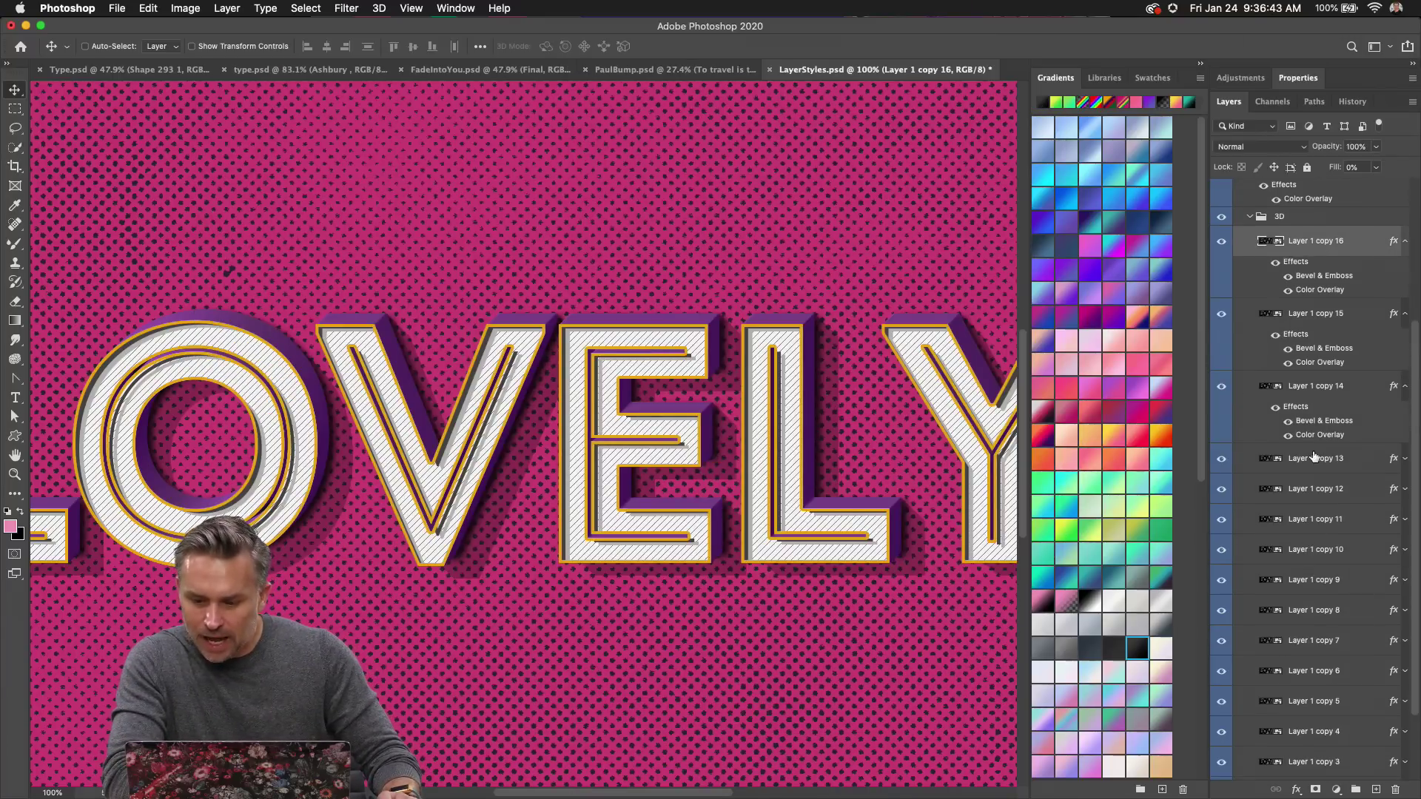
{"action": "left_click", "coordinate": [1404, 460]}
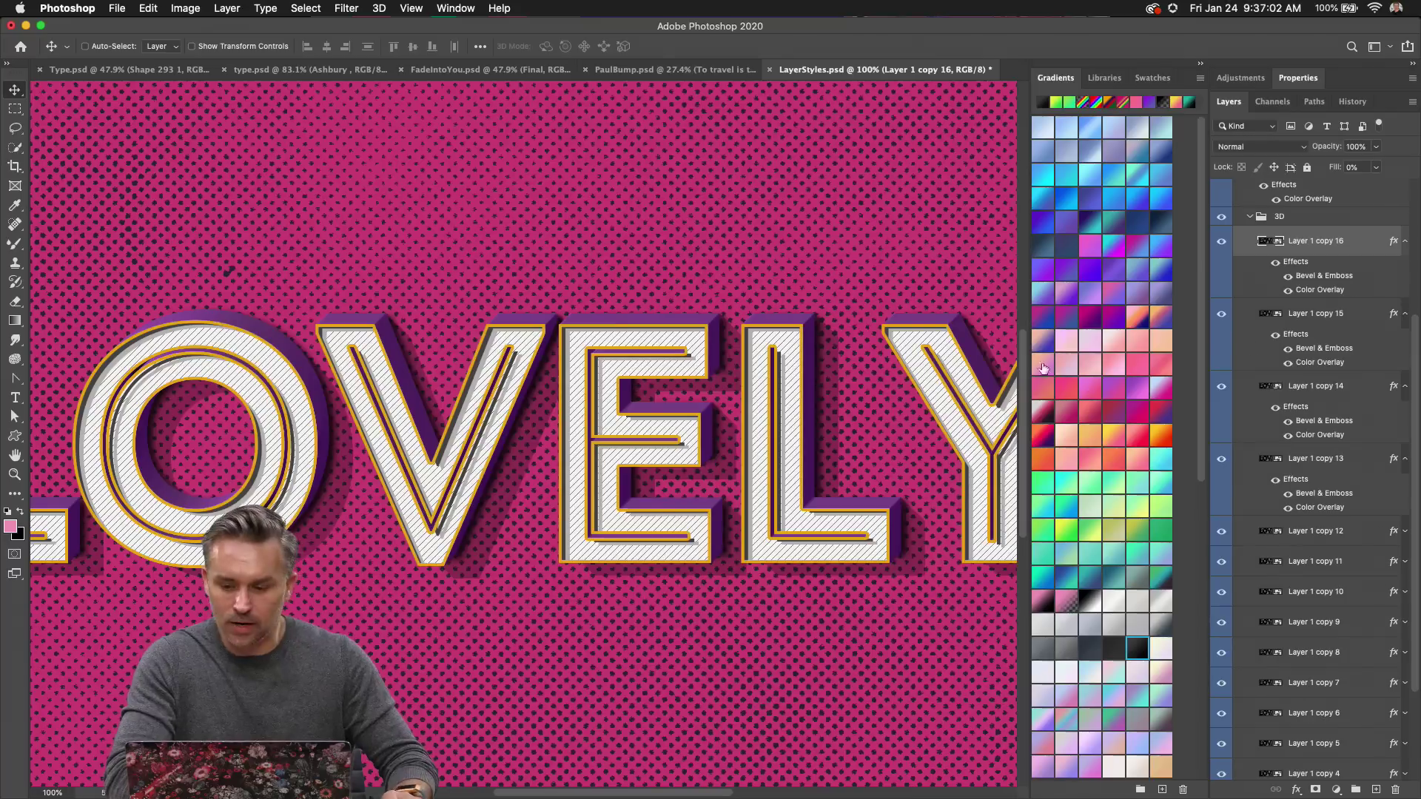
{"action": "scroll", "coordinate": [1301, 323], "scroll_direction": "down", "scroll_amount": 3}
{"action": "scroll", "coordinate": [1305, 323], "scroll_direction": "up", "scroll_amount": 8}
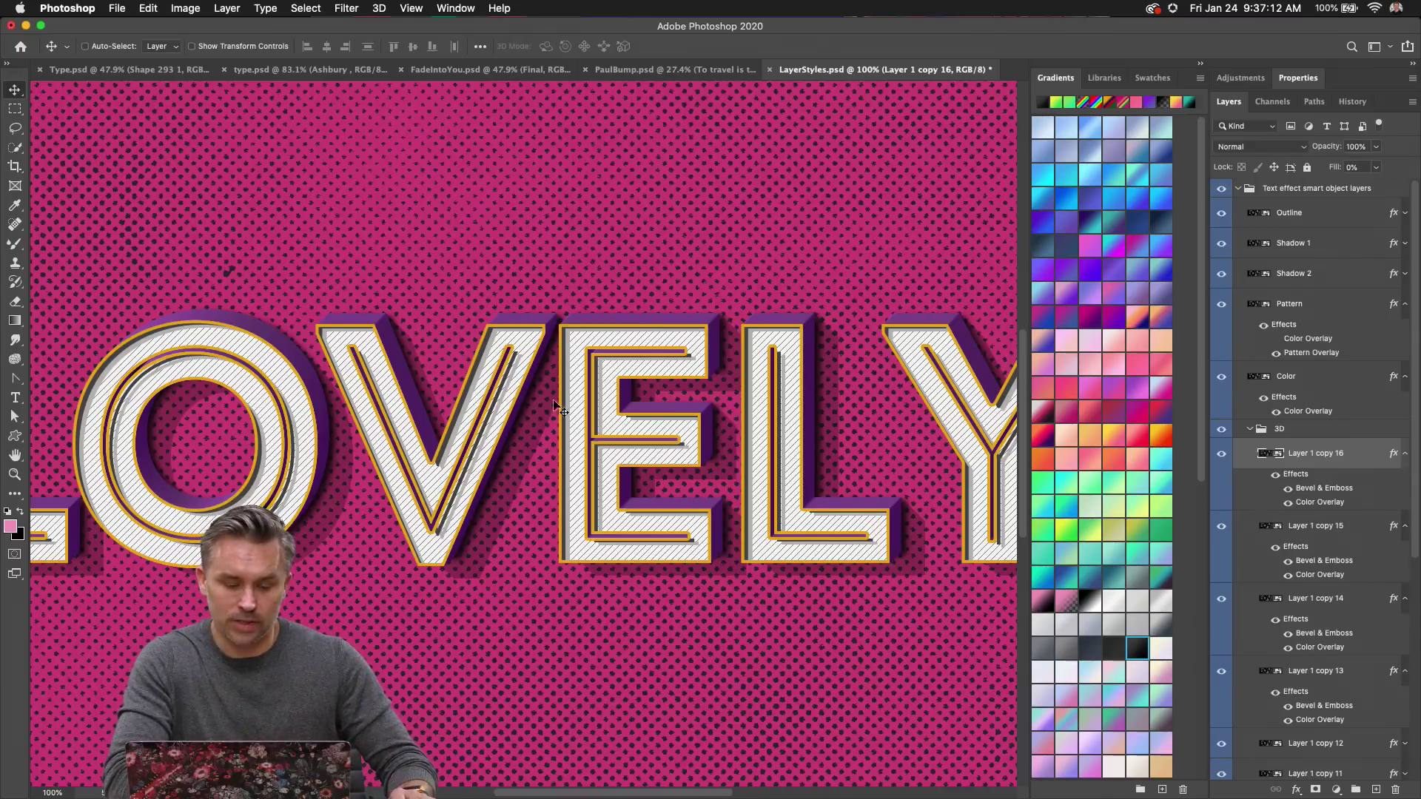
{"action": "scroll", "coordinate": [557, 406], "scroll_direction": "up", "scroll_amount": 2}
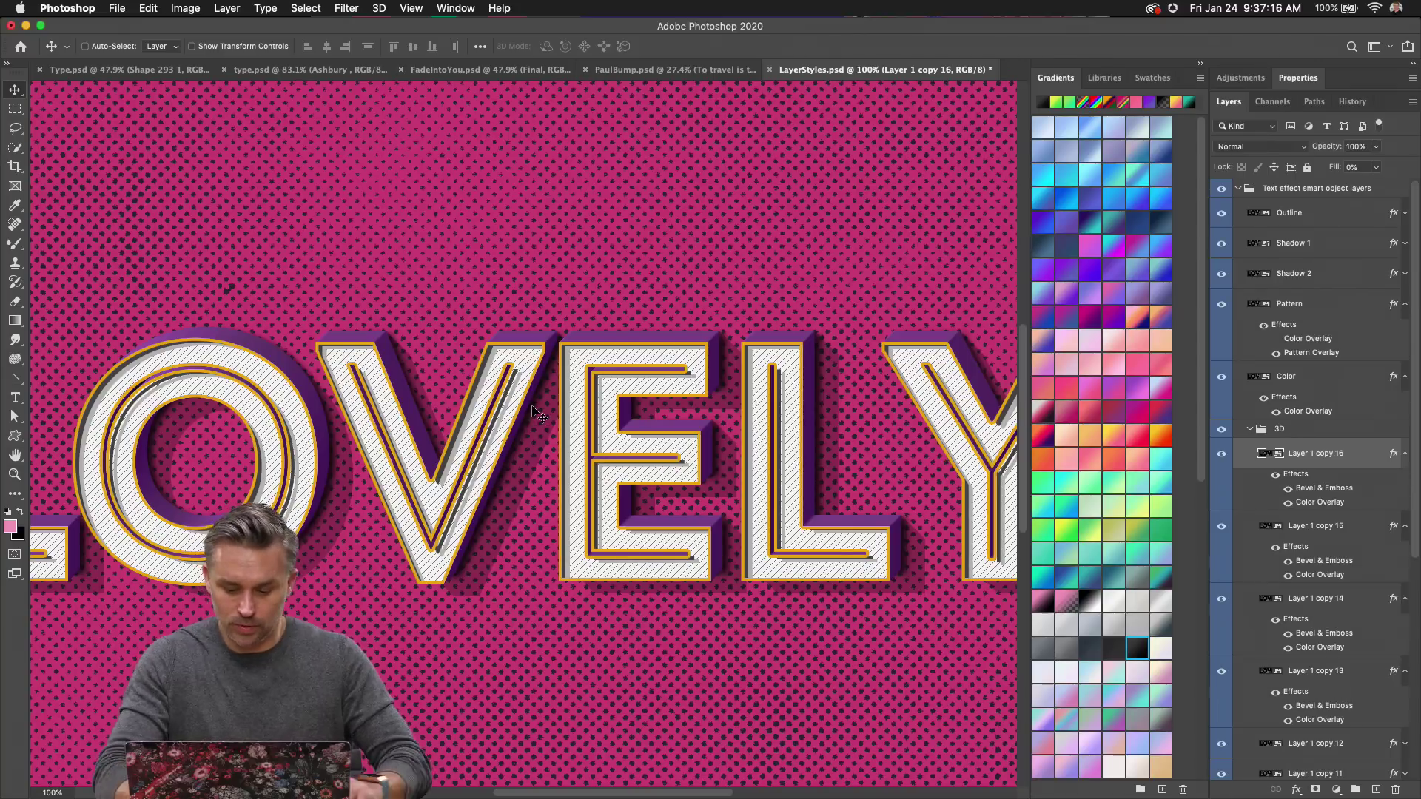
Tile the open documents and copy the halftone Background layer from LayerStyles.psd into type.psd.
{"action": "key", "text": "super+alt+t"}
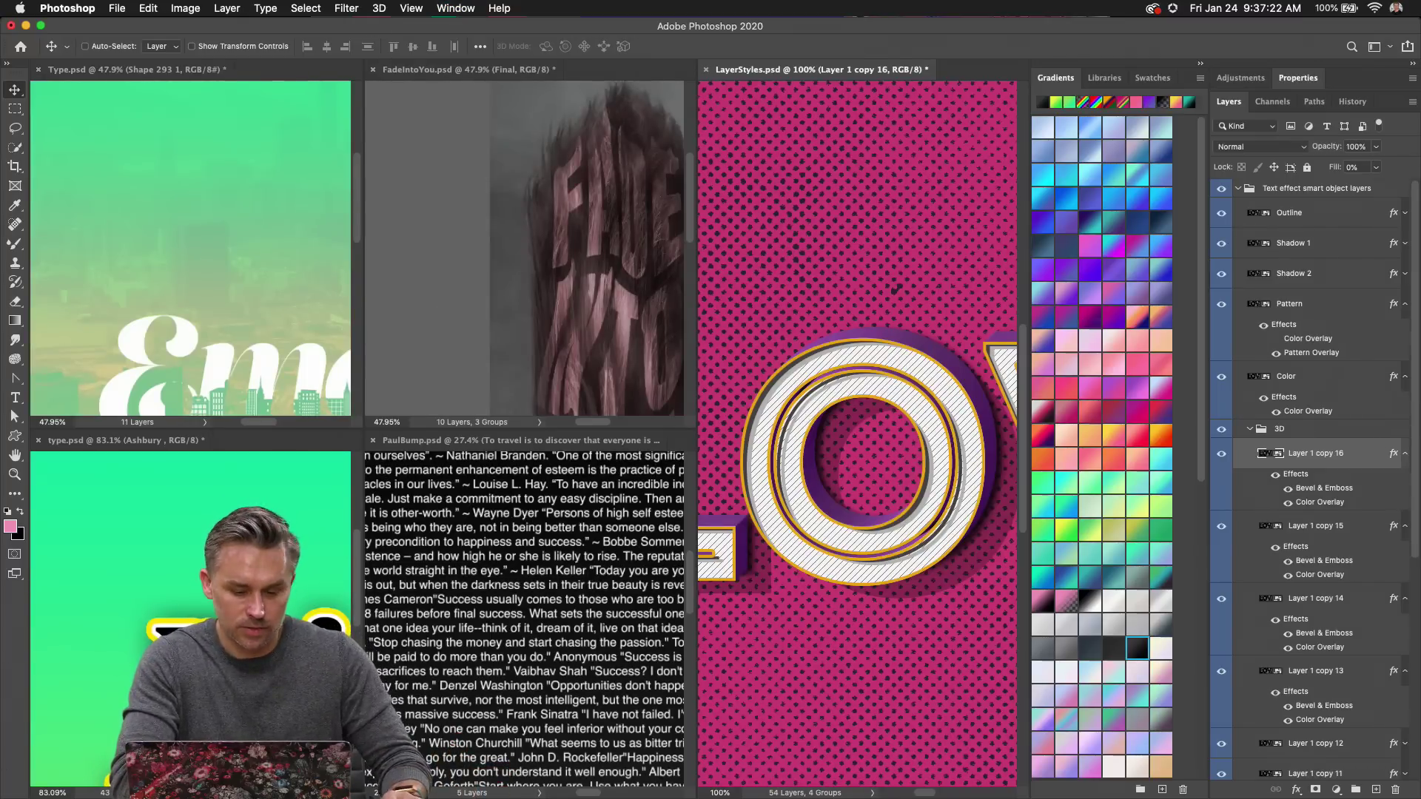
{"action": "scroll", "coordinate": [839, 501], "scroll_direction": "down", "scroll_amount": 5}
{"action": "scroll", "coordinate": [1309, 518], "scroll_direction": "down", "scroll_amount": 5}
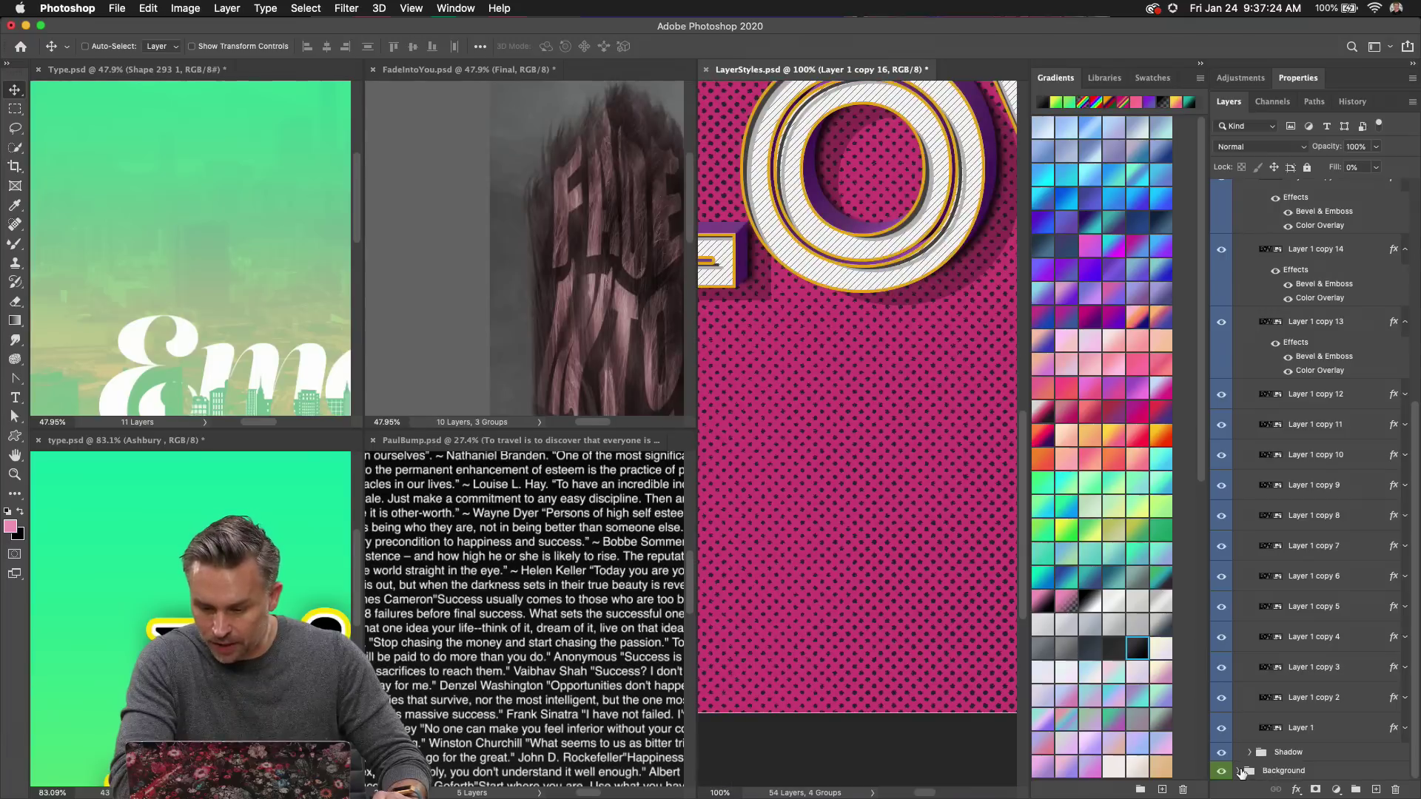
{"action": "left_click", "coordinate": [1247, 771]}
{"action": "left_click_drag", "start_coordinate": [1299, 765], "coordinate": [138, 649]}
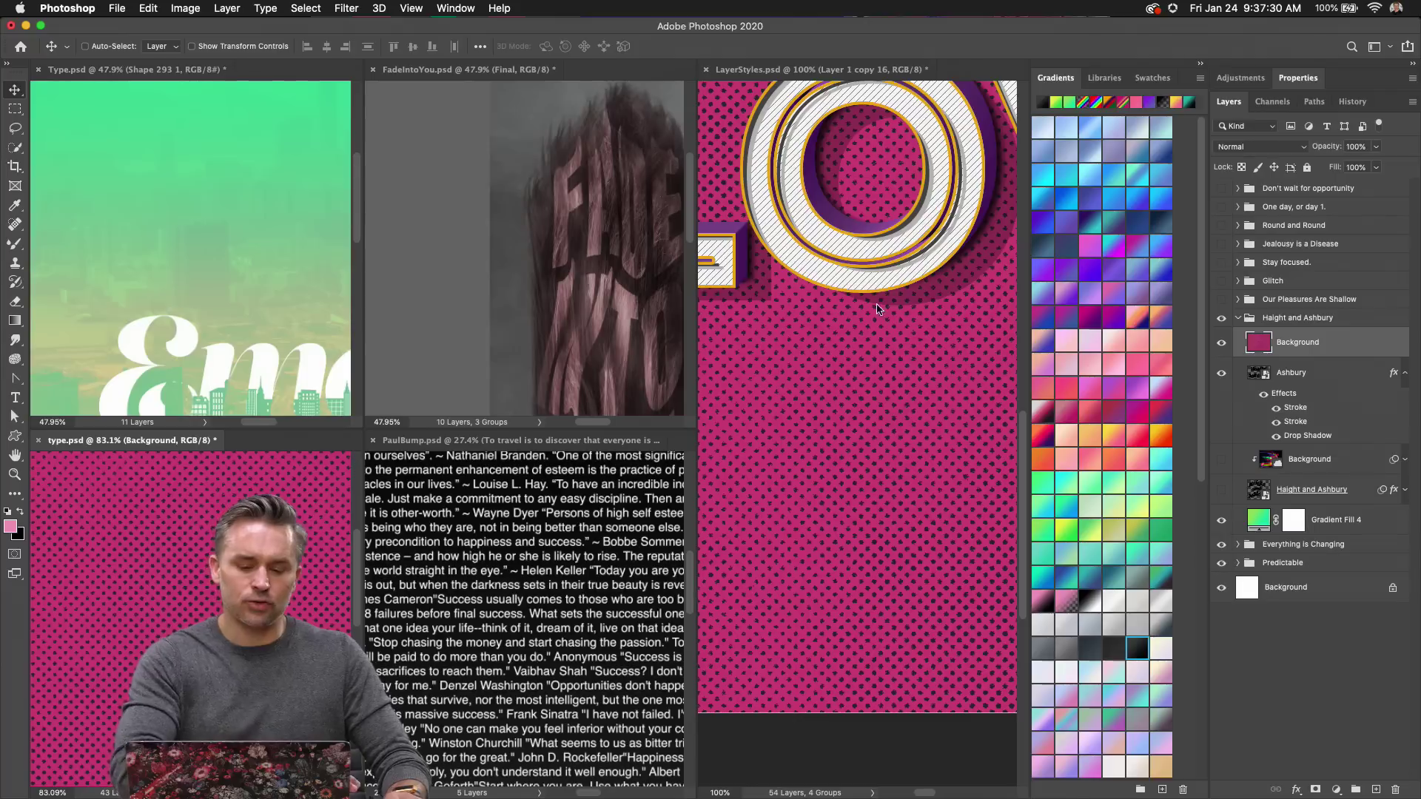
Place the halftone Background layer directly above Gradient Fill 4 and set its blend mode to Overlay.
{"action": "left_click_drag", "start_coordinate": [1296, 341], "coordinate": [1296, 506]}
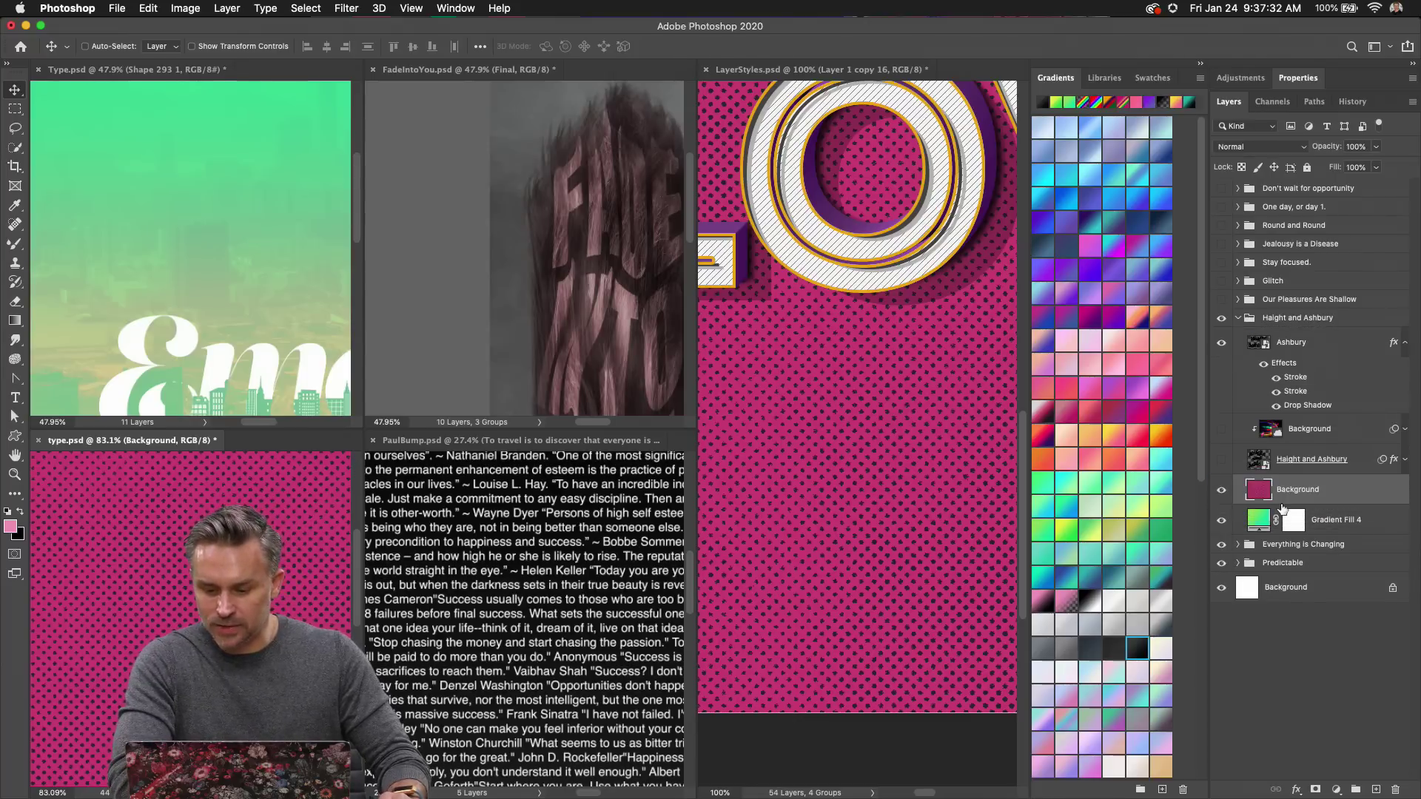
{"action": "left_click", "coordinate": [1253, 146]}
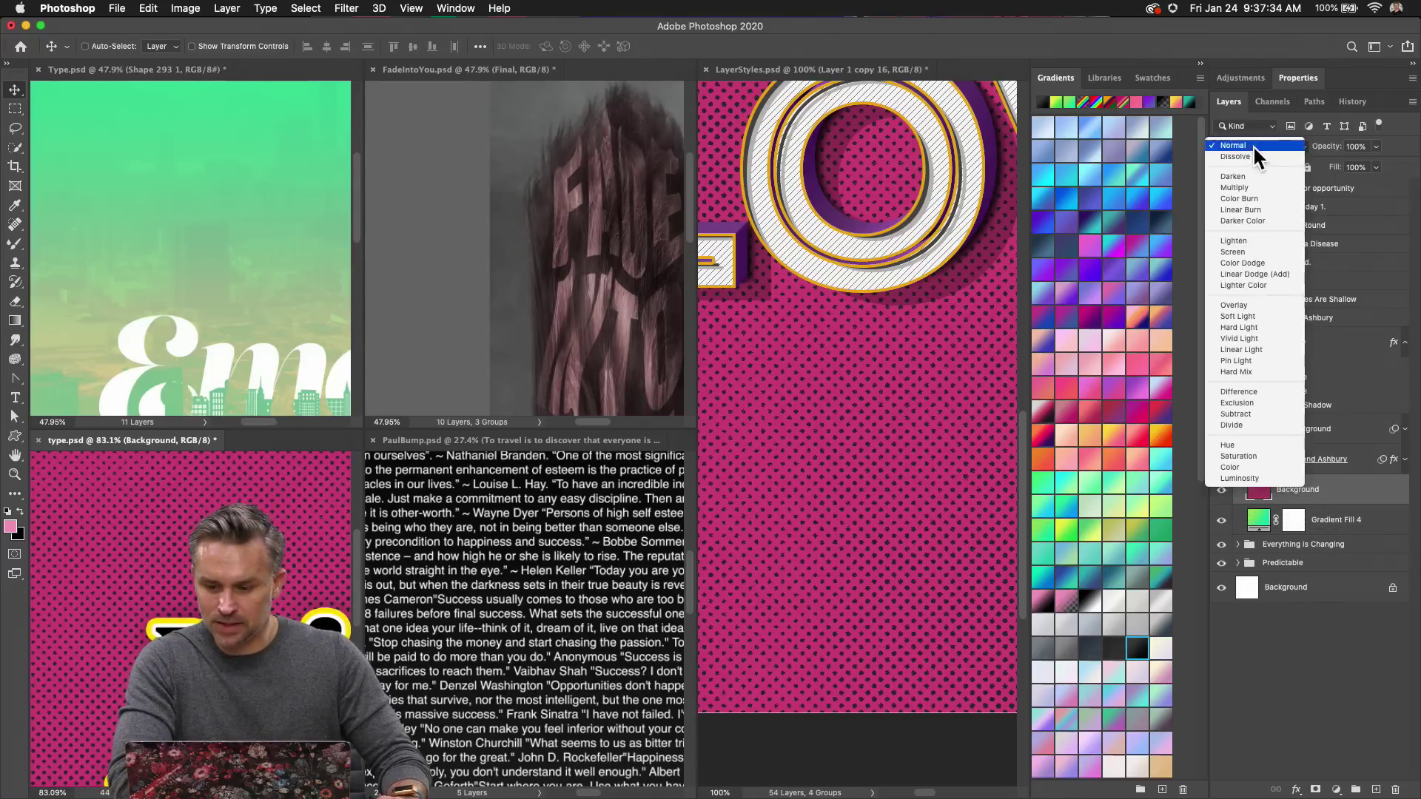
{"action": "left_click", "coordinate": [1261, 306]}
Close LayerStyles.psd and consolidate the remaining documents back into tabs with type.psd in view.
{"action": "left_click", "coordinate": [713, 169]}
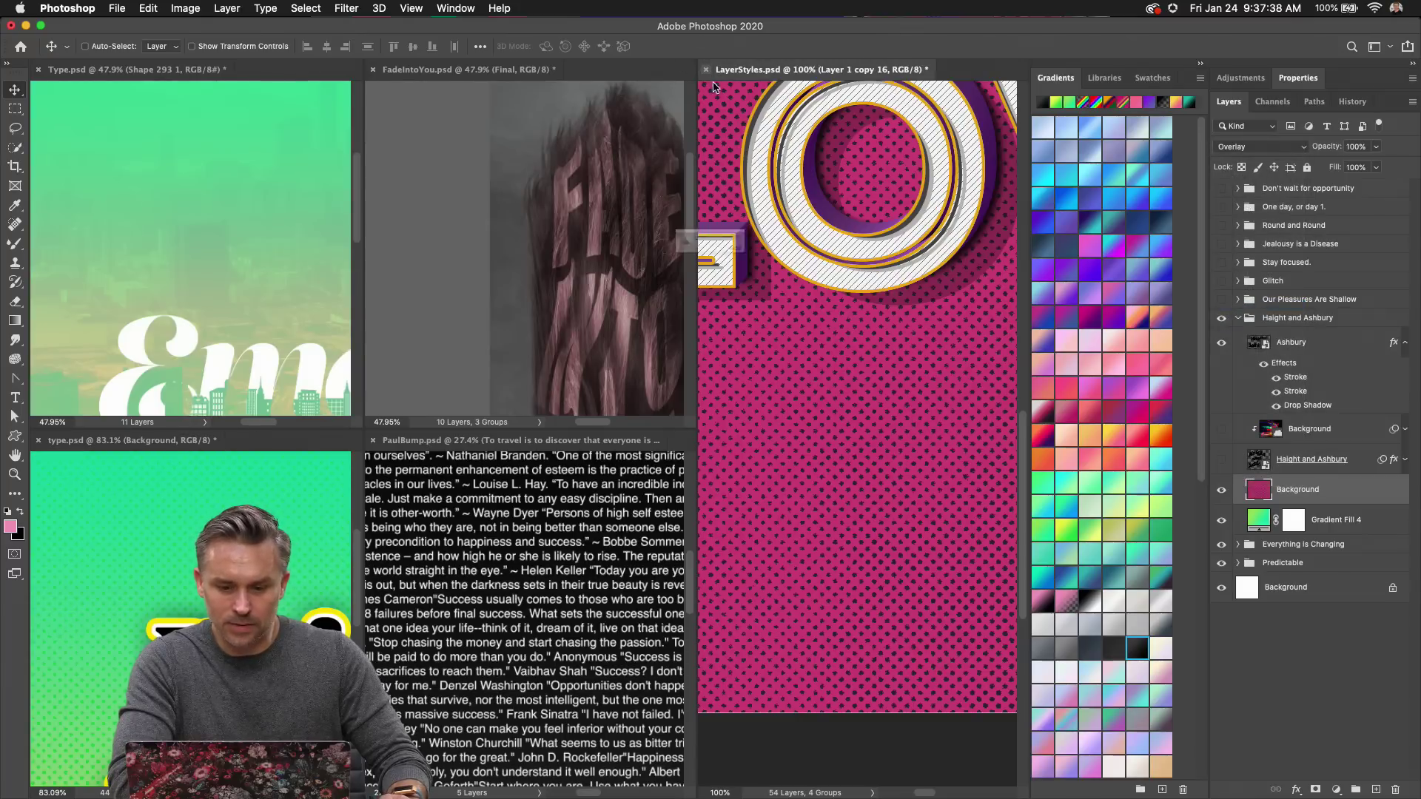
{"action": "key", "text": "super+w"}
{"action": "left_click", "coordinate": [658, 276]}
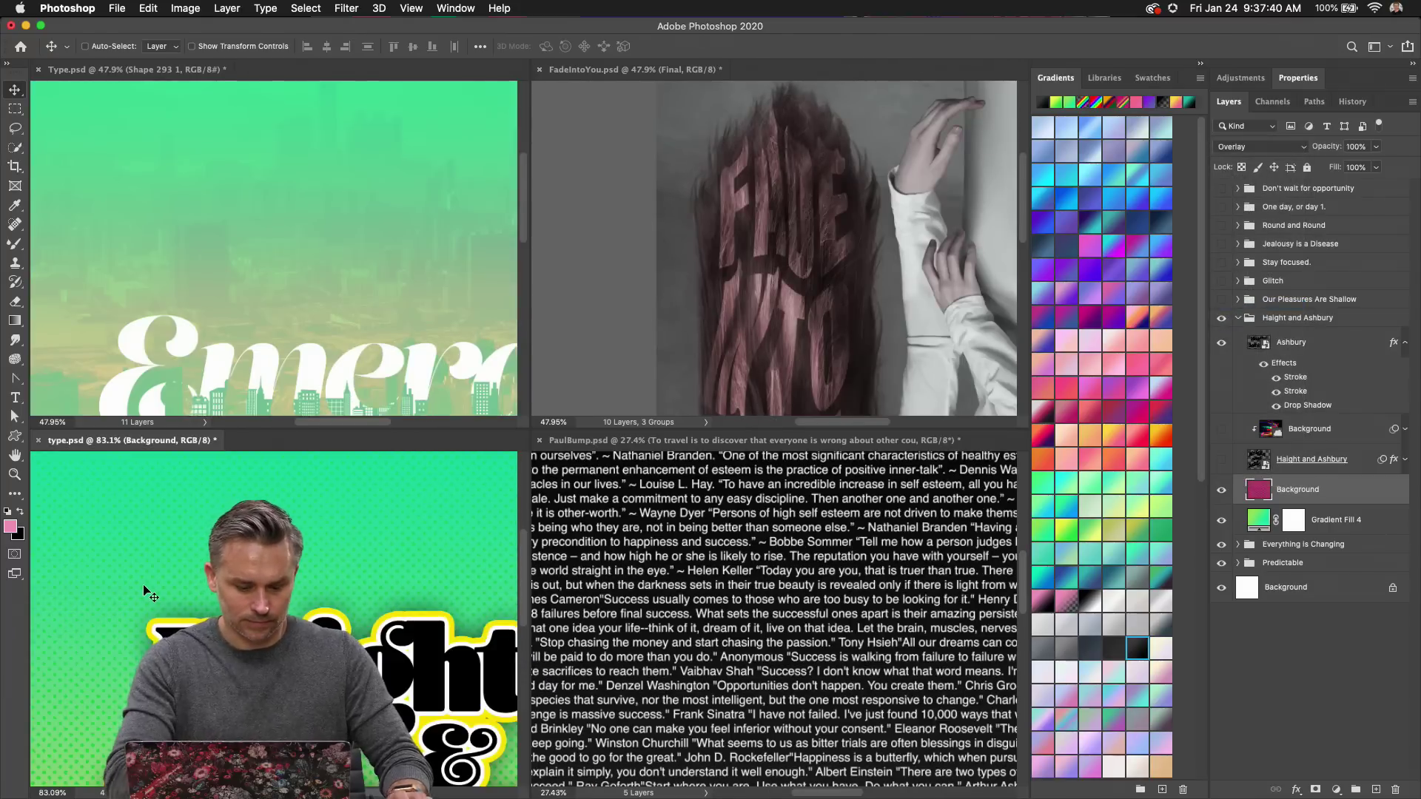
{"action": "key", "text": "super+shift+t"}
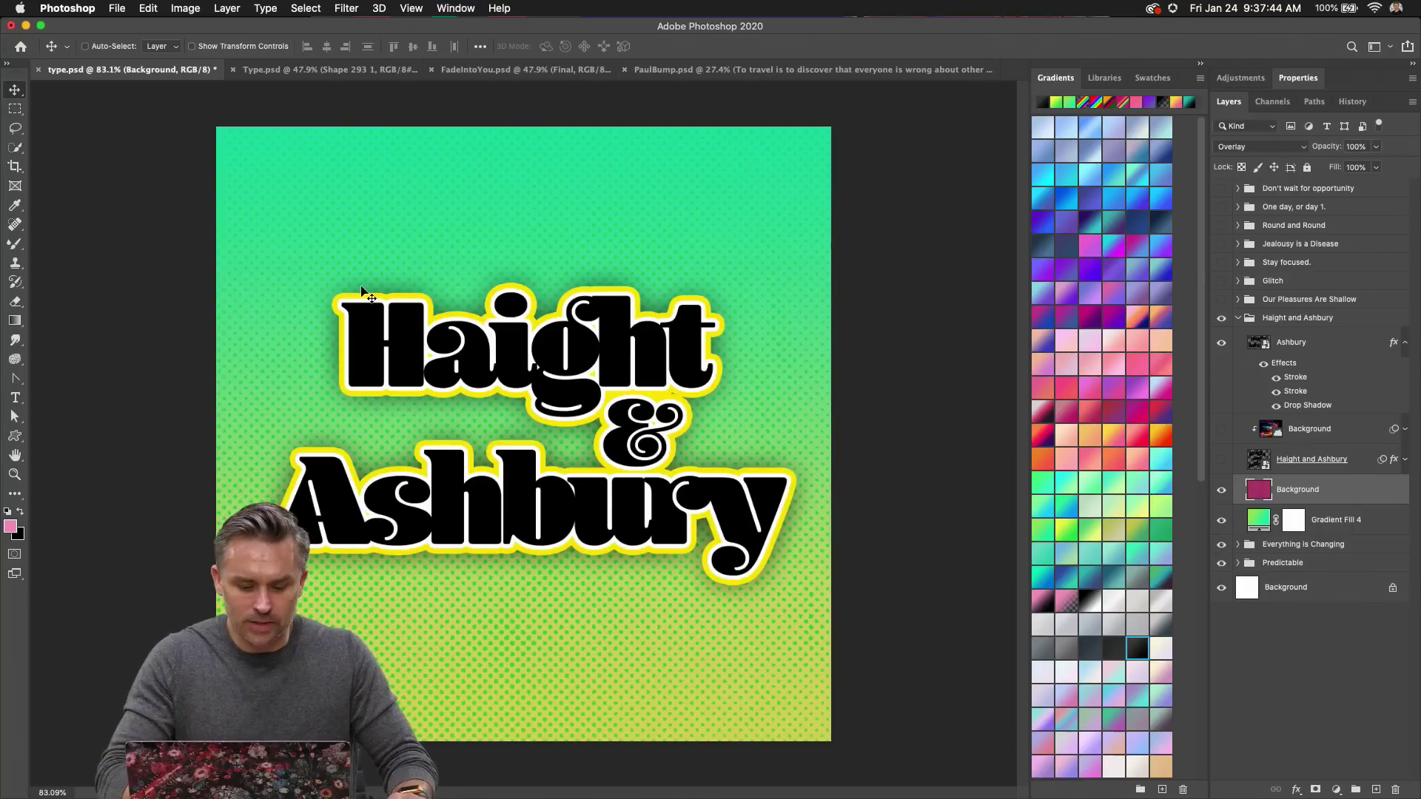
Select the Ashbury layer and collapse its list of layer effects.
{"action": "key", "text": "super"}
{"action": "key", "text": "super+1"}
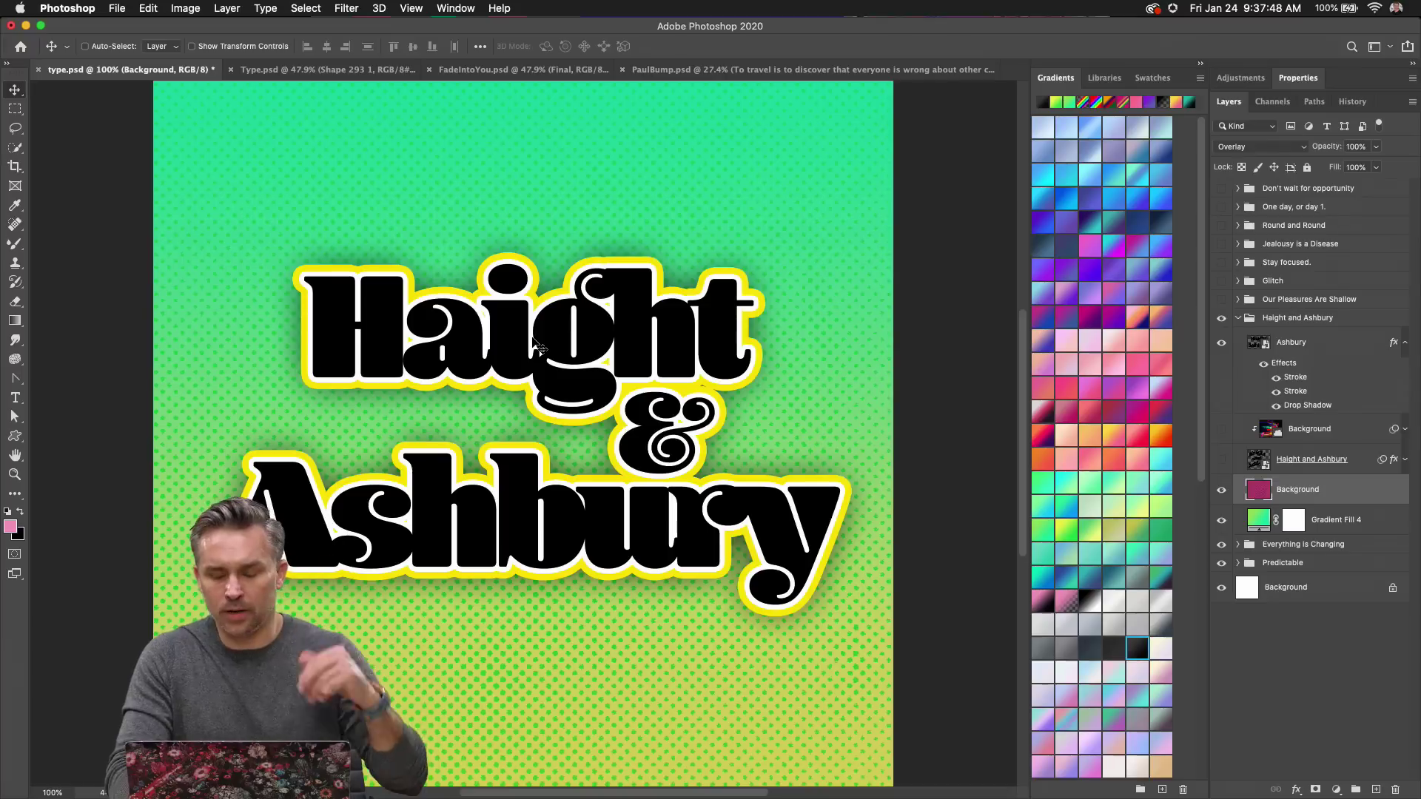
{"action": "left_click", "coordinate": [1339, 344]}
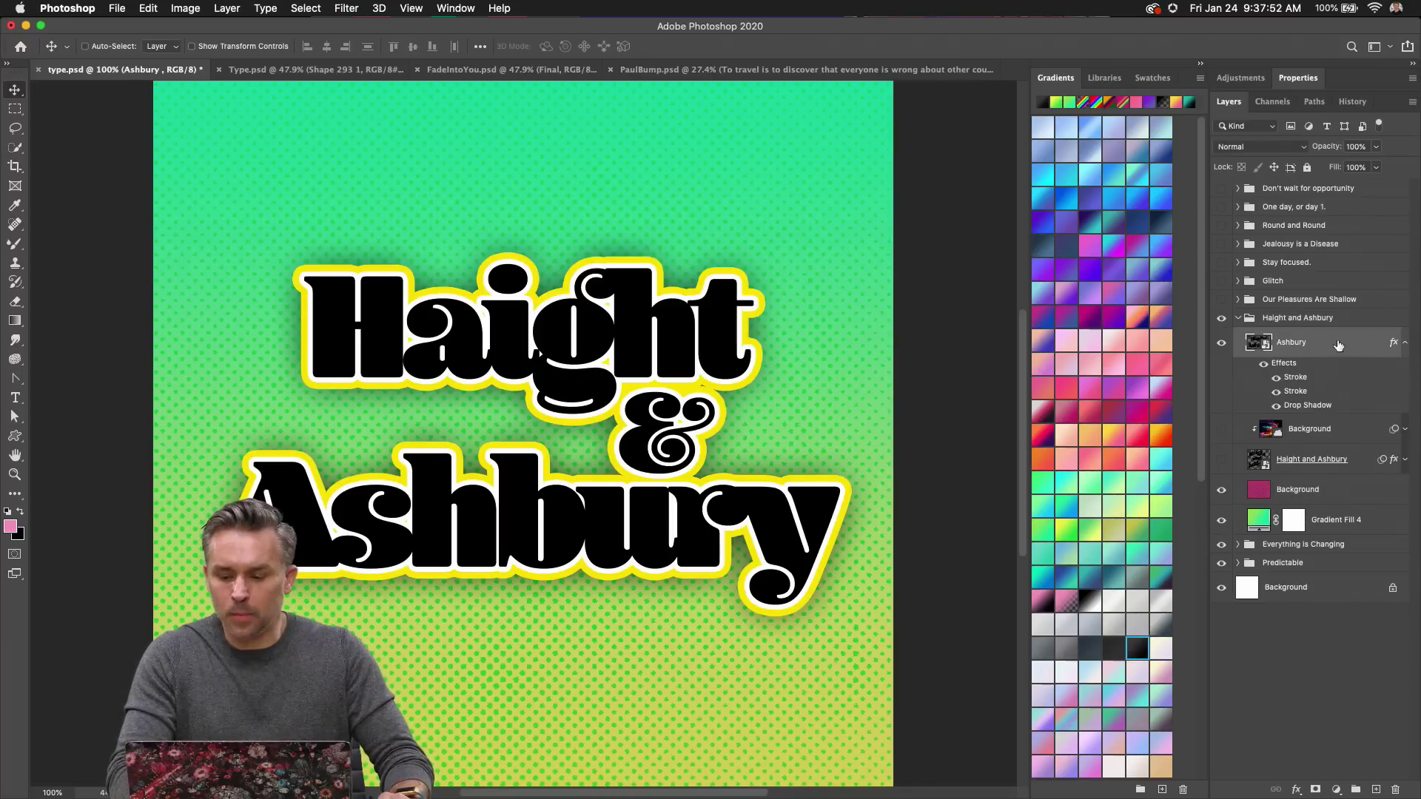
{"action": "left_click", "coordinate": [1403, 348]}
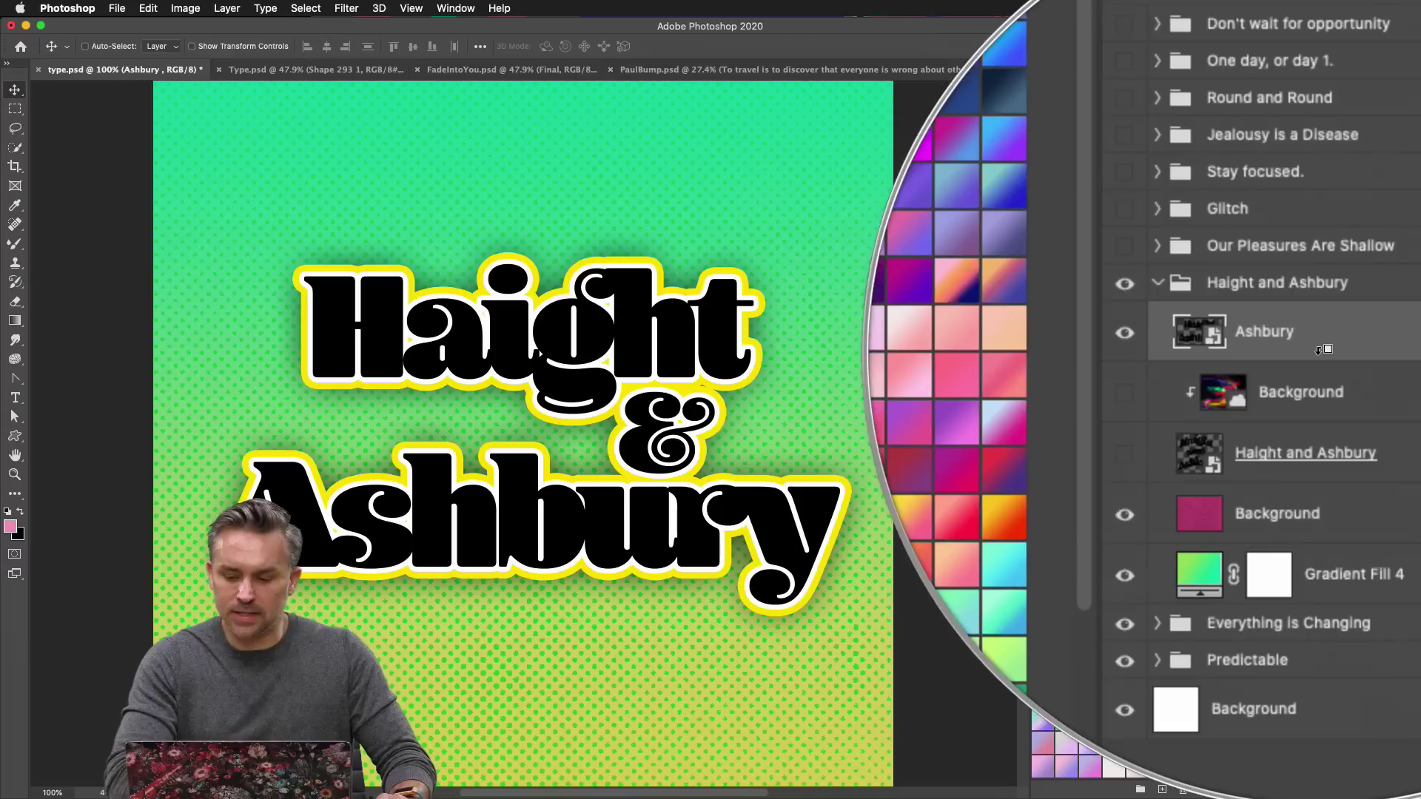
{"action": "left_click", "coordinate": [338, 7]}
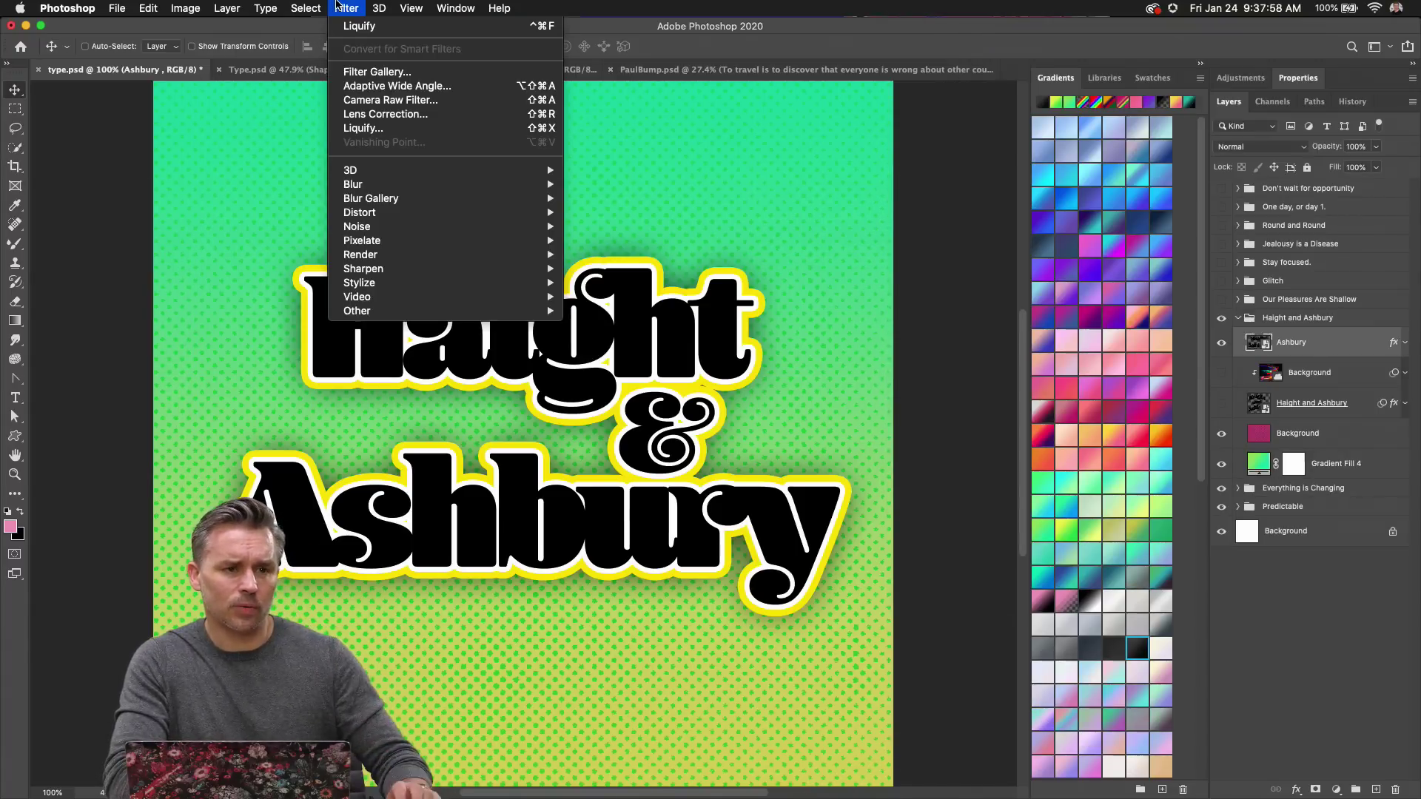
{"action": "mouse_move", "coordinate": [354, 176]}
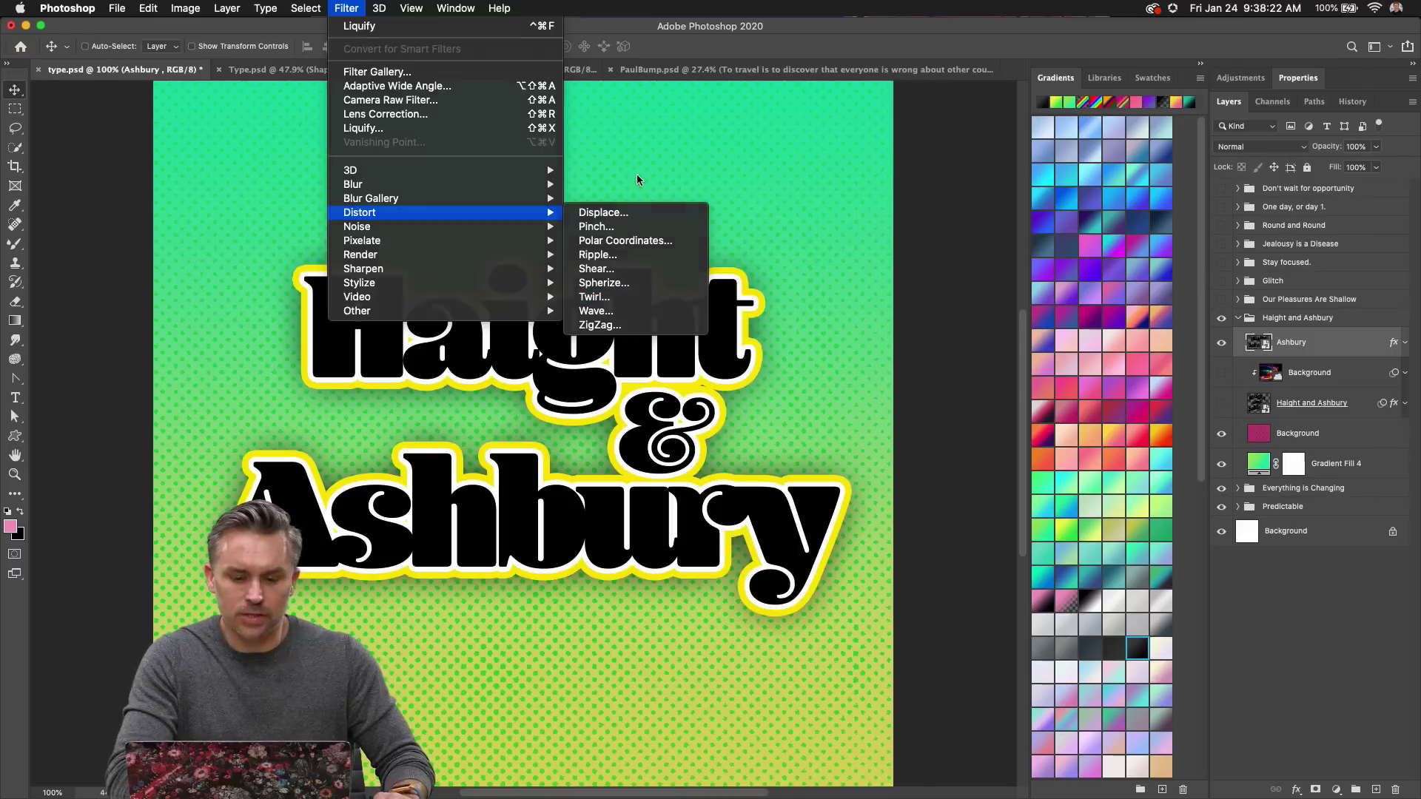
{"action": "left_click", "coordinate": [595, 293]}
{"action": "left_click", "coordinate": [453, 9]}
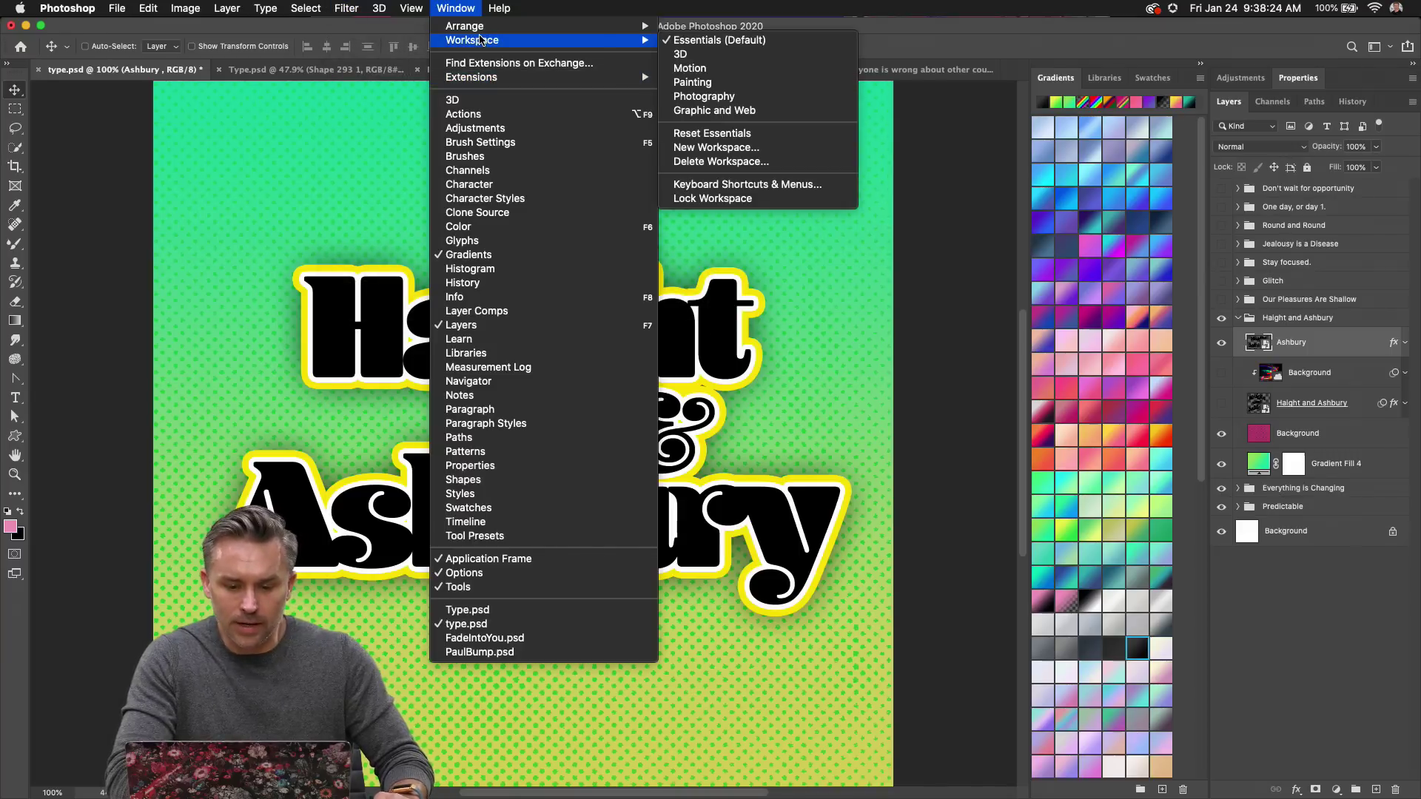
{"action": "mouse_move", "coordinate": [478, 26]}
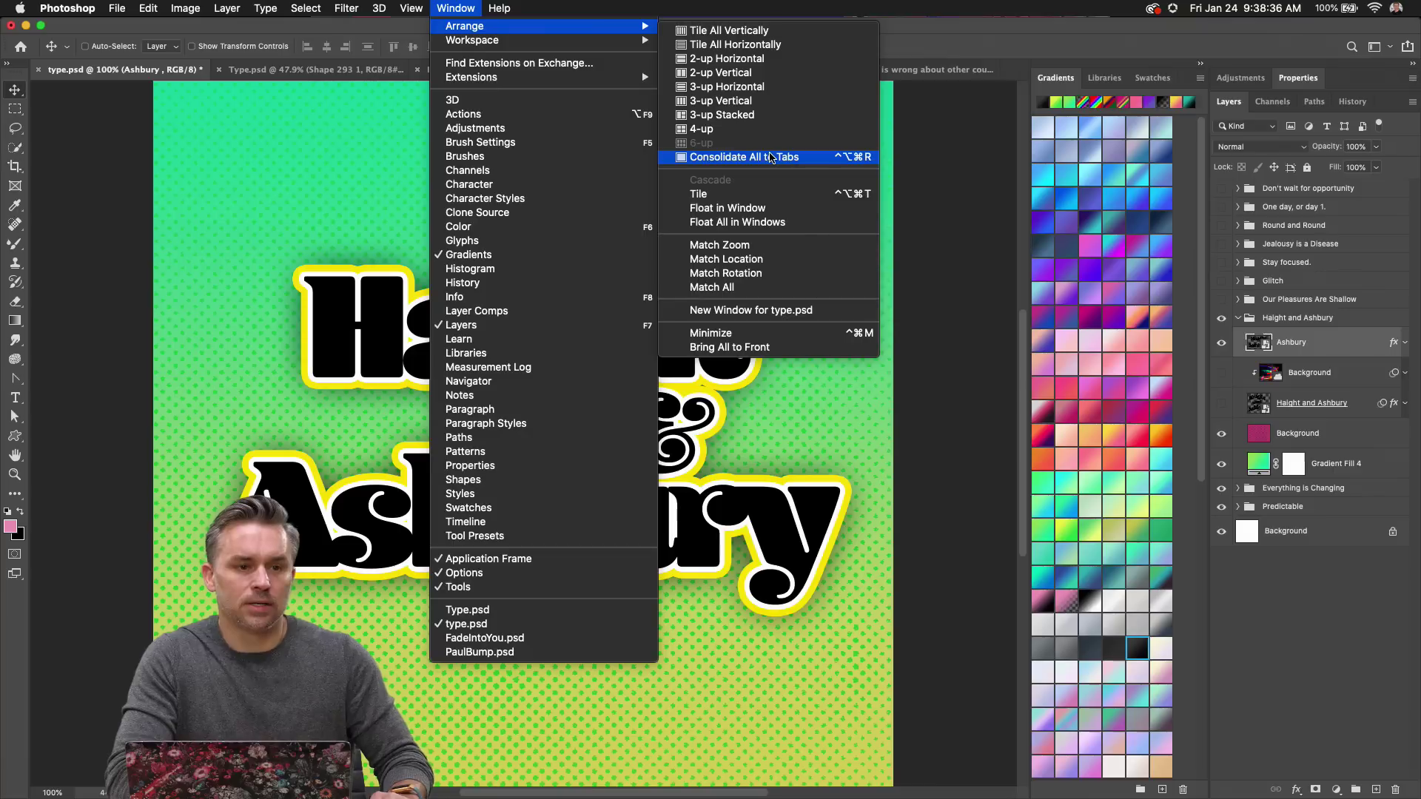
{"action": "left_click", "coordinate": [770, 157]}
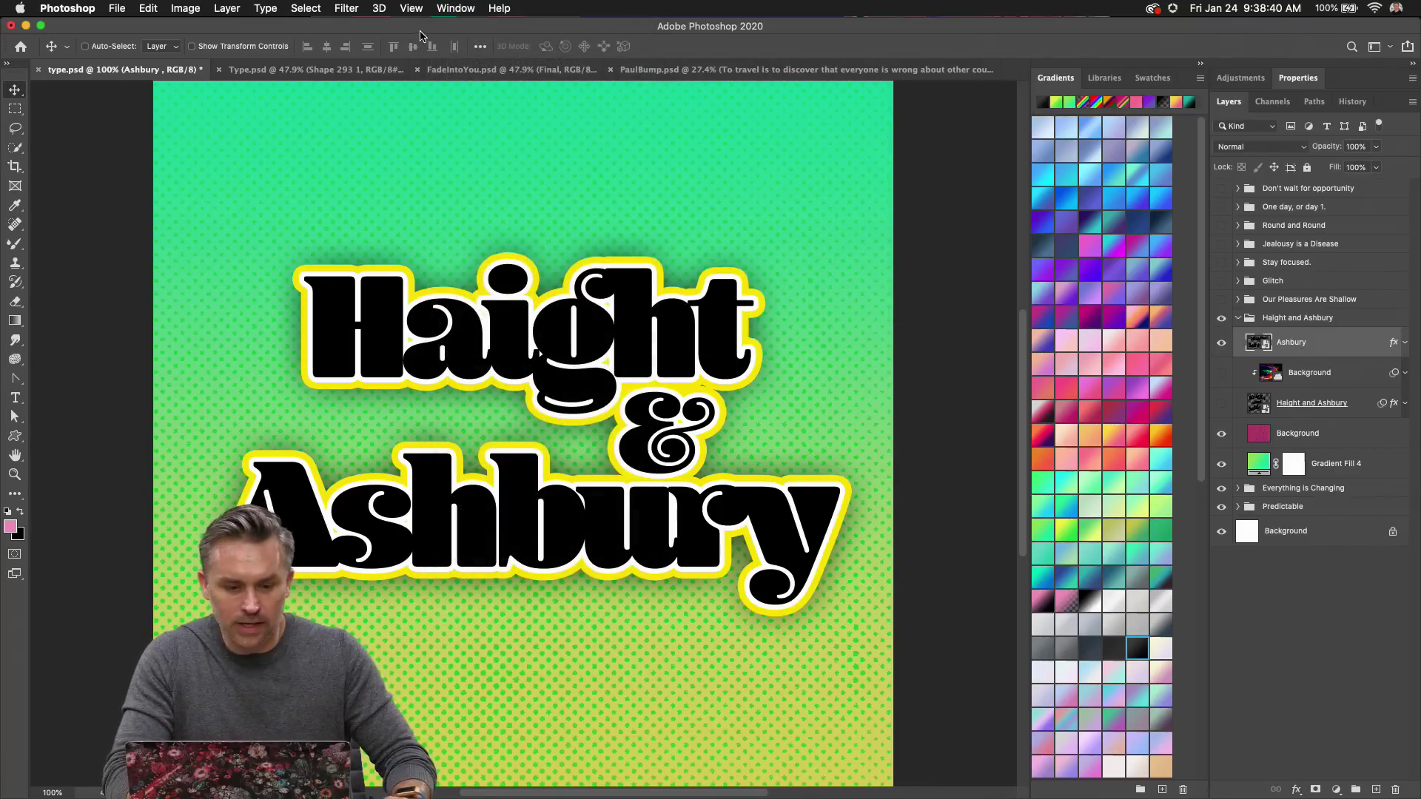
Try a Twirl filter with an angle of 50° on the Ashbury smart object and undo it.
{"action": "left_click", "coordinate": [347, 8]}
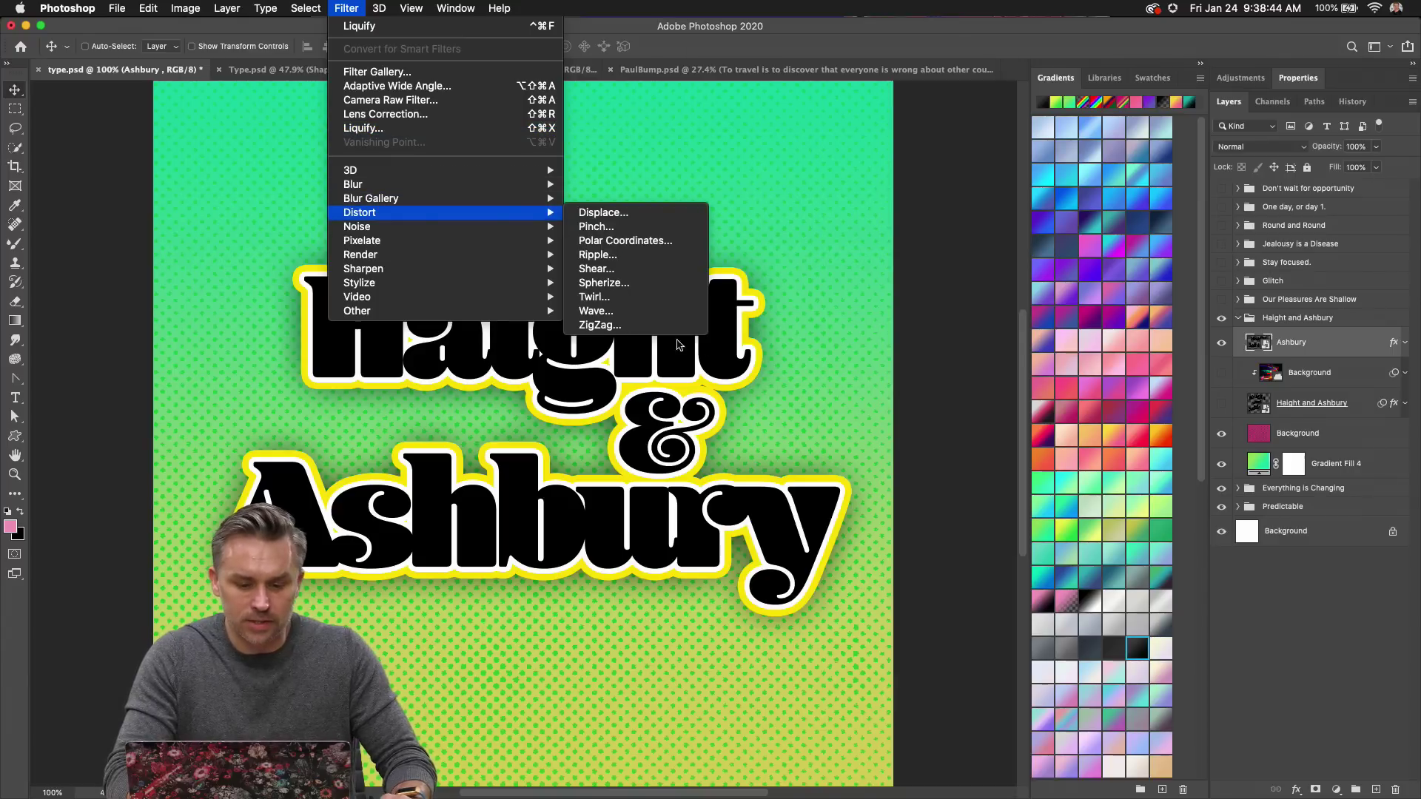
{"action": "left_click", "coordinate": [623, 298]}
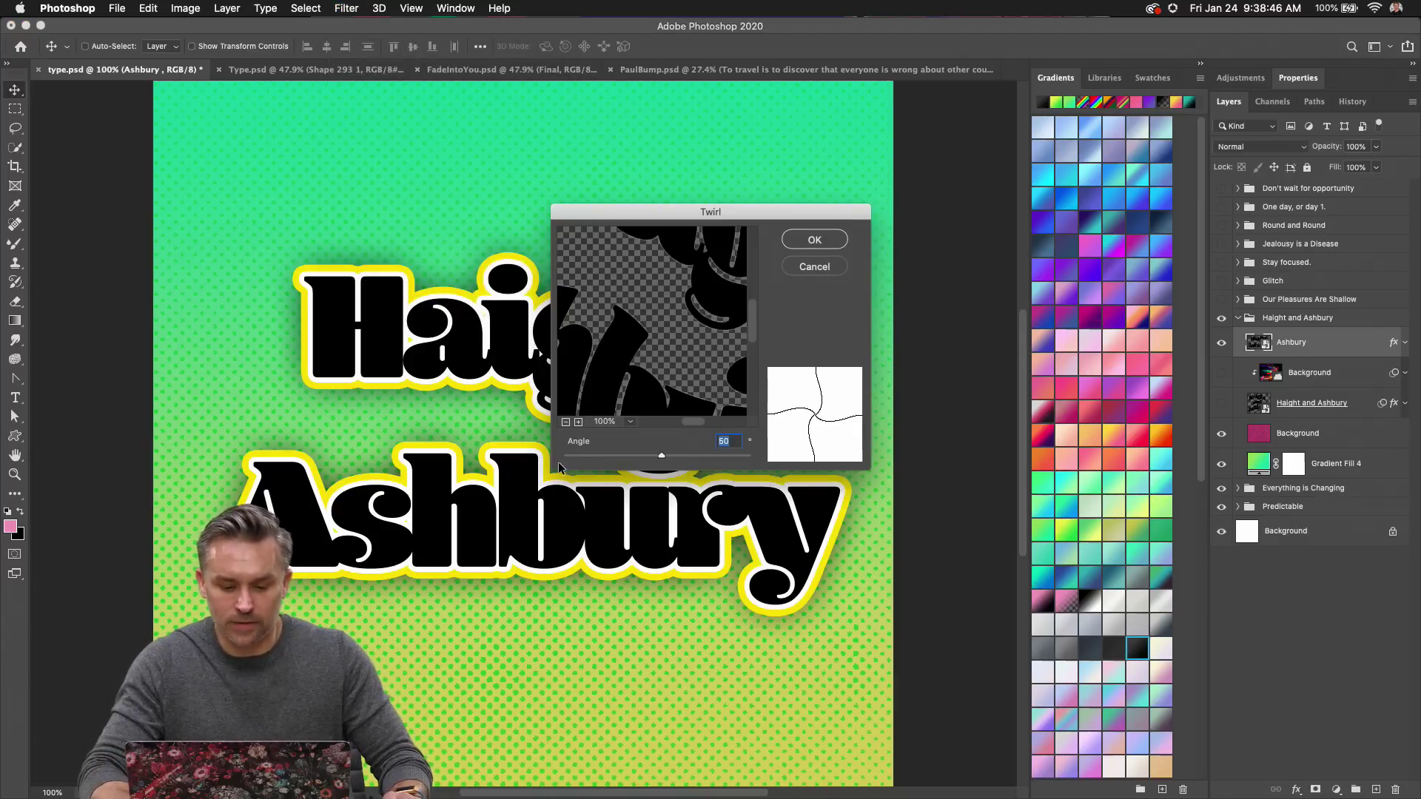
{"action": "mouse_move", "coordinate": [658, 457]}
{"action": "left_mouse_down"}
{"action": "mouse_move", "coordinate": [678, 453]}
{"action": "mouse_move", "coordinate": [647, 459]}
{"action": "mouse_move", "coordinate": [660, 459]}
{"action": "left_mouse_up"}
{"action": "left_click", "coordinate": [804, 239]}
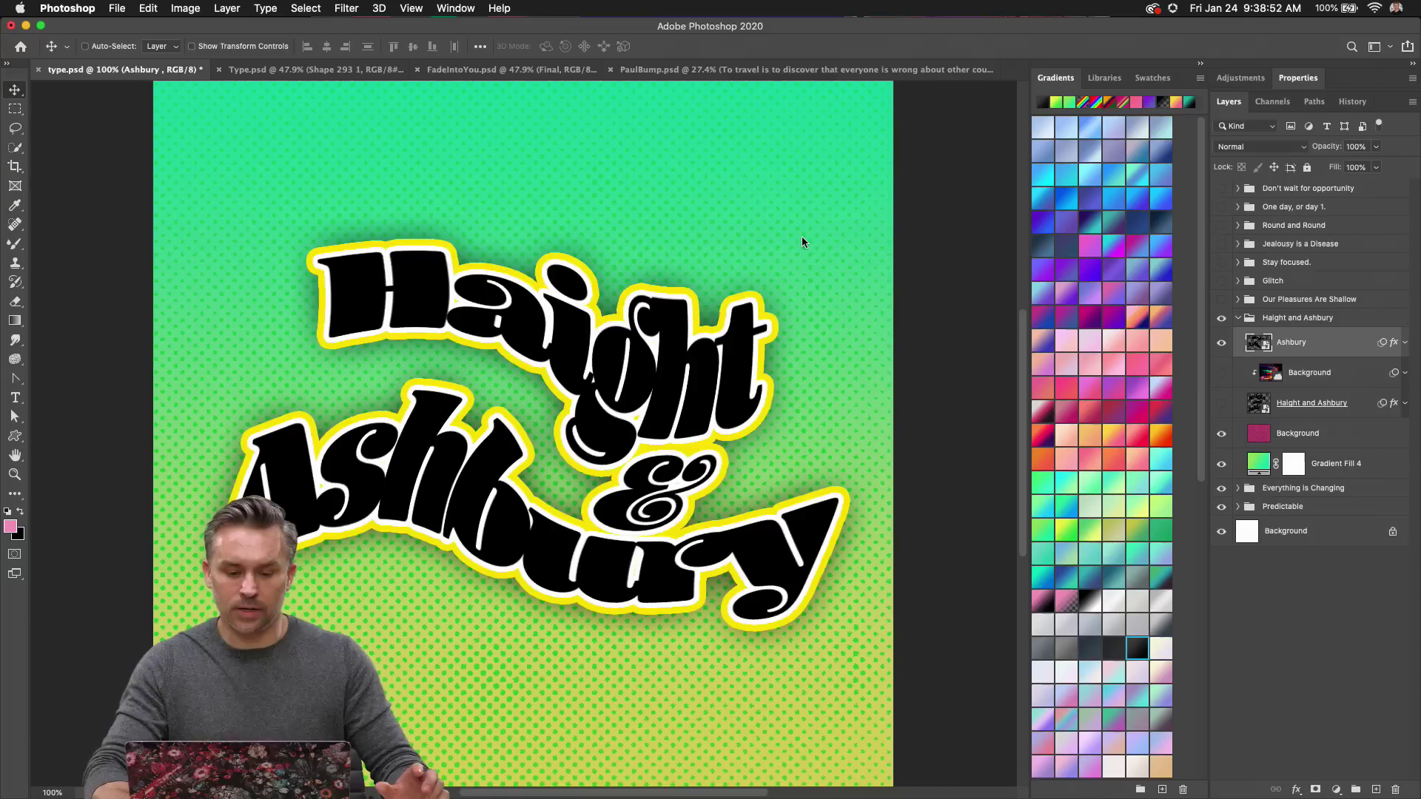
{"action": "key", "text": "super+z"}
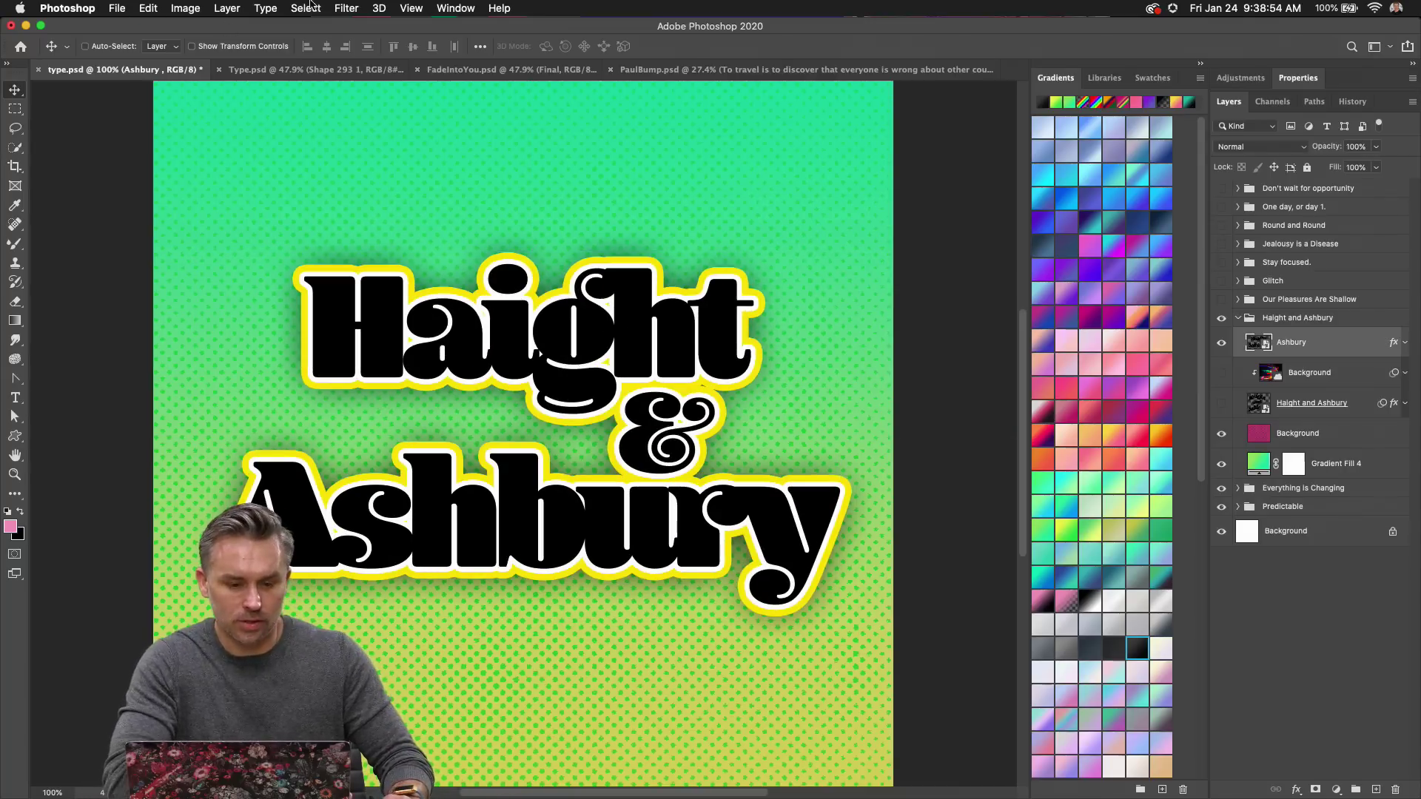
Open the Ashbury smart object in Liquify and twirl the first letters of "Haight" with a size 500 Twirl Clockwise brush.
{"action": "left_click", "coordinate": [347, 8]}
{"action": "left_click", "coordinate": [348, 132]}
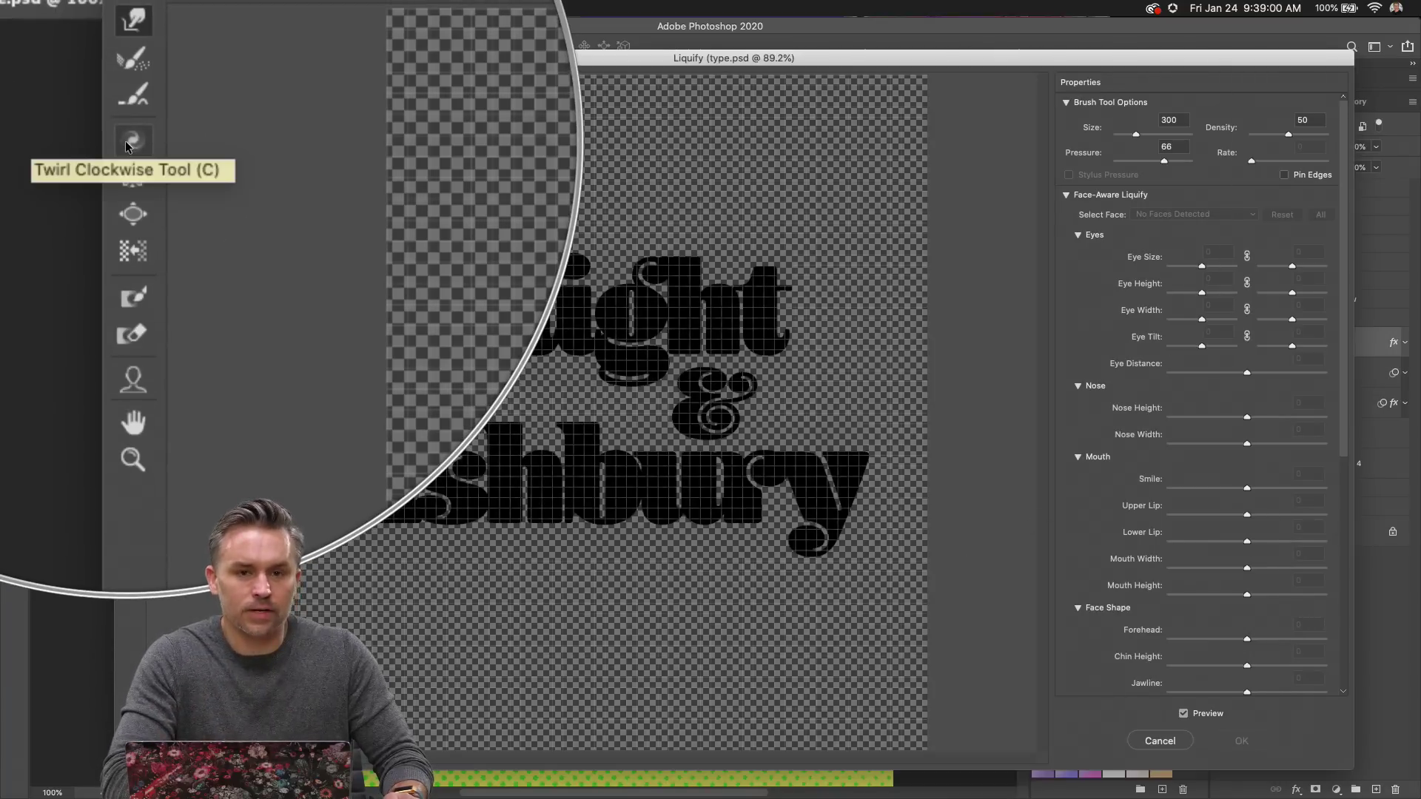
{"action": "left_click", "coordinate": [127, 145]}
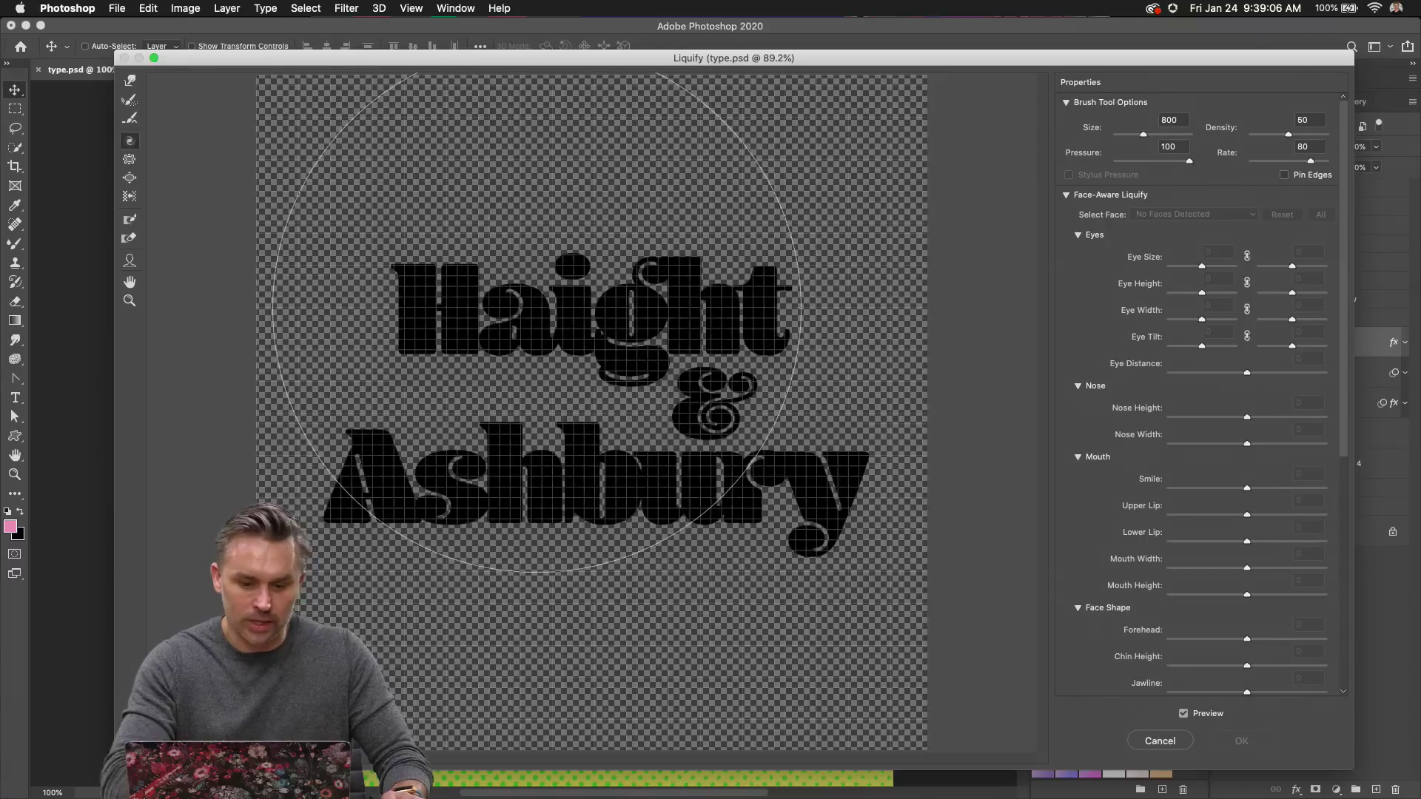
{"action": "key", "text": "bracketleft"}
{"action": "key", "text": "bracketleft"}
{"action": "key", "text": "bracketleft"}
{"action": "key", "text": "bracketleft"}
{"action": "key", "text": "bracketleft"}
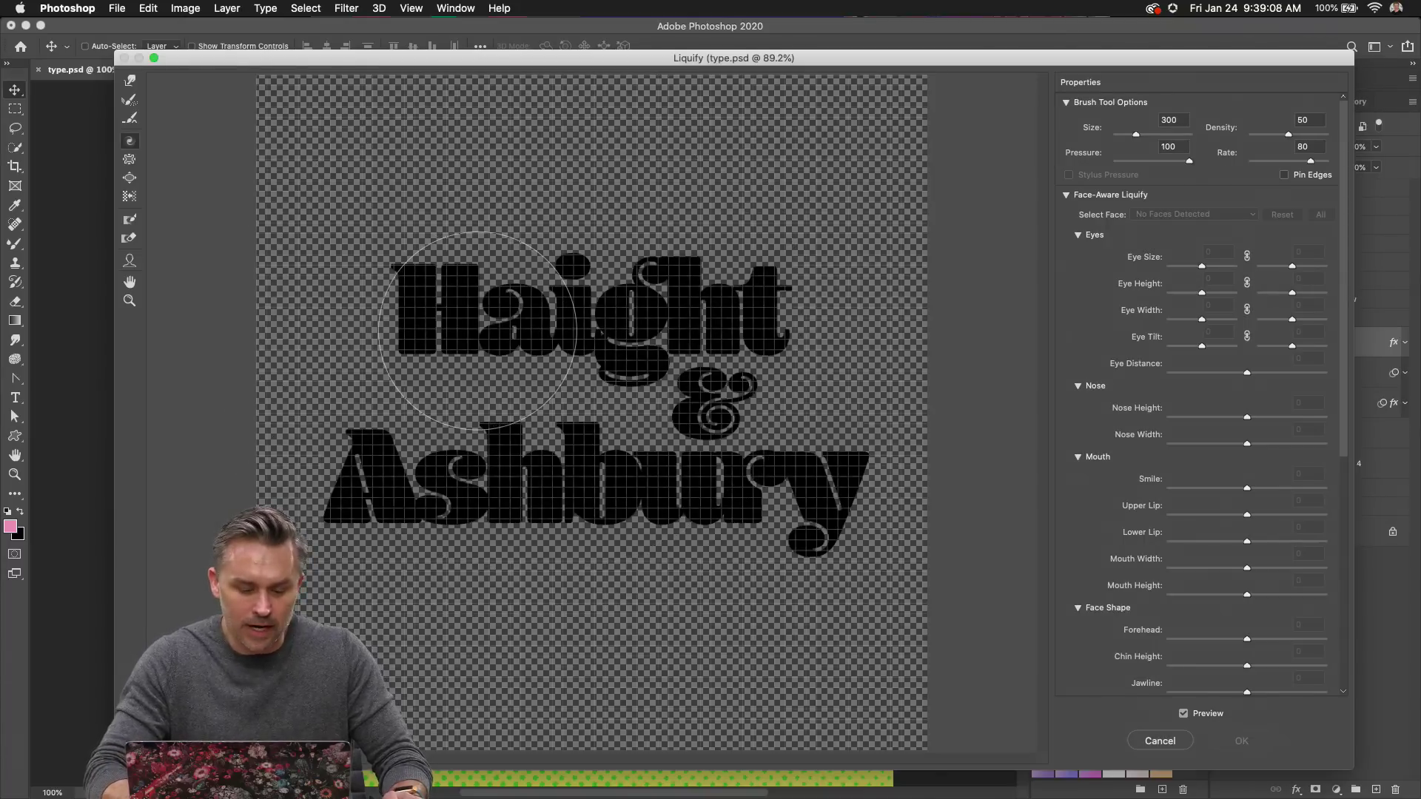
{"action": "key", "text": "bracketright"}
{"action": "key", "text": "bracketright"}
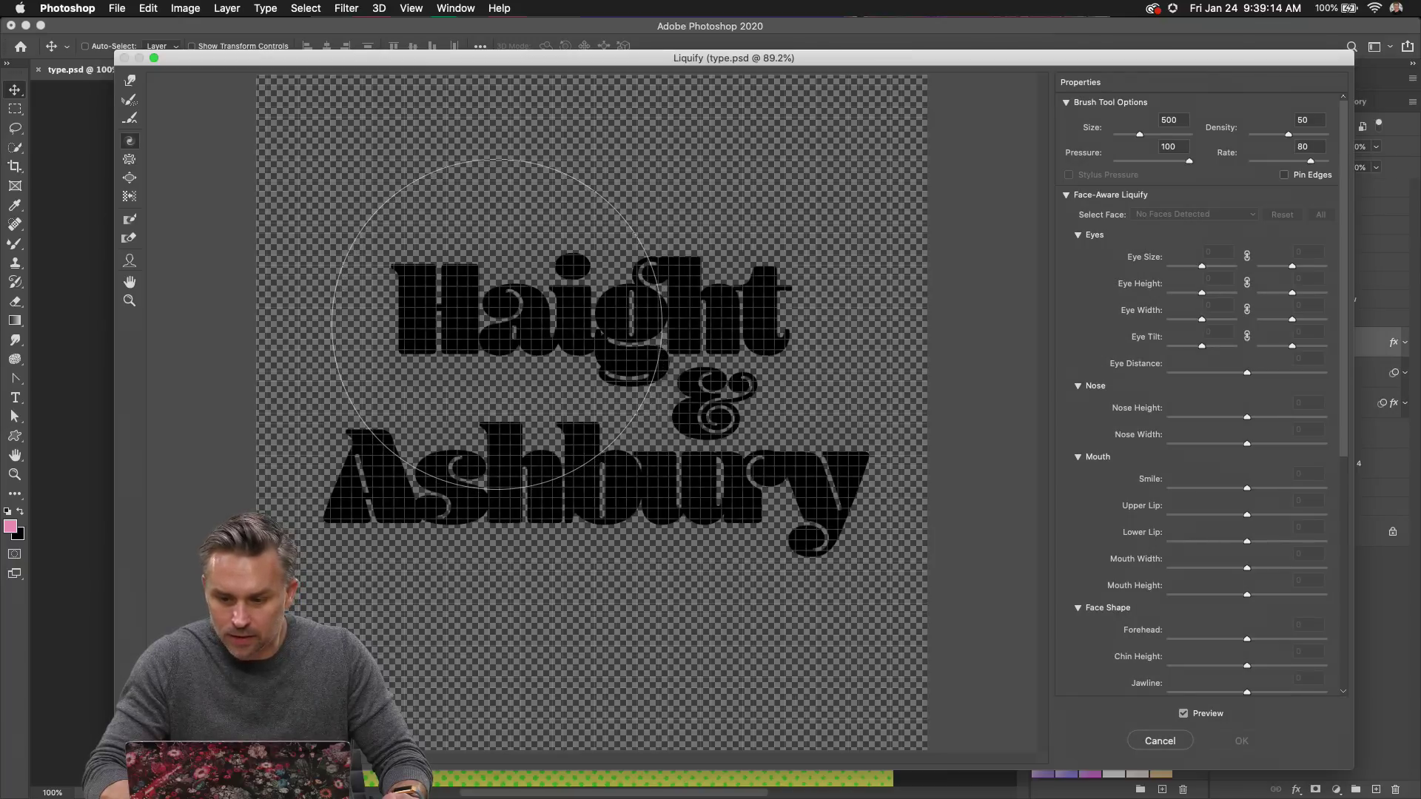
{"action": "left_click_drag", "start_coordinate": [497, 329], "coordinate": [497, 324]}
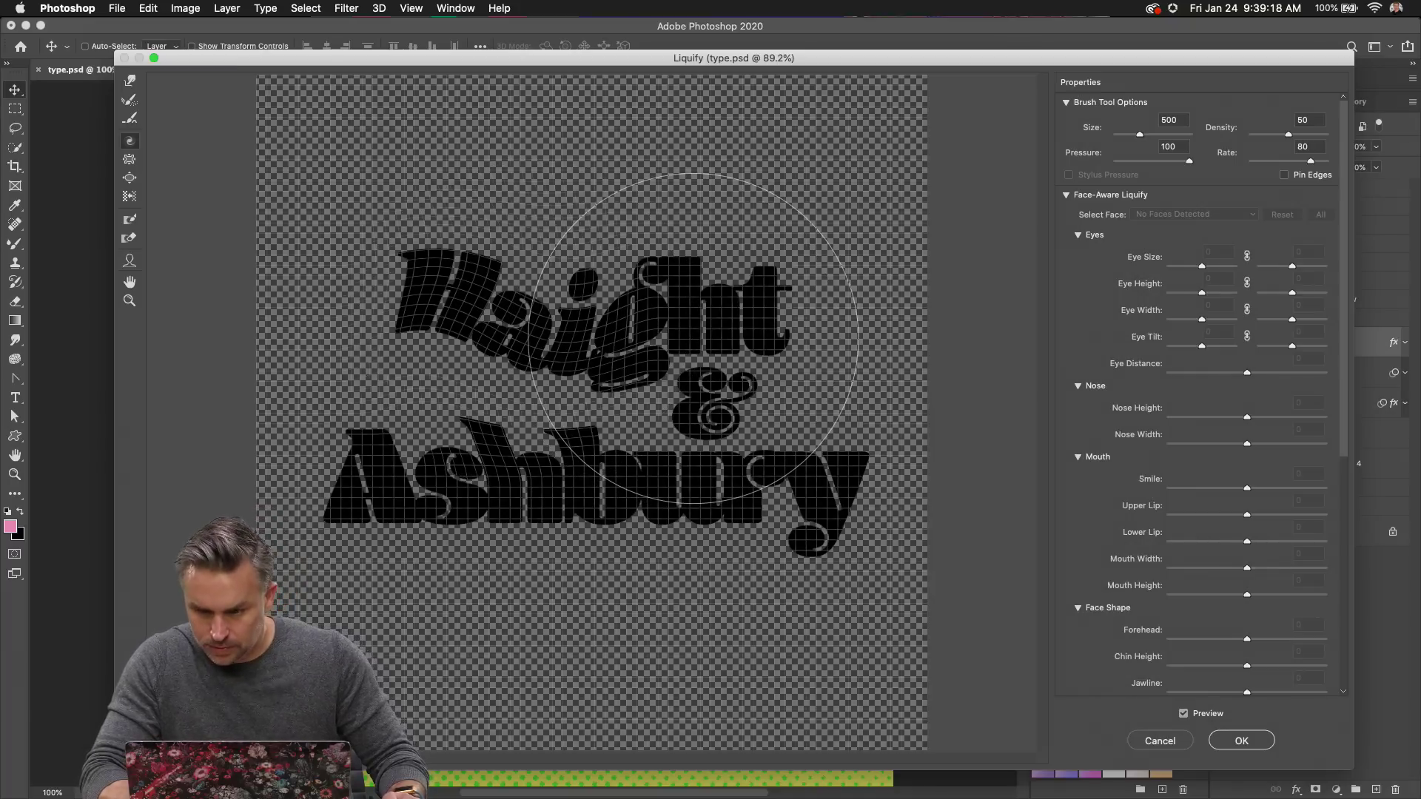
Try a twirl over the end of "Haight", undo it, and twirl the last letters of "Ashbury" instead.
{"action": "left_click_drag", "start_coordinate": [740, 326], "coordinate": [702, 365]}
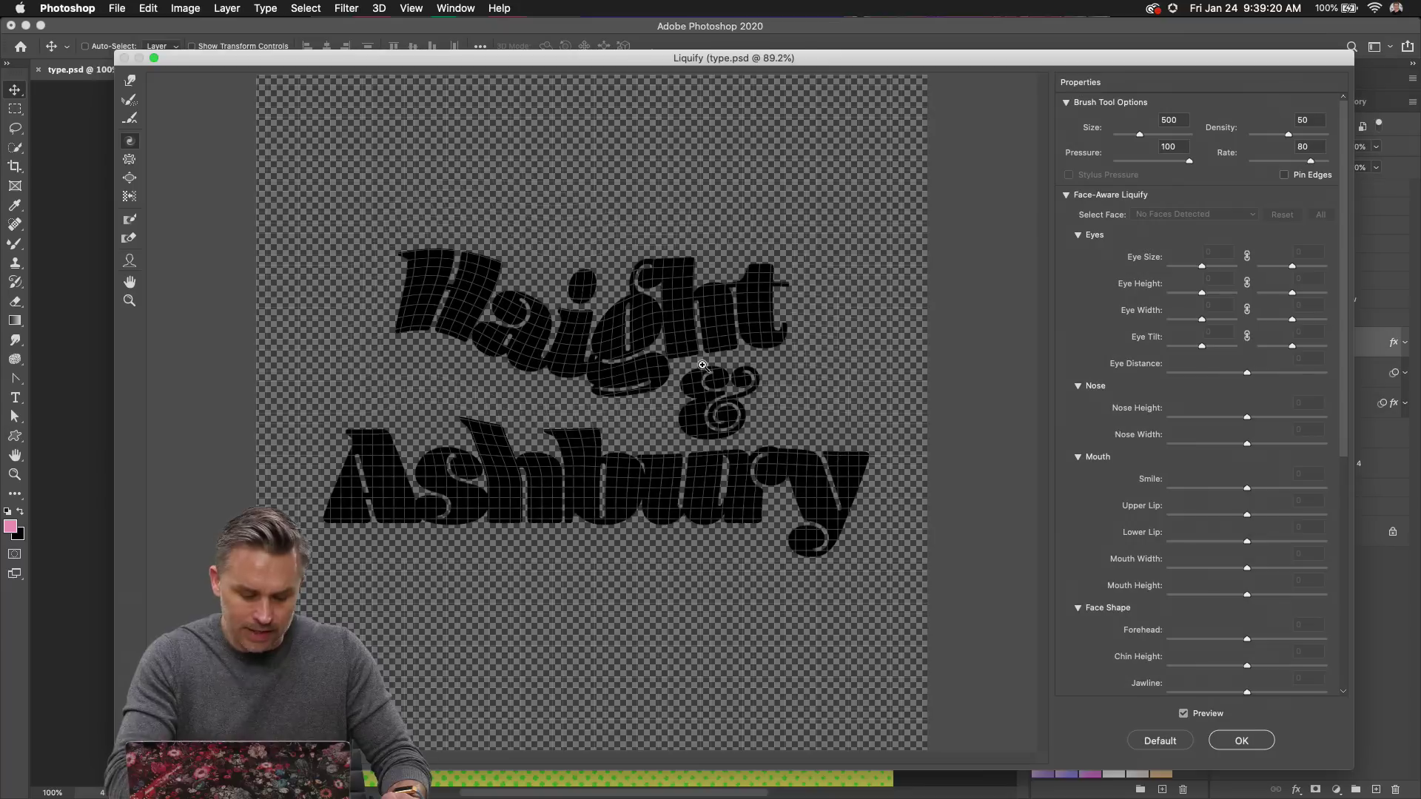
{"action": "key", "text": "super+alt+z"}
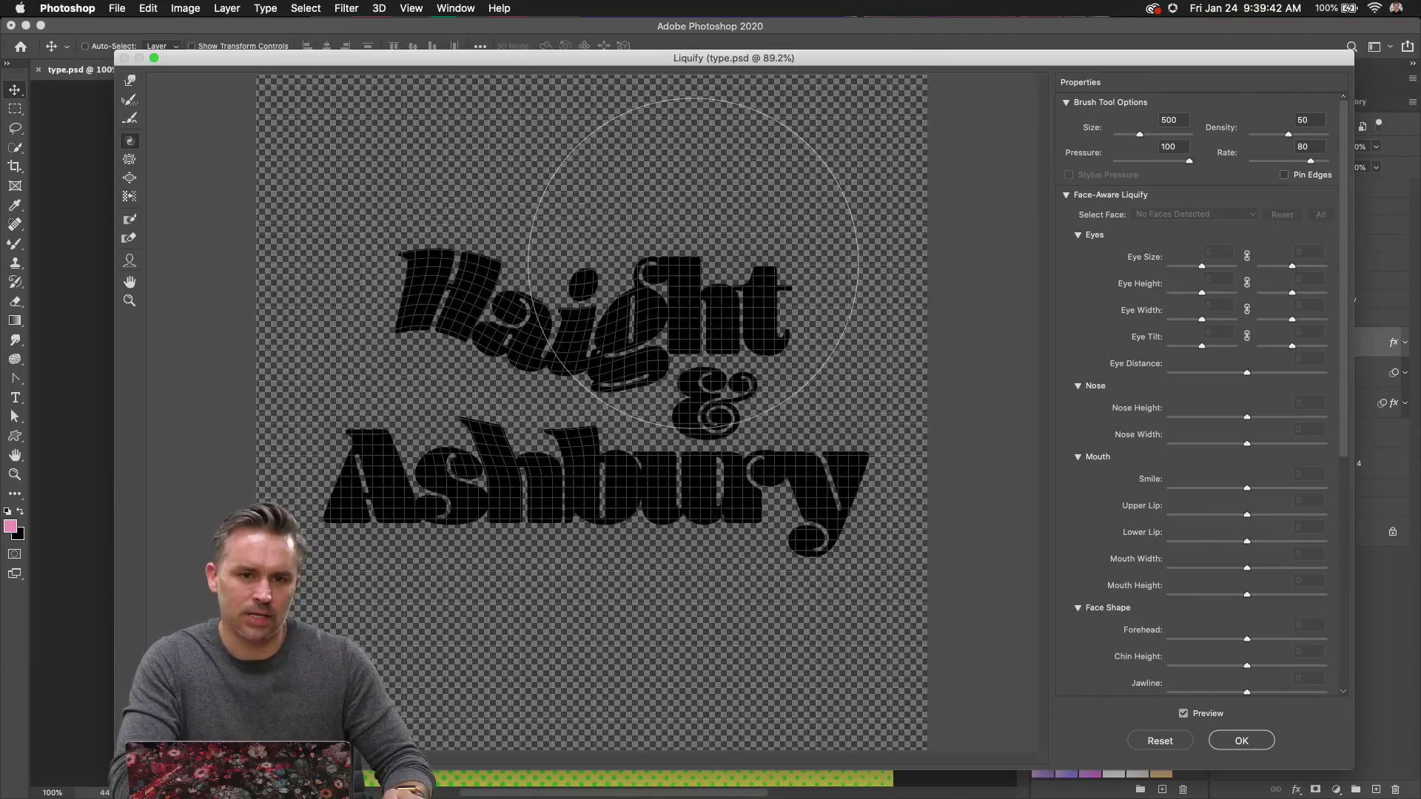
{"action": "key", "text": "super+equal"}
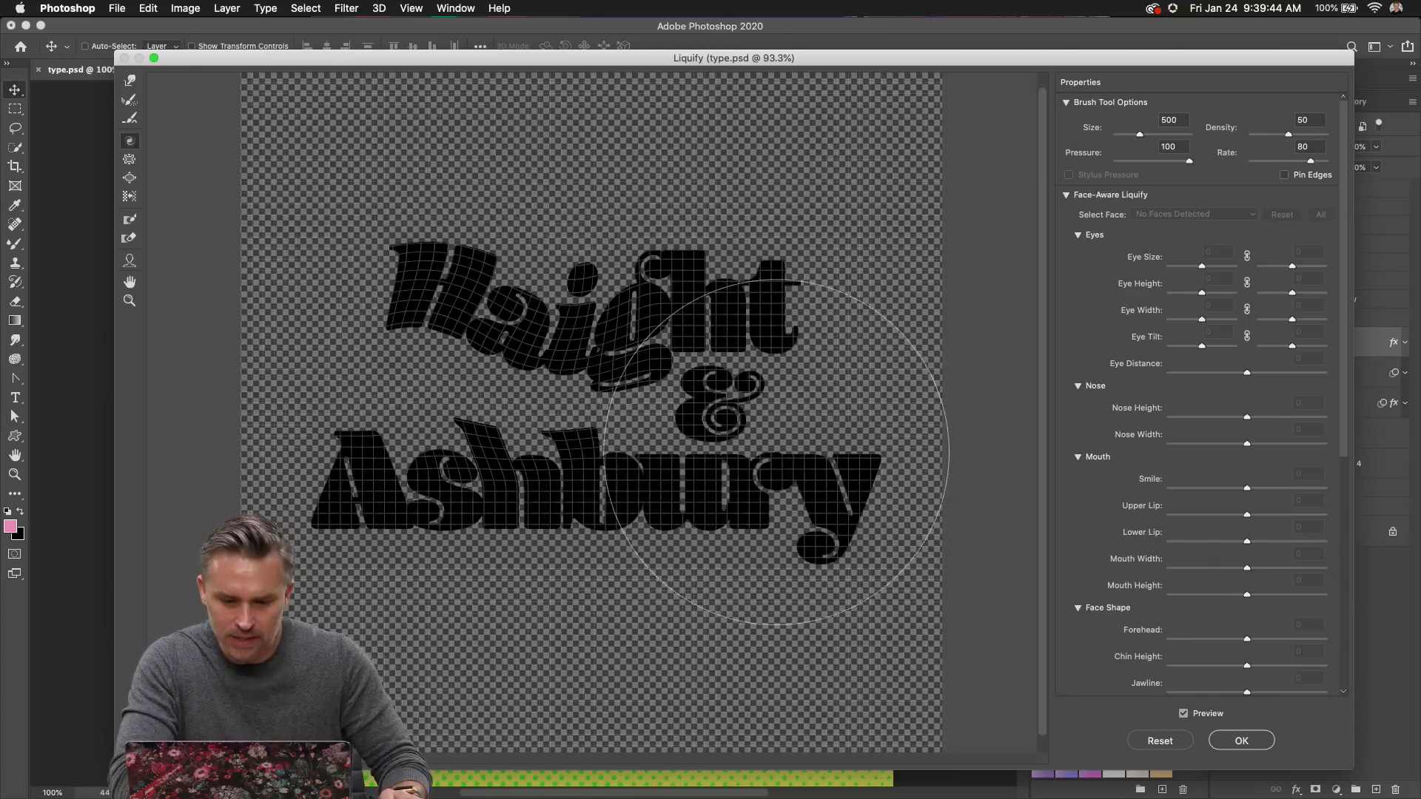
{"action": "left_click_drag", "start_coordinate": [747, 481], "coordinate": [729, 495]}
{"action": "key", "text": "super+equal"}
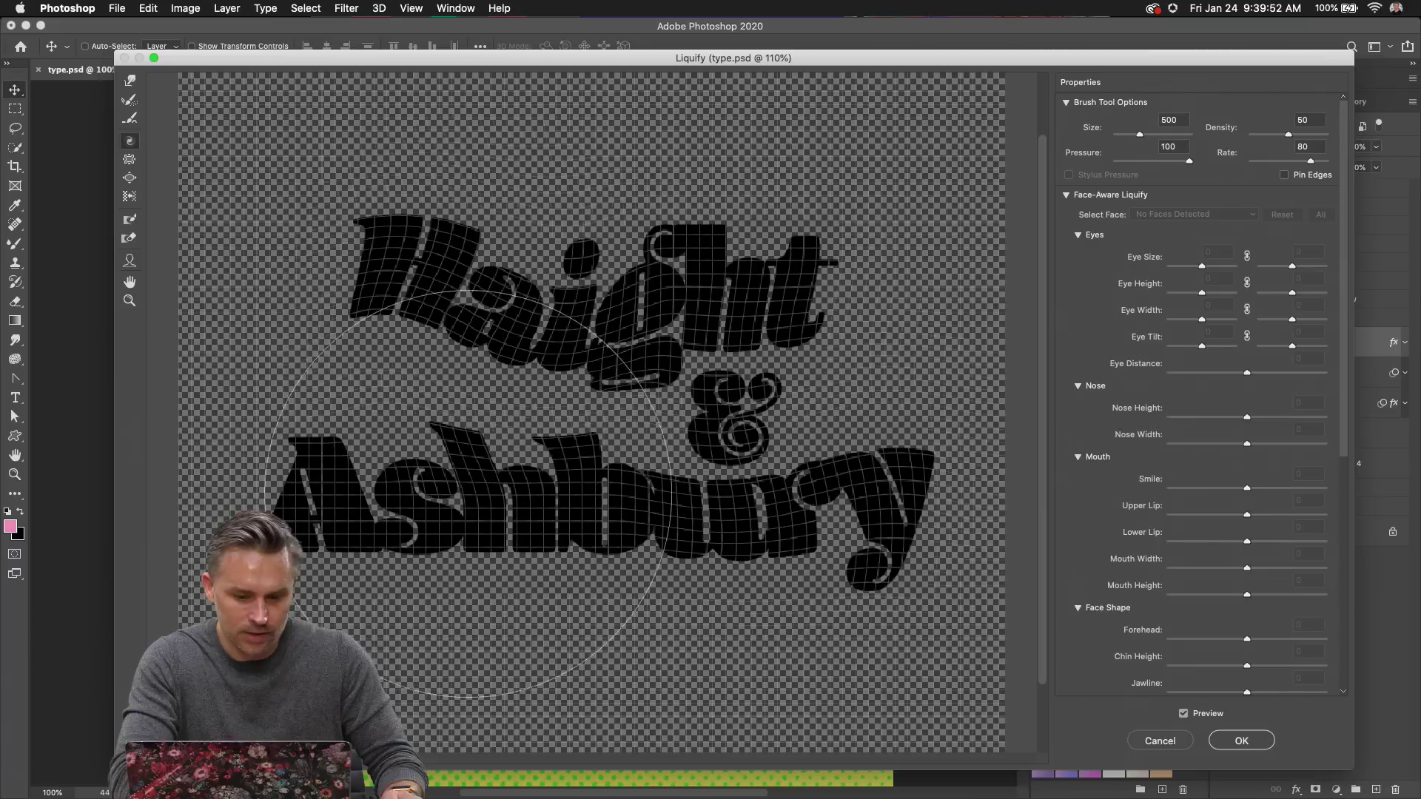
Distort the "sh" area of "Ashbury" with the Forward Warp tool at brush size 500.
{"action": "left_click", "coordinate": [129, 82]}
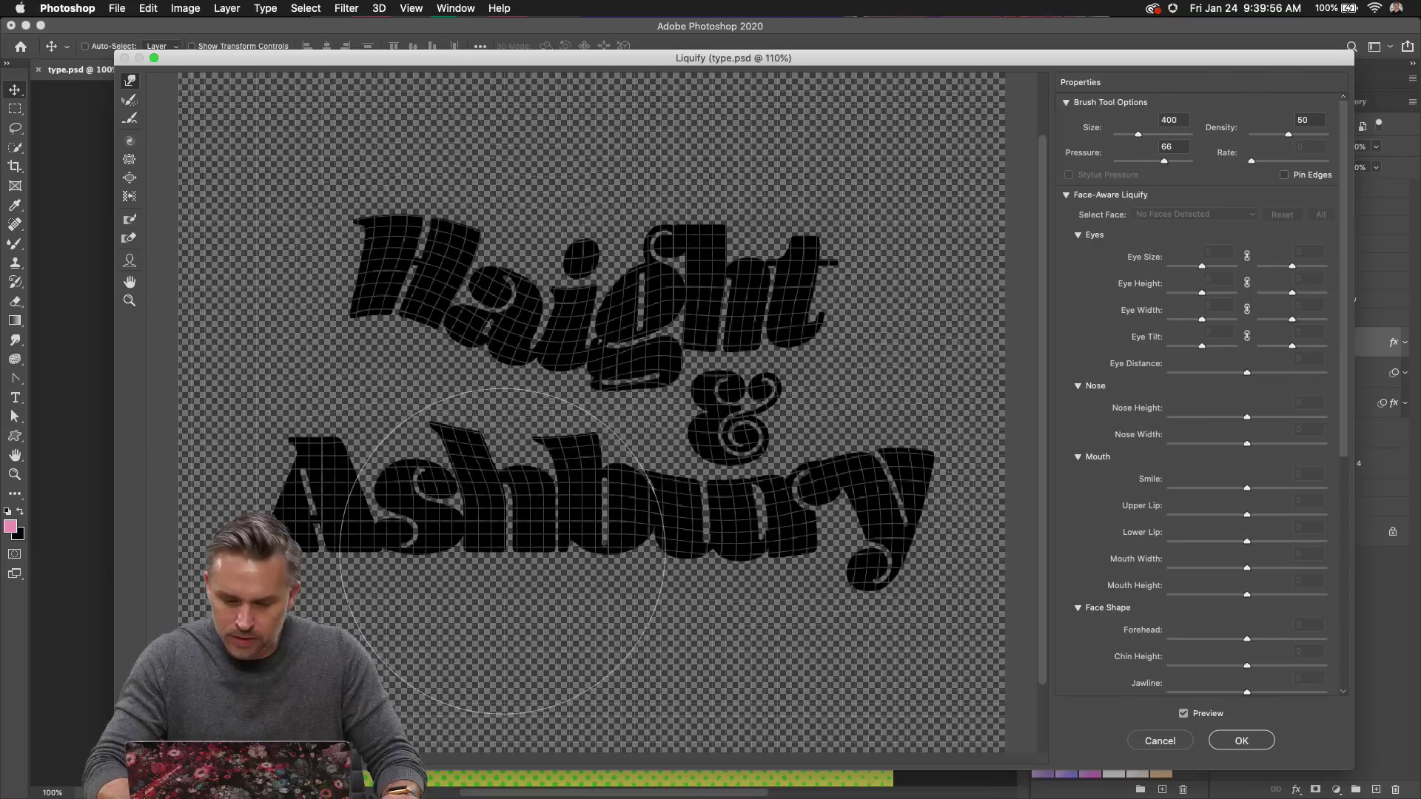
{"action": "key", "text": "bracketright"}
{"action": "left_click_drag", "start_coordinate": [505, 555], "coordinate": [518, 577]}
{"action": "left_click_drag", "start_coordinate": [433, 518], "coordinate": [444, 510]}
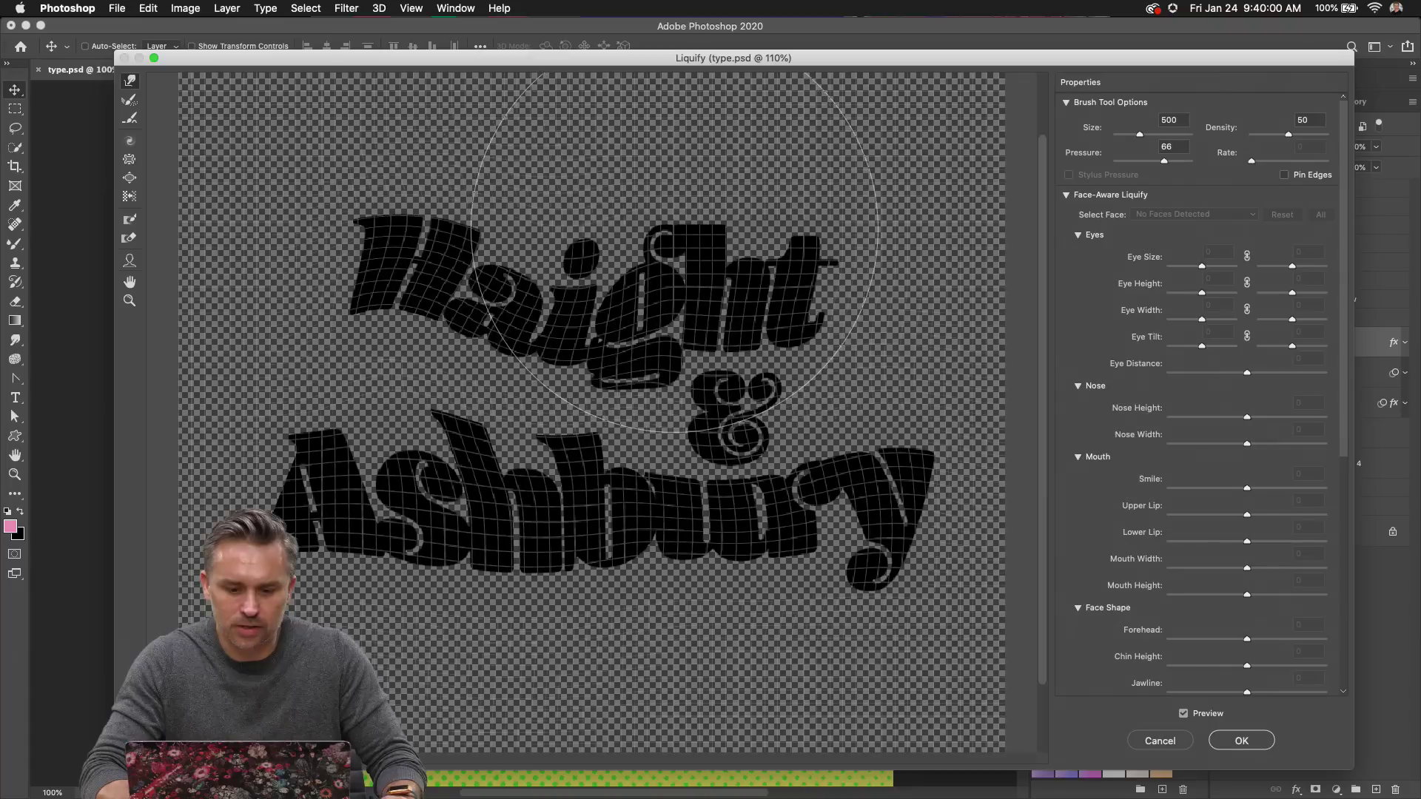
With a size 250 brush, push the "h" top up, the "H" foot outward and the "y" tail down-left, and apply Liquify.
{"action": "key", "text": "bracketleft"}
{"action": "key", "text": "bracketleft"}
{"action": "key", "text": "bracketleft"}
{"action": "left_click_drag", "start_coordinate": [669, 222], "coordinate": [651, 199]}
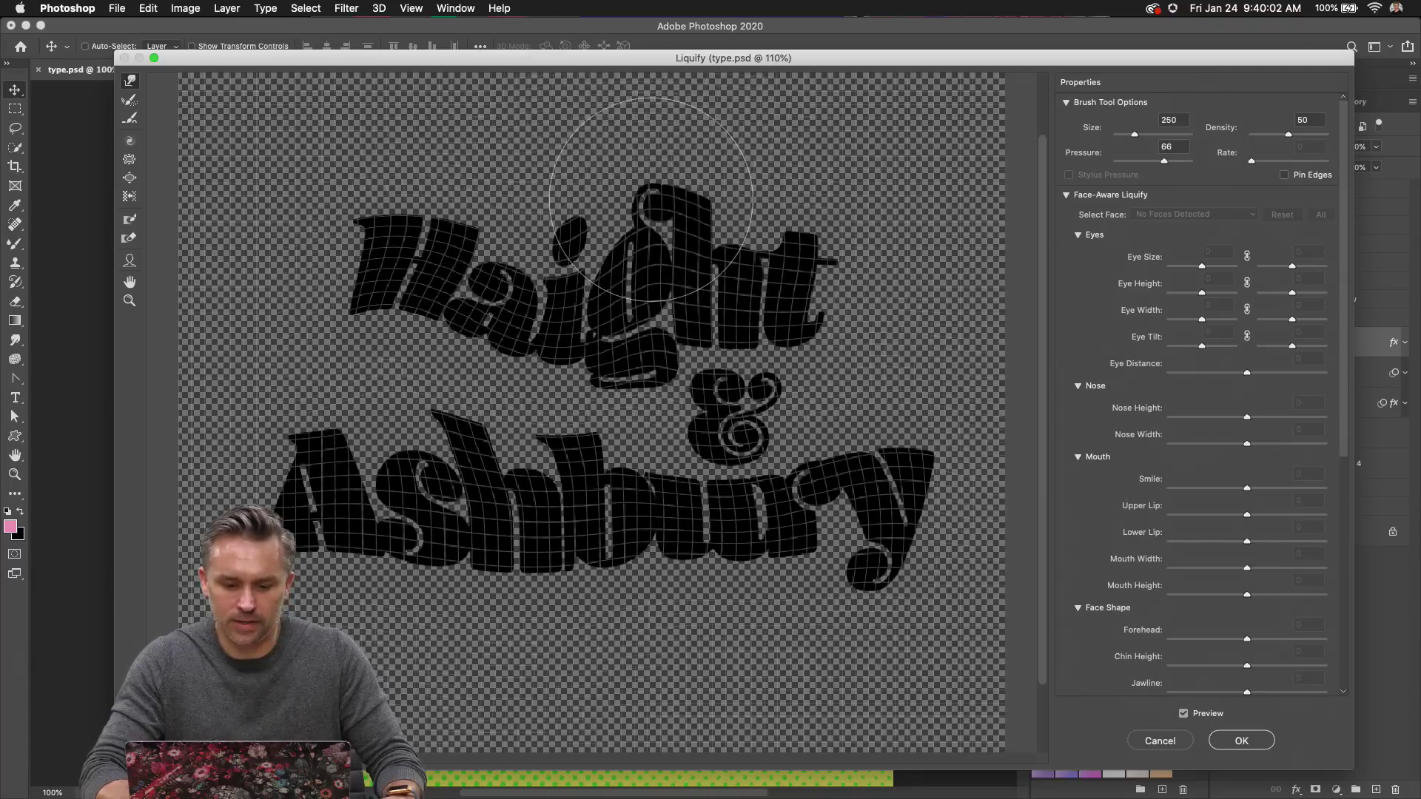
{"action": "left_click_drag", "start_coordinate": [404, 344], "coordinate": [348, 373]}
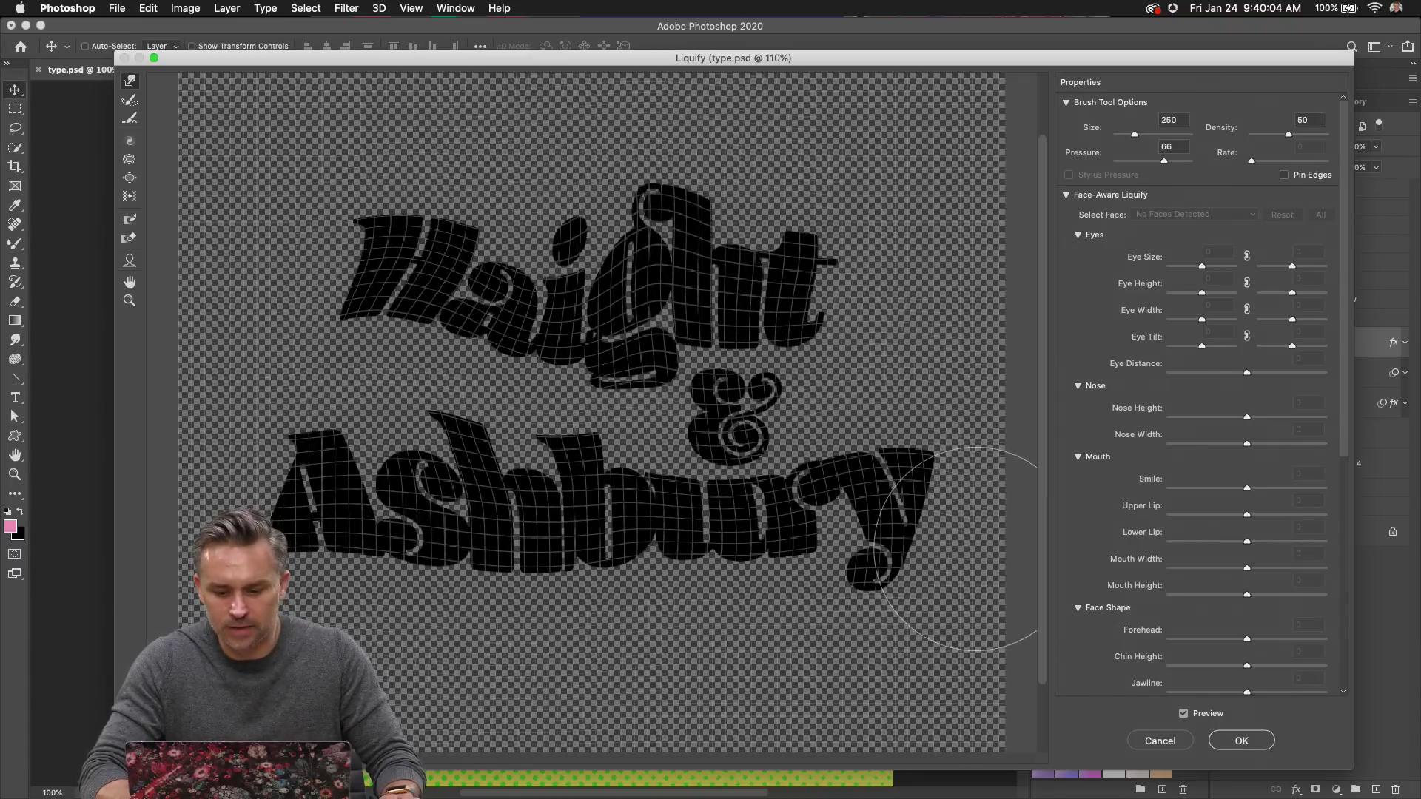
{"action": "left_click_drag", "start_coordinate": [841, 571], "coordinate": [809, 619]}
{"action": "left_click", "coordinate": [1243, 742]}
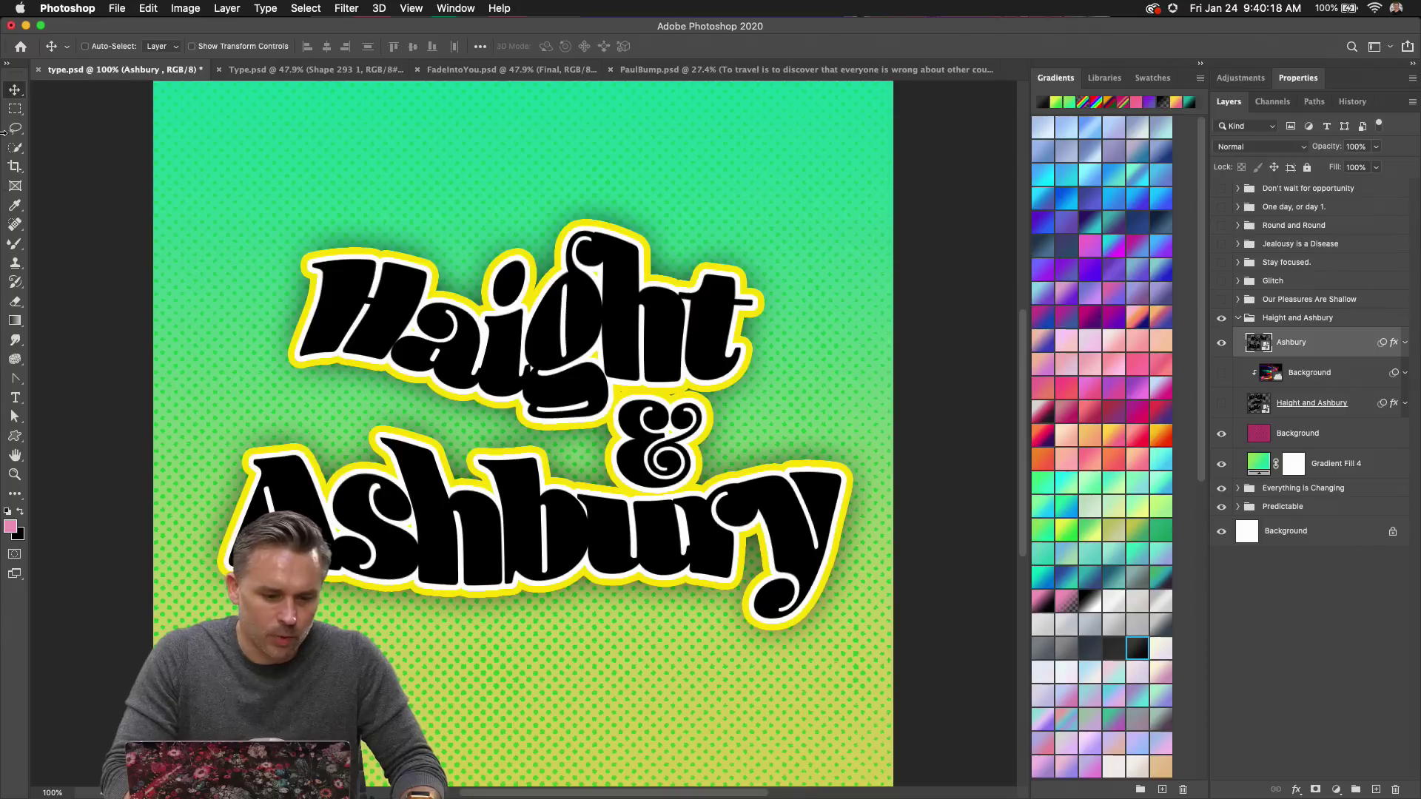
Expand the Ashbury layer's effects and smart filters, and toggle the visibility of the Haight and Ashbury layer below.
{"action": "left_click", "coordinate": [12, 111]}
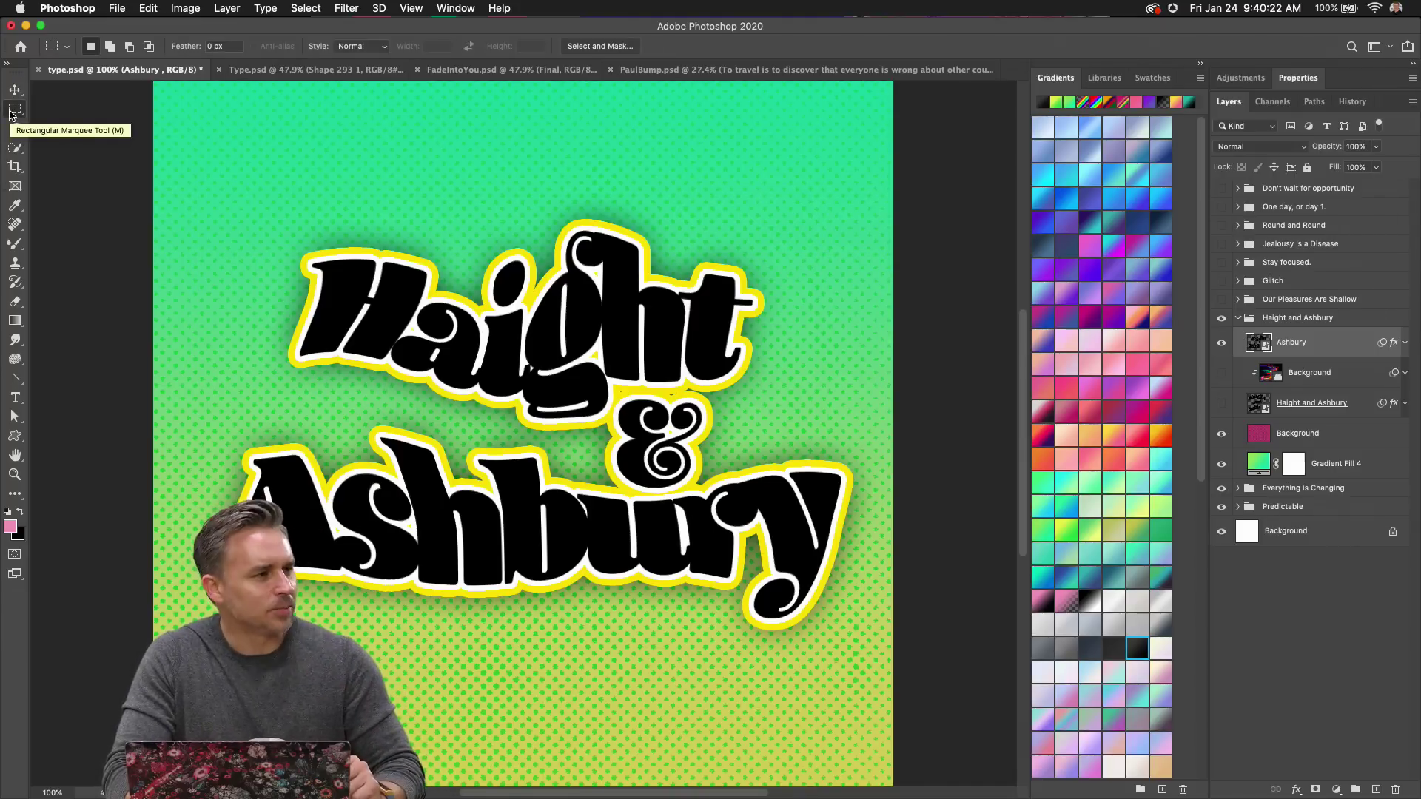
{"action": "left_click", "coordinate": [1404, 342]}
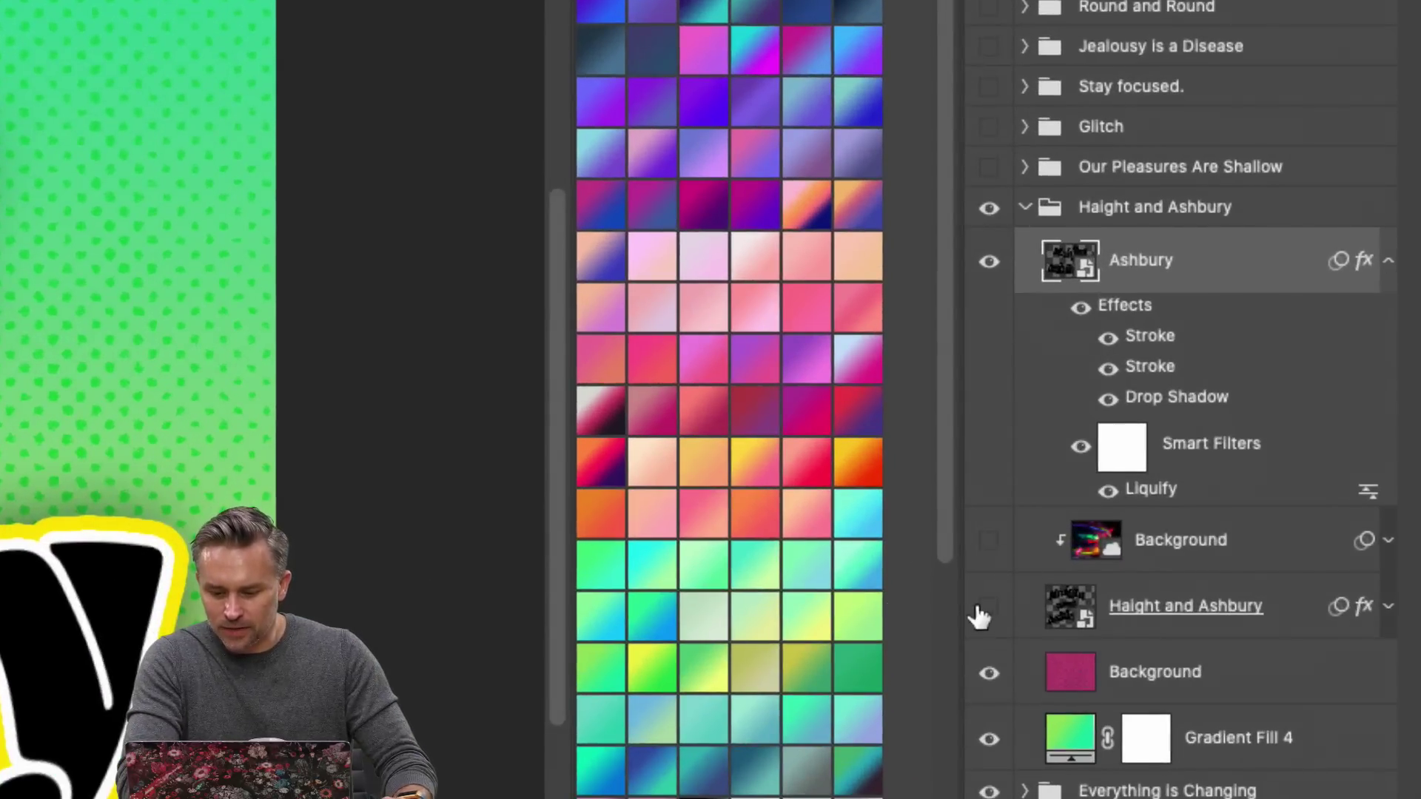
{"action": "left_click", "coordinate": [981, 608]}
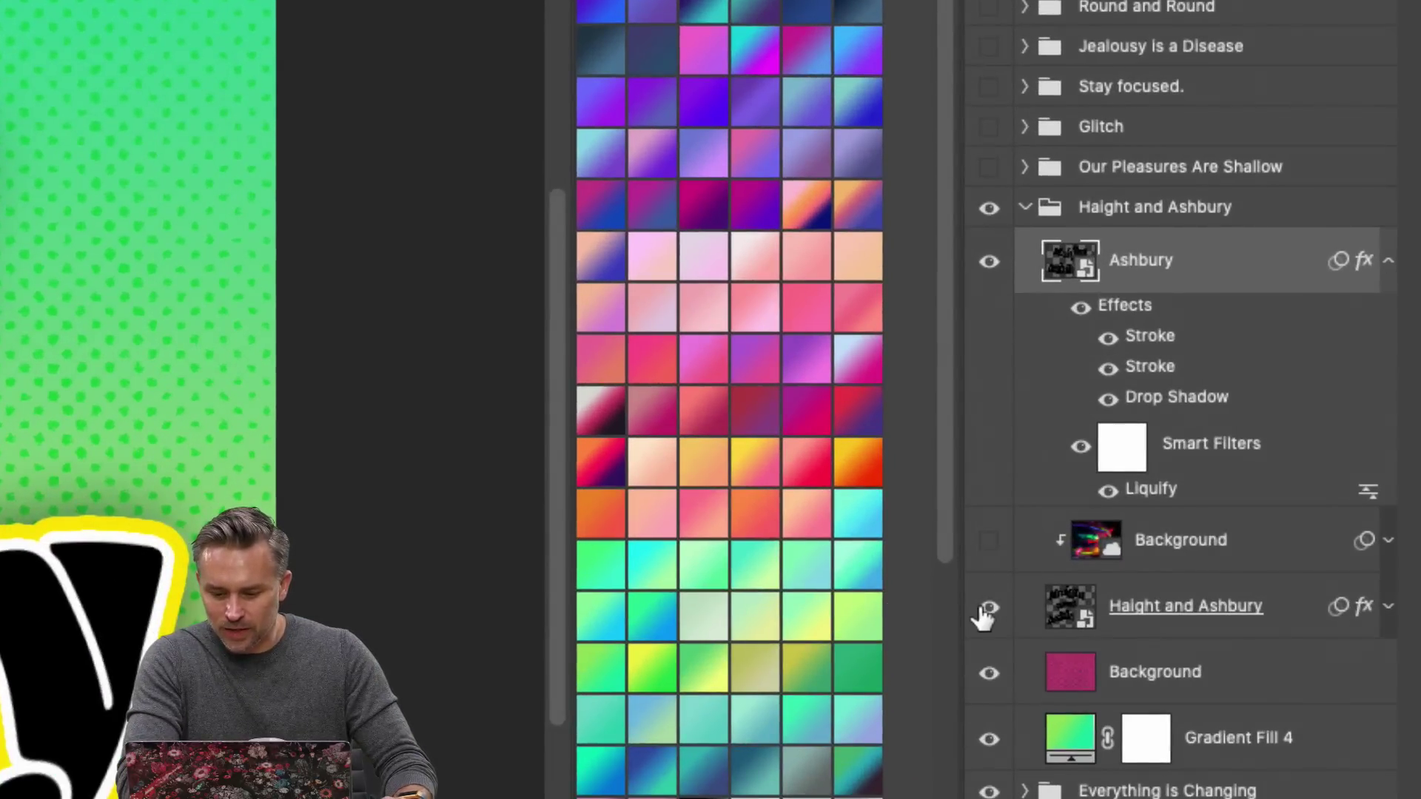
{"action": "left_click", "coordinate": [982, 608]}
Move the colorful abstract Background layer above the Ashbury layer, preview it, and hide it again.
{"action": "left_click", "coordinate": [1132, 541]}
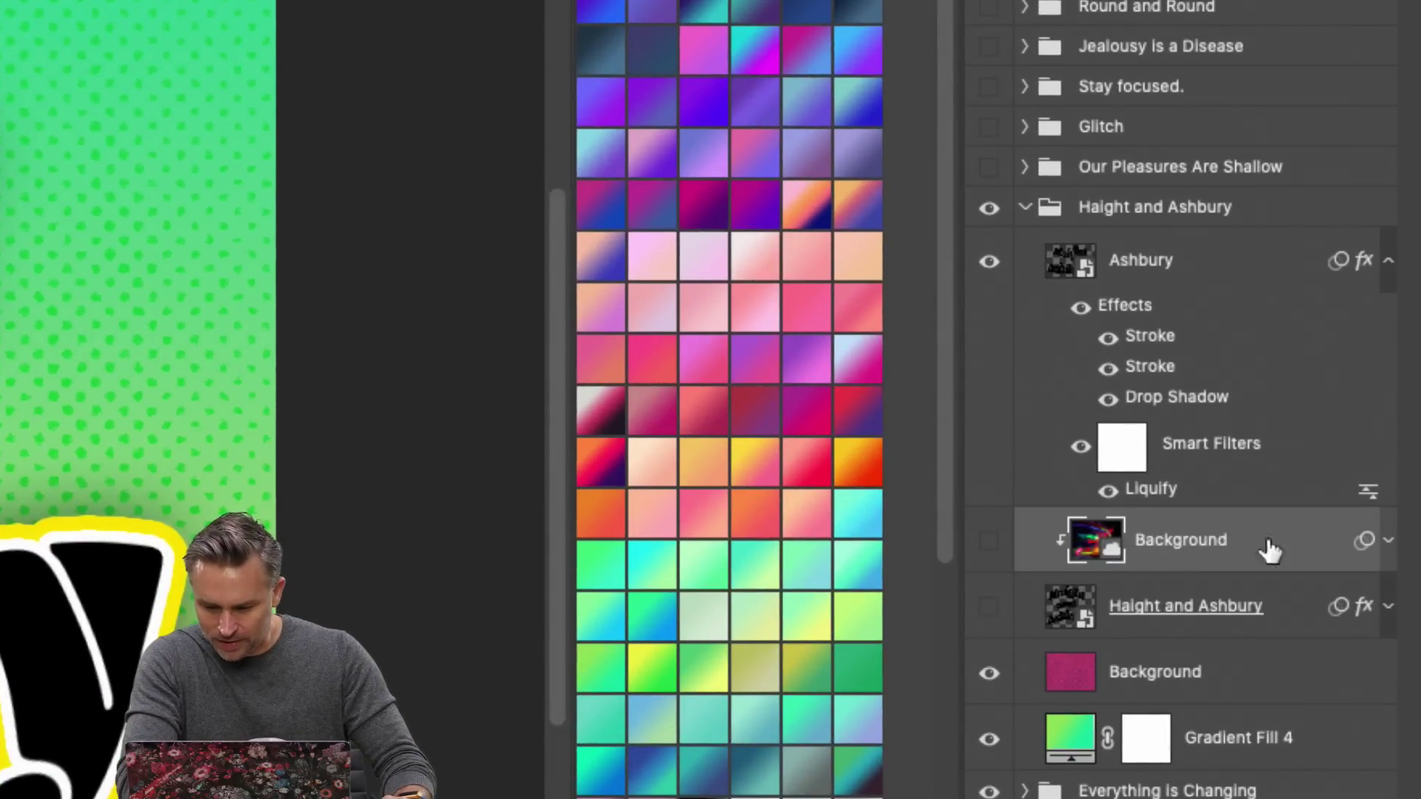
{"action": "left_click_drag", "start_coordinate": [1117, 548], "coordinate": [1158, 233]}
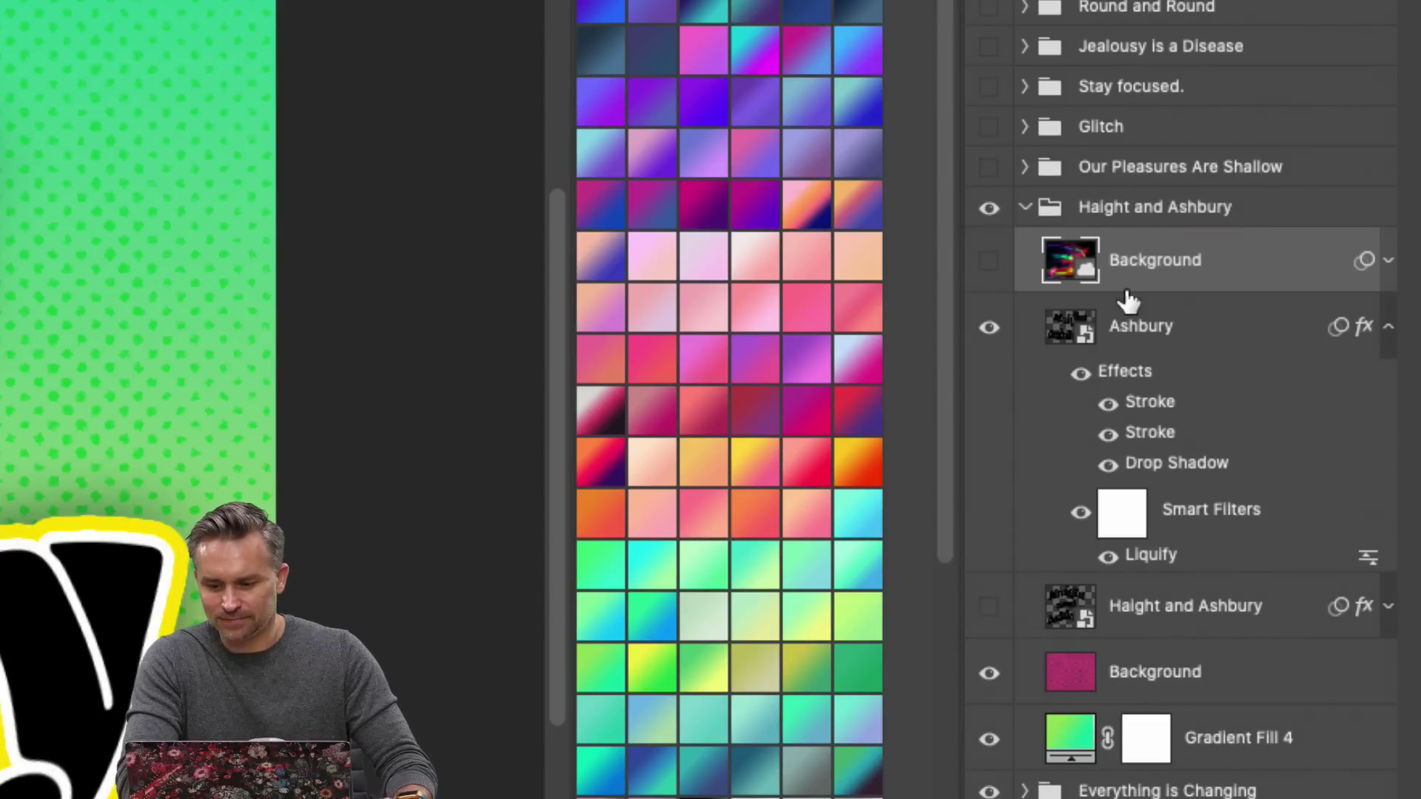
{"action": "left_click", "coordinate": [989, 261]}
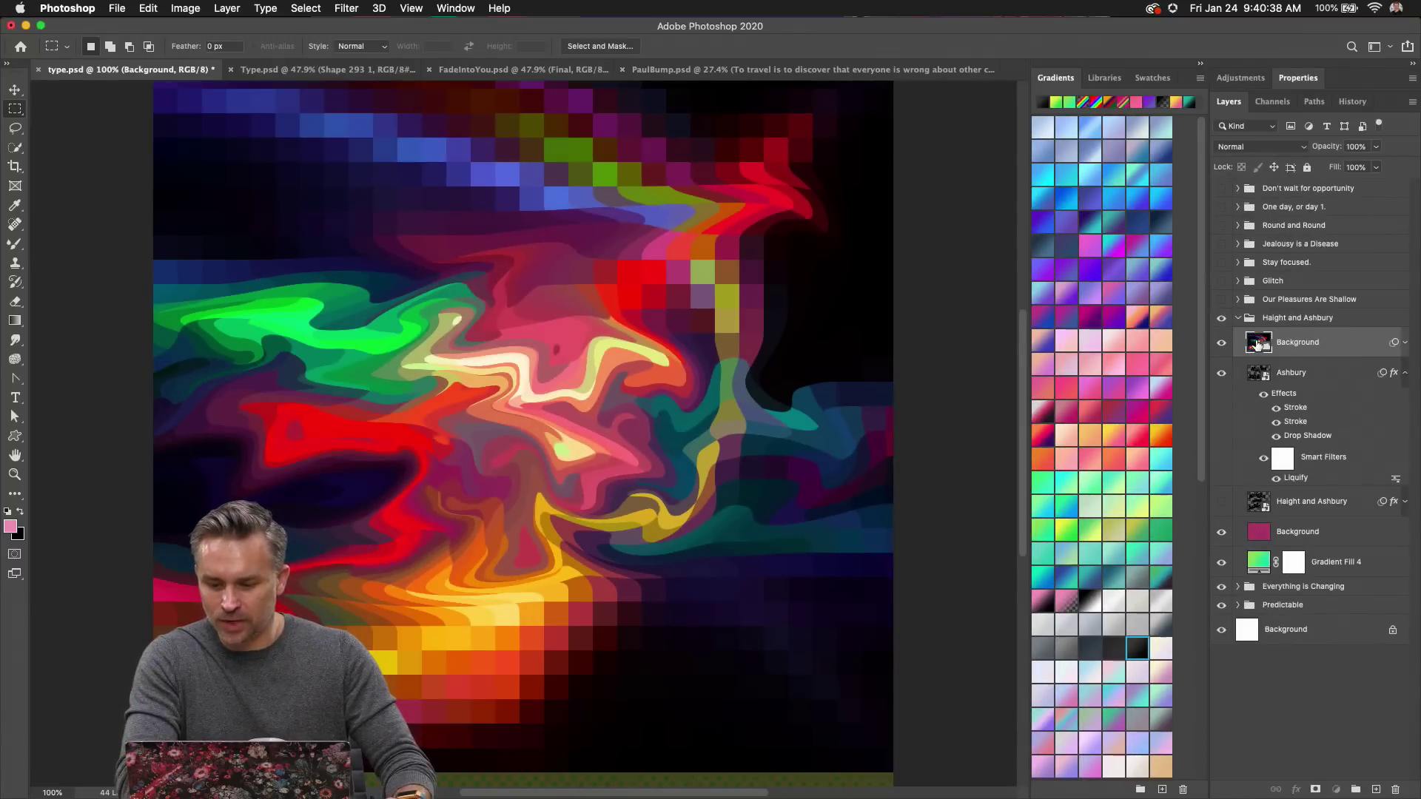
{"action": "key", "text": "super+s"}
{"action": "key", "text": "super+w"}
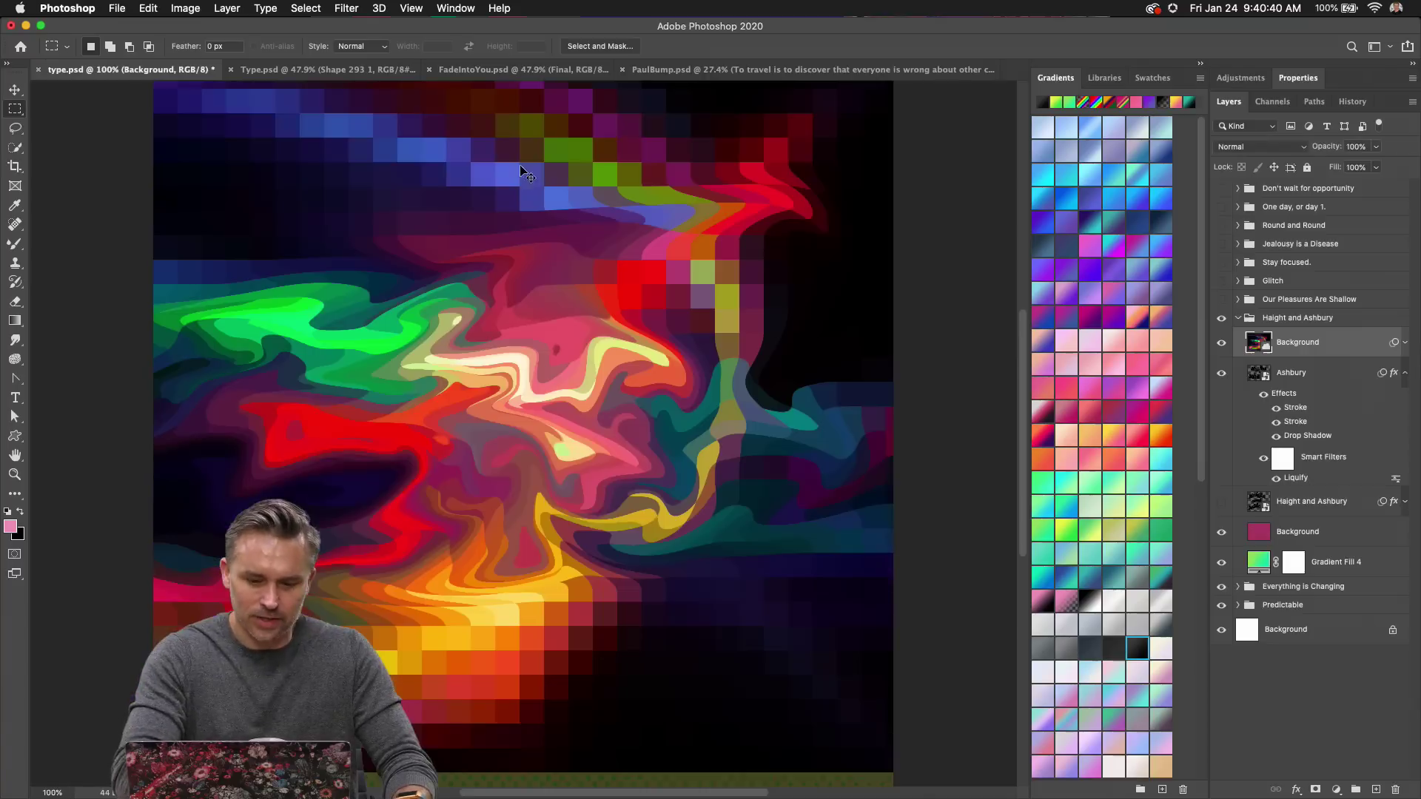
Place the colorful light-streak Background image from the Misc library above the Ashbury layer, scaled to about 124% over the lettering.
{"action": "left_click", "coordinate": [1294, 375]}
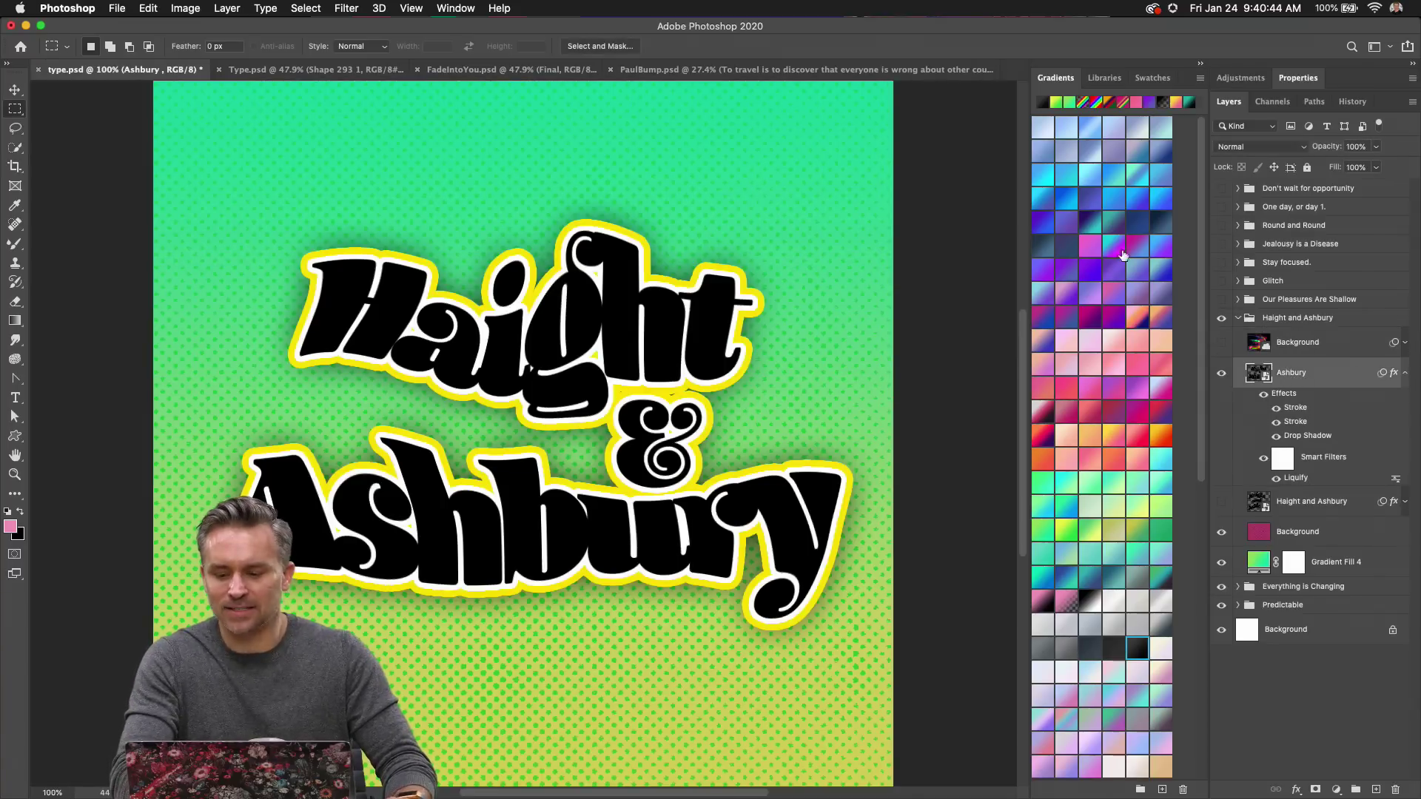
{"action": "left_click", "coordinate": [1104, 78]}
{"action": "scroll", "coordinate": [1120, 288], "scroll_direction": "down", "scroll_amount": 15}
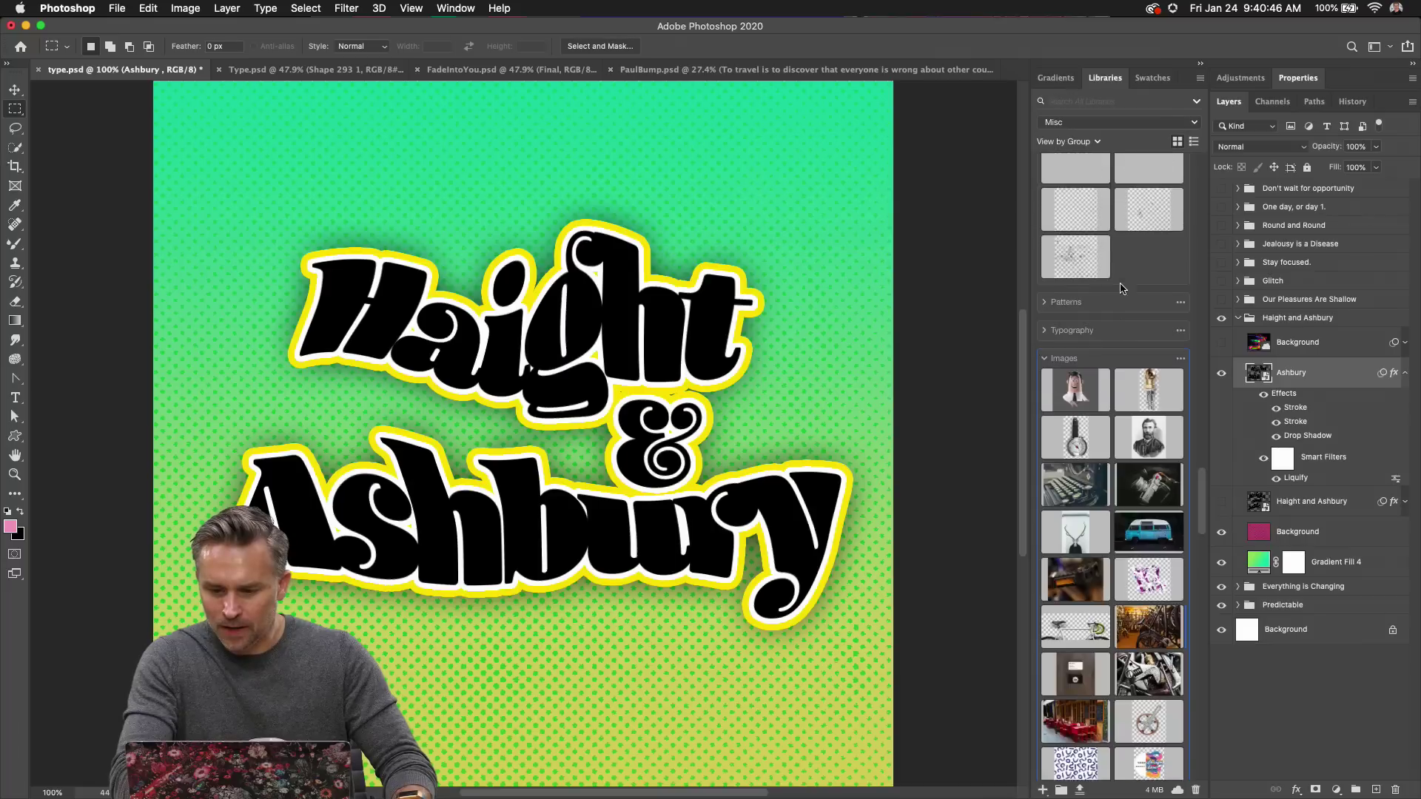
{"action": "scroll", "coordinate": [1120, 287], "scroll_direction": "up", "scroll_amount": 10}
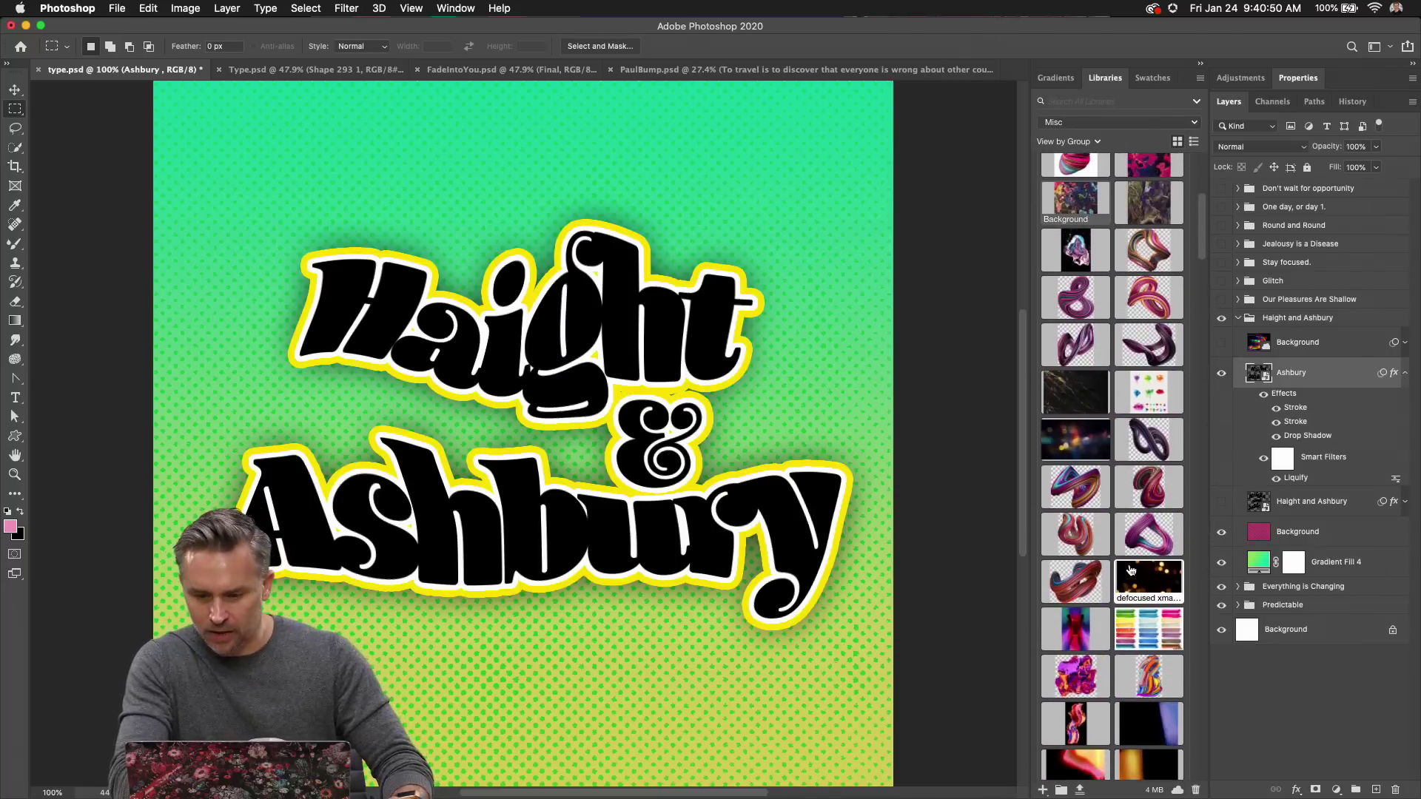
{"action": "scroll", "coordinate": [1117, 296], "scroll_direction": "up", "scroll_amount": 10}
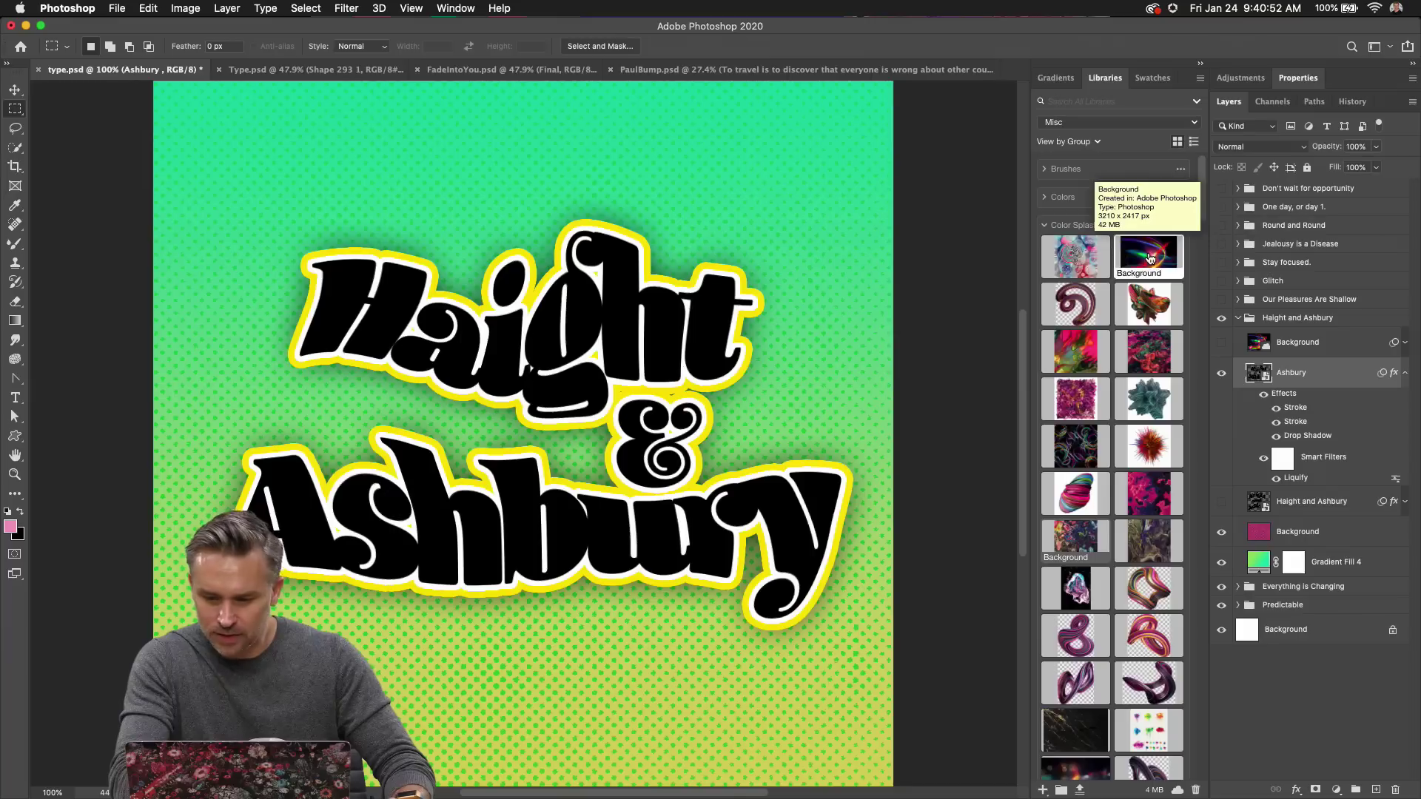
{"action": "left_click_drag", "start_coordinate": [1148, 256], "coordinate": [453, 415]}
{"action": "left_click_drag", "start_coordinate": [359, 392], "coordinate": [505, 443]}
{"action": "left_click_drag", "start_coordinate": [309, 245], "coordinate": [172, 141]}
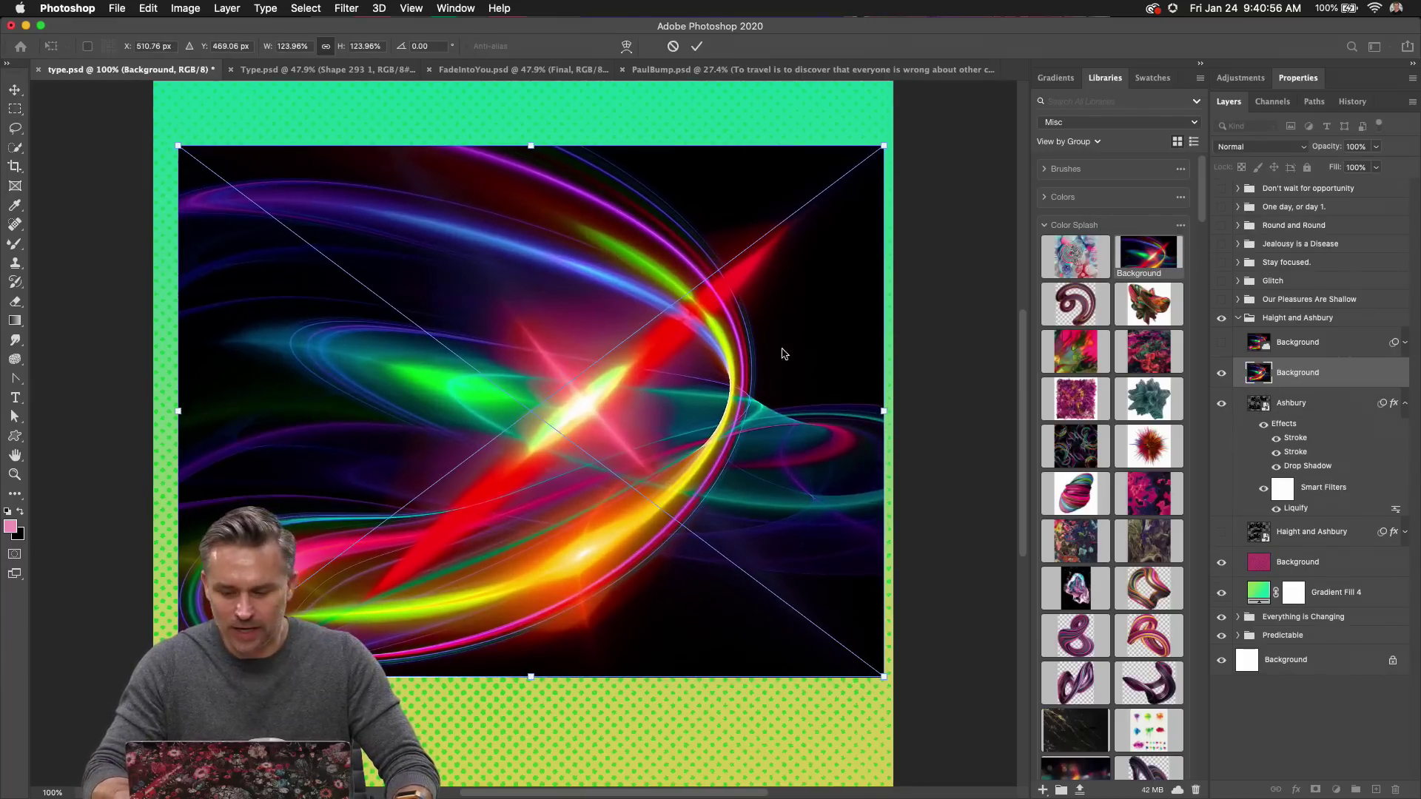
{"action": "key", "text": "Return"}
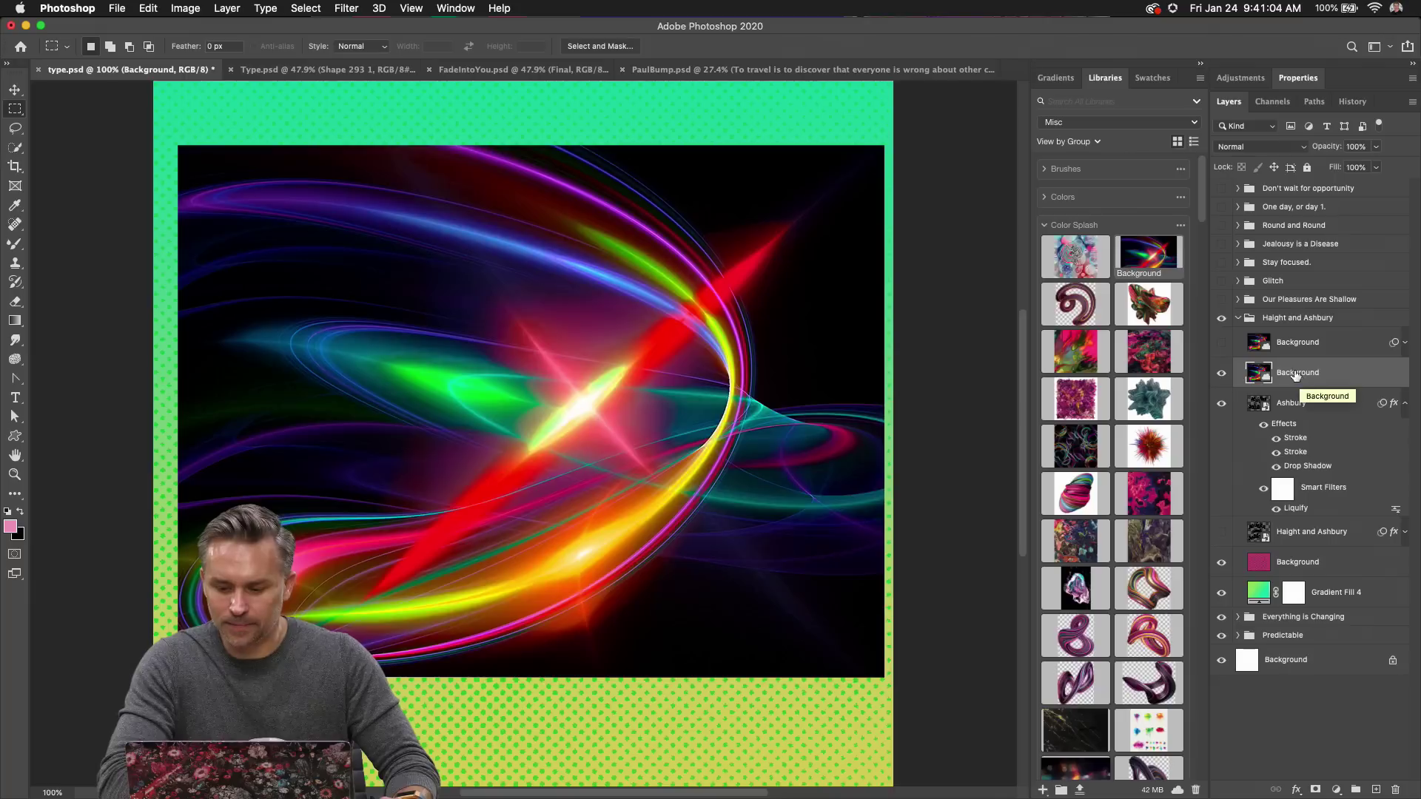
Apply a Mosaic filter with cell size 63 to the placed Background layer and expand its smart filters.
{"action": "left_click", "coordinate": [339, 8]}
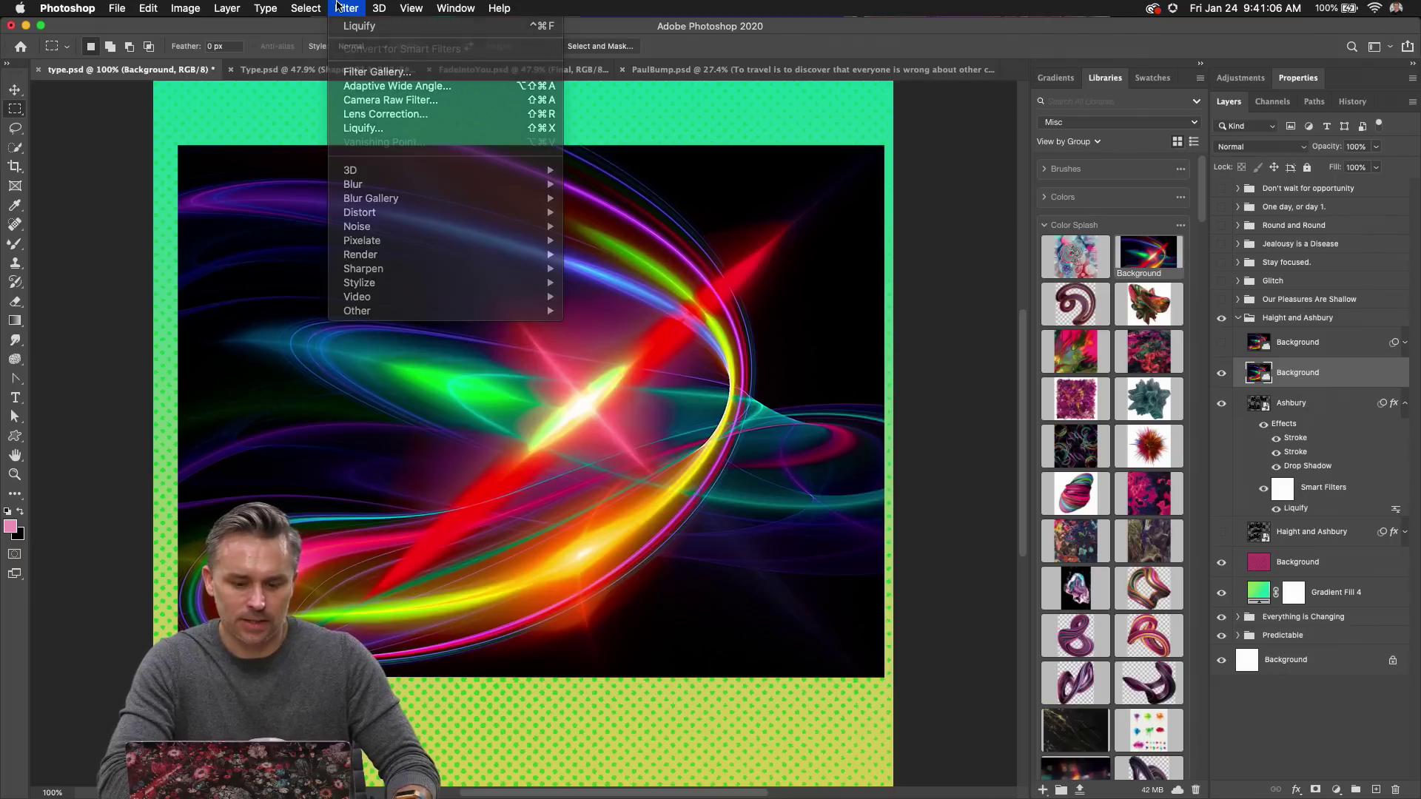
{"action": "left_click", "coordinate": [338, 6]}
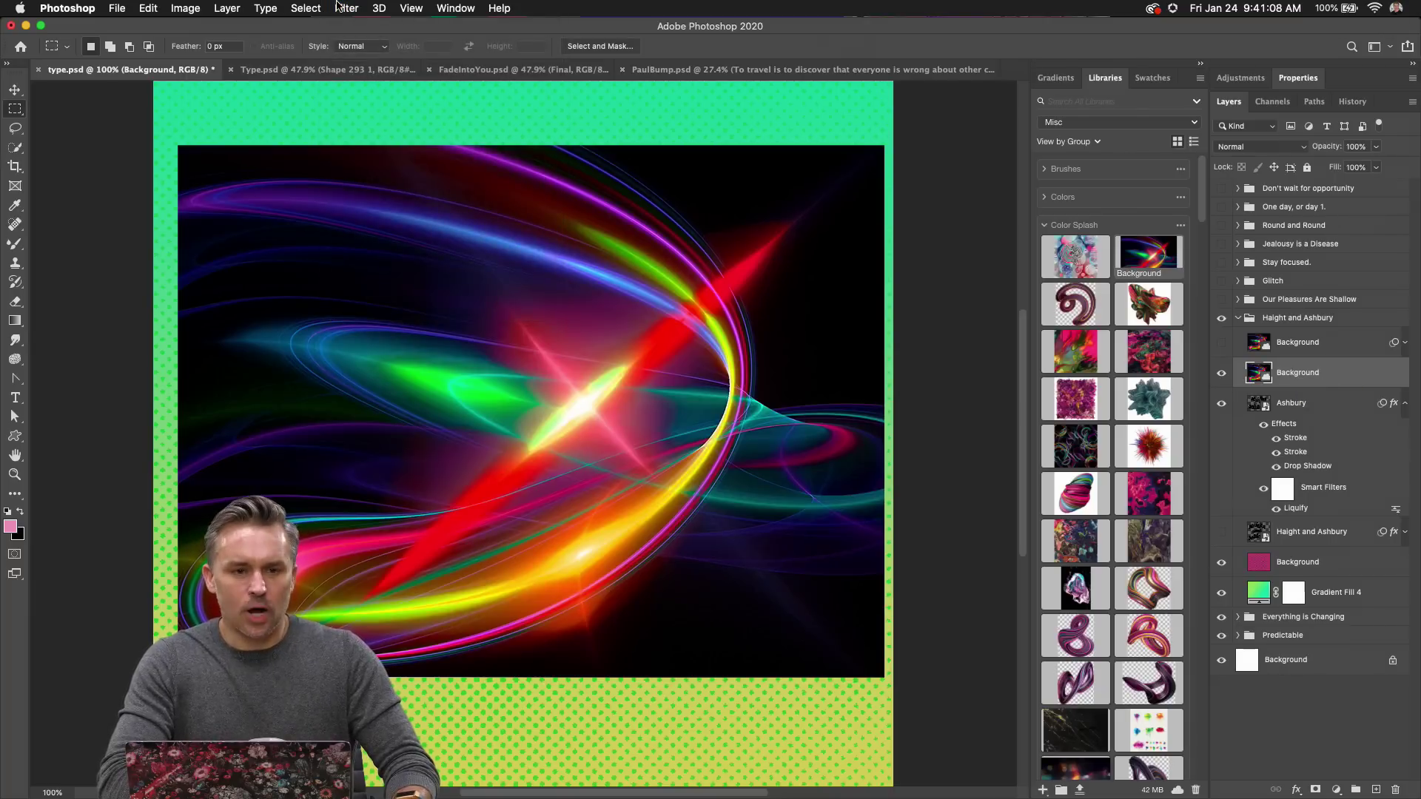
{"action": "left_click", "coordinate": [339, 7]}
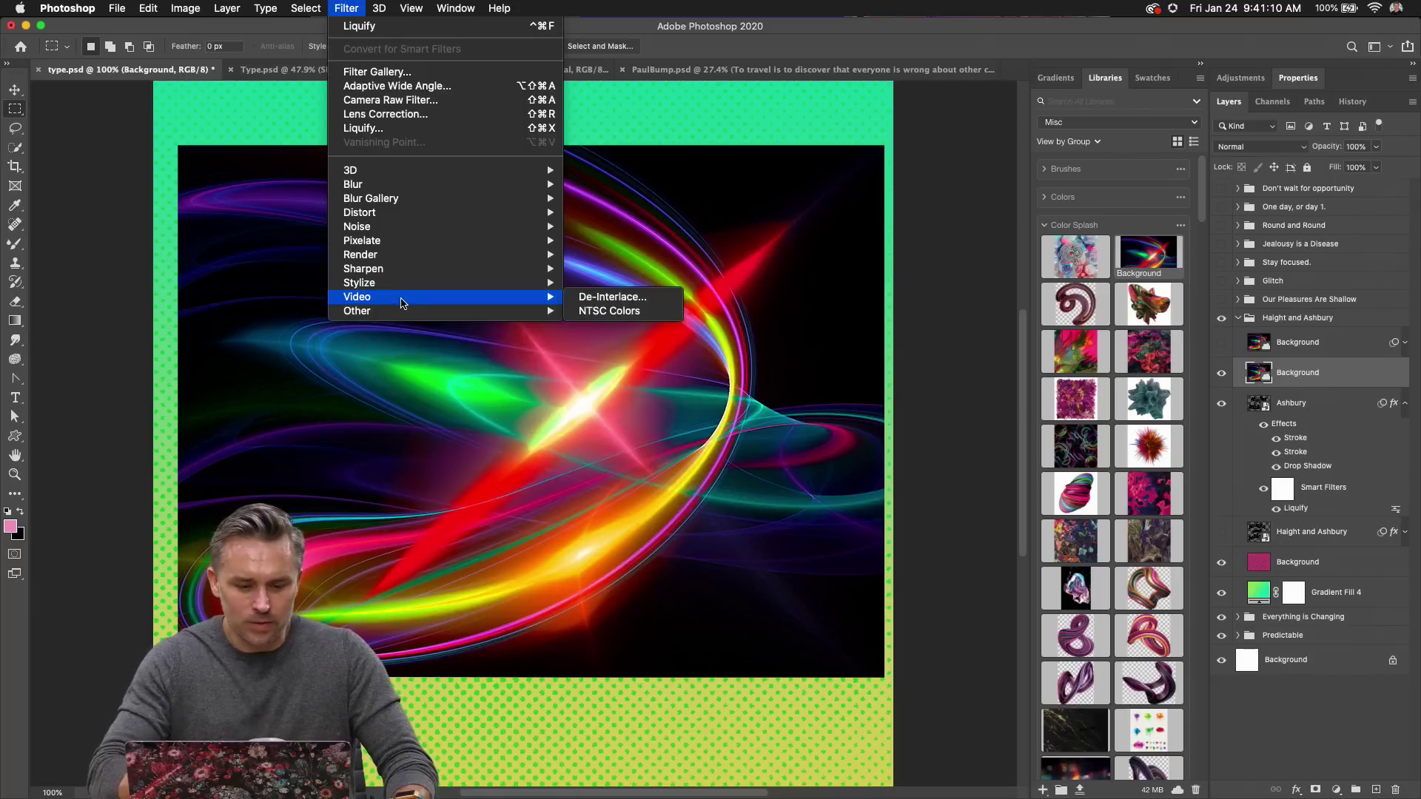
{"action": "mouse_move", "coordinate": [395, 257]}
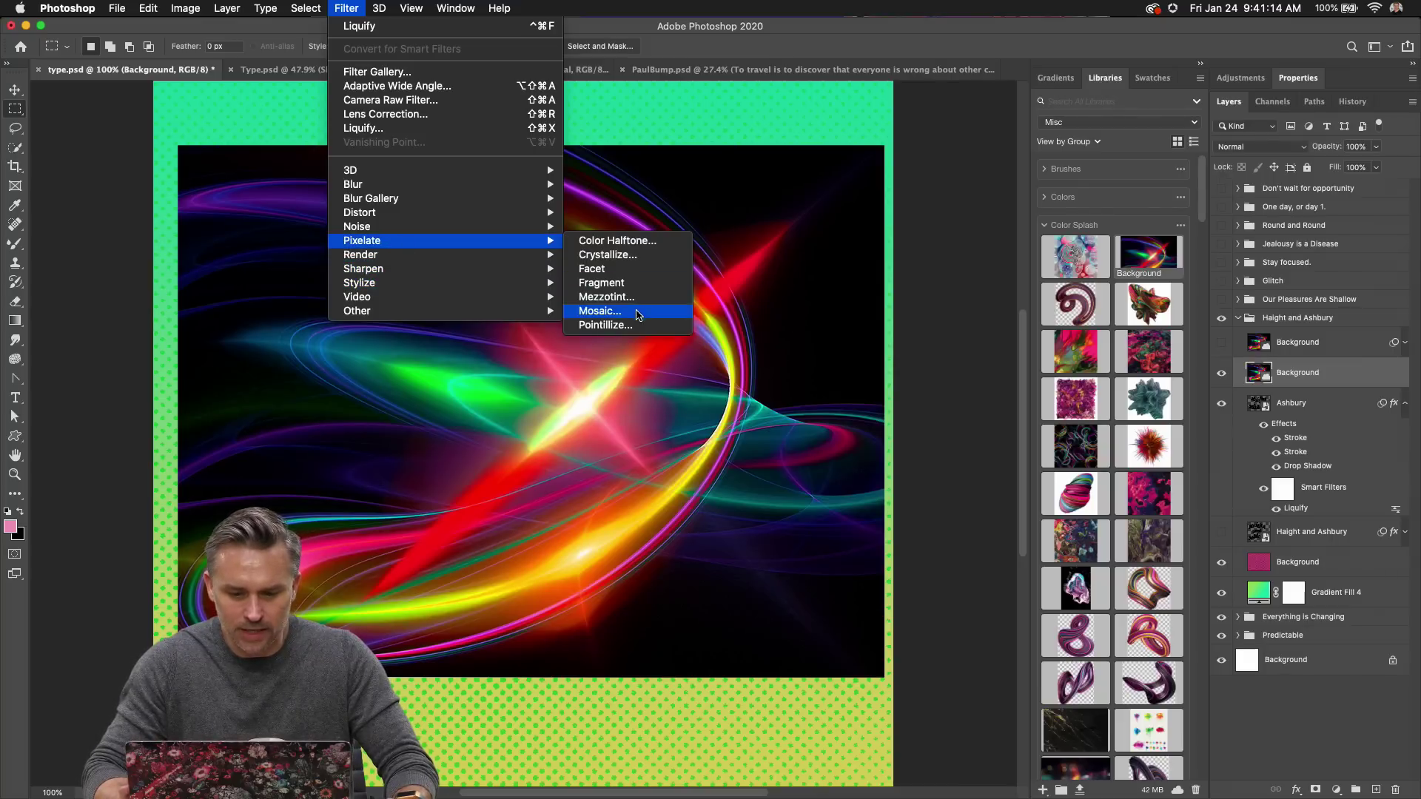
{"action": "left_click", "coordinate": [599, 311]}
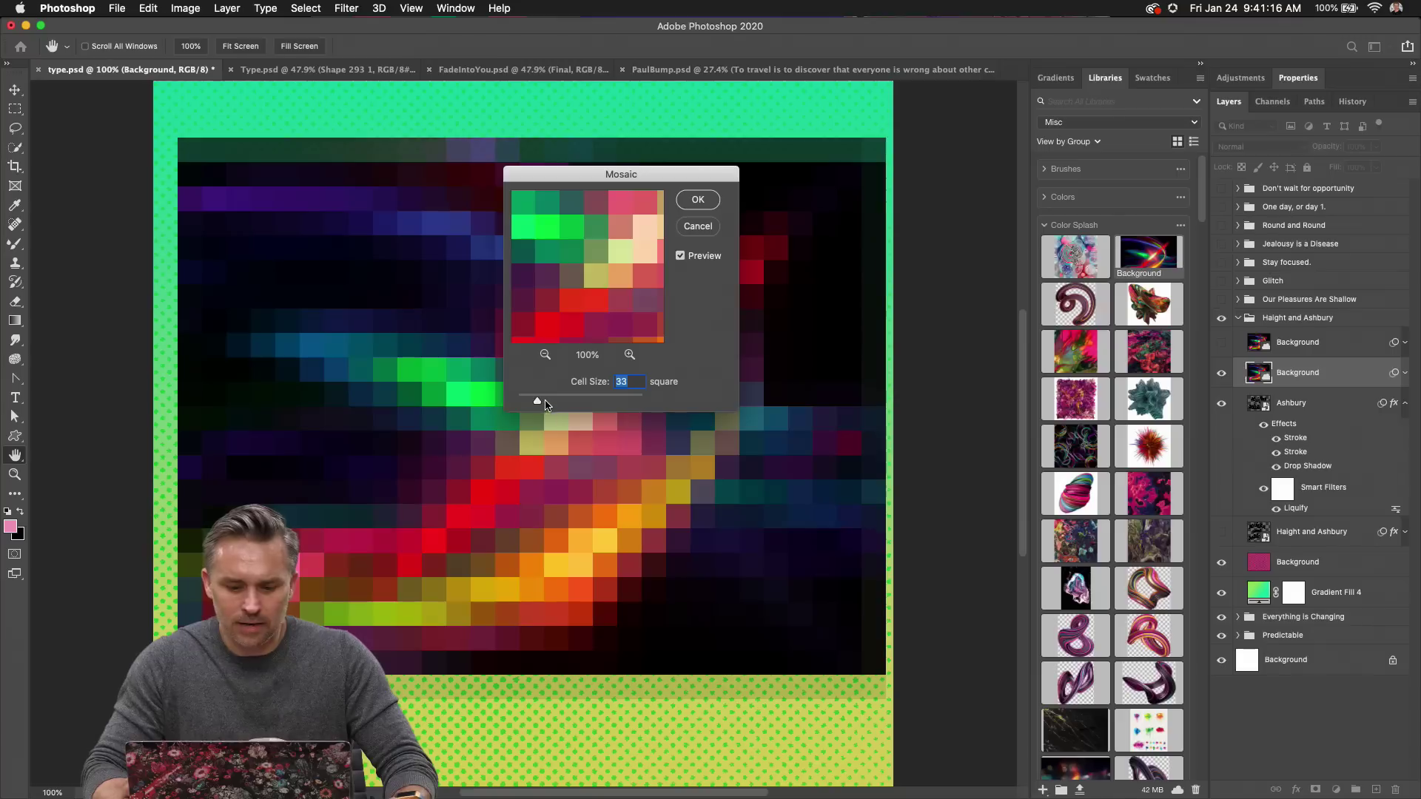
{"action": "left_click_drag", "start_coordinate": [552, 403], "coordinate": [556, 402]}
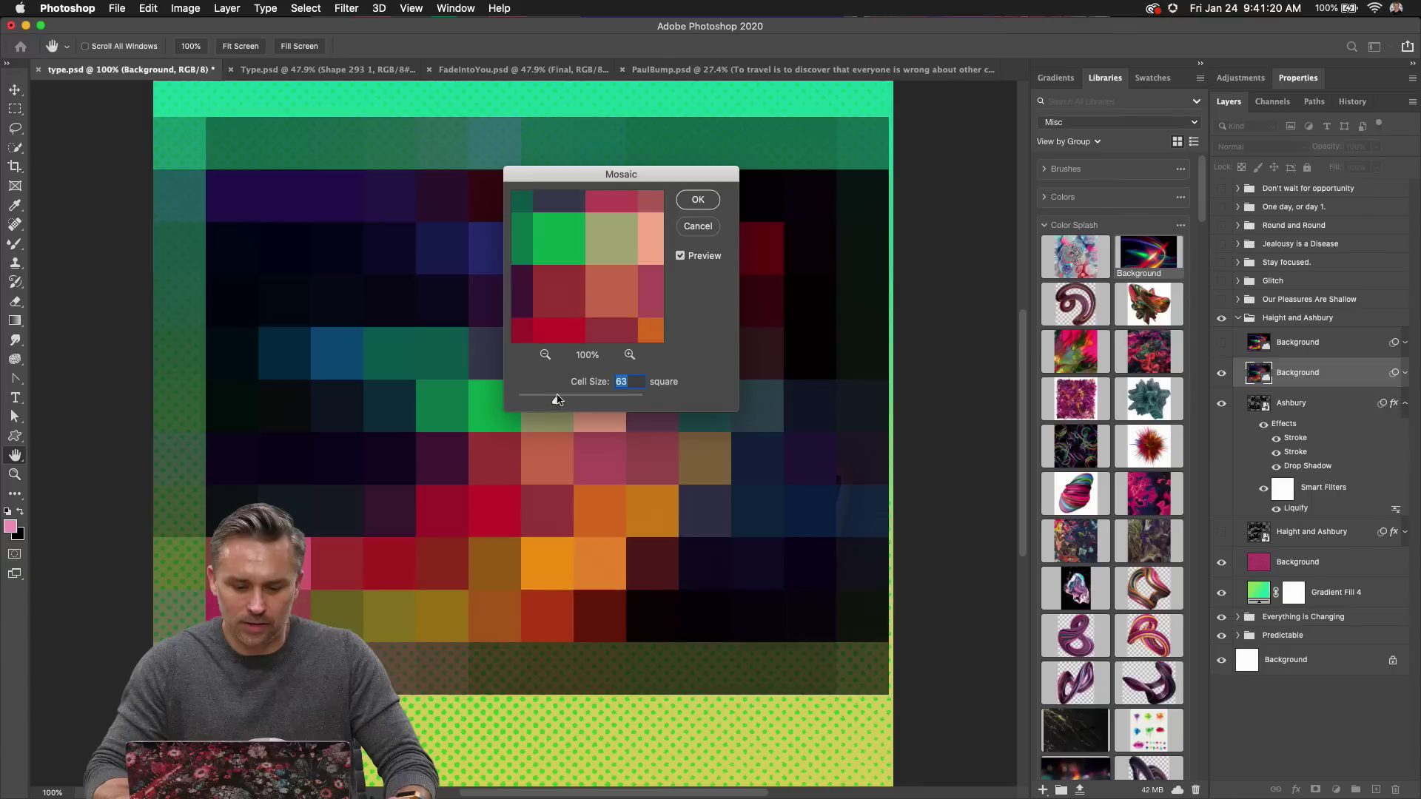
{"action": "left_click", "coordinate": [697, 201]}
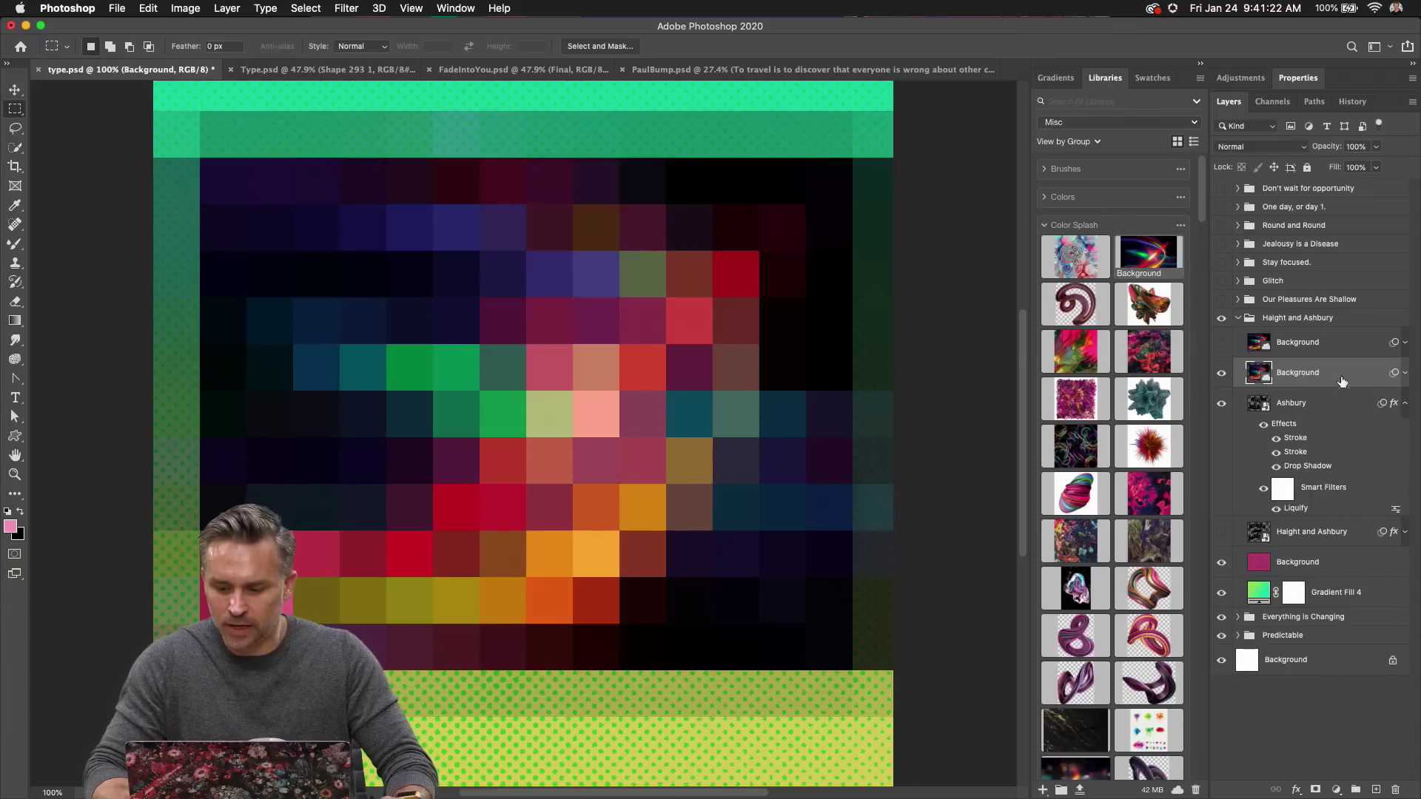
{"action": "left_click", "coordinate": [1404, 374]}
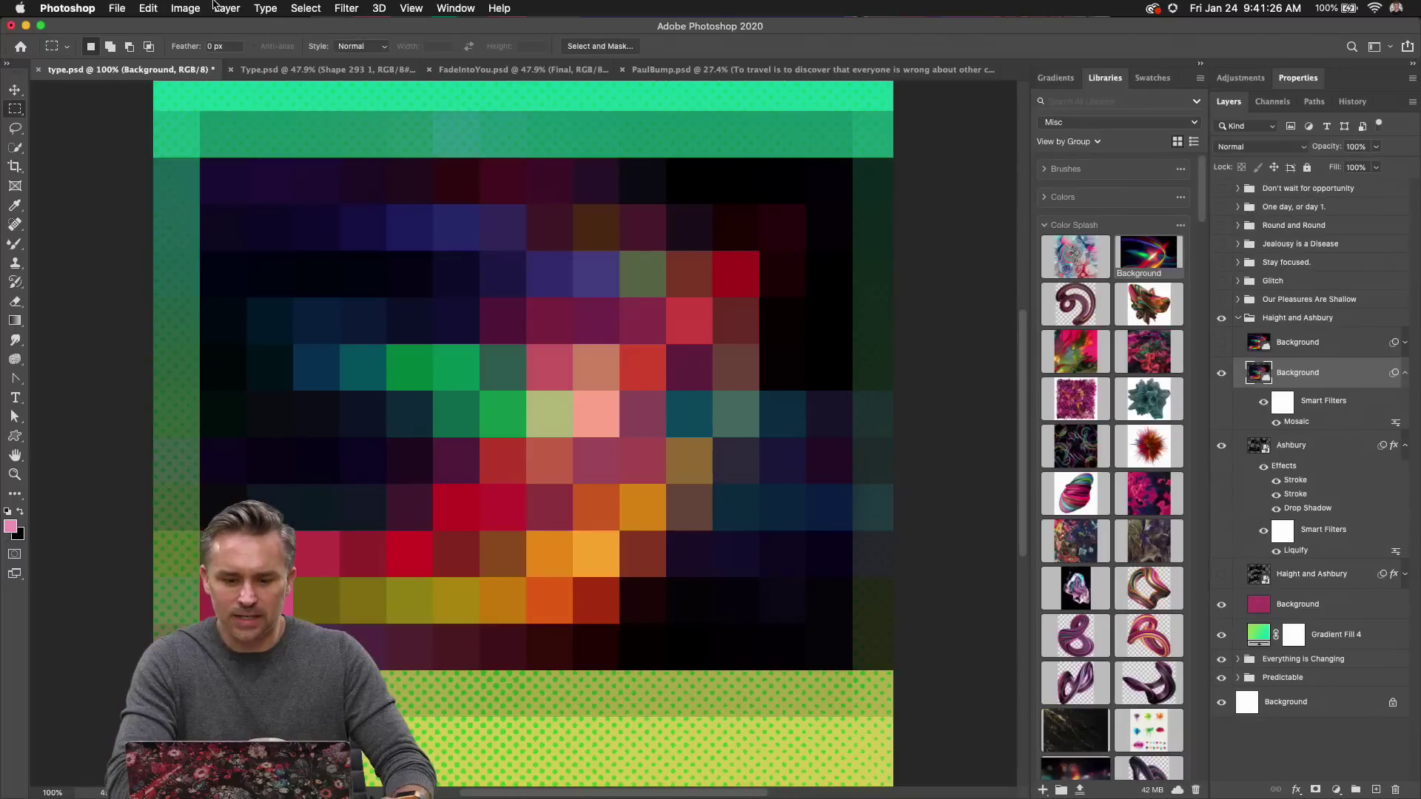
Liquify the pixelated Background layer, swirling the color blocks into flowing curves with a size 250 Forward Warp brush.
{"action": "left_click", "coordinate": [348, 8]}
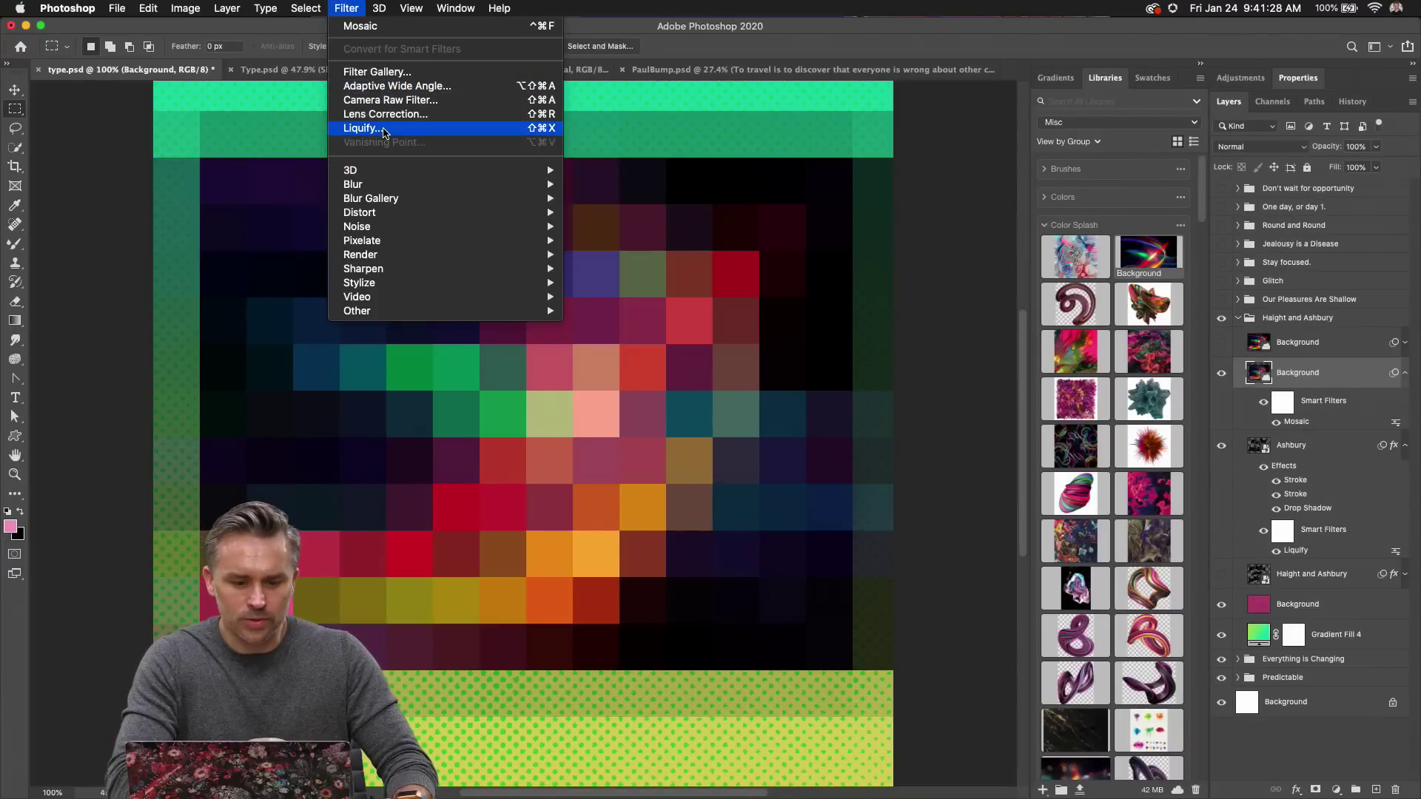
{"action": "left_click", "coordinate": [363, 128]}
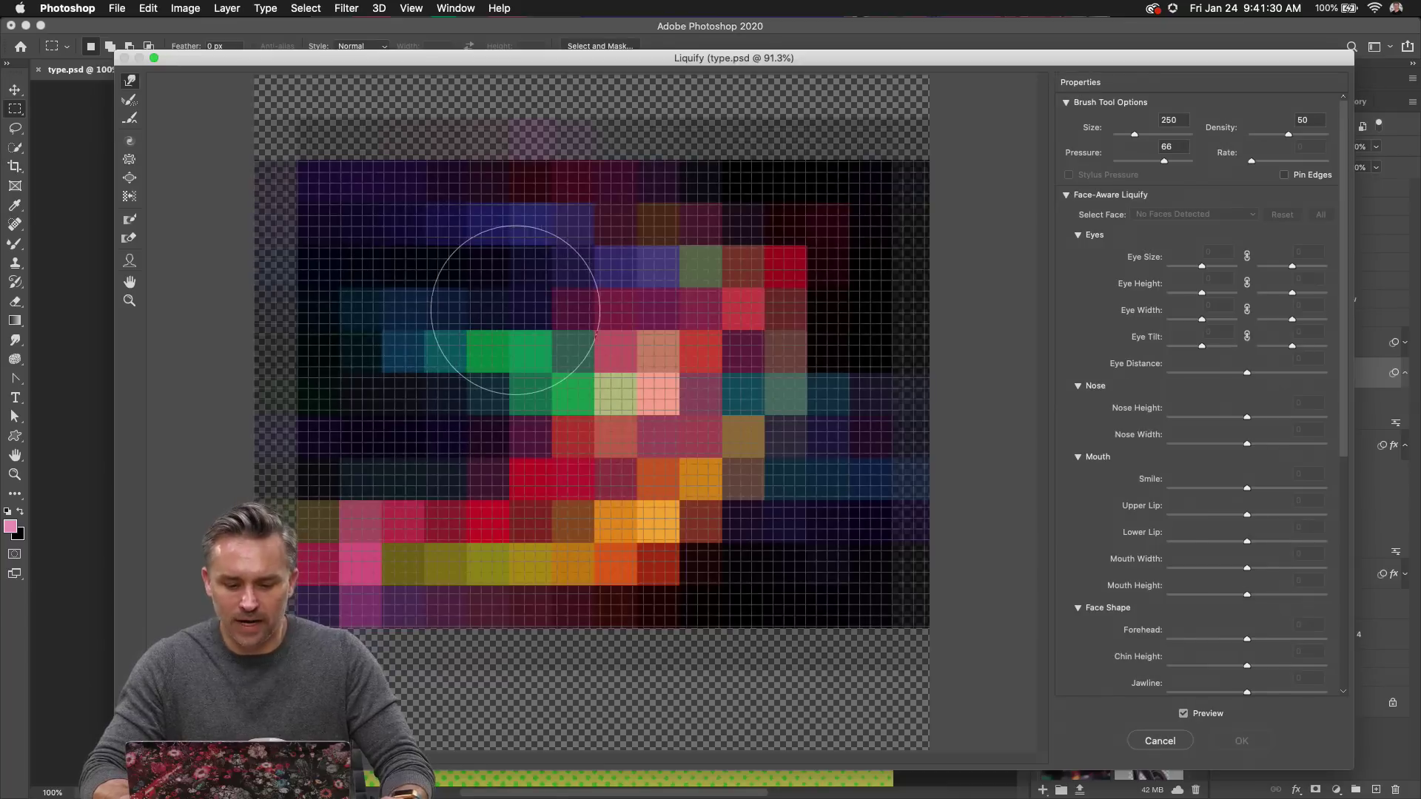
{"action": "left_click", "coordinate": [523, 306], "text": "super"}
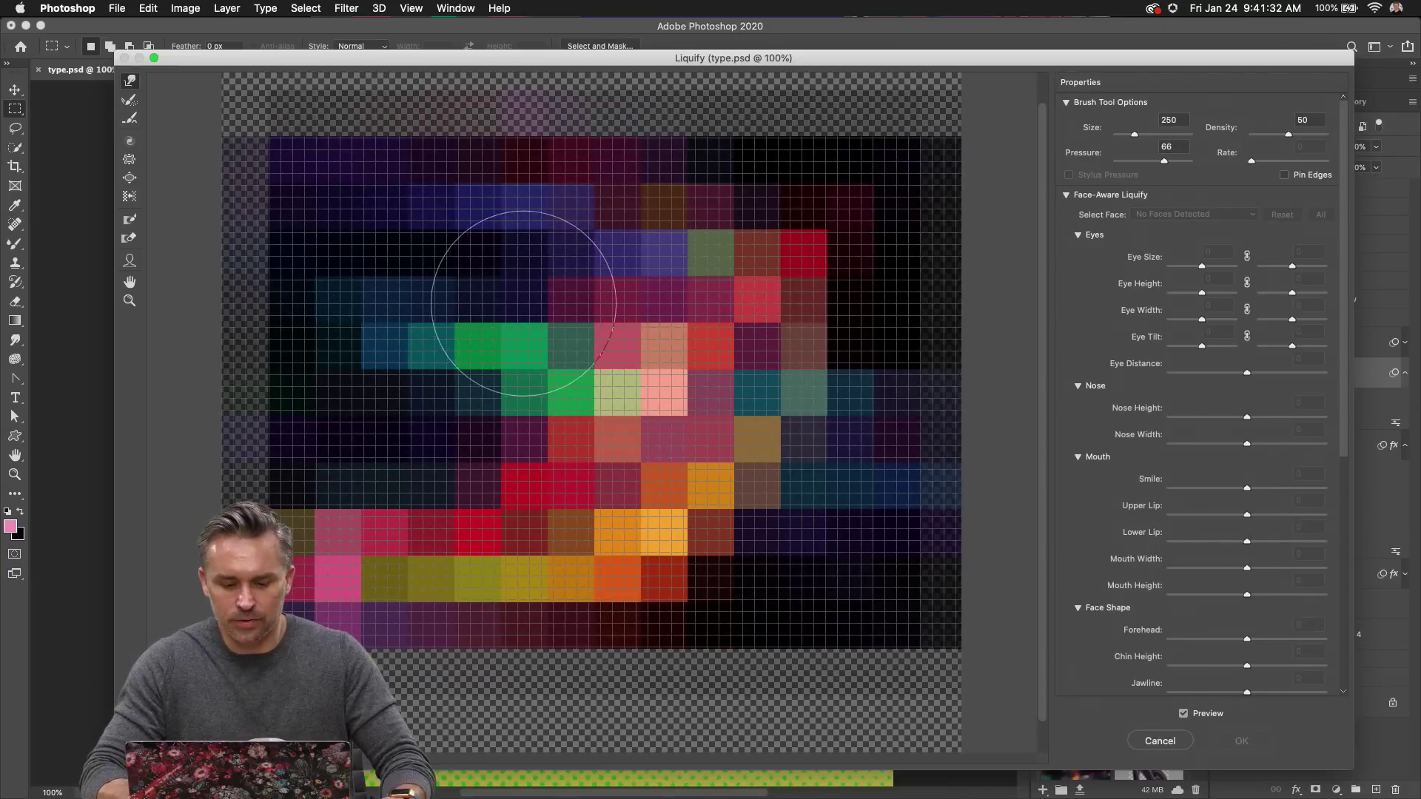
{"action": "mouse_move", "coordinate": [549, 312]}
{"action": "left_mouse_down"}
{"action": "mouse_move", "coordinate": [630, 458]}
{"action": "mouse_move", "coordinate": [477, 318]}
{"action": "mouse_move", "coordinate": [469, 431]}
{"action": "mouse_move", "coordinate": [704, 452]}
{"action": "mouse_move", "coordinate": [477, 494]}
{"action": "mouse_move", "coordinate": [561, 273]}
{"action": "mouse_move", "coordinate": [657, 283]}
{"action": "mouse_move", "coordinate": [652, 350]}
{"action": "mouse_move", "coordinate": [847, 395]}
{"action": "mouse_move", "coordinate": [747, 421]}
{"action": "mouse_move", "coordinate": [587, 272]}
{"action": "mouse_move", "coordinate": [488, 392]}
{"action": "mouse_move", "coordinate": [542, 463]}
{"action": "mouse_move", "coordinate": [490, 363]}
{"action": "mouse_move", "coordinate": [421, 541]}
{"action": "mouse_move", "coordinate": [628, 548]}
{"action": "mouse_move", "coordinate": [744, 607]}
{"action": "mouse_move", "coordinate": [566, 612]}
{"action": "mouse_move", "coordinate": [486, 562]}
{"action": "mouse_move", "coordinate": [572, 529]}
{"action": "mouse_move", "coordinate": [347, 404]}
{"action": "mouse_move", "coordinate": [375, 302]}
{"action": "mouse_move", "coordinate": [522, 272]}
{"action": "mouse_move", "coordinate": [891, 515]}
{"action": "mouse_move", "coordinate": [872, 404]}
{"action": "mouse_move", "coordinate": [614, 277]}
{"action": "mouse_move", "coordinate": [668, 388]}
{"action": "mouse_move", "coordinate": [551, 484]}
{"action": "mouse_move", "coordinate": [456, 276]}
{"action": "mouse_move", "coordinate": [341, 534]}
{"action": "mouse_move", "coordinate": [417, 568]}
{"action": "mouse_move", "coordinate": [431, 419]}
{"action": "mouse_move", "coordinate": [571, 340]}
{"action": "mouse_move", "coordinate": [370, 359]}
{"action": "mouse_move", "coordinate": [370, 511]}
{"action": "left_mouse_up"}
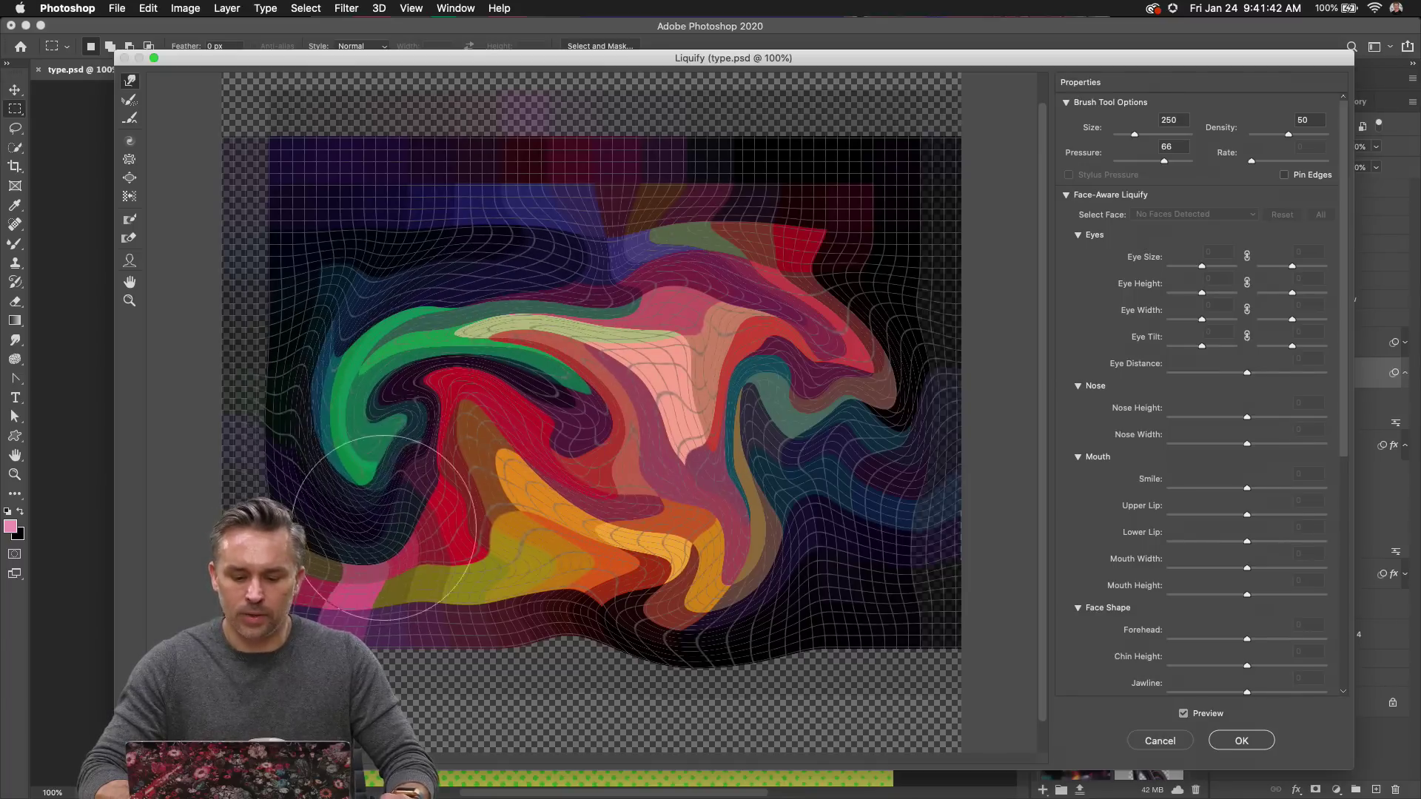
{"action": "left_click", "coordinate": [1267, 742]}
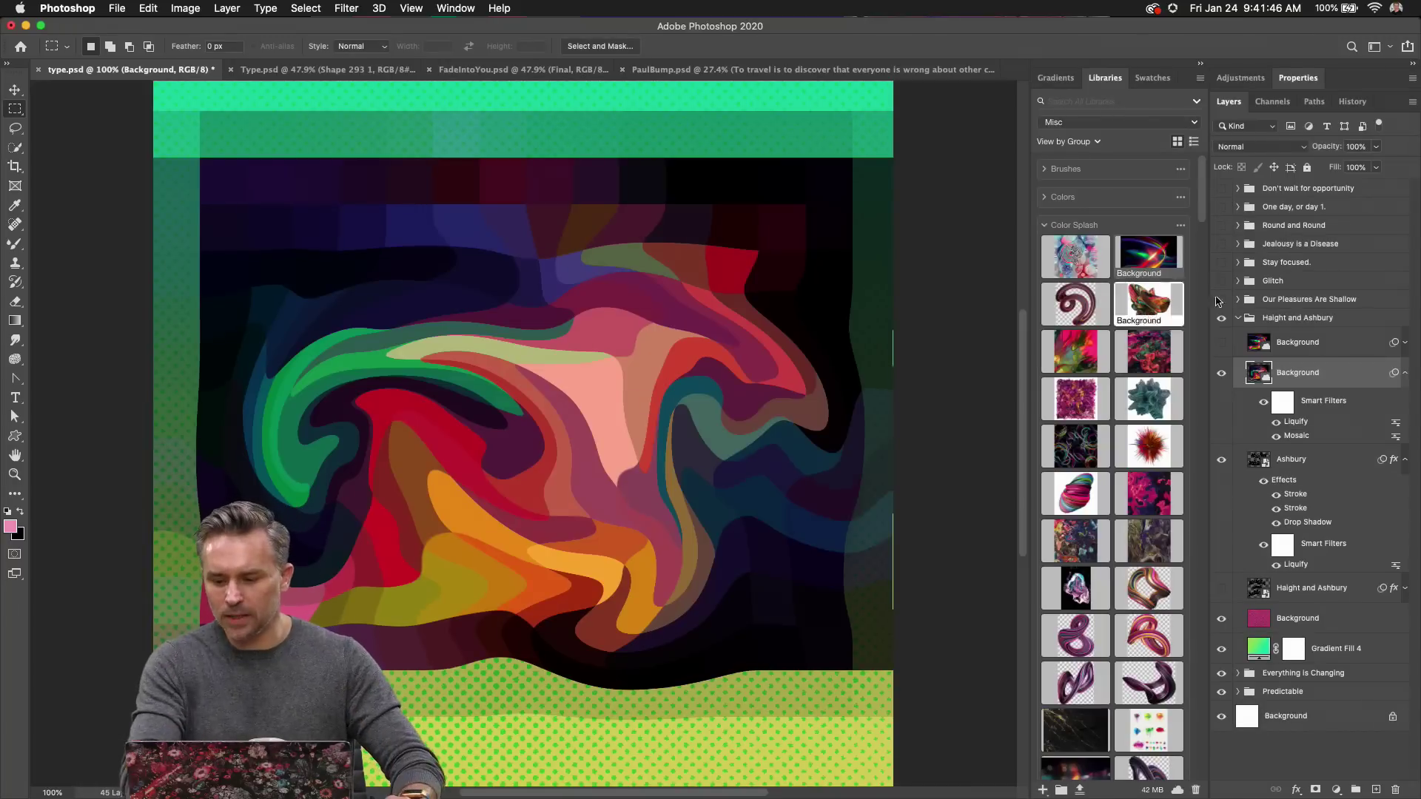
Clip the warped Background layer to the Ashbury lettering and collapse the Haight and Ashbury group.
{"action": "left_click", "coordinate": [1404, 373]}
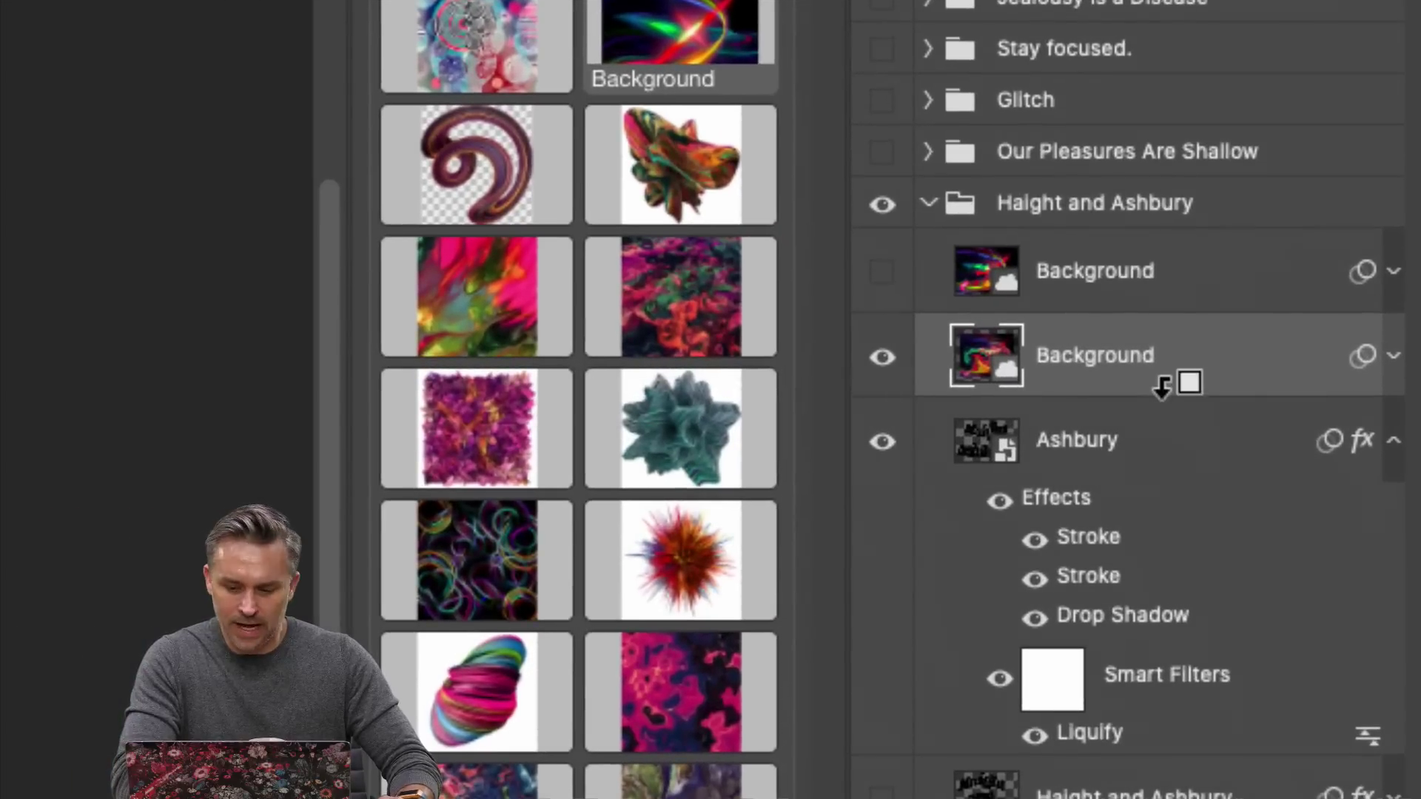
{"action": "left_click", "coordinate": [1164, 392], "text": "alt"}
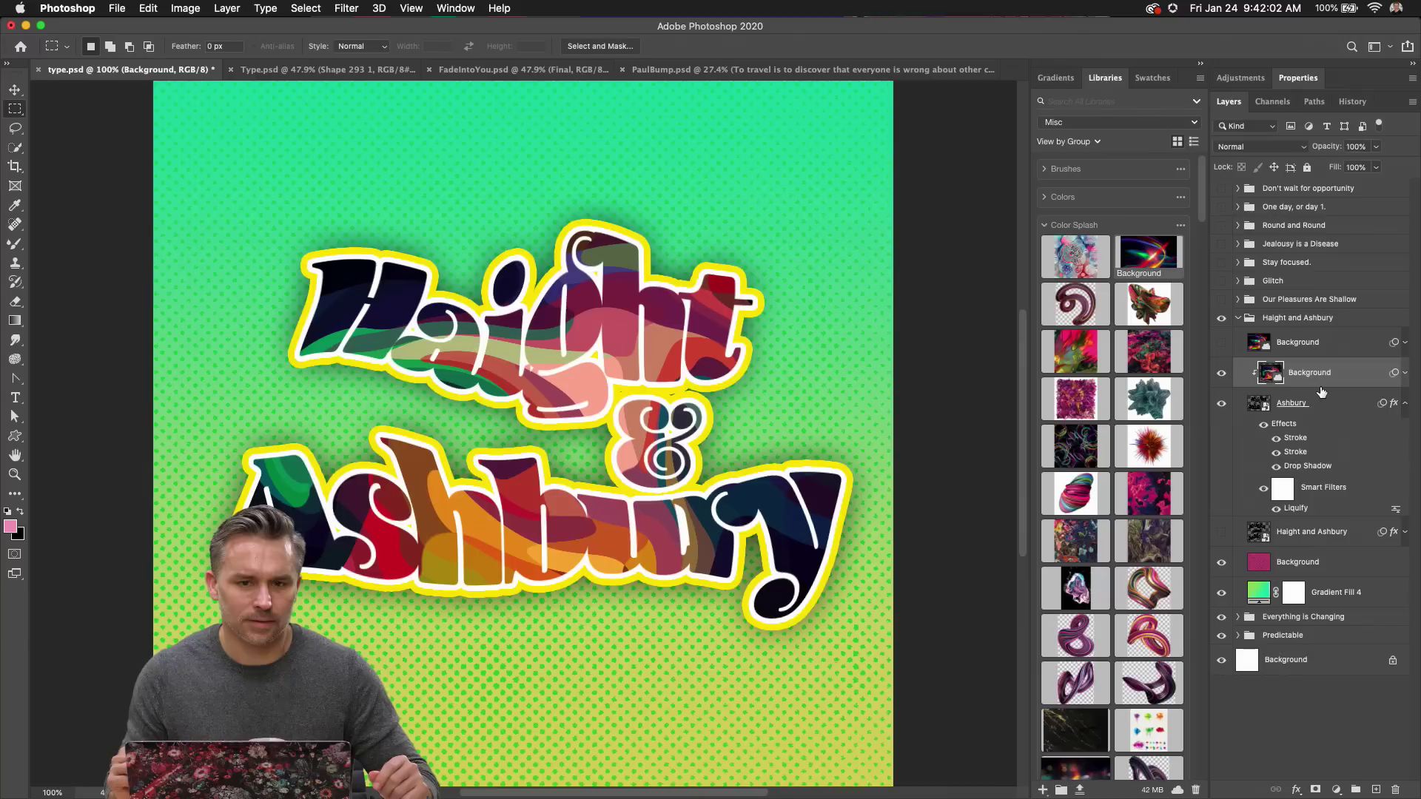
{"action": "left_click", "coordinate": [1236, 319]}
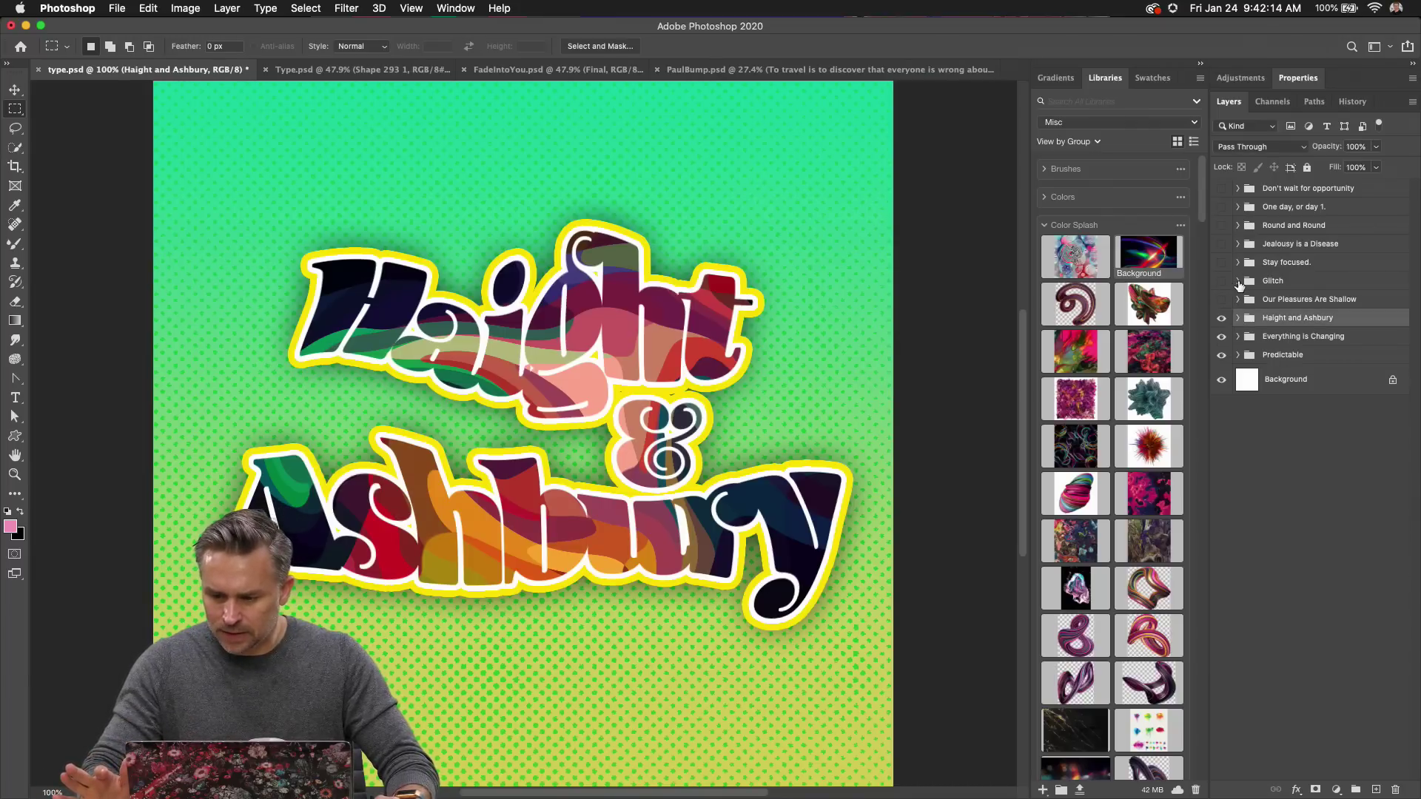
Show and expand the Glitch group, and convert its glitch text layer to a smart object.
{"action": "left_click", "coordinate": [1221, 282]}
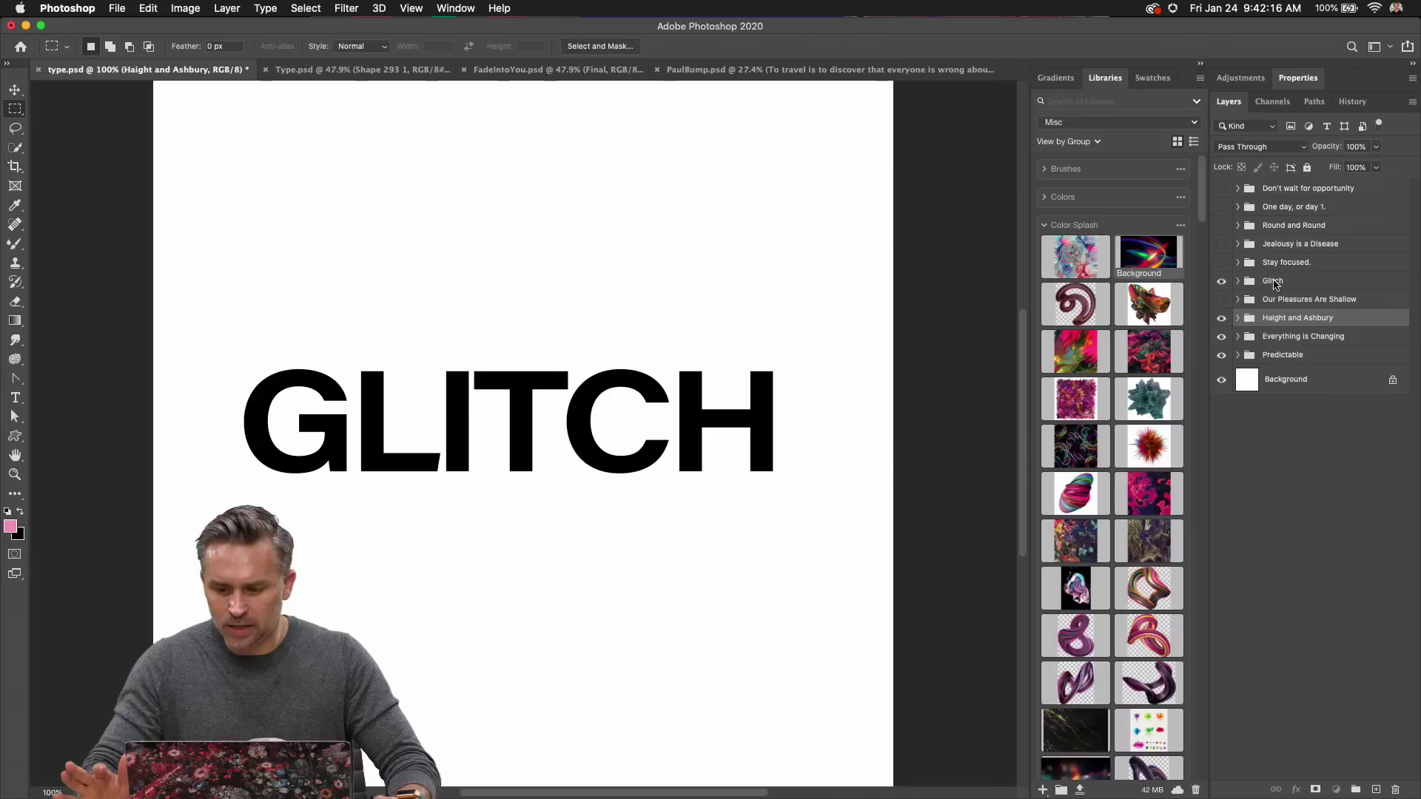
{"action": "left_click", "coordinate": [1241, 285]}
{"action": "left_click", "coordinate": [1239, 281]}
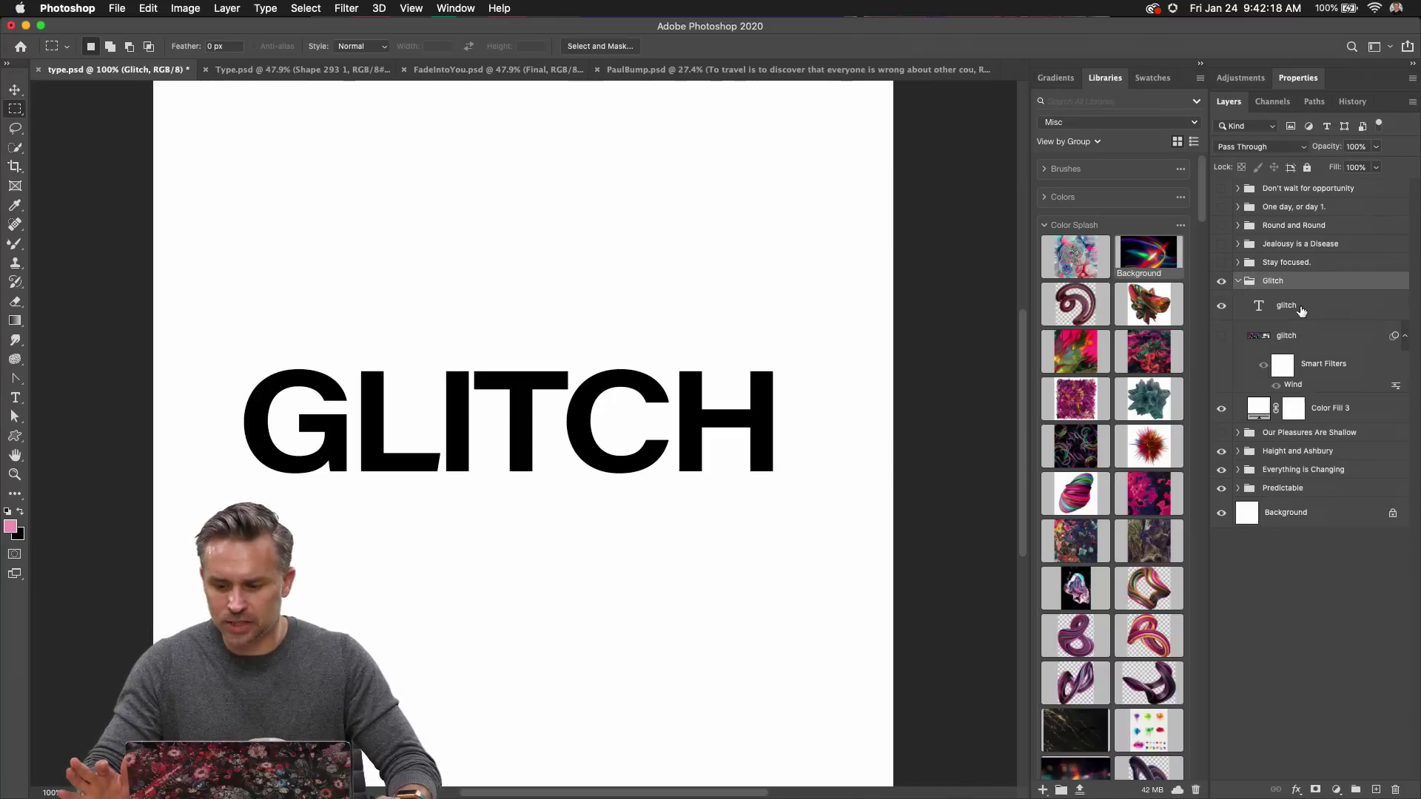
{"action": "left_click", "coordinate": [1315, 307]}
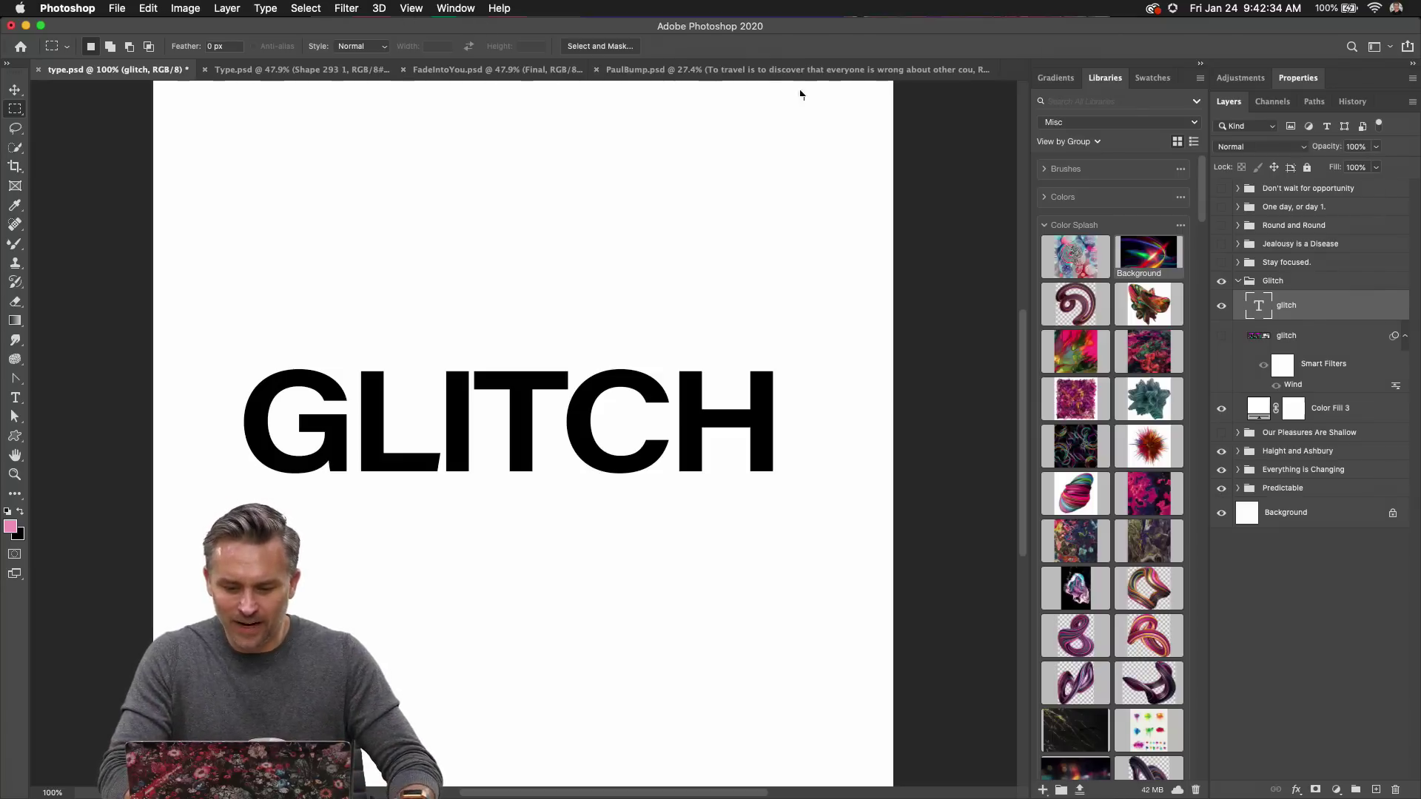
{"action": "right_click", "coordinate": [1304, 298]}
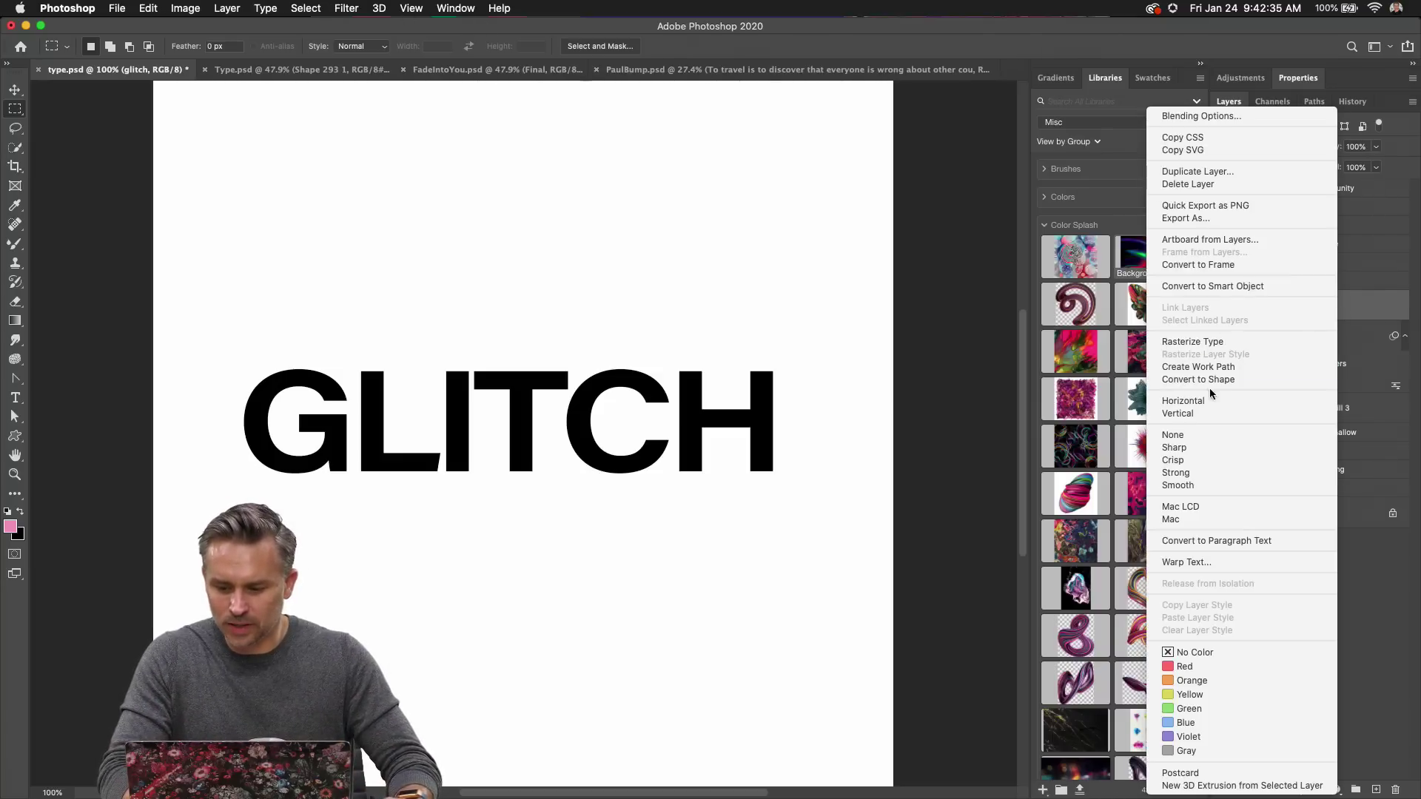
{"action": "left_click", "coordinate": [1218, 286]}
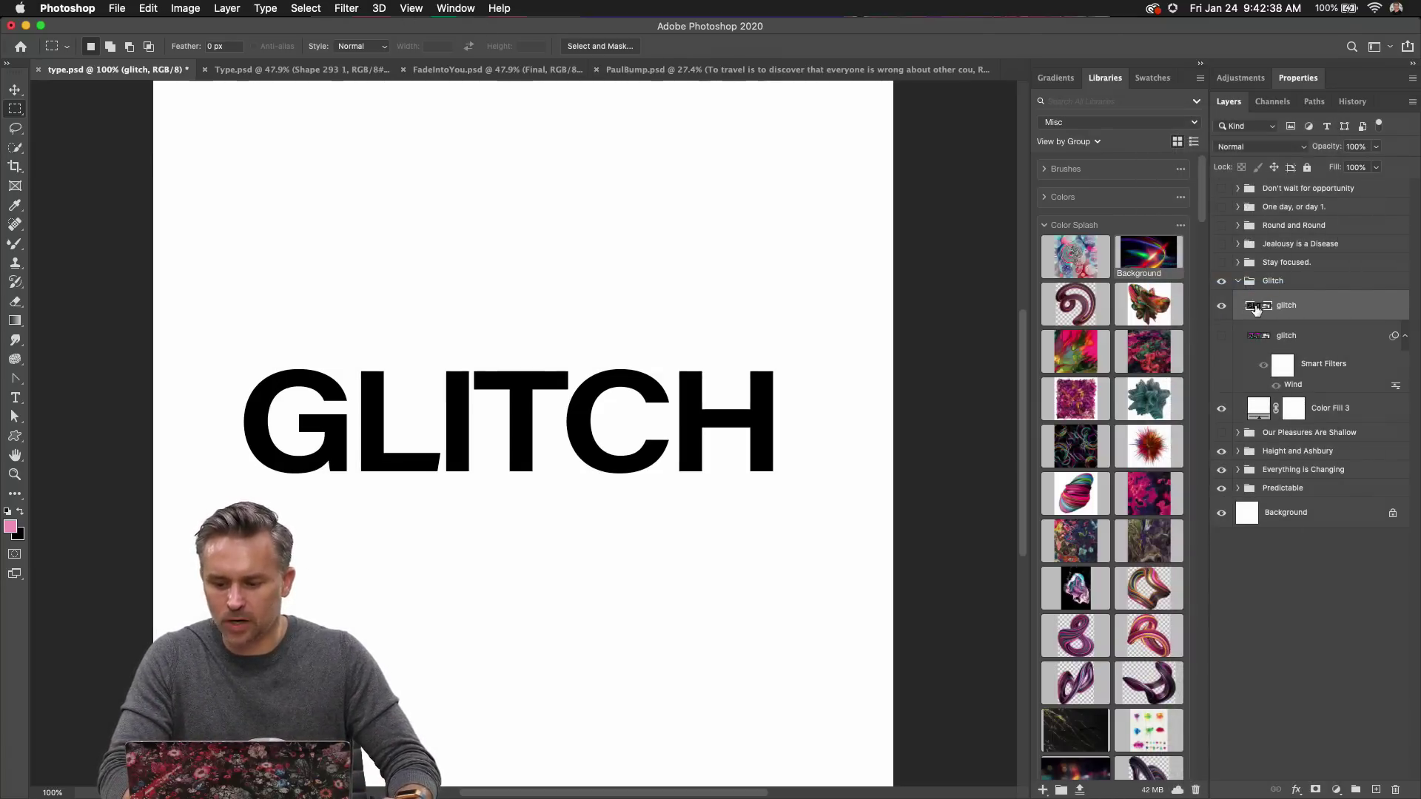
Open the glitch smart object's contents and set its canvas to 1000 pixels wide and 10009 pixels high.
{"action": "double_click", "coordinate": [1256, 306]}
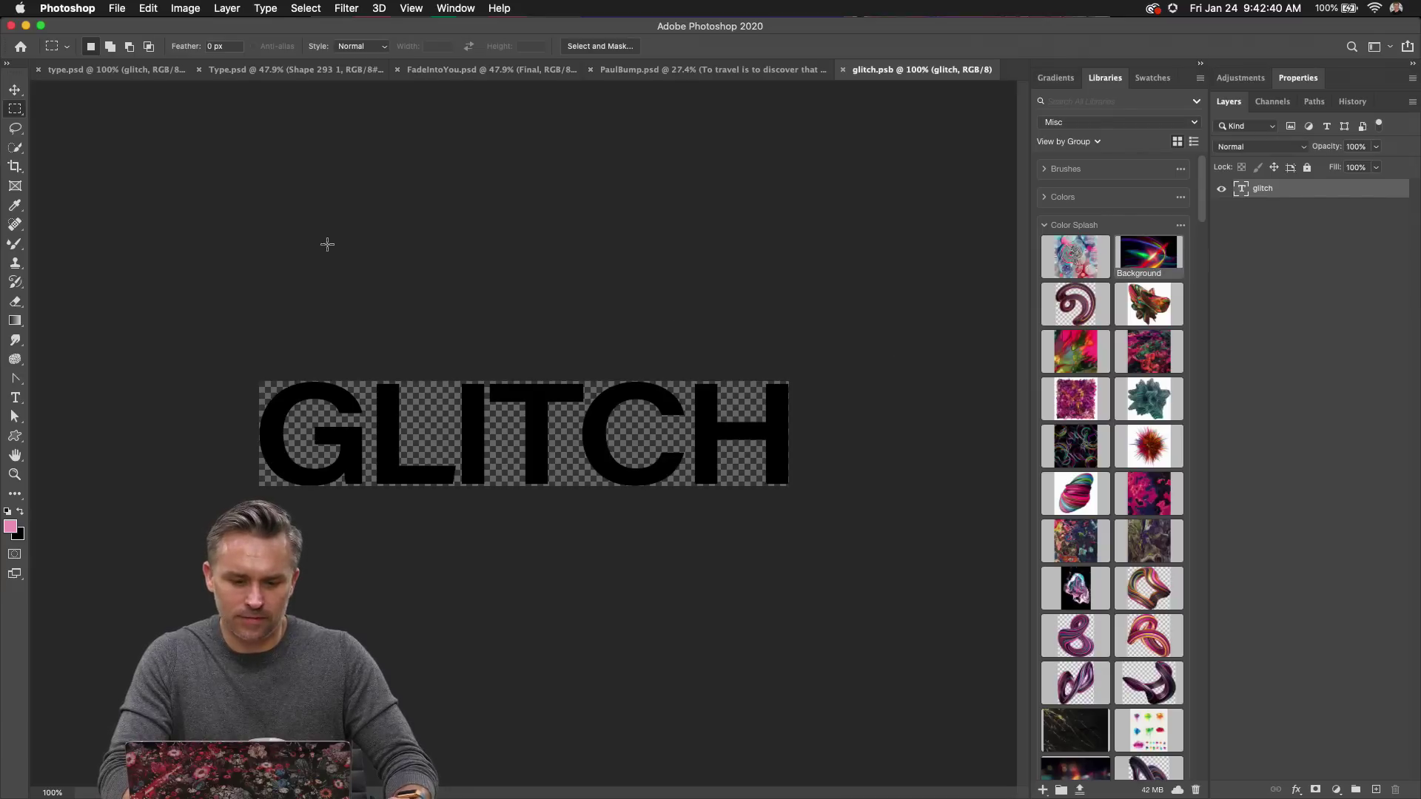
{"action": "left_click", "coordinate": [186, 7]}
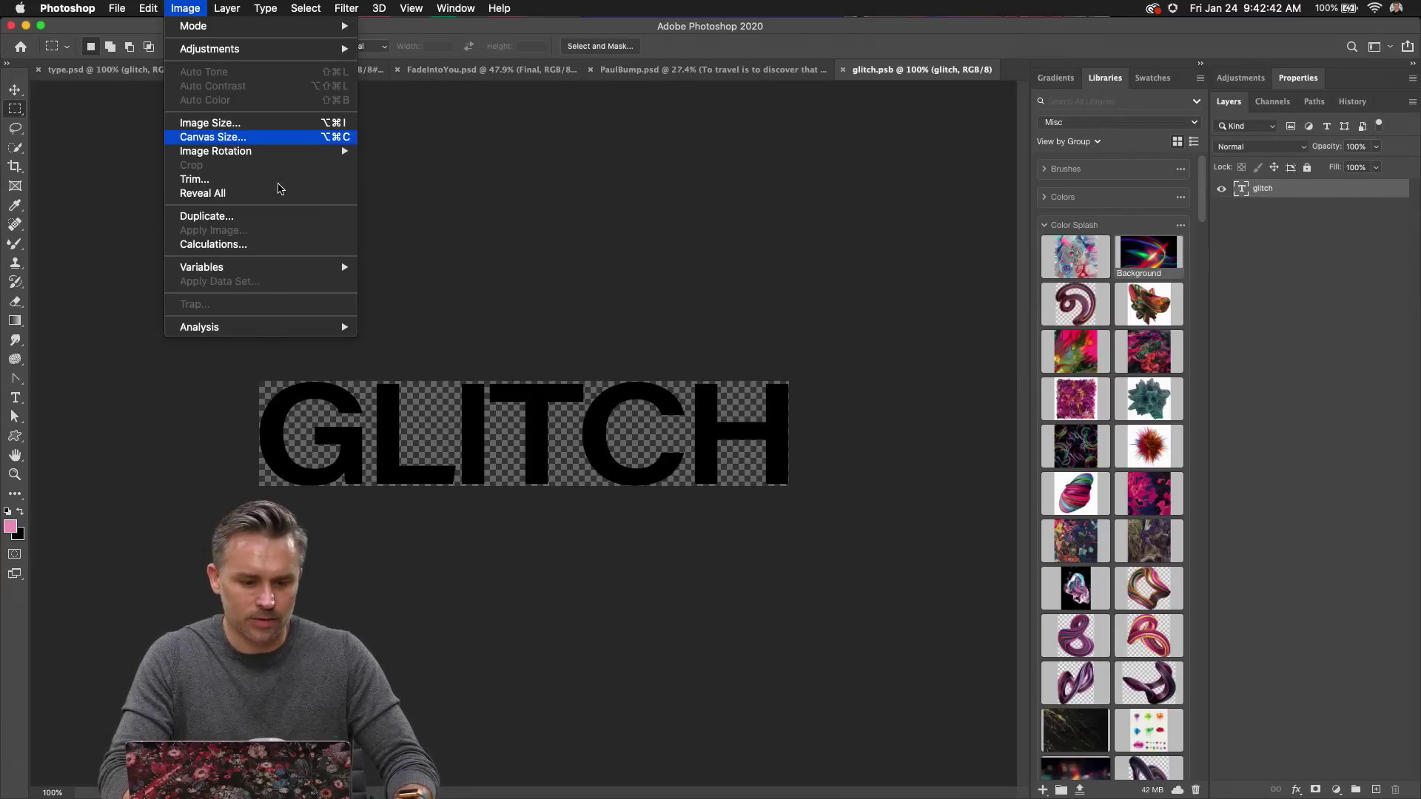
{"action": "left_click", "coordinate": [213, 137]}
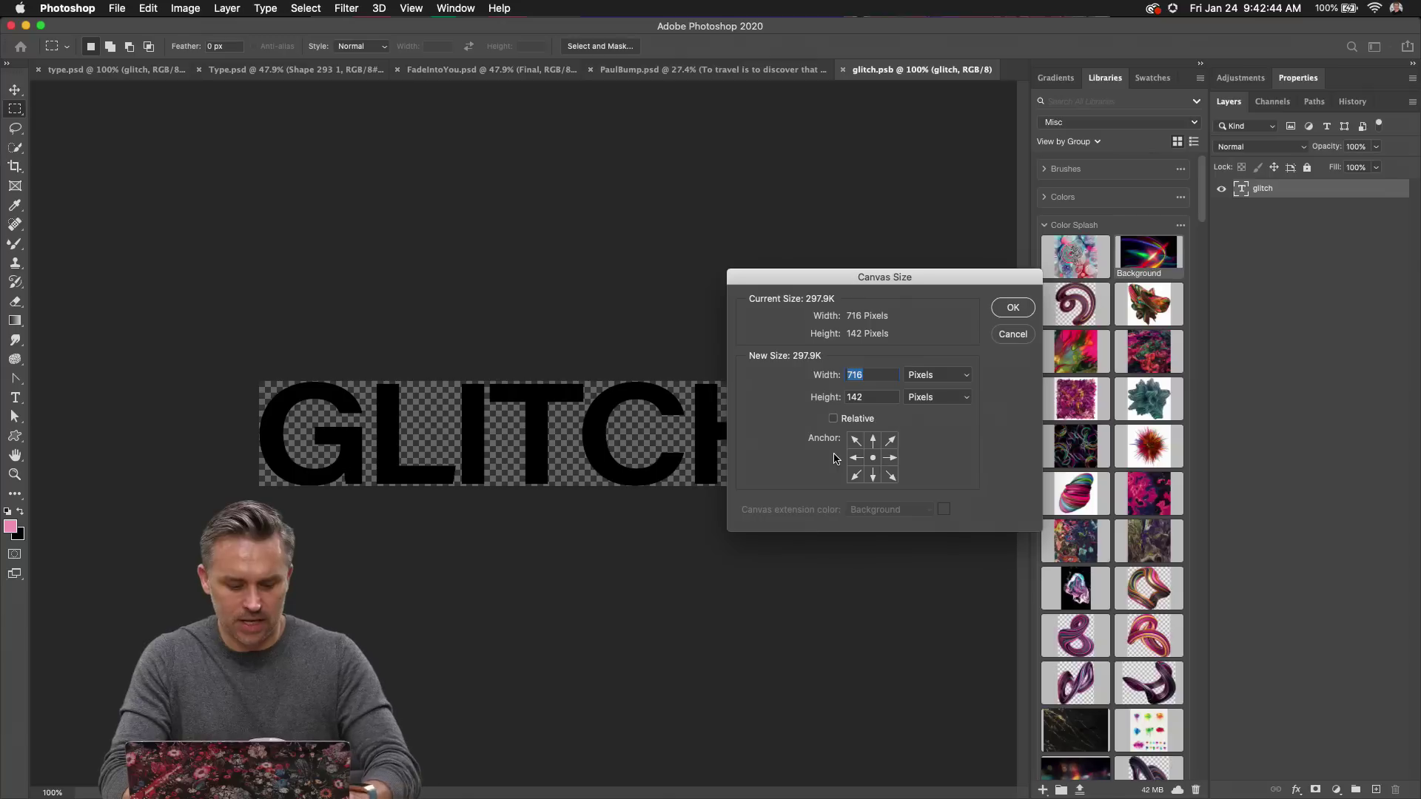
{"action": "type", "text": "1000"}
{"action": "key", "text": "Tab"}
{"action": "type", "text": "1"}
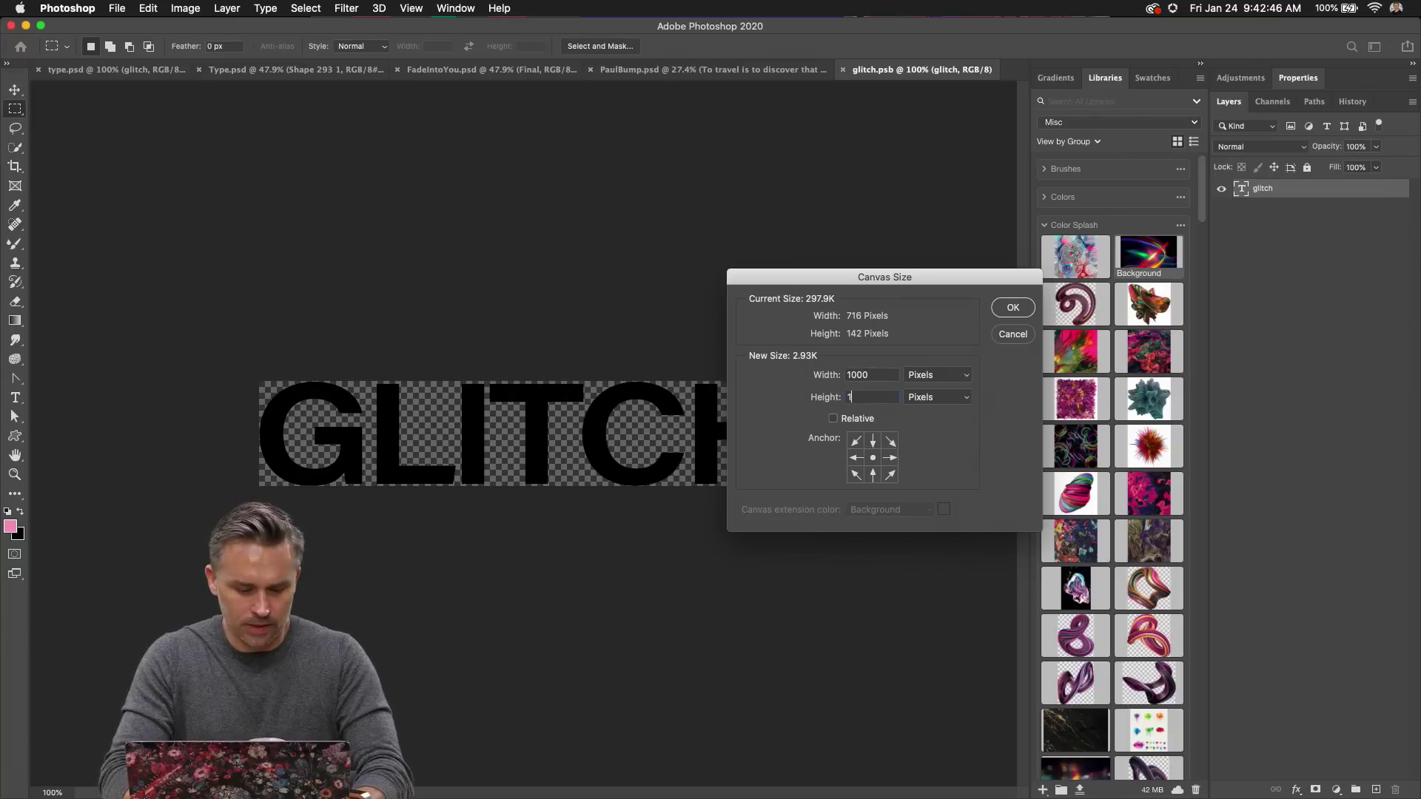
{"action": "type", "text": "0000"}
{"action": "key", "text": "Return"}
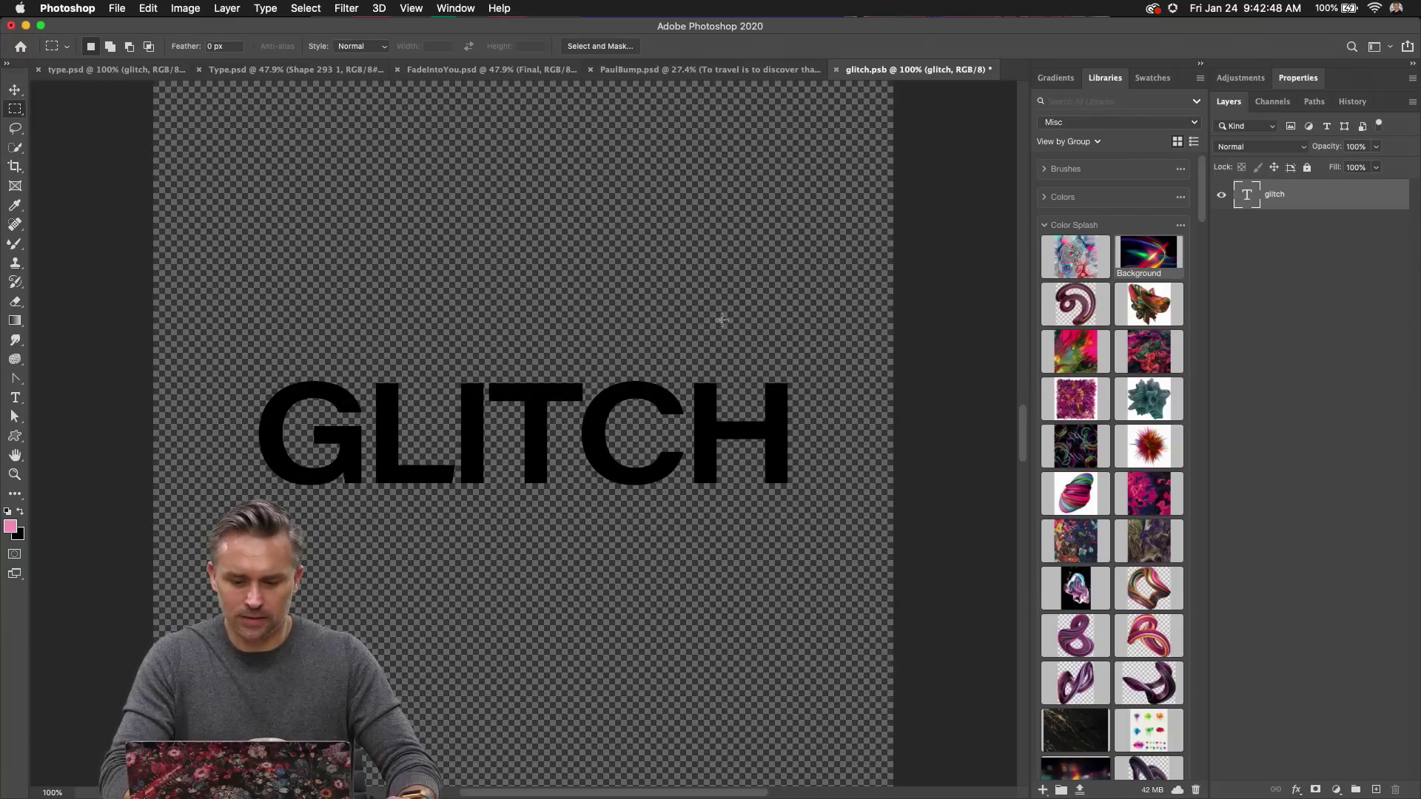
Set the canvas height of the glitch smart object to 1000 pixels.
{"action": "left_click", "coordinate": [185, 8]}
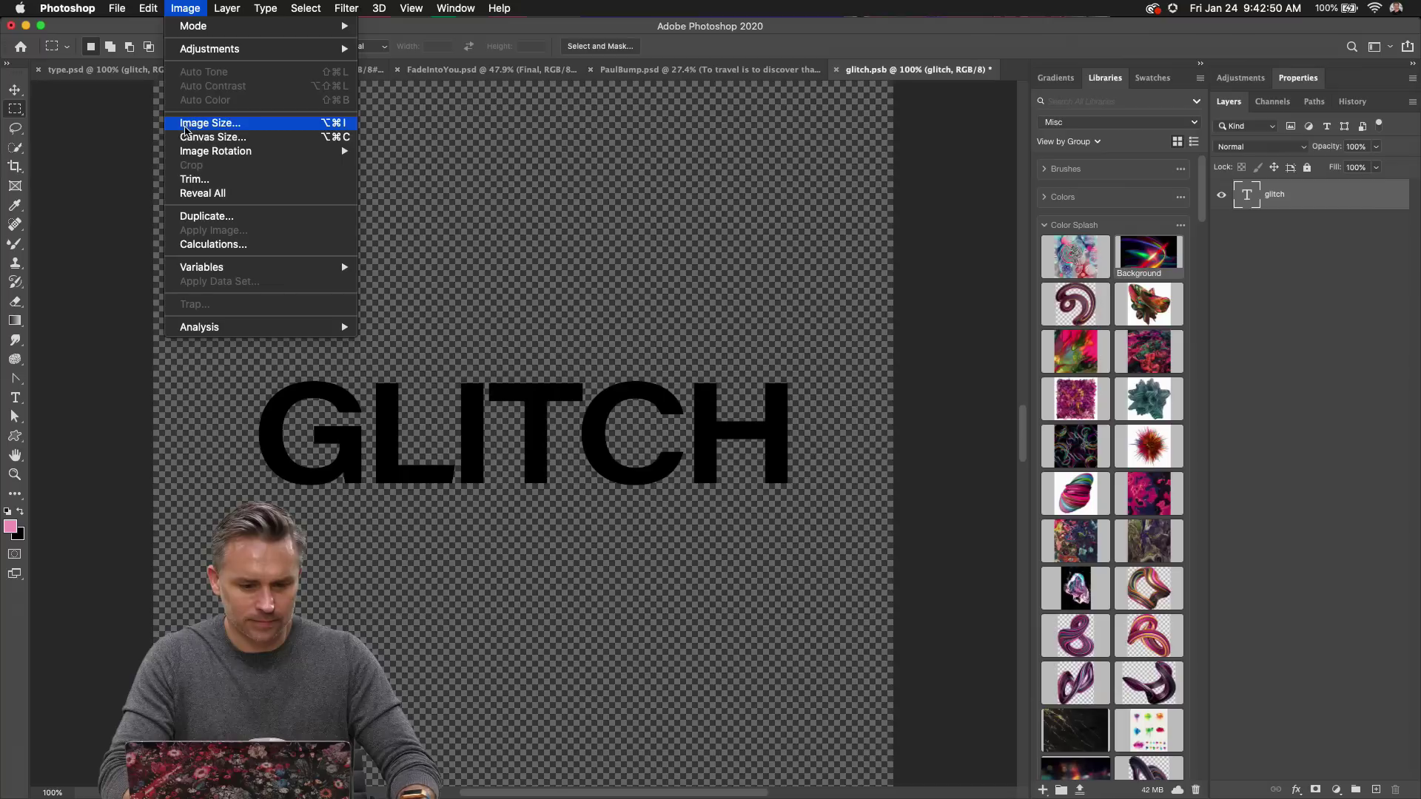
{"action": "left_click", "coordinate": [189, 139]}
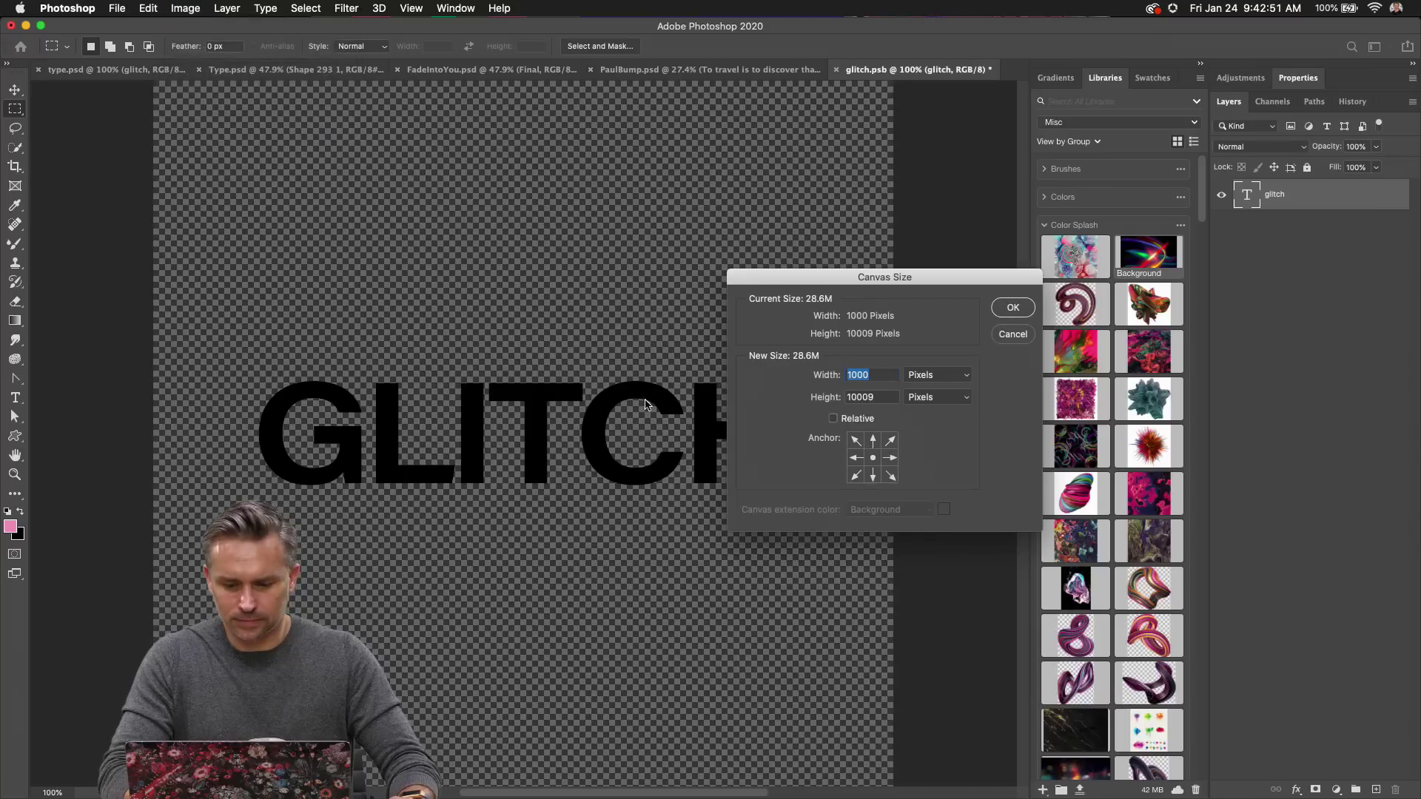
{"action": "double_click", "coordinate": [877, 398]}
{"action": "type", "text": "1000"}
{"action": "left_click", "coordinate": [997, 309]}
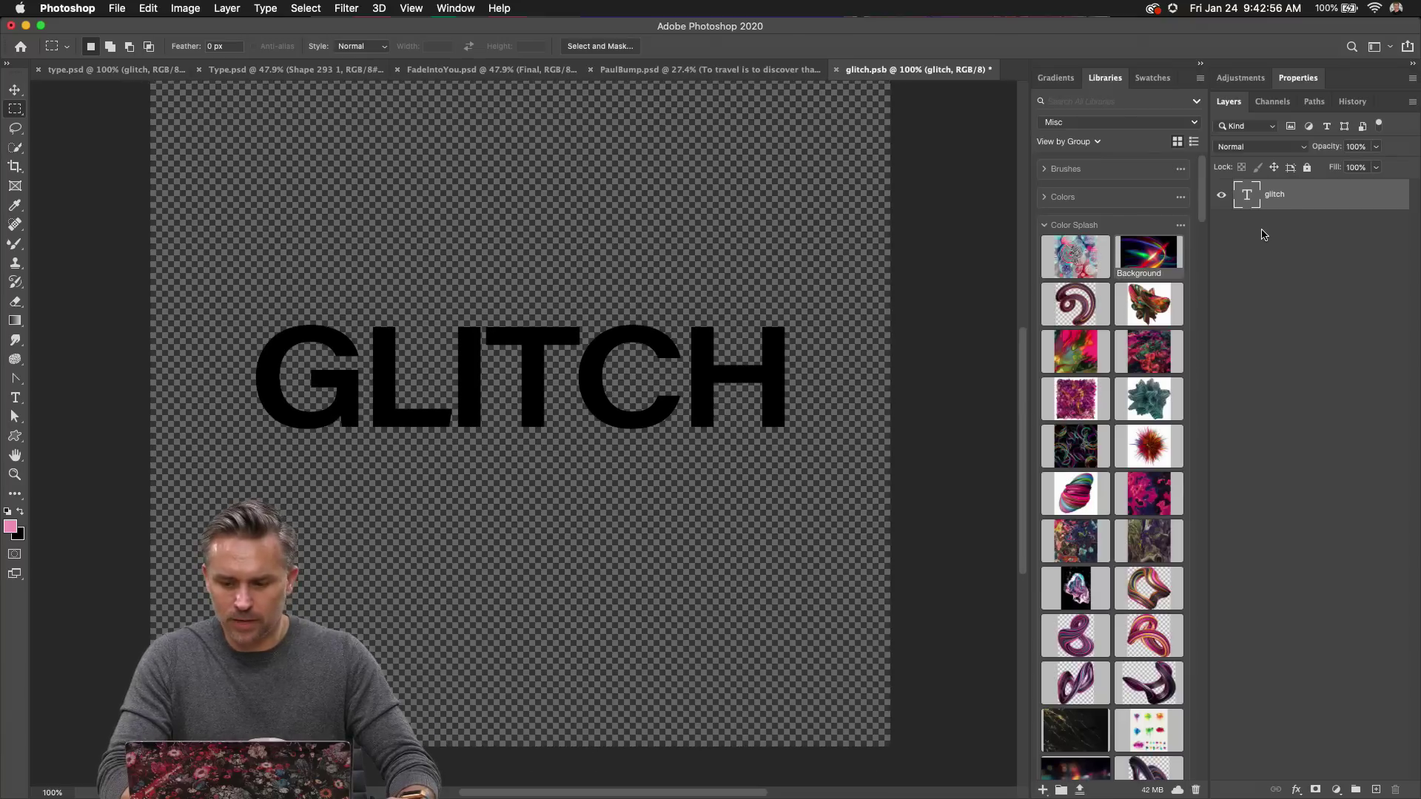
Save the resized glitch smart object contents and close them to return to type.psd.
{"action": "key", "text": "v"}
{"action": "scroll", "coordinate": [388, 269], "scroll_direction": "up", "scroll_amount": 2}
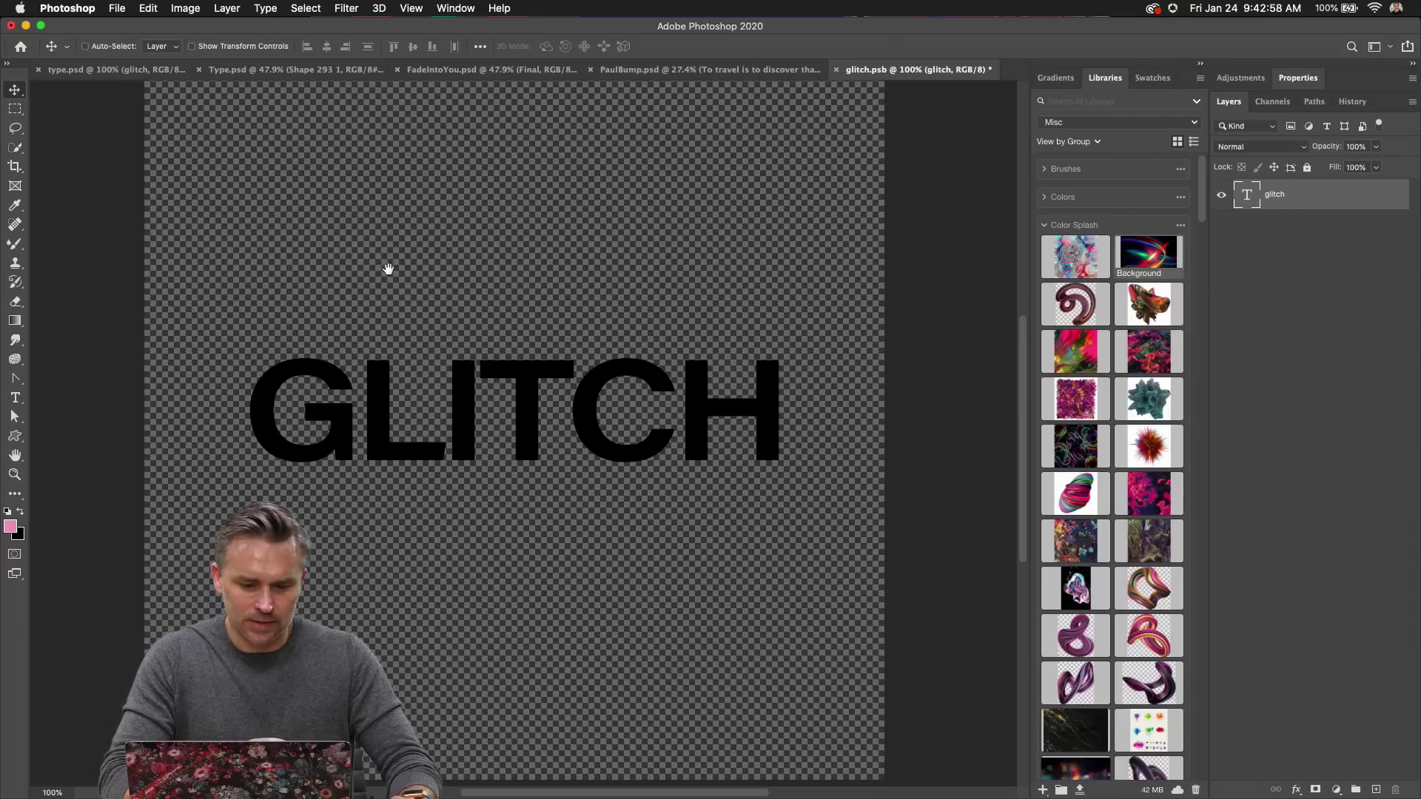
{"action": "left_click_drag", "start_coordinate": [389, 268], "coordinate": [401, 285]}
{"action": "key", "text": "super+s"}
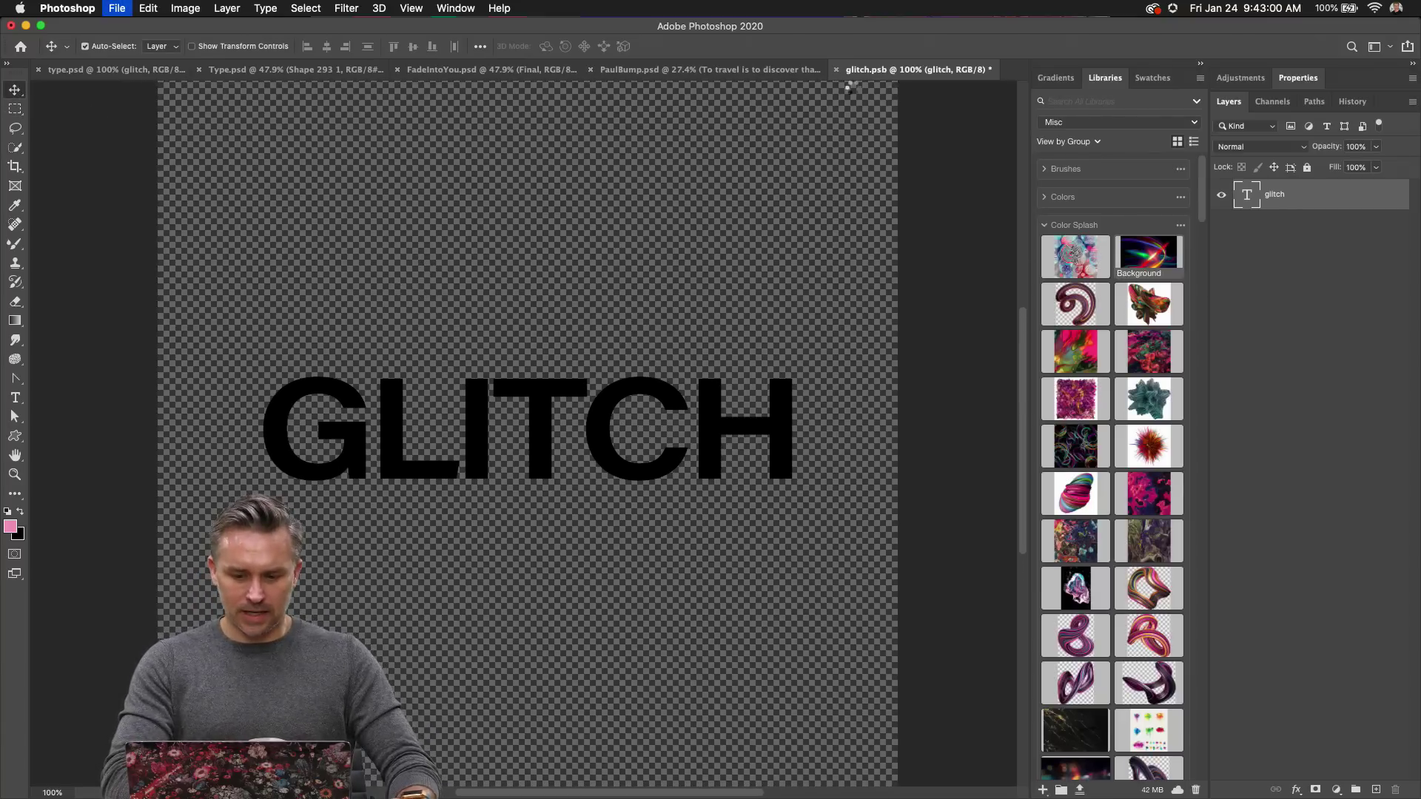
{"action": "key", "text": "super+w"}
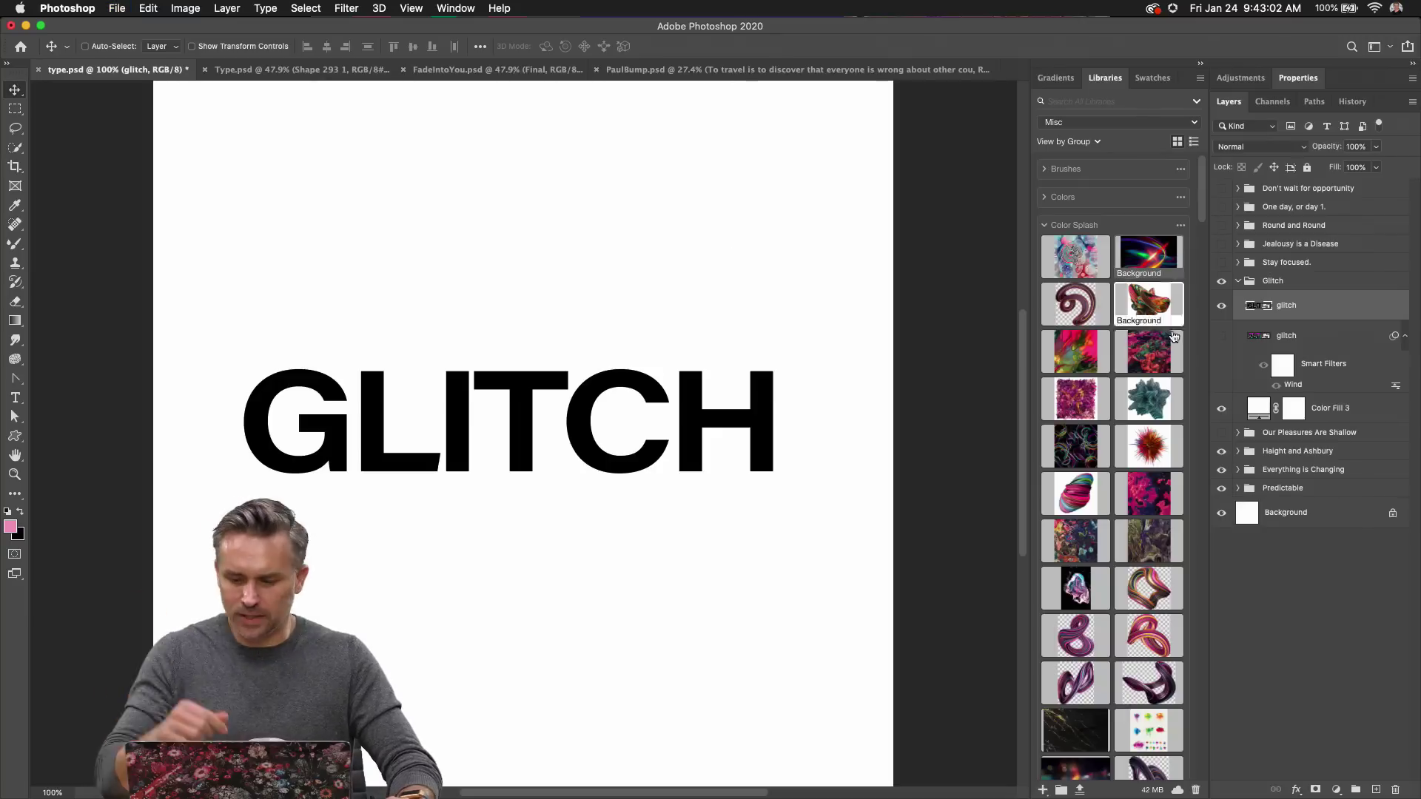
Start a Wind filter on the glitch smart object with direction From the Right and try the Wind, Blast and Stagger methods.
{"action": "left_click", "coordinate": [342, 8]}
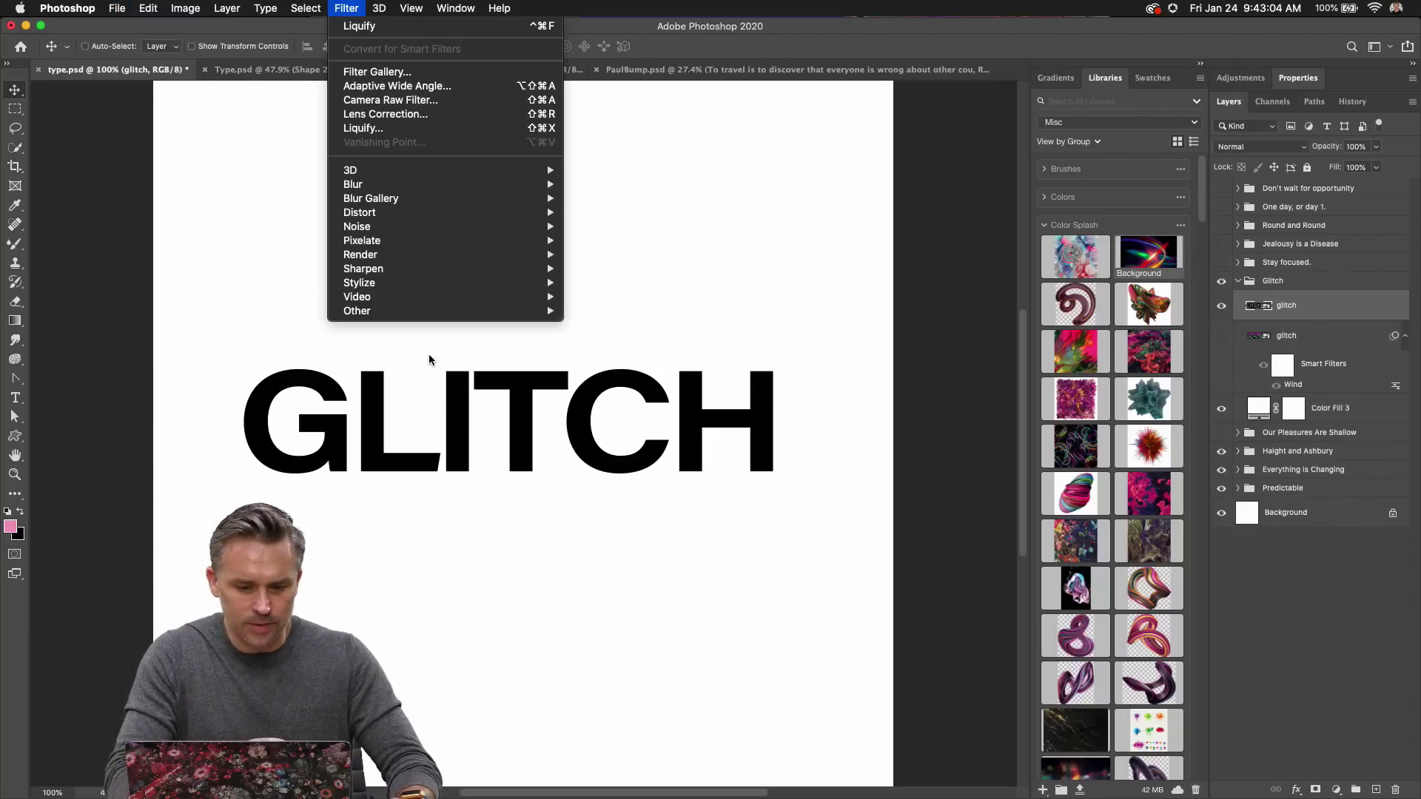
{"action": "mouse_move", "coordinate": [414, 285]}
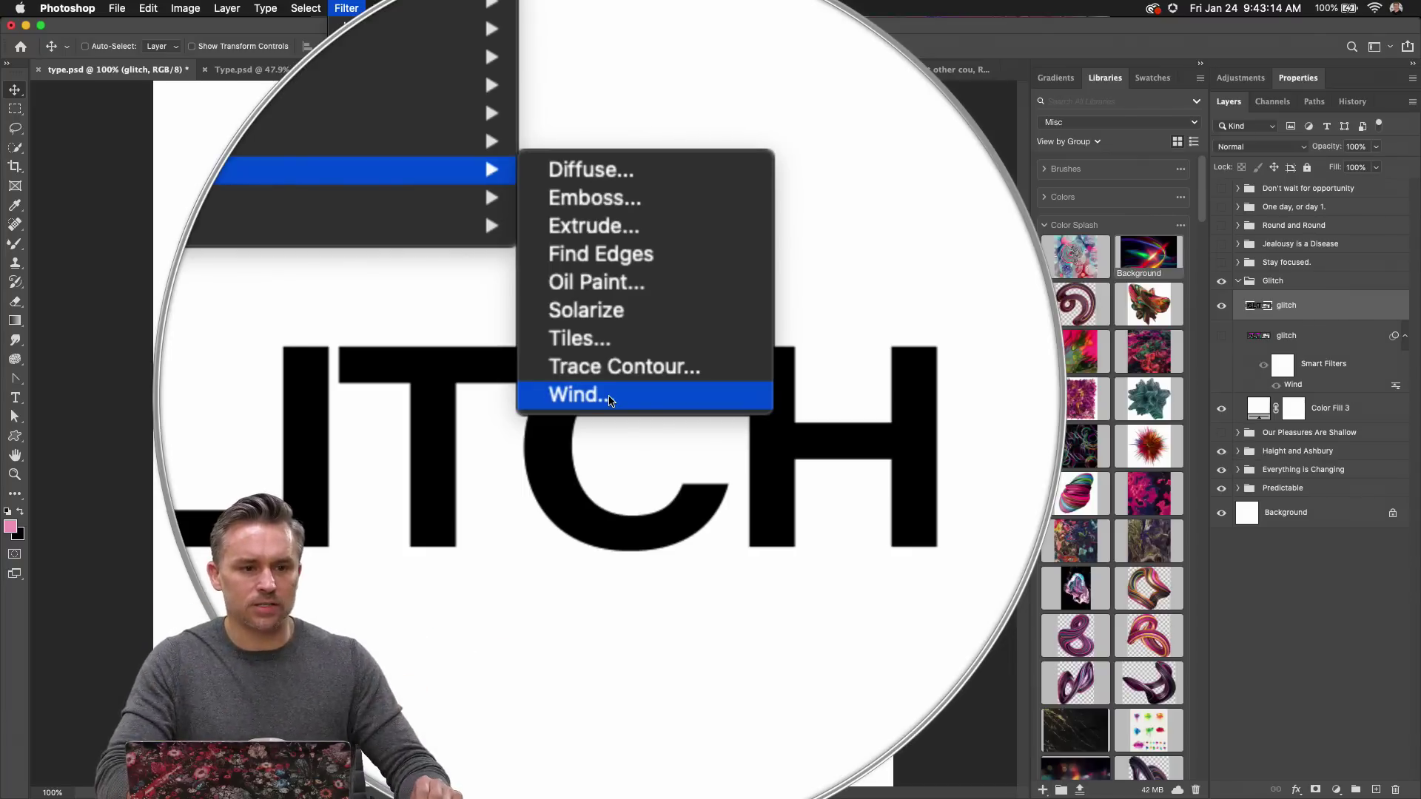
{"action": "left_click", "coordinate": [608, 395]}
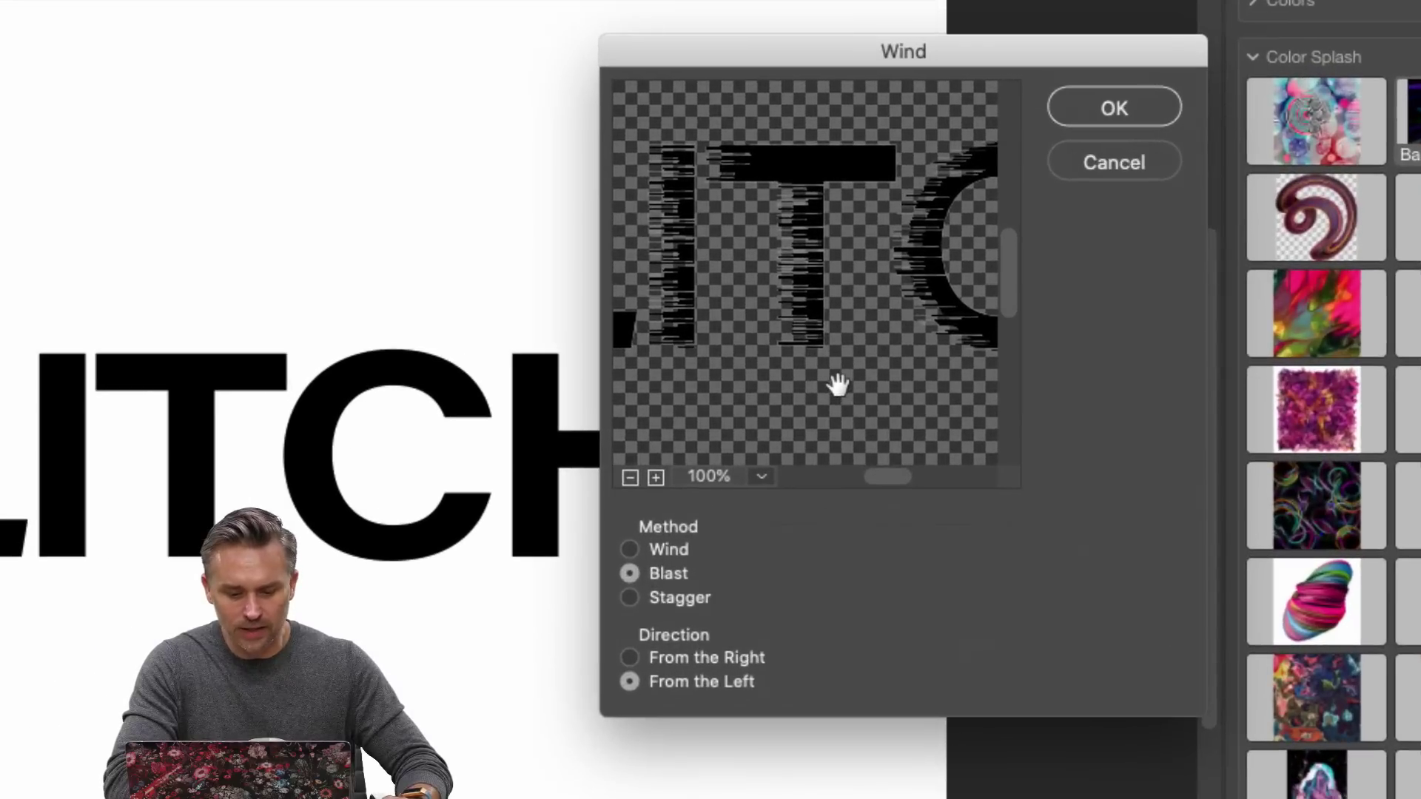
{"action": "left_click", "coordinate": [628, 657]}
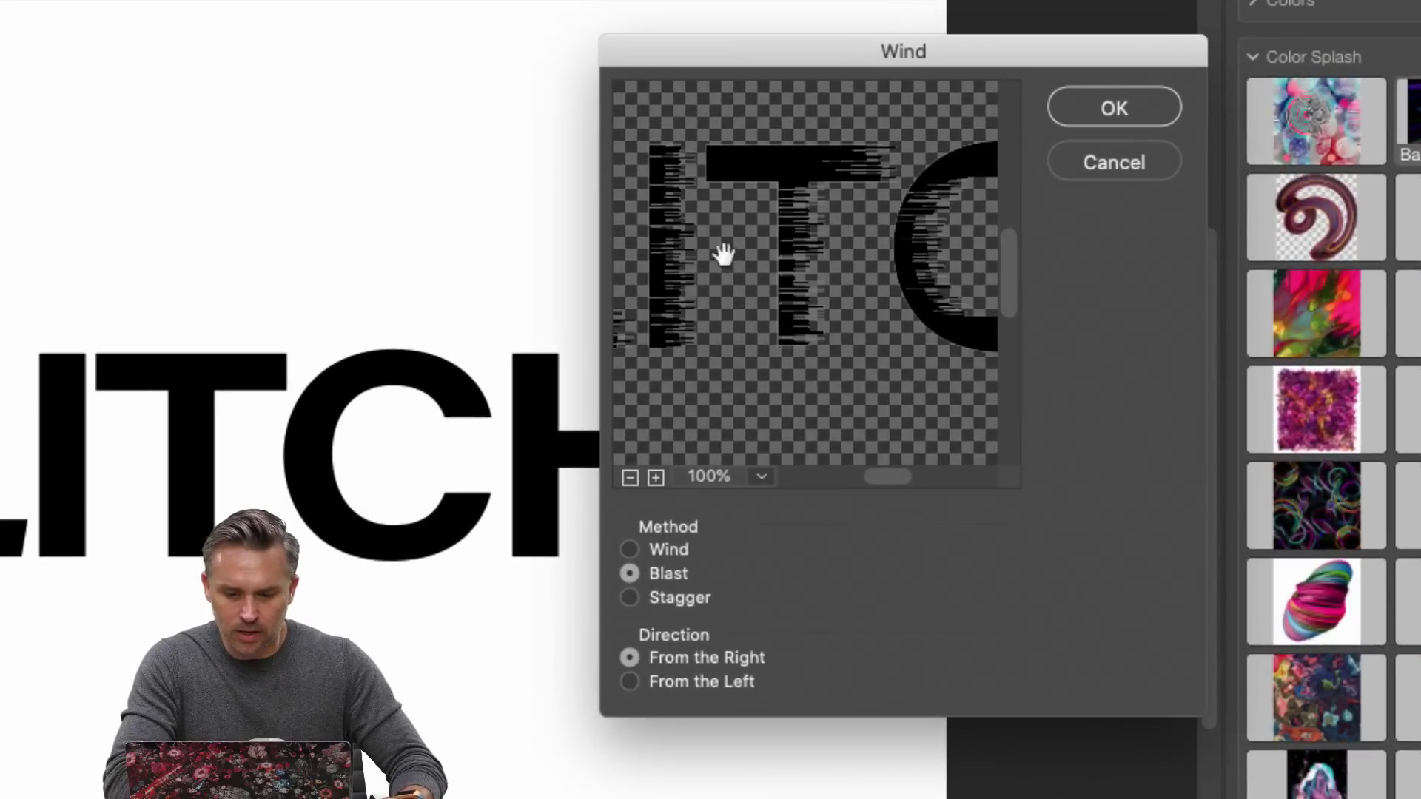
{"action": "left_click", "coordinate": [629, 550]}
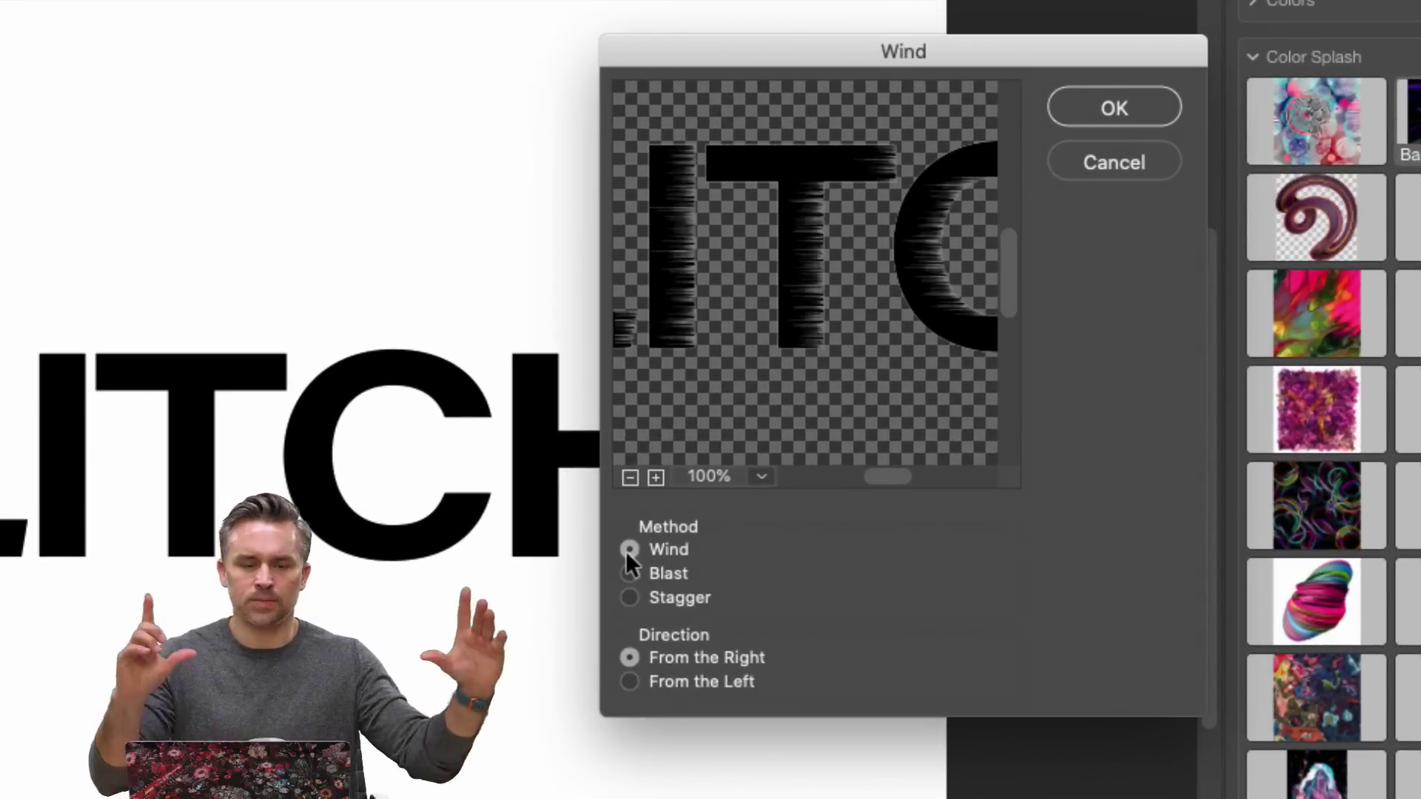
{"action": "left_click", "coordinate": [629, 574]}
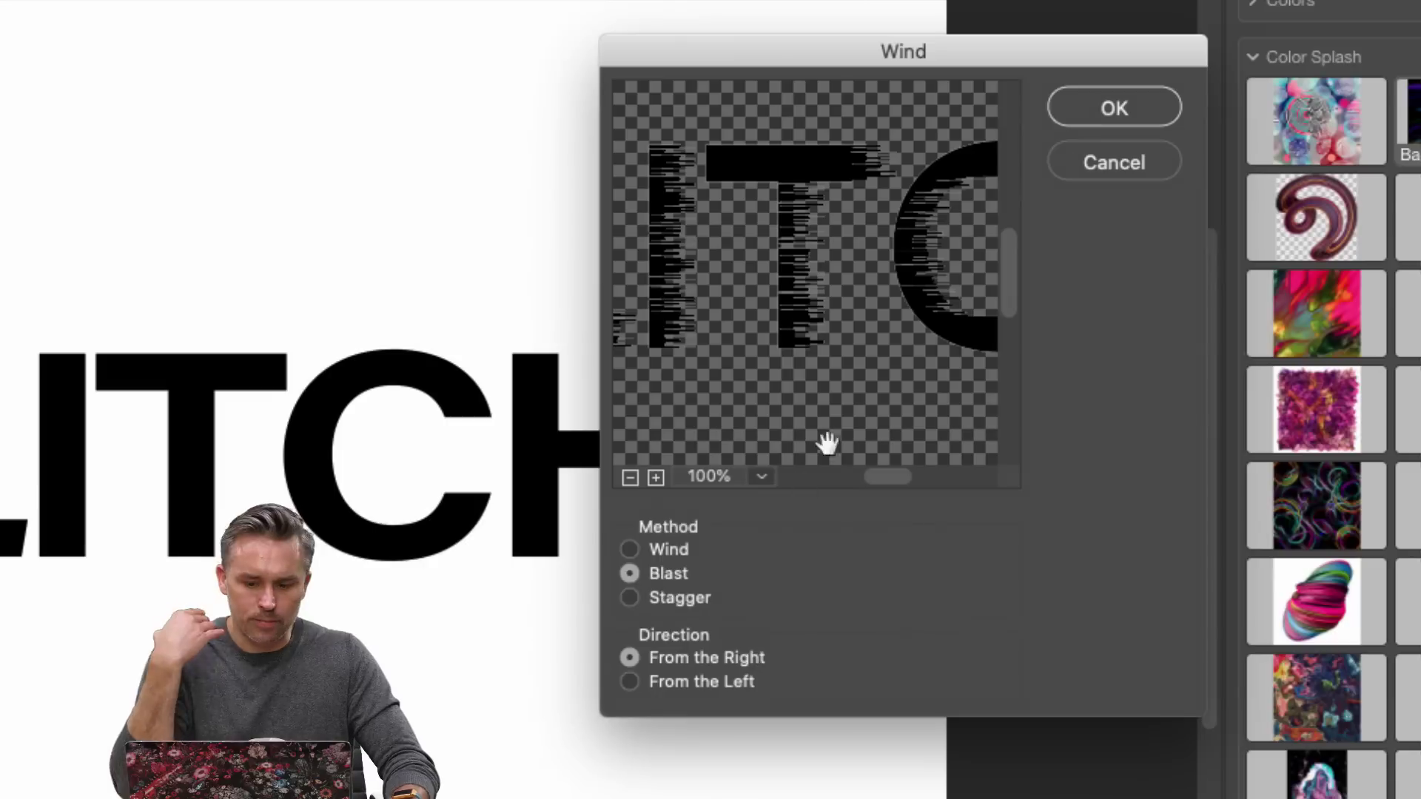
{"action": "left_click", "coordinate": [629, 598]}
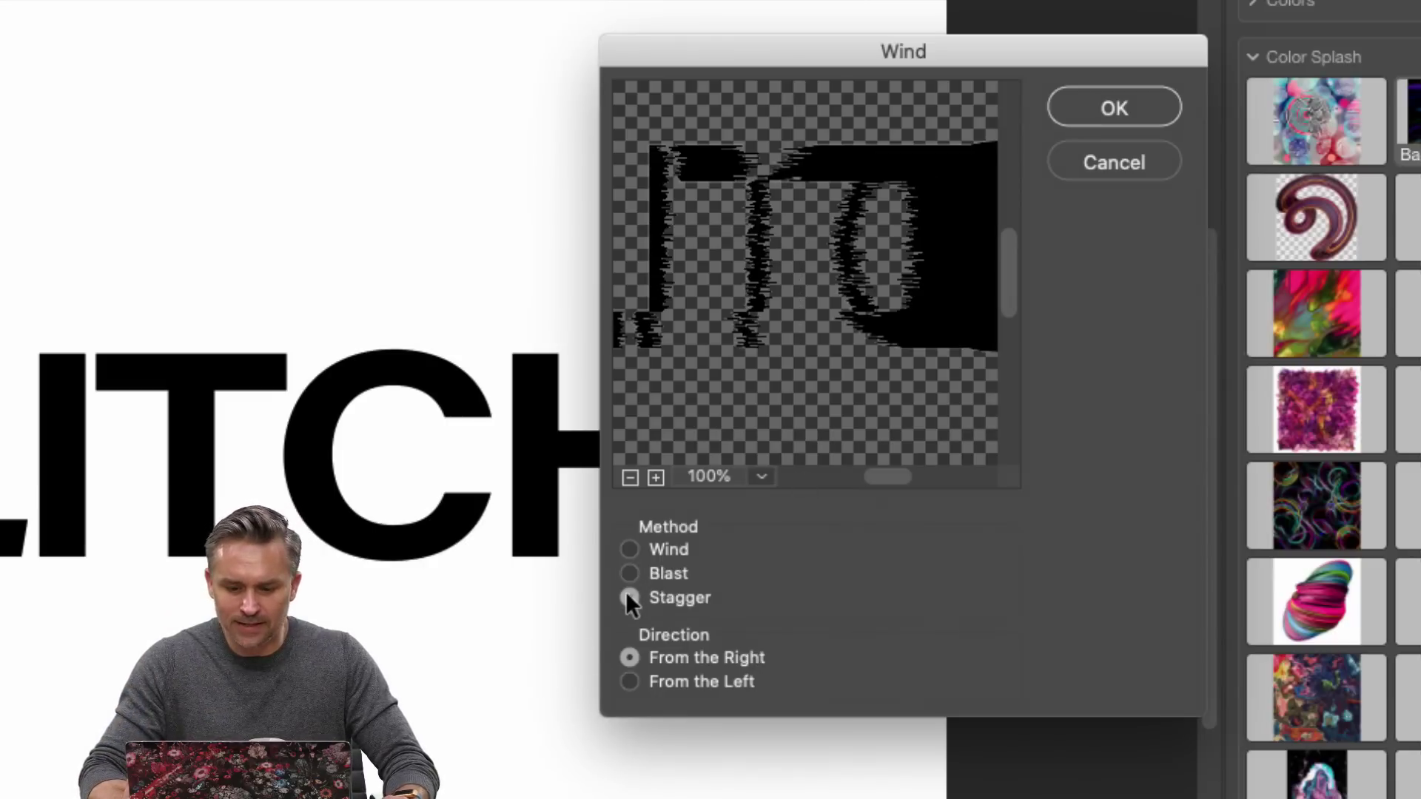
Compare the three Wind methods on the whole word and apply the filter with Stagger, From the Right.
{"action": "left_click_drag", "start_coordinate": [730, 254], "coordinate": [658, 345]}
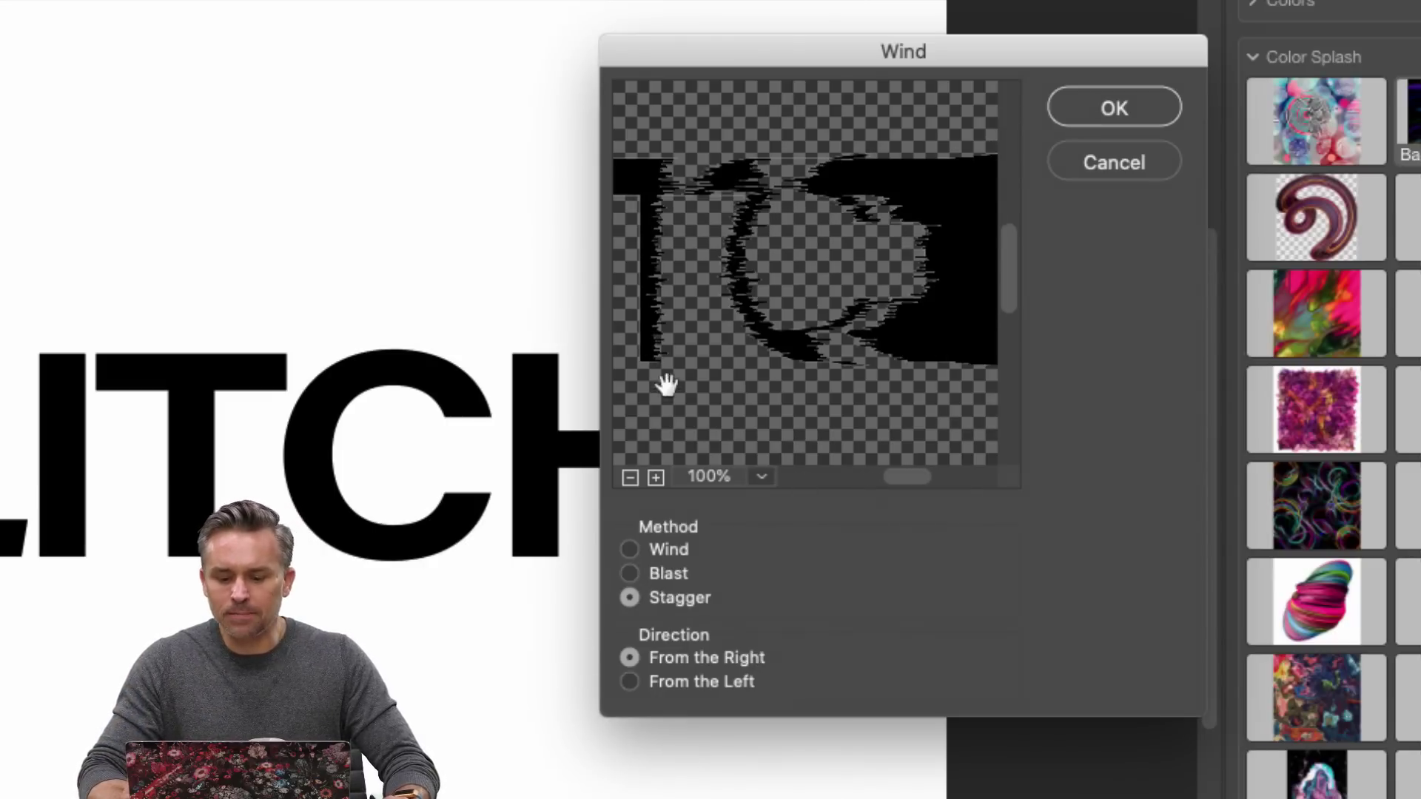
{"action": "left_click", "coordinate": [630, 477]}
{"action": "left_click", "coordinate": [630, 477]}
{"action": "left_click", "coordinate": [631, 477]}
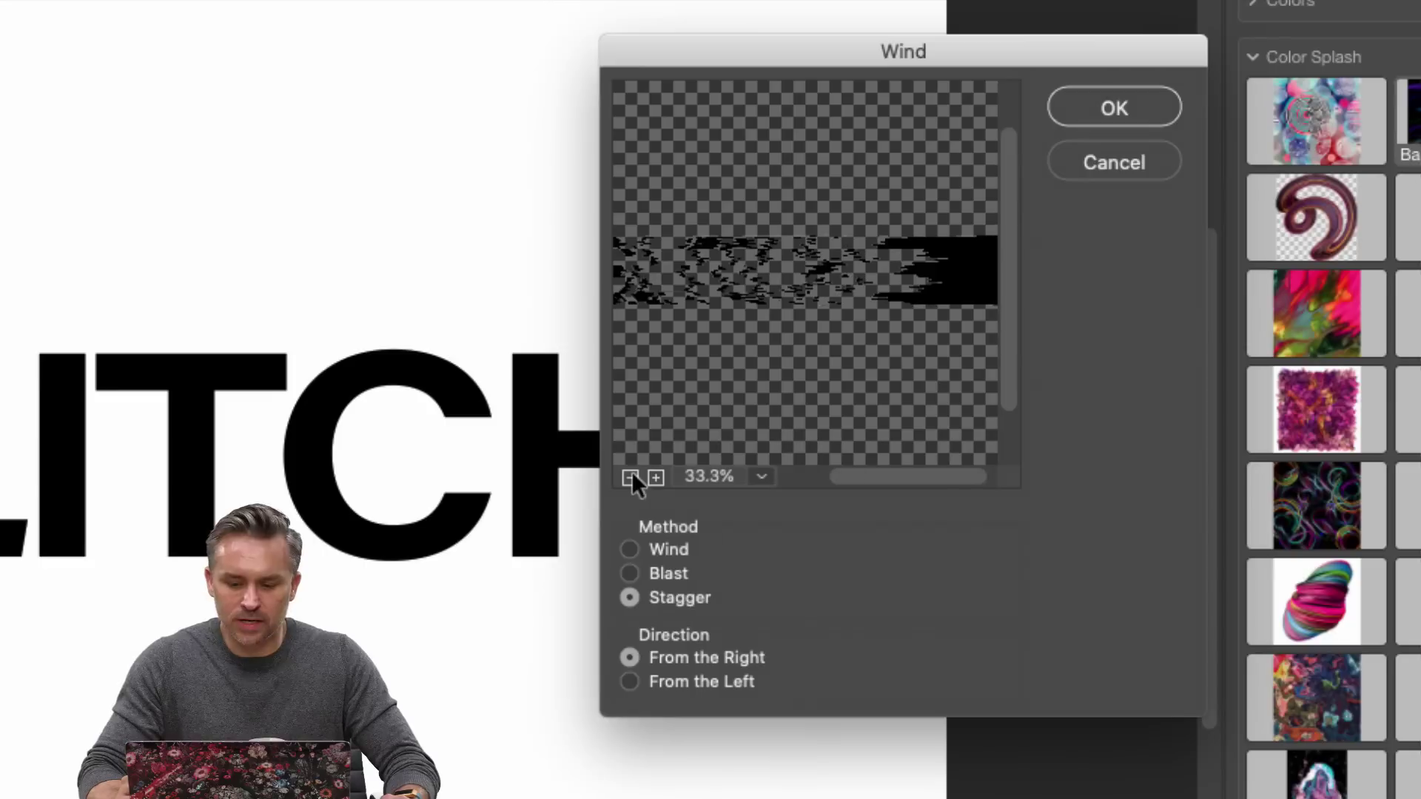
{"action": "left_click", "coordinate": [630, 477]}
{"action": "left_click", "coordinate": [656, 477]}
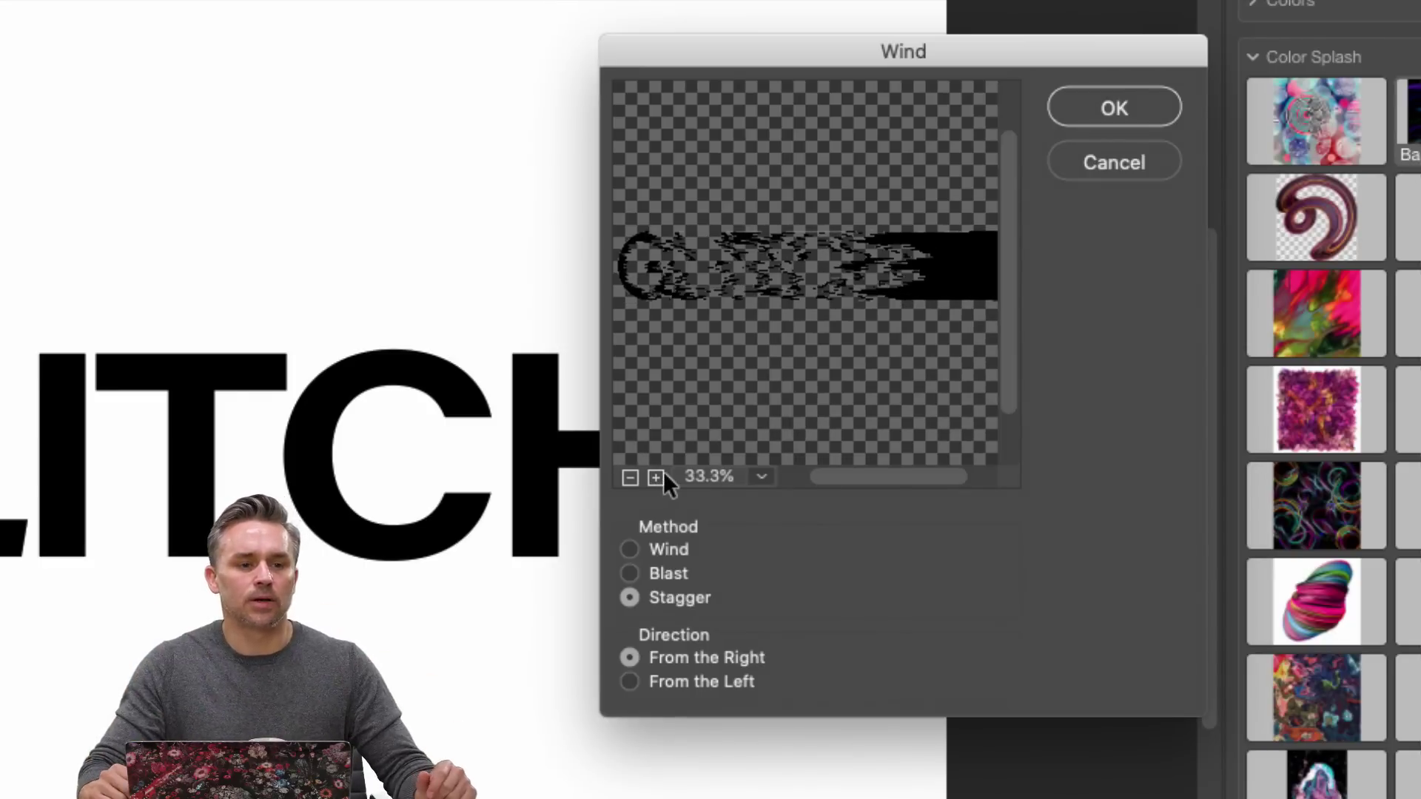
{"action": "left_click", "coordinate": [628, 551]}
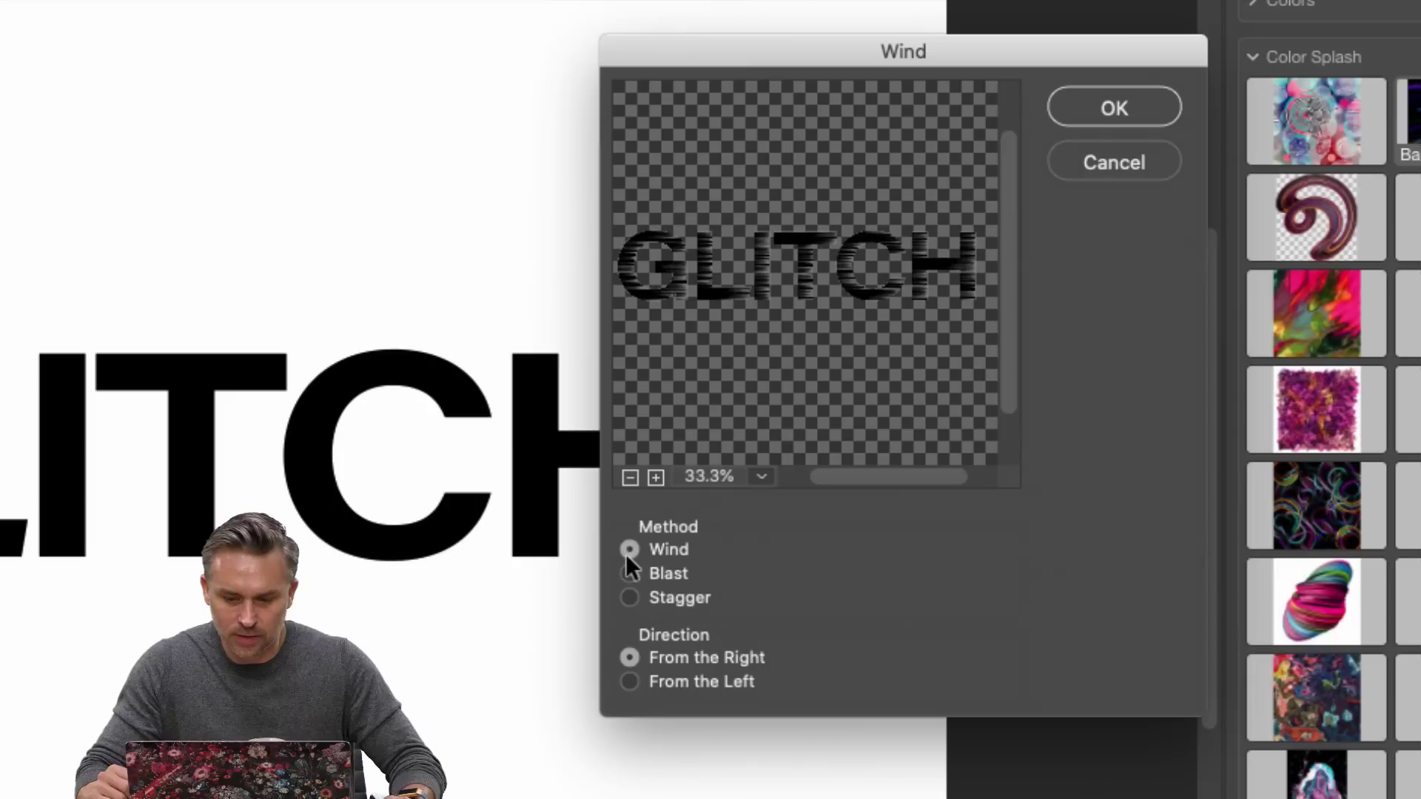
{"action": "left_click", "coordinate": [628, 574]}
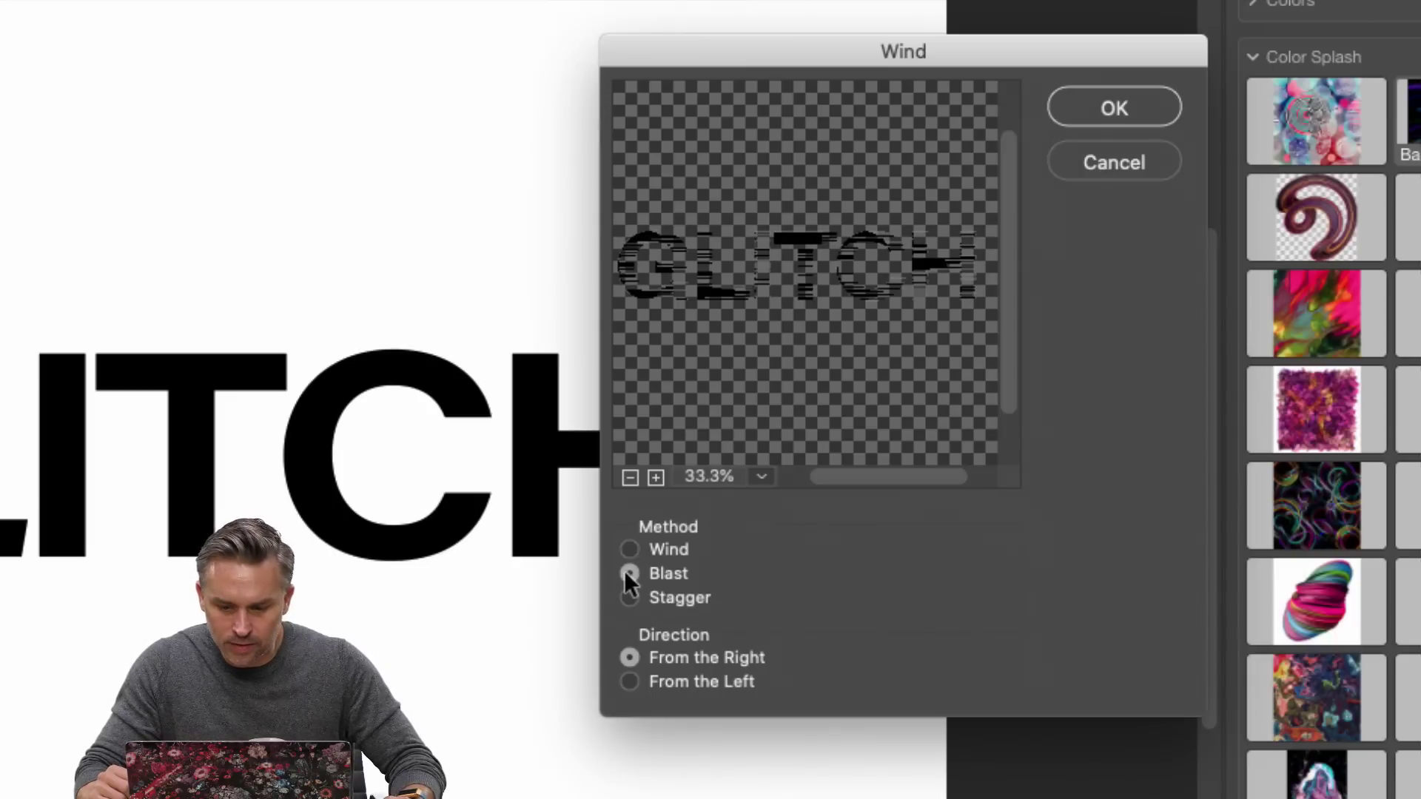
{"action": "left_click", "coordinate": [628, 598]}
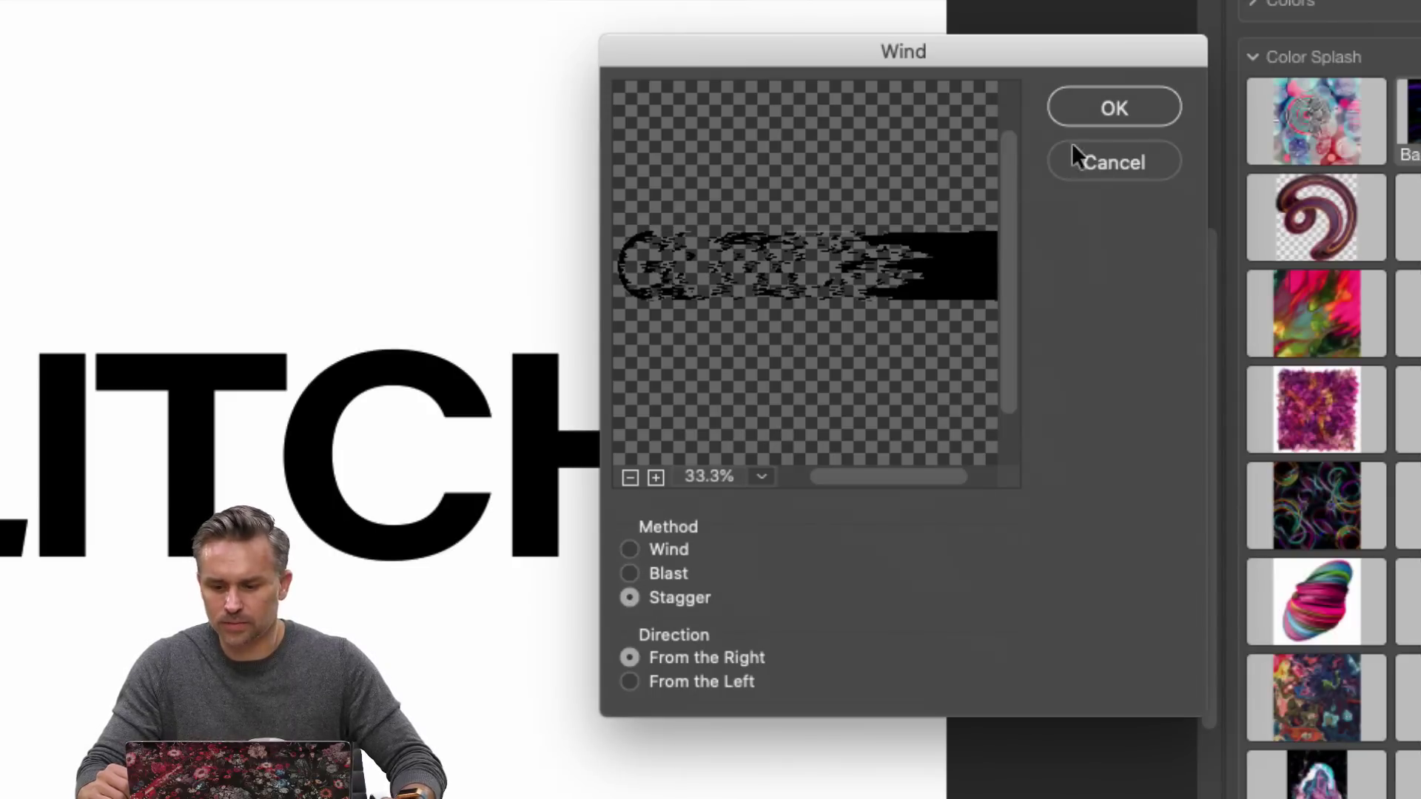
{"action": "left_click", "coordinate": [1118, 108]}
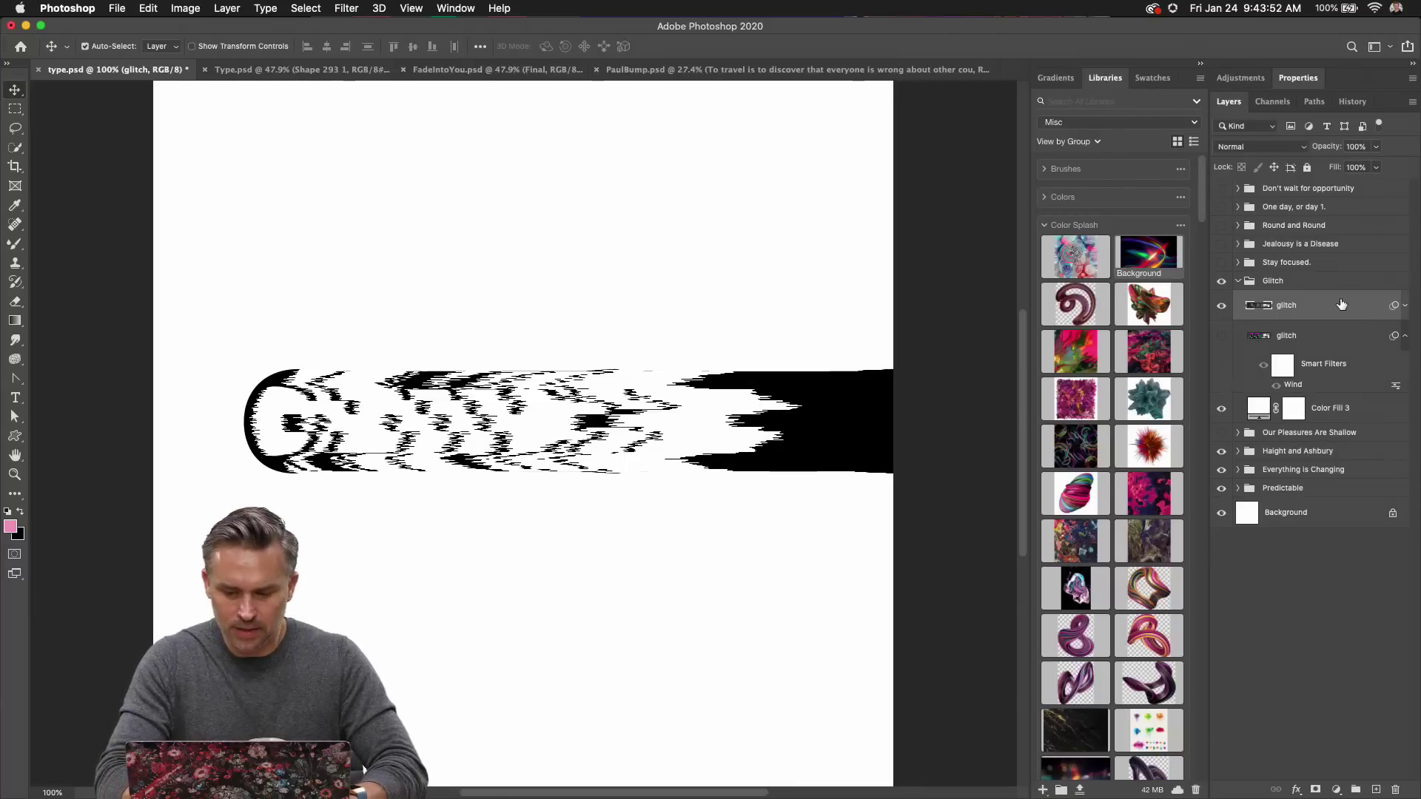
Duplicate the filtered glitch layer and give the lower copy a blue Color Overlay, #0084ff.
{"action": "key", "text": "super+j"}
{"action": "left_click", "coordinate": [1404, 304]}
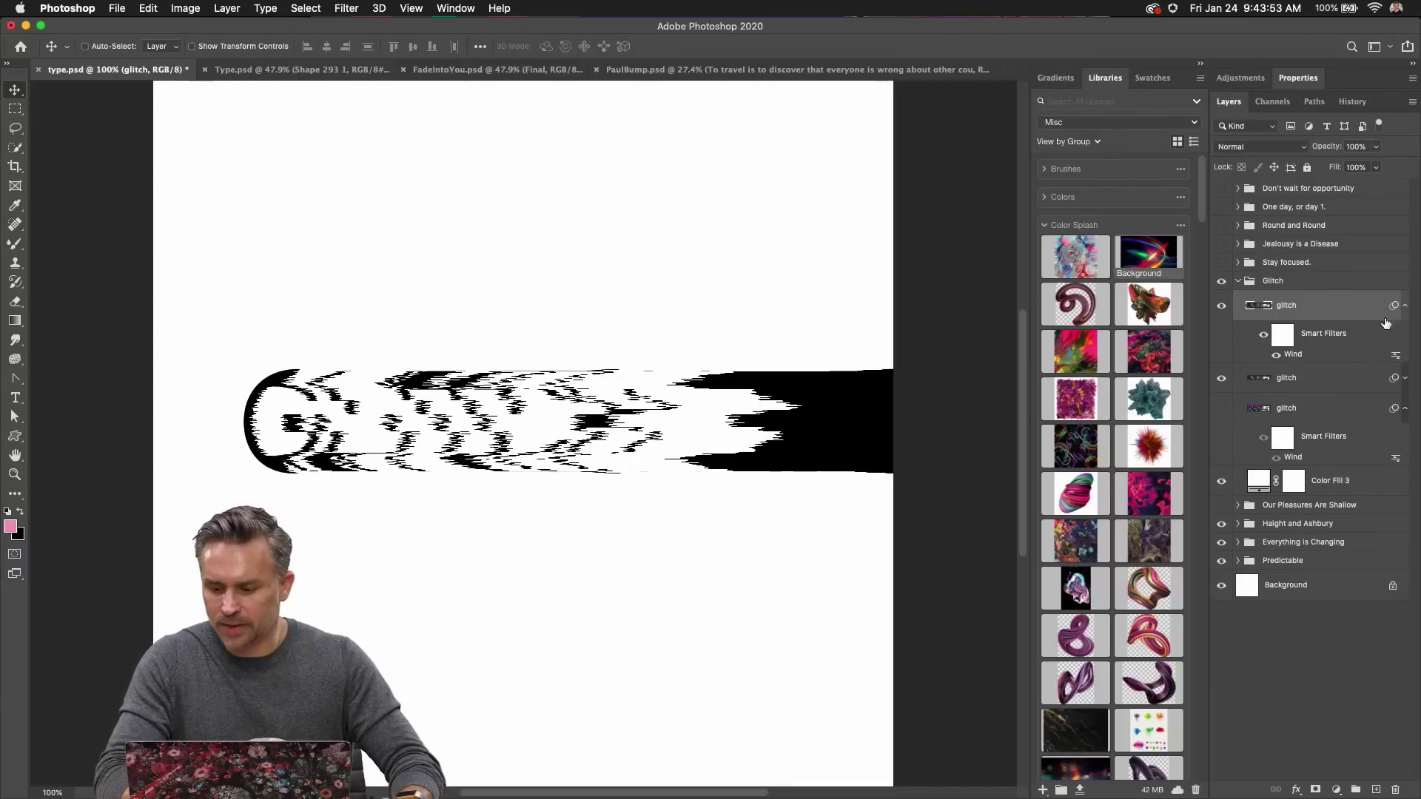
{"action": "left_click", "coordinate": [1255, 380]}
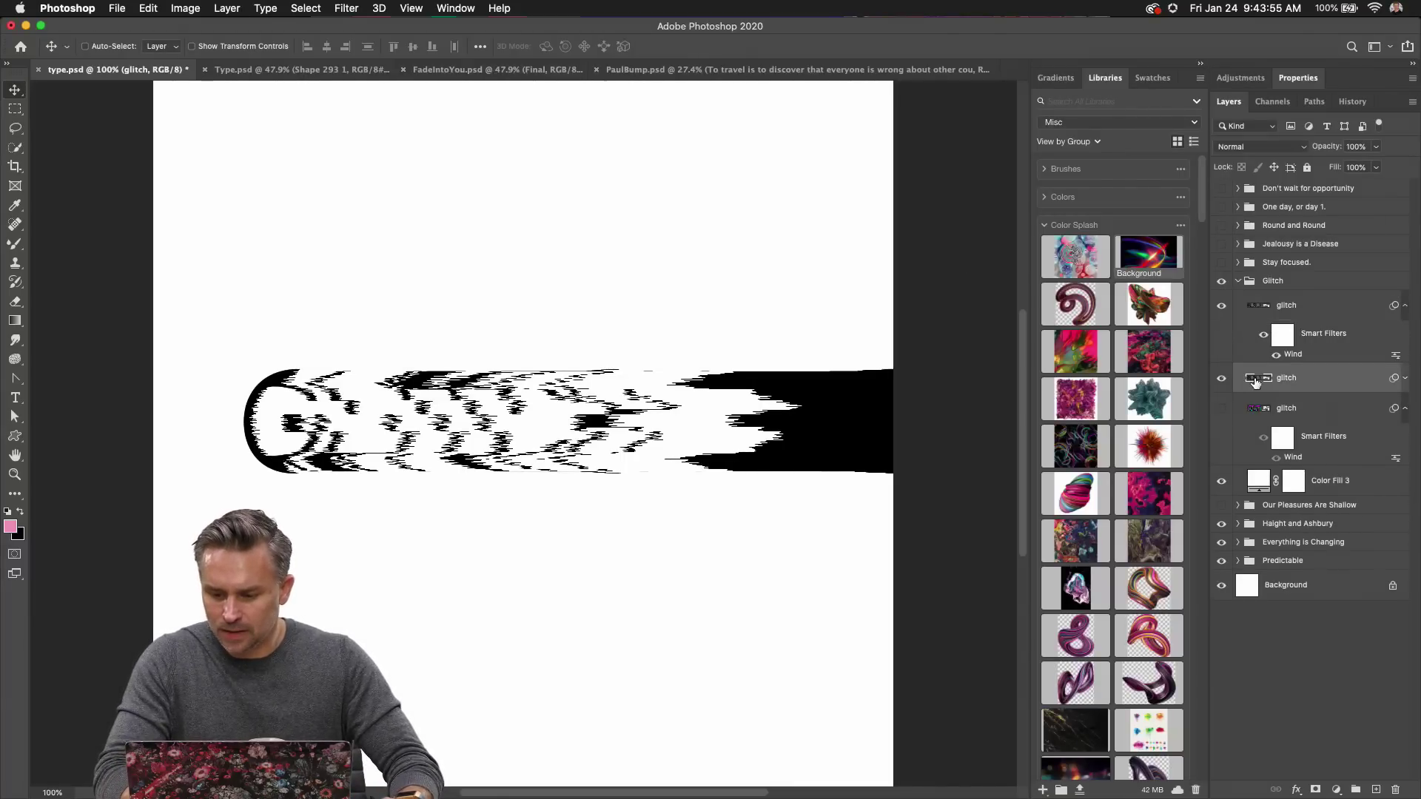
{"action": "double_click", "coordinate": [1329, 382]}
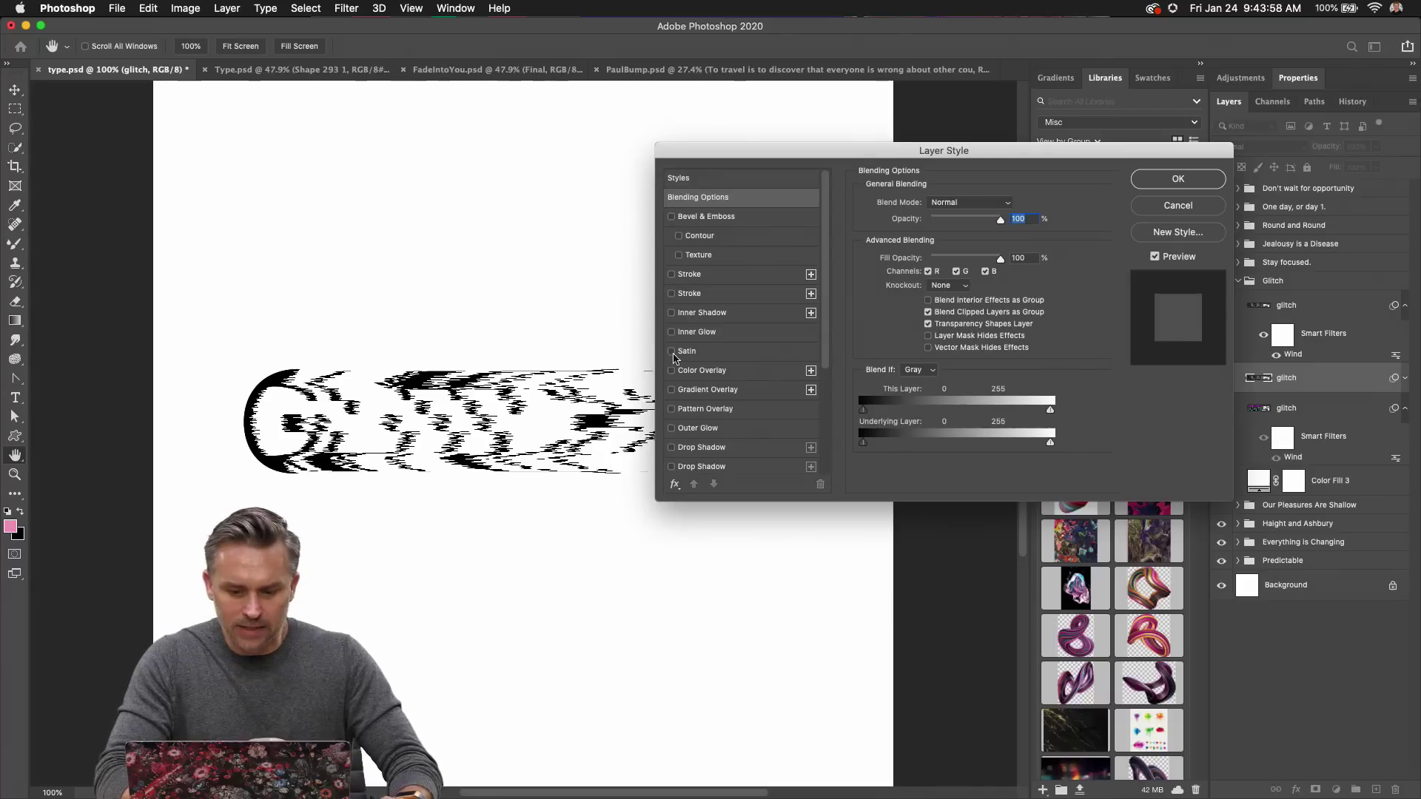
{"action": "left_click", "coordinate": [671, 370]}
{"action": "left_click", "coordinate": [704, 370]}
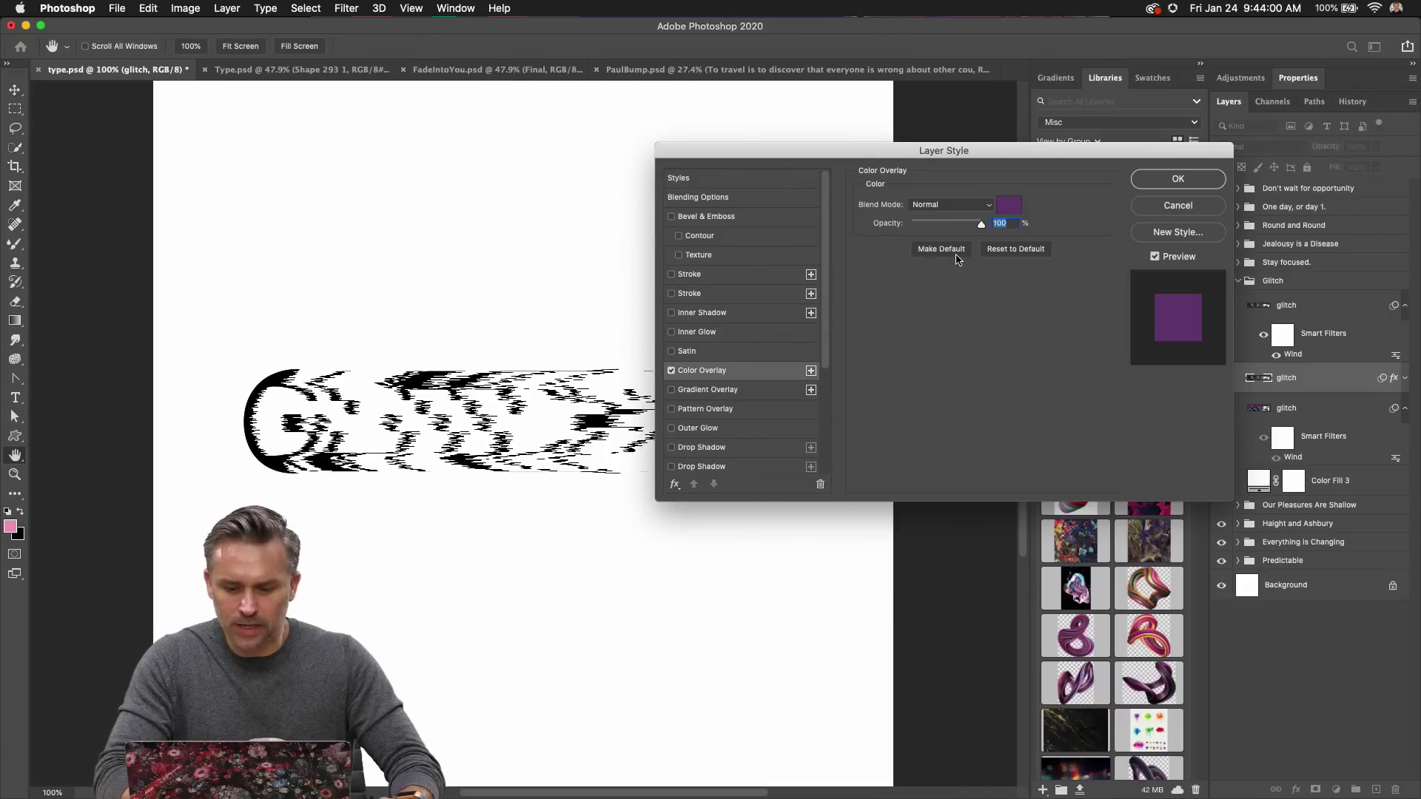
{"action": "left_click", "coordinate": [1011, 211]}
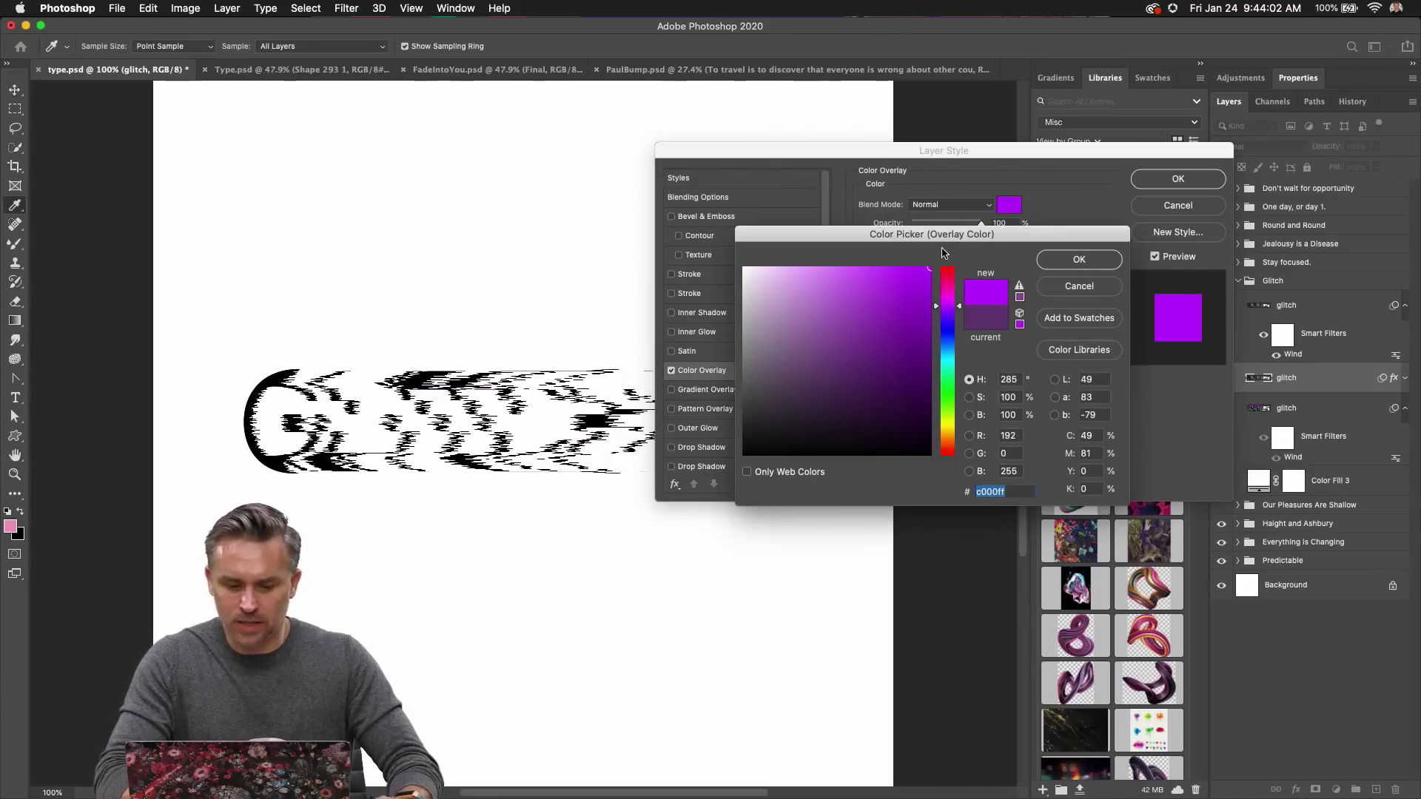
{"action": "left_click", "coordinate": [948, 345]}
{"action": "left_click_drag", "start_coordinate": [949, 348], "coordinate": [950, 350]}
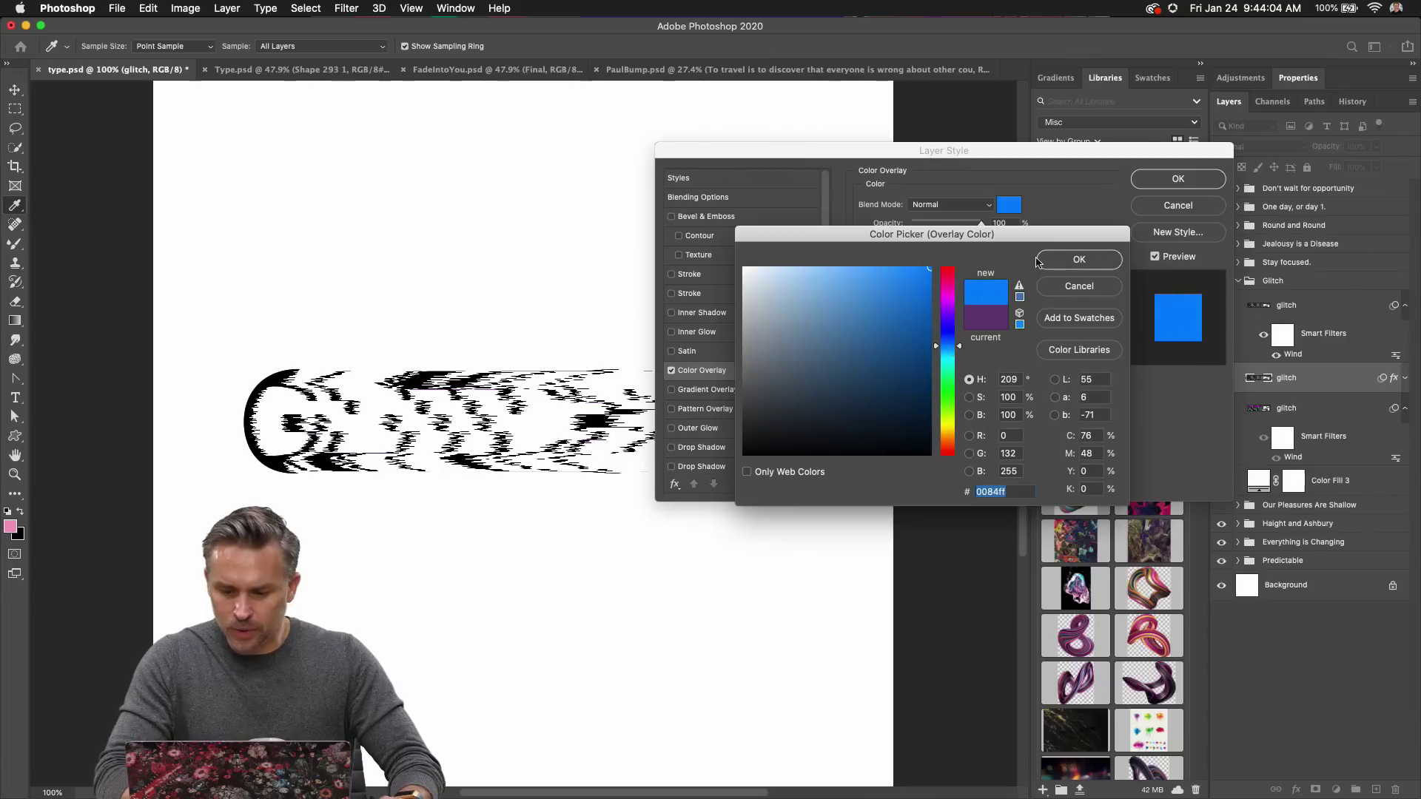
{"action": "left_click", "coordinate": [1078, 259]}
{"action": "left_click", "coordinate": [1178, 179]}
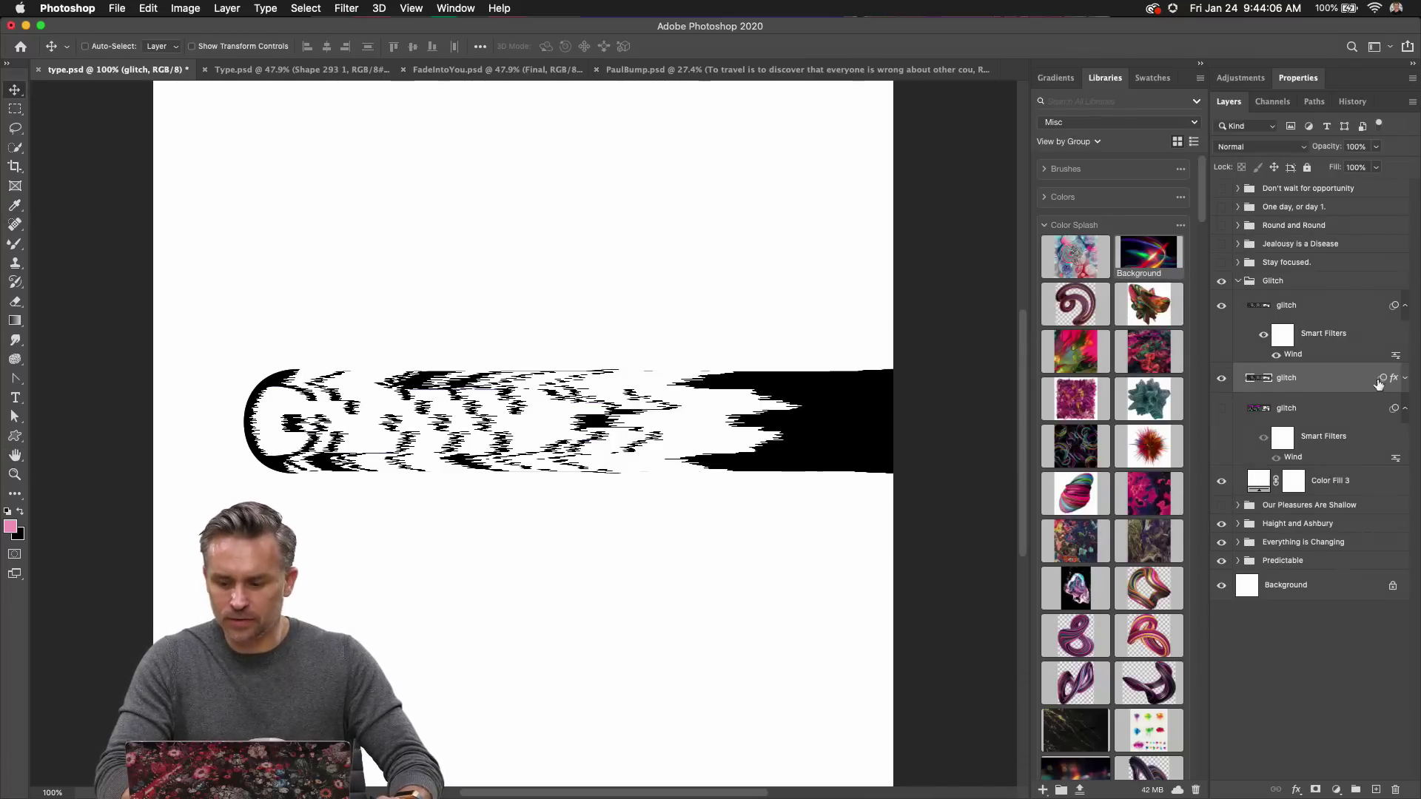
Hide the upper glitch copy and change the lower copy's Color Overlay to cyan, #00eaff.
{"action": "left_click", "coordinate": [1404, 379]}
{"action": "left_click", "coordinate": [1221, 305]}
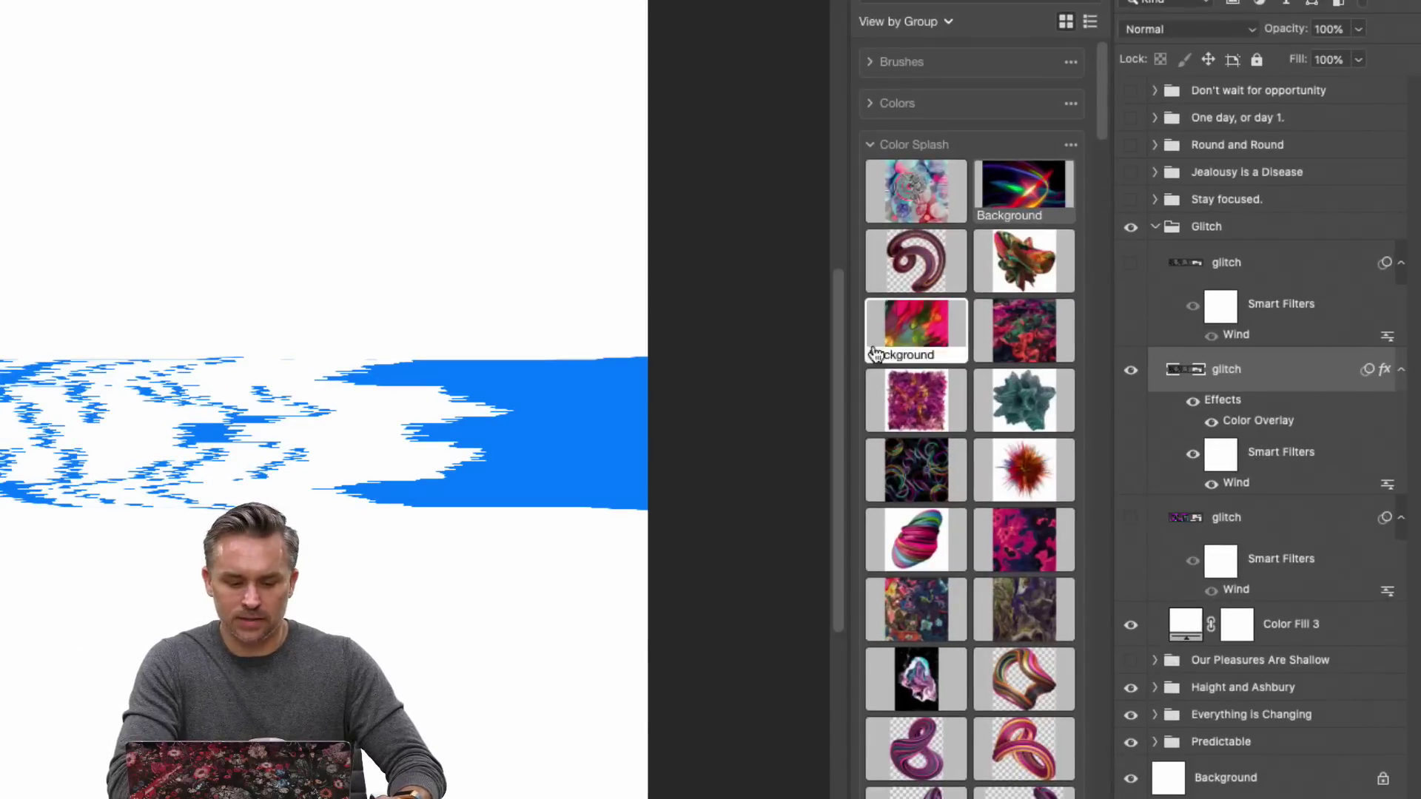
{"action": "double_click", "coordinate": [1232, 421]}
{"action": "left_click", "coordinate": [814, 115]}
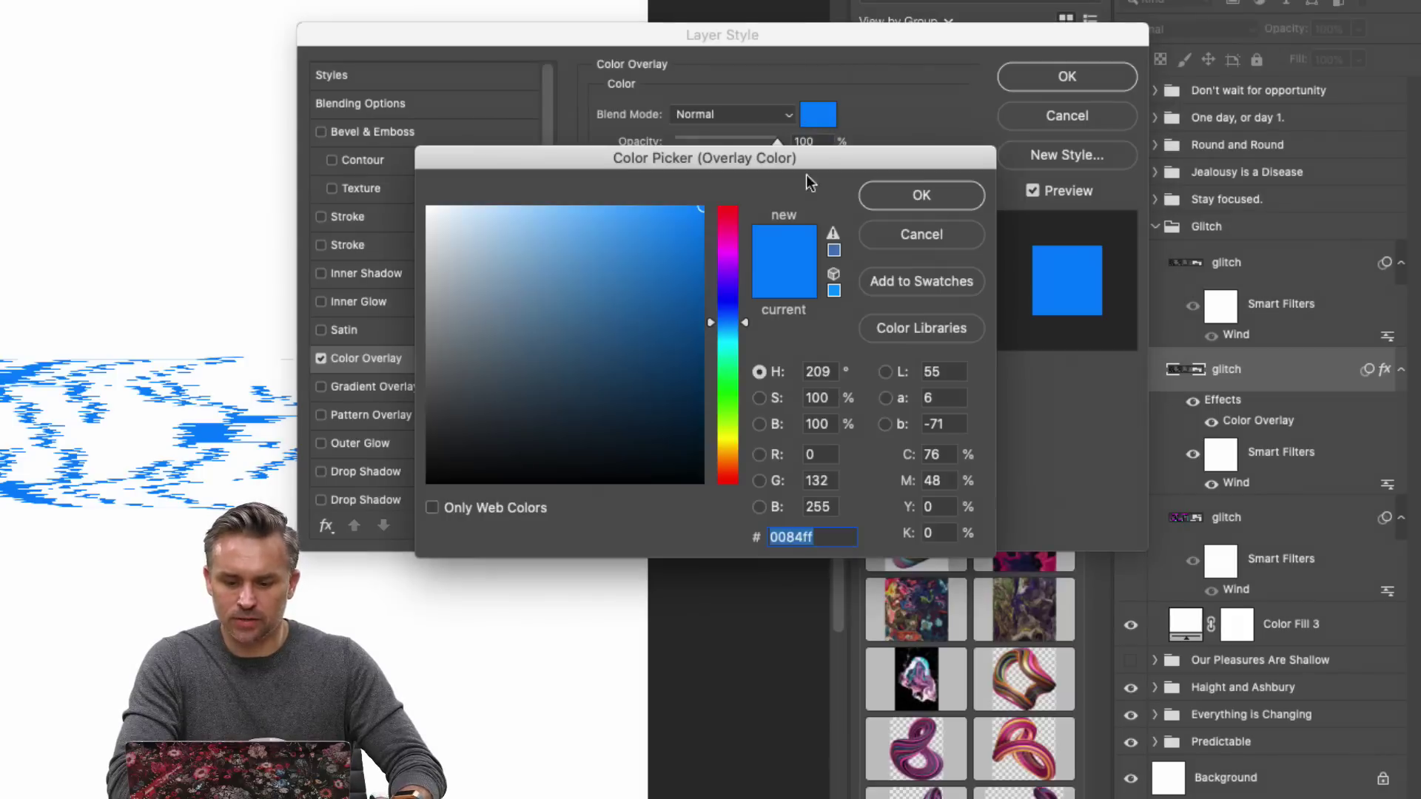
{"action": "left_click_drag", "start_coordinate": [713, 259], "coordinate": [720, 338]}
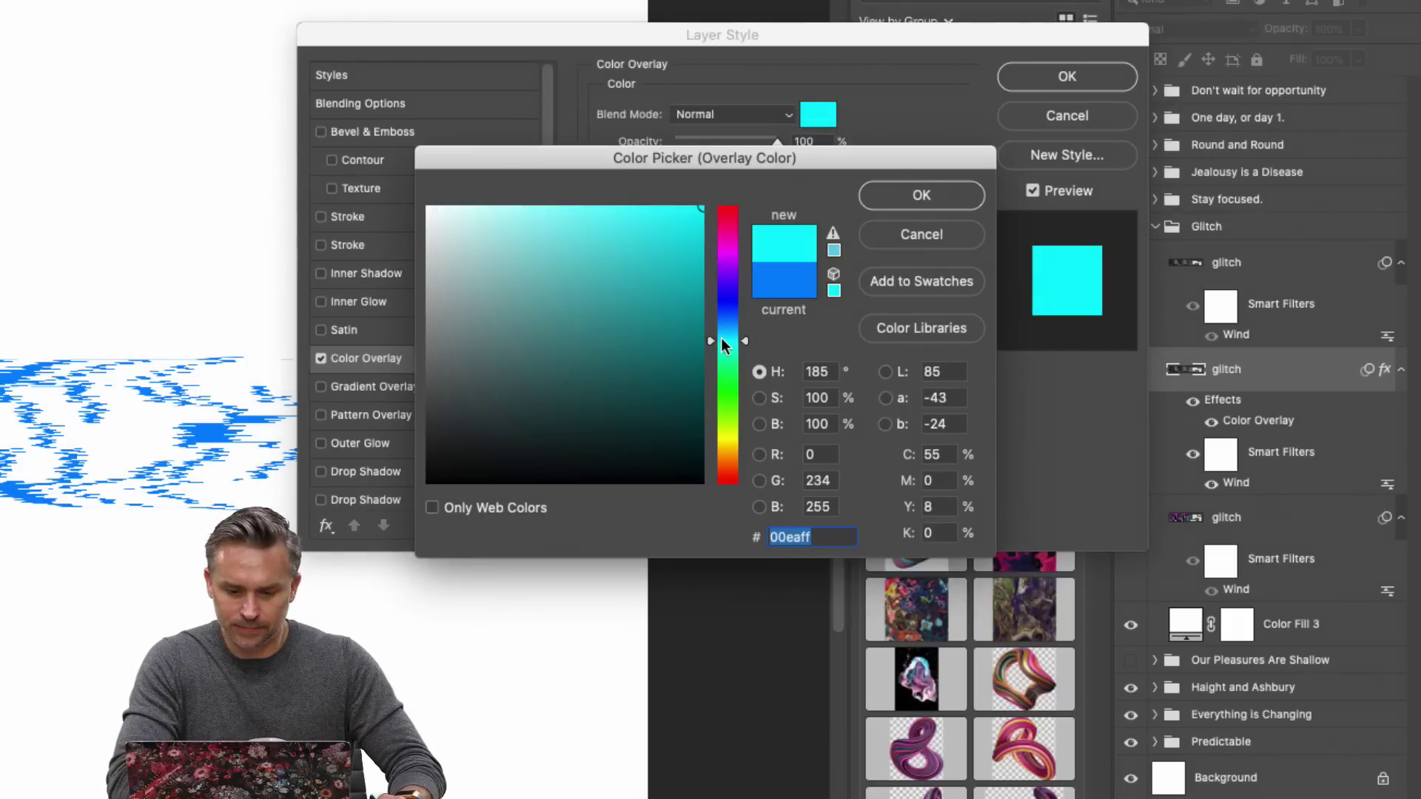
{"action": "left_click", "coordinate": [866, 193]}
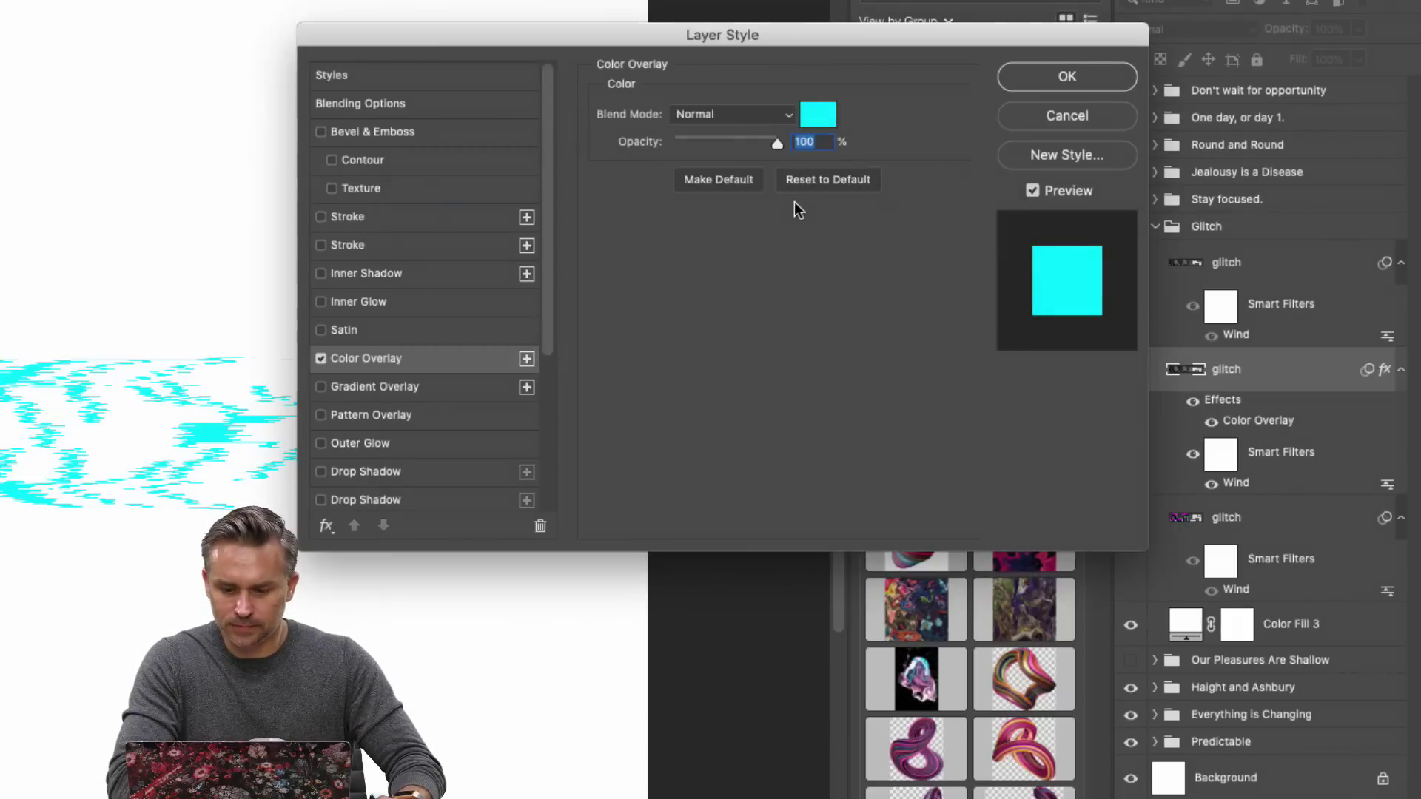
{"action": "left_click", "coordinate": [1066, 76]}
Show the upper glitch copy again and change its Wind filter method to Blast.
{"action": "left_click", "coordinate": [1130, 264]}
{"action": "left_click", "coordinate": [1246, 278]}
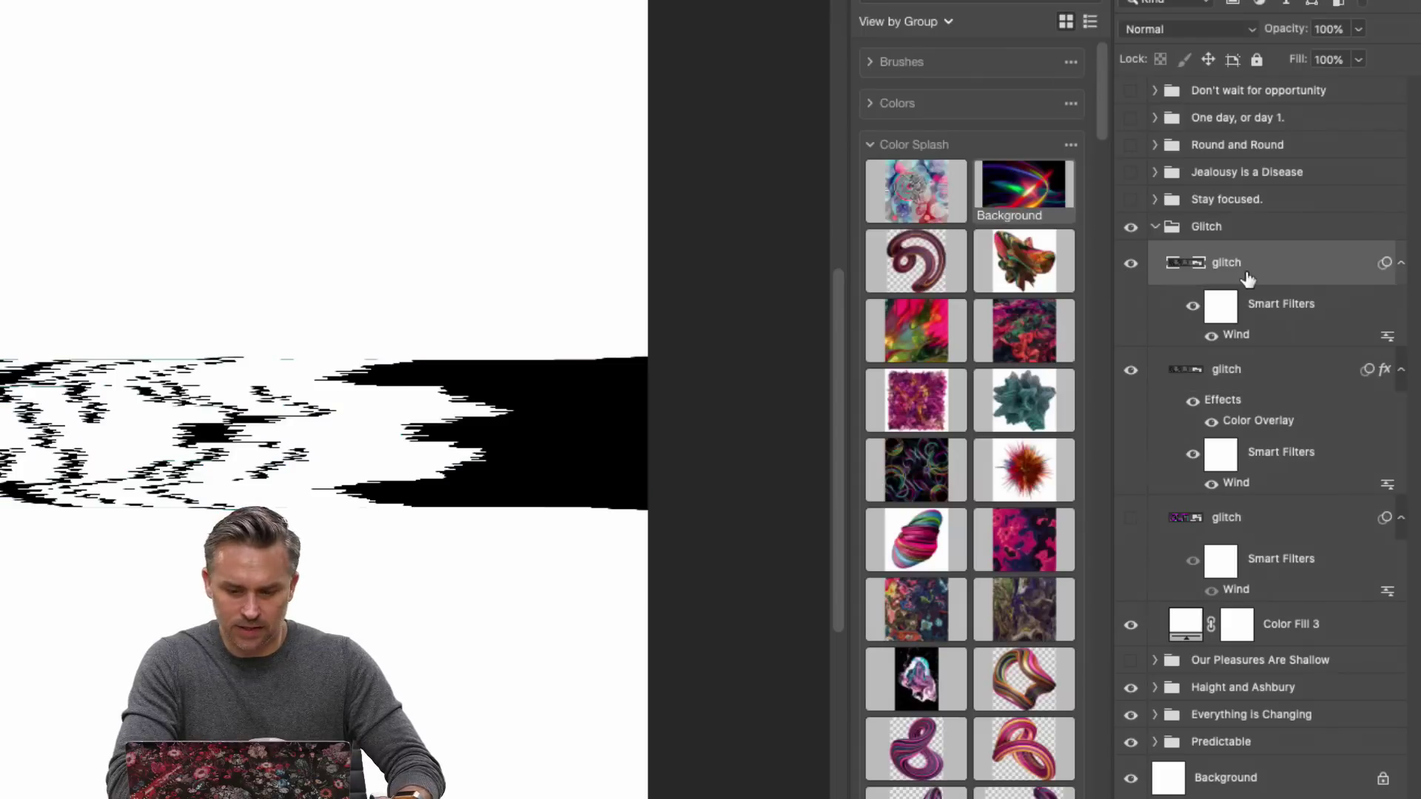
{"action": "double_click", "coordinate": [1233, 336]}
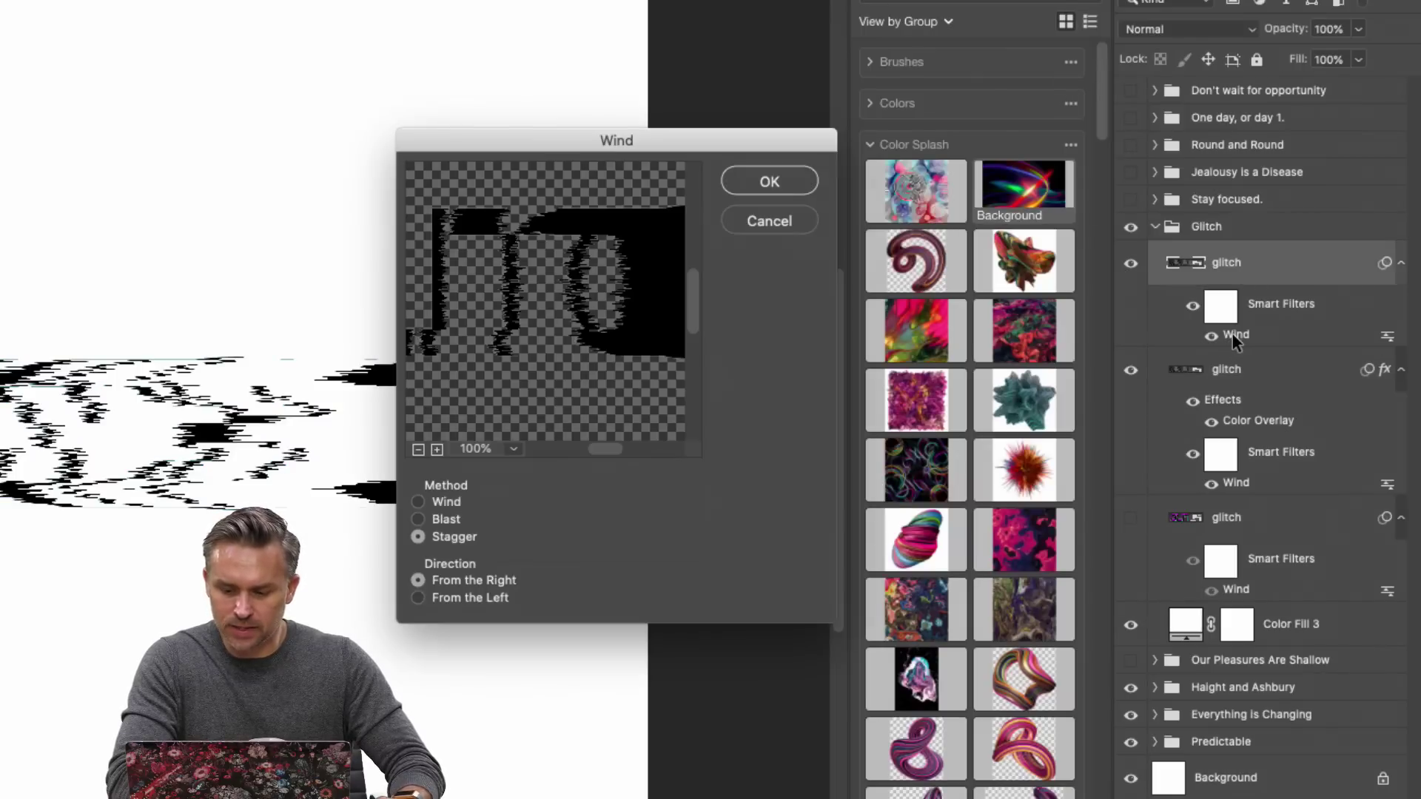
{"action": "left_click", "coordinate": [418, 518]}
{"action": "left_click", "coordinate": [769, 182]}
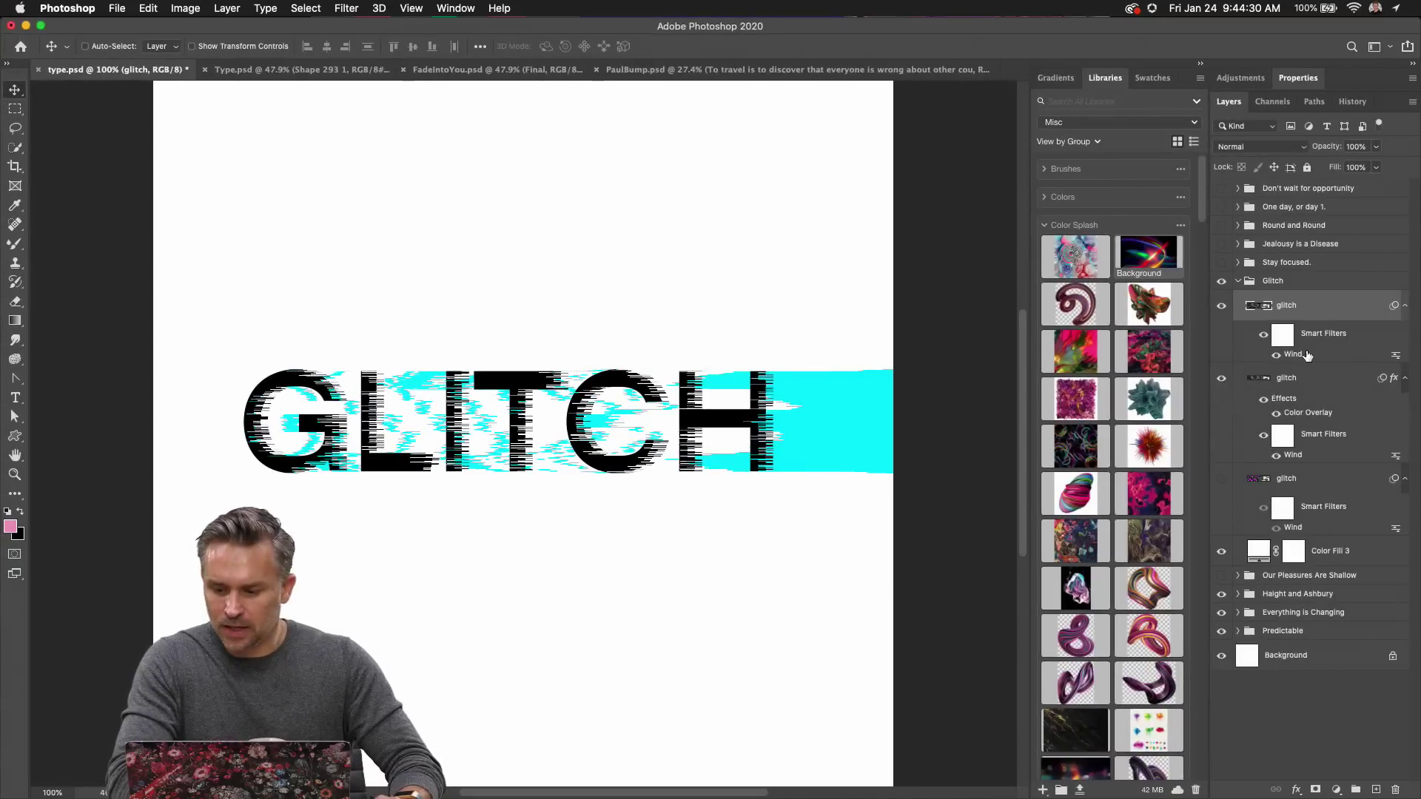
Add a magenta Color Overlay, #f600ff, to the upper glitch copy.
{"action": "double_click", "coordinate": [1347, 309]}
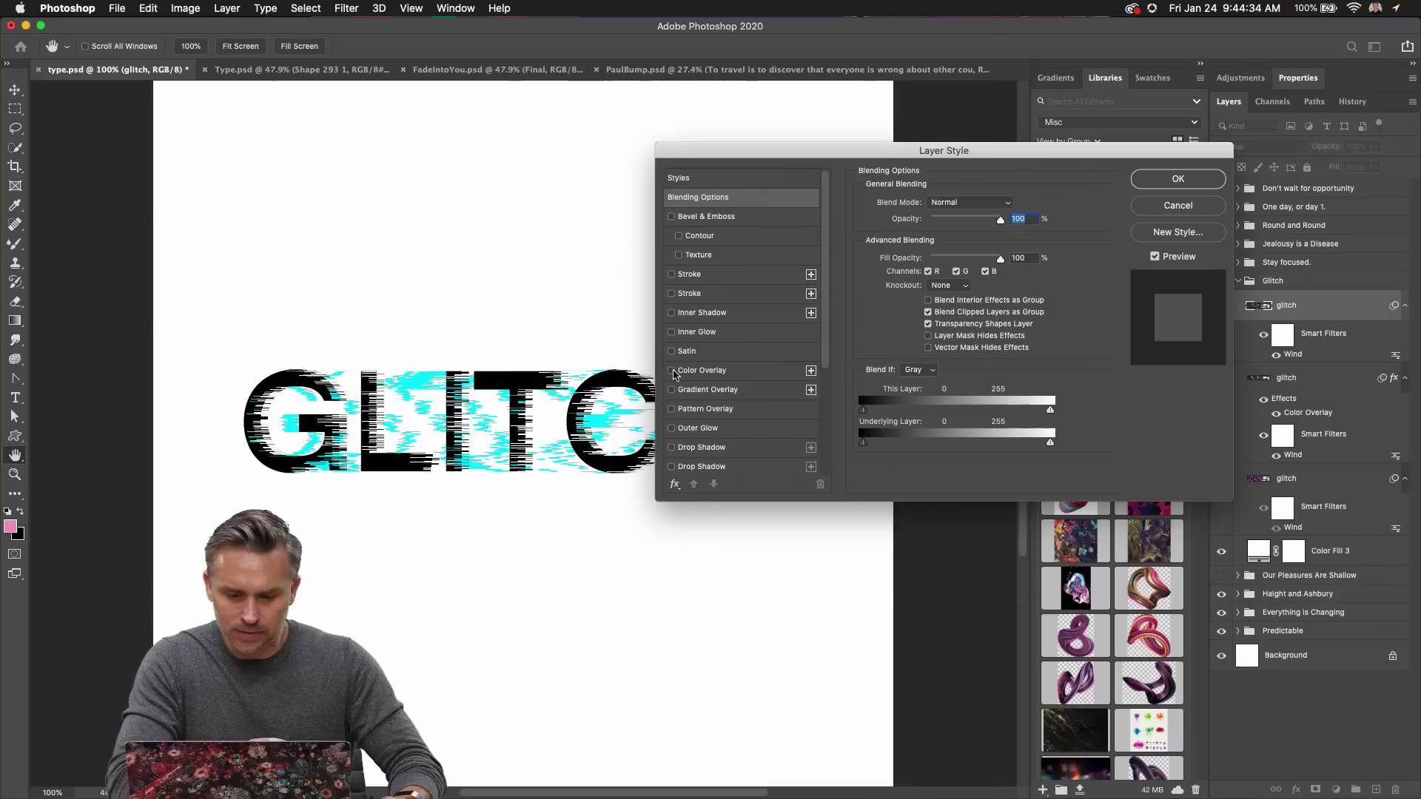
{"action": "left_click", "coordinate": [671, 370]}
{"action": "left_click", "coordinate": [711, 370]}
{"action": "left_click", "coordinate": [1009, 205]}
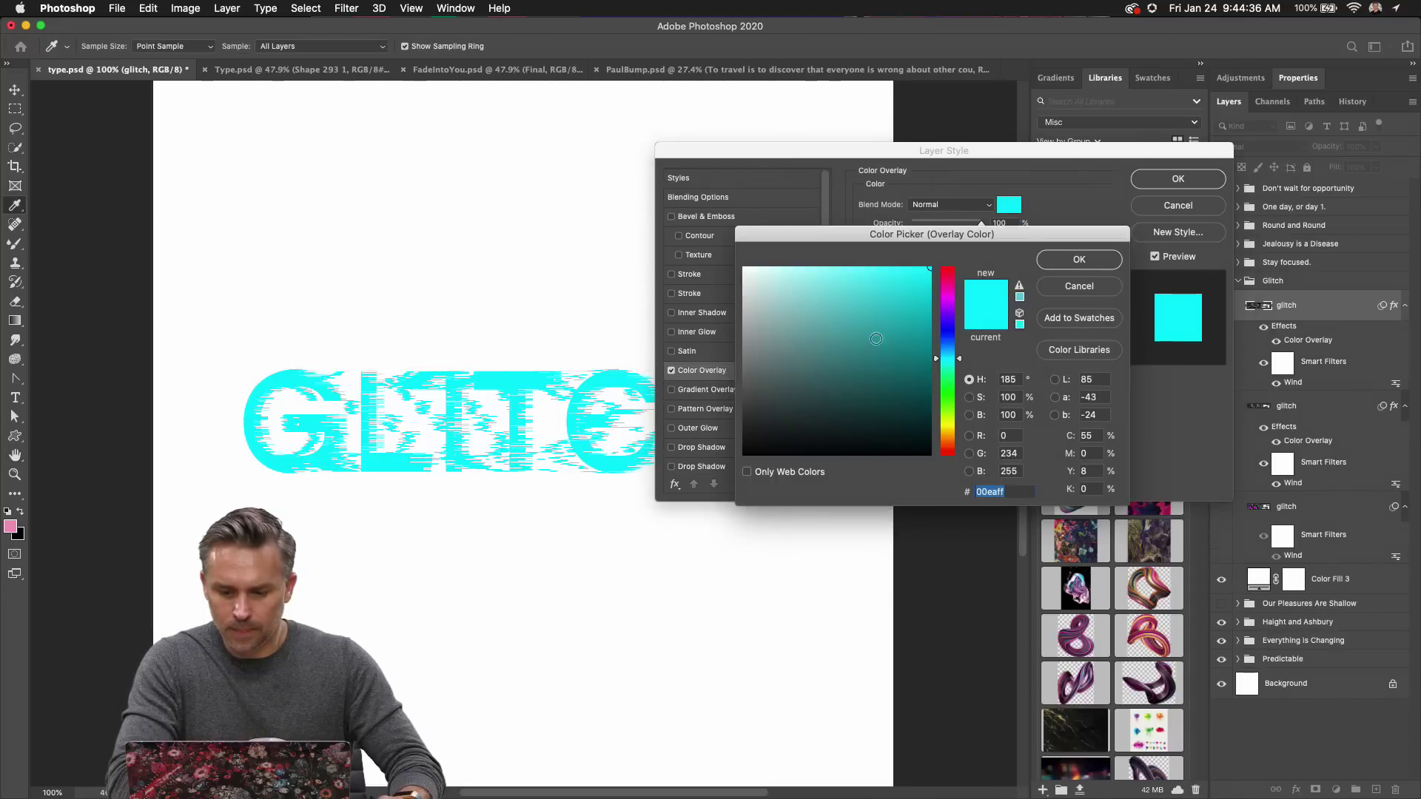
{"action": "left_click", "coordinate": [947, 301]}
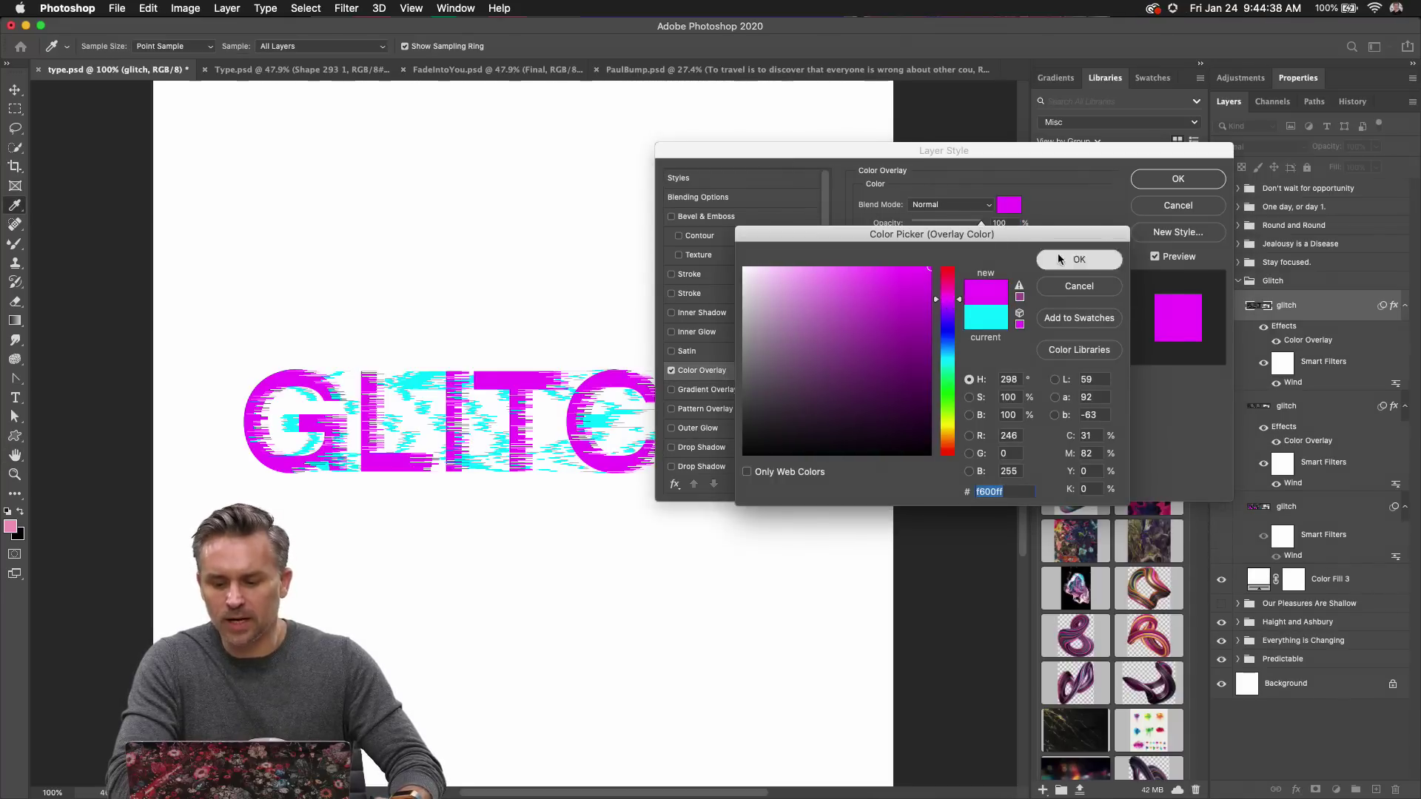
{"action": "left_click", "coordinate": [1059, 258]}
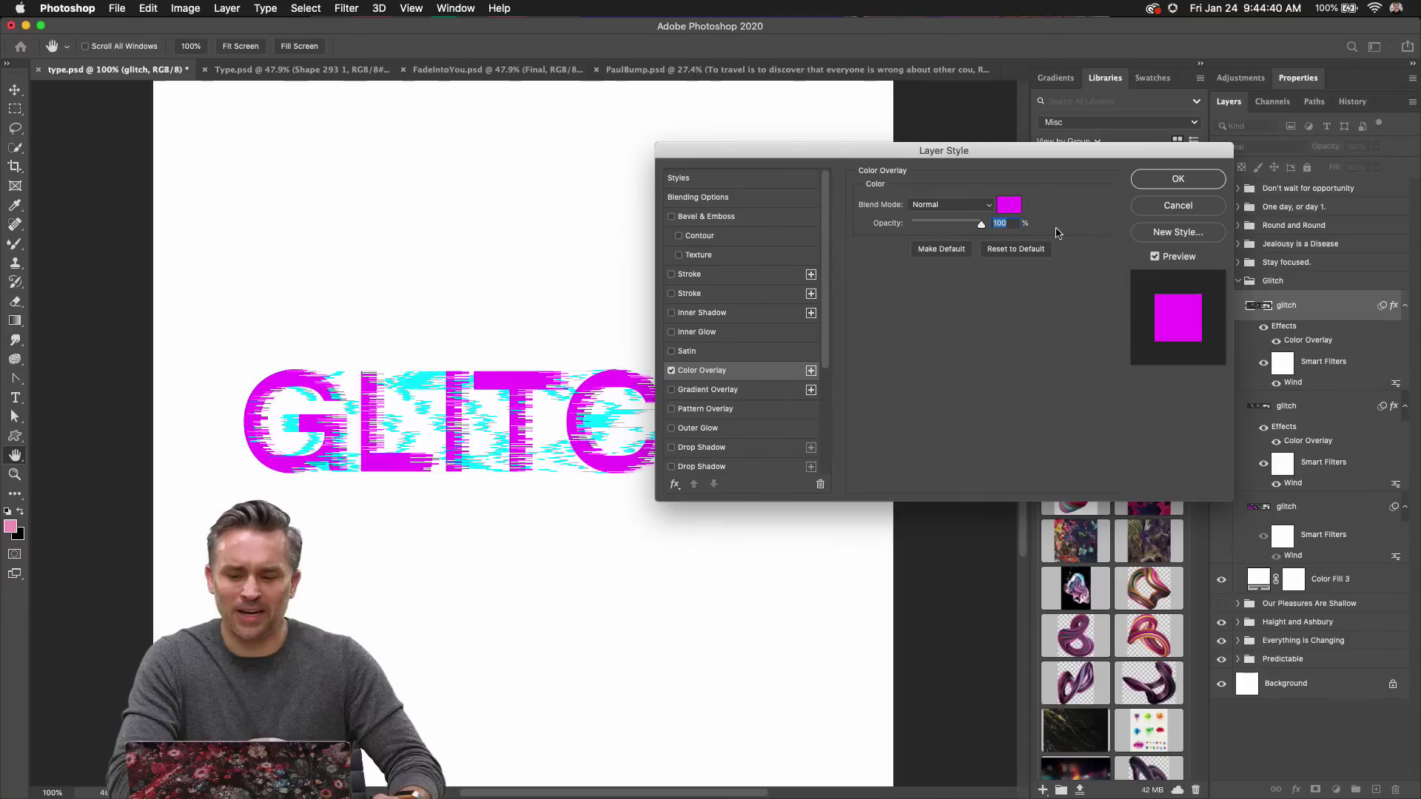
{"action": "left_click", "coordinate": [1152, 184]}
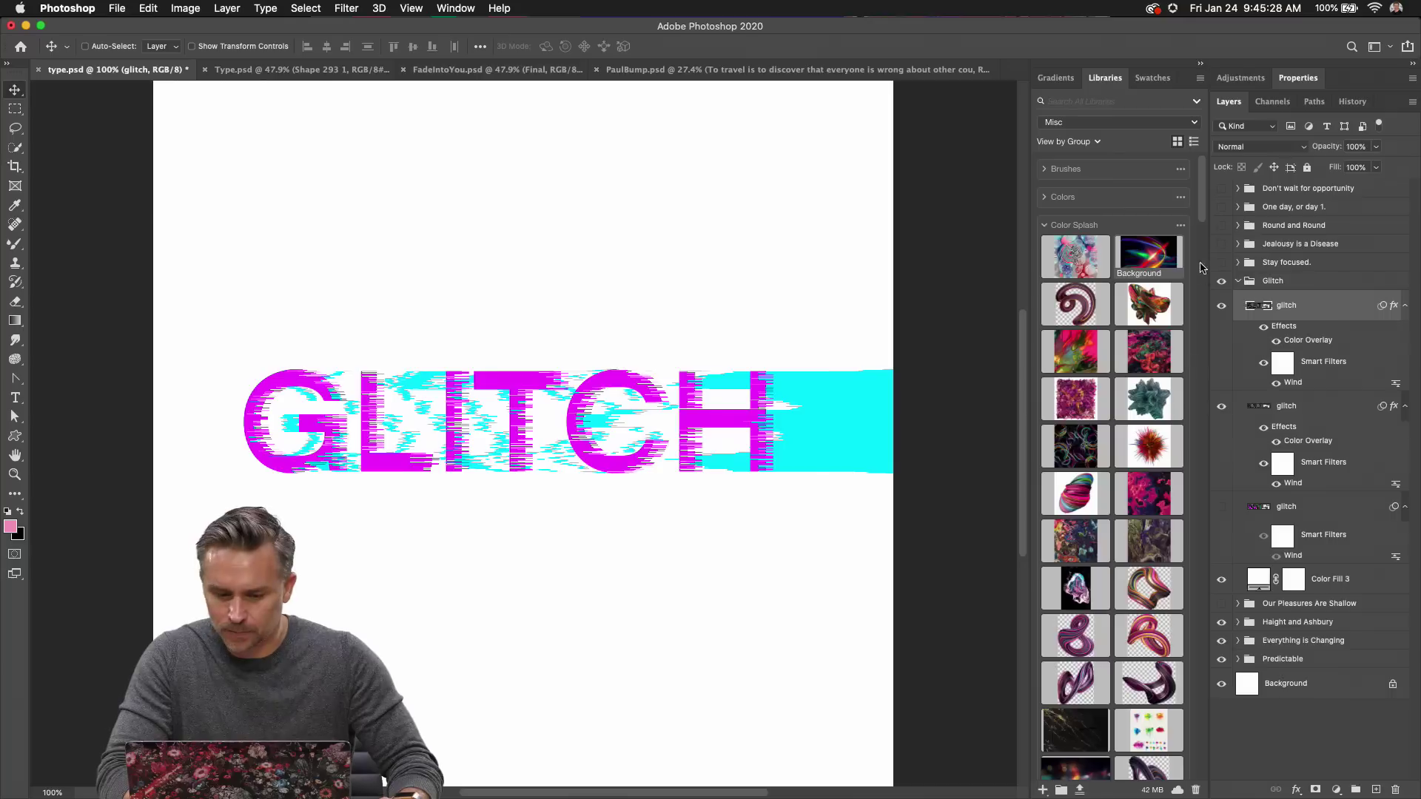
Change the magenta glitch layer's Wind direction to From the Left and duplicate the layer.
{"action": "double_click", "coordinate": [1293, 383]}
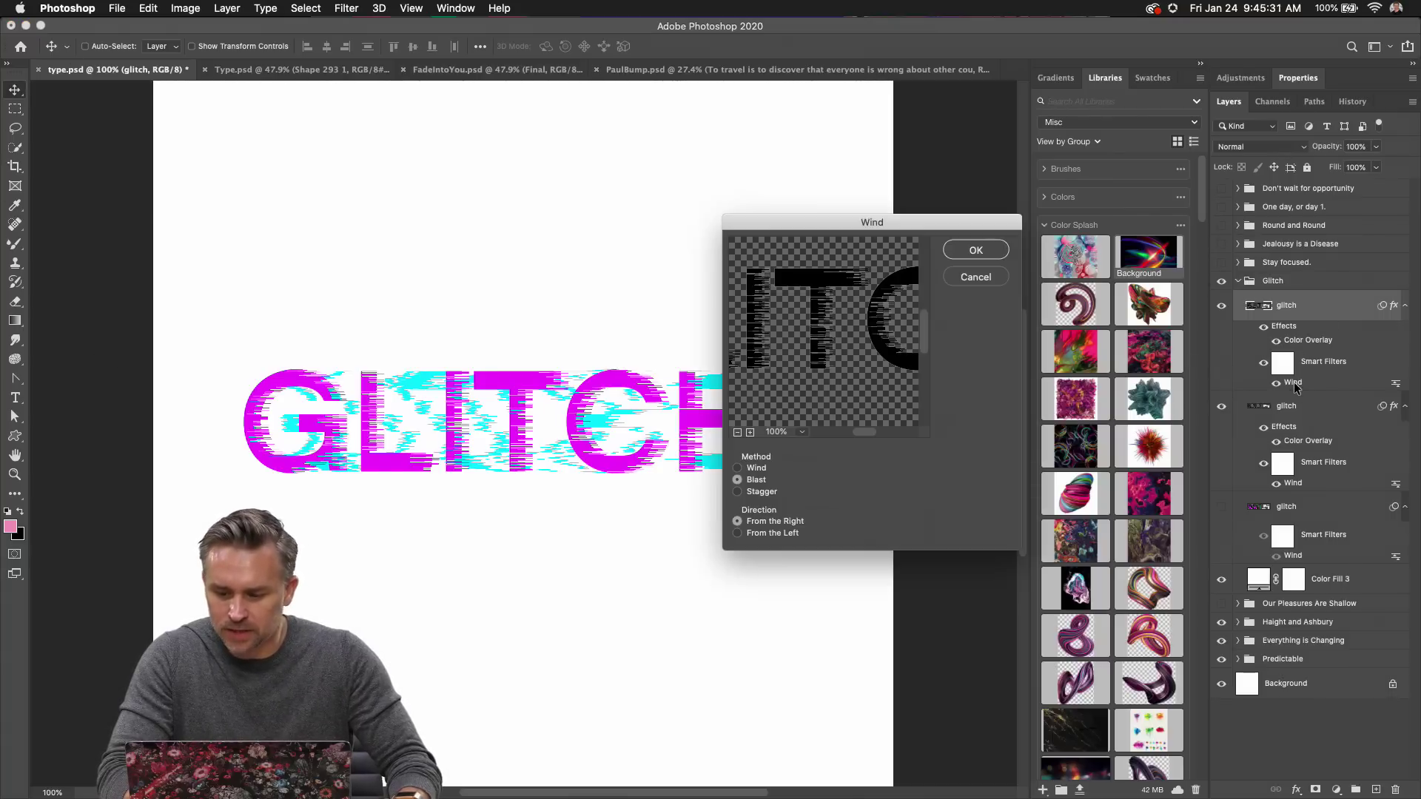
{"action": "left_click", "coordinate": [737, 533]}
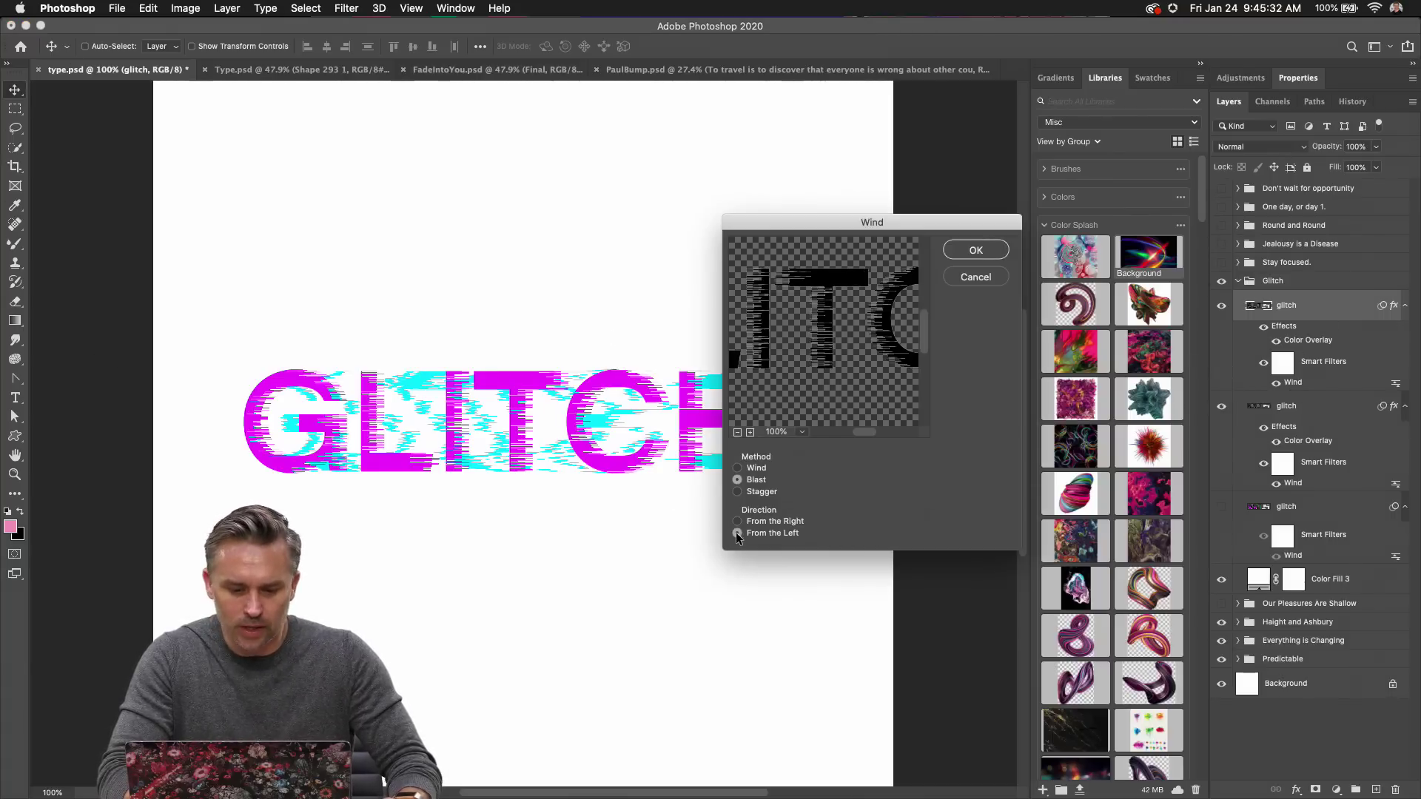
{"action": "left_click", "coordinate": [980, 251]}
{"action": "left_click_drag", "start_coordinate": [353, 434], "coordinate": [353, 435]}
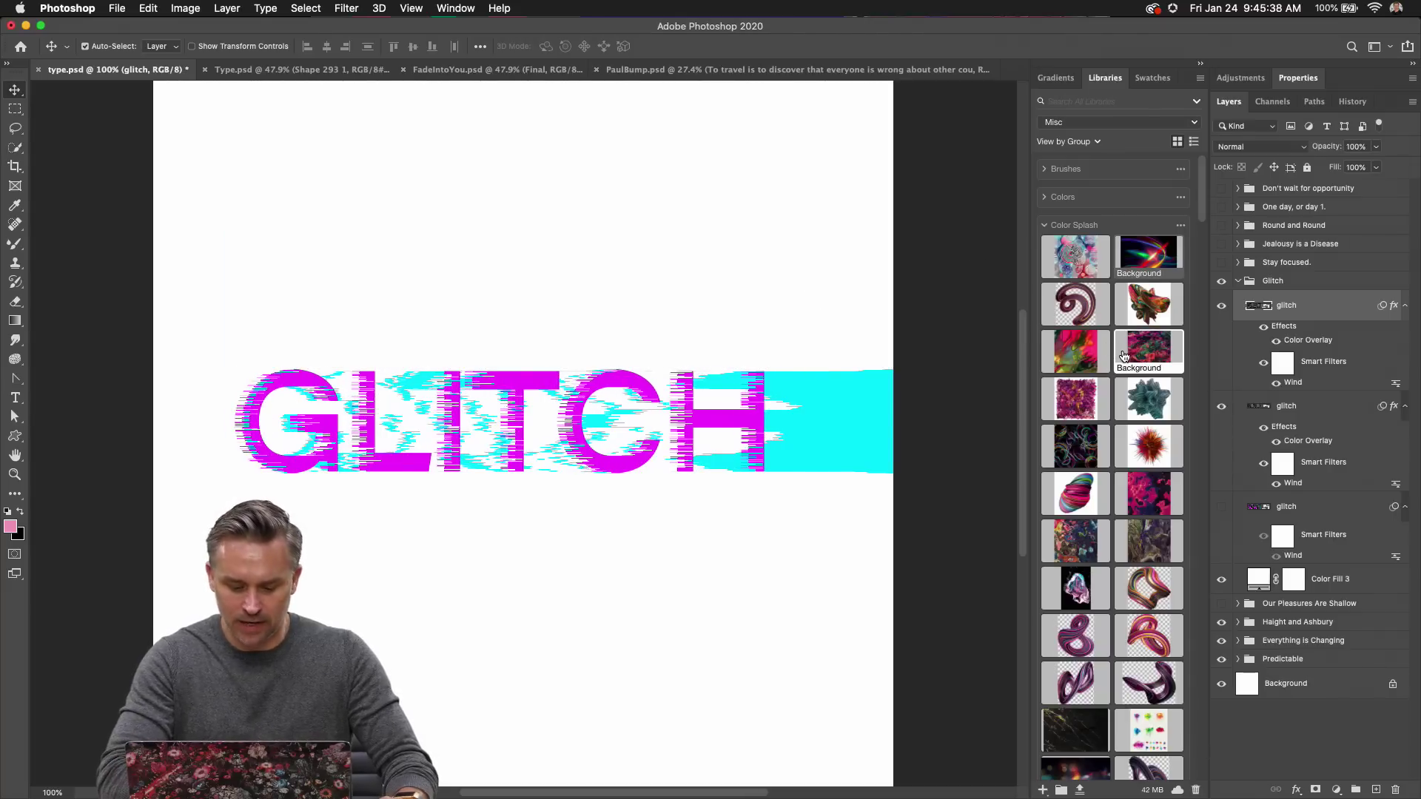
{"action": "key", "text": "super+j"}
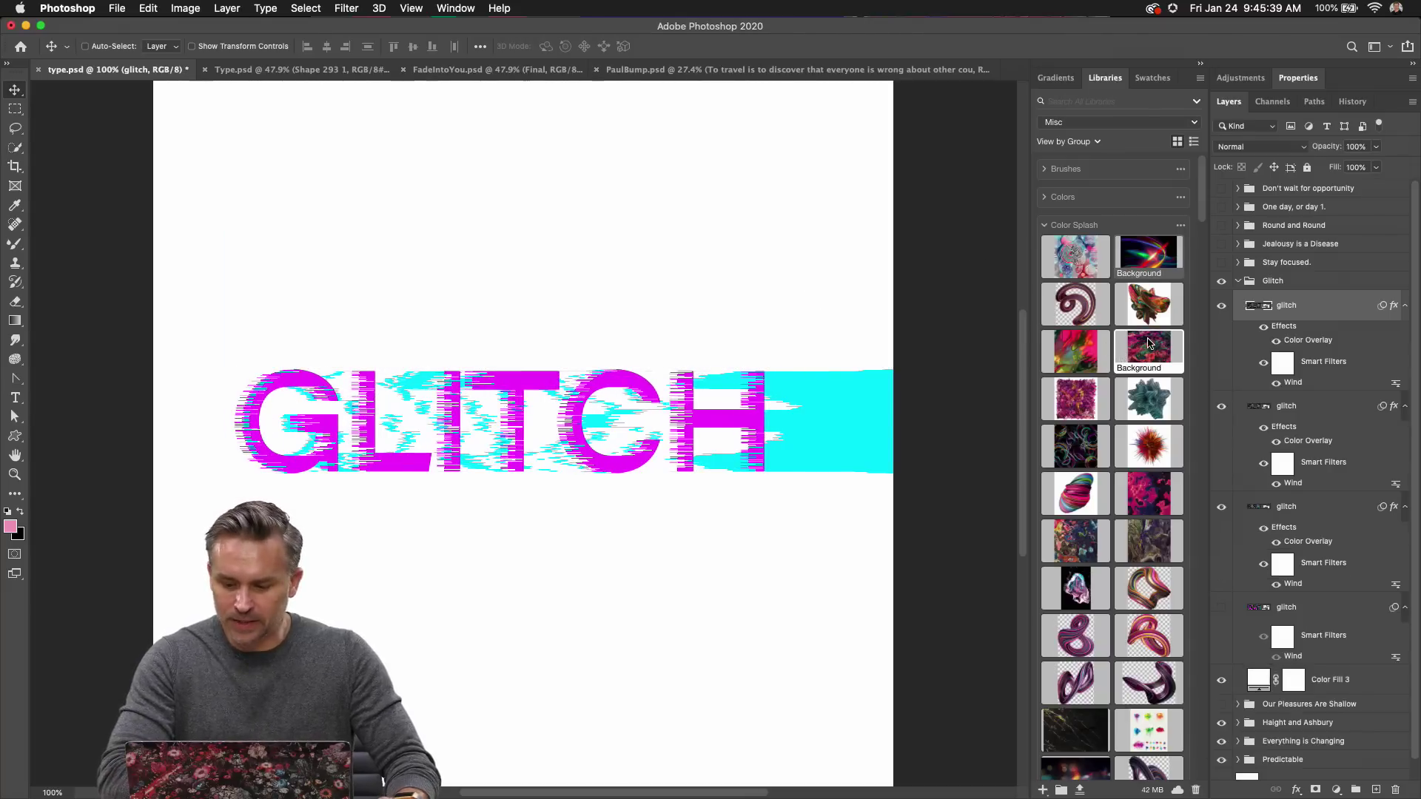
{"action": "double_click", "coordinate": [1303, 340]}
{"action": "left_click", "coordinate": [1009, 205]}
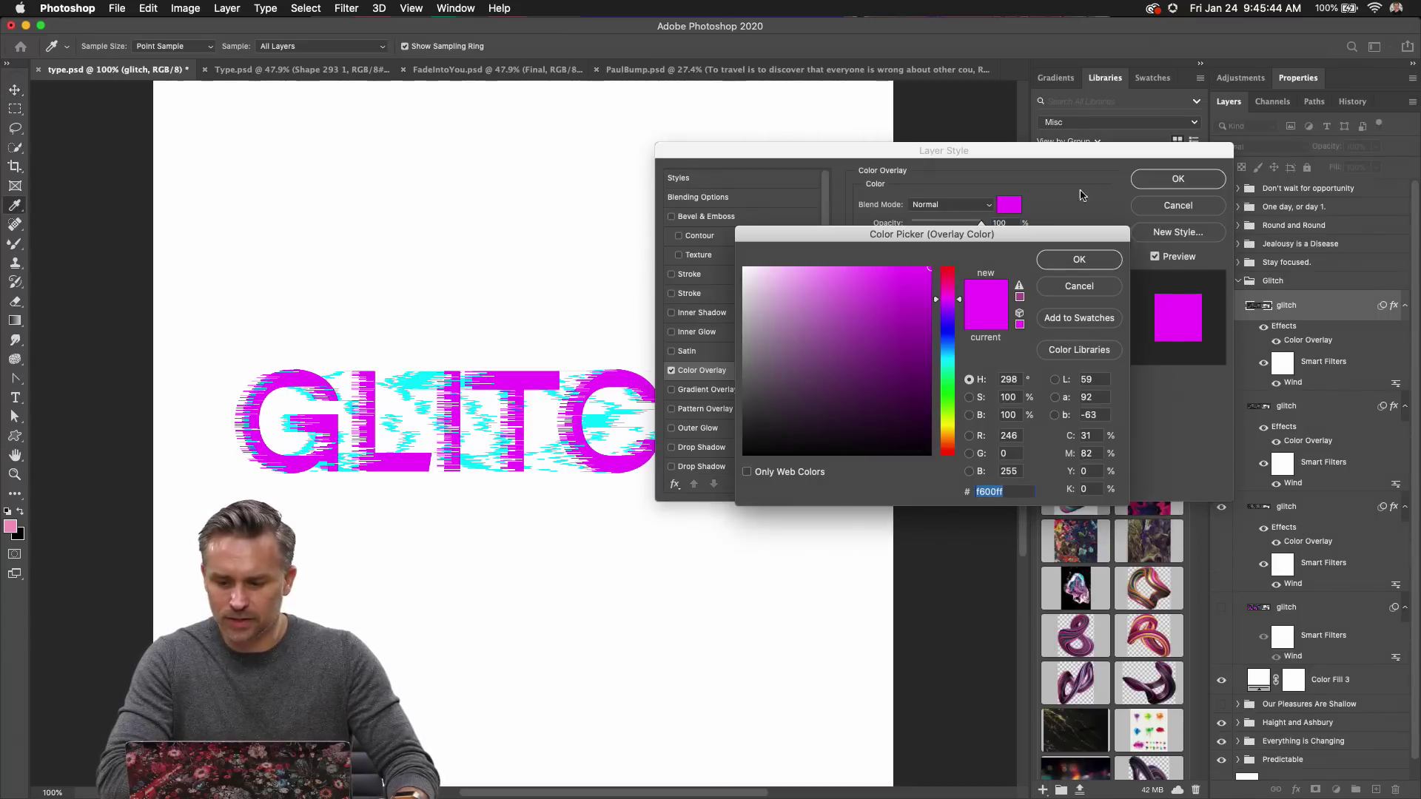
{"action": "left_click", "coordinate": [1044, 289]}
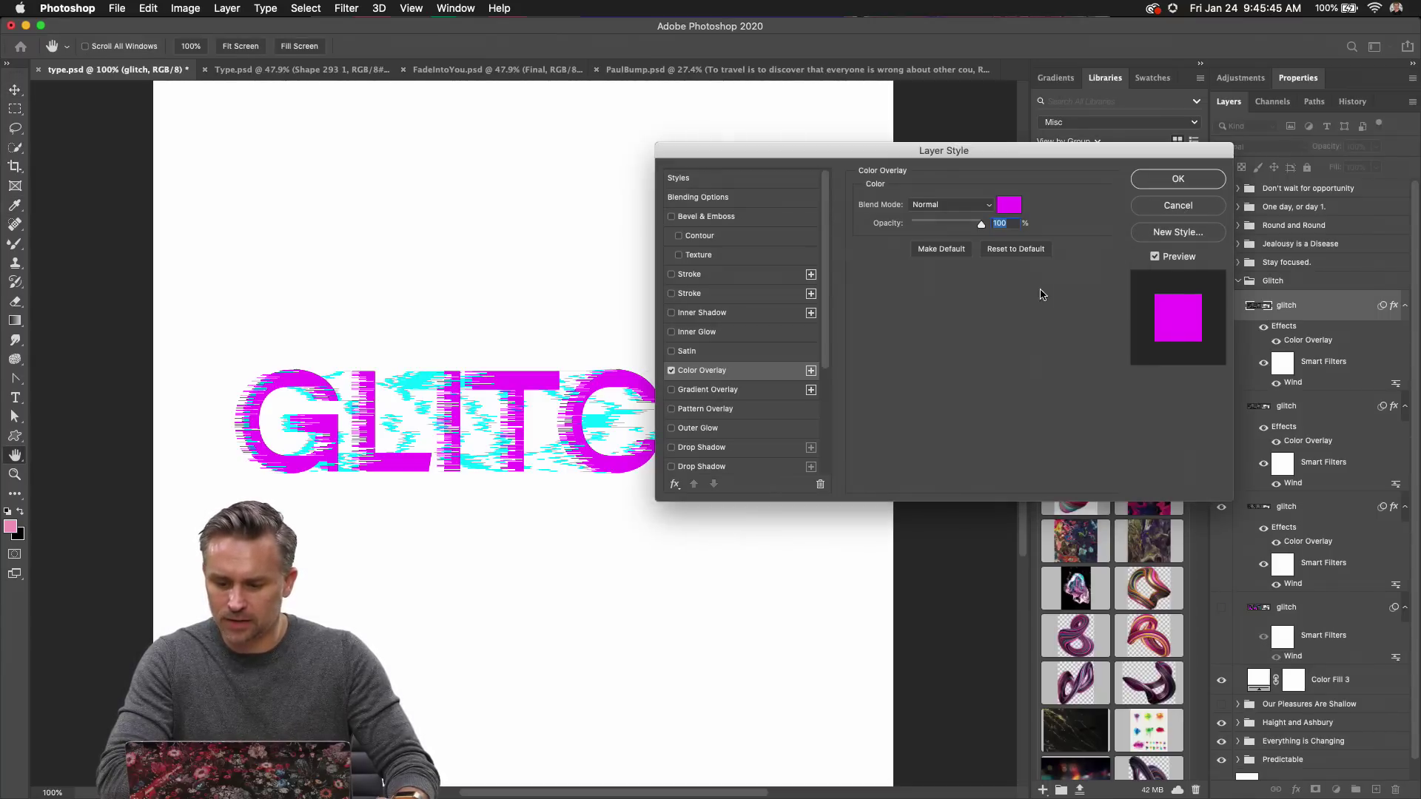
{"action": "left_click", "coordinate": [1158, 208]}
Delete the Color Overlay from the top glitch layer and duplicate the magenta glitch layer below it.
{"action": "left_click_drag", "start_coordinate": [1304, 342], "coordinate": [1395, 789]}
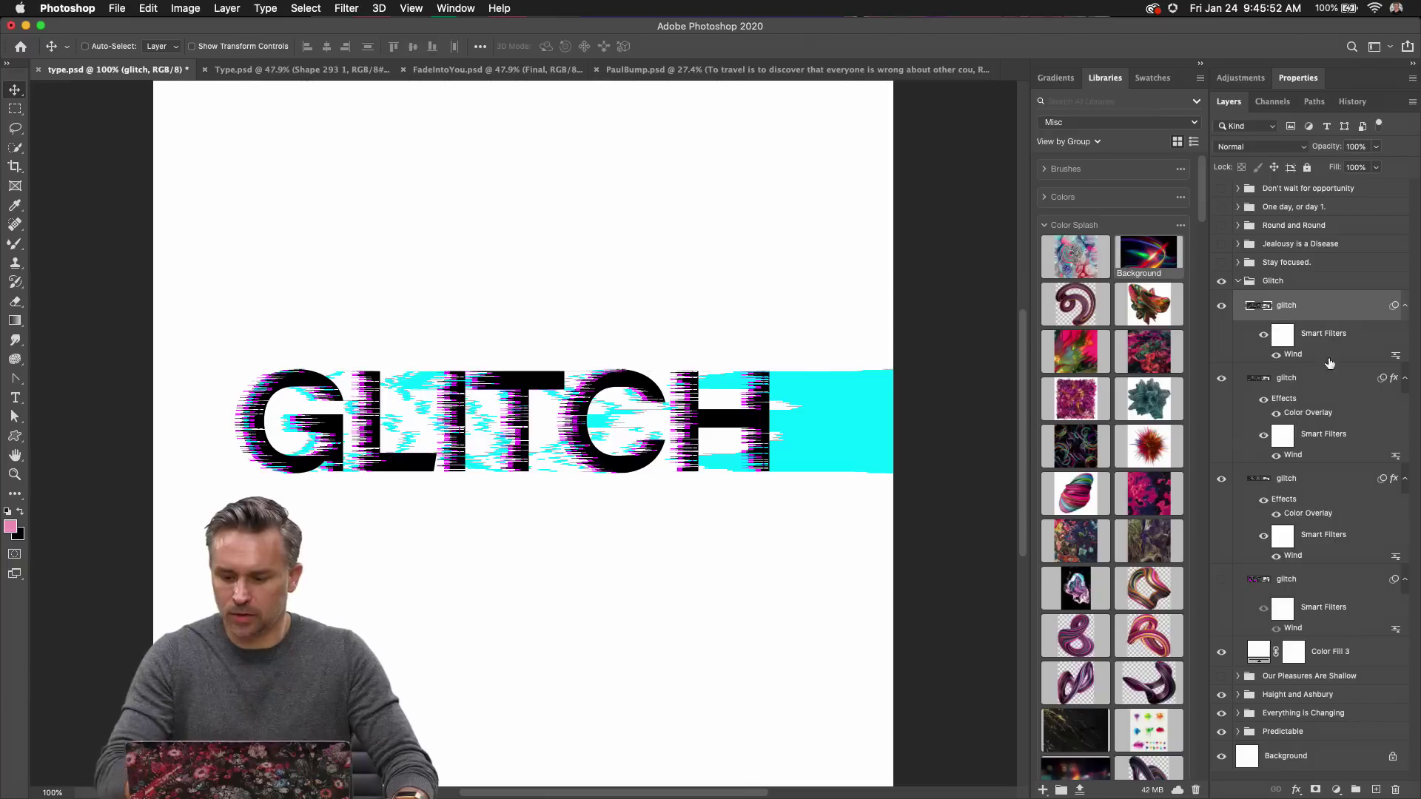
{"action": "left_click", "coordinate": [1307, 381]}
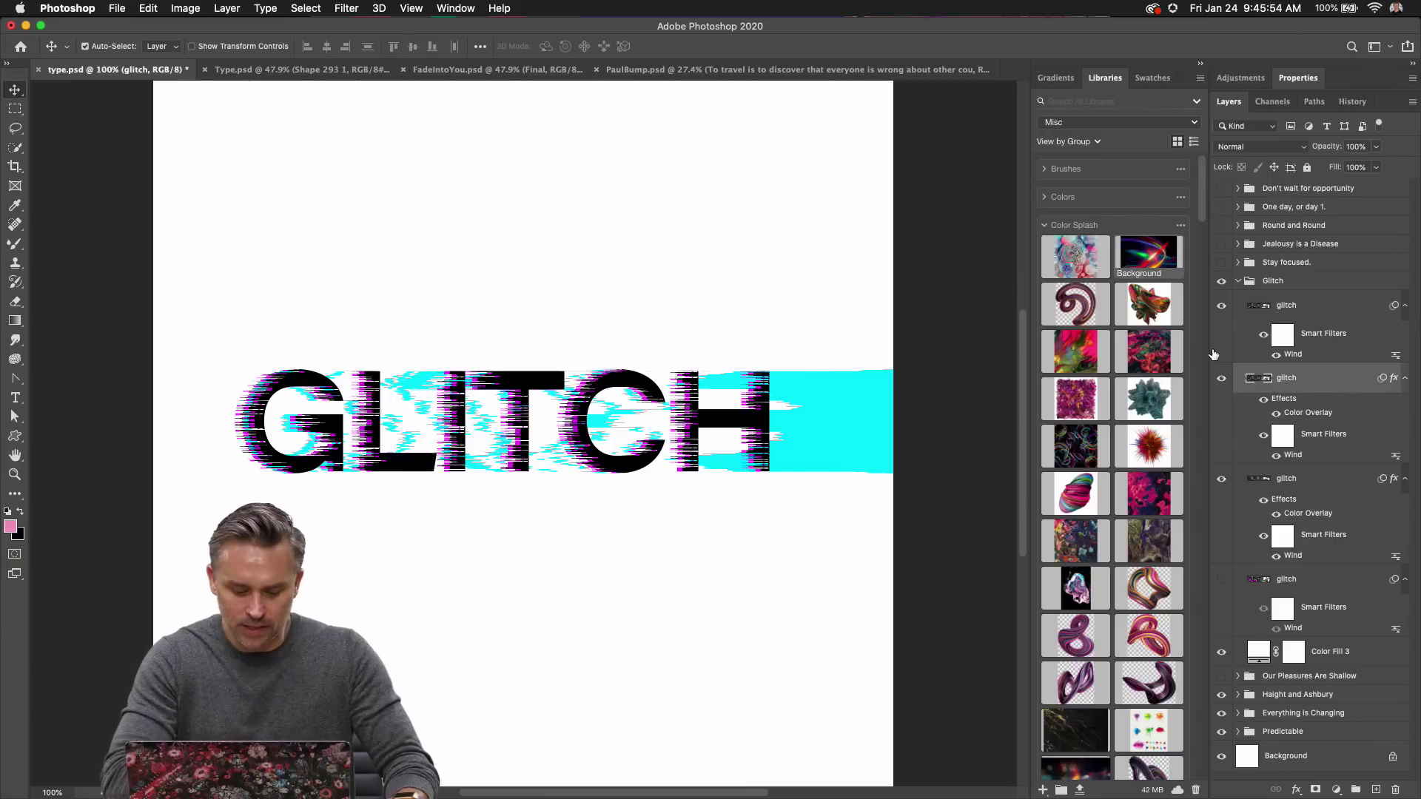
{"action": "key", "text": "super+j"}
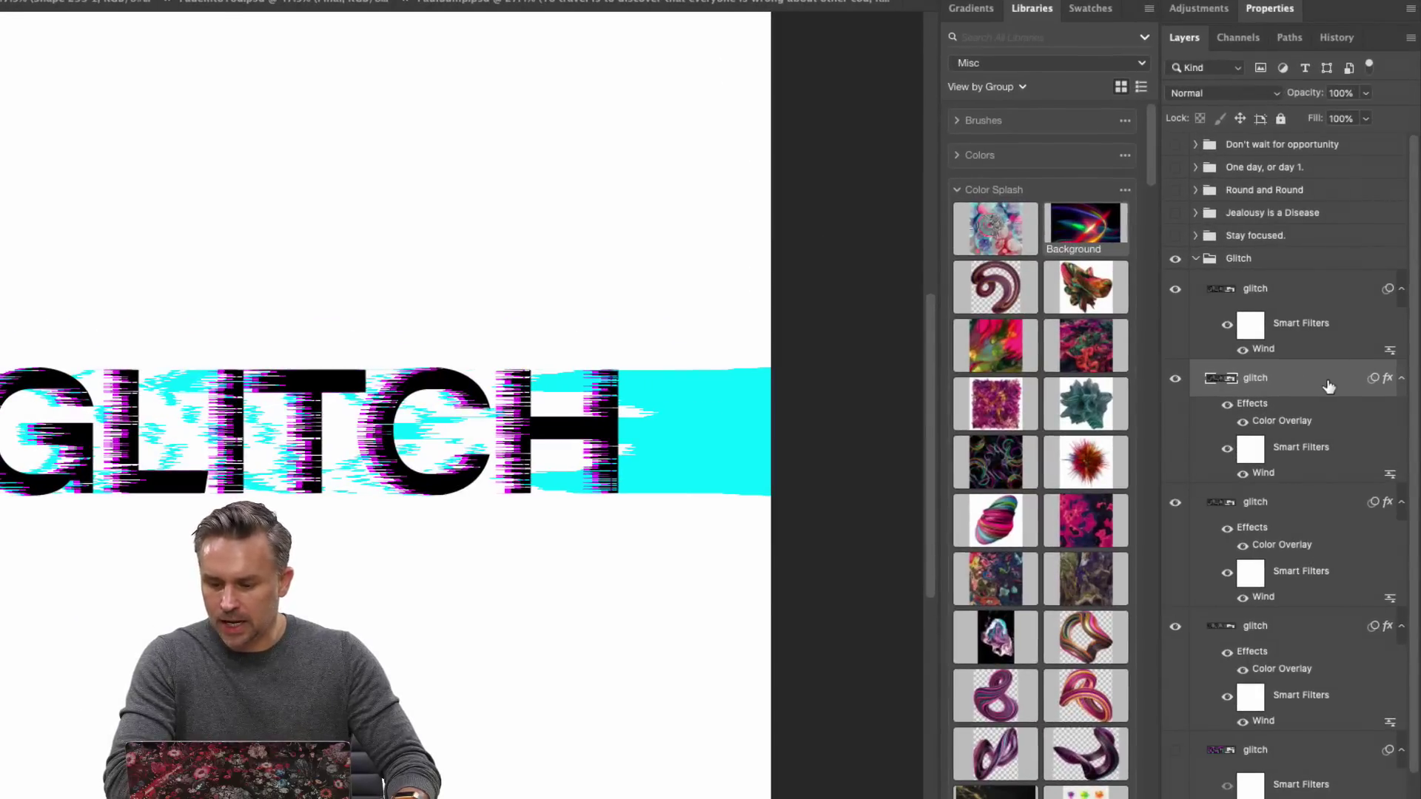
Change the Color Overlay of the new magenta duplicate to yellow, #fcff00.
{"action": "double_click", "coordinate": [1328, 385]}
{"action": "left_click", "coordinate": [548, 369]}
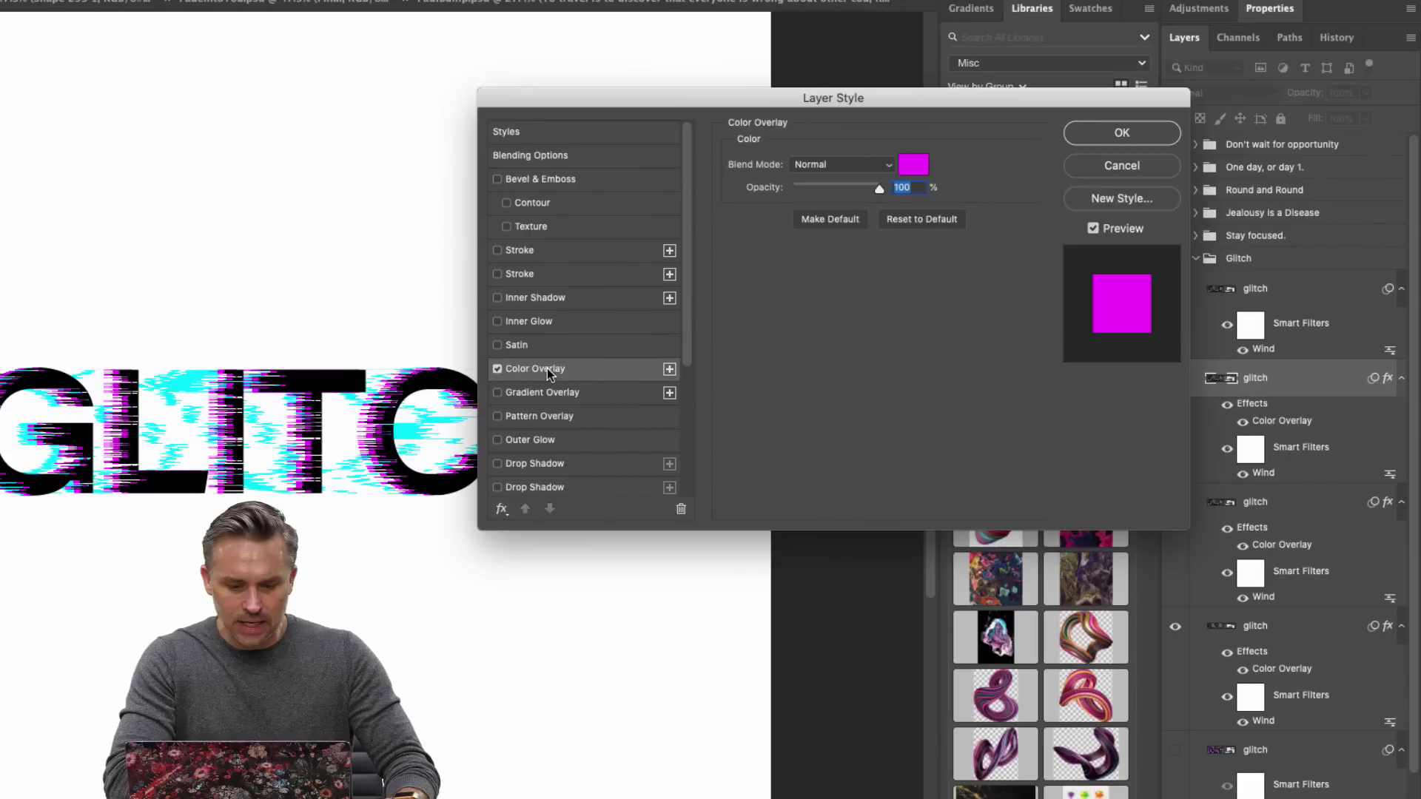
{"action": "left_click", "coordinate": [912, 166]}
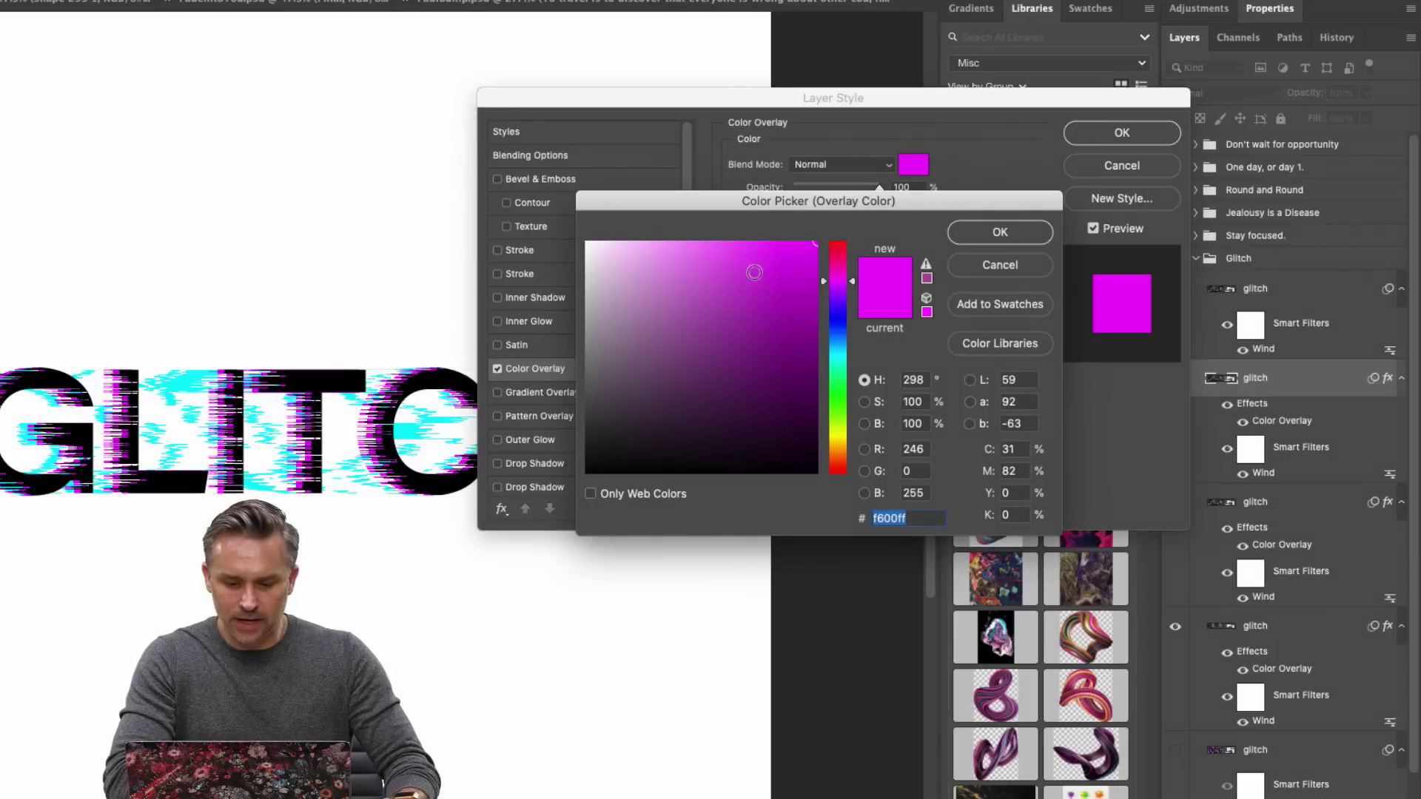
{"action": "left_click_drag", "start_coordinate": [829, 418], "coordinate": [829, 432]}
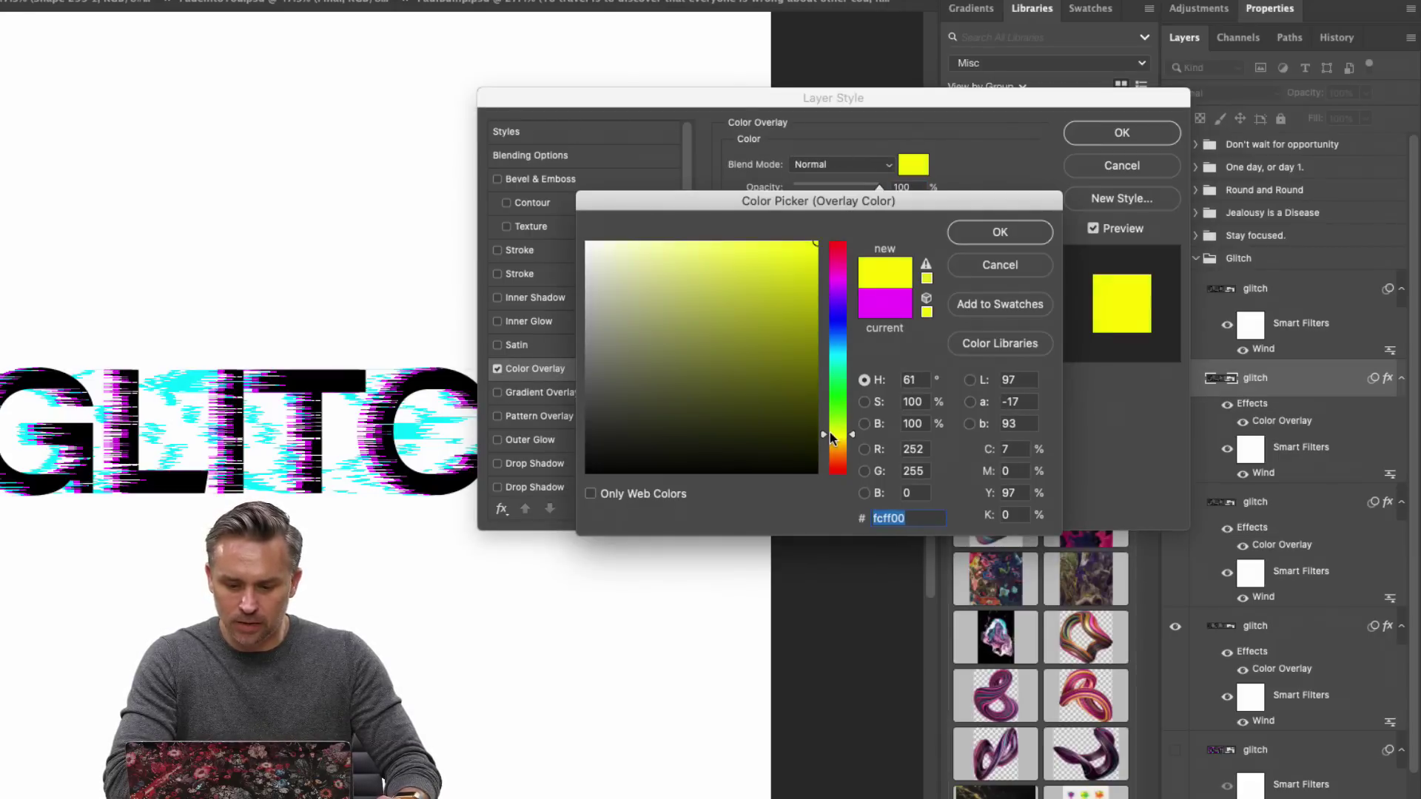
{"action": "left_click", "coordinate": [971, 226]}
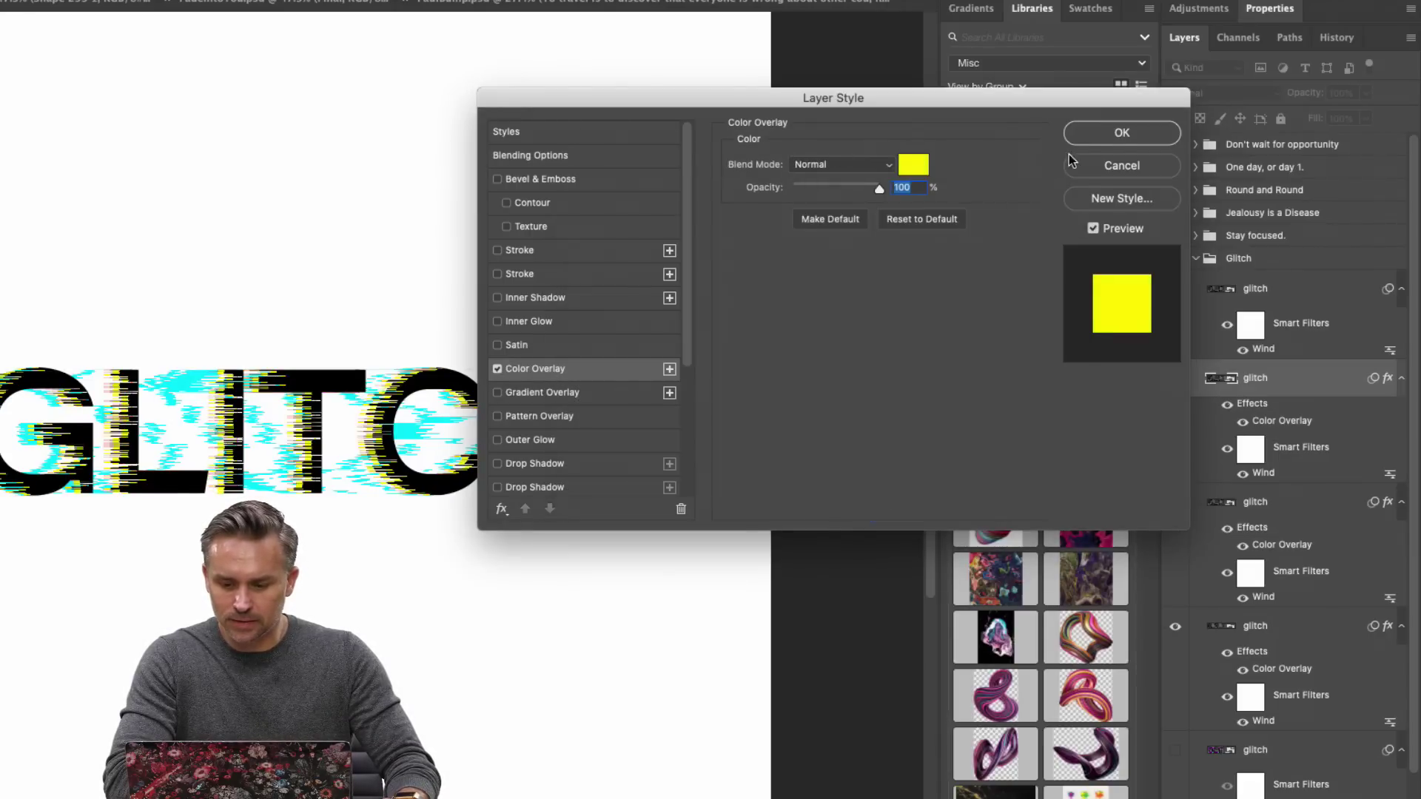
{"action": "left_click", "coordinate": [1121, 133]}
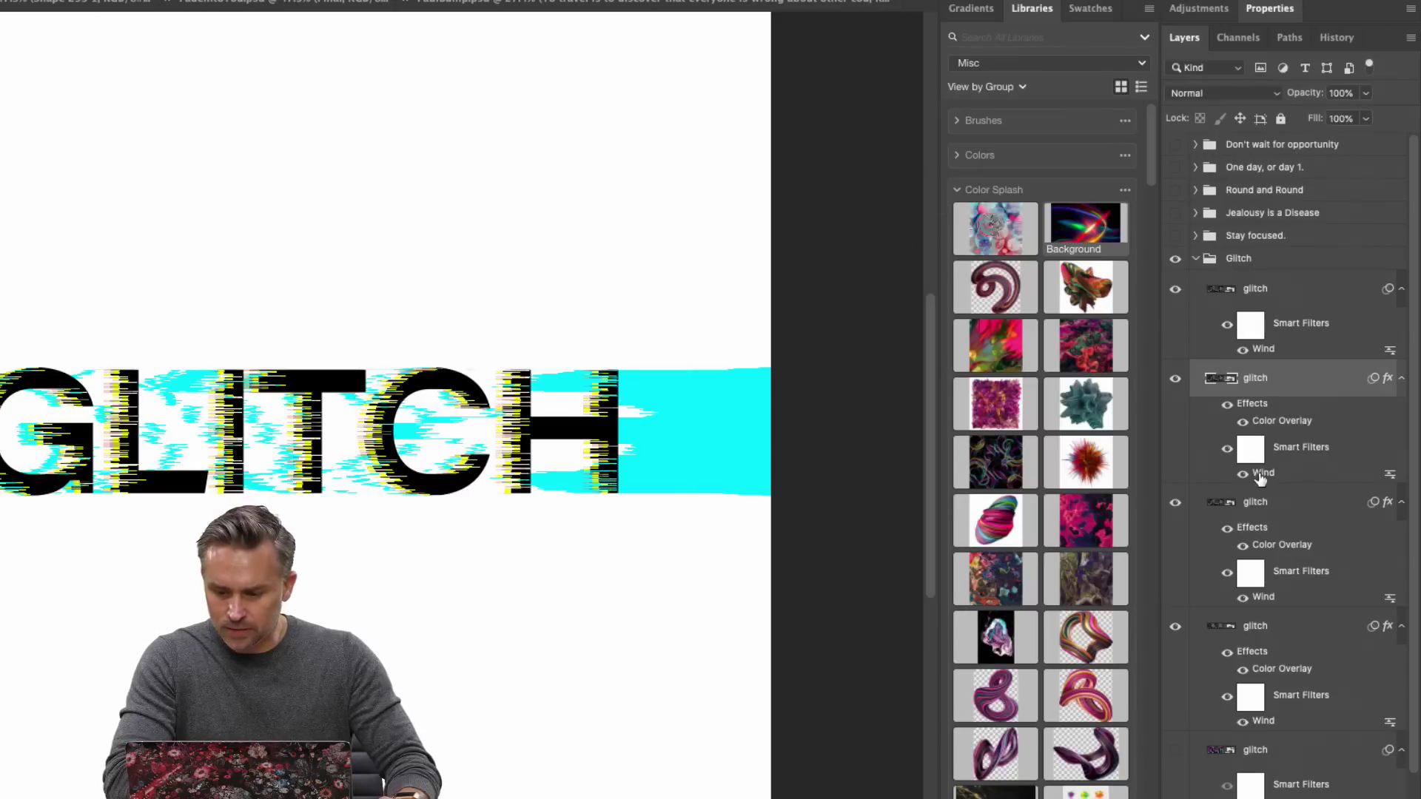
Set the yellow glitch layer's Wind filter method to Stagger.
{"action": "double_click", "coordinate": [1260, 474]}
{"action": "left_click", "coordinate": [578, 518]}
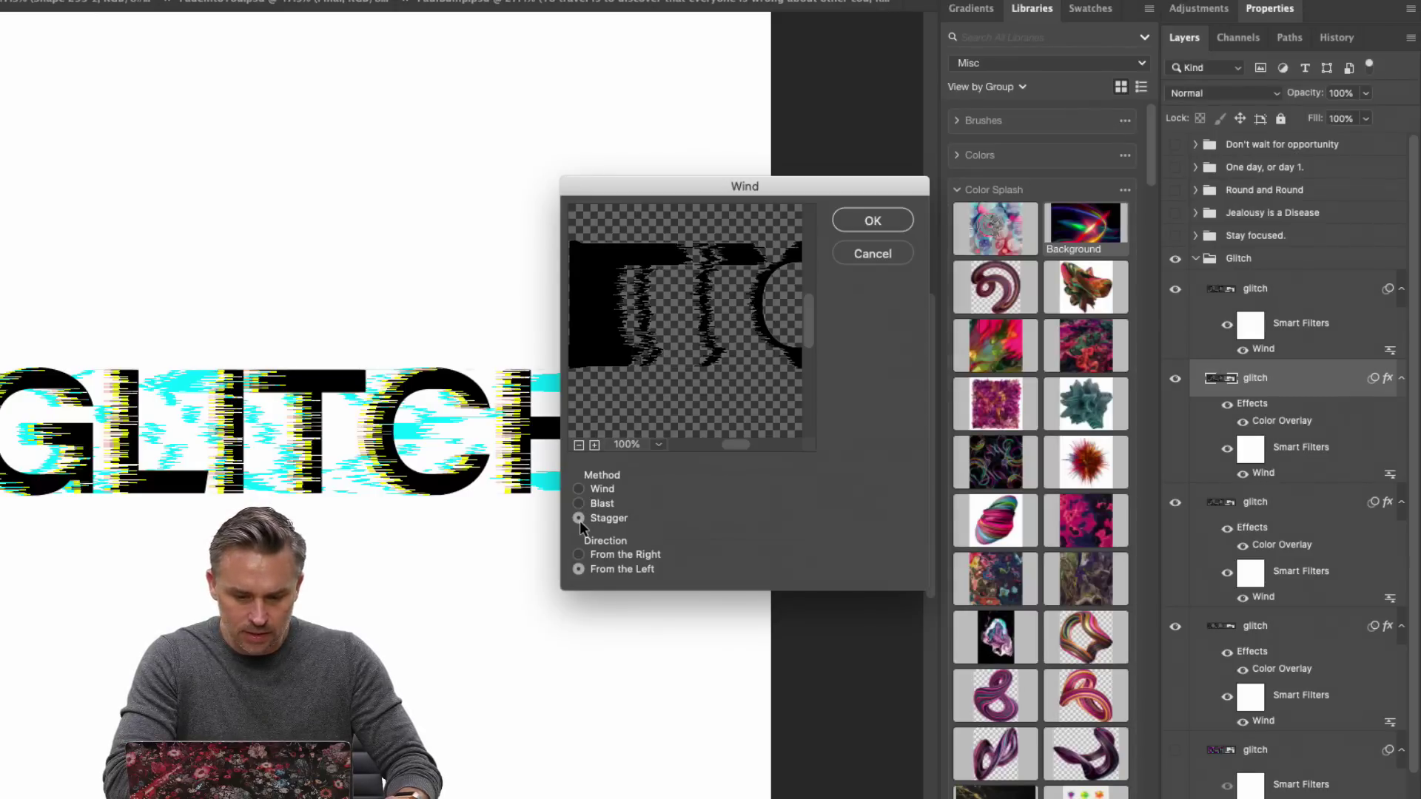
{"action": "left_click", "coordinate": [860, 216]}
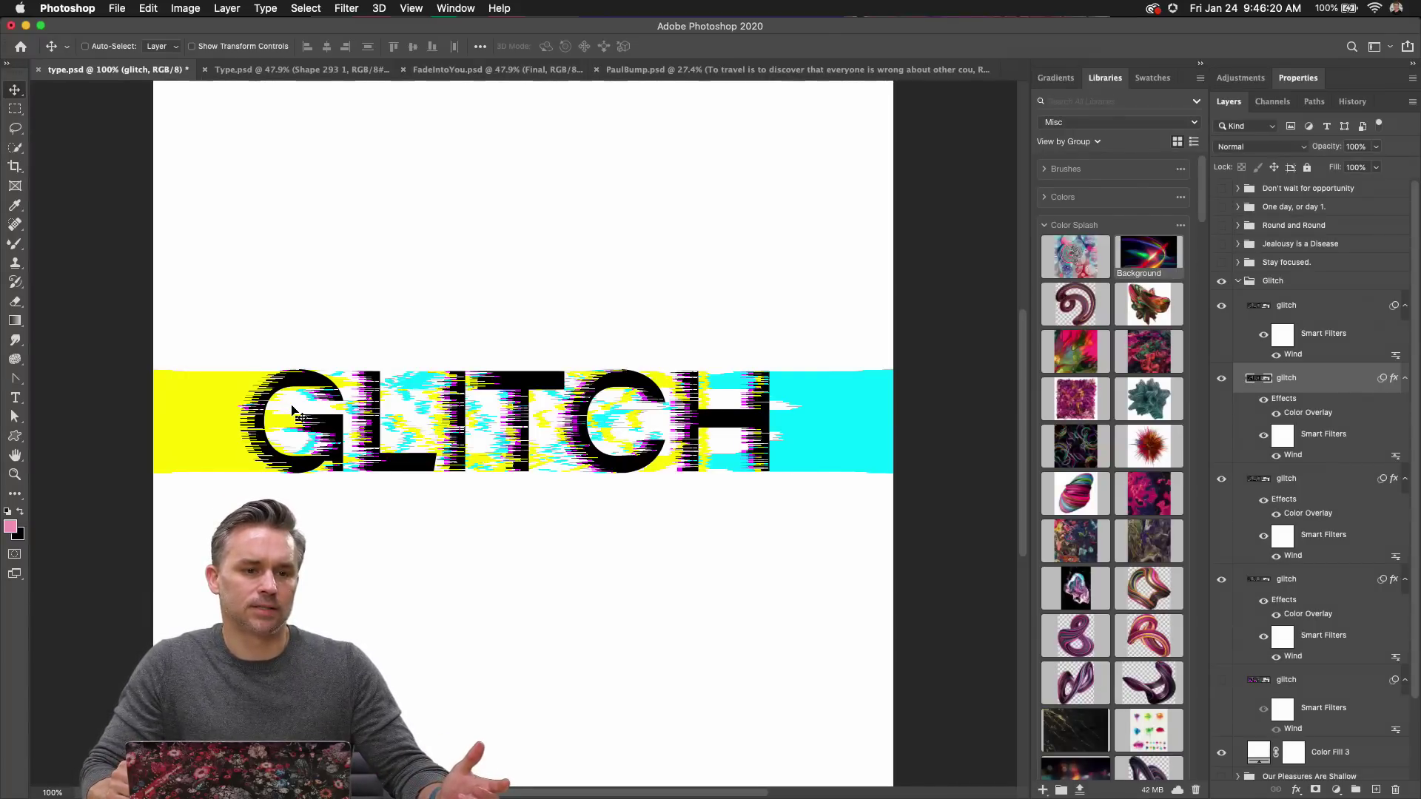
Collapse the effects and smart filter lists of the four visible glitch layers.
{"action": "key", "text": "super+equal"}
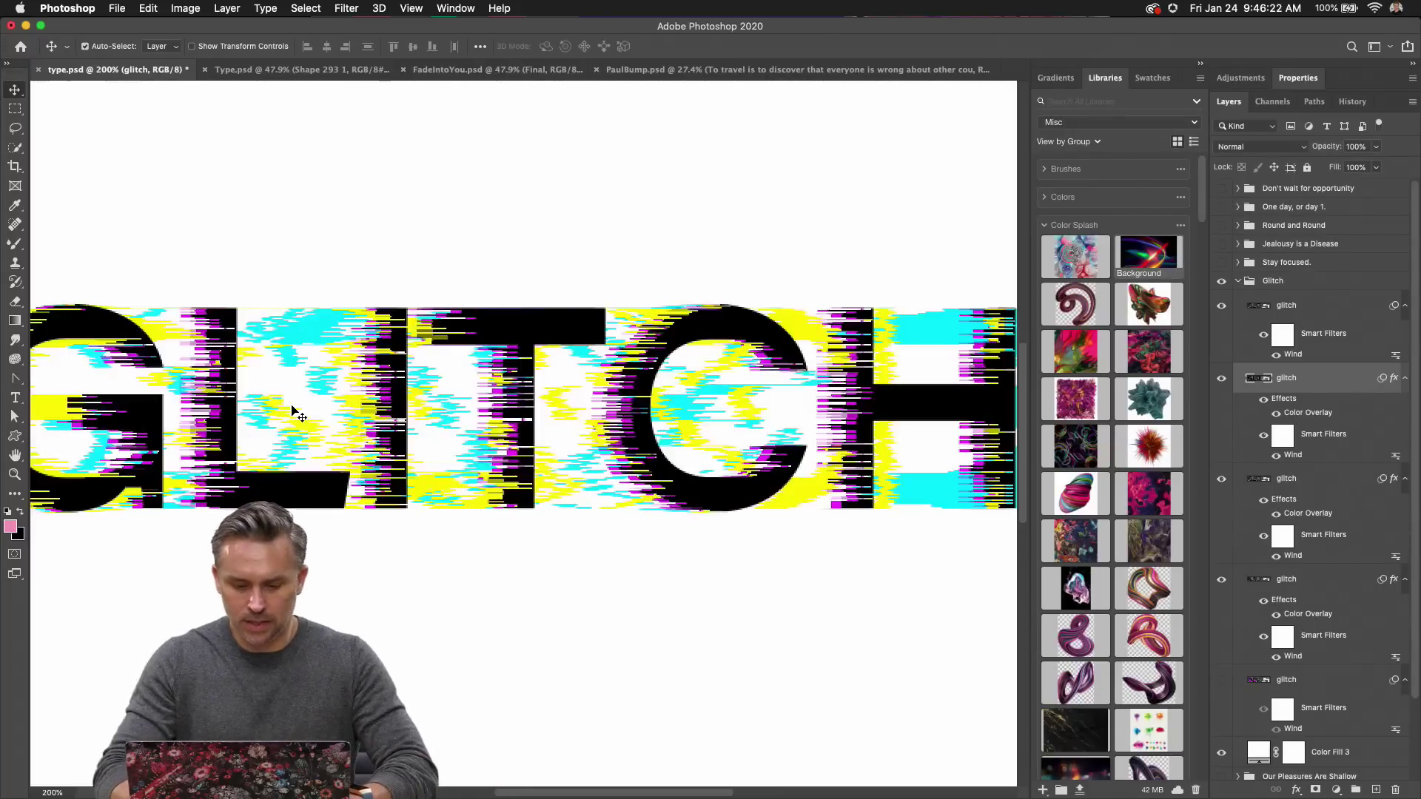
{"action": "key", "text": "super+minus"}
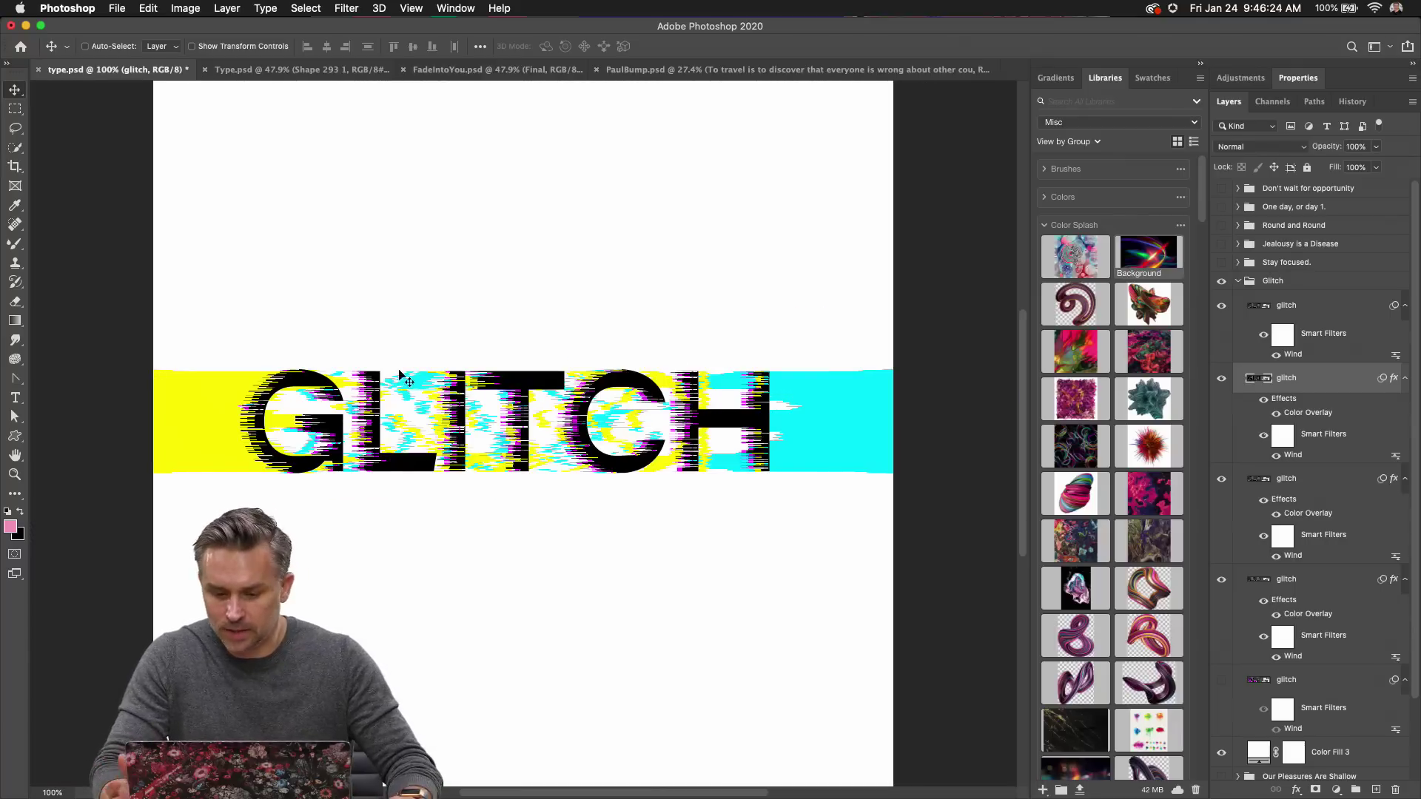
{"action": "left_click", "coordinate": [1405, 305]}
{"action": "left_click", "coordinate": [1404, 337]}
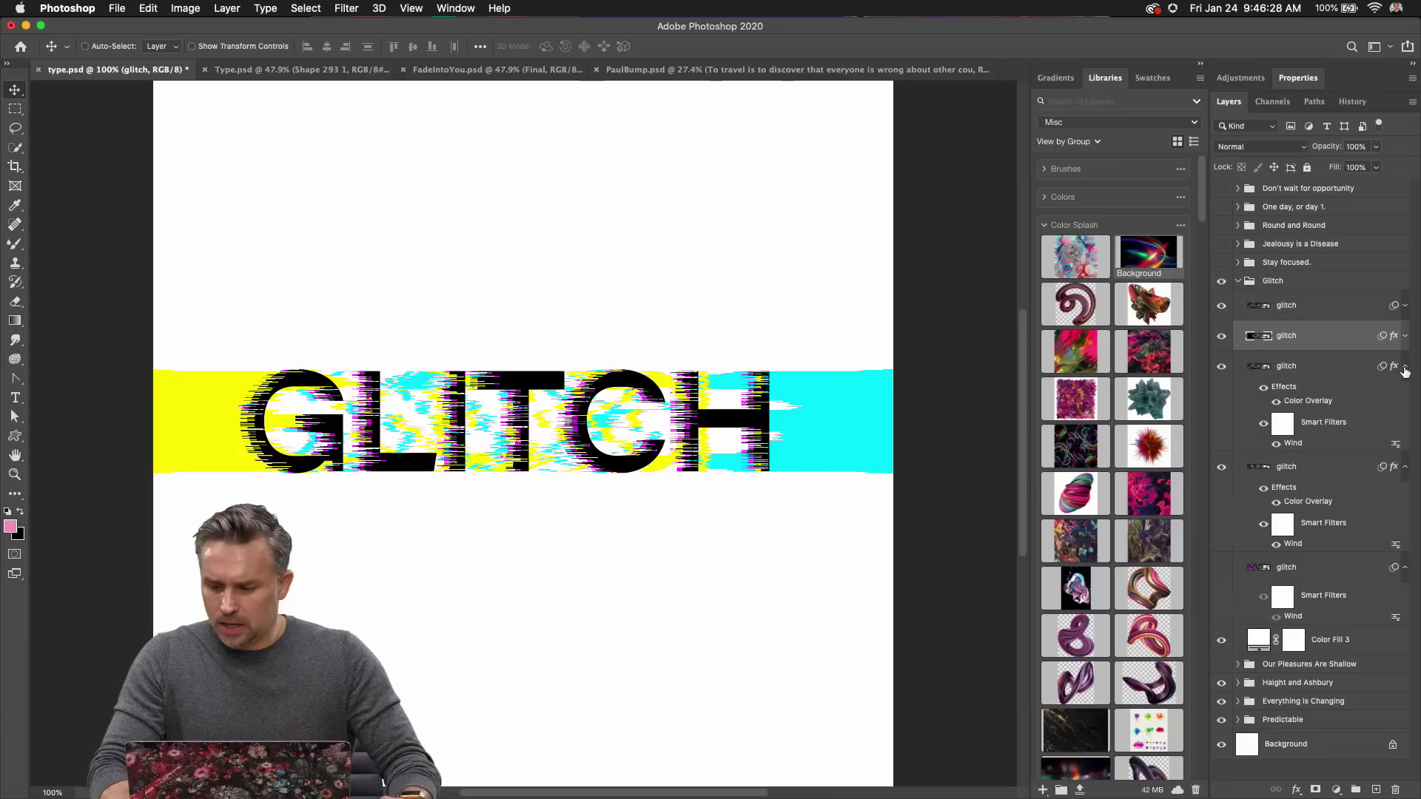
{"action": "left_click", "coordinate": [1404, 366]}
{"action": "left_click", "coordinate": [1404, 398]}
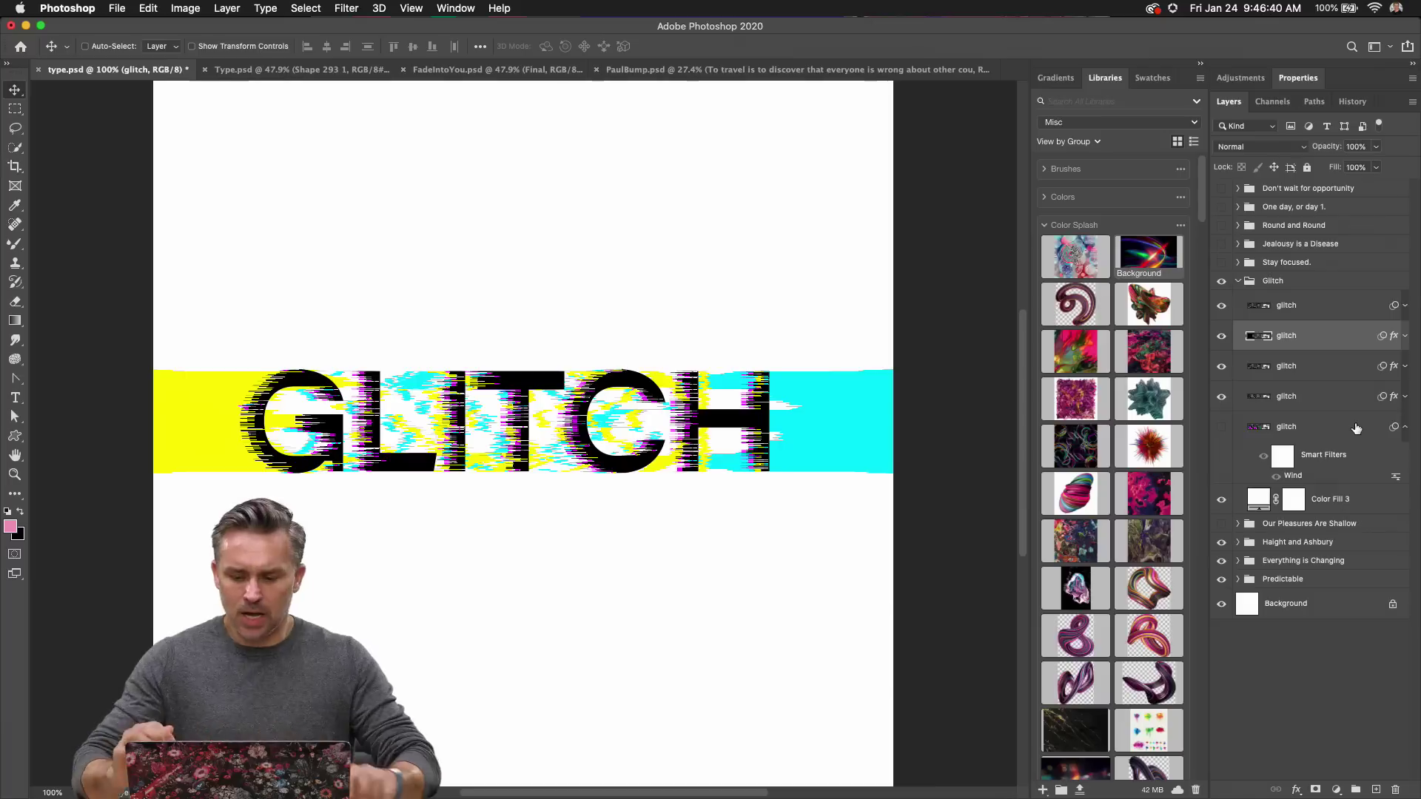
Convert the four visible glitch layers into one smart object and collapse the hidden glitch layer's filter list.
{"action": "left_click", "coordinate": [1305, 305]}
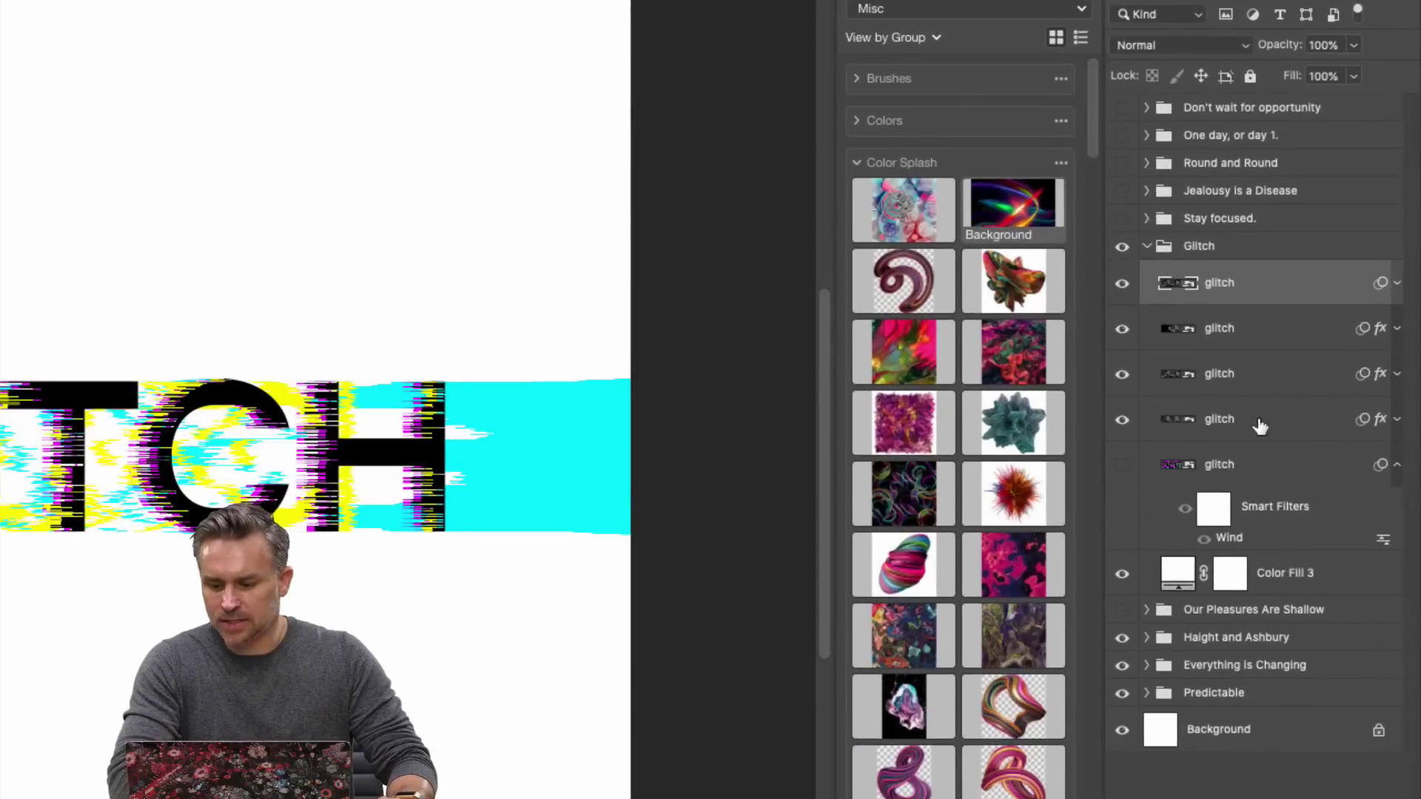
{"action": "left_click", "coordinate": [1311, 399], "text": "shift"}
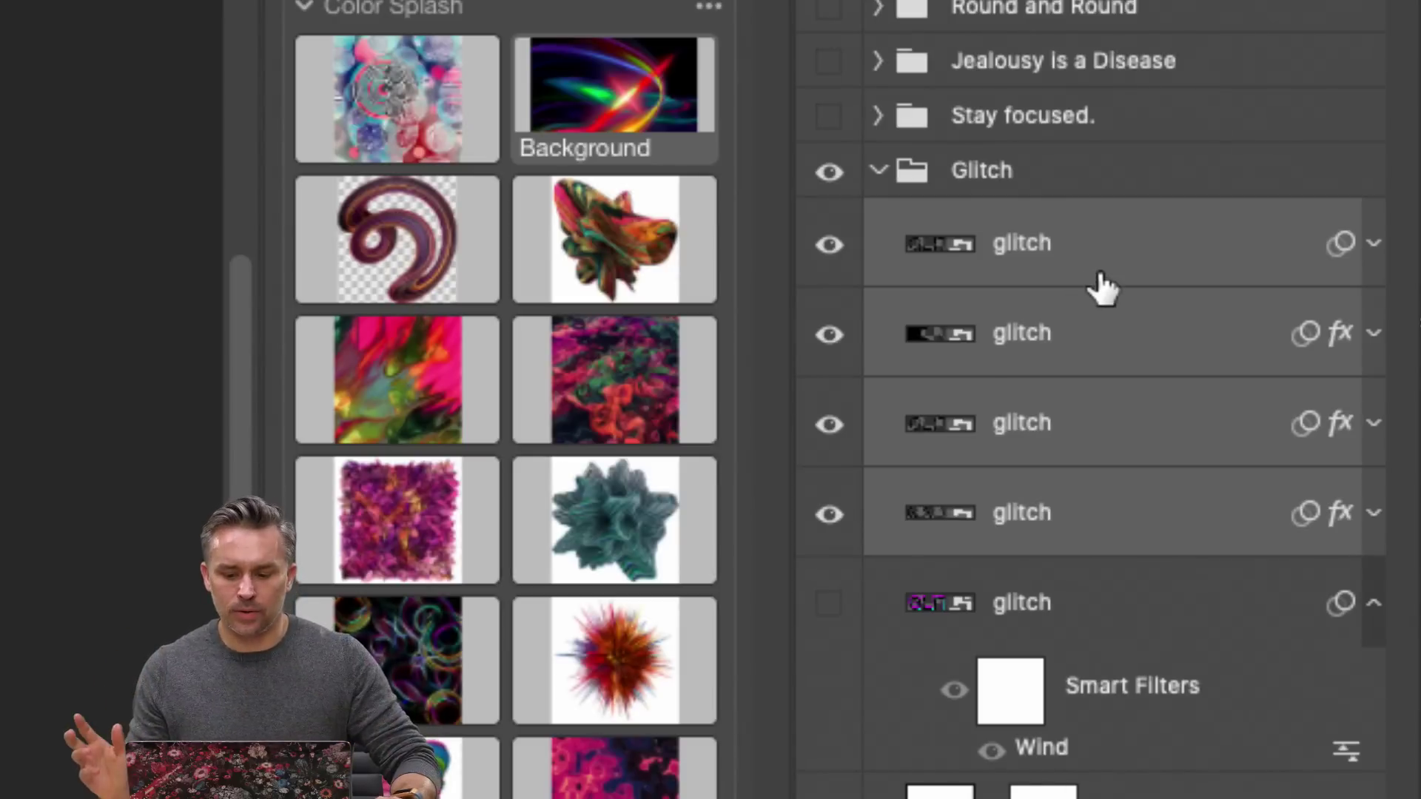
{"action": "right_click", "coordinate": [1136, 255]}
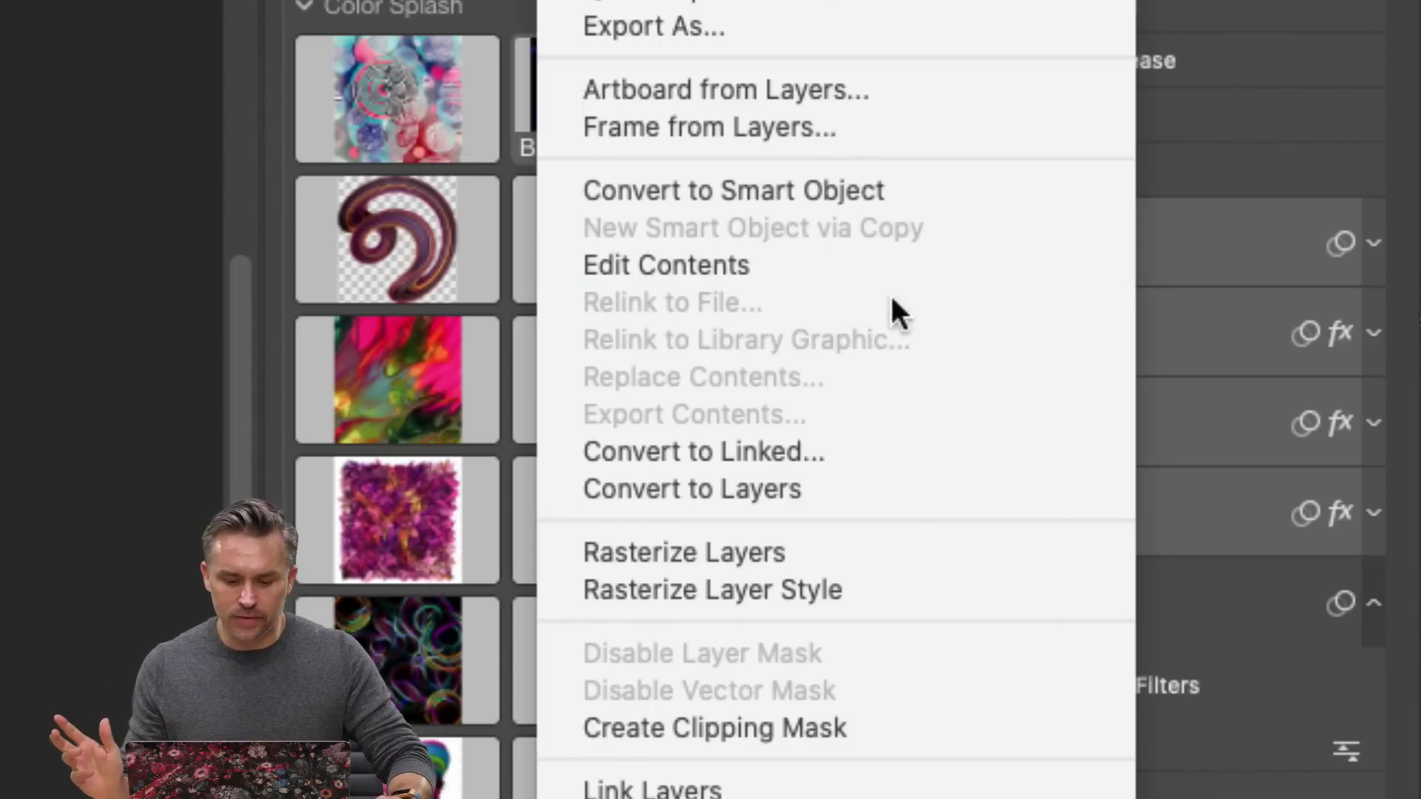
{"action": "left_click", "coordinate": [871, 197]}
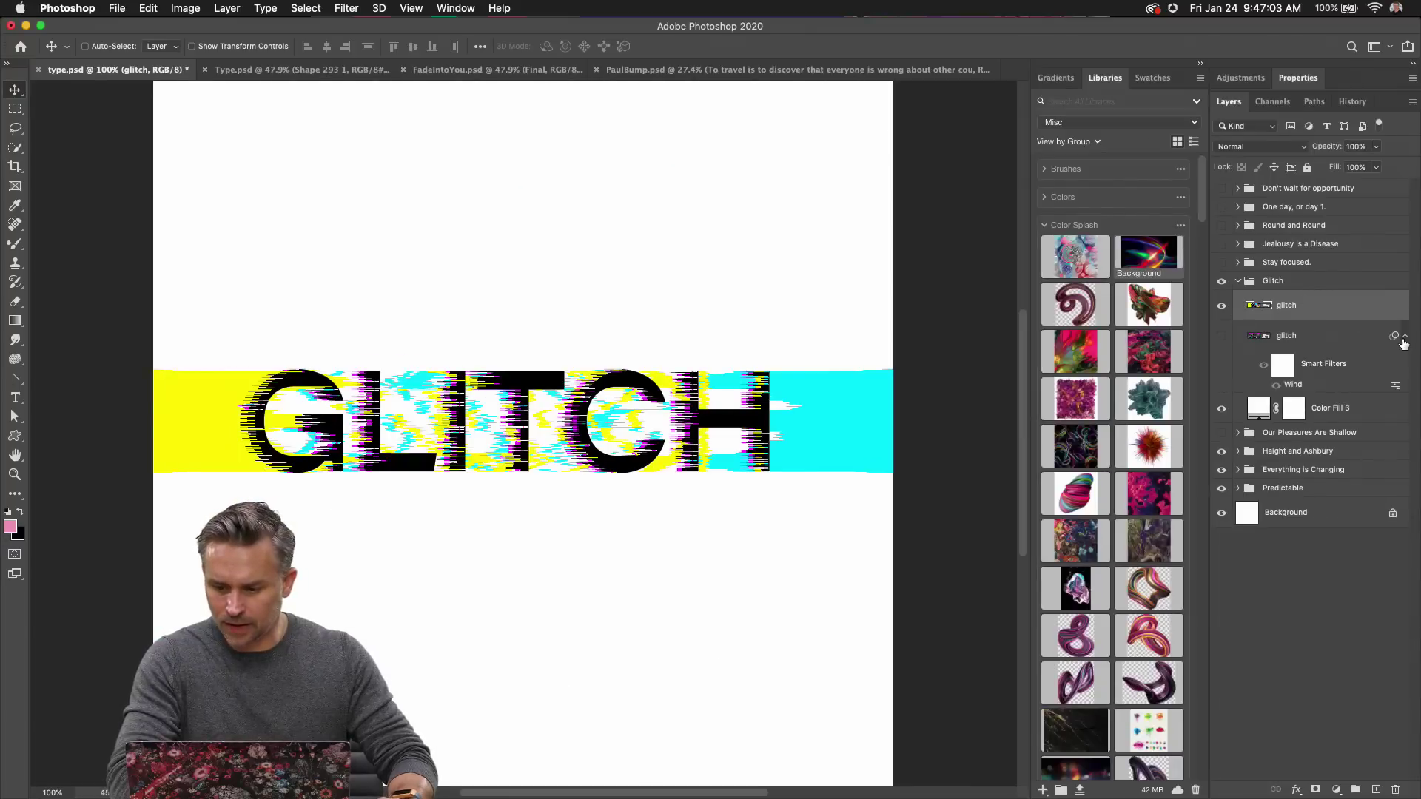
{"action": "left_click", "coordinate": [1399, 309]}
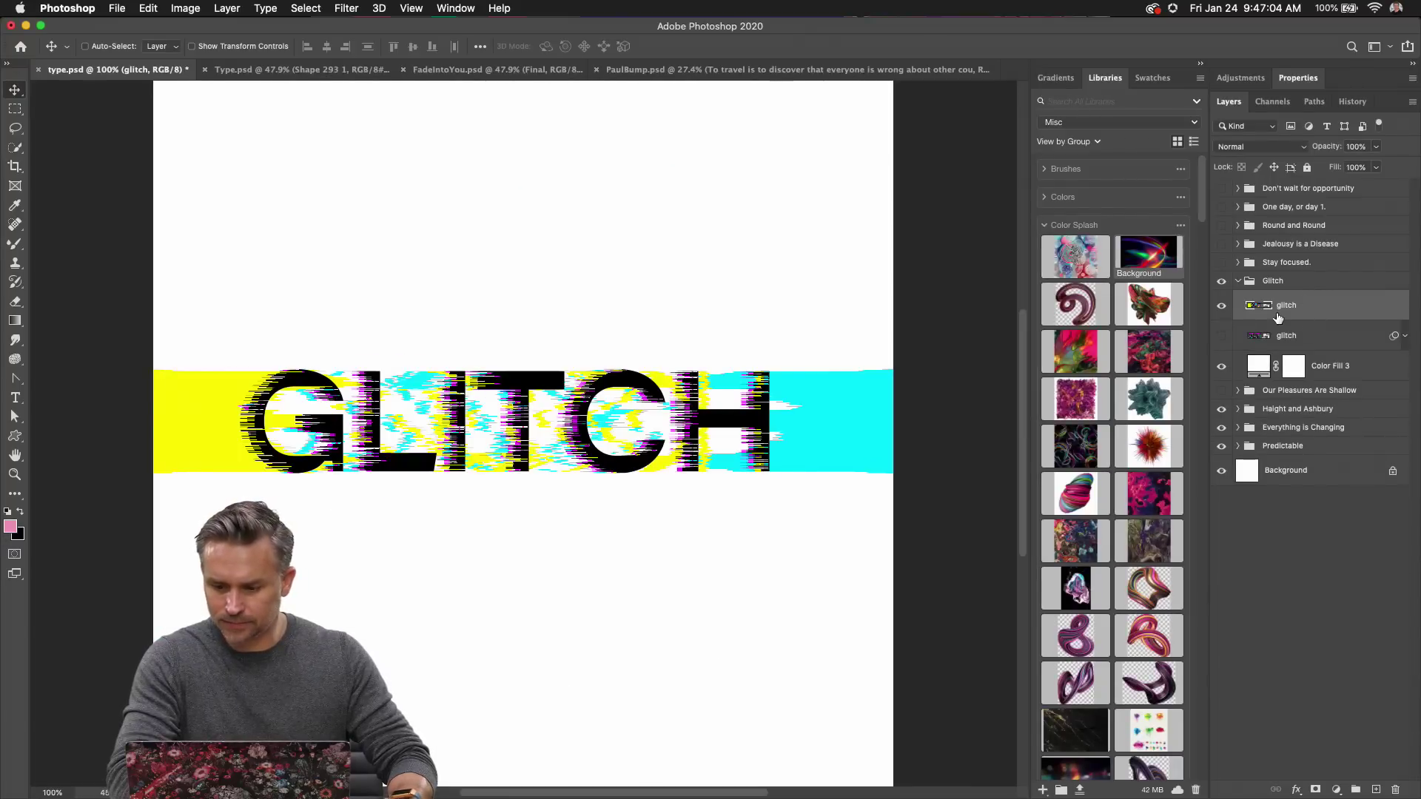
{"action": "mouse_move", "coordinate": [337, 402]}
{"action": "left_mouse_down"}
{"action": "mouse_move", "coordinate": [341, 247]}
{"action": "mouse_move", "coordinate": [381, 281]}
{"action": "mouse_move", "coordinate": [390, 356]}
{"action": "mouse_move", "coordinate": [335, 402]}
{"action": "left_mouse_up"}
{"action": "left_click", "coordinate": [347, 8]}
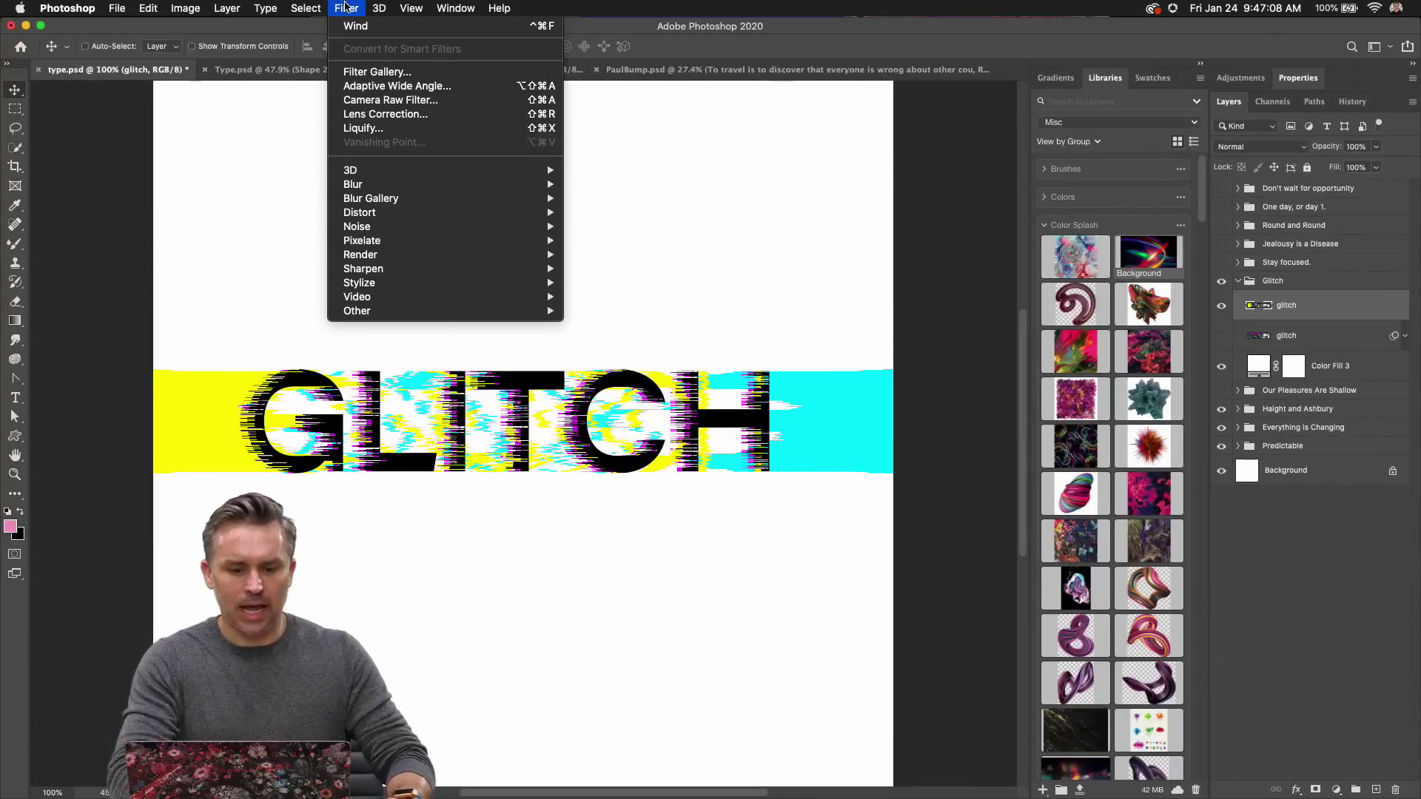
{"action": "mouse_move", "coordinate": [437, 190]}
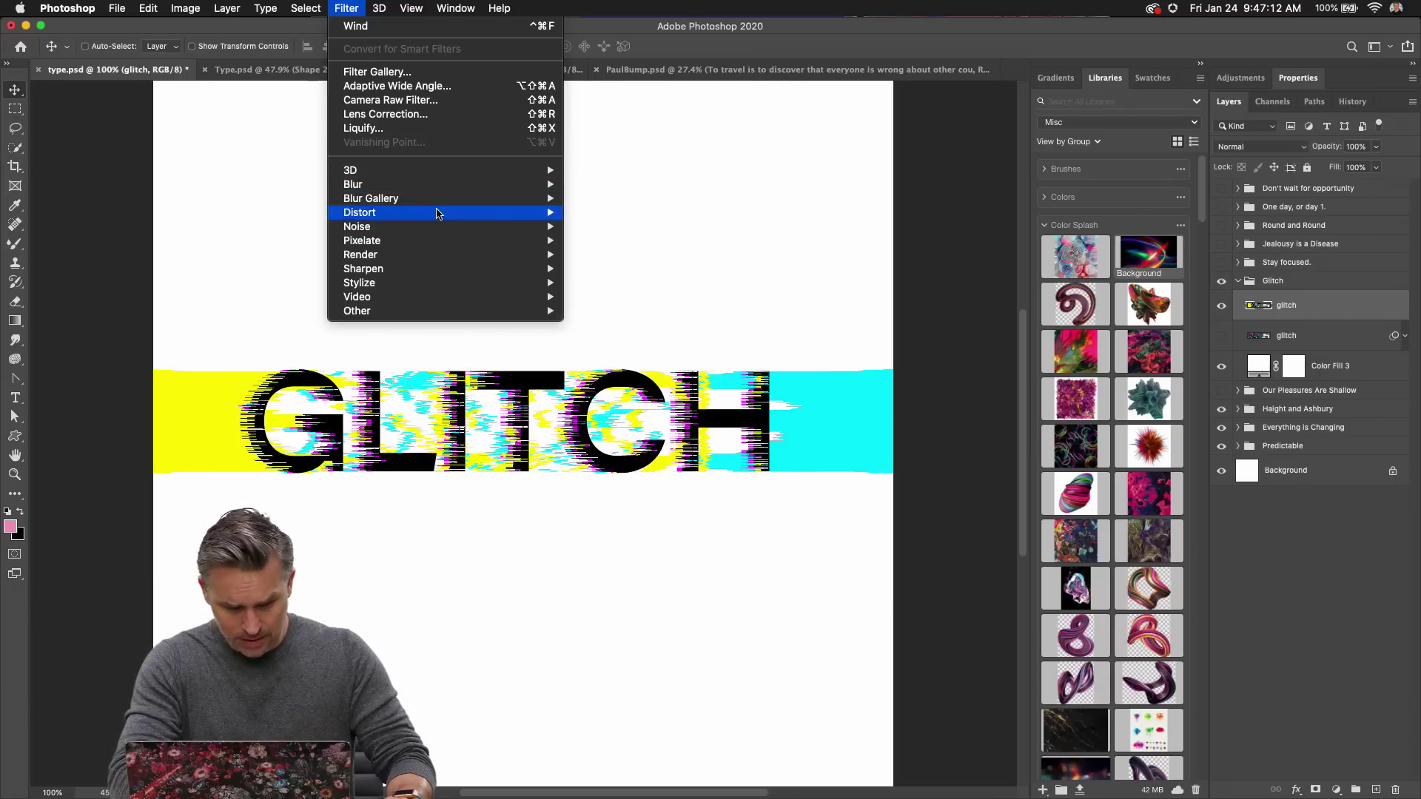
{"action": "mouse_move", "coordinate": [438, 217]}
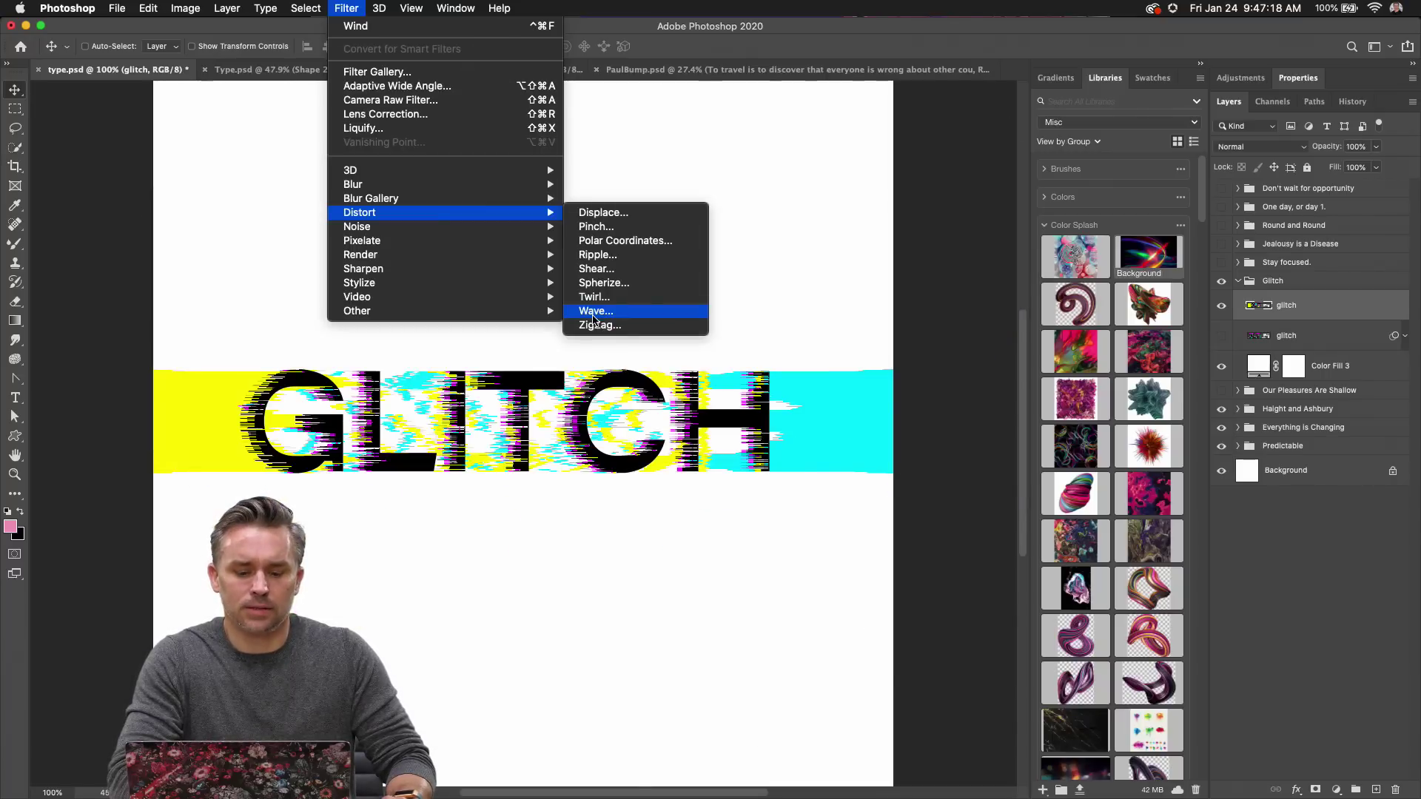
{"action": "left_click", "coordinate": [593, 315]}
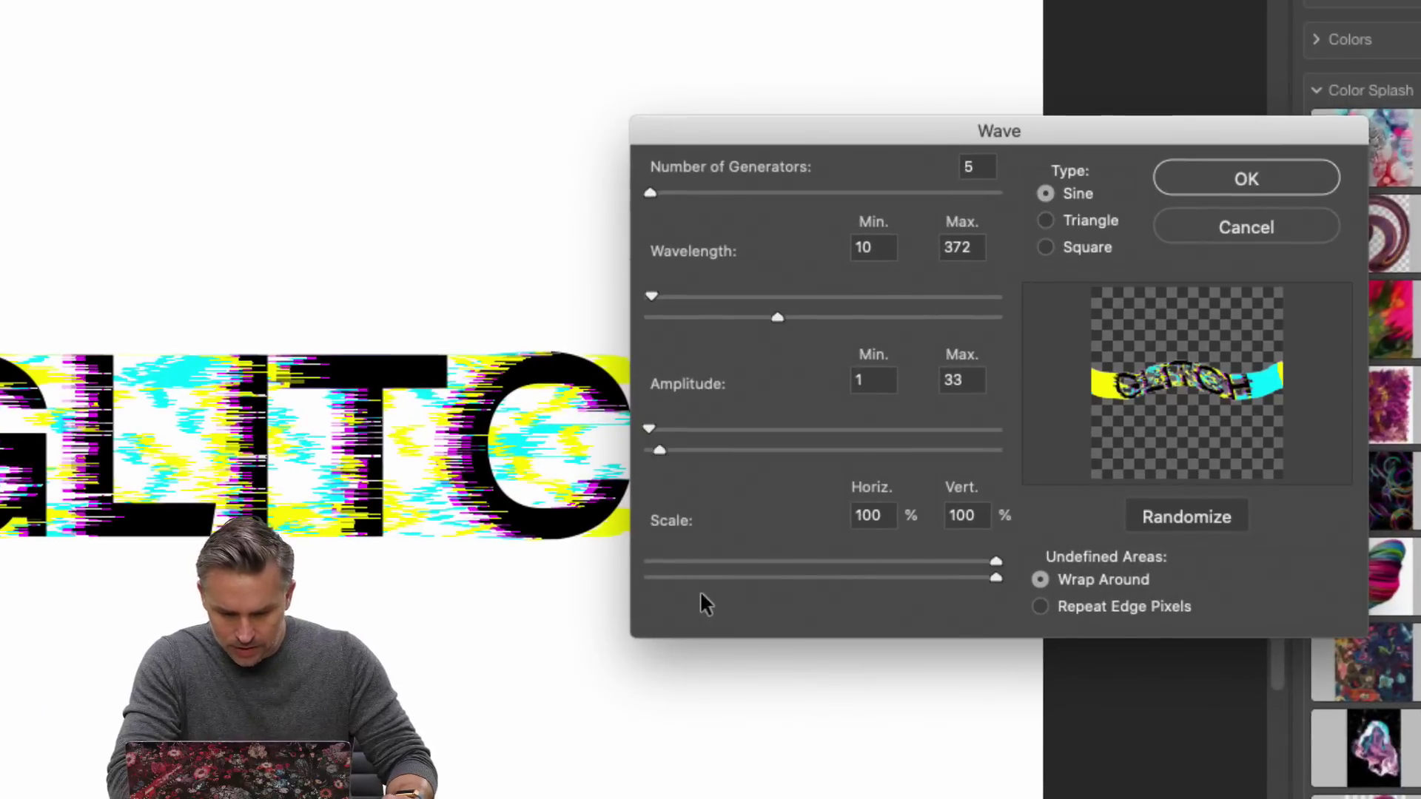
{"action": "left_click", "coordinate": [691, 560]}
{"action": "left_click", "coordinate": [694, 577]}
{"action": "left_click_drag", "start_coordinate": [658, 436], "coordinate": [631, 453]}
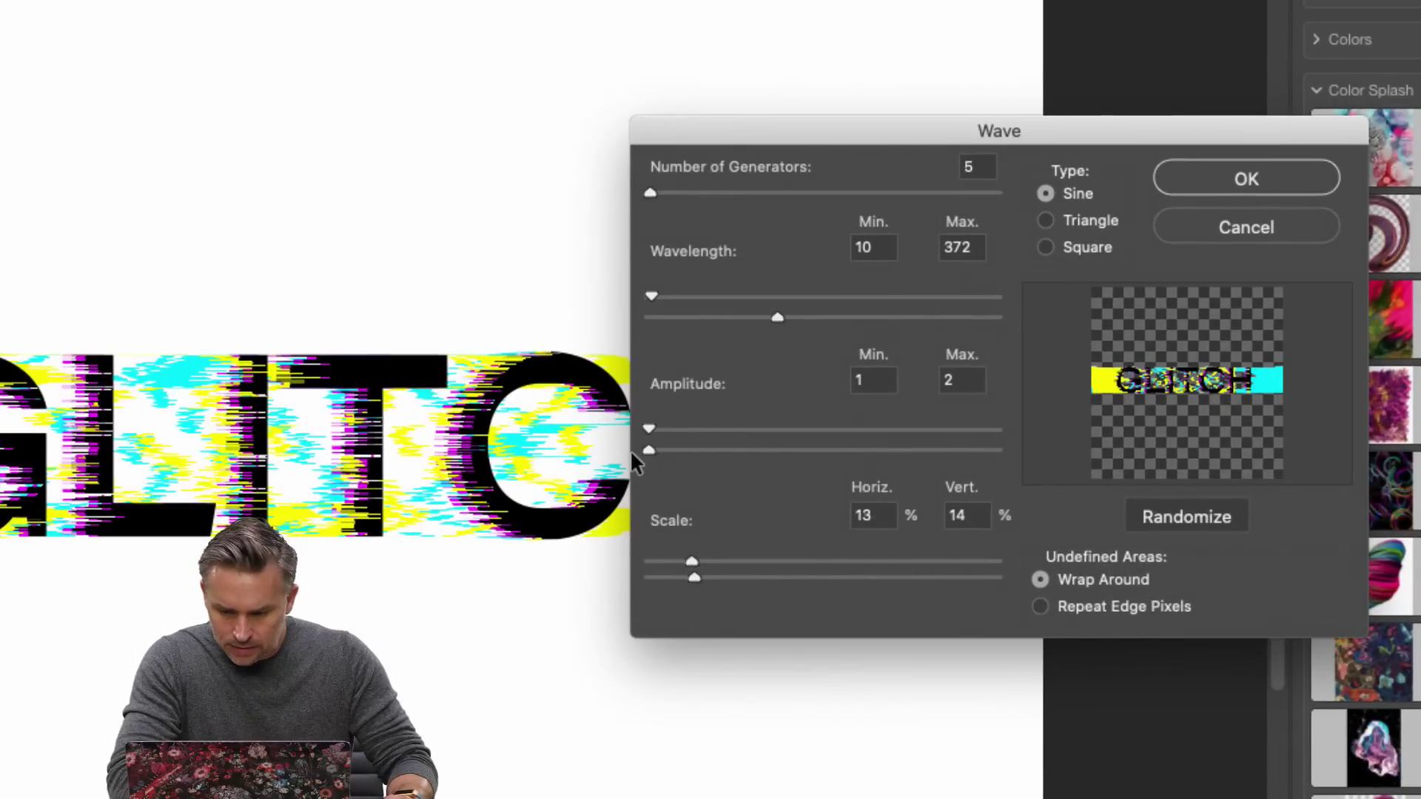
{"action": "left_click_drag", "start_coordinate": [681, 293], "coordinate": [720, 295]}
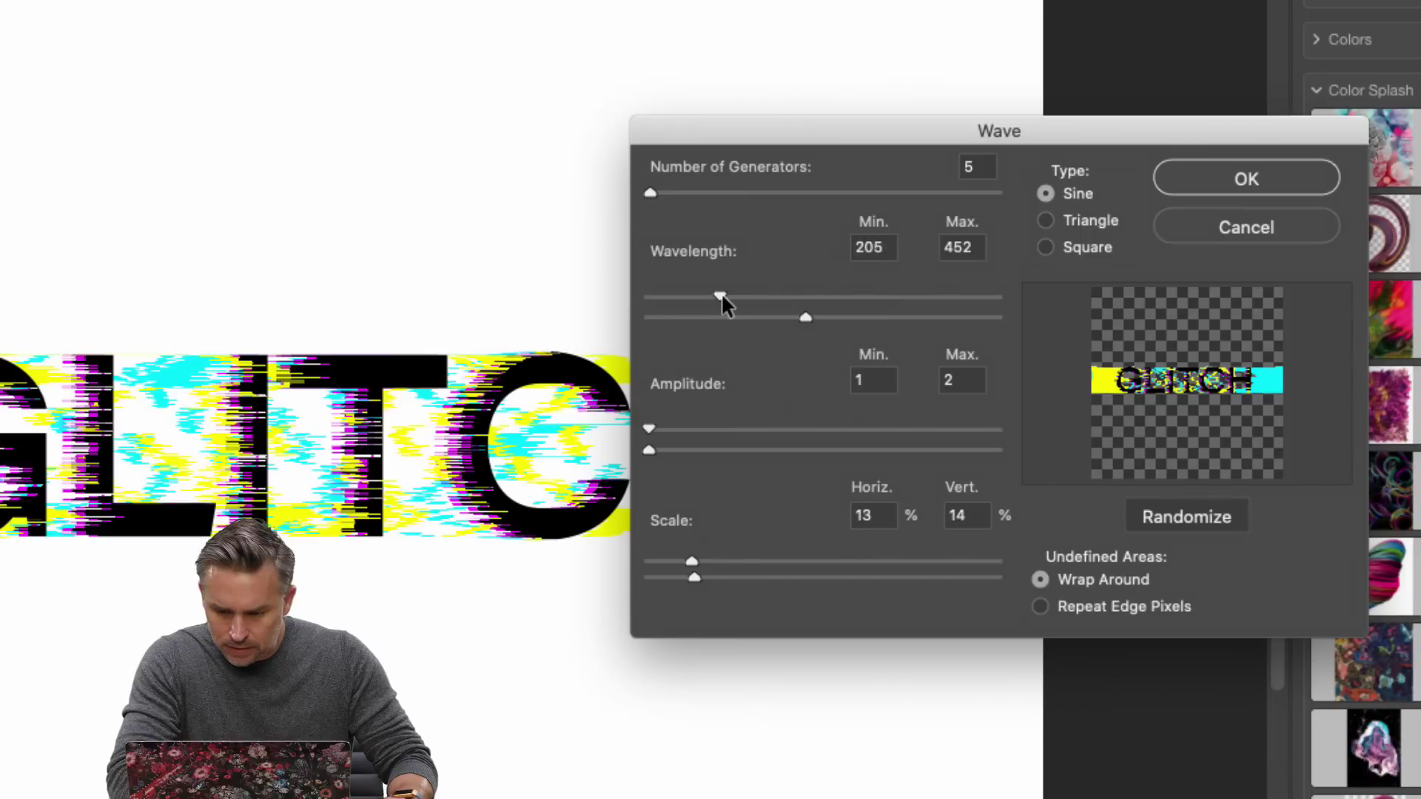
{"action": "left_click", "coordinate": [1046, 219]}
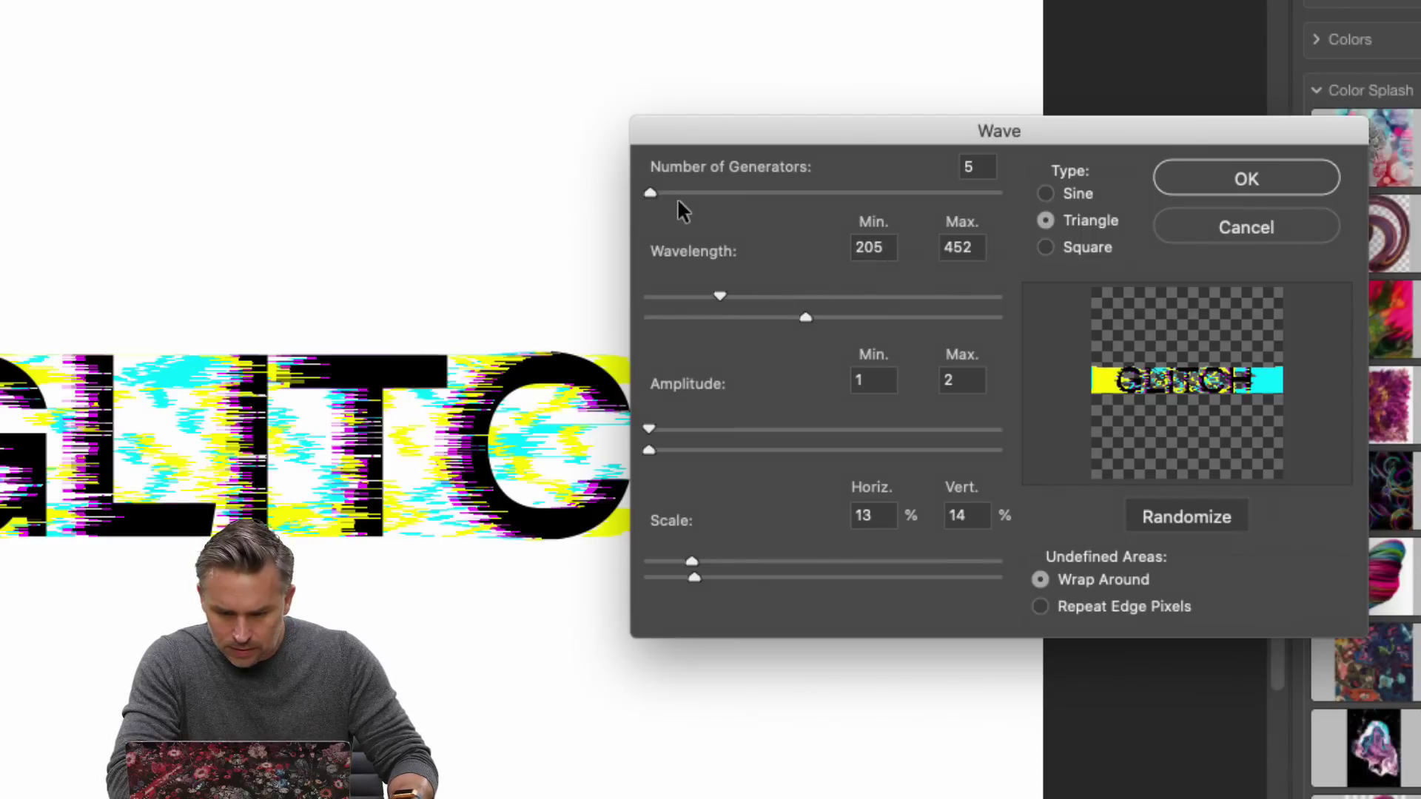
{"action": "left_click_drag", "start_coordinate": [681, 193], "coordinate": [793, 193]}
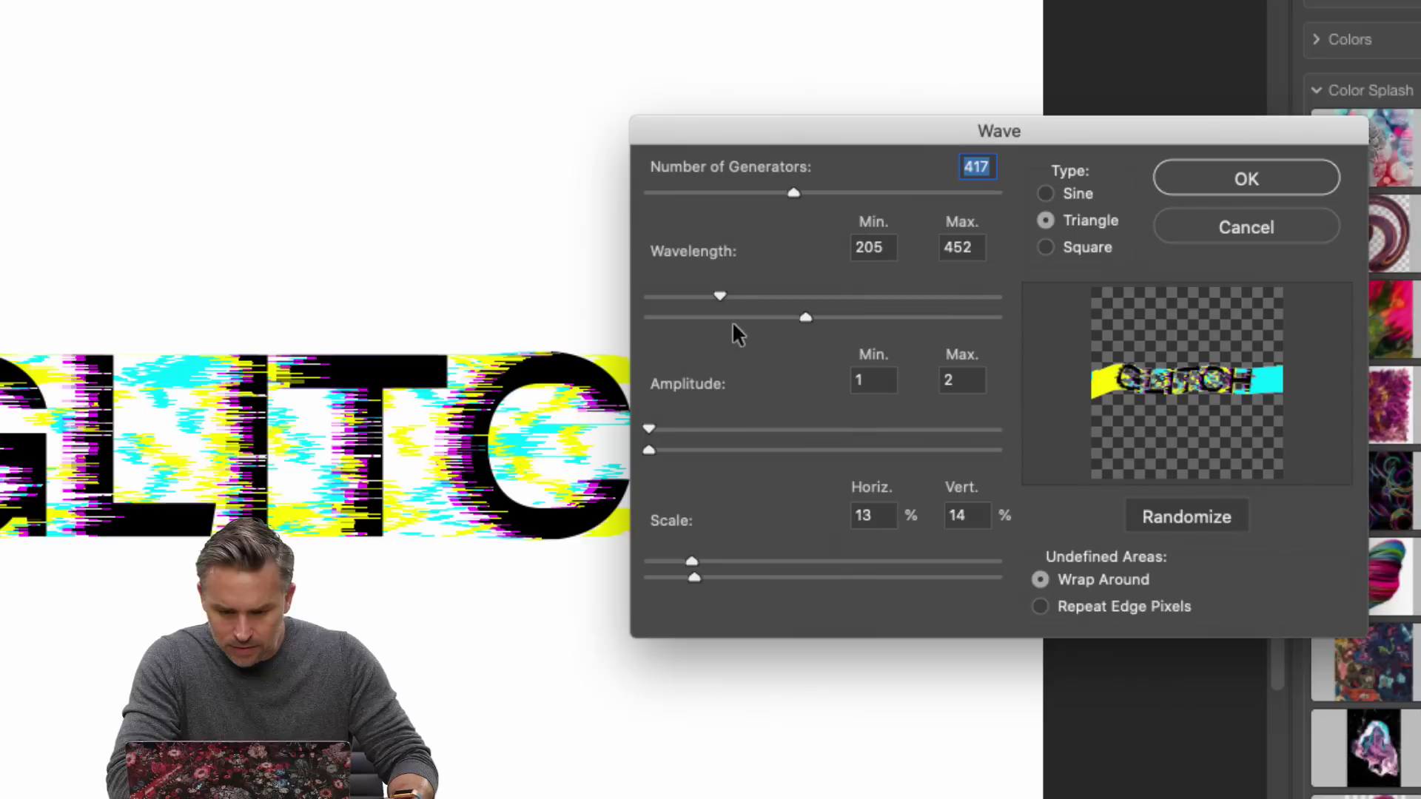
{"action": "left_click_drag", "start_coordinate": [738, 293], "coordinate": [786, 294]}
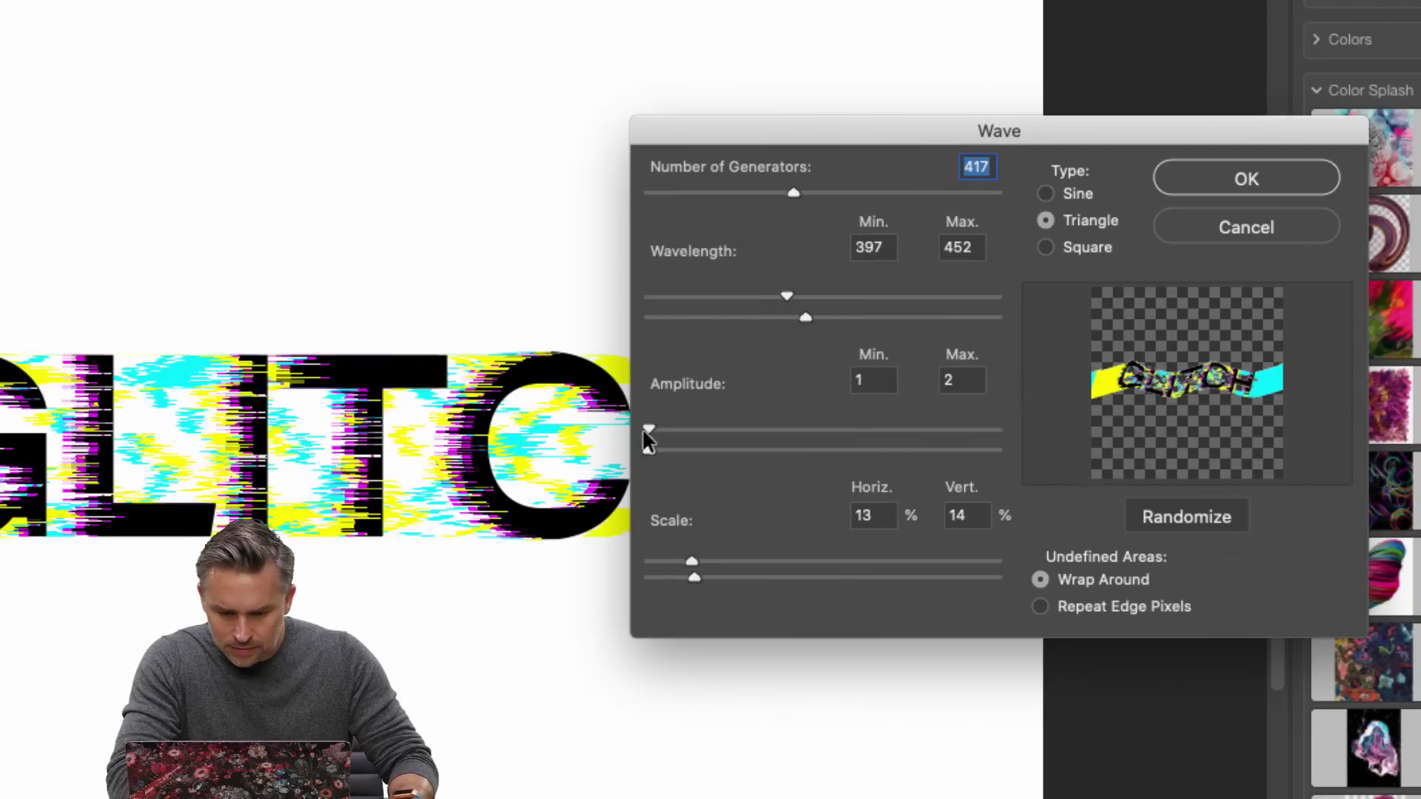
{"action": "mouse_move", "coordinate": [645, 435]}
{"action": "left_mouse_down"}
{"action": "mouse_move", "coordinate": [734, 437]}
{"action": "mouse_move", "coordinate": [668, 430]}
{"action": "mouse_move", "coordinate": [651, 452]}
{"action": "mouse_move", "coordinate": [673, 452]}
{"action": "mouse_move", "coordinate": [647, 451]}
{"action": "left_mouse_up"}
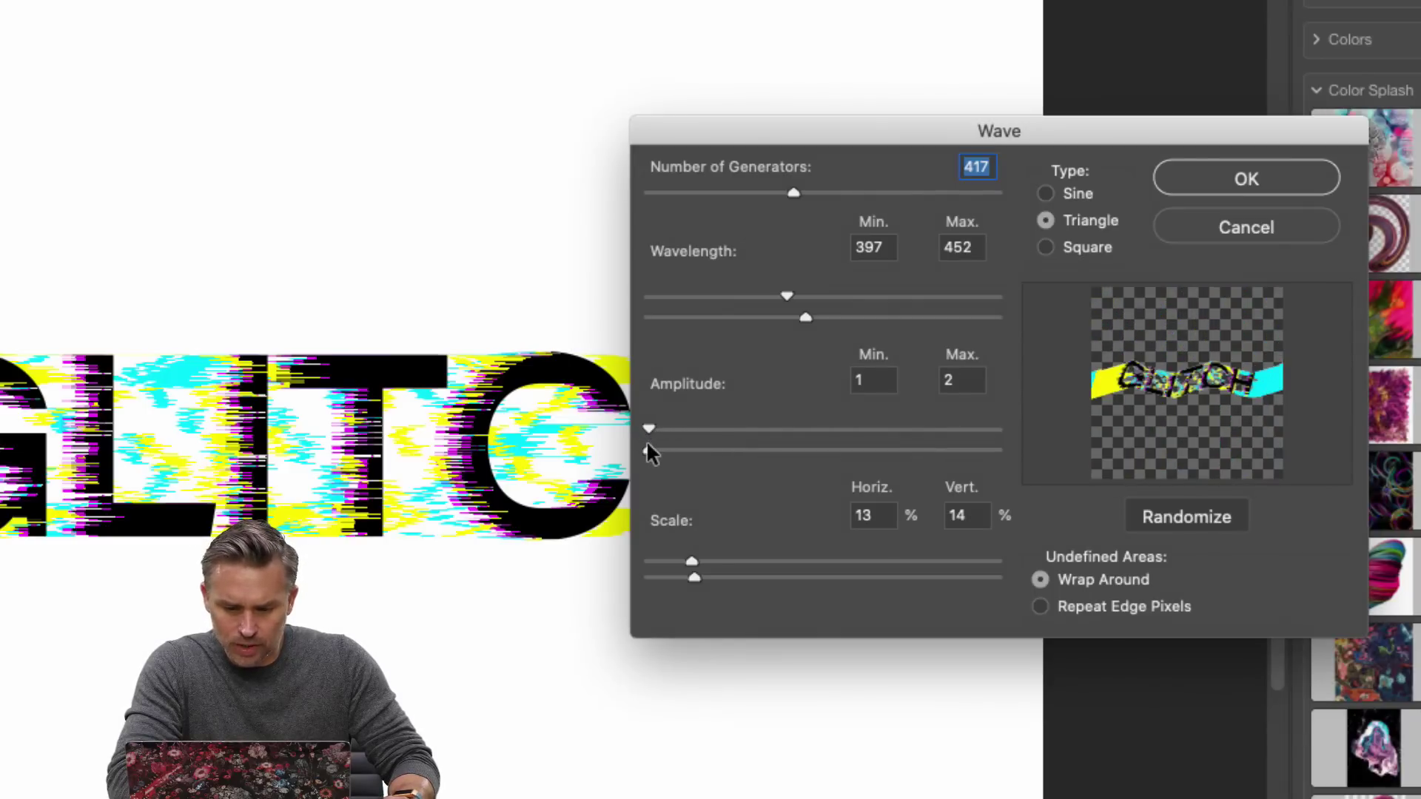
{"action": "left_click_drag", "start_coordinate": [647, 450], "coordinate": [649, 452]}
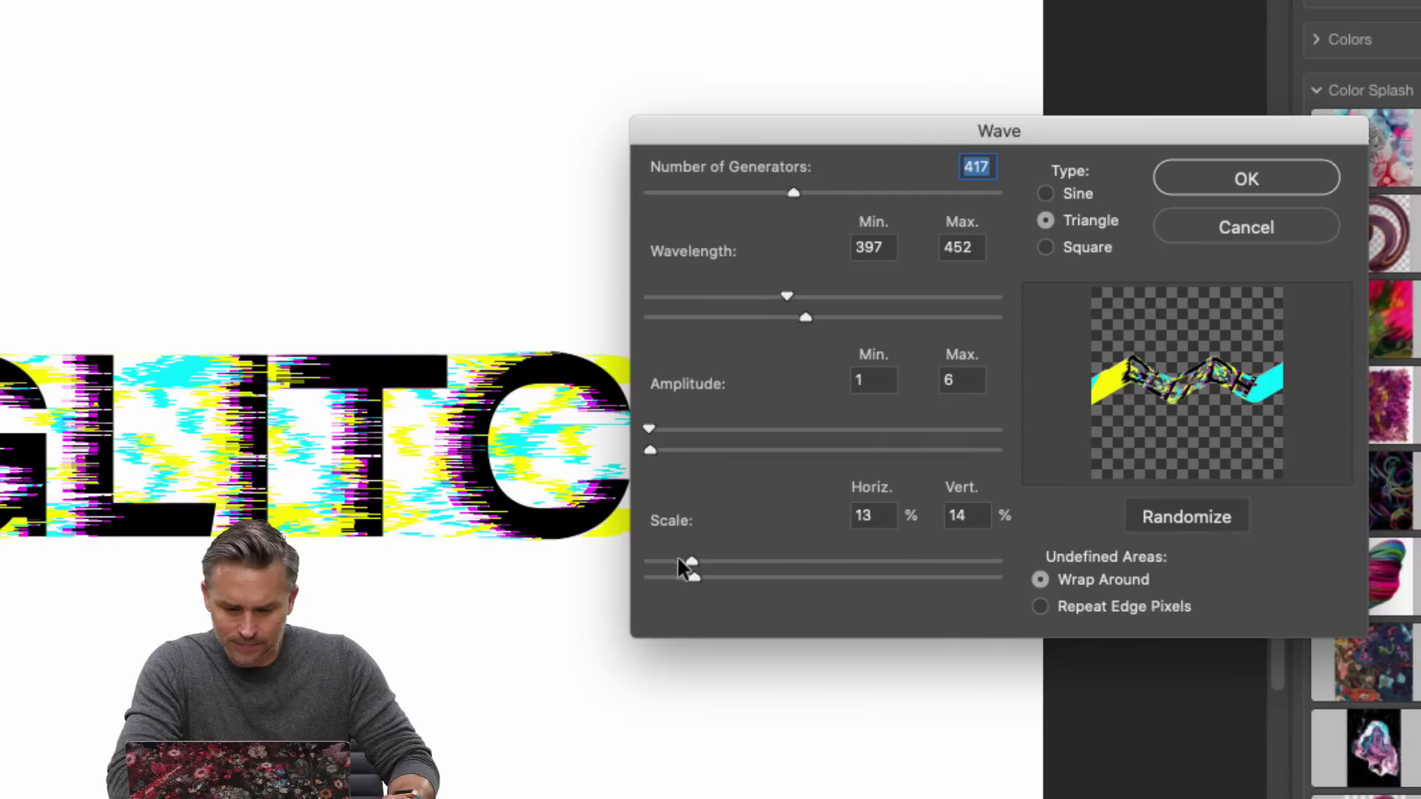
{"action": "left_click_drag", "start_coordinate": [677, 560], "coordinate": [575, 560]}
{"action": "left_click_drag", "start_coordinate": [696, 579], "coordinate": [659, 583]}
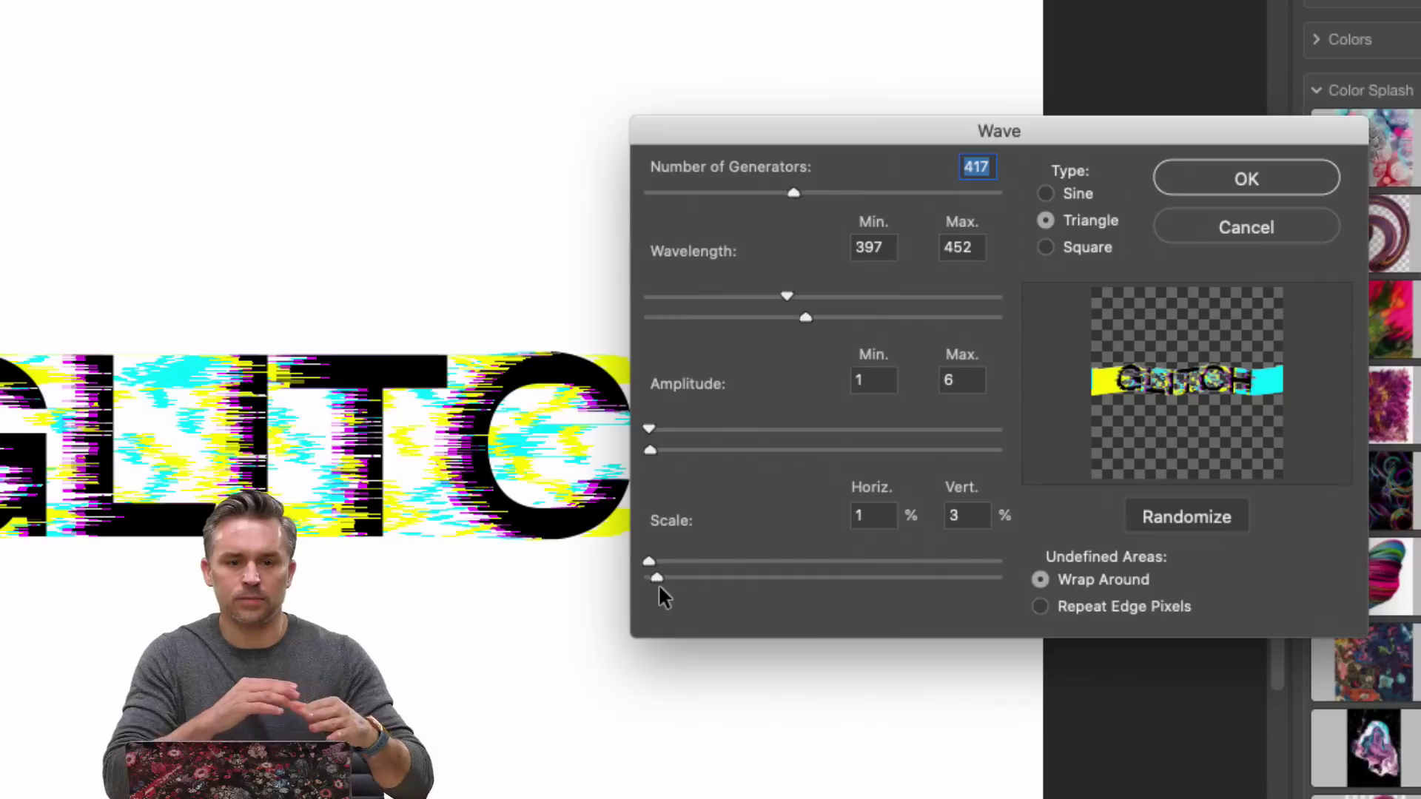
{"action": "left_click_drag", "start_coordinate": [665, 584], "coordinate": [749, 578]}
{"action": "left_click_drag", "start_coordinate": [646, 448], "coordinate": [744, 449]}
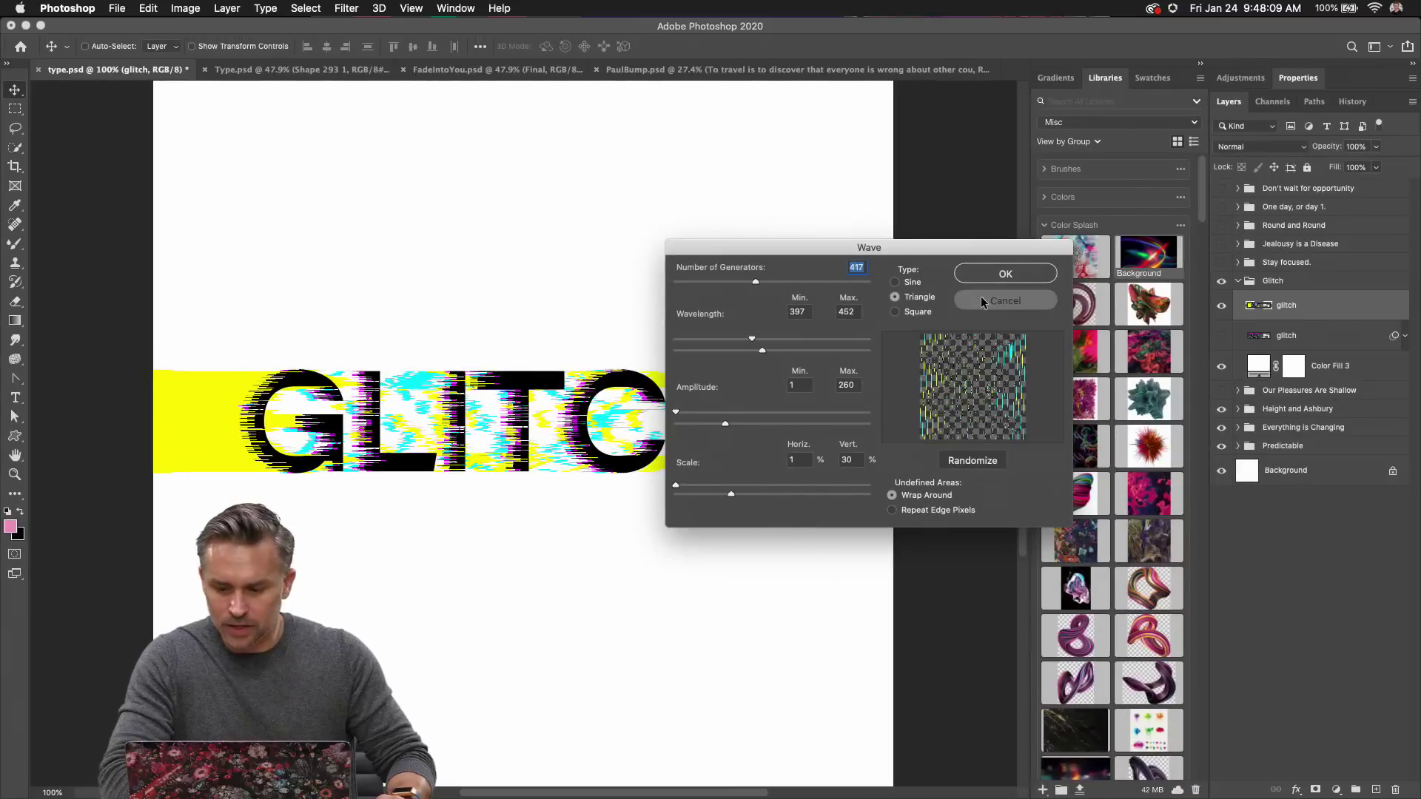
{"action": "left_click", "coordinate": [1177, 228]}
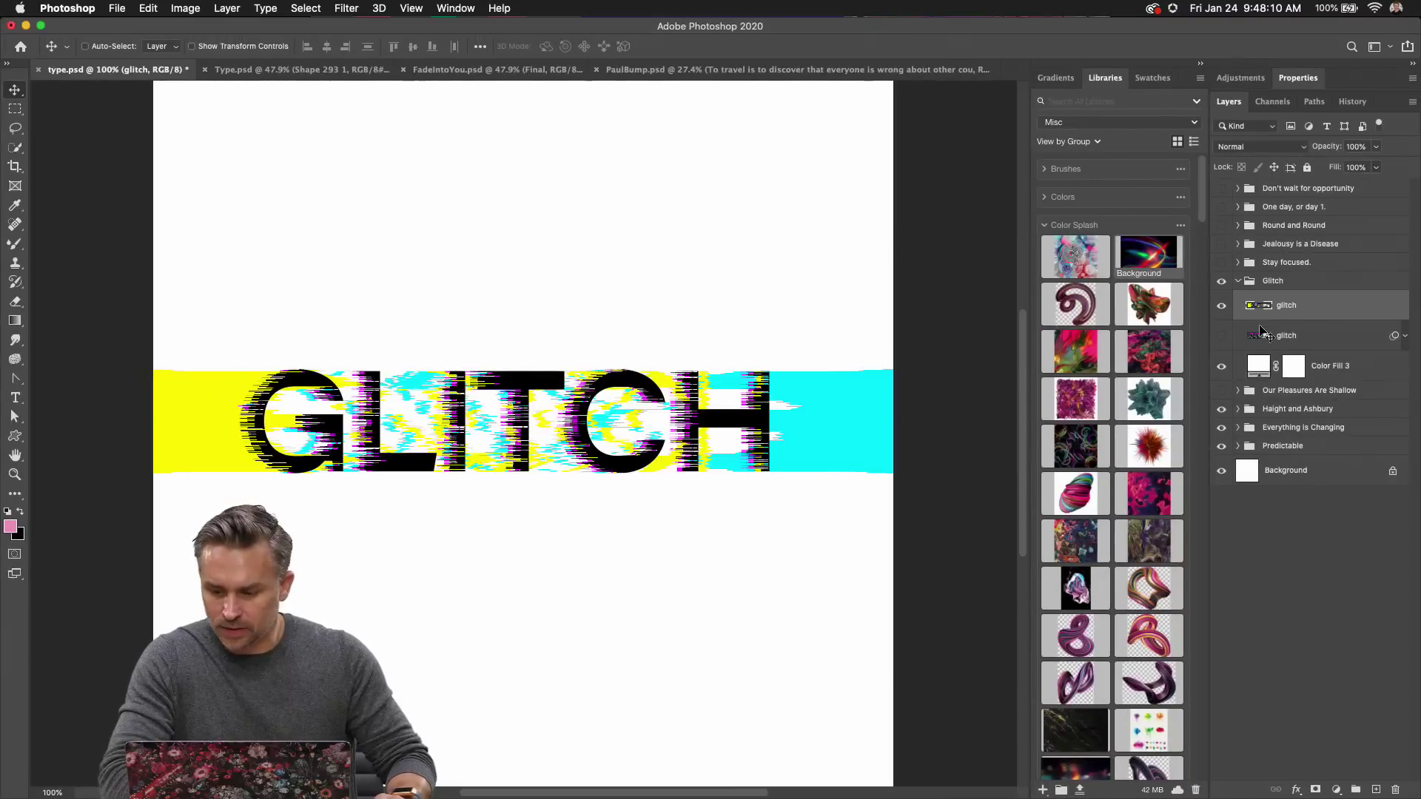
Place the Background light-streak image from the Color Splash library above Color Fill 3 and scale it up to cover the canvas.
{"action": "left_click", "coordinate": [1343, 366]}
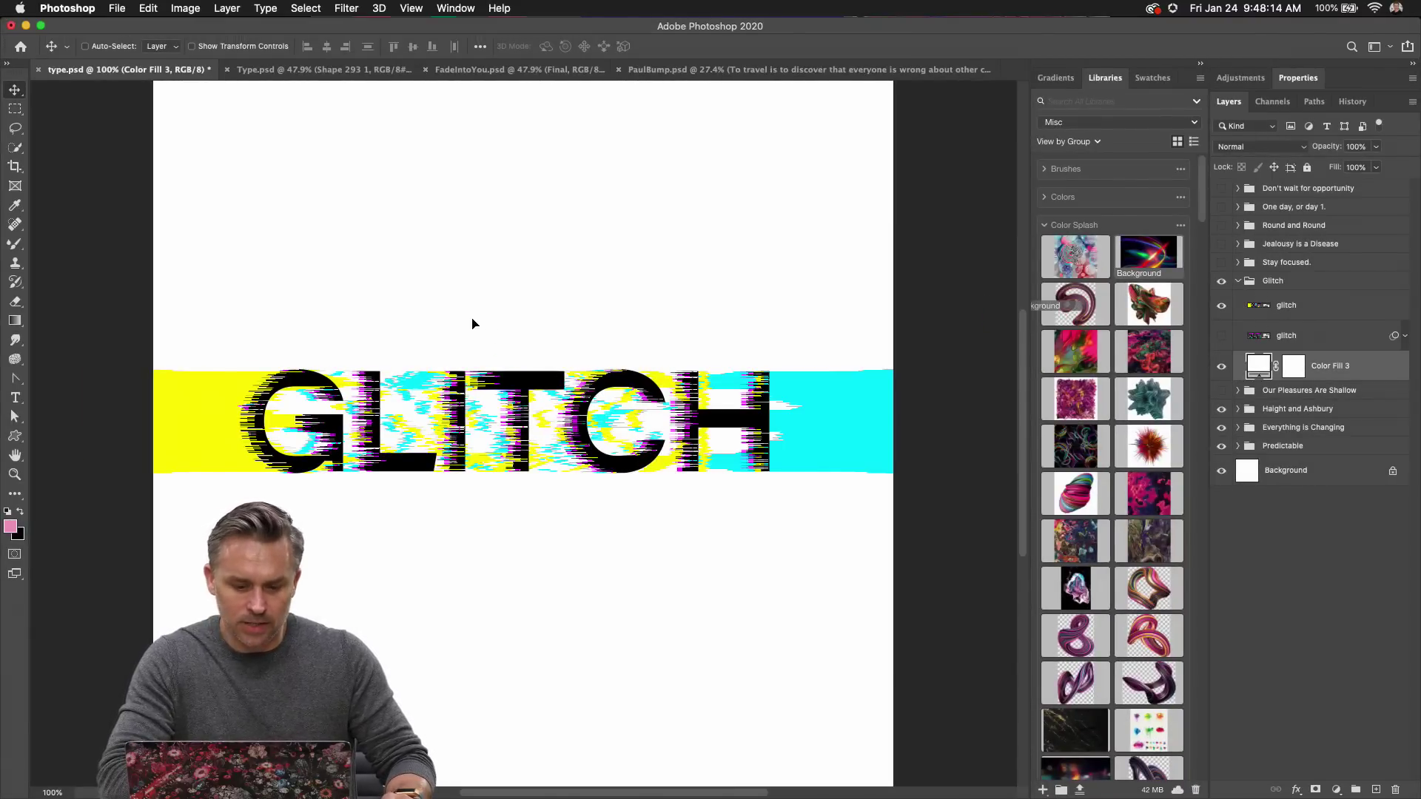
{"action": "left_click_drag", "start_coordinate": [472, 324], "coordinate": [621, 489]}
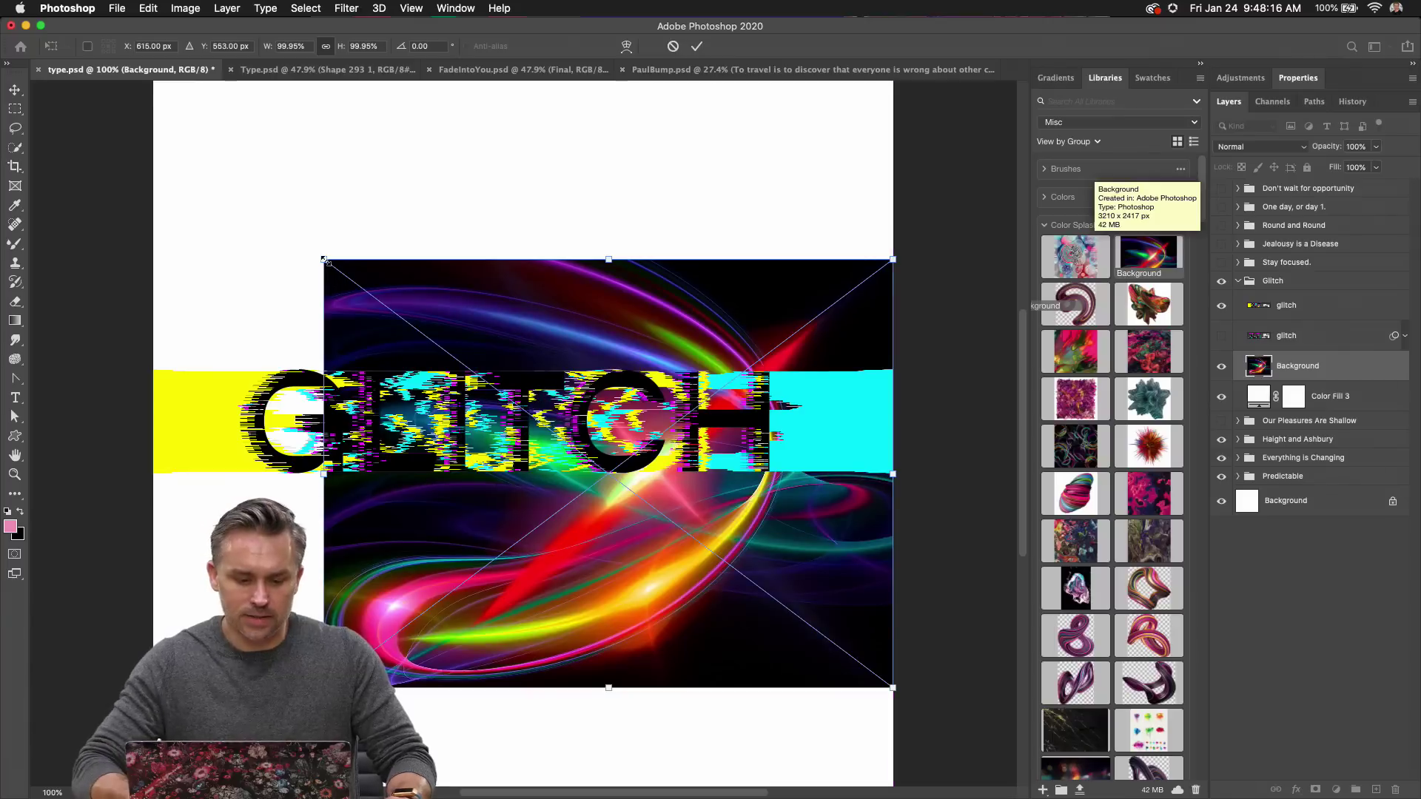
{"action": "left_click_drag", "start_coordinate": [322, 259], "coordinate": [45, 82]}
{"action": "key", "text": "Return"}
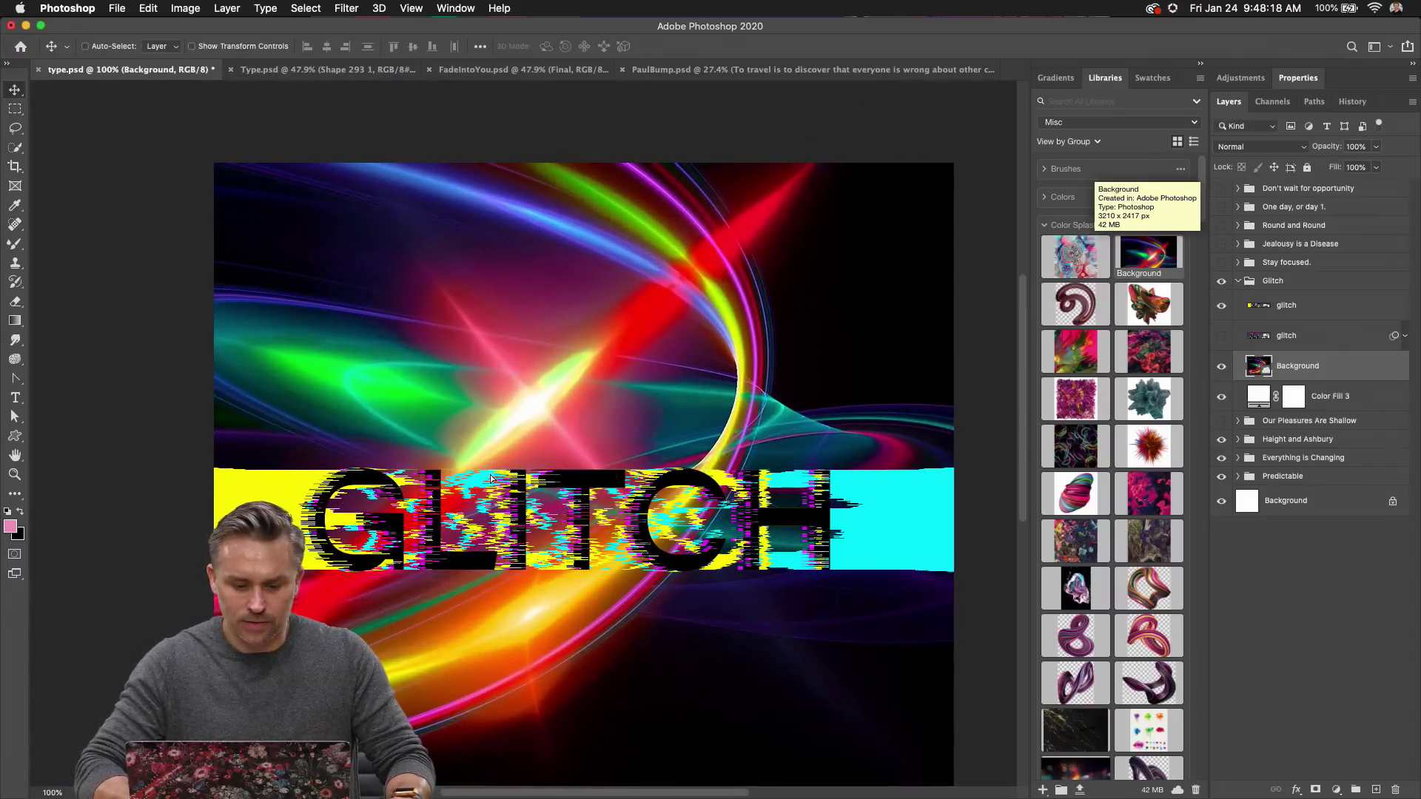
Apply a Wave filter to the light-streak Background layer, with Square type, amplitude 182 to 395, horizontal scale 4% and vertical scale 100%.
{"action": "left_click_drag", "start_coordinate": [607, 570], "coordinate": [587, 414]}
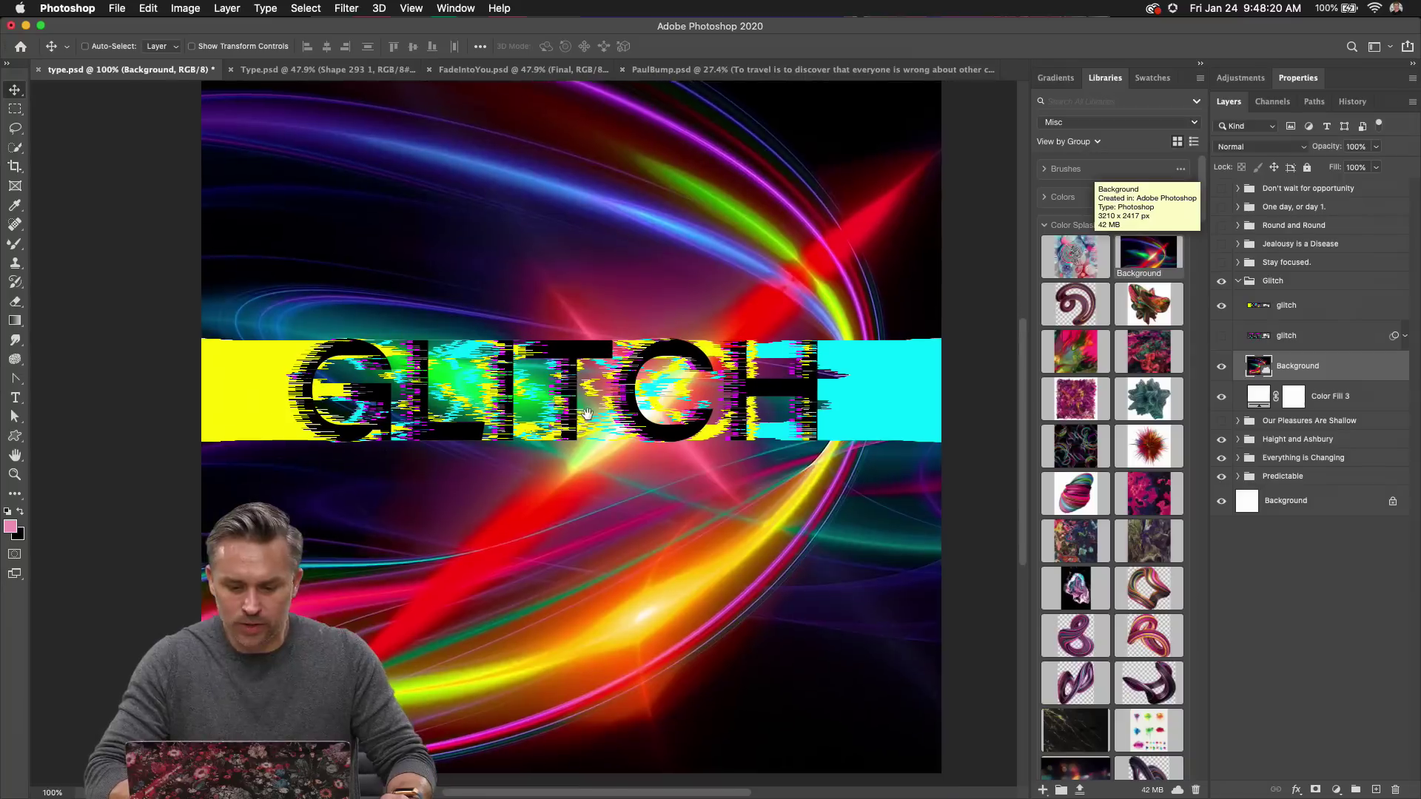
{"action": "left_click", "coordinate": [345, 10]}
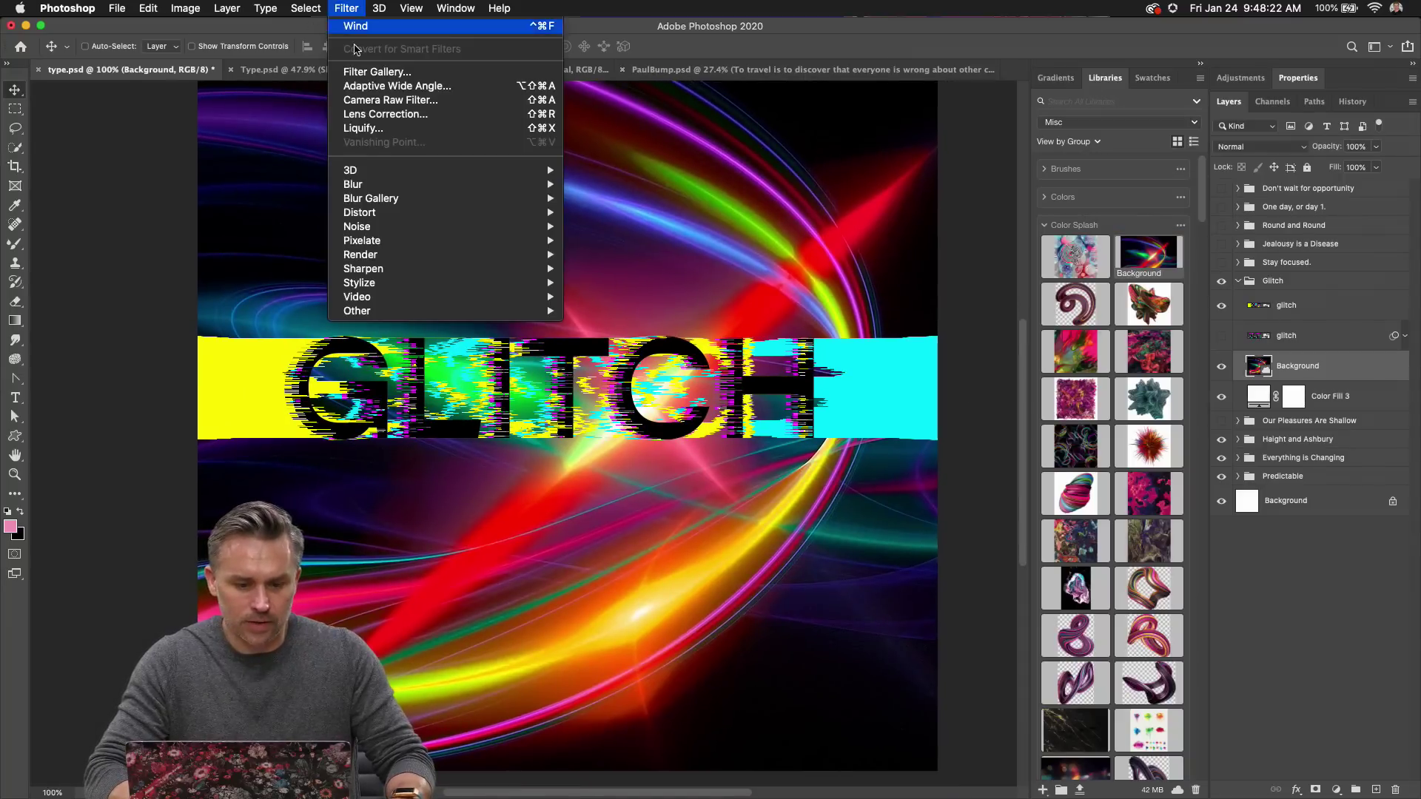
{"action": "mouse_move", "coordinate": [461, 213]}
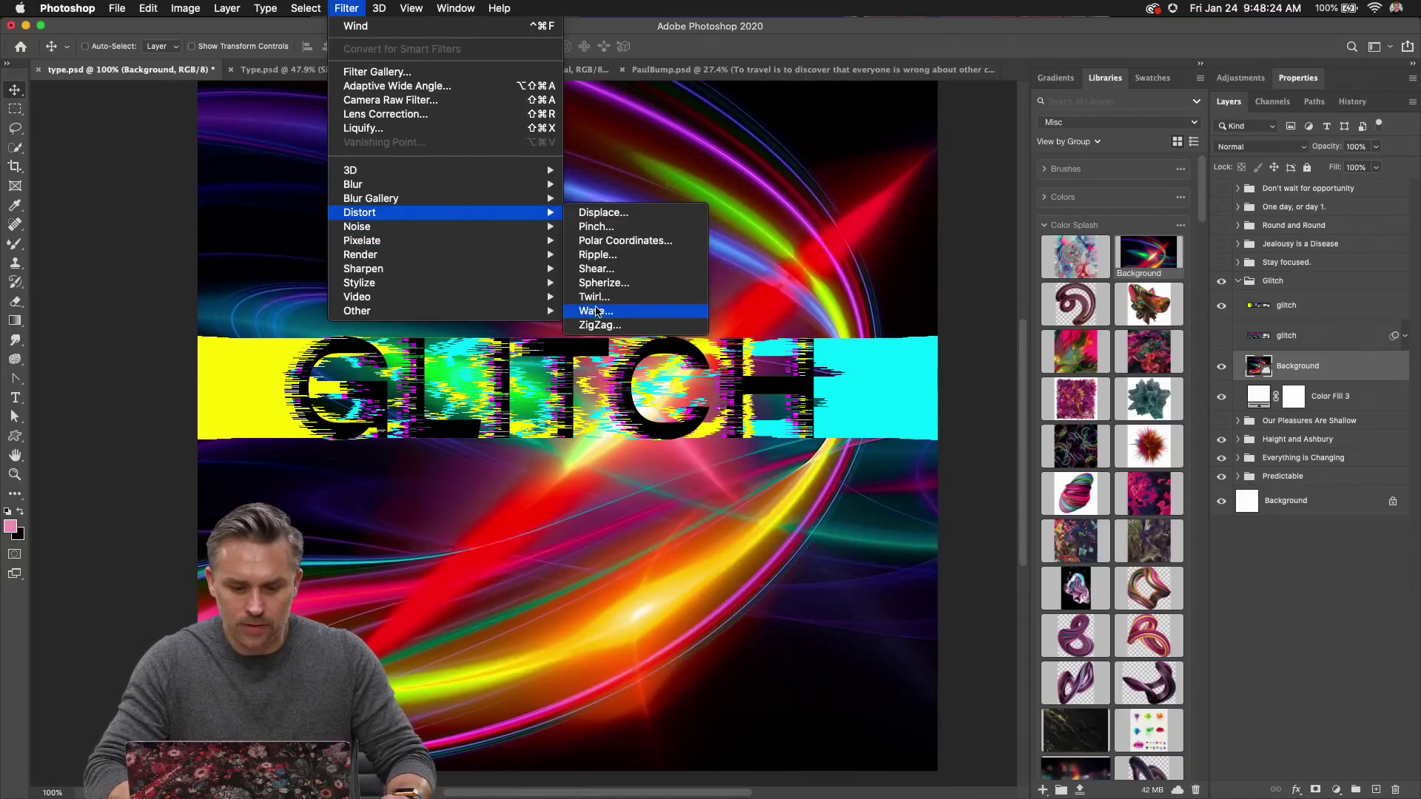
{"action": "left_click", "coordinate": [604, 311]}
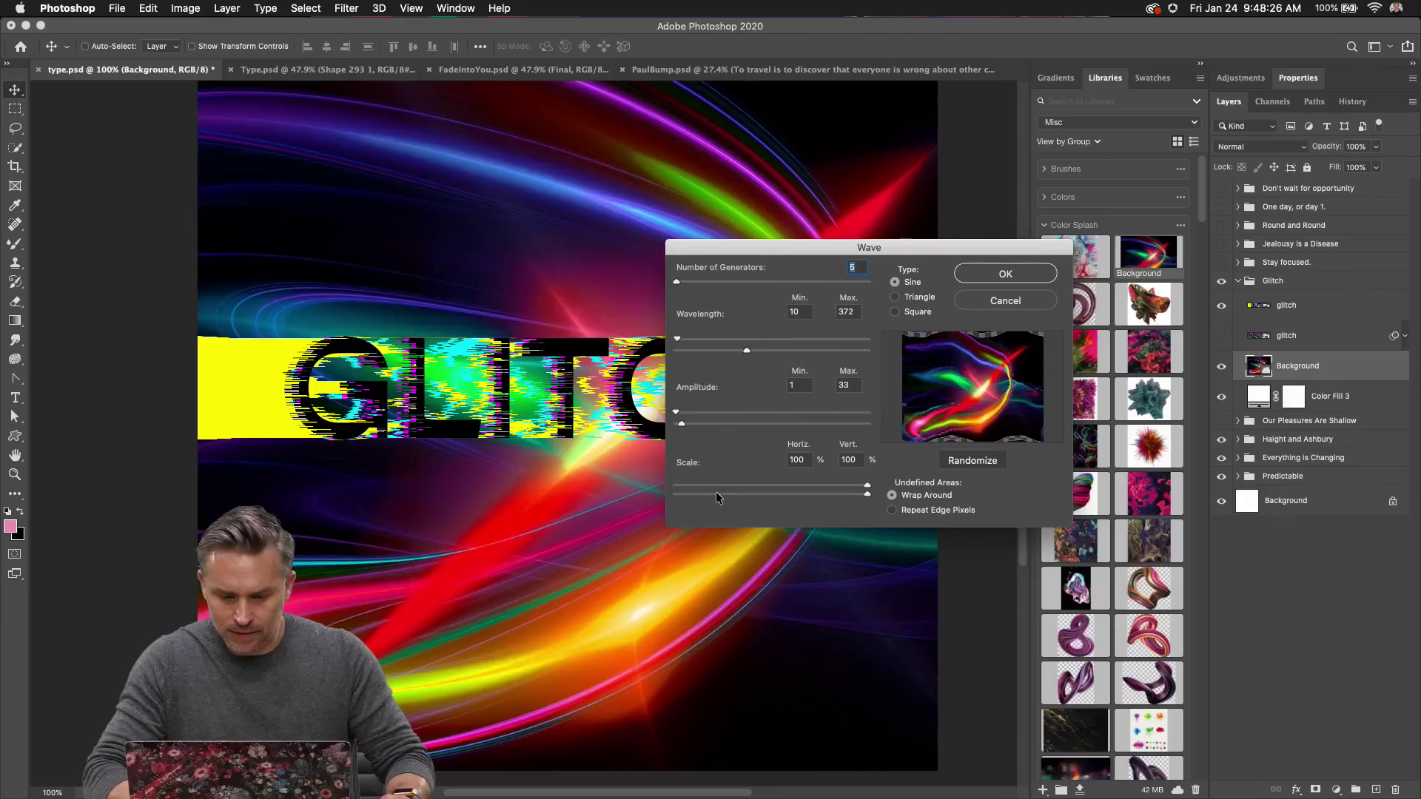
{"action": "left_click_drag", "start_coordinate": [716, 494], "coordinate": [845, 438]}
{"action": "left_click_drag", "start_coordinate": [679, 416], "coordinate": [818, 418]}
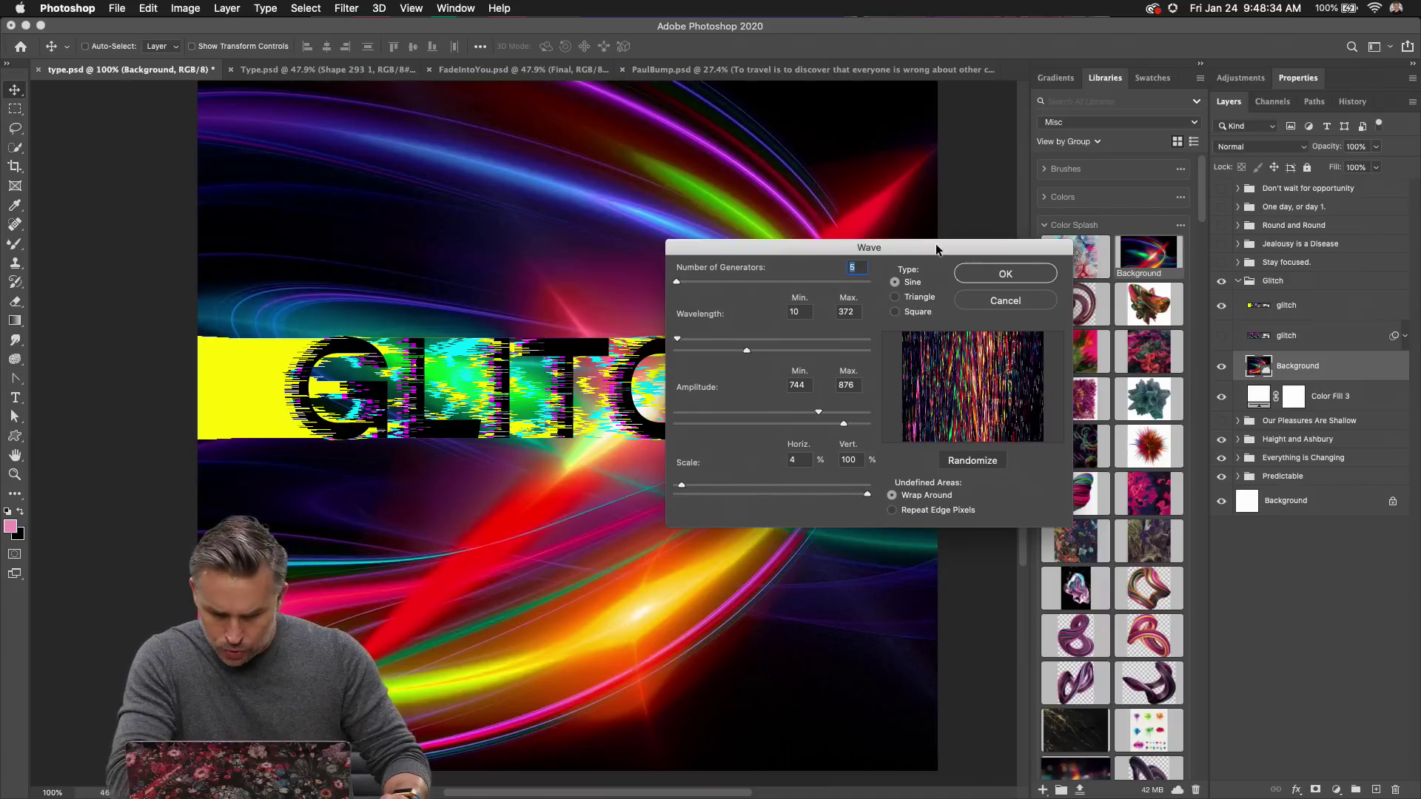
{"action": "left_click", "coordinate": [897, 298]}
{"action": "left_click", "coordinate": [895, 314]}
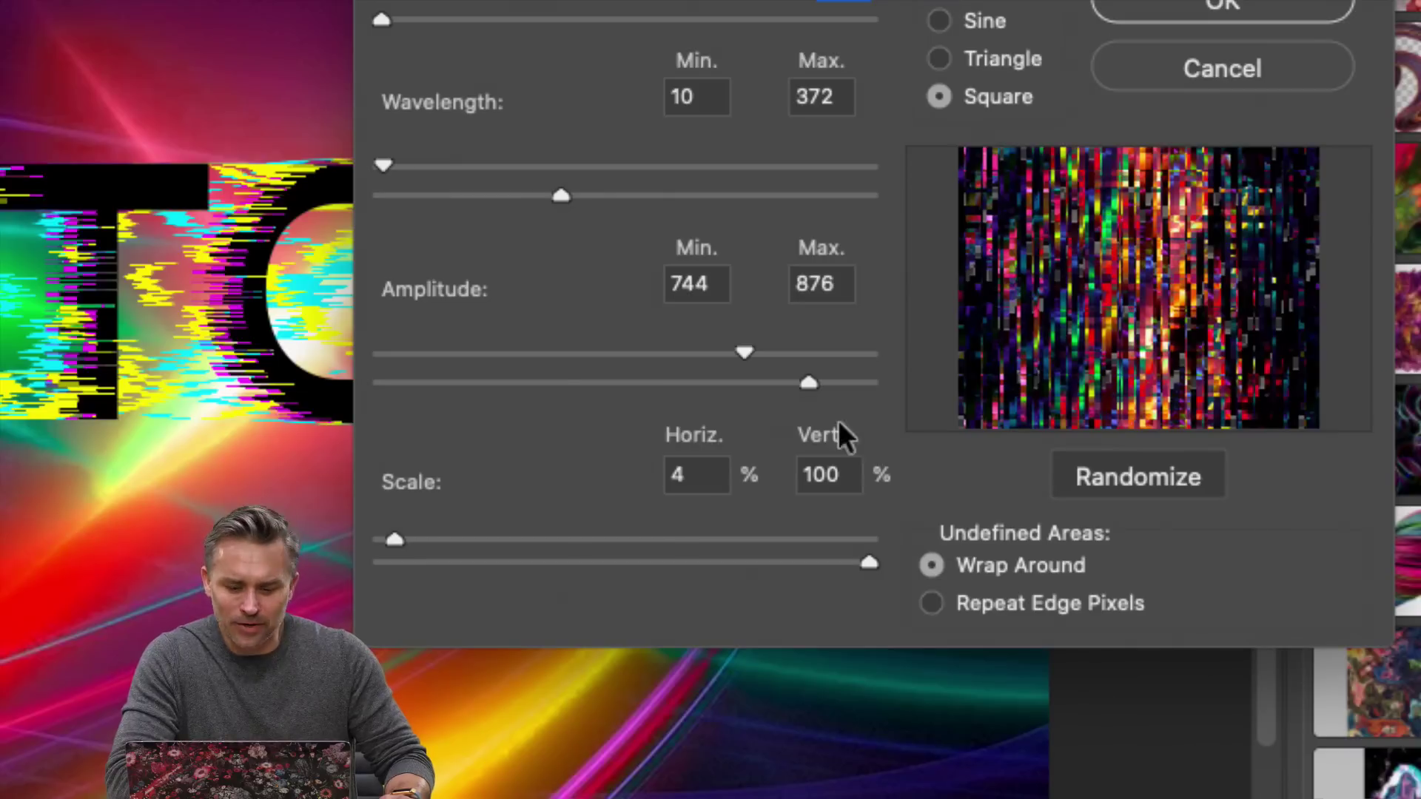
{"action": "left_click", "coordinate": [468, 354]}
{"action": "left_click_drag", "start_coordinate": [476, 381], "coordinate": [573, 389]}
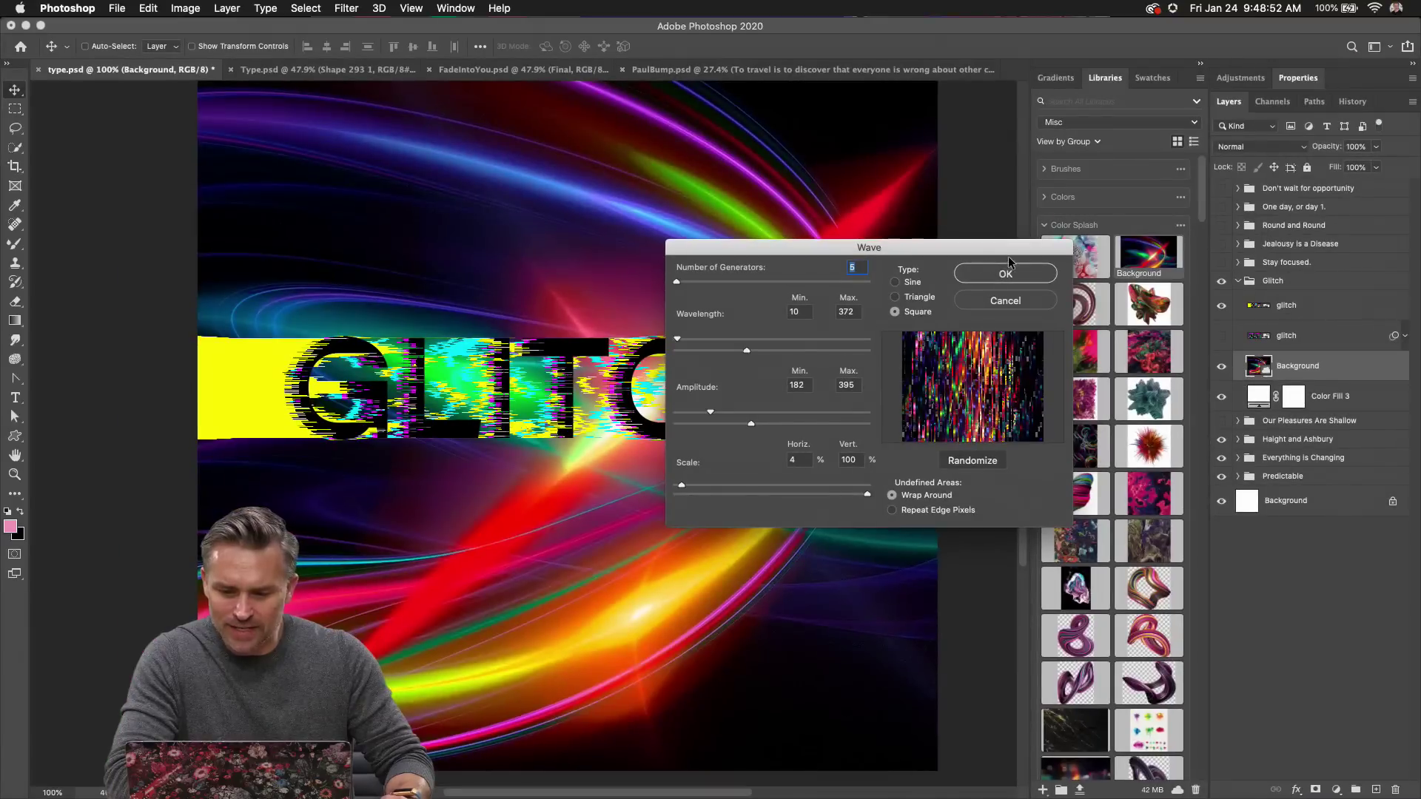
{"action": "left_click", "coordinate": [1007, 275]}
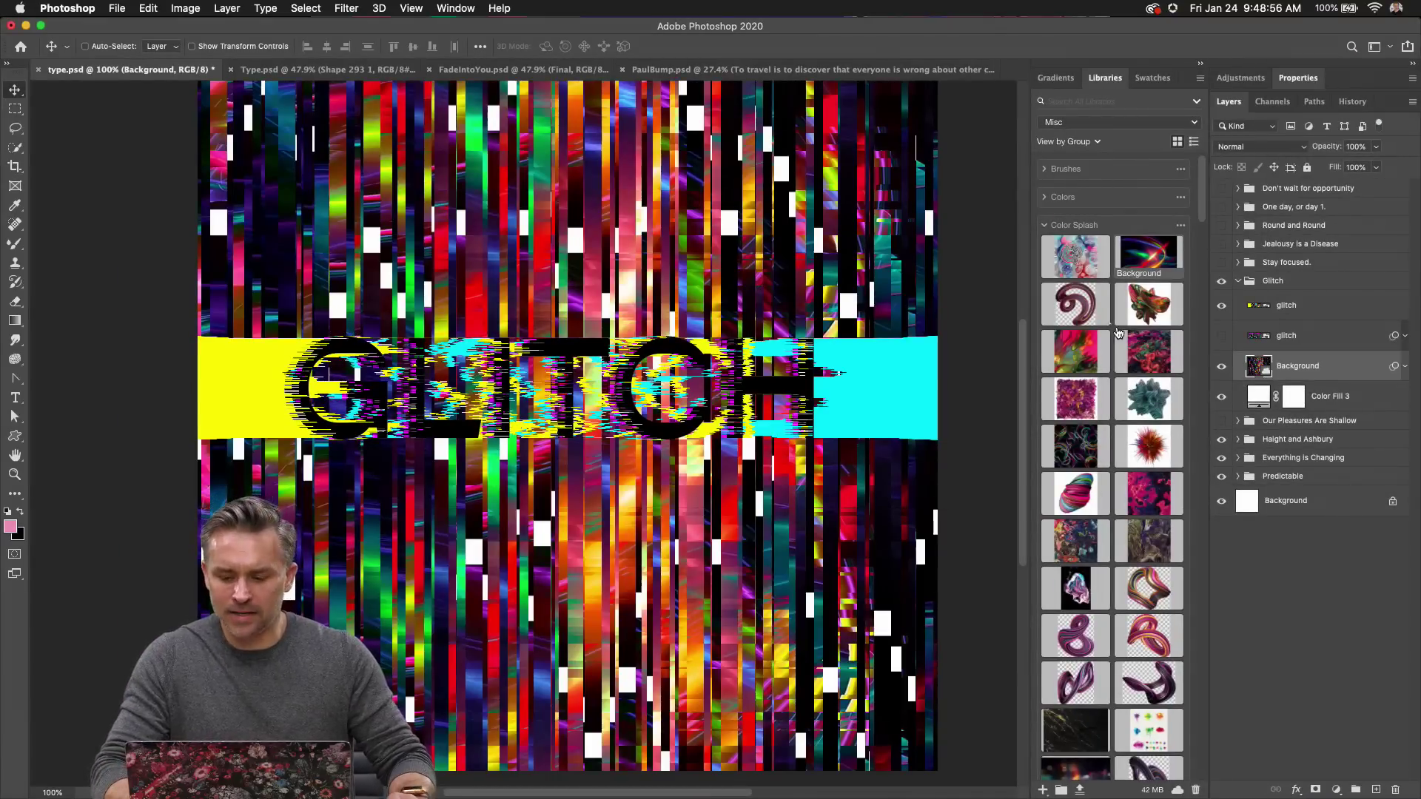
Add a Color Lookup adjustment layer above the visible glitch layer, using the 2Strip.look 3D LUT.
{"action": "left_click", "coordinate": [1317, 307]}
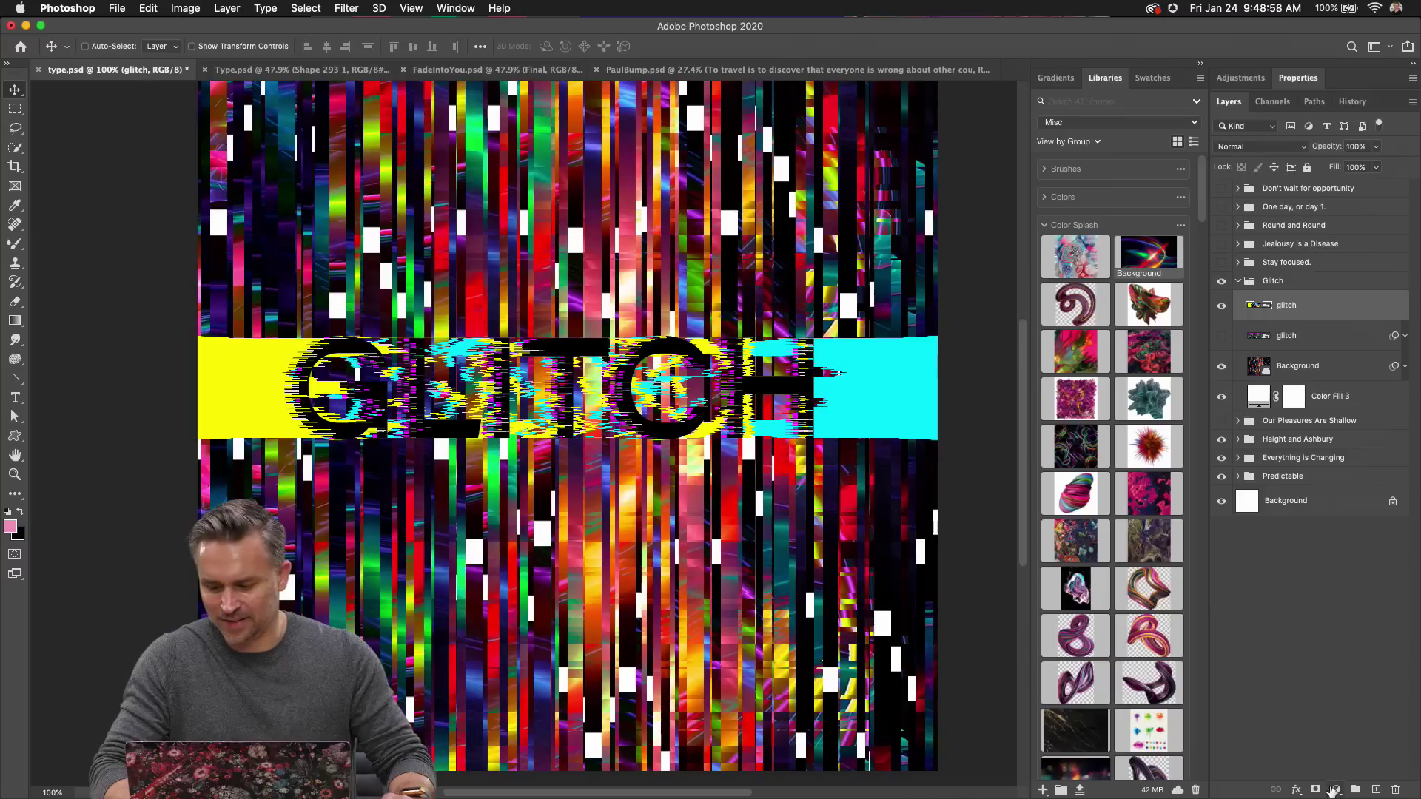
{"action": "left_click", "coordinate": [1335, 790]}
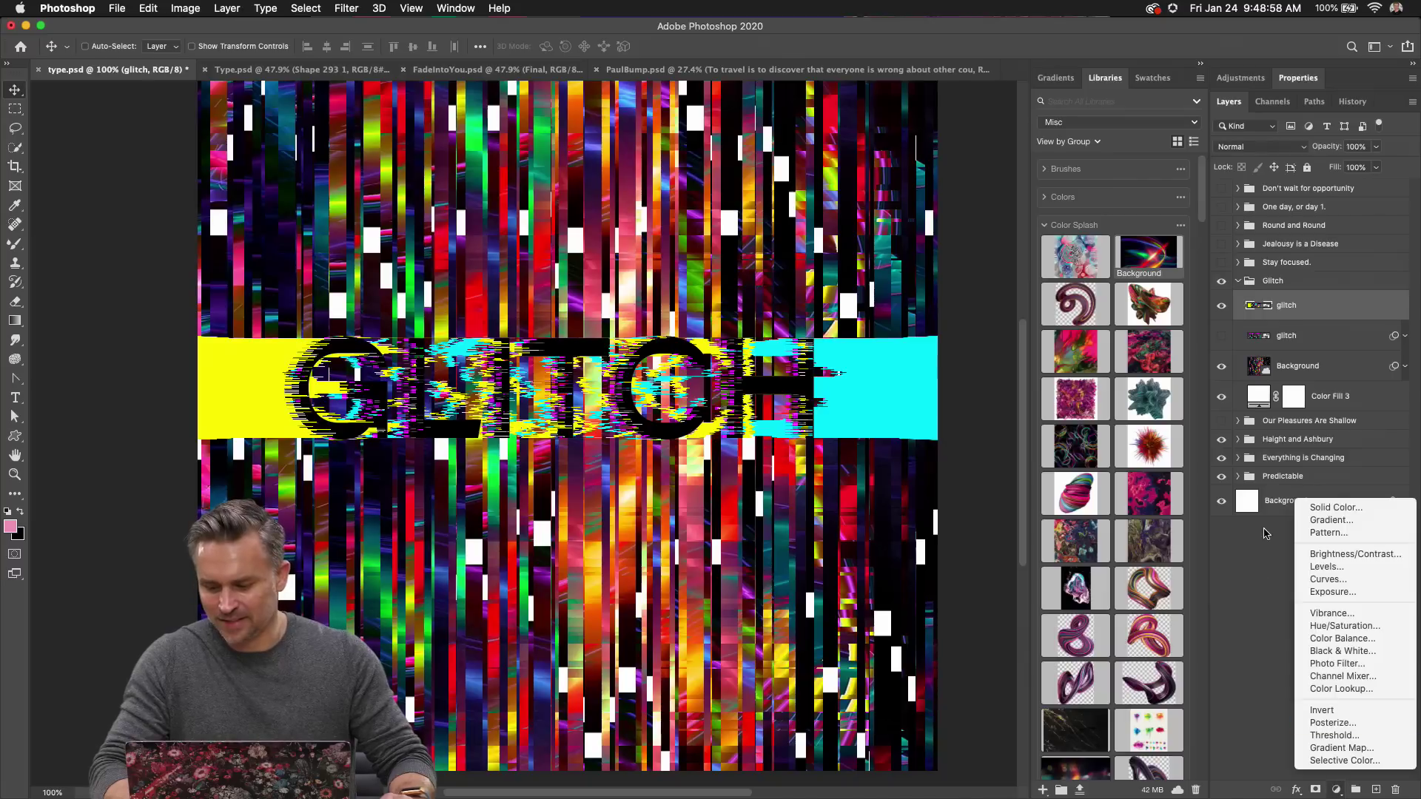
{"action": "left_click", "coordinate": [1337, 690]}
{"action": "left_click", "coordinate": [1316, 127]}
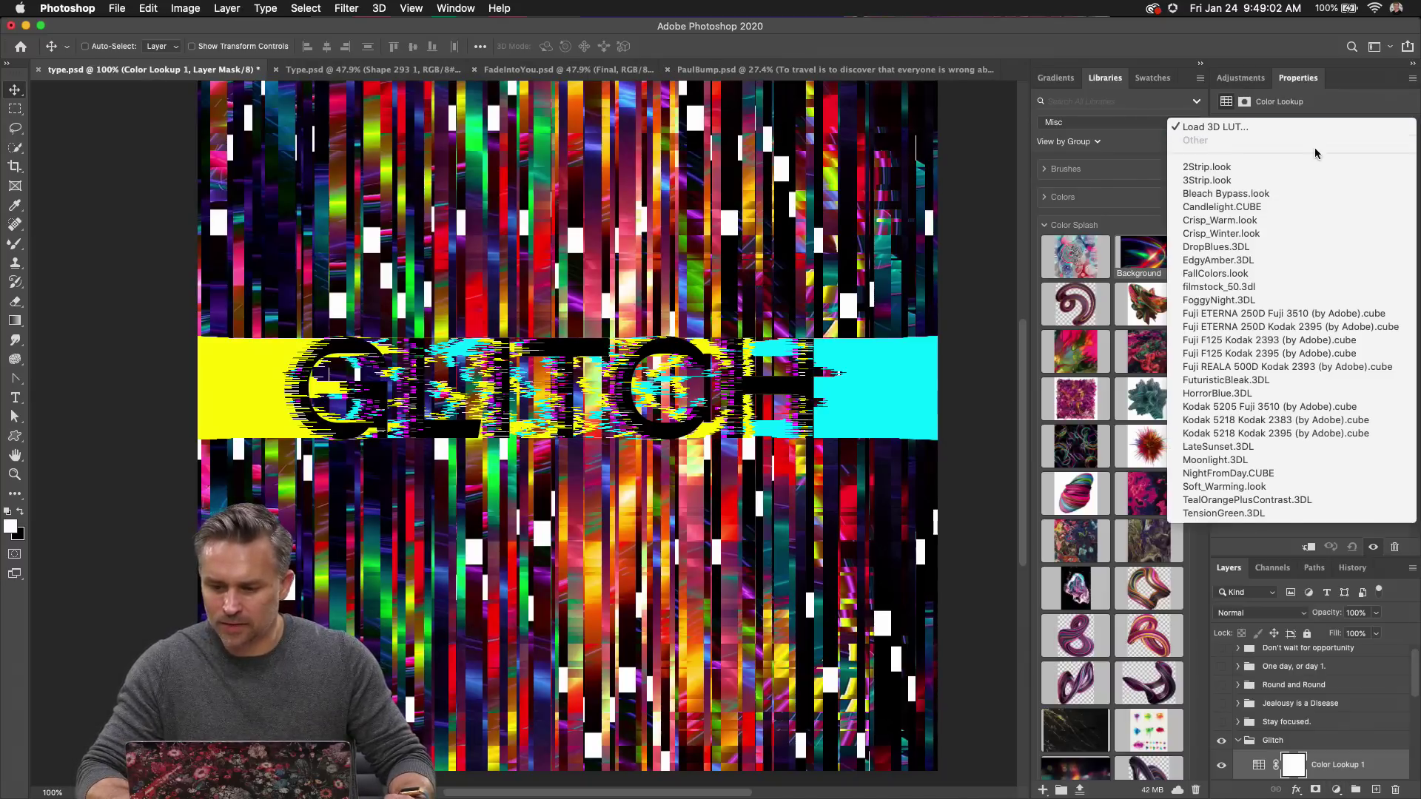
{"action": "left_click", "coordinate": [1305, 166]}
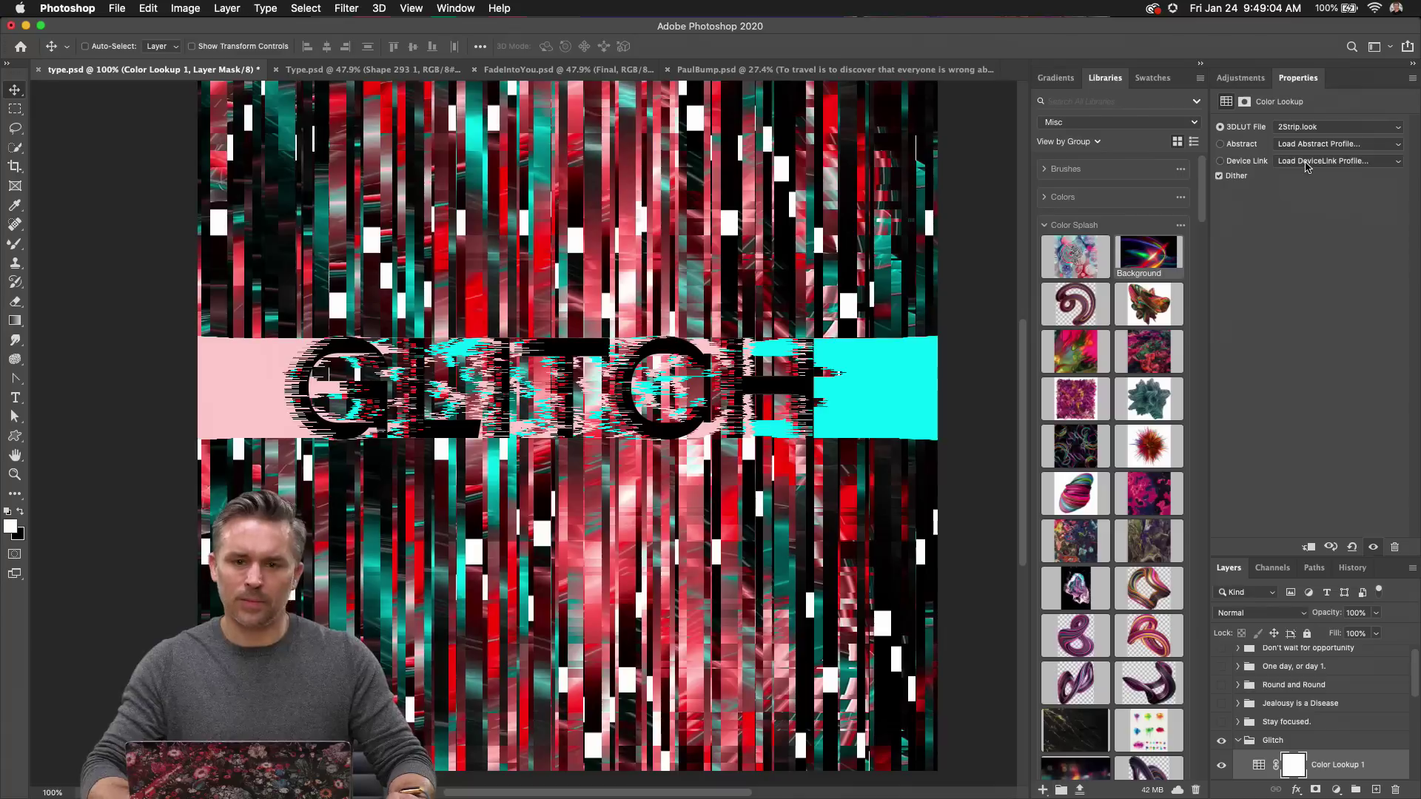
{"action": "key", "text": "super+t"}
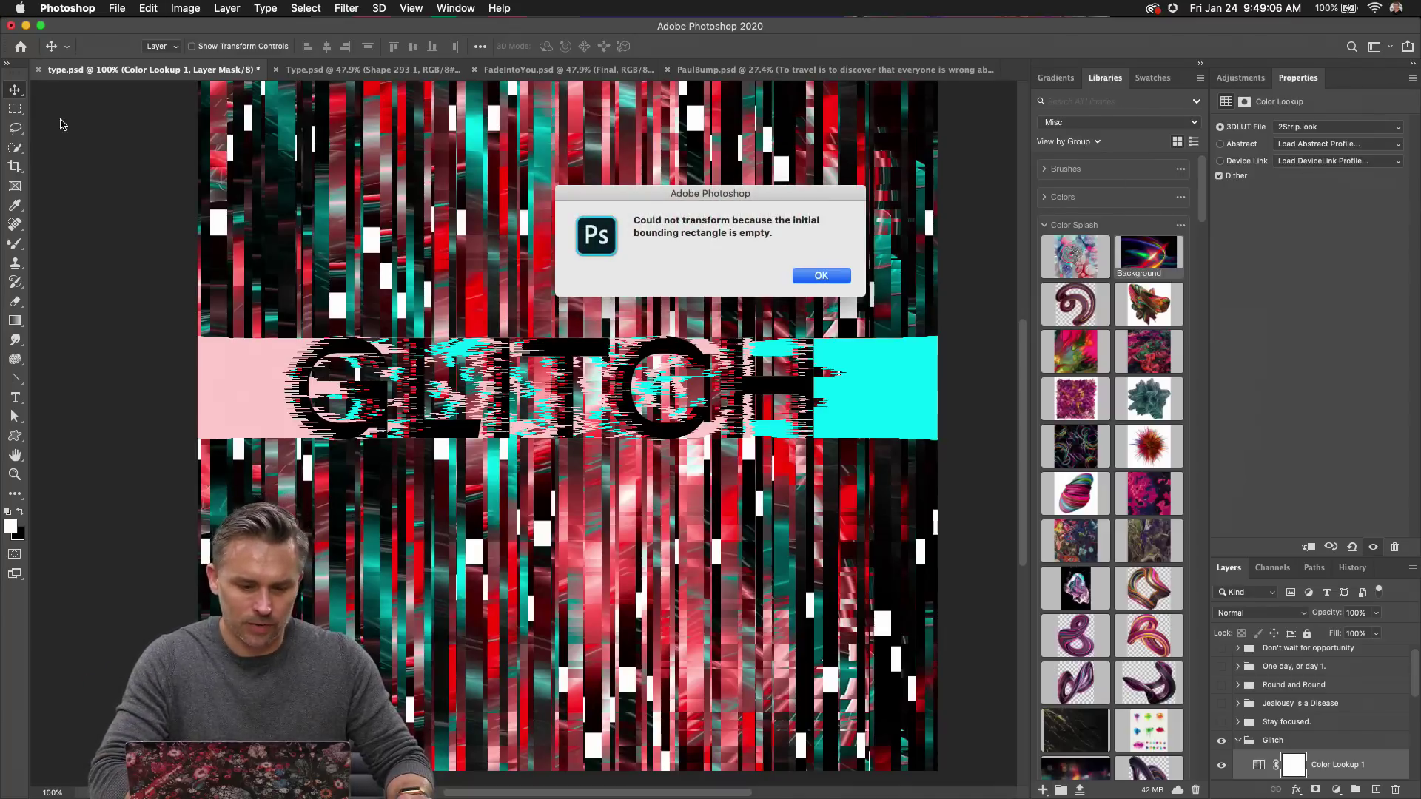
{"action": "left_click", "coordinate": [818, 276]}
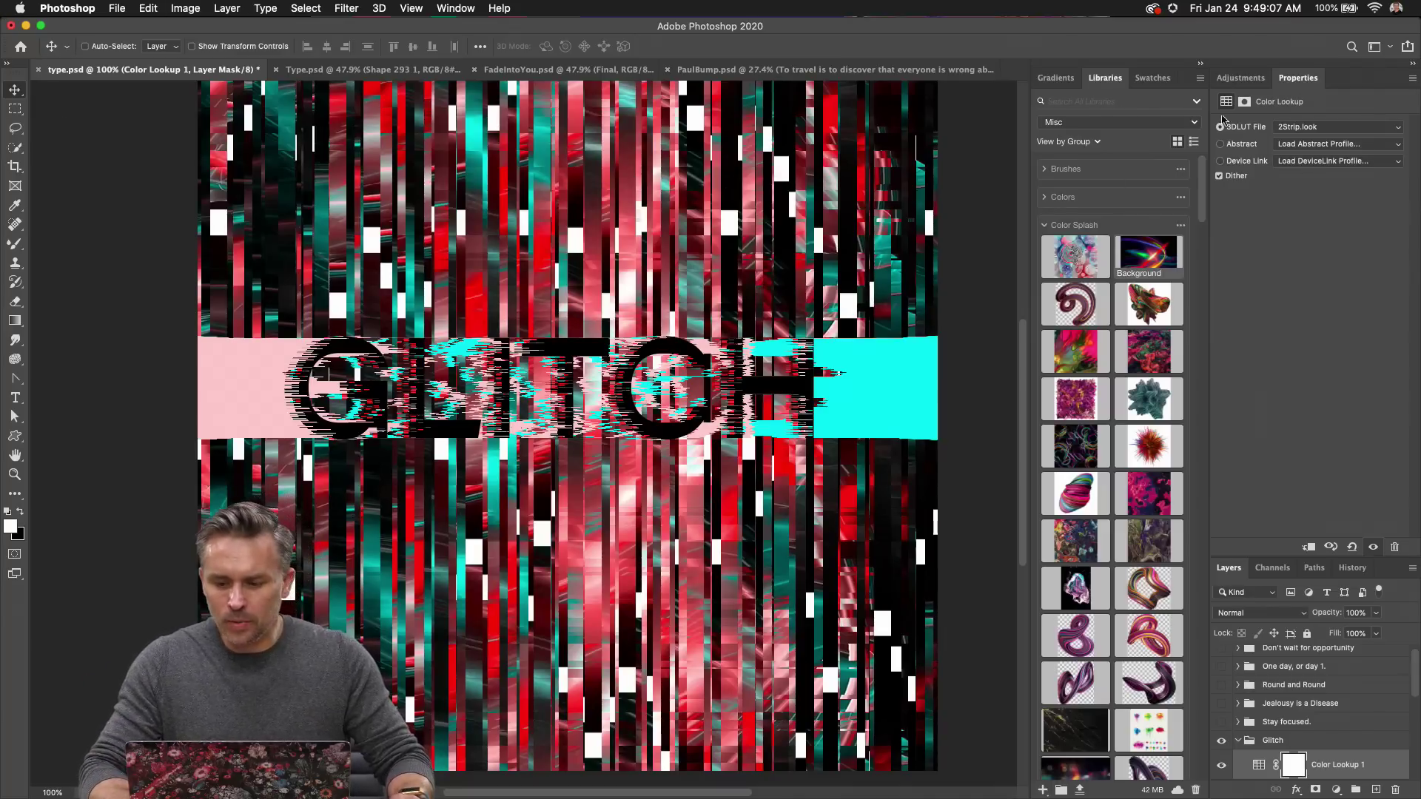
Collapse the Glitch group, and show and expand the Stay focused group with its stay focused text layer selected.
{"action": "double_click", "coordinate": [1363, 85]}
{"action": "left_click", "coordinate": [1237, 281]}
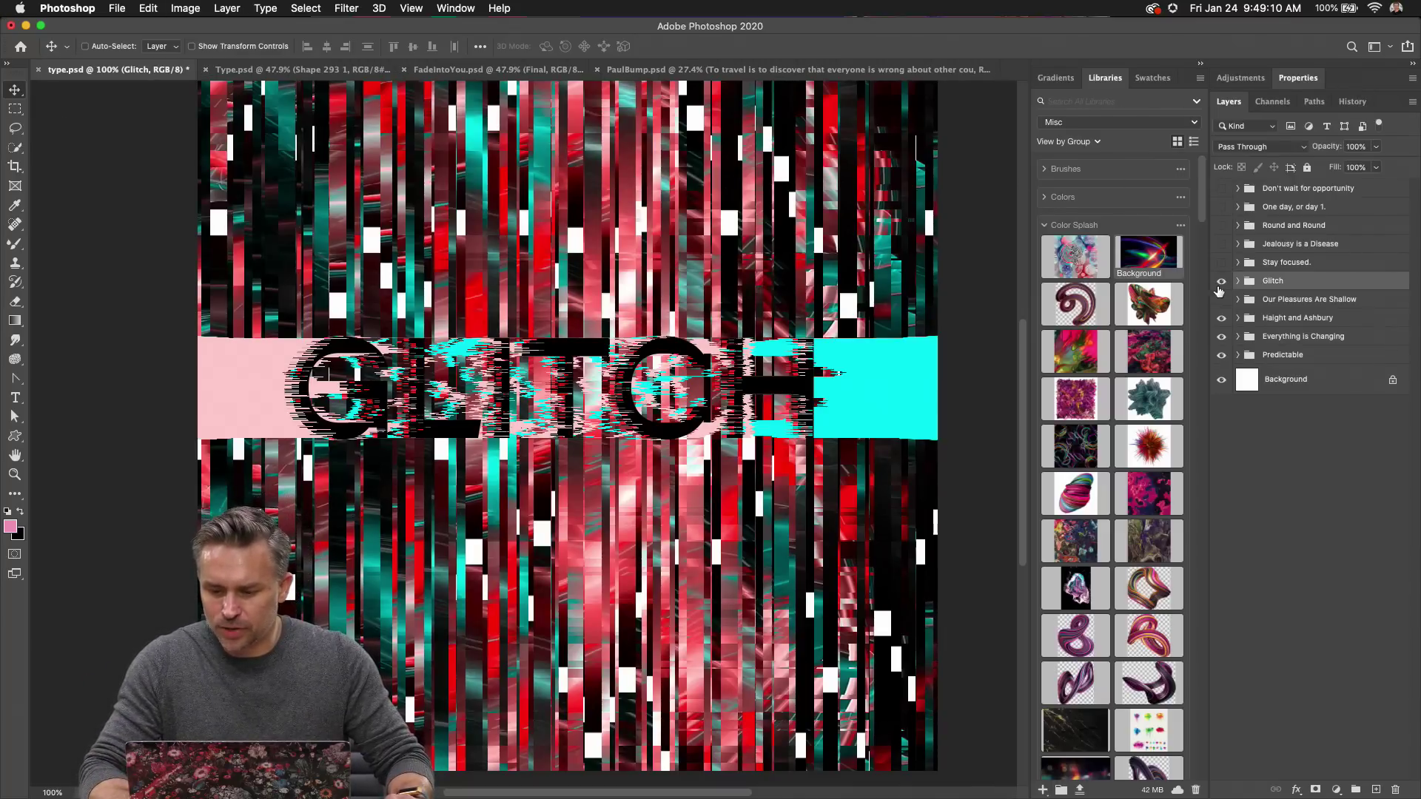
{"action": "left_click", "coordinate": [1221, 263]}
{"action": "left_click", "coordinate": [1332, 269]}
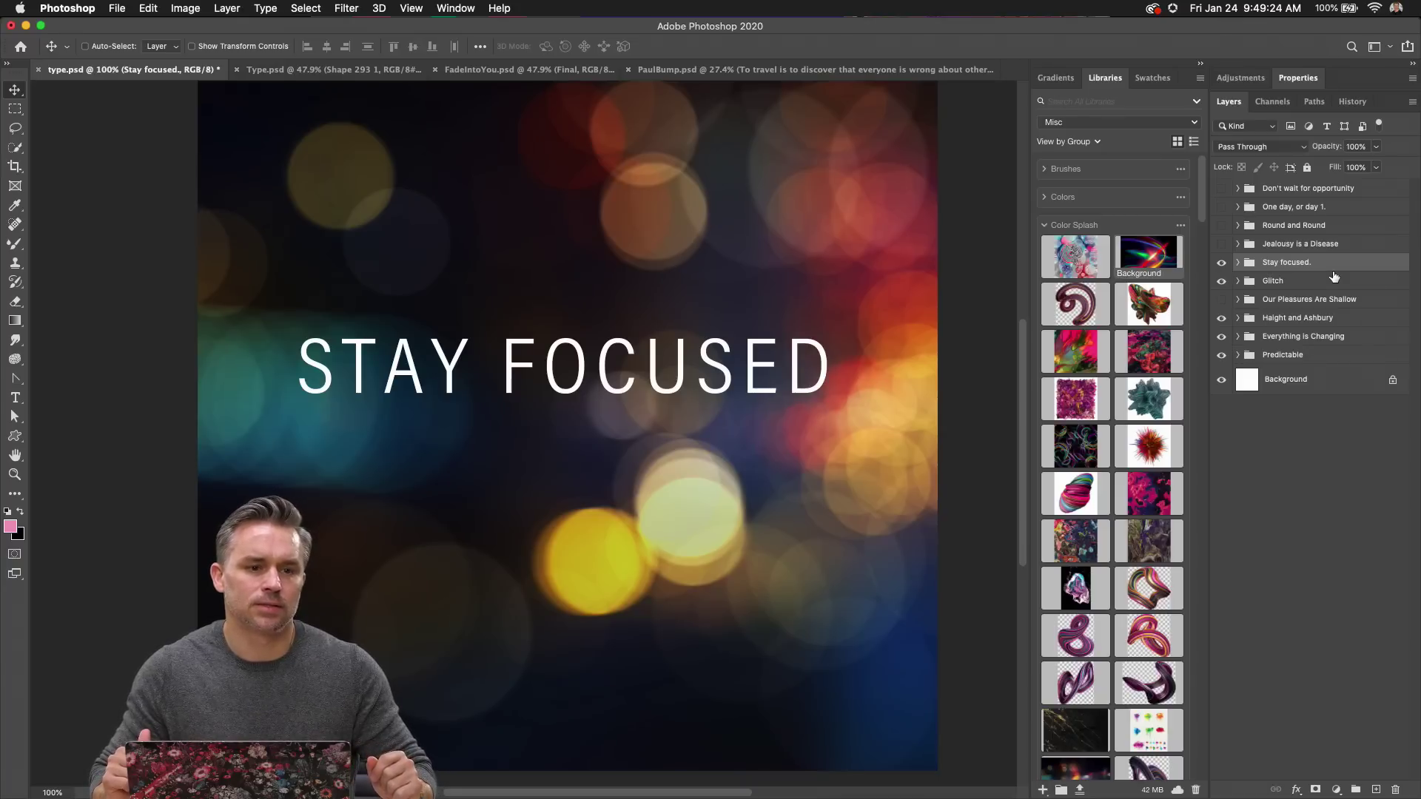
{"action": "left_click", "coordinate": [1237, 263]}
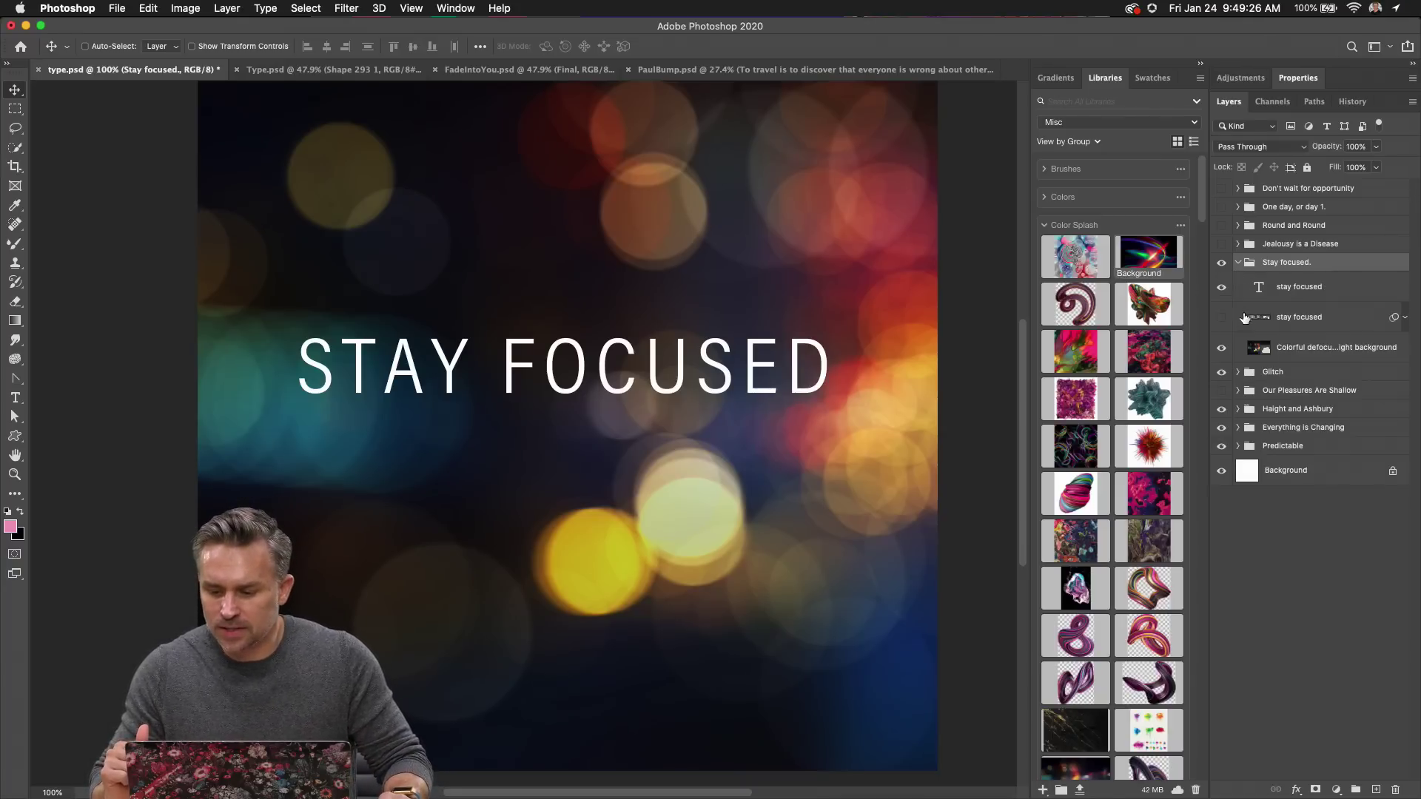
{"action": "key", "text": "alt+bracketleft"}
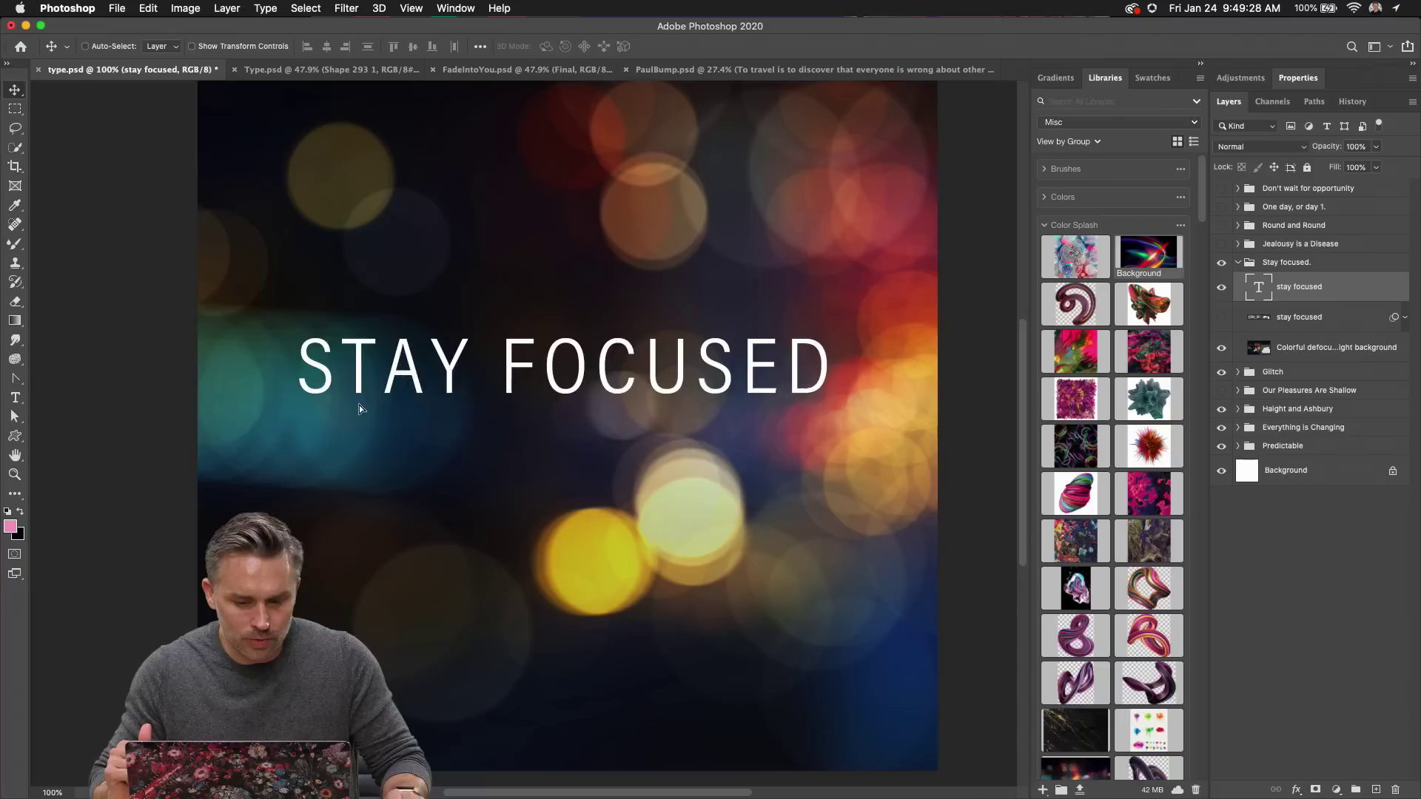
Move the STAY FOCUSED text slightly down the canvas and start an Iris Blur on it as a smart object.
{"action": "left_click_drag", "start_coordinate": [403, 370], "coordinate": [403, 409]}
{"action": "left_click", "coordinate": [346, 9]}
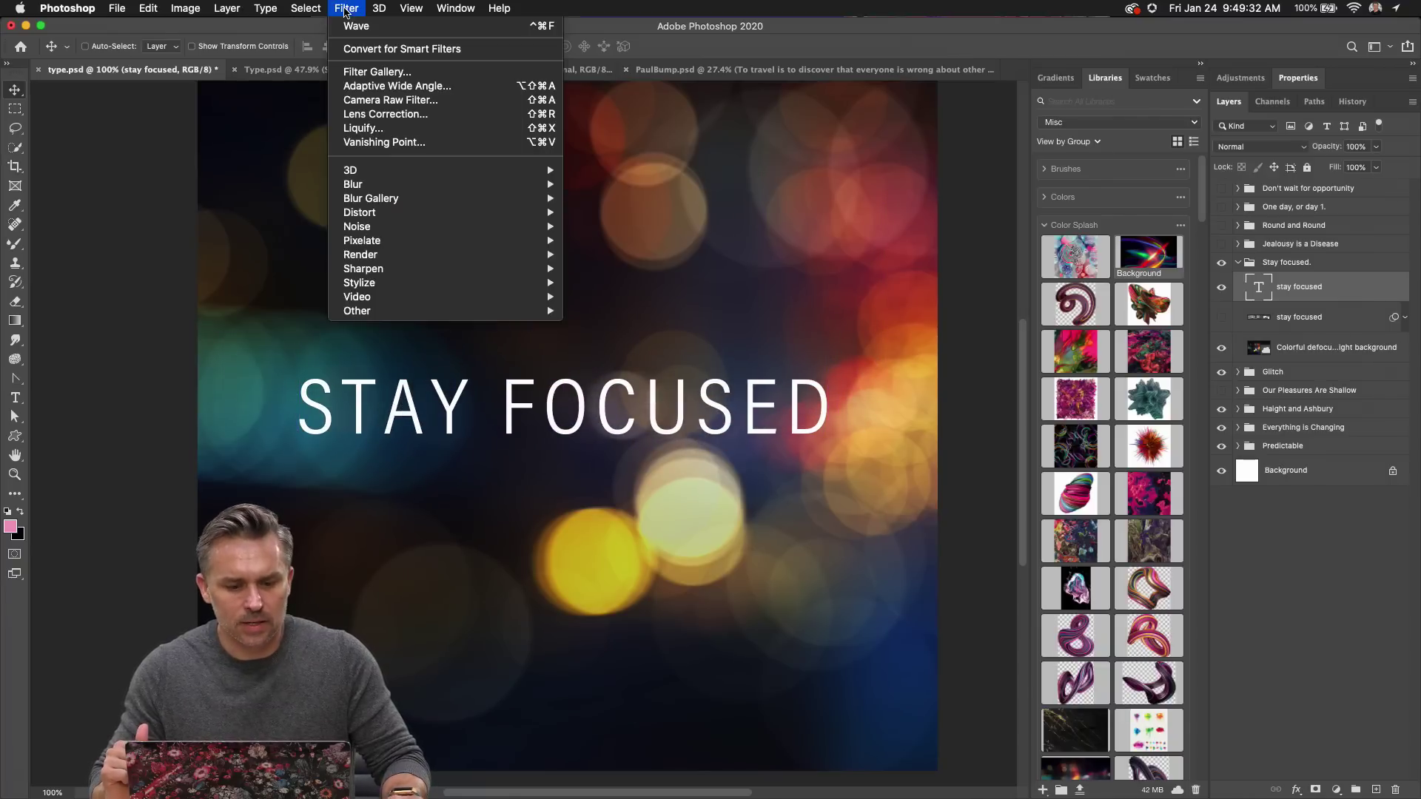
{"action": "mouse_move", "coordinate": [378, 204]}
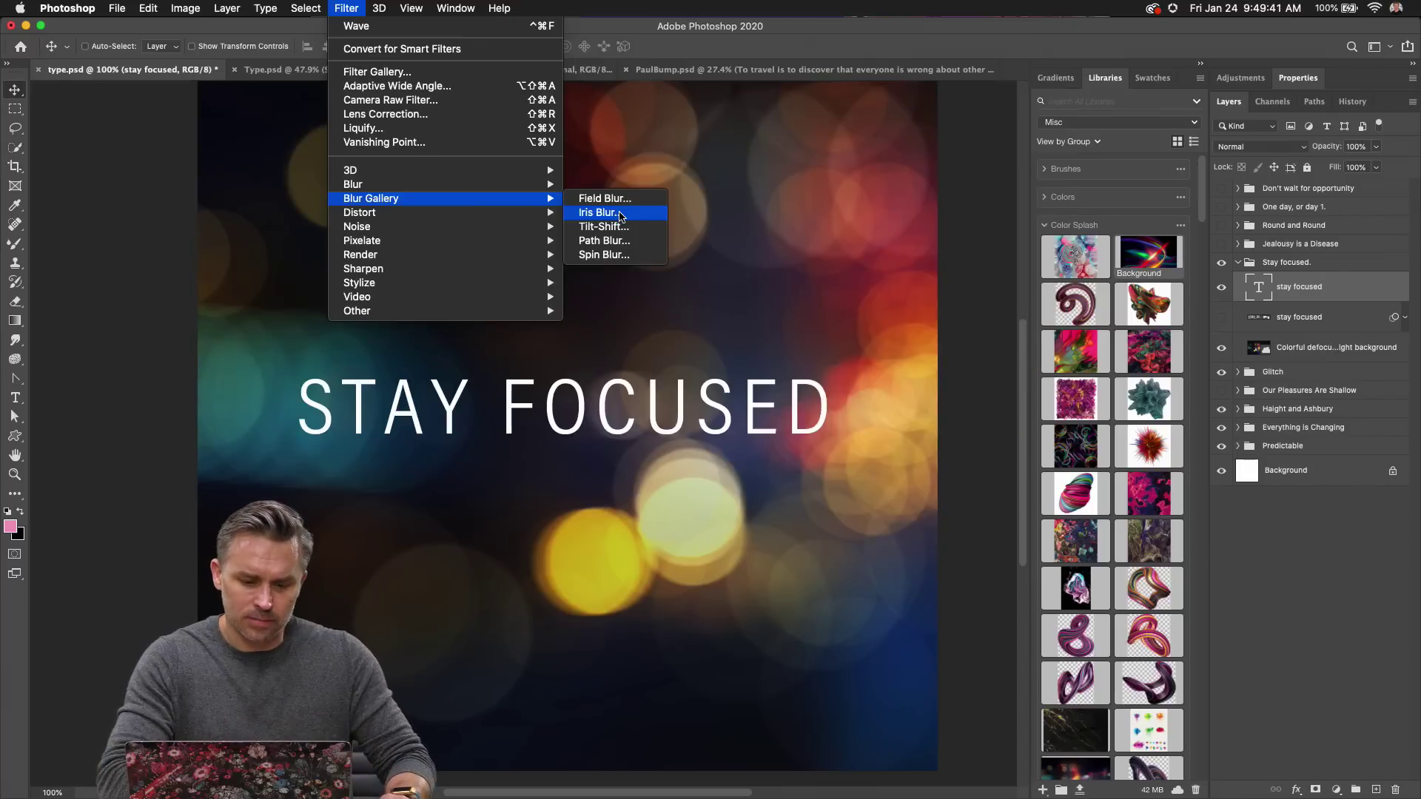
{"action": "left_click", "coordinate": [619, 213]}
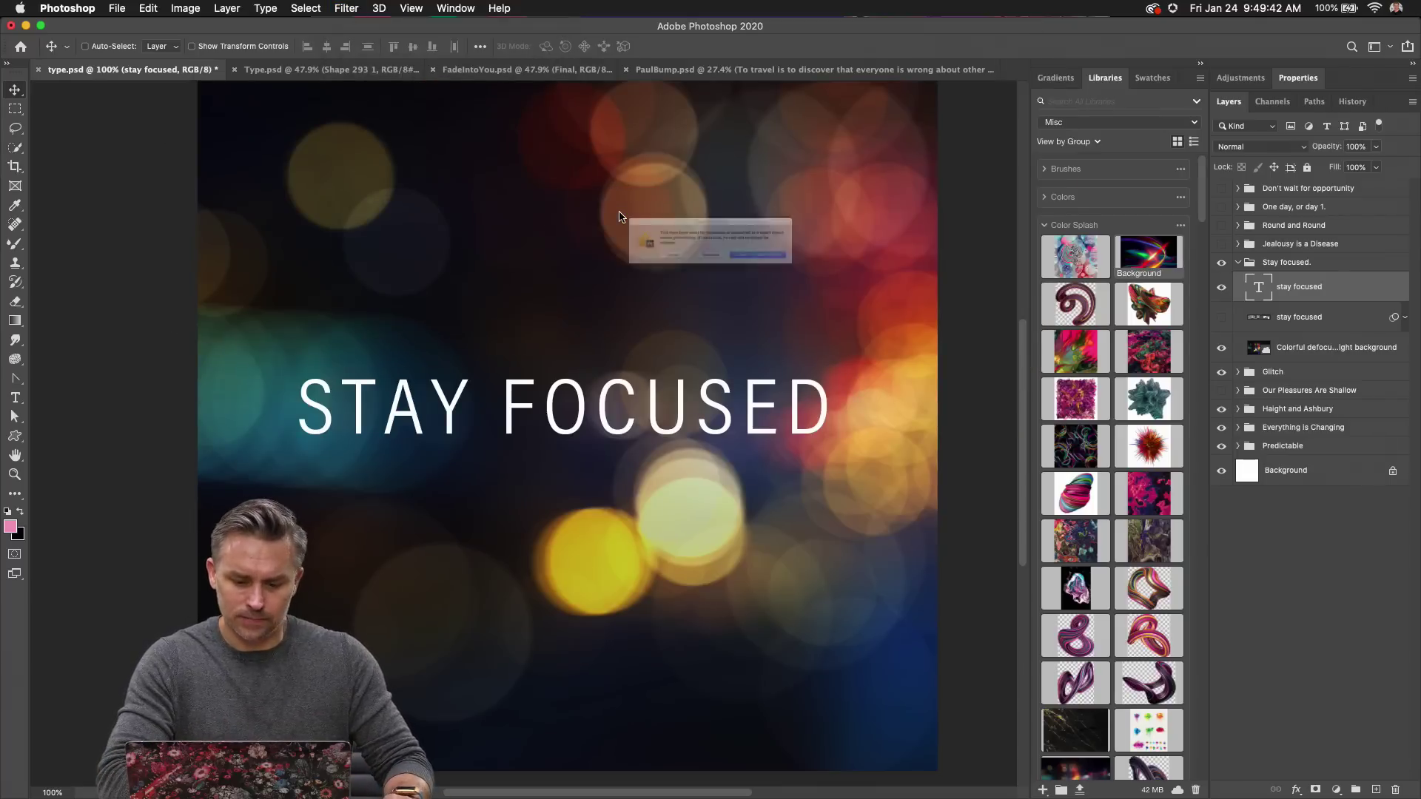
{"action": "left_click", "coordinate": [814, 272]}
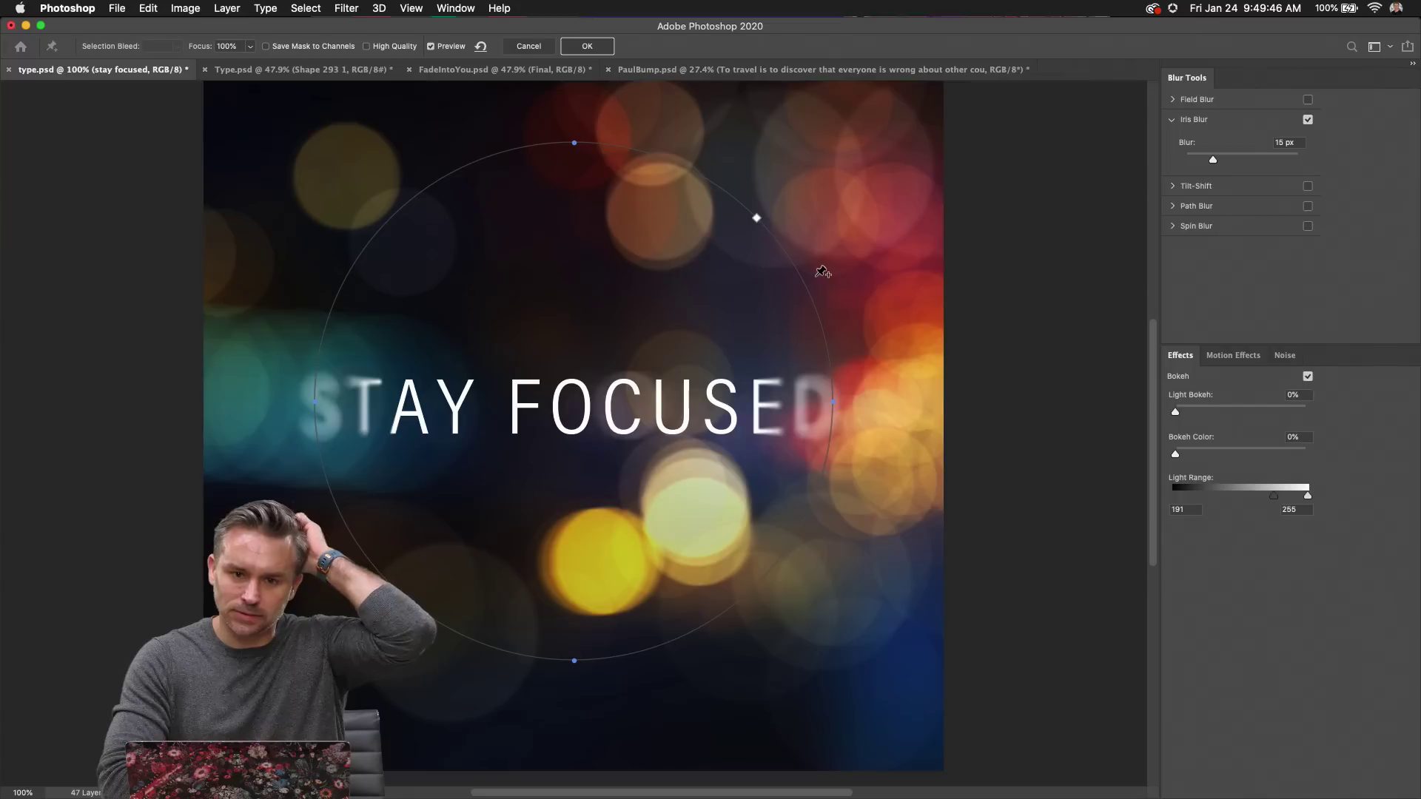
Centre the iris on the C of FOCUSED and shrink its sharp zone to the few letters around it.
{"action": "mouse_move", "coordinate": [566, 398]}
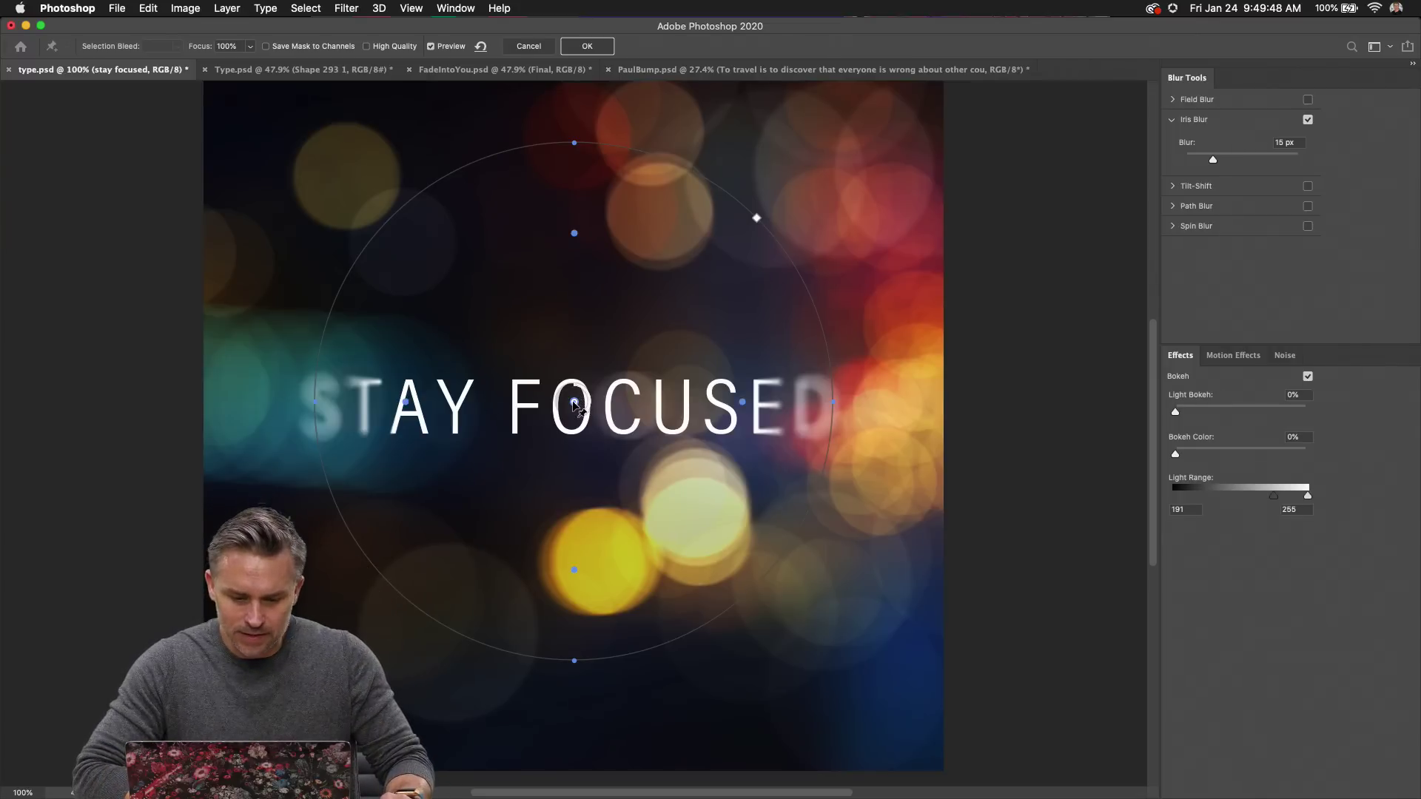
{"action": "left_click_drag", "start_coordinate": [574, 402], "coordinate": [504, 396]}
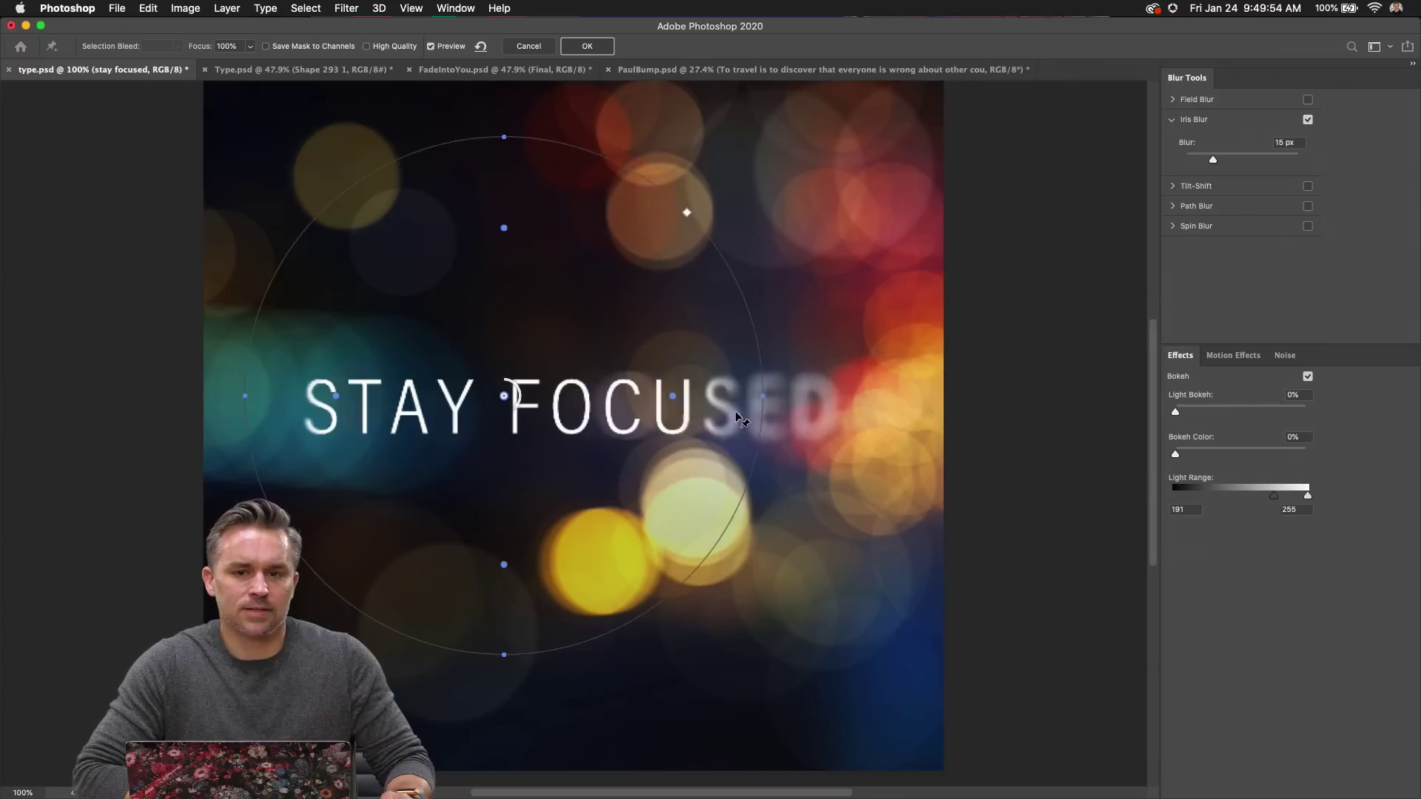
{"action": "left_click_drag", "start_coordinate": [738, 418], "coordinate": [808, 414]}
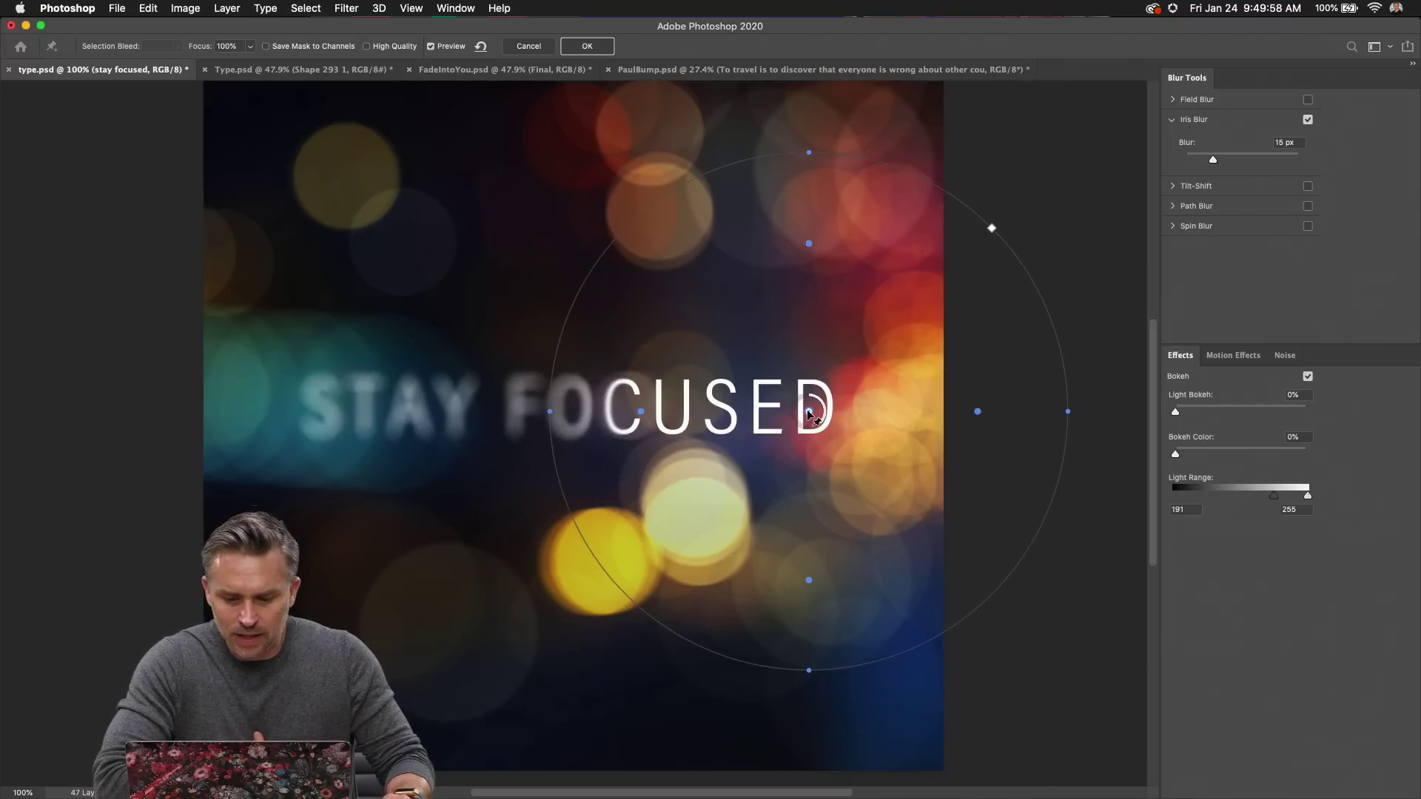
{"action": "left_click_drag", "start_coordinate": [810, 415], "coordinate": [609, 407]}
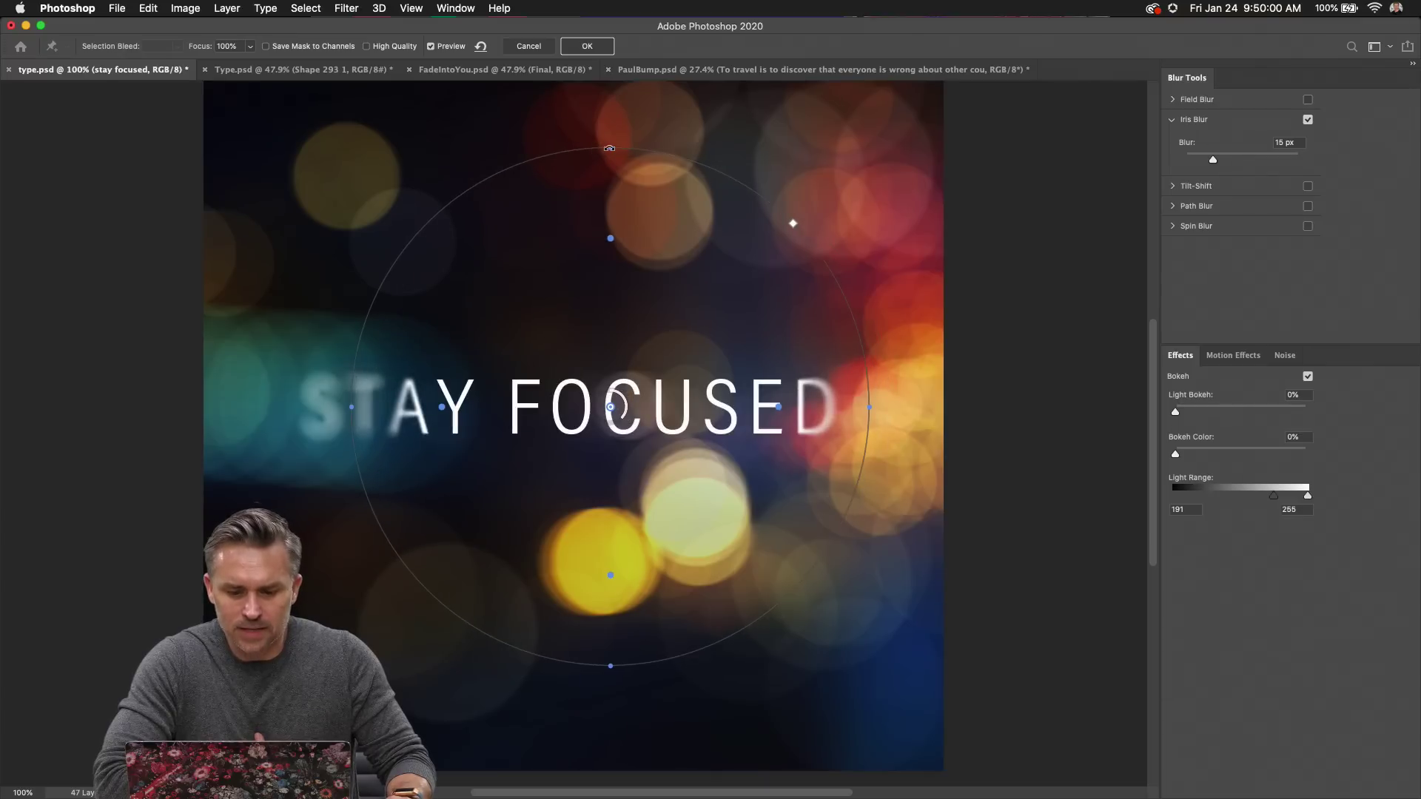
{"action": "left_click_drag", "start_coordinate": [609, 238], "coordinate": [611, 317]}
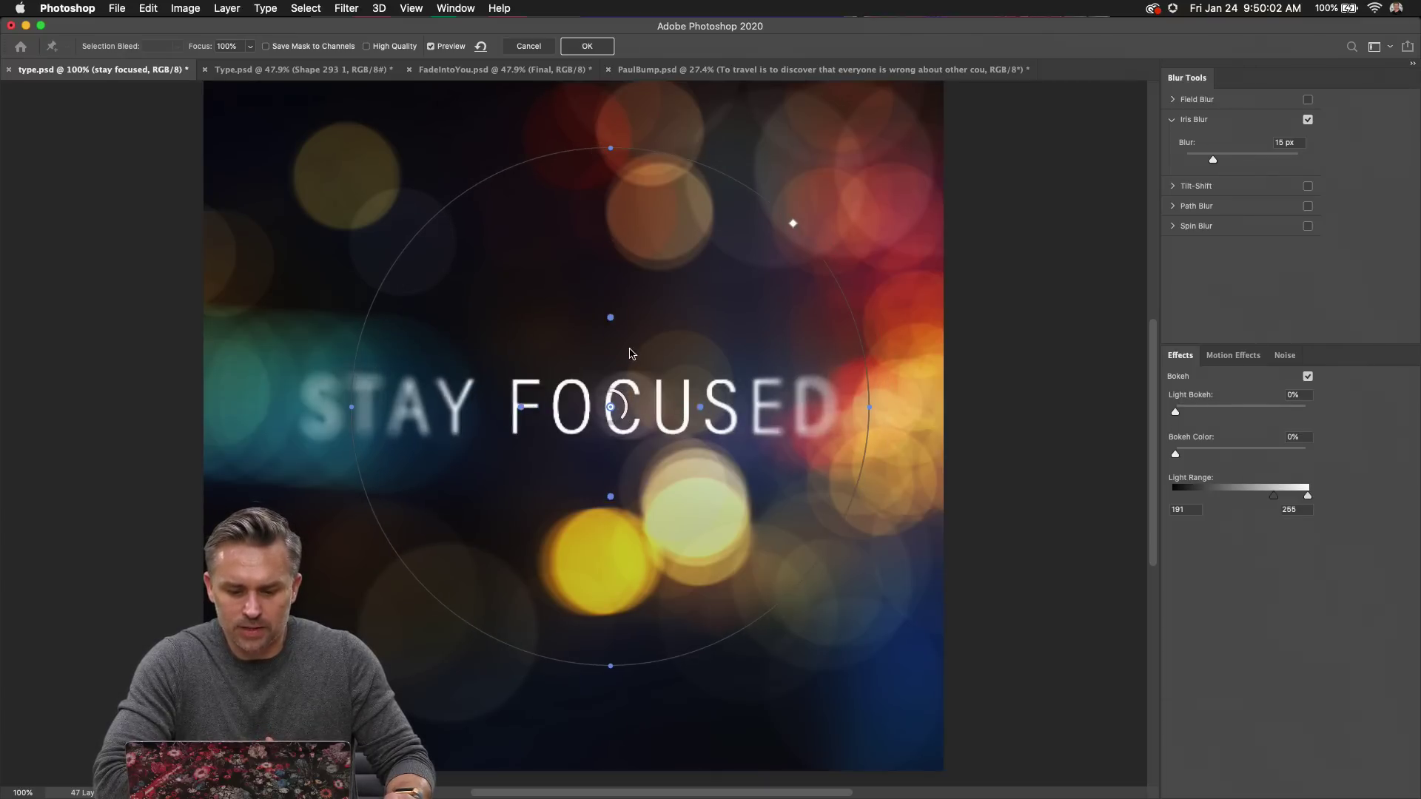
{"action": "left_click_drag", "start_coordinate": [521, 406], "coordinate": [565, 403]}
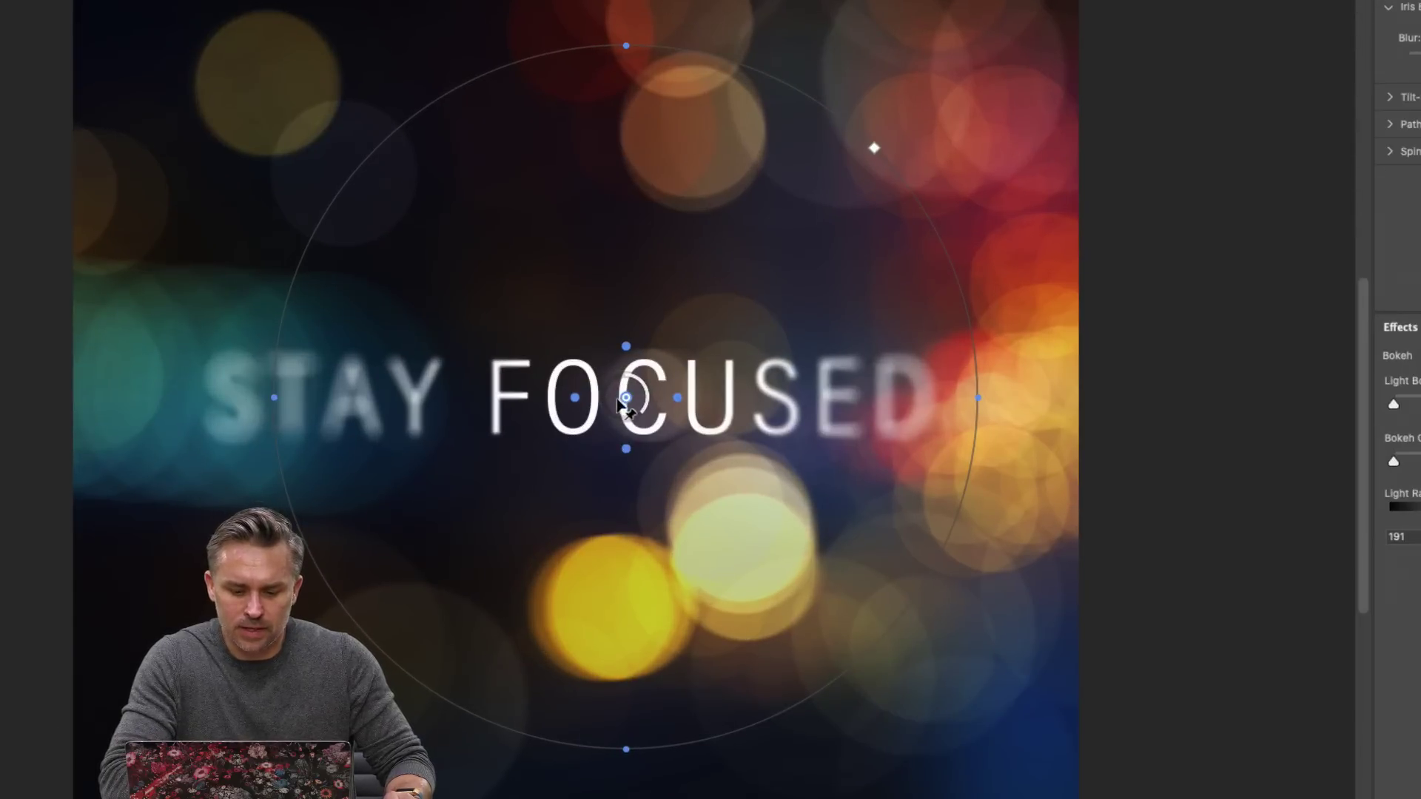
Centre the iris on the final D with a wide ellipse reaching the S of STAY, tighten its sharp zone, and apply the blur.
{"action": "left_click_drag", "start_coordinate": [626, 400], "coordinate": [799, 398]}
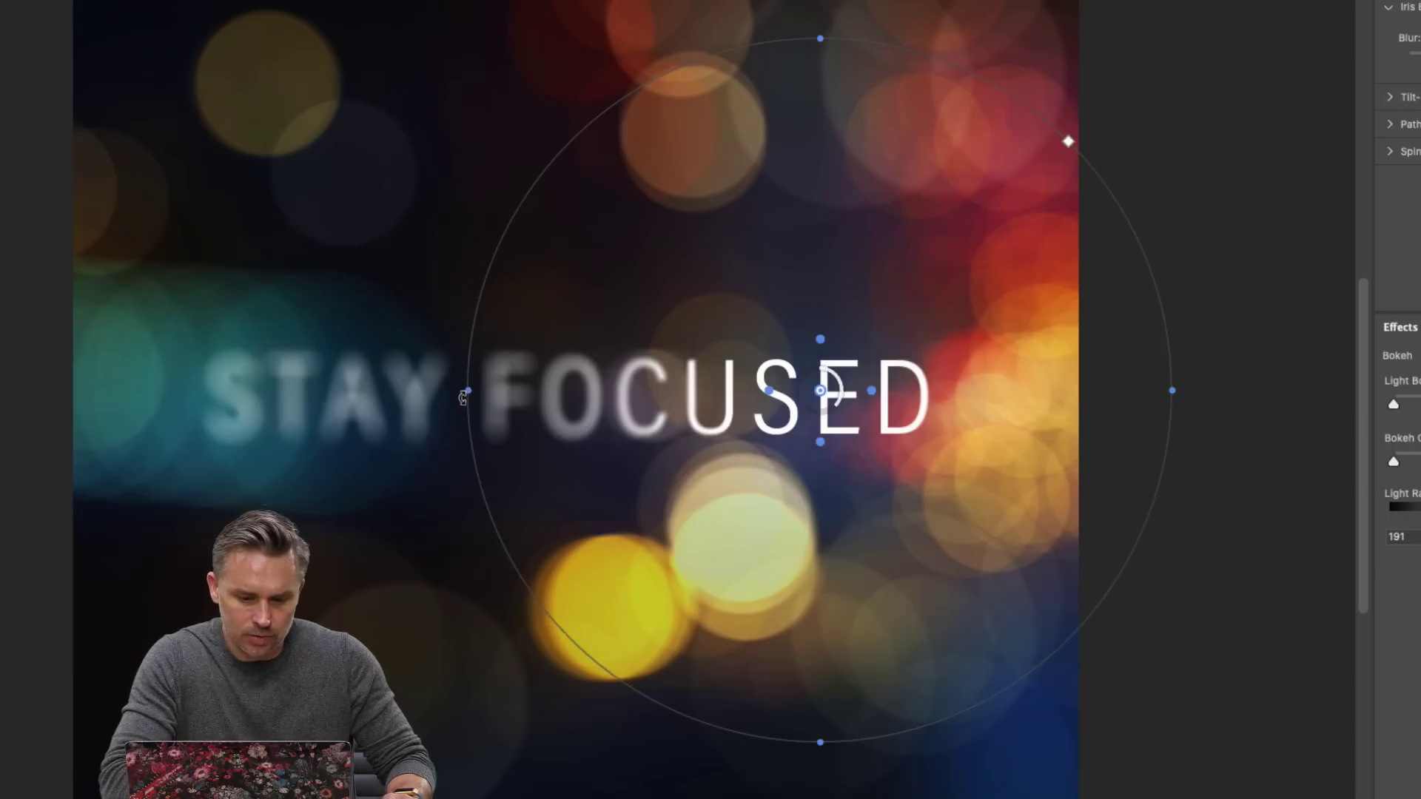
{"action": "left_click_drag", "start_coordinate": [468, 394], "coordinate": [120, 381]}
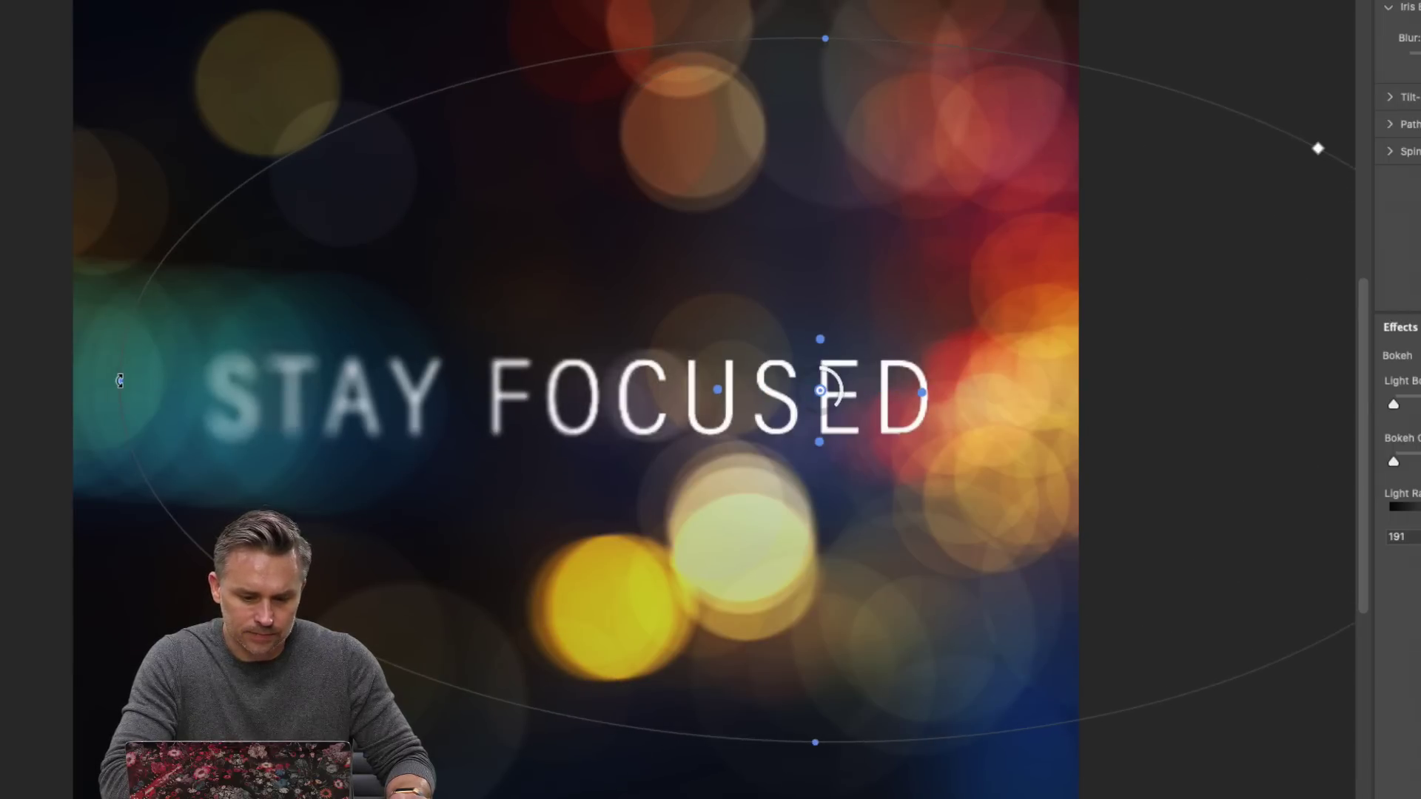
{"action": "left_click_drag", "start_coordinate": [822, 392], "coordinate": [892, 391]}
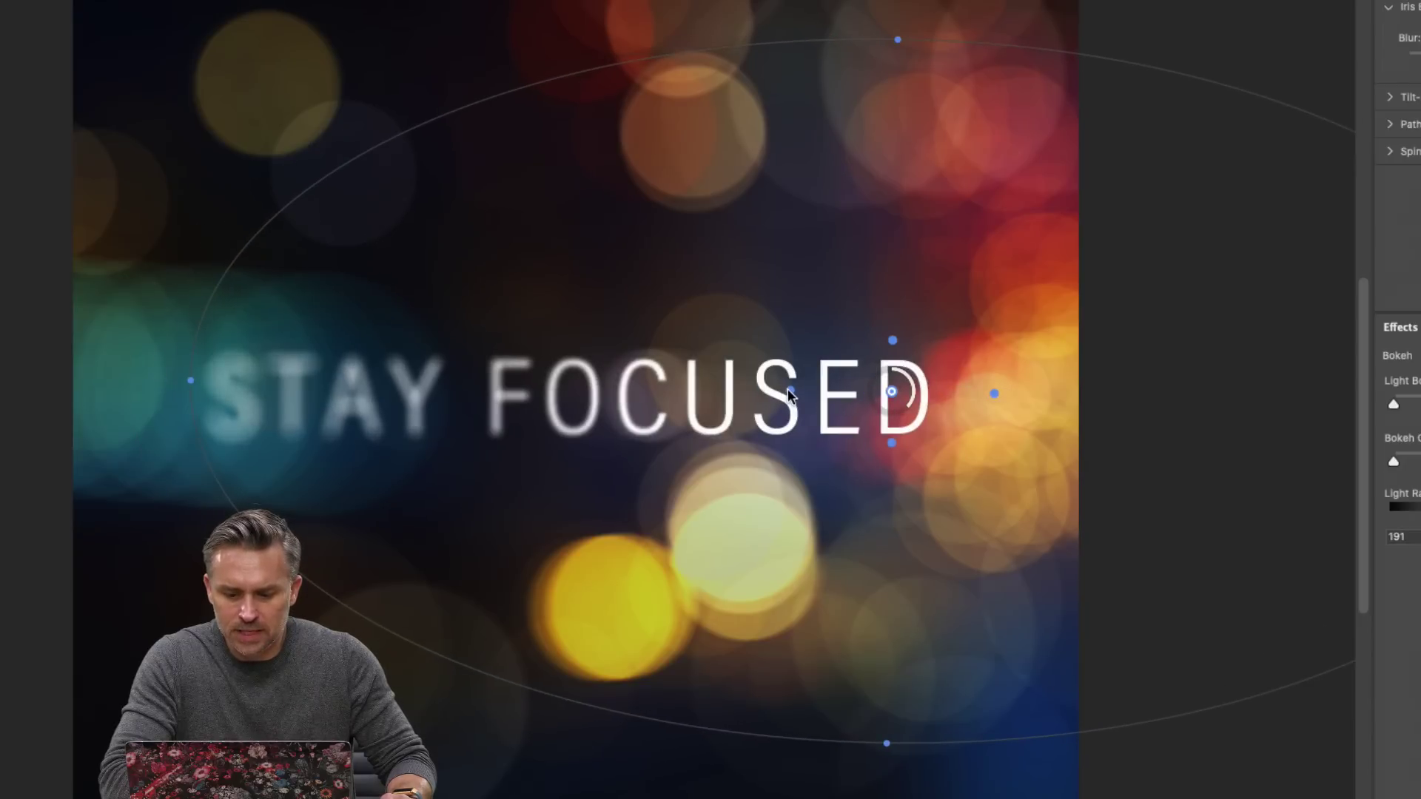
{"action": "left_click_drag", "start_coordinate": [789, 389], "coordinate": [853, 393]}
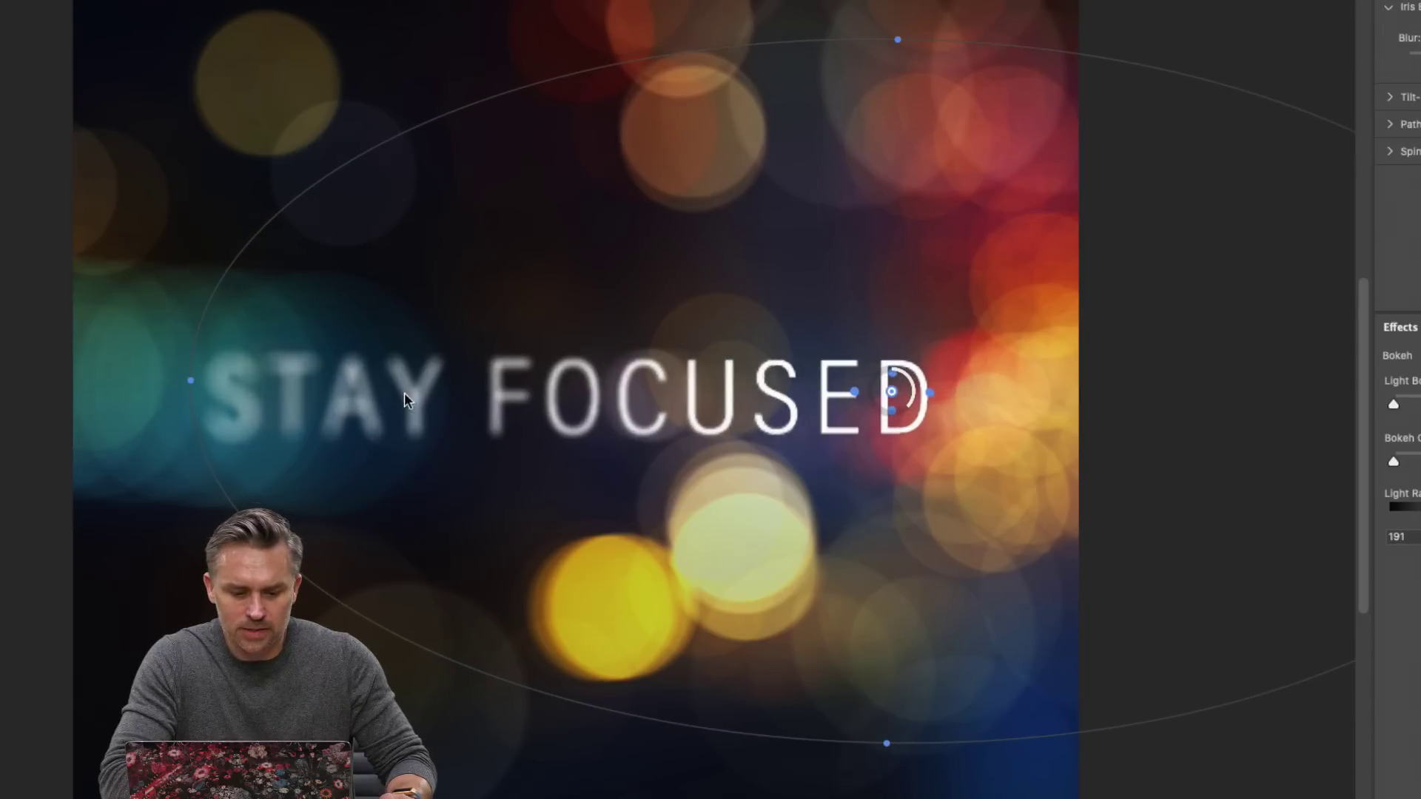
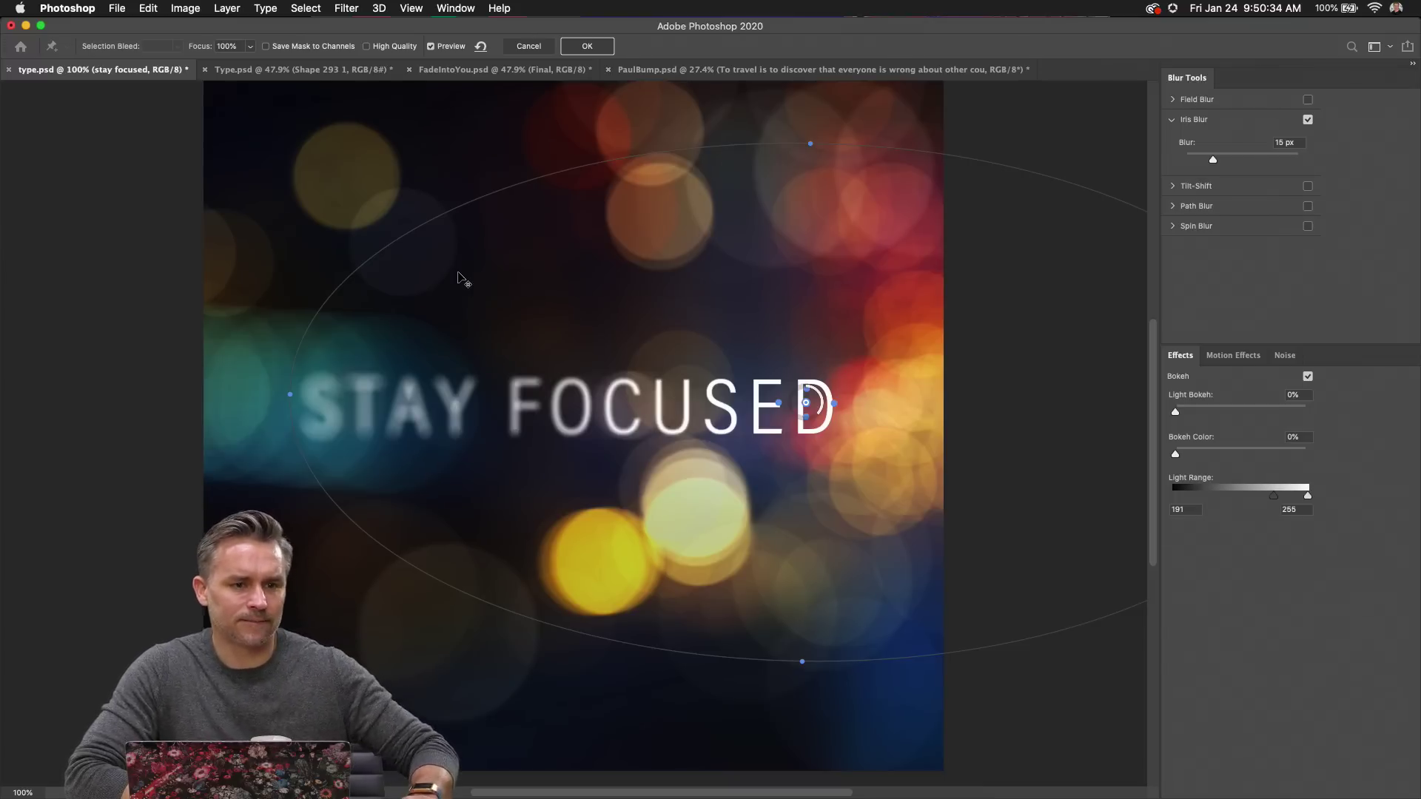
{"action": "left_click", "coordinate": [582, 53]}
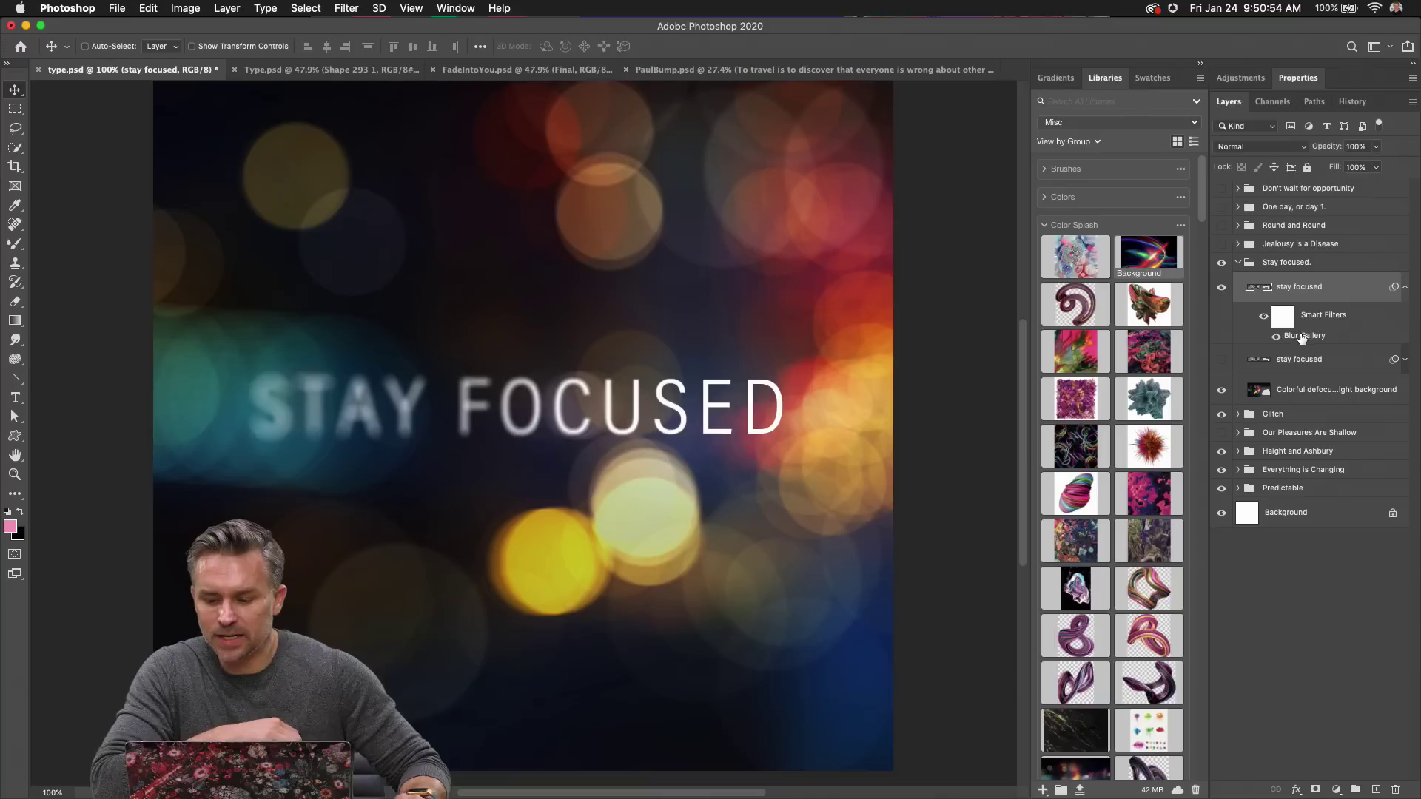
Edit the stay focused layer's Blur Gallery filter to a 19 px Iris Blur with a wider ellipse centred at the D's outer edge.
{"action": "double_click", "coordinate": [1302, 337]}
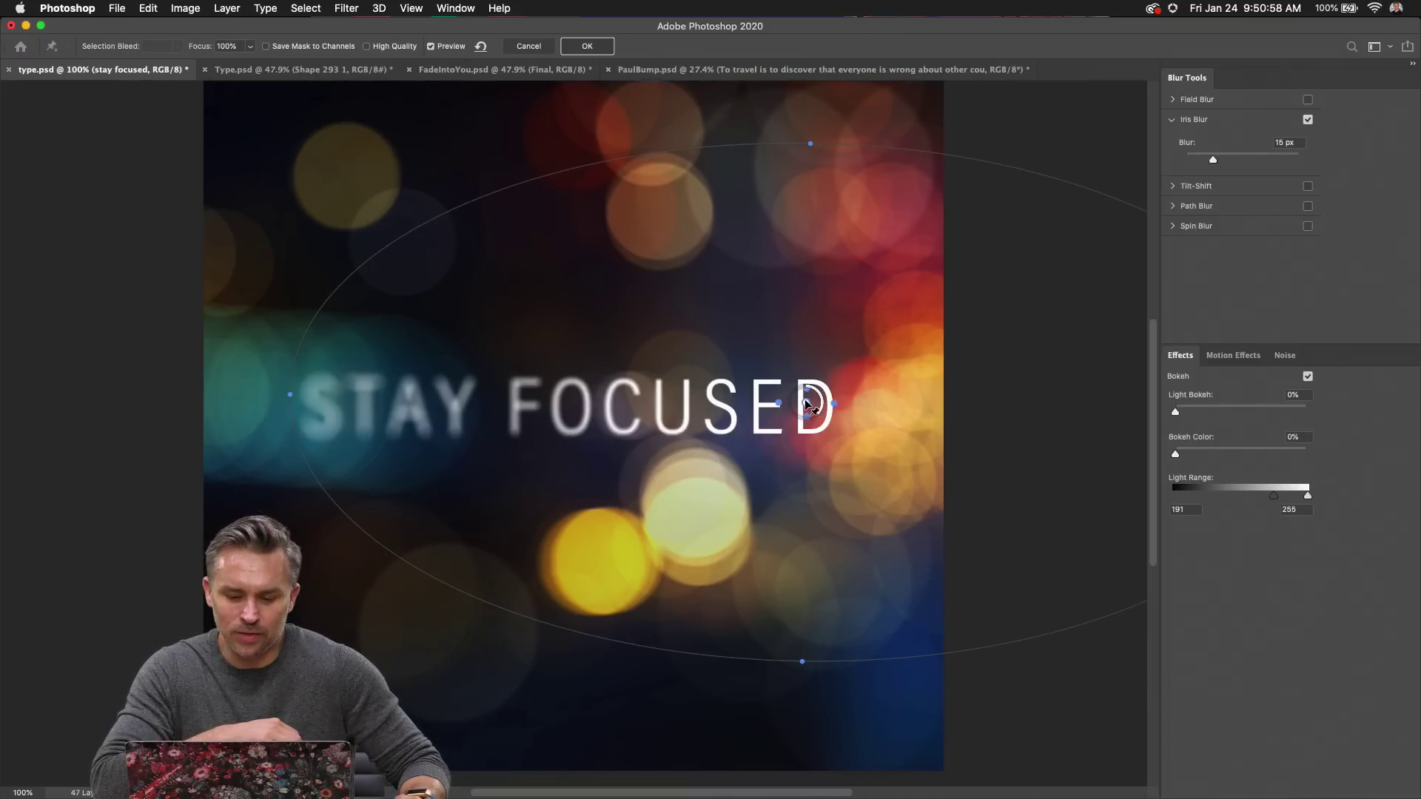
{"action": "left_click_drag", "start_coordinate": [806, 402], "coordinate": [816, 435]}
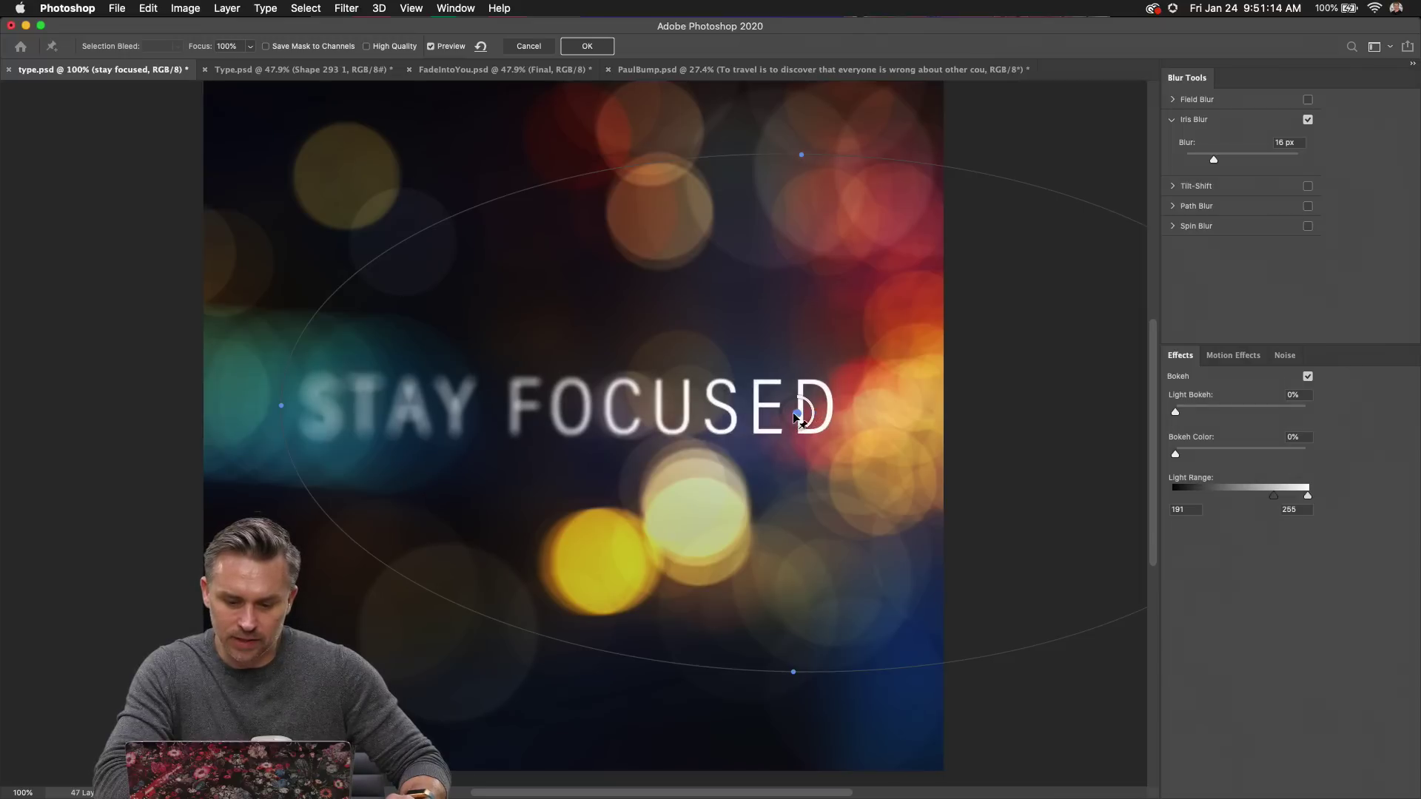
{"action": "left_click_drag", "start_coordinate": [807, 416], "coordinate": [825, 409]}
{"action": "mouse_move", "coordinate": [266, 400]}
{"action": "left_mouse_down"}
{"action": "mouse_move", "coordinate": [192, 397]}
{"action": "mouse_move", "coordinate": [249, 402]}
{"action": "left_mouse_up"}
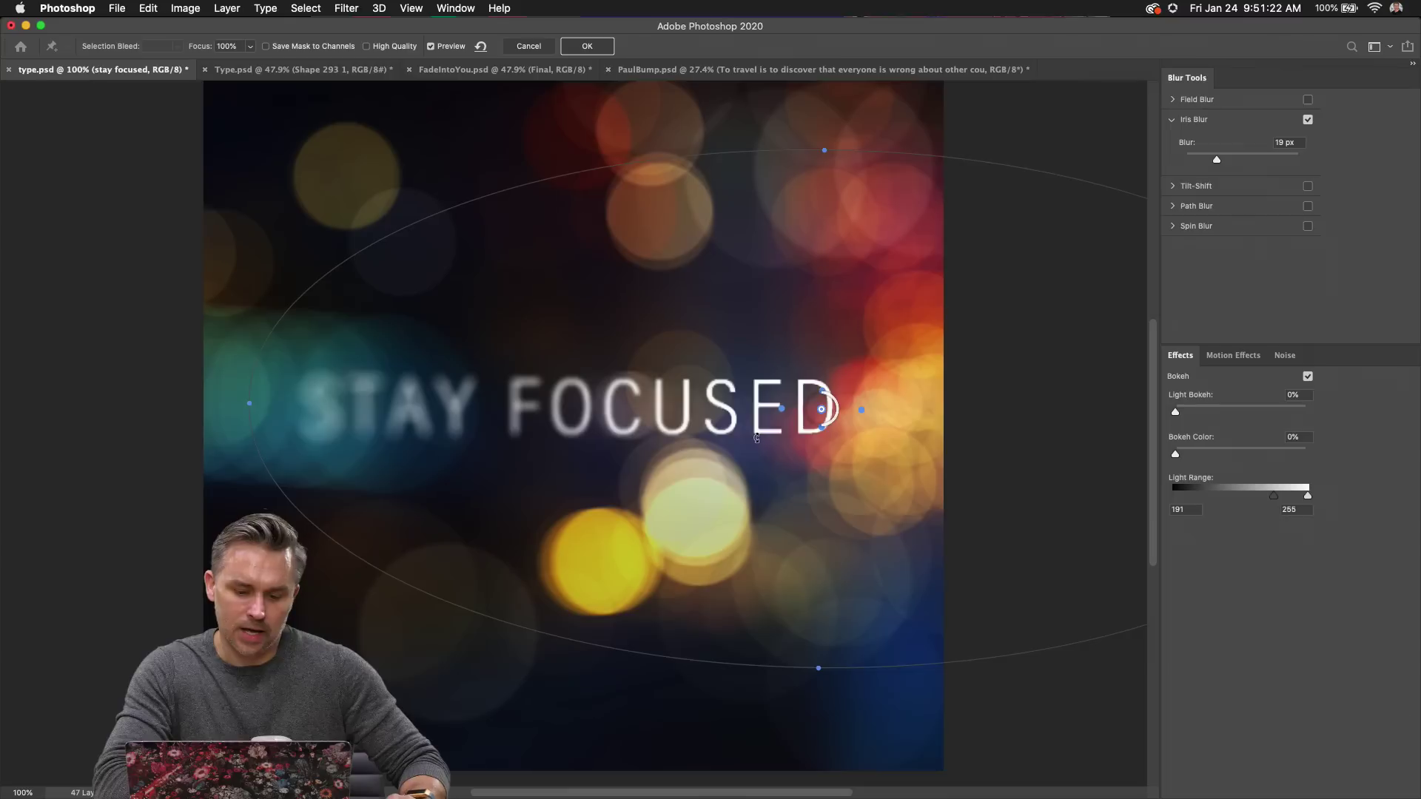
{"action": "left_click_drag", "start_coordinate": [824, 414], "coordinate": [835, 414]}
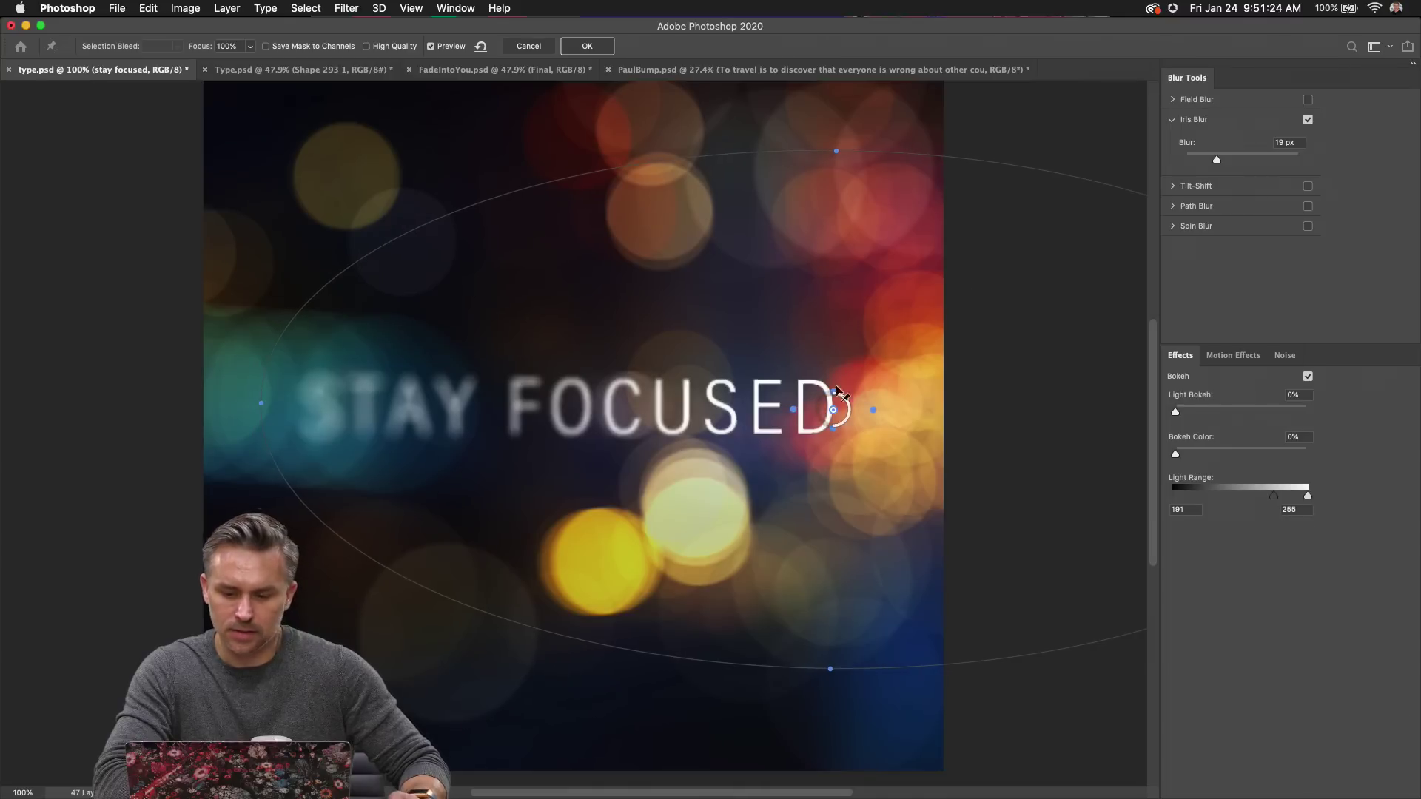
{"action": "left_click", "coordinate": [588, 46]}
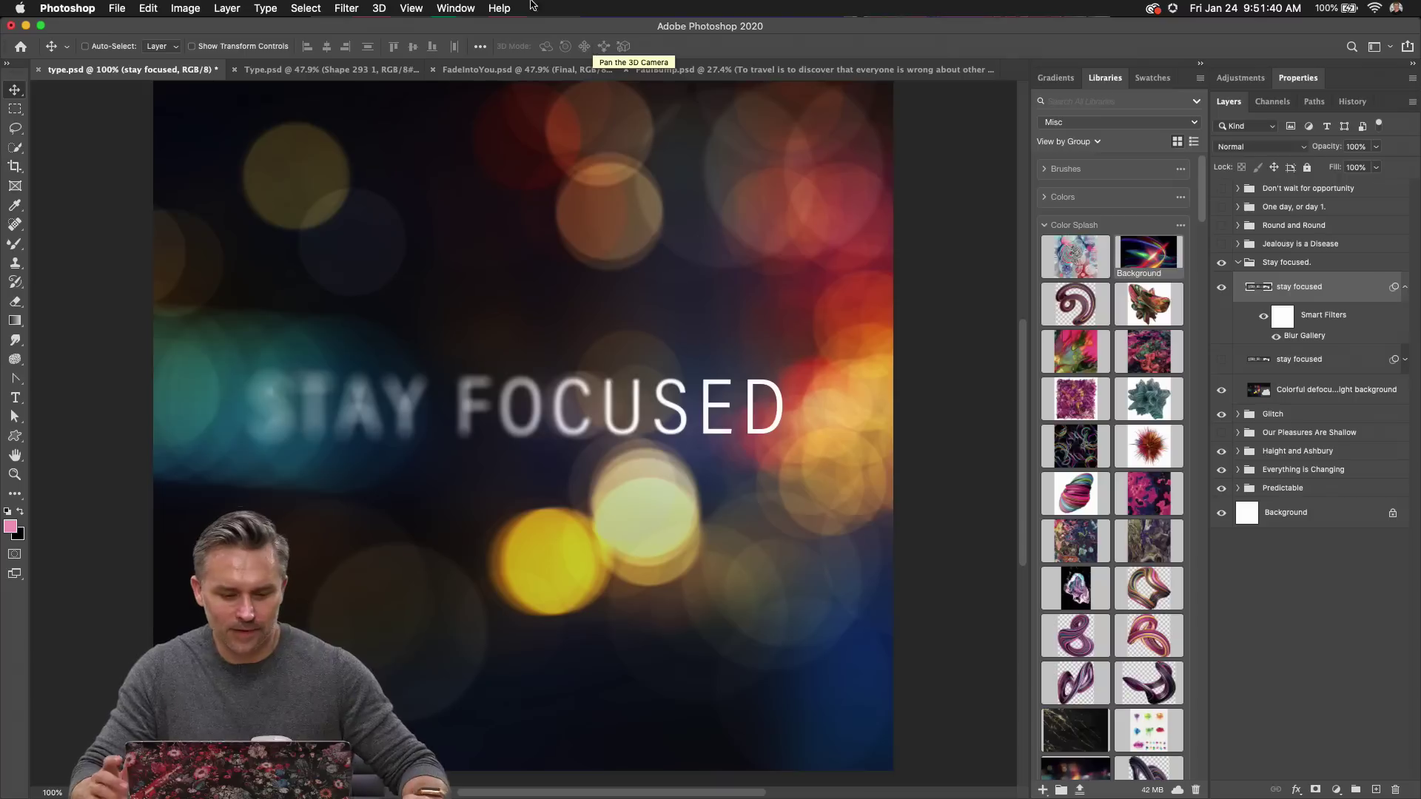
Collapse the Stay focused group and open the visible Jealousy is a Disease group with only its top text layer shown and selected over the gradient.
{"action": "left_click", "coordinate": [1241, 264]}
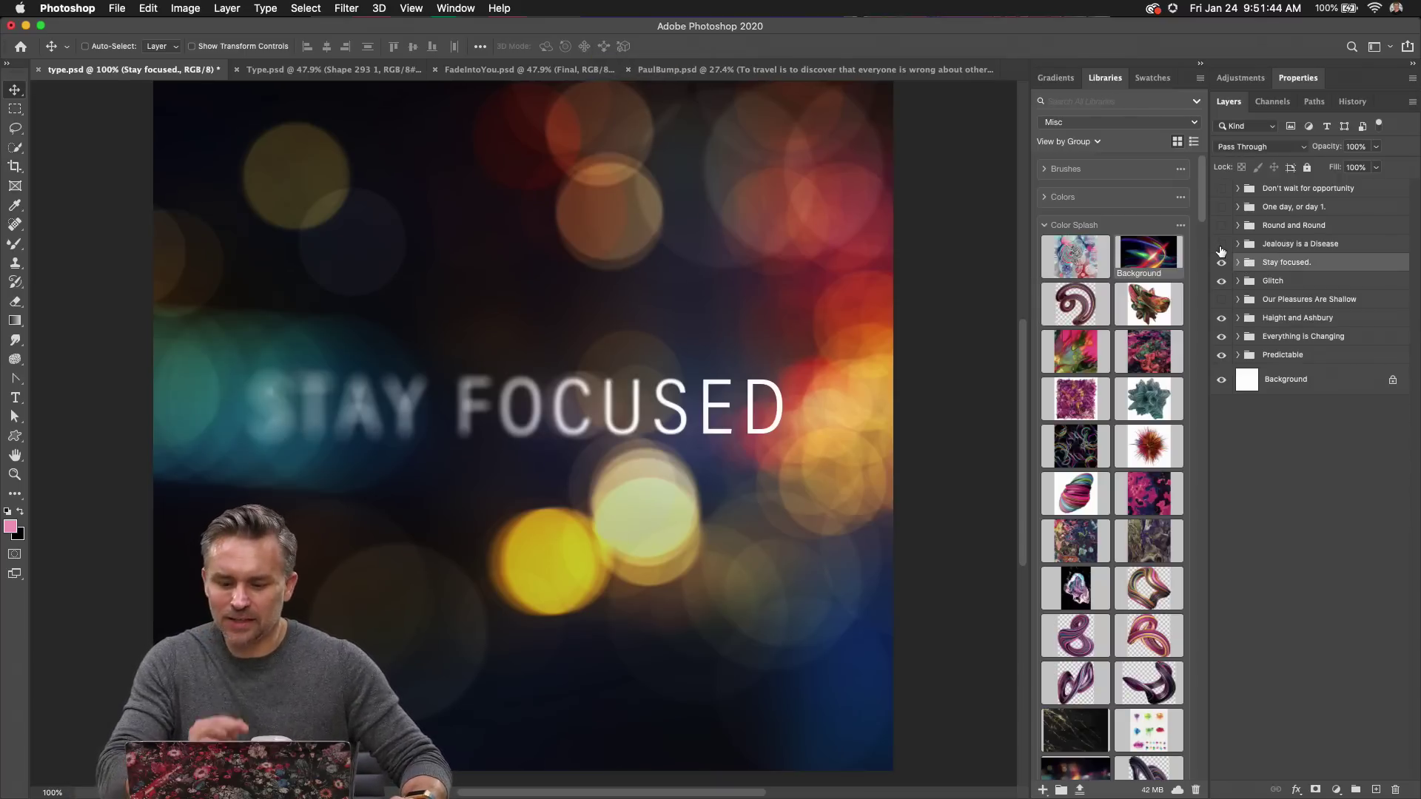
{"action": "left_click", "coordinate": [1221, 244]}
{"action": "left_click", "coordinate": [1237, 244]}
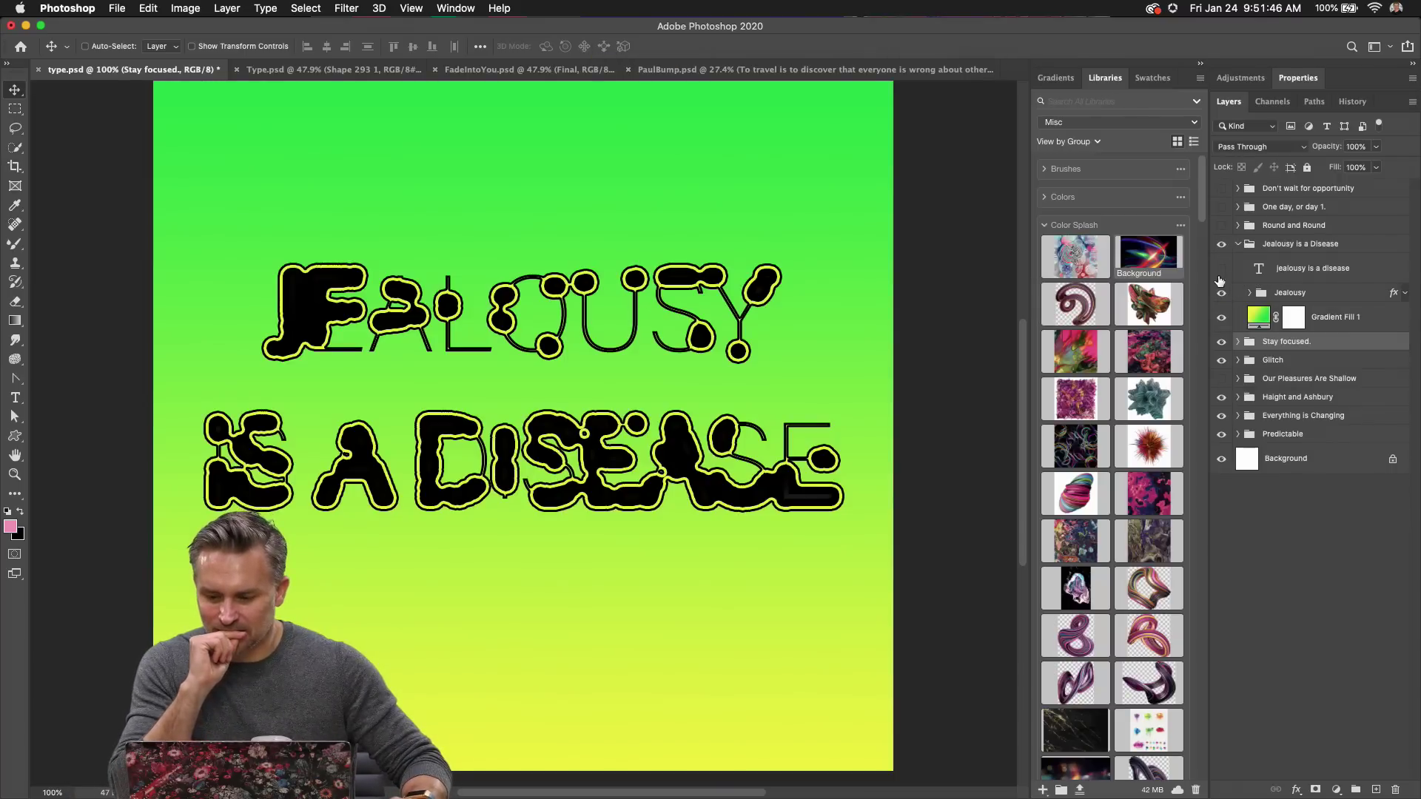
{"action": "left_click", "coordinate": [1221, 292]}
{"action": "left_click", "coordinate": [1221, 268]}
{"action": "left_click", "coordinate": [1293, 274]}
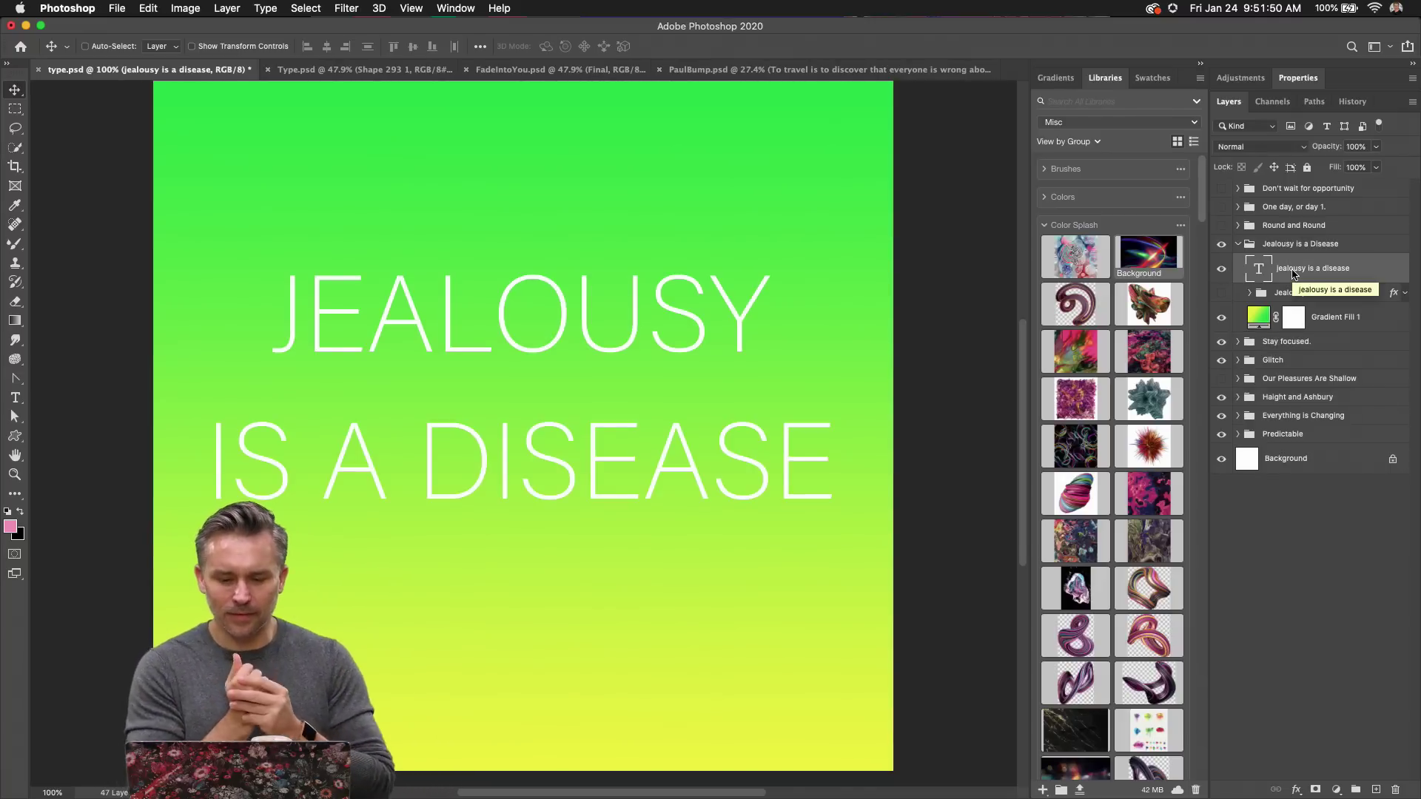
{"action": "left_click", "coordinate": [1249, 294]}
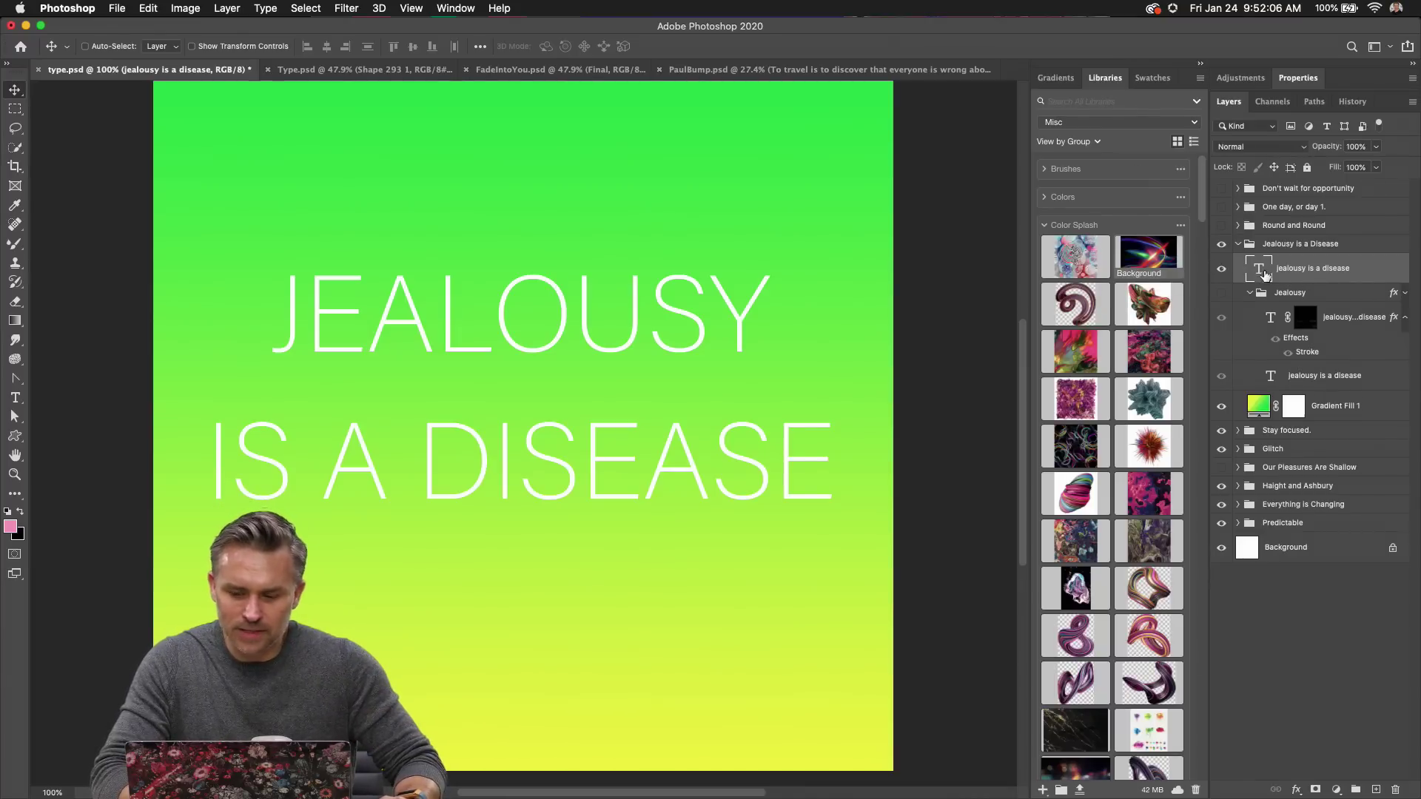
Set the jealousy is a disease text color to black (000000).
{"action": "left_click", "coordinate": [1297, 78]}
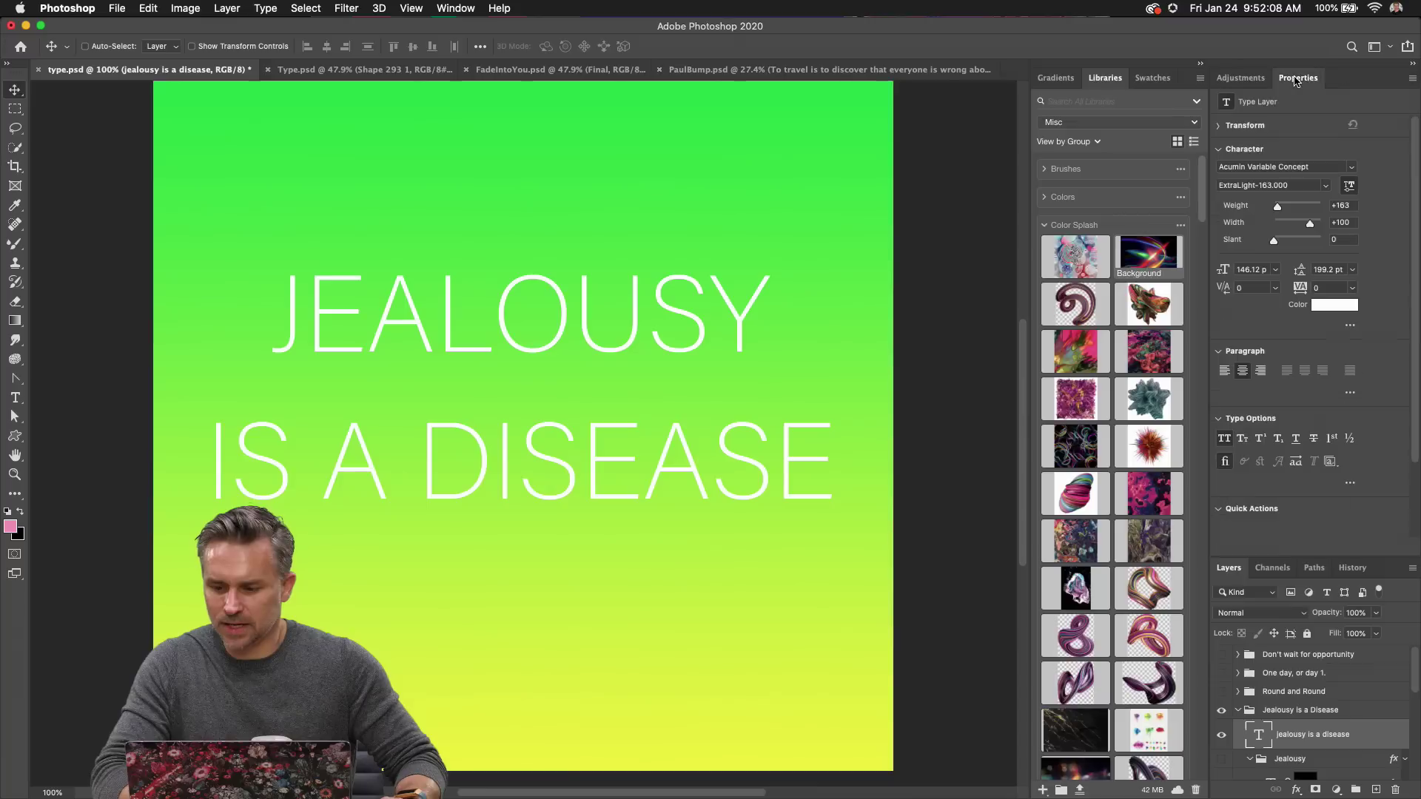
{"action": "left_click", "coordinate": [1332, 310]}
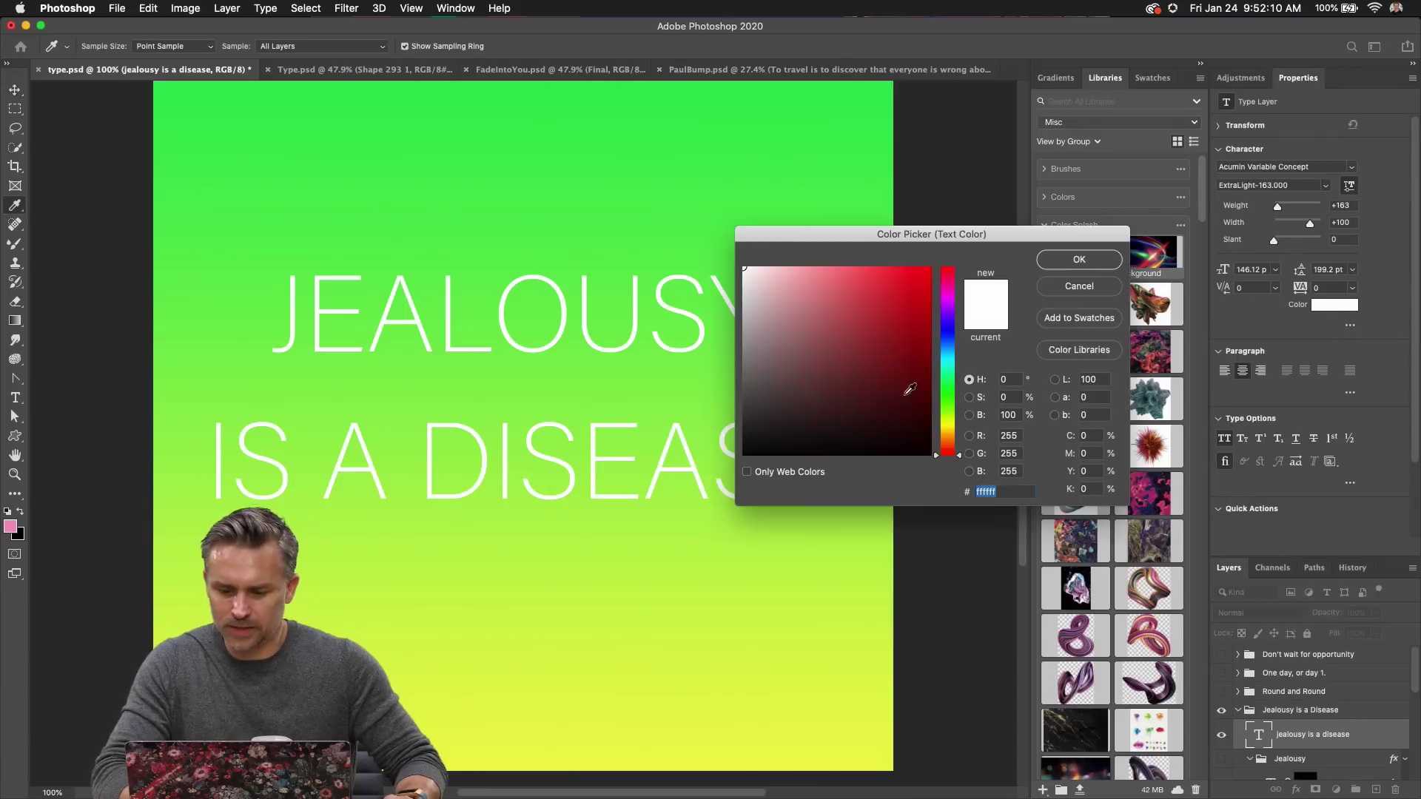
{"action": "left_click_drag", "start_coordinate": [817, 360], "coordinate": [743, 454]}
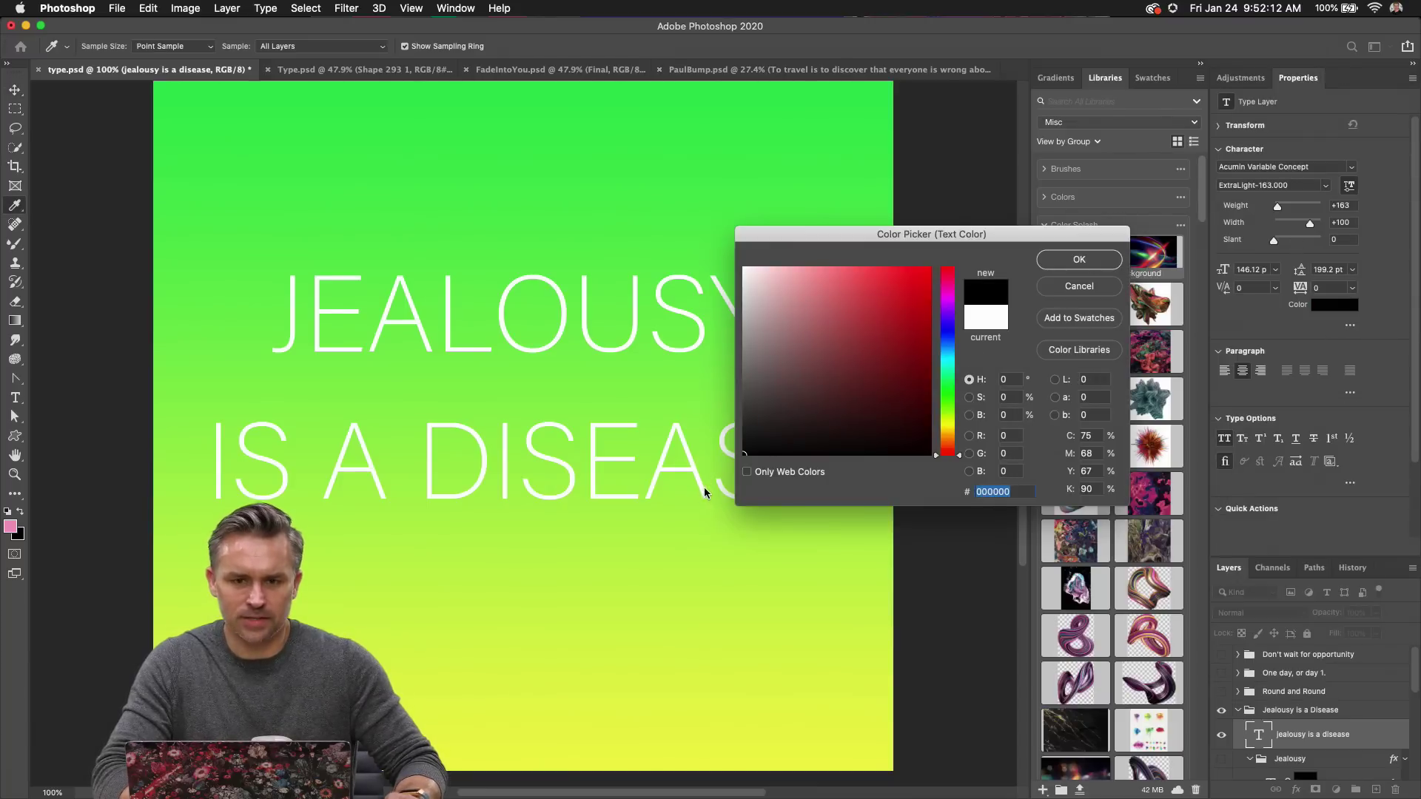
{"action": "key", "text": "Return"}
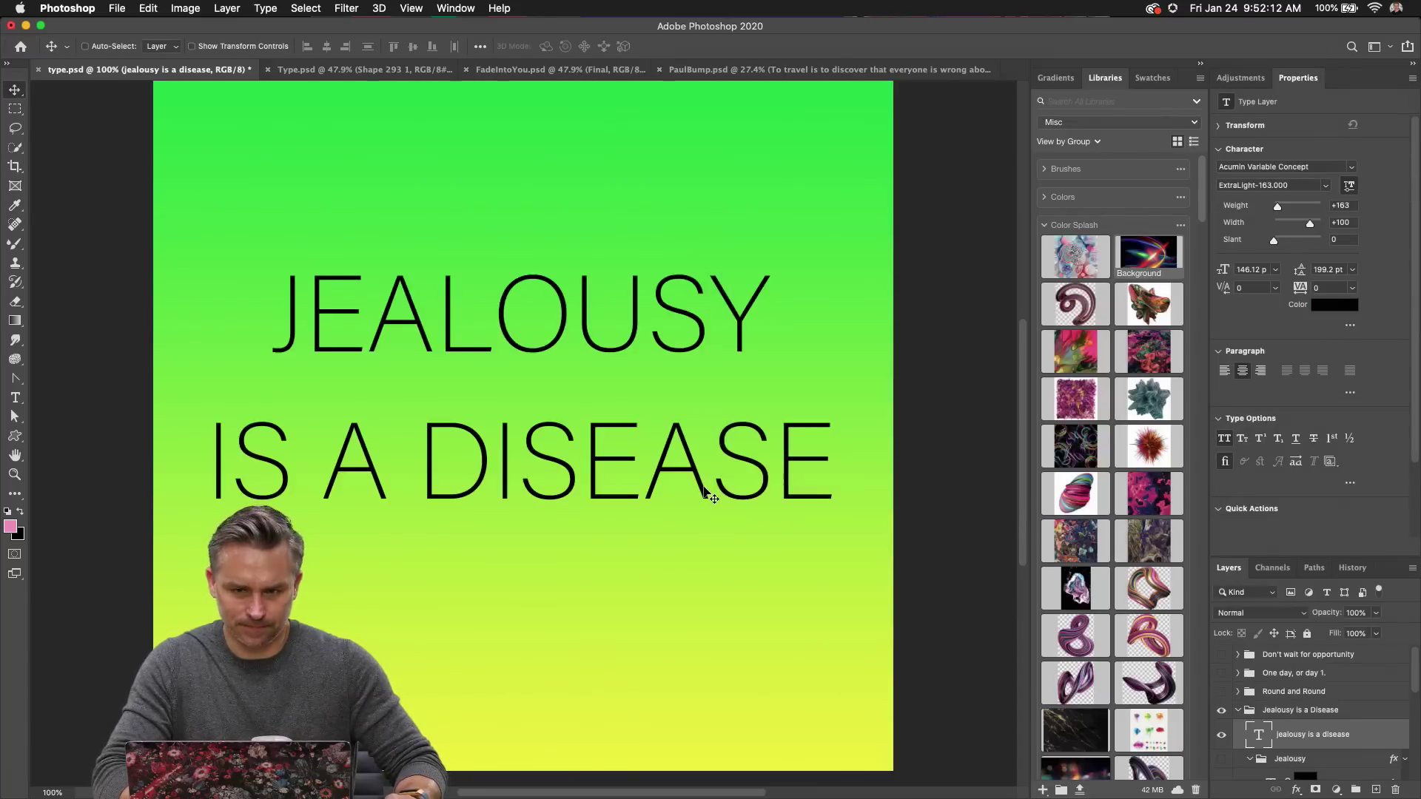
{"action": "double_click", "coordinate": [1377, 80]}
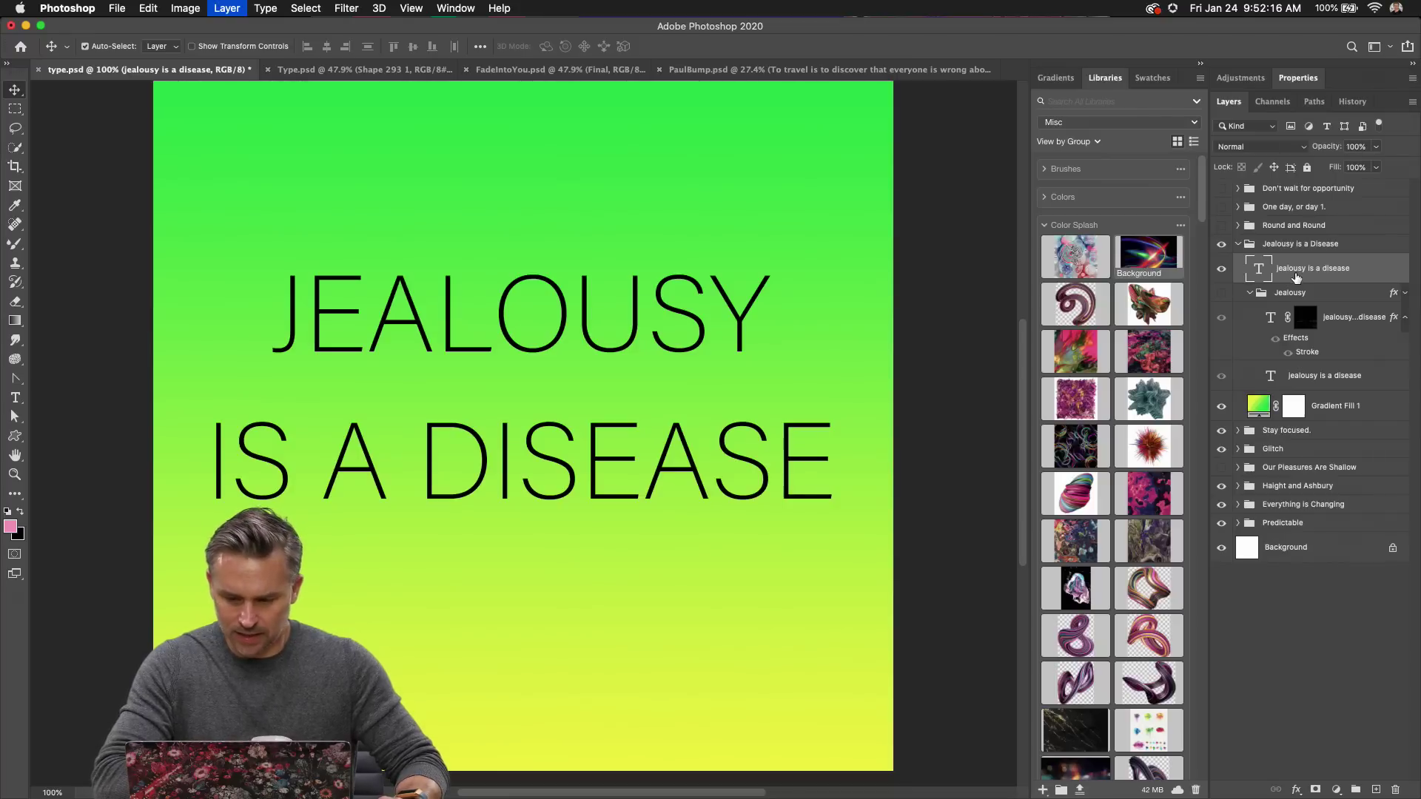
Duplicate the jealousy is a disease text layer, hide the original, and give the copy a 21 px black outside stroke.
{"action": "key", "text": "super+j"}
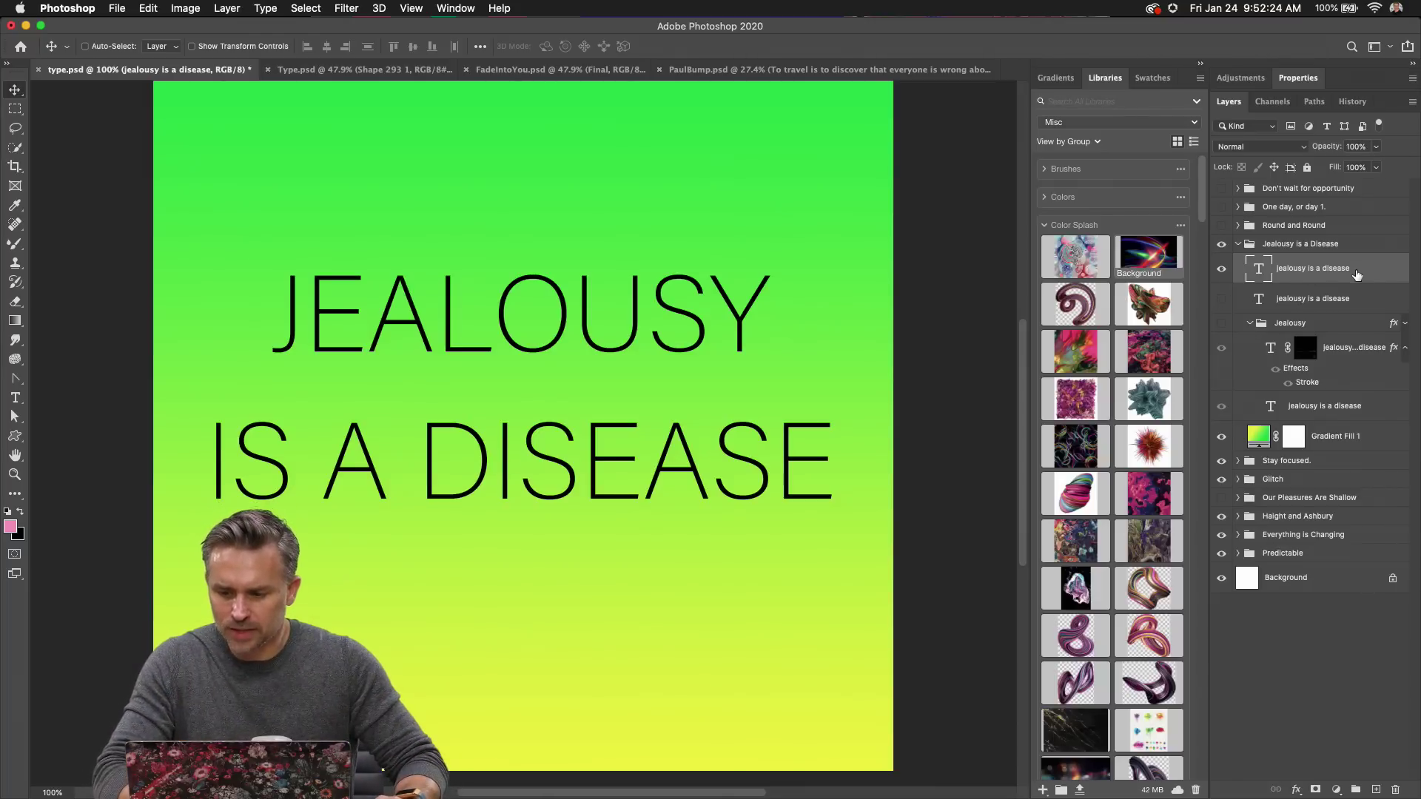
{"action": "double_click", "coordinate": [1368, 274]}
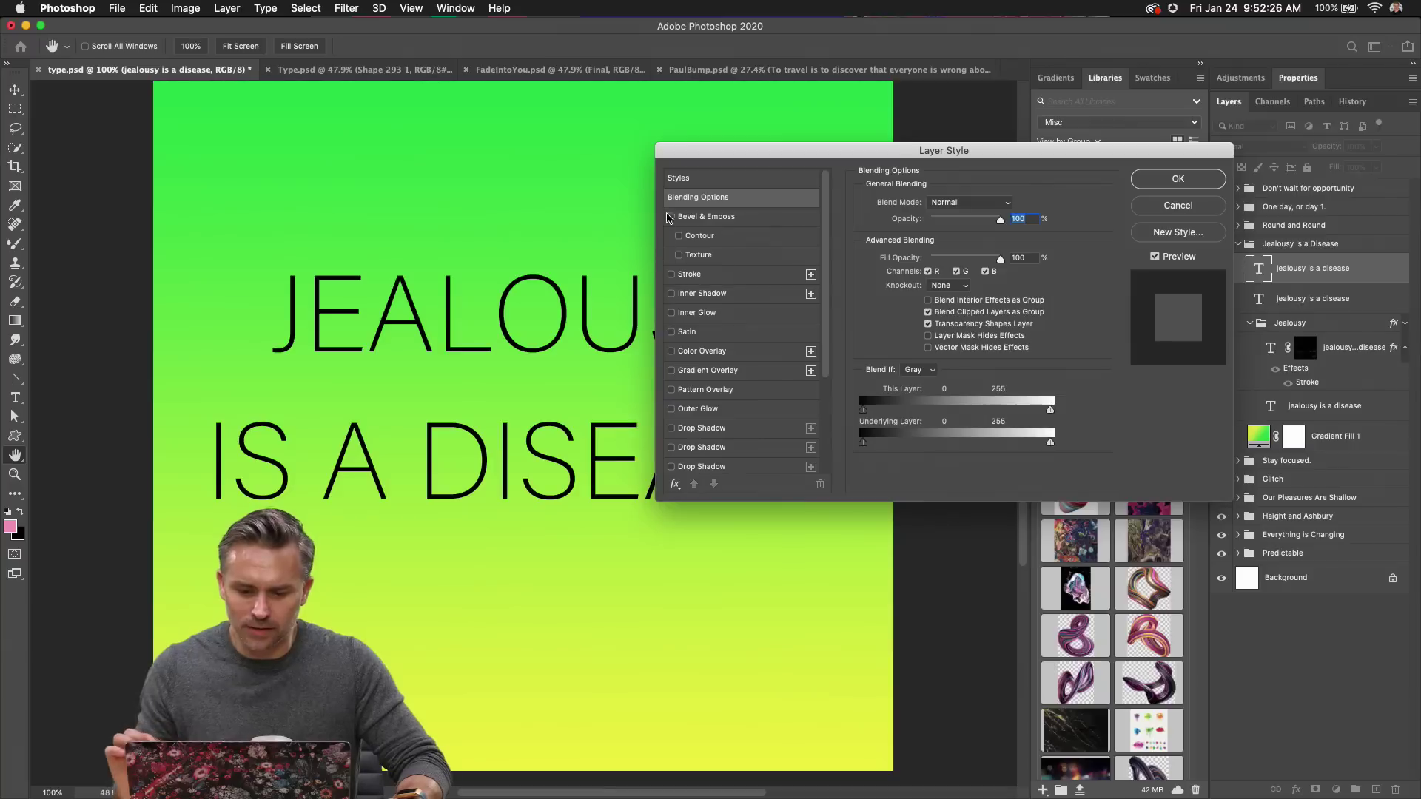
{"action": "left_click", "coordinate": [671, 275]}
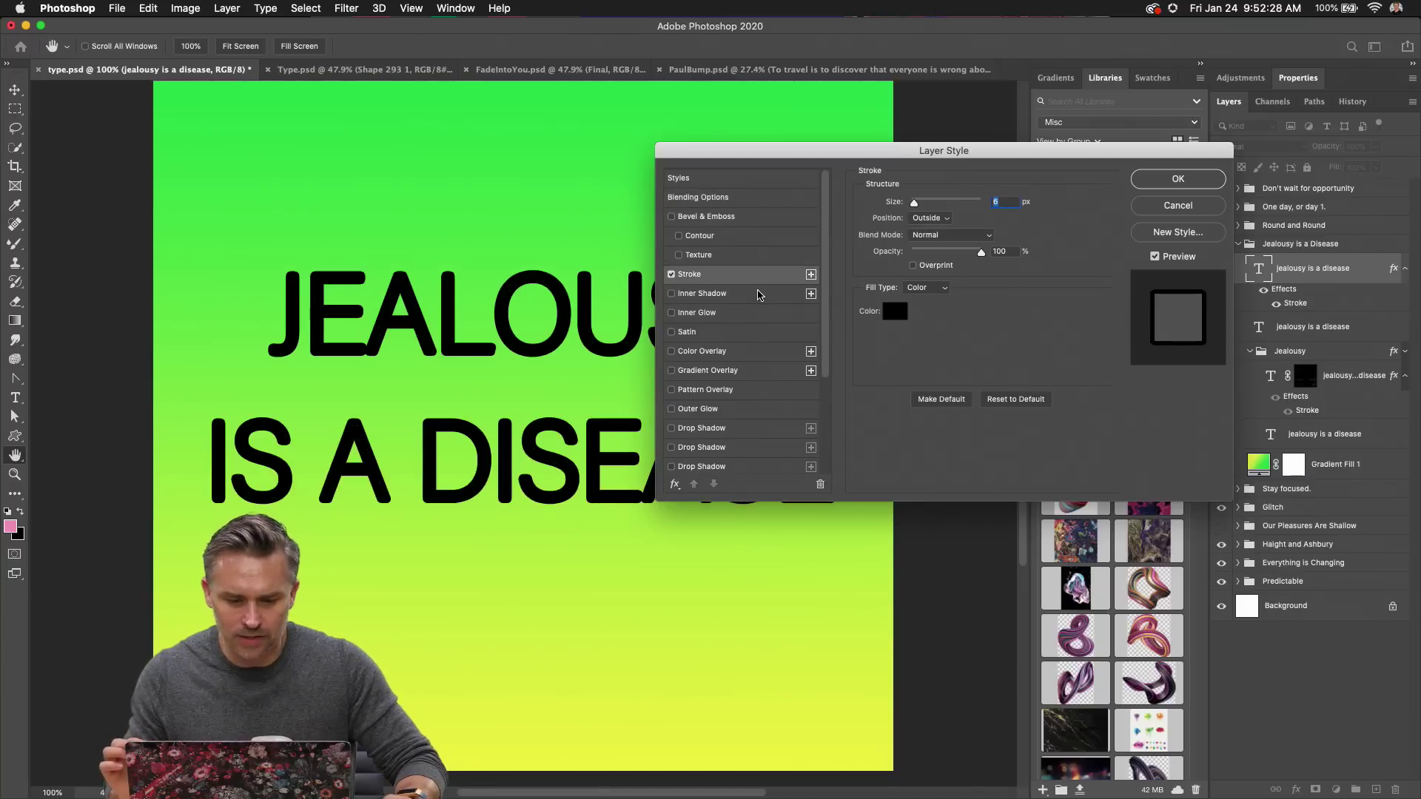
{"action": "left_click_drag", "start_coordinate": [923, 207], "coordinate": [922, 209]}
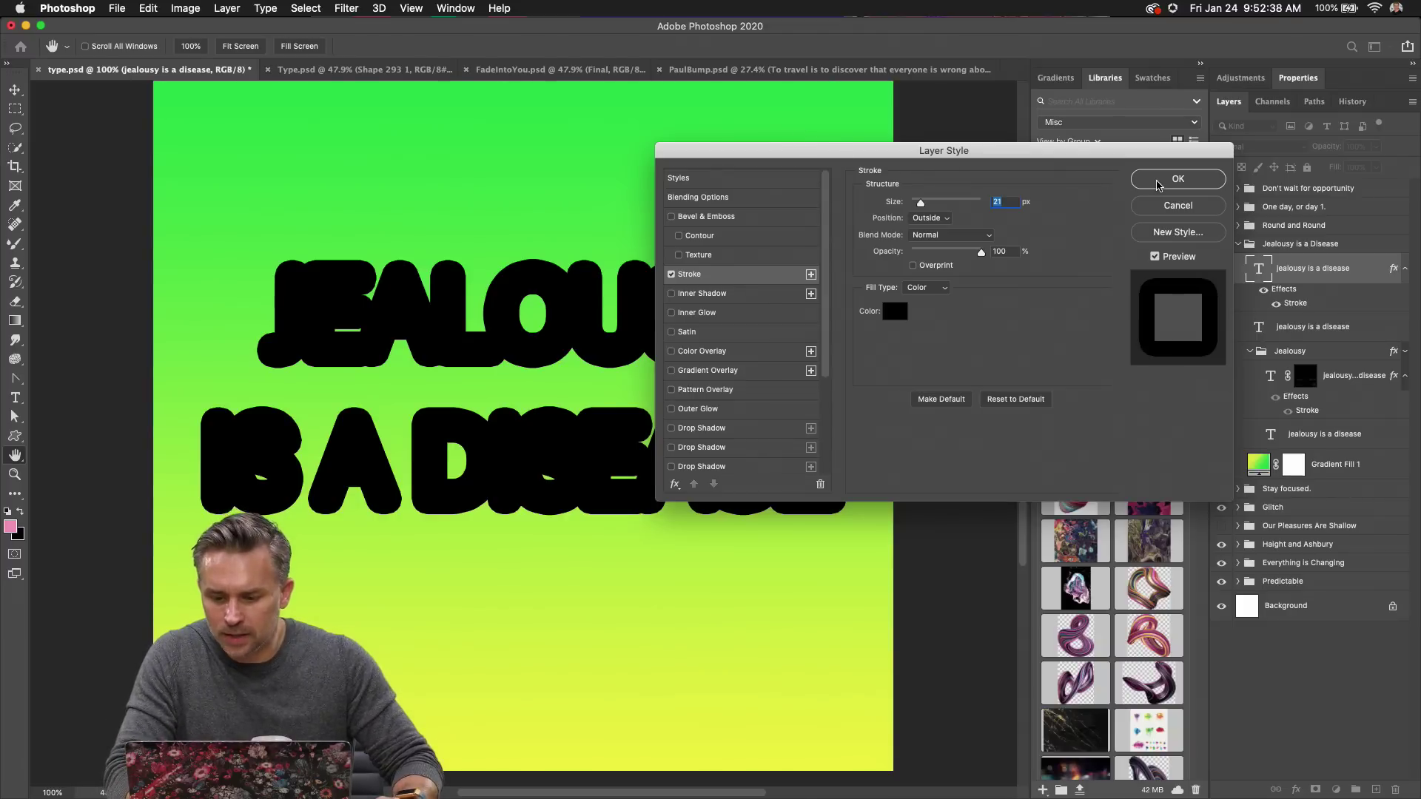
{"action": "left_click", "coordinate": [1165, 180]}
{"action": "key", "text": "super+plus"}
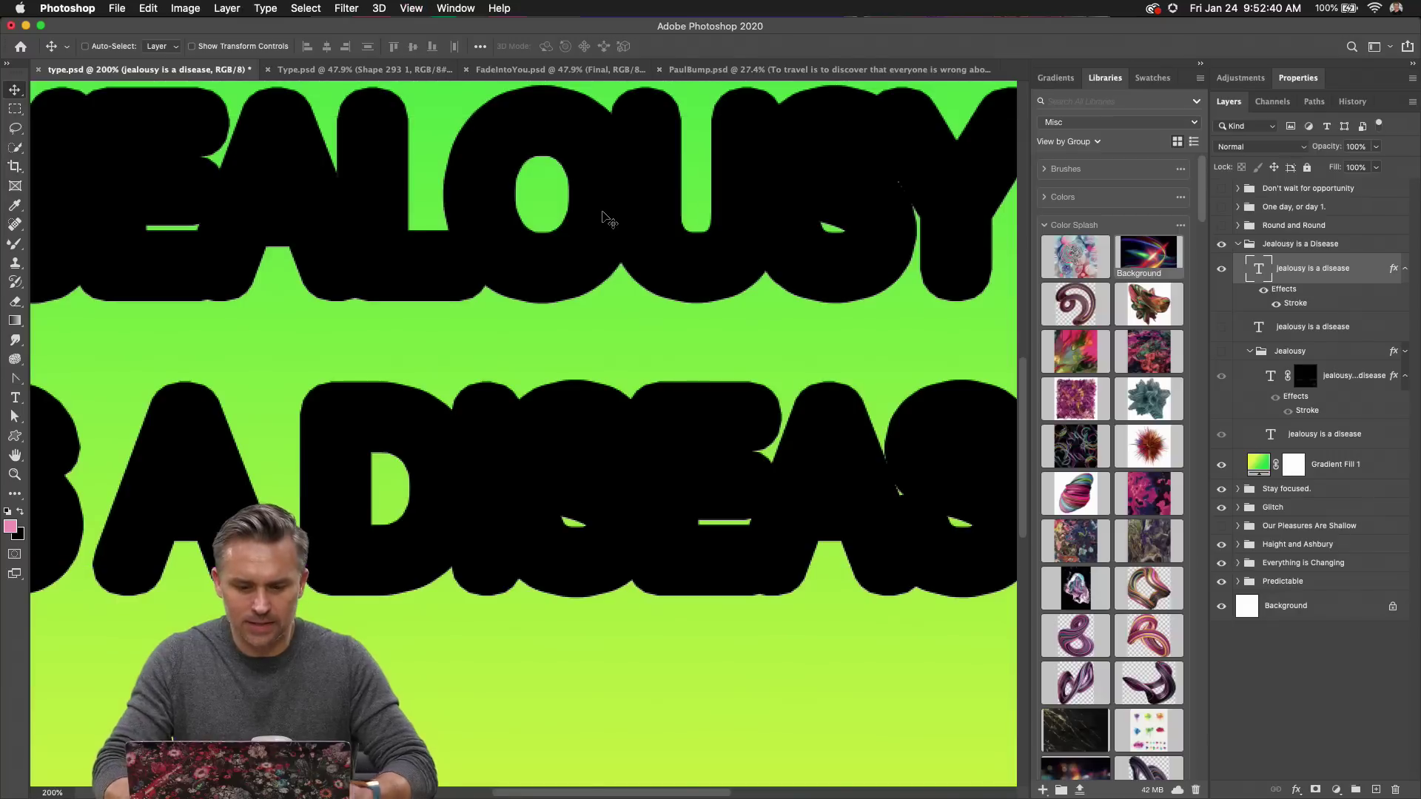
Add a layer mask to the stroked jealousy is a disease copy and make black the foreground color.
{"action": "key", "text": "super+minus"}
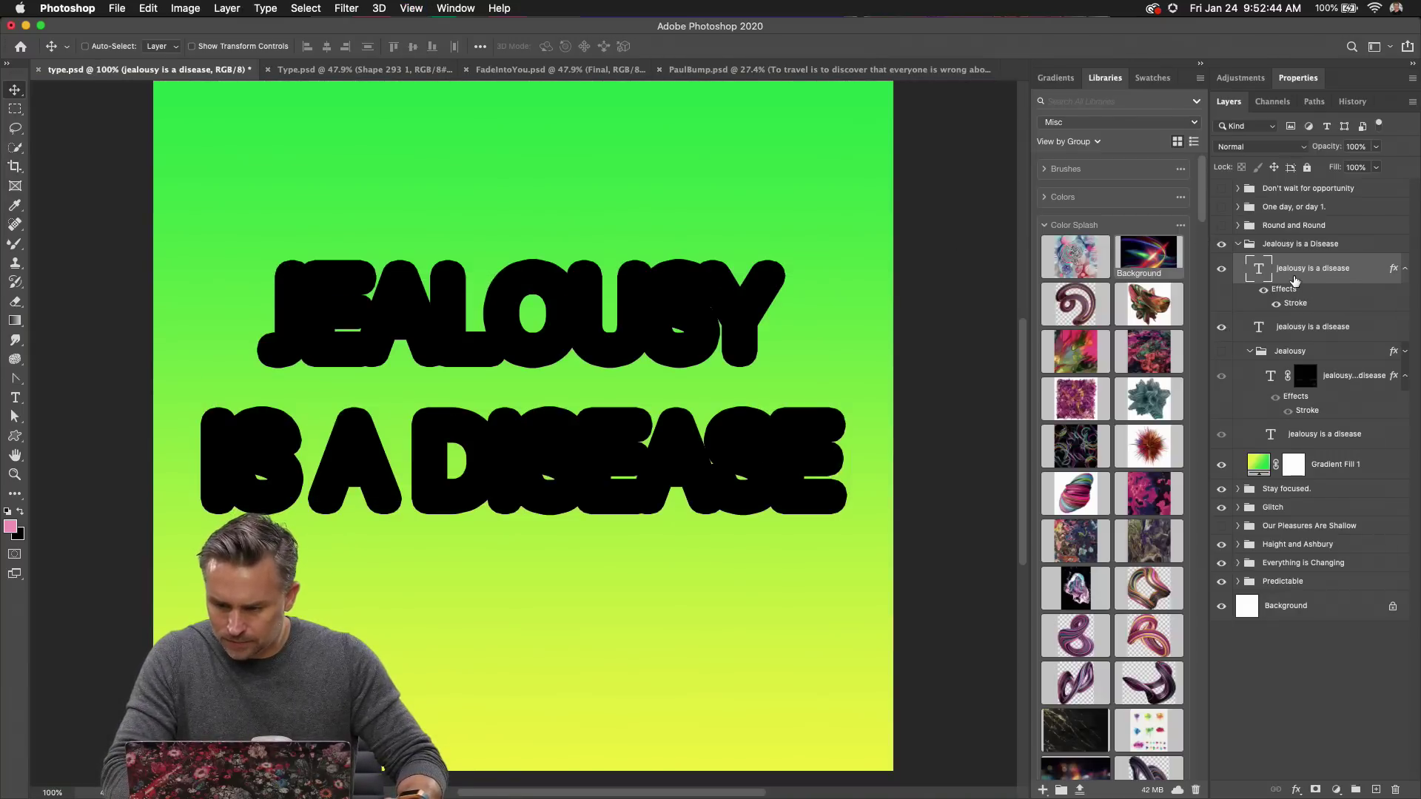
{"action": "left_click", "coordinate": [1315, 790]}
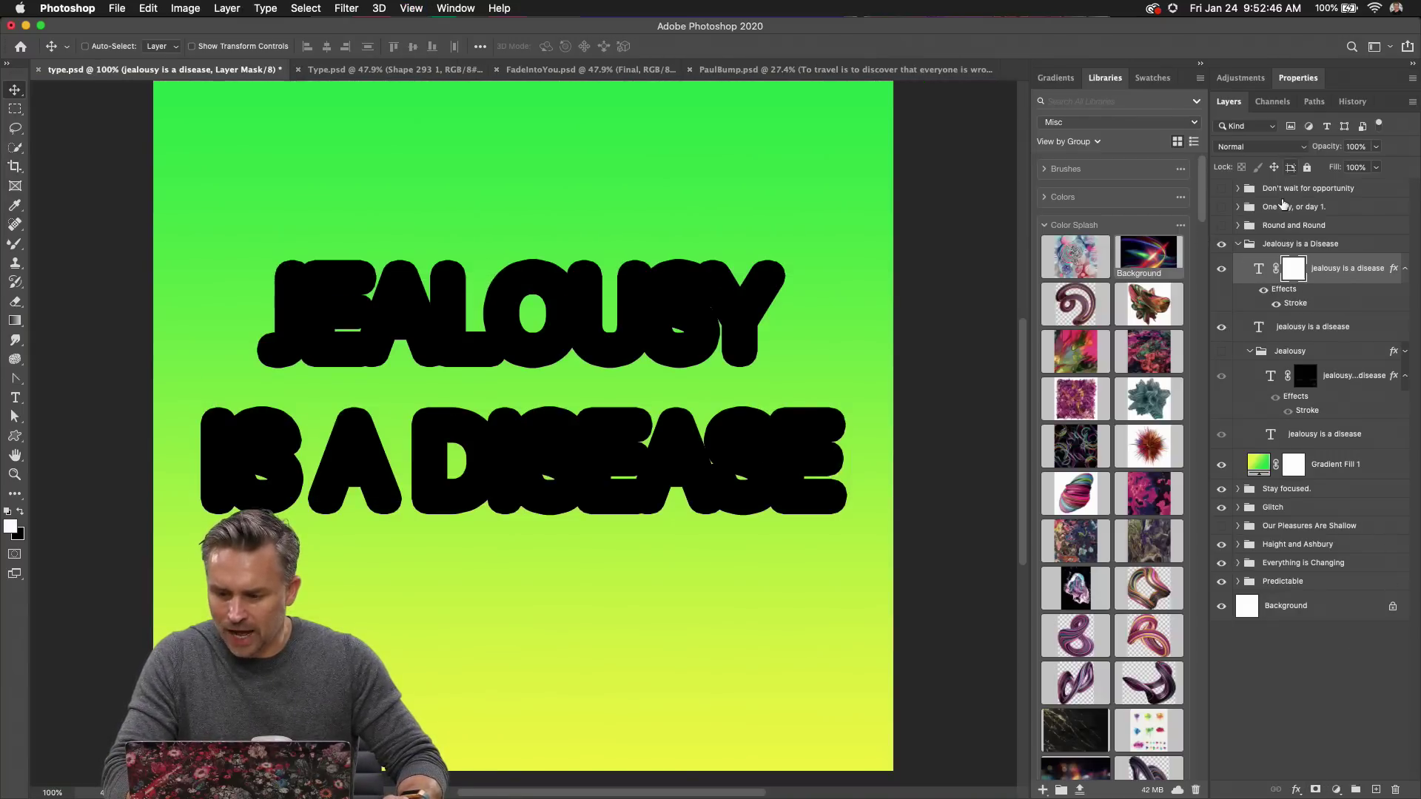
{"action": "left_click", "coordinate": [19, 512]}
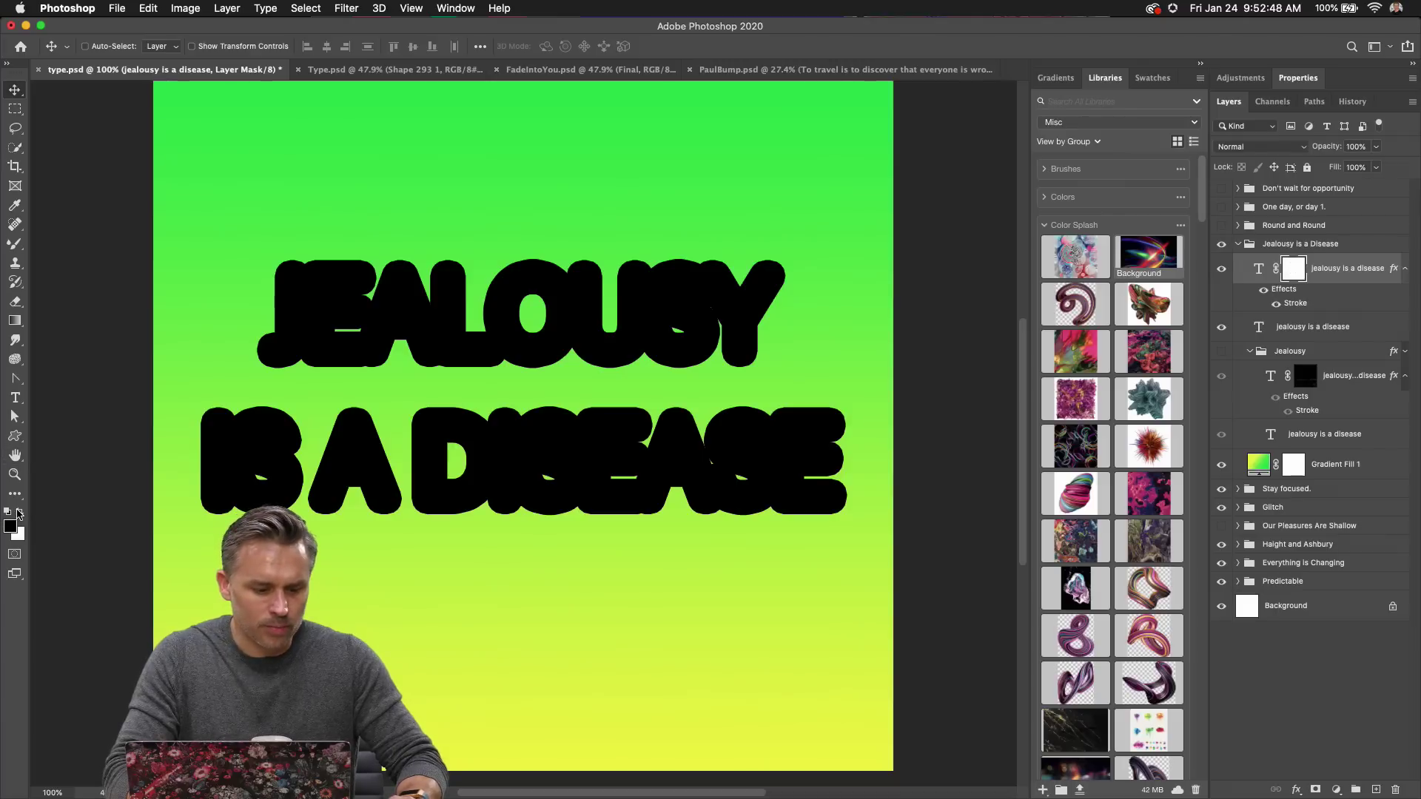
Give the Mixer Brush a soft round tip and enlarge it to 400 px.
{"action": "key", "text": "b"}
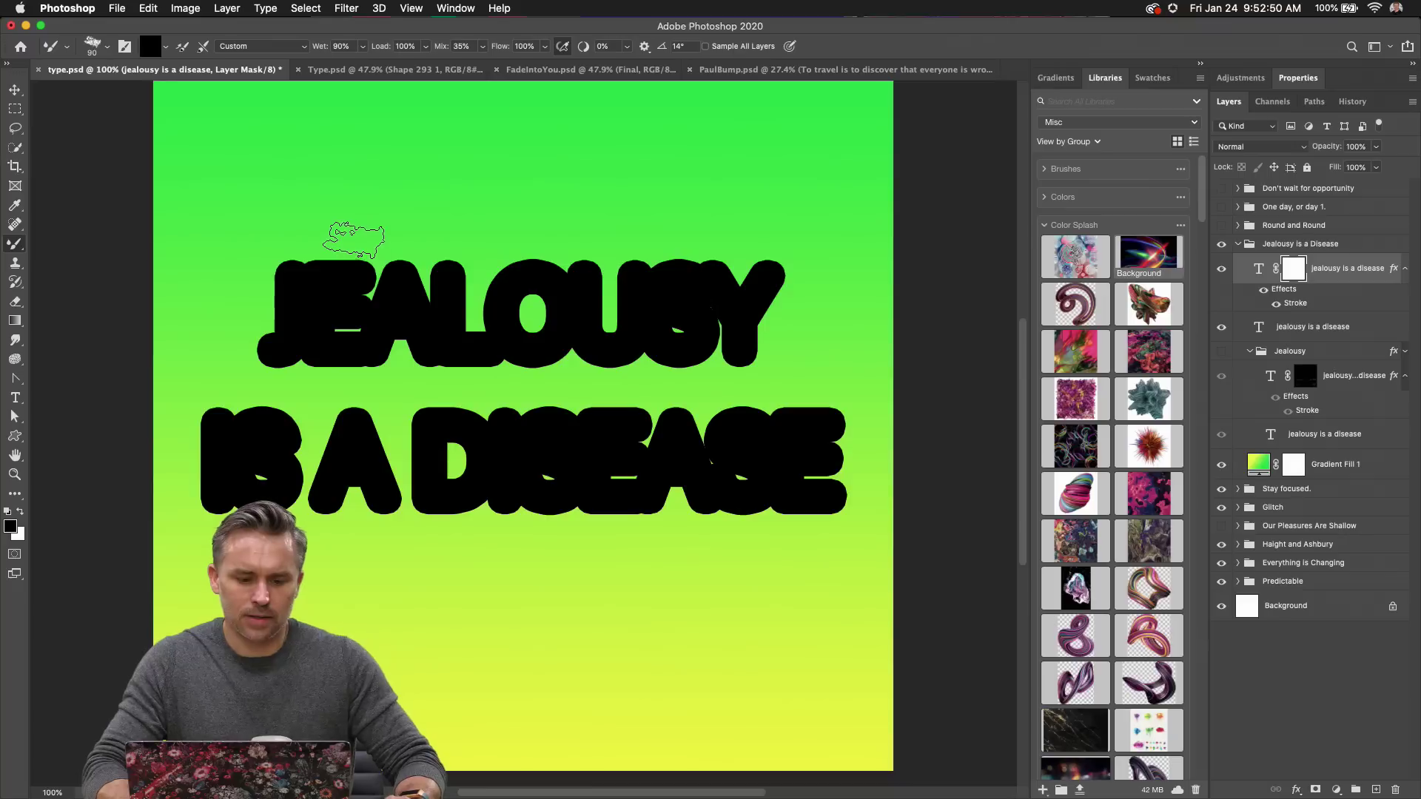
{"action": "left_click", "coordinate": [107, 52]}
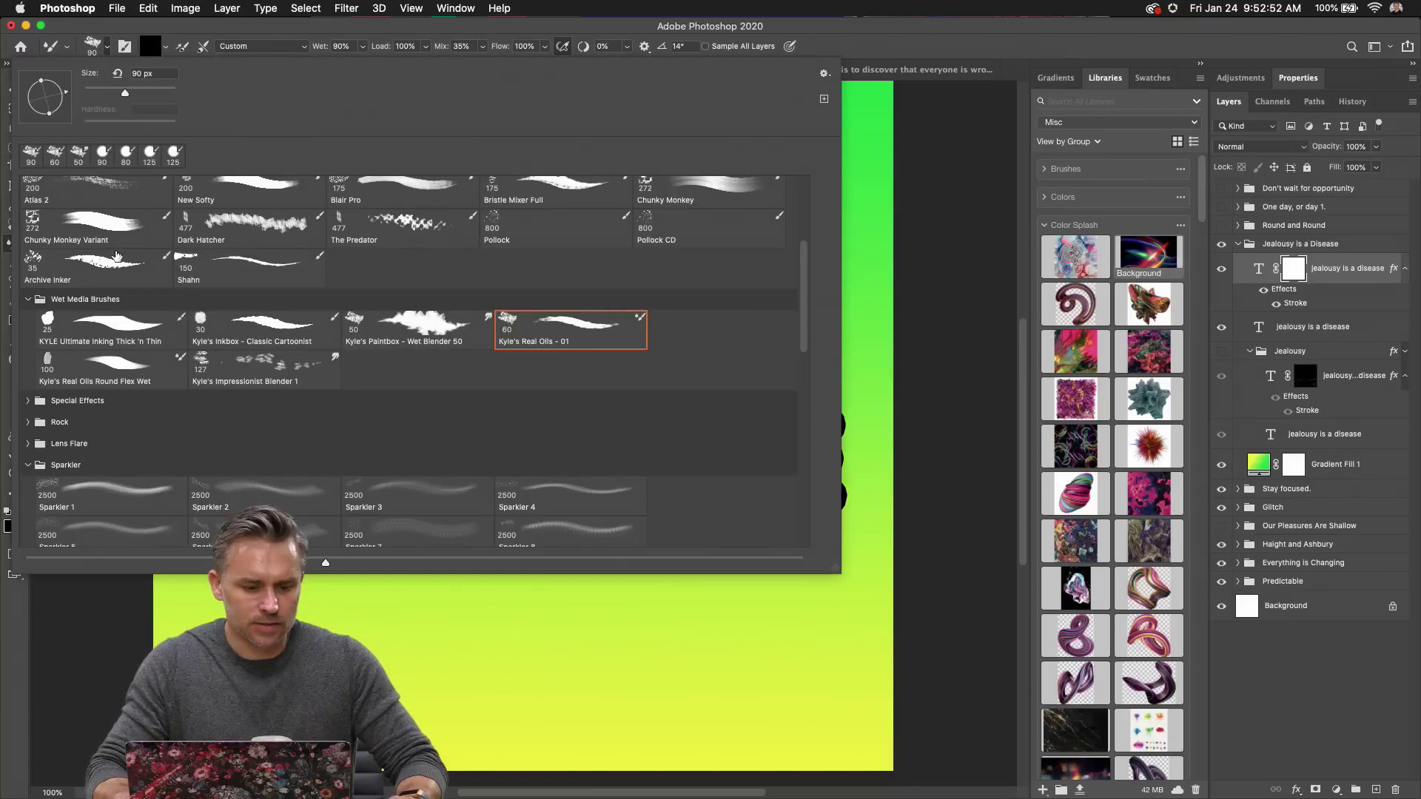
{"action": "scroll", "coordinate": [111, 257], "scroll_direction": "up", "scroll_amount": 5}
{"action": "double_click", "coordinate": [85, 190]}
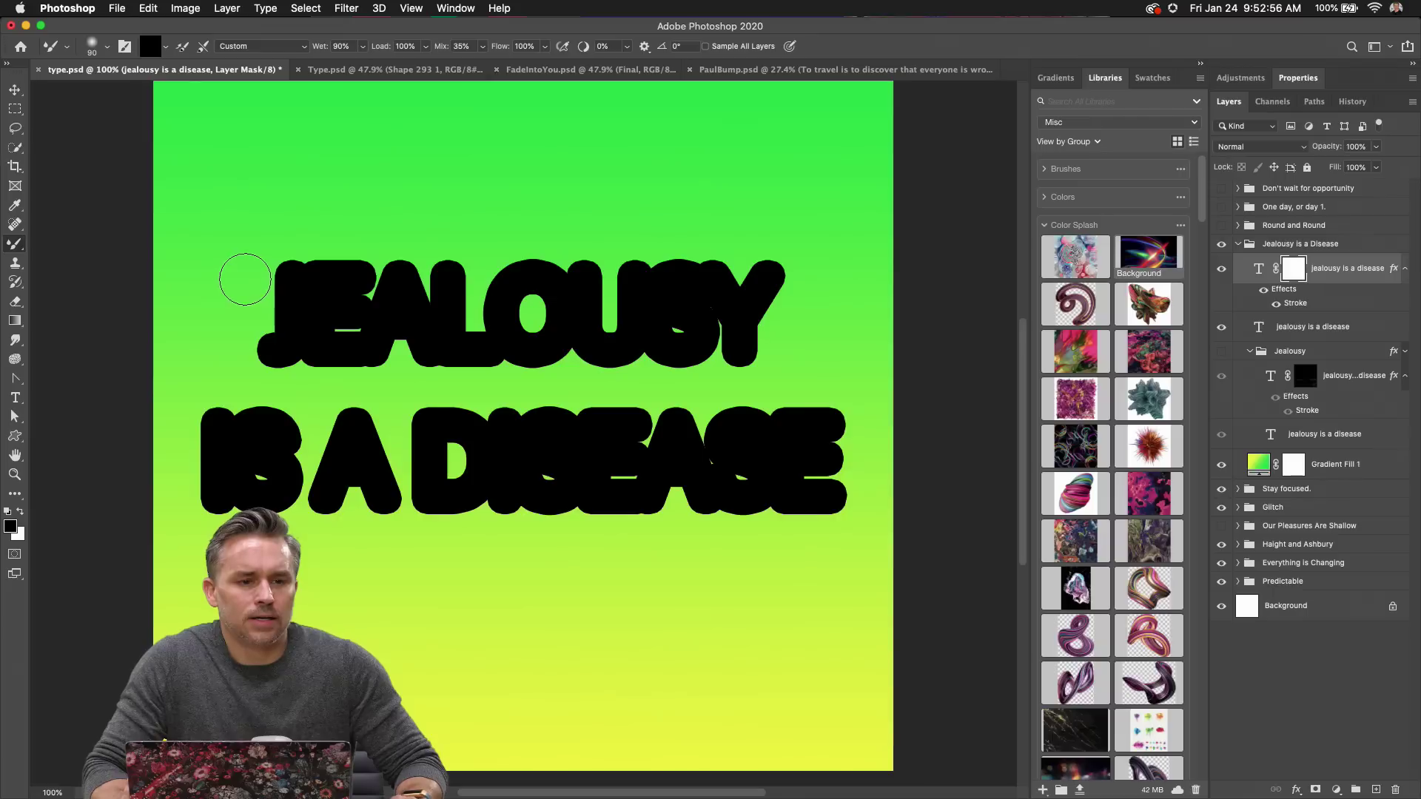
{"action": "key", "text": "bracketright"}
{"action": "key", "text": "bracketright"}
{"action": "key", "text": "bracketright"}
{"action": "key", "text": "bracketright"}
{"action": "key", "text": "bracketright"}
{"action": "key", "text": "bracketright"}
{"action": "key", "text": "bracketright"}
{"action": "key", "text": "bracketright"}
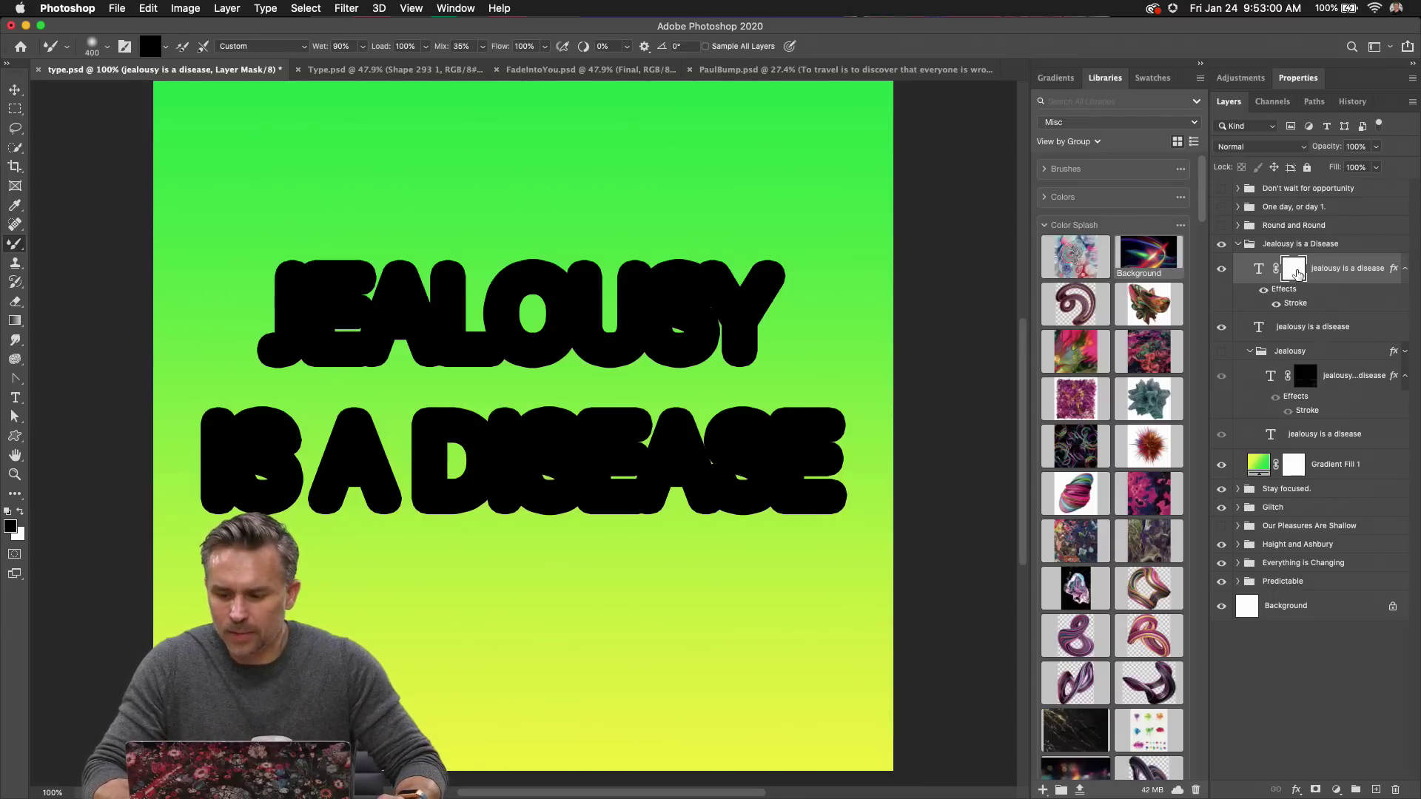
Try painting black above JEALOUSY on the stroked copy's layer mask with the Mixer Brush.
{"action": "left_click", "coordinate": [1221, 327]}
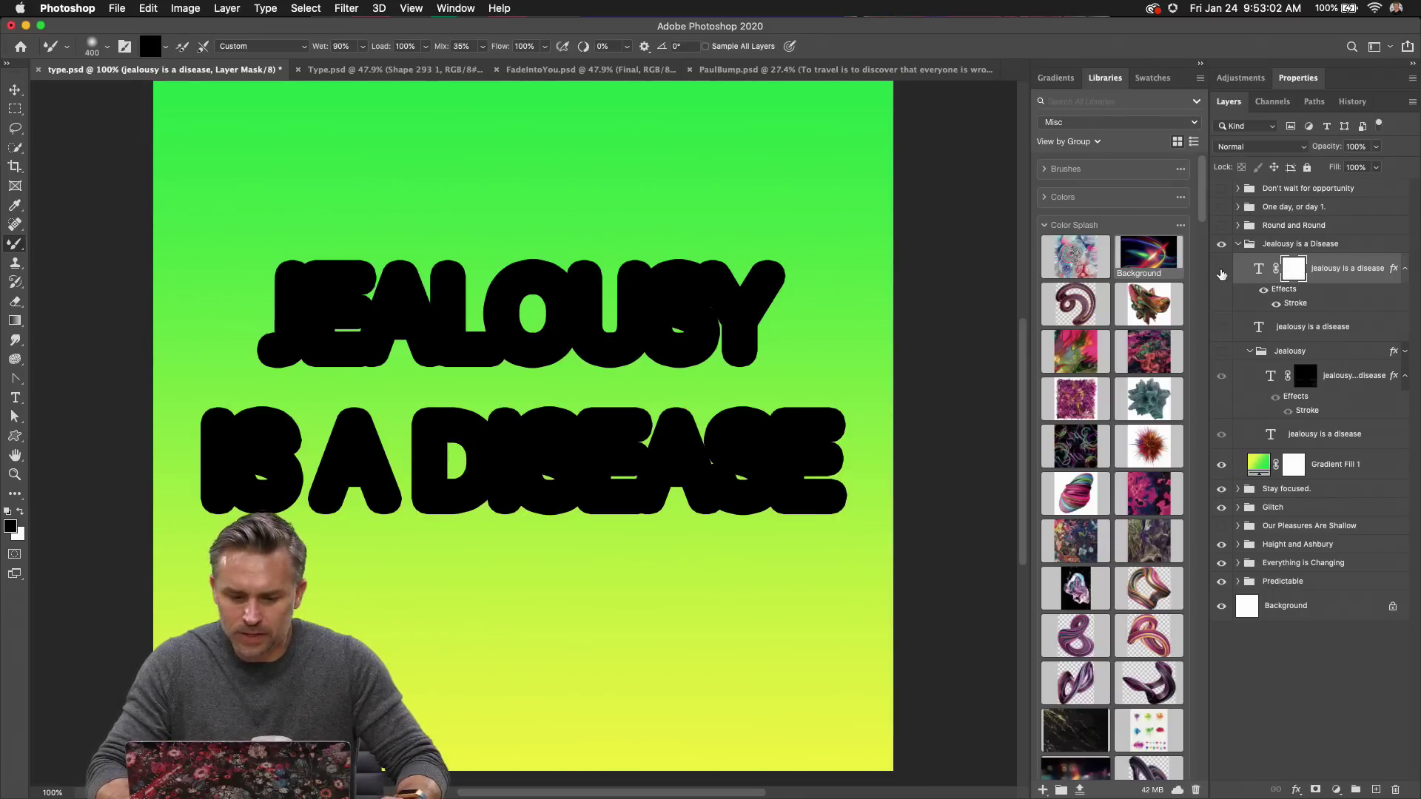
{"action": "left_click", "coordinate": [1222, 275]}
{"action": "left_click", "coordinate": [1337, 272]}
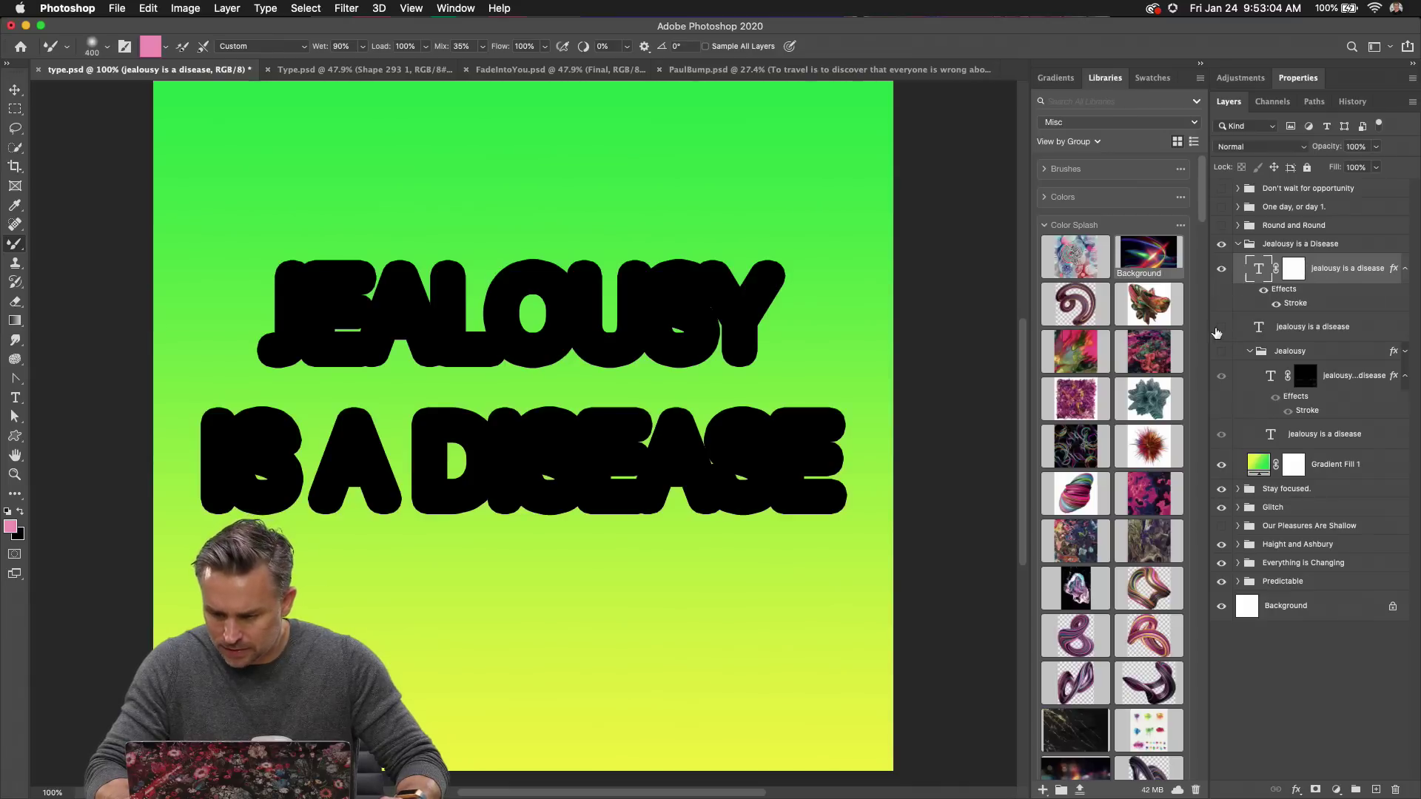
{"action": "left_click", "coordinate": [1291, 270]}
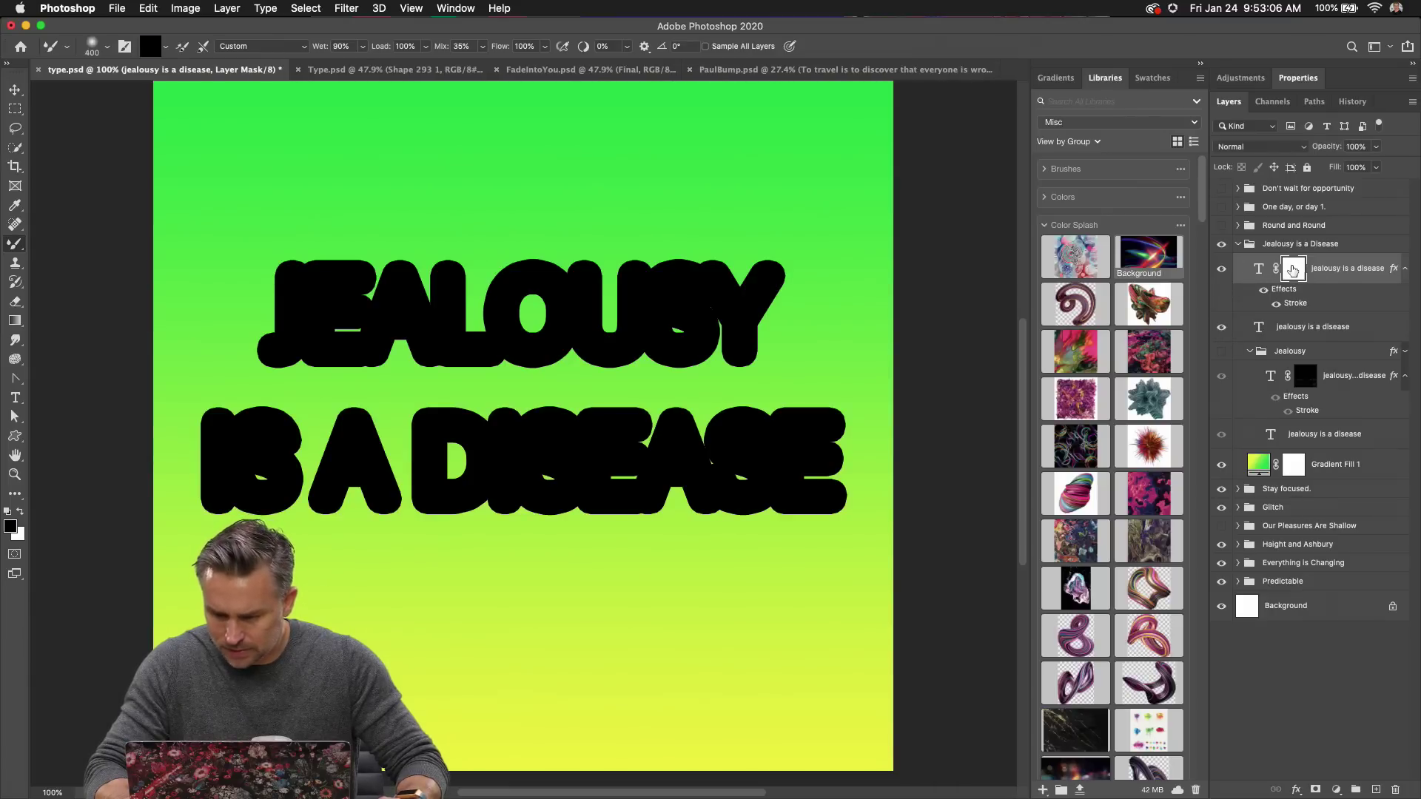
{"action": "mouse_move", "coordinate": [370, 238]}
{"action": "left_mouse_down"}
{"action": "mouse_move", "coordinate": [339, 253]}
{"action": "mouse_move", "coordinate": [396, 165]}
{"action": "left_mouse_up"}
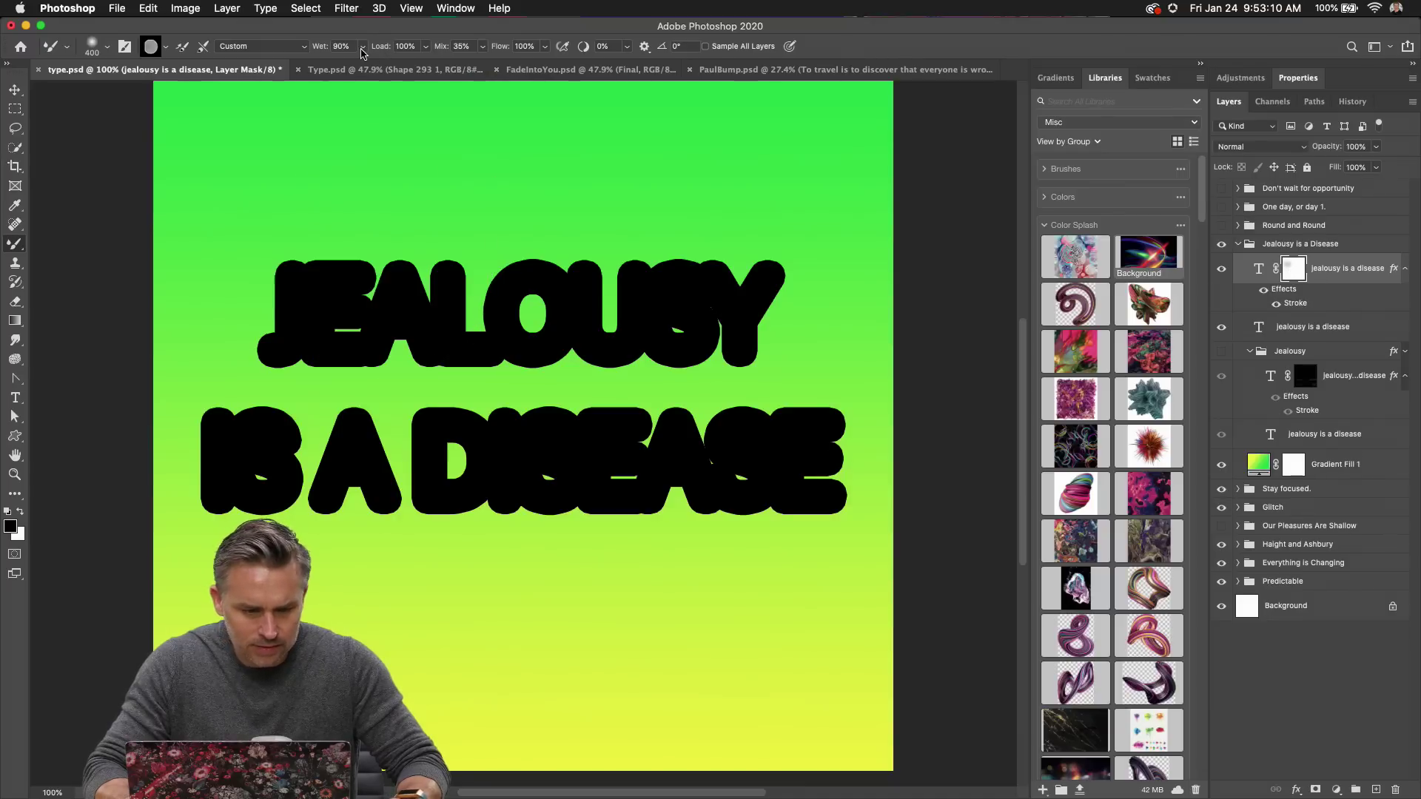
Paint black over both text lines on the mask with the Dissolve-mode Brush at 5% flow, enlarging it to 250 px partway.
{"action": "left_click", "coordinate": [13, 248]}
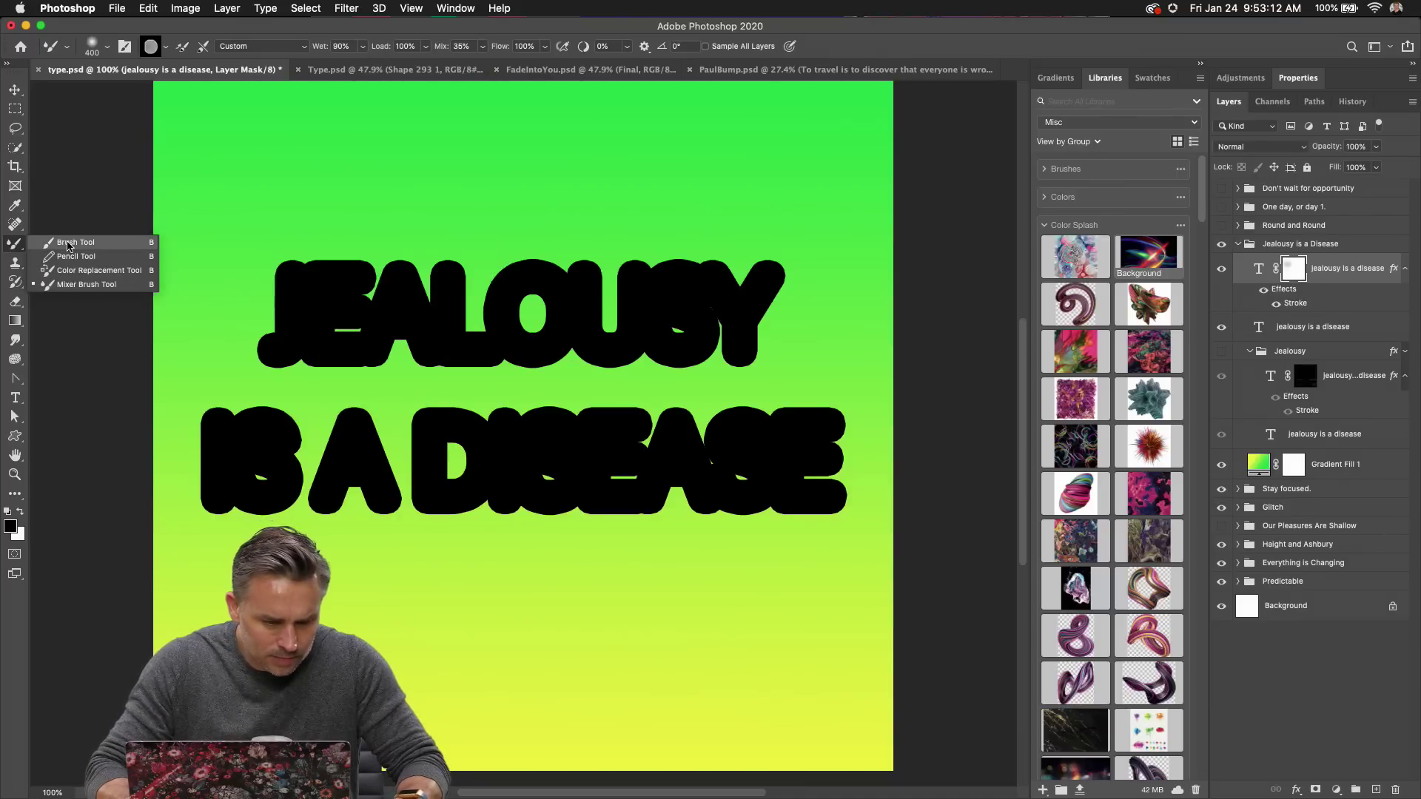
{"action": "mouse_move", "coordinate": [254, 245]}
{"action": "left_mouse_down"}
{"action": "mouse_move", "coordinate": [421, 282]}
{"action": "mouse_move", "coordinate": [292, 278]}
{"action": "mouse_move", "coordinate": [383, 279]}
{"action": "mouse_move", "coordinate": [311, 283]}
{"action": "mouse_move", "coordinate": [600, 302]}
{"action": "mouse_move", "coordinate": [468, 295]}
{"action": "mouse_move", "coordinate": [575, 304]}
{"action": "mouse_move", "coordinate": [515, 300]}
{"action": "mouse_move", "coordinate": [549, 307]}
{"action": "mouse_move", "coordinate": [503, 279]}
{"action": "mouse_move", "coordinate": [569, 307]}
{"action": "mouse_move", "coordinate": [527, 319]}
{"action": "mouse_move", "coordinate": [722, 313]}
{"action": "mouse_move", "coordinate": [732, 299]}
{"action": "mouse_move", "coordinate": [619, 296]}
{"action": "mouse_move", "coordinate": [783, 310]}
{"action": "mouse_move", "coordinate": [722, 313]}
{"action": "mouse_move", "coordinate": [784, 291]}
{"action": "left_mouse_up"}
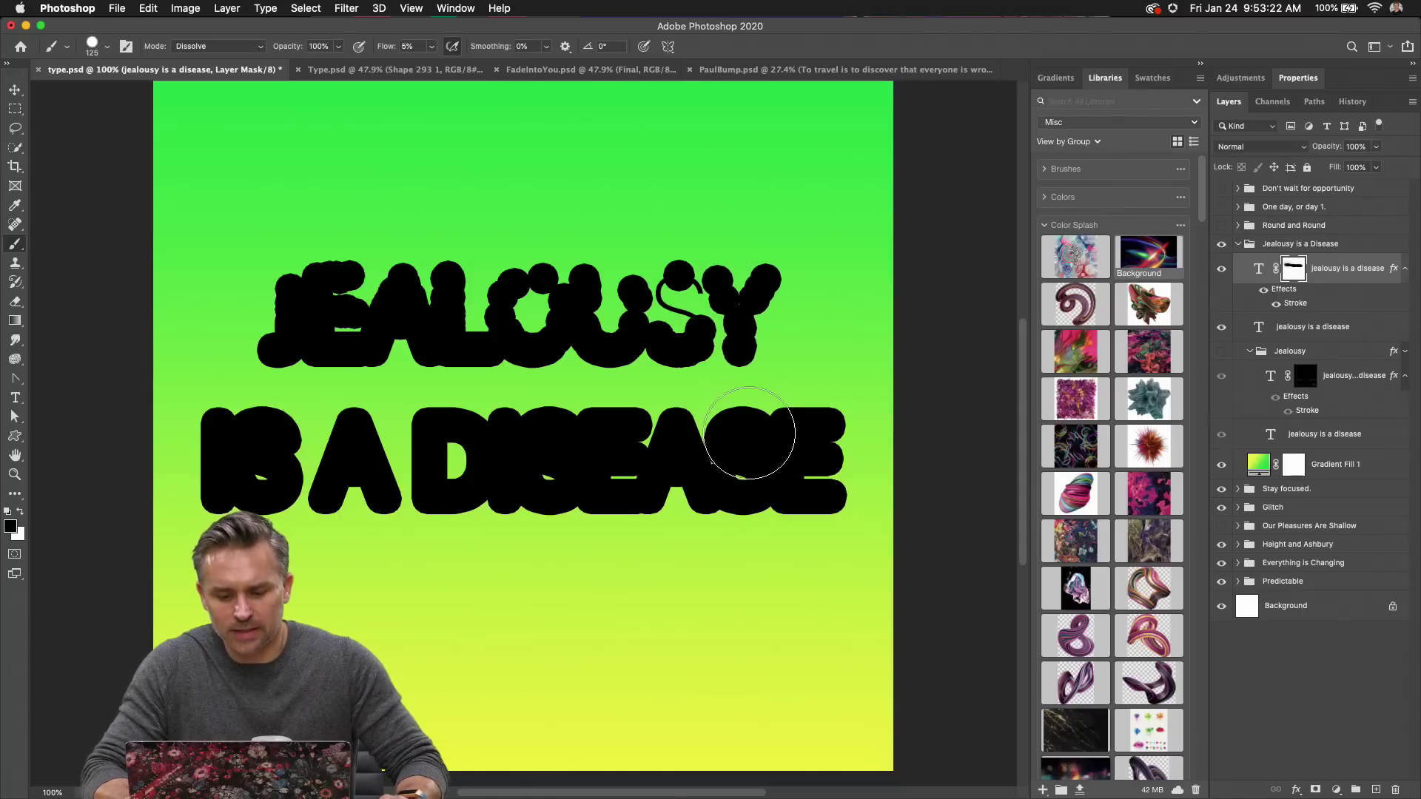
{"action": "mouse_move", "coordinate": [570, 458]}
{"action": "left_mouse_down"}
{"action": "mouse_move", "coordinate": [706, 453]}
{"action": "mouse_move", "coordinate": [405, 452]}
{"action": "mouse_move", "coordinate": [927, 459]}
{"action": "mouse_move", "coordinate": [541, 449]}
{"action": "mouse_move", "coordinate": [268, 465]}
{"action": "mouse_move", "coordinate": [294, 371]}
{"action": "mouse_move", "coordinate": [342, 352]}
{"action": "mouse_move", "coordinate": [291, 348]}
{"action": "mouse_move", "coordinate": [566, 337]}
{"action": "mouse_move", "coordinate": [244, 336]}
{"action": "mouse_move", "coordinate": [682, 346]}
{"action": "mouse_move", "coordinate": [517, 350]}
{"action": "mouse_move", "coordinate": [649, 329]}
{"action": "mouse_move", "coordinate": [690, 355]}
{"action": "mouse_move", "coordinate": [335, 361]}
{"action": "mouse_move", "coordinate": [303, 329]}
{"action": "mouse_move", "coordinate": [272, 433]}
{"action": "mouse_move", "coordinate": [234, 406]}
{"action": "left_mouse_up"}
{"action": "key", "text": "bracketright"}
{"action": "key", "text": "bracketright"}
{"action": "key", "text": "bracketright"}
{"action": "key", "text": "bracketright"}
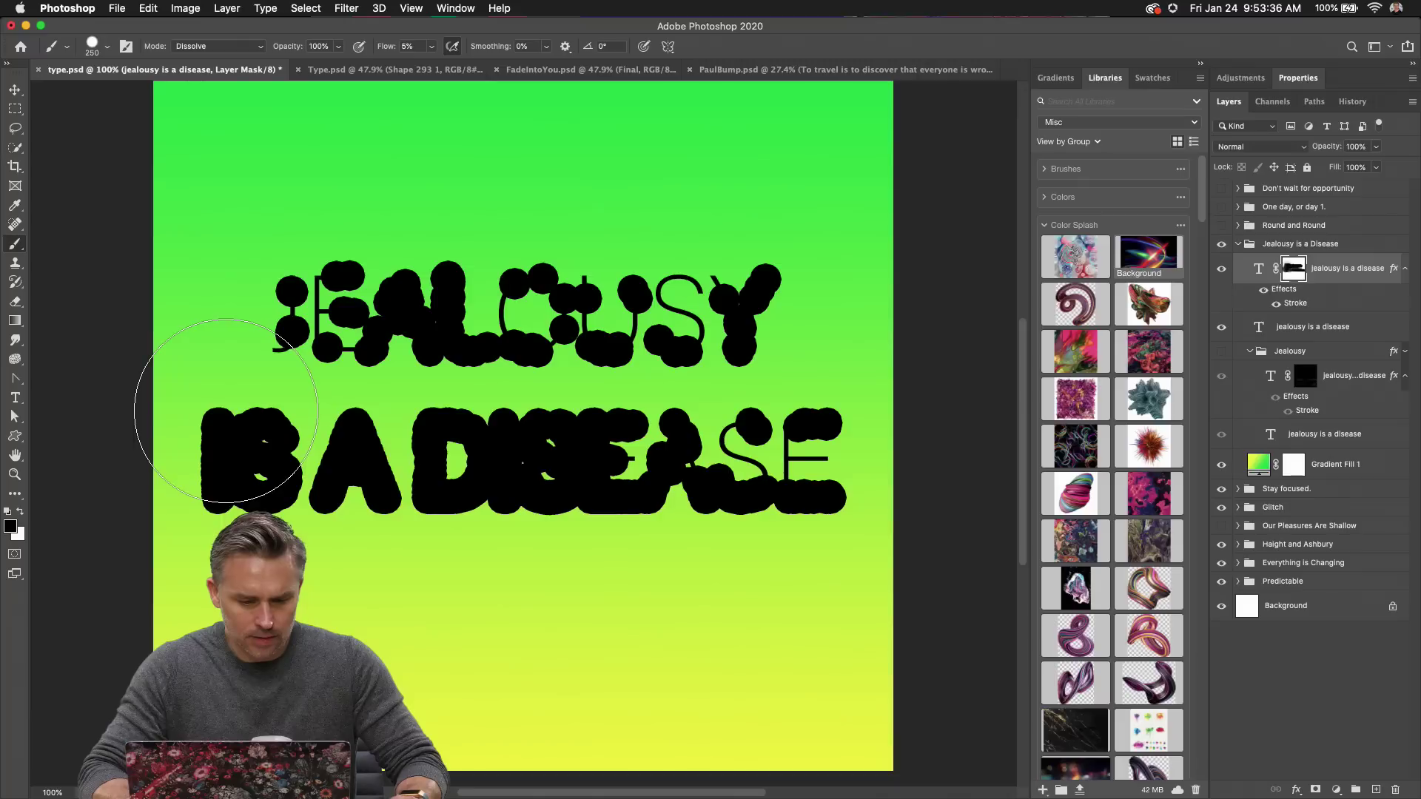
{"action": "mouse_move", "coordinate": [418, 424]}
{"action": "left_mouse_down"}
{"action": "mouse_move", "coordinate": [478, 421]}
{"action": "mouse_move", "coordinate": [382, 410]}
{"action": "mouse_move", "coordinate": [625, 417]}
{"action": "mouse_move", "coordinate": [296, 400]}
{"action": "left_mouse_up"}
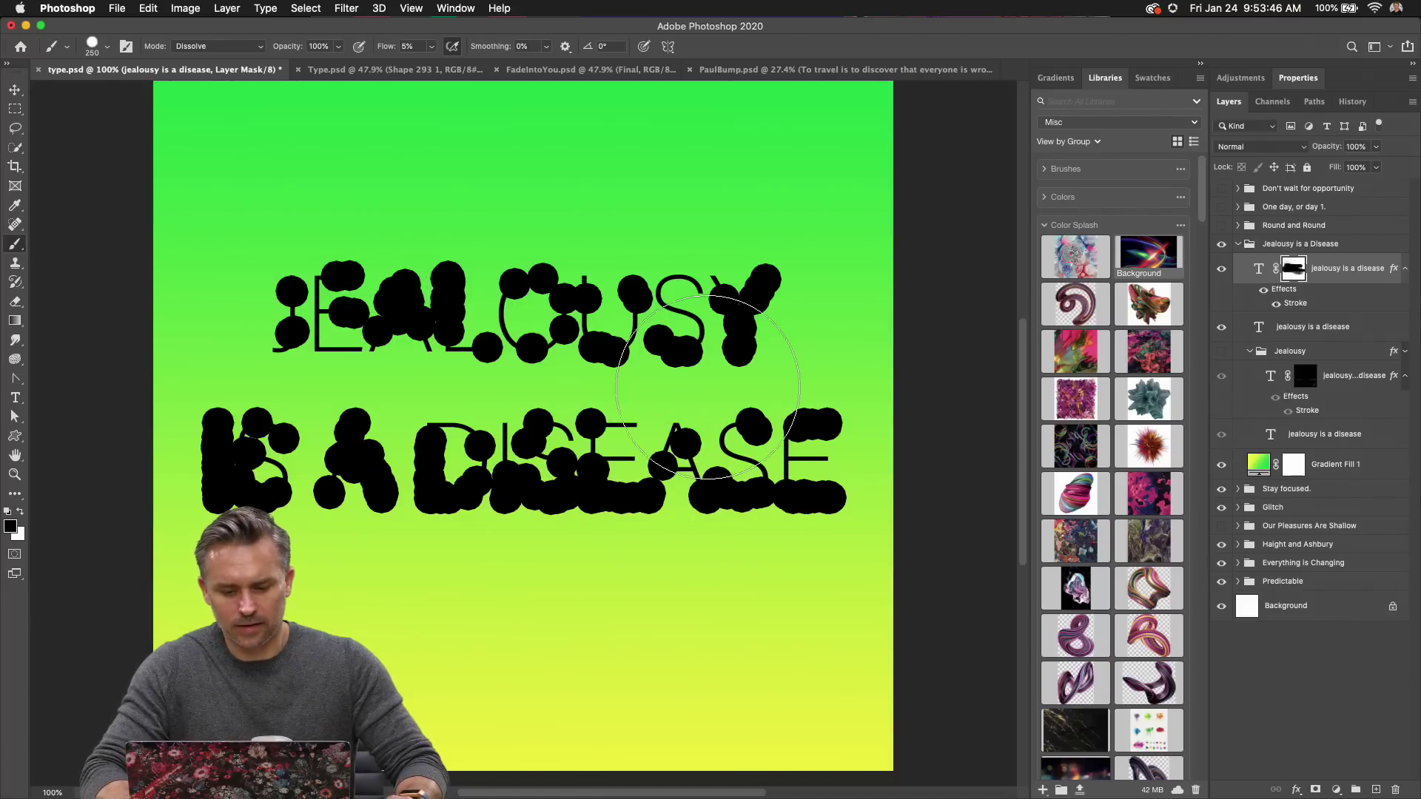
Reduce the masked jealousy is a disease copy's outside stroke size to 8 px.
{"action": "scroll", "coordinate": [296, 296], "scroll_direction": "up", "scroll_amount": 5}
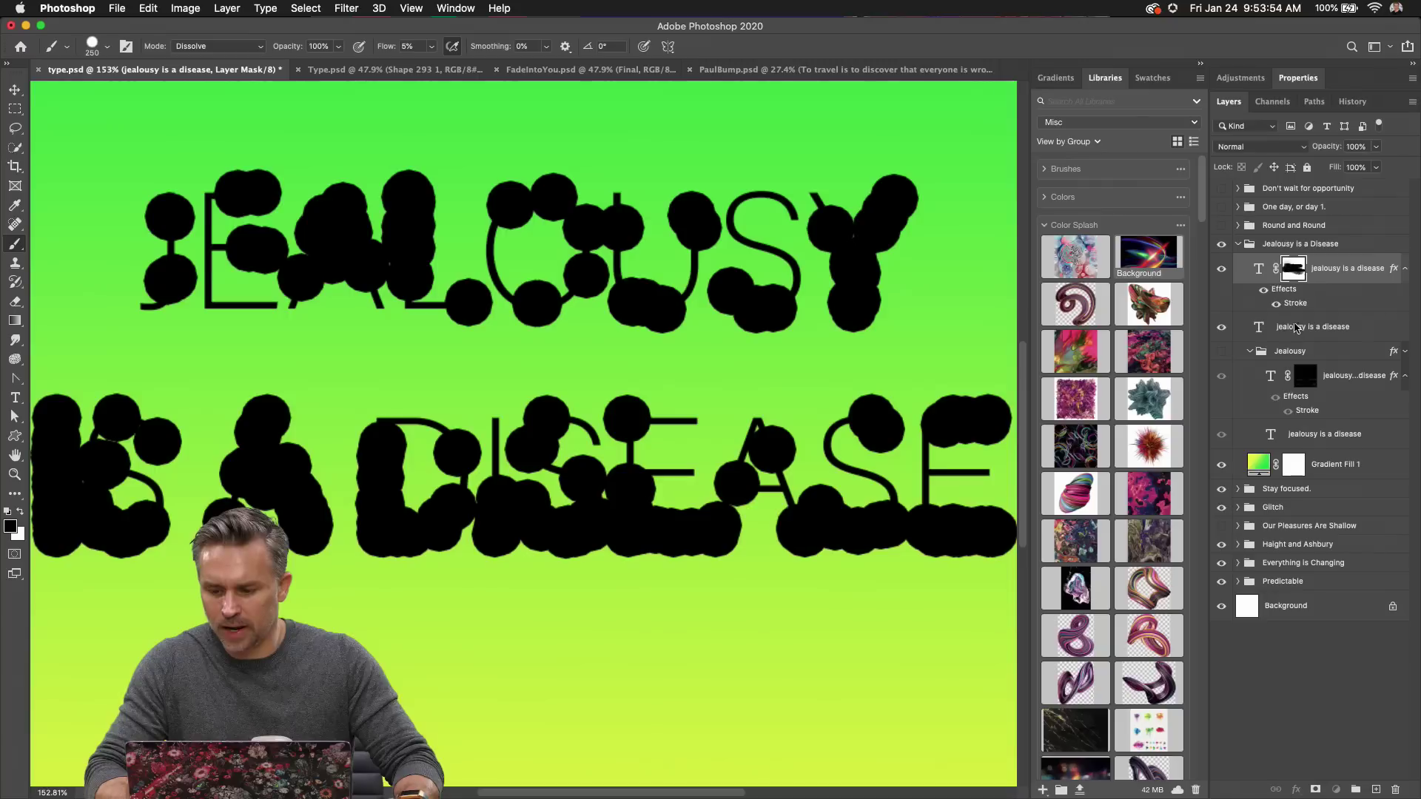
{"action": "left_click", "coordinate": [1295, 327]}
{"action": "double_click", "coordinate": [1292, 304]}
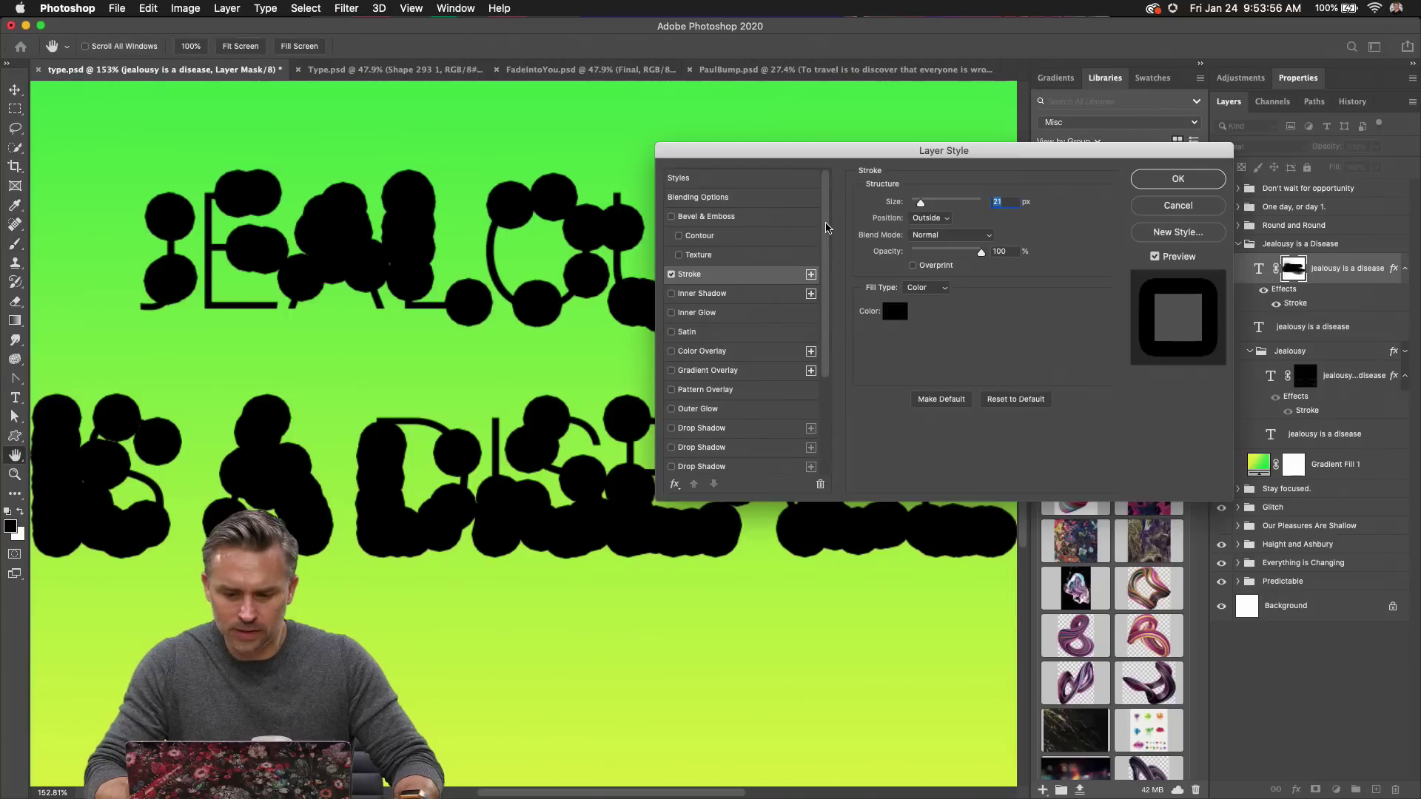
{"action": "left_click_drag", "start_coordinate": [920, 205], "coordinate": [916, 205]}
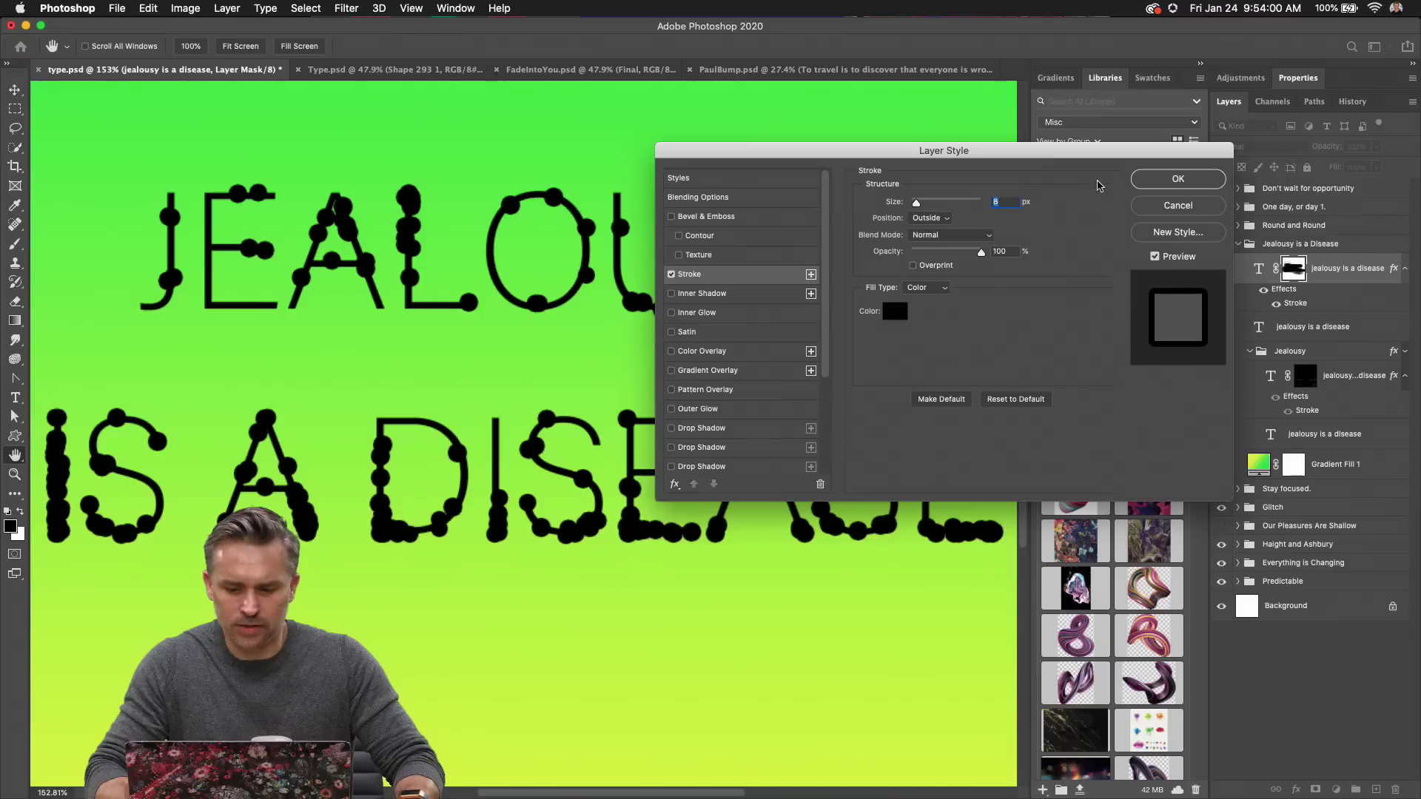
{"action": "left_click", "coordinate": [1163, 182]}
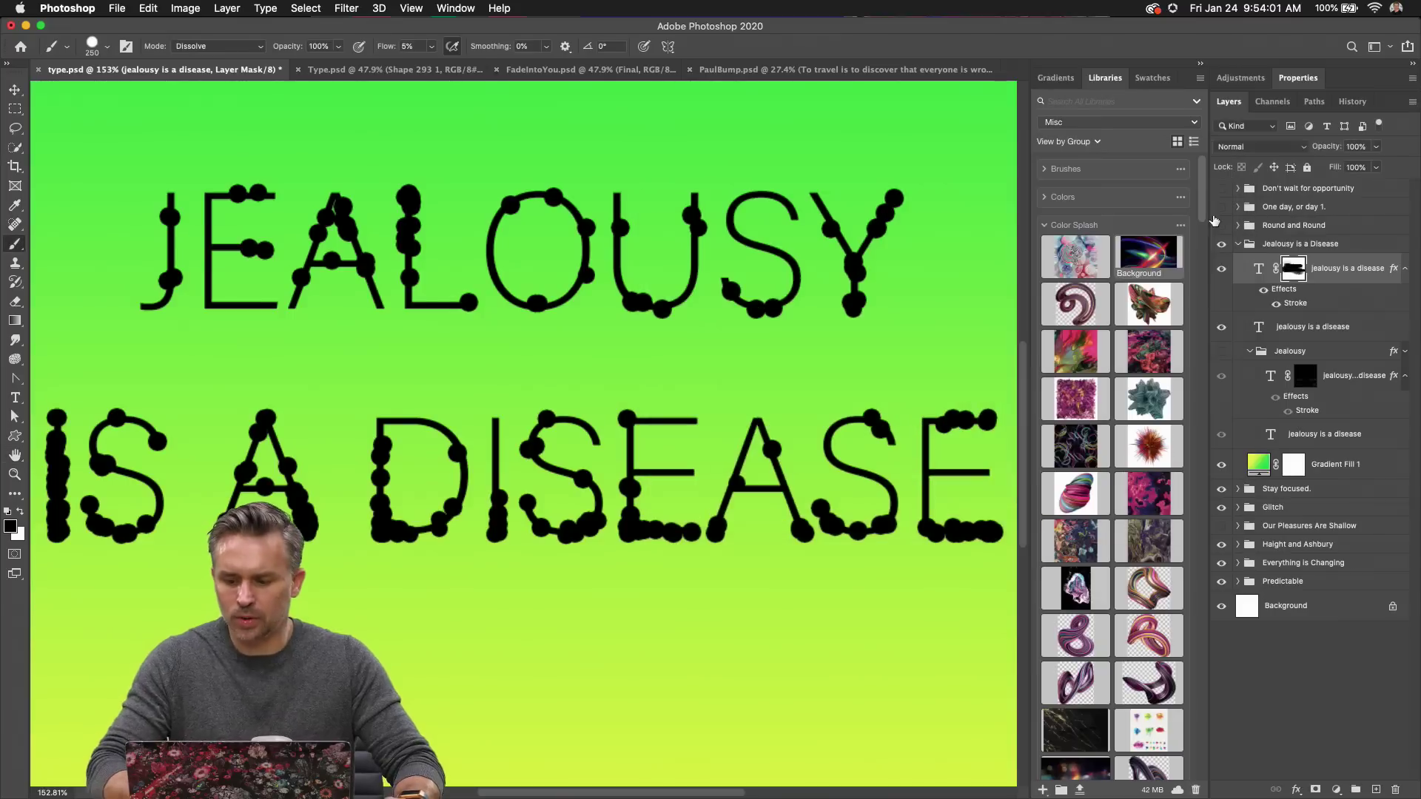
Hide the unstroked text layer and paint white over JEA on the mask, reducing the brush to 200 px.
{"action": "left_click", "coordinate": [1221, 328]}
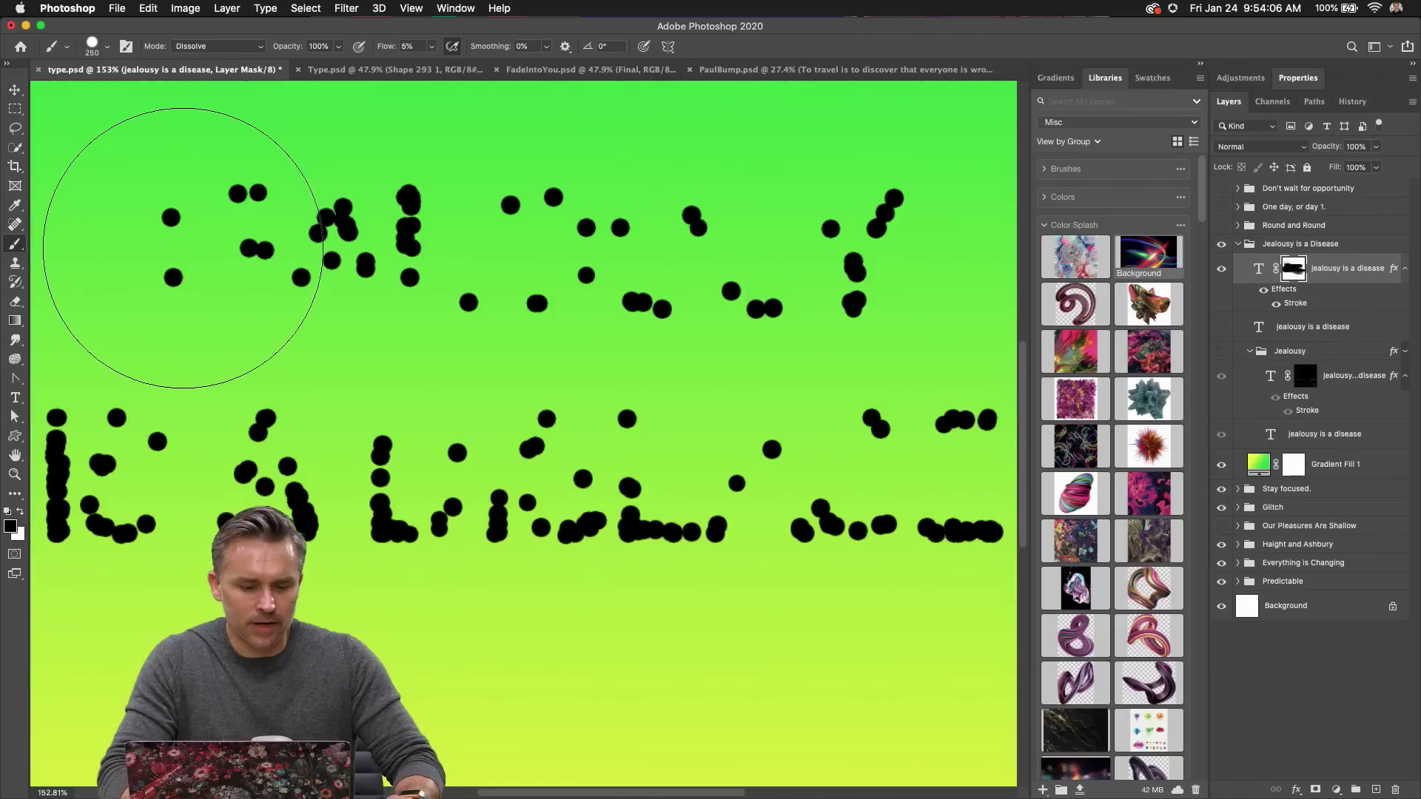
{"action": "key", "text": "x"}
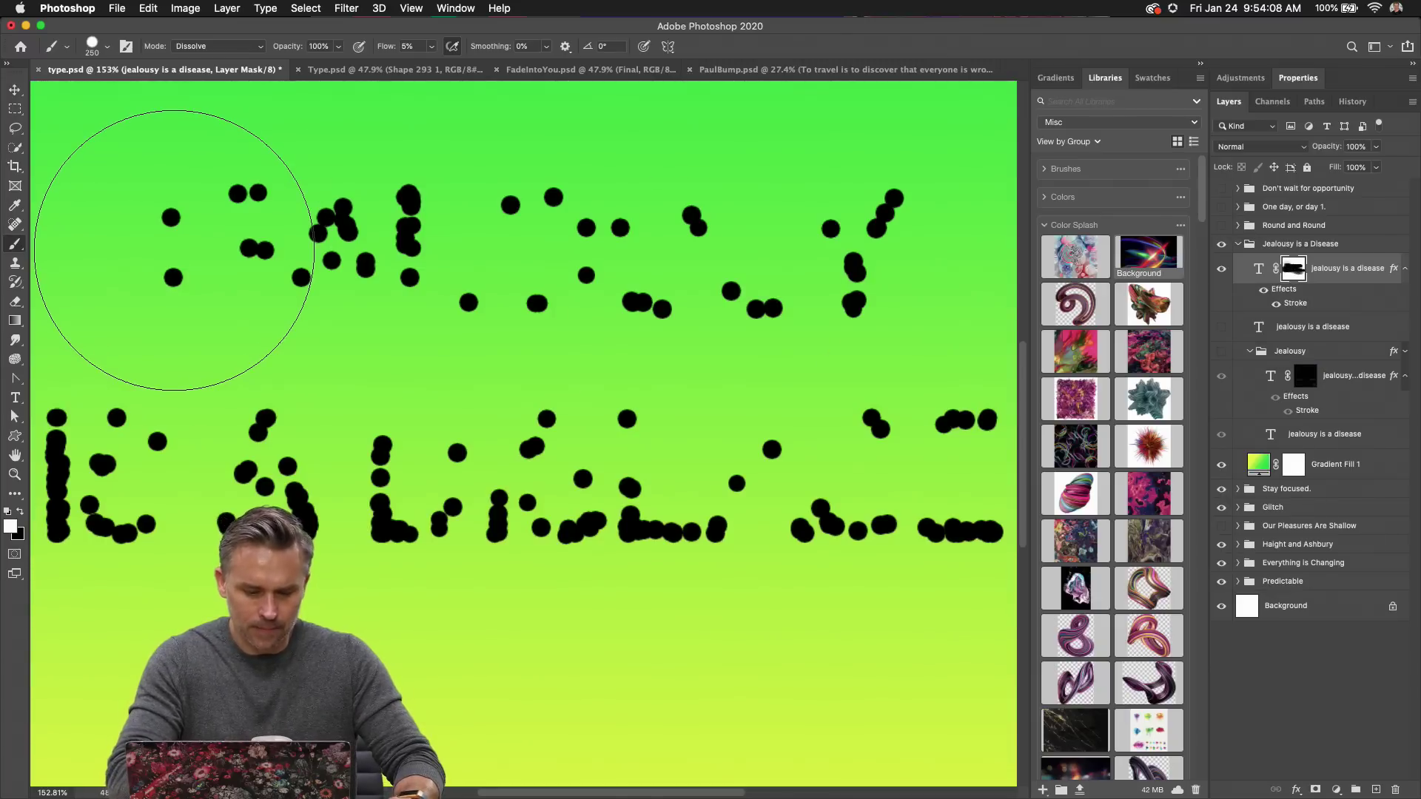
{"action": "mouse_move", "coordinate": [181, 254]}
{"action": "left_mouse_down"}
{"action": "mouse_move", "coordinate": [362, 277]}
{"action": "mouse_move", "coordinate": [327, 277]}
{"action": "left_mouse_up"}
{"action": "key", "text": "bracketleft"}
{"action": "key", "text": "bracketleft"}
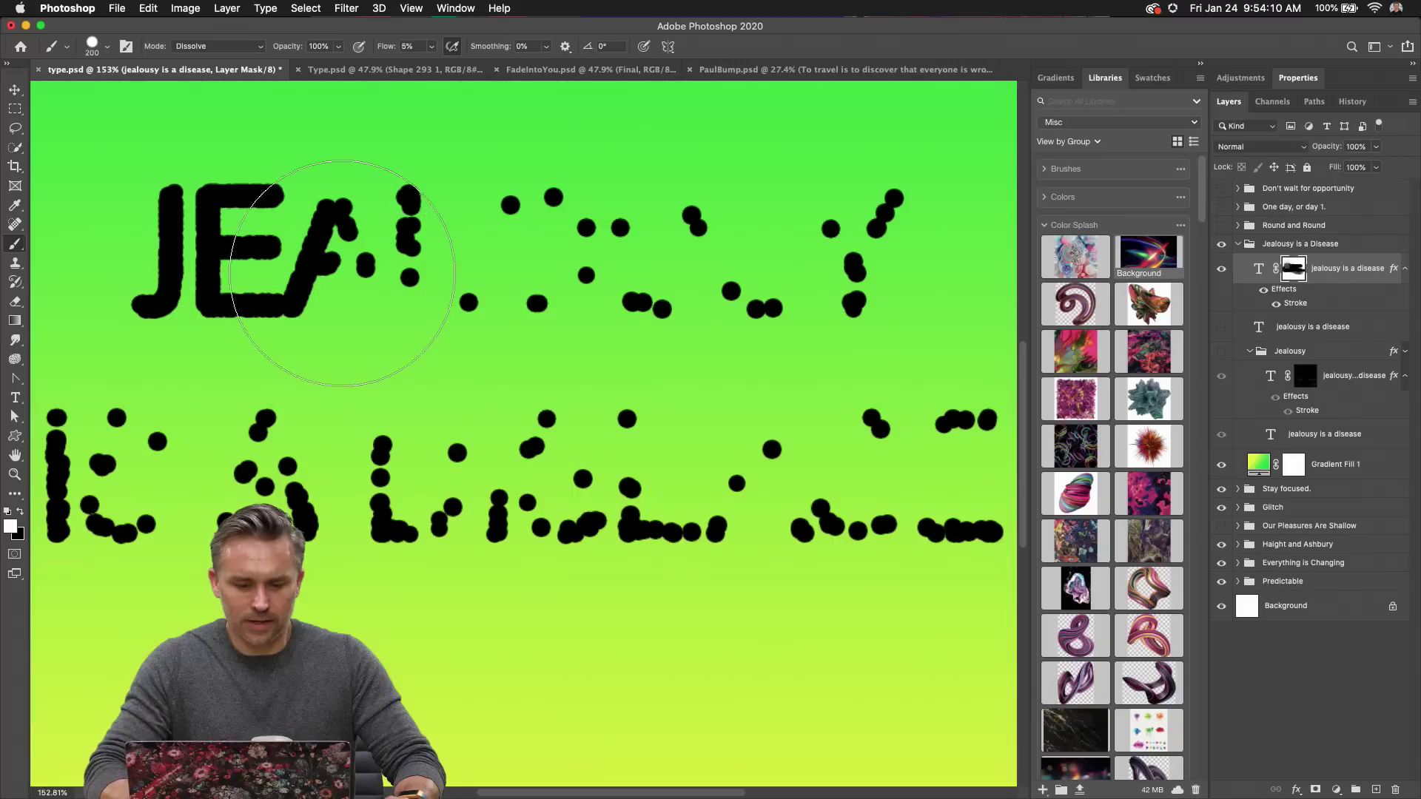
Check the font and weight of the stroked jealousy is a disease text.
{"action": "left_click", "coordinate": [1256, 270]}
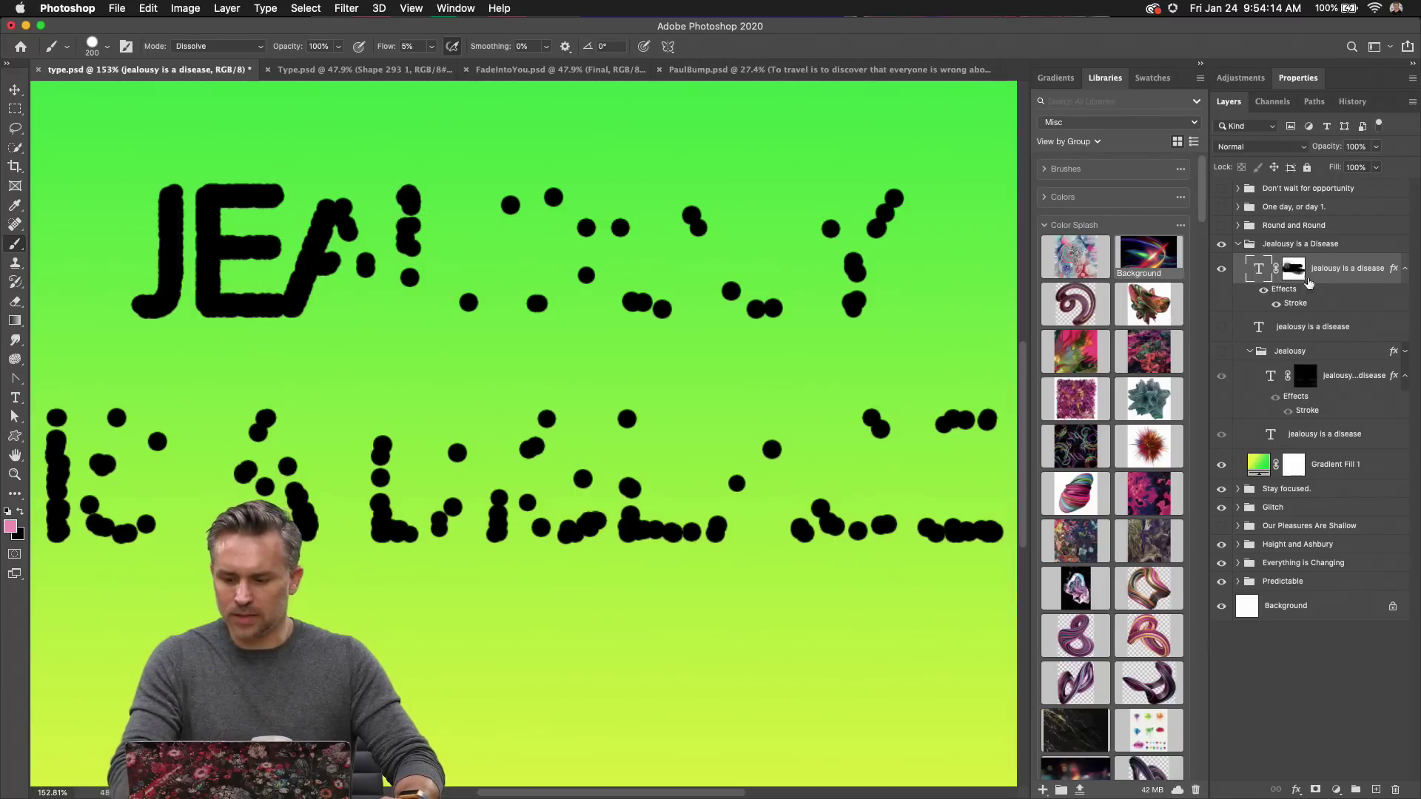
{"action": "left_click", "coordinate": [13, 400]}
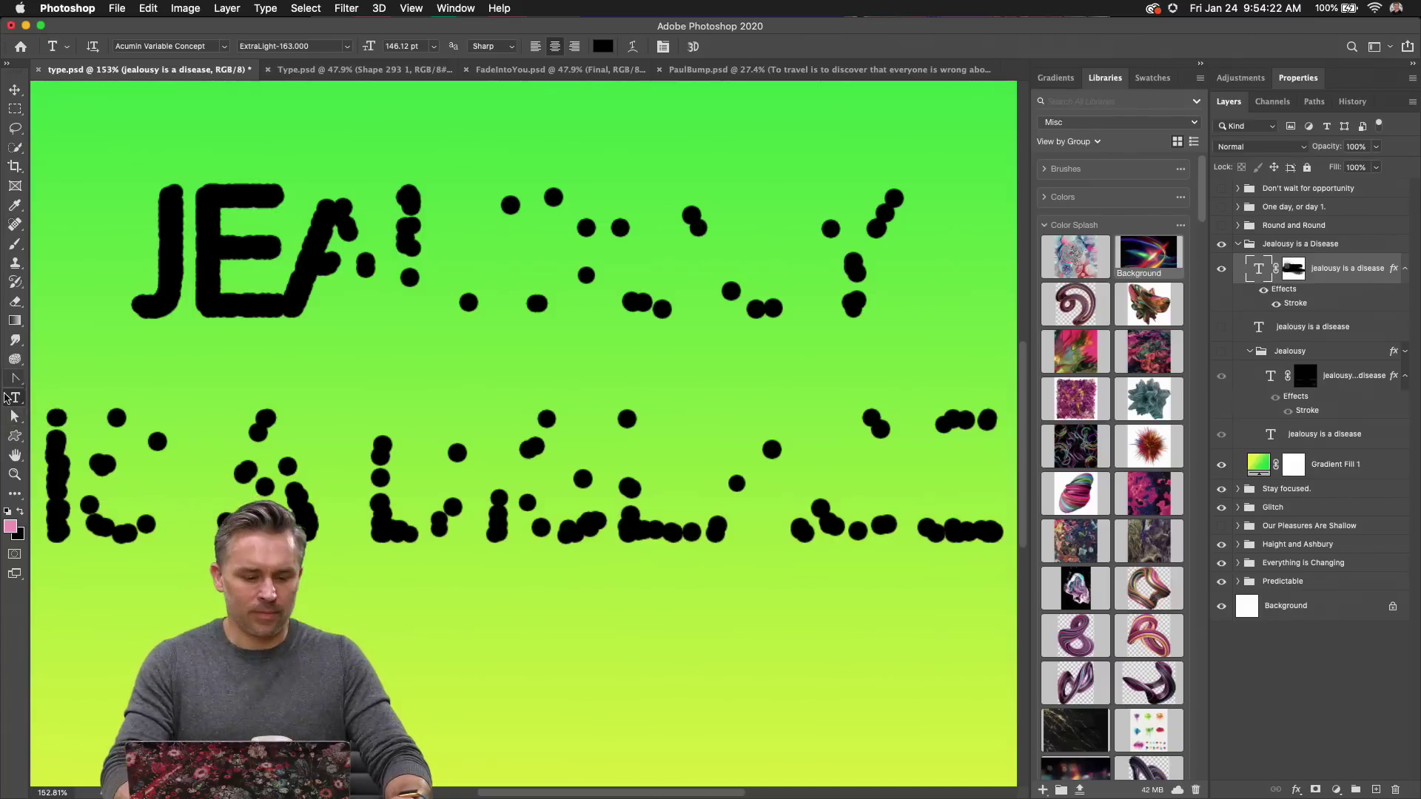
{"action": "key", "text": "b"}
Reselect the layer mask and paint black over JEA to break its thick stroke back into dots.
{"action": "scroll", "coordinate": [518, 370], "scroll_direction": "up", "scroll_amount": 2}
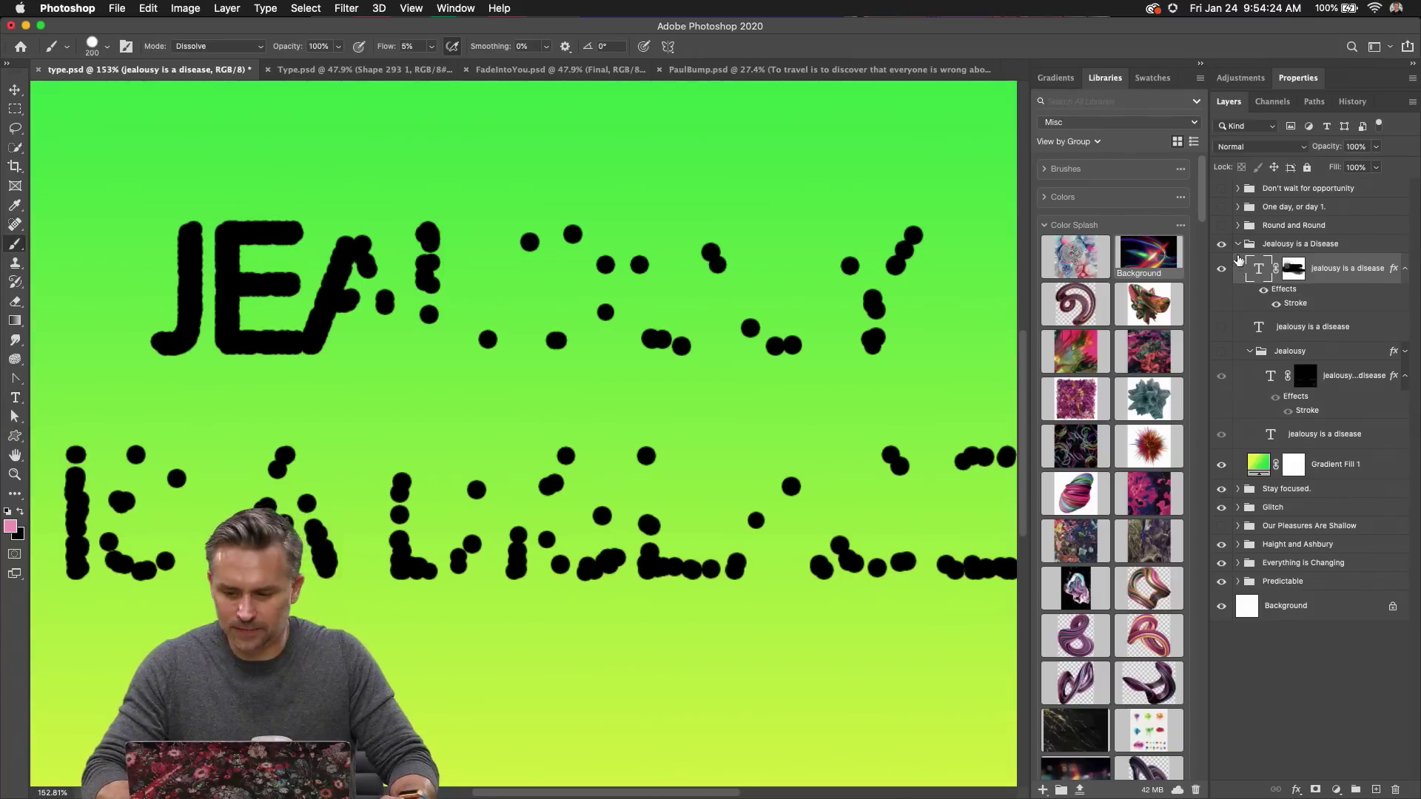
{"action": "left_click", "coordinate": [1292, 268]}
{"action": "mouse_move", "coordinate": [255, 275]}
{"action": "left_mouse_down"}
{"action": "mouse_move", "coordinate": [250, 293]}
{"action": "mouse_move", "coordinate": [207, 286]}
{"action": "mouse_move", "coordinate": [278, 285]}
{"action": "left_mouse_up"}
{"action": "key", "text": "x"}
{"action": "key", "text": "x"}
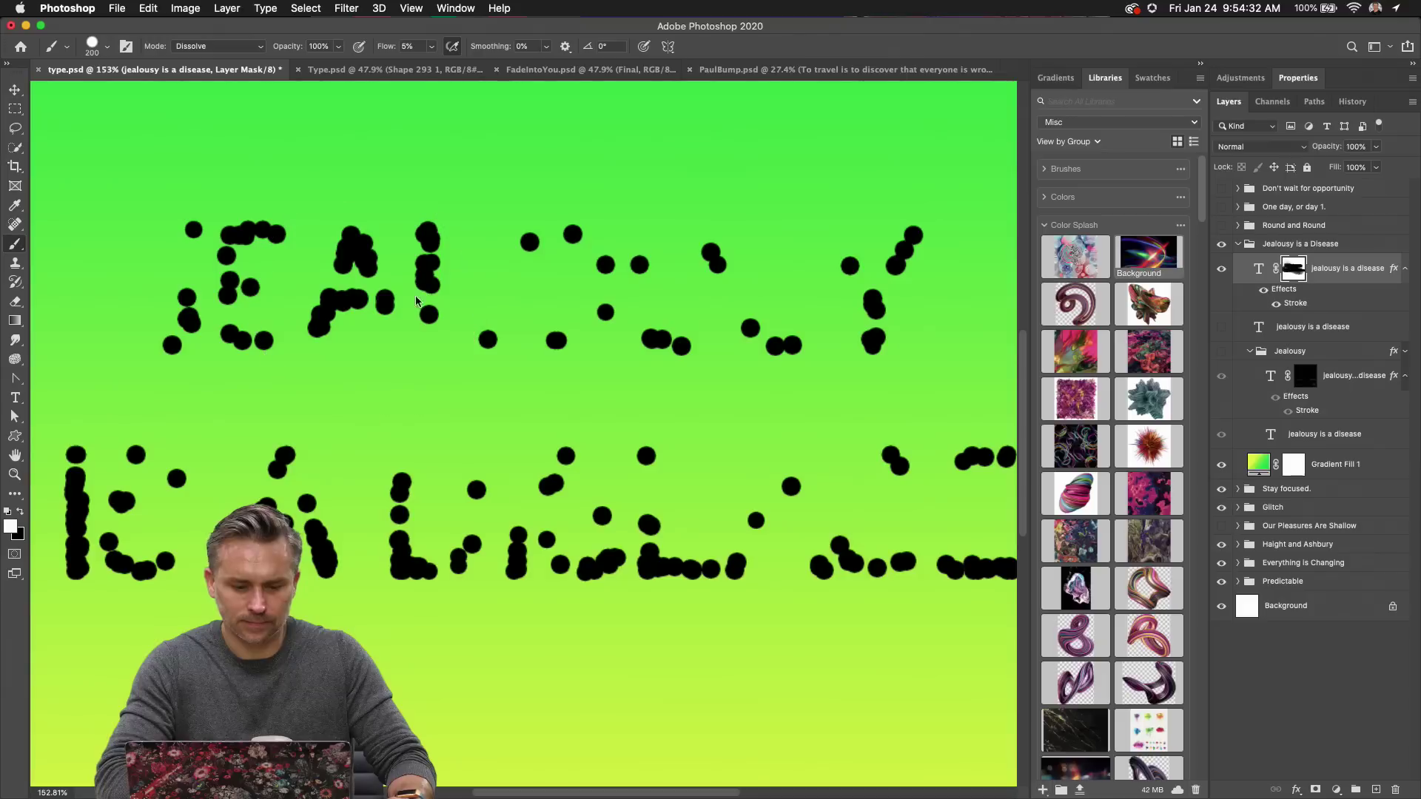
Paint white on the mask between the lines to thicken JEALO and IS A DIS, and show the unstroked text layer again.
{"action": "mouse_move", "coordinate": [414, 289]}
{"action": "left_mouse_down"}
{"action": "mouse_move", "coordinate": [641, 302]}
{"action": "mouse_move", "coordinate": [745, 269]}
{"action": "mouse_move", "coordinate": [520, 338]}
{"action": "mouse_move", "coordinate": [385, 333]}
{"action": "left_mouse_up"}
{"action": "key", "text": "ctrl+z"}
{"action": "key", "text": "ctrl+z"}
{"action": "mouse_move", "coordinate": [517, 374]}
{"action": "left_mouse_down"}
{"action": "mouse_move", "coordinate": [327, 375]}
{"action": "mouse_move", "coordinate": [167, 455]}
{"action": "left_mouse_up"}
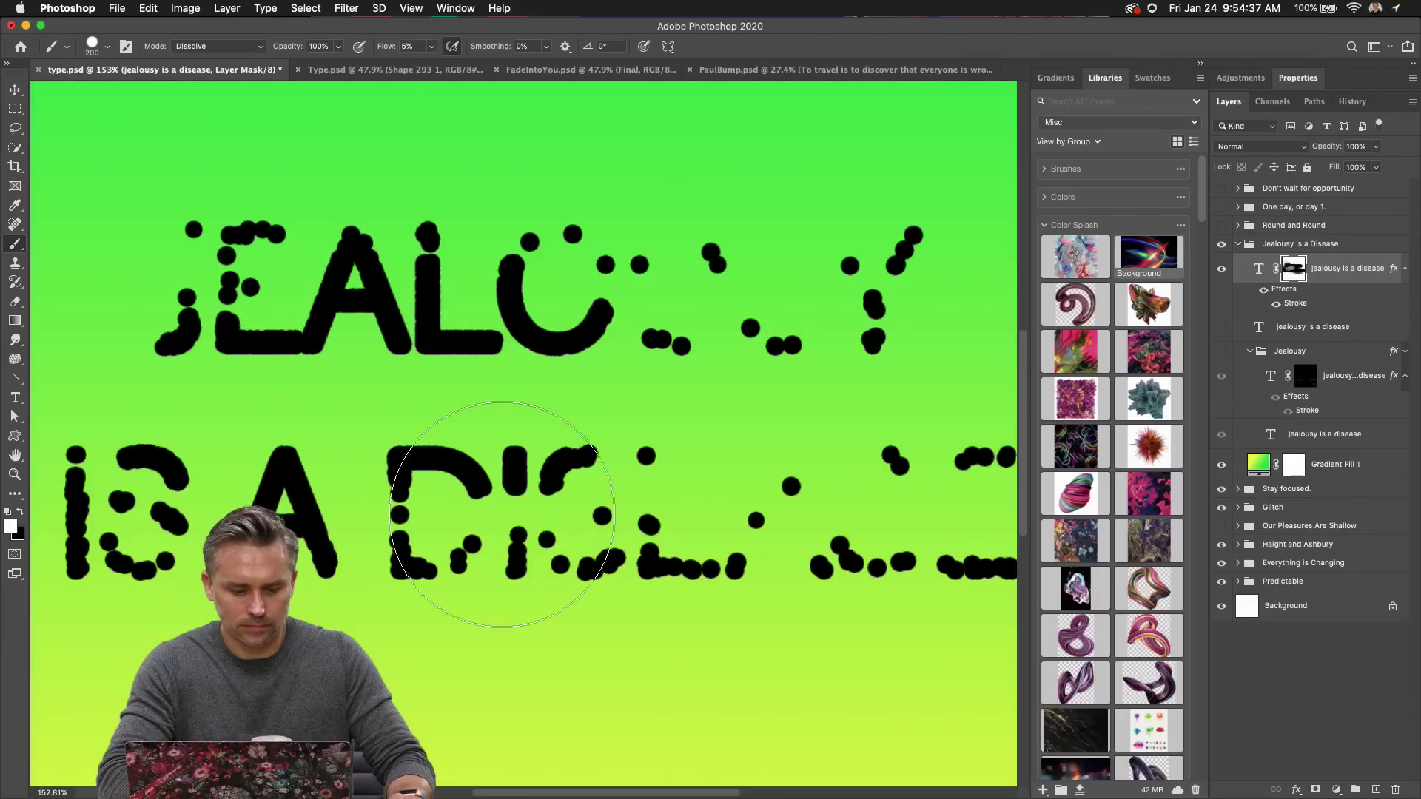
{"action": "left_click", "coordinate": [1219, 327]}
{"action": "key", "text": "ctrl+0"}
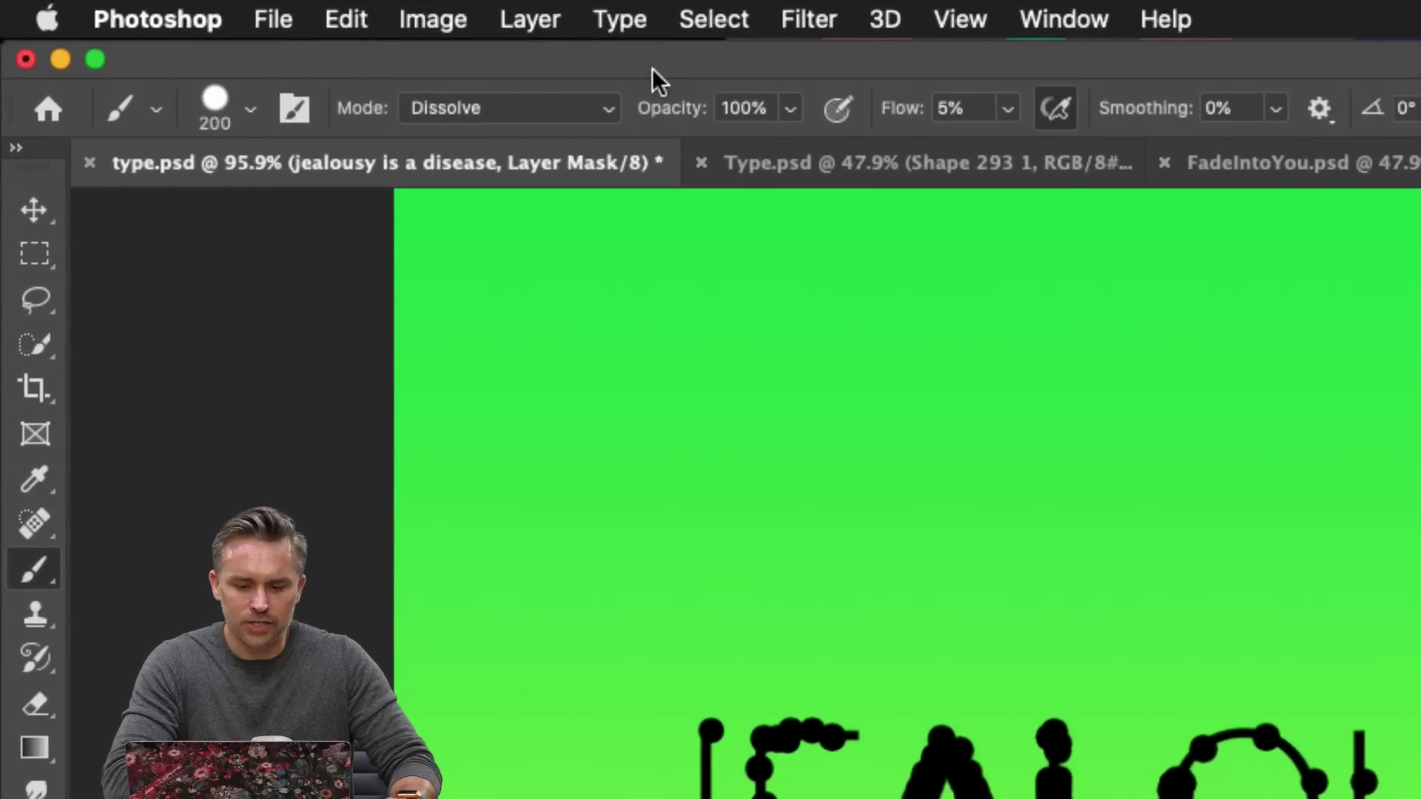
Set the brush flow to 1%.
{"action": "left_click", "coordinate": [915, 115]}
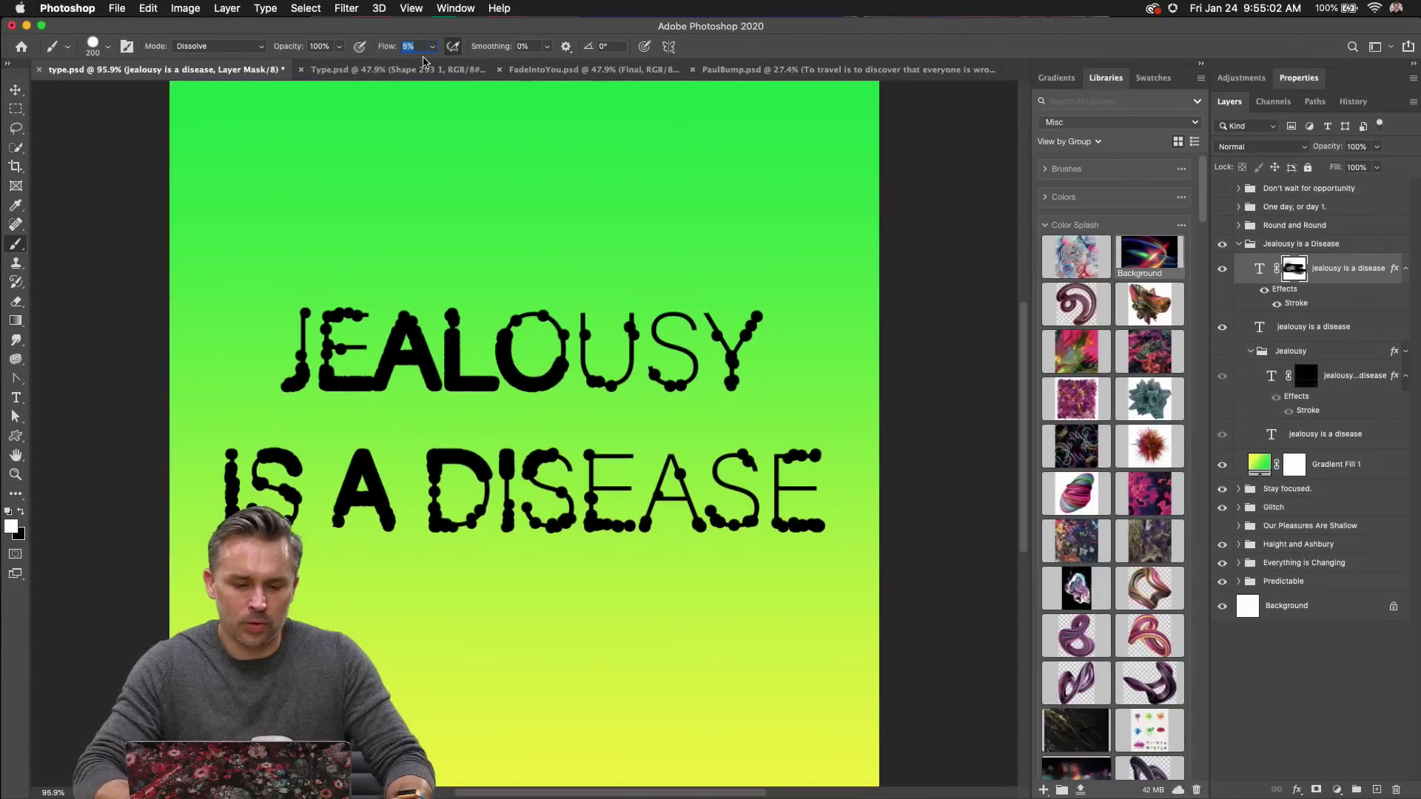
{"action": "type", "text": "1"}
{"action": "key", "text": "Return"}
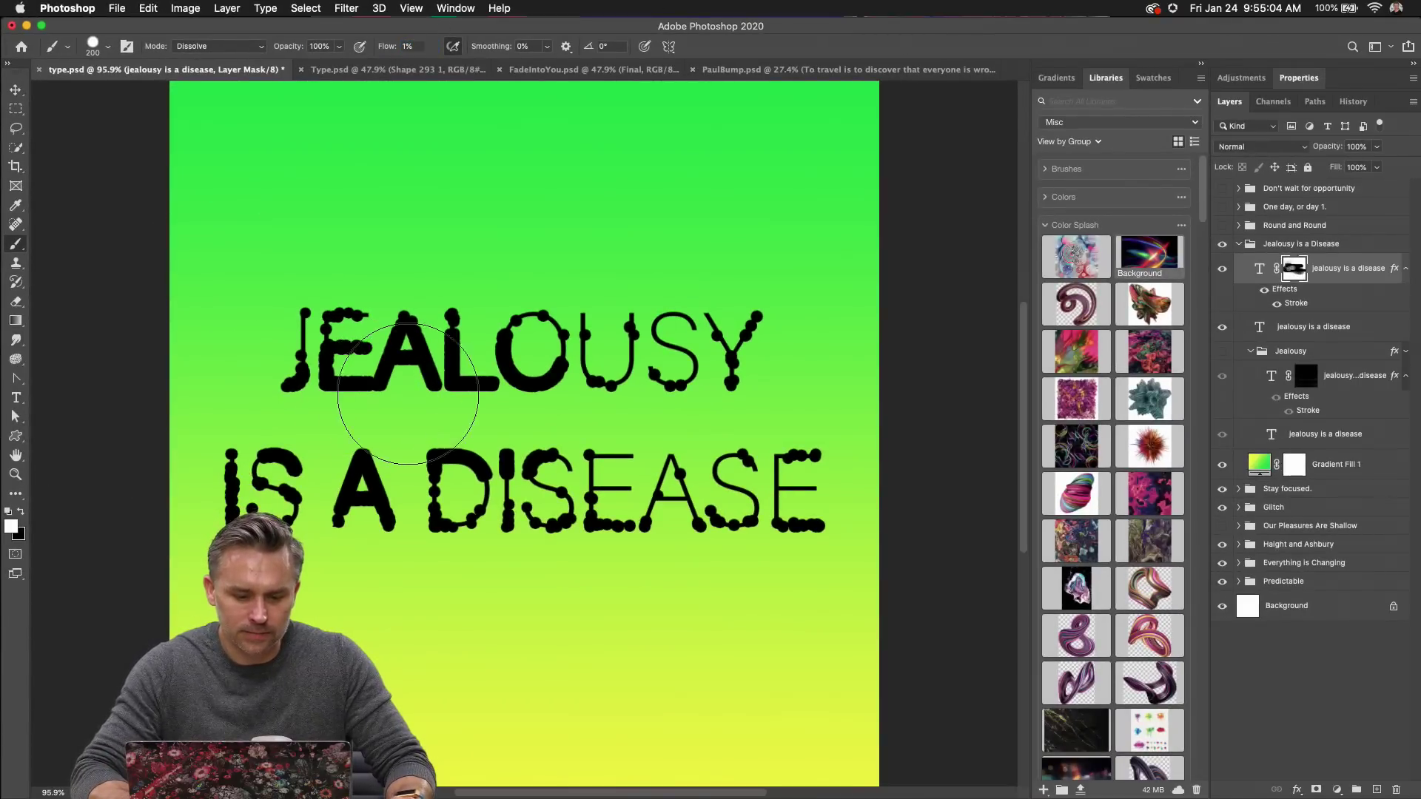
Paint black lightly over the upper part of JEAL on the mask to wear away its stroke.
{"action": "left_click", "coordinate": [4, 507]}
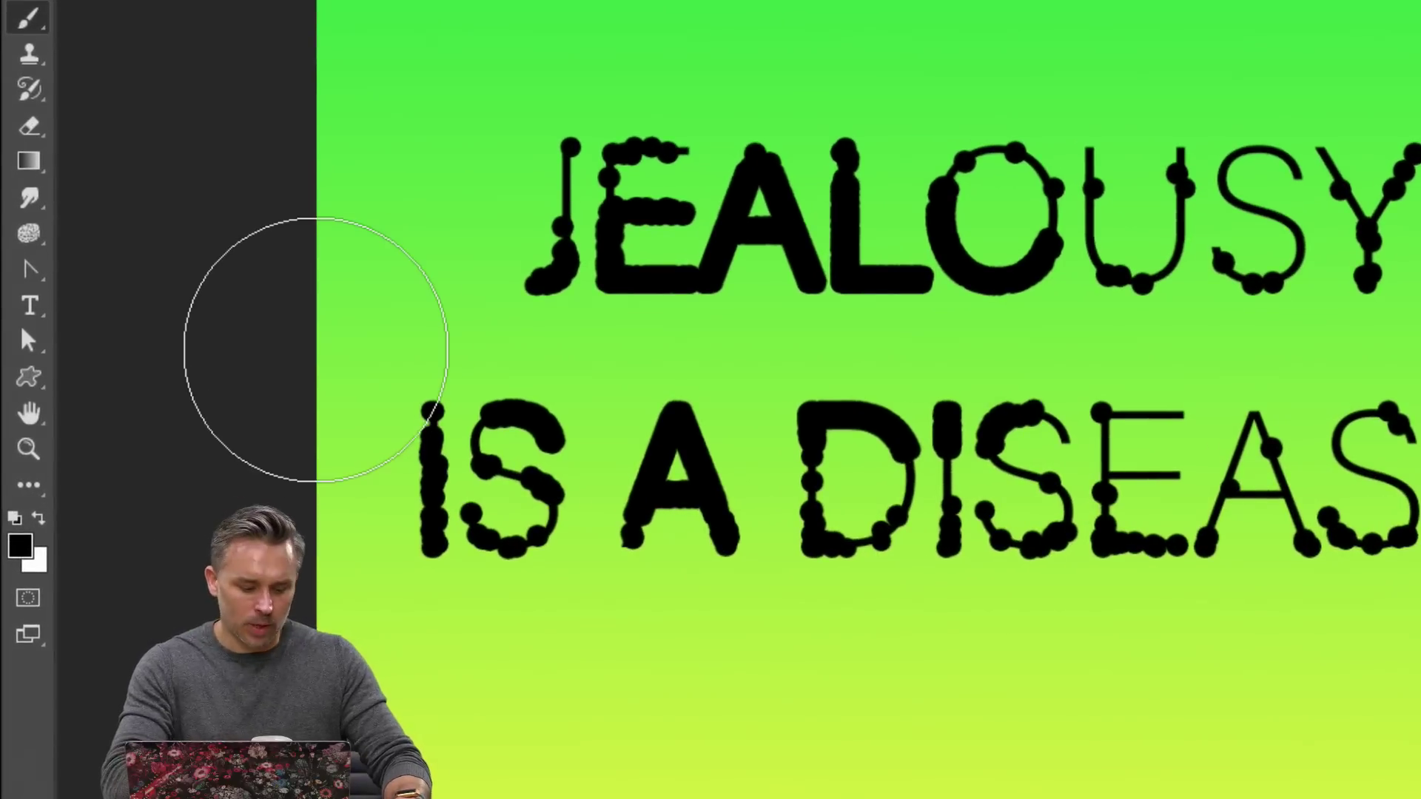
{"action": "key", "text": "x"}
{"action": "key", "text": "x"}
{"action": "key", "text": "x"}
{"action": "key", "text": "x"}
{"action": "key", "text": "x"}
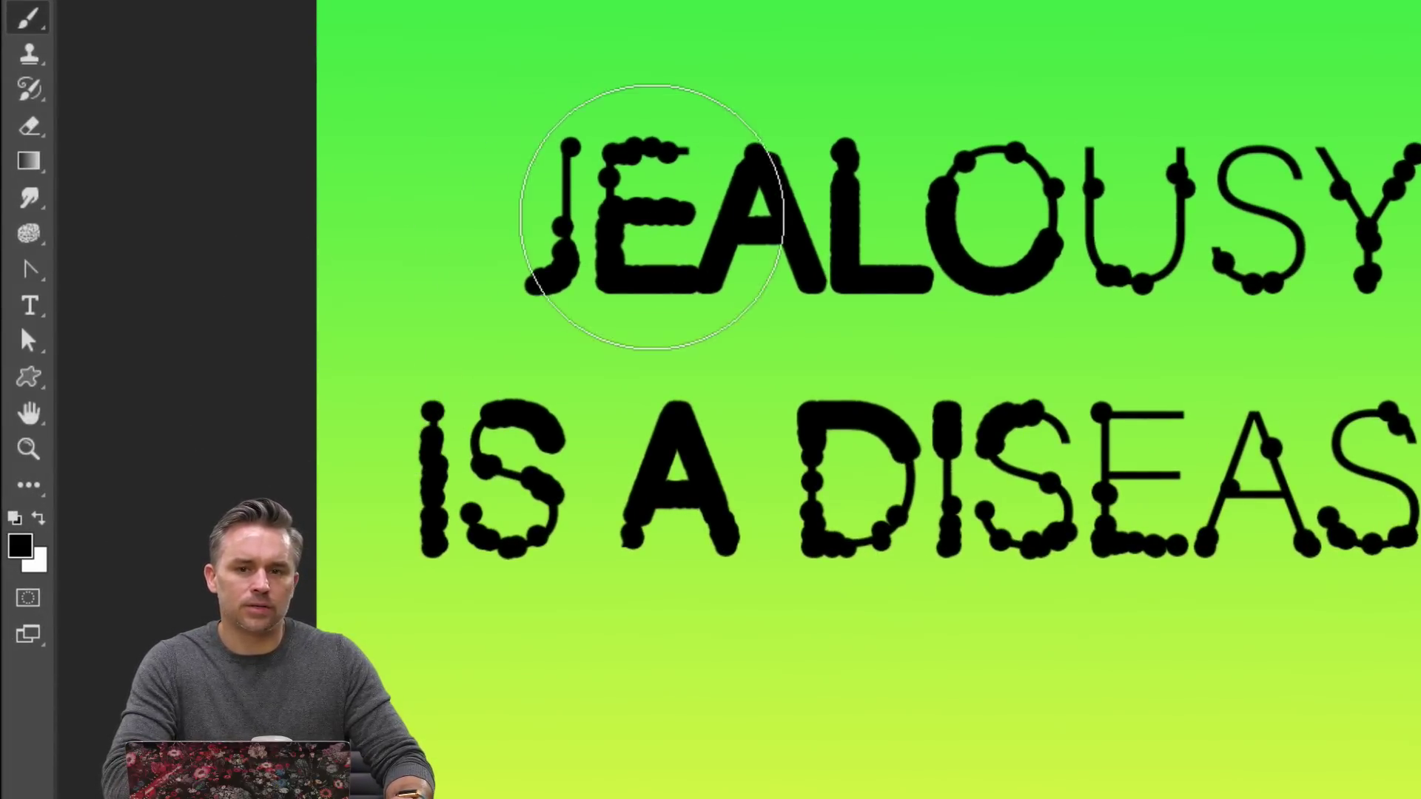
{"action": "key", "text": "x"}
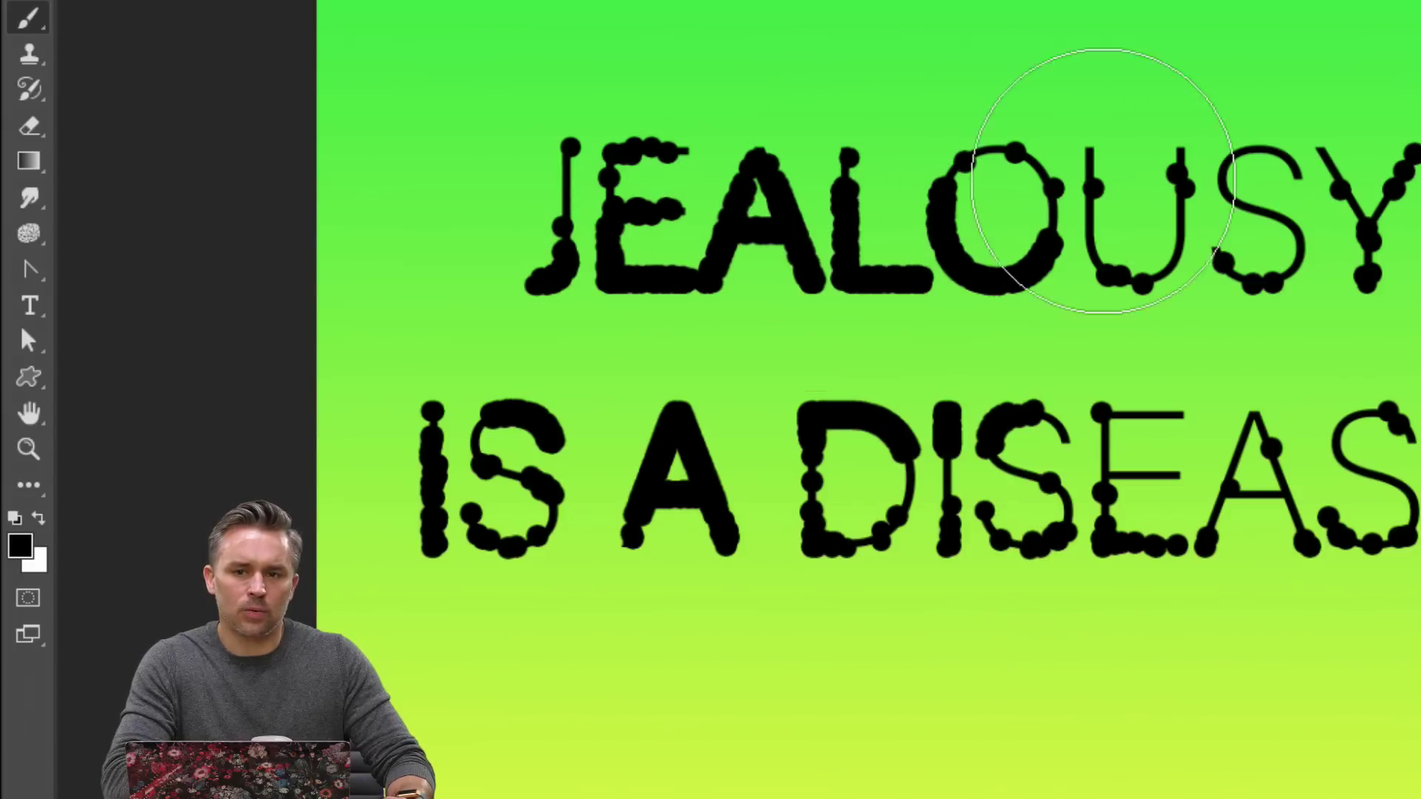
Paint white over JEALOUS on the mask to rebuild its beaded stroke, and dab black over the L and O.
{"action": "key", "text": "x"}
{"action": "mouse_move", "coordinate": [1094, 126]}
{"action": "left_mouse_down"}
{"action": "mouse_move", "coordinate": [761, 143]}
{"action": "mouse_move", "coordinate": [920, 152]}
{"action": "mouse_move", "coordinate": [592, 159]}
{"action": "mouse_move", "coordinate": [872, 200]}
{"action": "mouse_move", "coordinate": [1072, 206]}
{"action": "mouse_move", "coordinate": [1078, 237]}
{"action": "mouse_move", "coordinate": [1080, 222]}
{"action": "left_mouse_up"}
{"action": "key", "text": "x"}
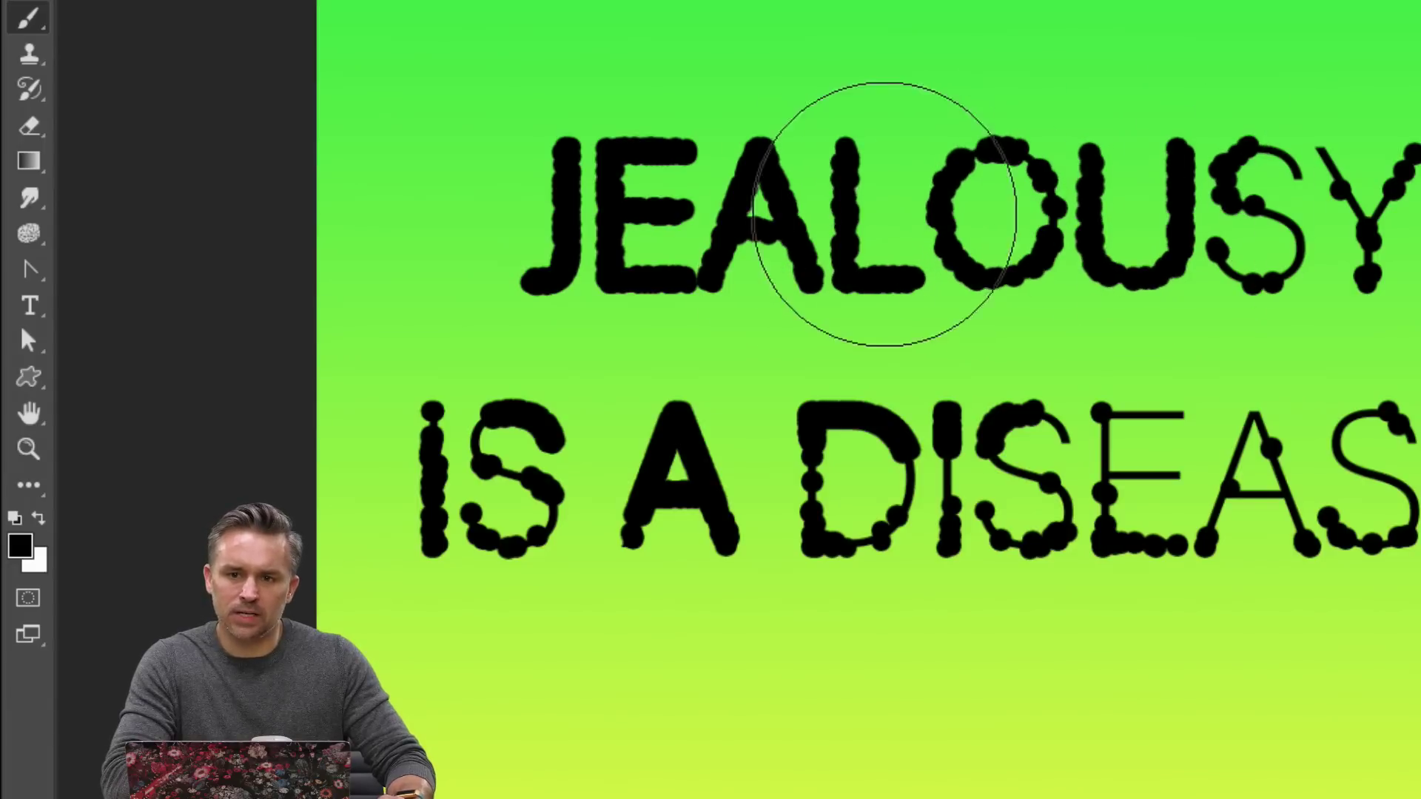
{"action": "mouse_move", "coordinate": [918, 230]}
{"action": "left_mouse_down"}
{"action": "mouse_move", "coordinate": [1001, 228]}
{"action": "mouse_move", "coordinate": [564, 171]}
{"action": "mouse_move", "coordinate": [765, 179]}
{"action": "mouse_move", "coordinate": [583, 182]}
{"action": "mouse_move", "coordinate": [992, 231]}
{"action": "mouse_move", "coordinate": [975, 207]}
{"action": "mouse_move", "coordinate": [1306, 213]}
{"action": "mouse_move", "coordinate": [1101, 238]}
{"action": "left_mouse_up"}
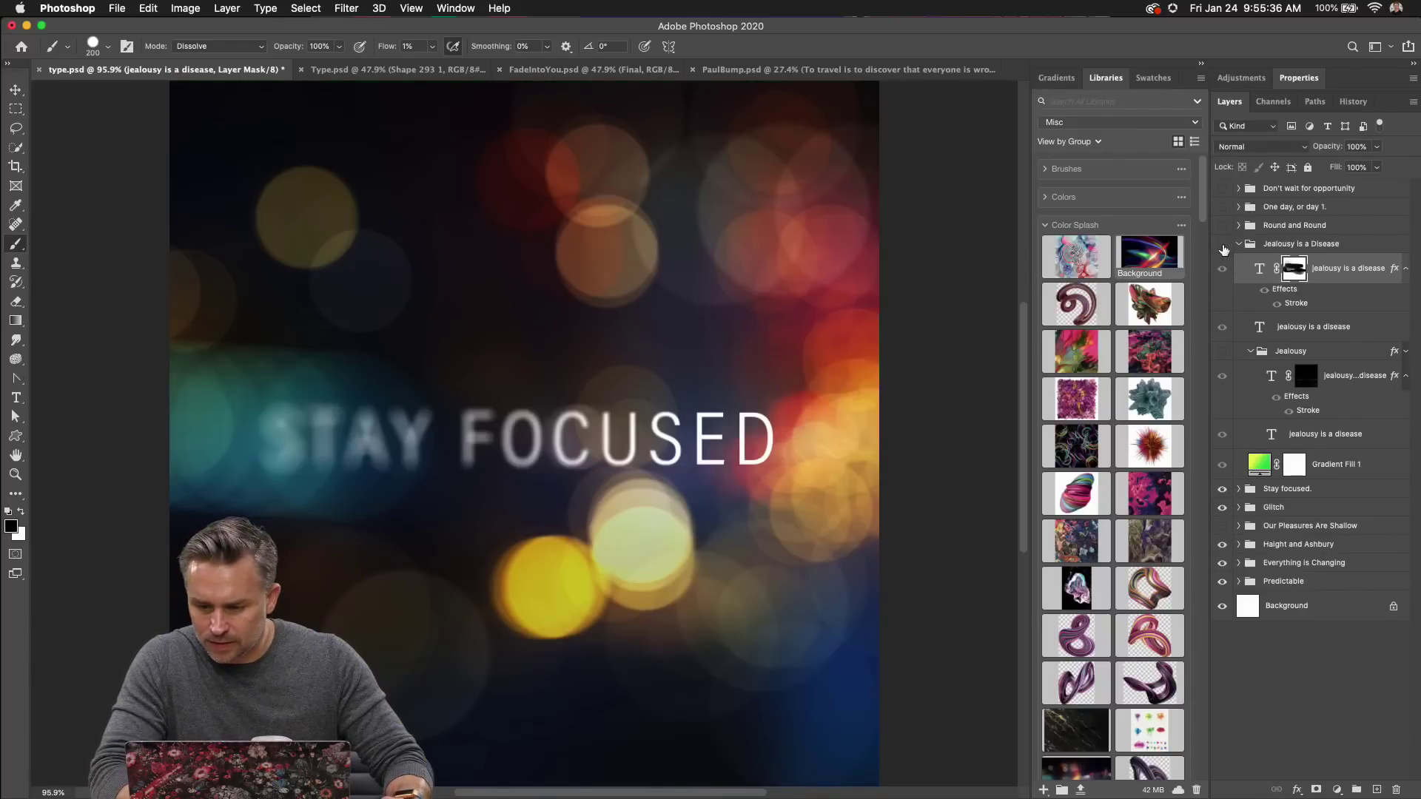
Show and collapse the Jealousy is a Disease group, and show and select the Round and Round group.
{"action": "left_click", "coordinate": [1222, 244]}
{"action": "left_click", "coordinate": [1238, 244]}
{"action": "left_click", "coordinate": [1325, 245]}
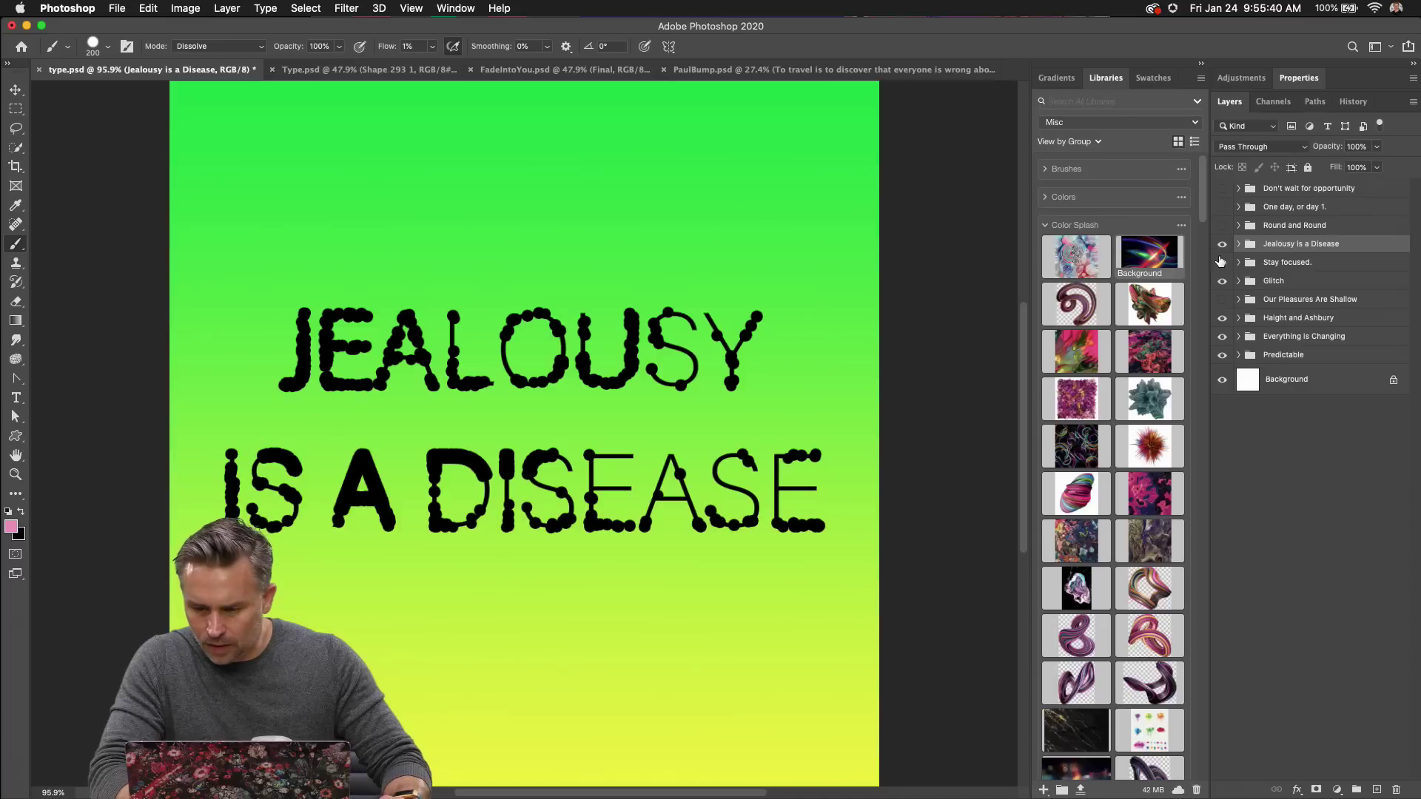
{"action": "mouse_move", "coordinate": [1220, 252]}
{"action": "left_mouse_down"}
{"action": "mouse_move", "coordinate": [1222, 341]}
{"action": "mouse_move", "coordinate": [1226, 229]}
{"action": "left_mouse_up"}
{"action": "left_click", "coordinate": [1309, 230]}
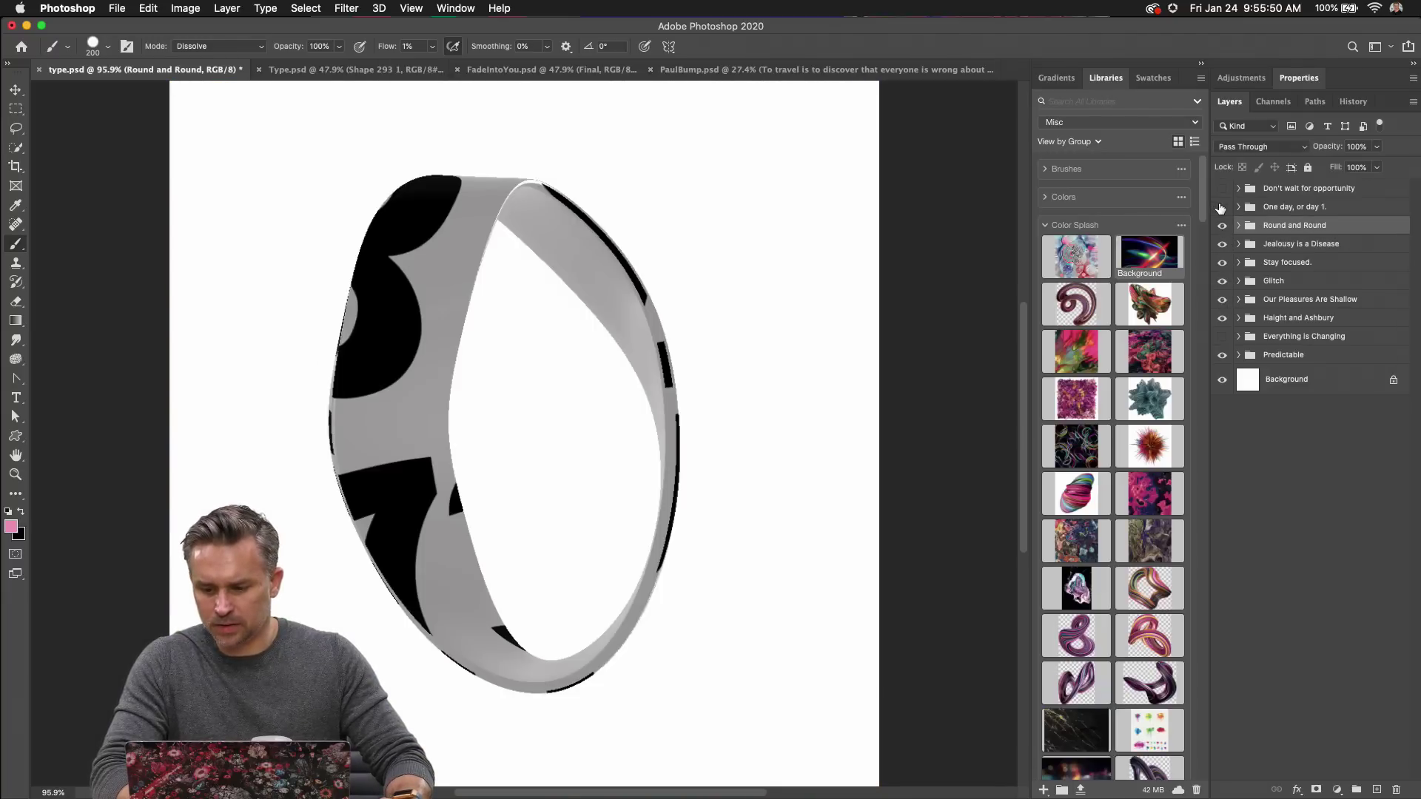
Show and select the "One day, or day 1." group, briefly previewing the "Don't wait for opportunity" group, and activate the Move tool.
{"action": "left_click", "coordinate": [1221, 207]}
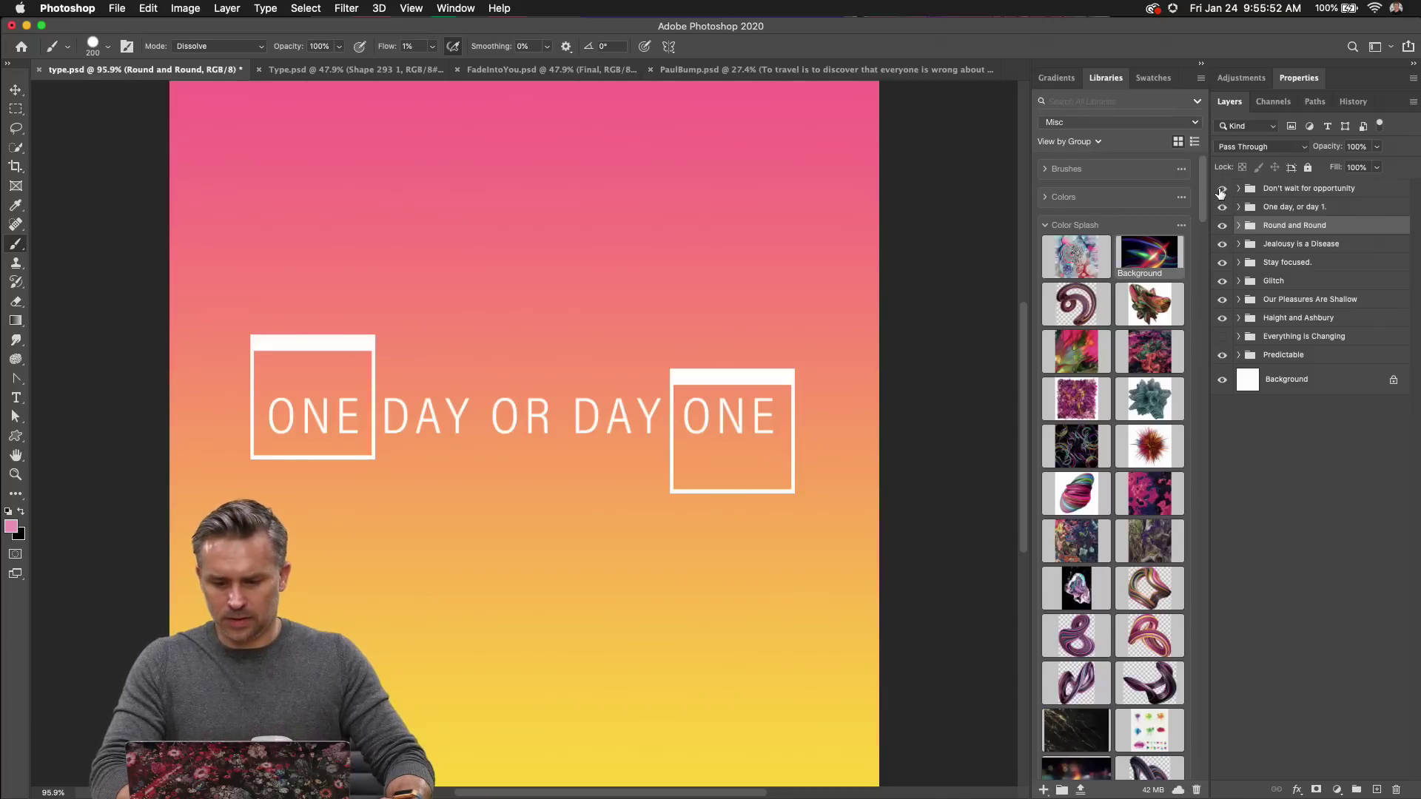
{"action": "left_click", "coordinate": [1221, 189]}
{"action": "left_click", "coordinate": [1221, 190]}
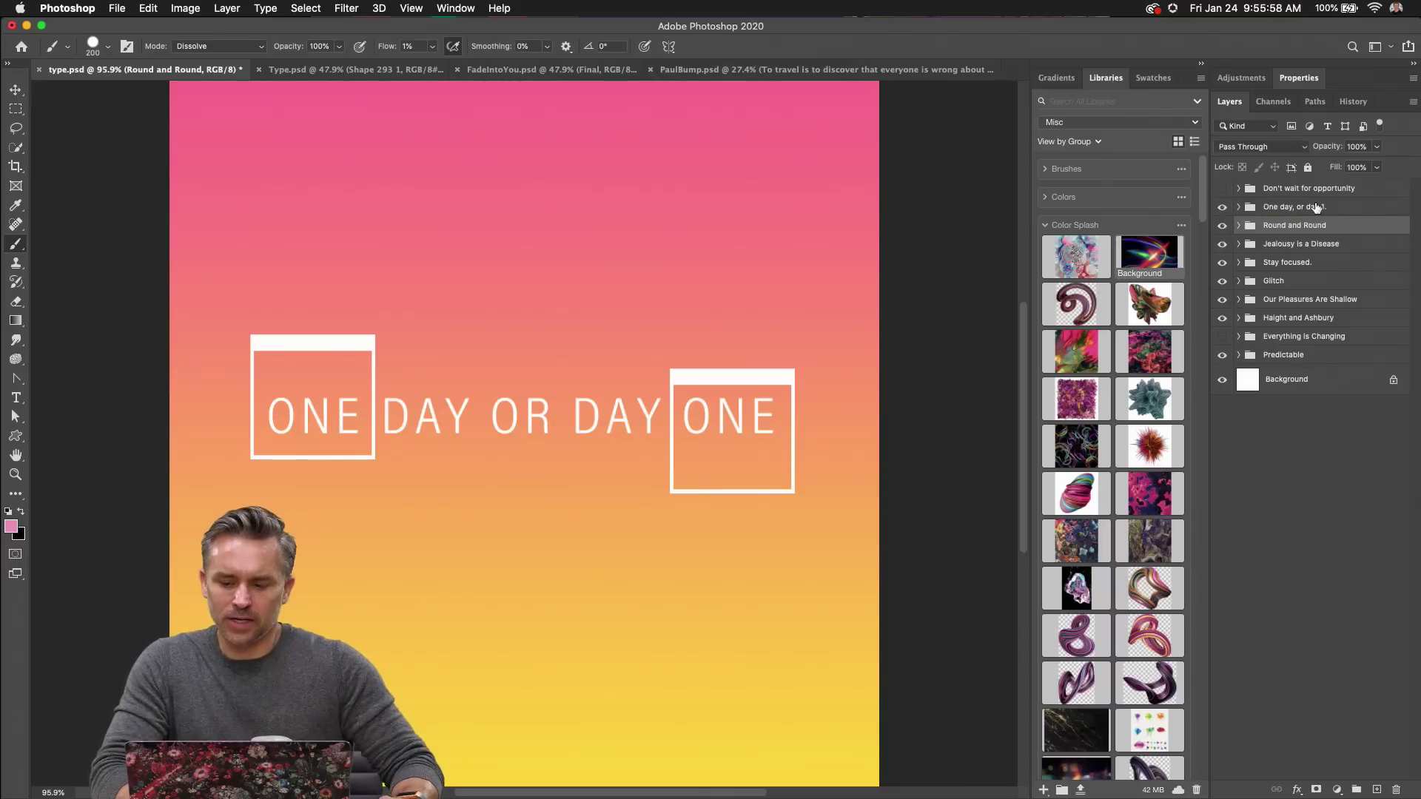
{"action": "left_click", "coordinate": [1316, 208]}
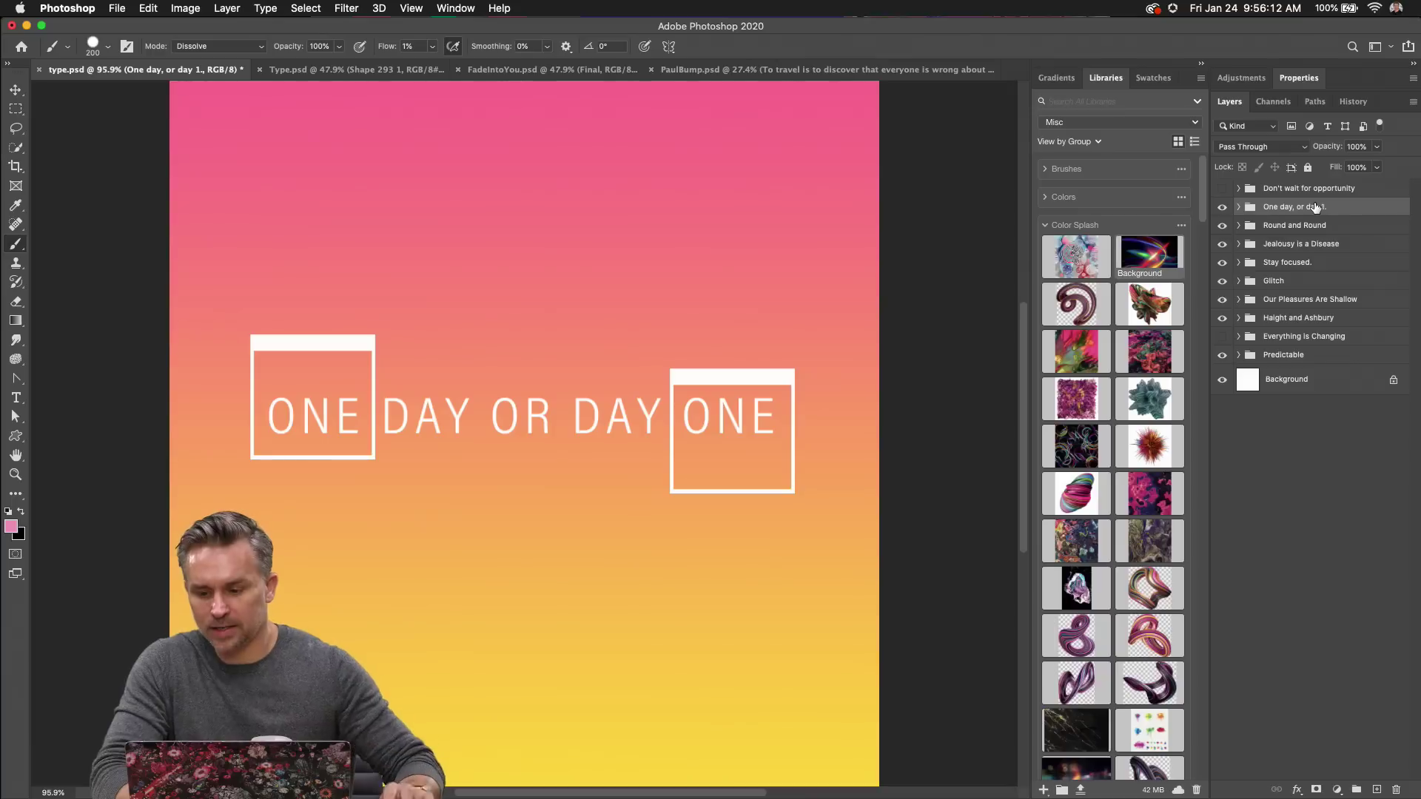
{"action": "left_click", "coordinate": [15, 90]}
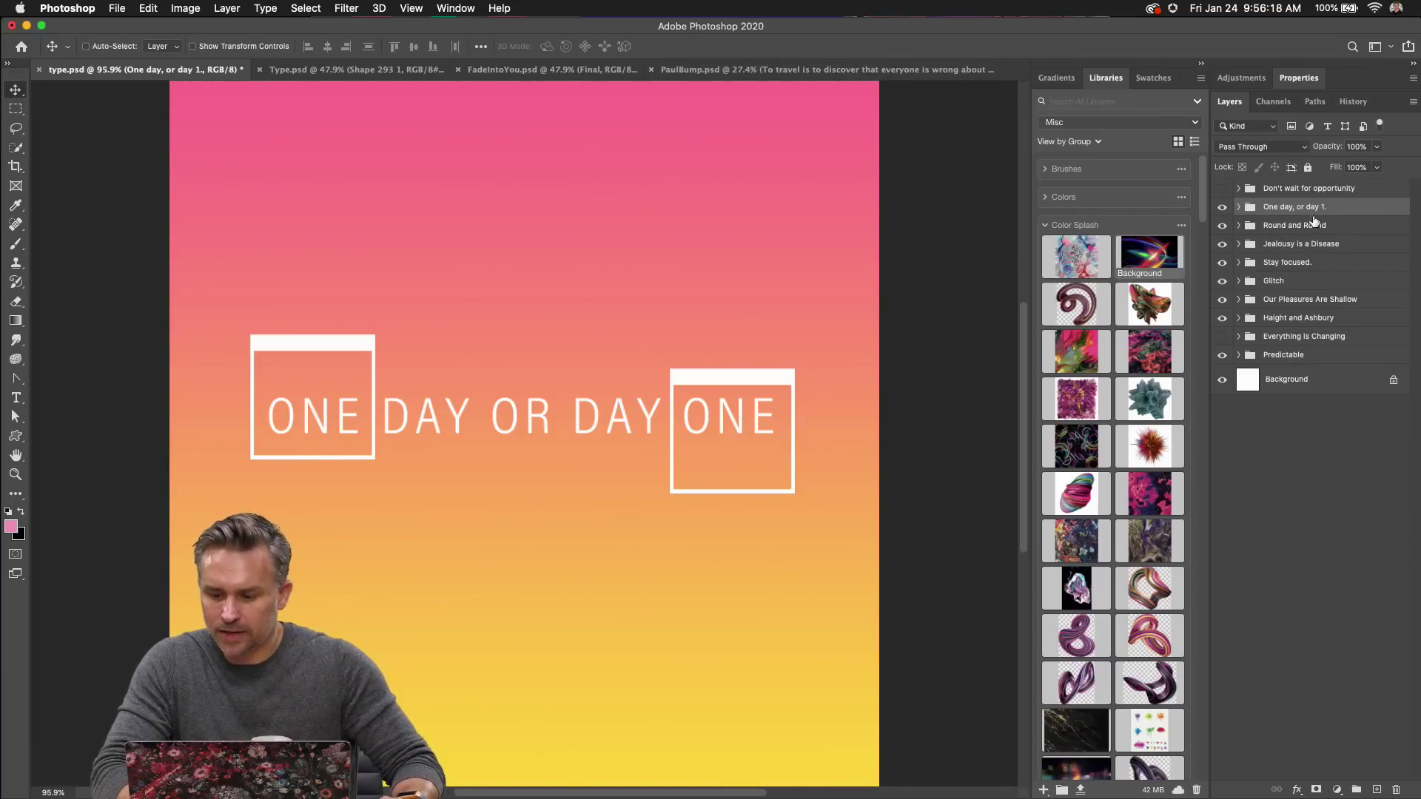
{"action": "mouse_move", "coordinate": [47, 792]}
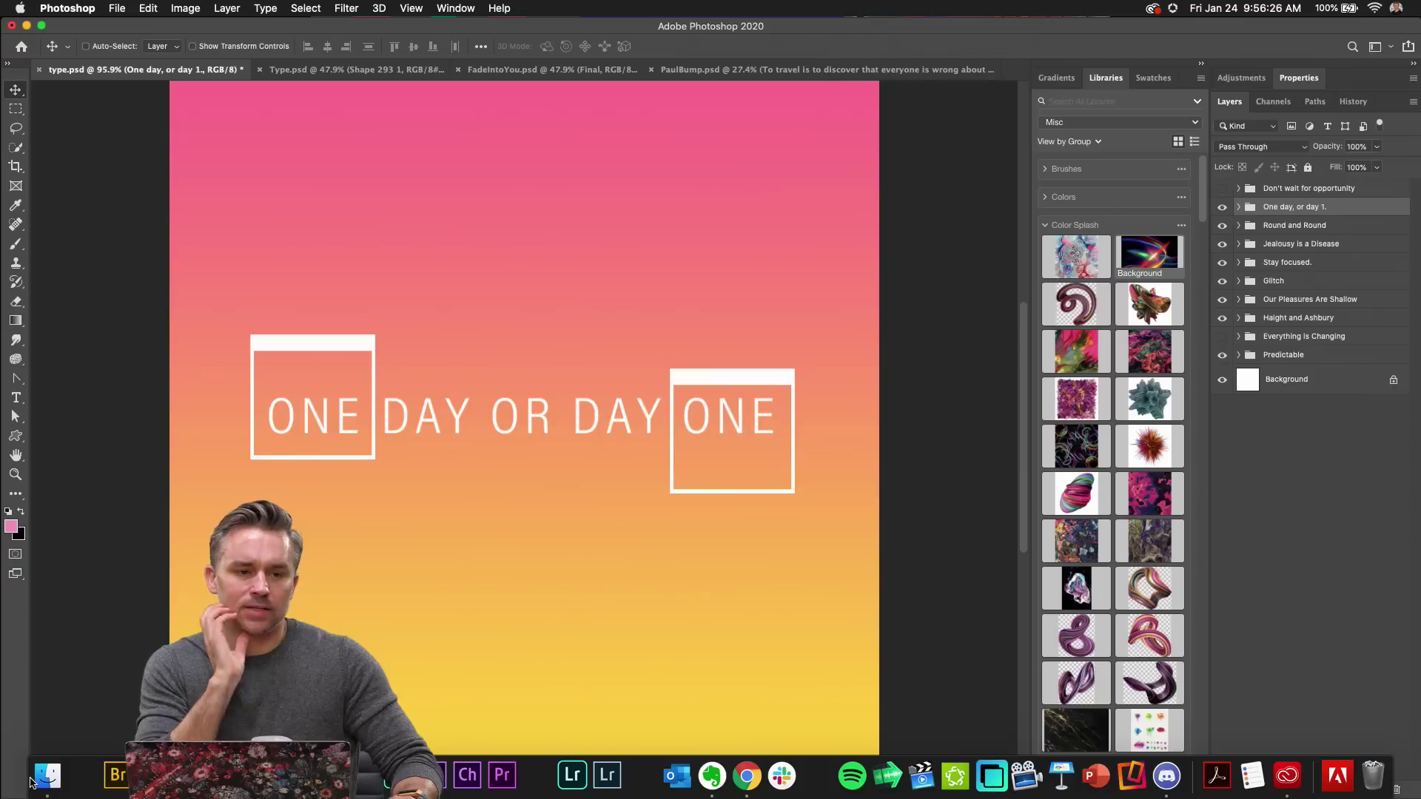
{"action": "left_click", "coordinate": [42, 777]}
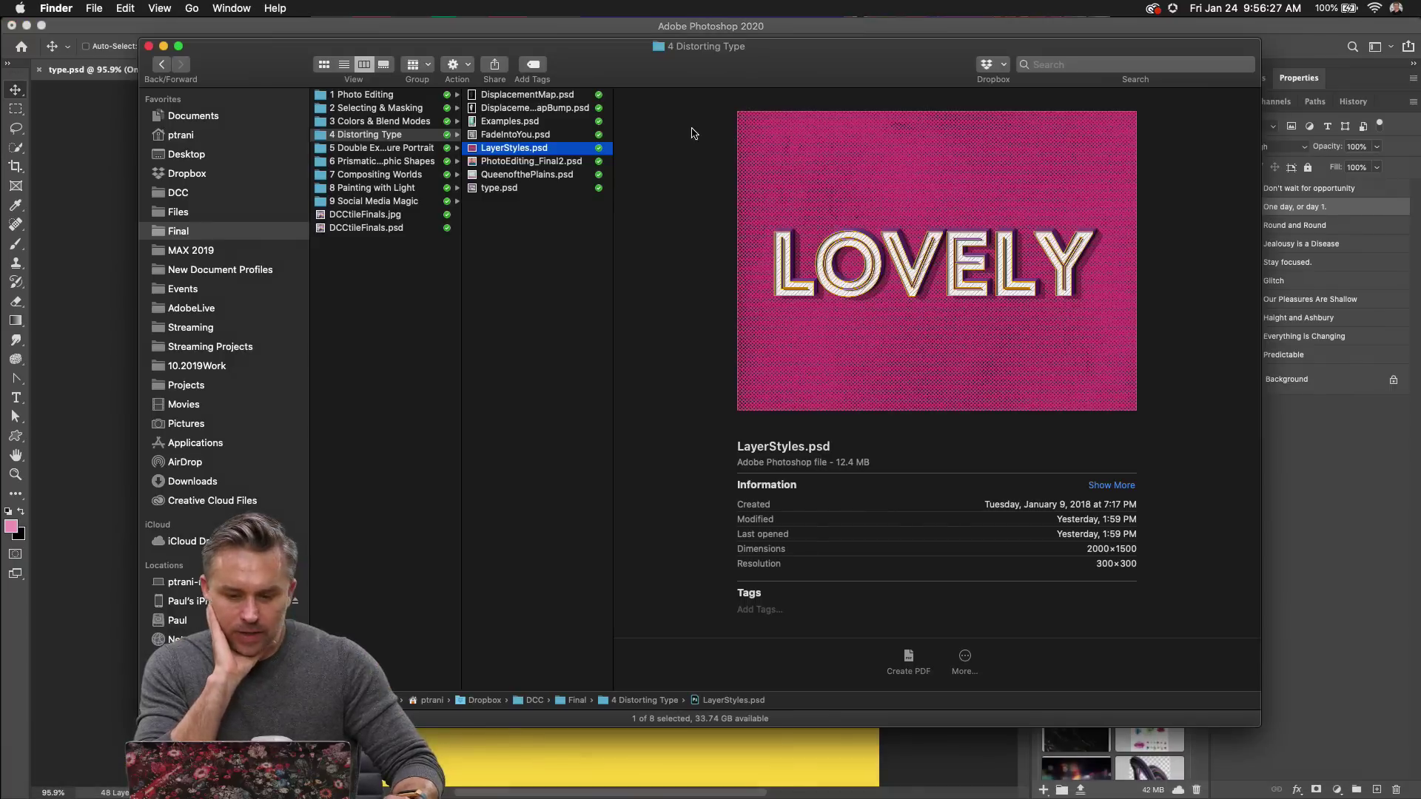
{"action": "left_click", "coordinate": [343, 95]}
{"action": "left_click", "coordinate": [523, 96]}
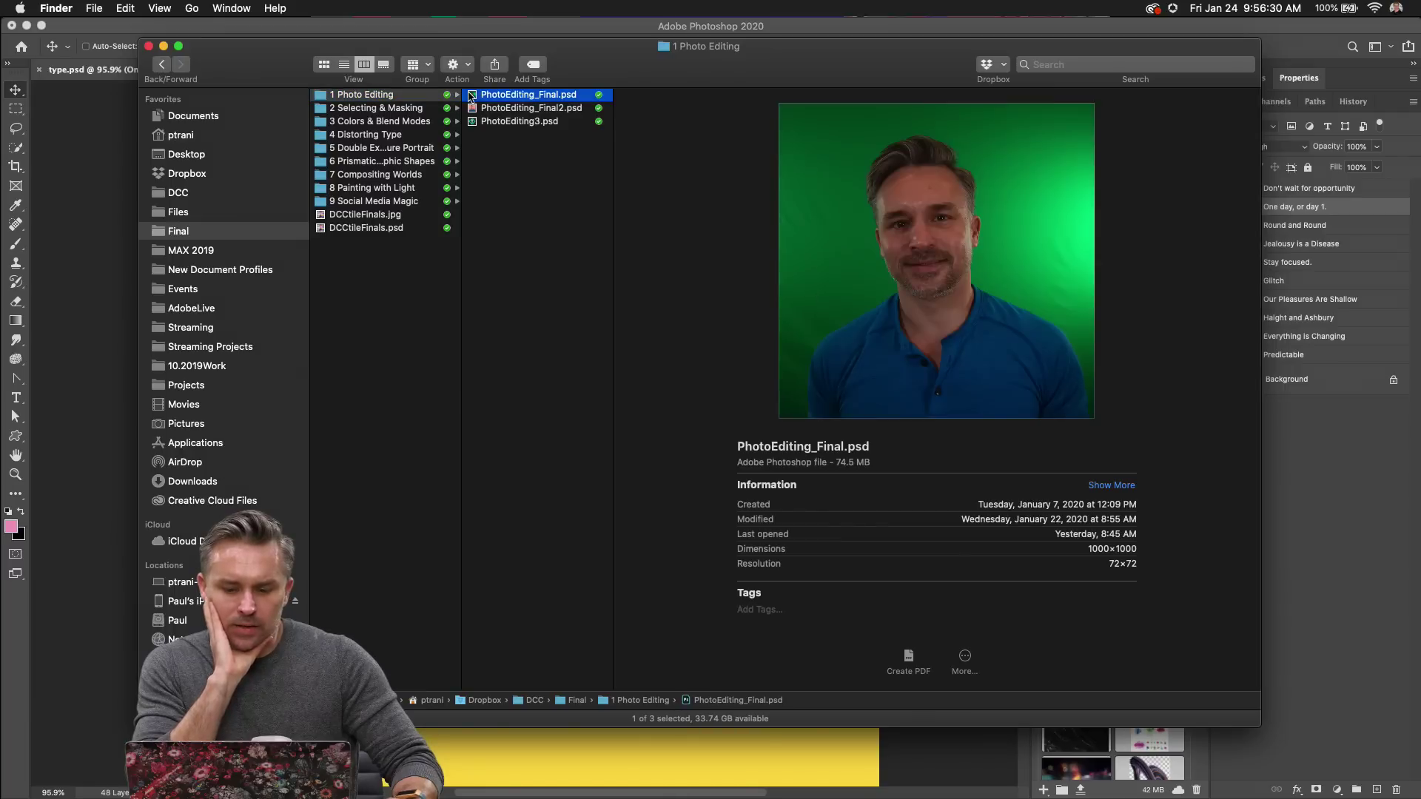
{"action": "left_click", "coordinate": [471, 109]}
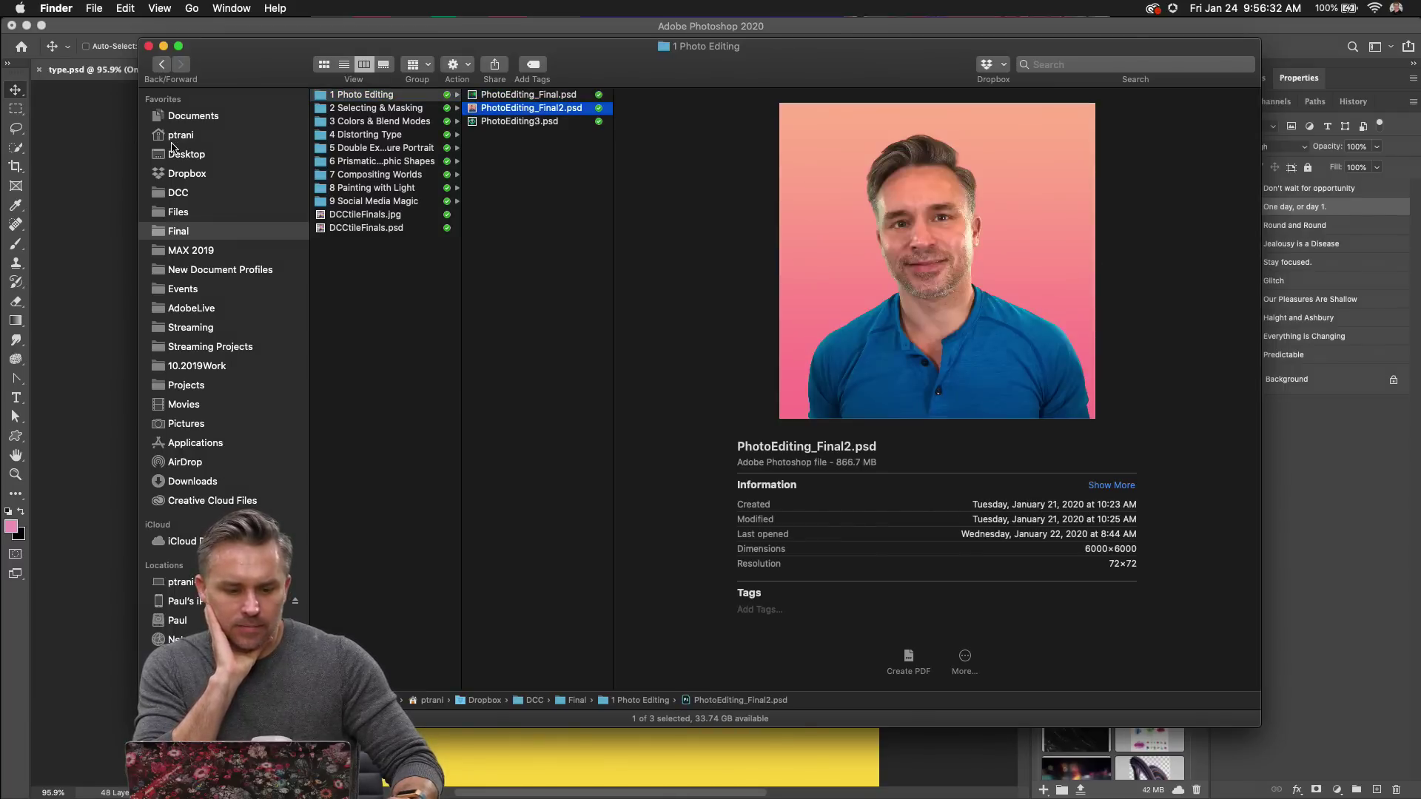
{"action": "left_click", "coordinate": [174, 153]}
{"action": "left_click", "coordinate": [441, 134]}
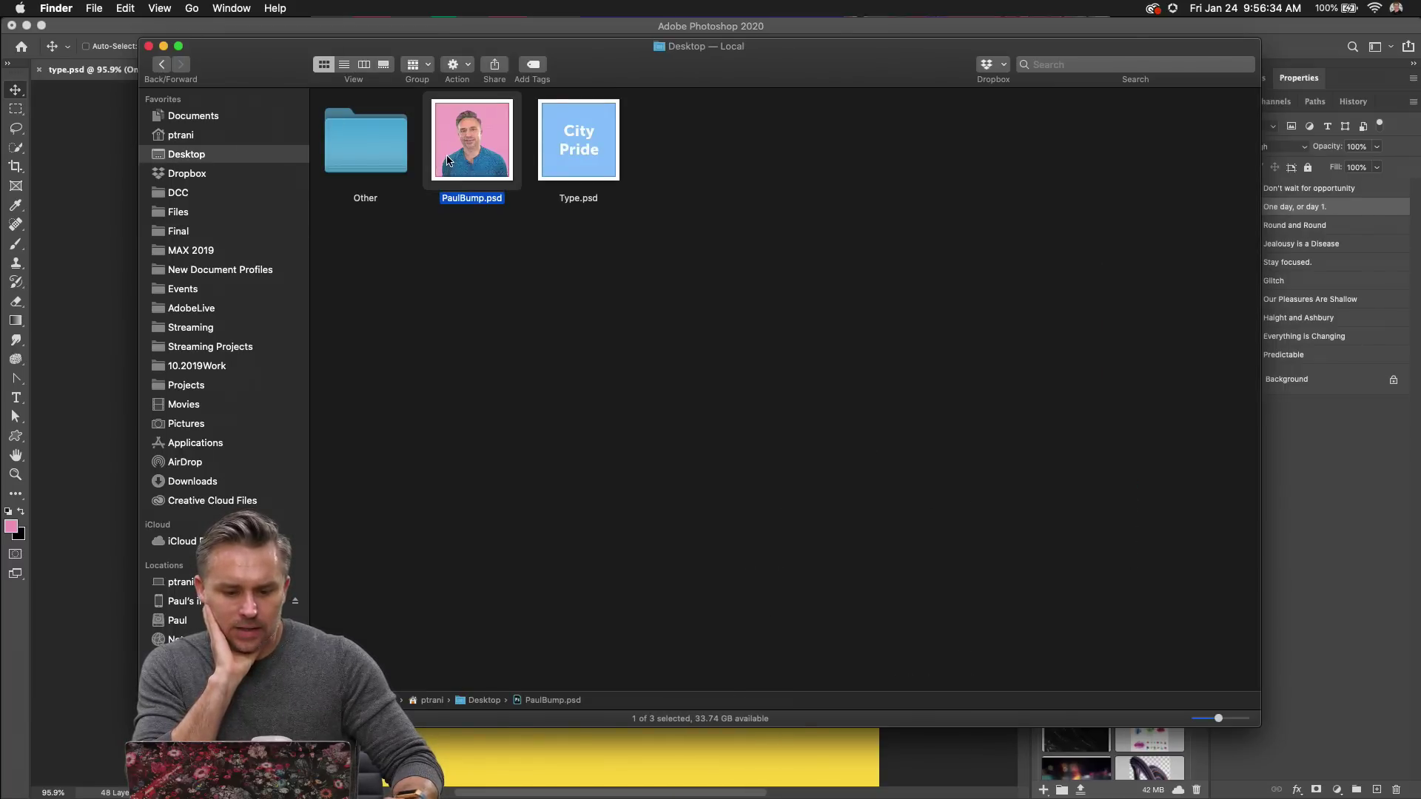
{"action": "double_click", "coordinate": [447, 160]}
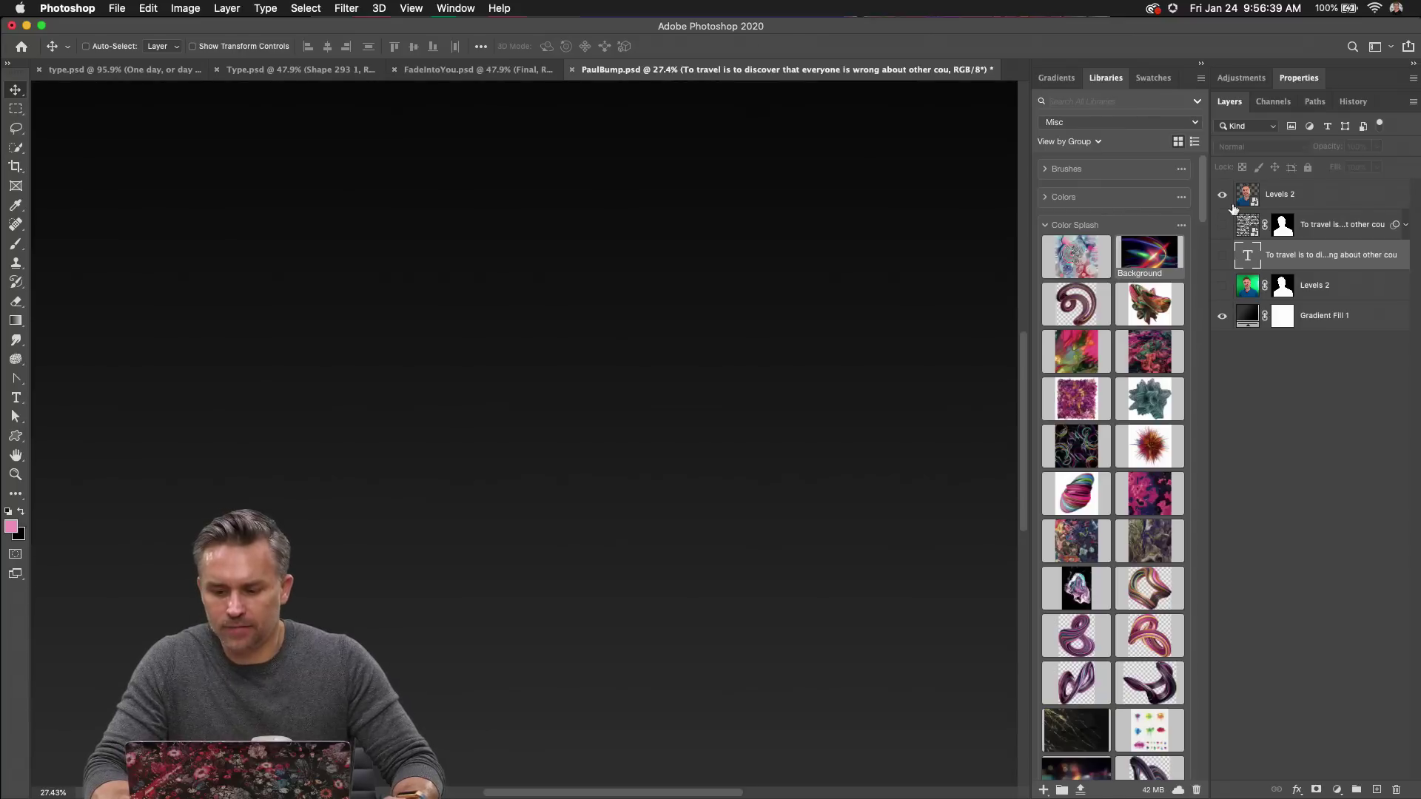
Show the uppermost Levels 2 portrait layer and set its blend mode to Normal.
{"action": "left_click", "coordinate": [1222, 195]}
{"action": "left_click", "coordinate": [1286, 200]}
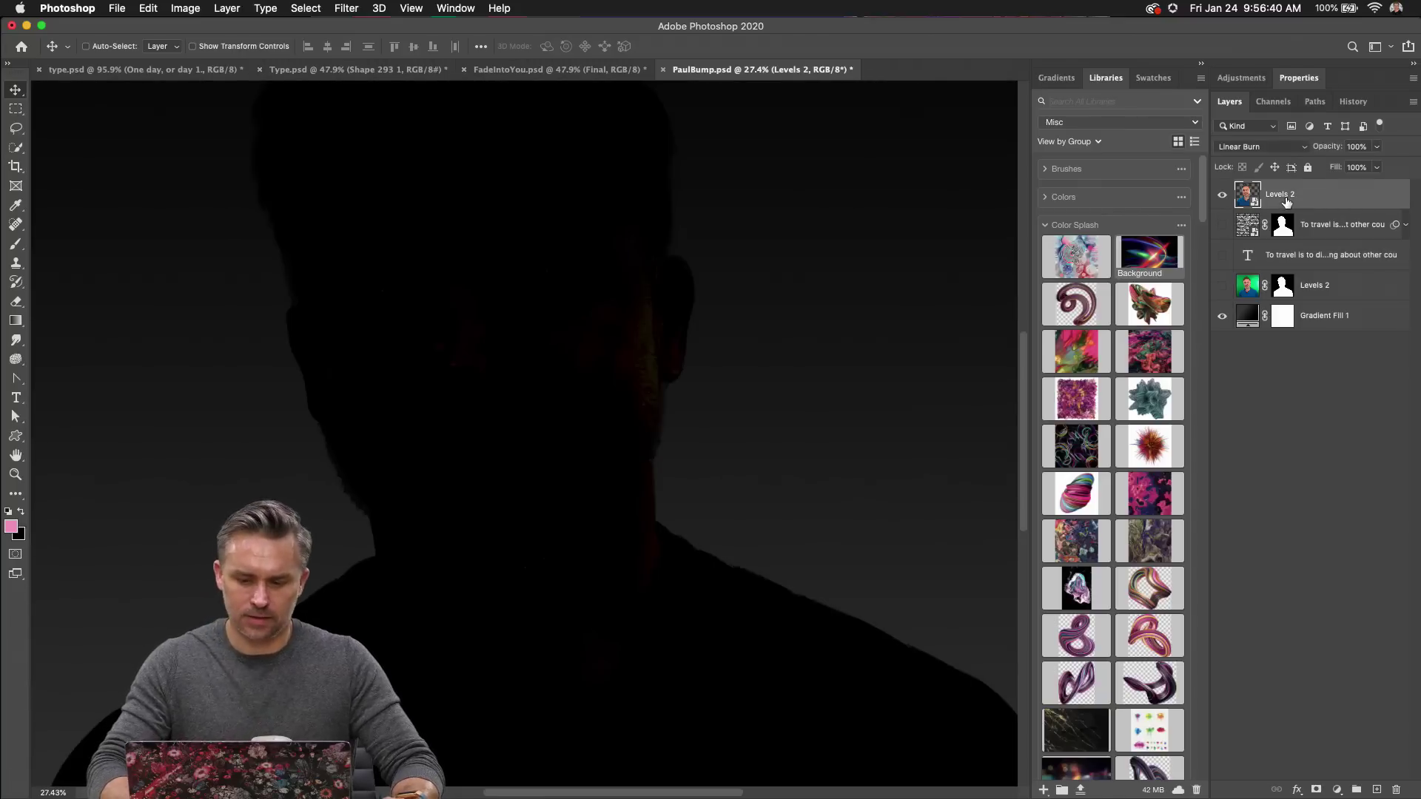
{"action": "key", "text": "super+0"}
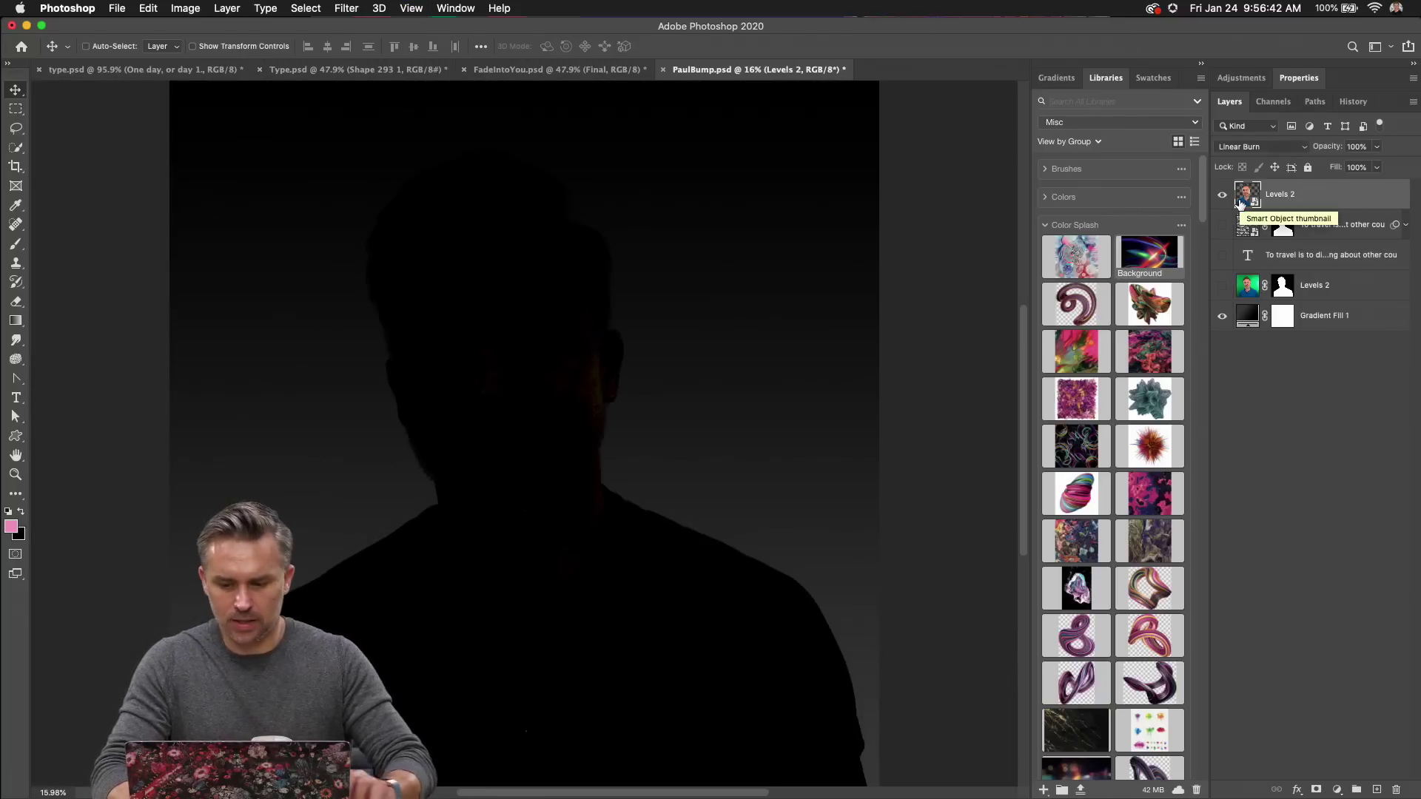
{"action": "left_click", "coordinate": [1252, 146]}
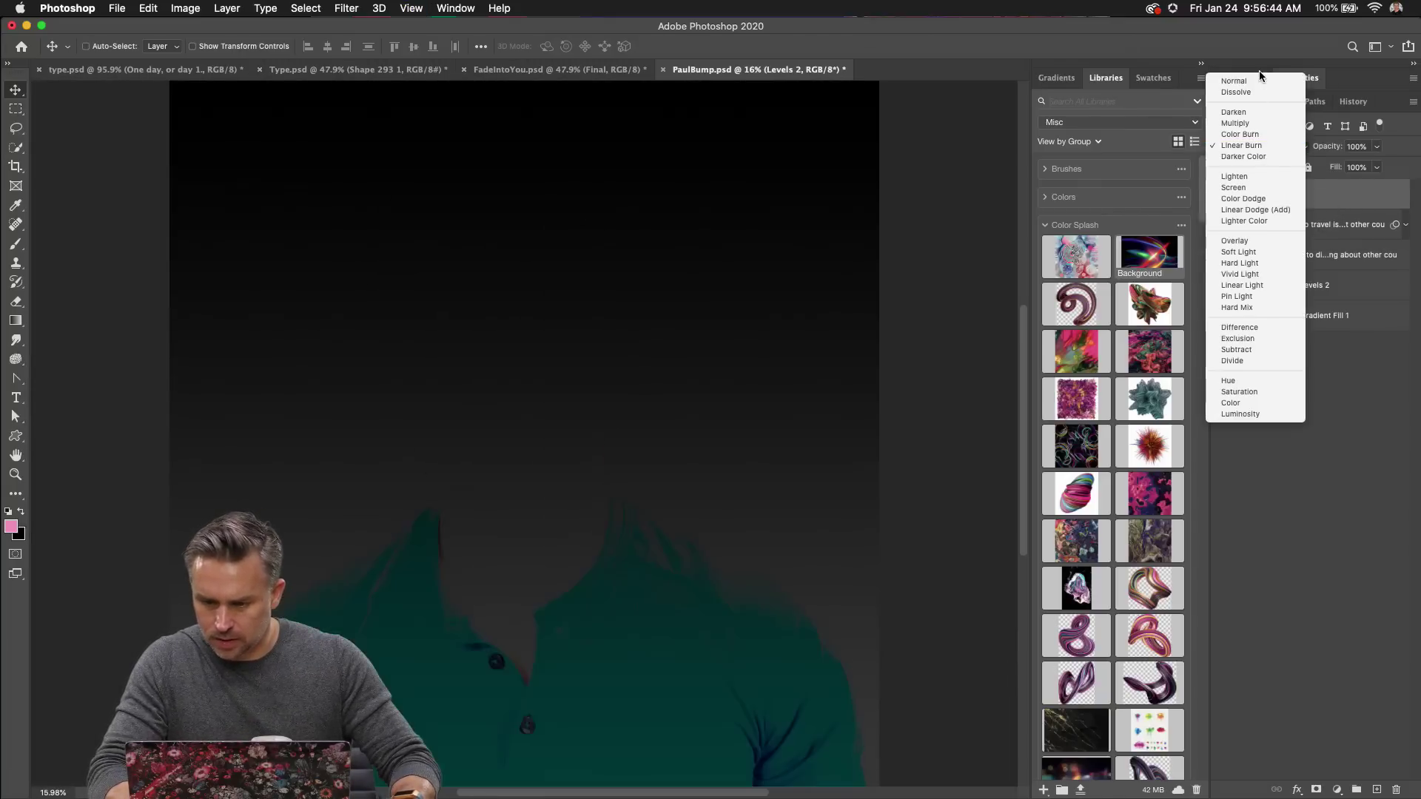
{"action": "left_click", "coordinate": [1259, 83]}
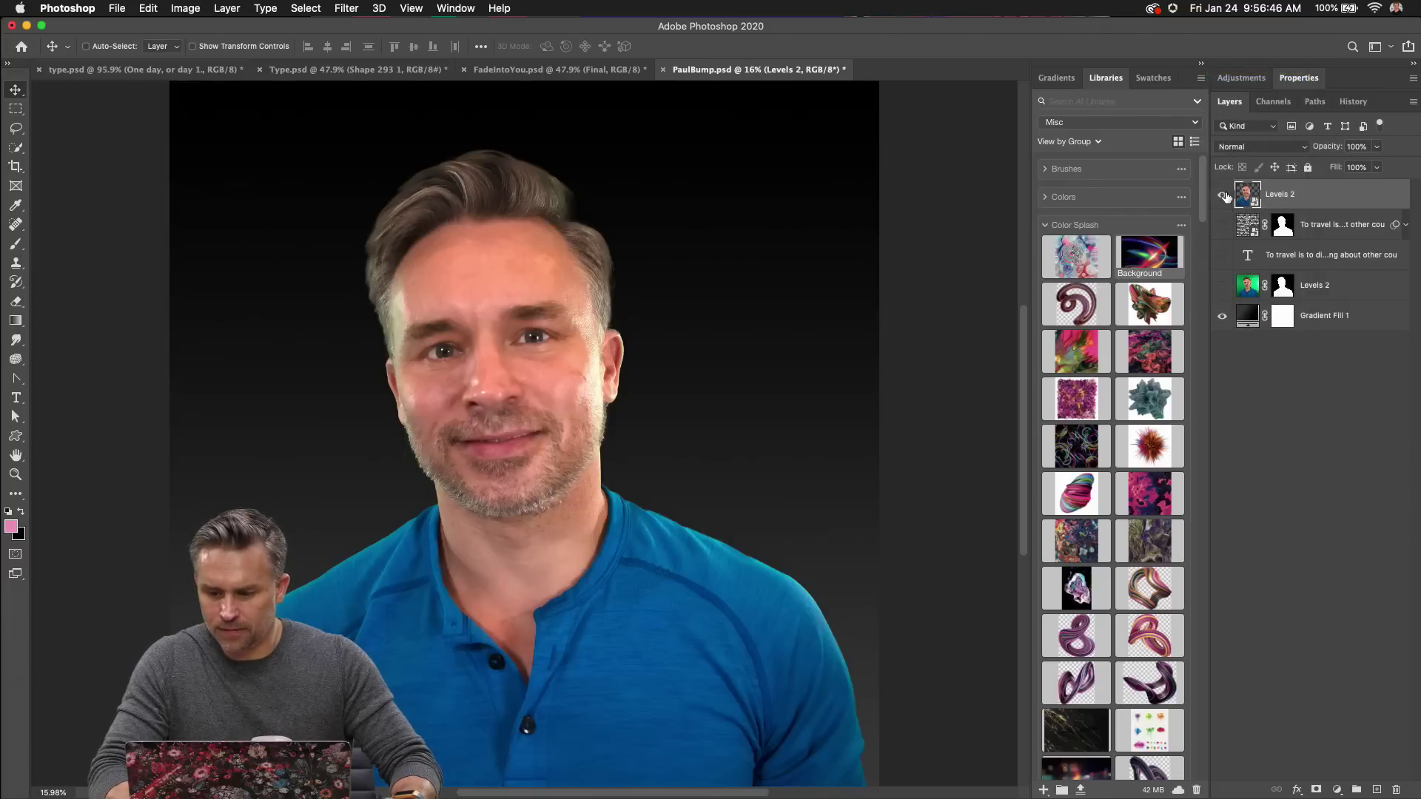
Hide the uppermost Levels 2 layer, and show and select the masked Levels 2 portrait above the gradient fill.
{"action": "left_click", "coordinate": [1222, 194]}
{"action": "left_click", "coordinate": [1222, 285]}
{"action": "left_click", "coordinate": [1318, 285]}
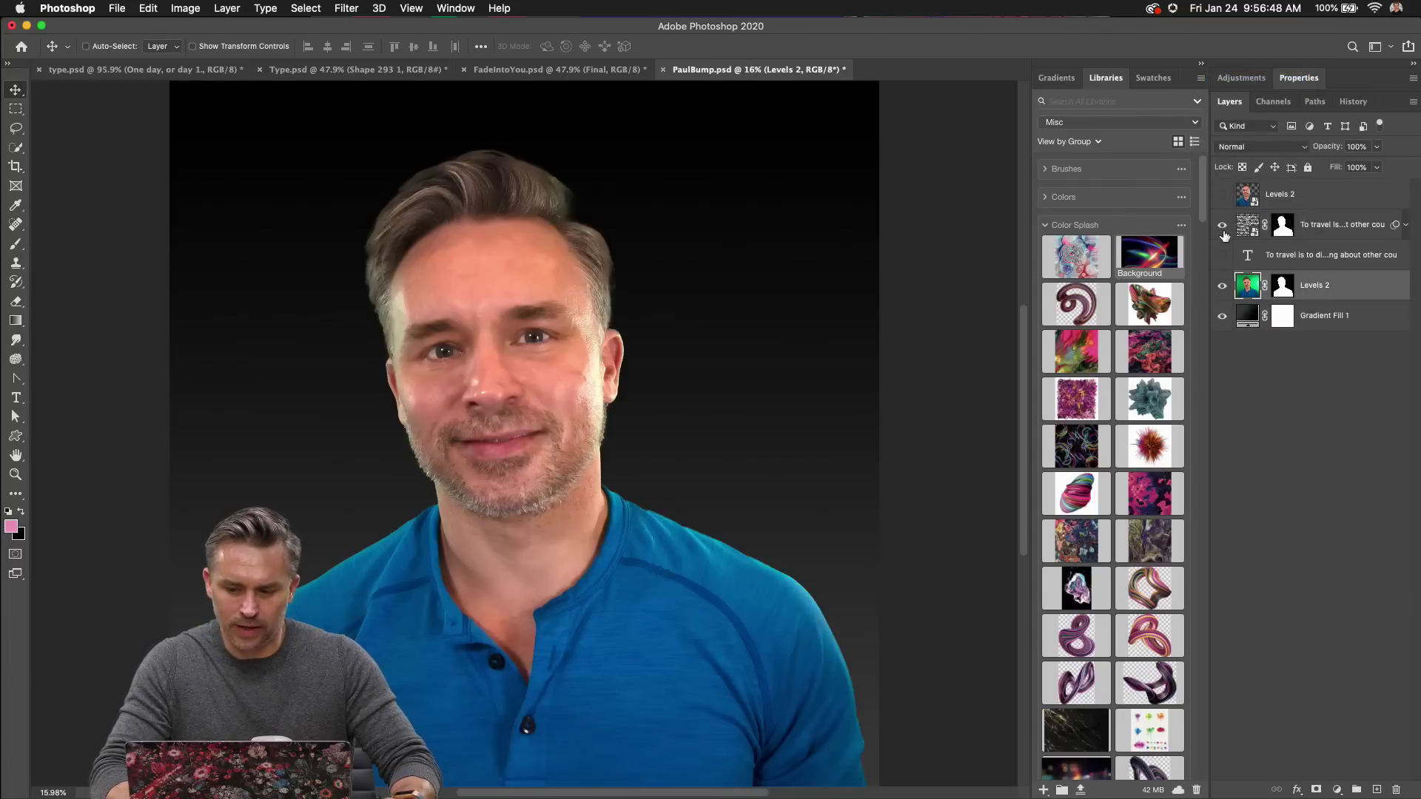
Preview the masked, distorted quote layer over the portrait and the original quote text layer, hiding each one again.
{"action": "left_click", "coordinate": [1325, 228]}
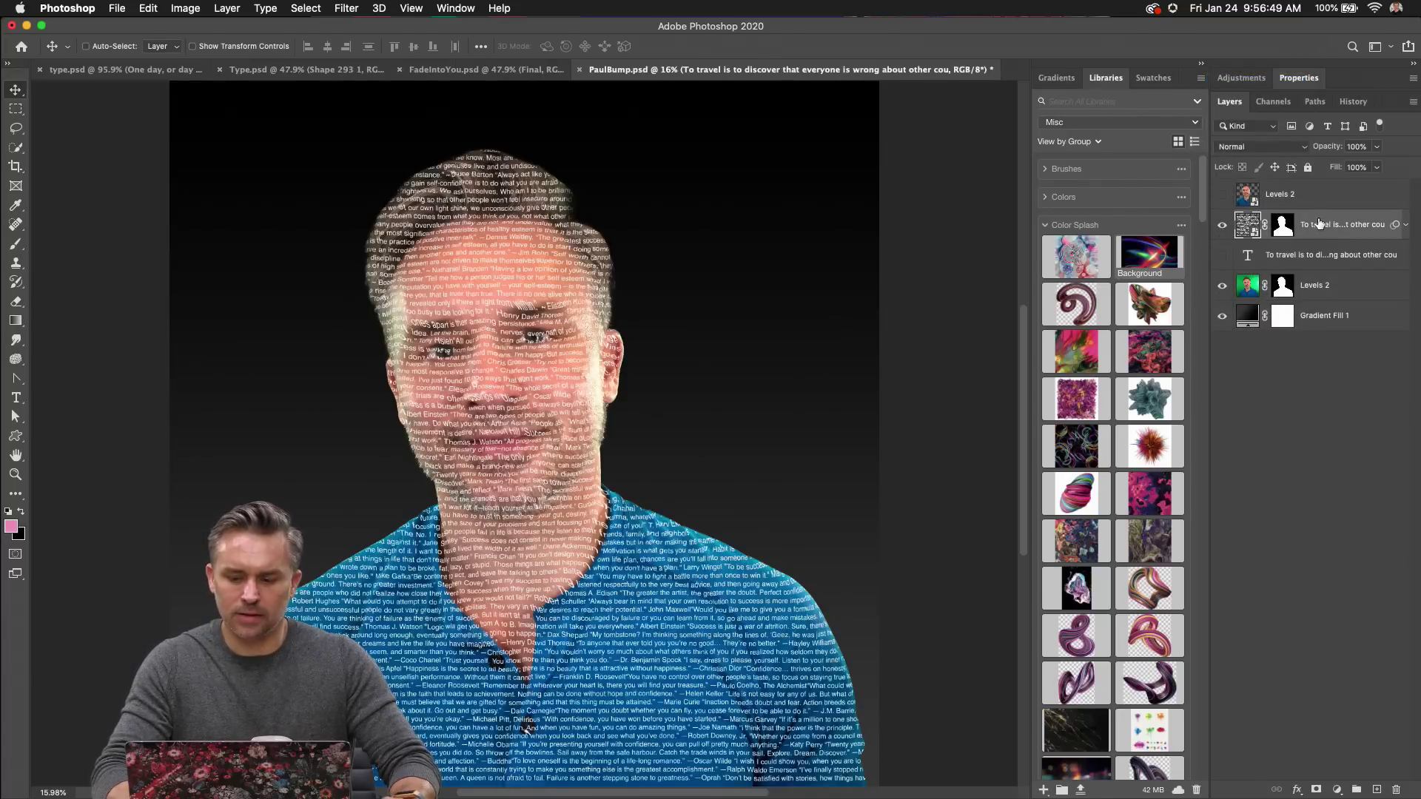
{"action": "left_click", "coordinate": [1222, 226]}
{"action": "left_click", "coordinate": [1222, 256]}
{"action": "left_click", "coordinate": [1275, 266]}
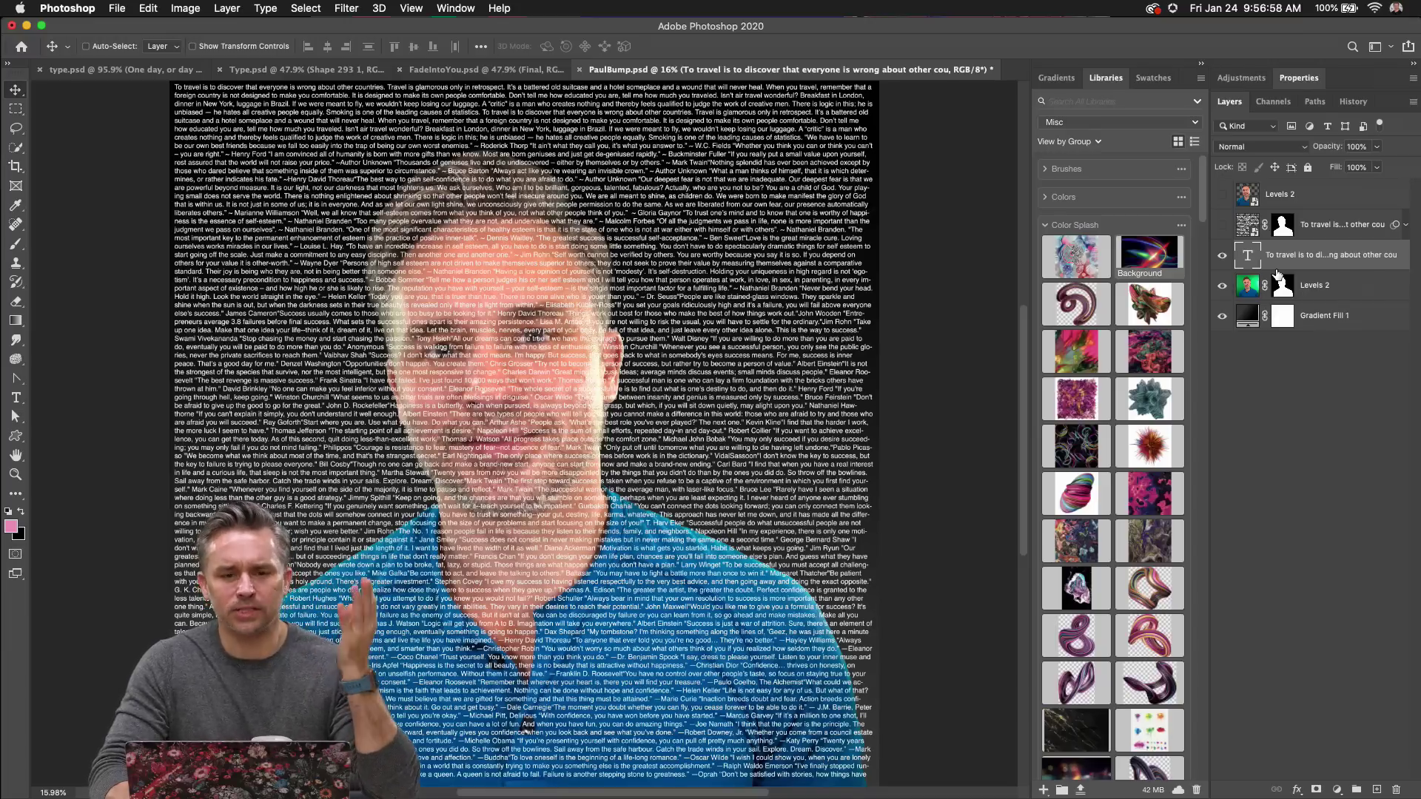
{"action": "left_click", "coordinate": [1222, 257]}
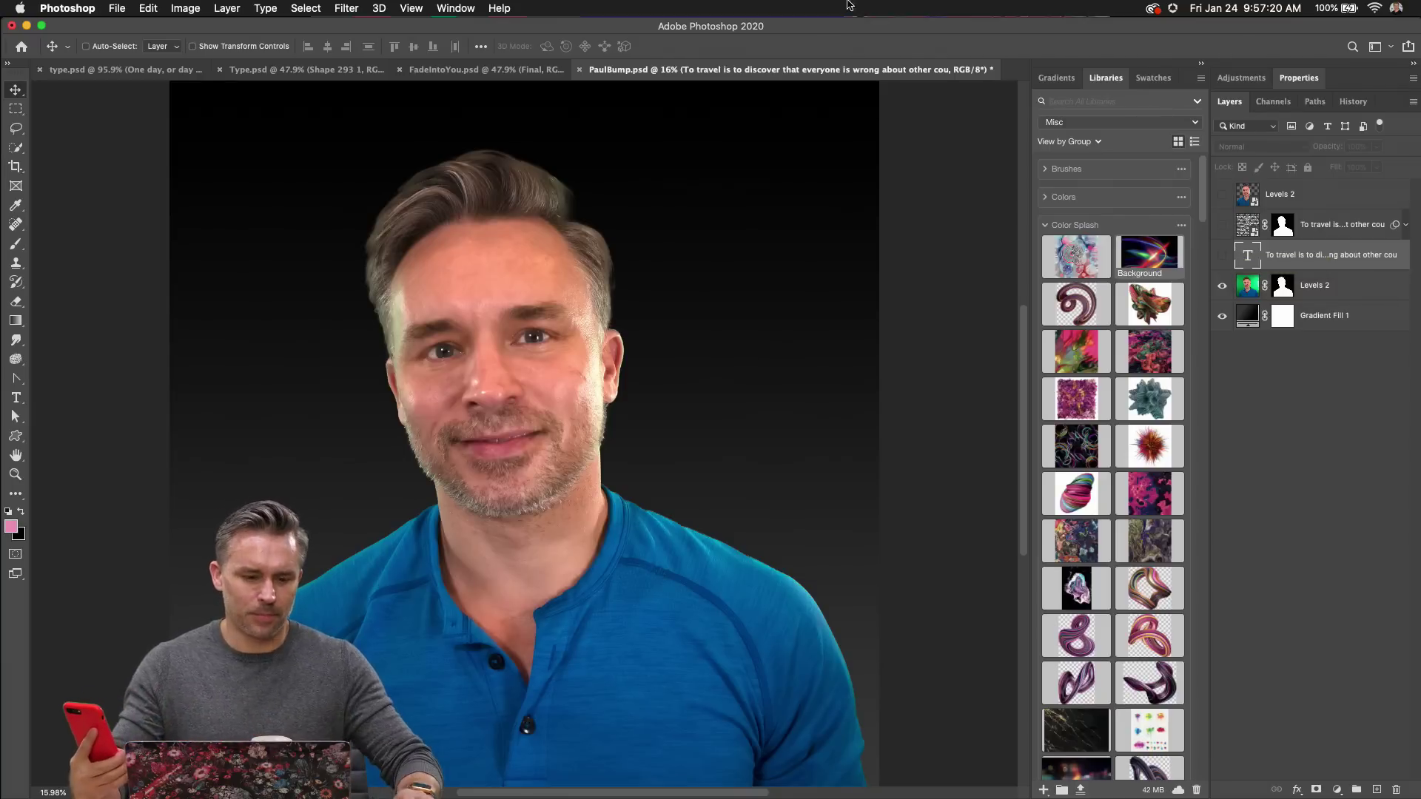
Import a new portrait photo taken with the connected iPhone.
{"action": "left_click", "coordinate": [115, 8]}
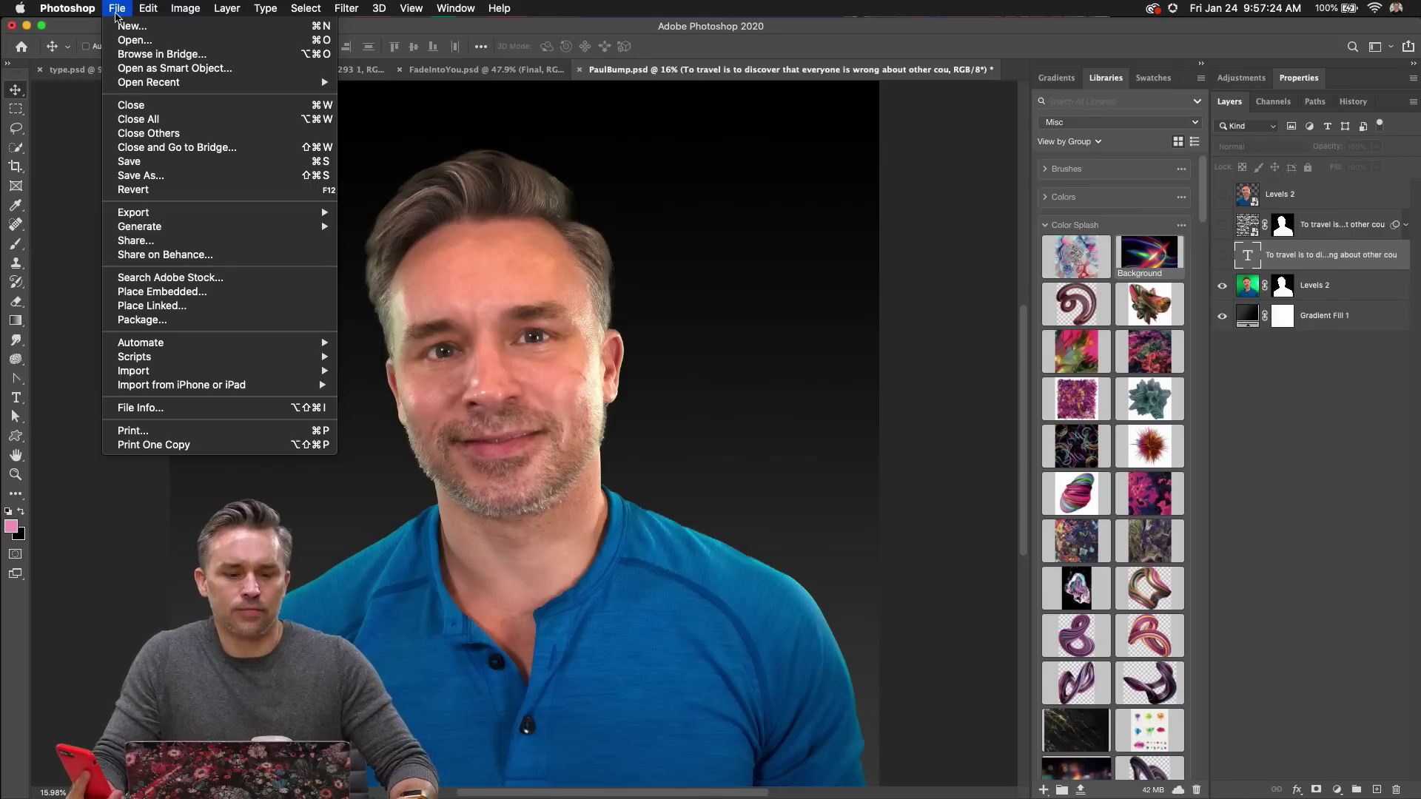
{"action": "mouse_move", "coordinate": [125, 386]}
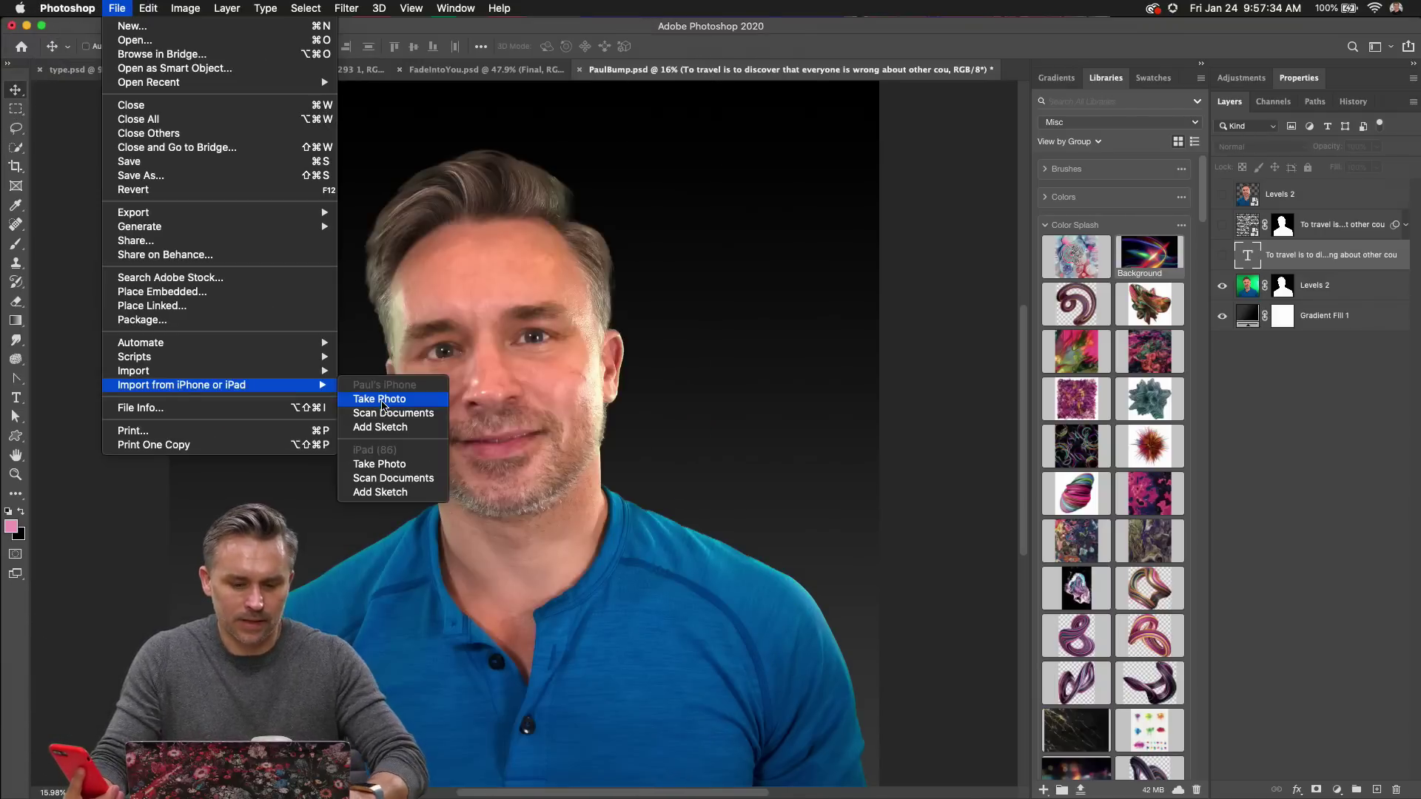
{"action": "left_click", "coordinate": [383, 401]}
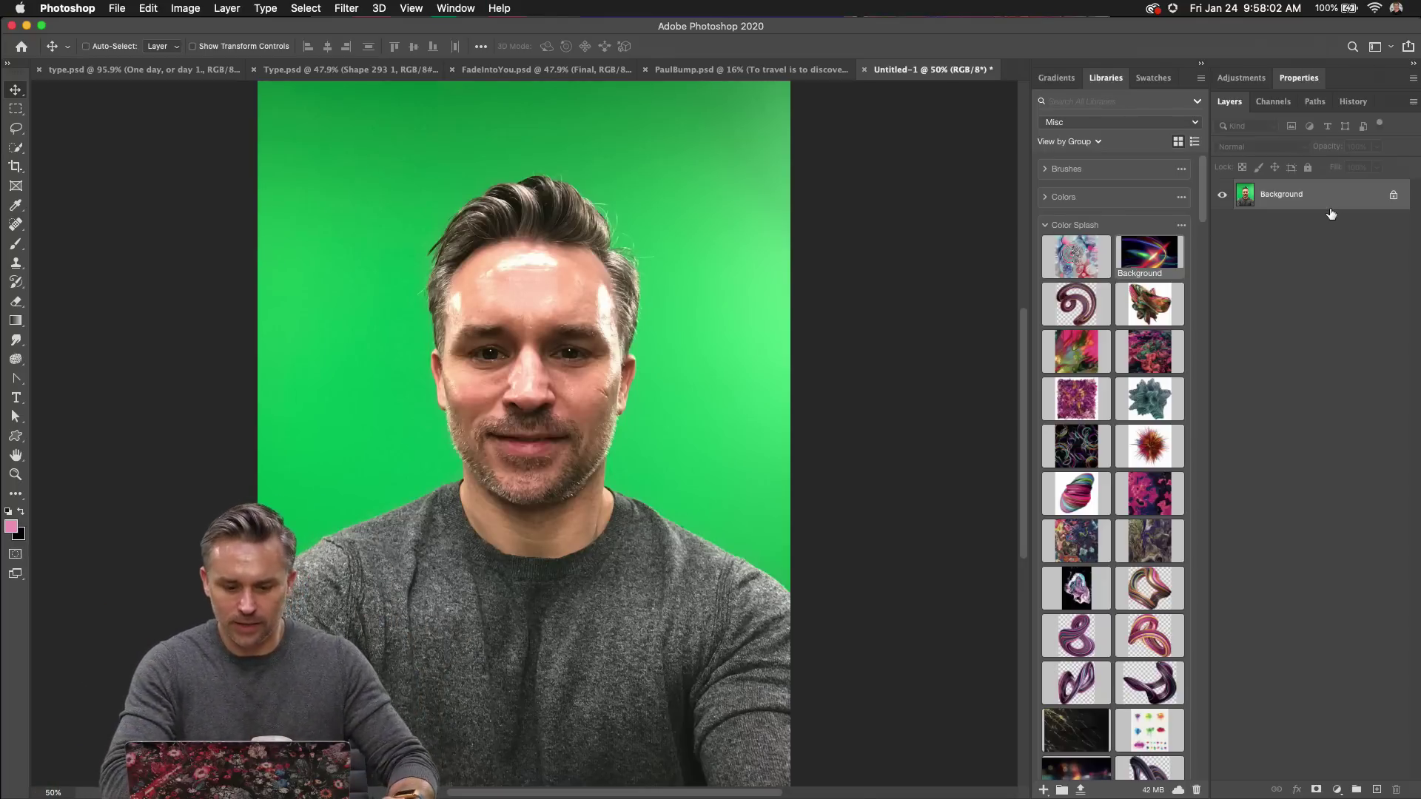
Tile the open documents, copy the quote text layer from PaulBump.psd onto the new portrait, and return to the tabbed view.
{"action": "key", "text": "super+alt+t"}
{"action": "key", "text": "ctrl+Tab"}
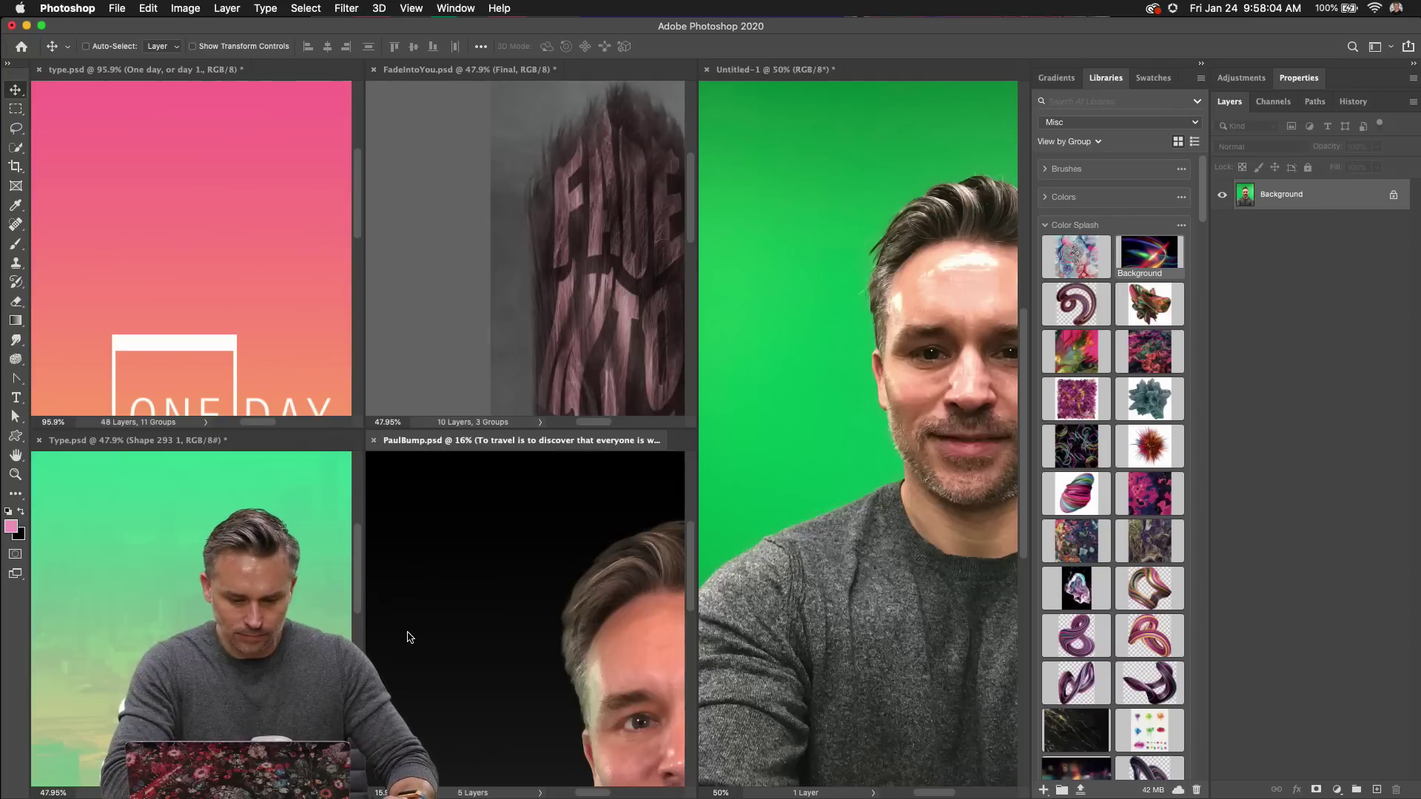
{"action": "left_click_drag", "start_coordinate": [1288, 254], "coordinate": [875, 285]}
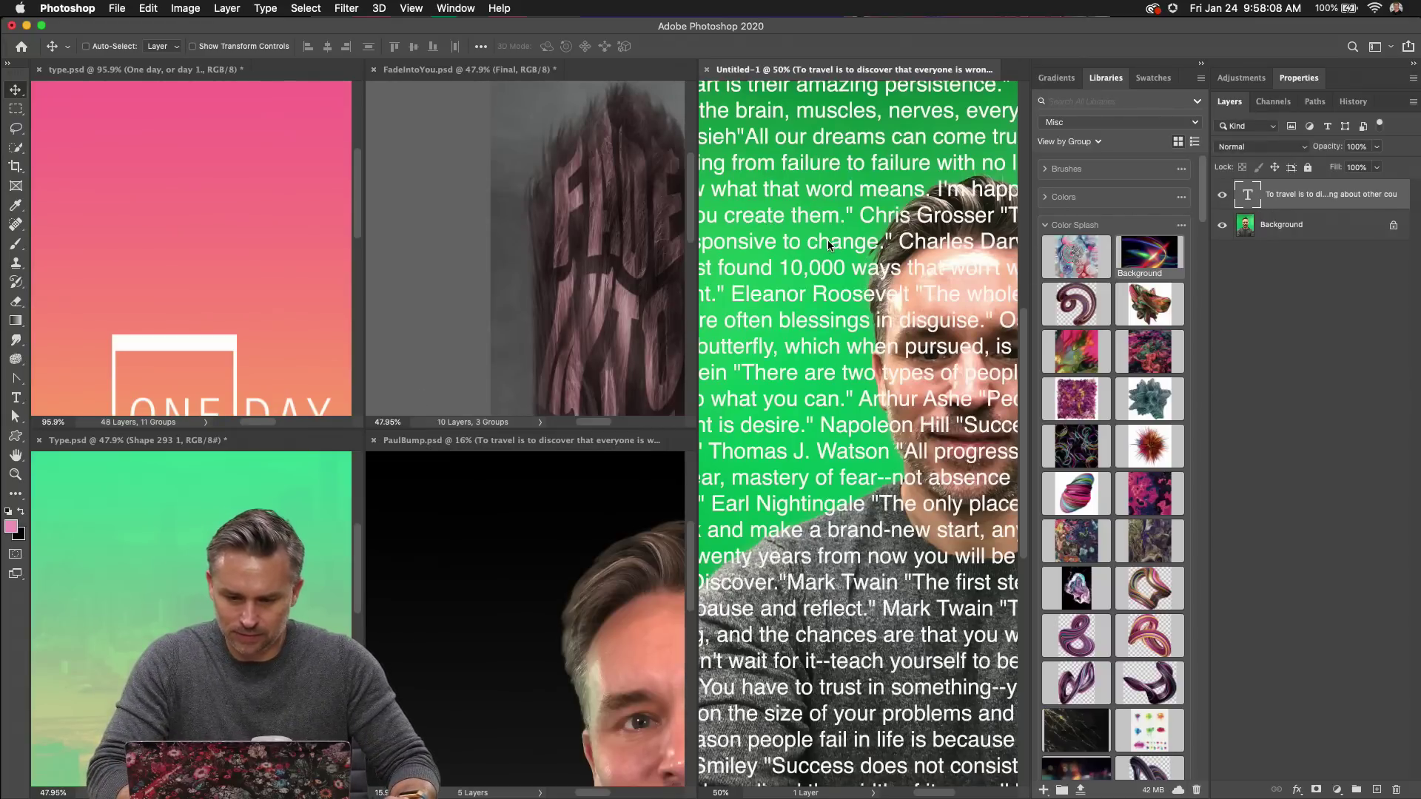
{"action": "key", "text": "super+shift+t"}
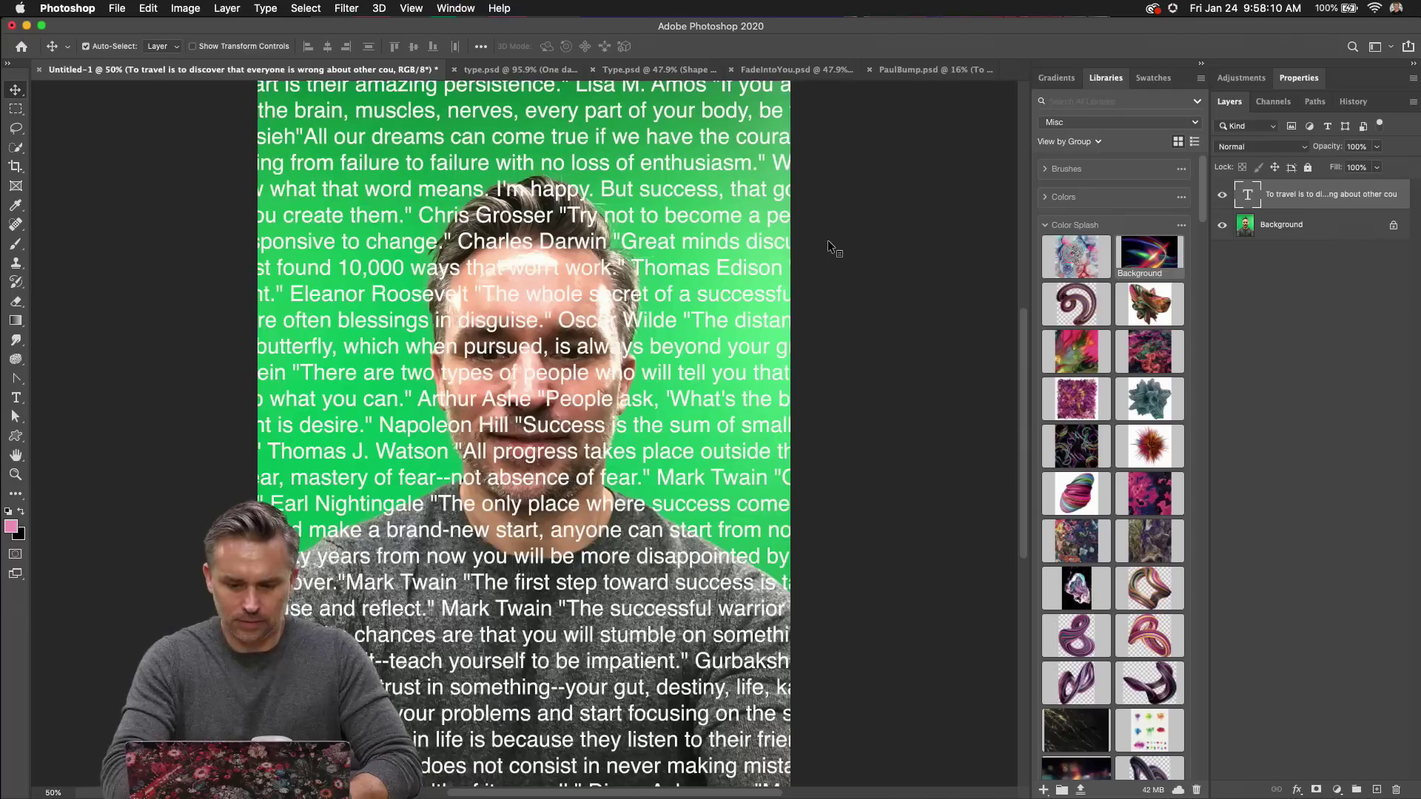
Duplicate the Background portrait layer and toggle the quote text off and on to check the photo.
{"action": "left_click", "coordinate": [1280, 234]}
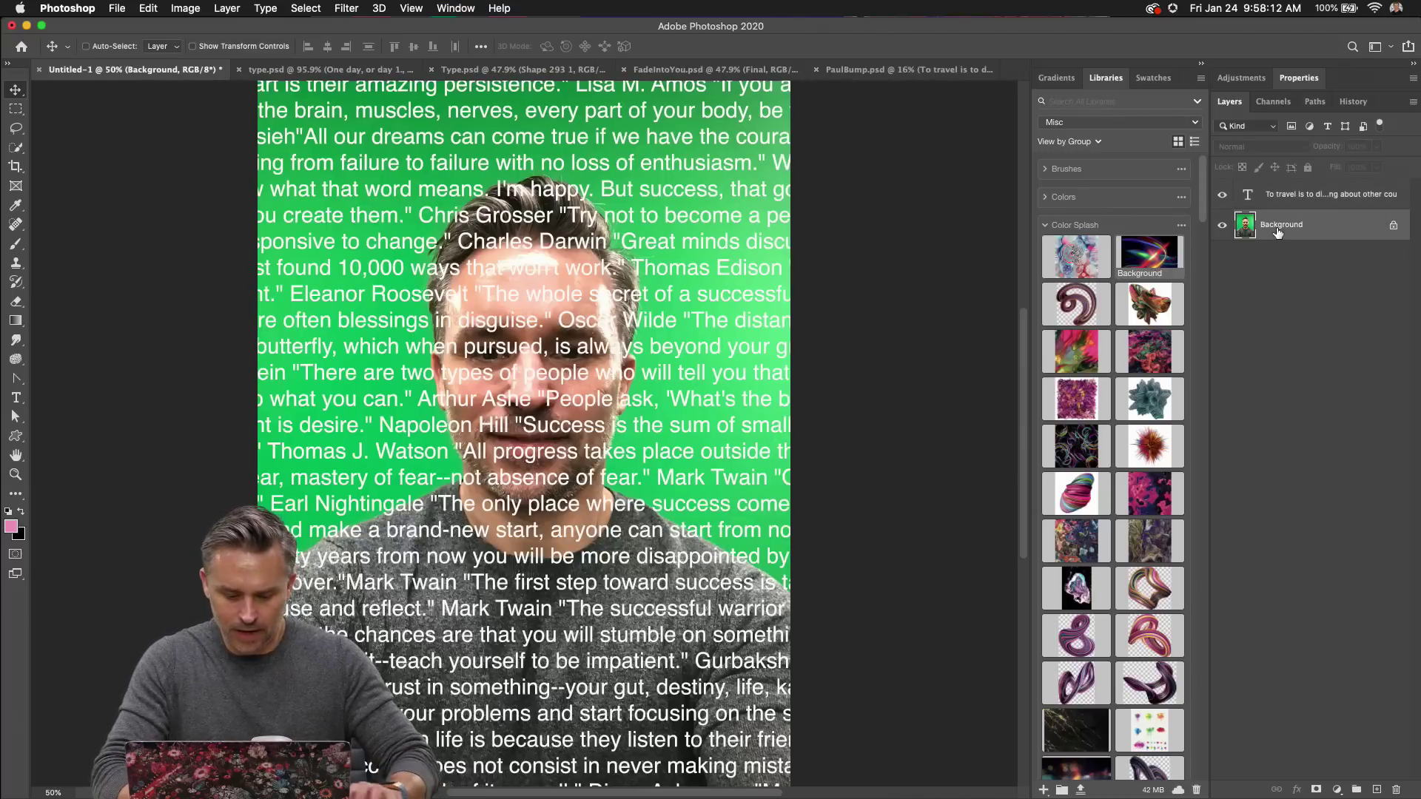
{"action": "key", "text": "super+j"}
{"action": "left_click", "coordinate": [1222, 195]}
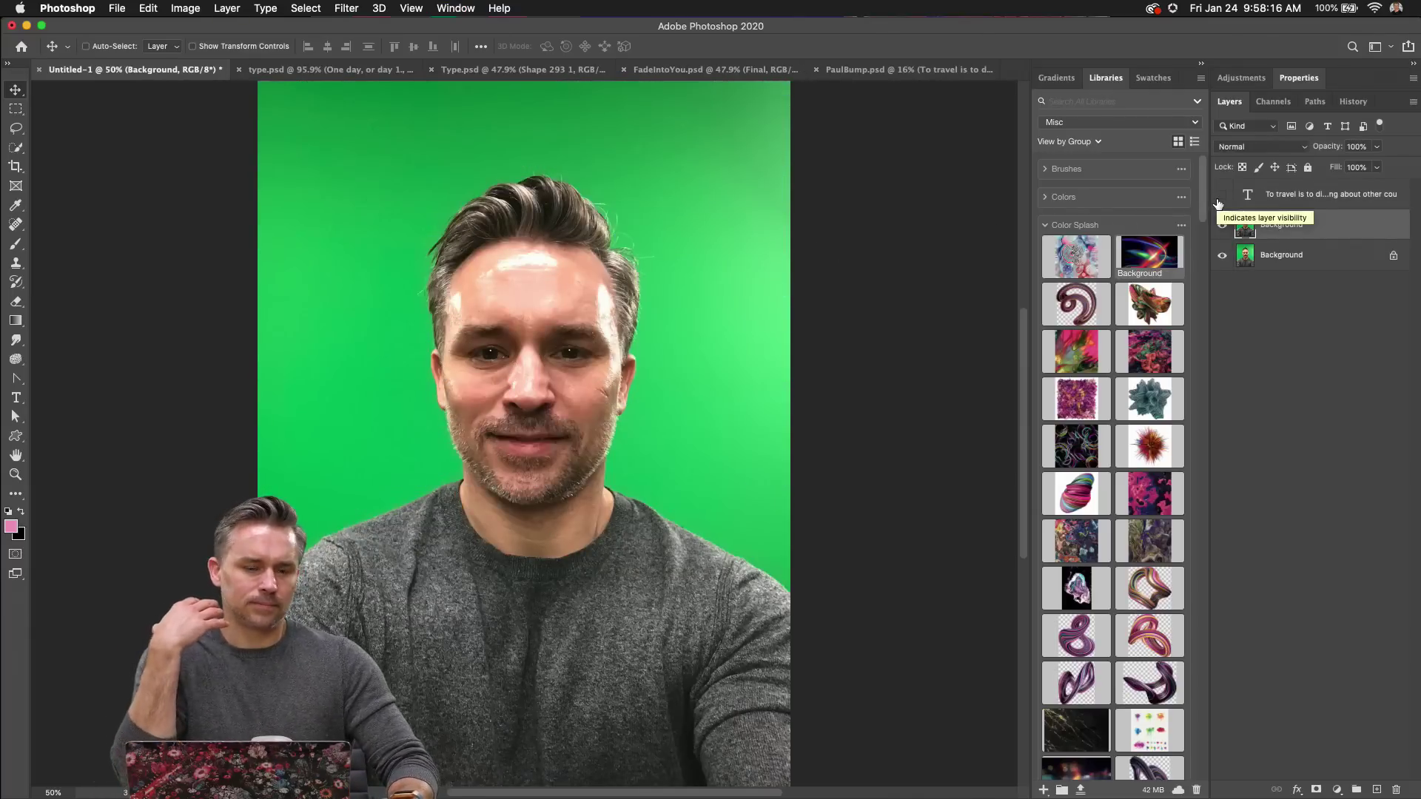
{"action": "left_click", "coordinate": [1222, 195]}
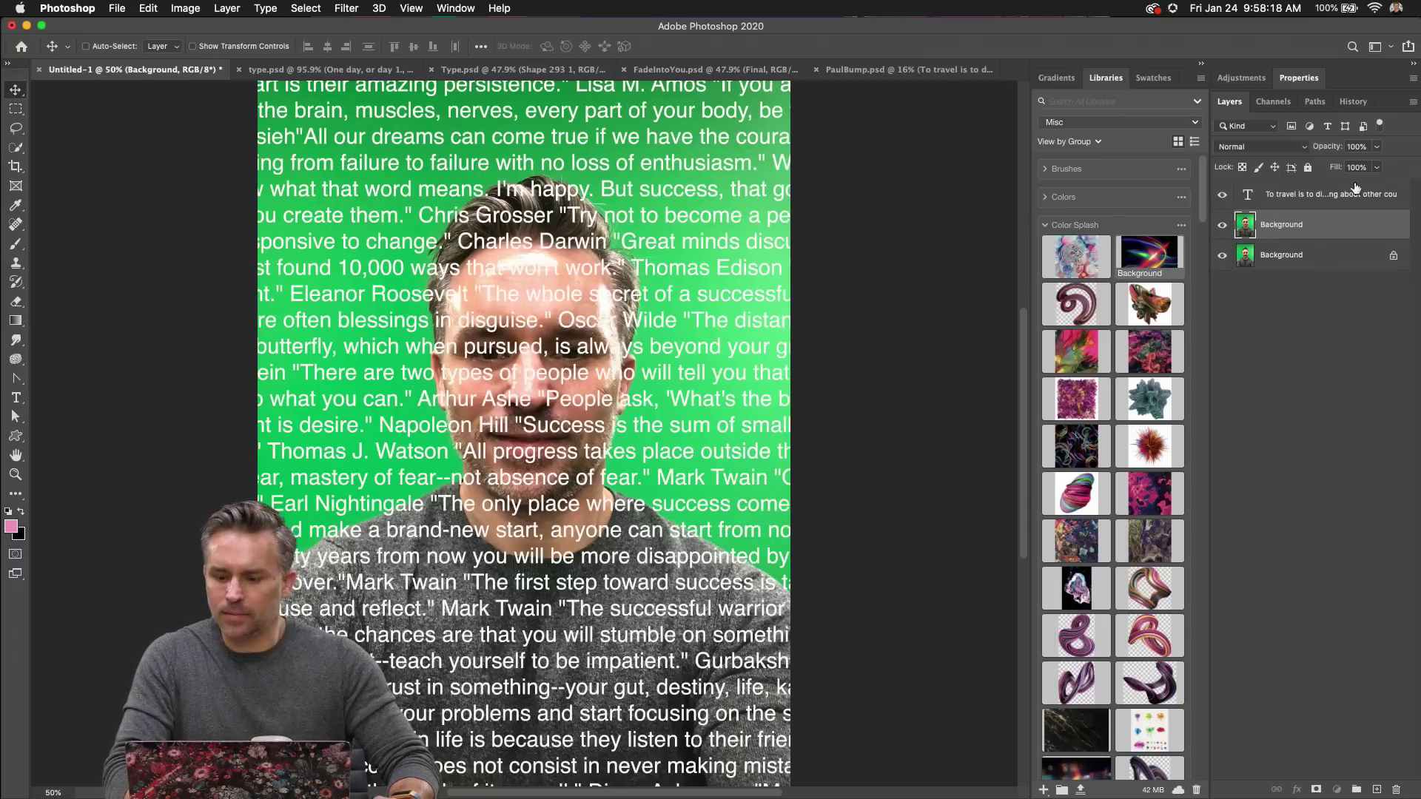
Scale the quote text layer down to the portrait's full height and align it with the canvas's upper-left corner.
{"action": "left_click", "coordinate": [1343, 194]}
{"action": "key", "text": "super+minus"}
{"action": "key", "text": "super+minus"}
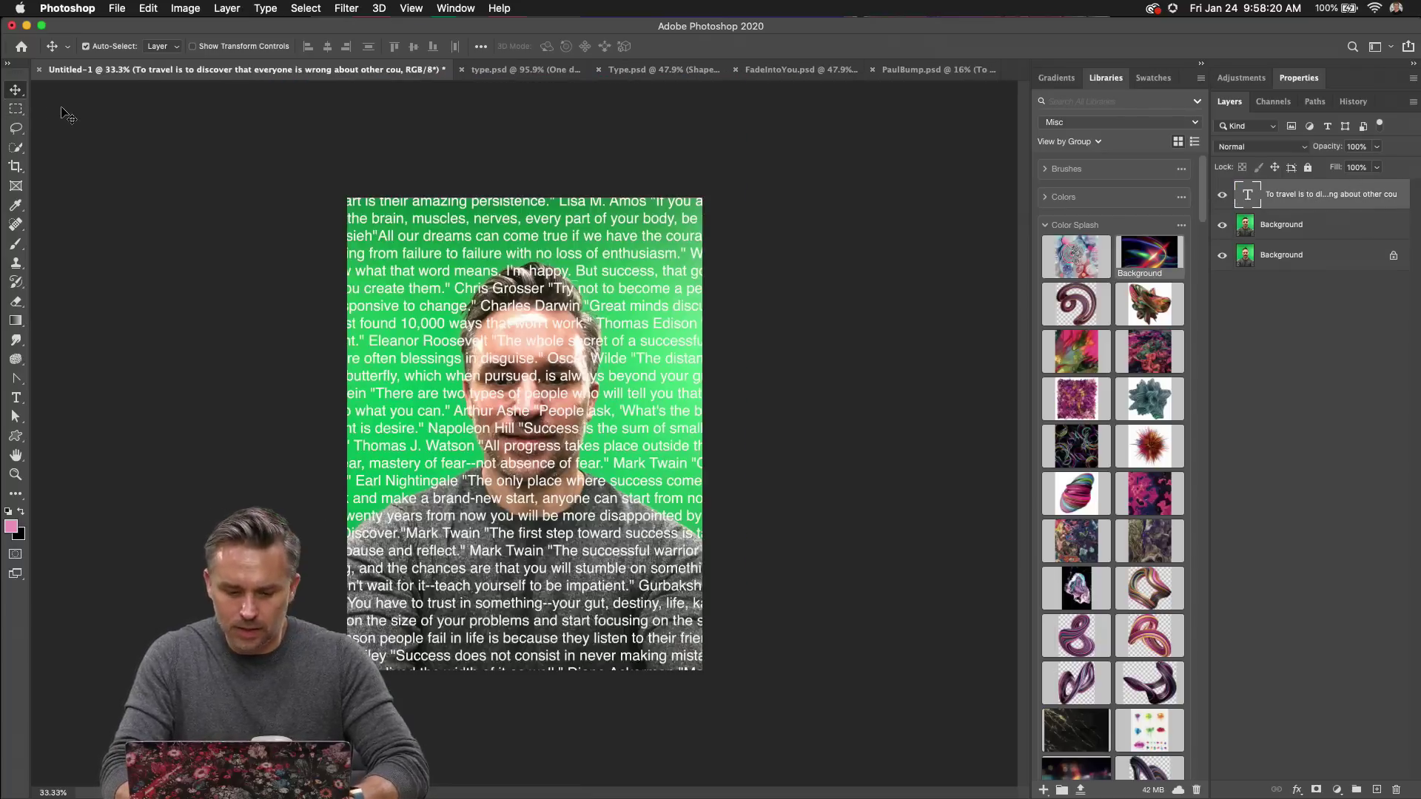
{"action": "key", "text": "super+t"}
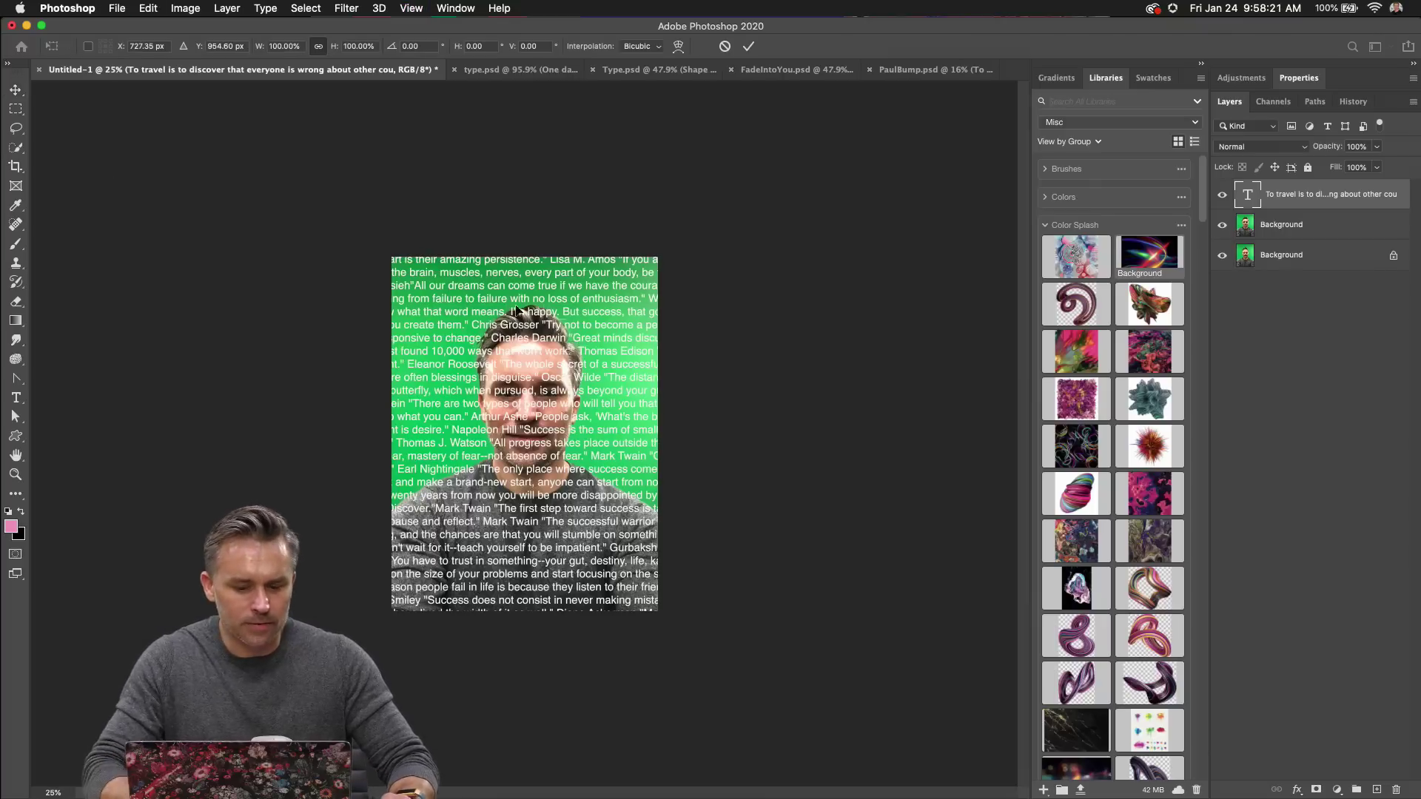
{"action": "left_click", "coordinate": [16, 89]}
{"action": "key", "text": "super+t"}
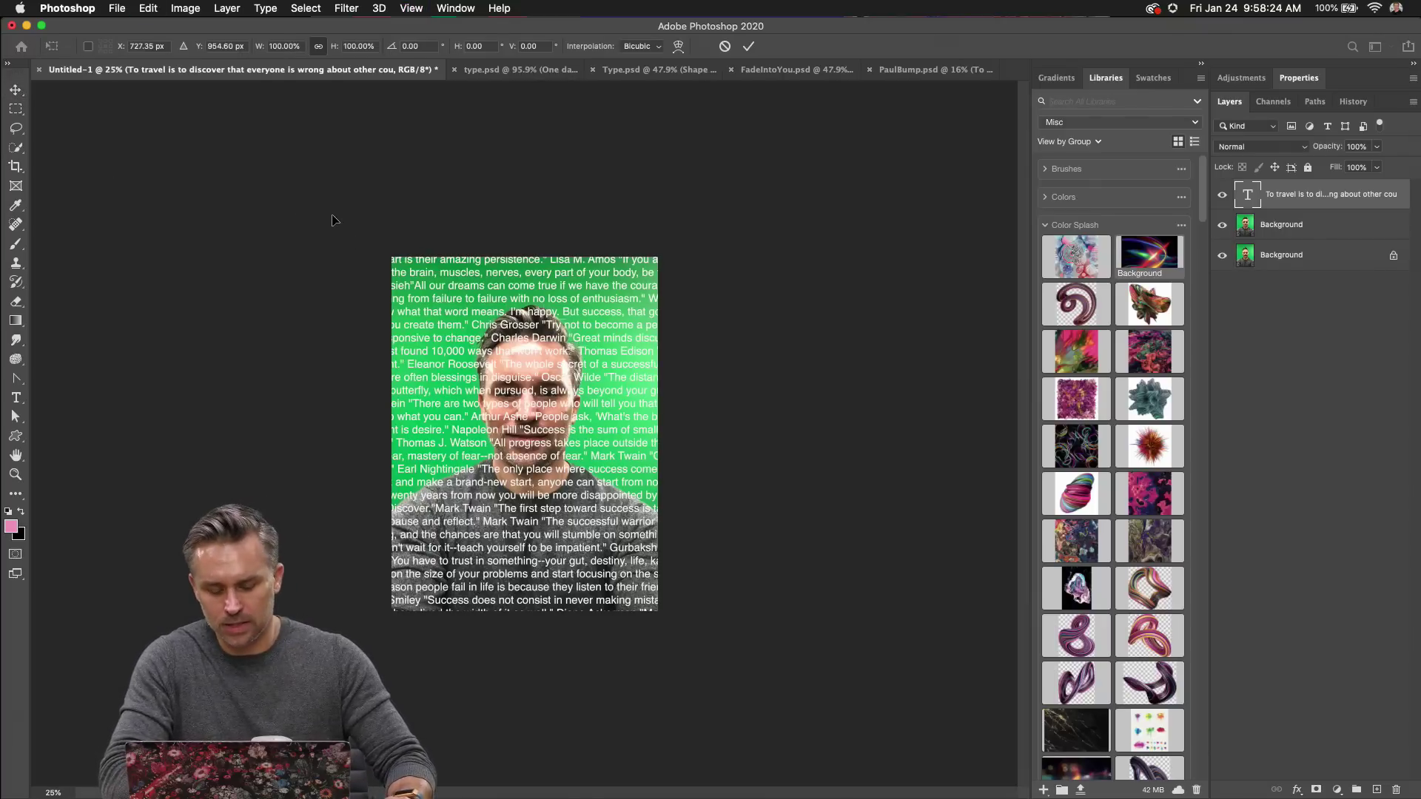
{"action": "key", "text": "super+minus"}
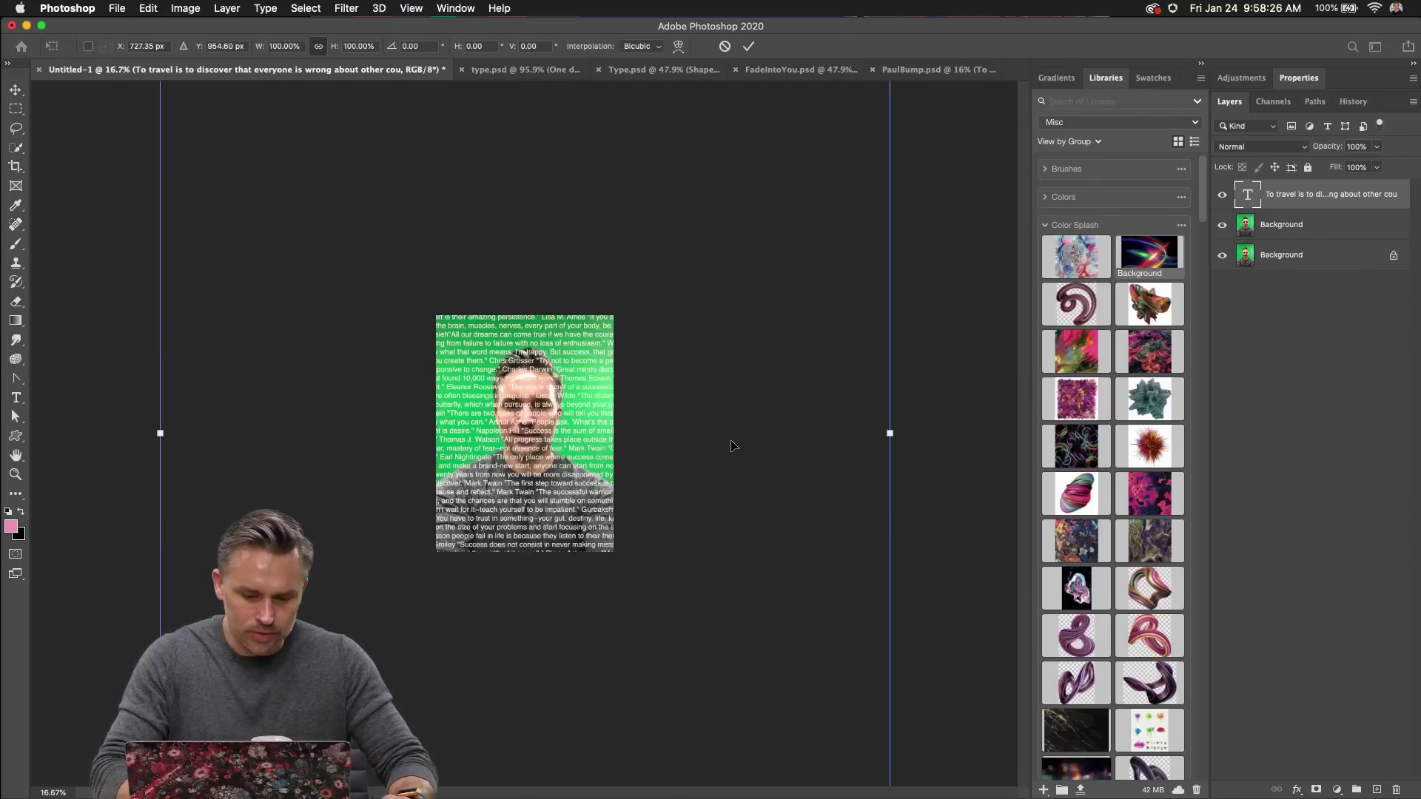
{"action": "key", "text": "super+minus"}
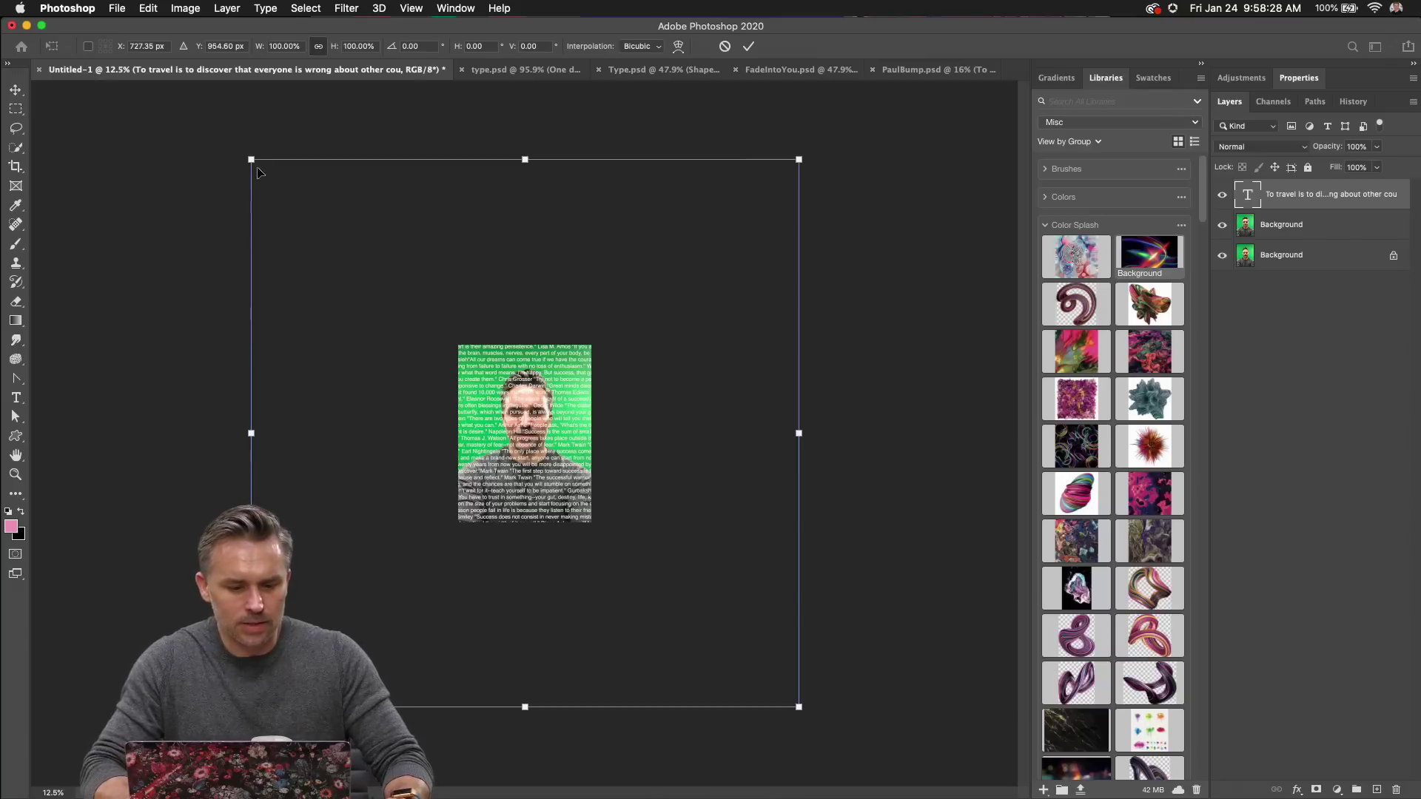
{"action": "left_click_drag", "start_coordinate": [251, 159], "coordinate": [517, 422]}
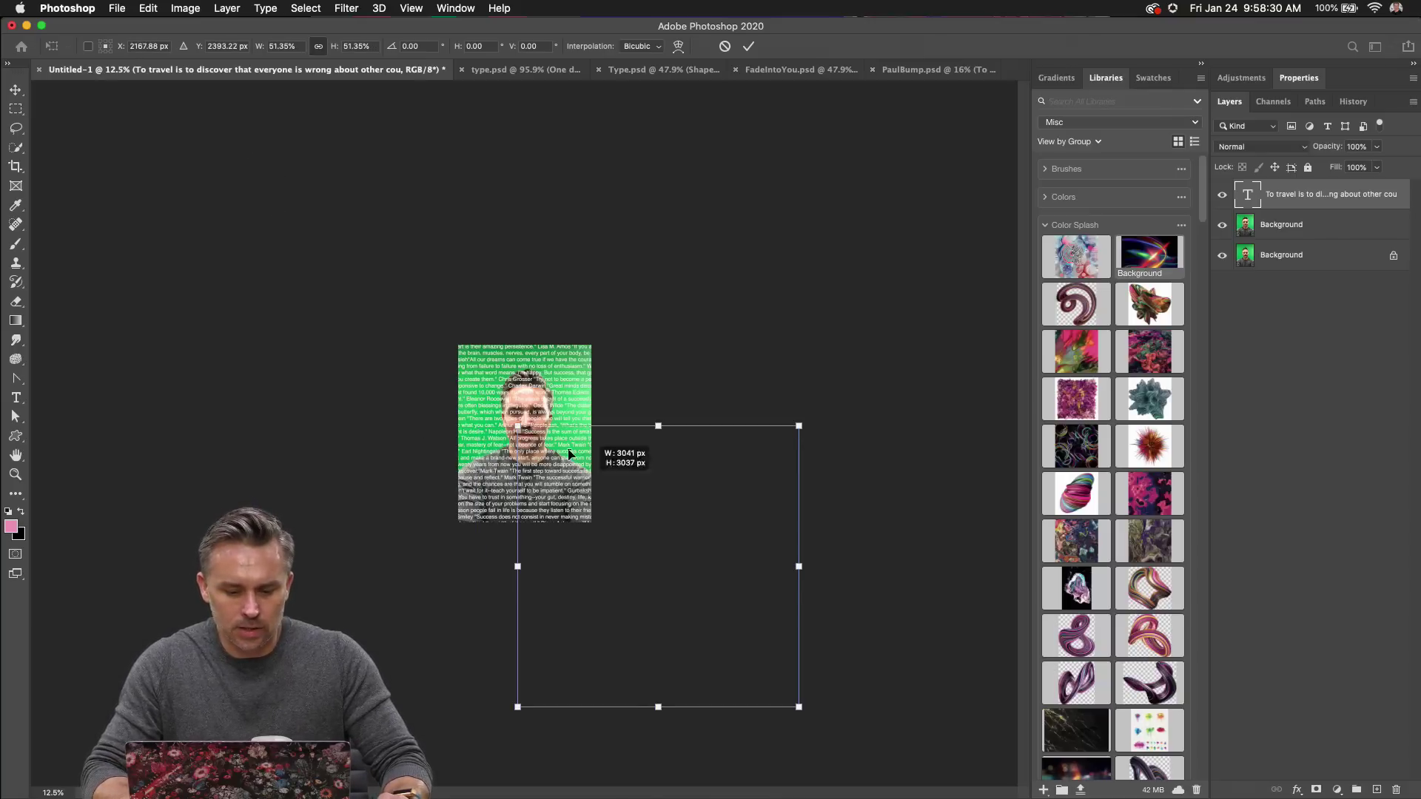
{"action": "left_click_drag", "start_coordinate": [628, 518], "coordinate": [569, 441]}
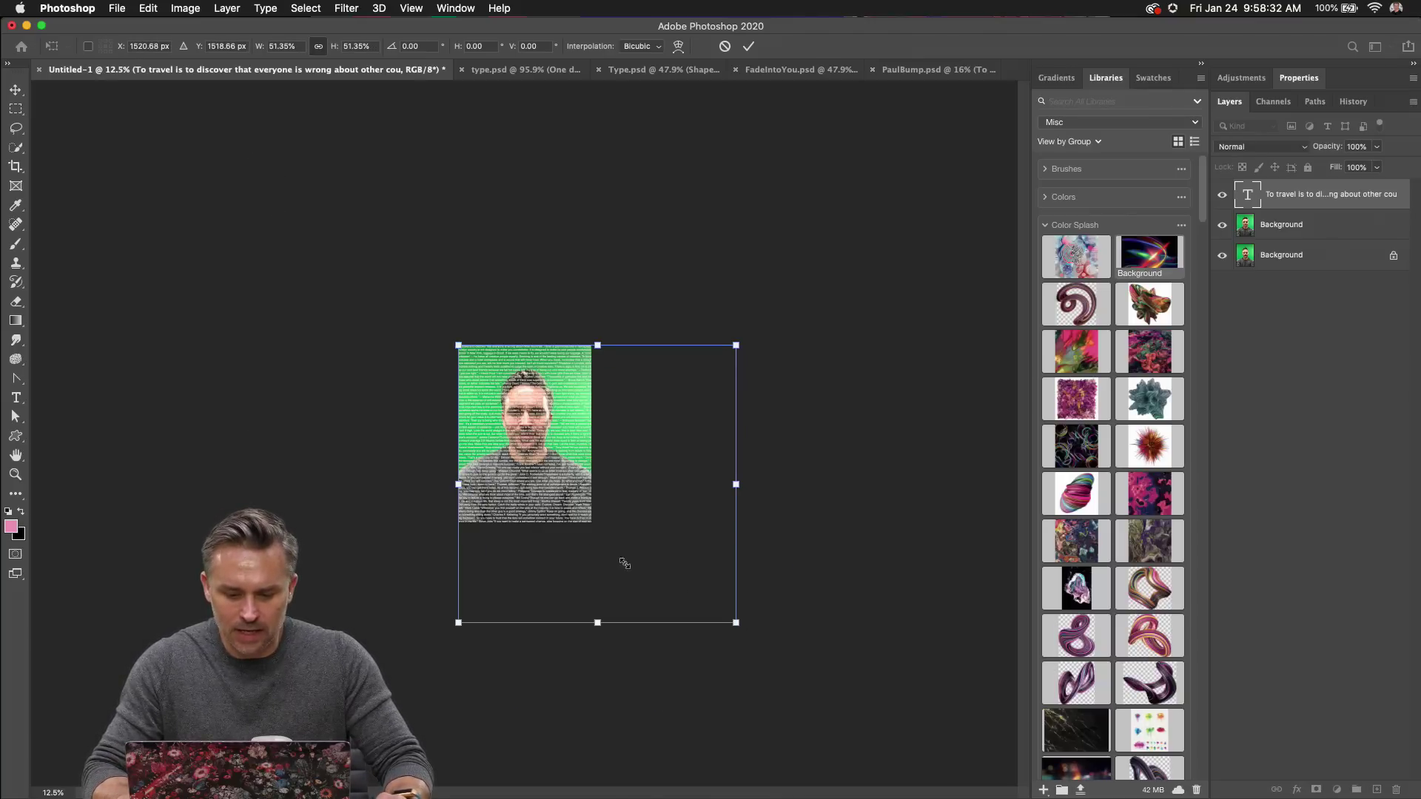
{"action": "left_click_drag", "start_coordinate": [738, 625], "coordinate": [613, 546]}
{"action": "key", "text": "Return"}
Narrow the quote's paragraph text box to about 1440 by 1913 px so the lines reflow within the canvas width.
{"action": "key", "text": "super+equal"}
{"action": "key", "text": "super+equal"}
{"action": "key", "text": "super+equal"}
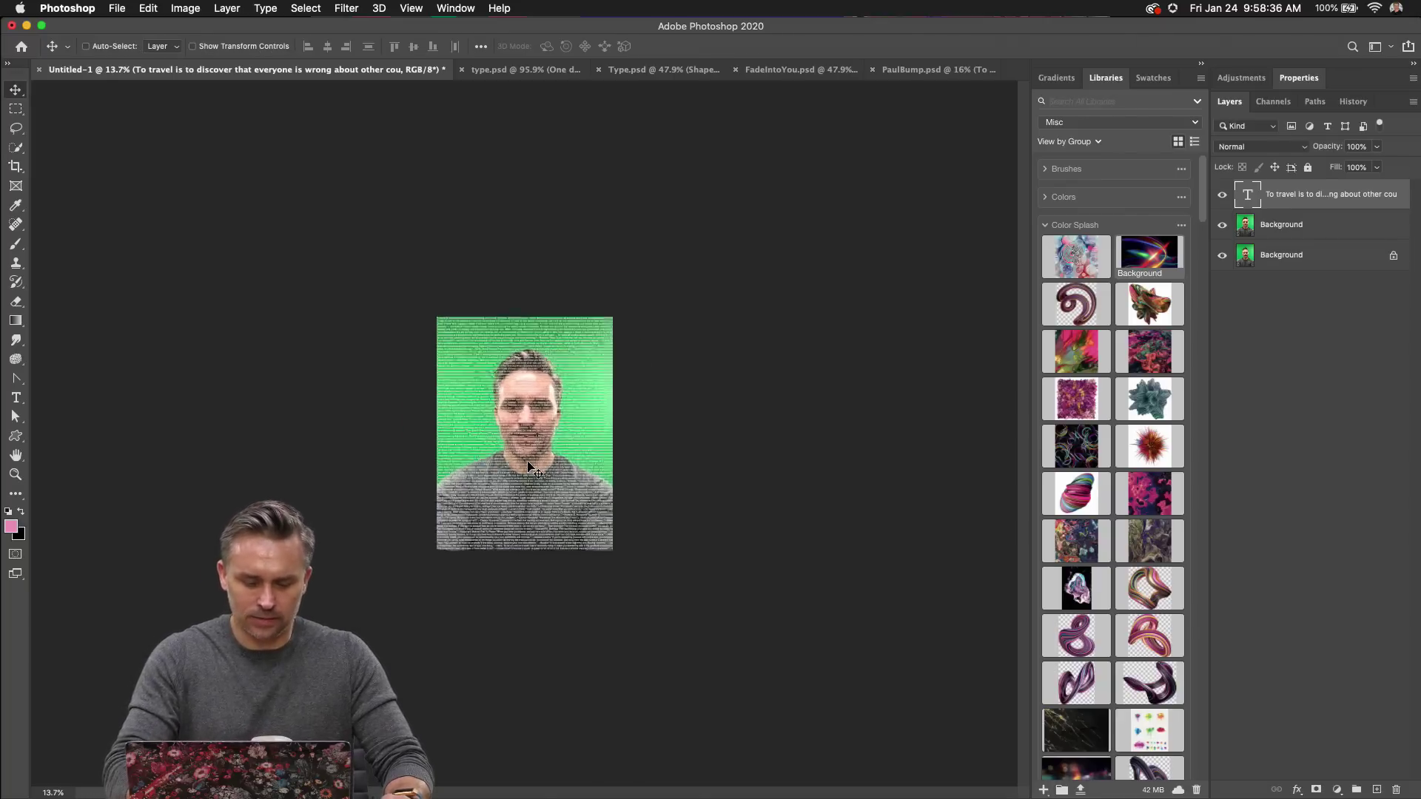
{"action": "left_click", "coordinate": [16, 397]}
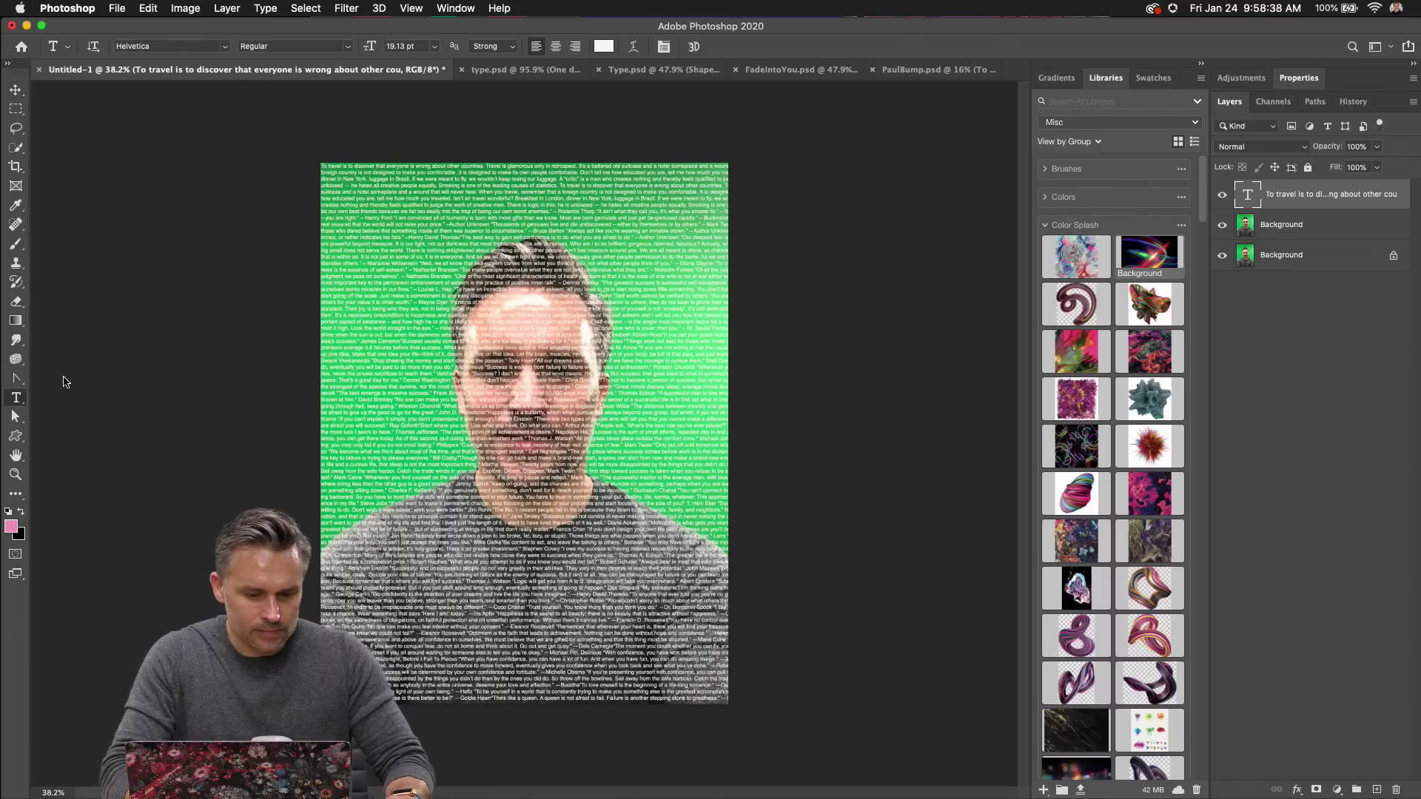
{"action": "left_click", "coordinate": [417, 220]}
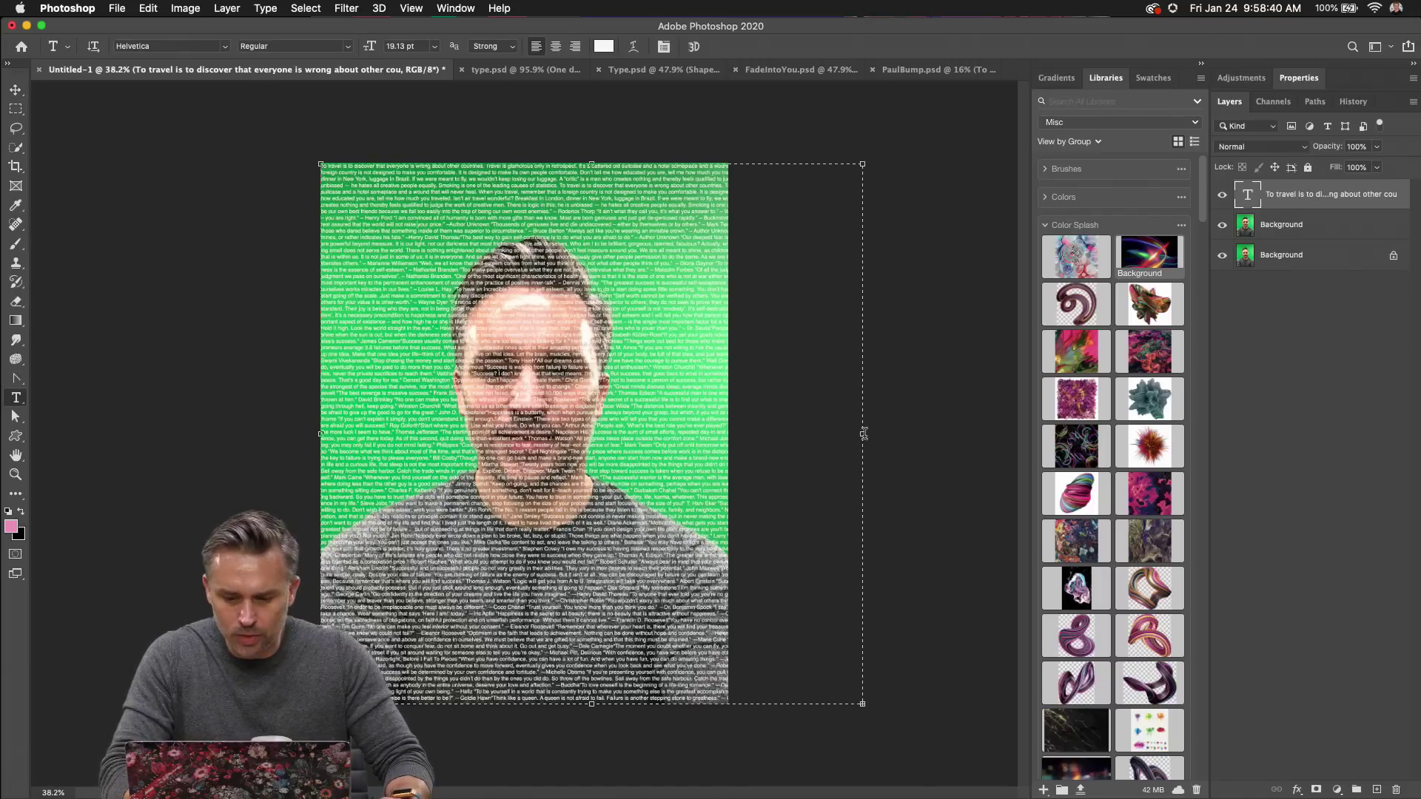
{"action": "left_click", "coordinate": [859, 701]}
{"action": "left_click_drag", "start_coordinate": [774, 711], "coordinate": [728, 706]}
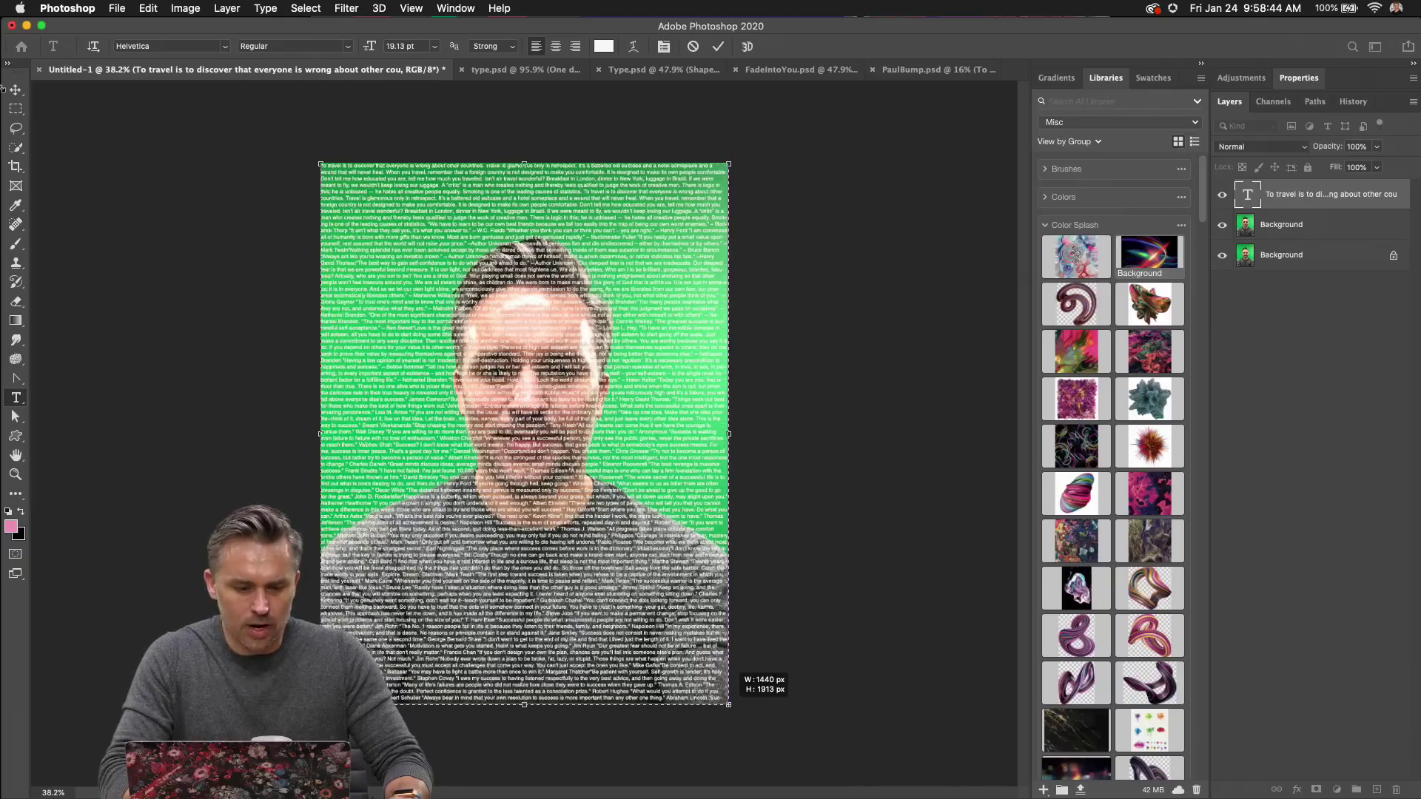
{"action": "left_click", "coordinate": [16, 89]}
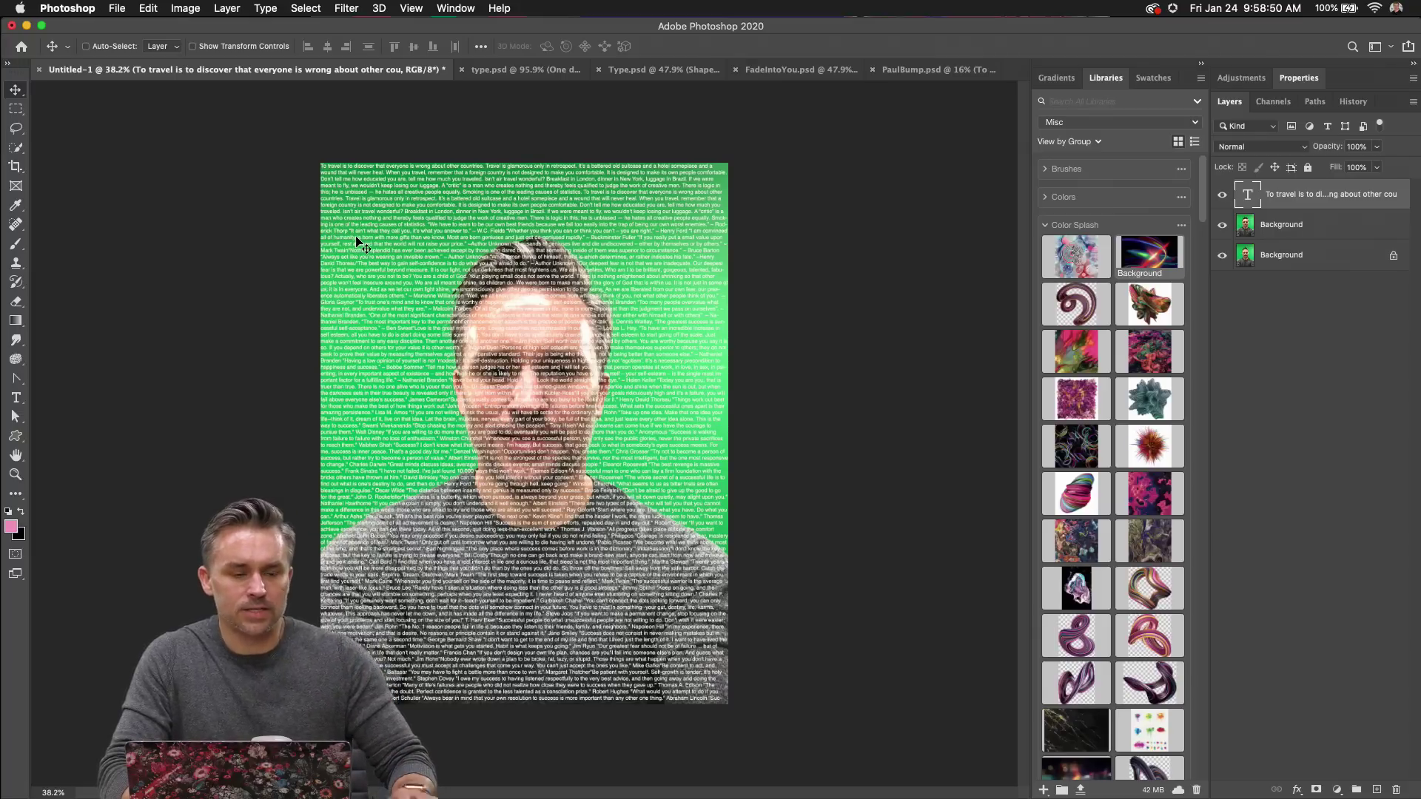
Hide the quote text and remove the green background from the duplicate portrait layer with the Remove Background quick action.
{"action": "key", "text": "ctrl"}
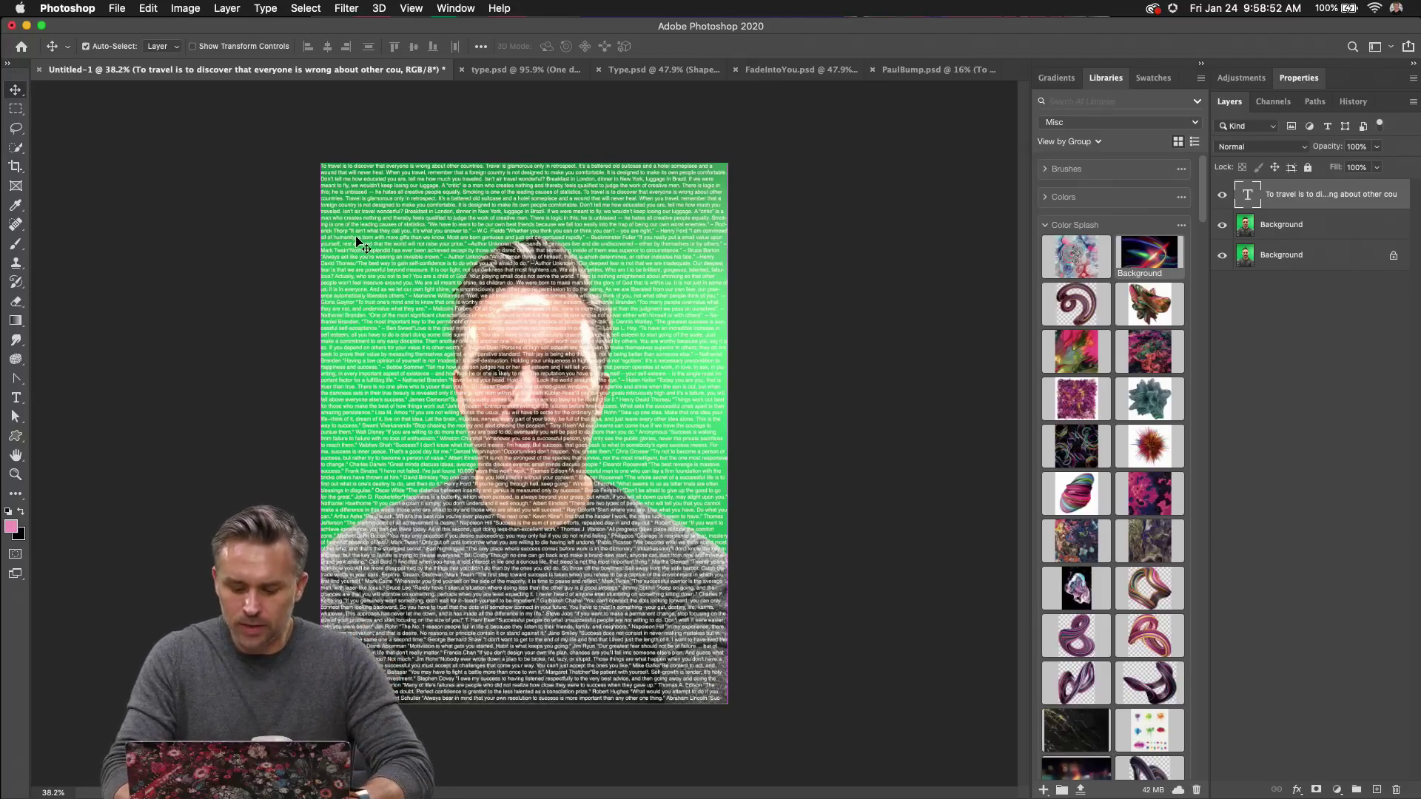
{"action": "key", "text": "ctrl+plus"}
{"action": "left_click", "coordinate": [1273, 229]}
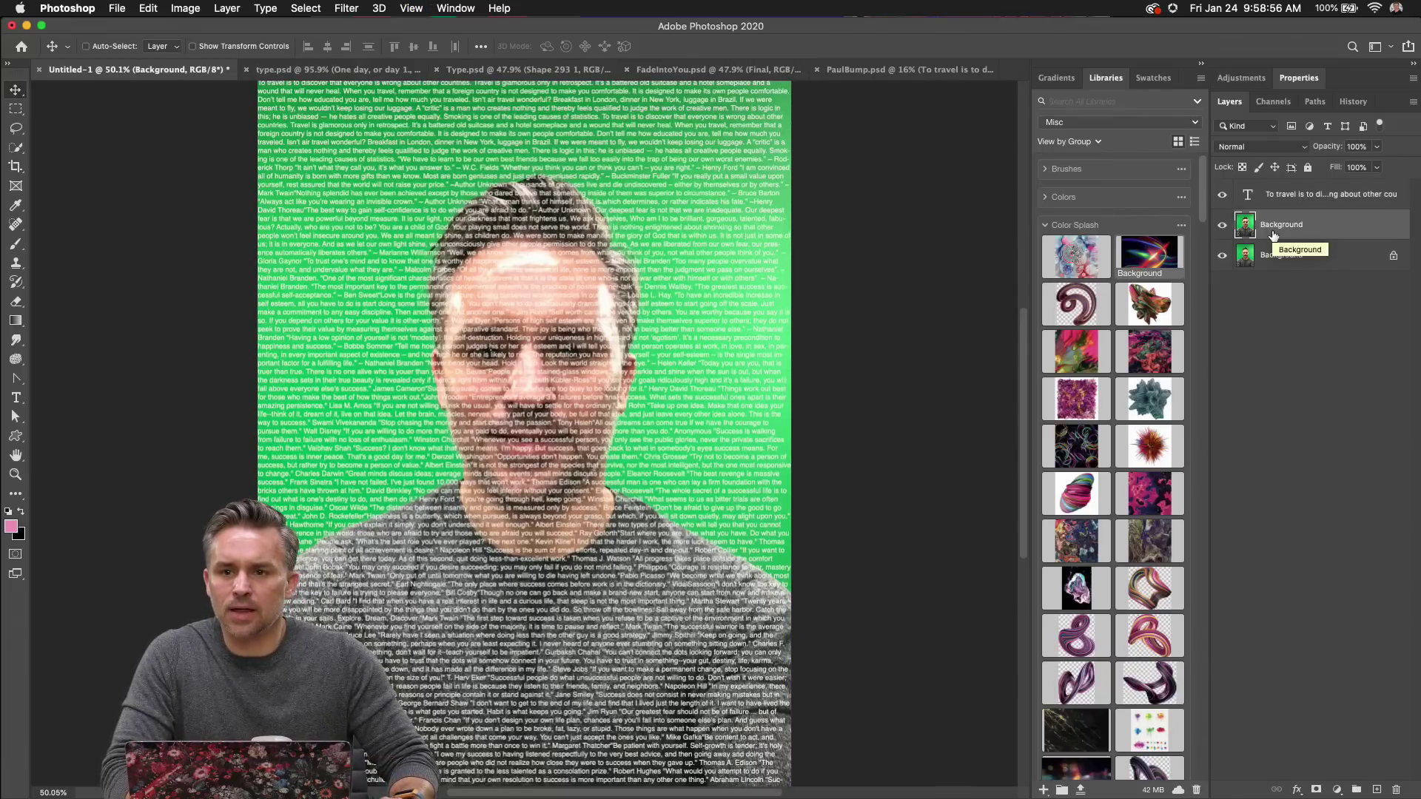
{"action": "left_click", "coordinate": [1222, 197]}
{"action": "left_click", "coordinate": [1222, 196]}
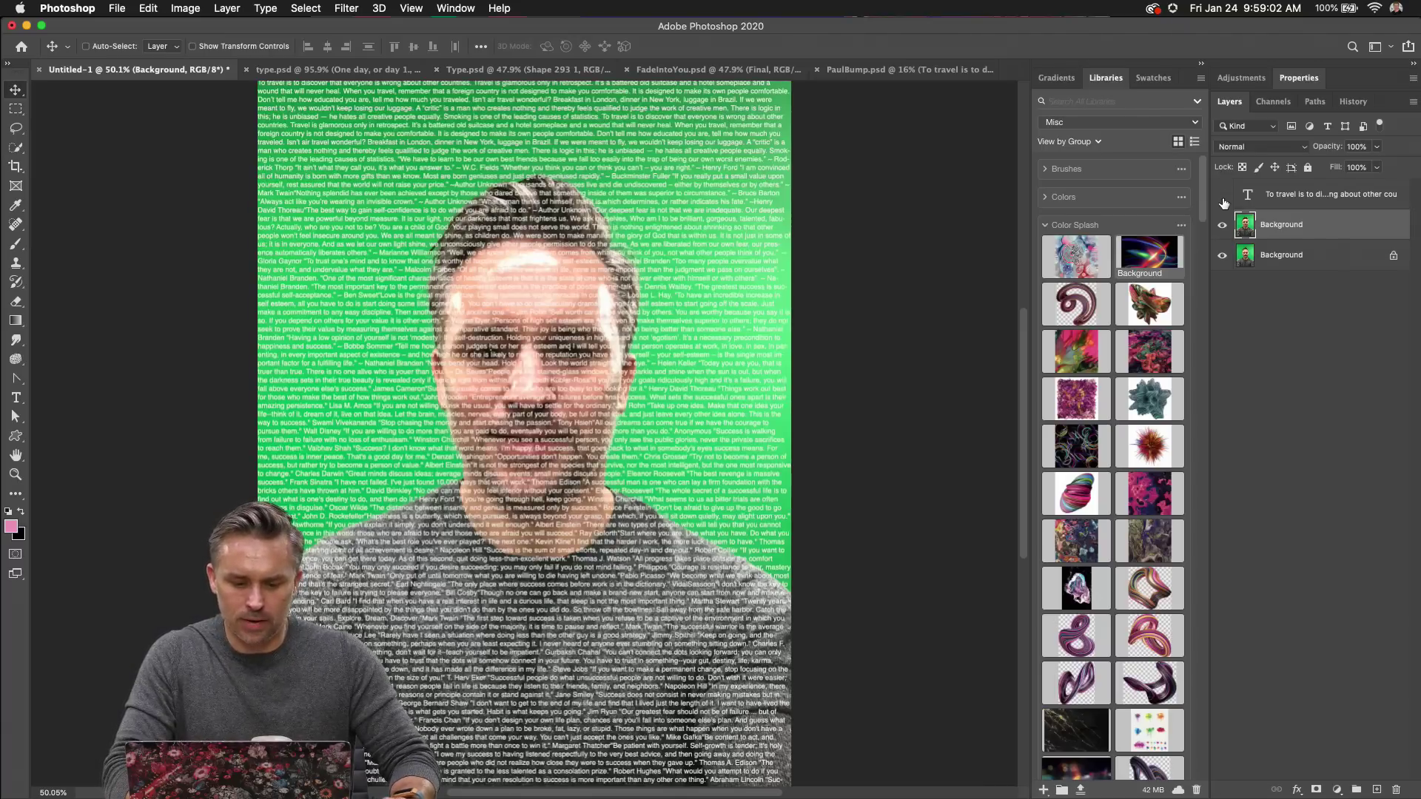
{"action": "left_click", "coordinate": [1222, 197]}
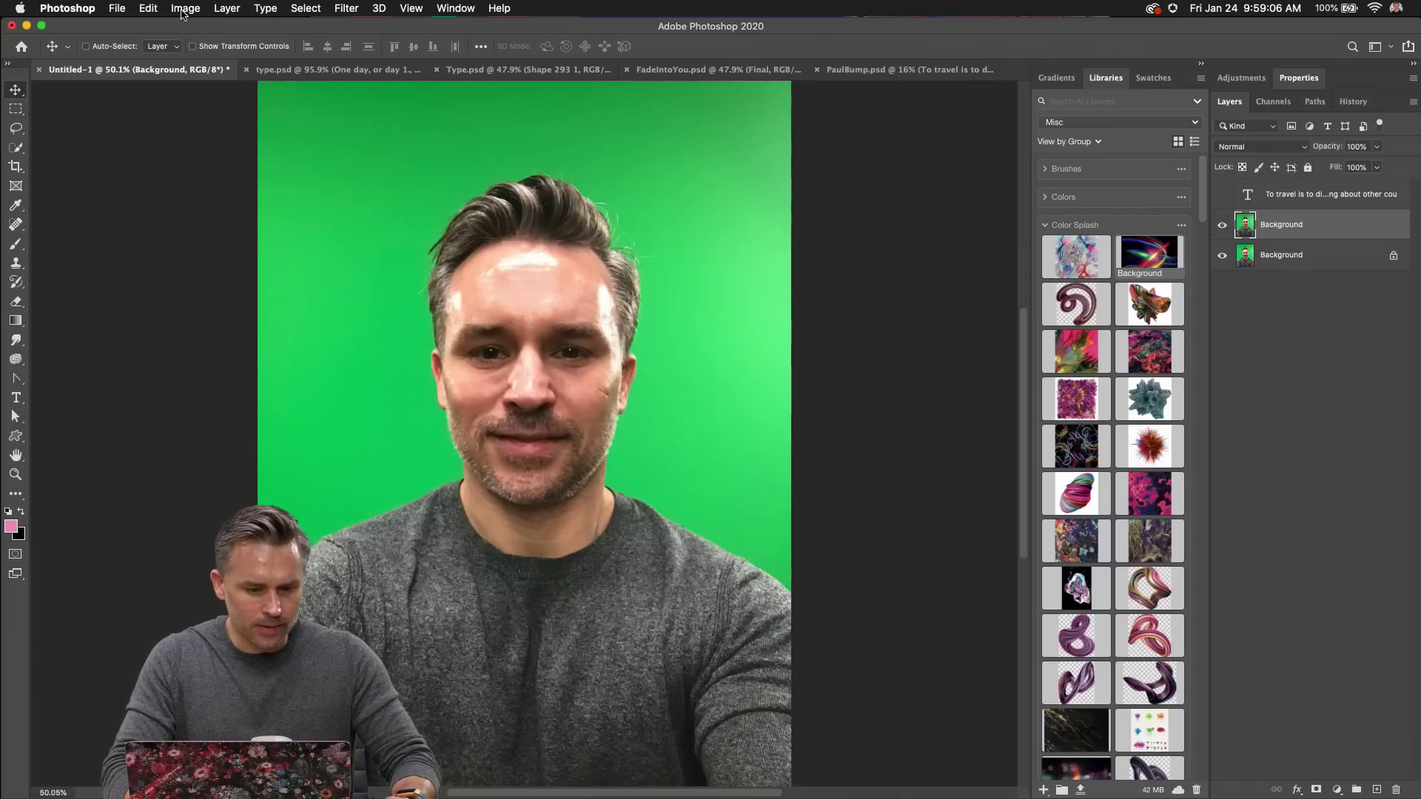
{"action": "left_click", "coordinate": [1299, 78]}
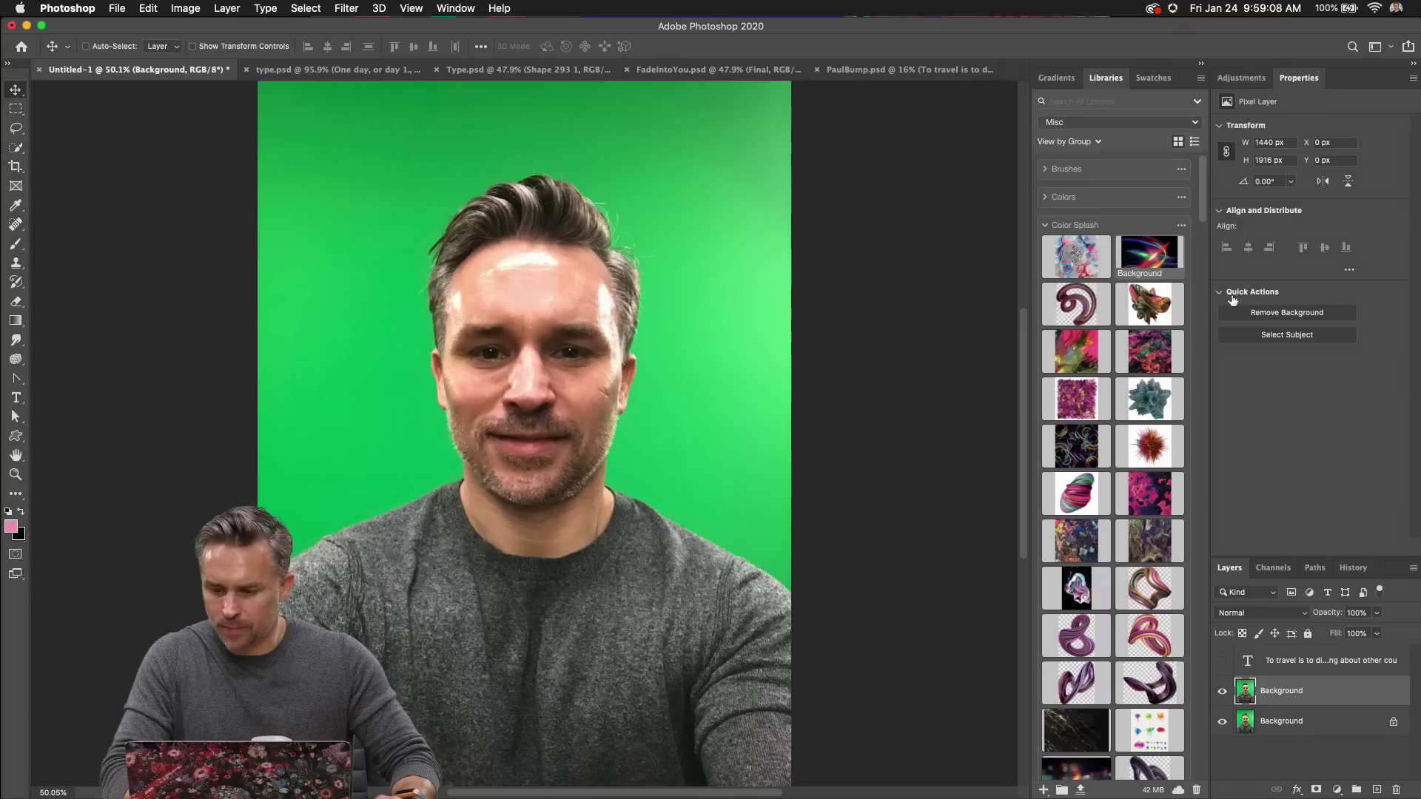
{"action": "left_click", "coordinate": [1276, 314]}
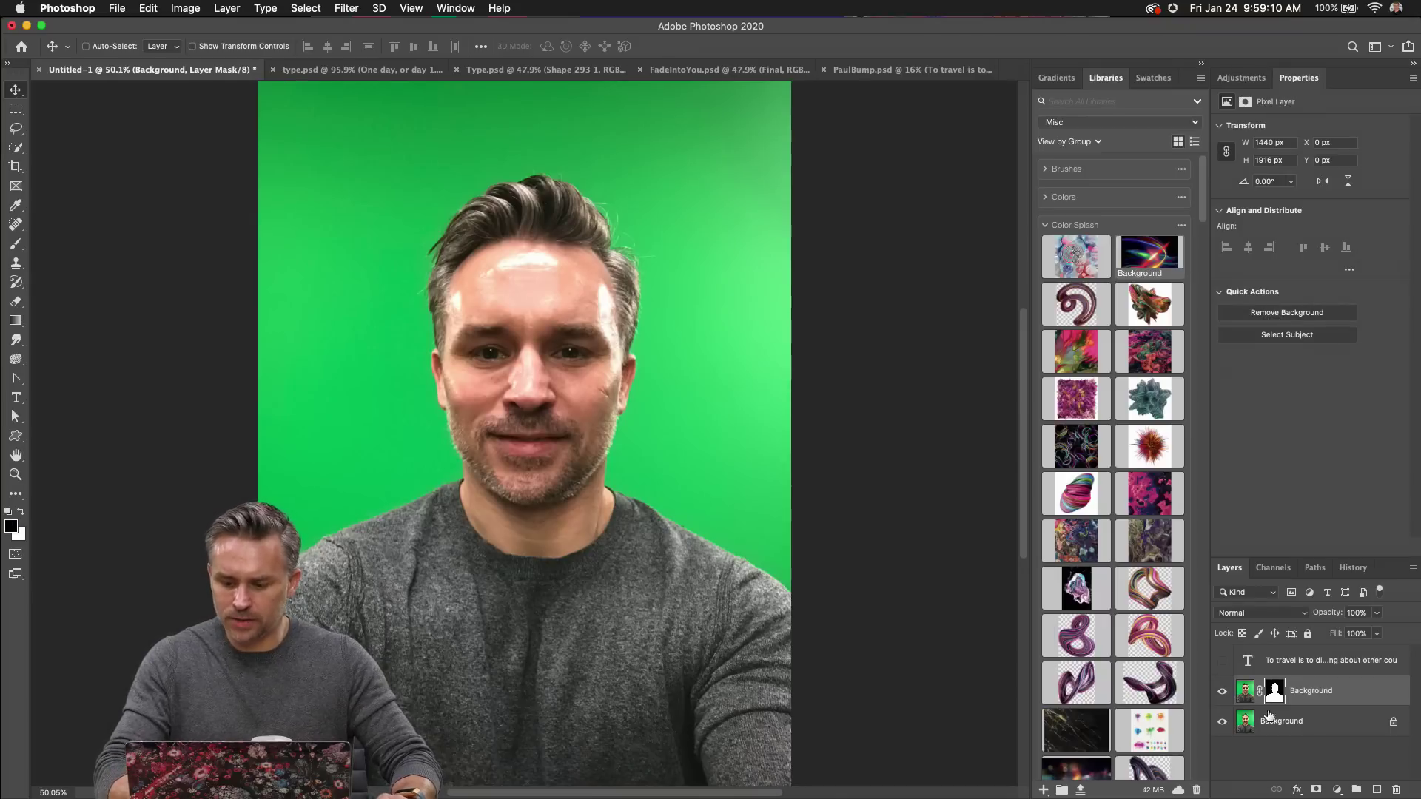
Add a layer beneath the cut-out portrait and turn it into a solid black color fill.
{"action": "left_click", "coordinate": [1376, 790], "text": "super"}
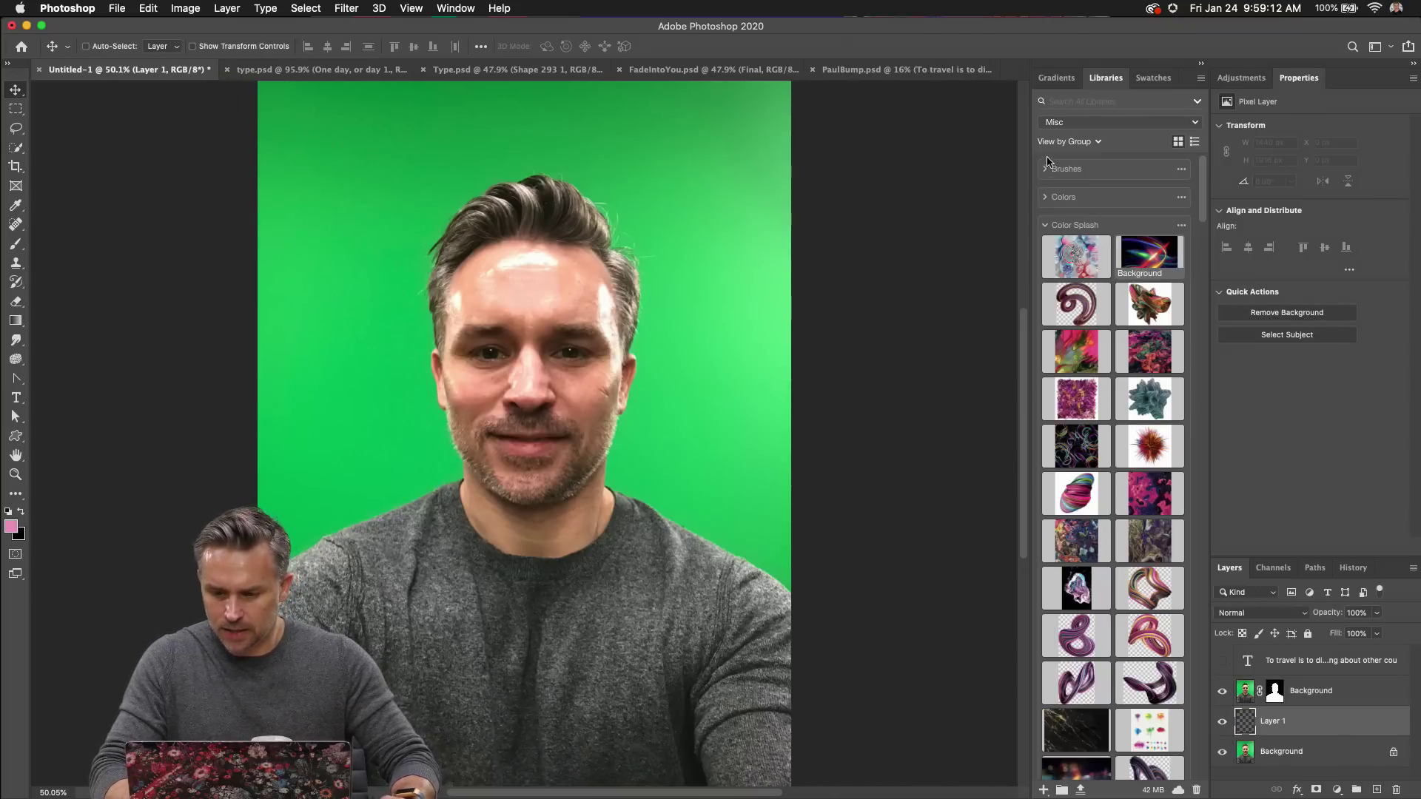
{"action": "left_click", "coordinate": [1151, 78]}
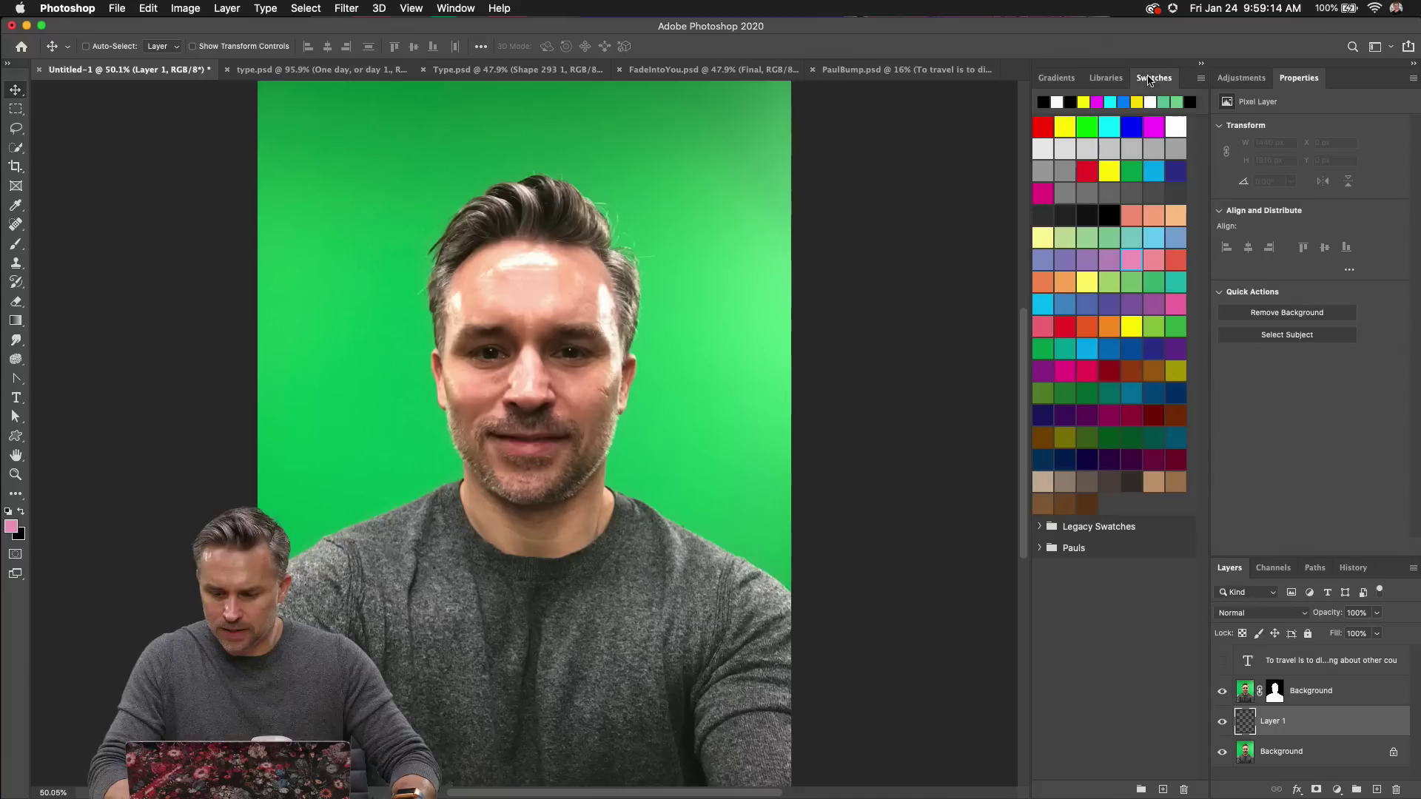
{"action": "left_click", "coordinate": [1110, 213]}
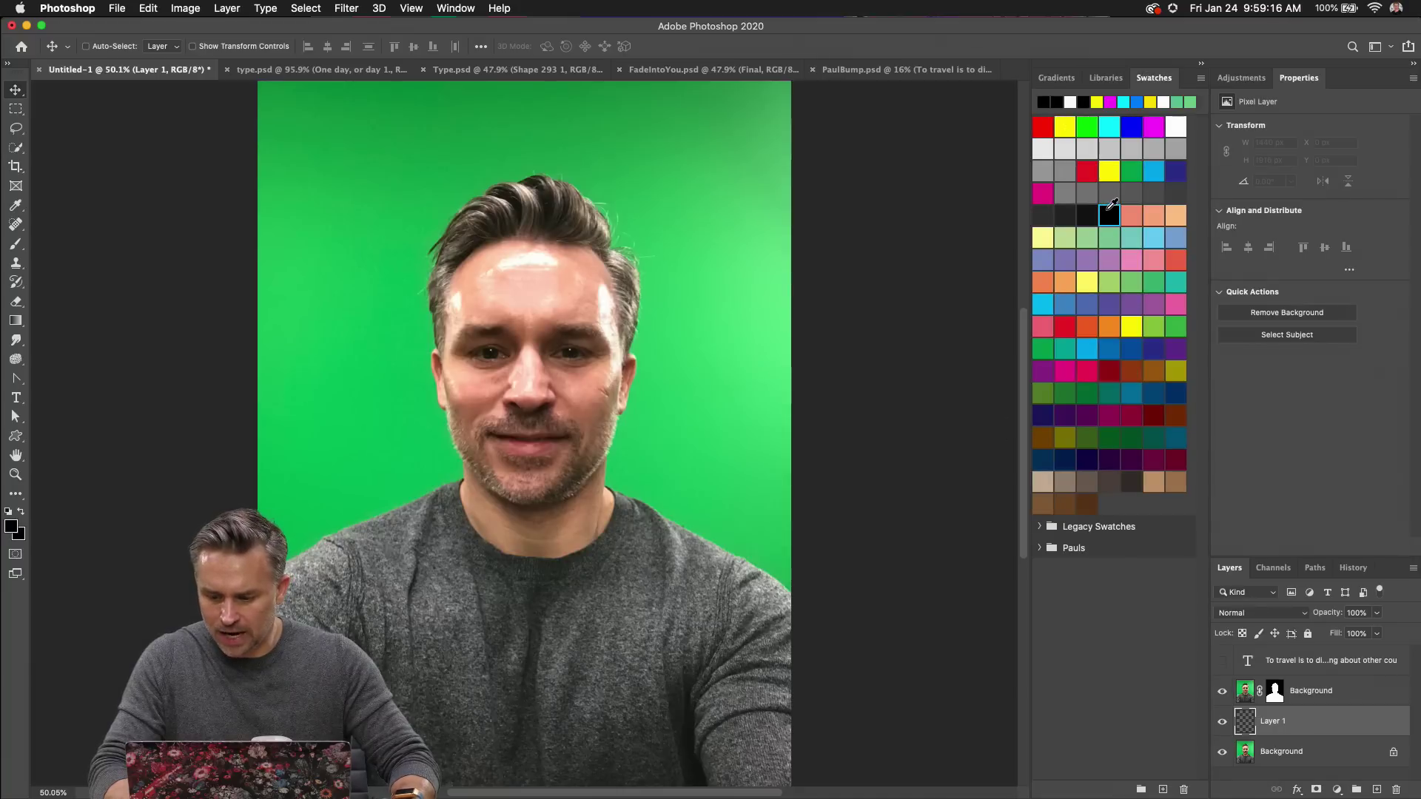
{"action": "left_click_drag", "start_coordinate": [1111, 208], "coordinate": [1319, 731]}
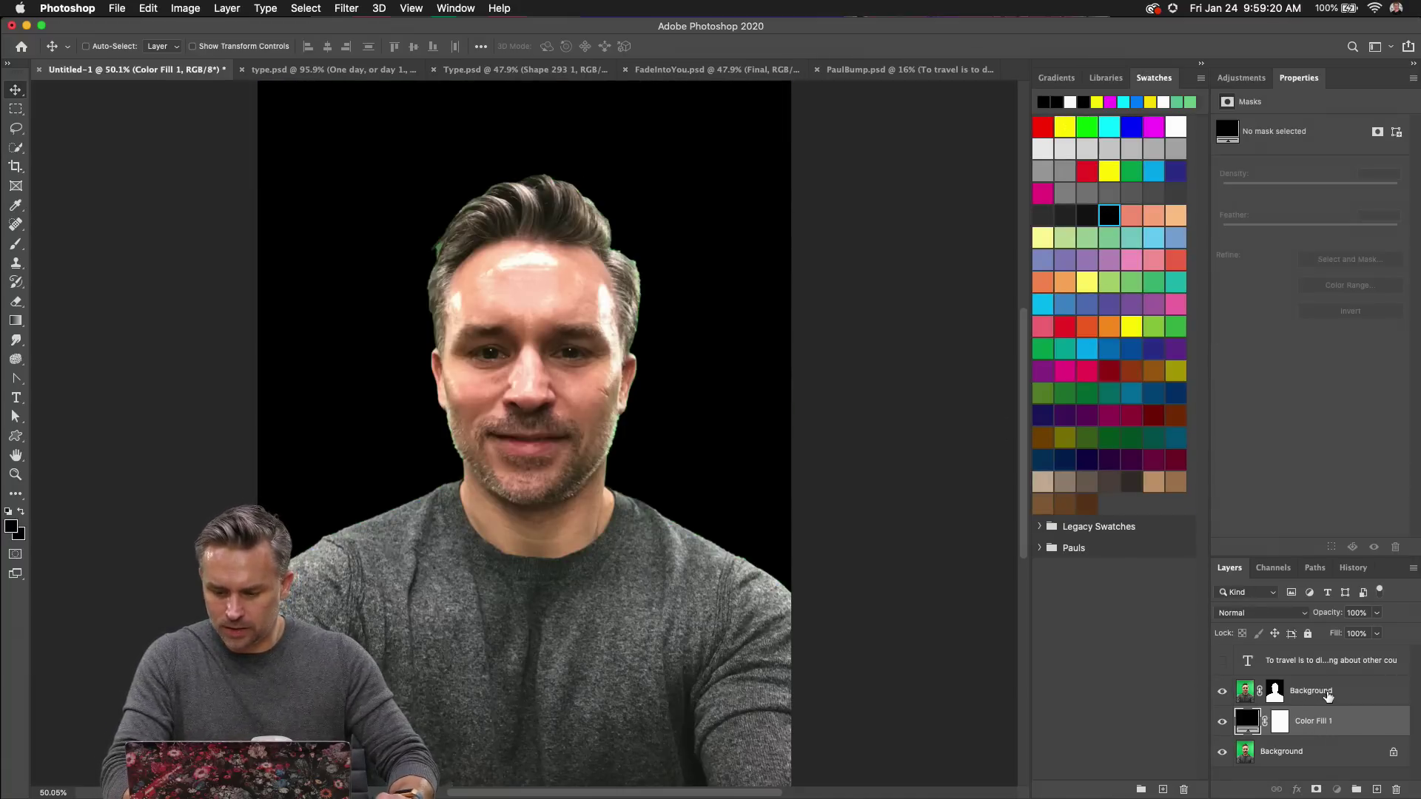
Duplicate the masked portrait layer and hide the lower of the two copies.
{"action": "left_click", "coordinate": [1329, 694]}
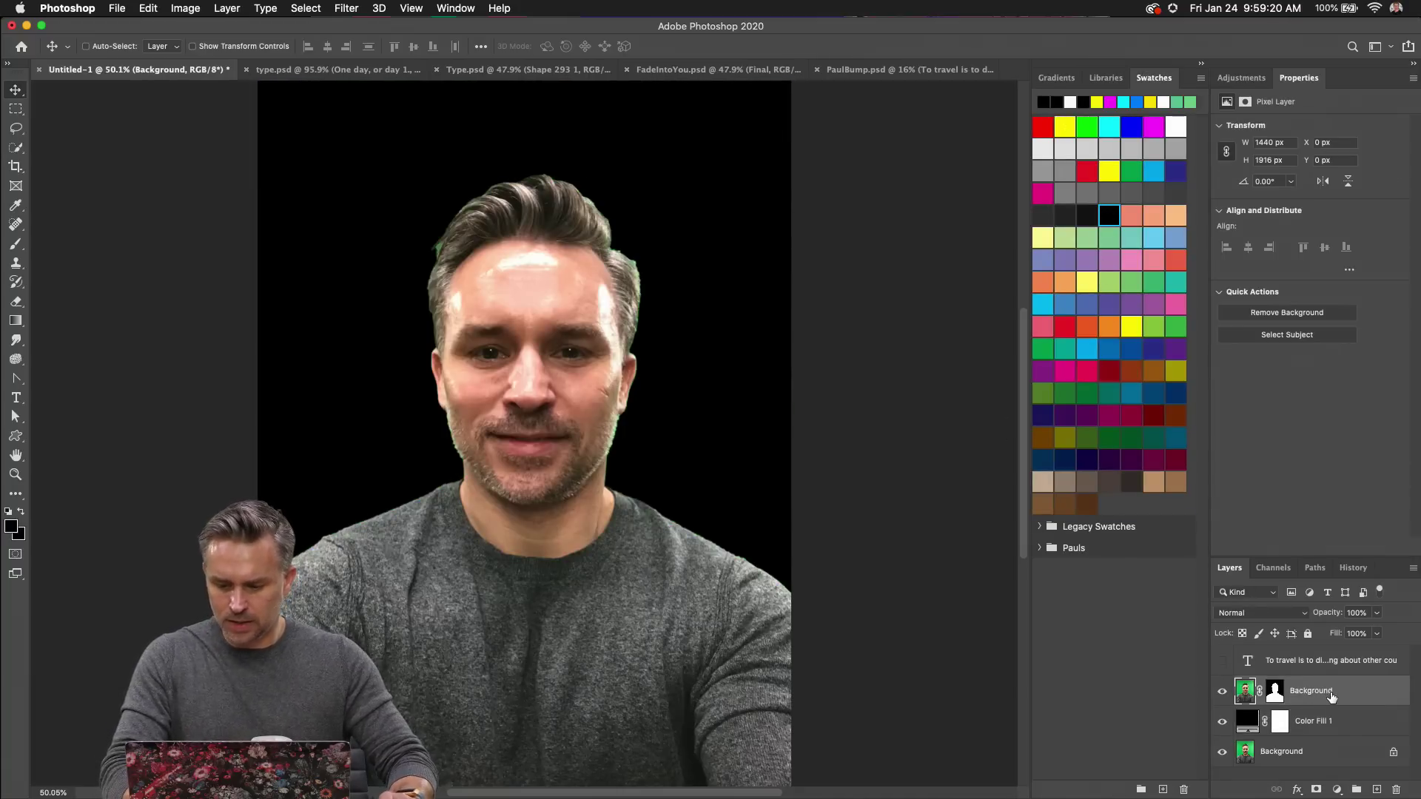
{"action": "double_click", "coordinate": [1364, 86]}
{"action": "key", "text": "super+j"}
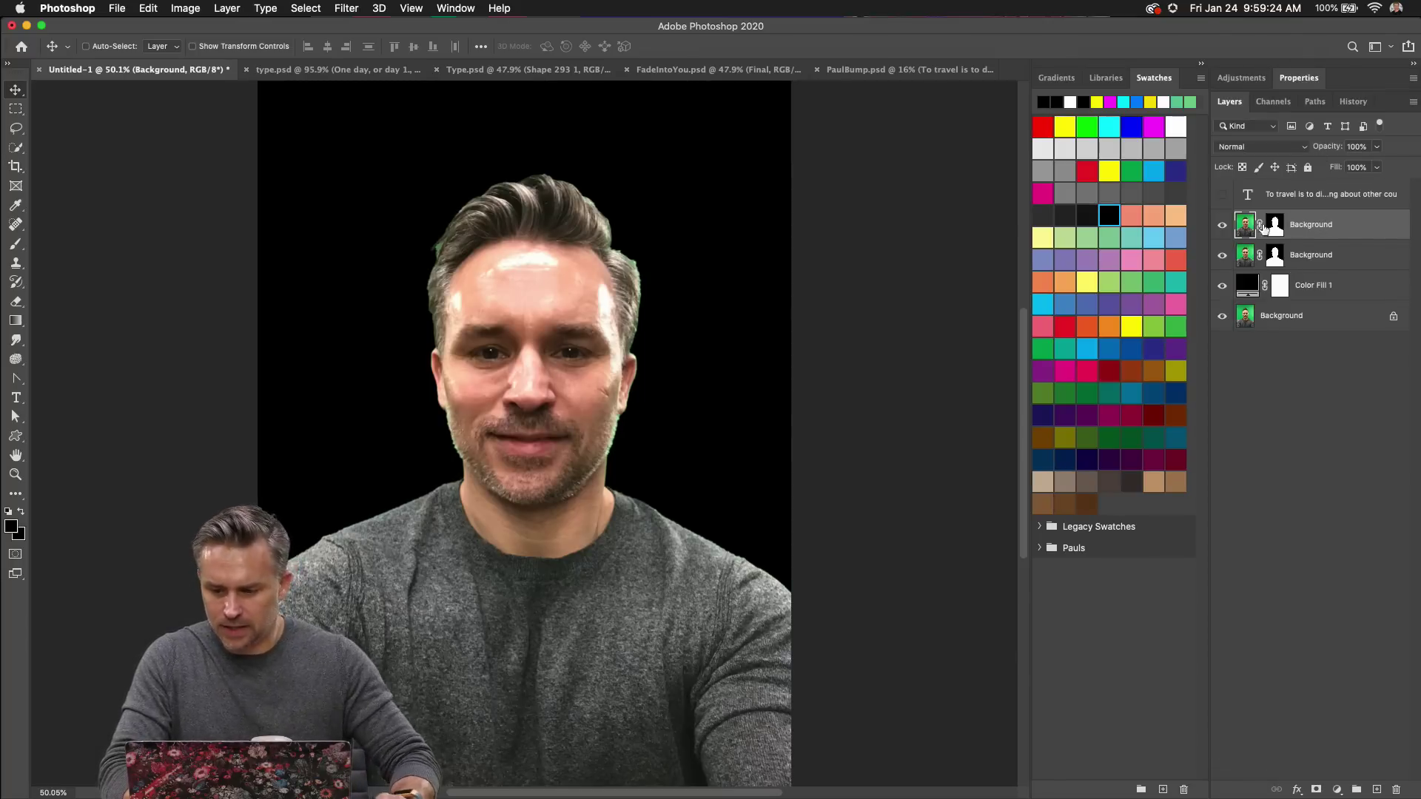
{"action": "left_click", "coordinate": [1222, 254]}
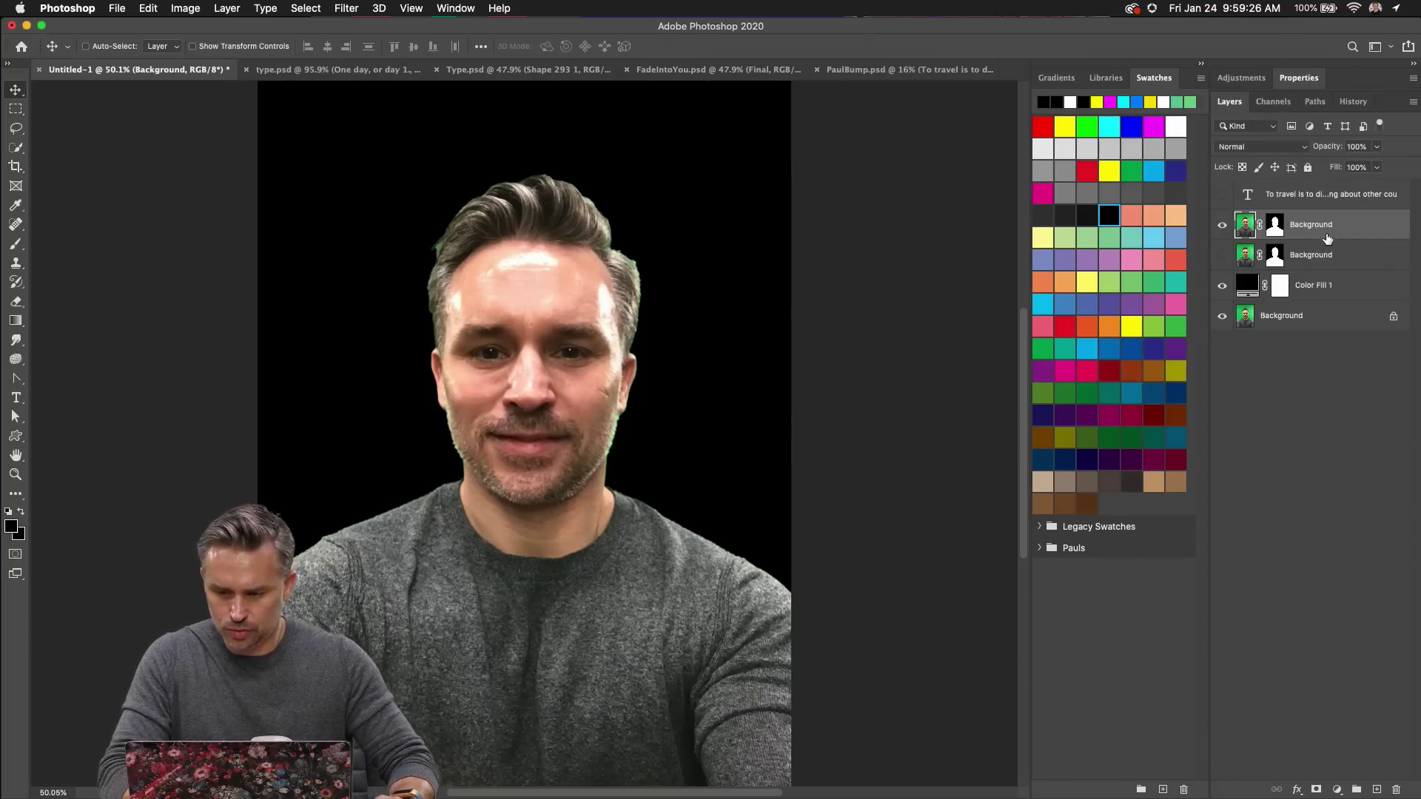
Preview the quote text over the cut-out portrait and look at the options for importing from an iPhone or iPad.
{"action": "left_click", "coordinate": [1222, 195]}
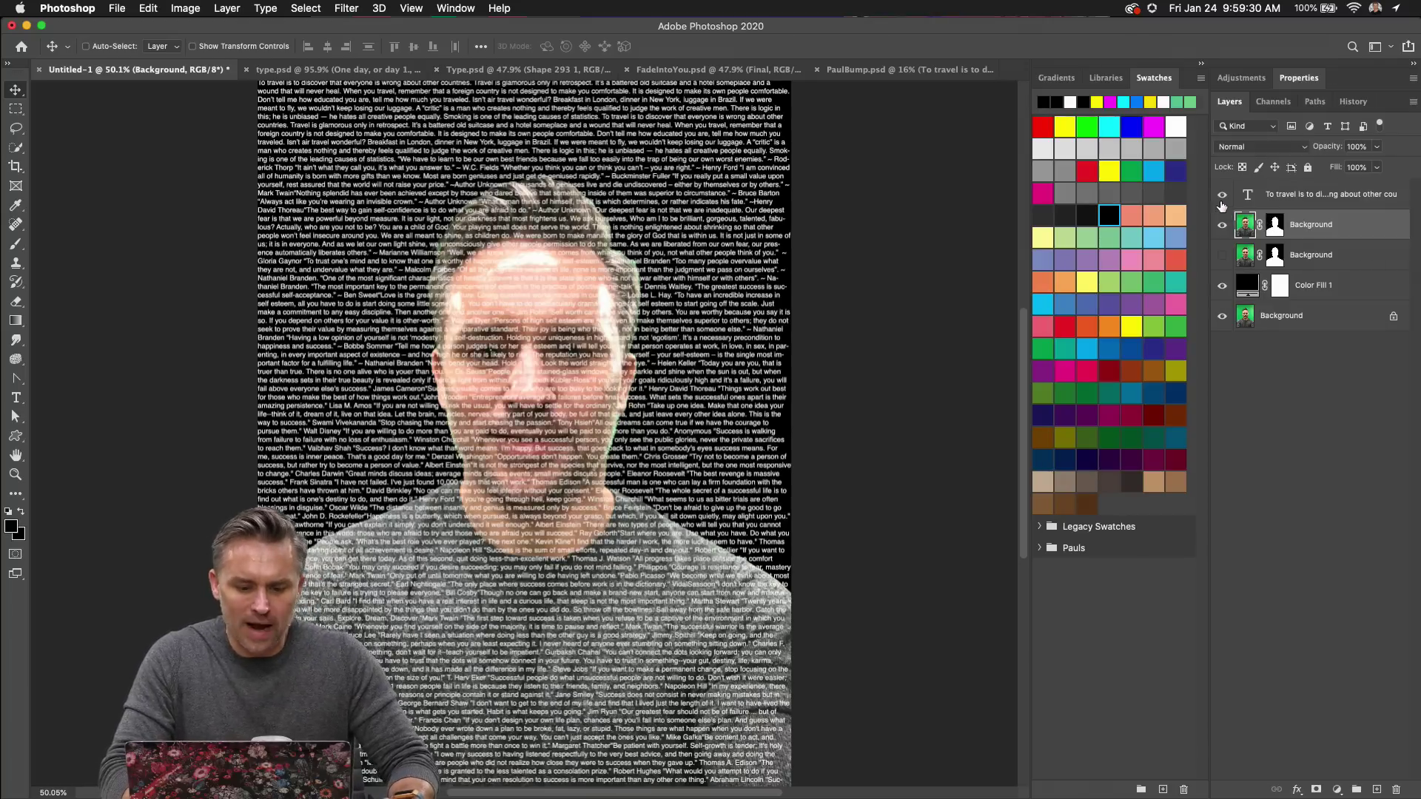
{"action": "left_click", "coordinate": [1222, 194]}
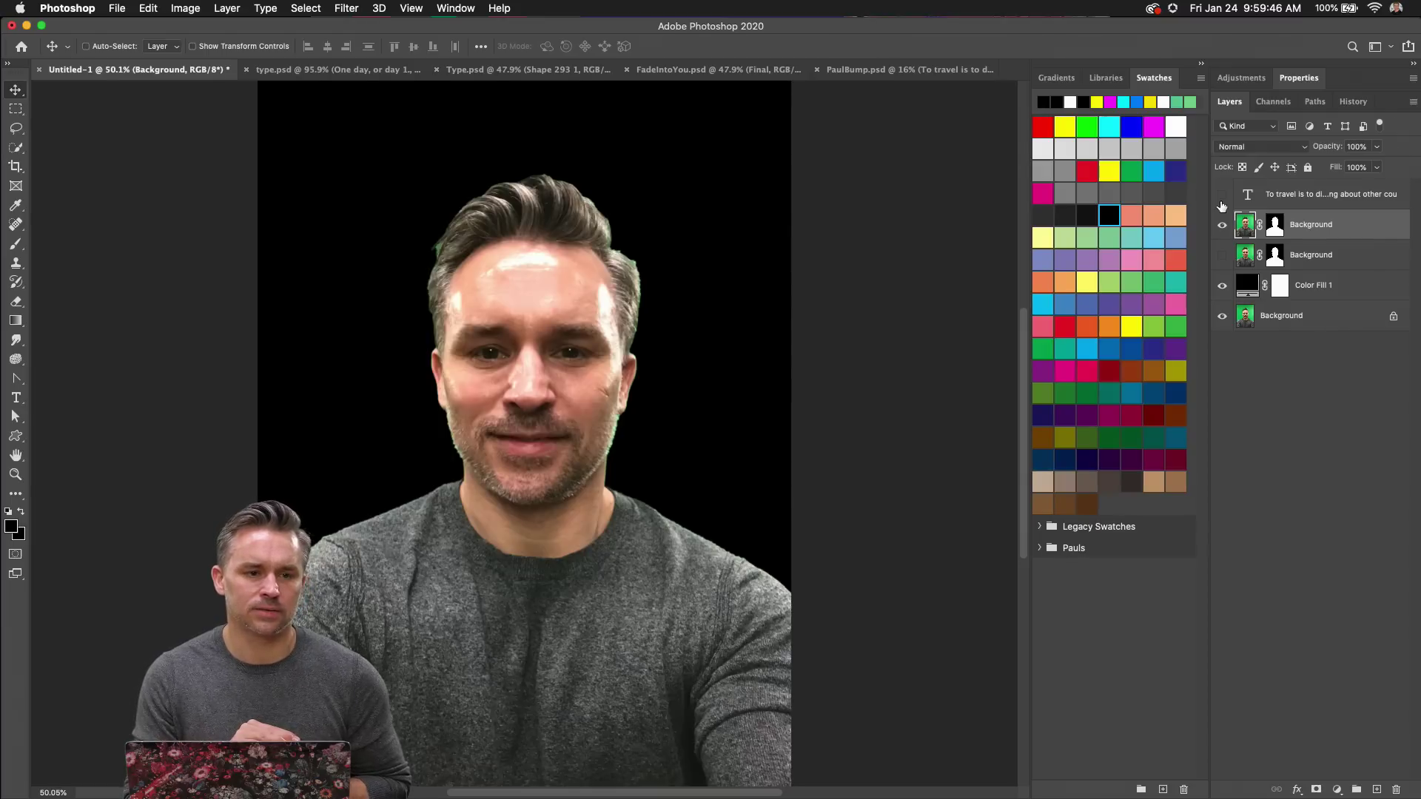
{"action": "left_click", "coordinate": [117, 9]}
{"action": "mouse_move", "coordinate": [160, 385]}
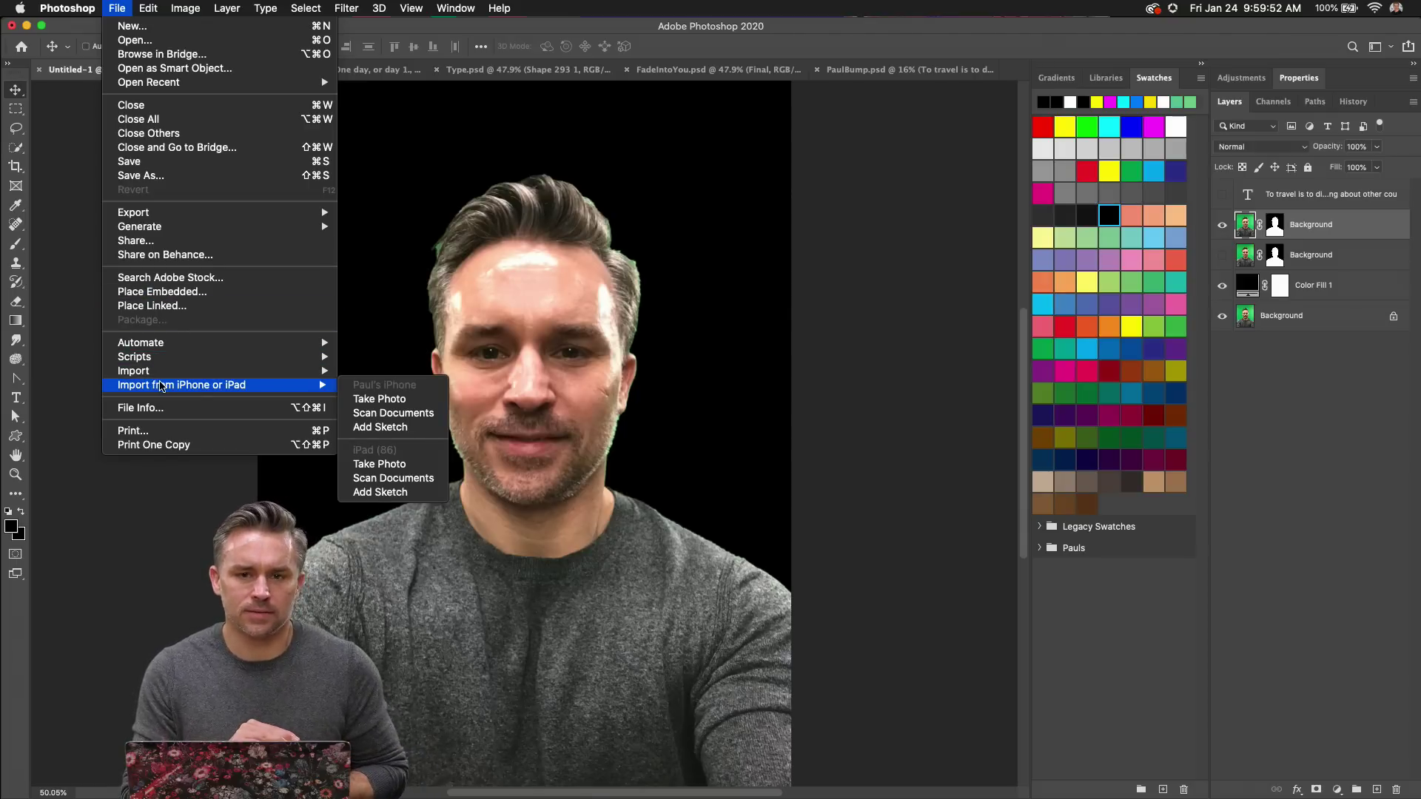
{"action": "left_click", "coordinate": [699, 499]}
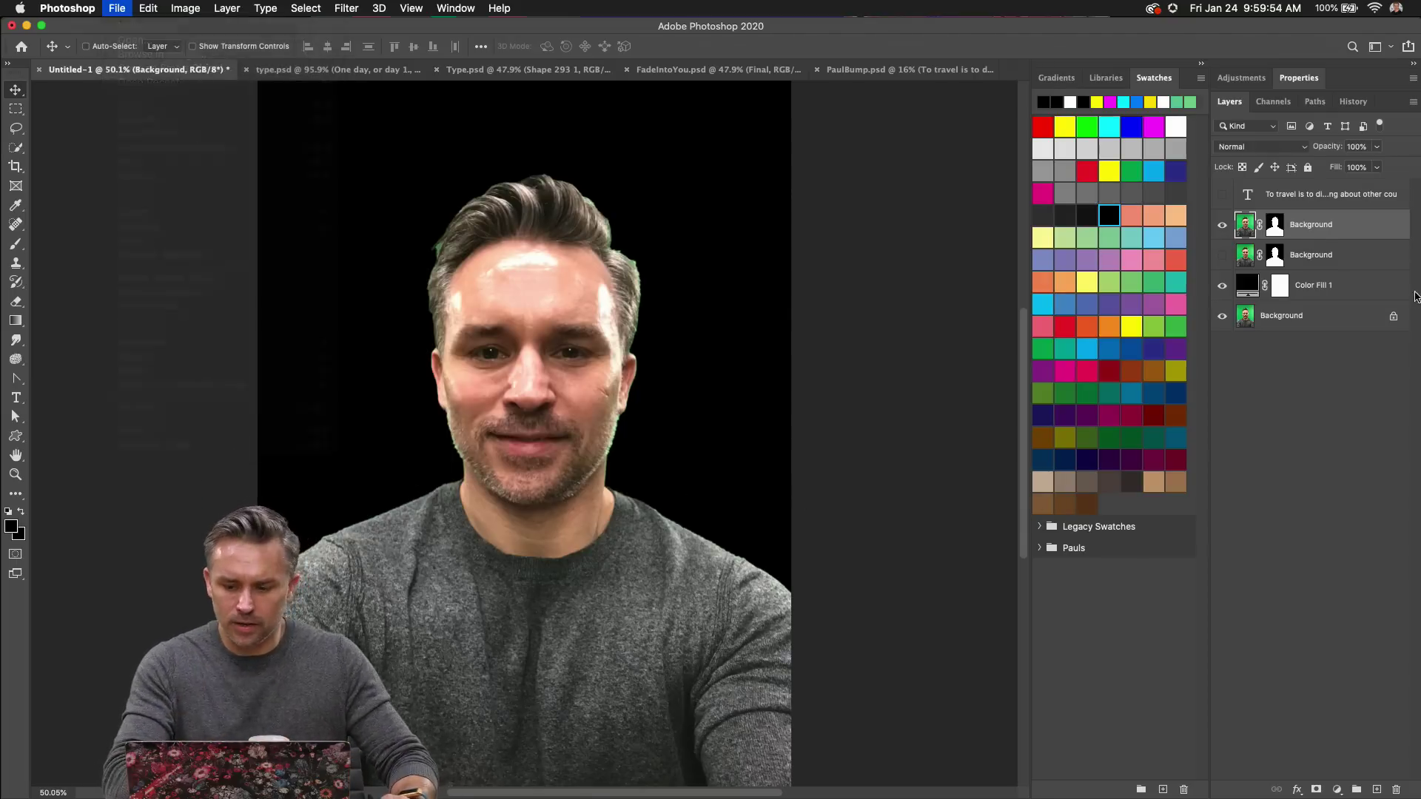
Show the quote text layer and clip it to the masked portrait layer below.
{"action": "left_click", "coordinate": [1222, 195]}
{"action": "left_click", "coordinate": [1301, 197]}
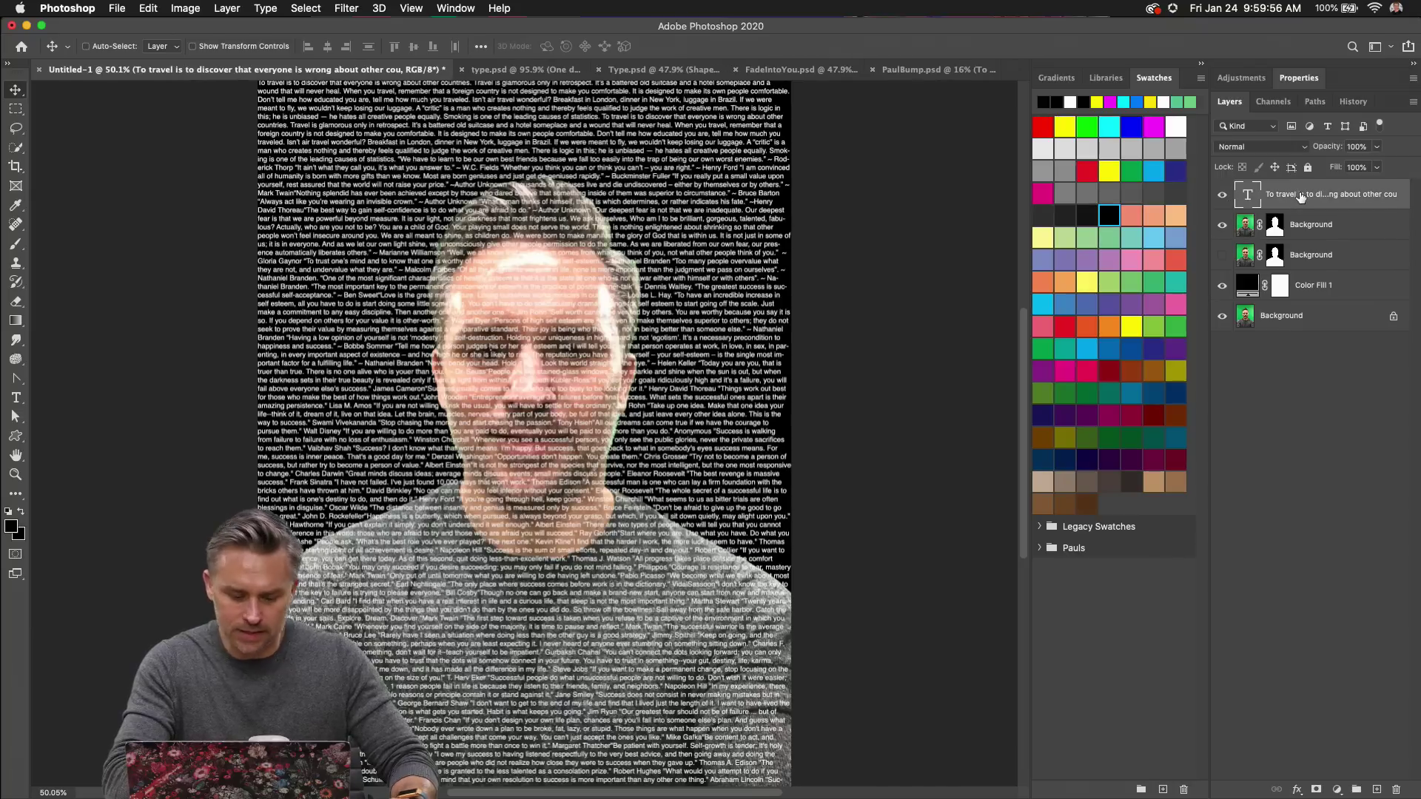
{"action": "left_click", "coordinate": [1321, 206], "text": "alt"}
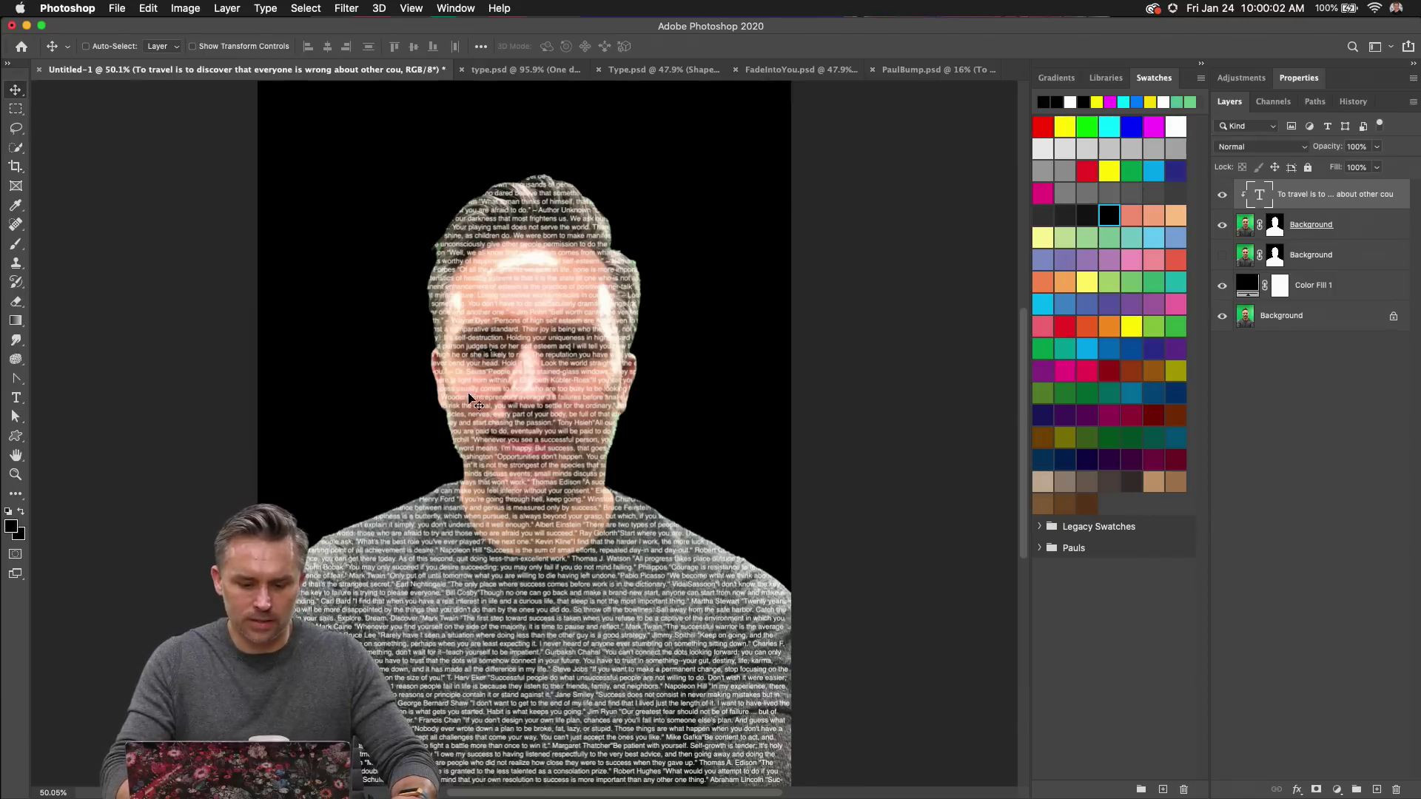
Open the blend mode choices for the clipped quote text layer.
{"action": "key", "text": "super+plus"}
{"action": "left_click", "coordinate": [1271, 147]}
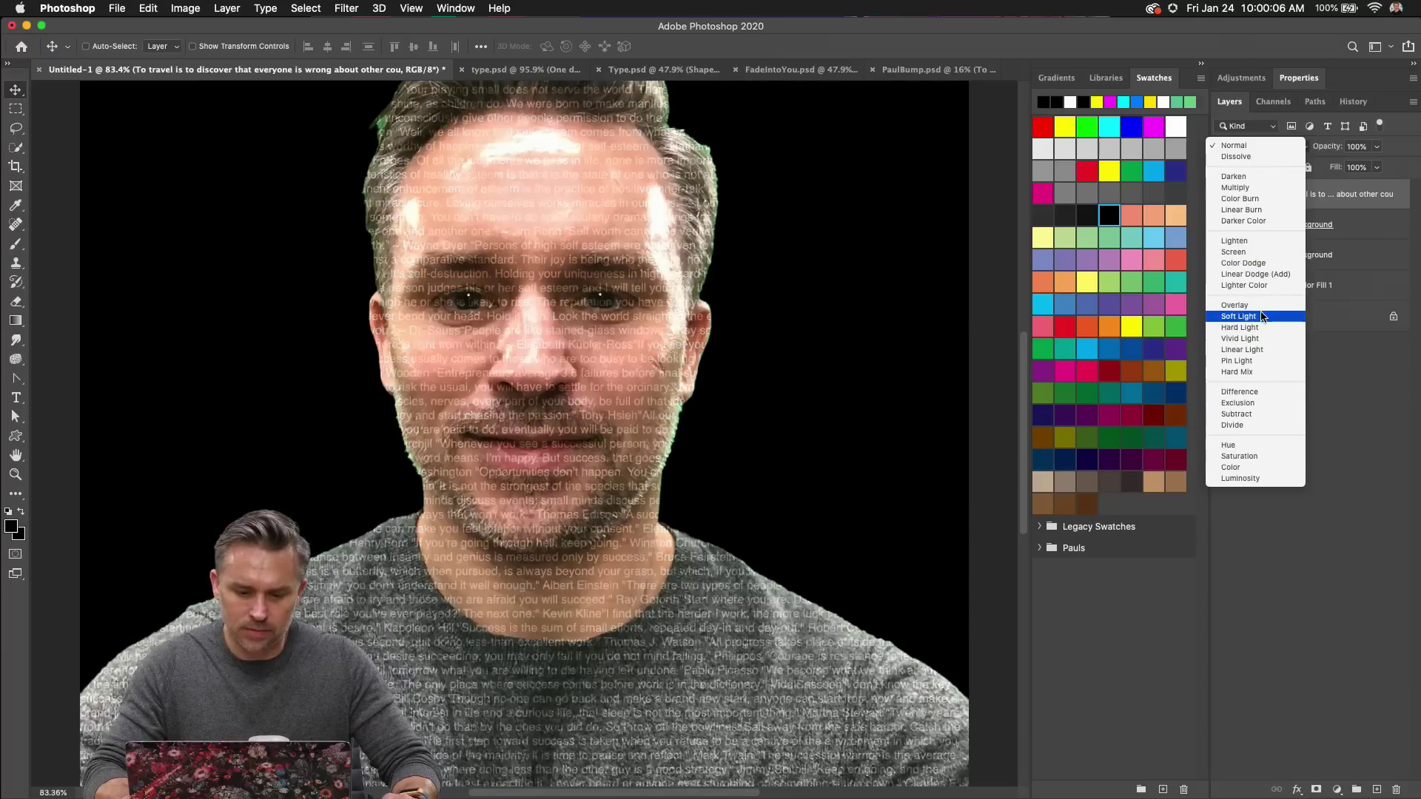
Set the quote text layer's blend mode to Overlay and convert the layer to a smart object.
{"action": "left_click", "coordinate": [1263, 309]}
{"action": "key", "text": "super+plus"}
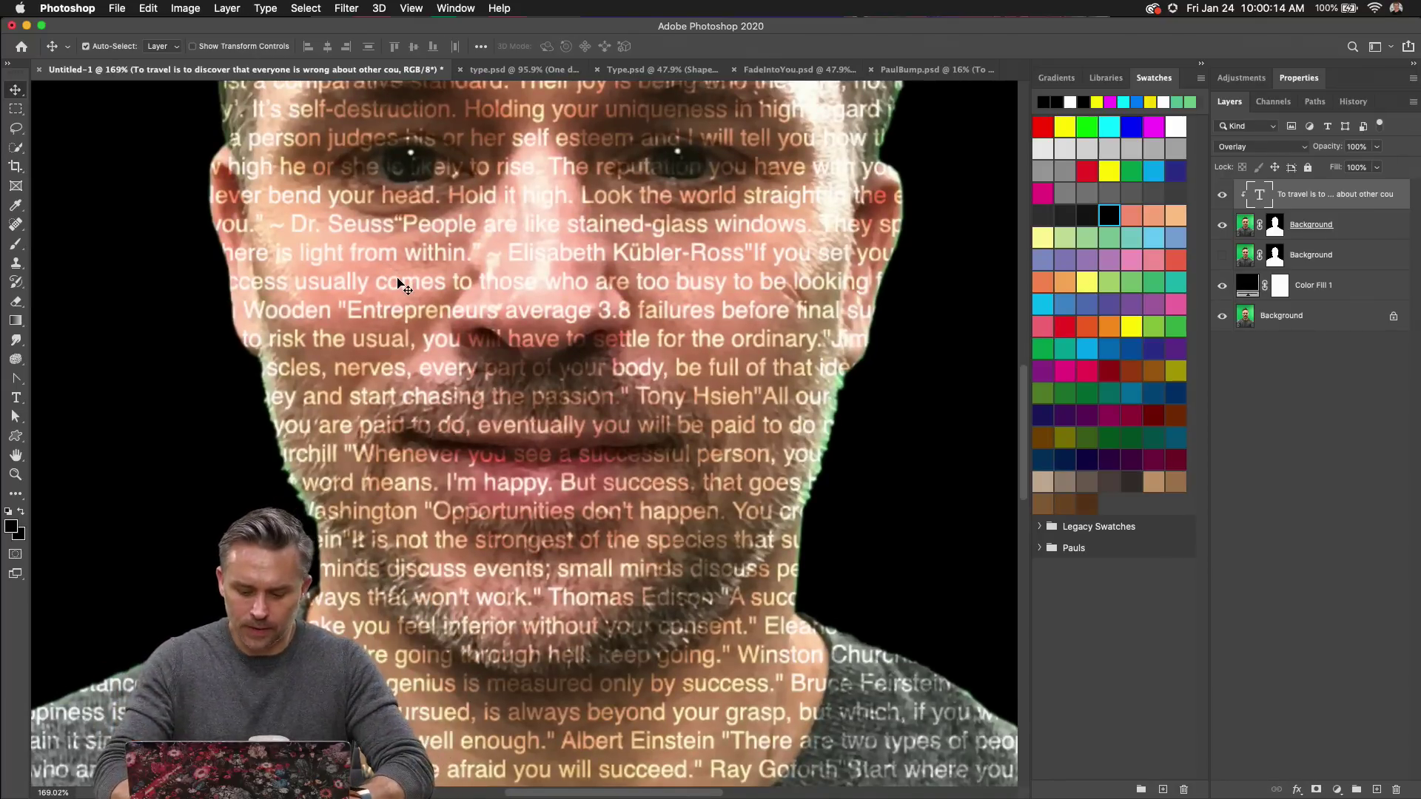
{"action": "key", "text": "super+1"}
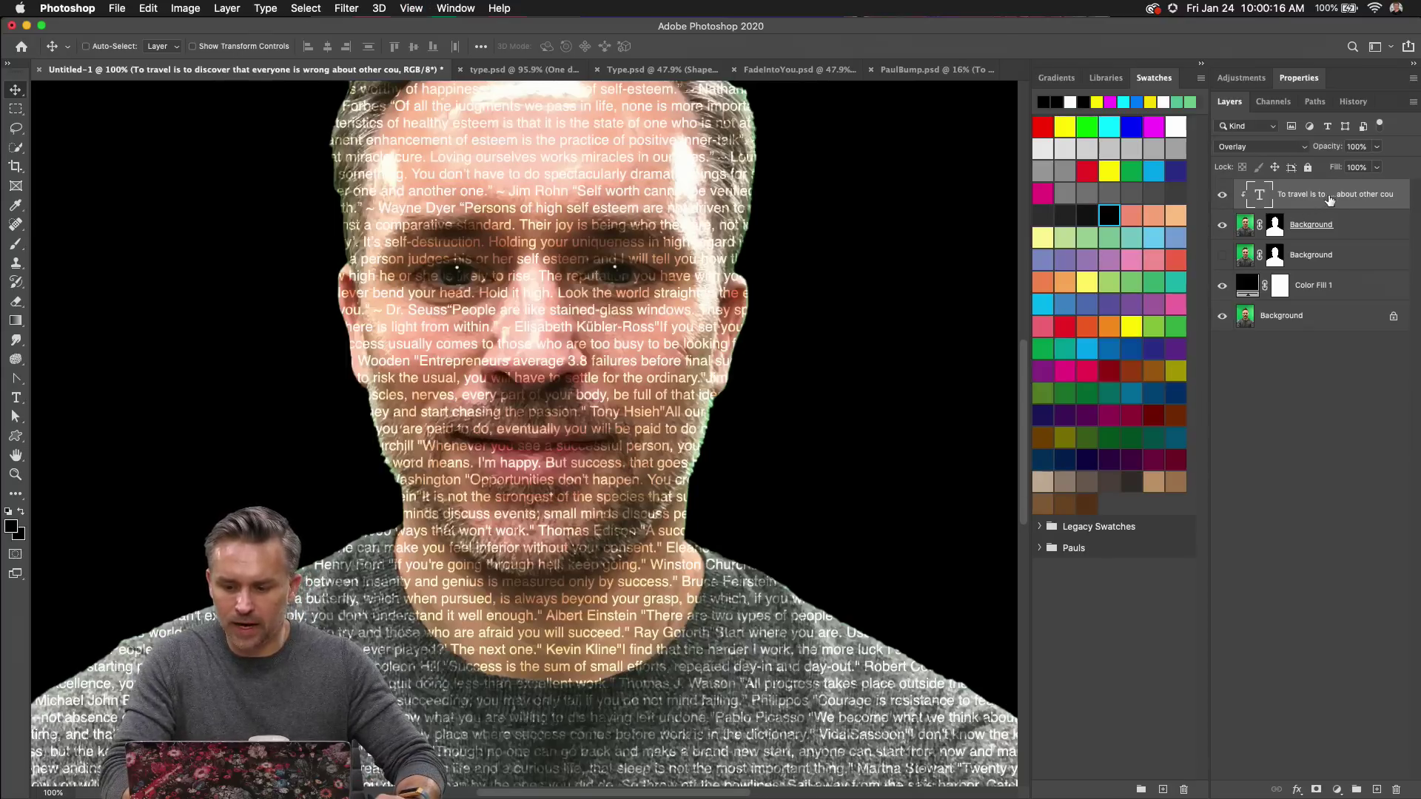
{"action": "right_click", "coordinate": [1336, 196]}
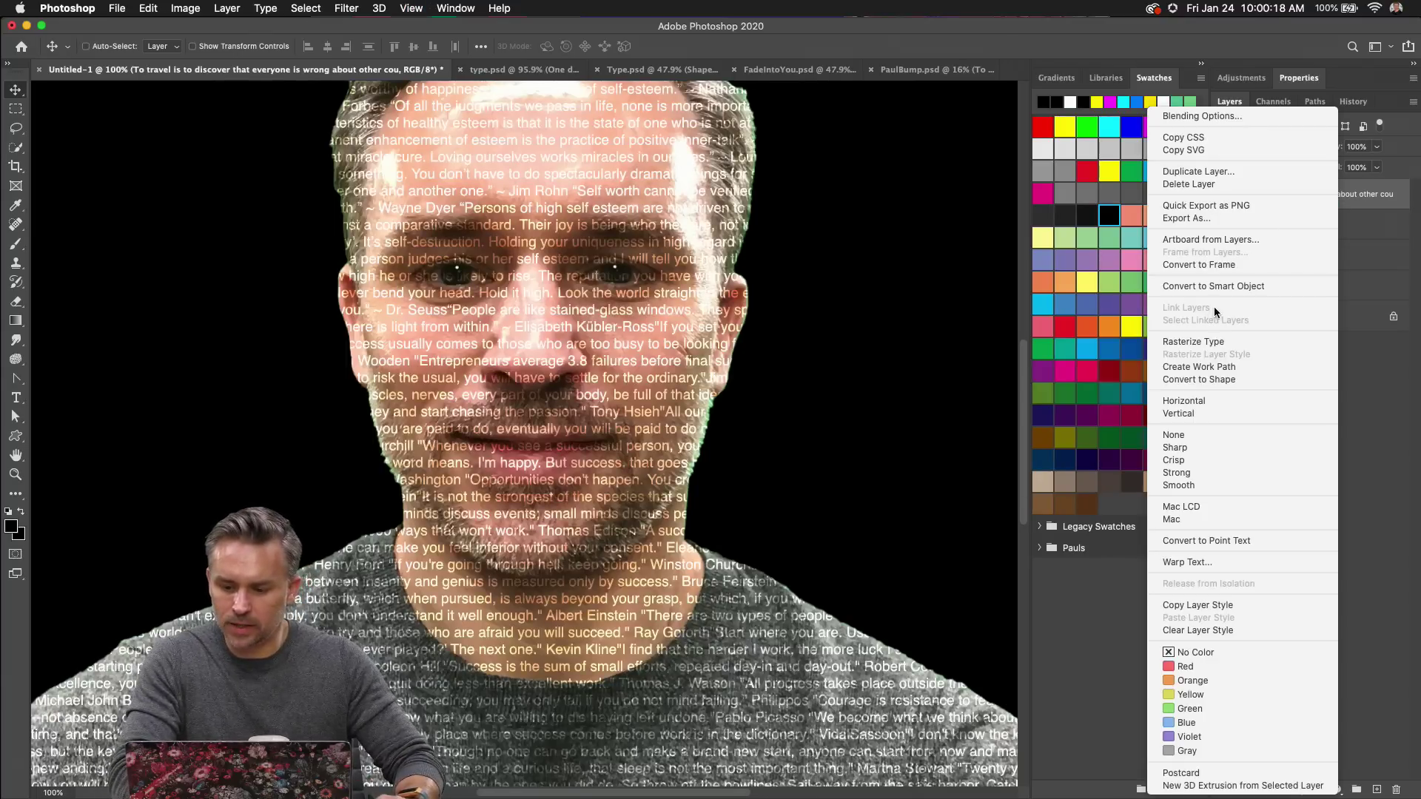
{"action": "left_click", "coordinate": [1214, 286]}
Try warping the quote text with freehand Liquify strokes over the face area at brush size 250, and undo the filter.
{"action": "left_click", "coordinate": [346, 9]}
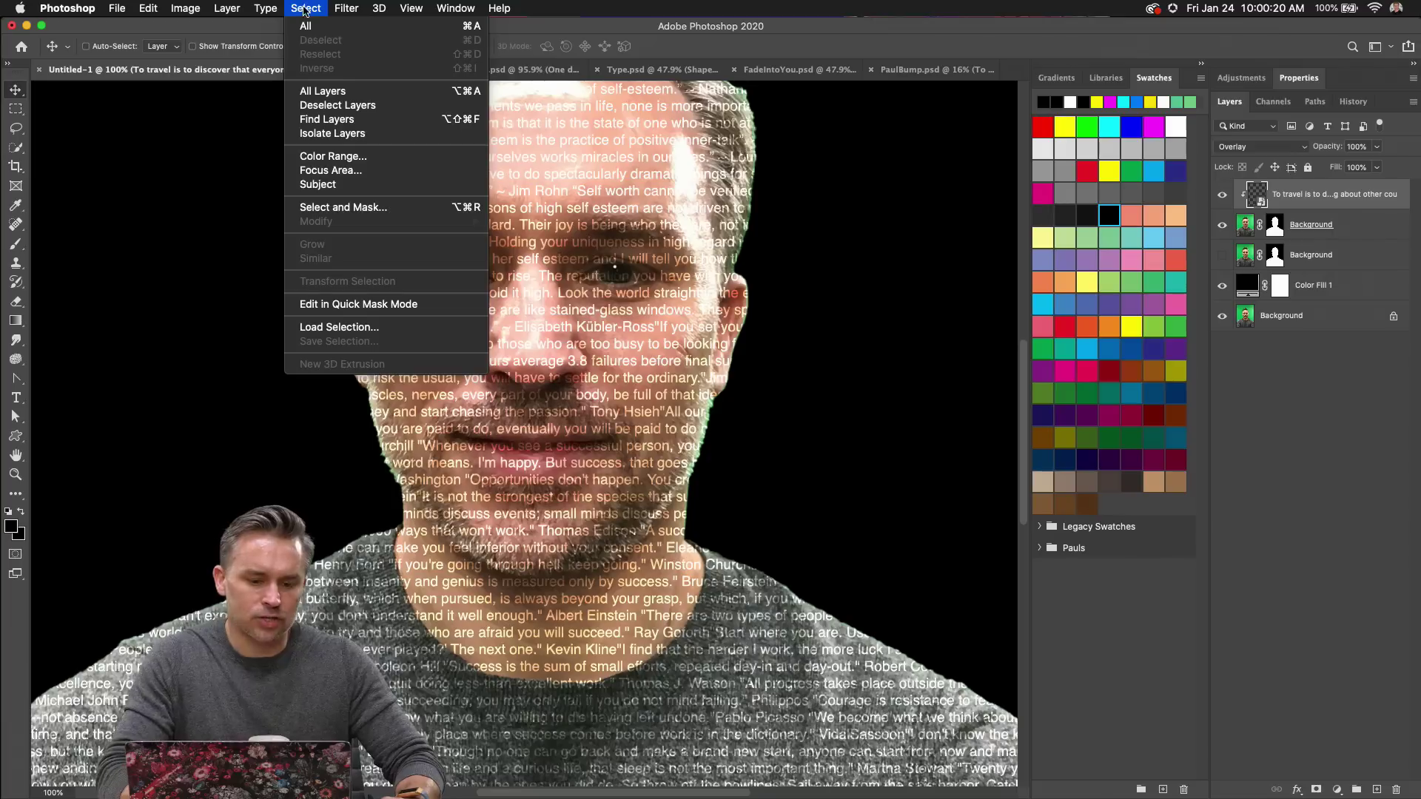
{"action": "mouse_move", "coordinate": [346, 9]}
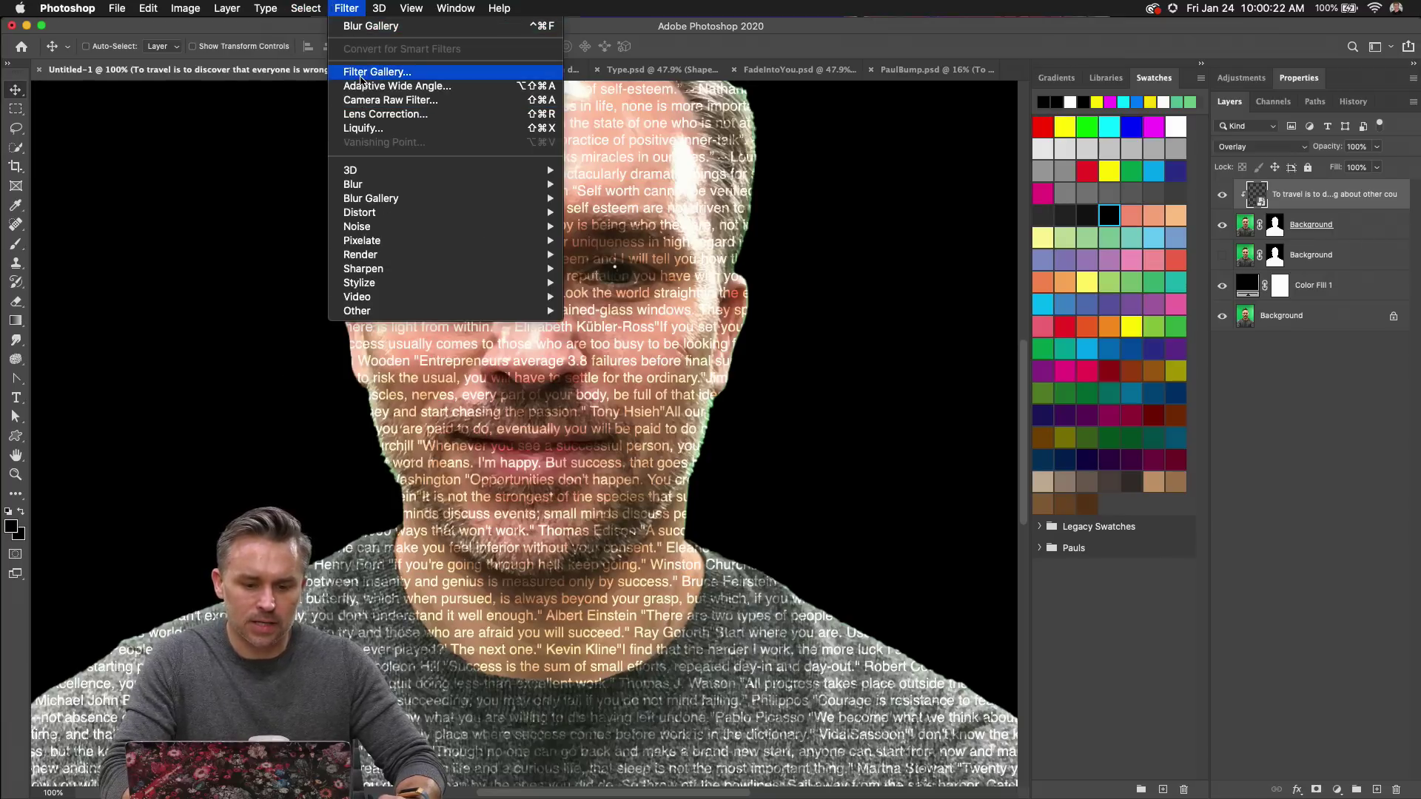
{"action": "left_click", "coordinate": [363, 128]}
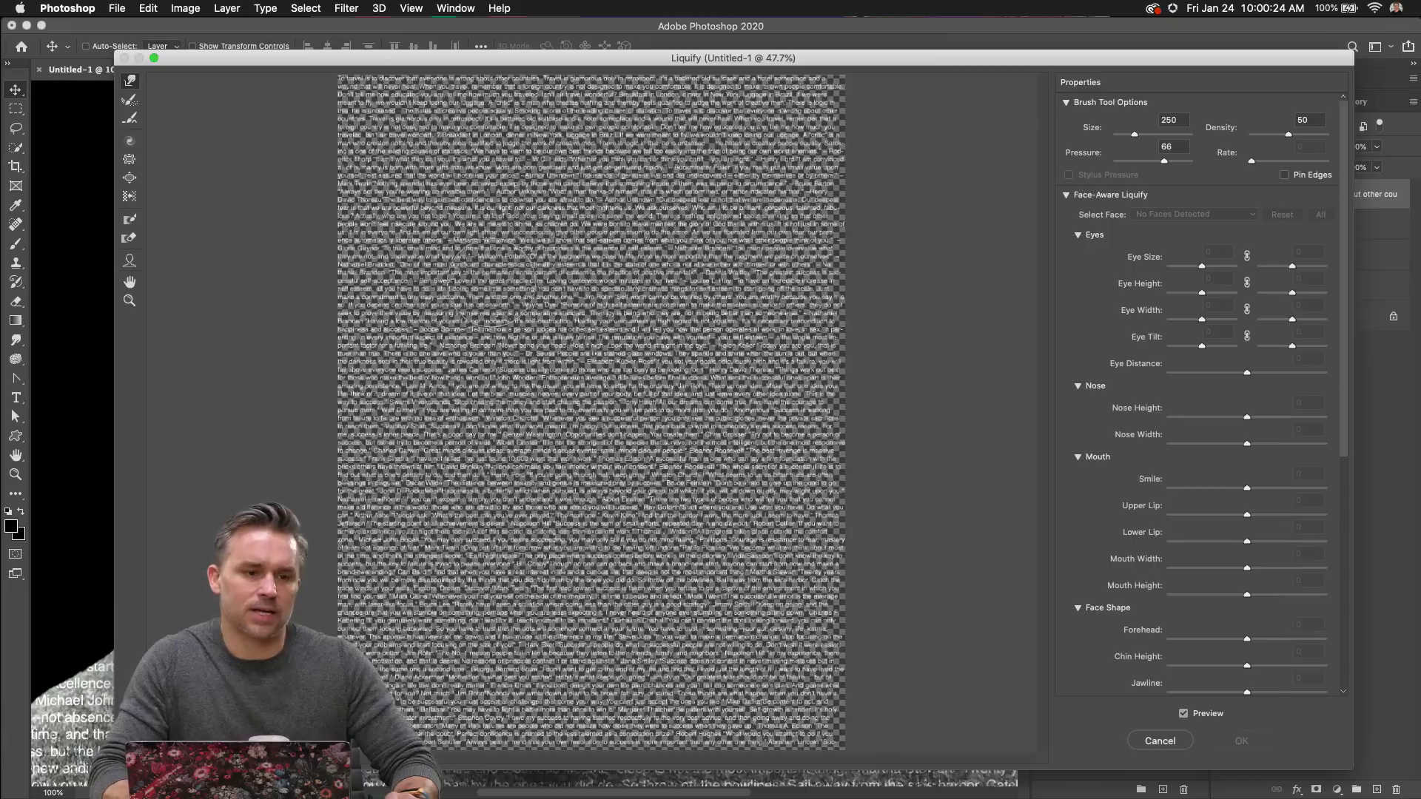
{"action": "mouse_move", "coordinate": [490, 285]}
{"action": "left_mouse_down"}
{"action": "mouse_move", "coordinate": [488, 314]}
{"action": "mouse_move", "coordinate": [518, 267]}
{"action": "mouse_move", "coordinate": [592, 326]}
{"action": "mouse_move", "coordinate": [629, 289]}
{"action": "mouse_move", "coordinate": [584, 399]}
{"action": "mouse_move", "coordinate": [600, 481]}
{"action": "mouse_move", "coordinate": [580, 492]}
{"action": "left_mouse_up"}
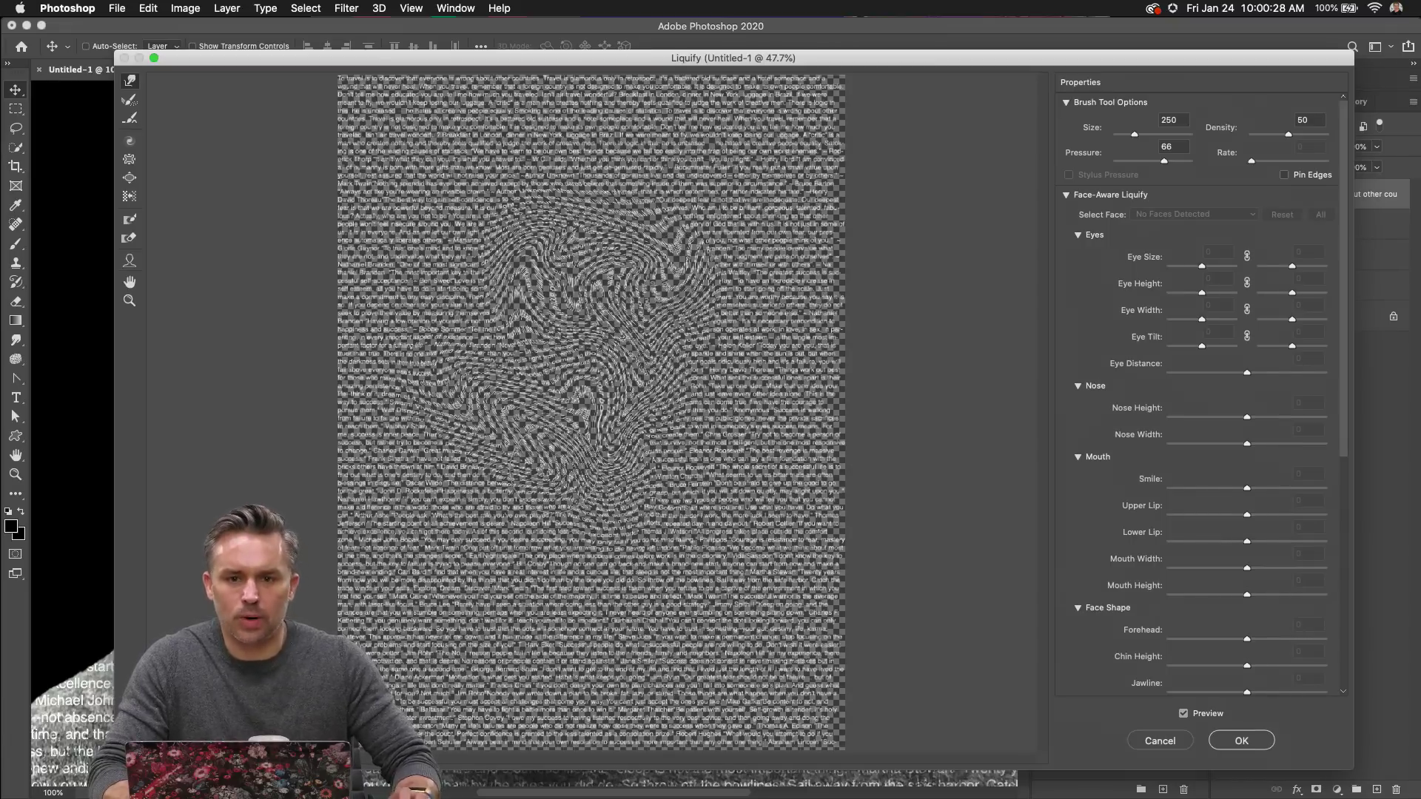
{"action": "key", "text": "Return"}
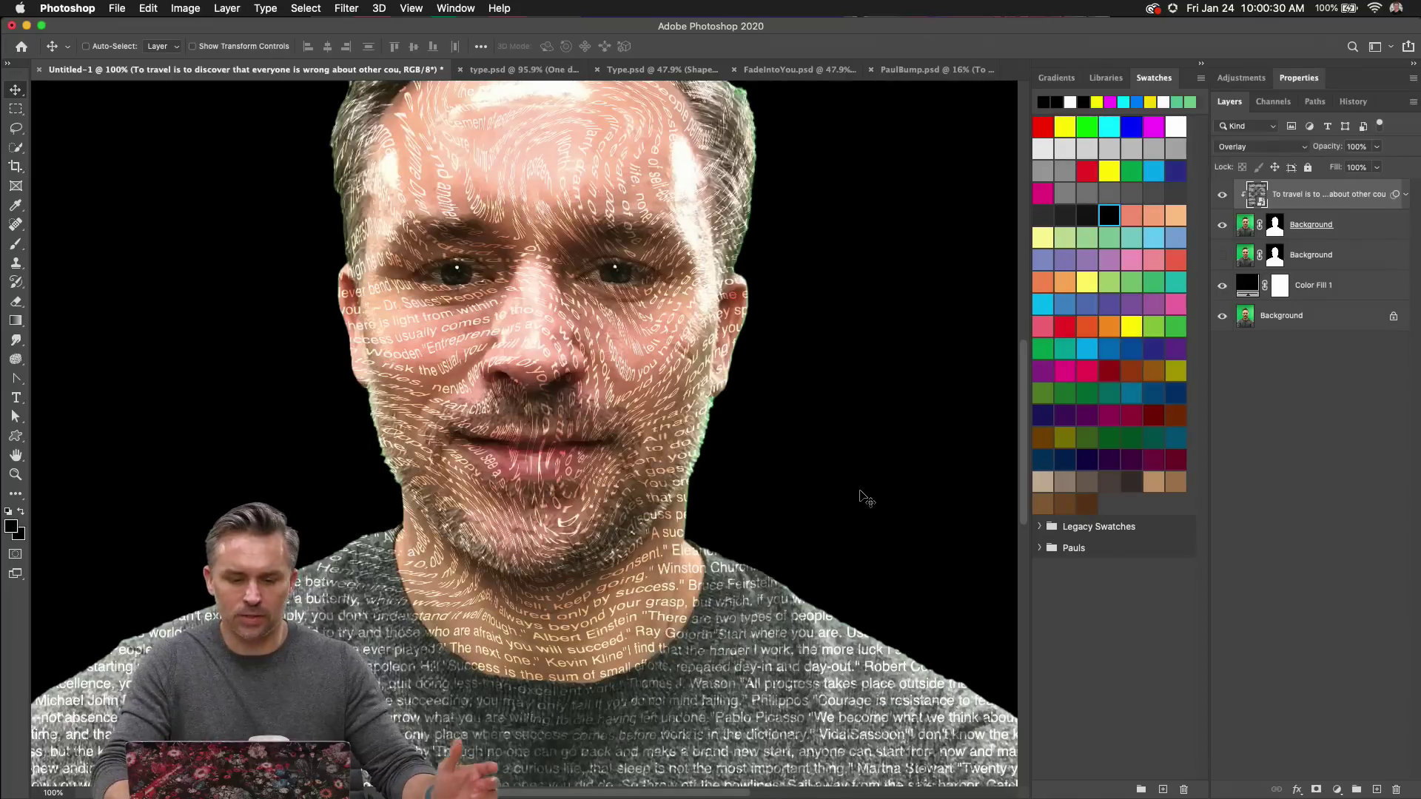
{"action": "key", "text": "super+z"}
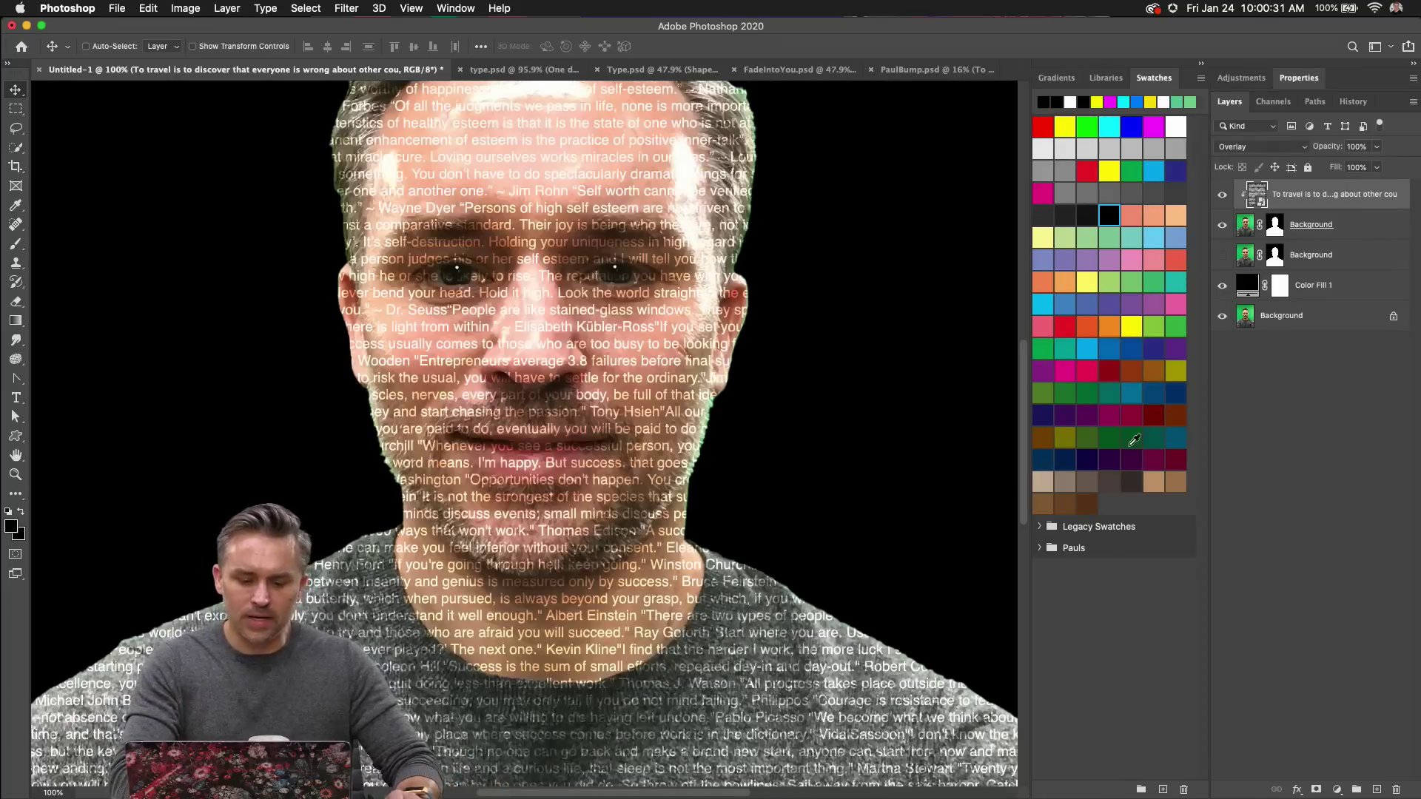
Release the quote text layer from its clipping mask, hide it, and select the visible masked portrait layer.
{"action": "left_click", "coordinate": [1302, 209], "text": "alt"}
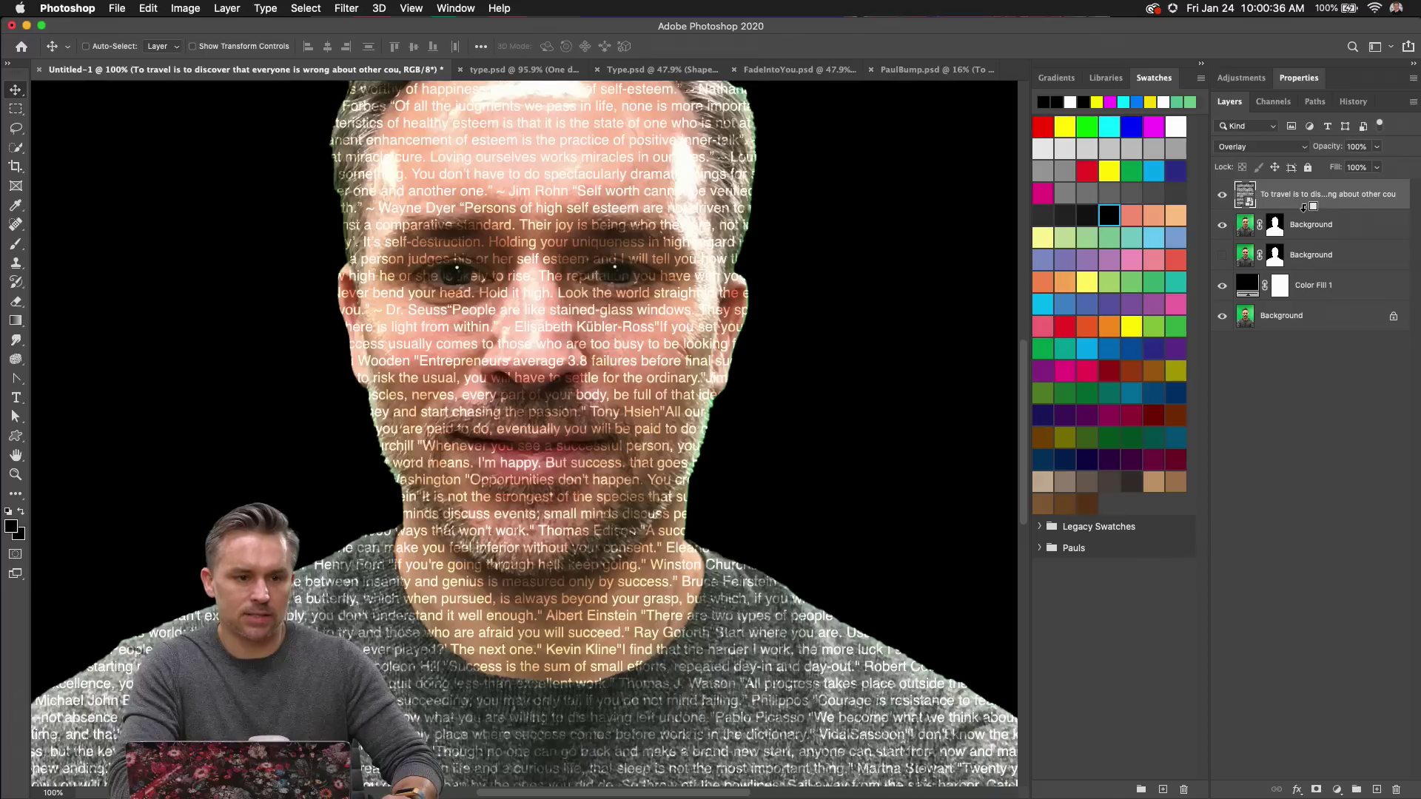
{"action": "left_click", "coordinate": [1222, 194]}
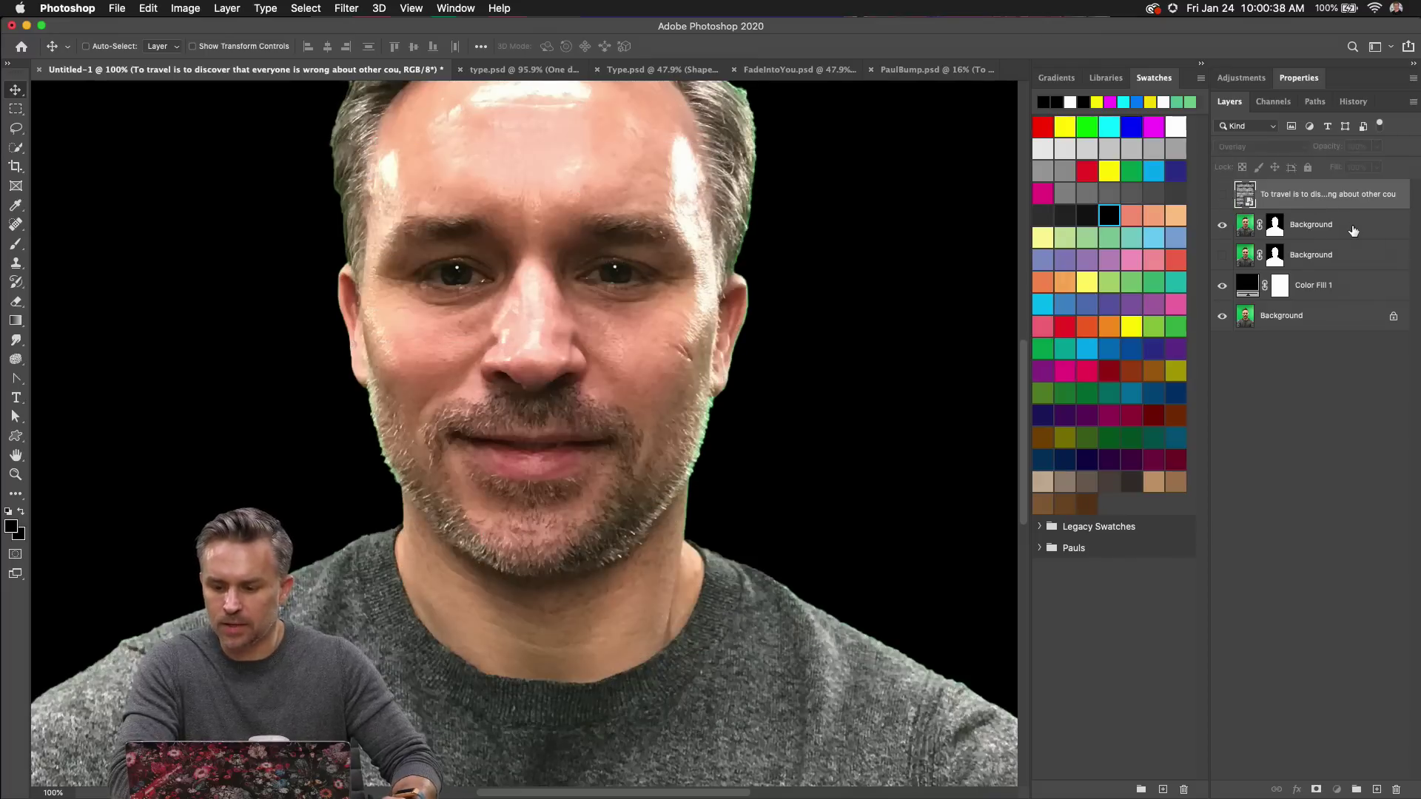
{"action": "left_click", "coordinate": [1354, 230]}
{"action": "key", "text": "super+minus"}
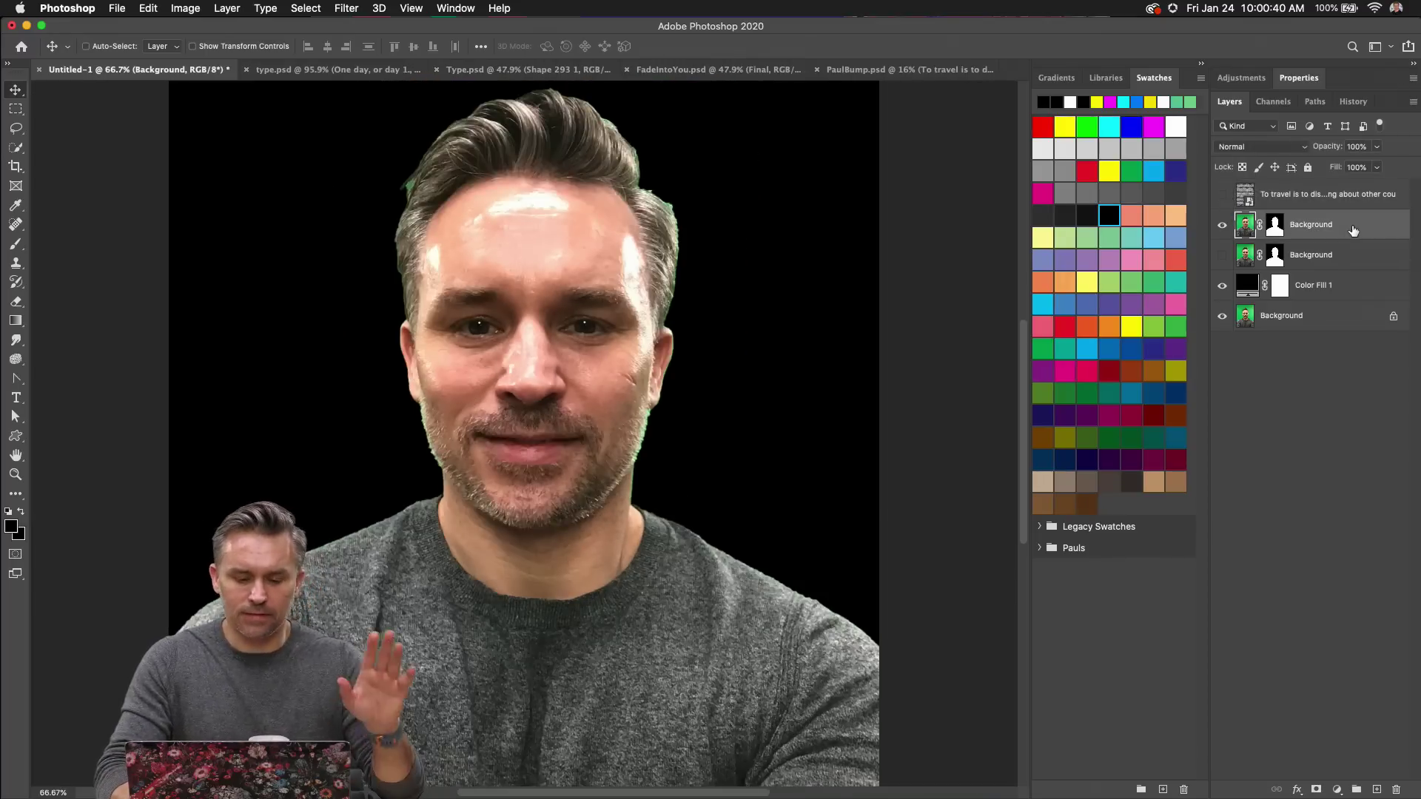
{"action": "key", "text": "super+minus"}
{"action": "left_click", "coordinate": [305, 9]}
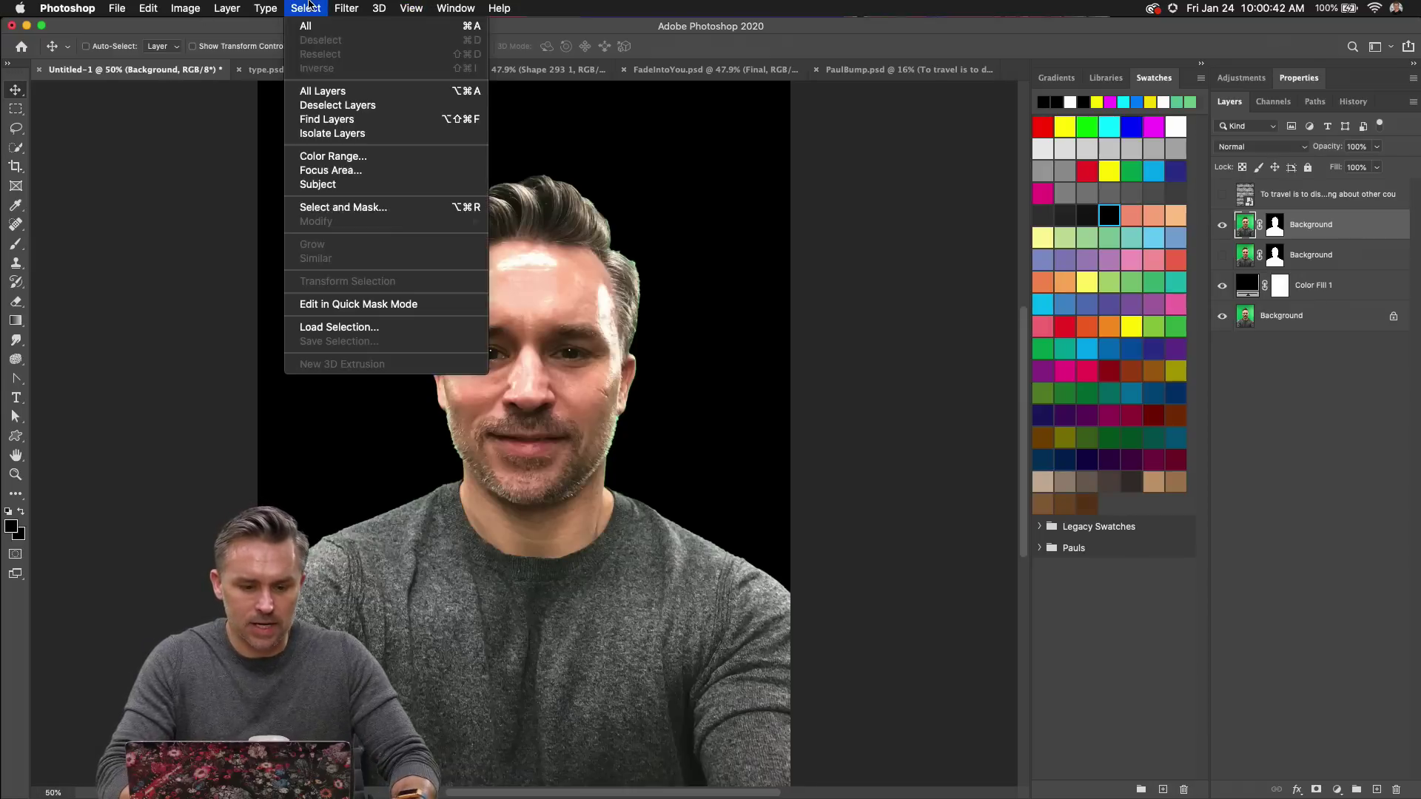
{"action": "mouse_move", "coordinate": [360, 188]}
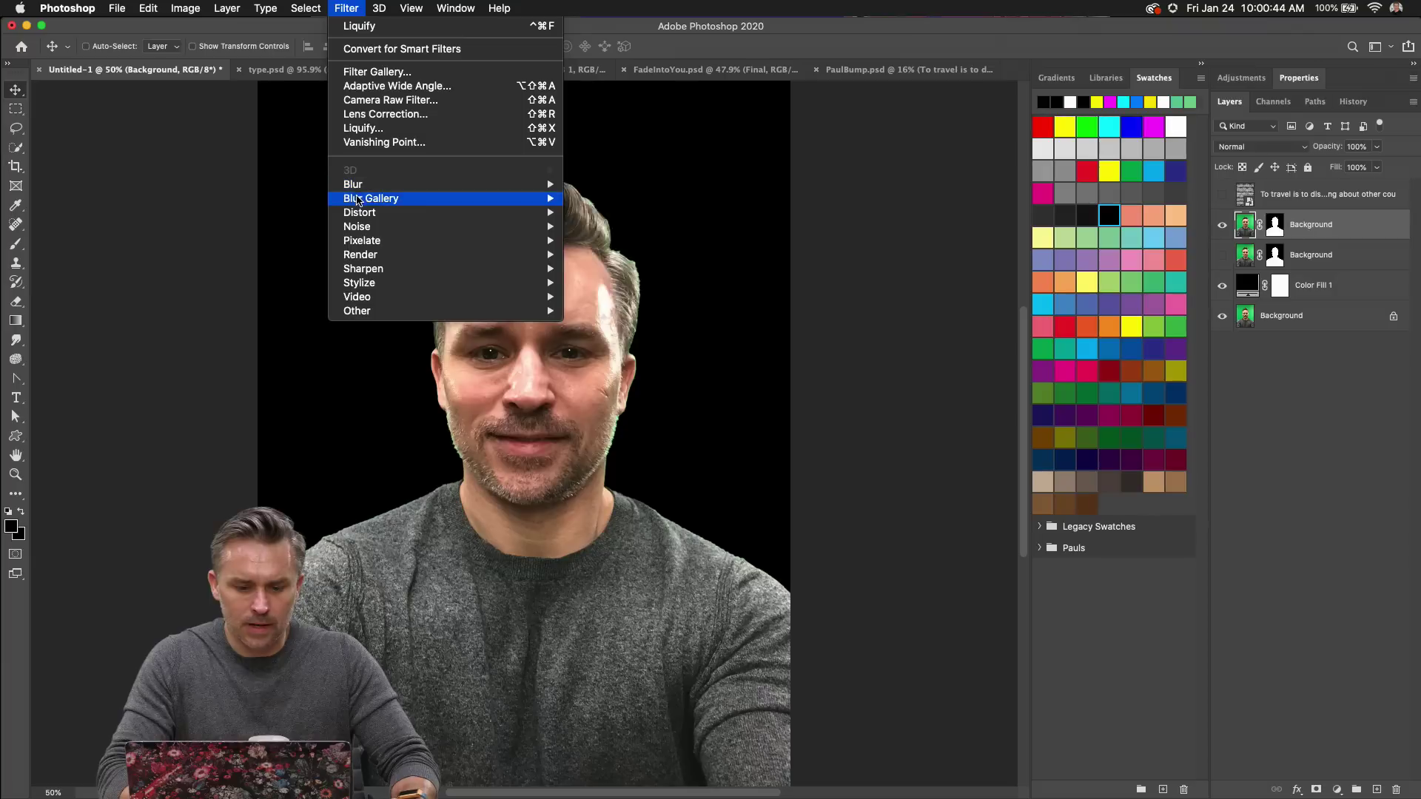
{"action": "left_click", "coordinate": [1286, 247]}
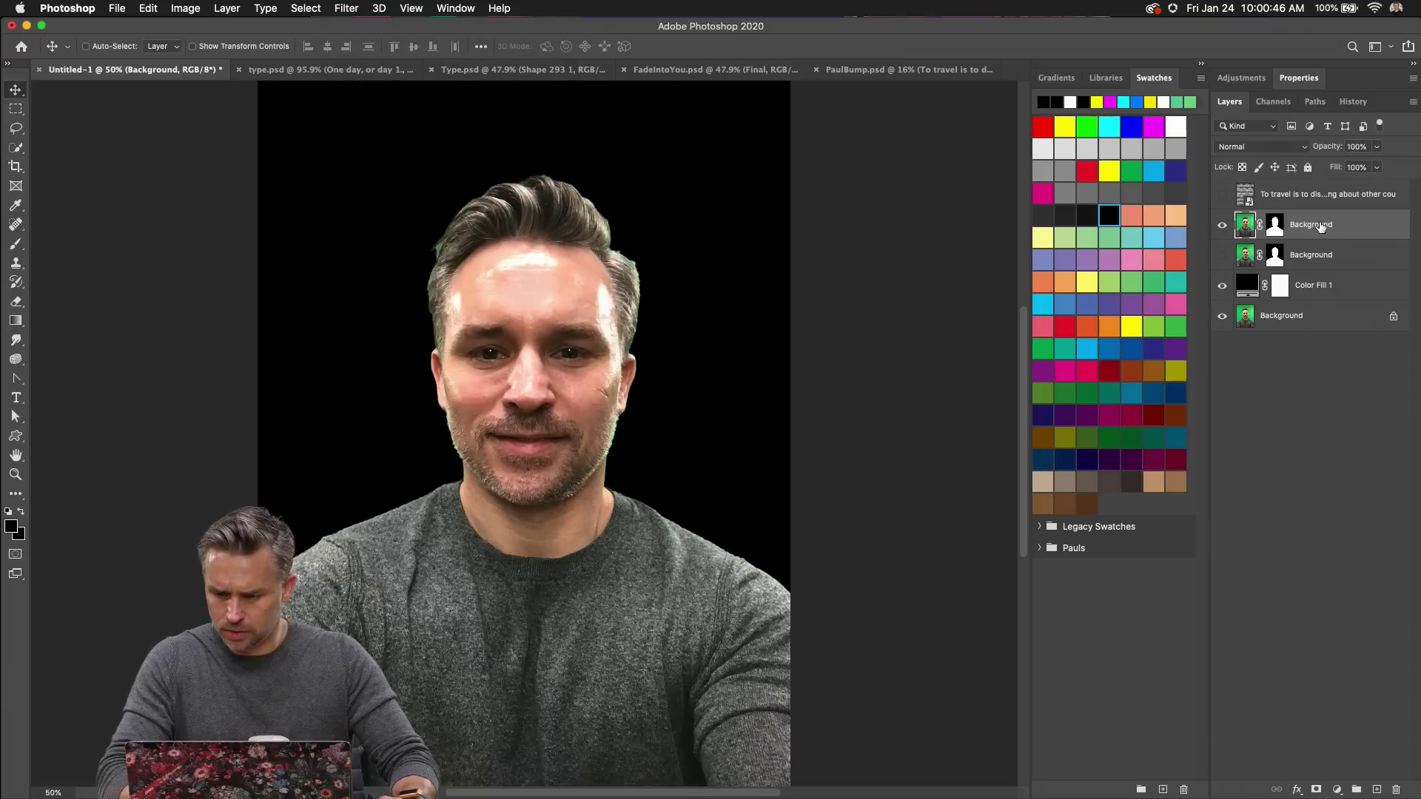
{"action": "right_click", "coordinate": [1324, 227]}
{"action": "key", "text": "Escape"}
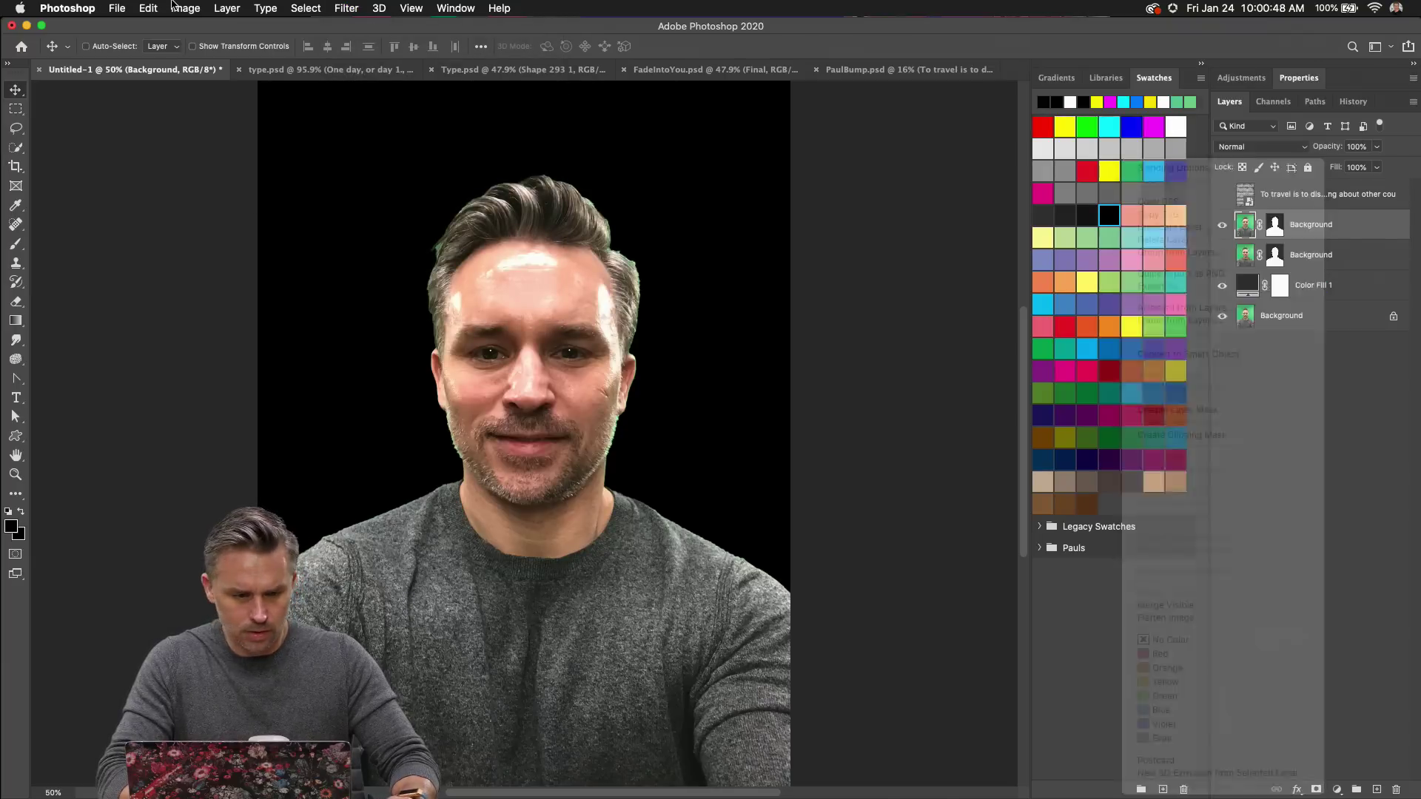
{"action": "left_click", "coordinate": [185, 8]}
{"action": "mouse_move", "coordinate": [175, 30]}
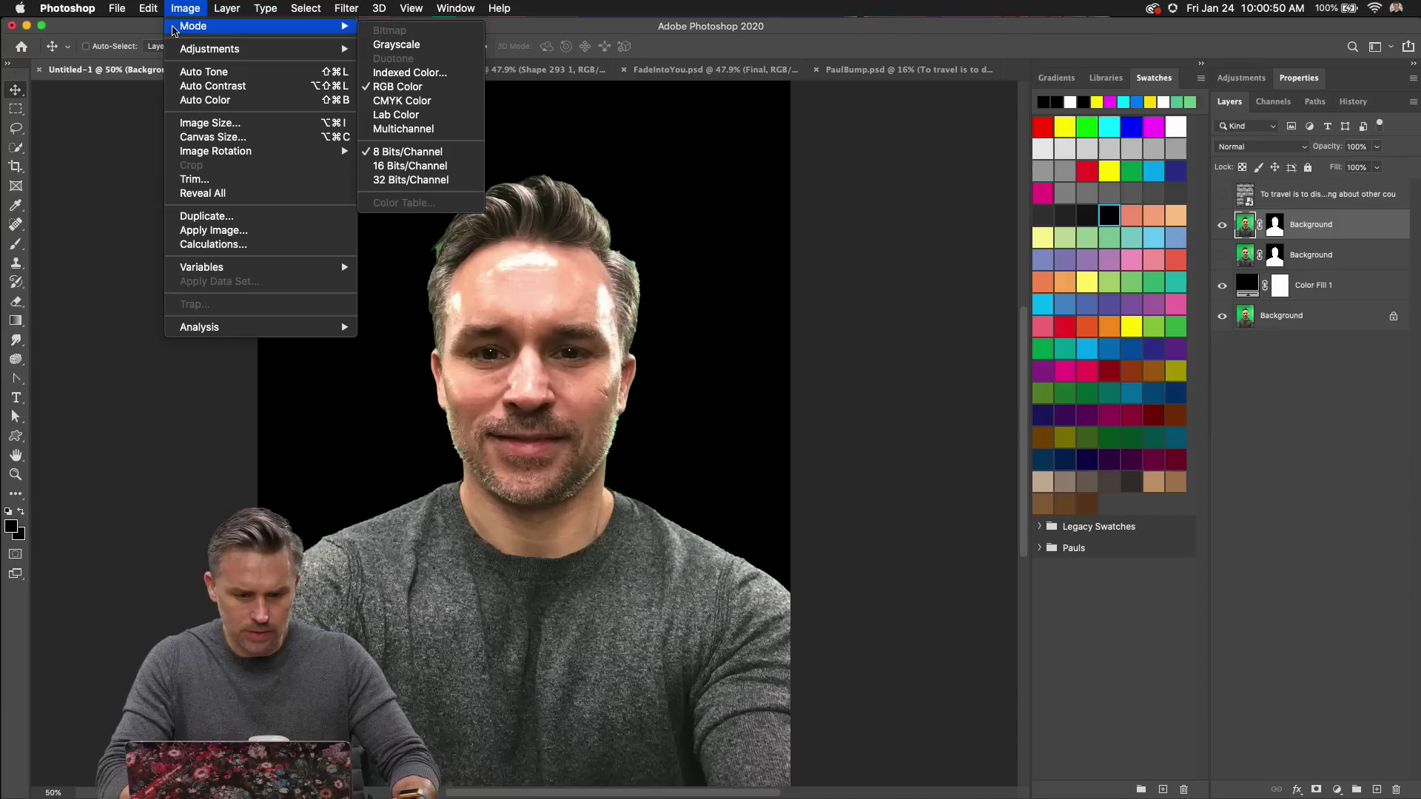
{"action": "key", "text": "Escape"}
Convert the visible masked portrait layer to a smart object.
{"action": "right_click", "coordinate": [1361, 239]}
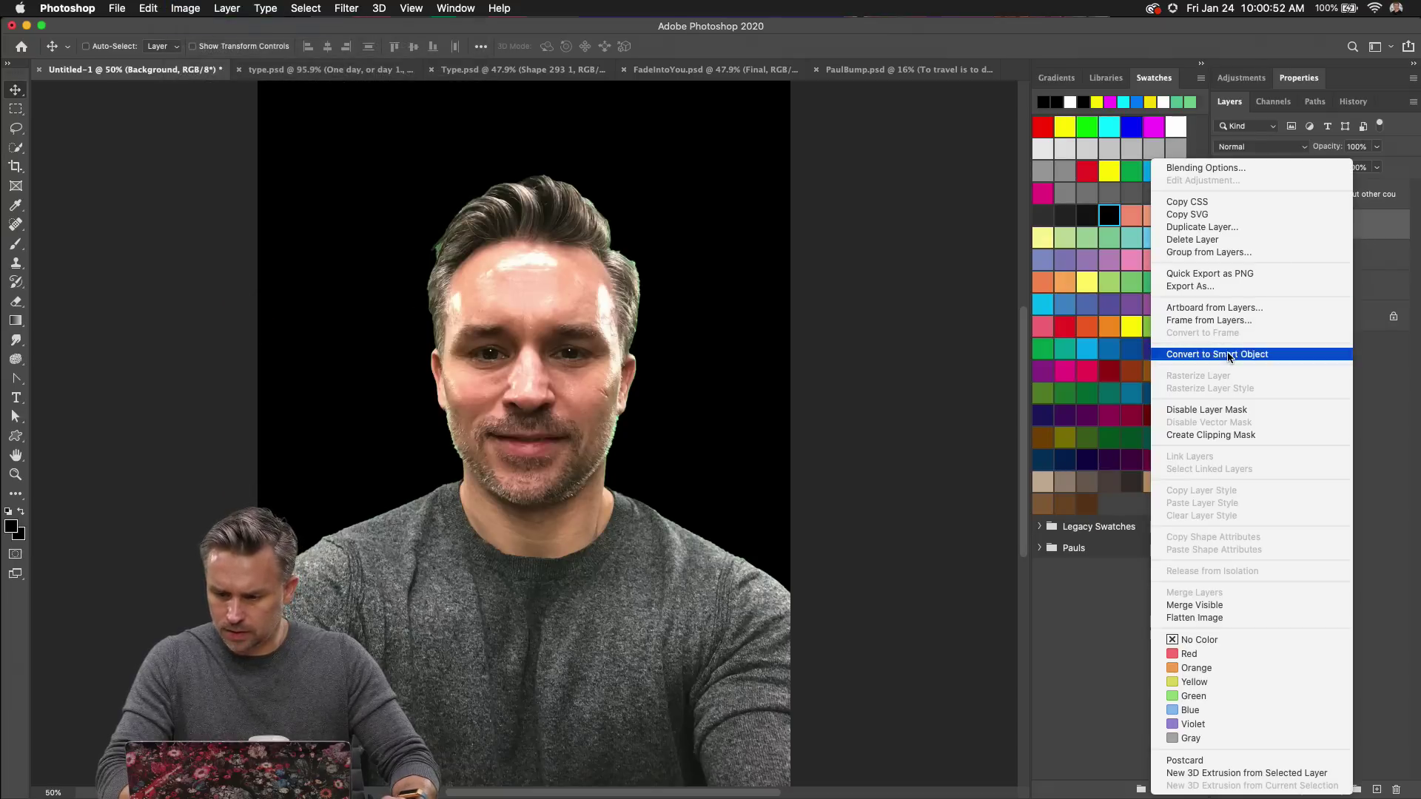
{"action": "key", "text": "Escape"}
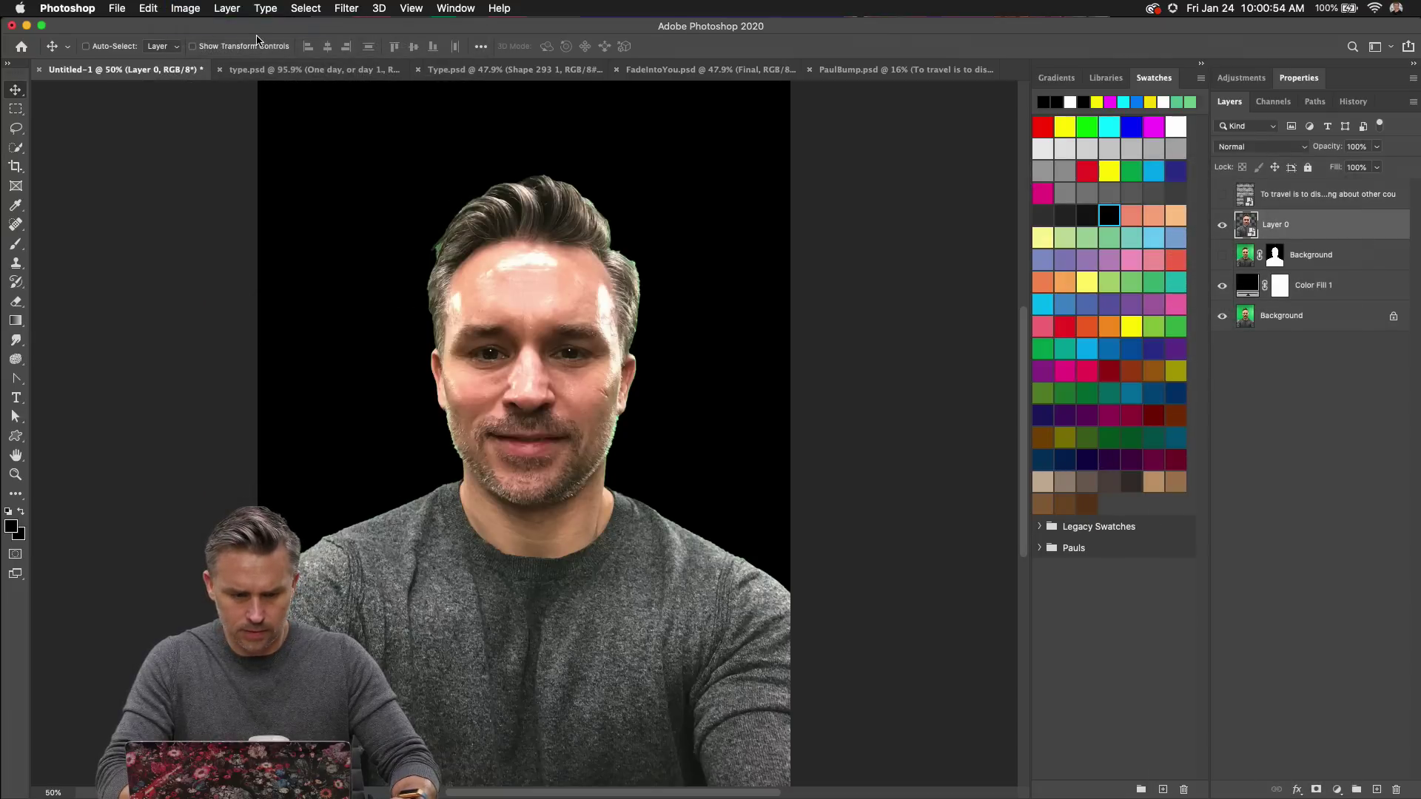
{"action": "left_click", "coordinate": [262, 8]}
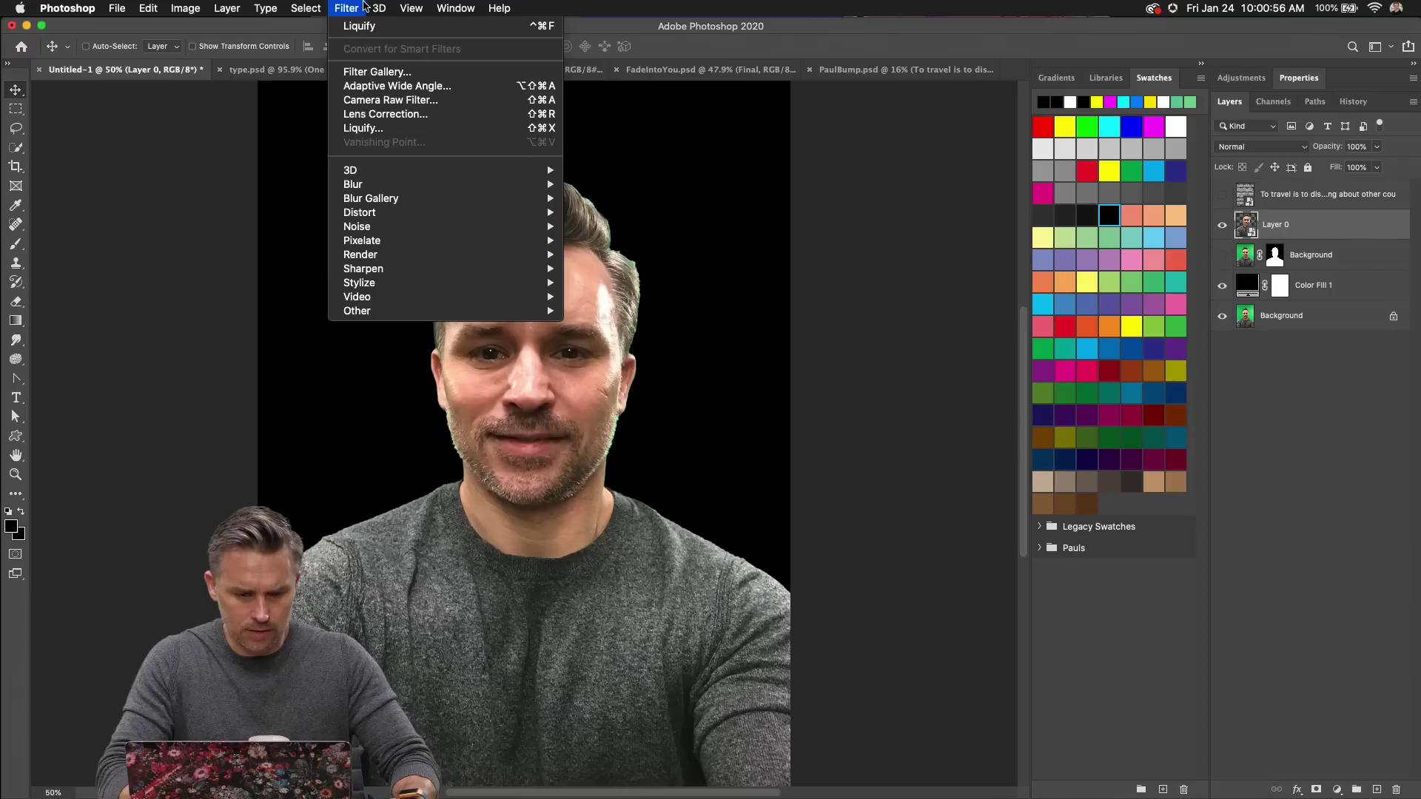
{"action": "mouse_move", "coordinate": [371, 171]}
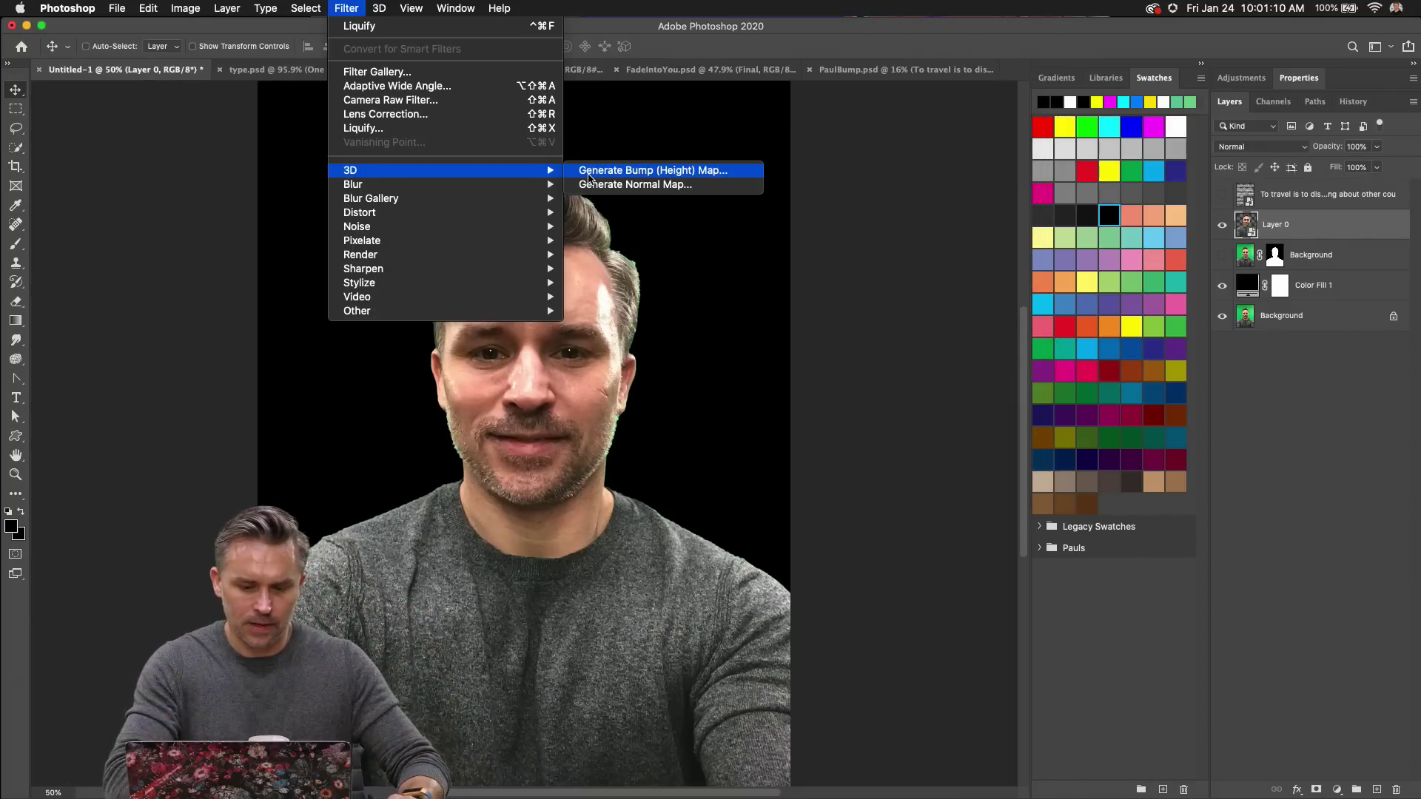
{"action": "left_click", "coordinate": [589, 176]}
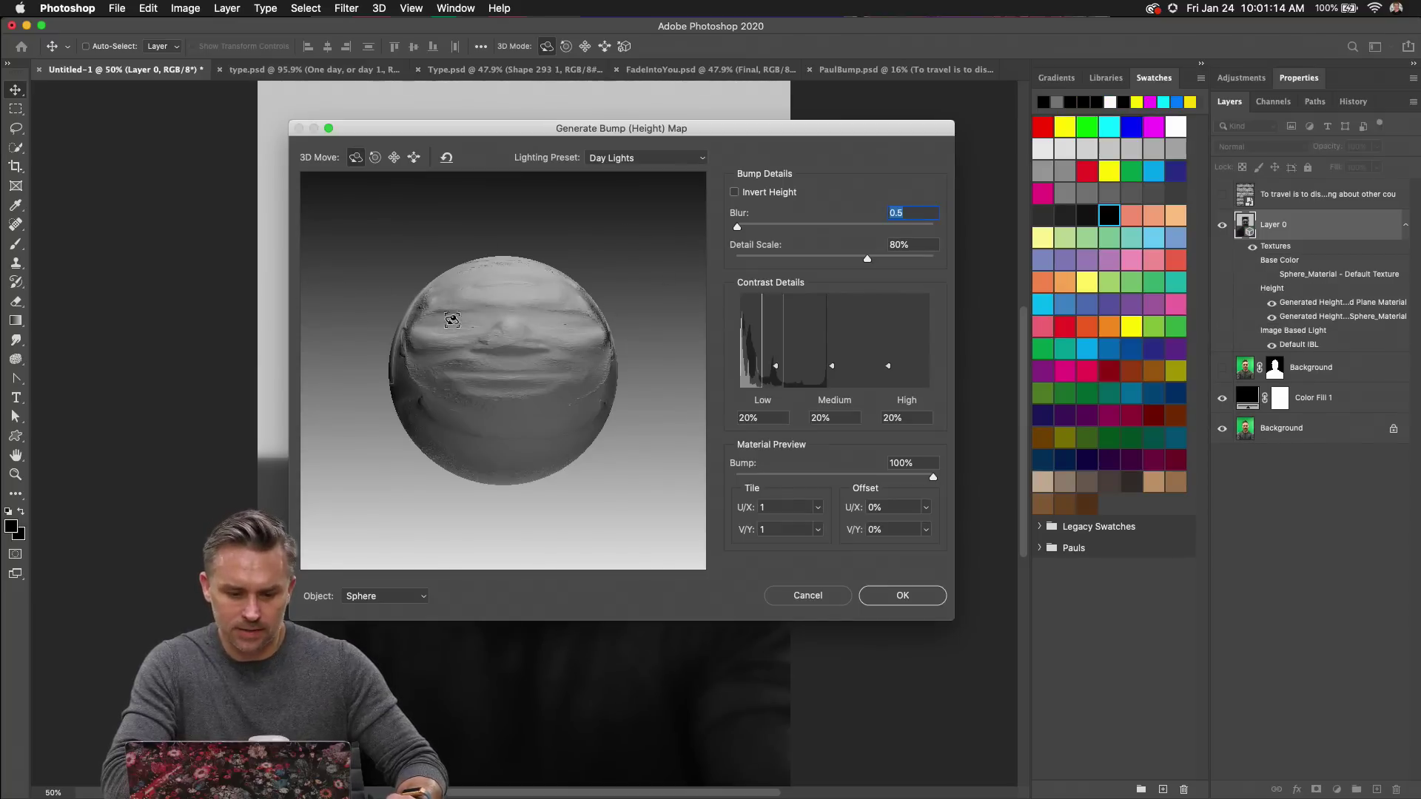
{"action": "mouse_move", "coordinate": [451, 320]}
{"action": "left_mouse_down"}
{"action": "mouse_move", "coordinate": [459, 333]}
{"action": "mouse_move", "coordinate": [391, 353]}
{"action": "mouse_move", "coordinate": [444, 319]}
{"action": "left_mouse_up"}
{"action": "left_click_drag", "start_coordinate": [396, 135], "coordinate": [464, 90]}
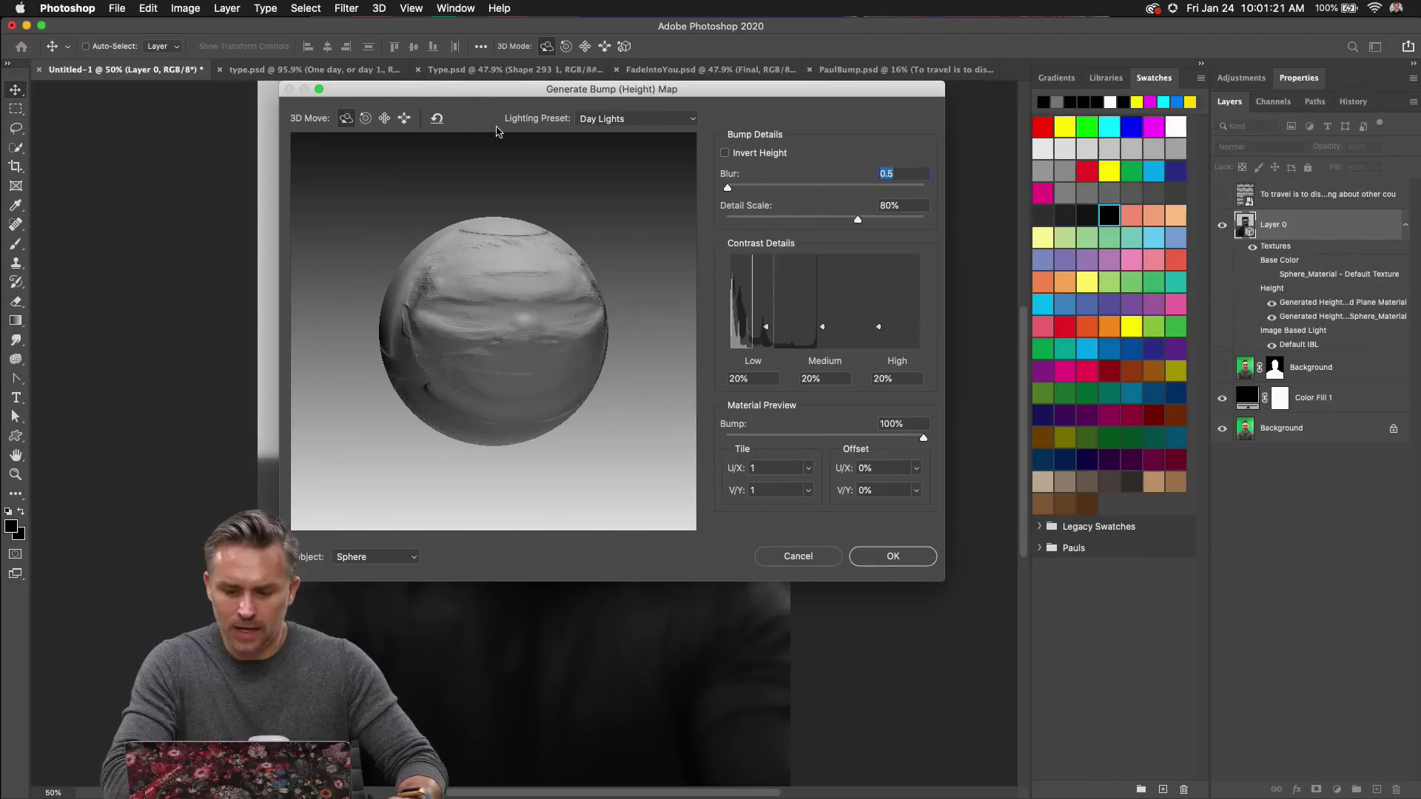
{"action": "left_click", "coordinate": [797, 560]}
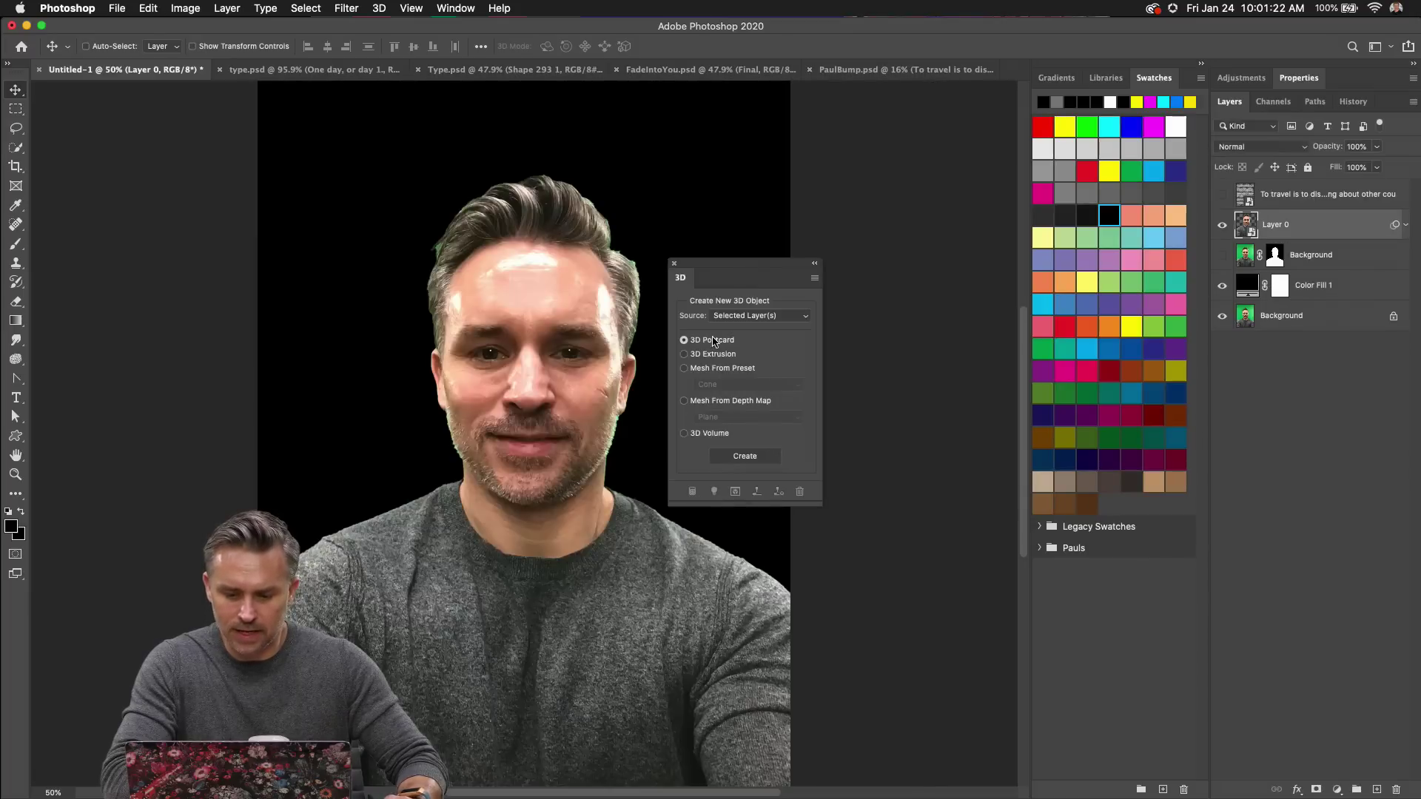
Duplicate the black Color Fill 1 layer and place the copy directly beneath the Layer 0 portrait.
{"action": "left_click", "coordinate": [1311, 291]}
{"action": "key", "text": "super+j"}
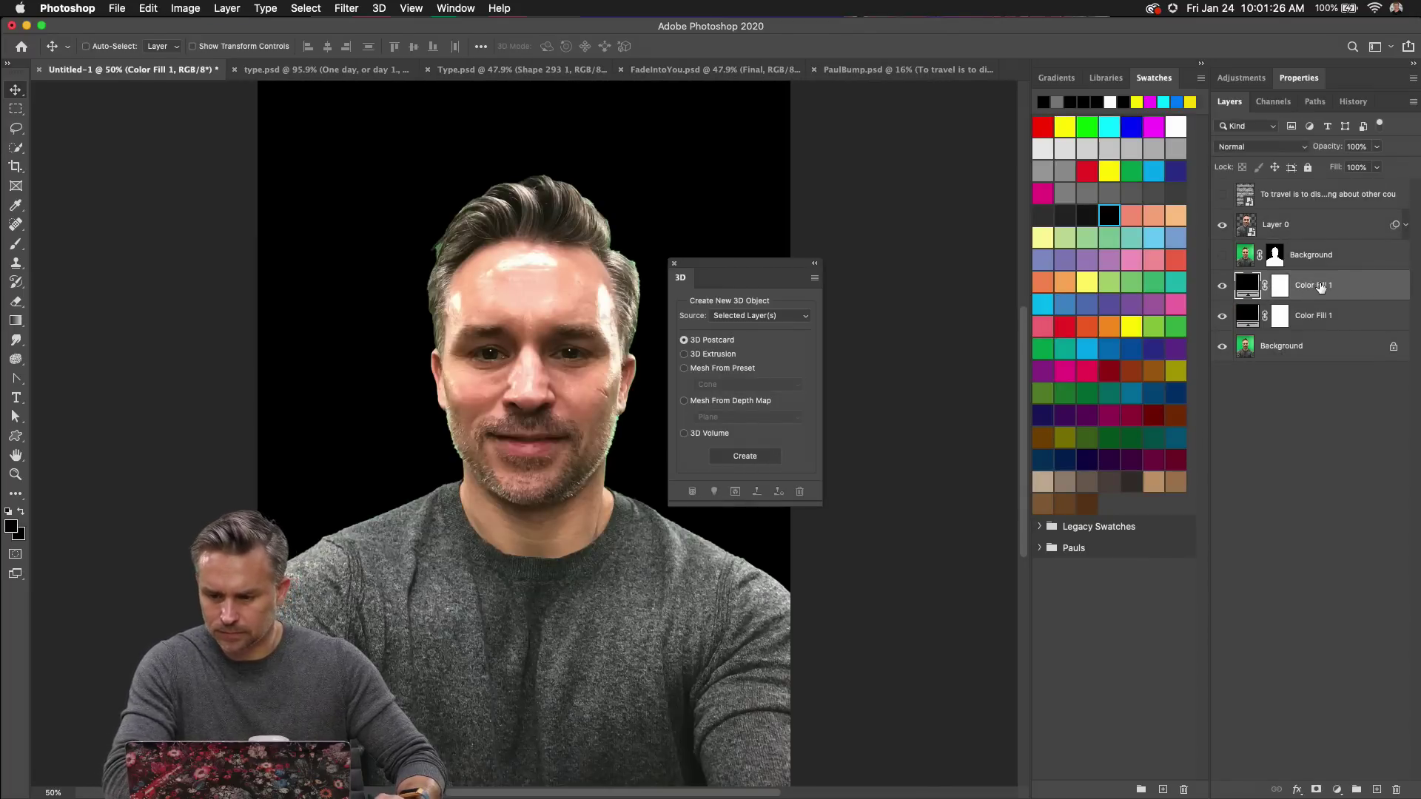
{"action": "left_click_drag", "start_coordinate": [1312, 288], "coordinate": [1317, 234]}
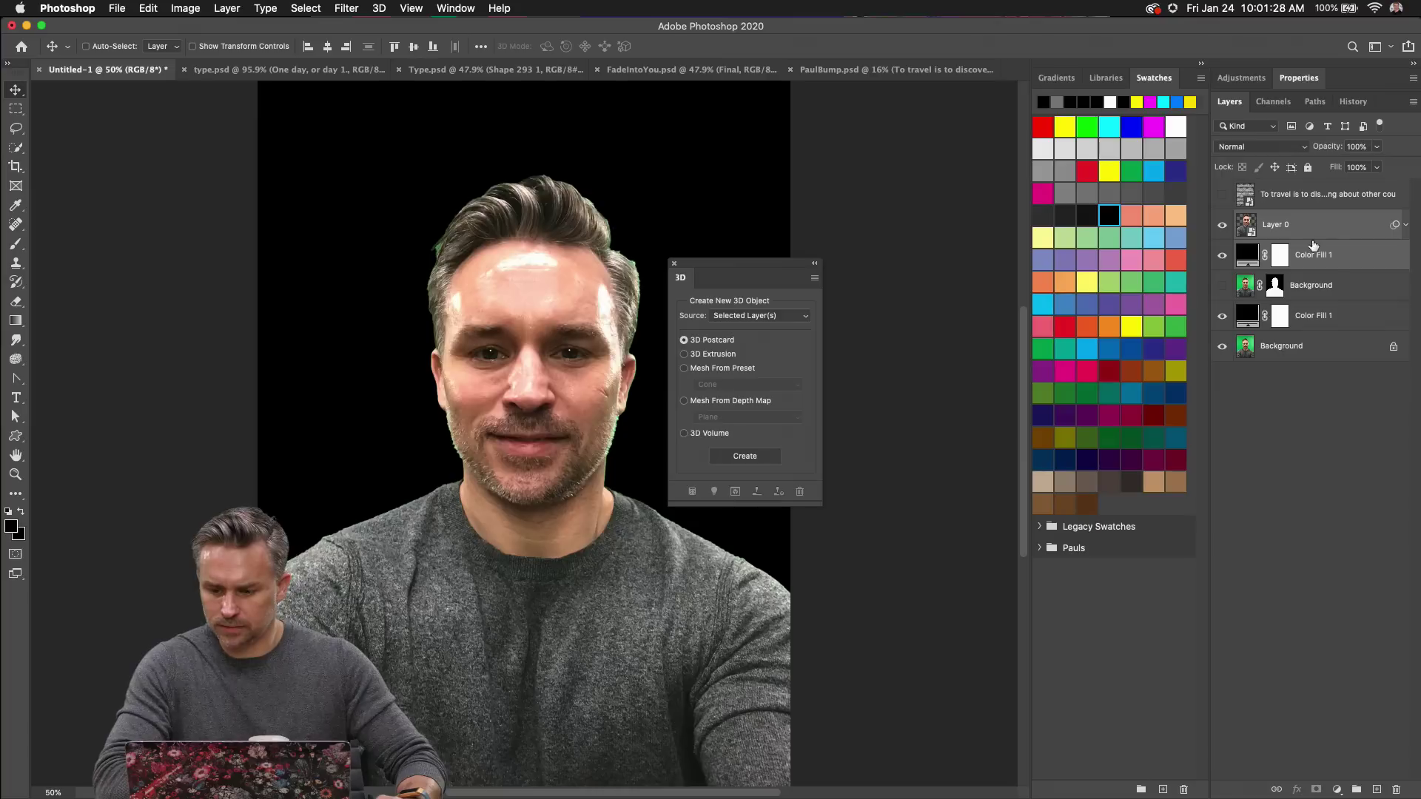
Rasterize Layer 0 and the Color Fill 1 copy beneath it, and convert both into one smart object.
{"action": "right_click", "coordinate": [1331, 230]}
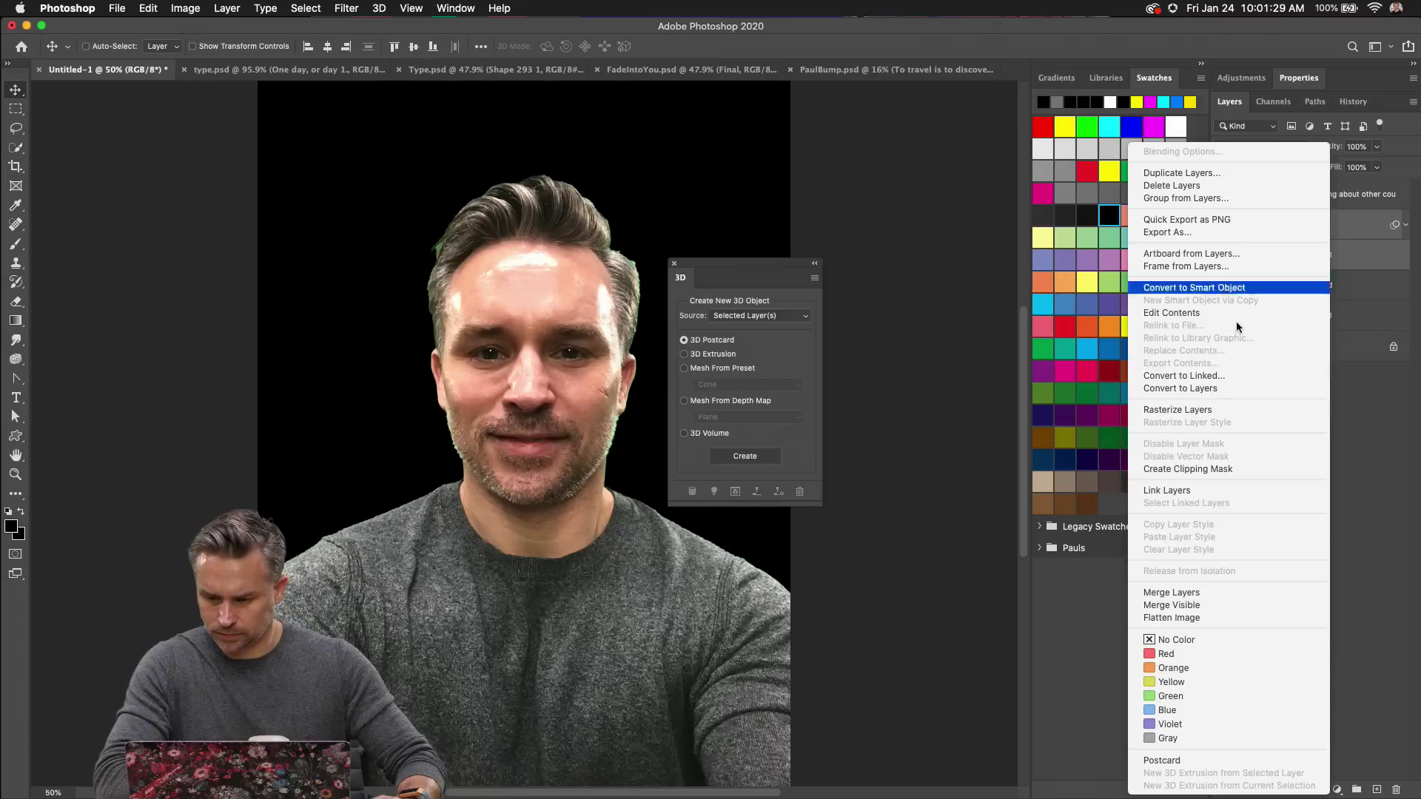
{"action": "left_click", "coordinate": [1204, 410]}
{"action": "right_click", "coordinate": [1332, 230]}
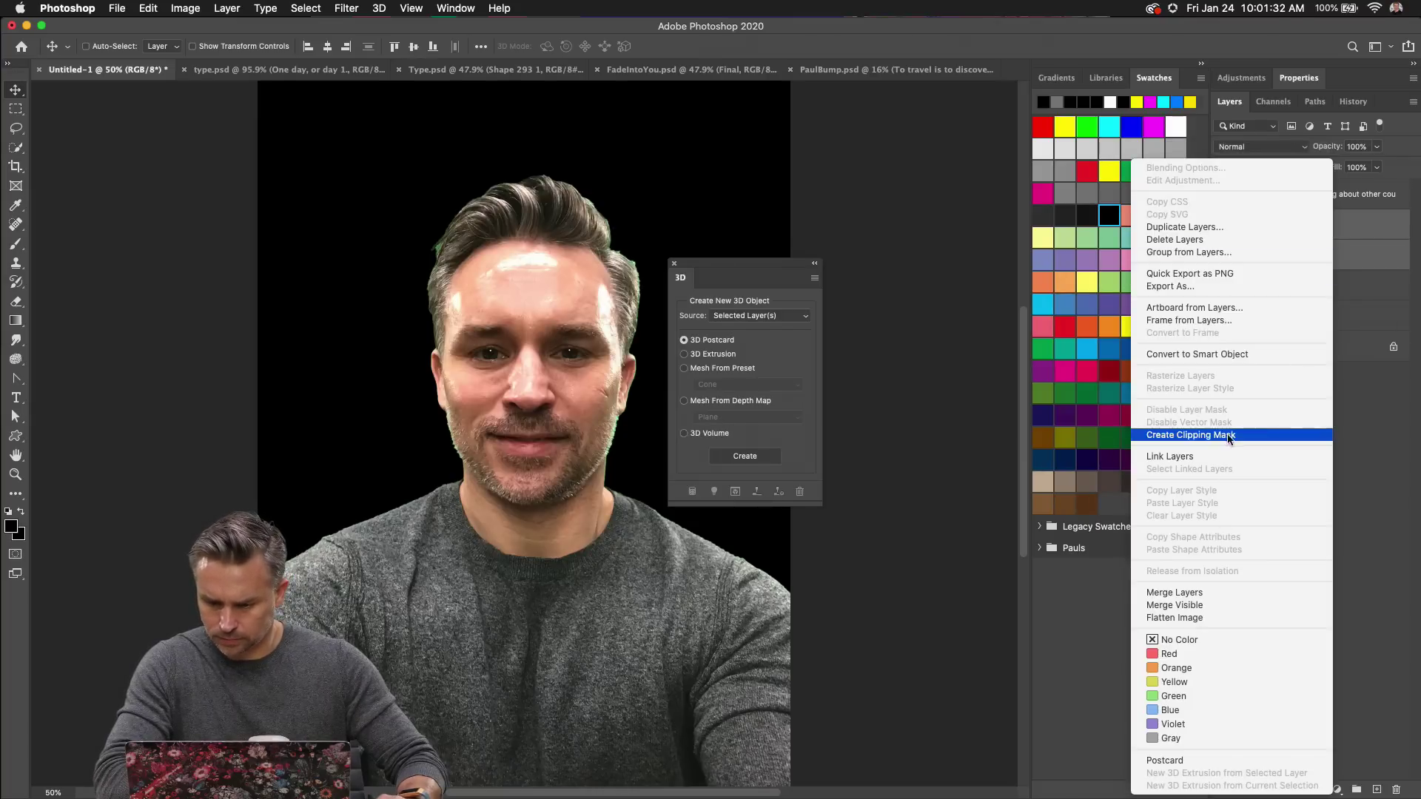
{"action": "left_click", "coordinate": [1234, 359]}
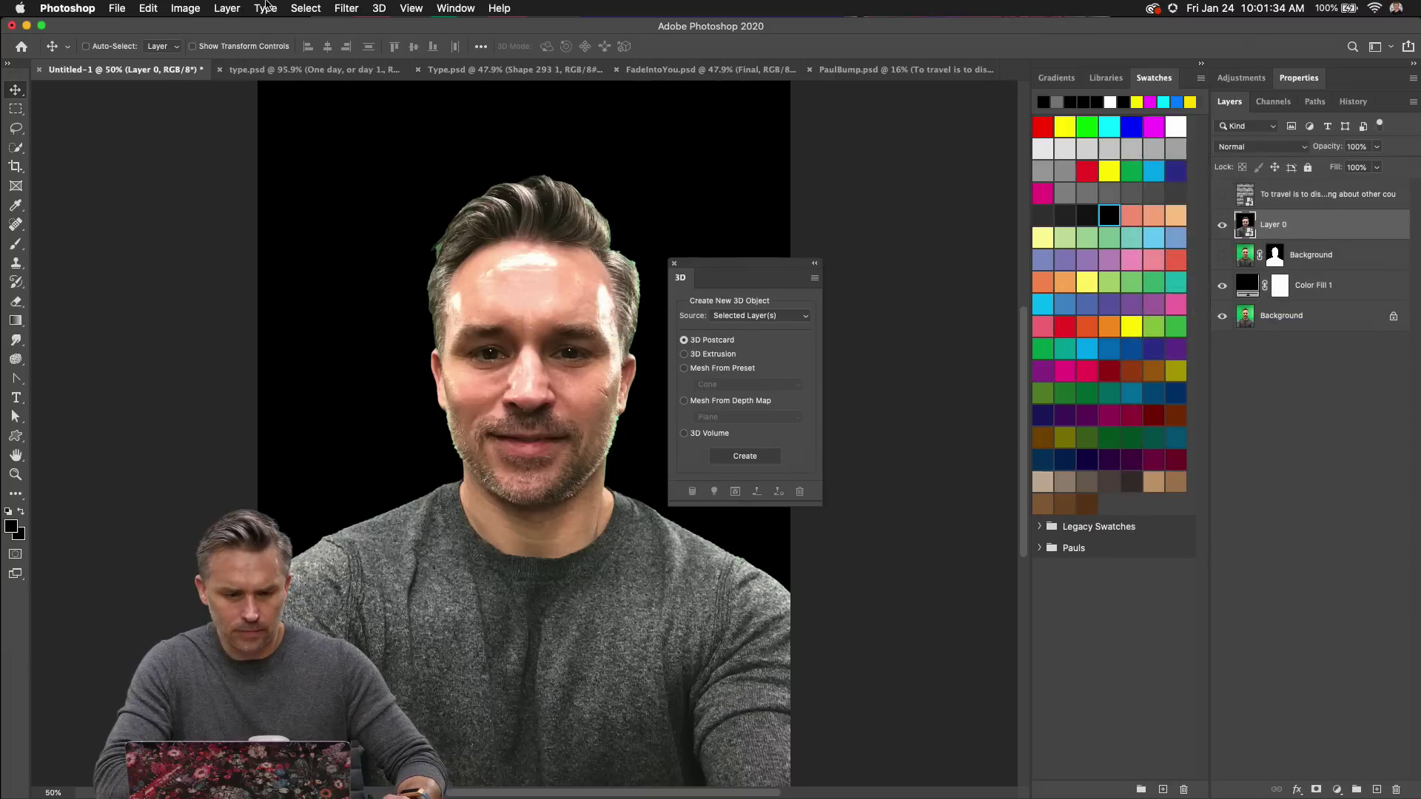
Generate a bump height map from the Layer 0 smart object with Blur 0.4, Medium contrast 22% and High contrast 15%.
{"action": "left_click", "coordinate": [345, 8]}
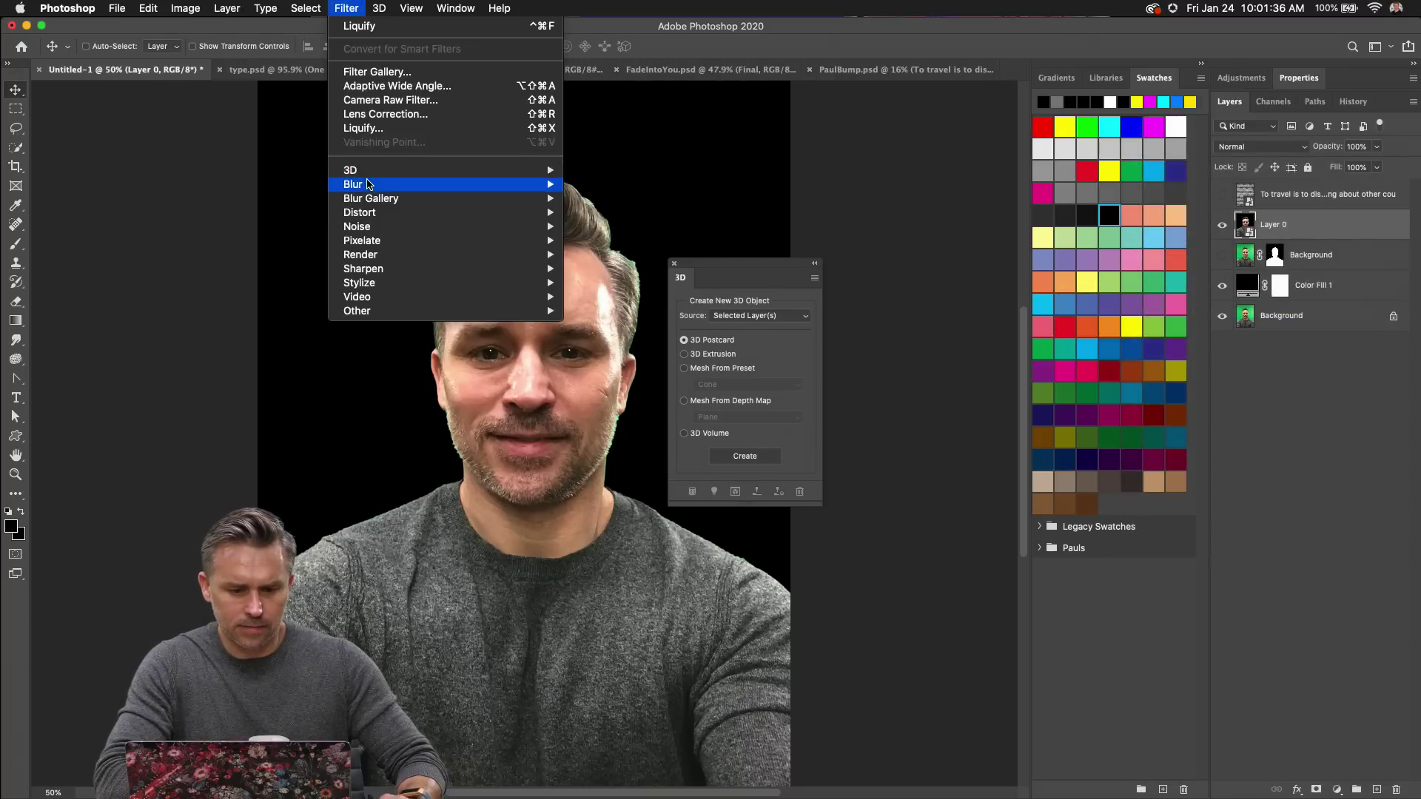
{"action": "left_click", "coordinate": [619, 170]}
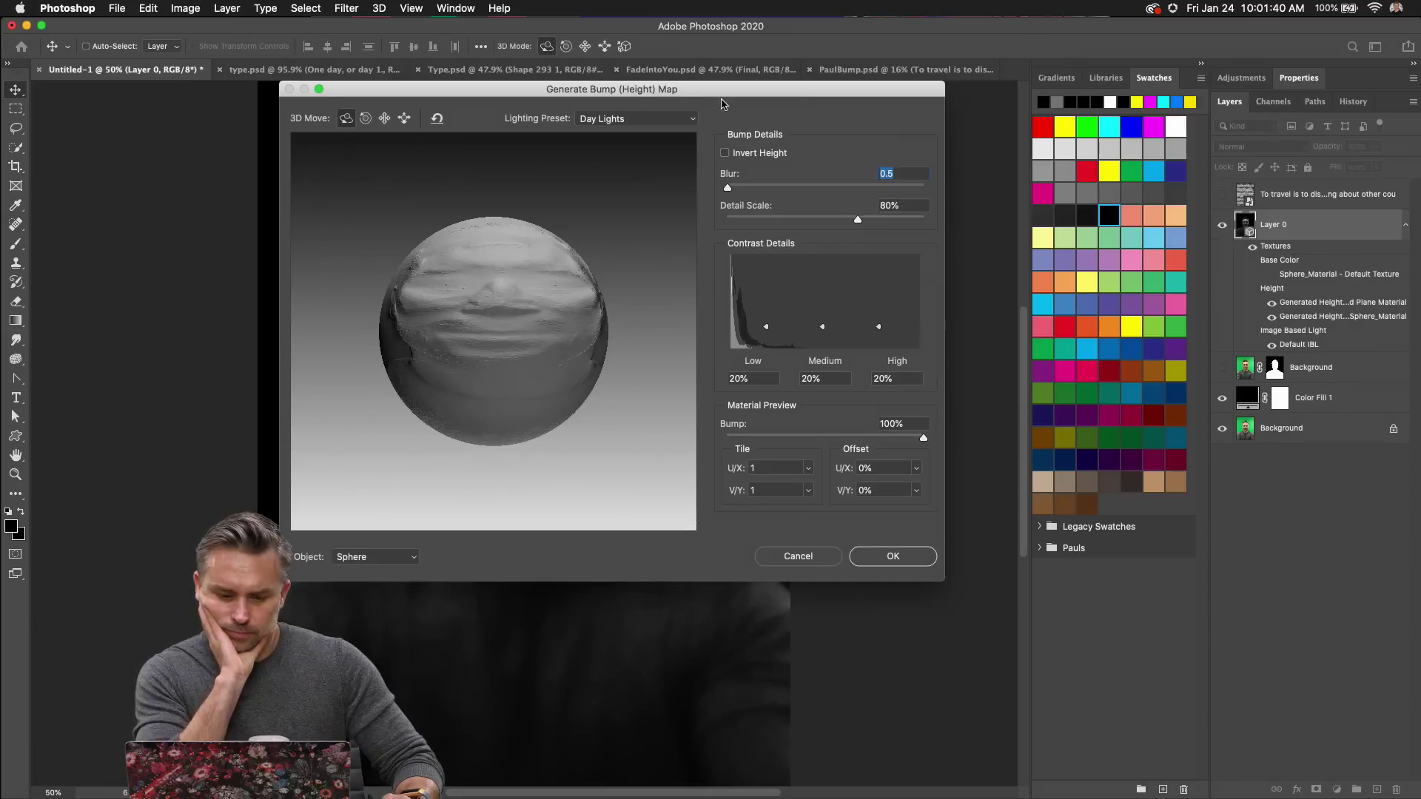
{"action": "left_click_drag", "start_coordinate": [583, 100], "coordinate": [915, 136]}
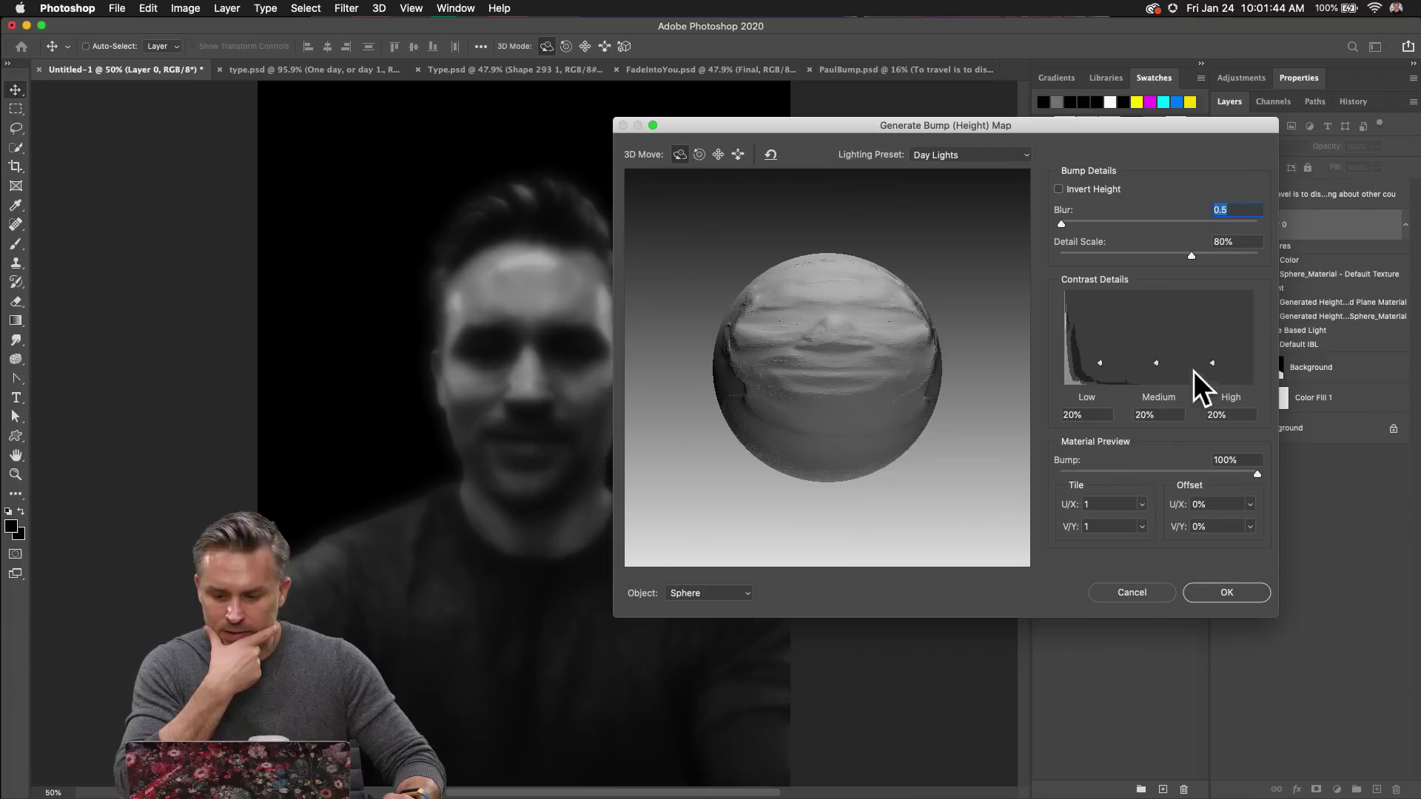
{"action": "left_click_drag", "start_coordinate": [1214, 367], "coordinate": [1156, 369]}
{"action": "left_click_drag", "start_coordinate": [797, 356], "coordinate": [770, 326]}
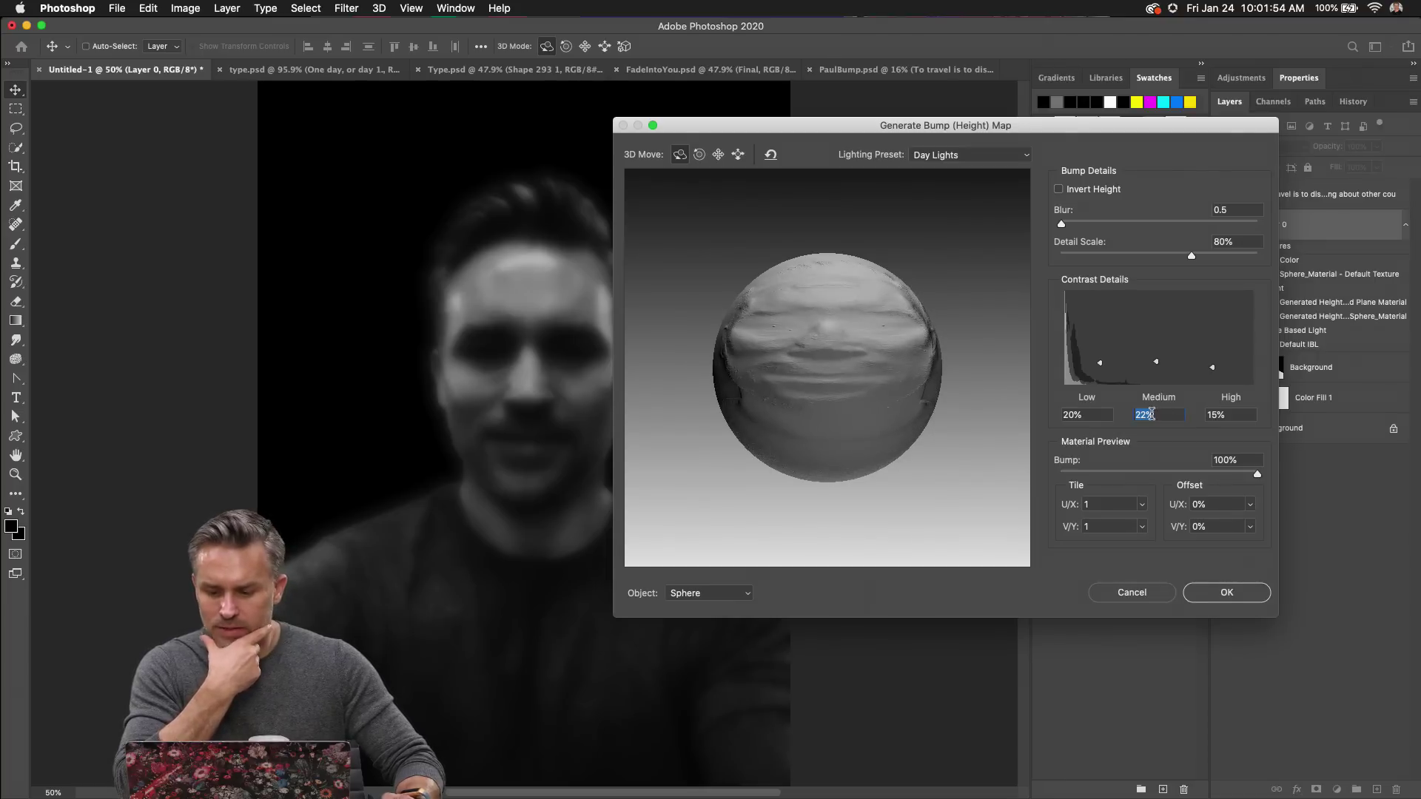
{"action": "left_click_drag", "start_coordinate": [1258, 475], "coordinate": [1306, 488]}
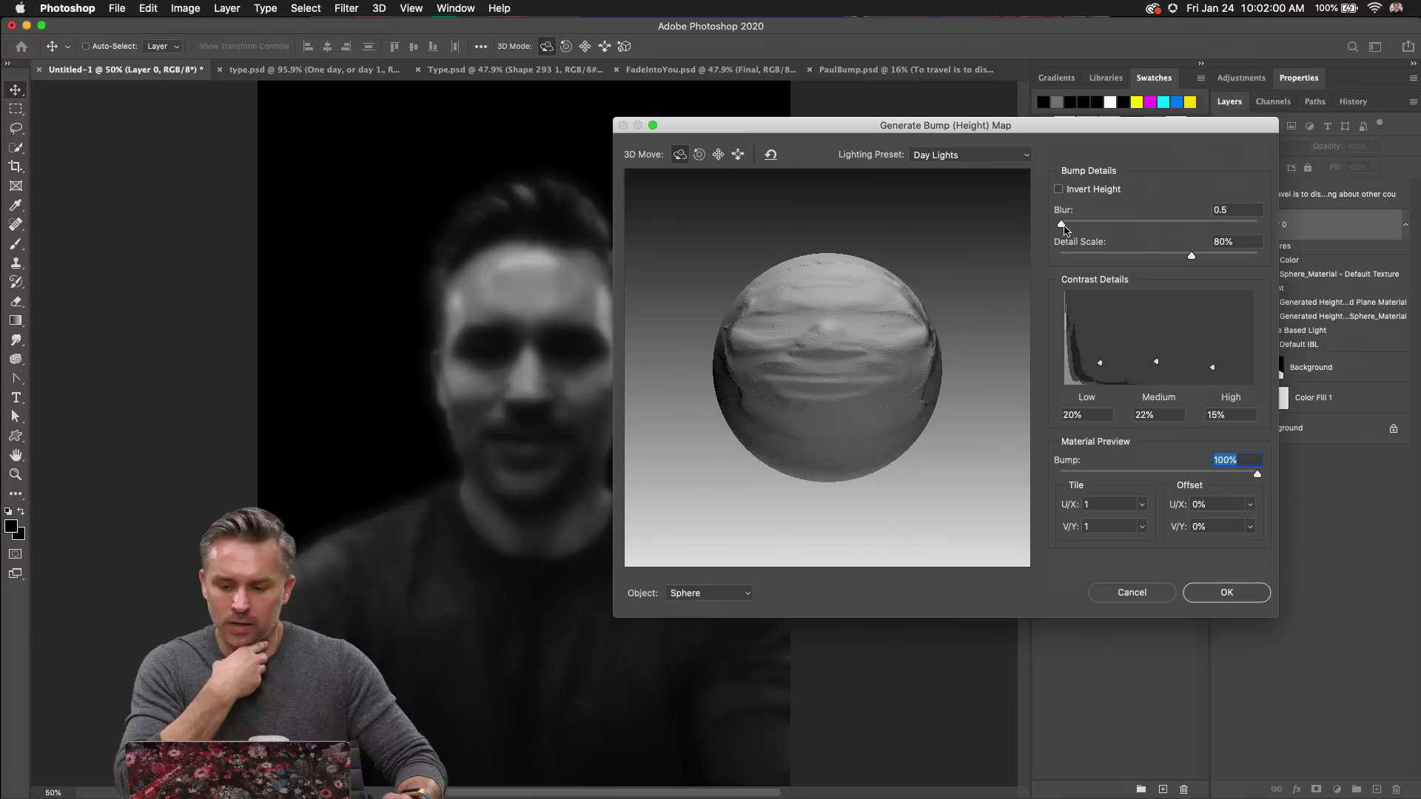
{"action": "left_click_drag", "start_coordinate": [1061, 228], "coordinate": [1028, 225]}
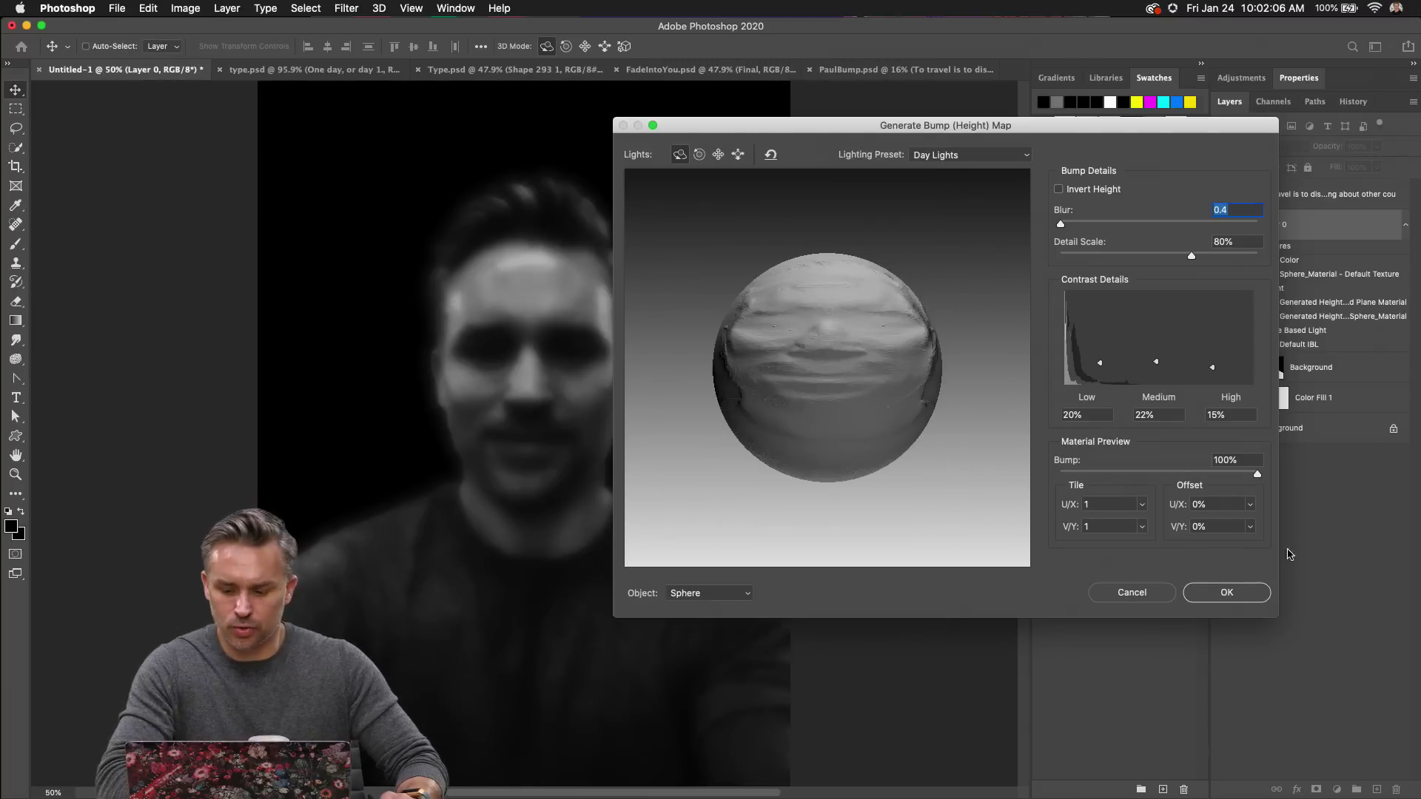
{"action": "left_click", "coordinate": [1247, 597]}
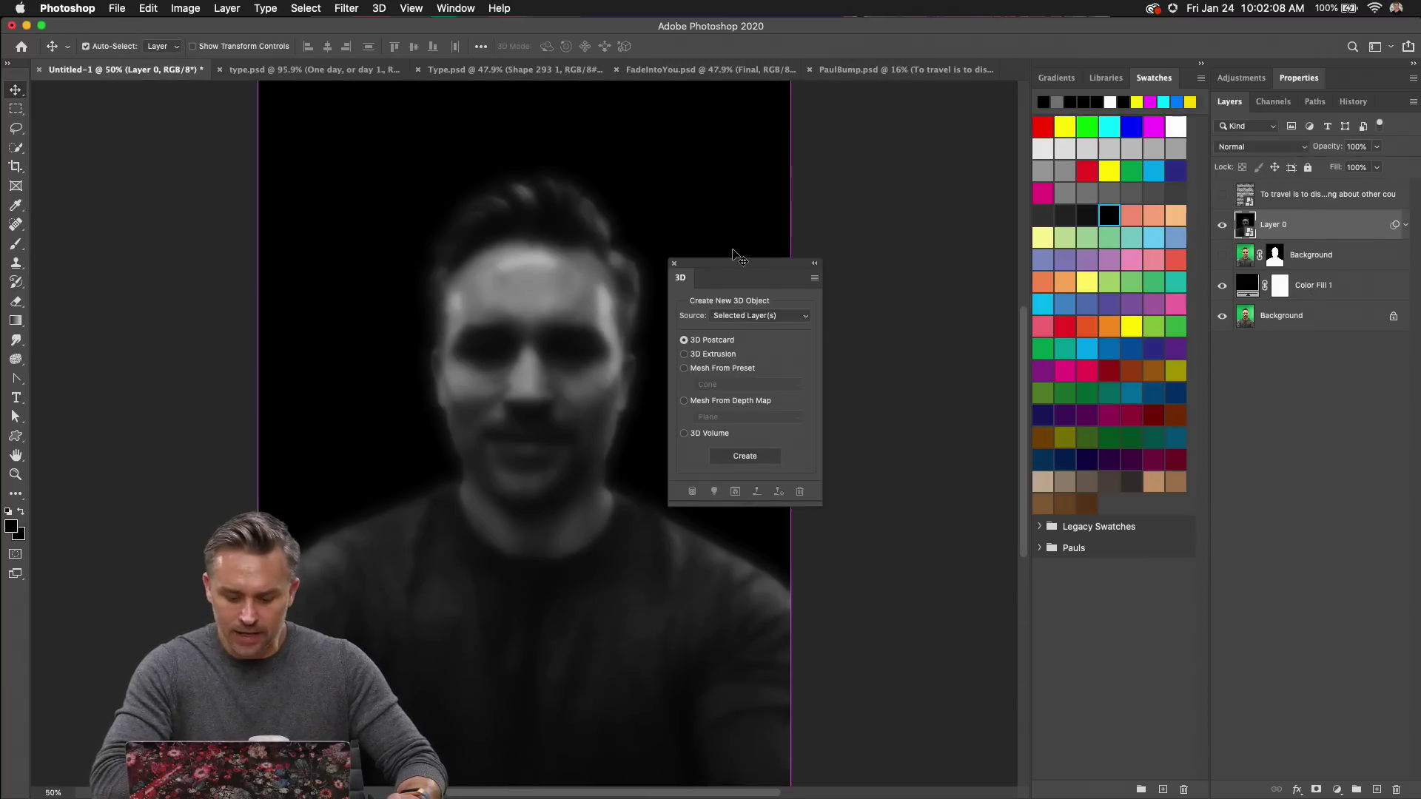
Brighten the Layer 0 bump map with Levels by setting the white input level to 163, and move the 3D panel off the portrait.
{"action": "key", "text": "ctrl+l"}
{"action": "left_click_drag", "start_coordinate": [763, 353], "coordinate": [696, 353]}
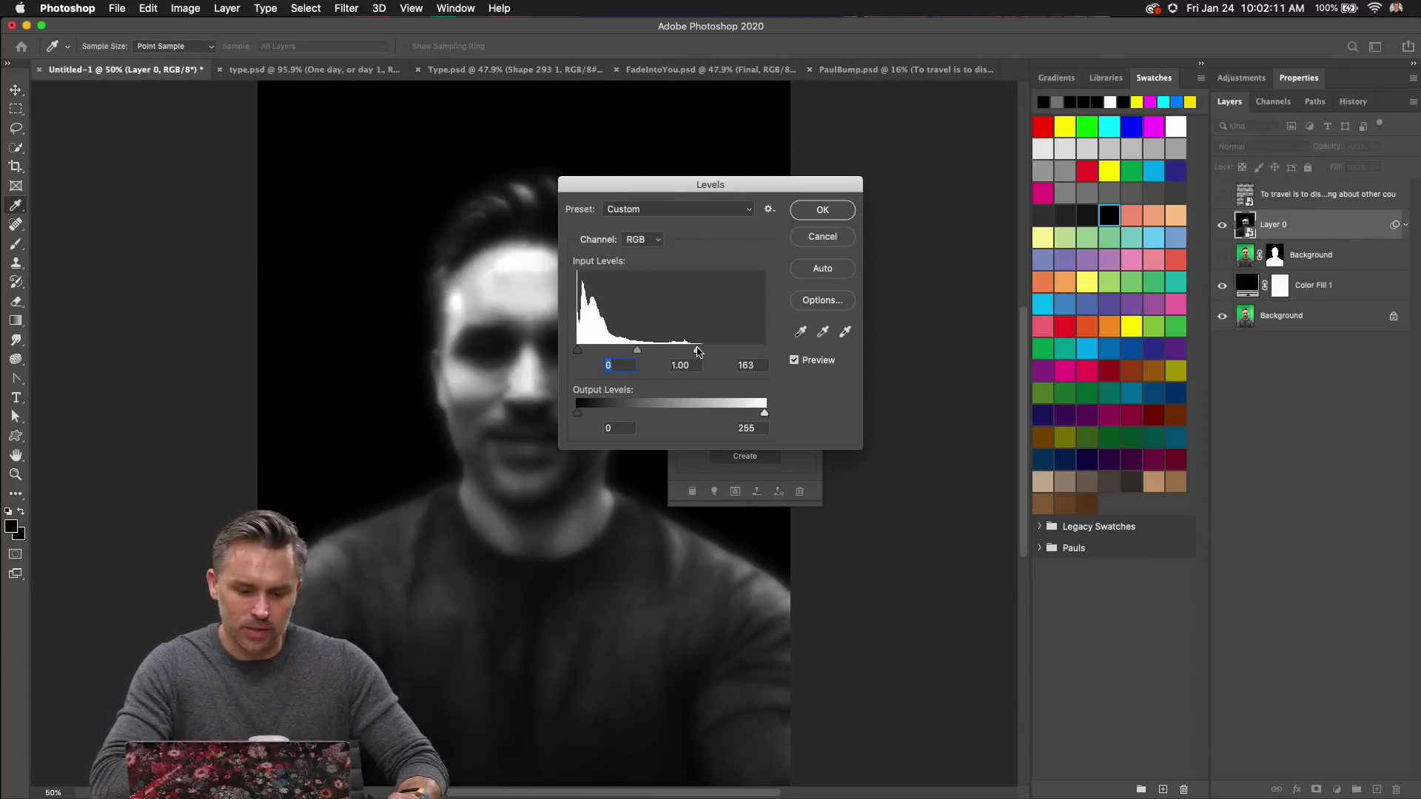
{"action": "left_click", "coordinate": [810, 215]}
{"action": "left_click_drag", "start_coordinate": [706, 272], "coordinate": [908, 266]}
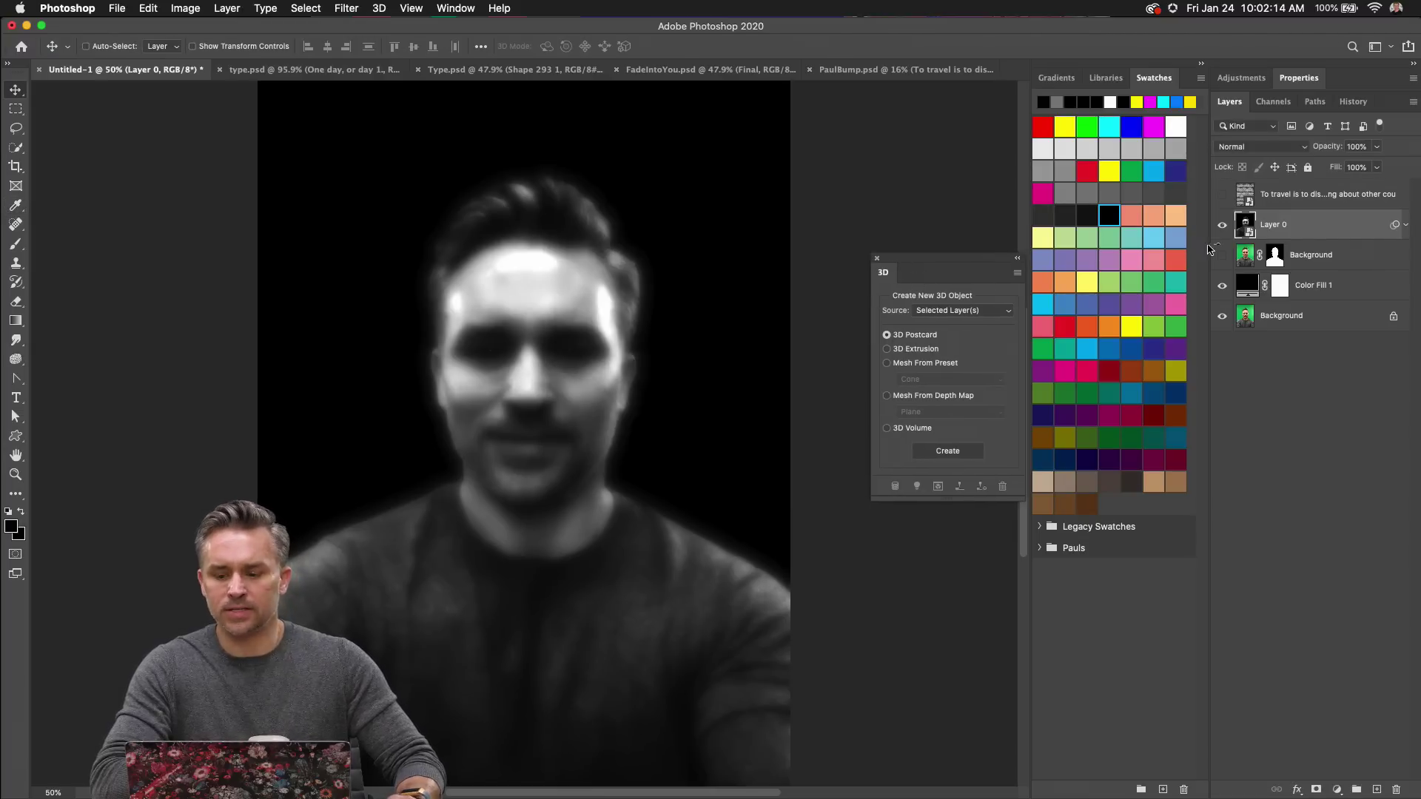
Try to save the document on the computer's Desktop as PaulBump.psd in Photoshop format, replacing the existing file.
{"action": "key", "text": "super"}
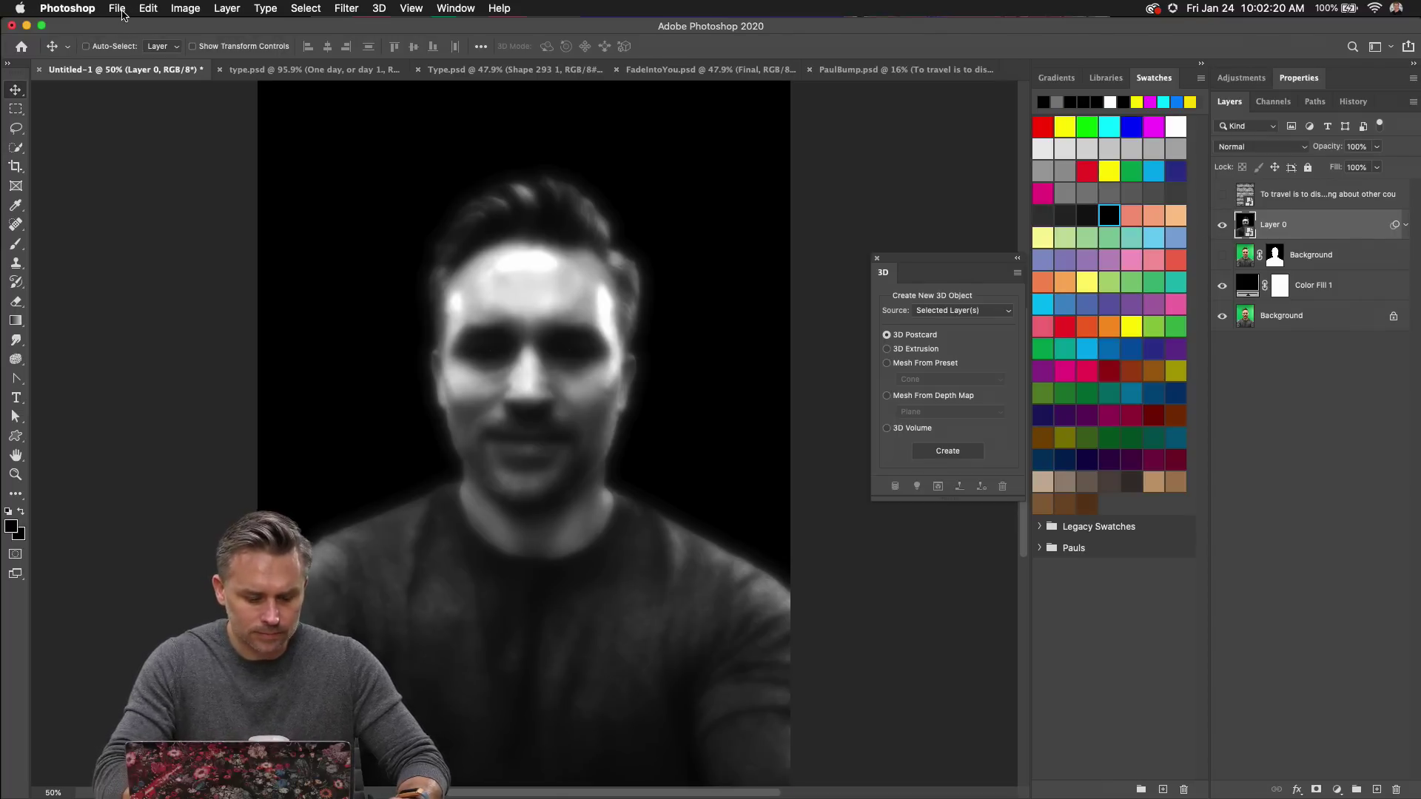
{"action": "key", "text": "super+s"}
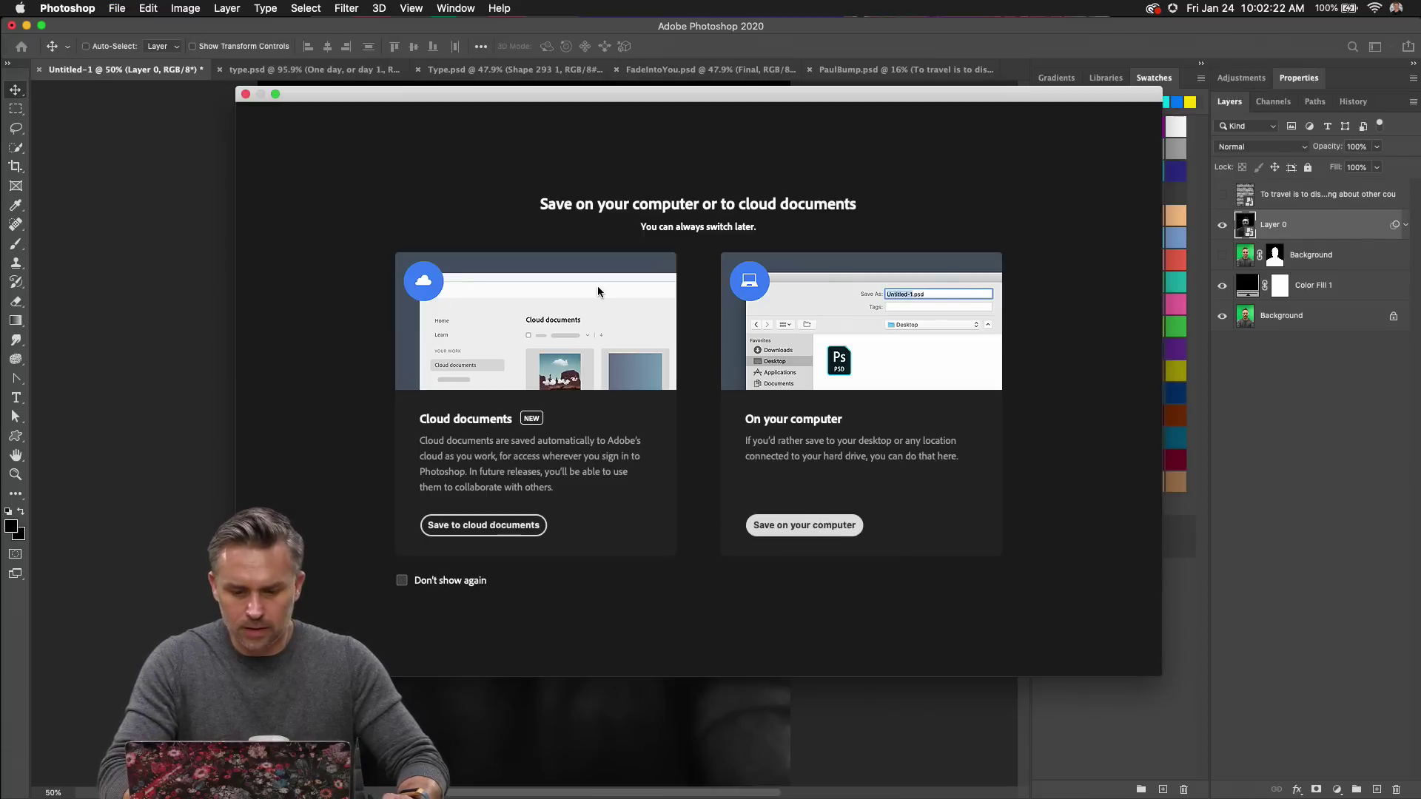
{"action": "left_click", "coordinate": [817, 526]}
{"action": "left_click", "coordinate": [486, 163]}
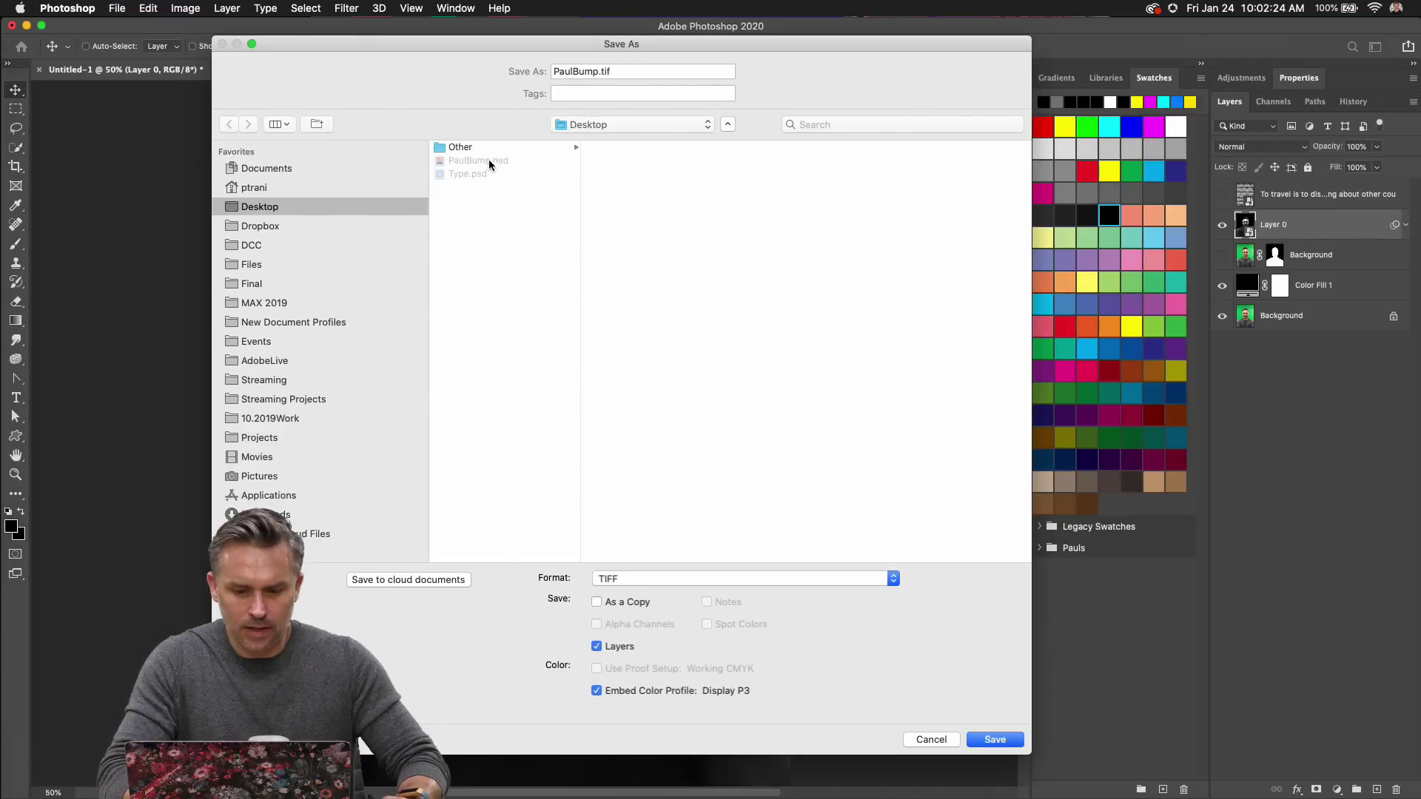
{"action": "left_click", "coordinate": [633, 579]}
{"action": "left_click", "coordinate": [649, 332]}
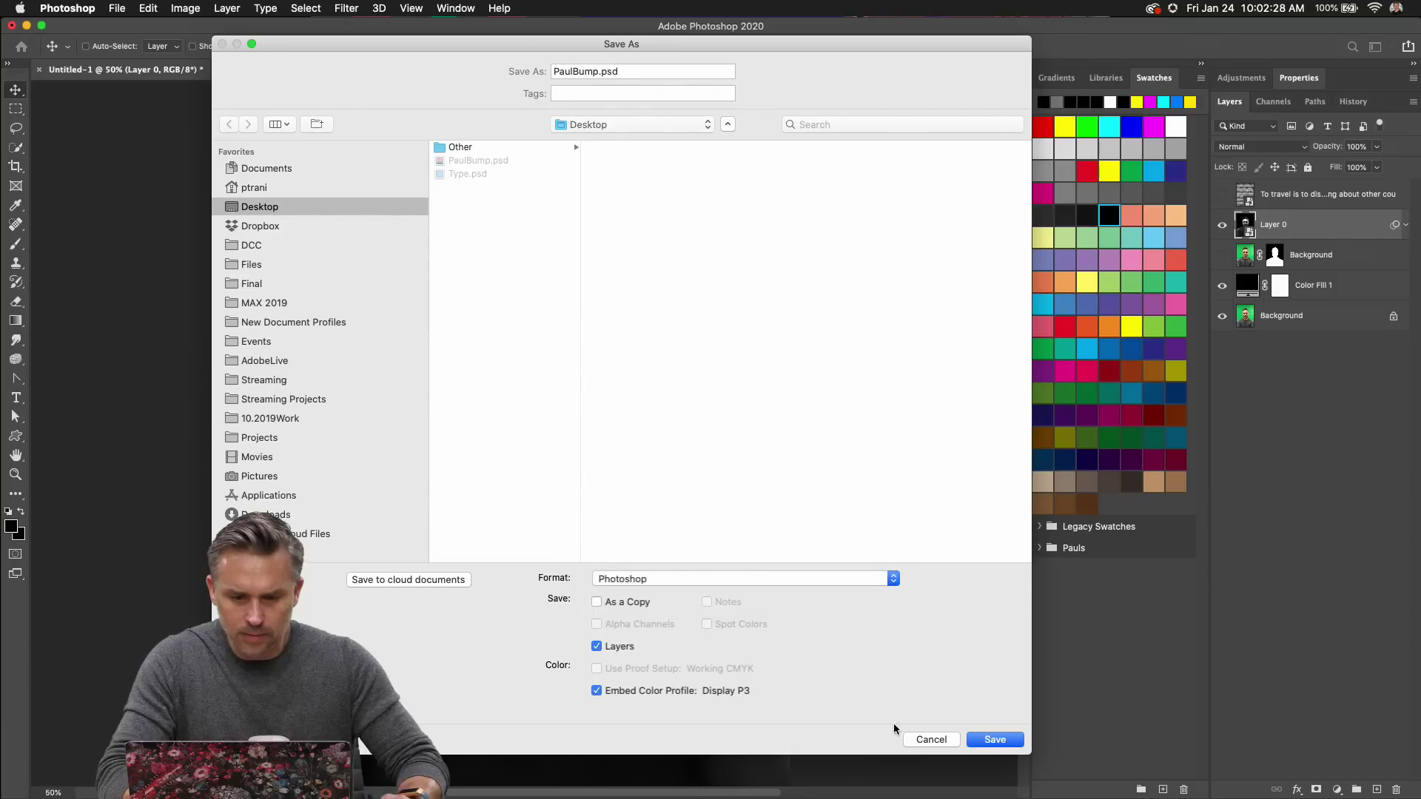
{"action": "left_click", "coordinate": [993, 738]}
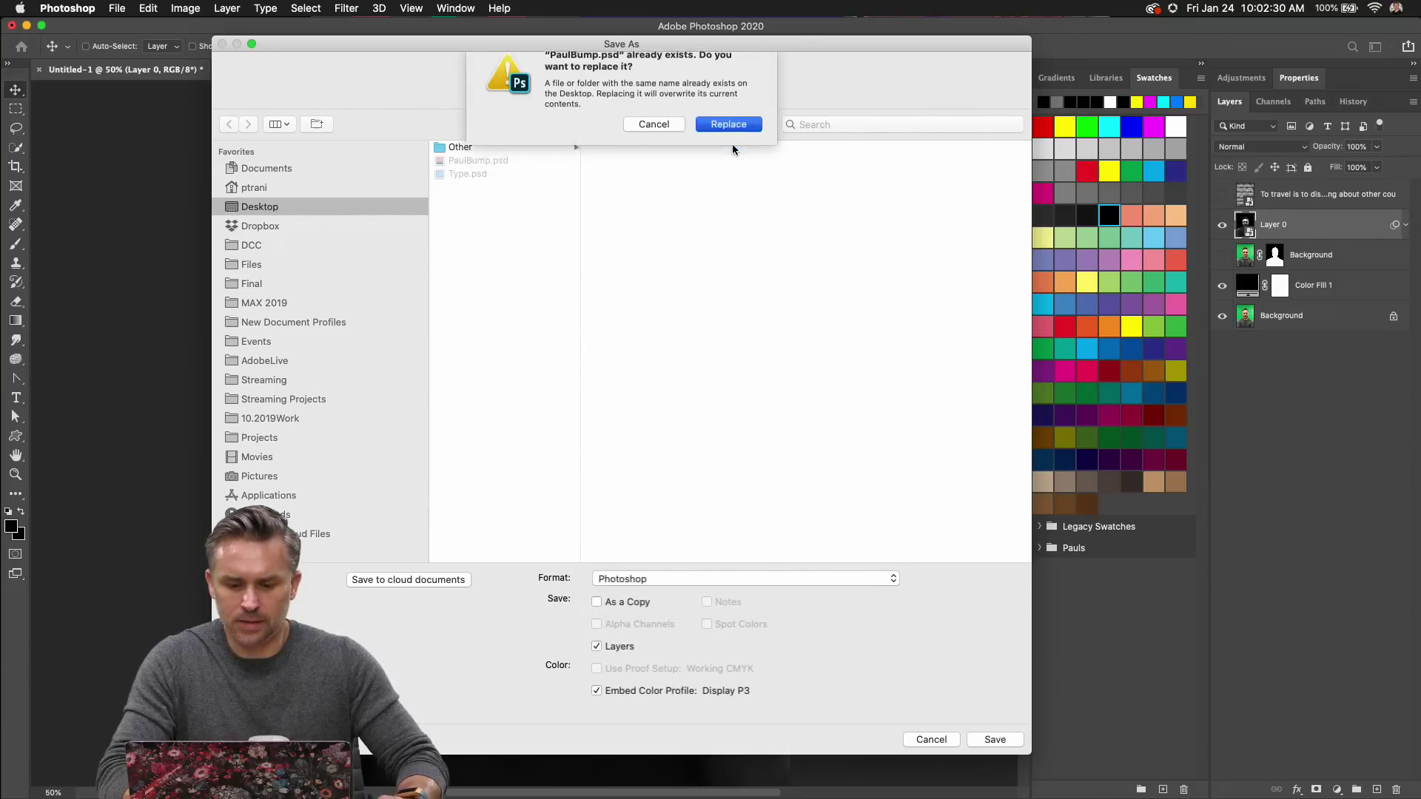
{"action": "left_click", "coordinate": [732, 143]}
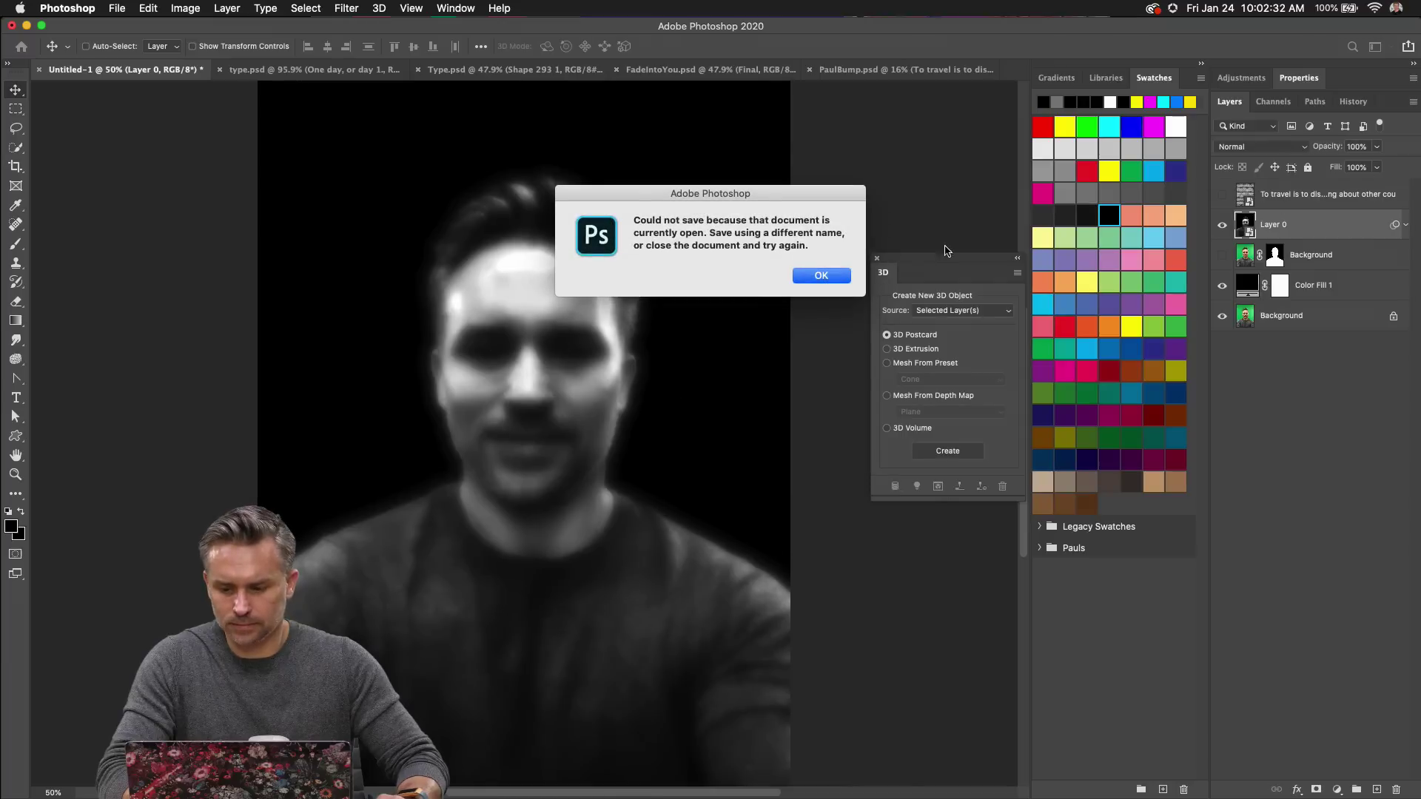
{"action": "left_click", "coordinate": [817, 276]}
Hide Layer 0, show the masked Background portrait and the quote text layer, and set the text's blend mode to Normal.
{"action": "left_click", "coordinate": [1222, 225]}
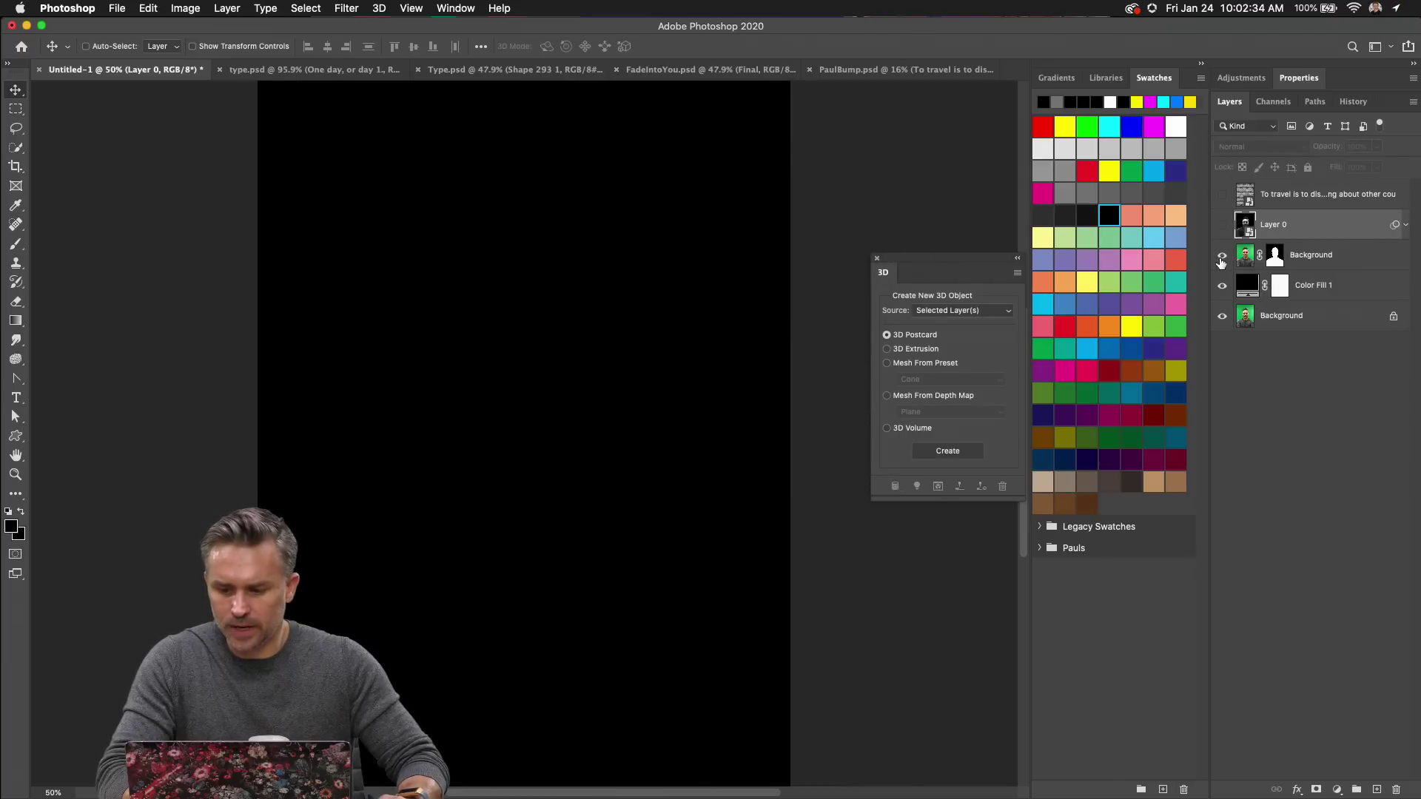
{"action": "left_click", "coordinate": [1222, 254]}
{"action": "left_click", "coordinate": [1310, 255]}
{"action": "left_click", "coordinate": [1222, 195]}
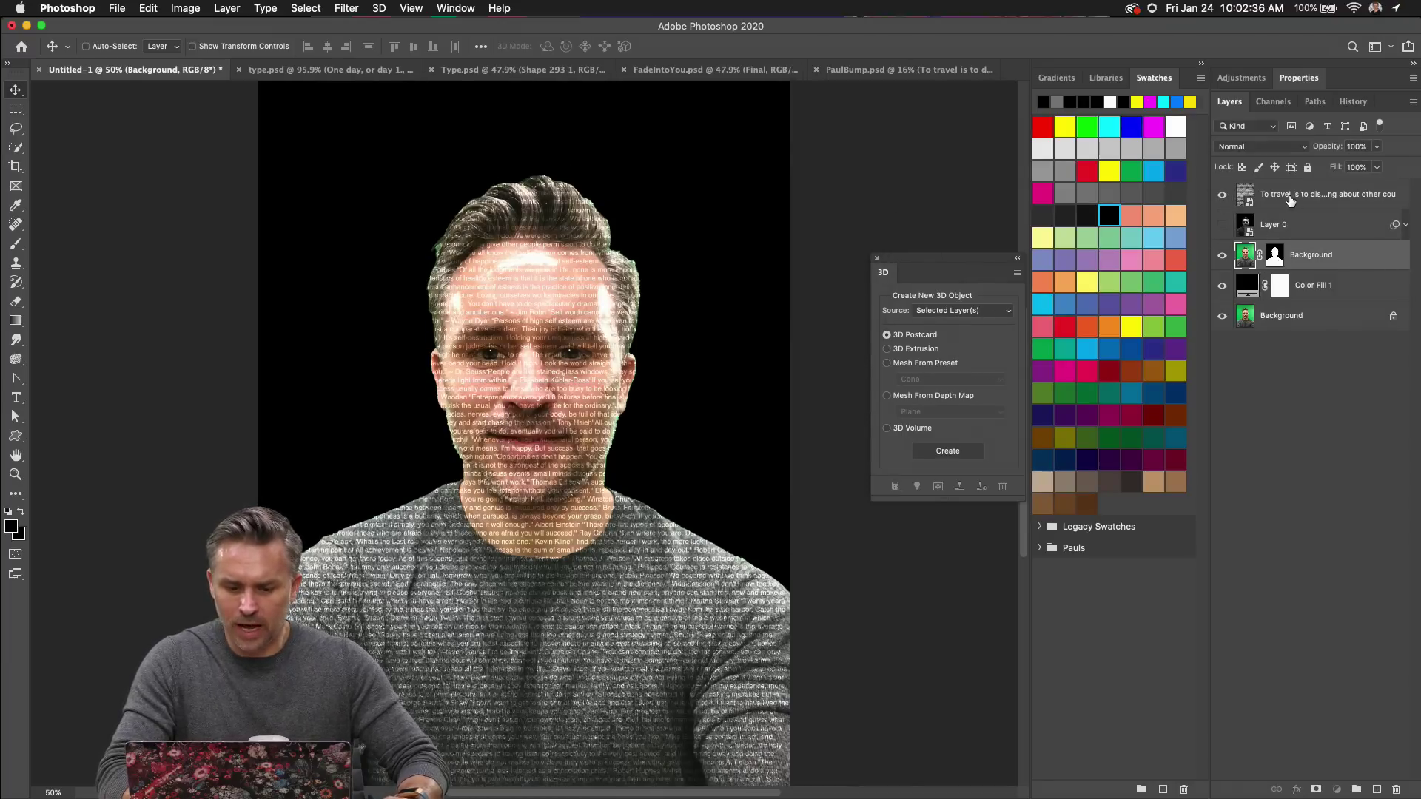
{"action": "left_click", "coordinate": [1258, 196]}
{"action": "left_click", "coordinate": [1260, 146]}
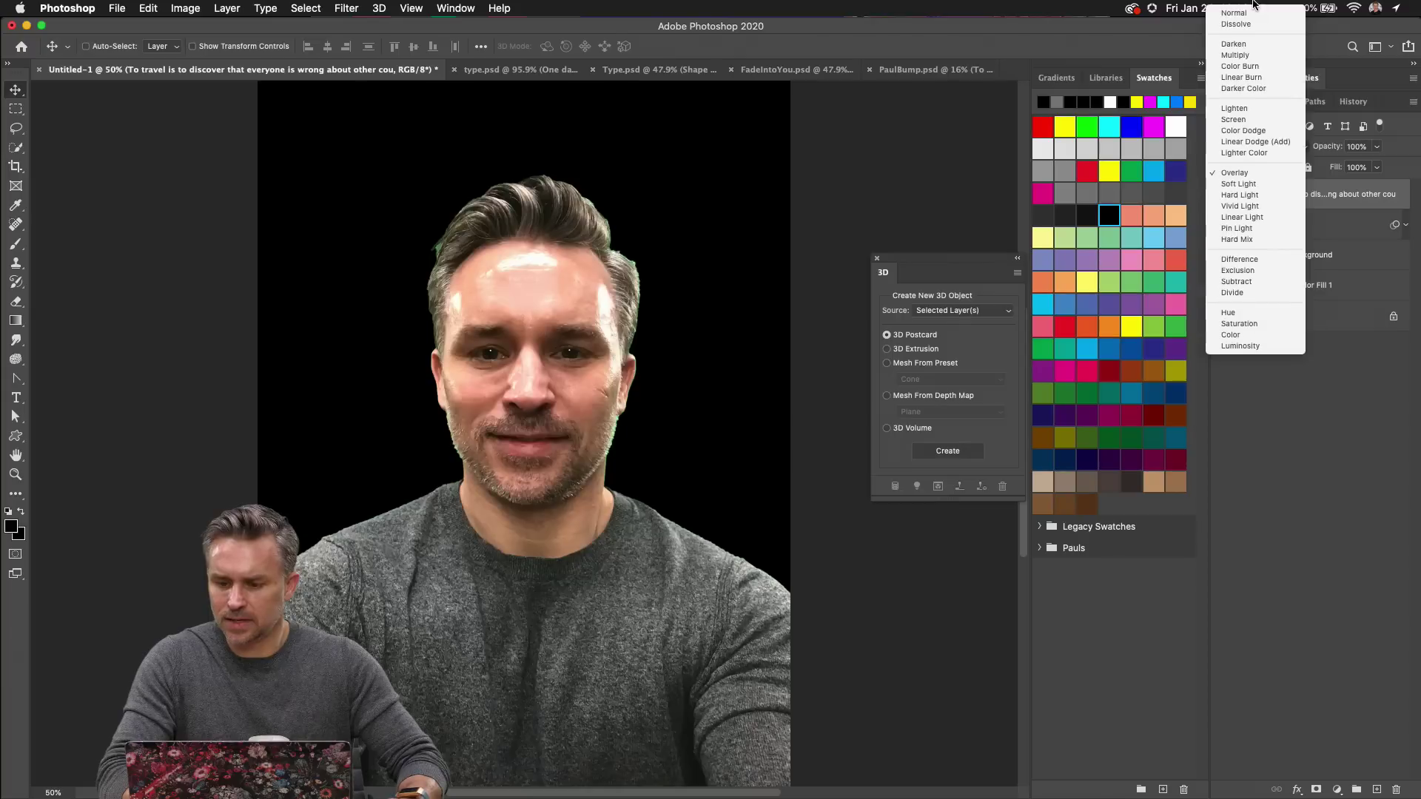
{"action": "left_click", "coordinate": [1258, 10]}
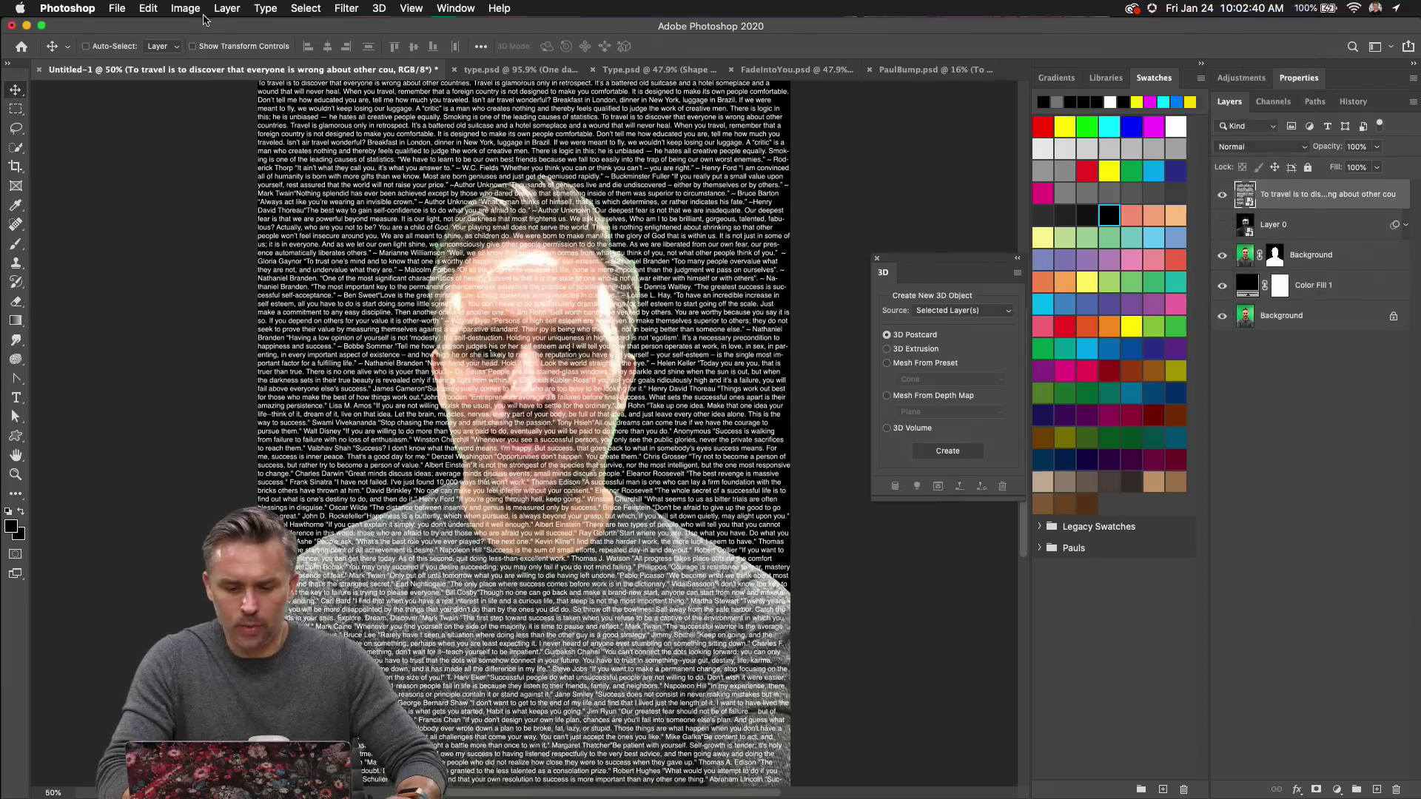
Set up a Displace filter on the quote text with horizontal and vertical scale 20, and select PaulBump.psd as the displacement map.
{"action": "left_click", "coordinate": [342, 8]}
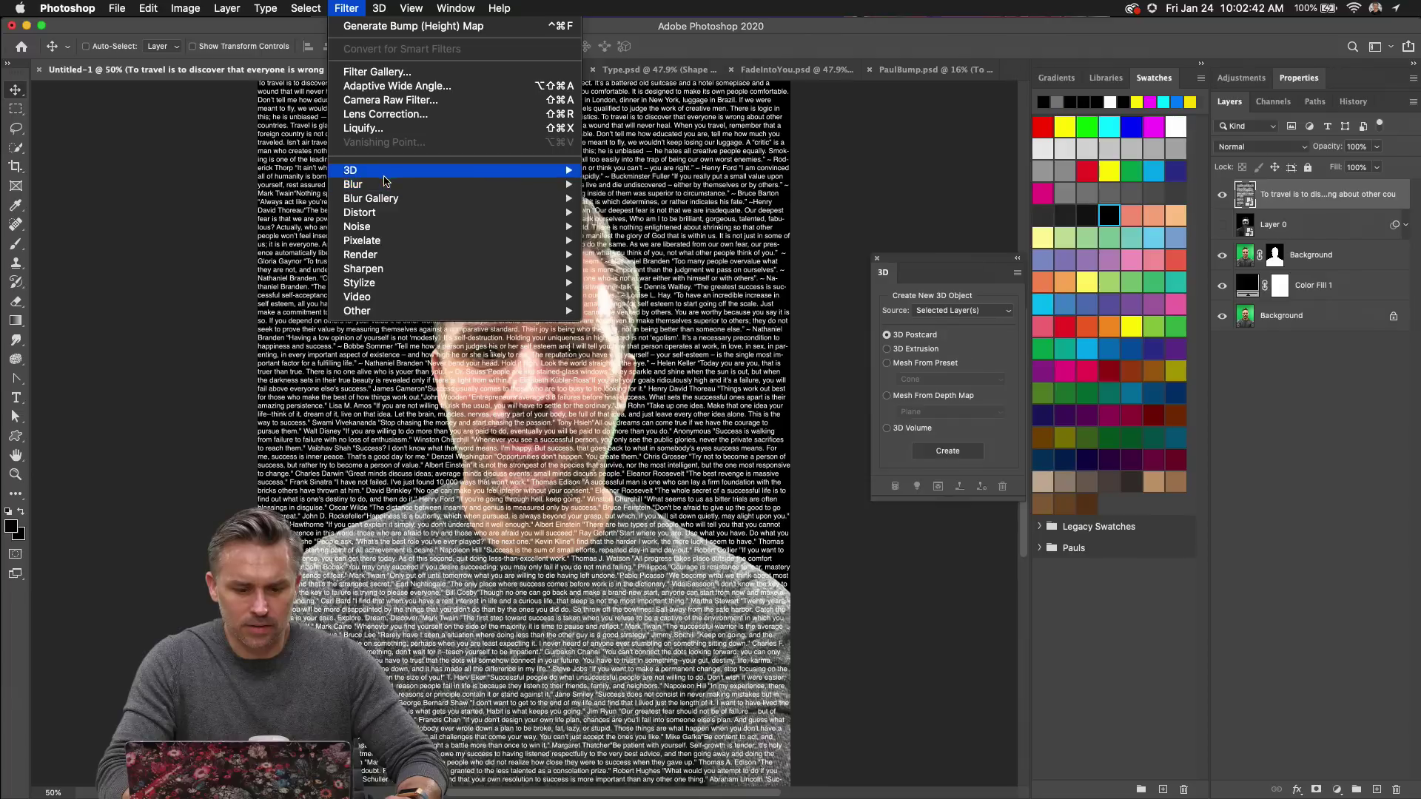
{"action": "mouse_move", "coordinate": [389, 204]}
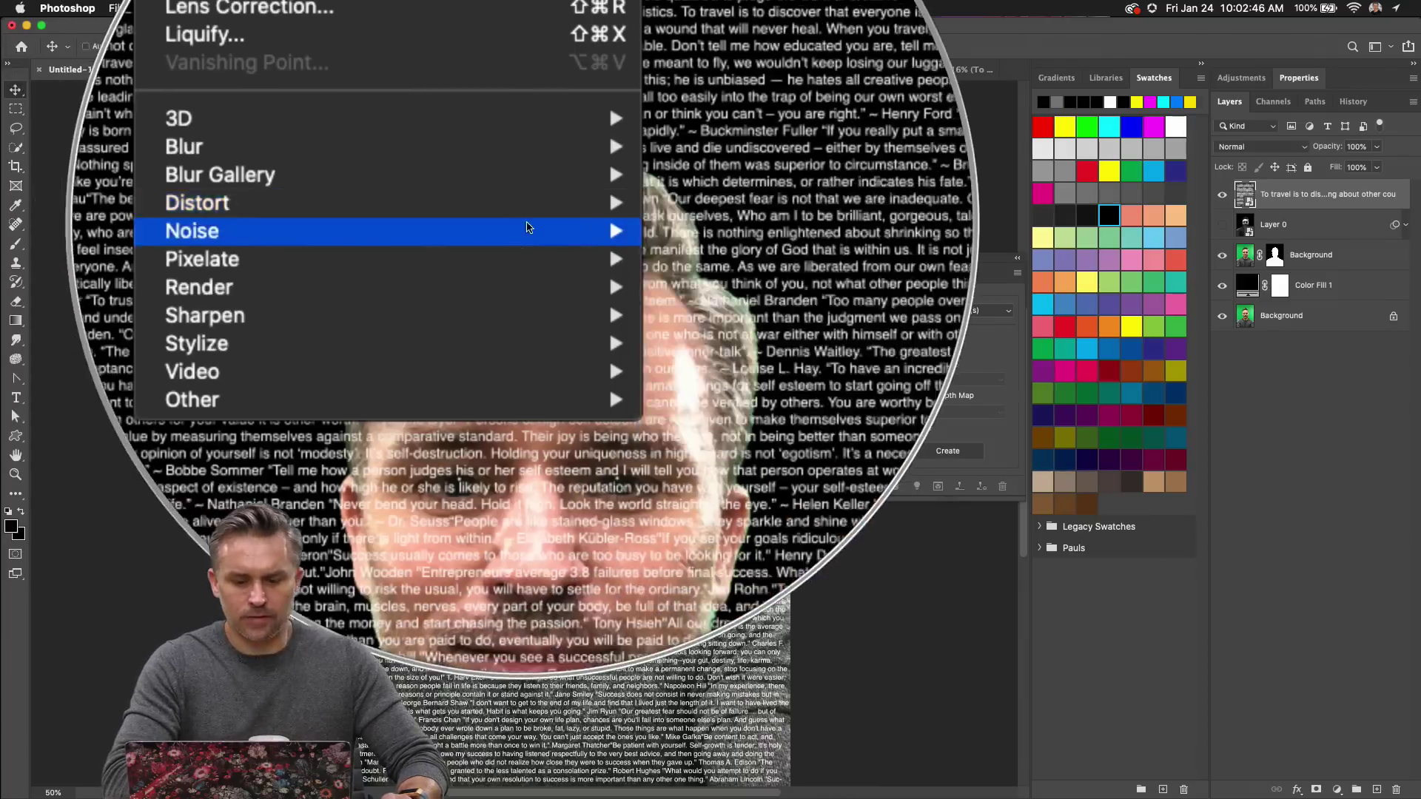
{"action": "mouse_move", "coordinate": [525, 202]}
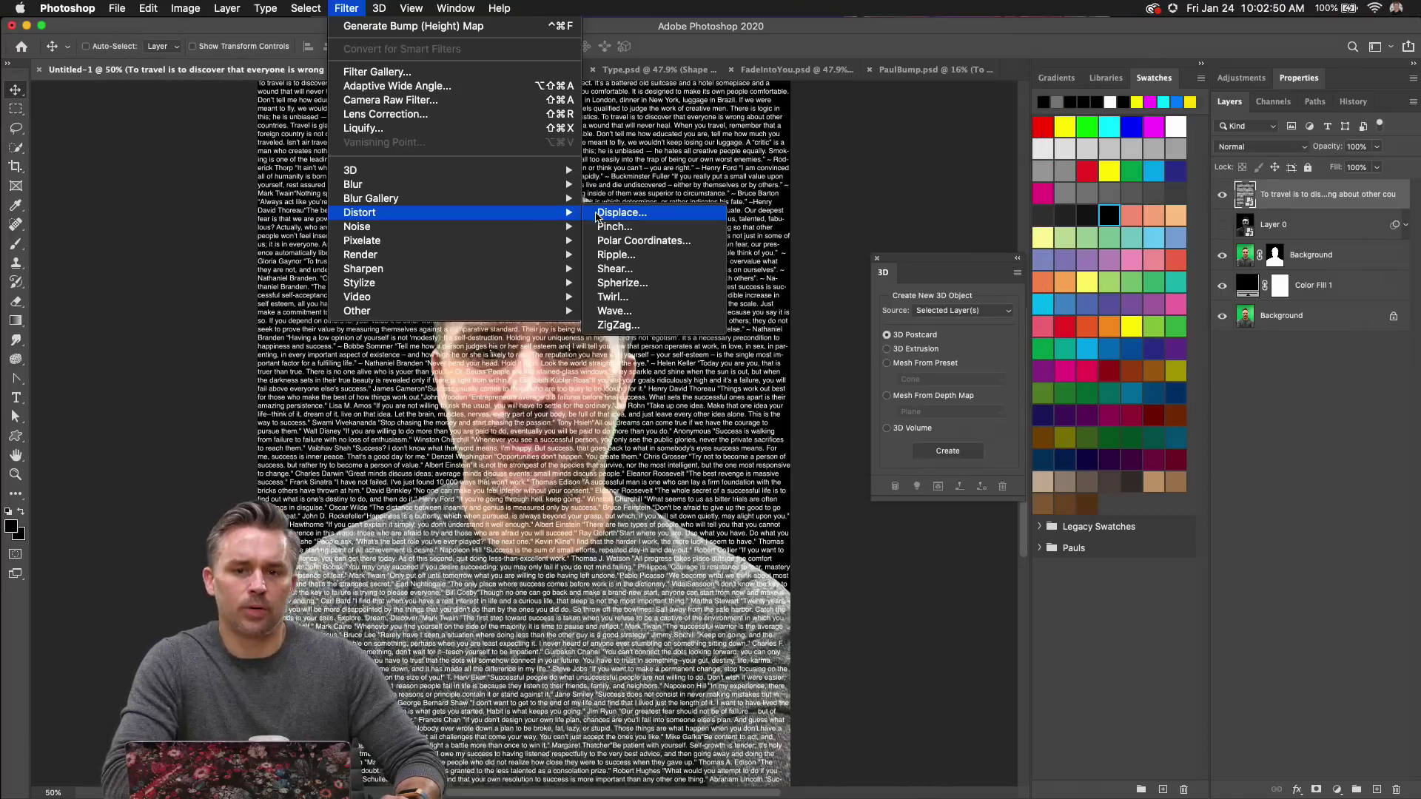
{"action": "left_click", "coordinate": [591, 213]}
{"action": "left_click_drag", "start_coordinate": [572, 203], "coordinate": [696, 213]}
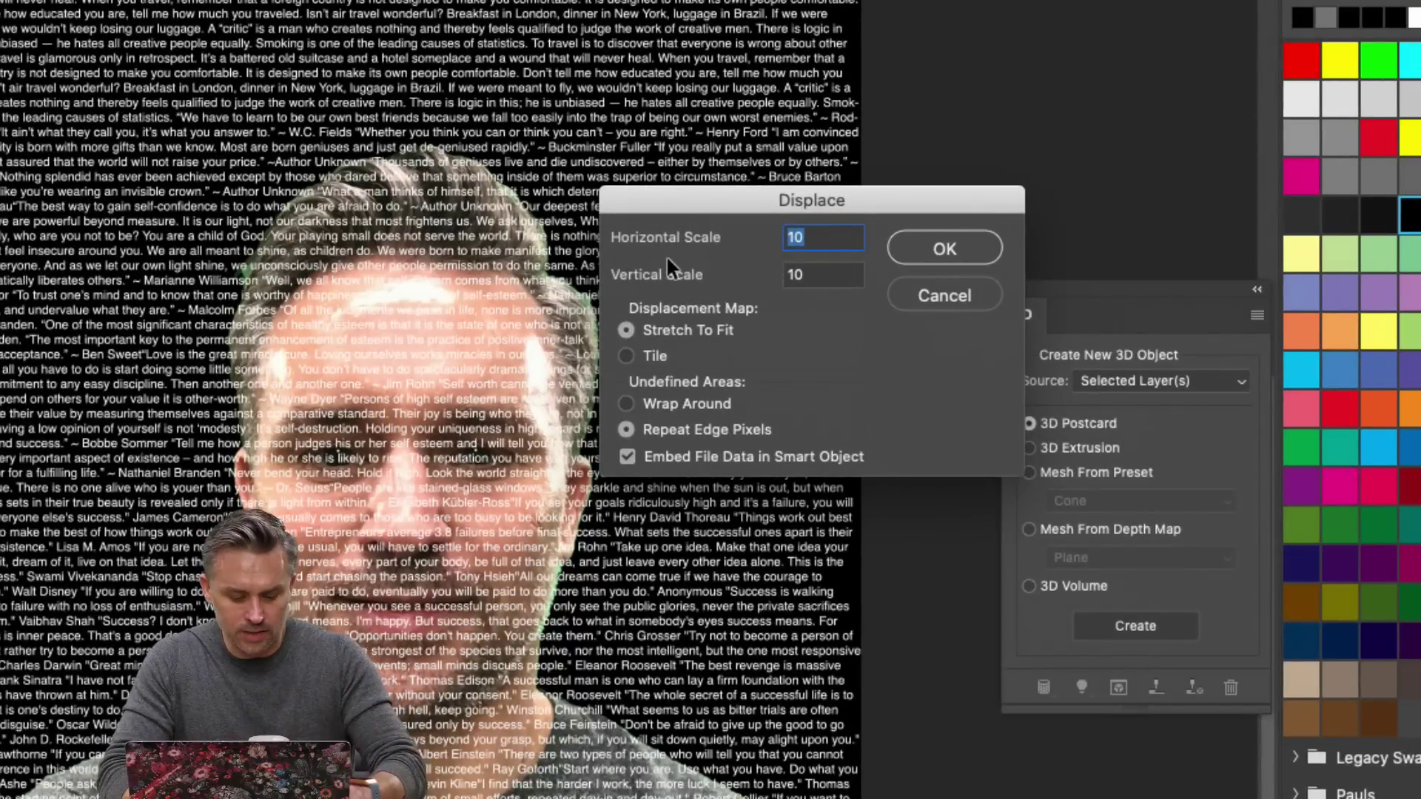
{"action": "type", "text": "20"}
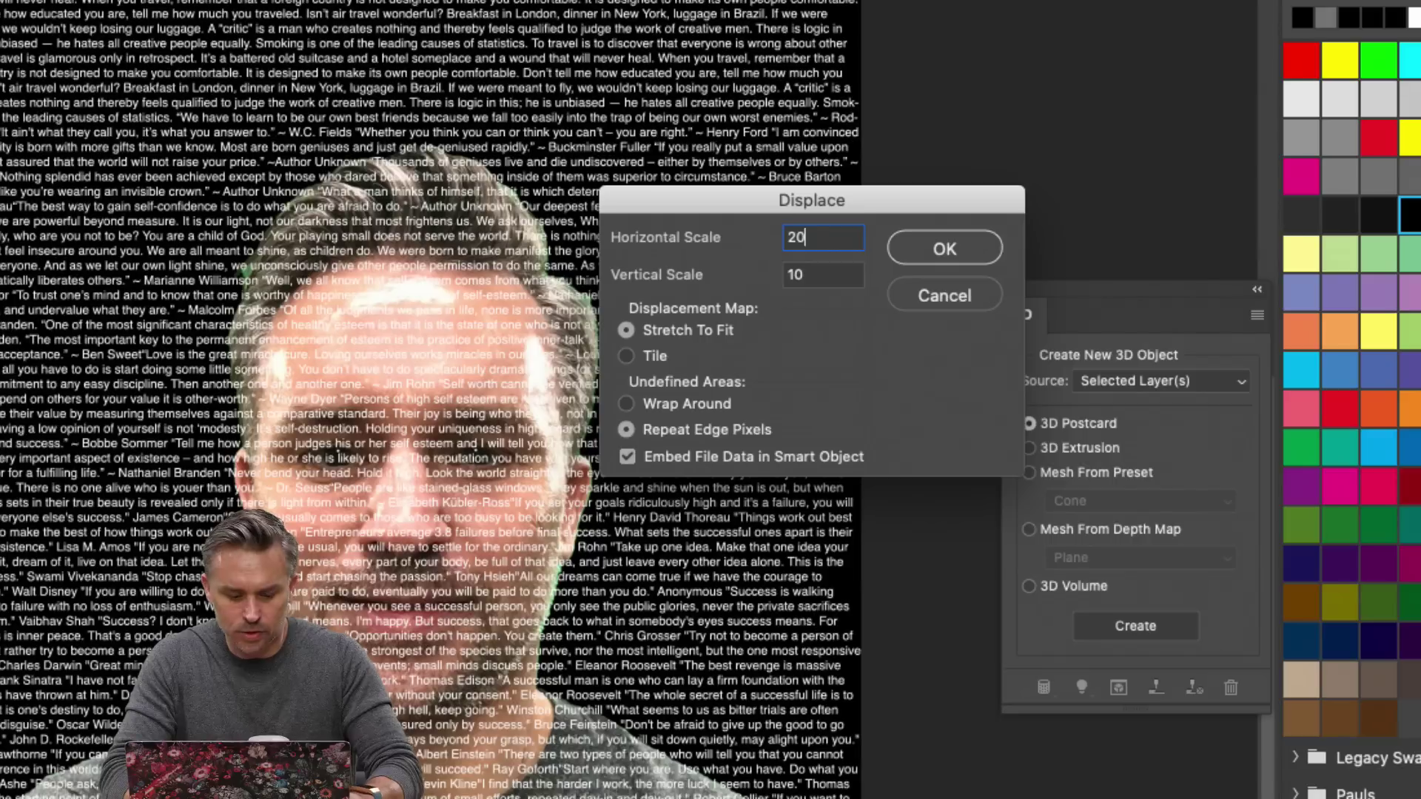
{"action": "key", "text": "Tab"}
{"action": "type", "text": "20"}
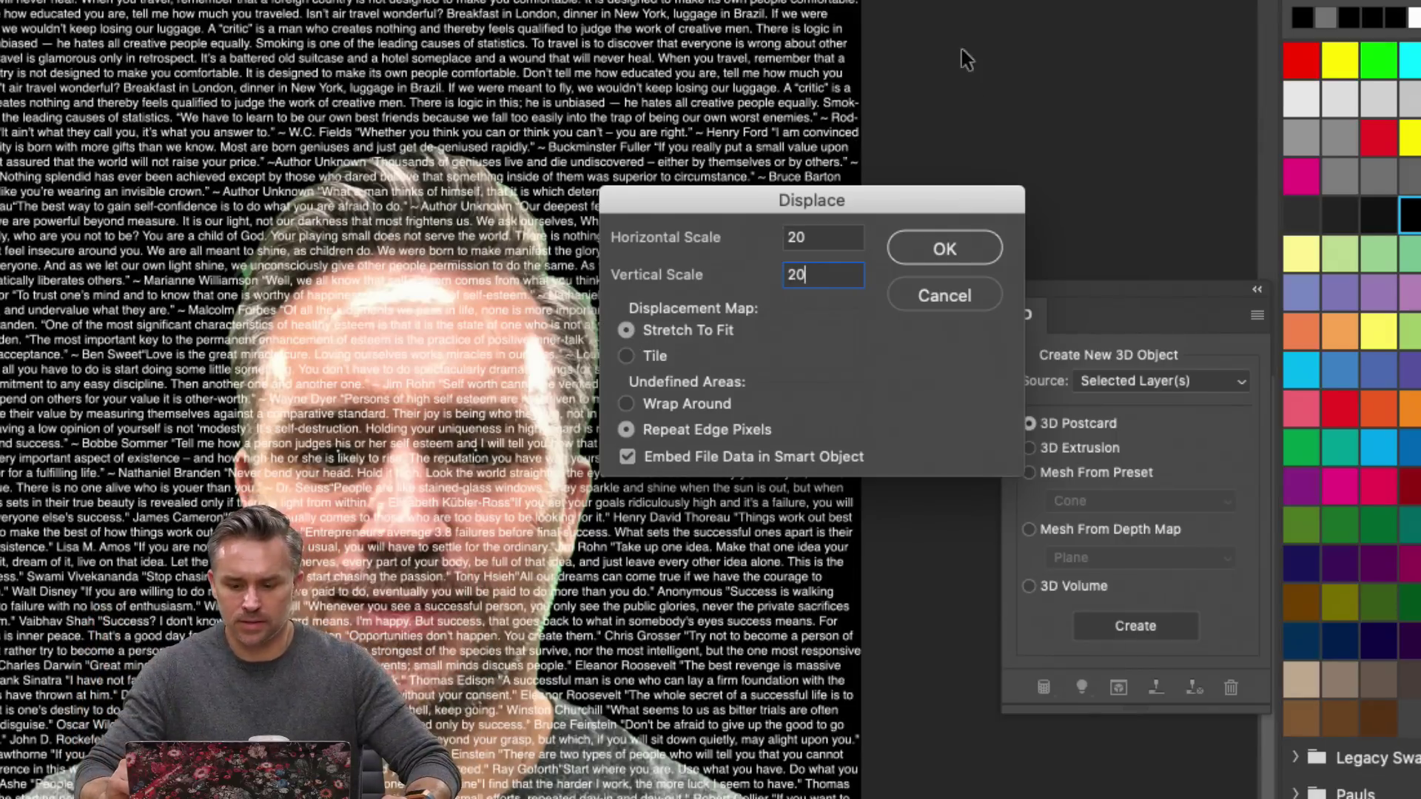
{"action": "left_click", "coordinate": [946, 250]}
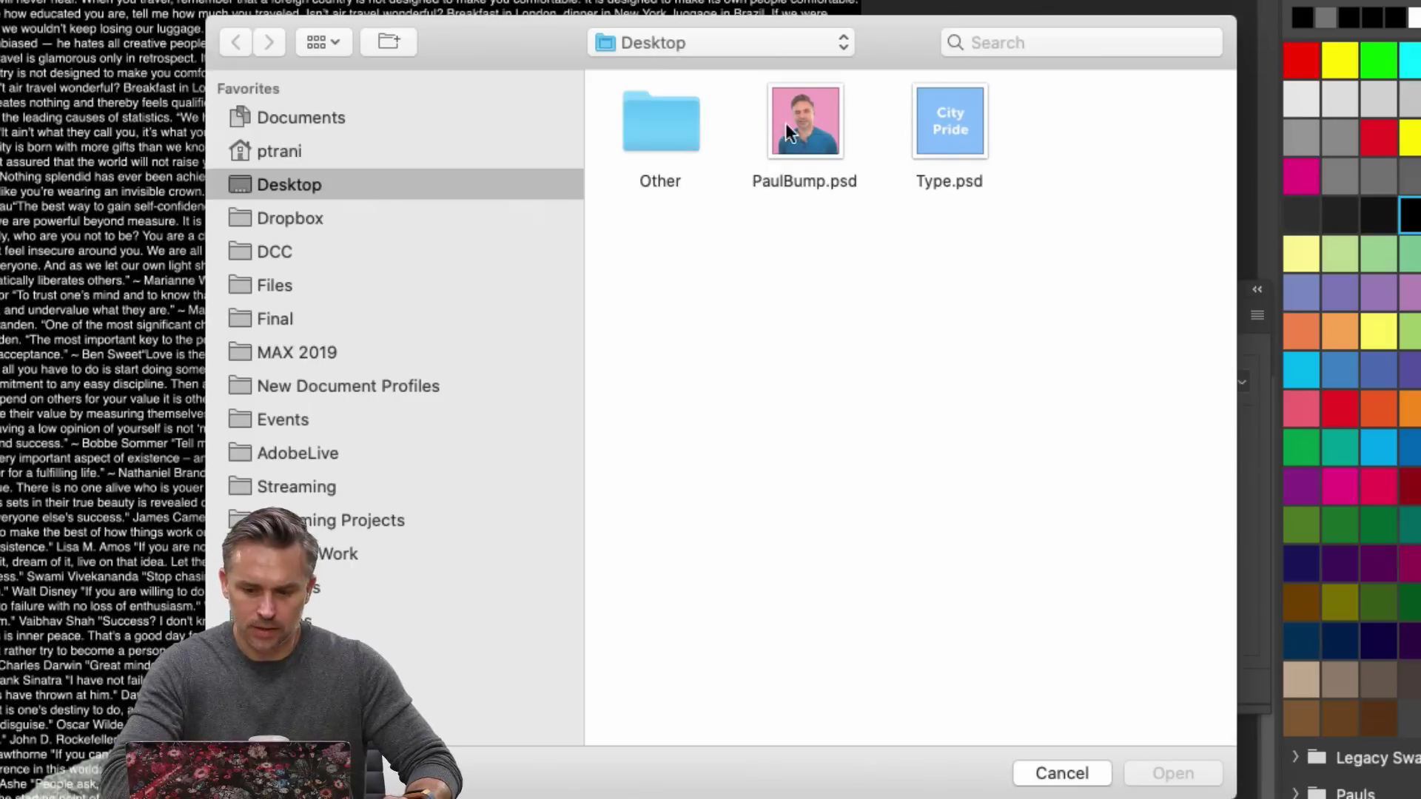
{"action": "left_click", "coordinate": [786, 126]}
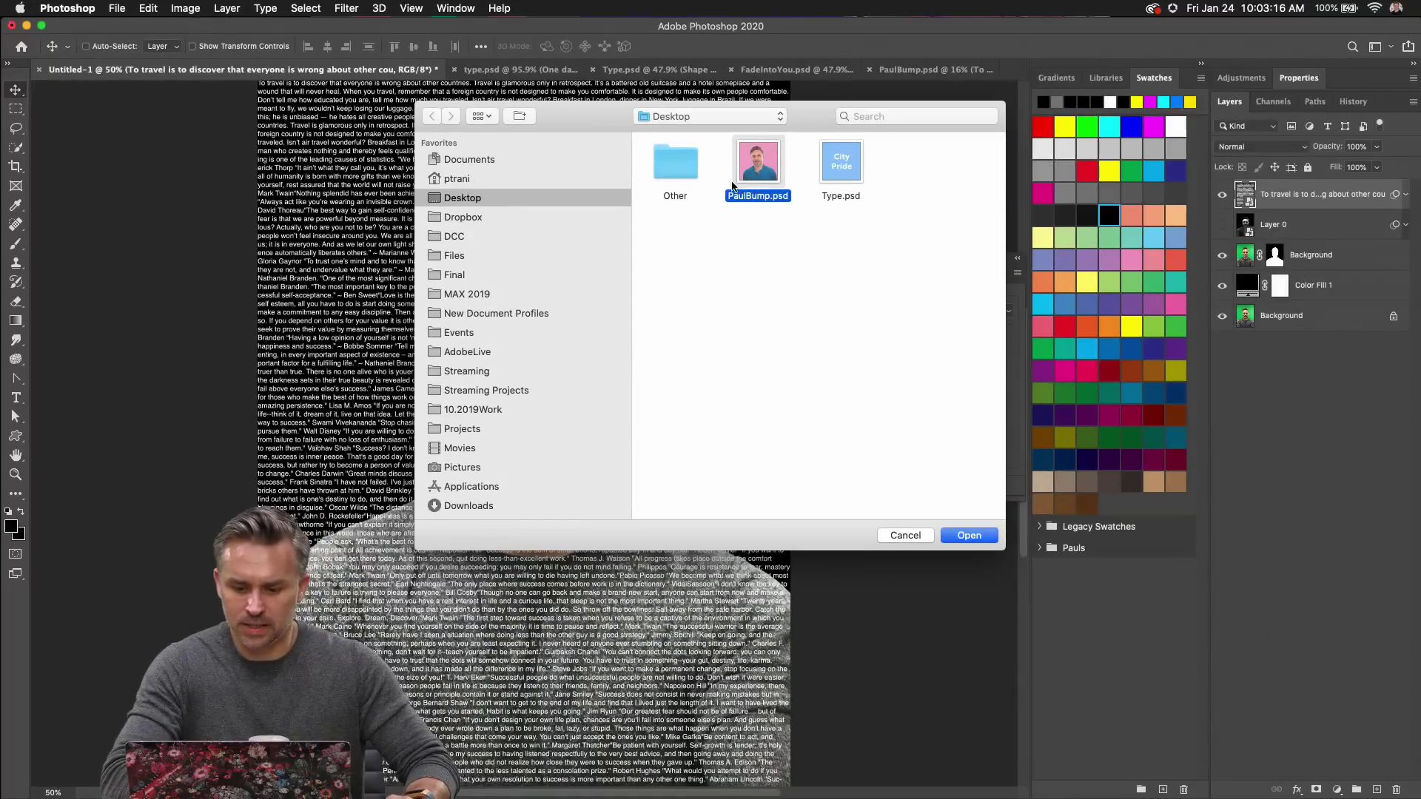
Preview PaulBump.psd in Finder, and return to Photoshop to try it as the displacement map for the quote text.
{"action": "left_click", "coordinate": [444, 777]}
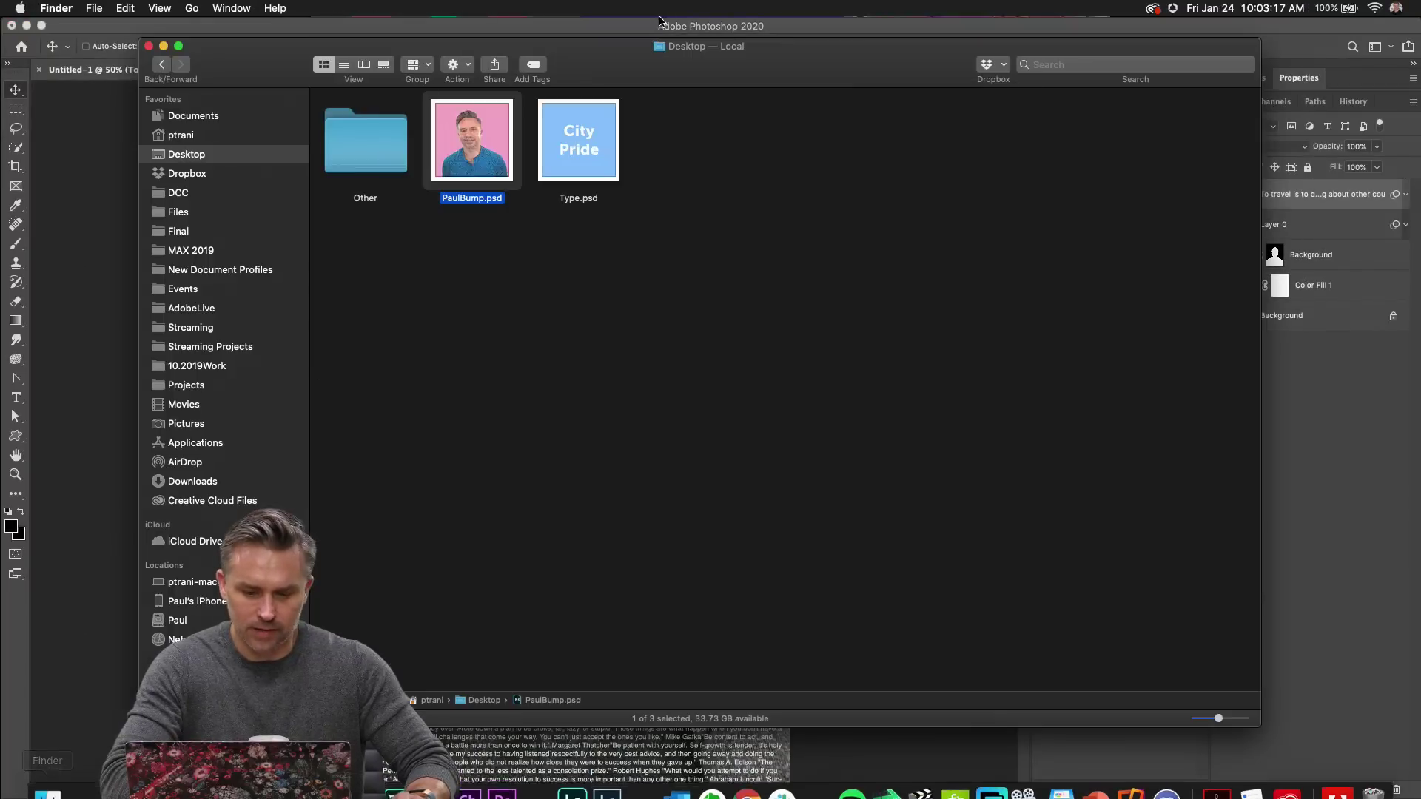
{"action": "left_click", "coordinate": [584, 293]}
{"action": "left_click", "coordinate": [470, 162]}
{"action": "key", "text": "space"}
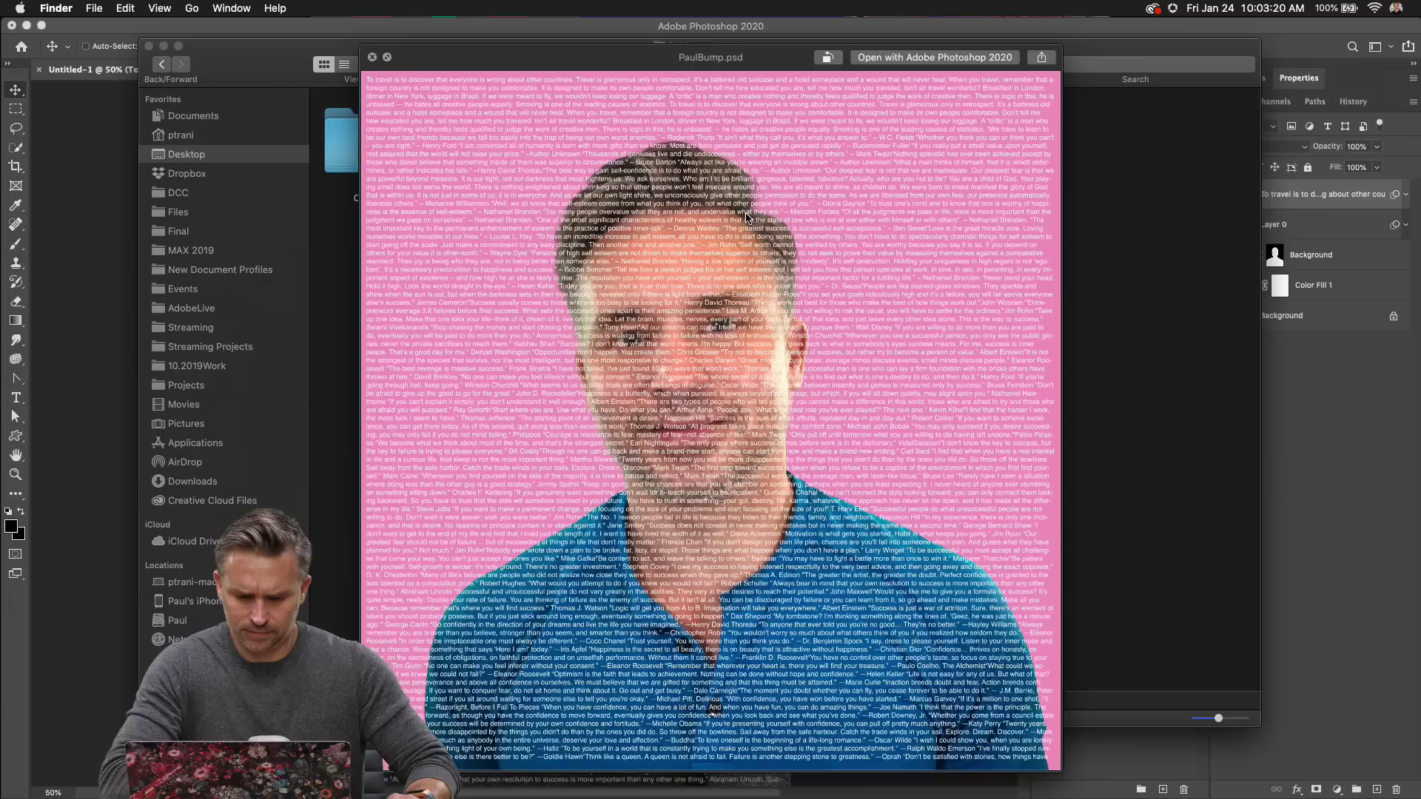
{"action": "key", "text": "space"}
{"action": "left_click", "coordinate": [523, 240]}
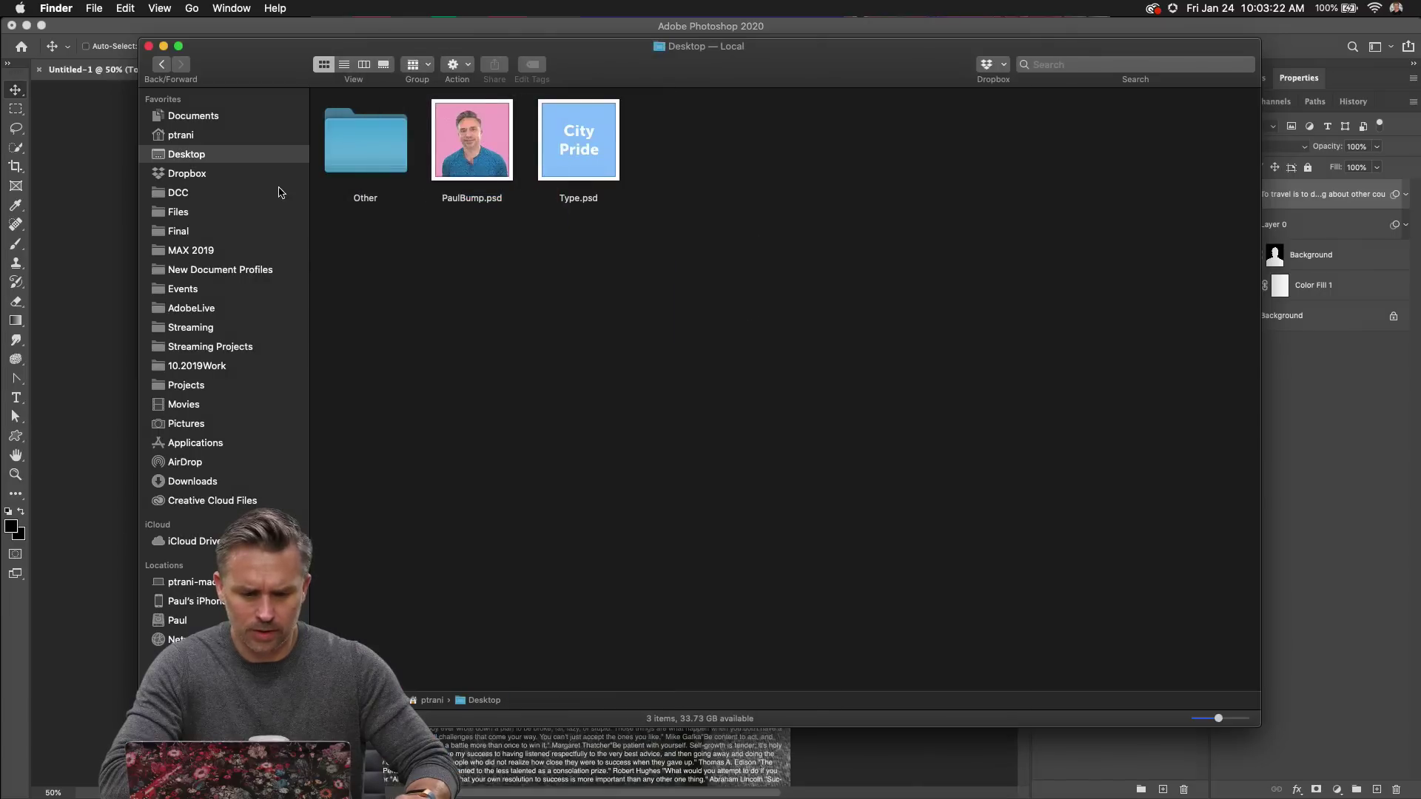
{"action": "left_click", "coordinate": [597, 28]}
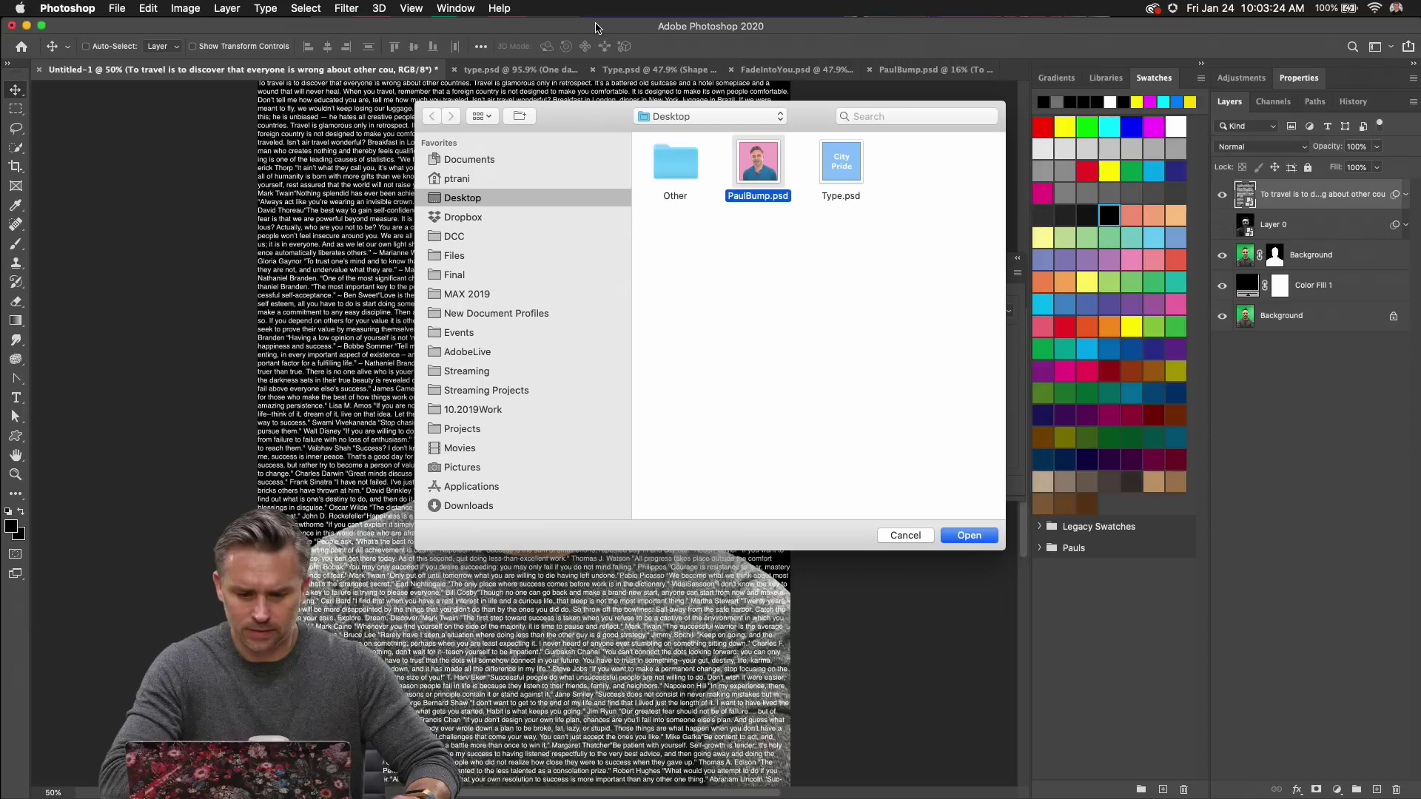
{"action": "left_click", "coordinate": [954, 535]}
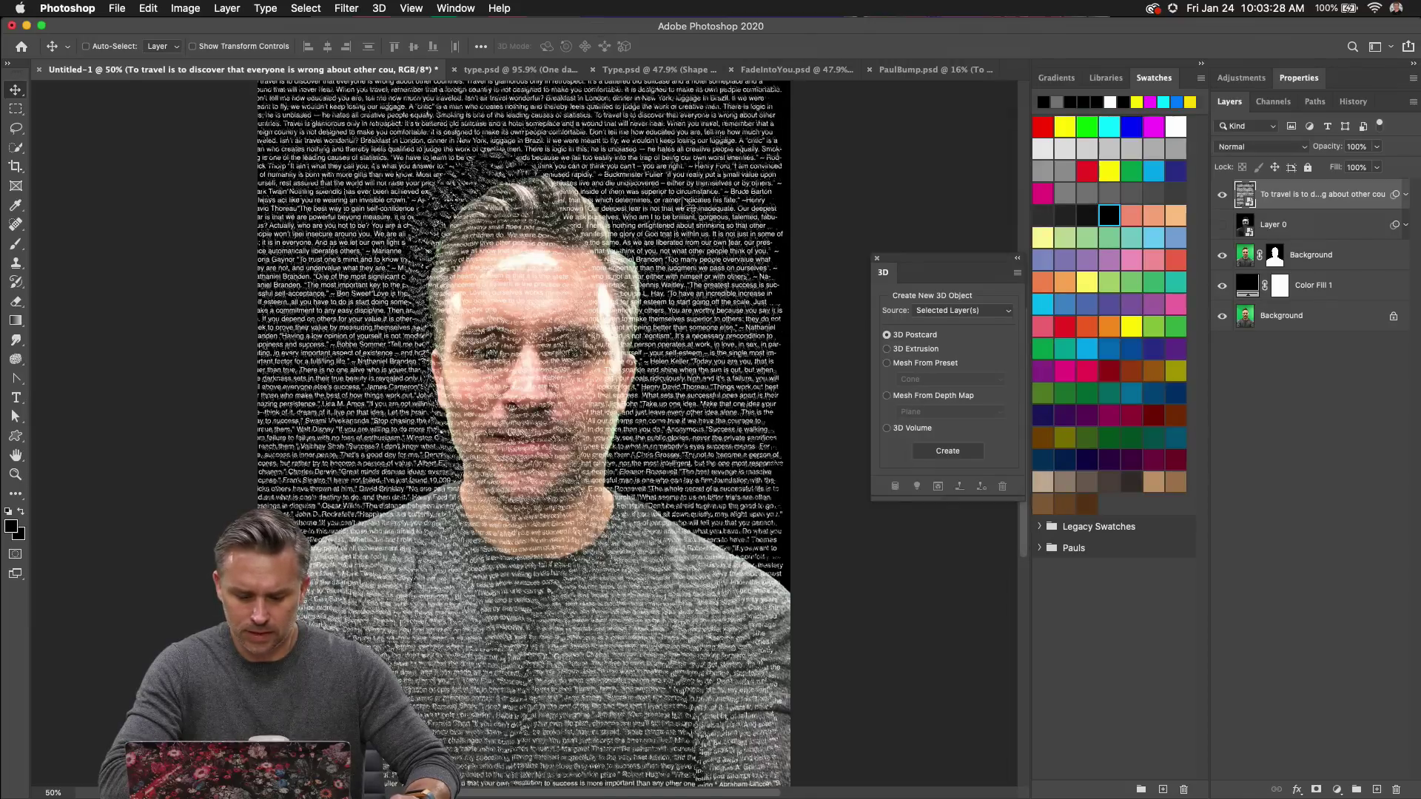
Hide the quote text layer, and show and select the blurred black-and-white Layer 0.
{"action": "left_click", "coordinate": [1221, 194]}
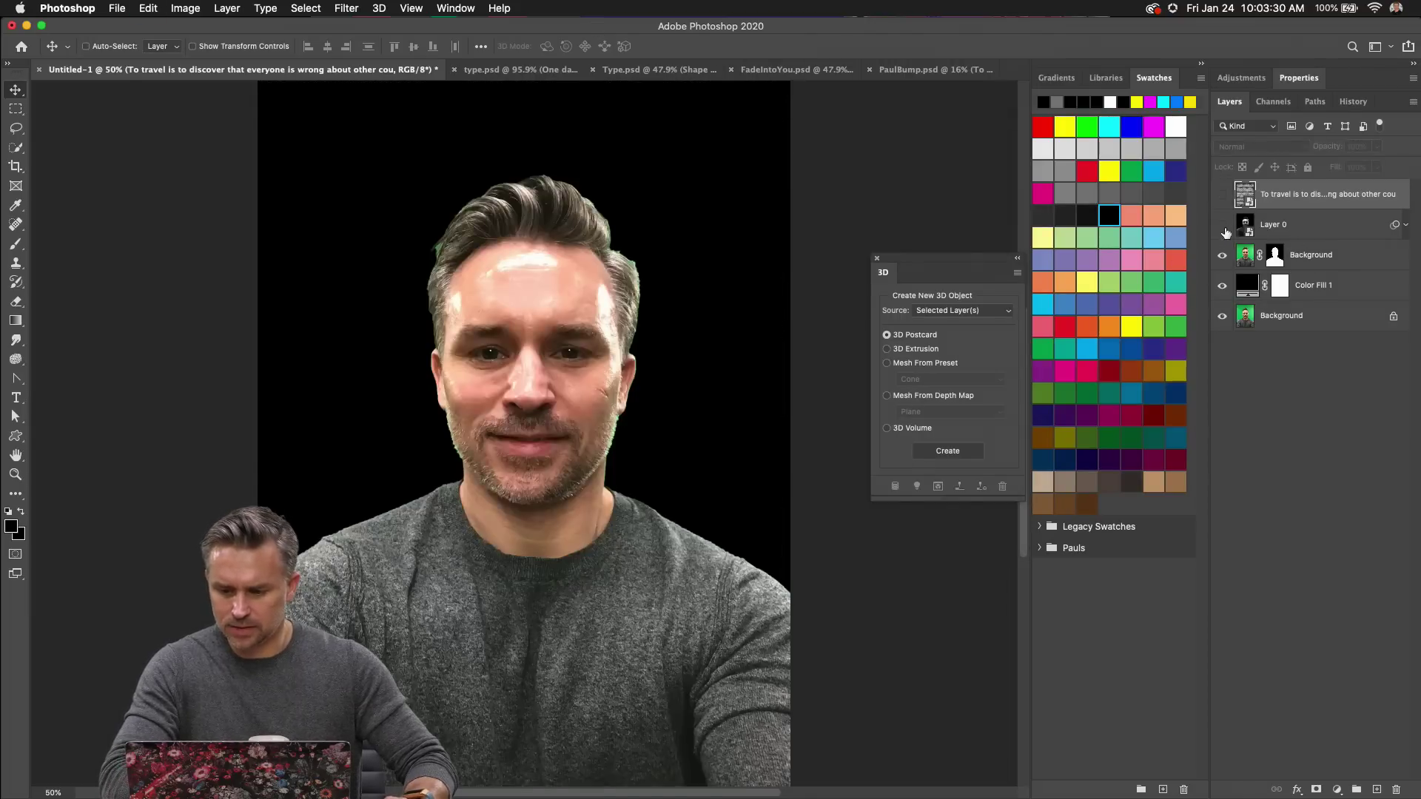
{"action": "left_click", "coordinate": [1223, 226]}
{"action": "left_click", "coordinate": [1332, 229]}
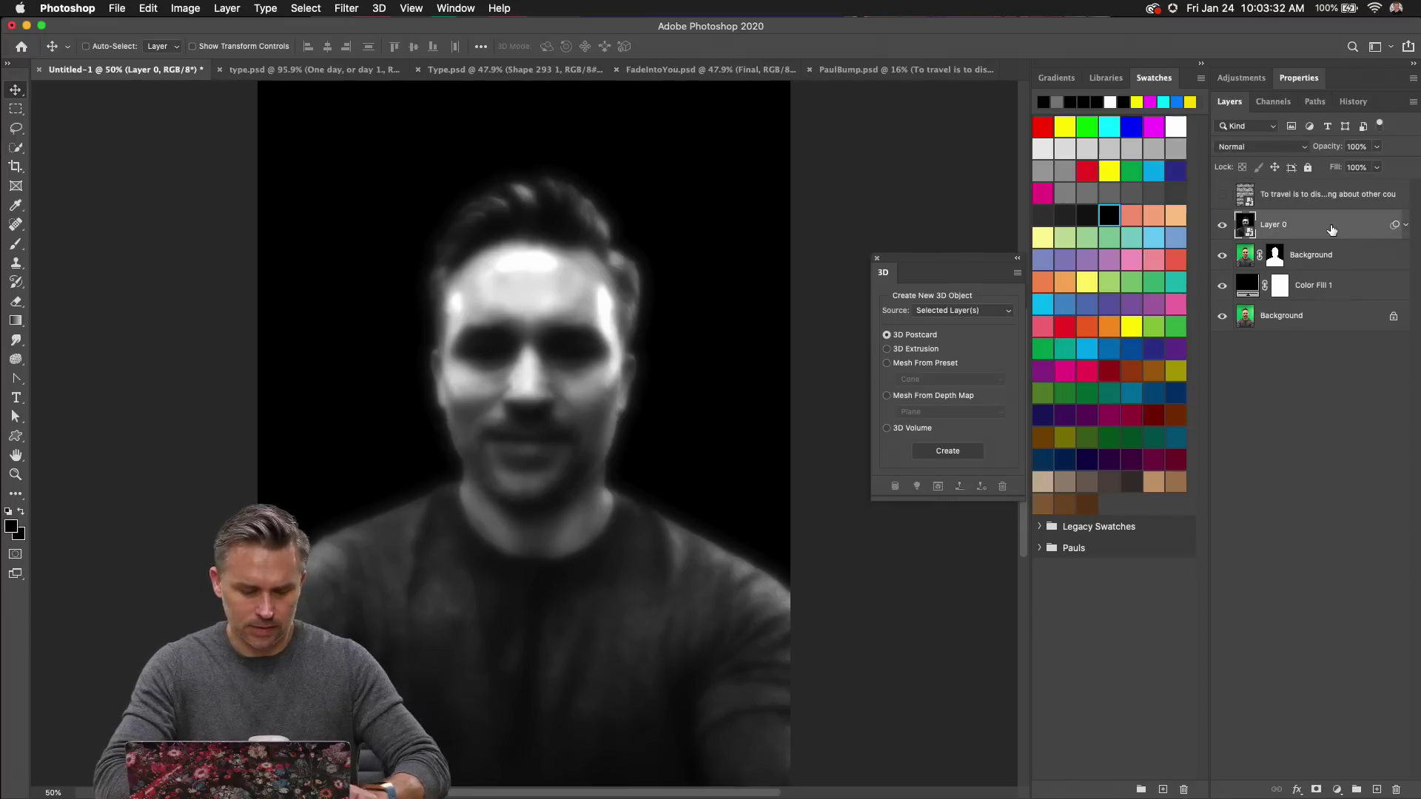
Save the document on the computer's Desktop as Paul.psd in Photoshop format.
{"action": "left_click", "coordinate": [117, 8]}
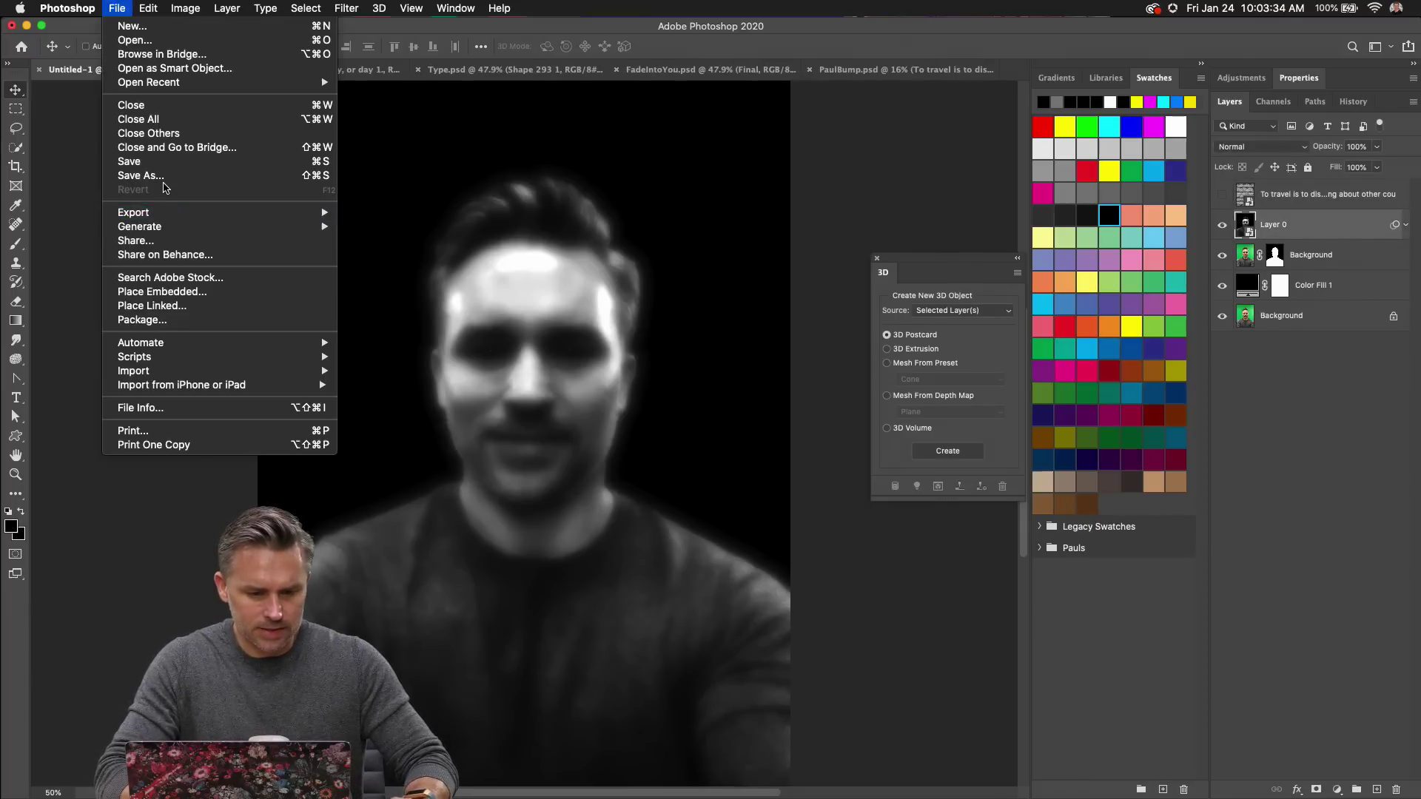
{"action": "left_click", "coordinate": [165, 182]}
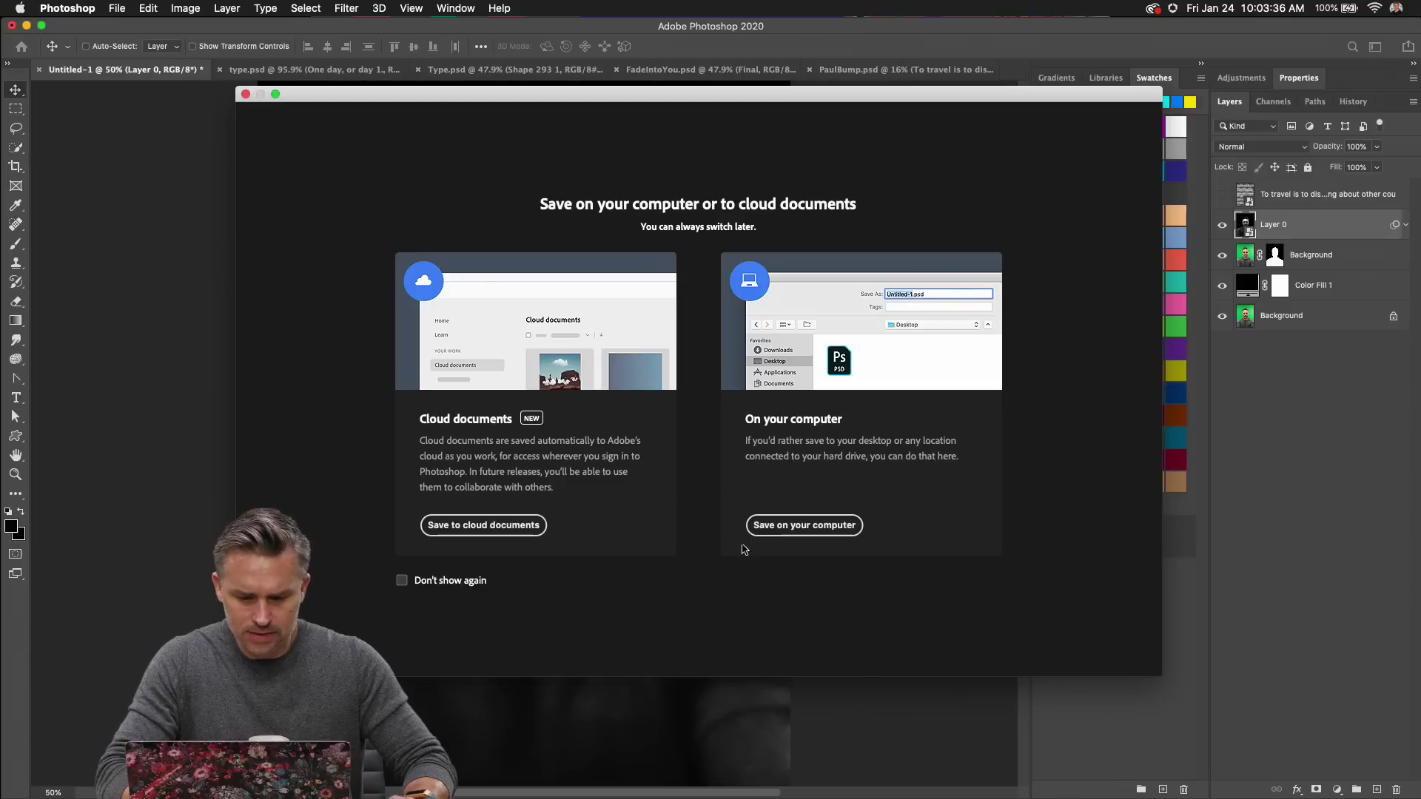
{"action": "left_click", "coordinate": [782, 526]}
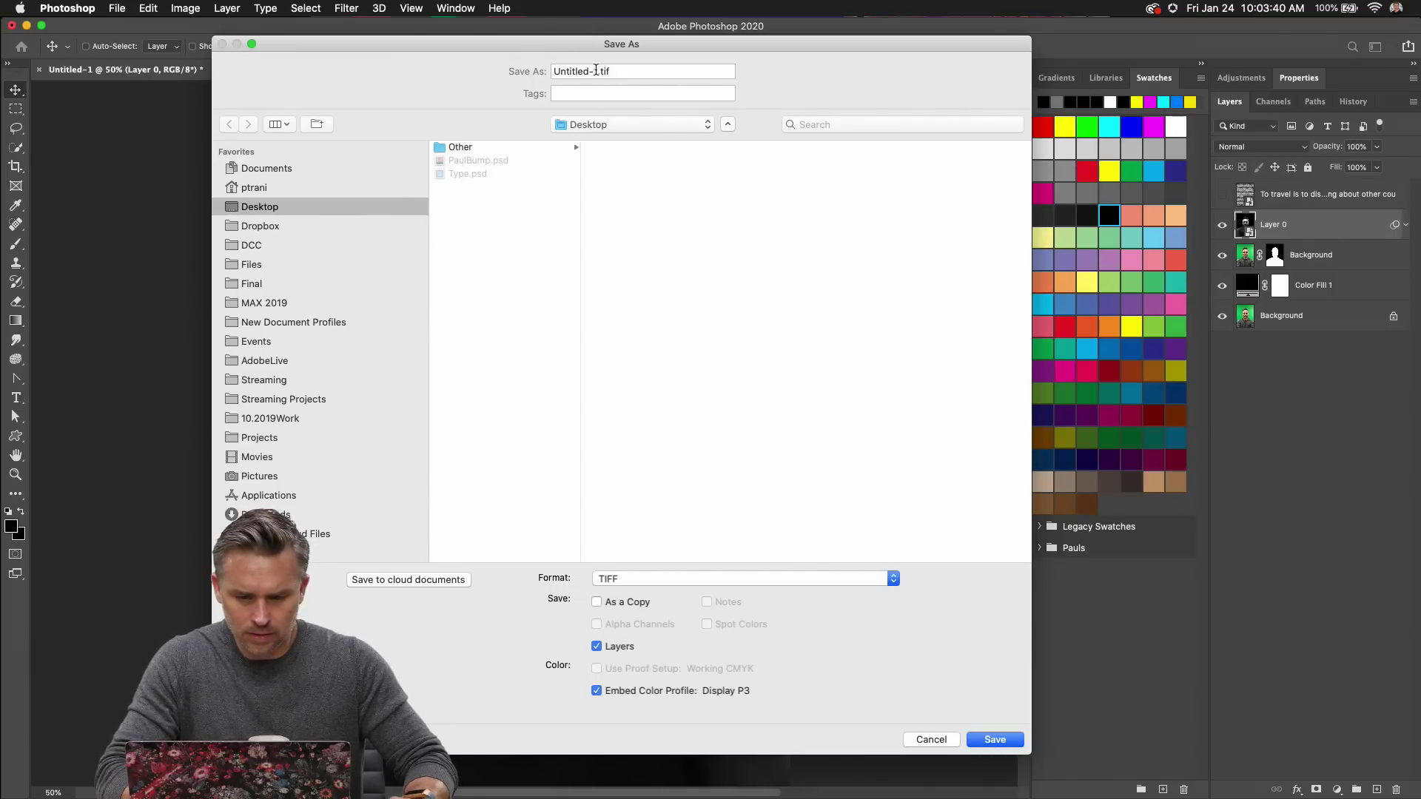
{"action": "type", "text": "Paul"}
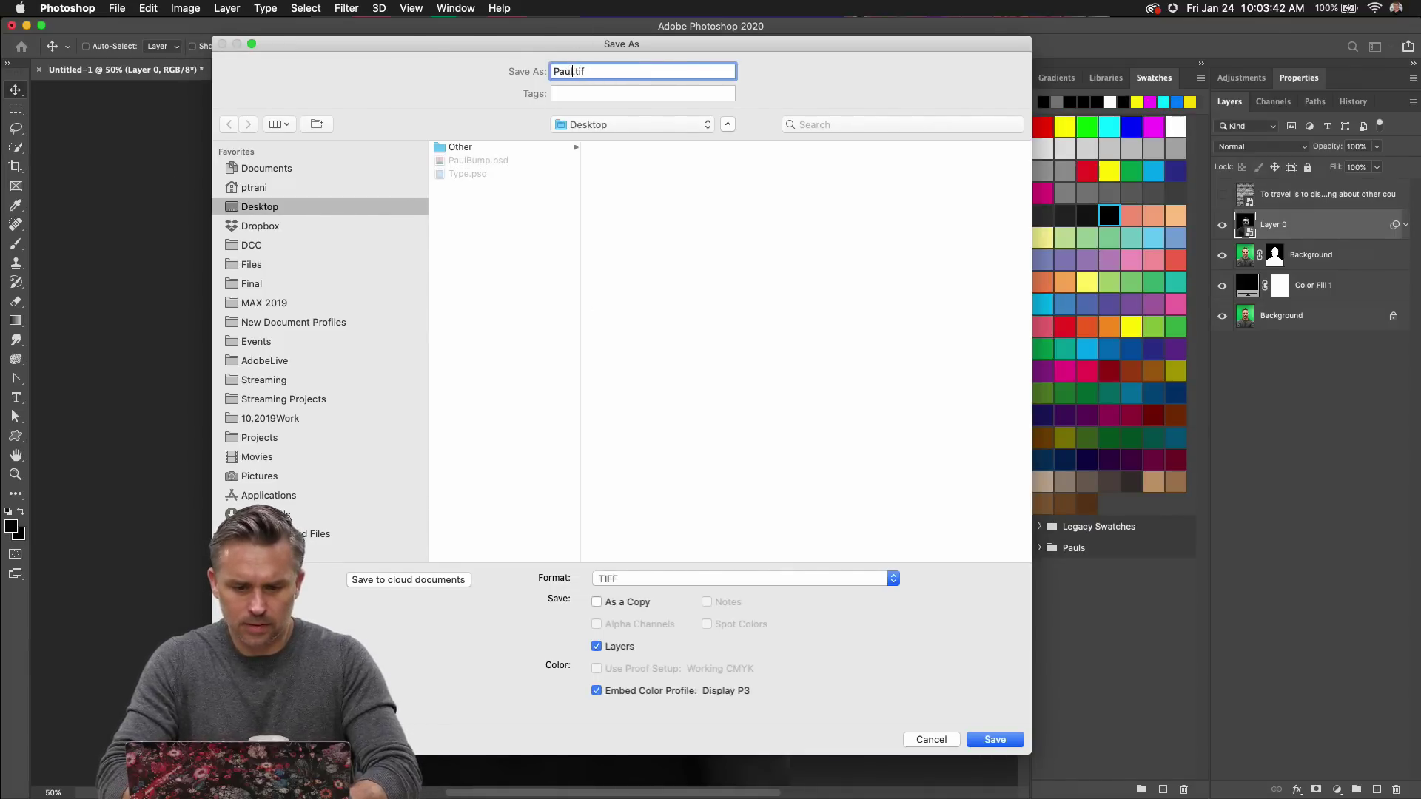
{"action": "left_click", "coordinate": [644, 581]}
{"action": "left_click", "coordinate": [644, 322]}
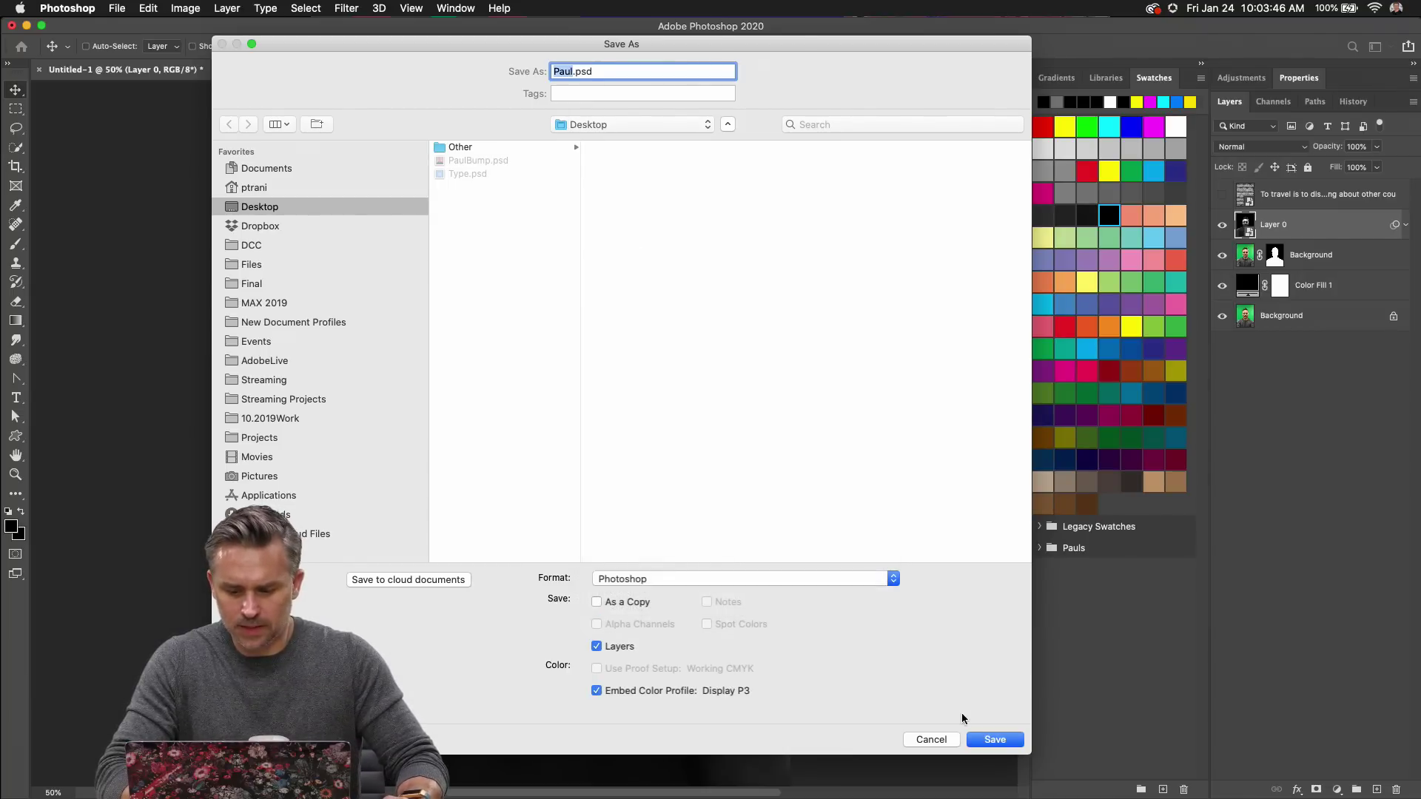
{"action": "left_click", "coordinate": [991, 740]}
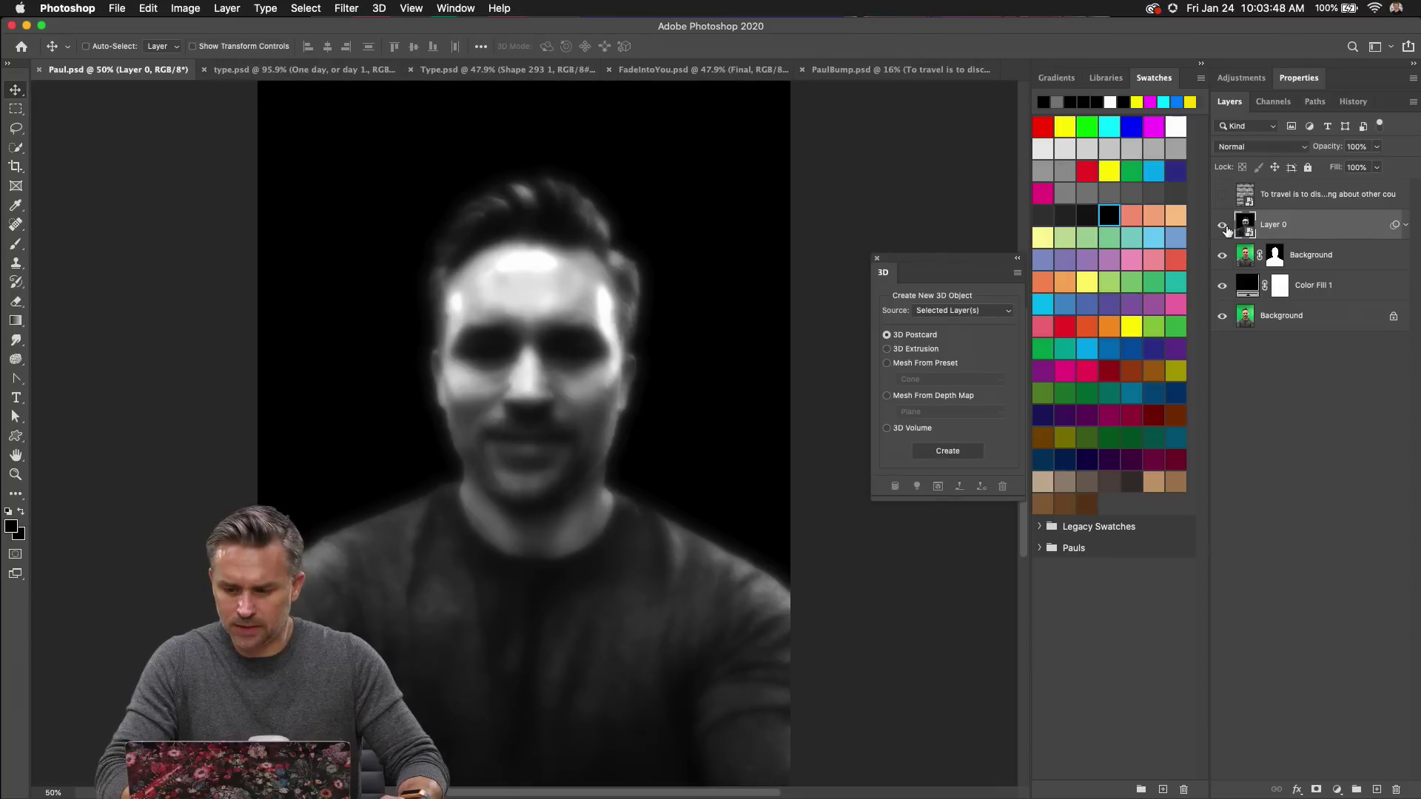
Hide Layer 0, and show and select the quote text layer over the masked portrait.
{"action": "left_click", "coordinate": [1223, 226]}
{"action": "left_click", "coordinate": [1308, 257]}
{"action": "left_click", "coordinate": [1265, 196]}
{"action": "left_click", "coordinate": [1221, 195]}
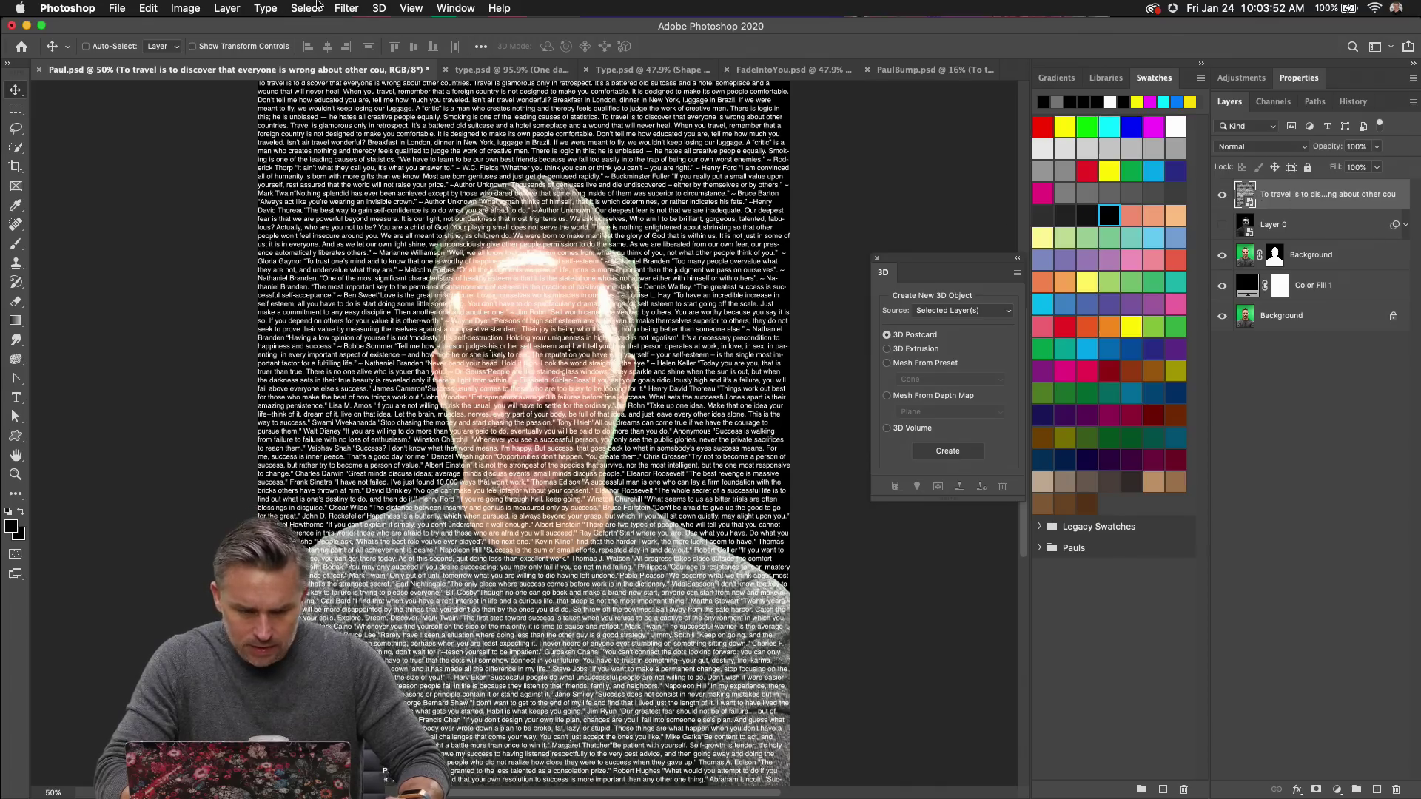
Apply the Displace filter to the quote text with Paul.psd from the Desktop as the displacement map.
{"action": "left_click", "coordinate": [346, 8]}
{"action": "mouse_move", "coordinate": [375, 213]}
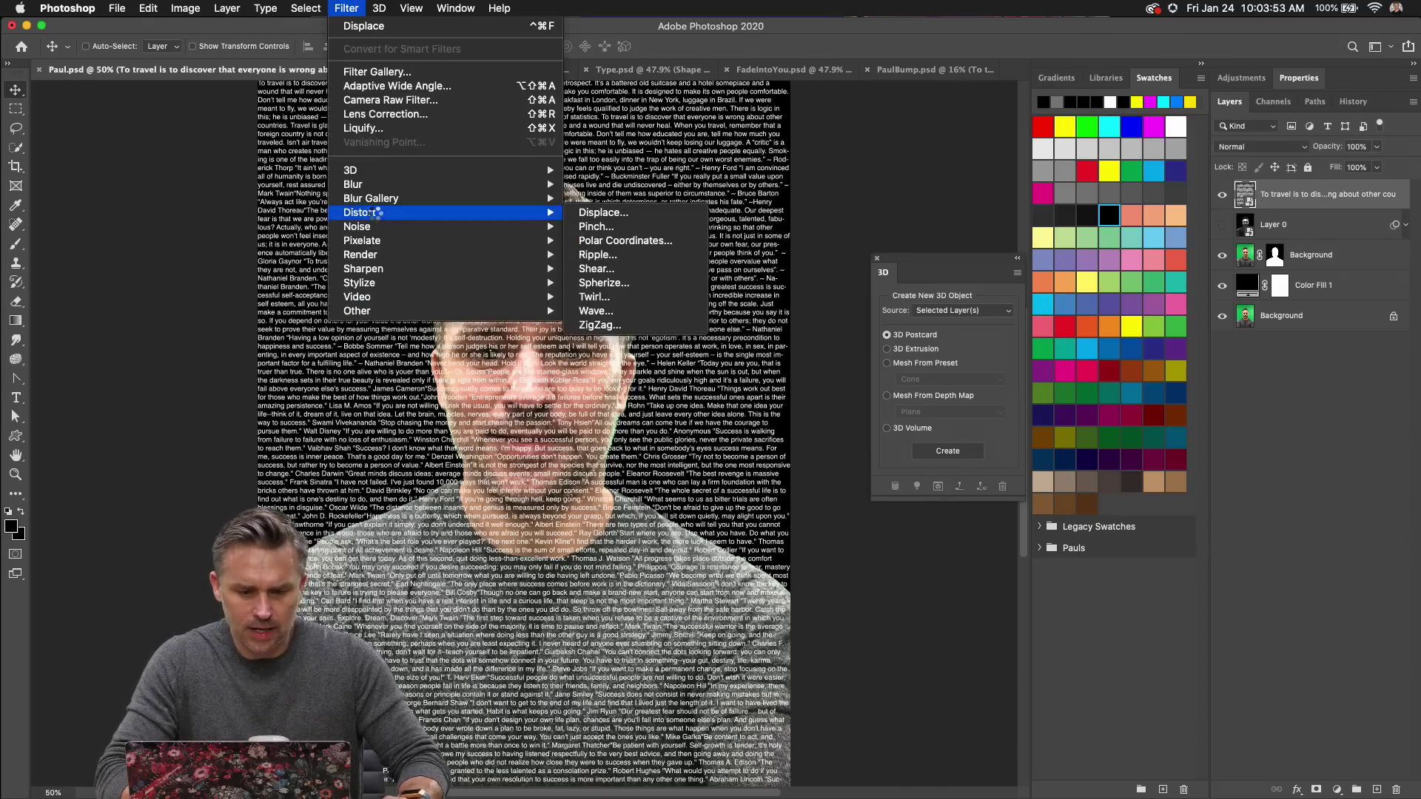
{"action": "left_click", "coordinate": [644, 213]}
{"action": "left_click", "coordinate": [834, 236]}
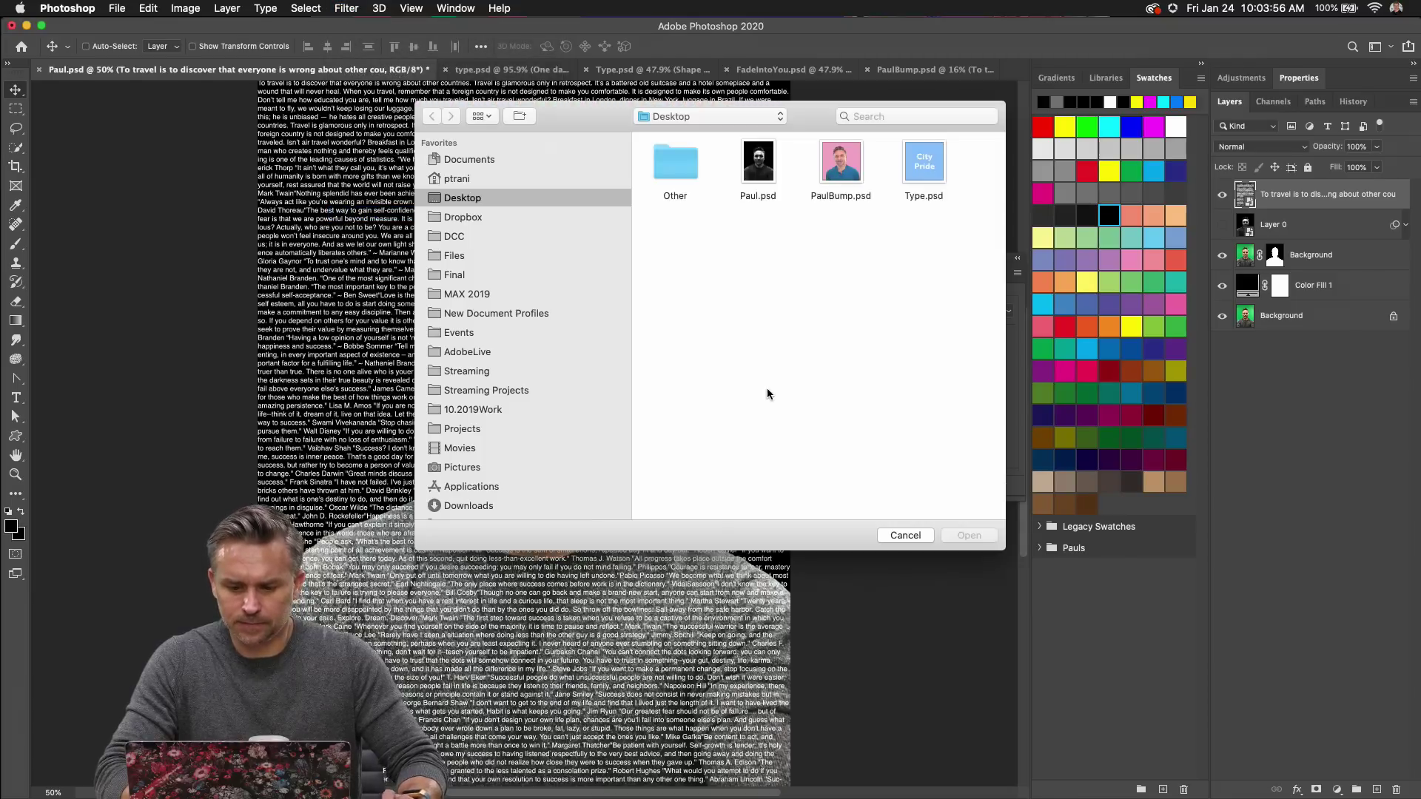
{"action": "left_click", "coordinate": [756, 162]}
{"action": "key", "text": "Return"}
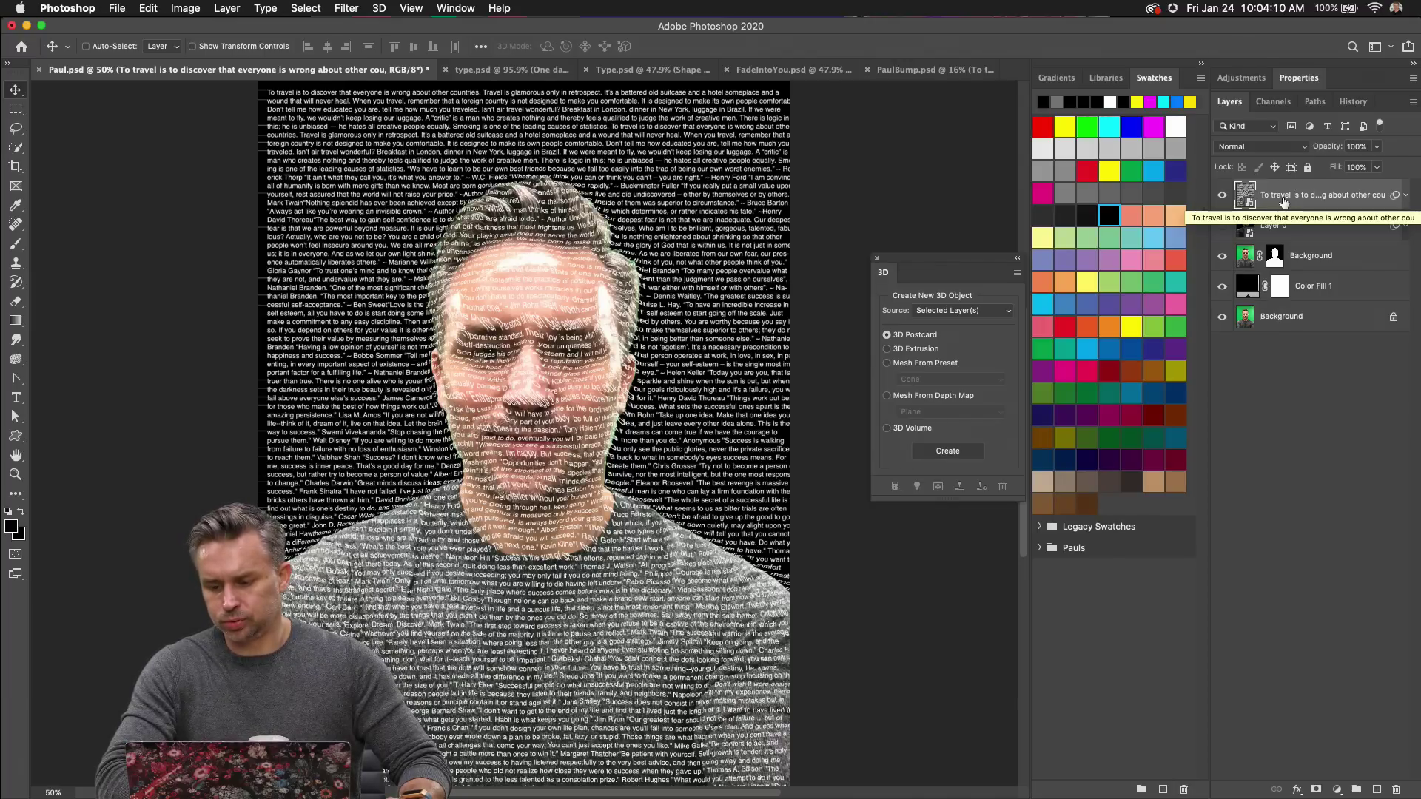
Move the quote text layer below Layer 0 and set the text's blend mode to Overlay.
{"action": "left_click_drag", "start_coordinate": [1284, 203], "coordinate": [1246, 194]}
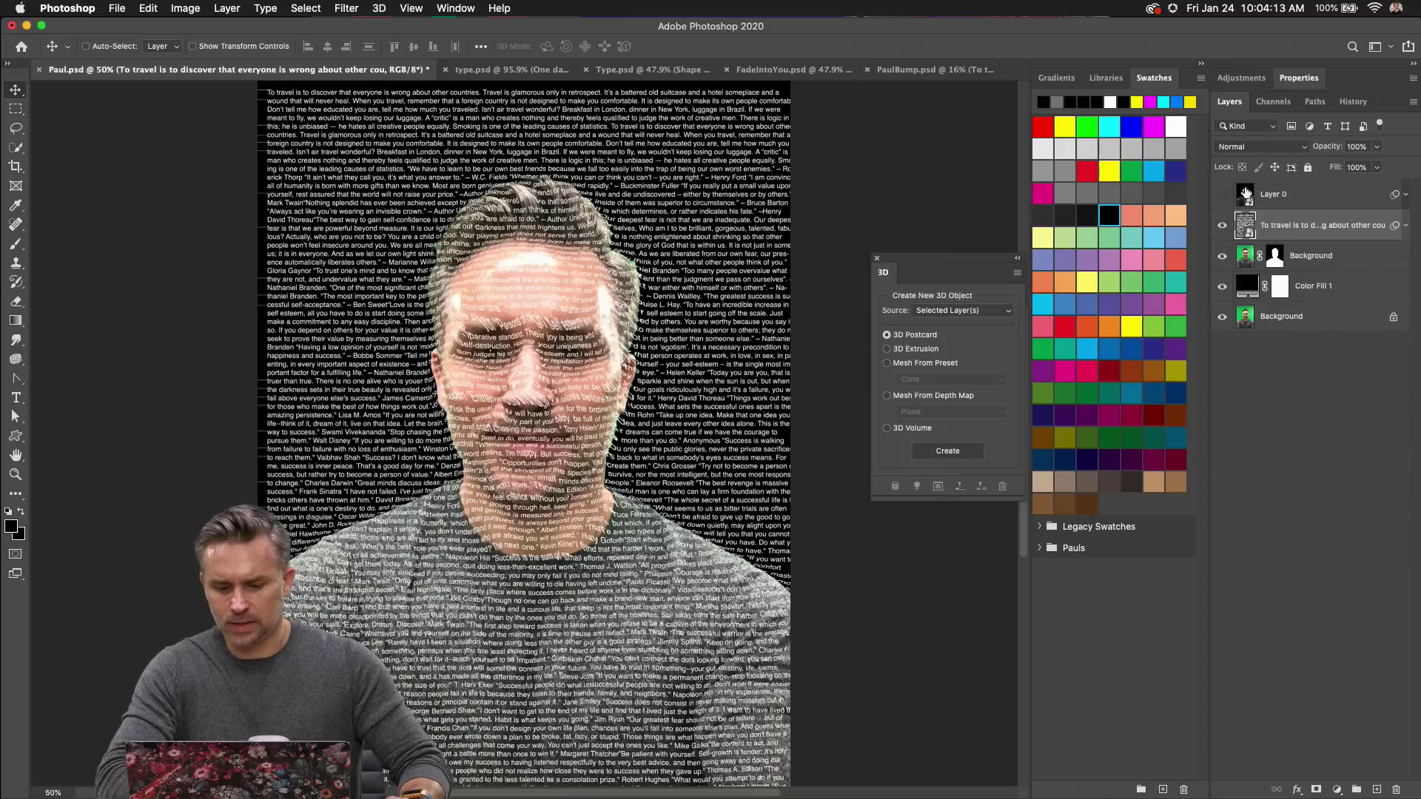
{"action": "left_click", "coordinate": [1260, 148]}
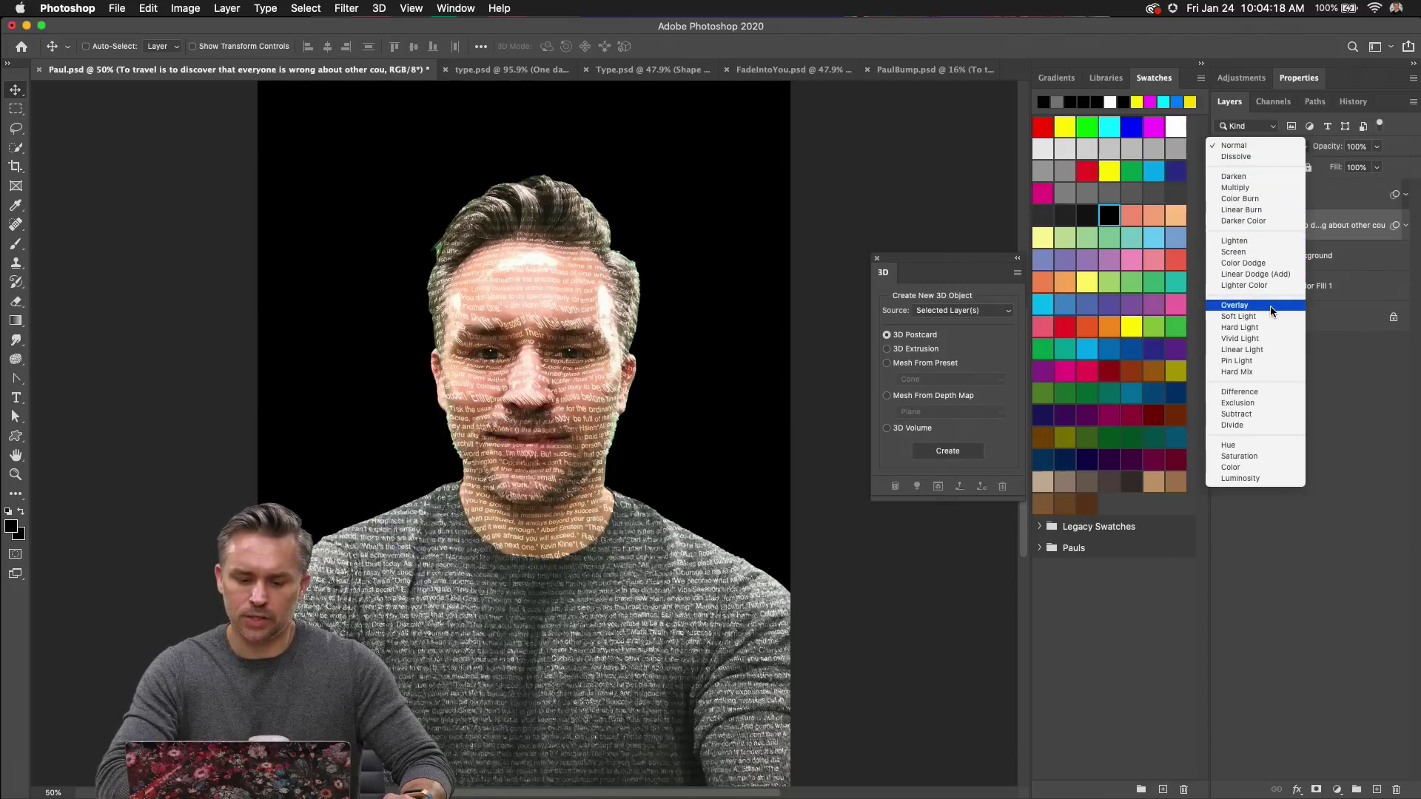
{"action": "left_click", "coordinate": [1270, 305]}
{"action": "scroll", "coordinate": [544, 368], "scroll_direction": "up", "scroll_amount": 5}
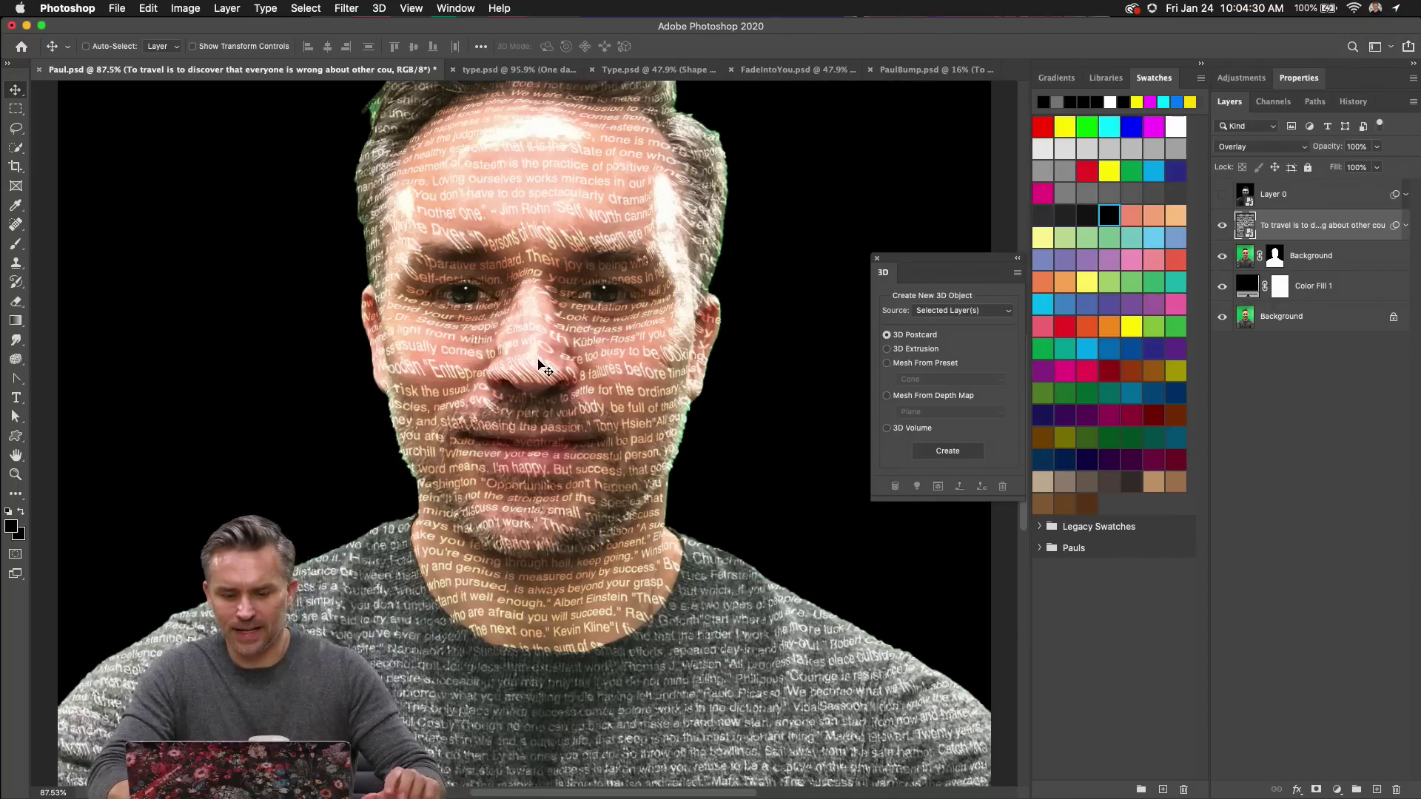
{"action": "scroll", "coordinate": [539, 364], "scroll_direction": "down", "scroll_amount": 3}
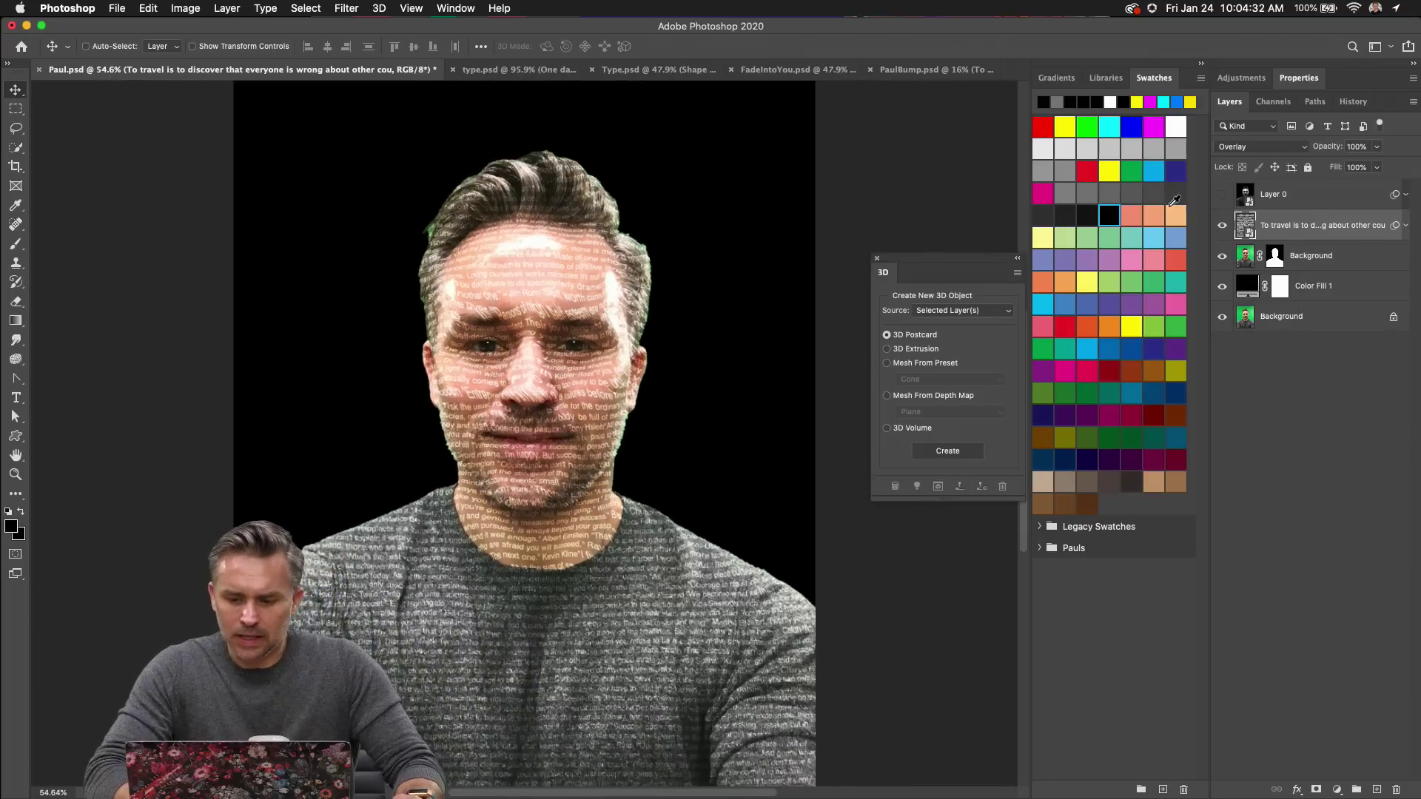
Load the masked Background layer's mask as a selection and use it to mask the quote text layer.
{"action": "left_click", "coordinate": [1306, 256]}
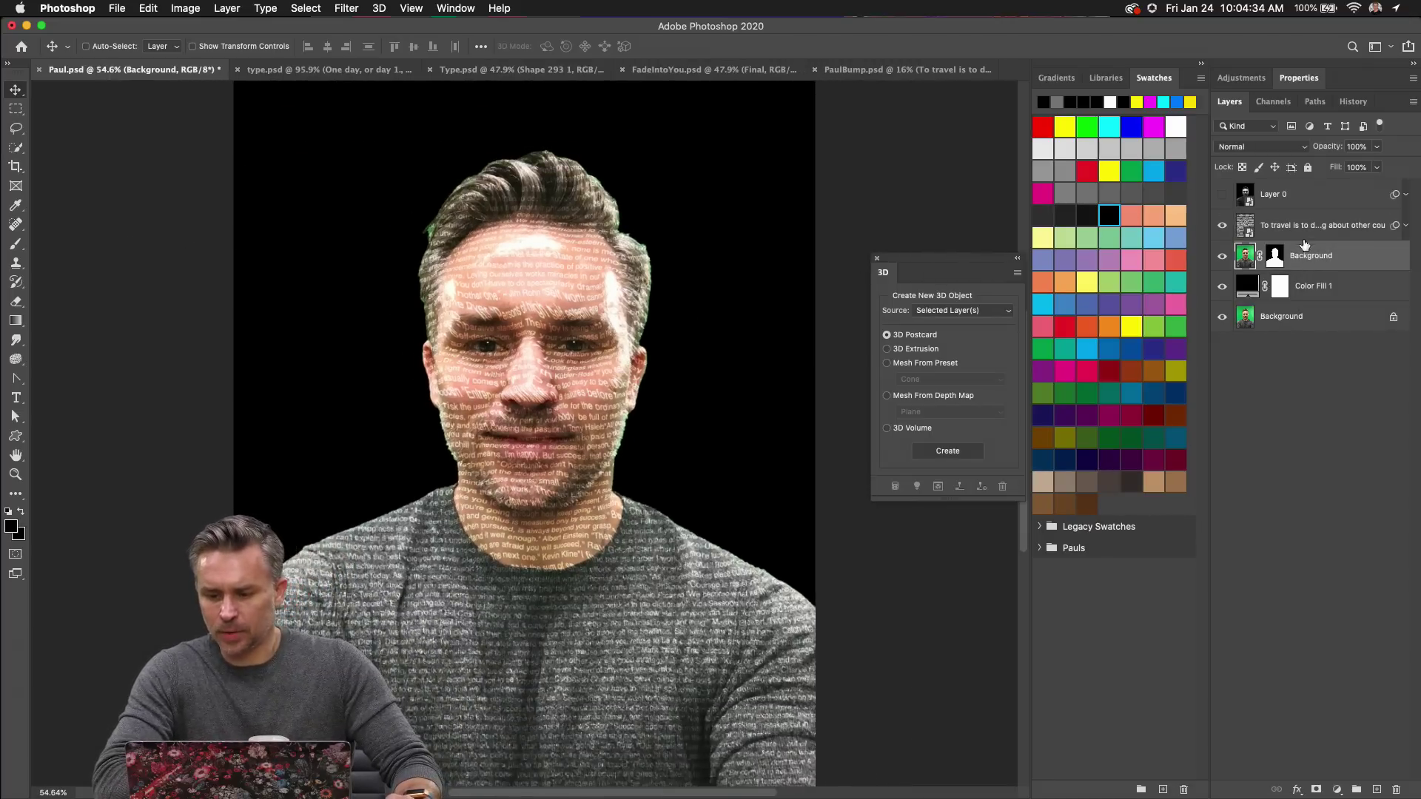
{"action": "left_click", "coordinate": [1275, 259], "text": "super"}
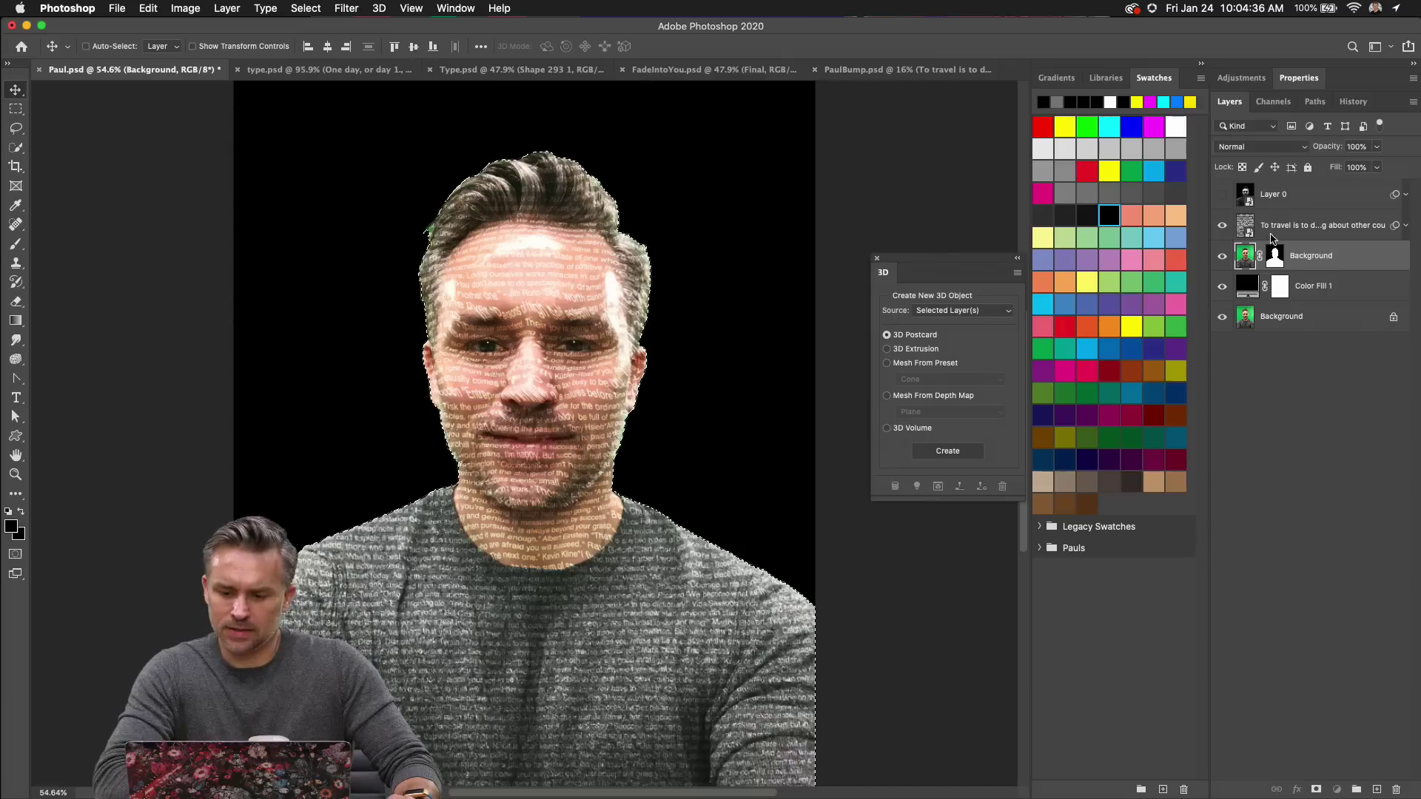
{"action": "left_click", "coordinate": [1270, 225]}
{"action": "left_click", "coordinate": [1317, 790]}
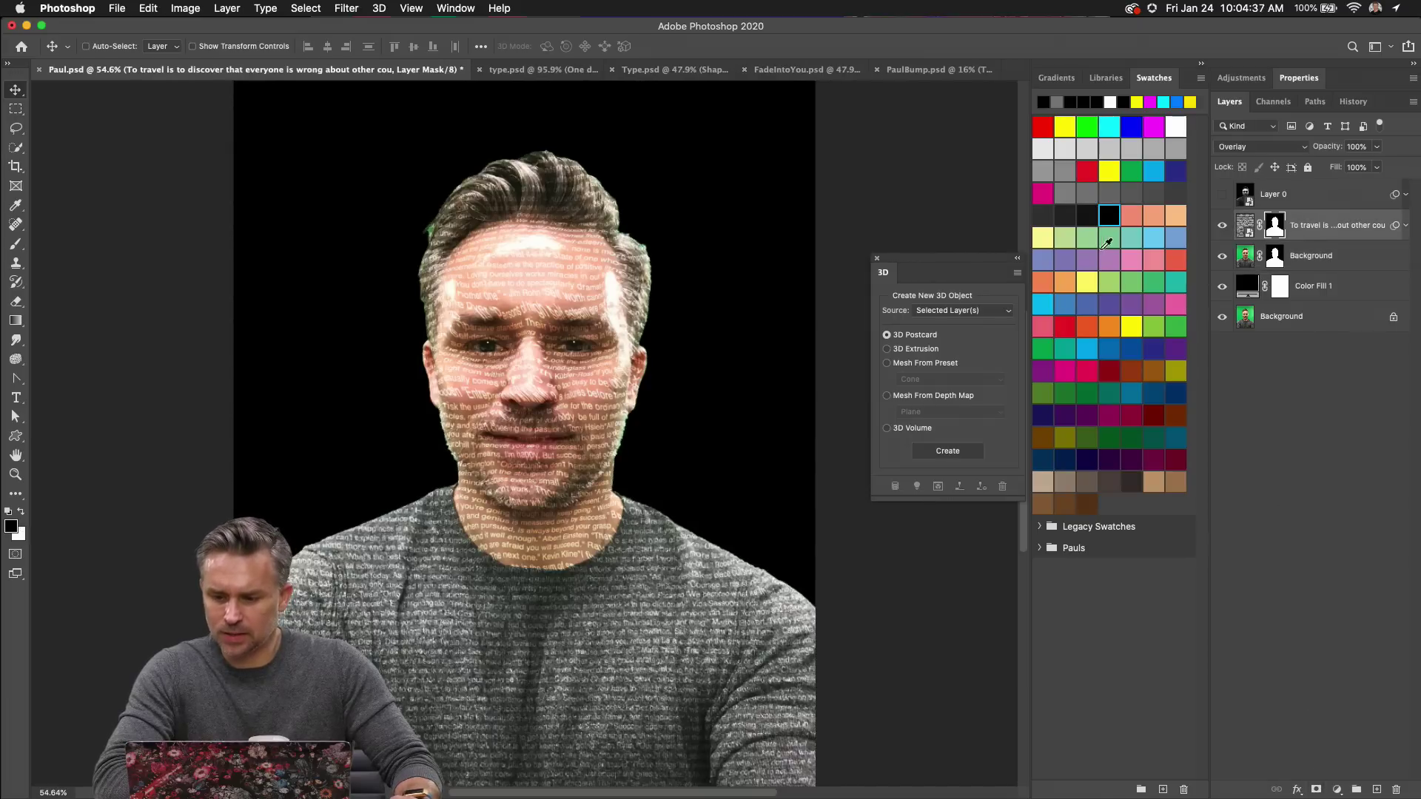
Place the quote text layer beneath the masked Background portrait and set the text's blend mode to Normal.
{"action": "left_click_drag", "start_coordinate": [1317, 242], "coordinate": [1312, 272]}
{"action": "left_click", "coordinate": [1310, 224]}
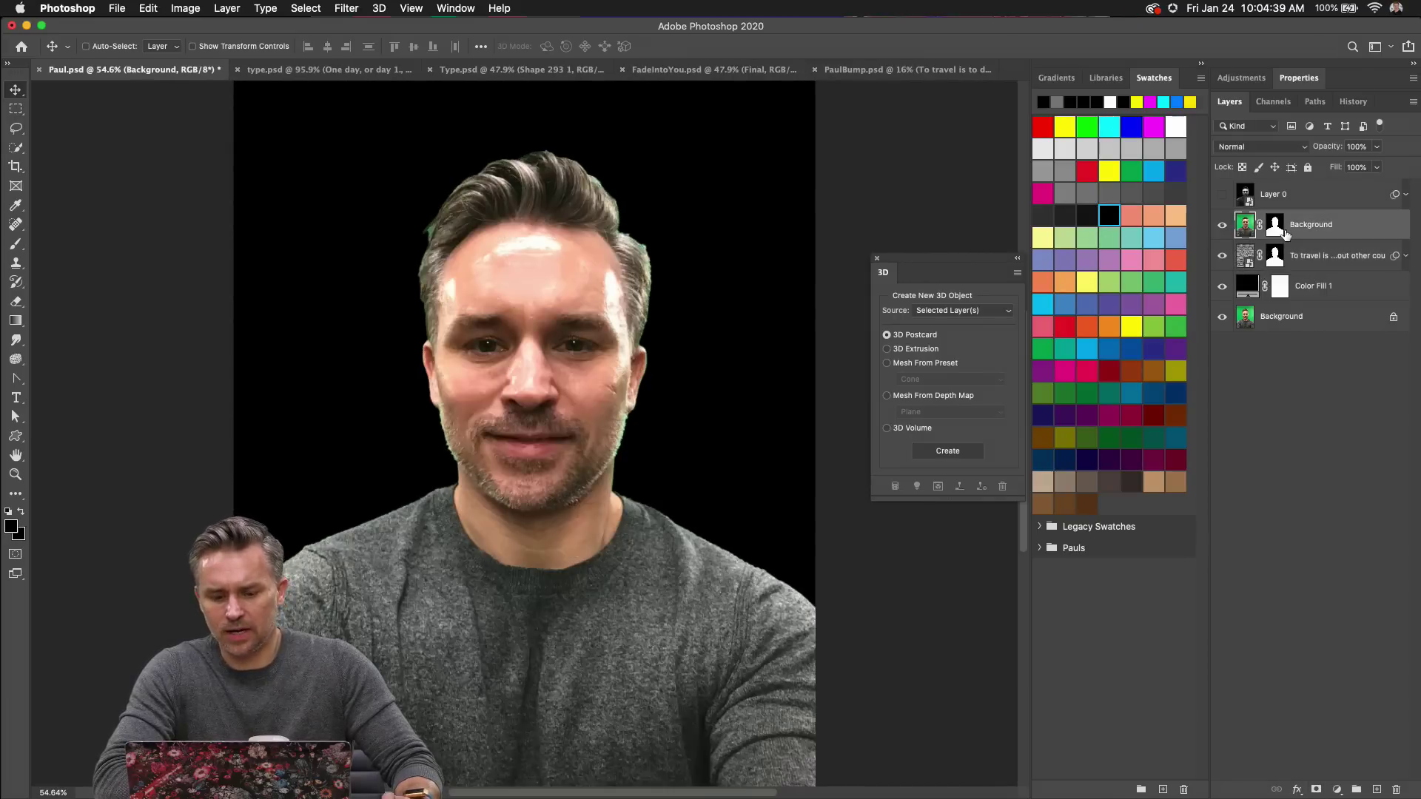
{"action": "left_click", "coordinate": [1243, 142]}
{"action": "left_click", "coordinate": [1262, 156]}
{"action": "key", "text": "alt+bracketleft"}
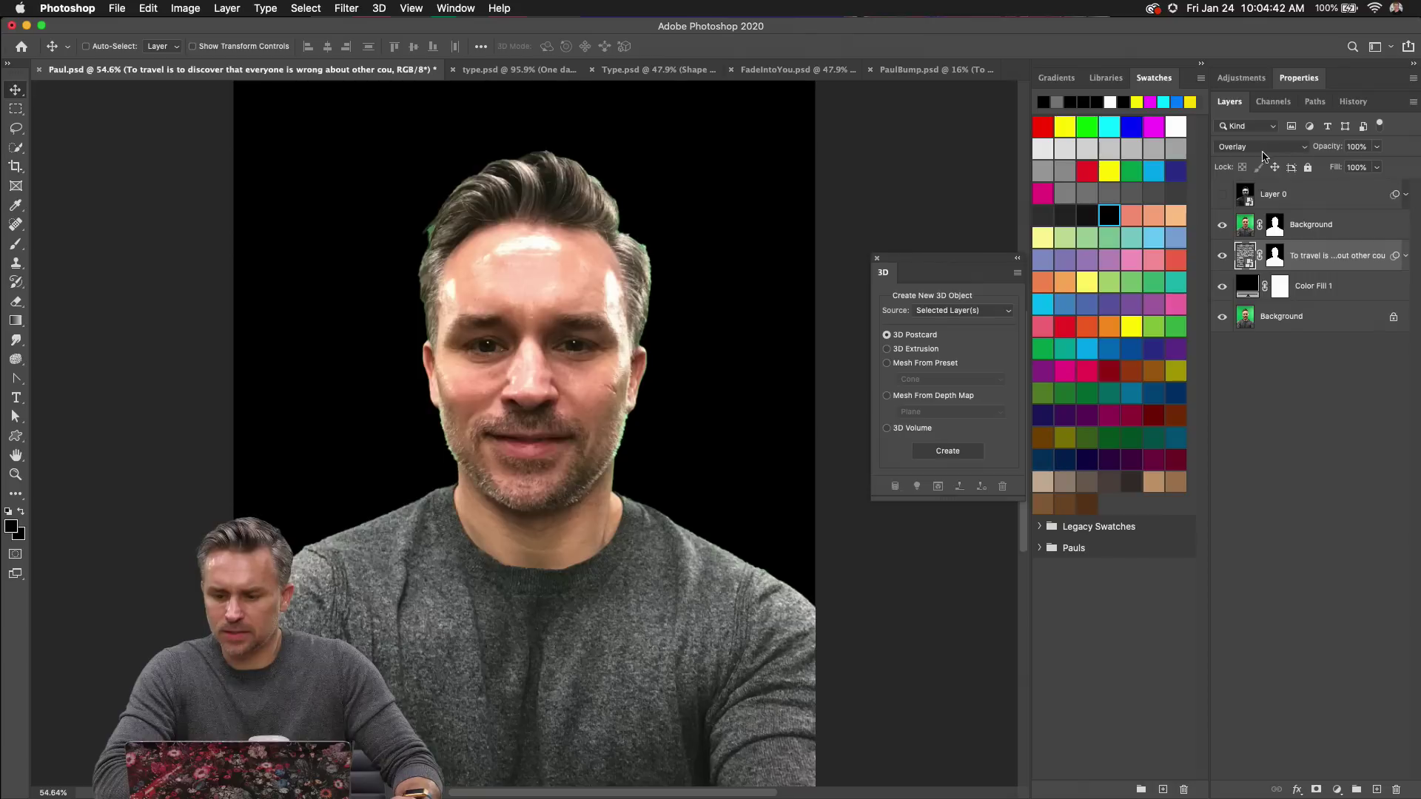
{"action": "left_click", "coordinate": [1262, 155]}
{"action": "left_click", "coordinate": [1256, 12]}
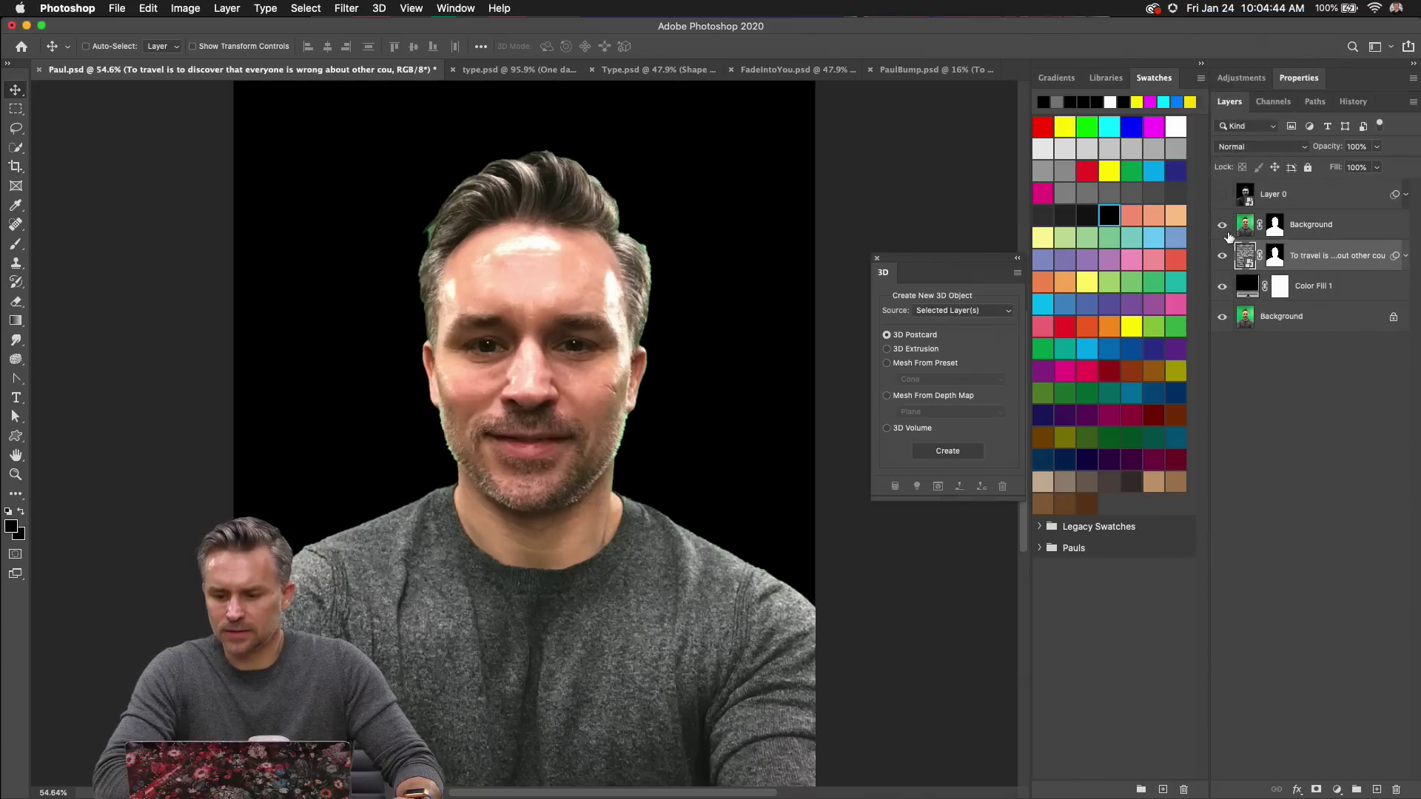
Check the displaced text with the masked portrait temporarily hidden, and set the portrait's blend mode to Darken.
{"action": "left_click", "coordinate": [1223, 226]}
{"action": "scroll", "coordinate": [272, 264], "scroll_direction": "up", "scroll_amount": 3}
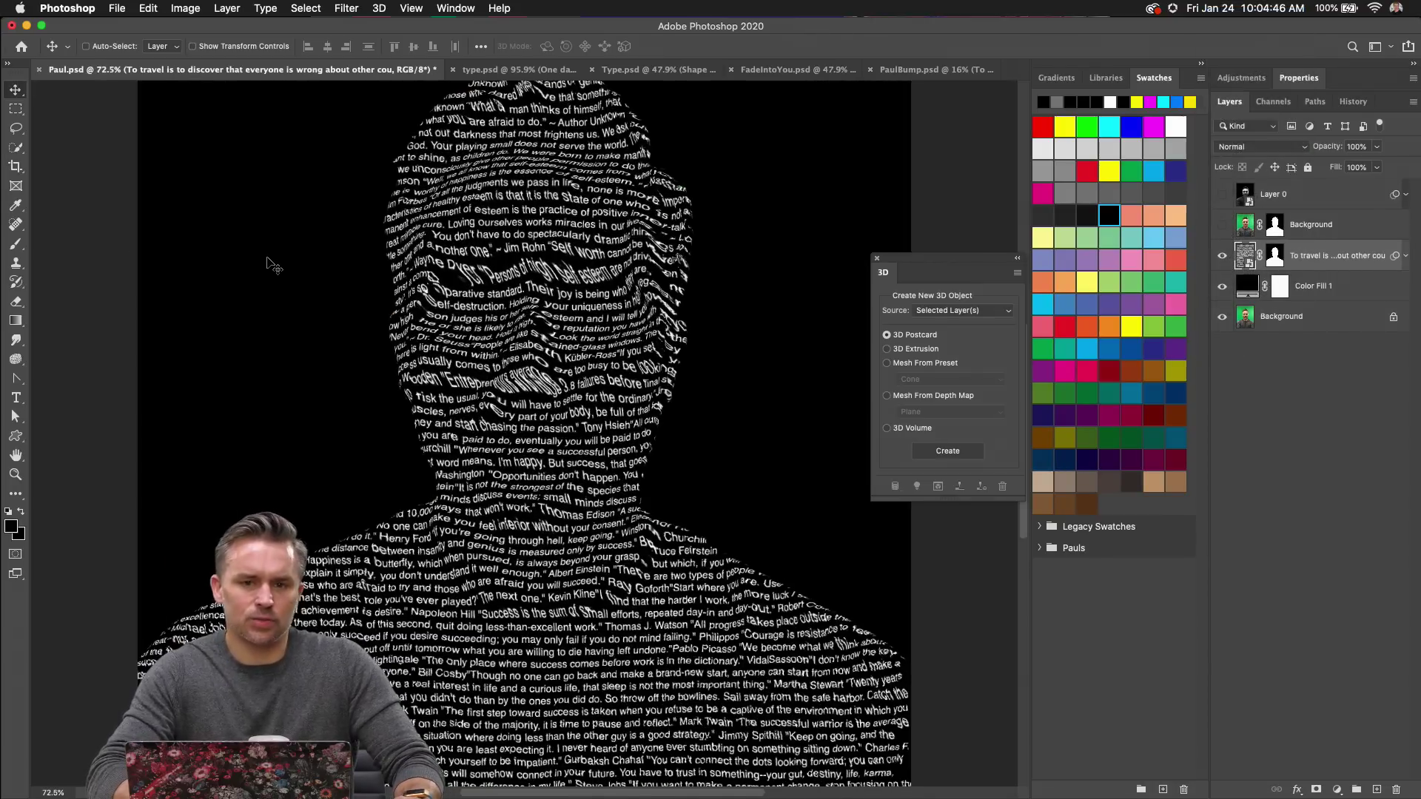
{"action": "scroll", "coordinate": [303, 317], "scroll_direction": "up", "scroll_amount": 4}
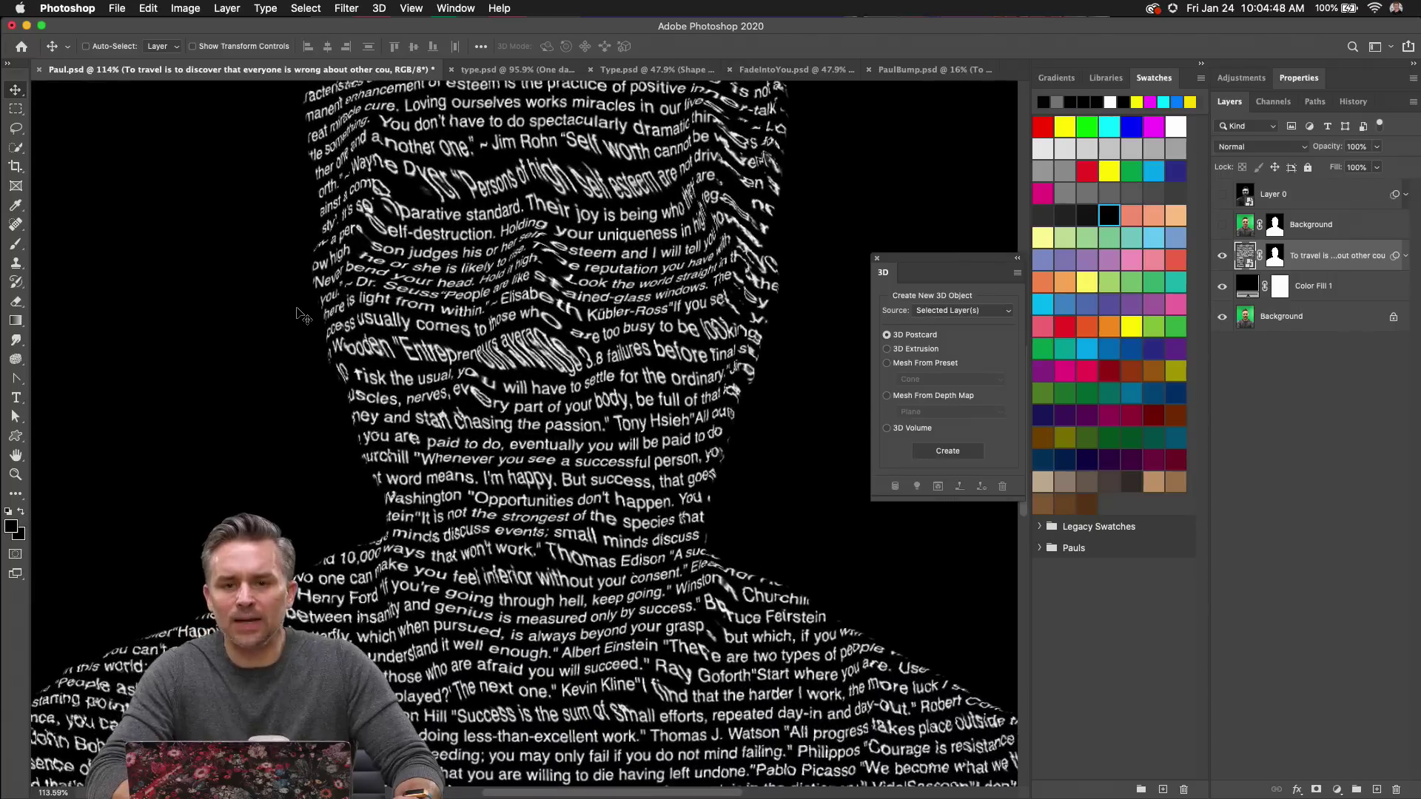
{"action": "left_click", "coordinate": [1222, 225]}
{"action": "left_click", "coordinate": [1314, 233]}
{"action": "left_click", "coordinate": [1247, 146]}
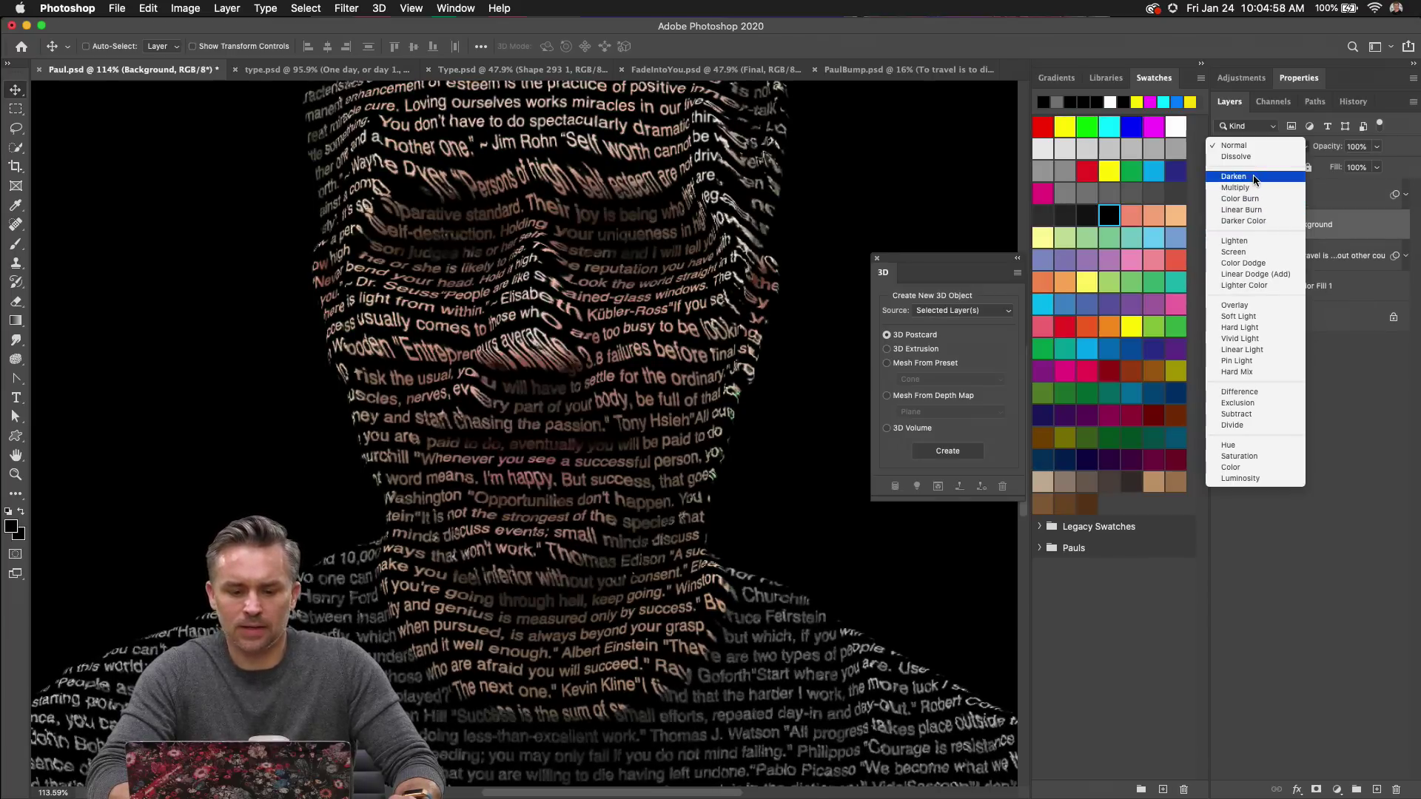
{"action": "left_click", "coordinate": [1255, 178]}
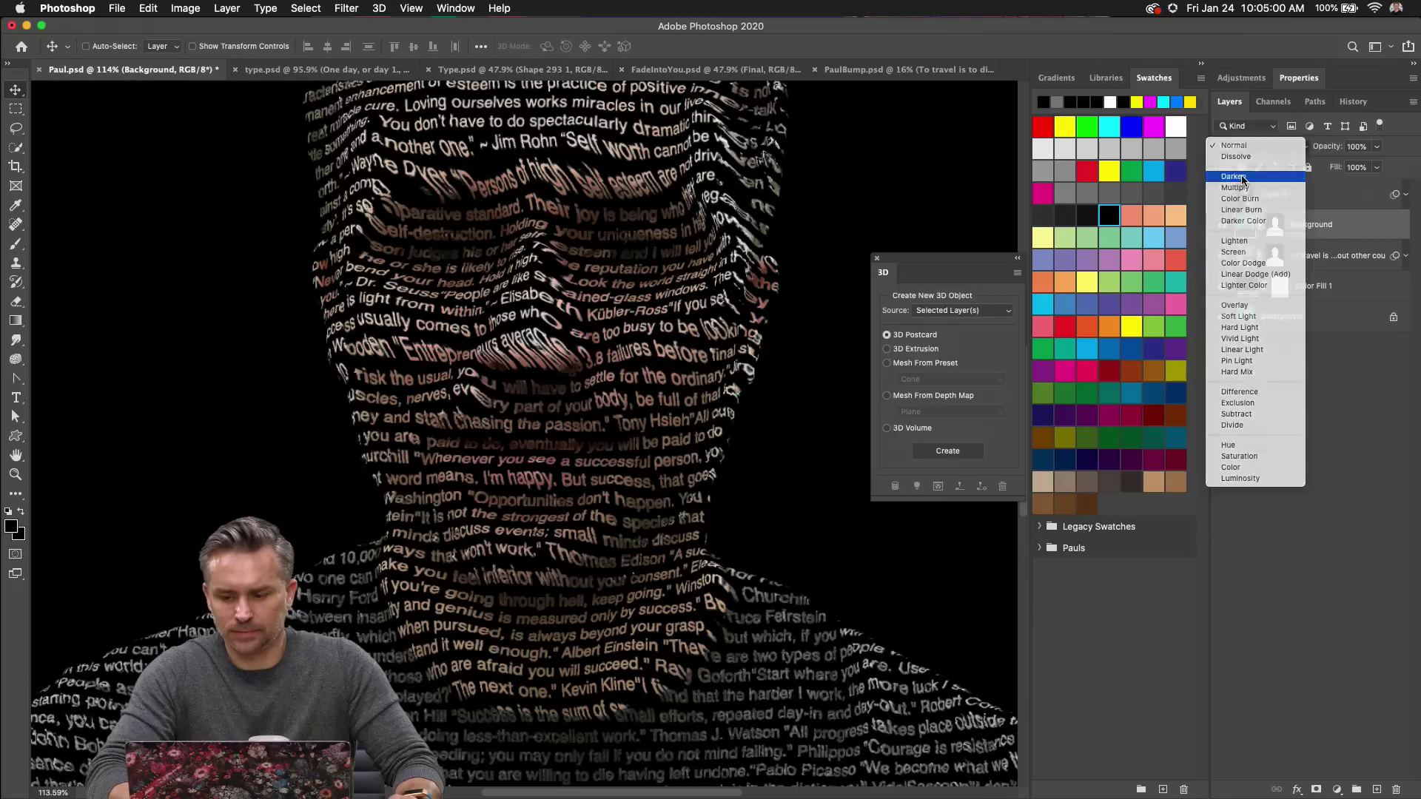
Add a new layer directly above the quote text and prepare the Brush tool with white as foreground color.
{"action": "left_click", "coordinate": [1336, 257]}
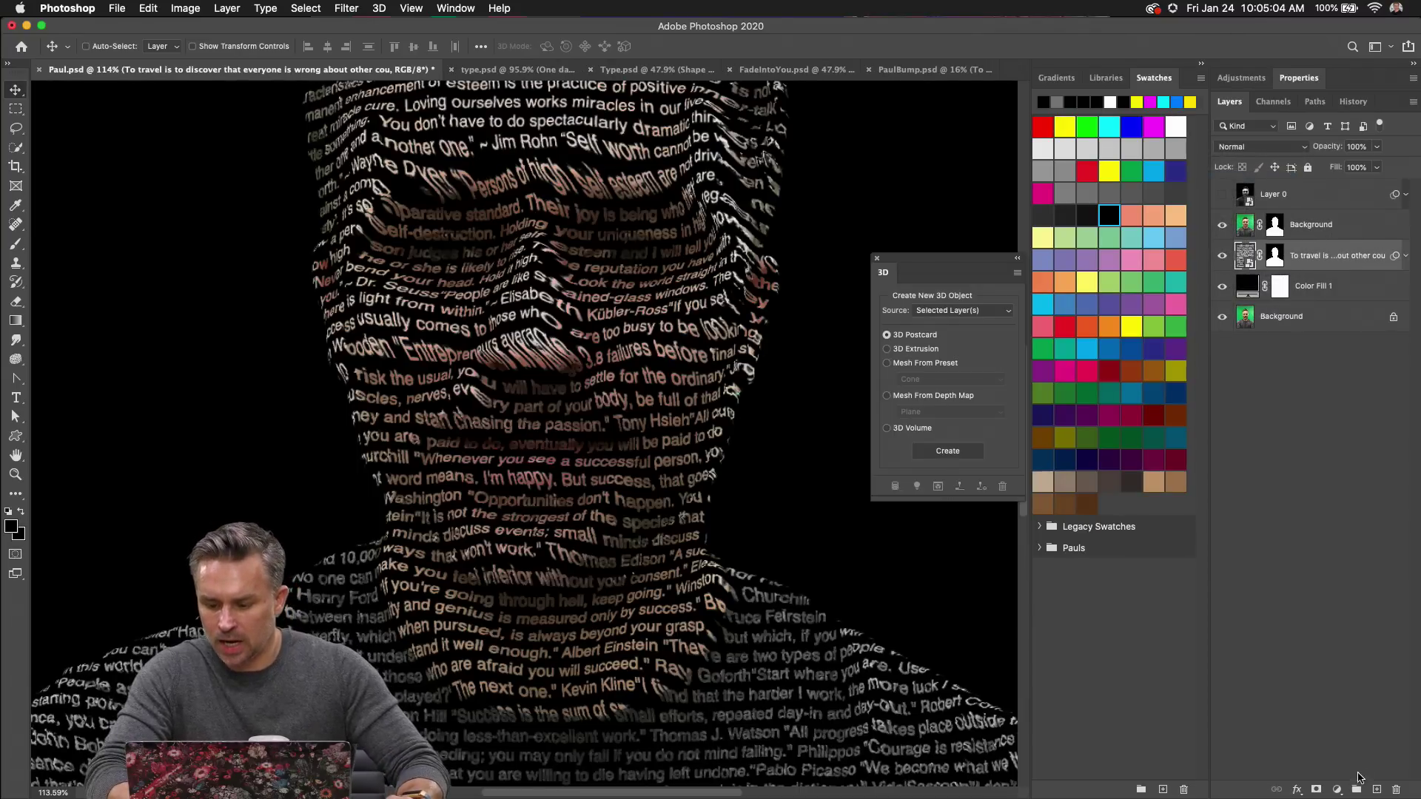
{"action": "left_click", "coordinate": [1379, 791]}
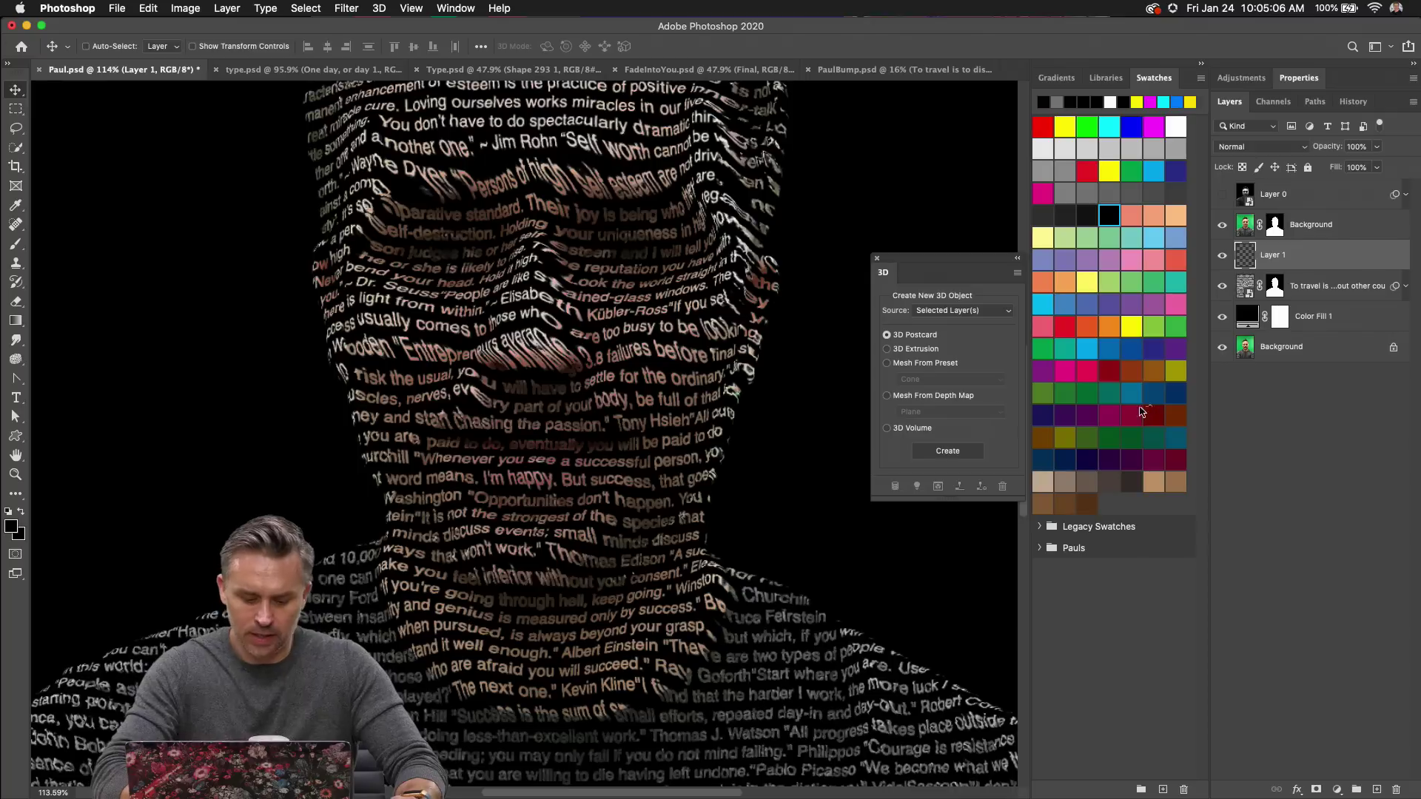
{"action": "key", "text": "b"}
{"action": "left_click", "coordinate": [12, 511]}
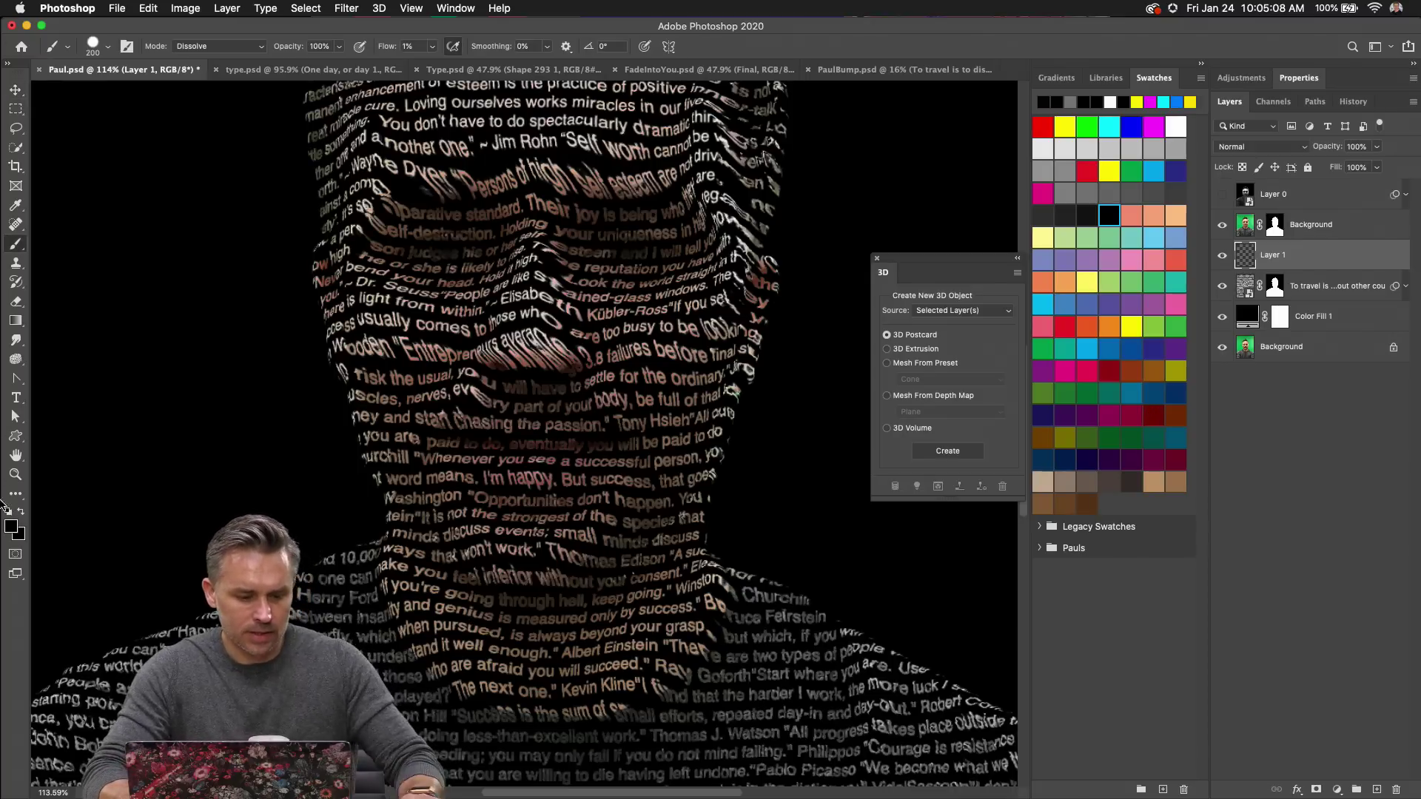
{"action": "key", "text": "x"}
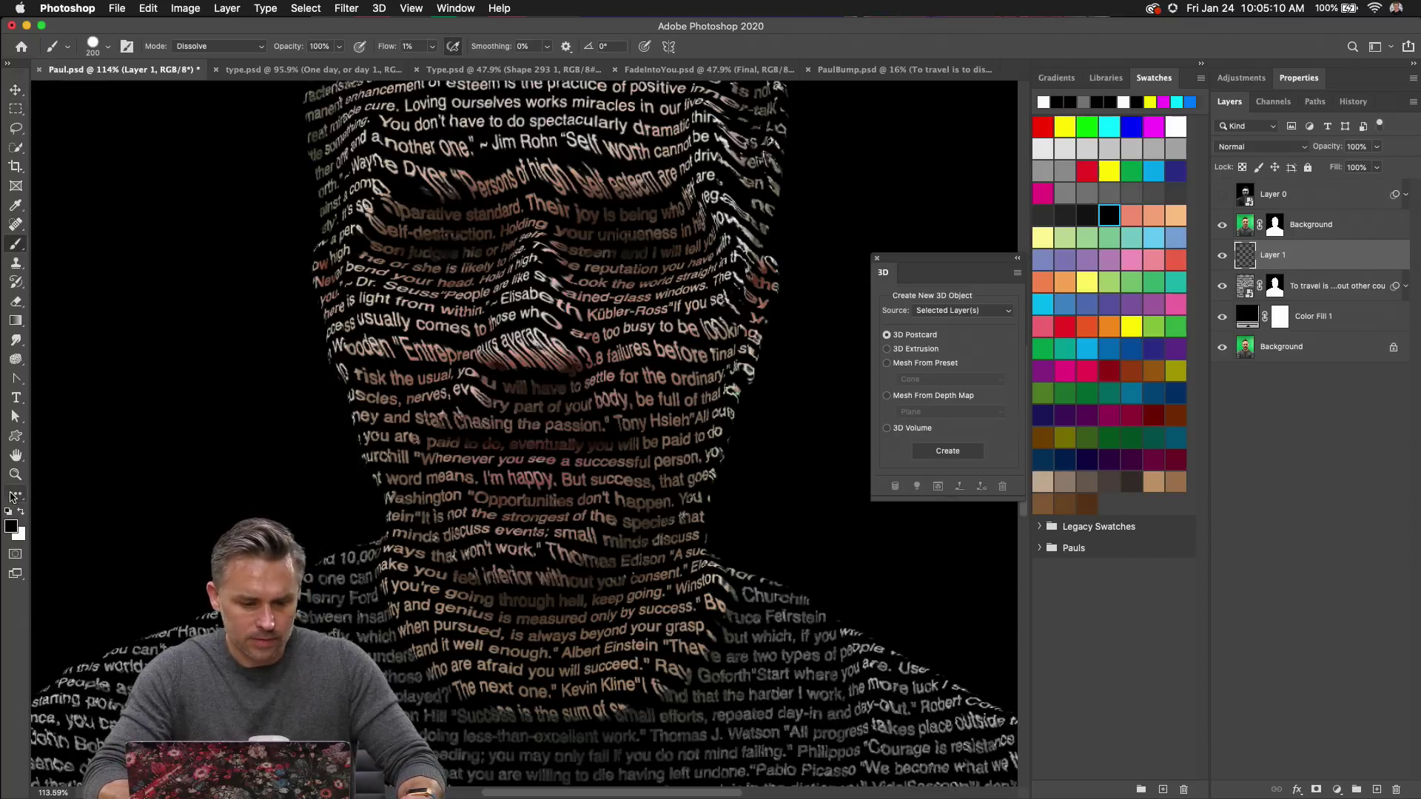
Brush white over the eye on the left side of the face, and set the brush mode to Normal.
{"action": "mouse_move", "coordinate": [423, 198]}
{"action": "left_mouse_down"}
{"action": "mouse_move", "coordinate": [452, 244]}
{"action": "mouse_move", "coordinate": [429, 250]}
{"action": "left_mouse_up"}
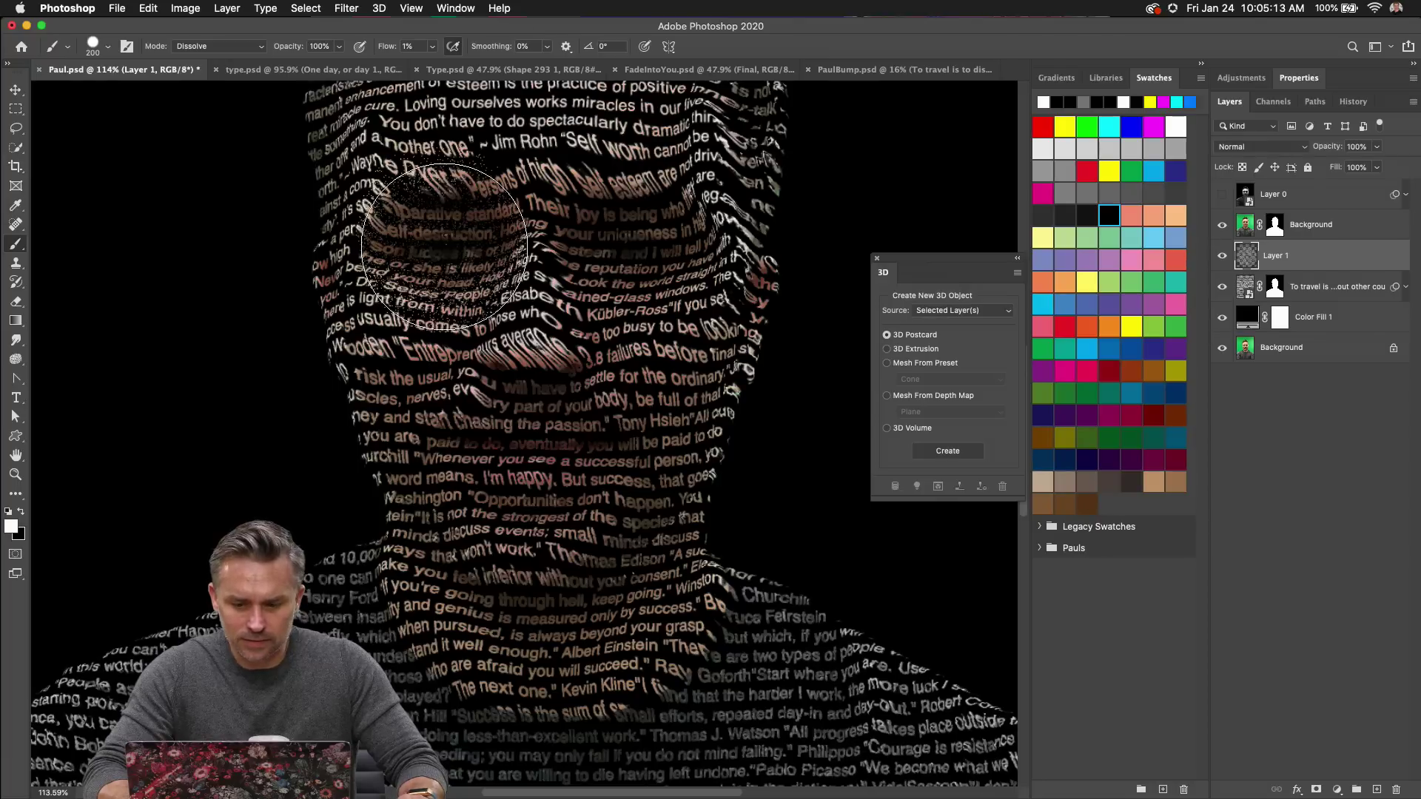
{"action": "left_click", "coordinate": [201, 46]}
{"action": "left_click", "coordinate": [204, 32]}
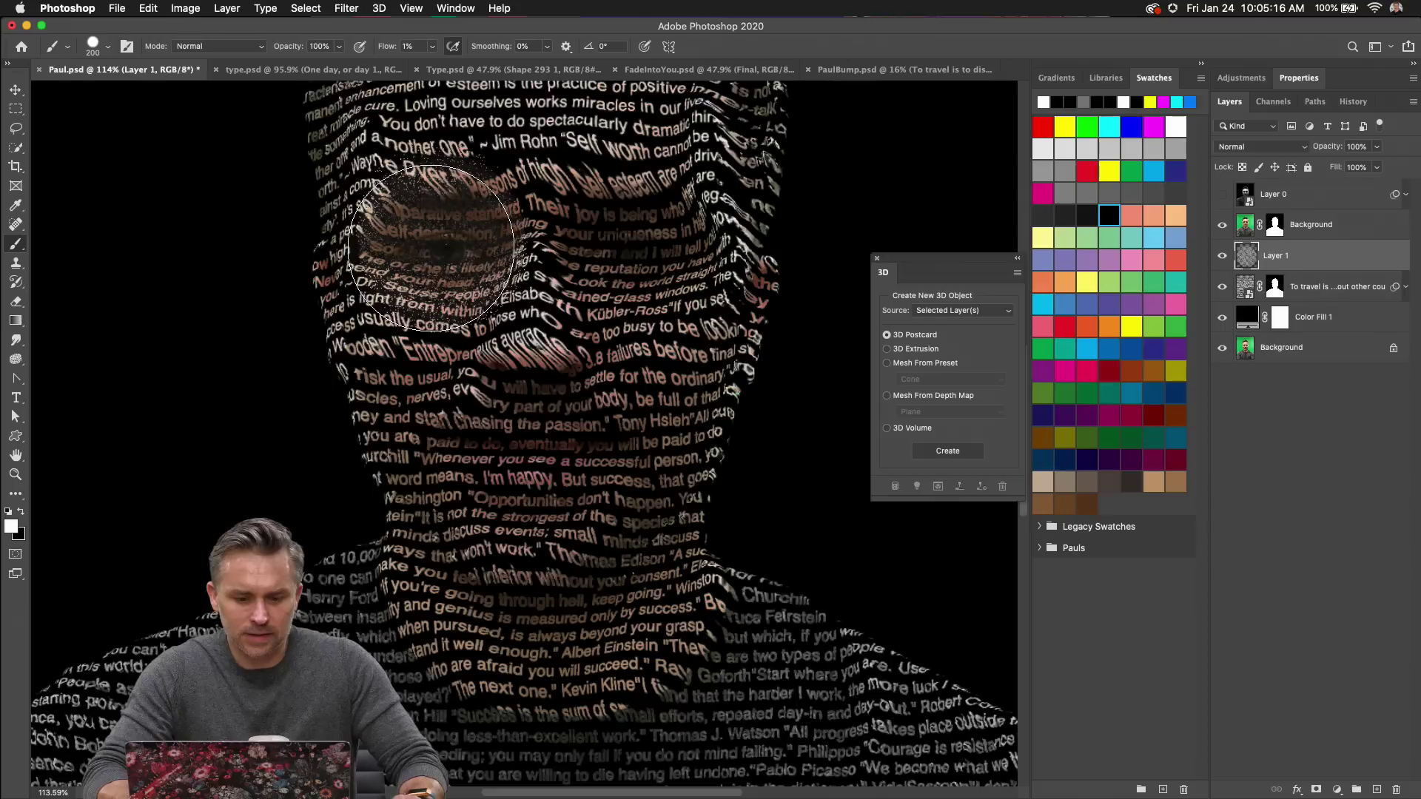
Reduce the brush size to 60 and paint white over the other eye area, the nose and the mouth on Layer 1.
{"action": "left_click_drag", "start_coordinate": [570, 247], "coordinate": [601, 249]}
{"action": "key", "text": "bracketleft"}
{"action": "key", "text": "bracketleft"}
{"action": "key", "text": "bracketleft"}
{"action": "key", "text": "bracketleft"}
{"action": "key", "text": "bracketleft"}
{"action": "key", "text": "bracketleft"}
{"action": "key", "text": "bracketleft"}
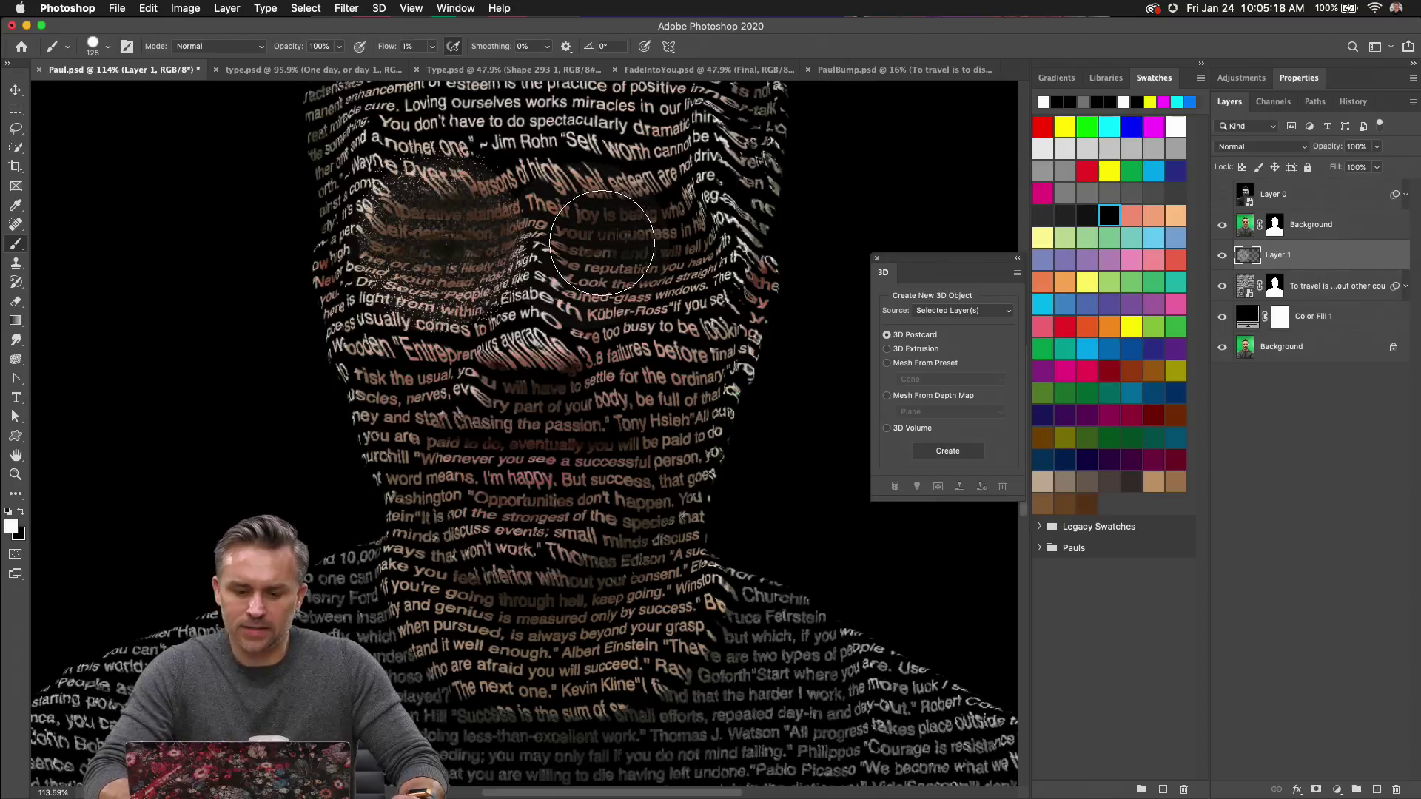
{"action": "key", "text": "super+z"}
{"action": "key", "text": "bracketleft"}
{"action": "left_click_drag", "start_coordinate": [507, 406], "coordinate": [570, 385]}
{"action": "left_click_drag", "start_coordinate": [470, 452], "coordinate": [655, 451]}
{"action": "key", "text": "super+0"}
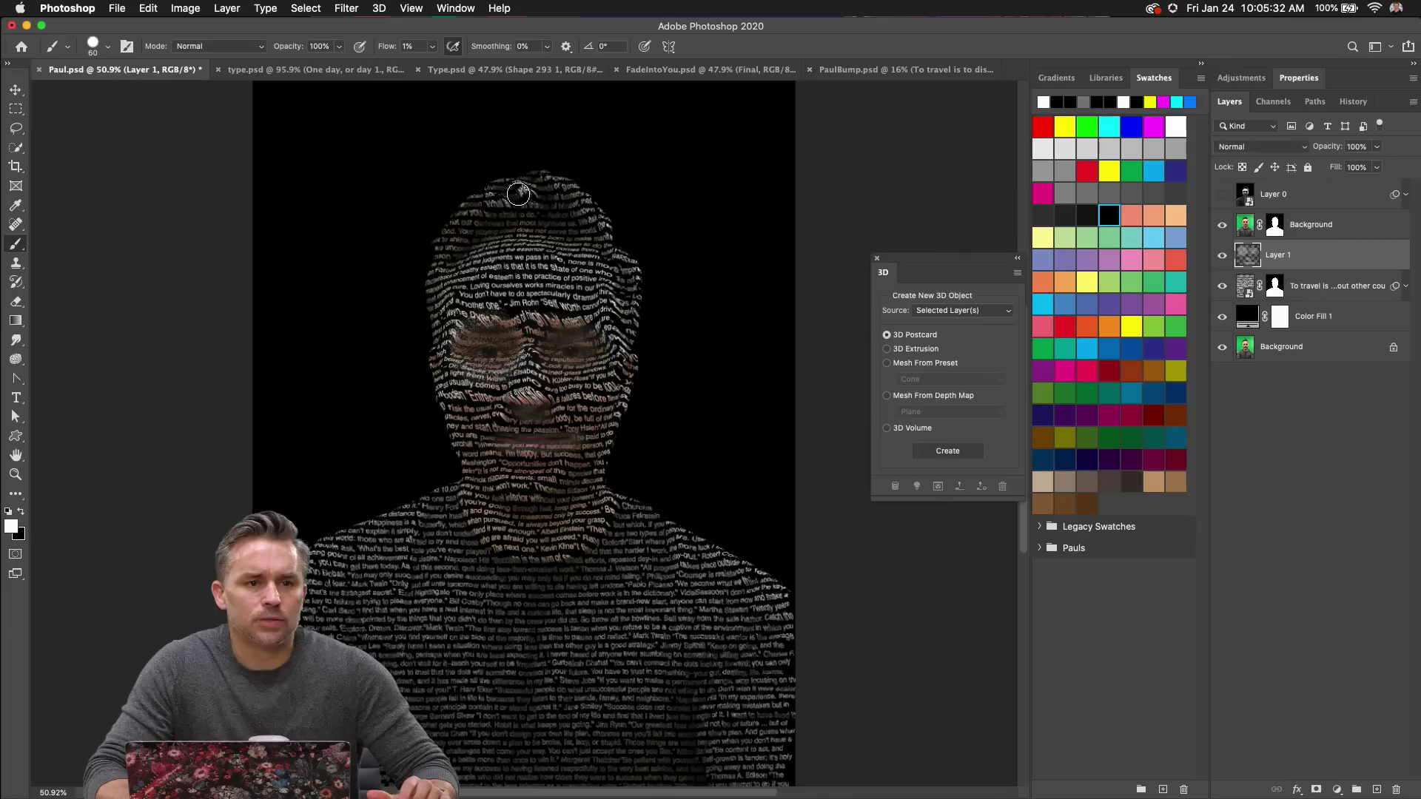
{"action": "left_click", "coordinate": [16, 109]}
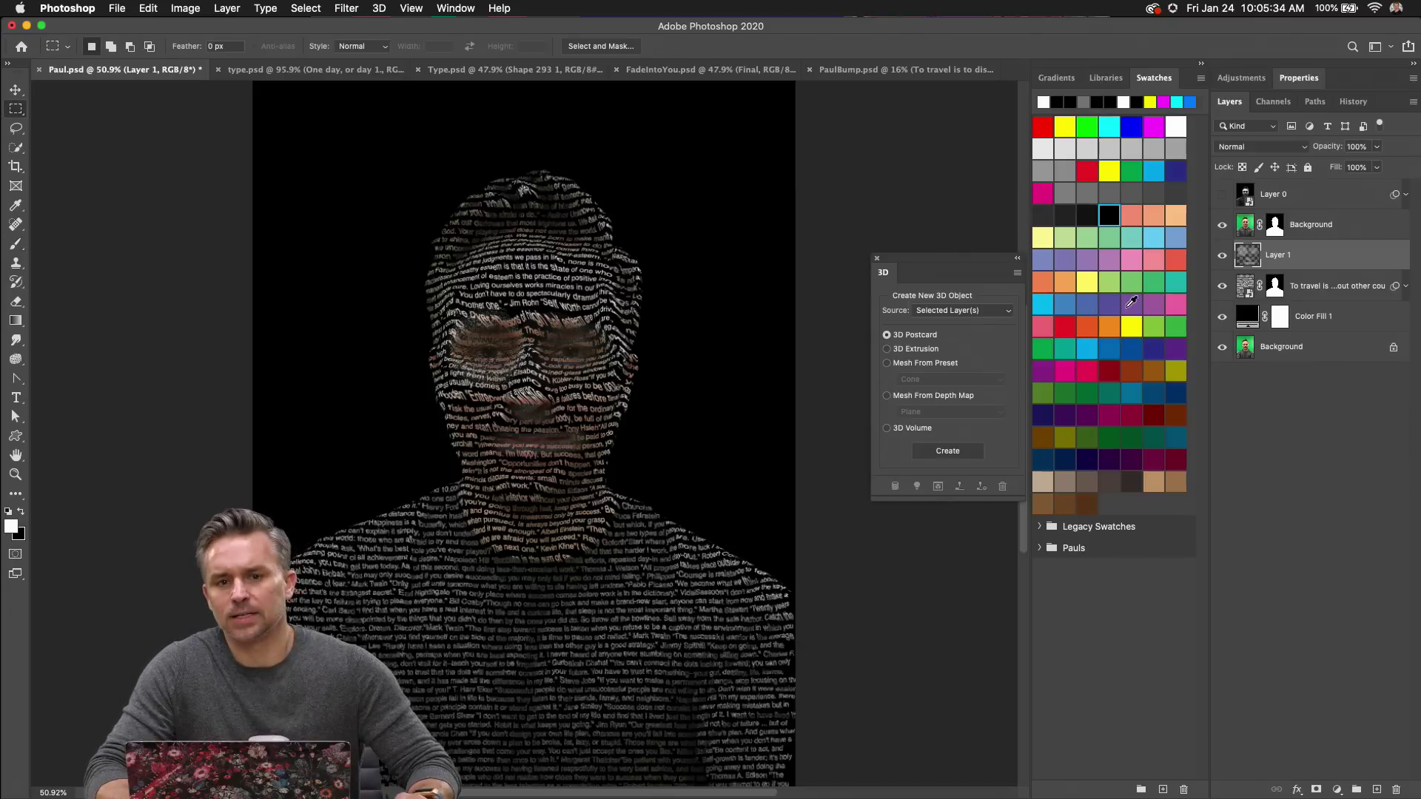
Dismiss the floating 3D object settings and close PaulBump.psd without saving its changes.
{"action": "left_click", "coordinate": [876, 260]}
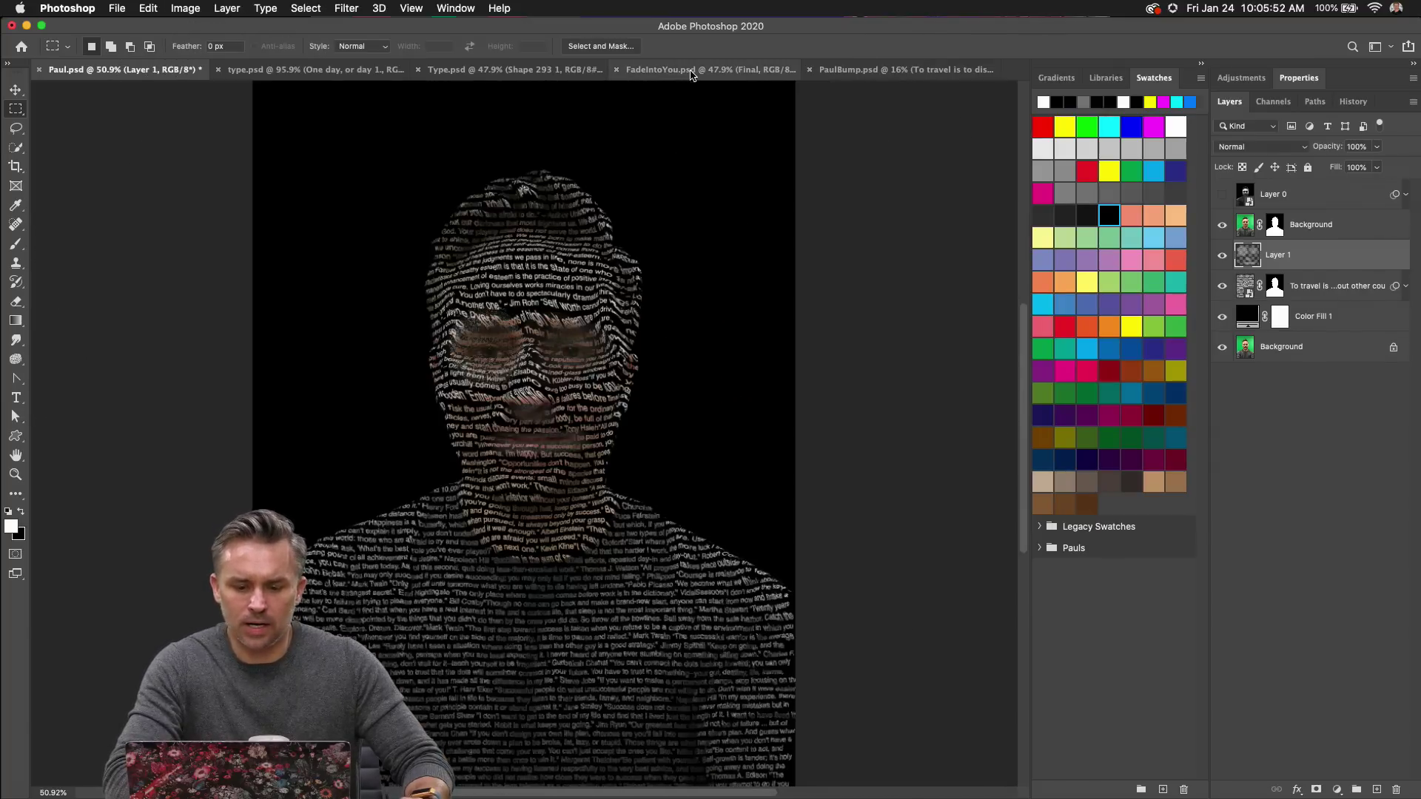
{"action": "left_click", "coordinate": [879, 71]}
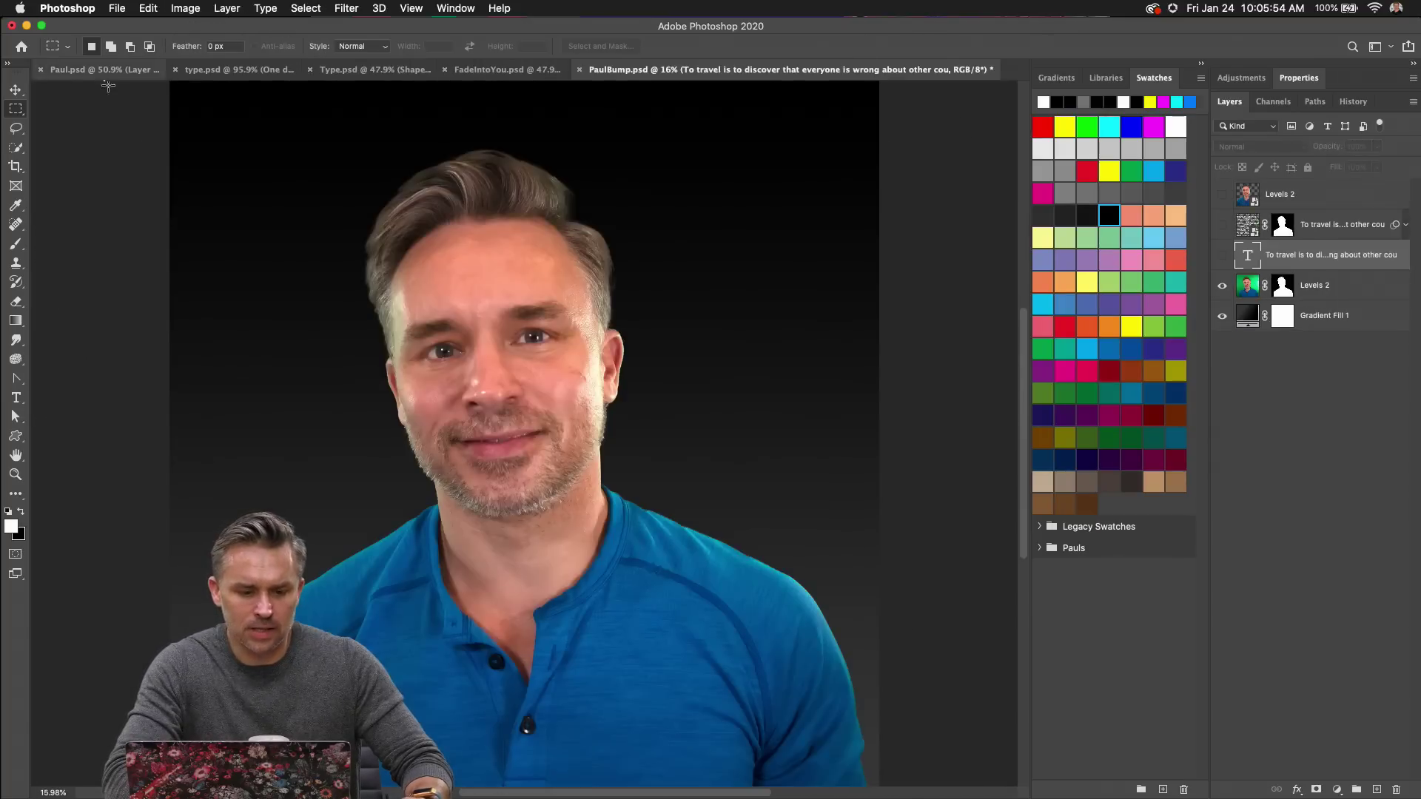
{"action": "key", "text": "super+w"}
{"action": "left_click", "coordinate": [638, 278]}
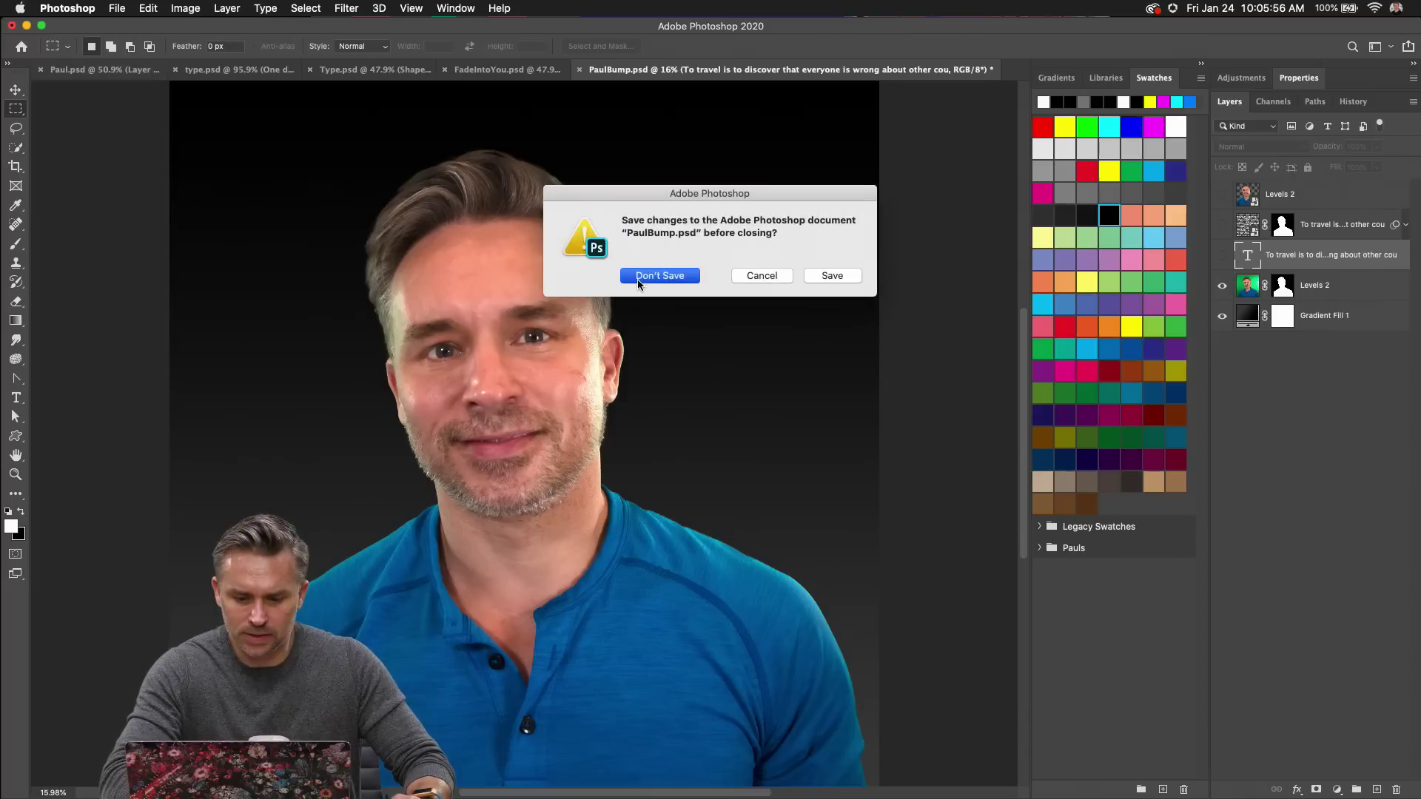
Show and select Layer 0 in Paul.psd and examine the blurred grayscale face used as the displacement map.
{"action": "left_click", "coordinate": [1222, 194]}
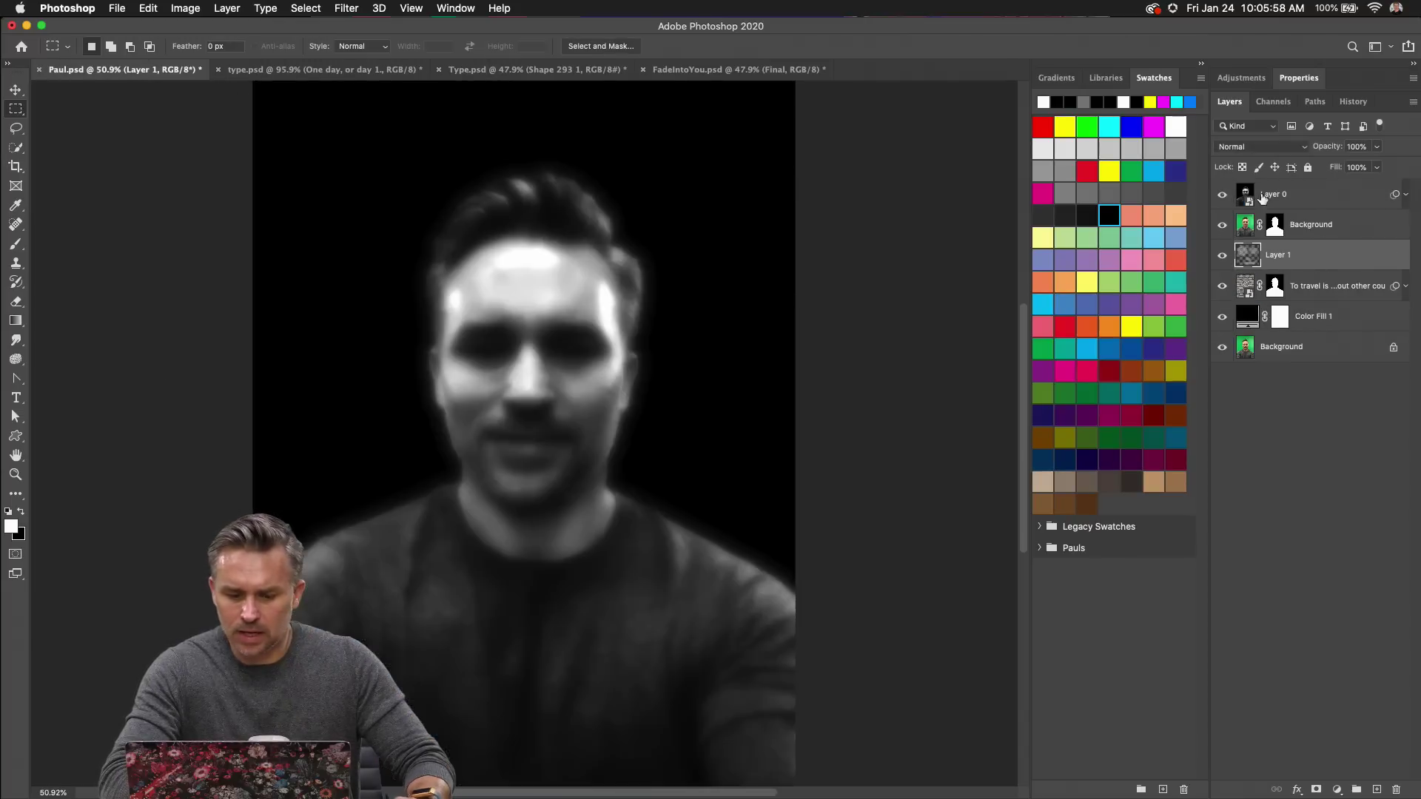
{"action": "left_click", "coordinate": [1286, 195]}
{"action": "scroll", "coordinate": [500, 310], "scroll_direction": "up", "scroll_amount": 5}
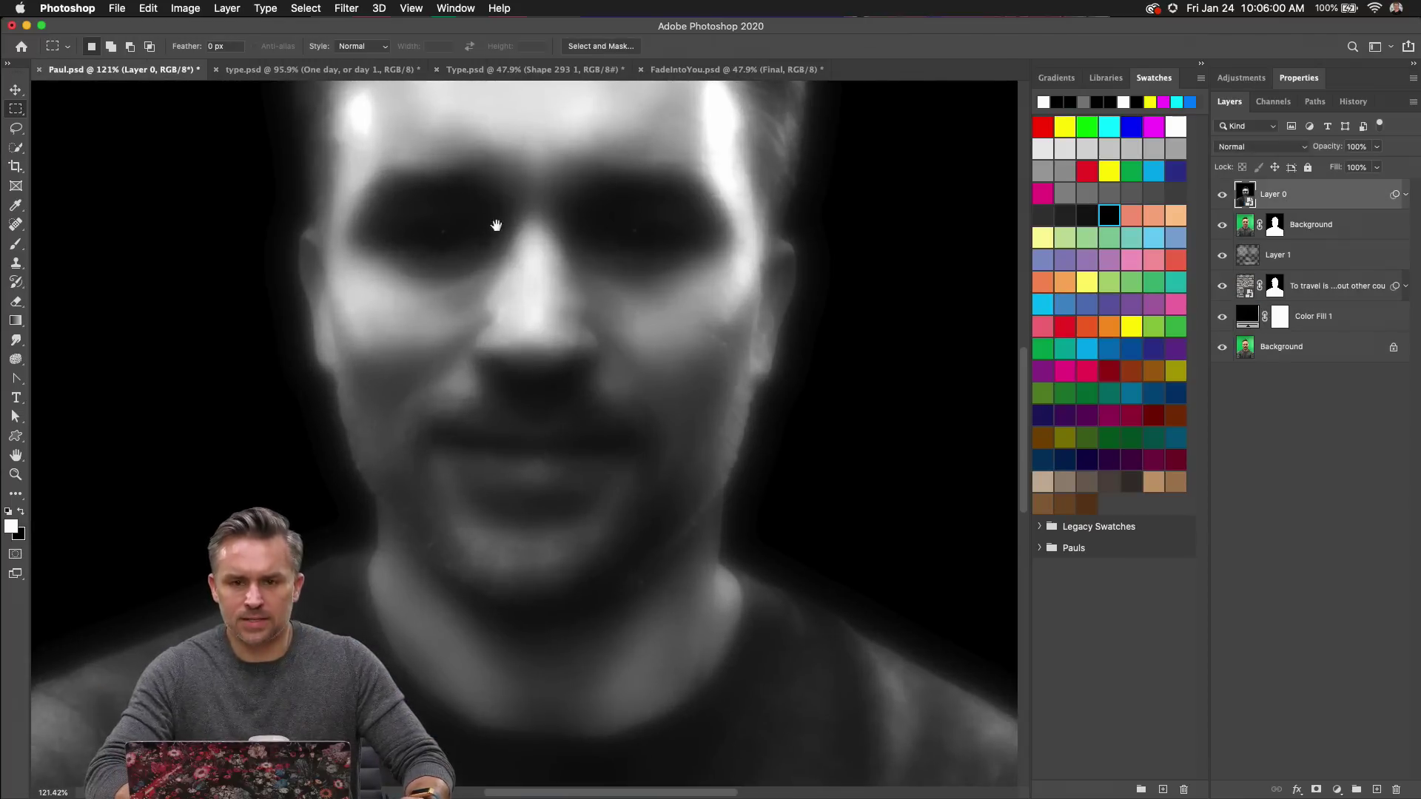
{"action": "scroll", "coordinate": [498, 229], "scroll_direction": "up", "scroll_amount": 3}
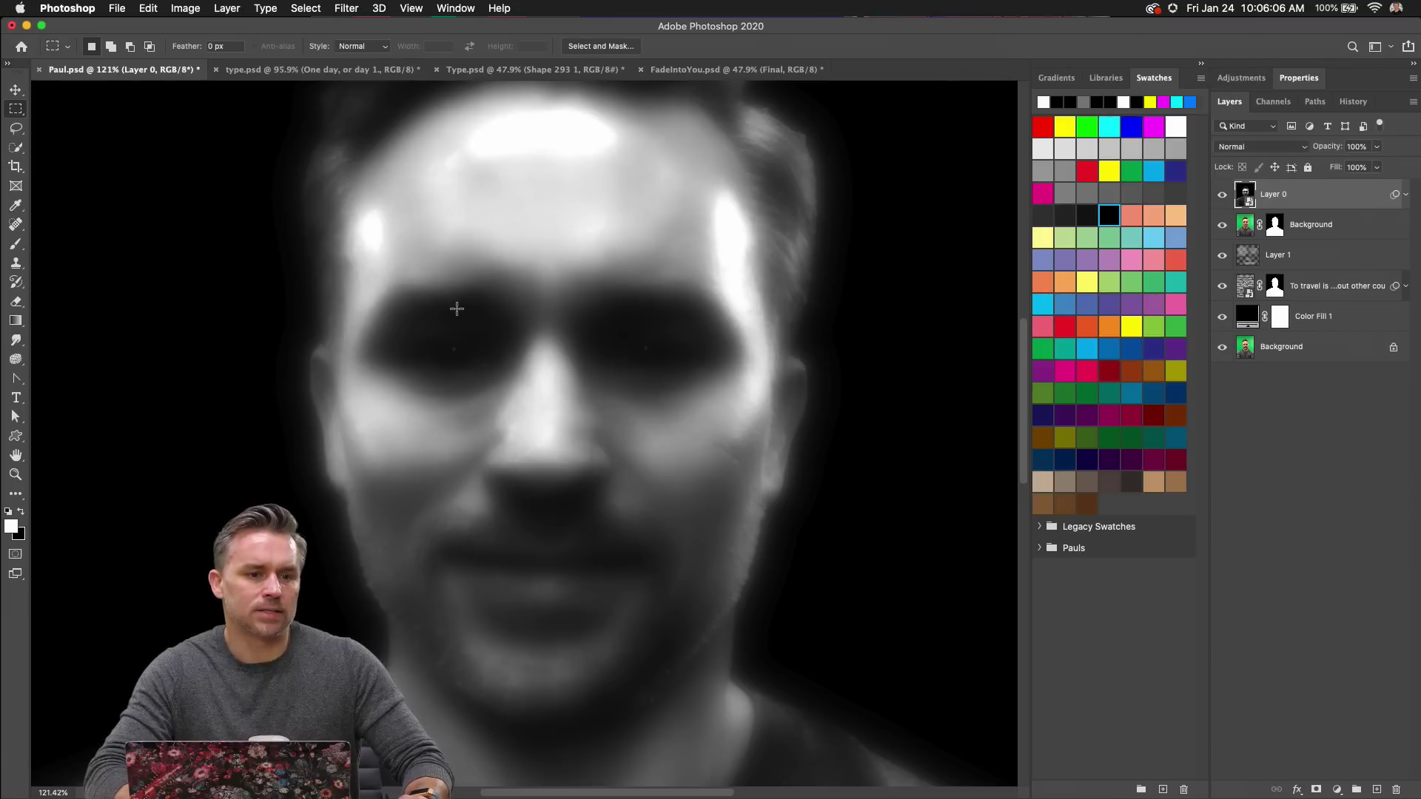
{"action": "scroll", "coordinate": [457, 308], "scroll_direction": "down", "scroll_amount": 3}
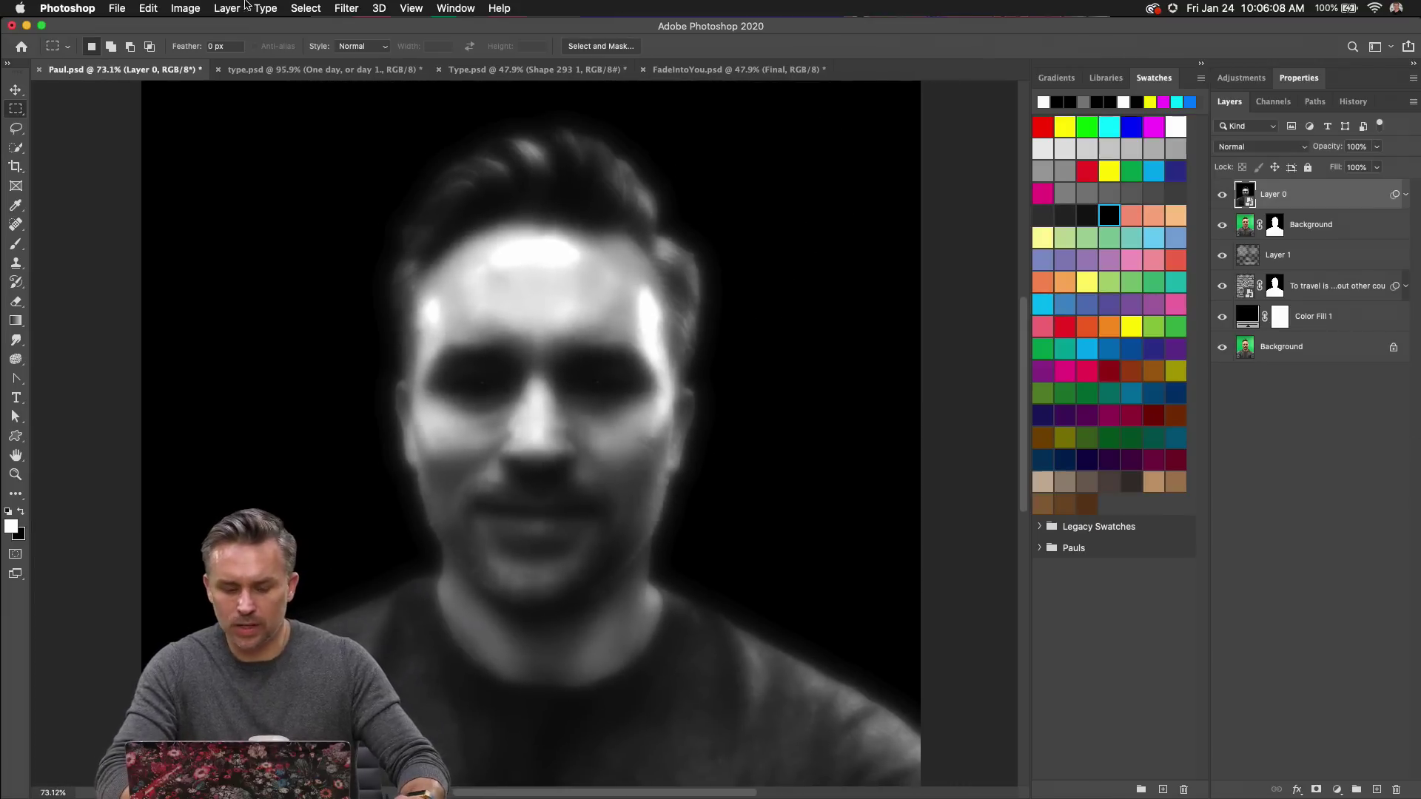
Switch to type.psd and hide the text layer and both Rectangle 2 layers in the "One day, or day 1." group.
{"action": "left_click", "coordinate": [255, 69]}
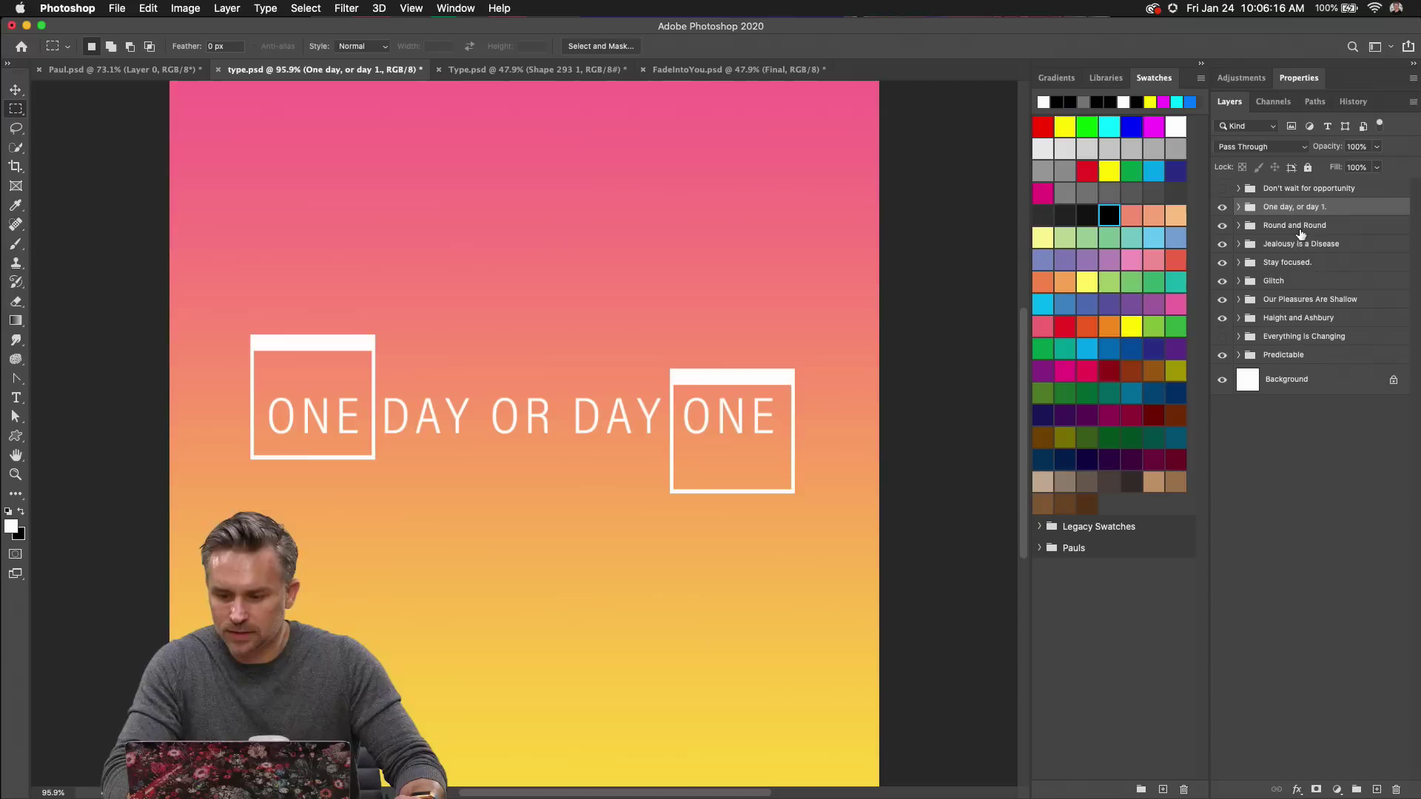
{"action": "left_click", "coordinate": [1238, 210]}
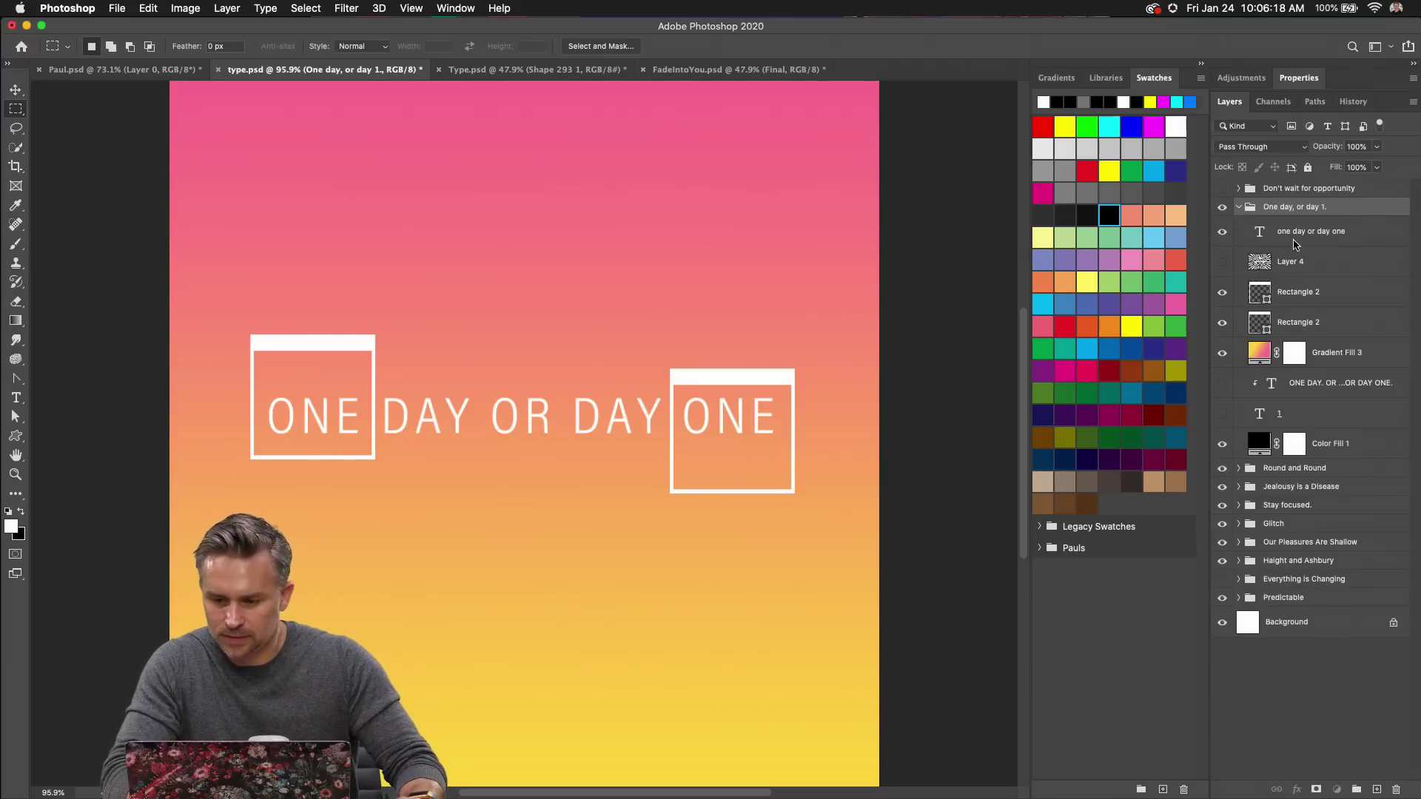
{"action": "left_click", "coordinate": [1214, 238]}
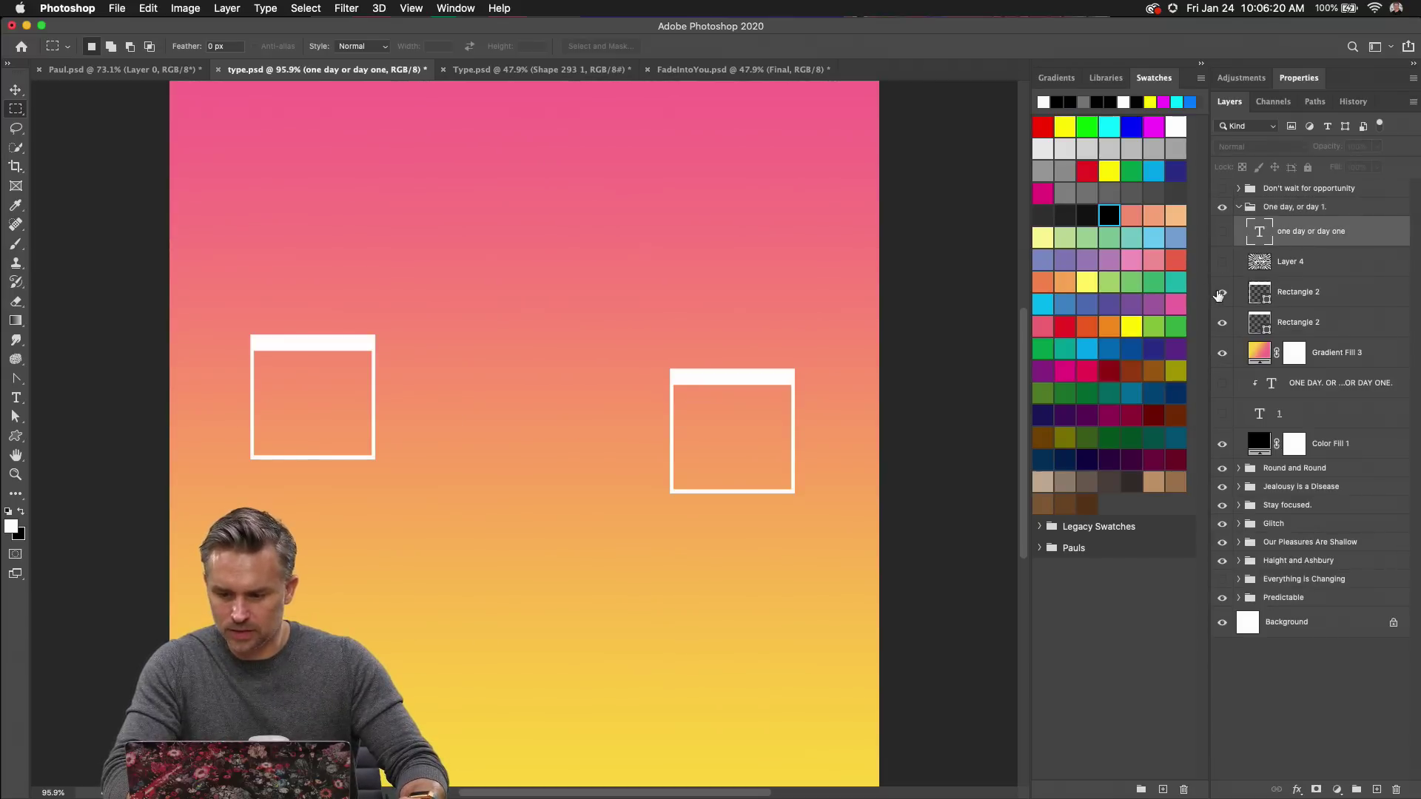
{"action": "left_click", "coordinate": [1221, 292]}
{"action": "left_click", "coordinate": [1222, 322]}
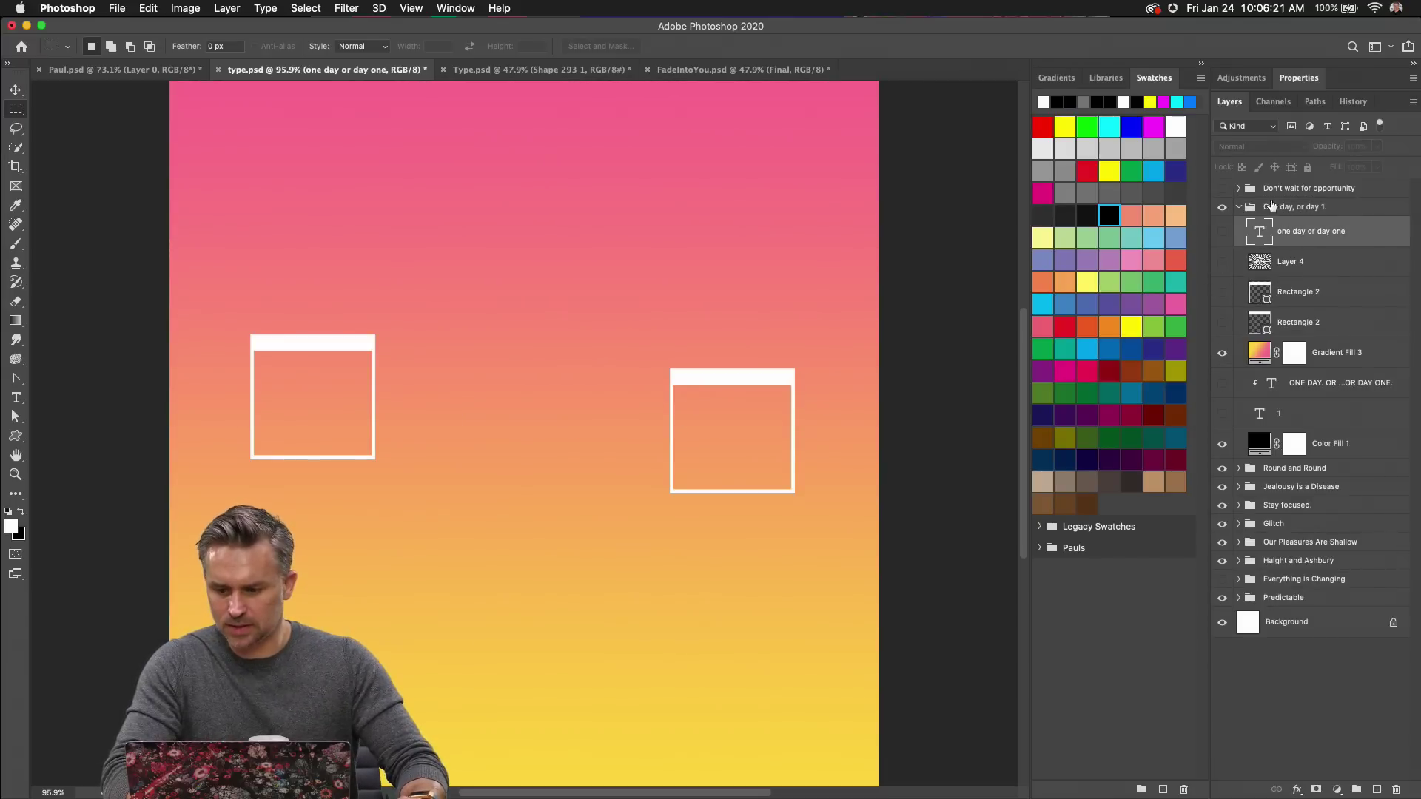
Add an empty layer at the top of the "One day, or day 1." group and try to start new text on the canvas.
{"action": "left_click", "coordinate": [1377, 790]}
{"action": "left_click", "coordinate": [27, 398]}
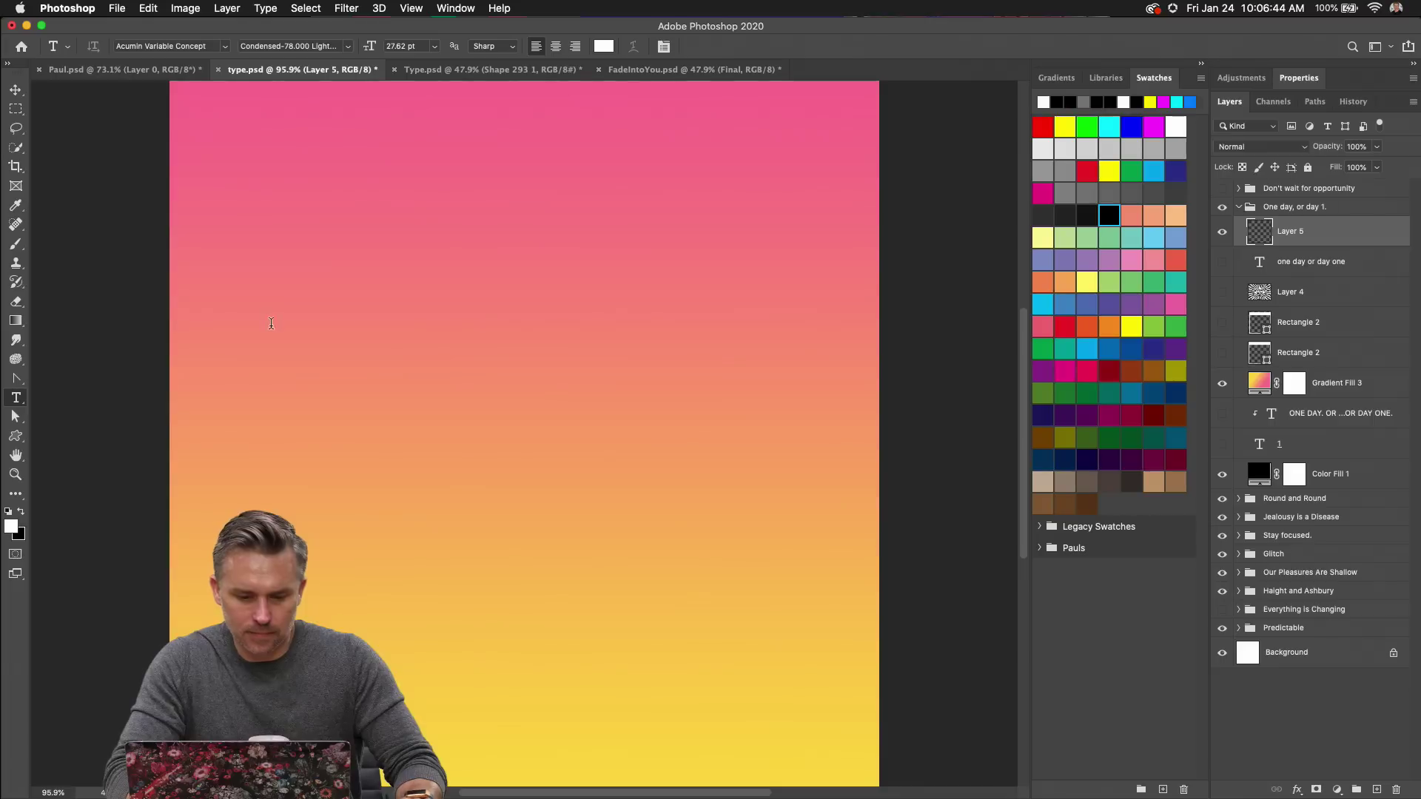
{"action": "left_click", "coordinate": [354, 391]}
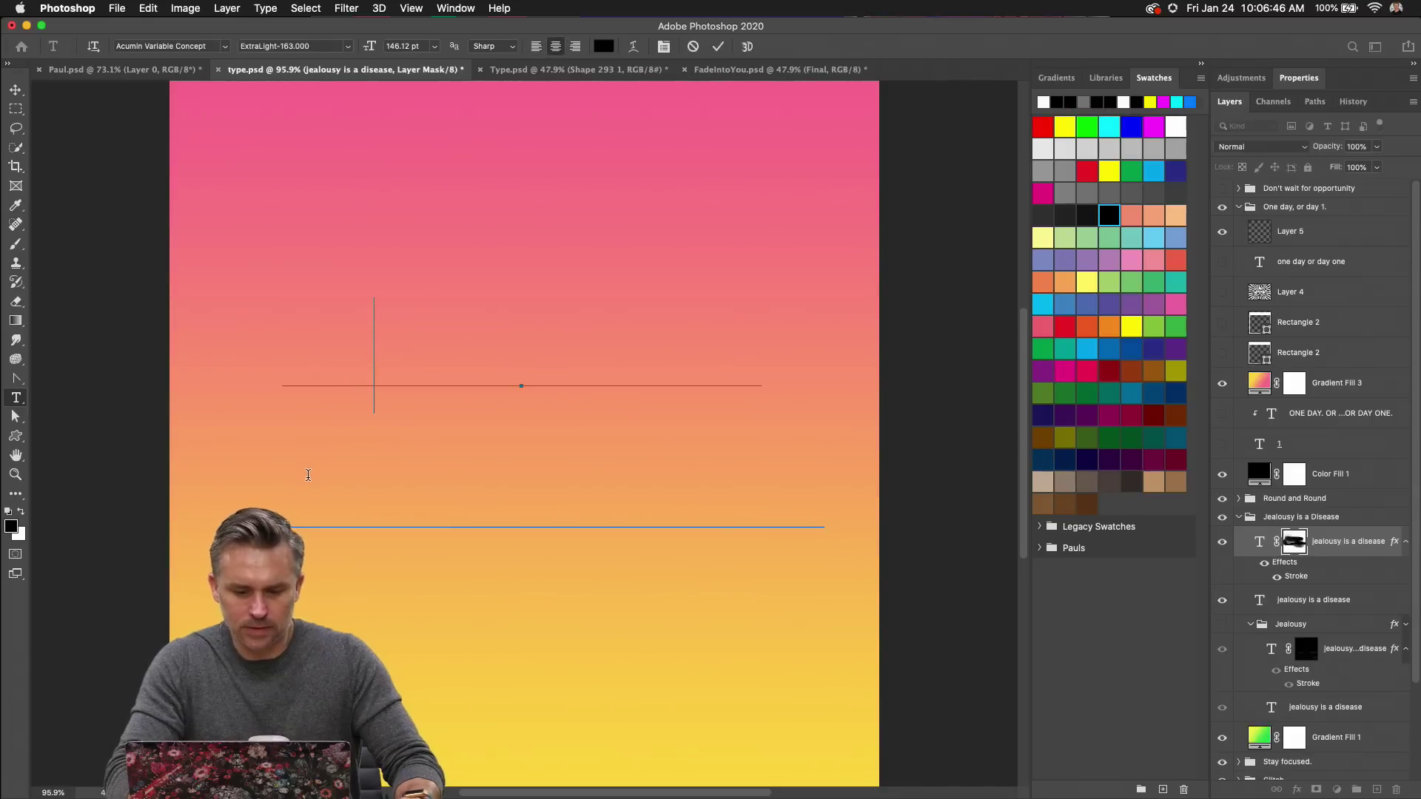
{"action": "left_click", "coordinate": [1314, 294]}
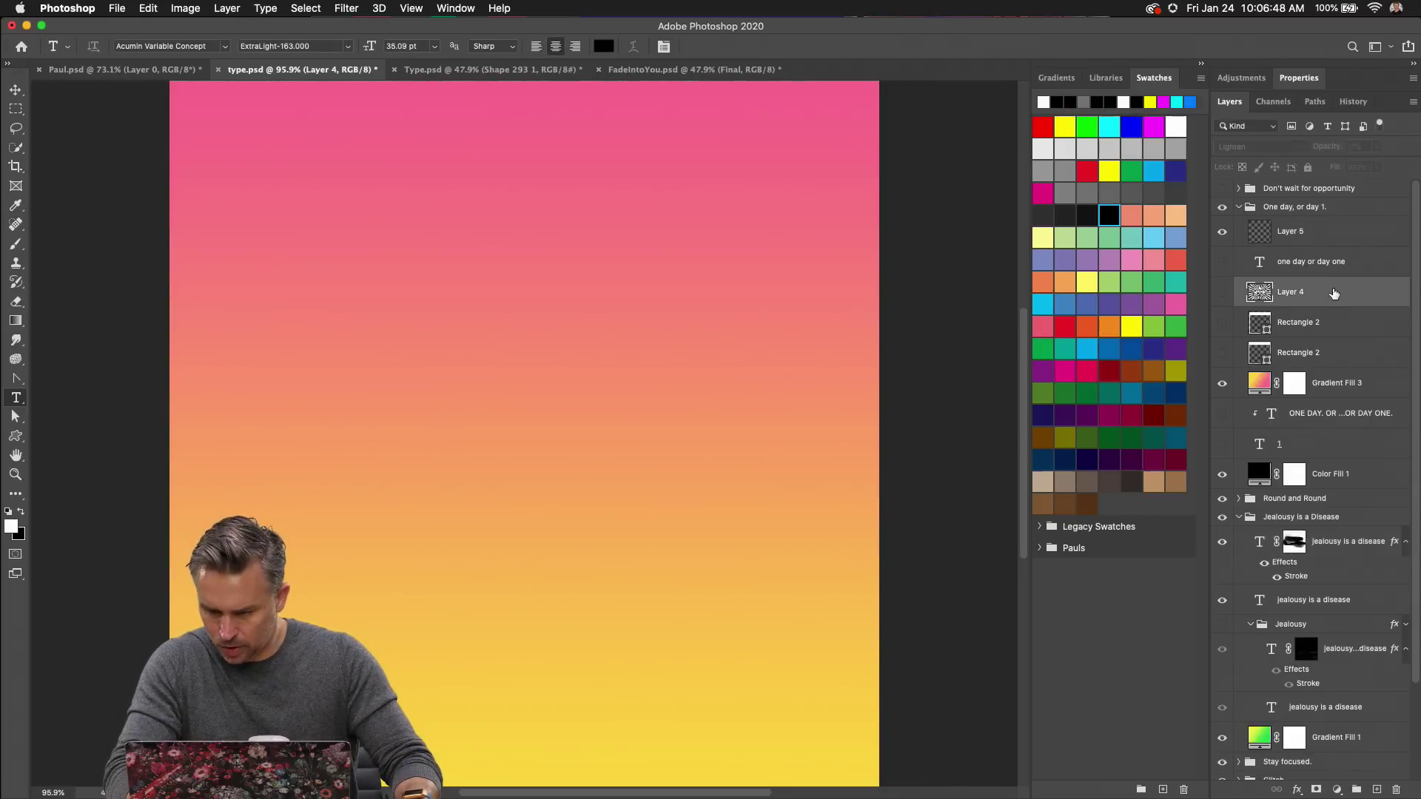
Collapse the "Jealousy is a Disease" group and hide all groups from "Round and Round" down to "Predictable".
{"action": "left_click", "coordinate": [1221, 520]}
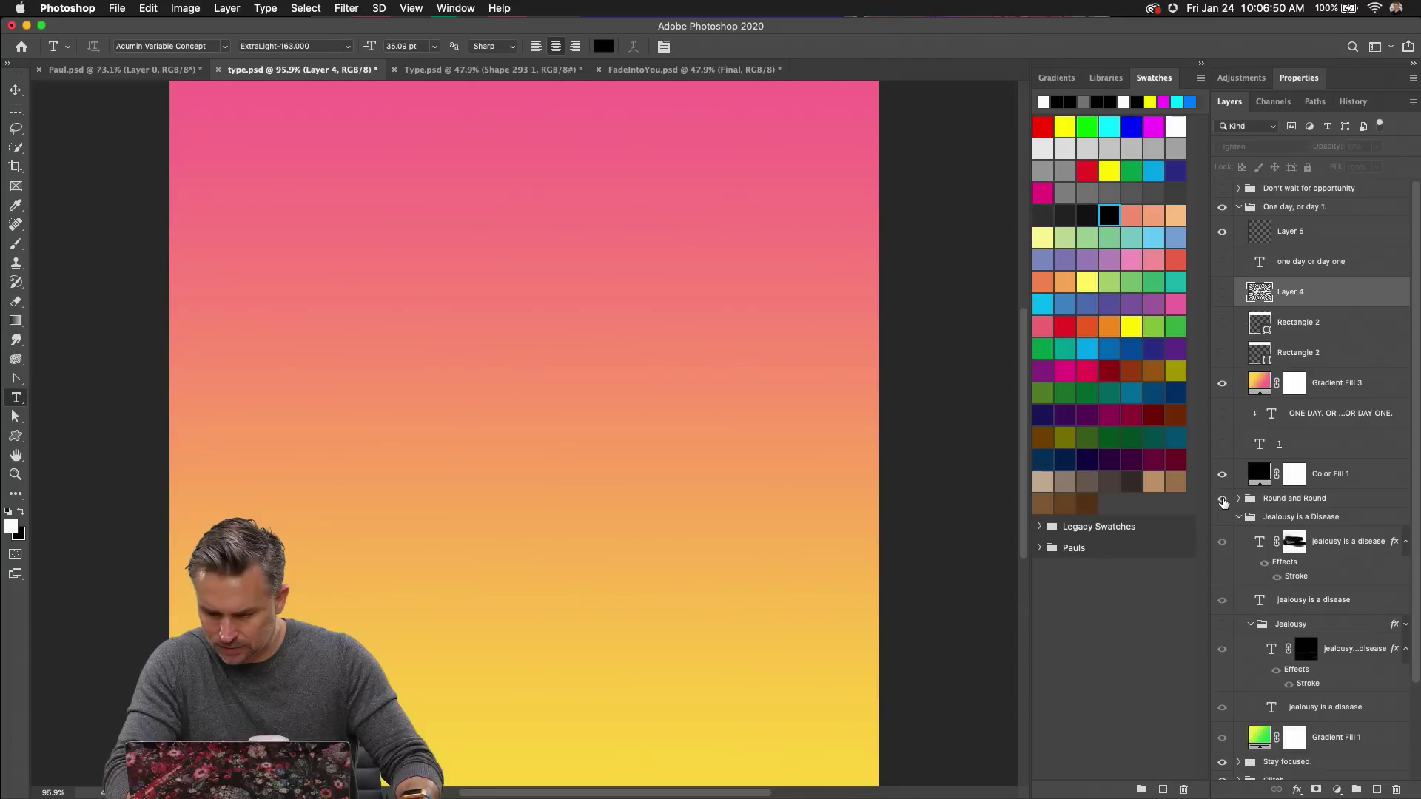
{"action": "left_click", "coordinate": [1222, 498]}
{"action": "left_click", "coordinate": [1239, 517]}
{"action": "left_click", "coordinate": [1221, 535]}
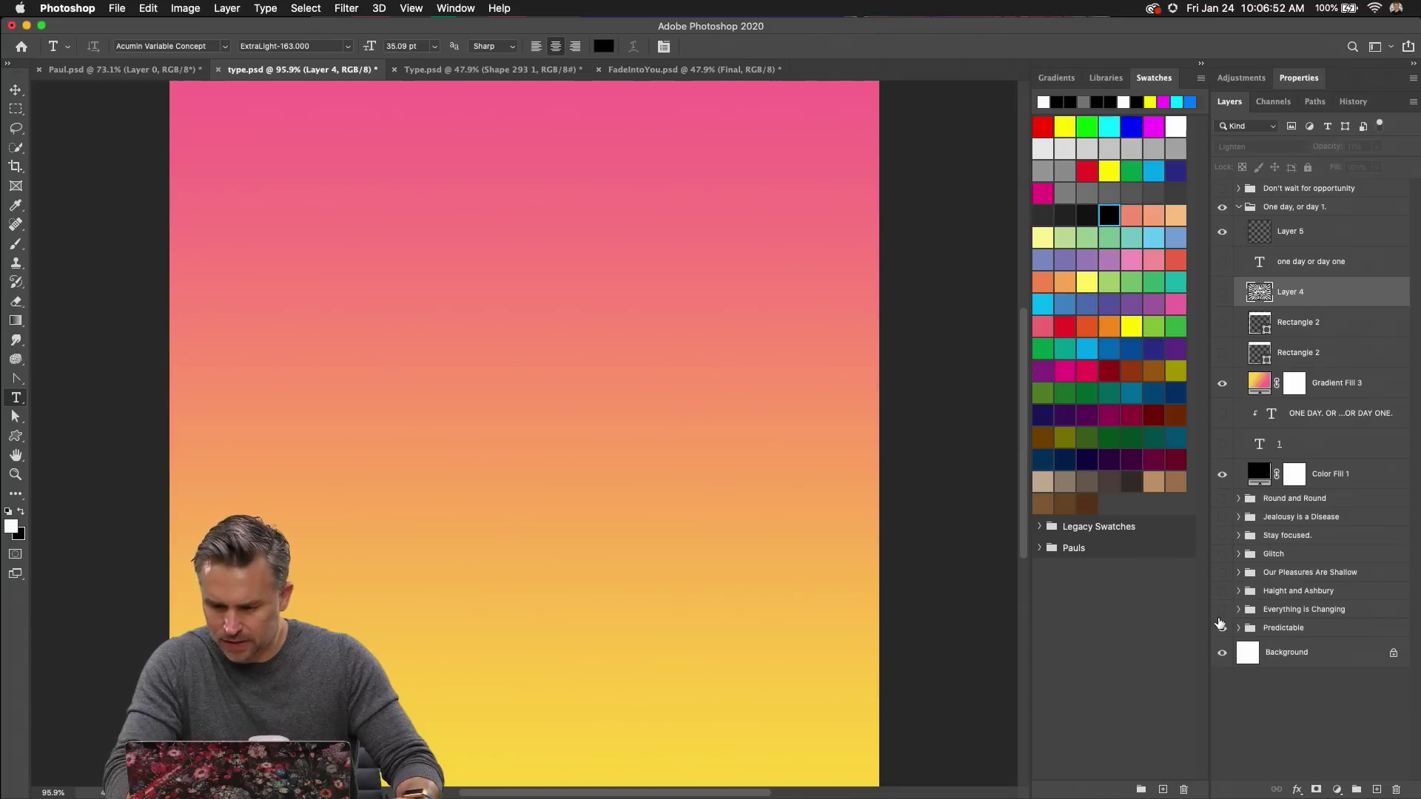
Add the text ONE DAY in the upper part of the gradient and set its font weight to 900 (UltraBlack).
{"action": "left_click", "coordinate": [412, 320]}
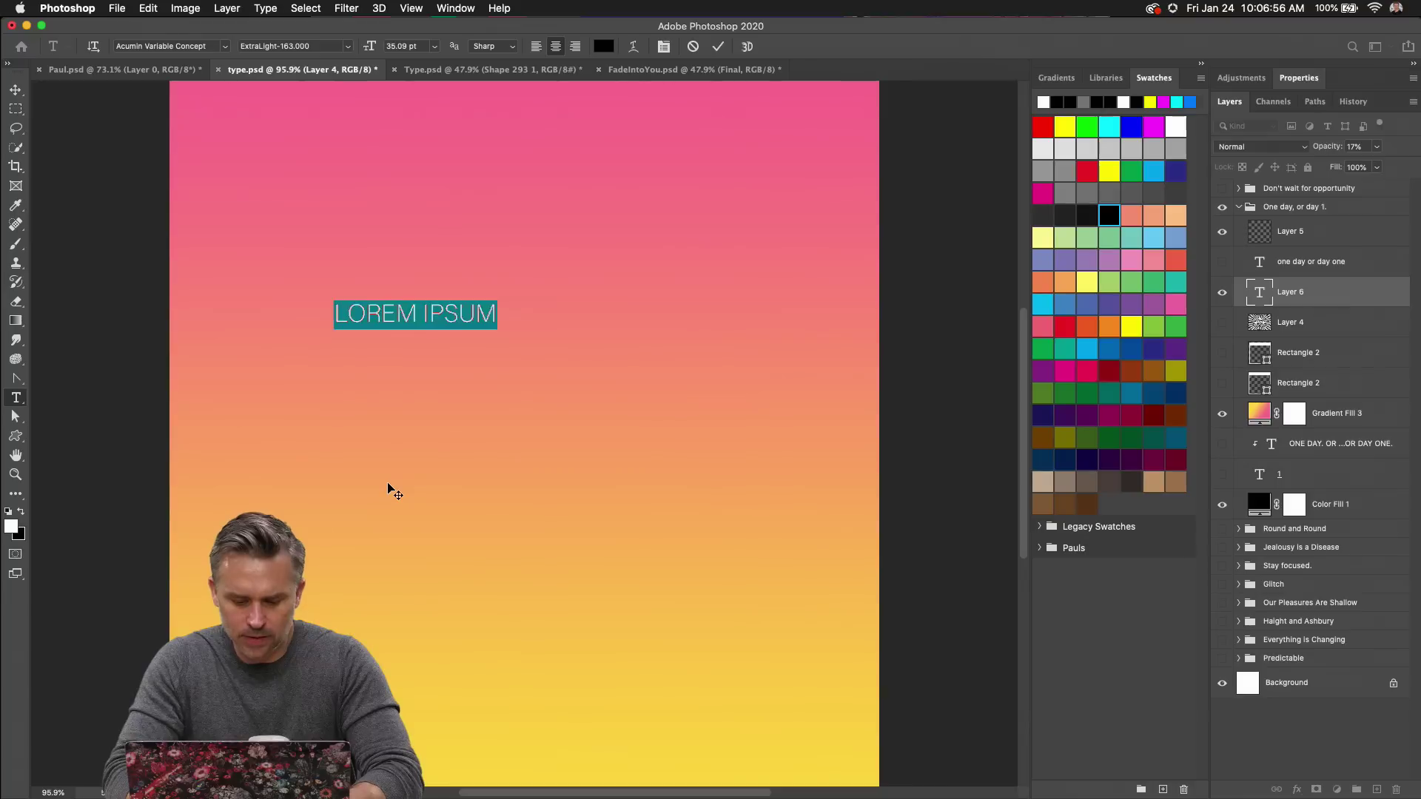
{"action": "type", "text": "ONE DAY"}
{"action": "key", "text": "super+a"}
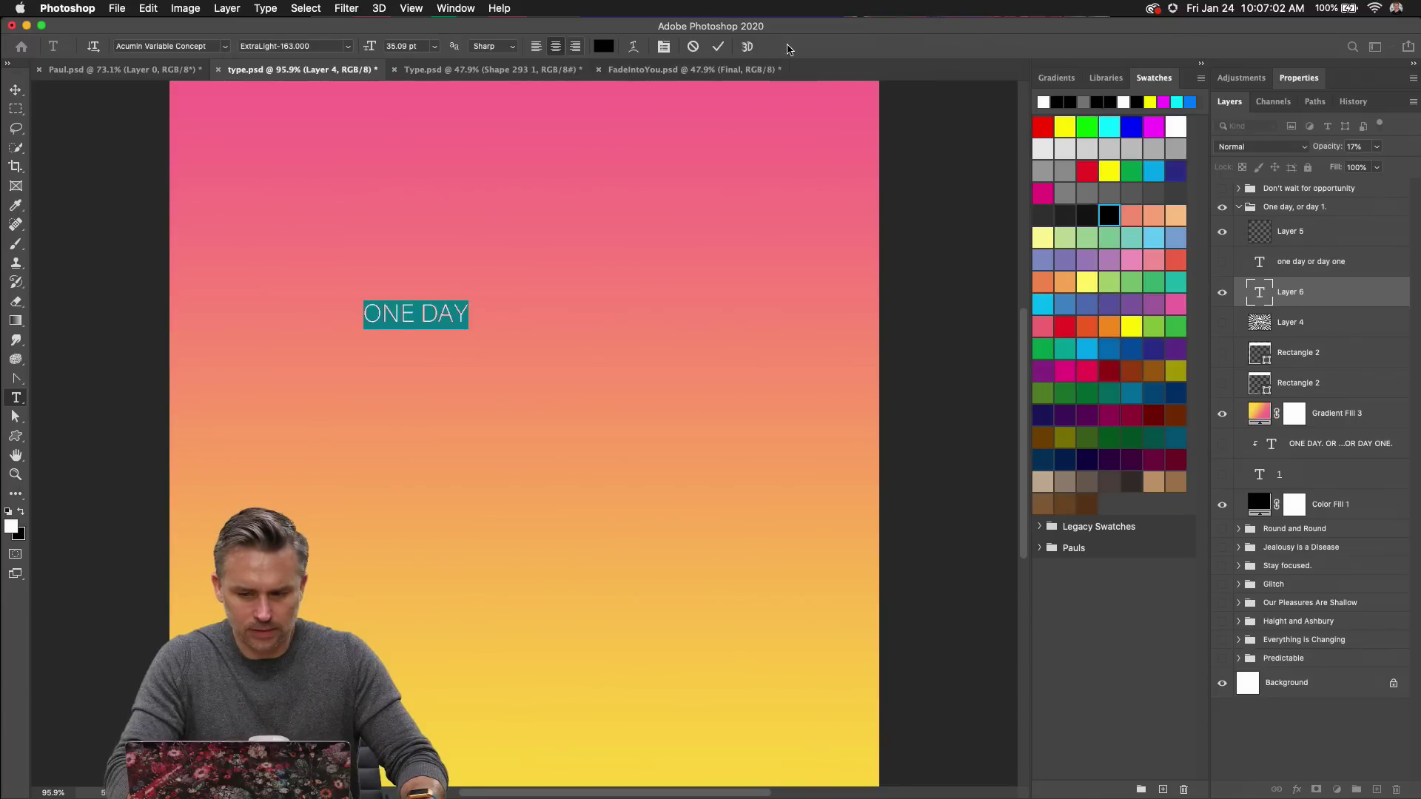
{"action": "left_click", "coordinate": [1298, 78]}
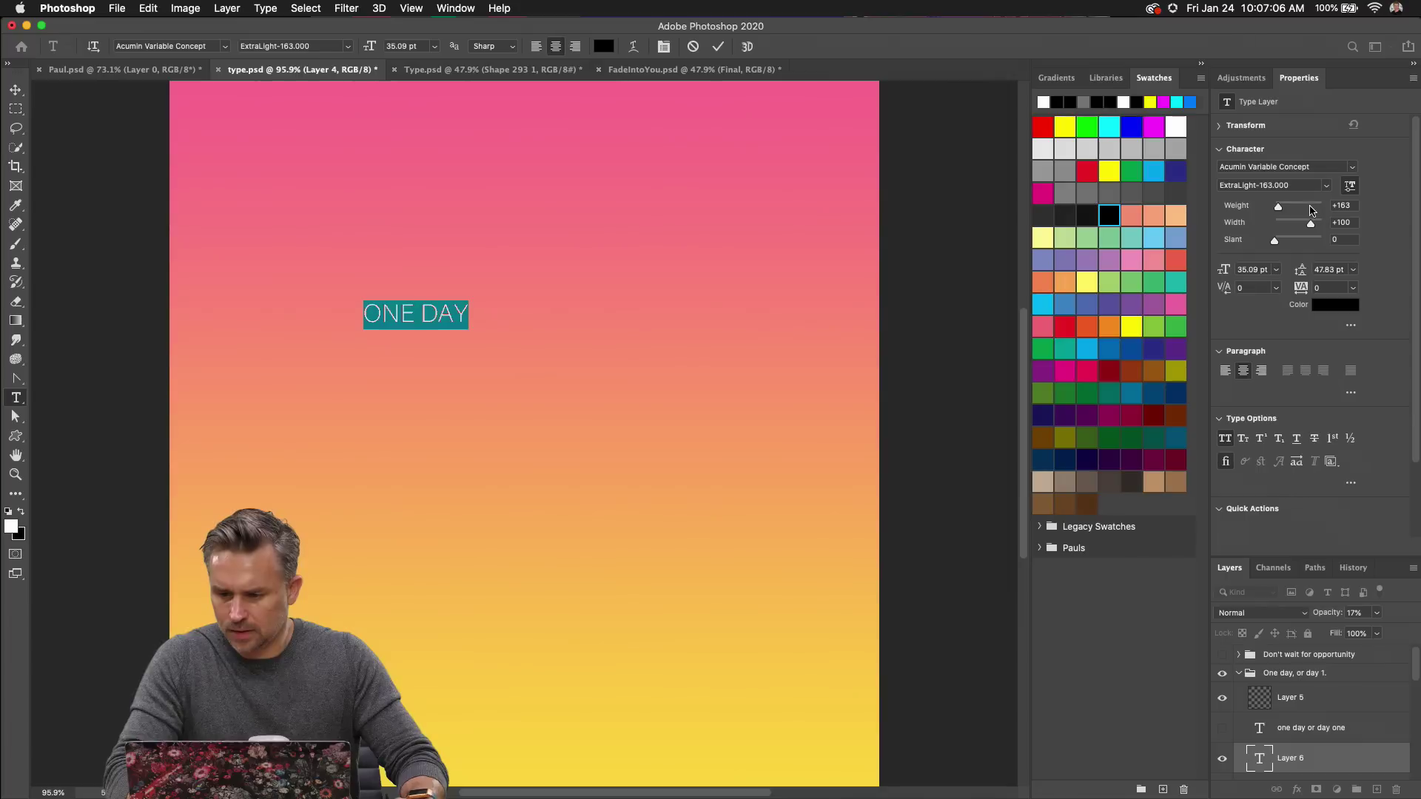
{"action": "left_click_drag", "start_coordinate": [1310, 208], "coordinate": [1322, 207]}
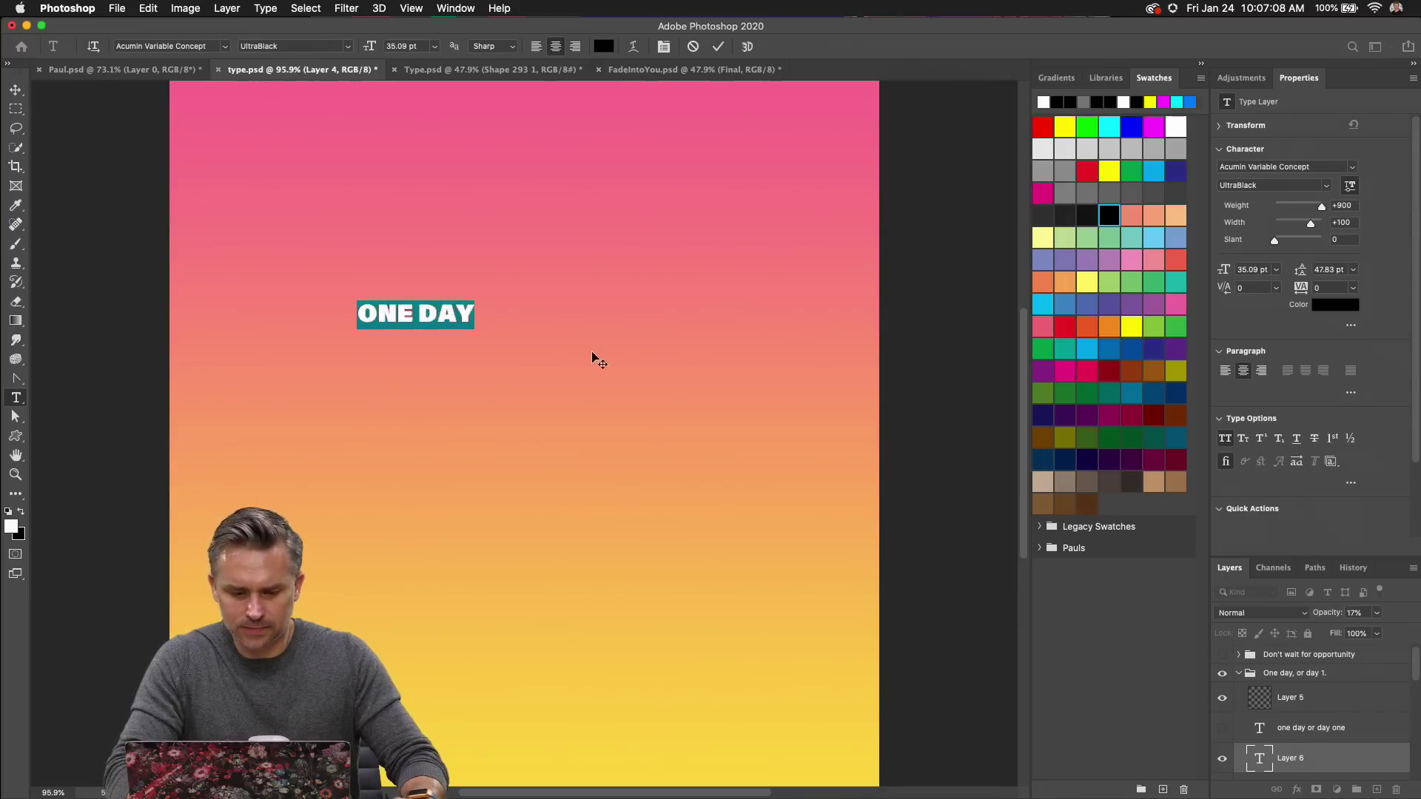
Reword the new text as DAY ONE and commit it.
{"action": "double_click", "coordinate": [403, 316]}
{"action": "key", "text": "BackSpace"}
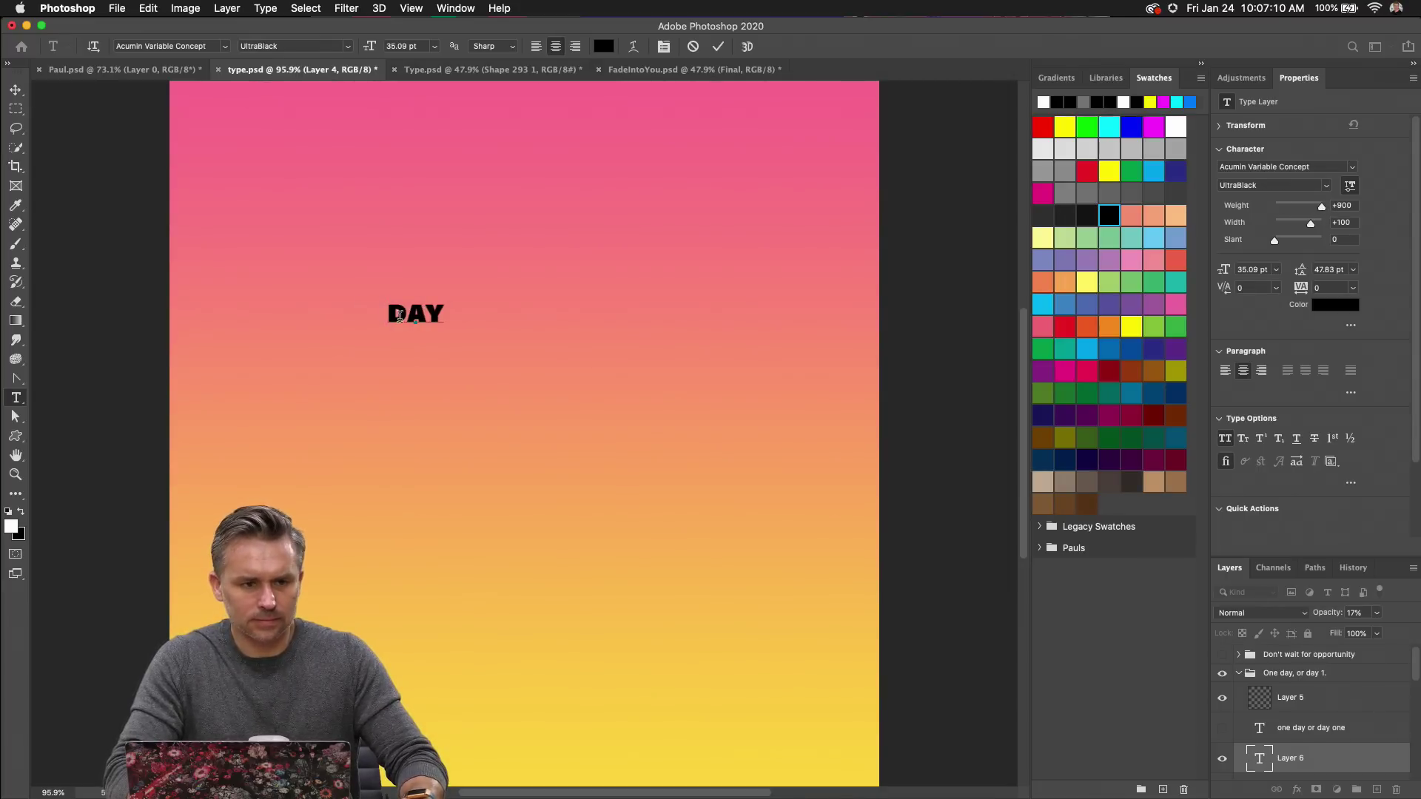
{"action": "key", "text": "End"}
{"action": "type", "text": "ONE"}
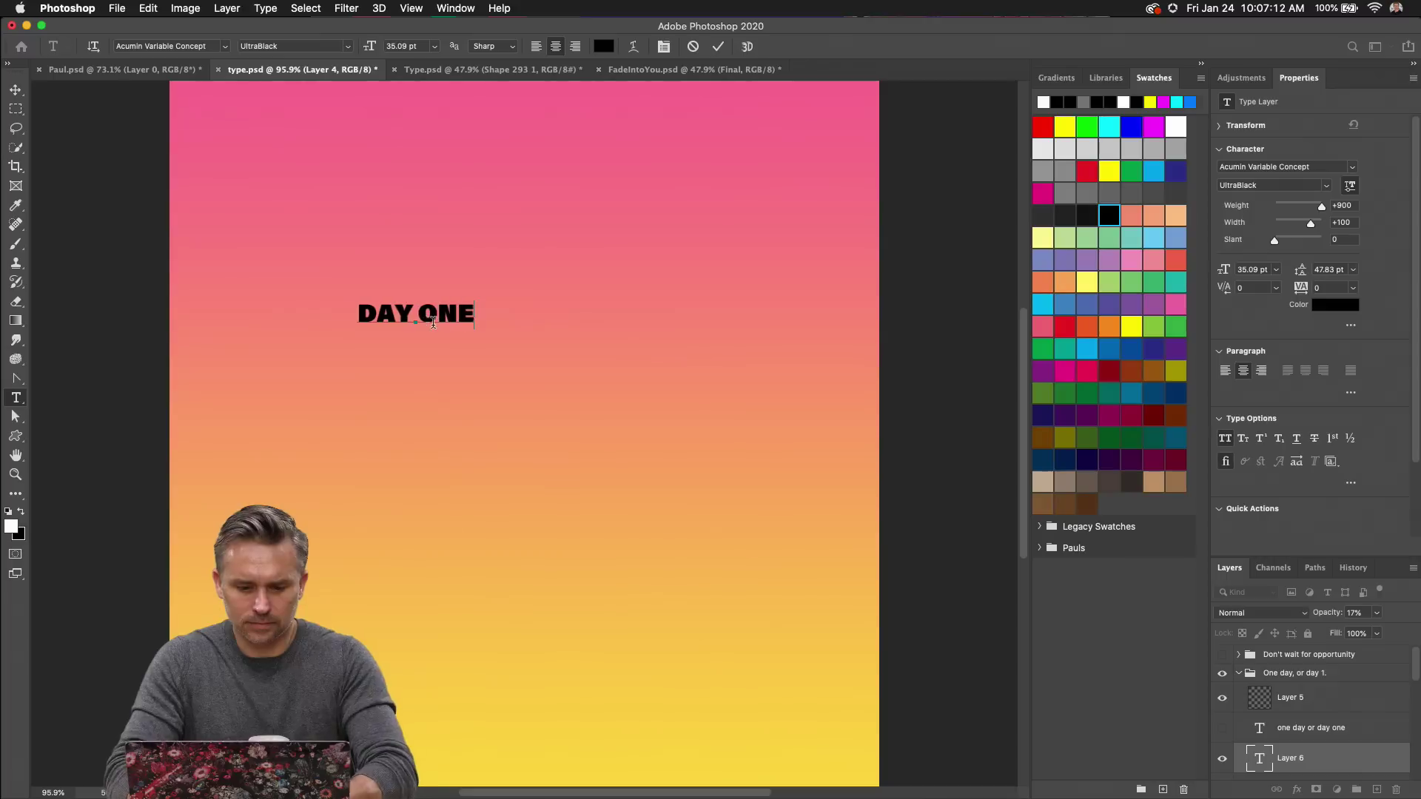
{"action": "key", "text": "super+Return"}
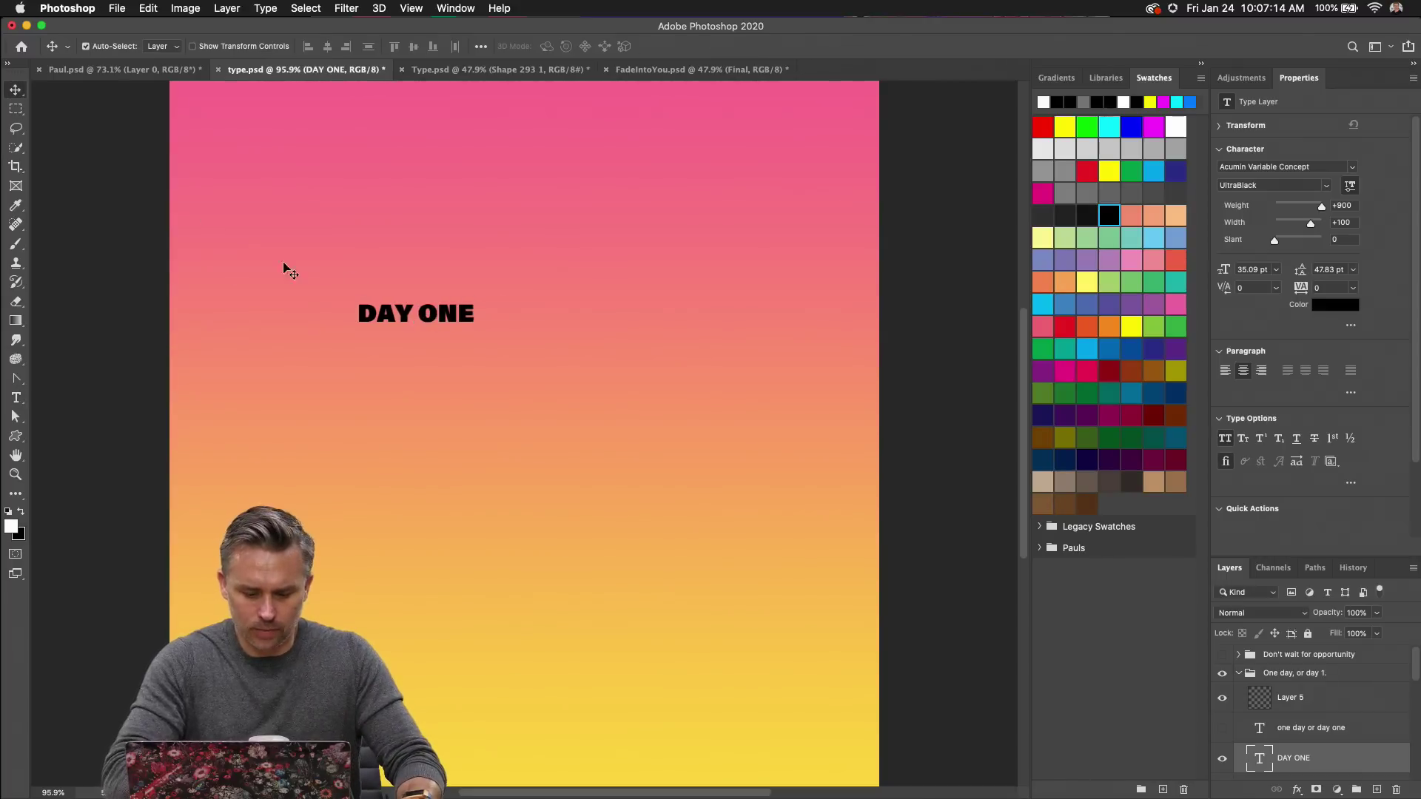
Scale the DAY ONE text to about 428% and move it to the middle of the canvas.
{"action": "key", "text": "super+t"}
{"action": "left_click_drag", "start_coordinate": [550, 347], "coordinate": [748, 631]}
{"action": "key", "text": "Return"}
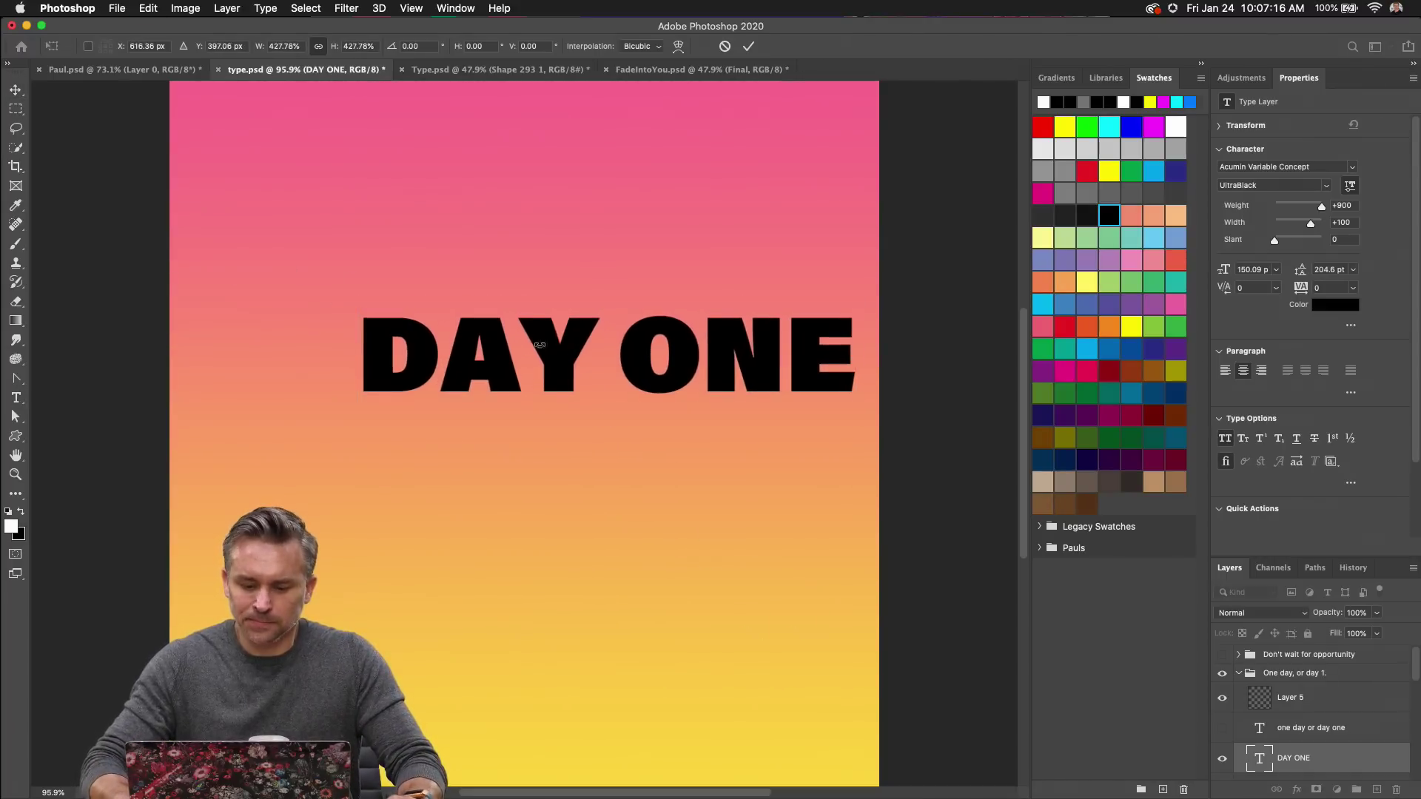
{"action": "key", "text": "v"}
{"action": "left_click_drag", "start_coordinate": [570, 325], "coordinate": [511, 381]}
Set the colour of the DAY ONE text to white (ffffff).
{"action": "left_click", "coordinate": [1335, 304]}
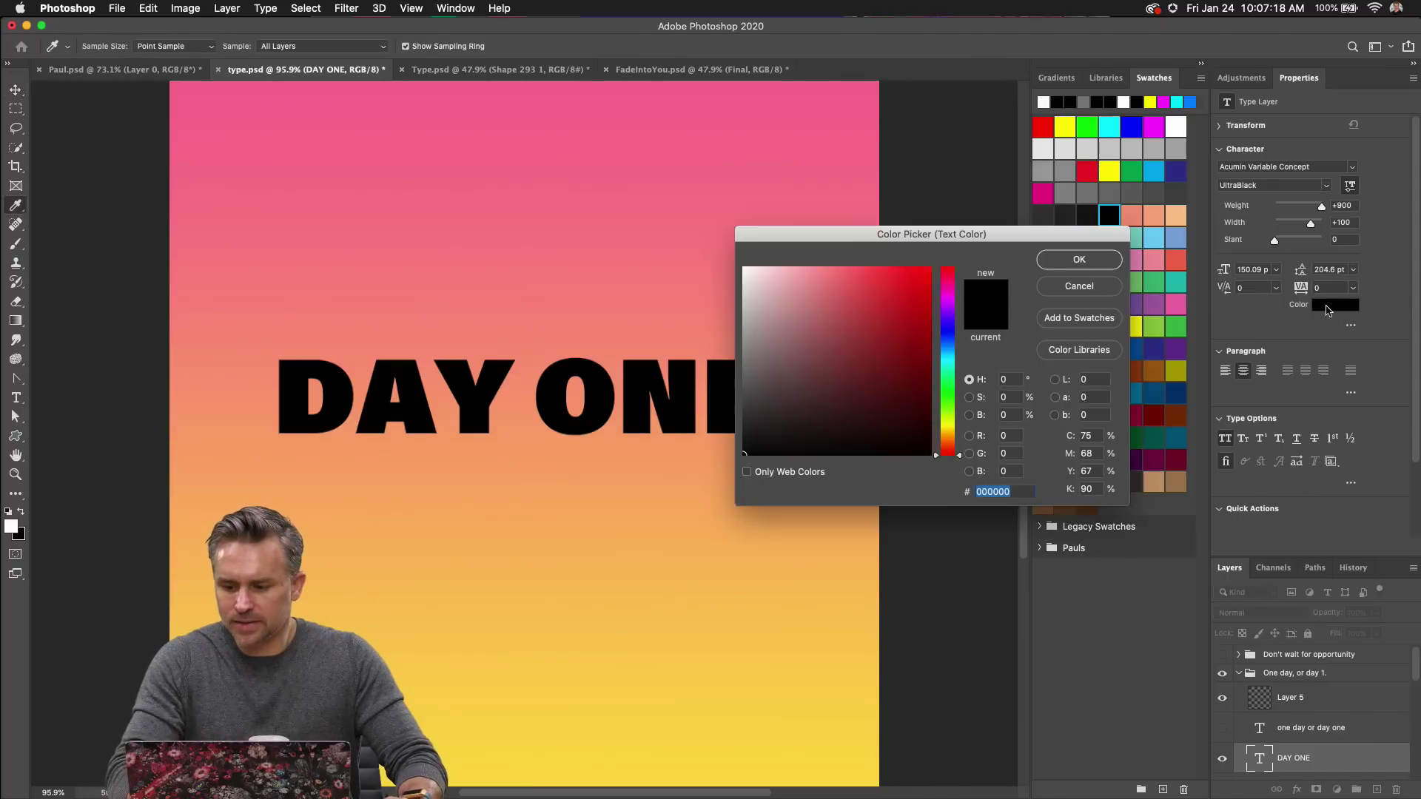
{"action": "left_click", "coordinate": [751, 264]}
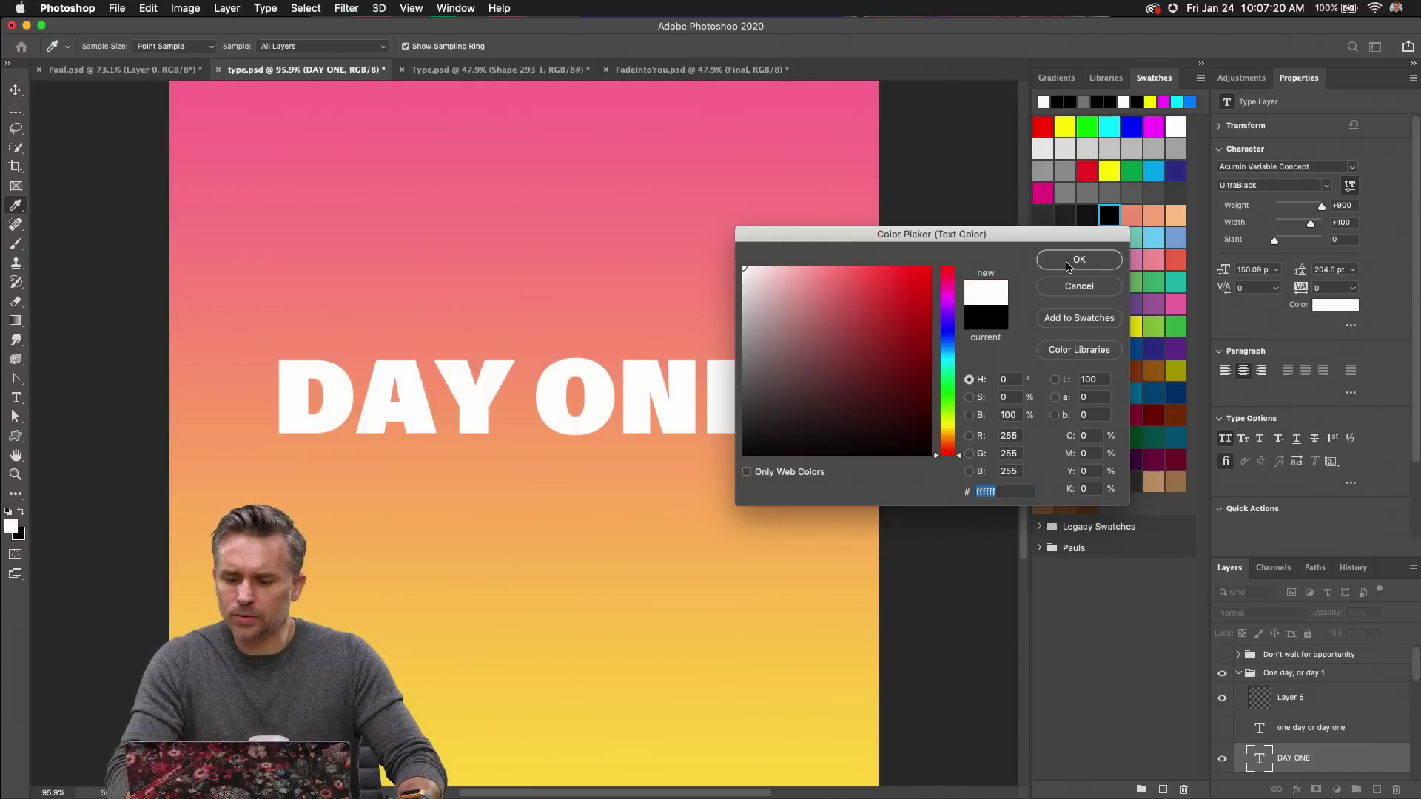
{"action": "left_click", "coordinate": [1070, 257]}
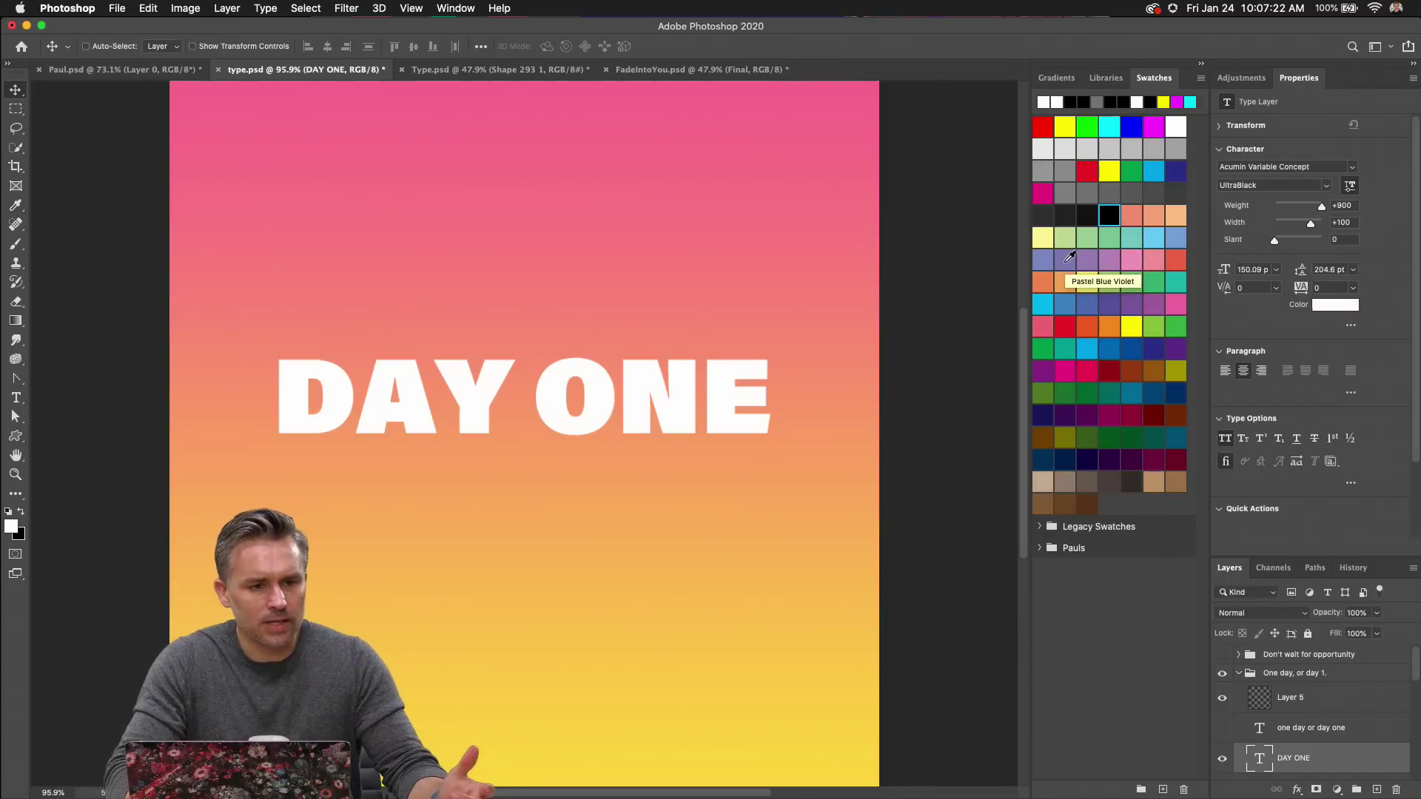
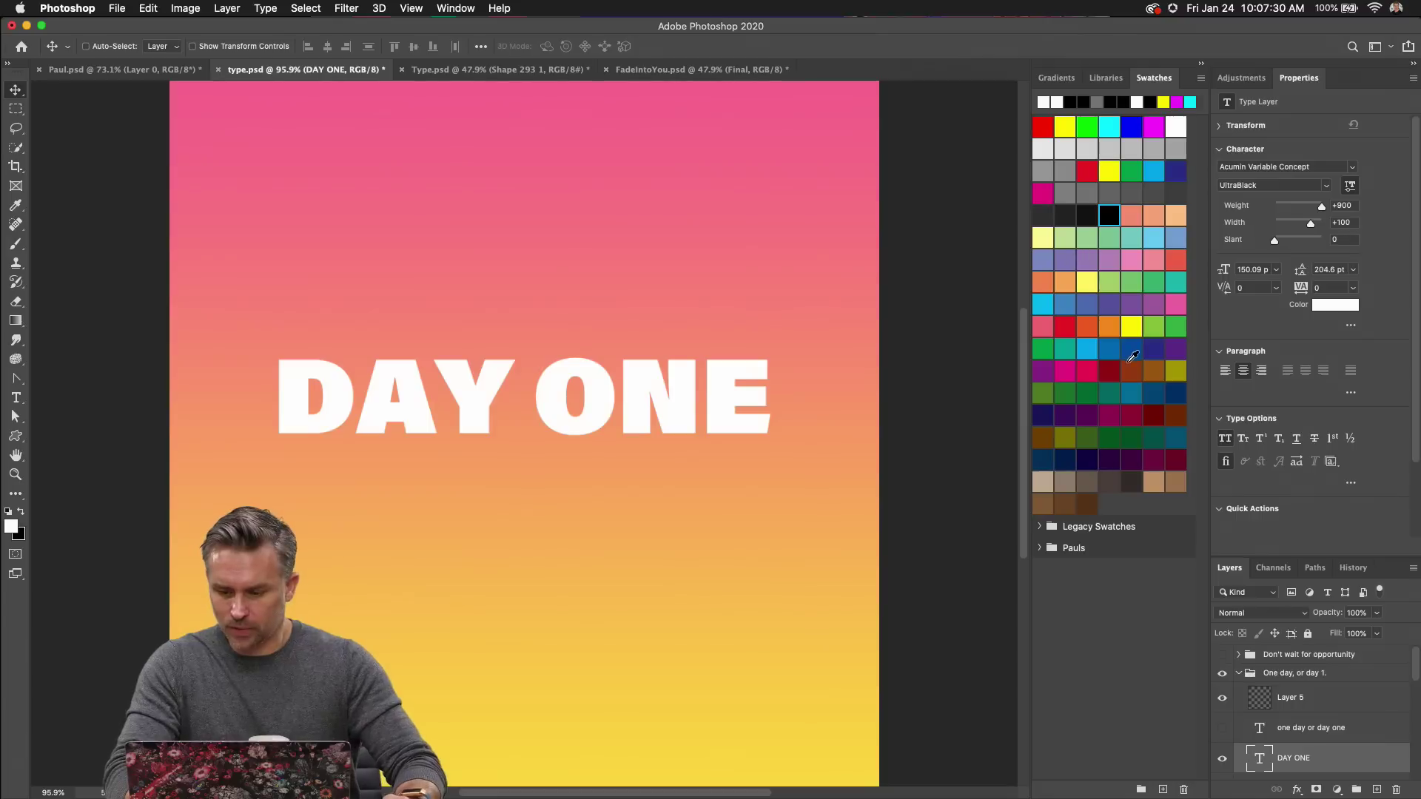
Split the DAY ONE text into two lines, with DAY above ONE.
{"action": "double_click", "coordinate": [1387, 83]}
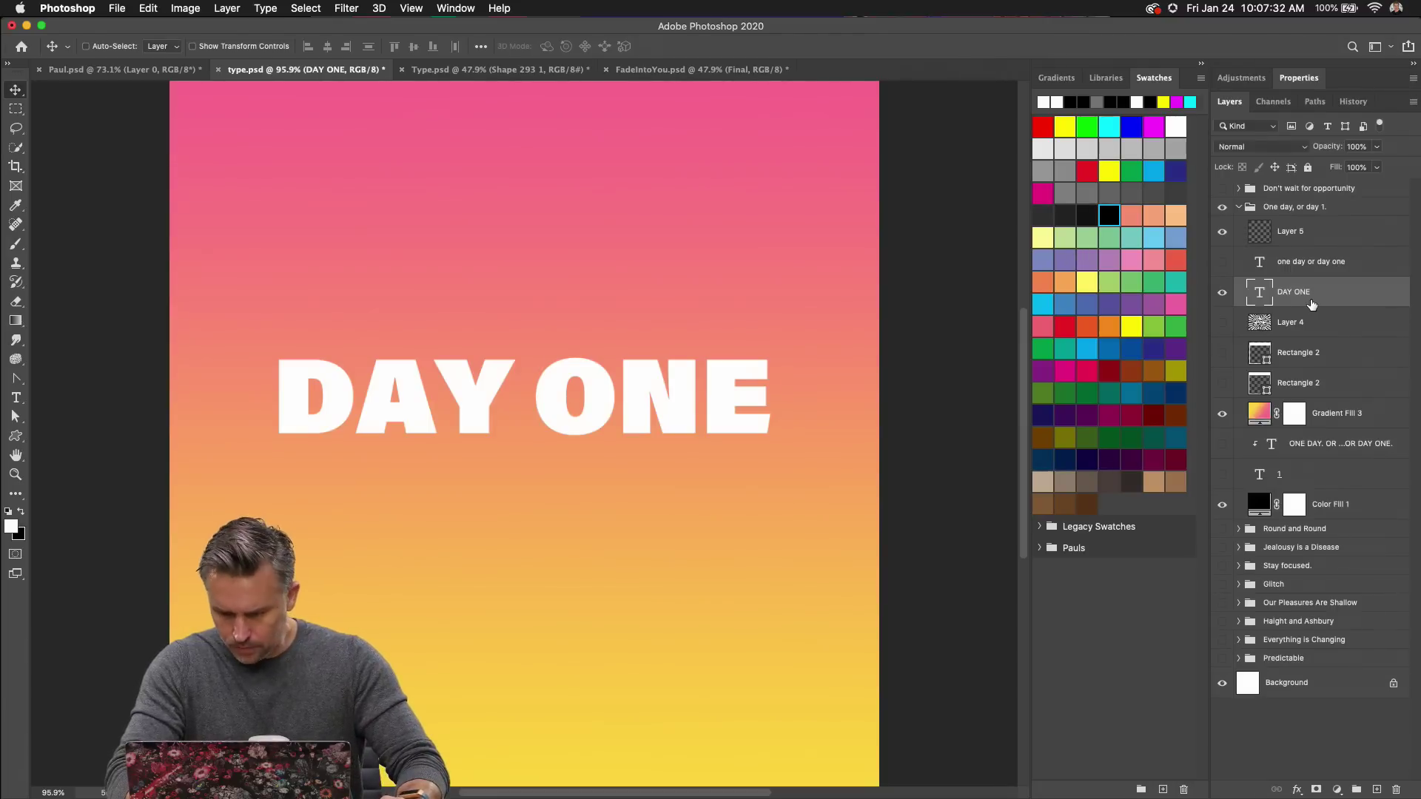
{"action": "left_click", "coordinate": [16, 398]}
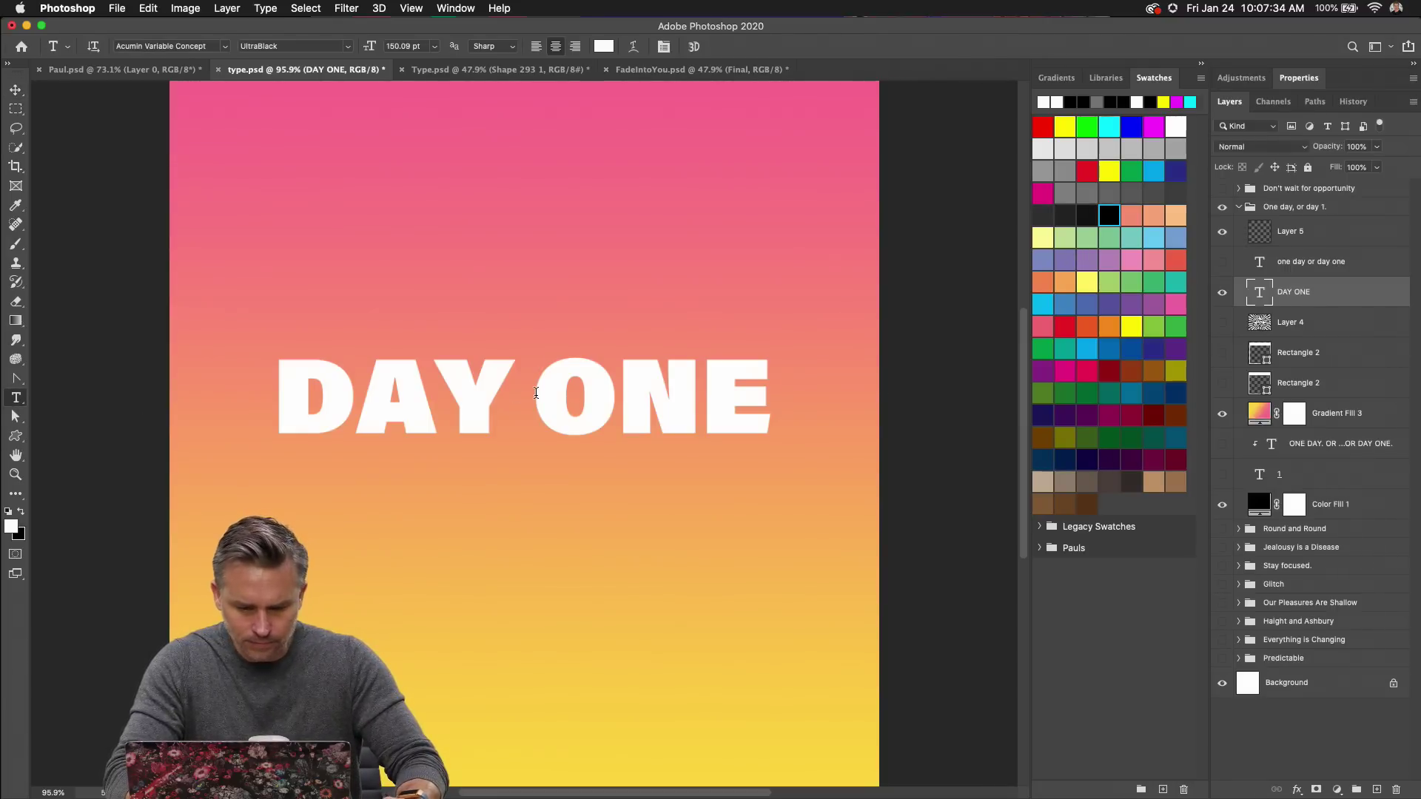
{"action": "left_click", "coordinate": [536, 393]}
{"action": "key", "text": "BackSpace"}
{"action": "key", "text": "Return"}
Set the leading of the whole two-line DAY ONE text to 130 pt.
{"action": "key", "text": "ctrl+a"}
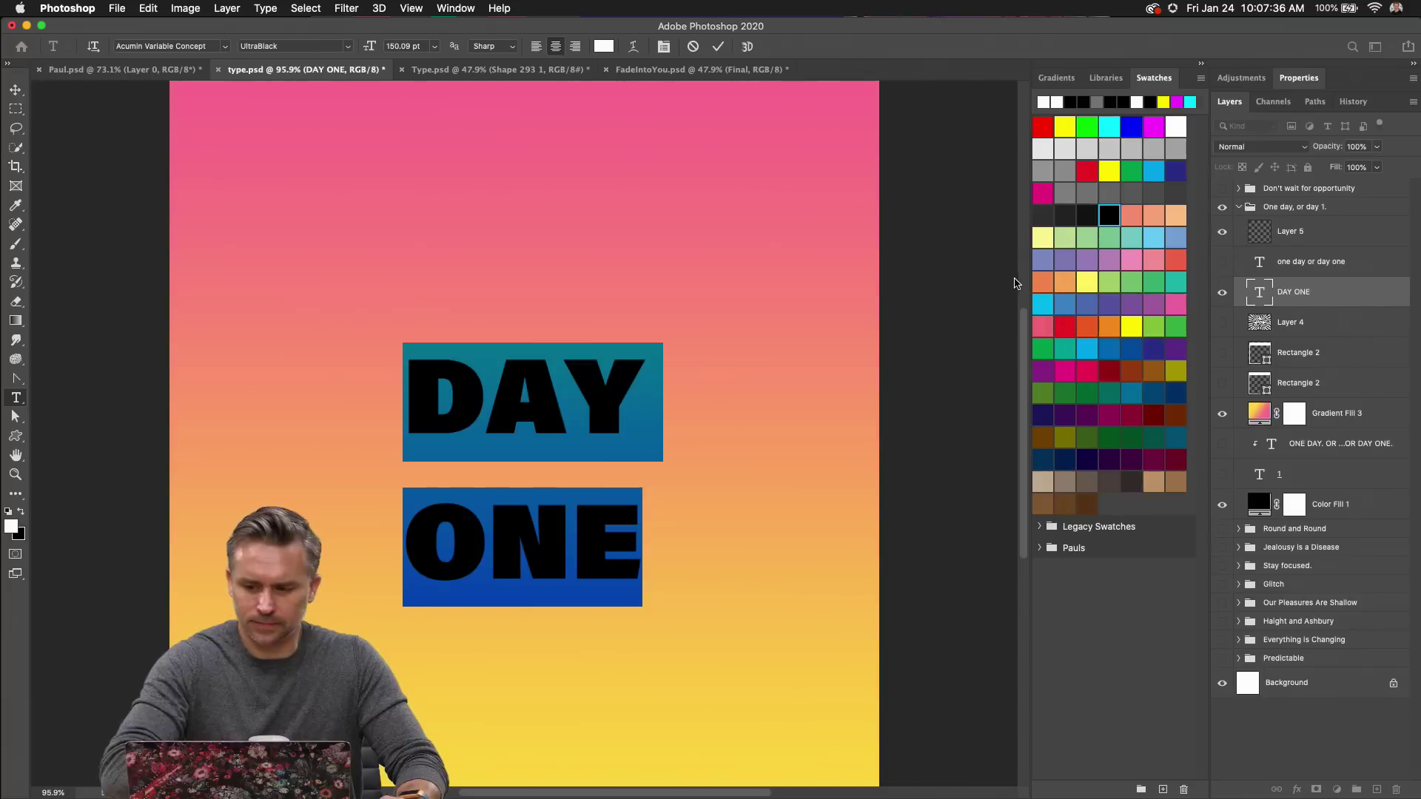
{"action": "left_click", "coordinate": [1299, 78]}
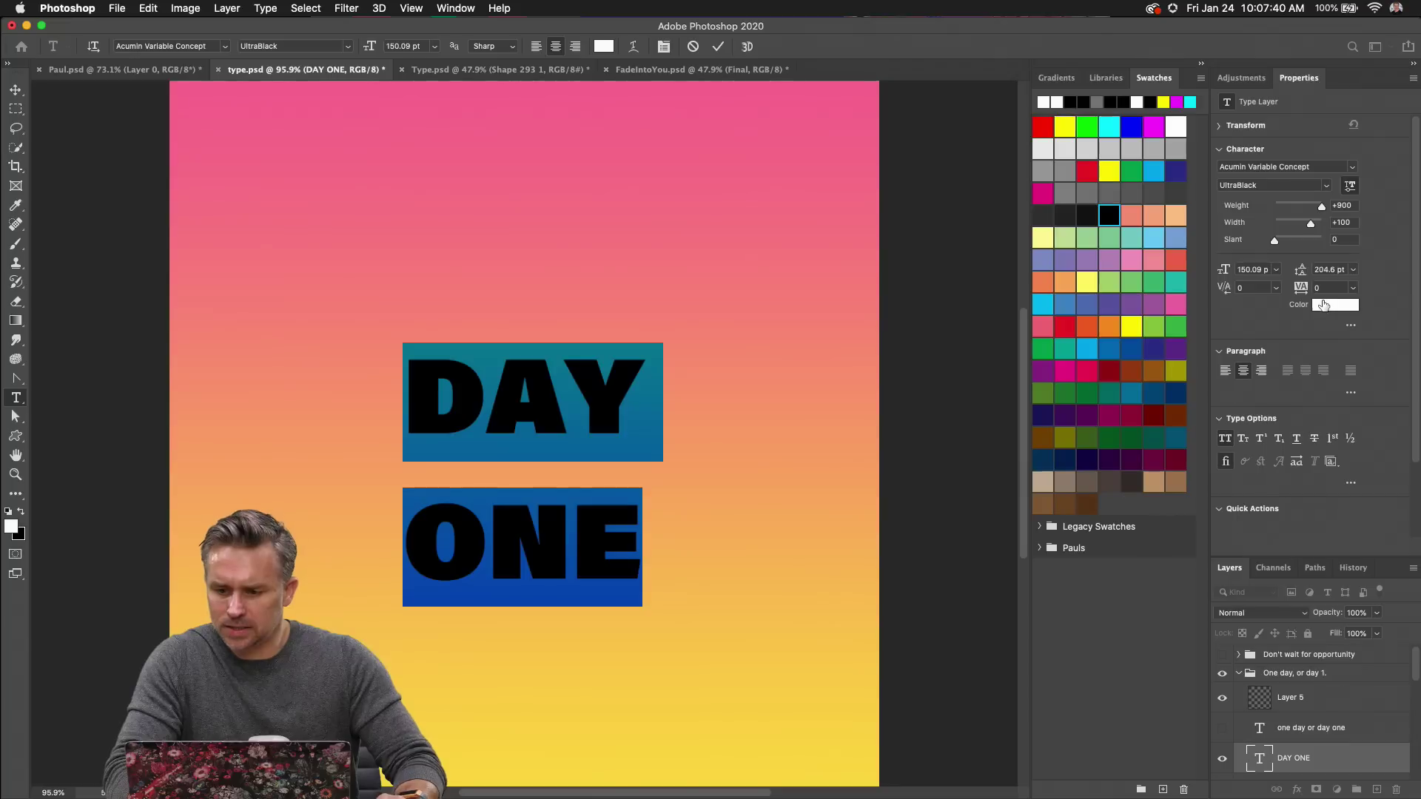
{"action": "left_click", "coordinate": [1352, 269]}
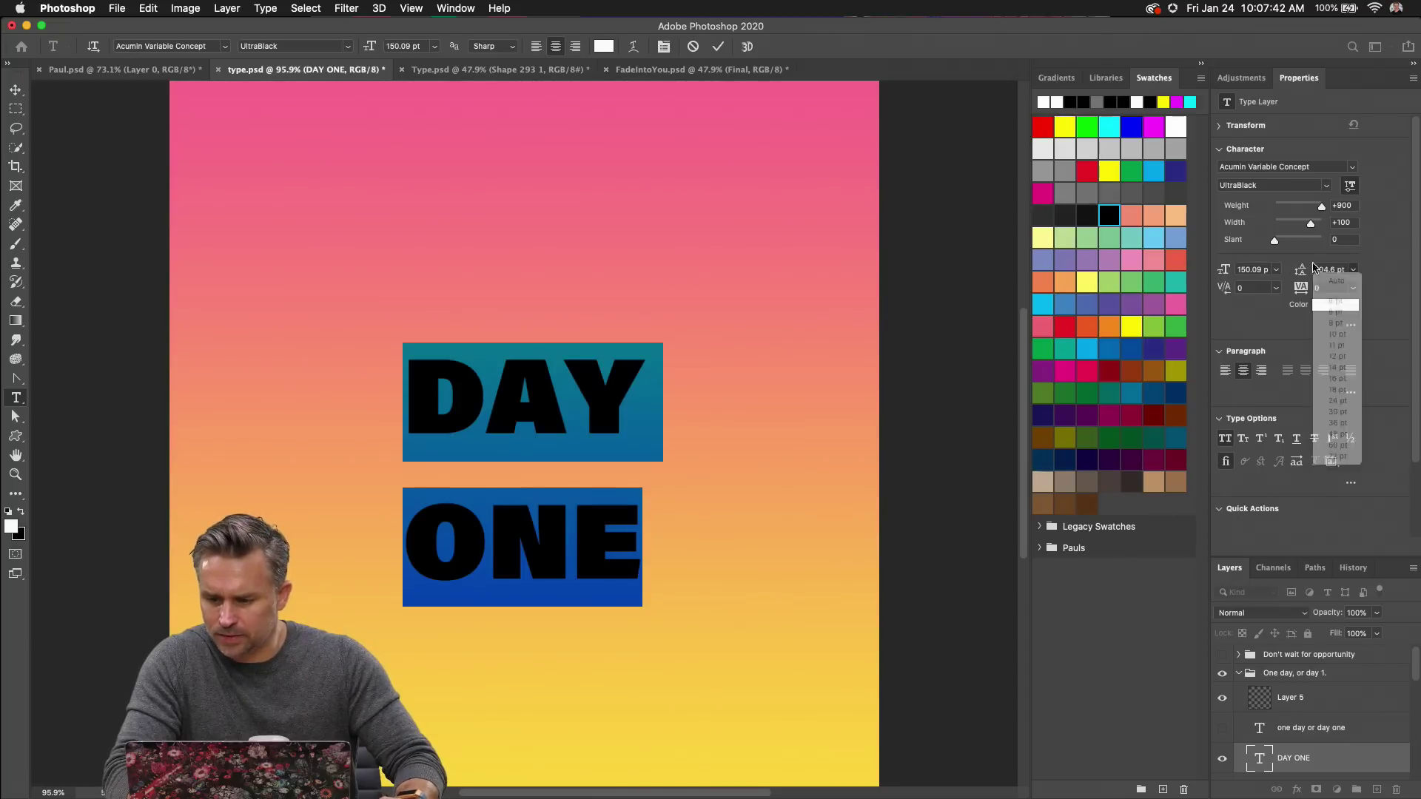
{"action": "left_click", "coordinate": [1323, 270]}
{"action": "type", "text": "1"}
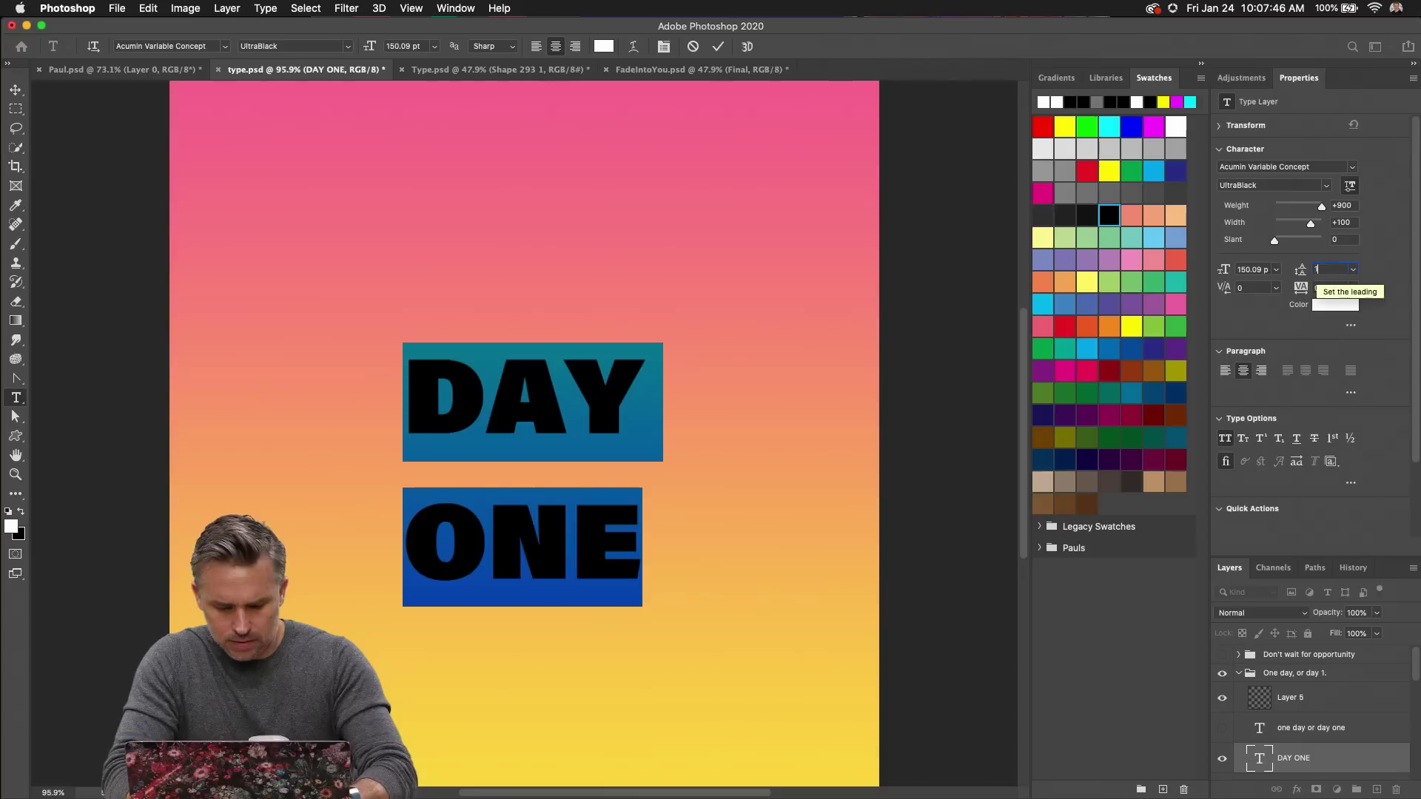
{"action": "type", "text": "30"}
{"action": "key", "text": "Return"}
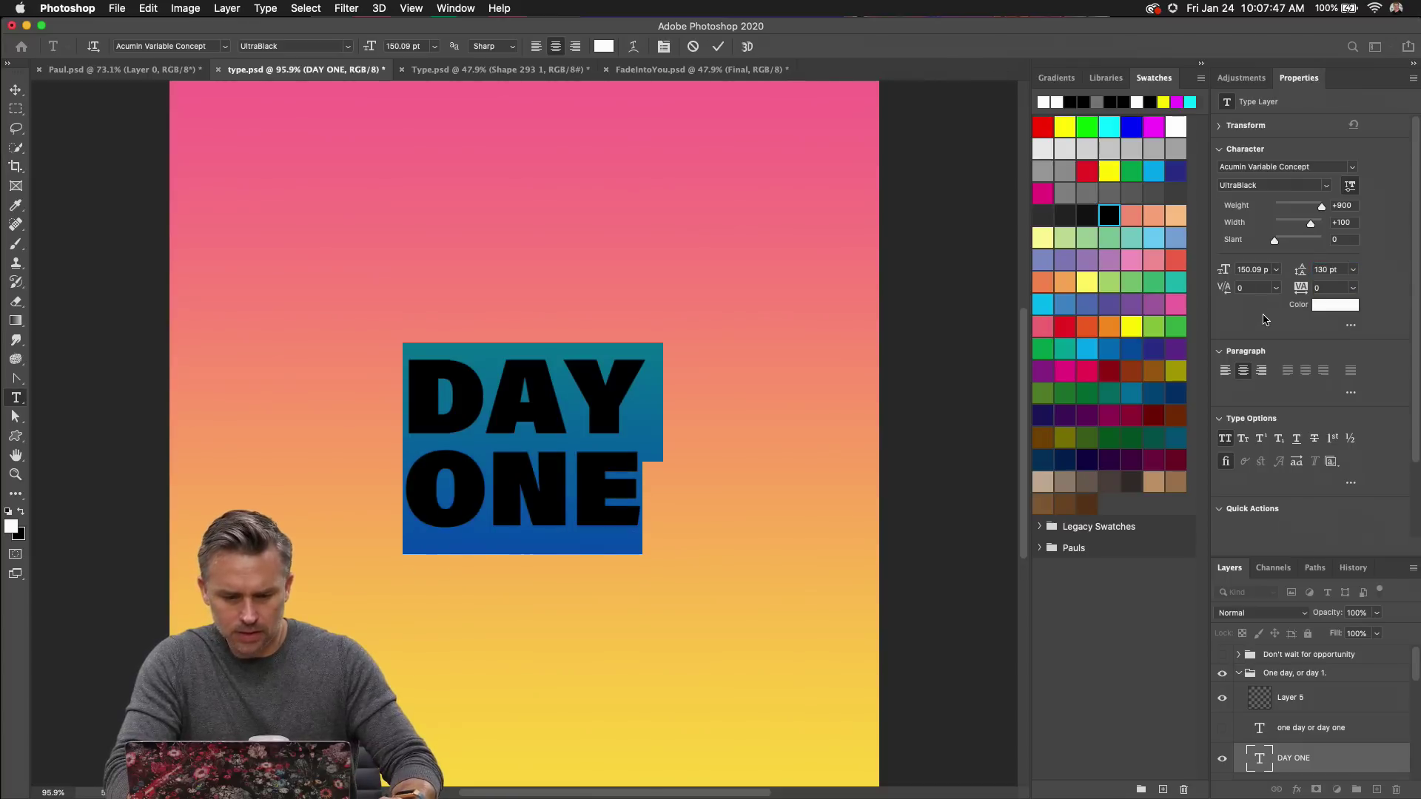
Enlarge the two-line DAY ONE text to about 275 pt, keeping it in the middle of the canvas.
{"action": "left_click", "coordinate": [16, 90]}
{"action": "key", "text": "ctrl+t"}
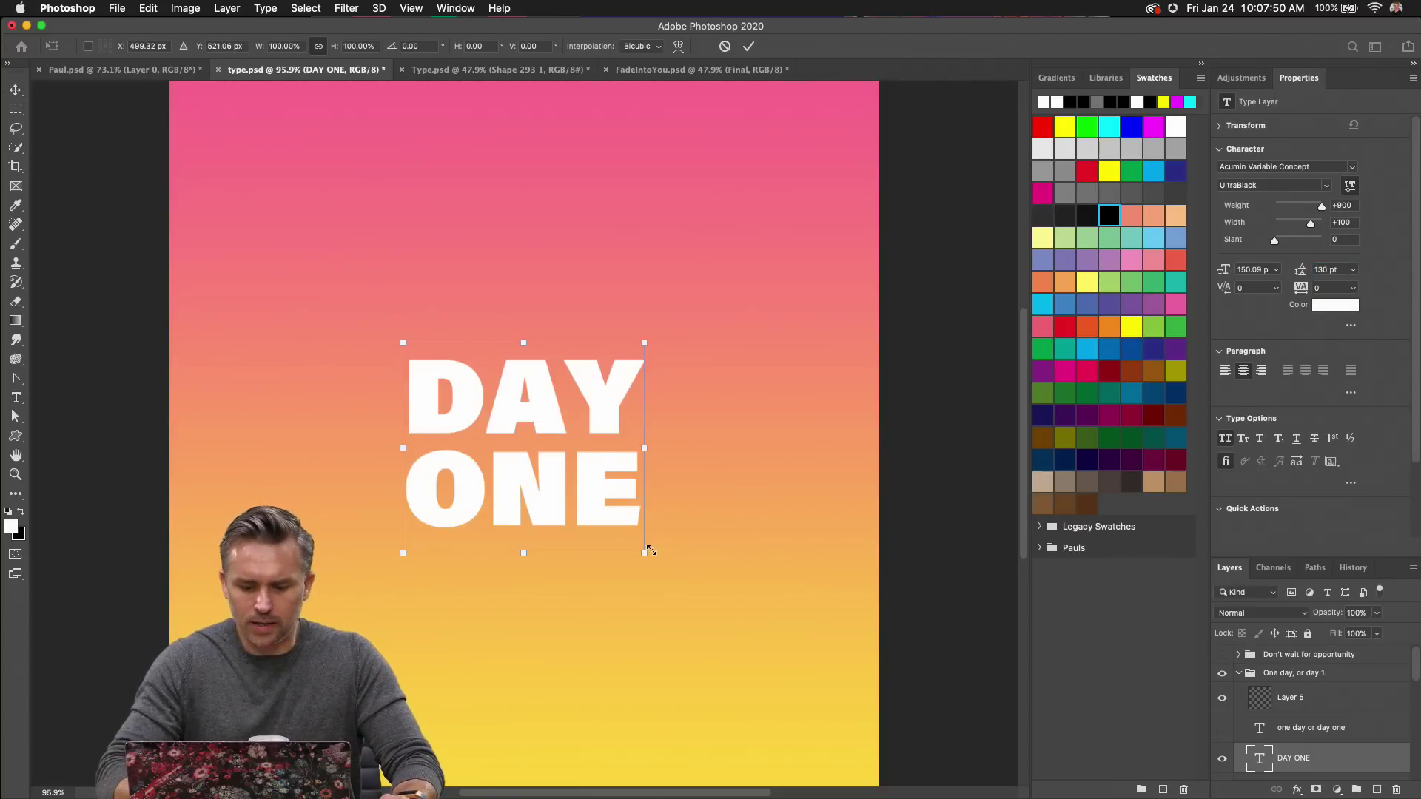
{"action": "left_click_drag", "start_coordinate": [647, 548], "coordinate": [744, 664]}
{"action": "left_click_drag", "start_coordinate": [477, 459], "coordinate": [382, 365]}
{"action": "key", "text": "Return"}
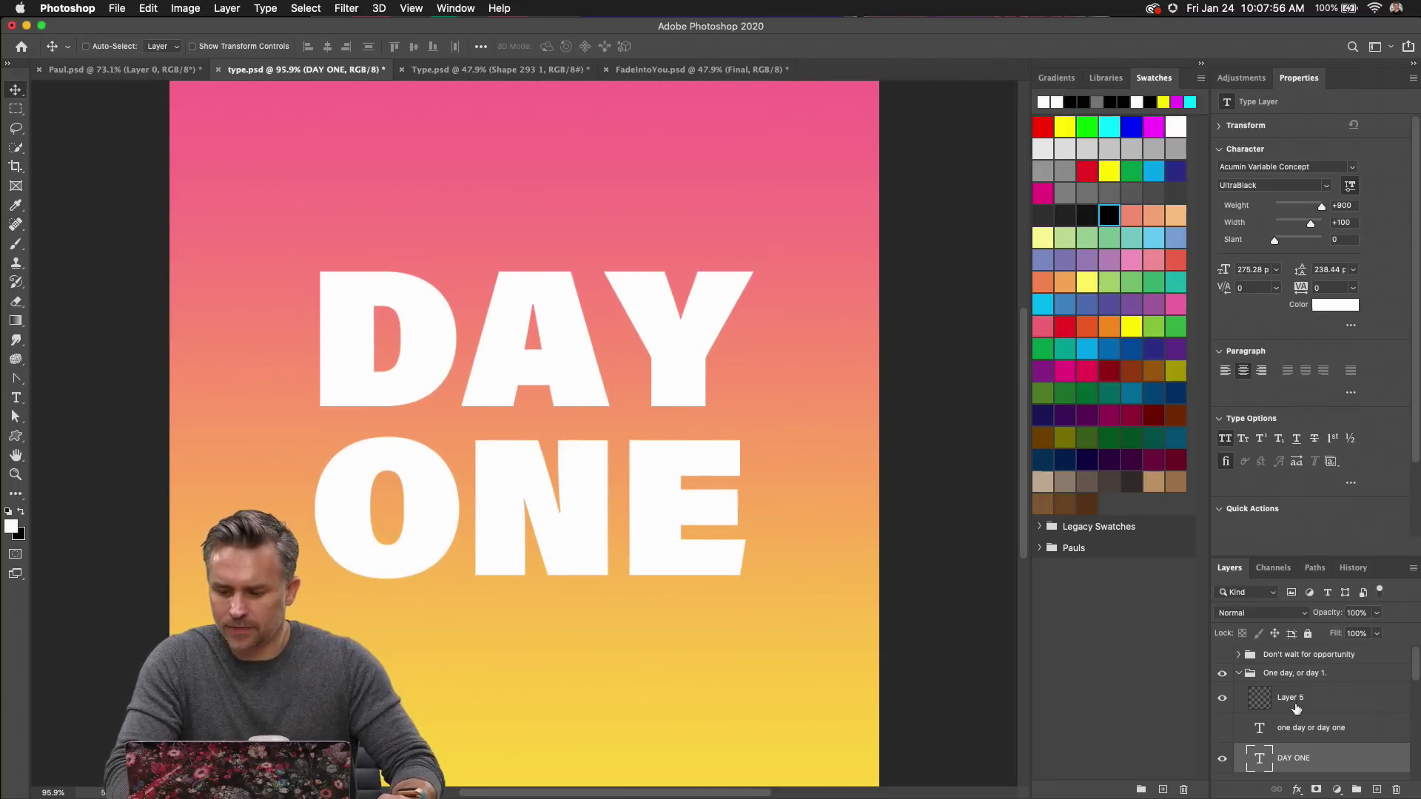
Create a 3D extrusion from the selected DAY ONE text layer.
{"action": "double_click", "coordinate": [1354, 84]}
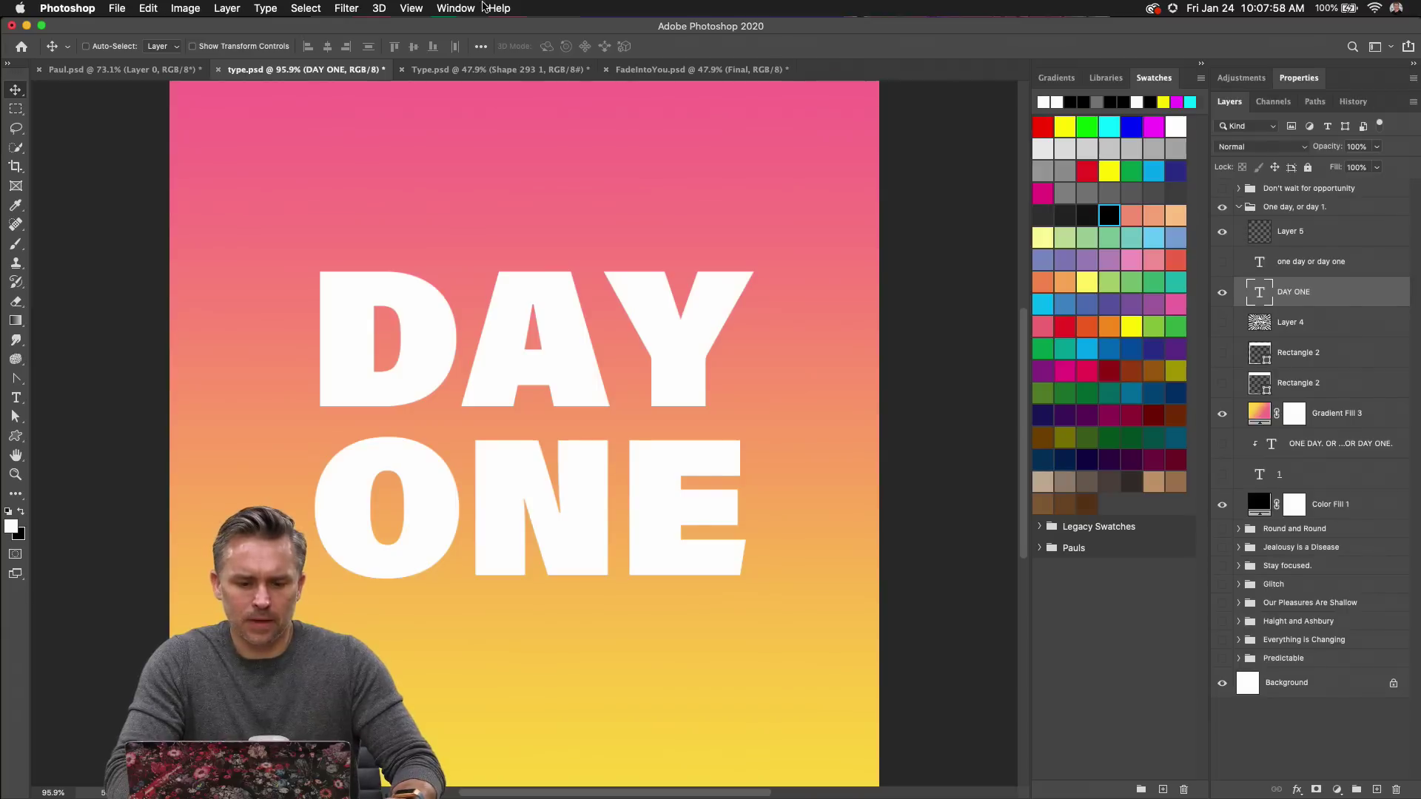
{"action": "left_click", "coordinate": [456, 8]}
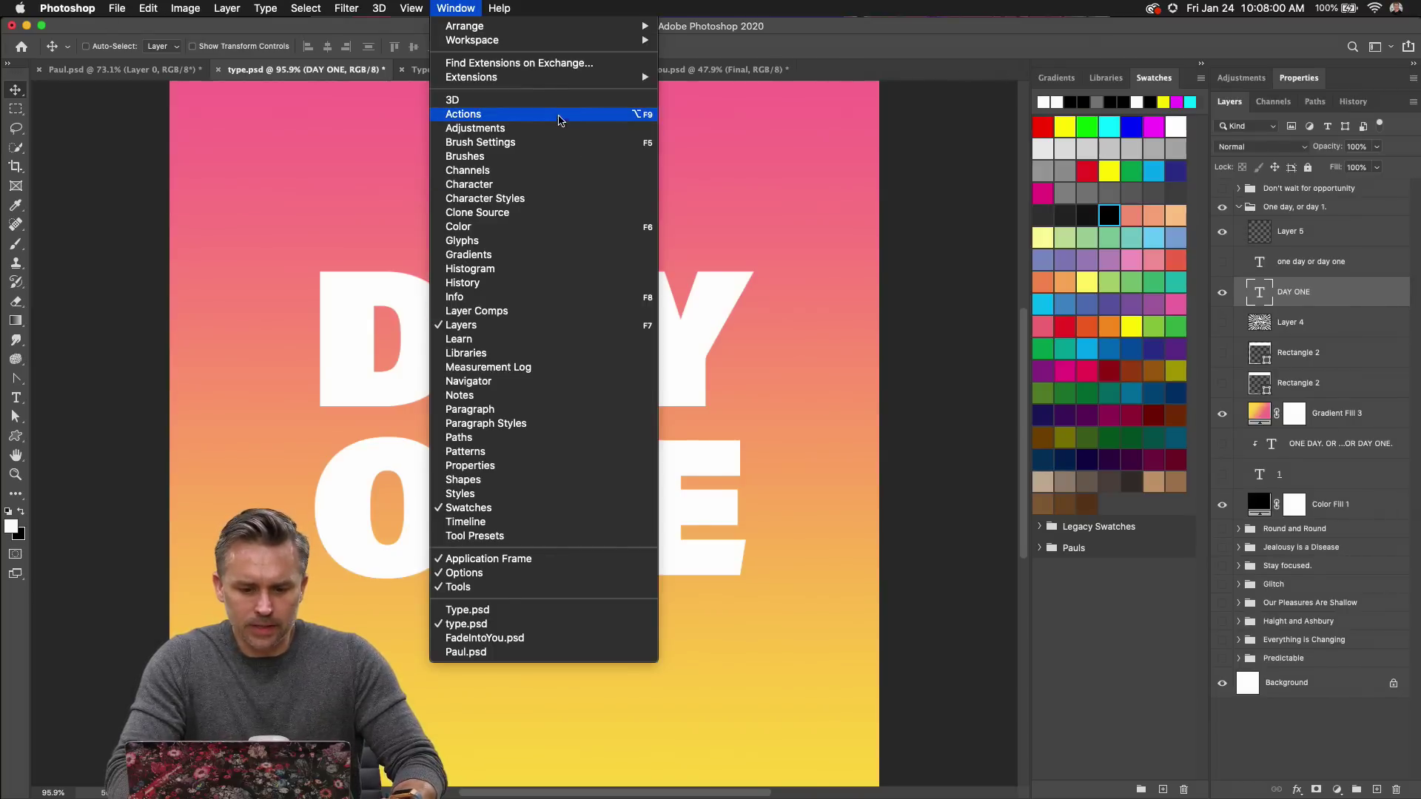
{"action": "left_click", "coordinate": [555, 104]}
{"action": "left_click_drag", "start_coordinate": [909, 271], "coordinate": [800, 269]}
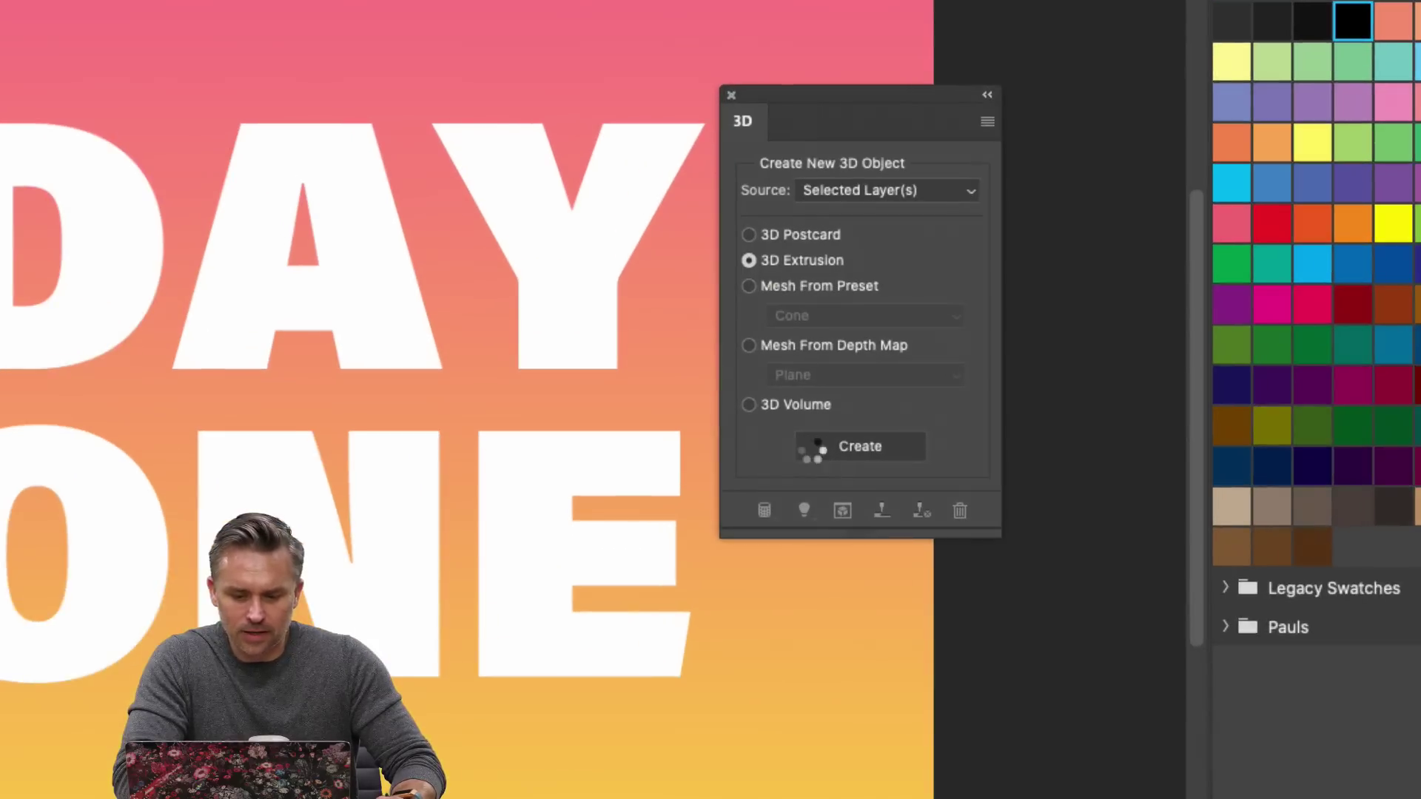
{"action": "left_click", "coordinate": [829, 446]}
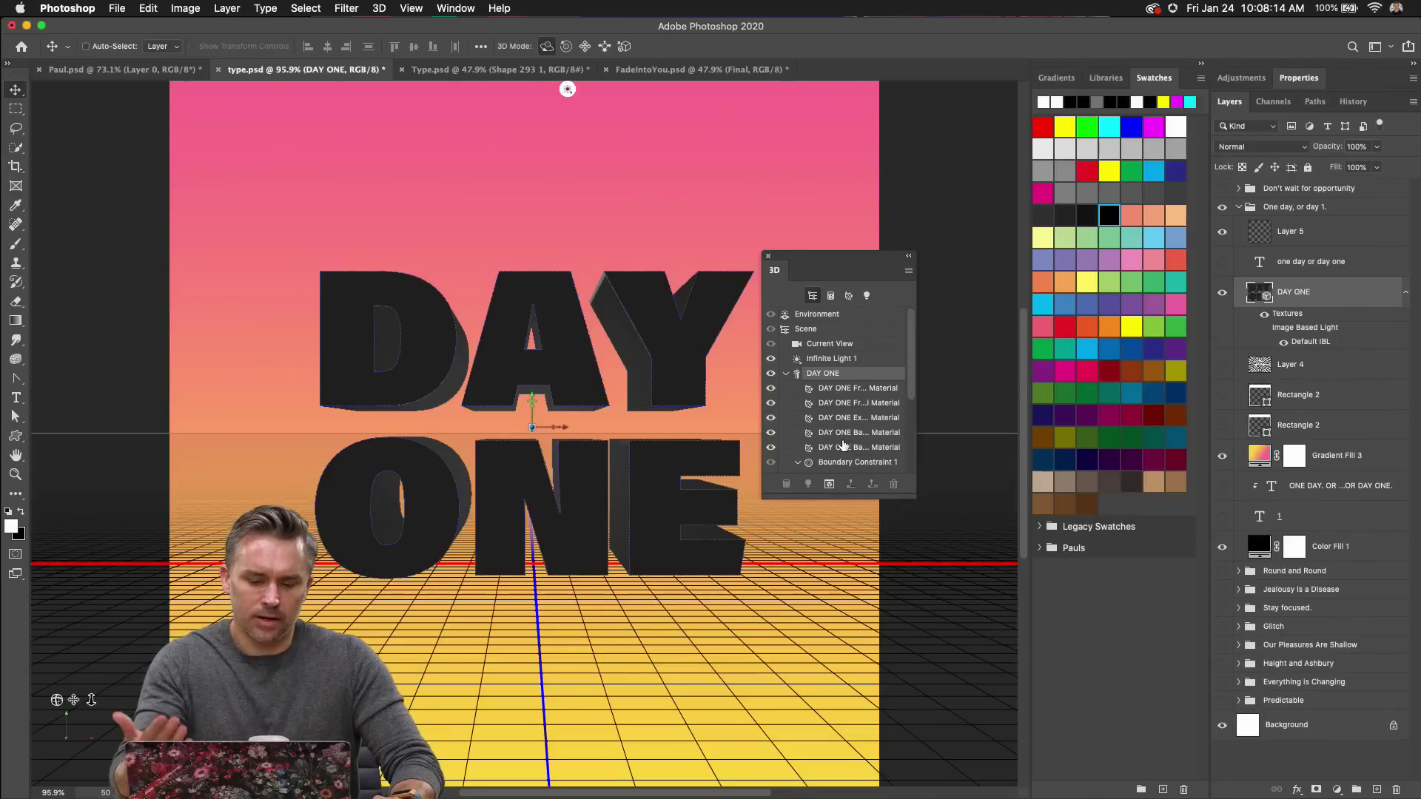
Move the 3D panel clear of the letters, lengthen it to list all scene entries, and select Scene.
{"action": "left_click_drag", "start_coordinate": [833, 275], "coordinate": [897, 166]}
{"action": "left_click_drag", "start_coordinate": [907, 386], "coordinate": [893, 623]}
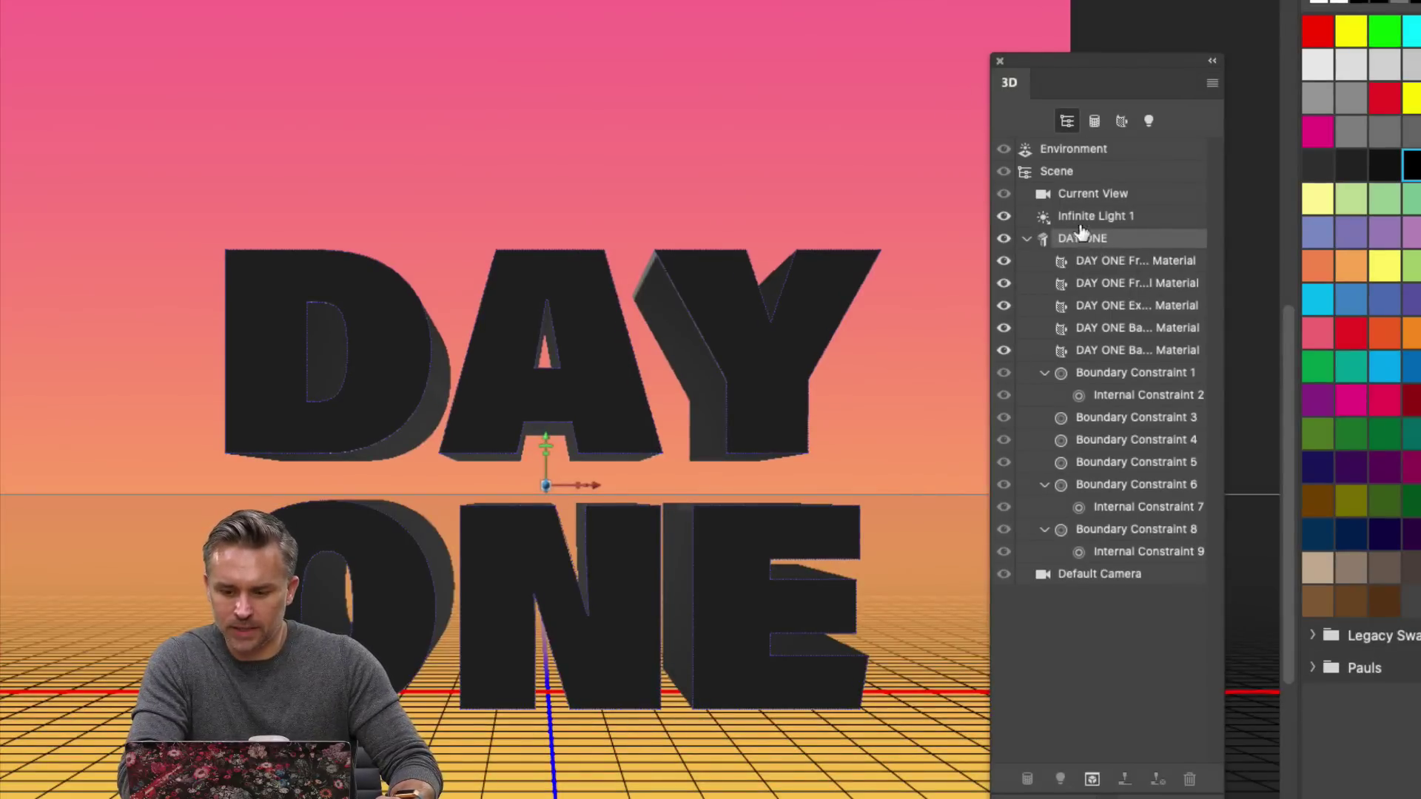
{"action": "left_click", "coordinate": [1094, 195]}
{"action": "left_click", "coordinate": [1105, 221]}
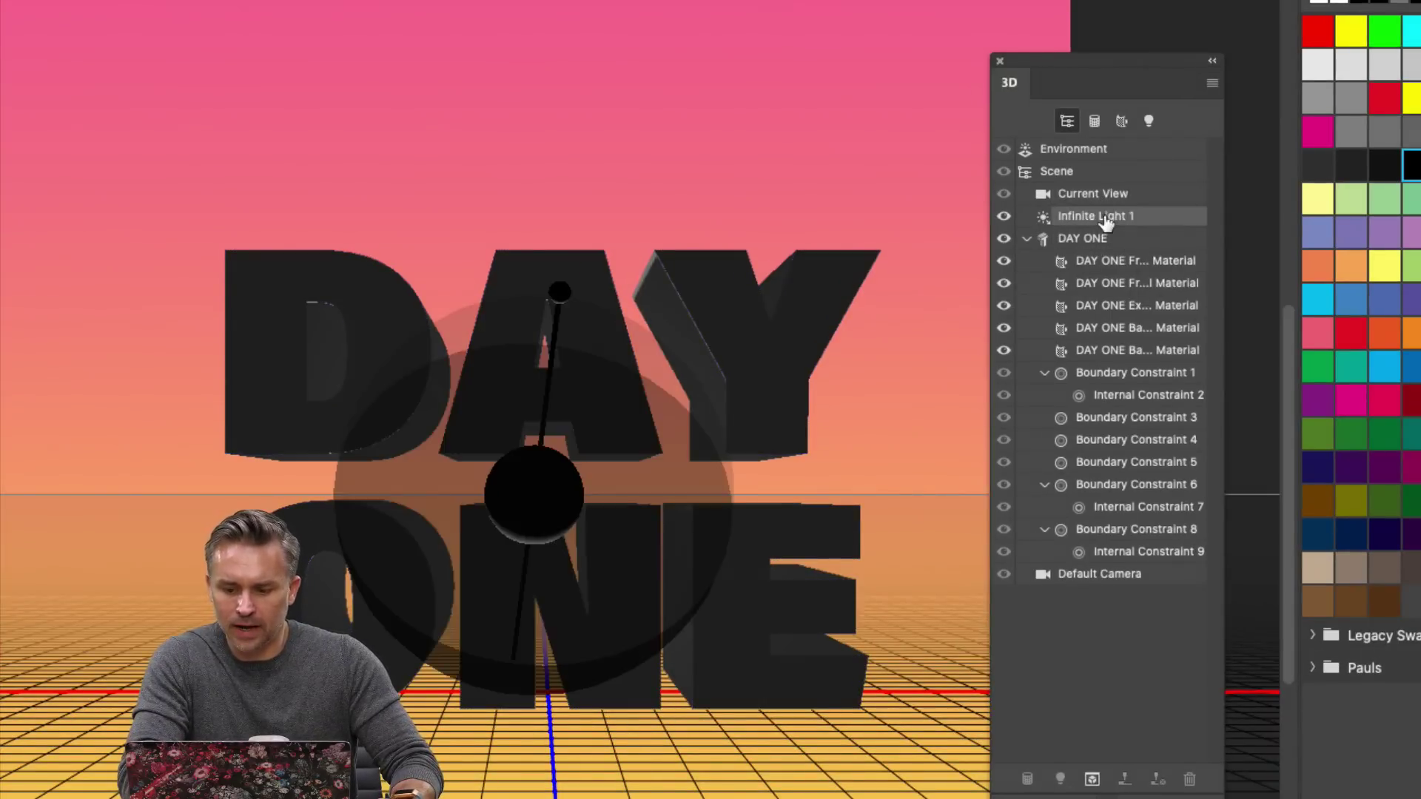
{"action": "left_click", "coordinate": [1097, 178]}
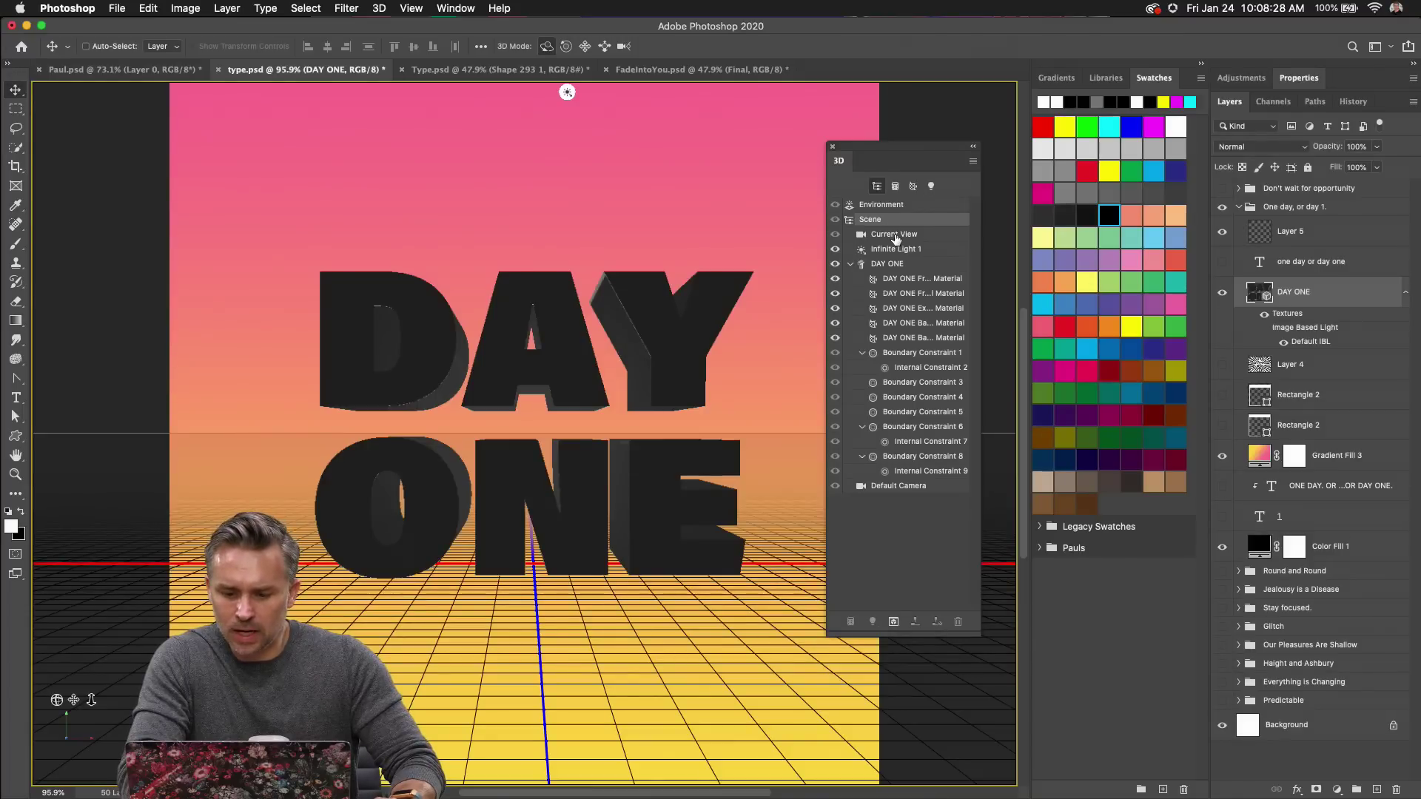
Orbit the current 3D camera view to see the DAY ONE letters at an angle from above.
{"action": "left_click", "coordinate": [896, 235]}
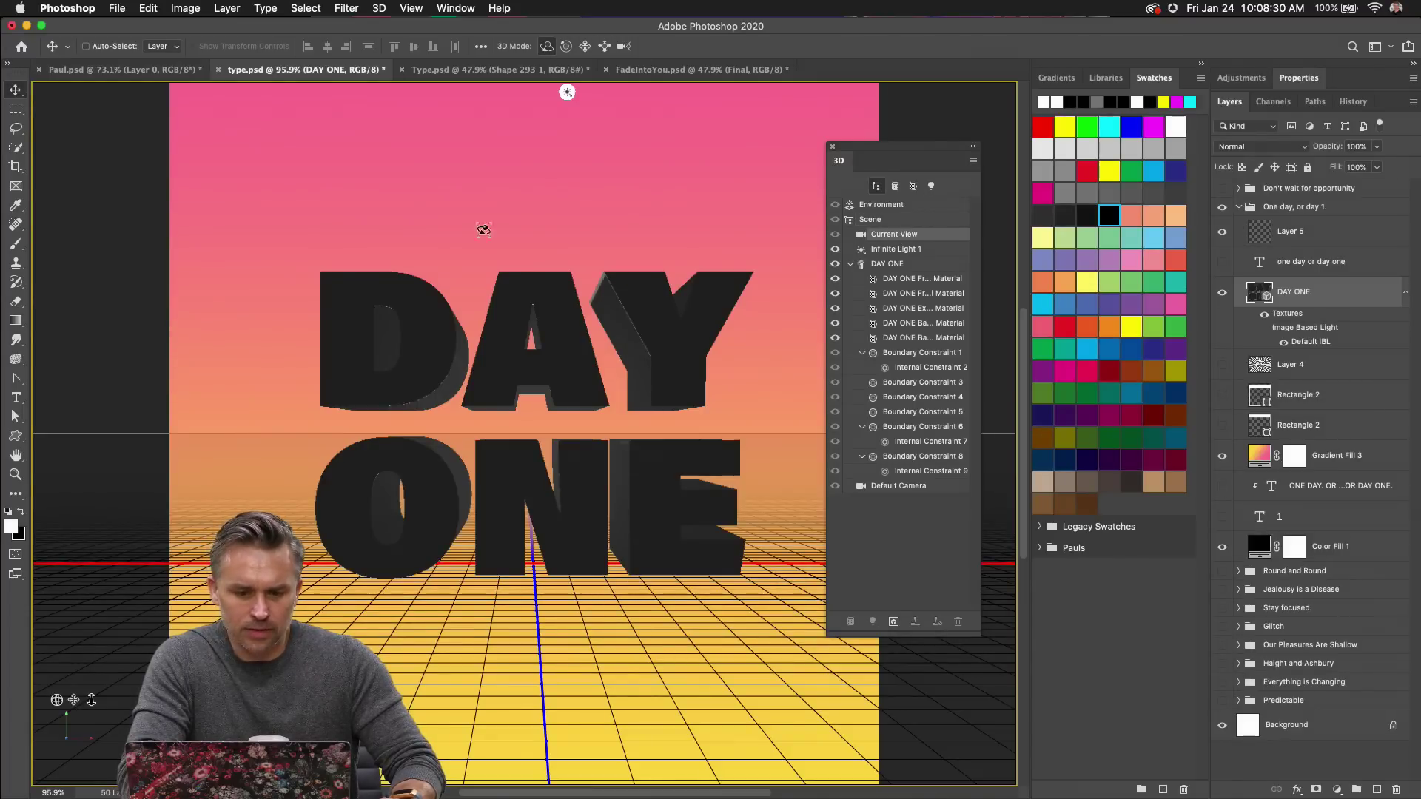
{"action": "left_click_drag", "start_coordinate": [480, 264], "coordinate": [453, 275]}
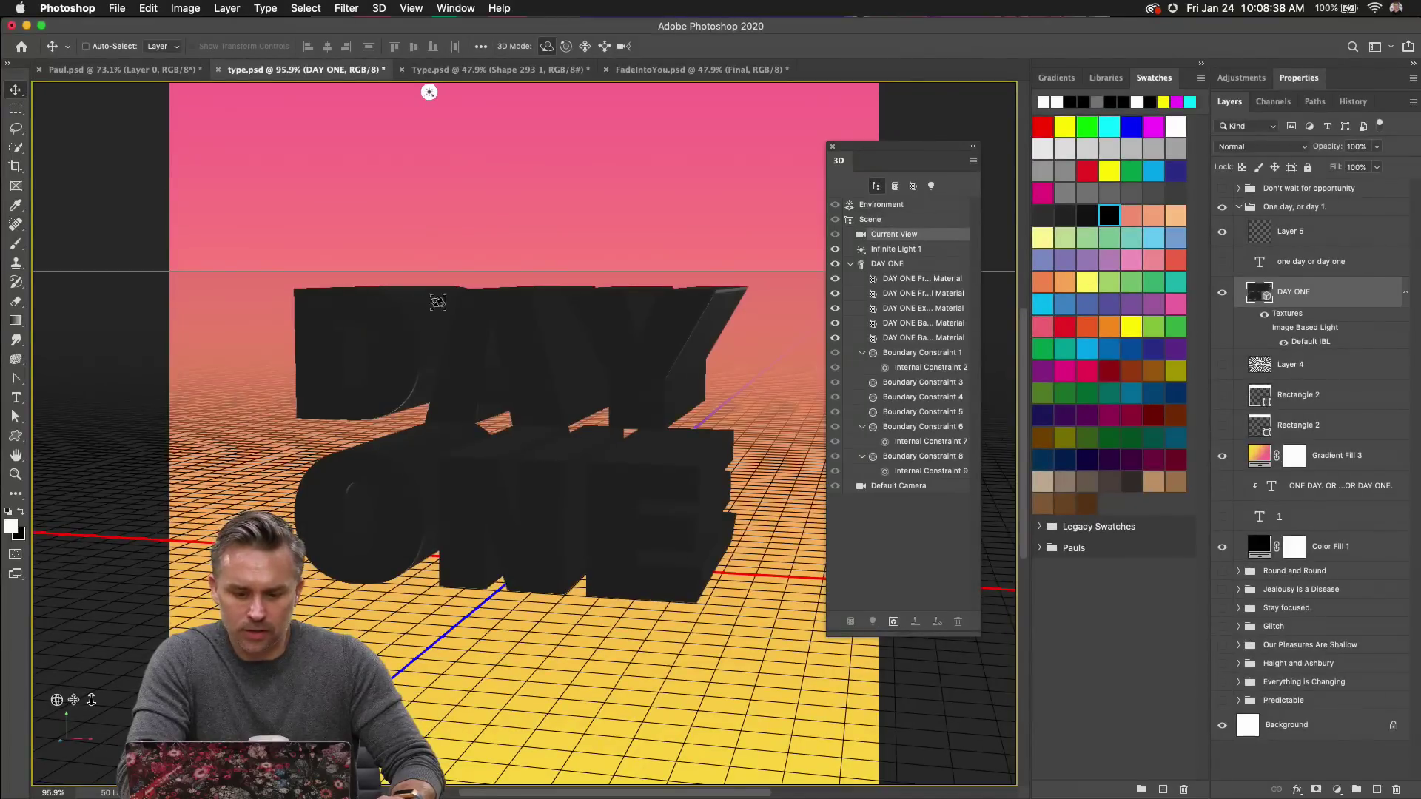
{"action": "left_click_drag", "start_coordinate": [437, 302], "coordinate": [492, 305]}
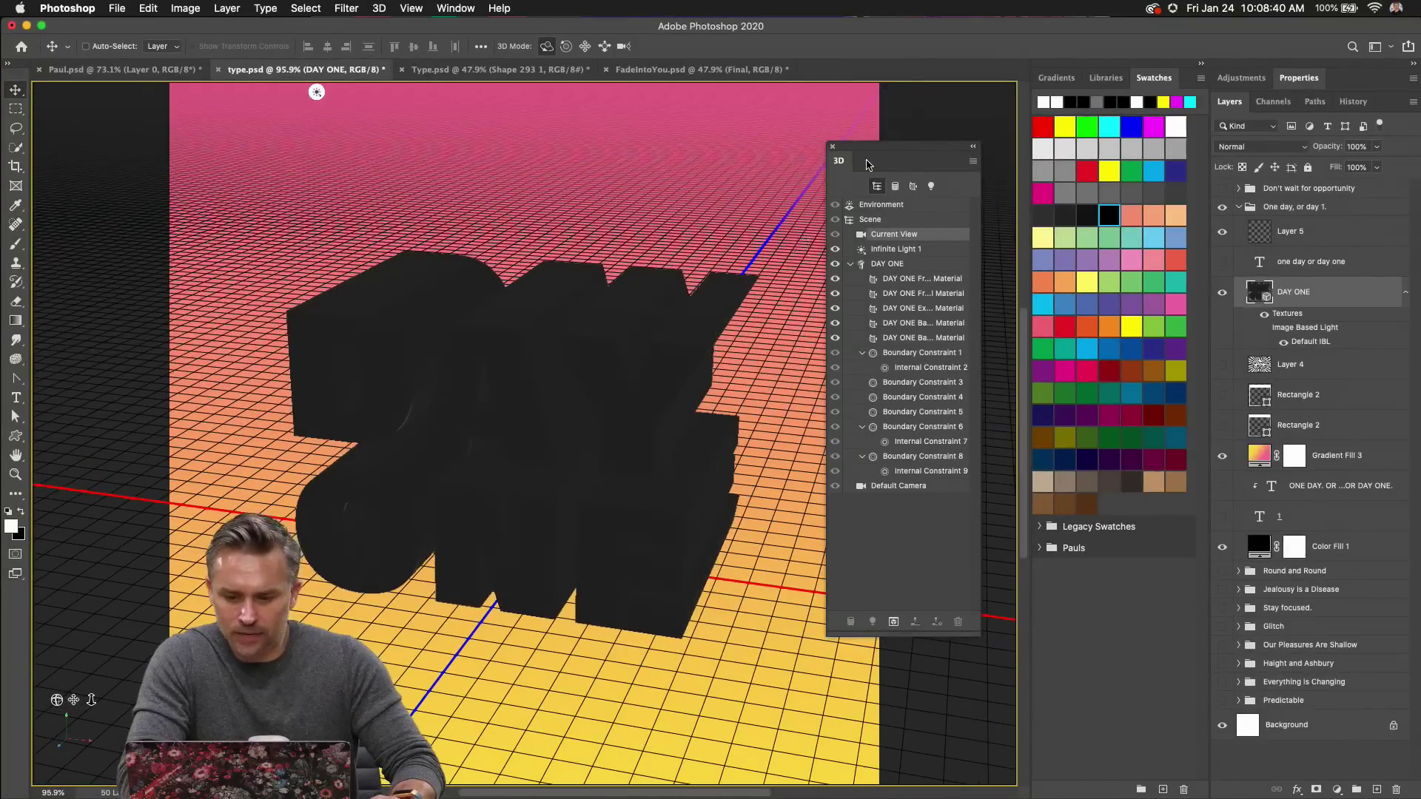
Show the 3D camera properties, collapse the swatches, and move the 3D panel off the artwork.
{"action": "left_click", "coordinate": [1291, 79]}
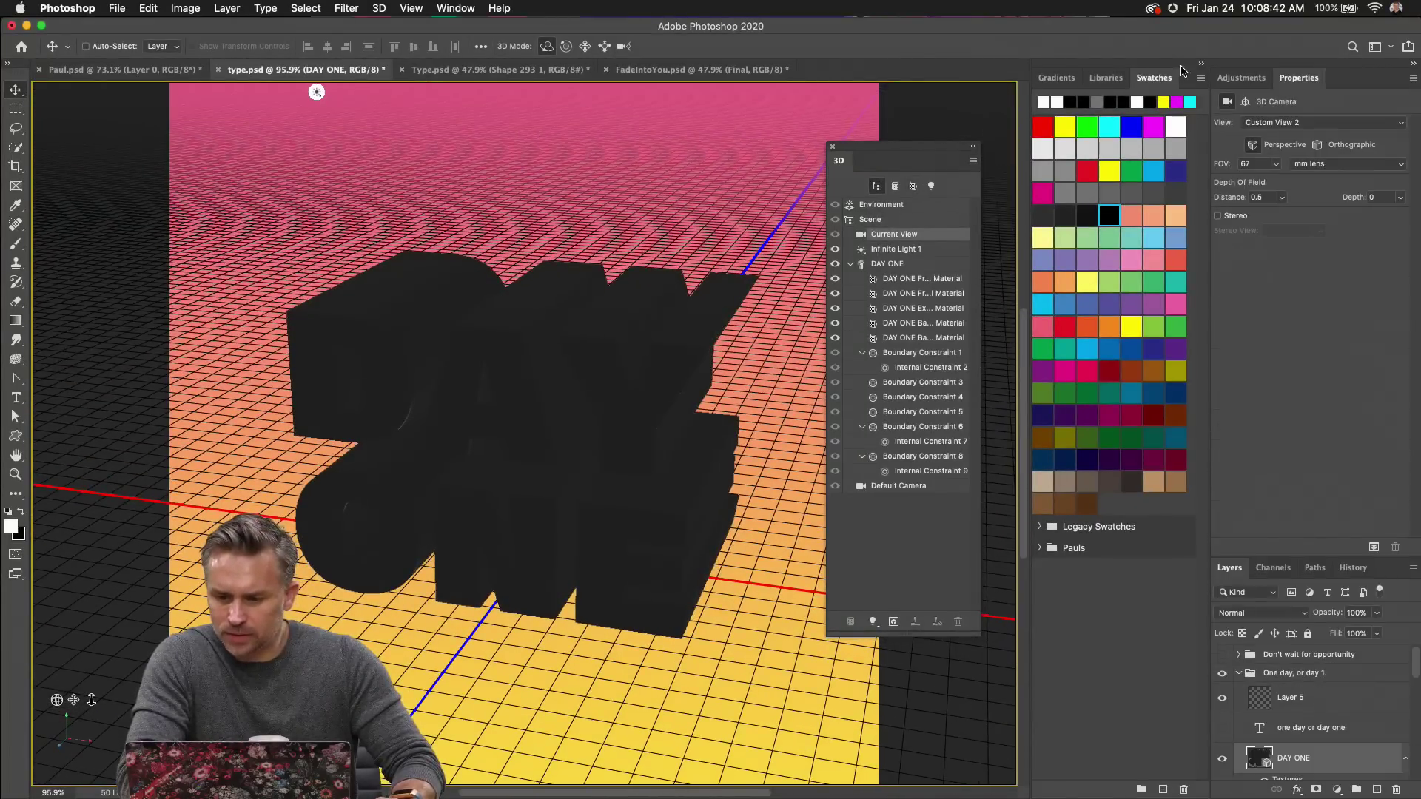
{"action": "left_click", "coordinate": [1202, 65]}
{"action": "left_click_drag", "start_coordinate": [938, 172], "coordinate": [1112, 142]}
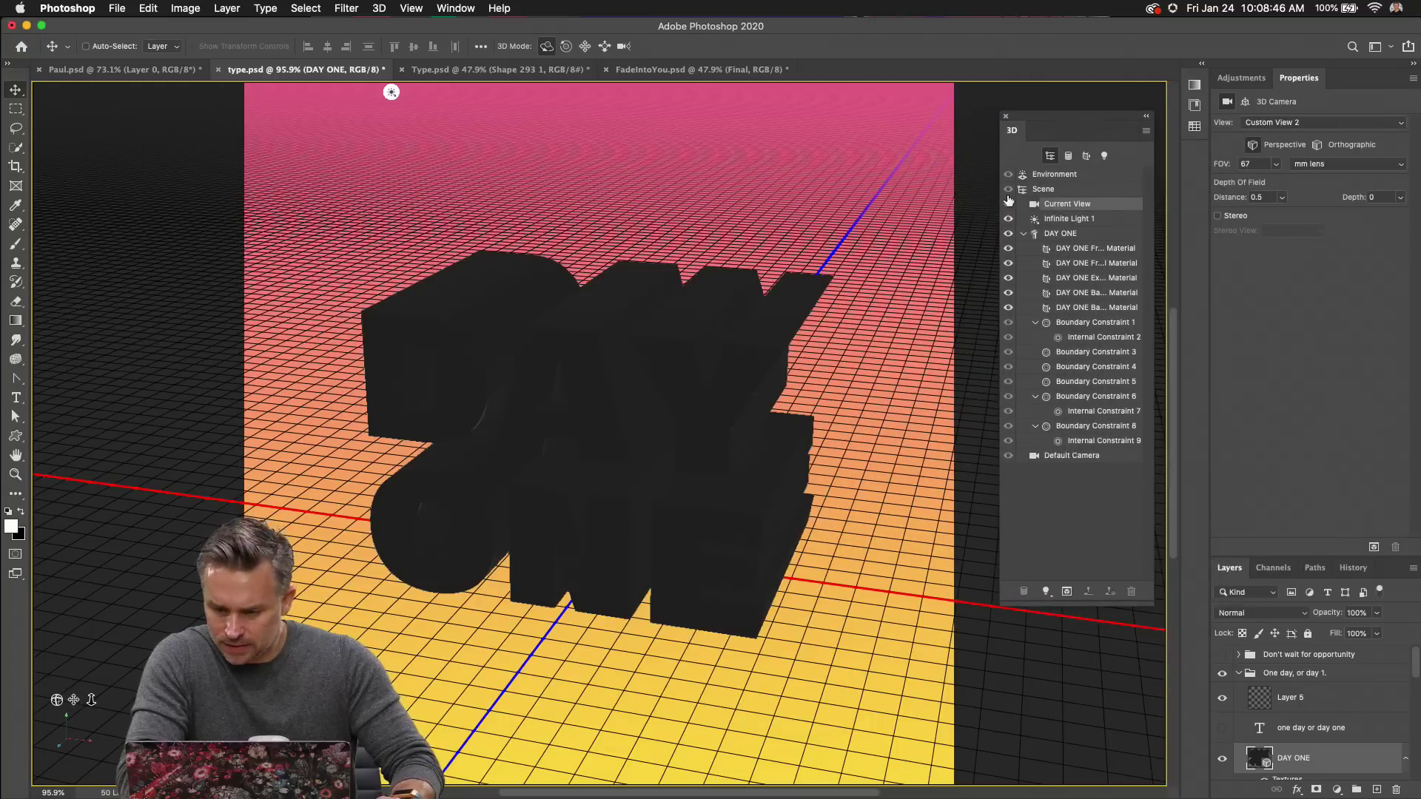
Set the environment's IBL light colour to a medium grey of RGB 134, 134, 134.
{"action": "left_click", "coordinate": [1061, 176]}
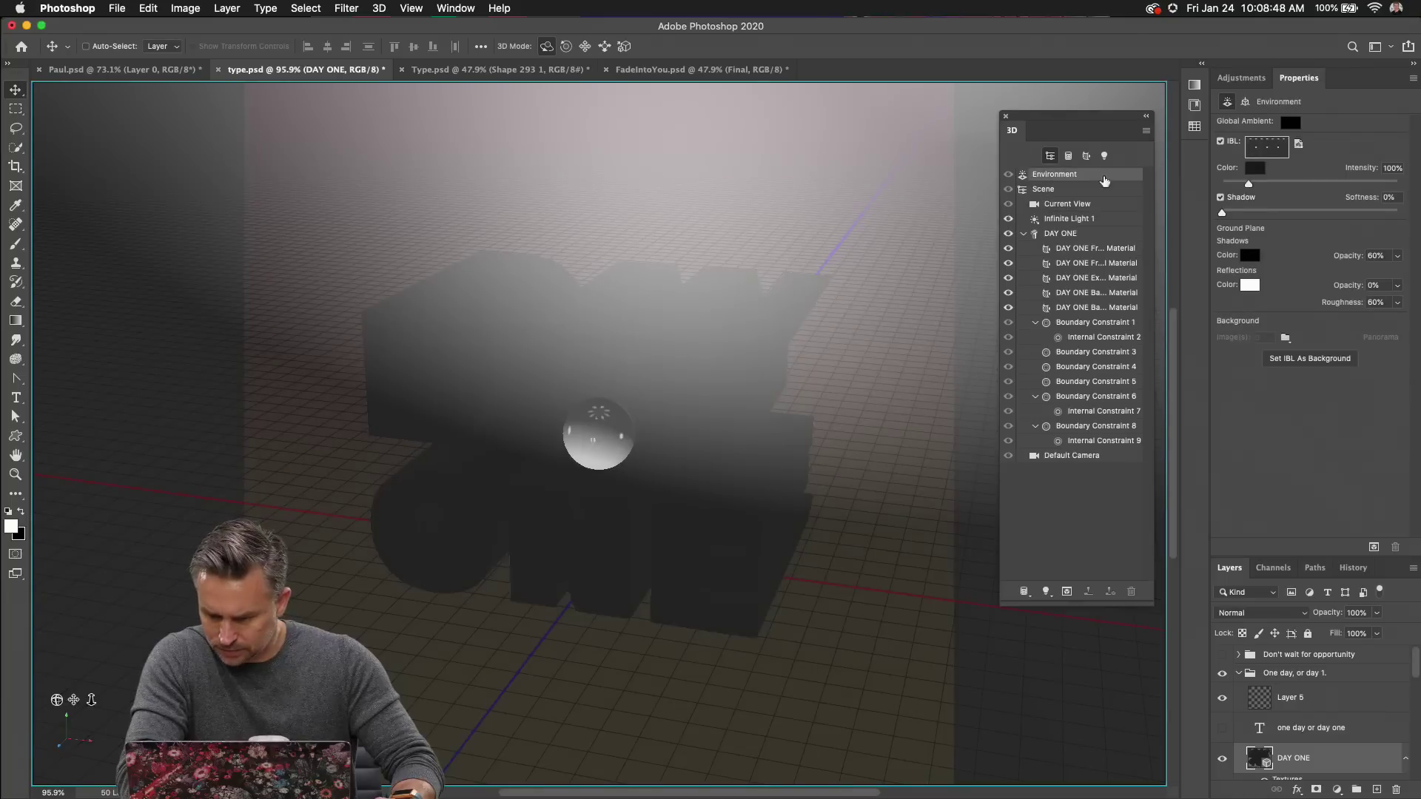
{"action": "left_click", "coordinate": [1253, 169]}
{"action": "left_click", "coordinate": [714, 477]}
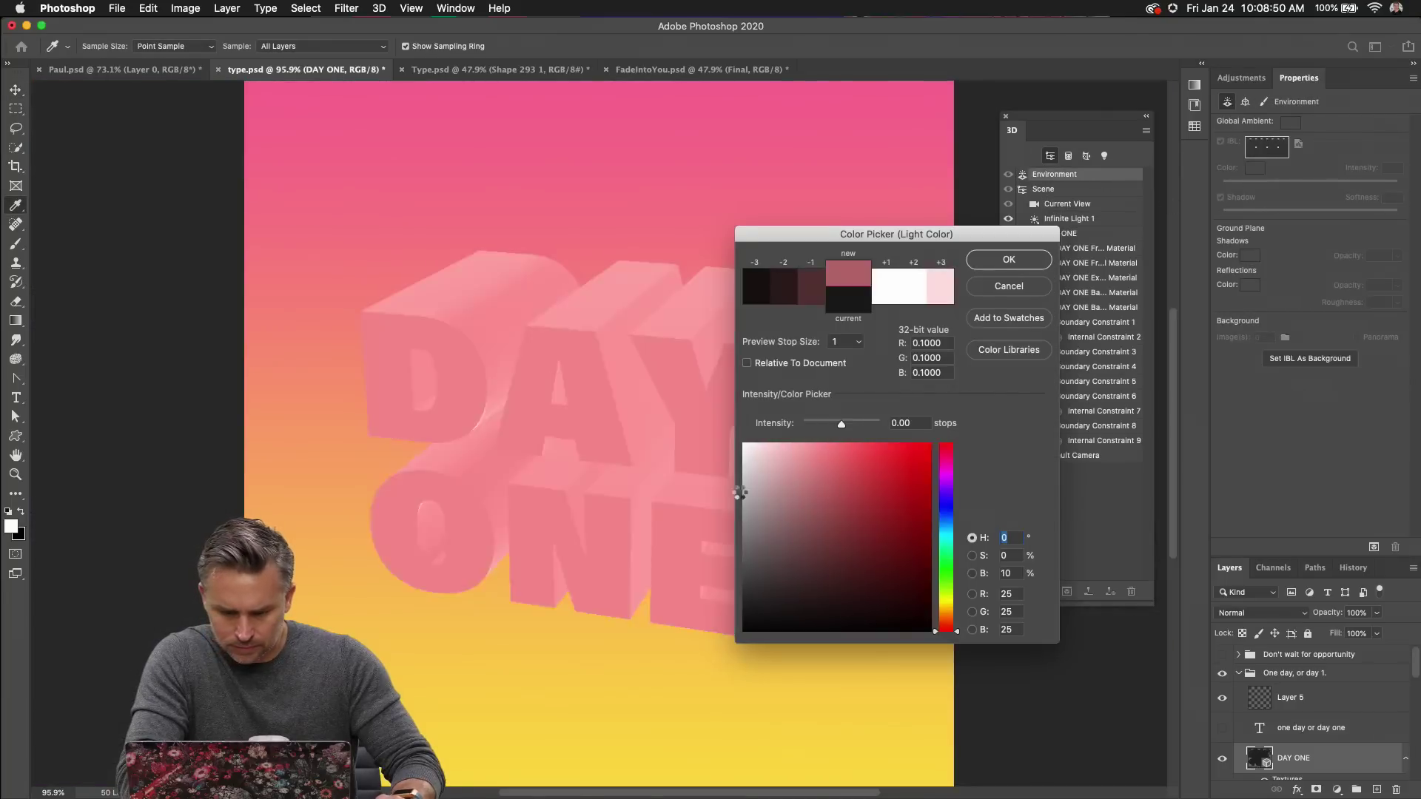
{"action": "left_click", "coordinate": [714, 526]}
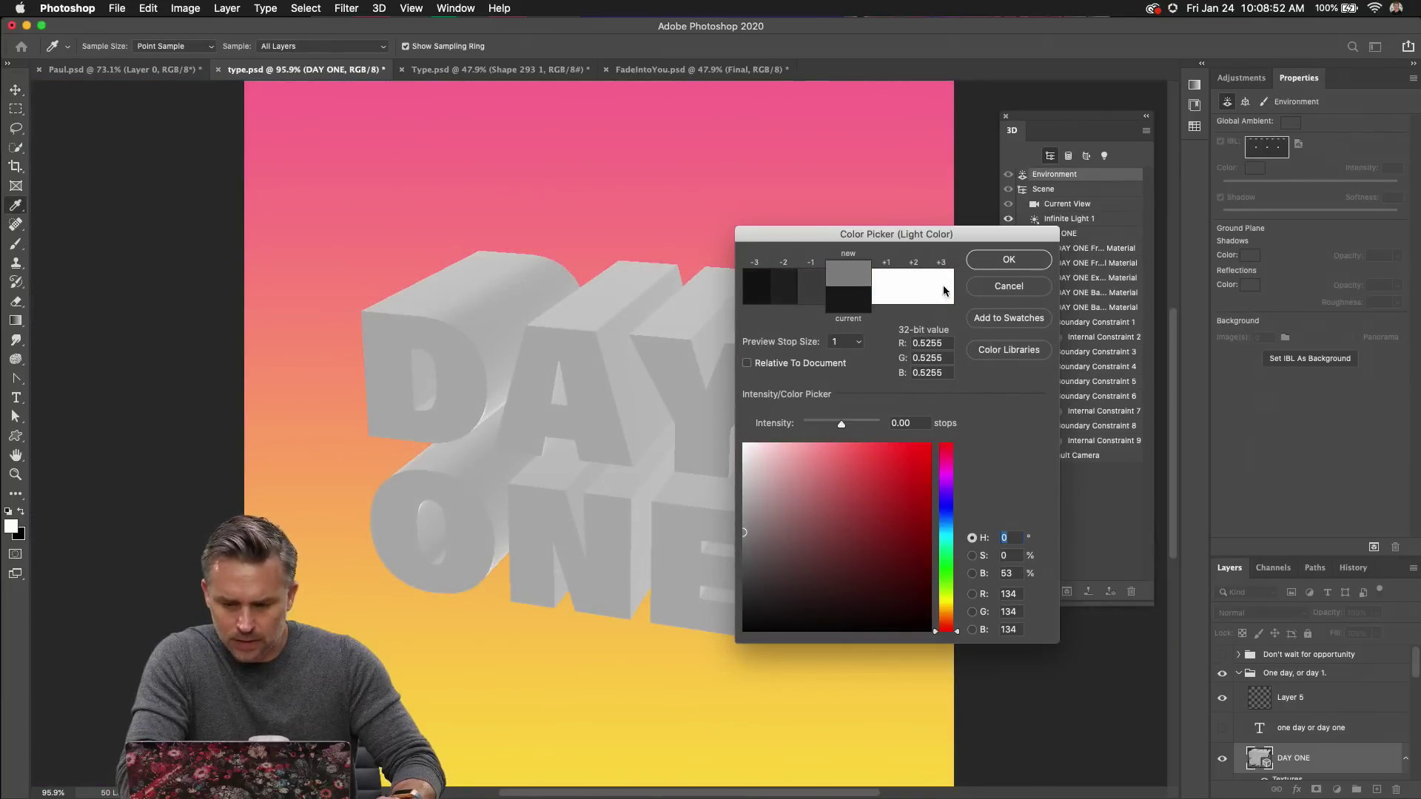
{"action": "key", "text": "Return"}
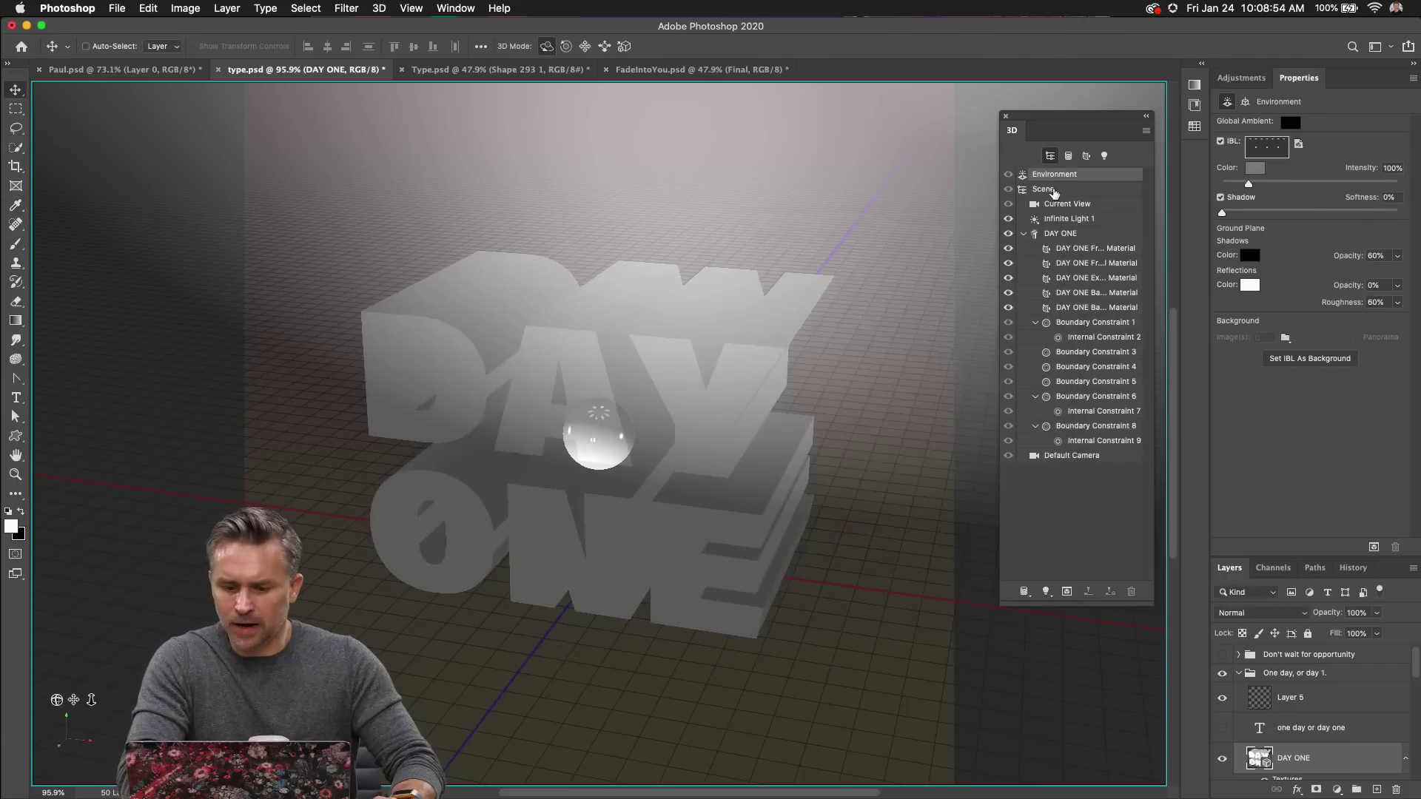
Rotate Infinite Light 1 until its direction handle points almost straight up over the letters.
{"action": "left_click", "coordinate": [1055, 189]}
{"action": "left_click", "coordinate": [1069, 208]}
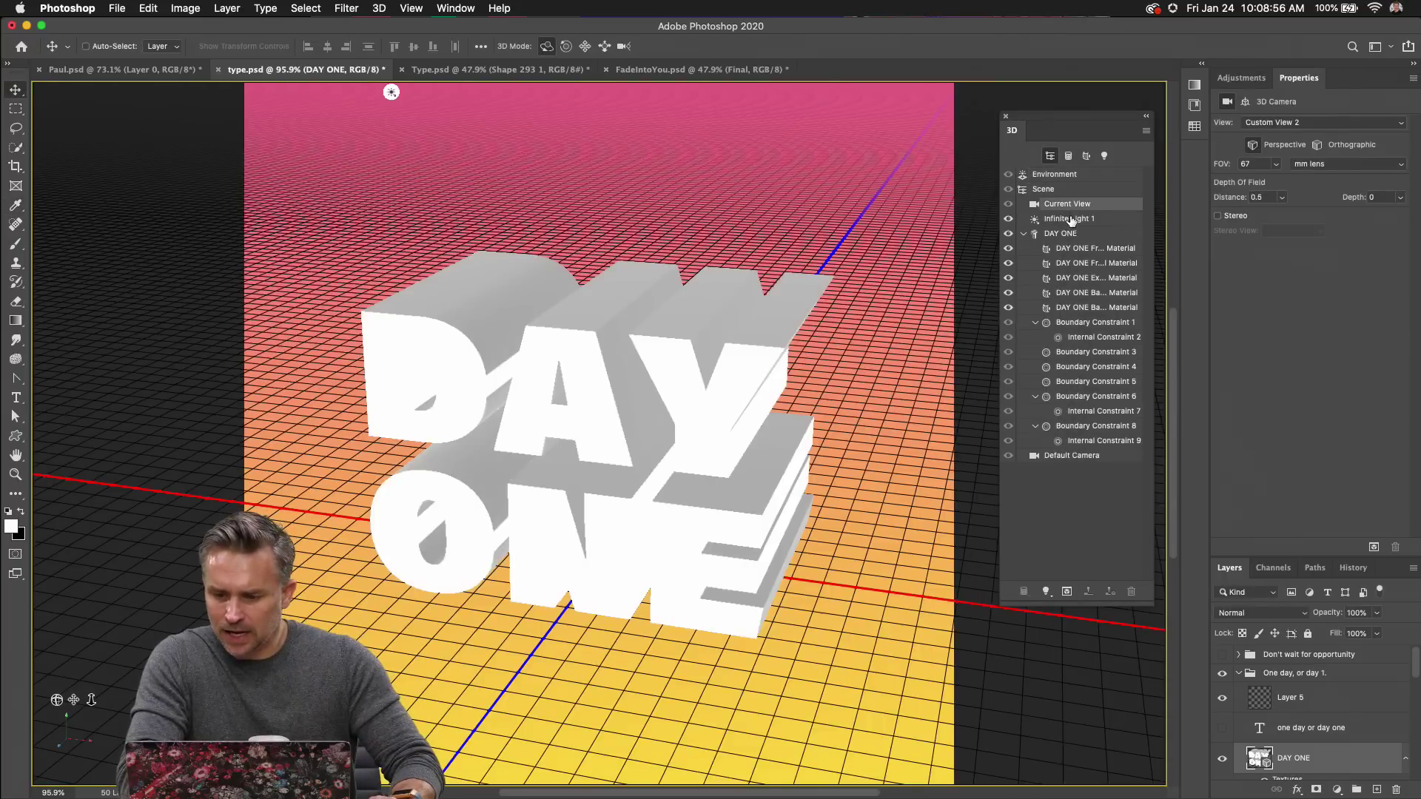
{"action": "left_click", "coordinate": [1071, 220]}
{"action": "left_click_drag", "start_coordinate": [555, 352], "coordinate": [591, 378]}
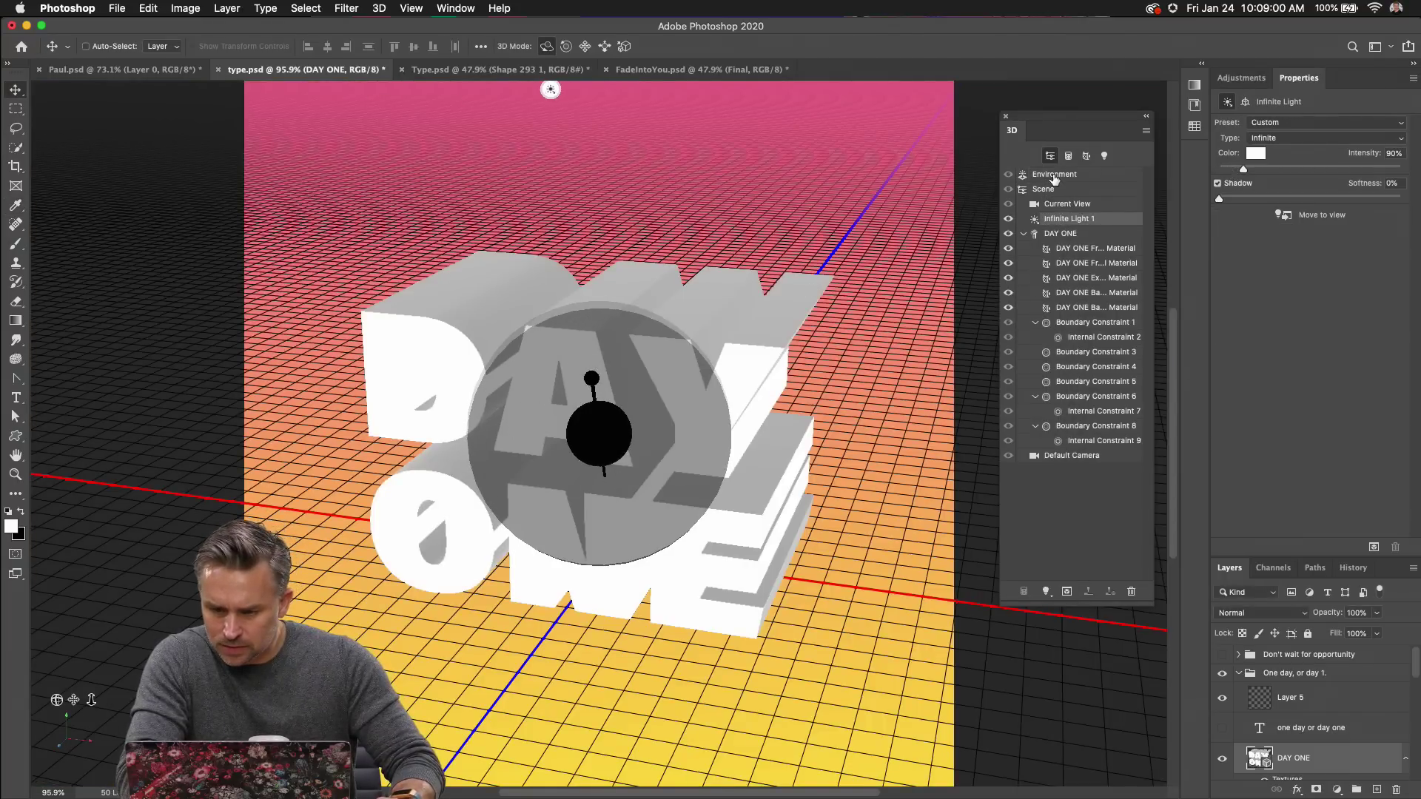
Lower the IBL intensity of the environment so the sides of the letters darken.
{"action": "left_click", "coordinate": [1055, 176]}
{"action": "left_click_drag", "start_coordinate": [1234, 185], "coordinate": [1238, 185]}
{"action": "left_click", "coordinate": [1043, 191]}
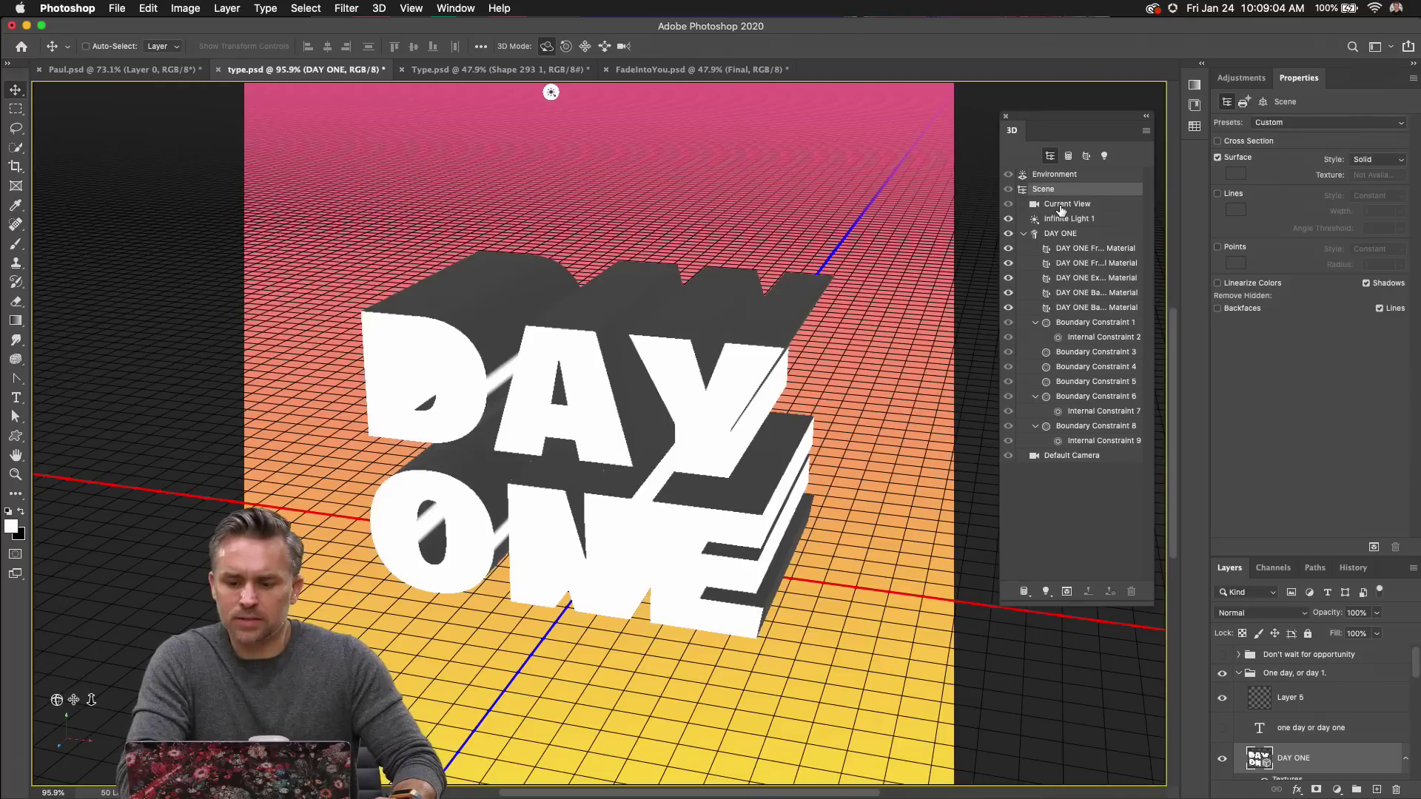
Rotate Infinite Light 1 until its direction handle points up and to the right.
{"action": "left_click", "coordinate": [1062, 207]}
{"action": "left_click", "coordinate": [1054, 222]}
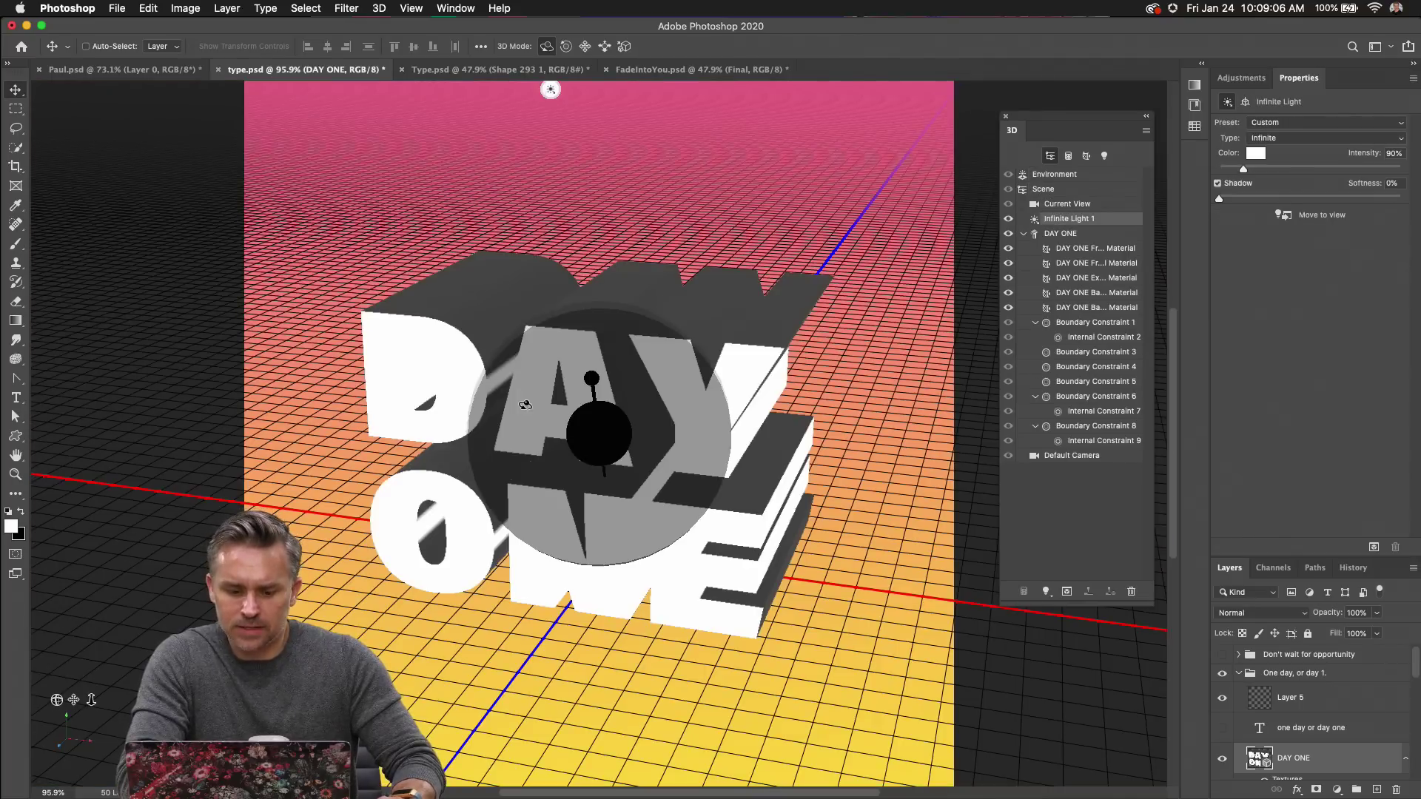
{"action": "left_click_drag", "start_coordinate": [595, 437], "coordinate": [575, 422]}
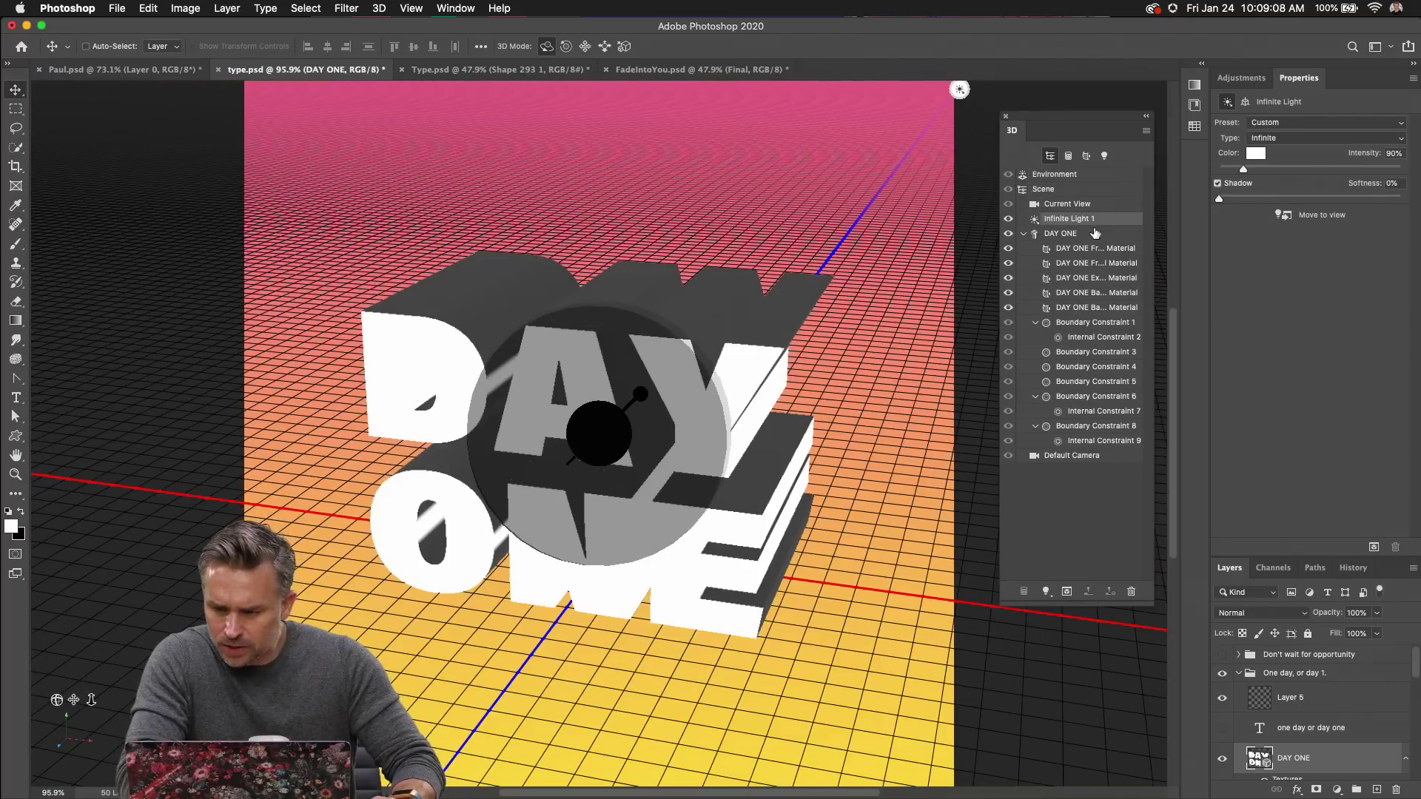
Try a second infinite light aimed at the letters from another direction and delete it.
{"action": "left_click", "coordinate": [1046, 591]}
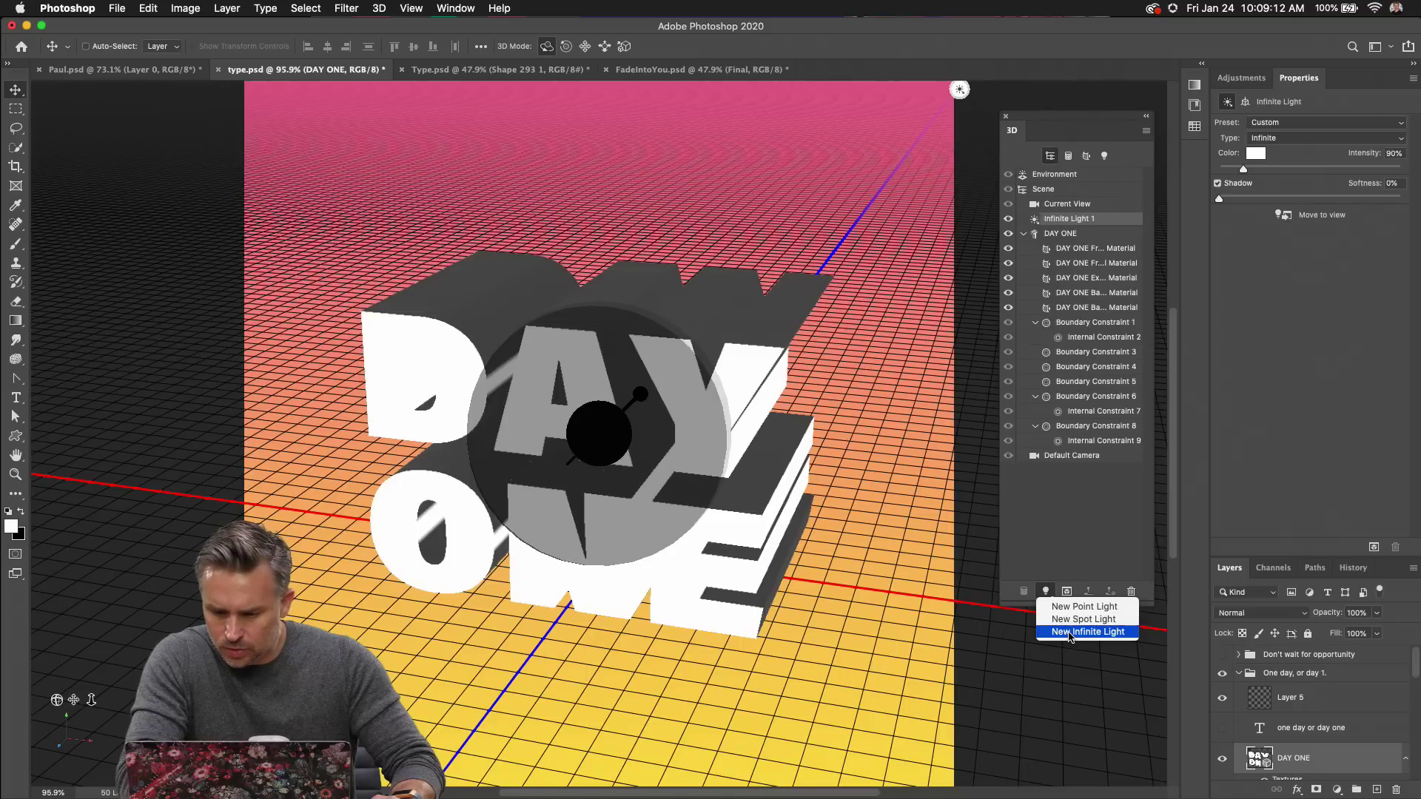
{"action": "left_click", "coordinate": [1068, 633]}
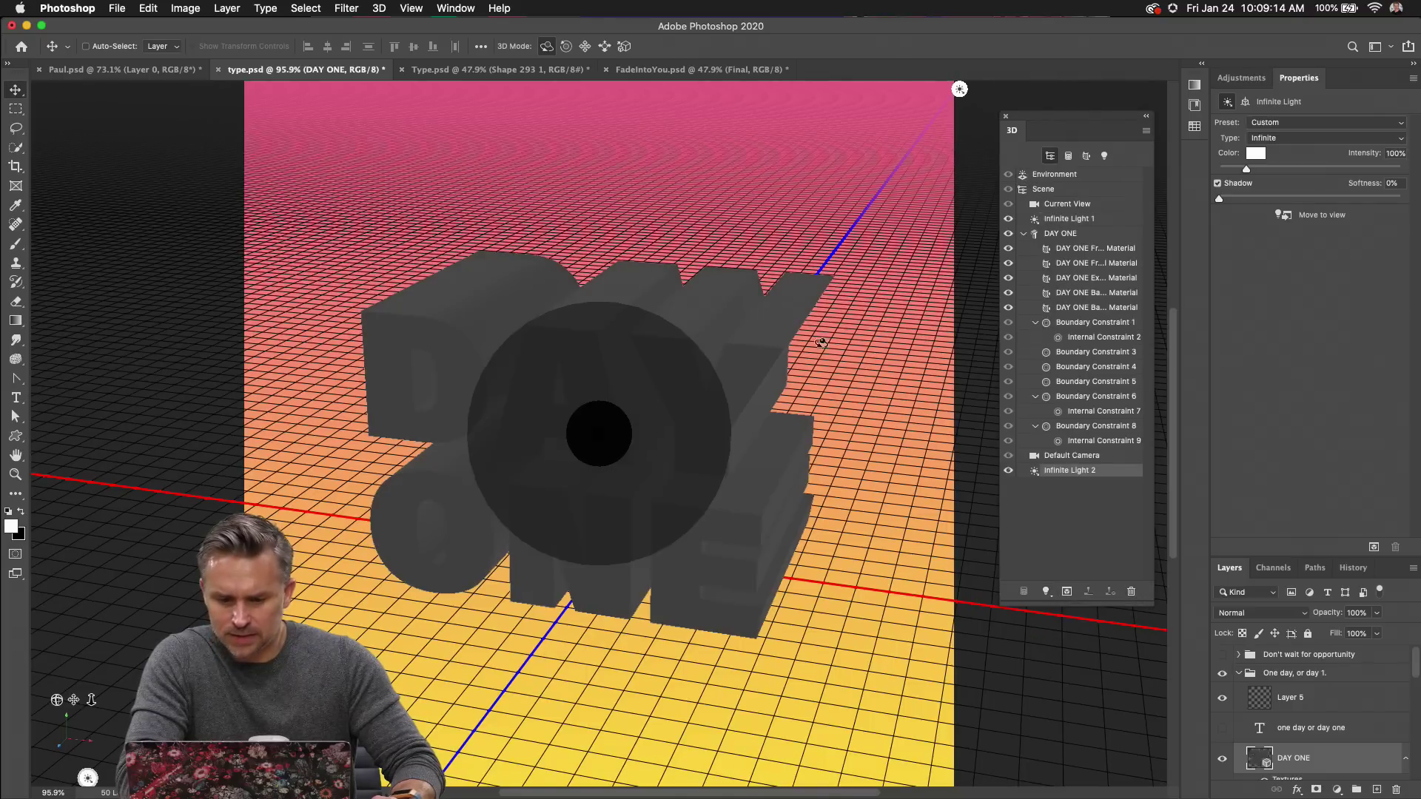
{"action": "mouse_move", "coordinate": [587, 350]}
{"action": "left_mouse_down"}
{"action": "mouse_move", "coordinate": [593, 484]}
{"action": "mouse_move", "coordinate": [539, 487]}
{"action": "mouse_move", "coordinate": [585, 349]}
{"action": "mouse_move", "coordinate": [598, 532]}
{"action": "mouse_move", "coordinate": [595, 511]}
{"action": "left_mouse_up"}
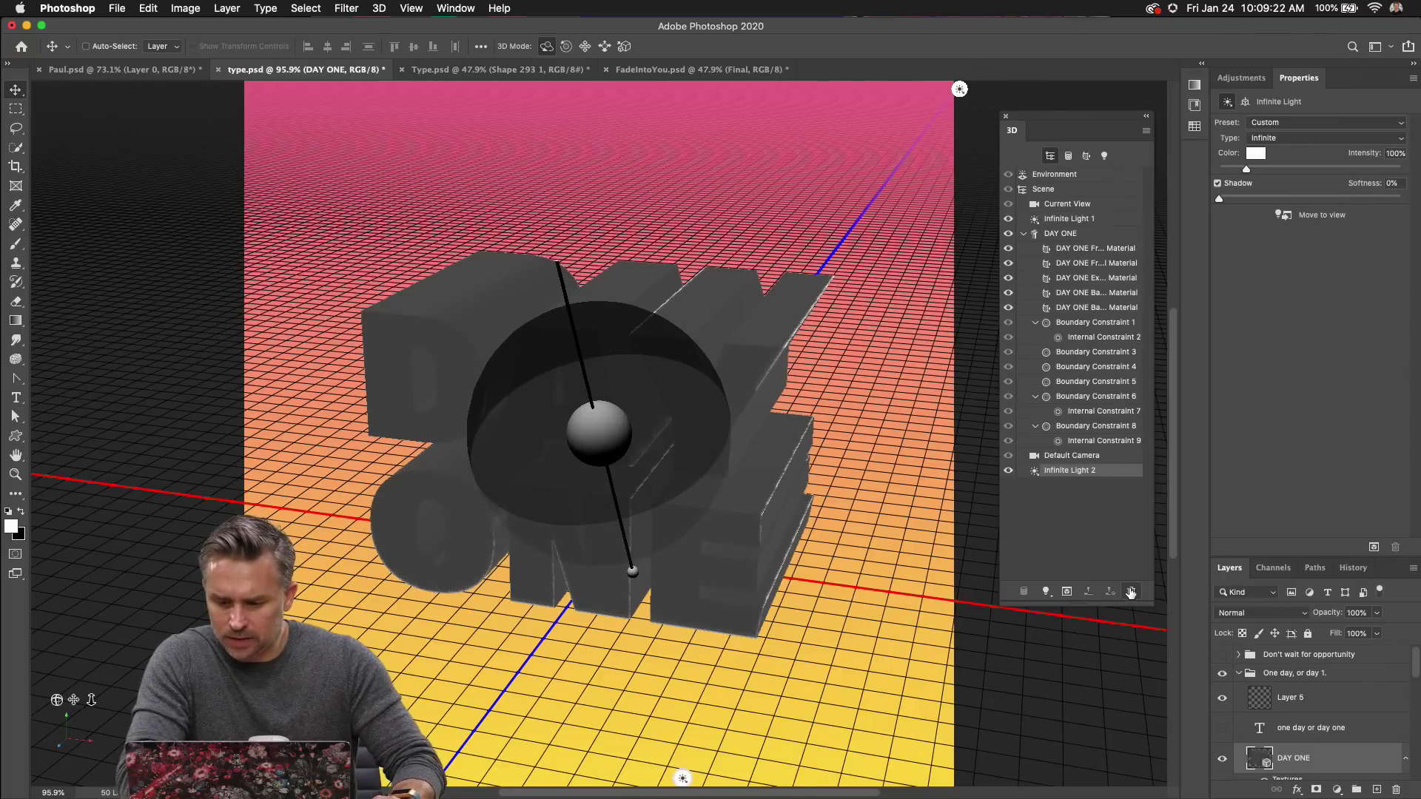
{"action": "left_click", "coordinate": [1130, 591]}
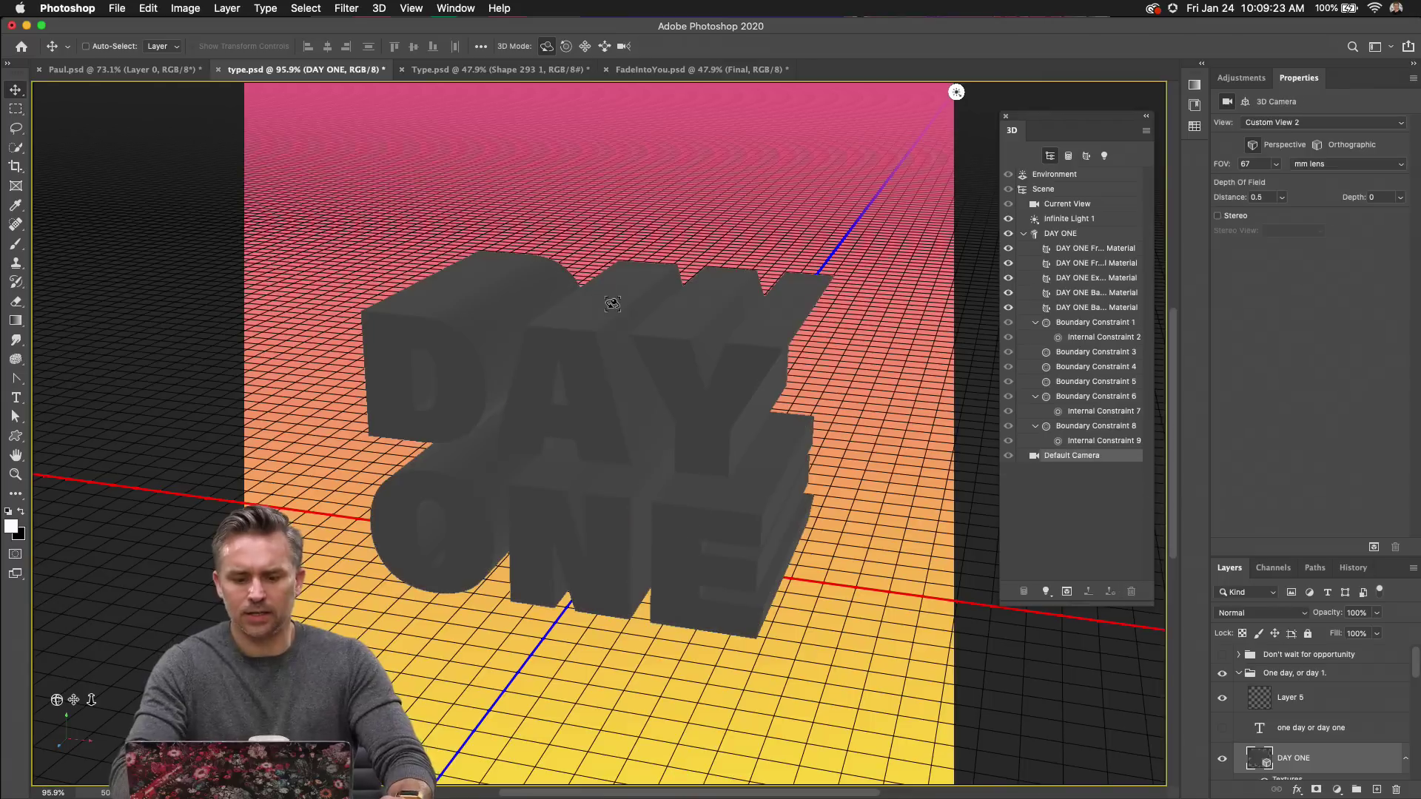
Set the intensity of Infinite Light 1 to 202% and the environment's IBL intensity to 87%.
{"action": "left_click", "coordinate": [1084, 209]}
{"action": "left_click", "coordinate": [1085, 219]}
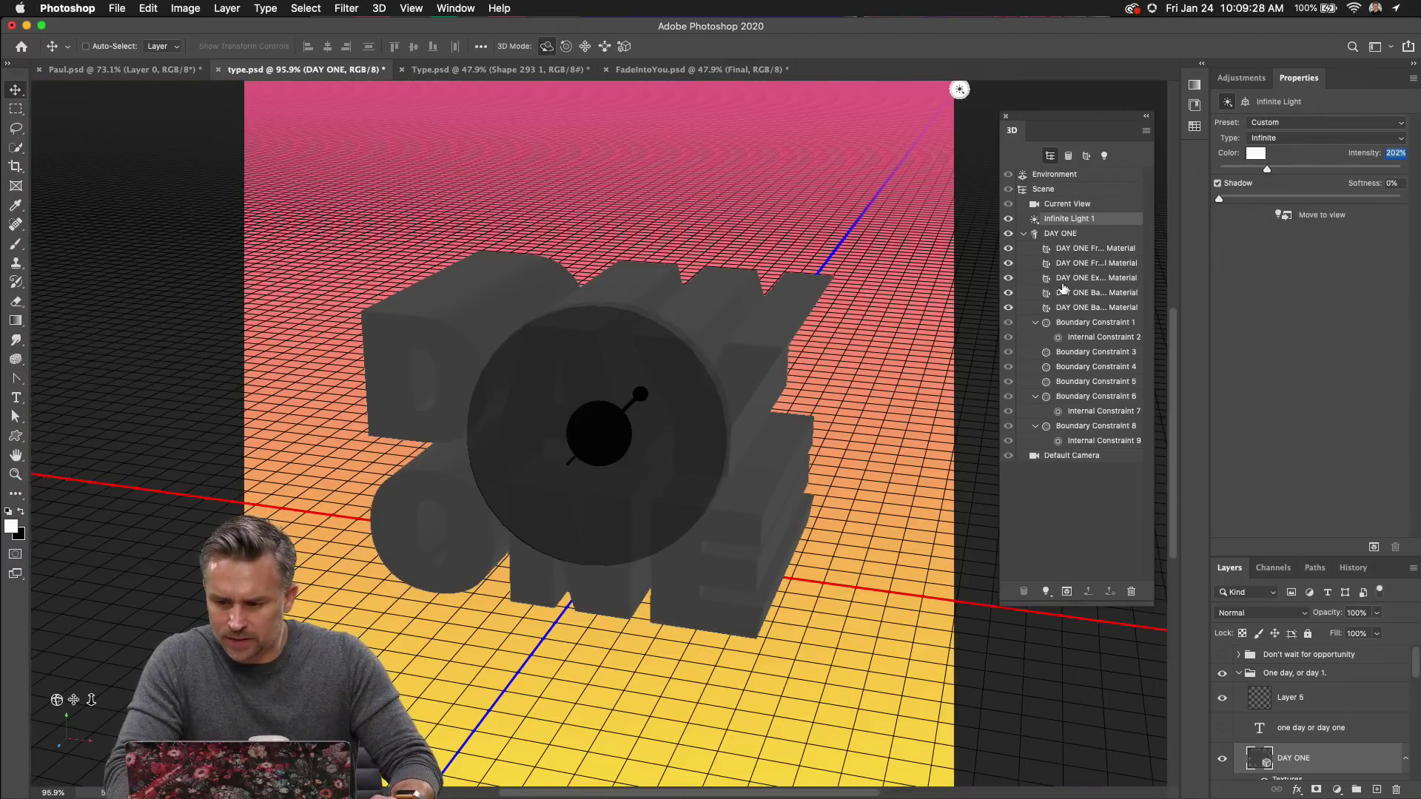
{"action": "left_click", "coordinate": [1072, 177]}
{"action": "left_click_drag", "start_coordinate": [1245, 185], "coordinate": [1247, 186]}
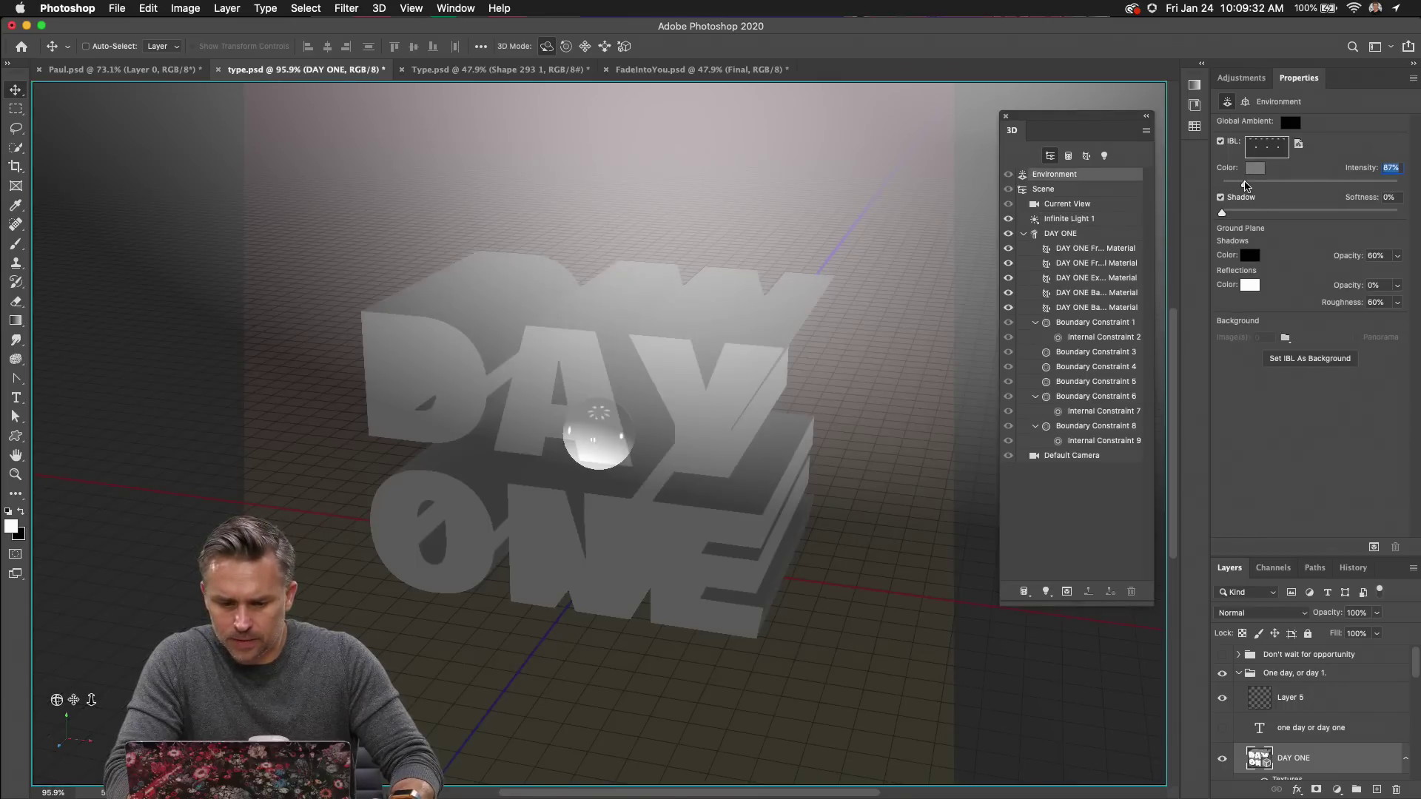
Orbit the current 3D camera view to face the DAY ONE letters more from the front.
{"action": "left_click", "coordinate": [1064, 206]}
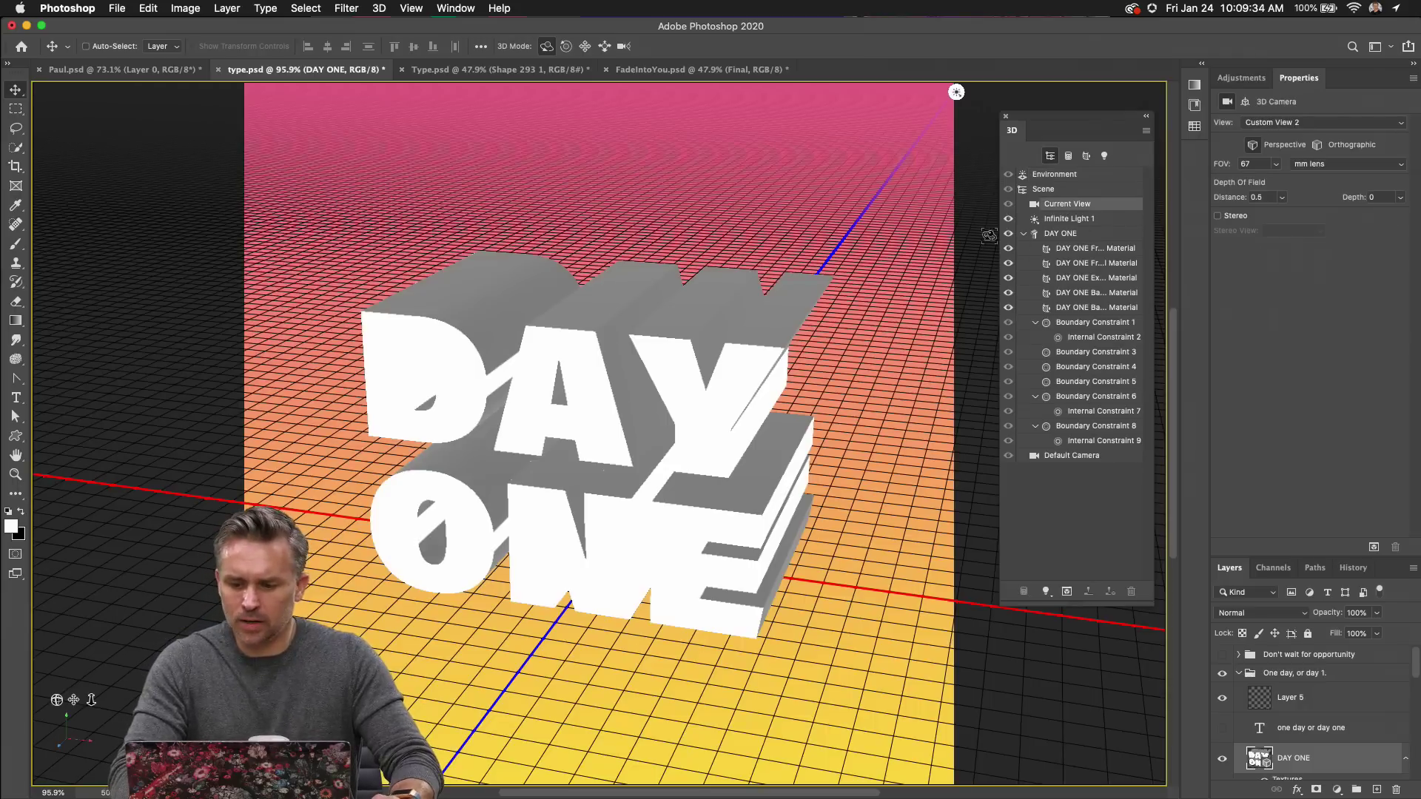
{"action": "left_click", "coordinate": [1061, 234]}
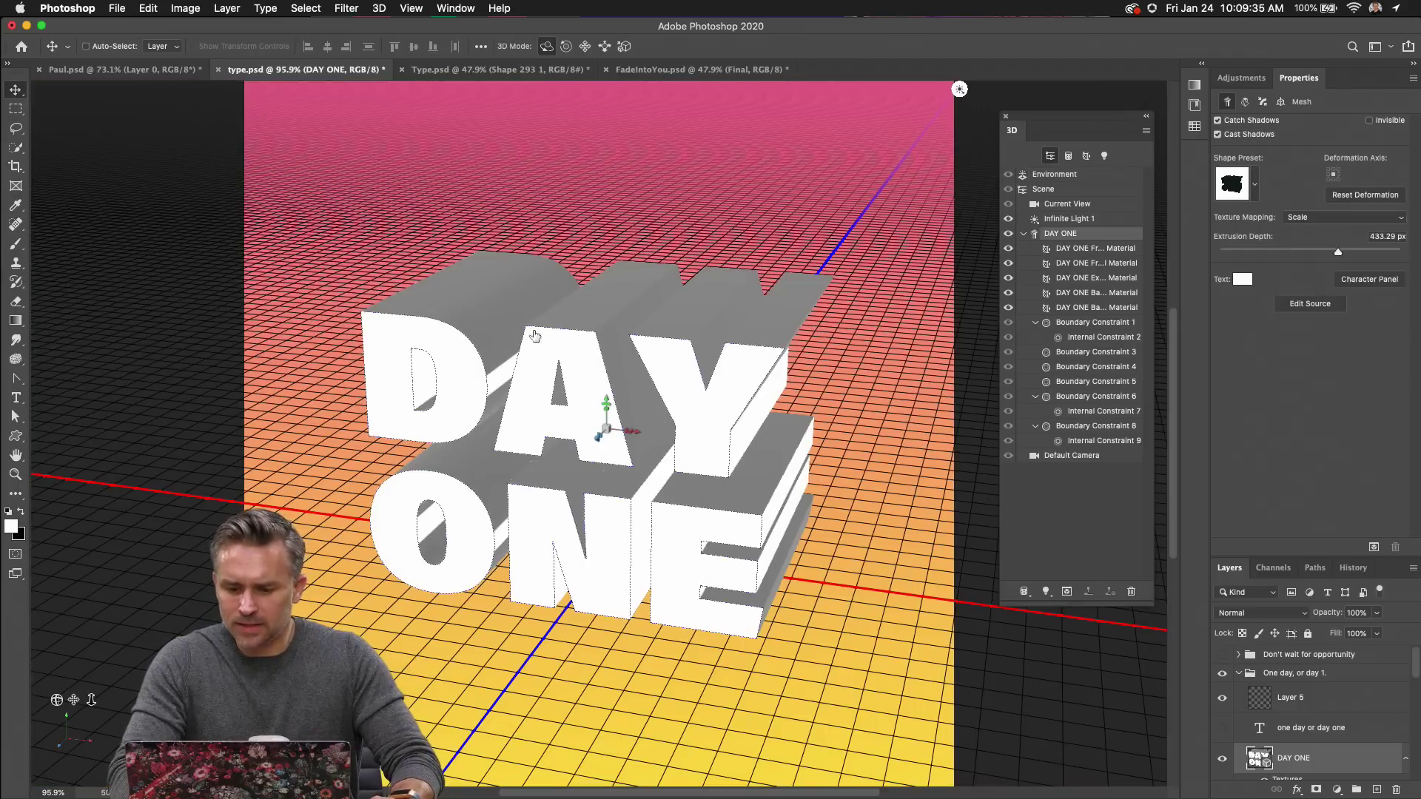
{"action": "left_click", "coordinate": [1066, 204]}
{"action": "left_click_drag", "start_coordinate": [466, 376], "coordinate": [555, 333]}
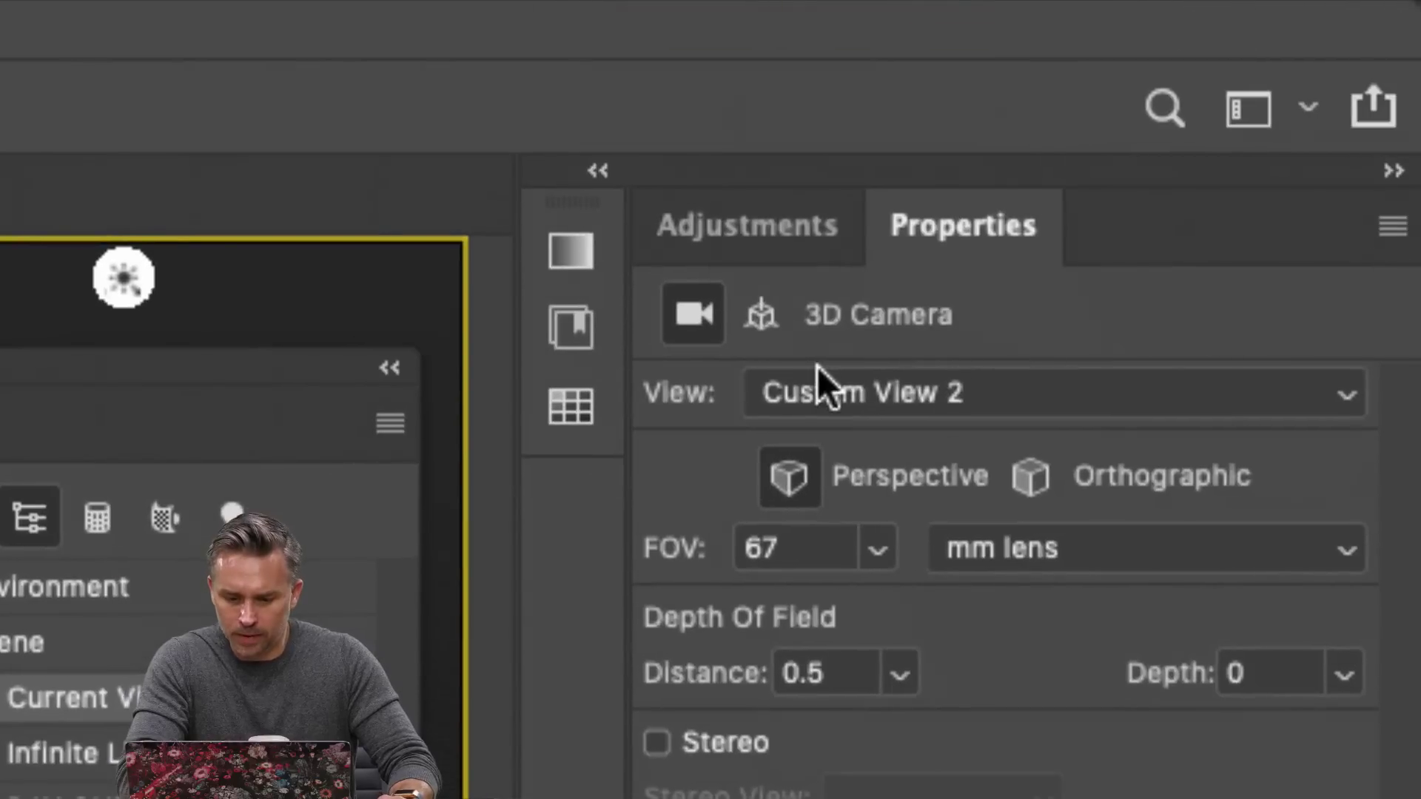
Switch the 3D camera to the Default view.
{"action": "left_click", "coordinate": [864, 82]}
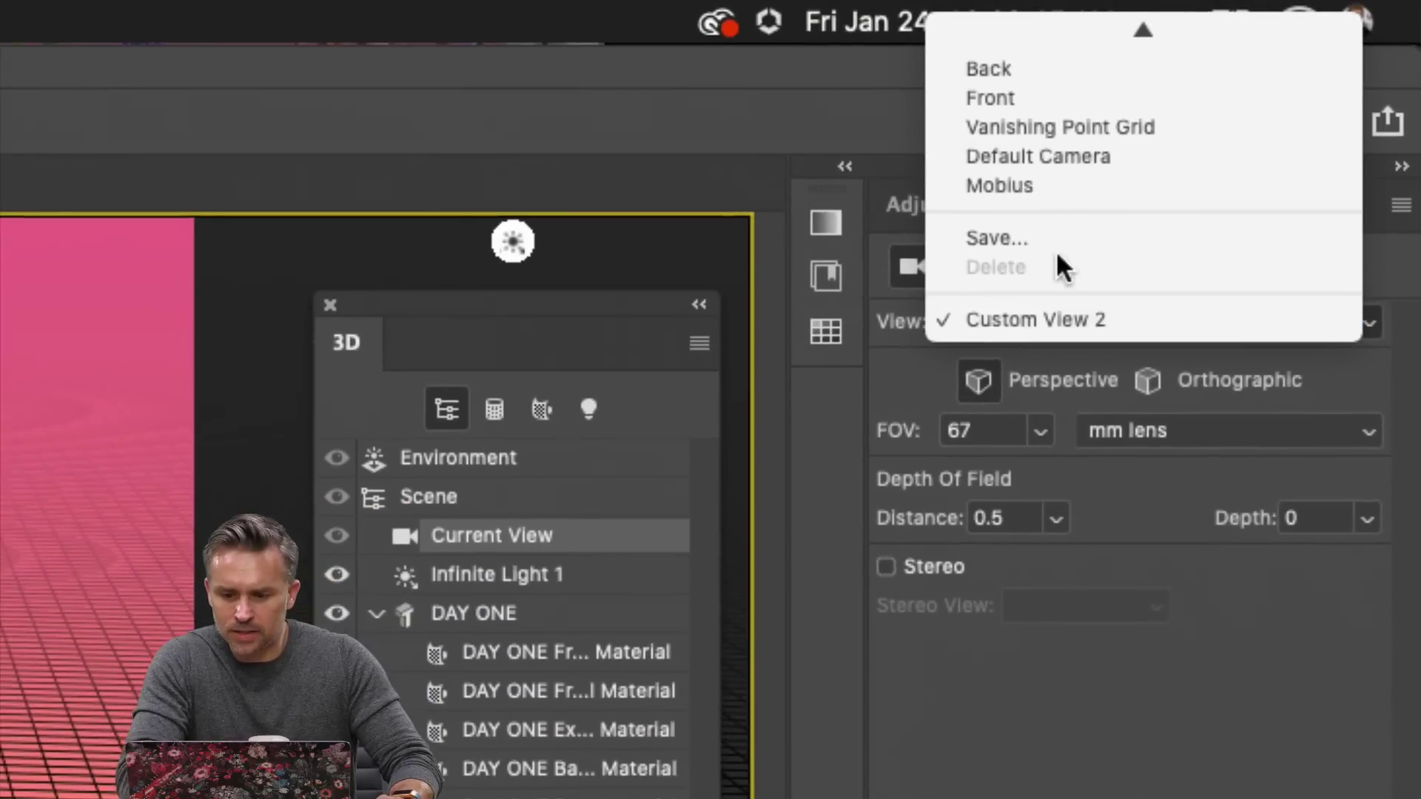
{"action": "scroll", "coordinate": [1149, 314], "scroll_direction": "up", "scroll_amount": 3}
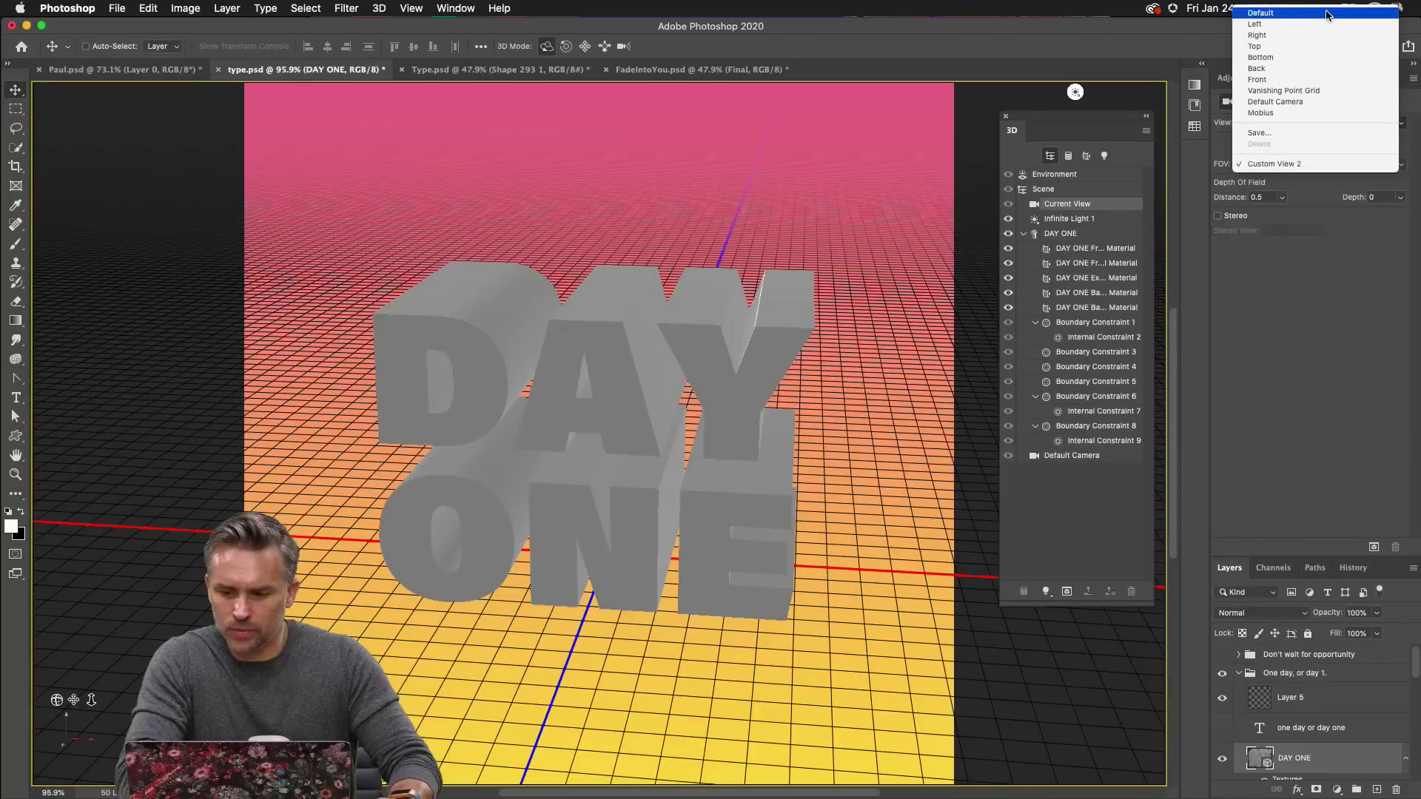
{"action": "left_click", "coordinate": [1180, 37]}
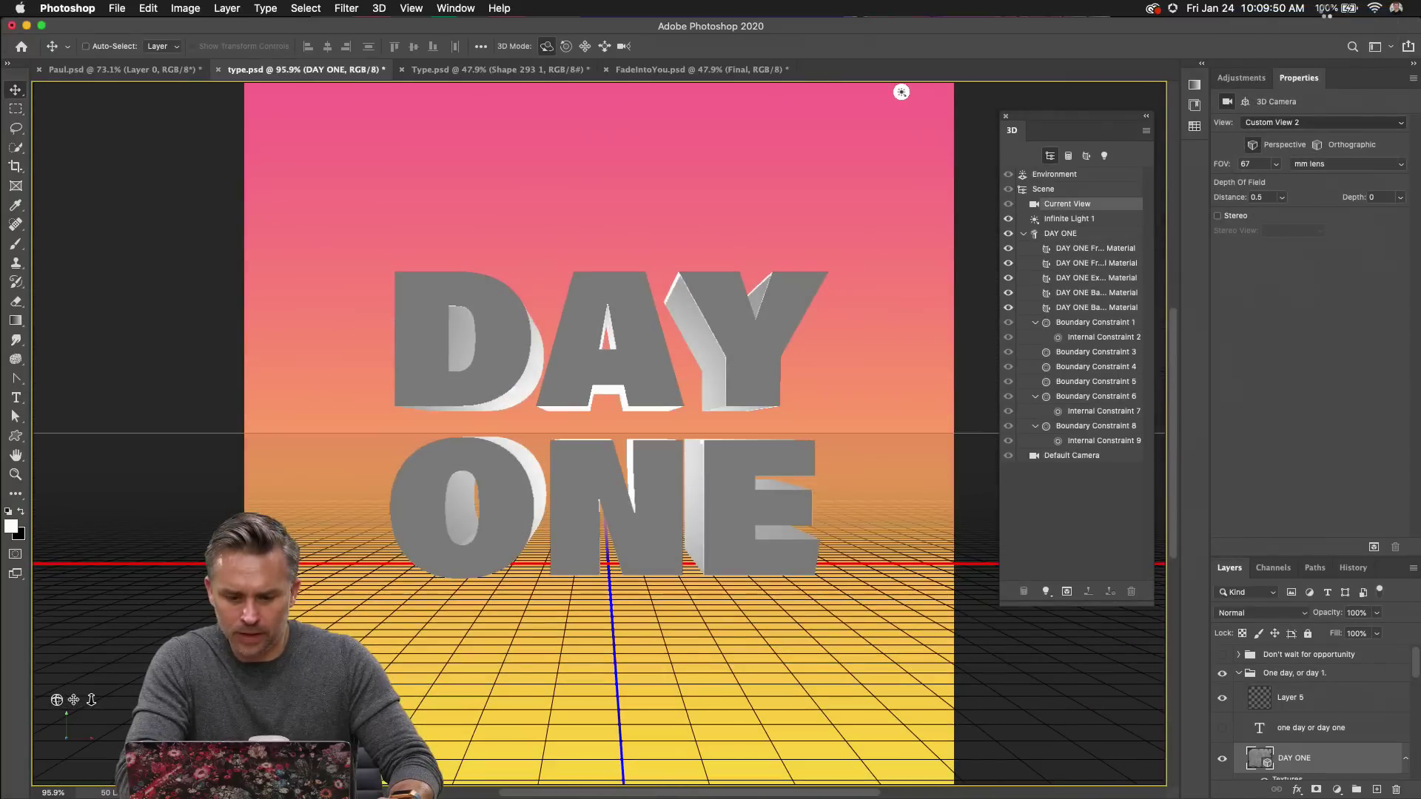
Switch the 3D camera to the Top view and check the direction of Infinite Light 1 over the letters.
{"action": "left_click", "coordinate": [1294, 123]}
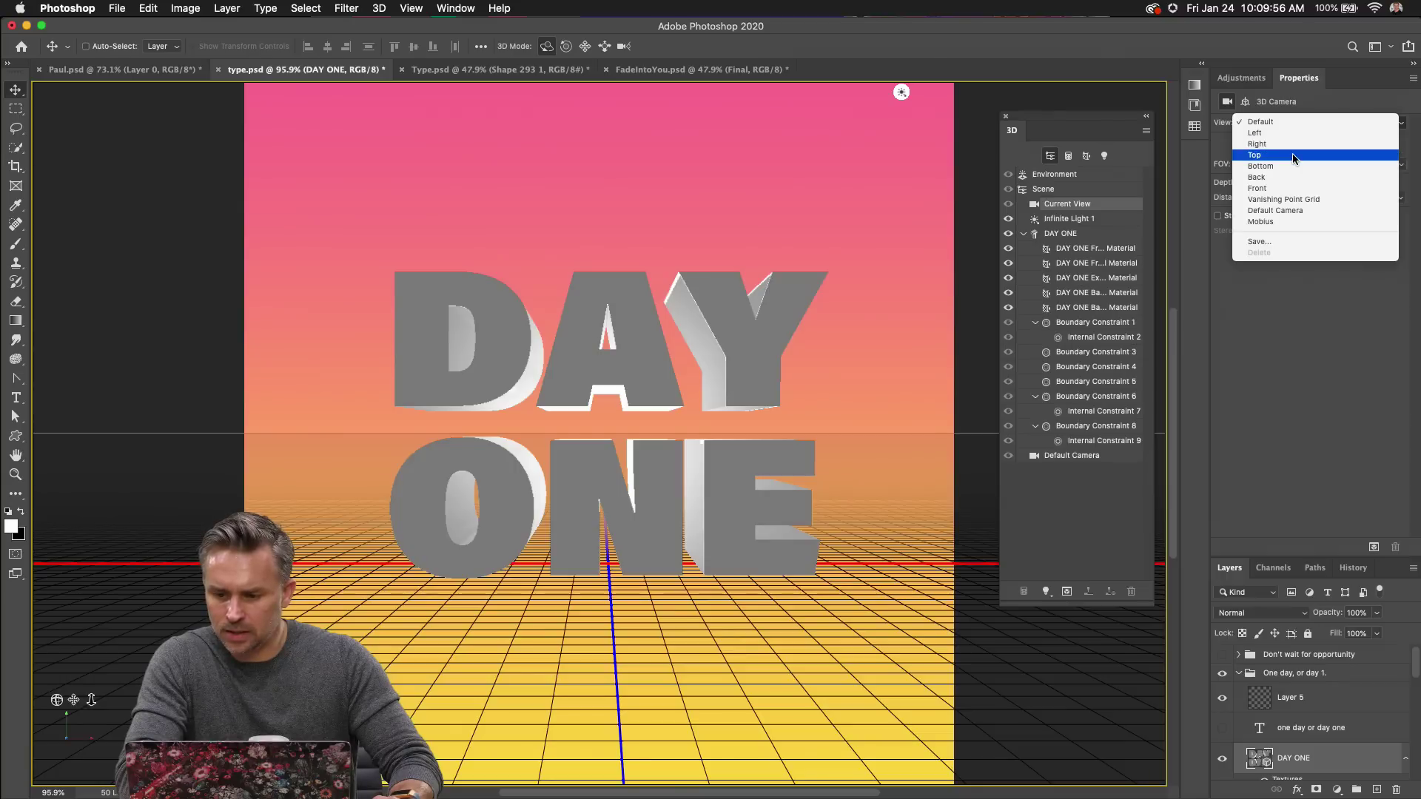
{"action": "left_click", "coordinate": [1291, 154]}
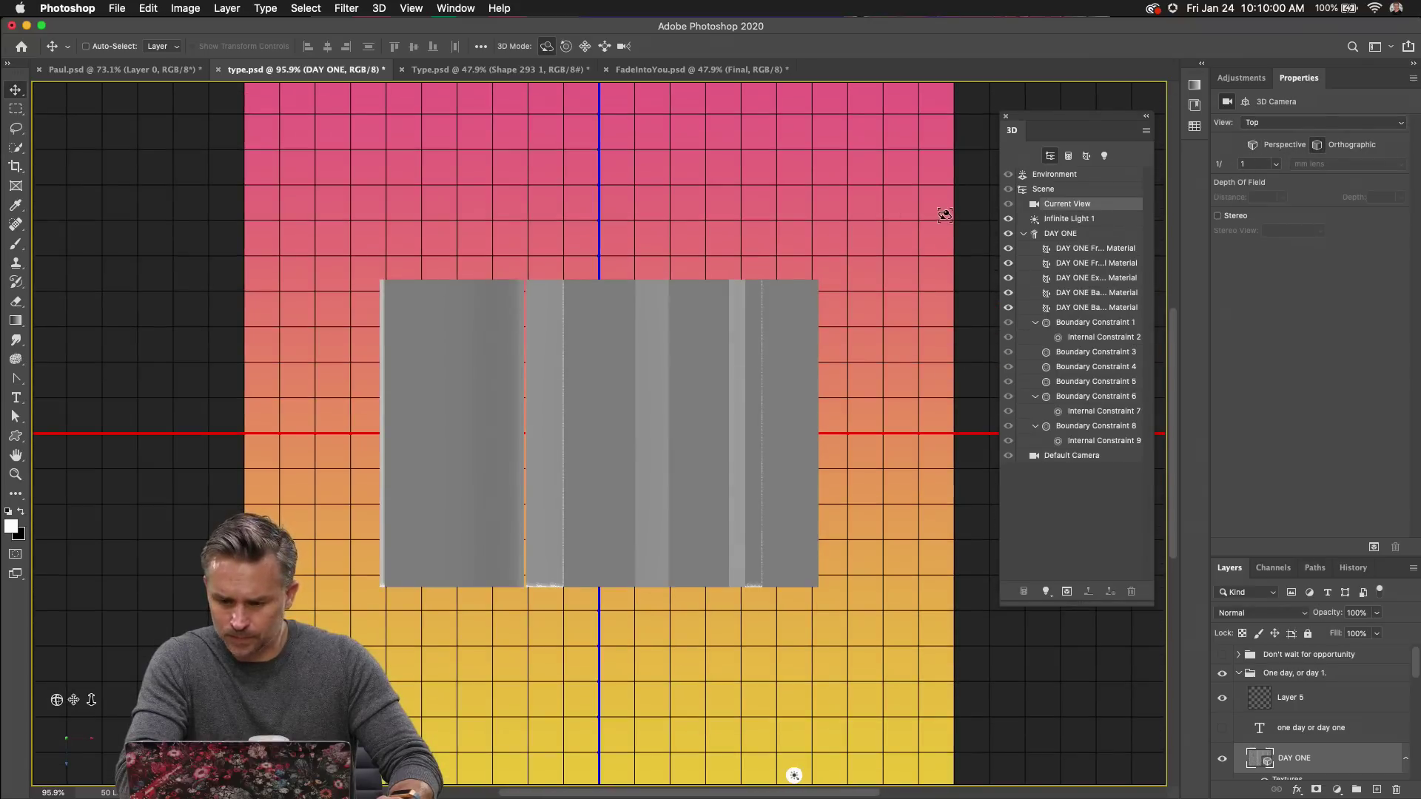
{"action": "left_click", "coordinate": [1057, 219]}
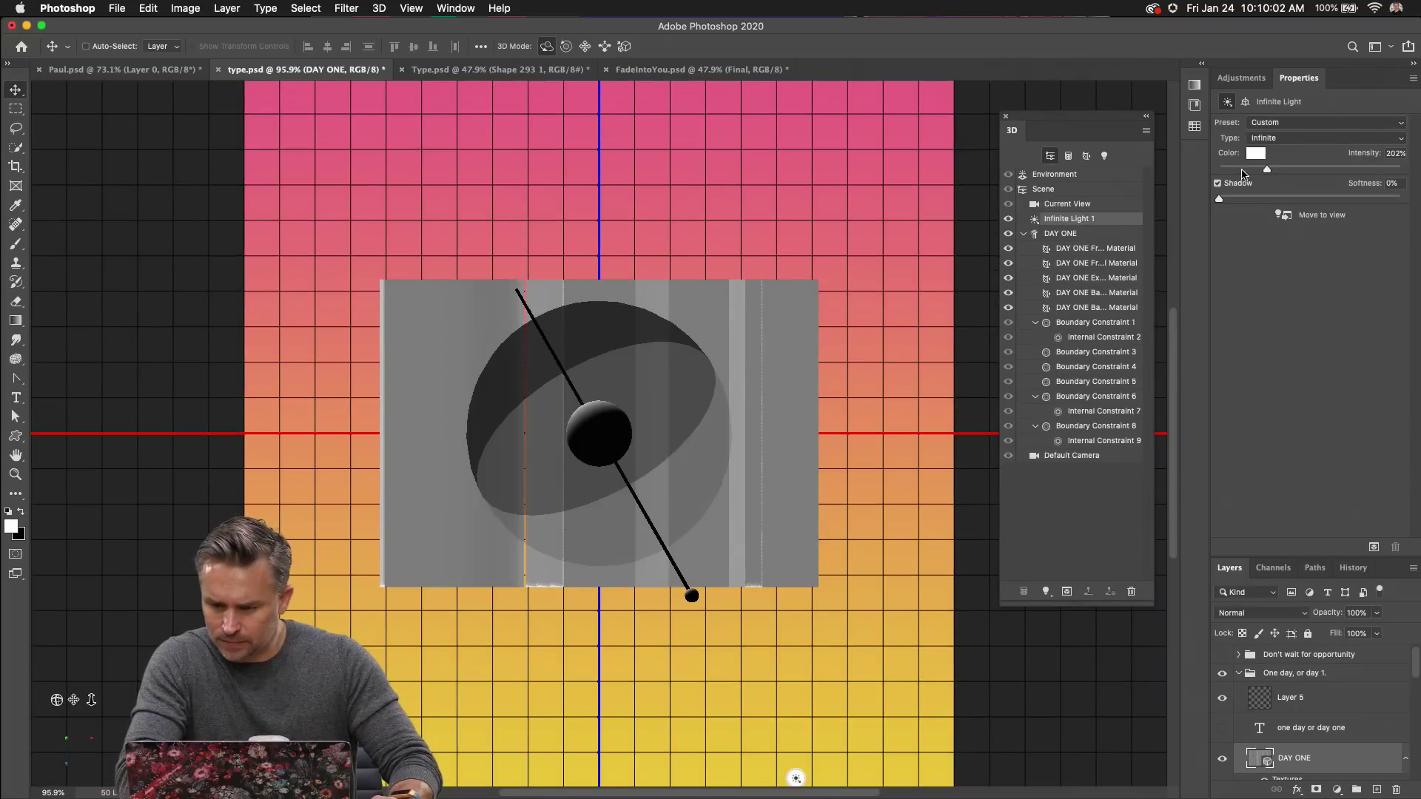
{"action": "left_click", "coordinate": [1062, 205]}
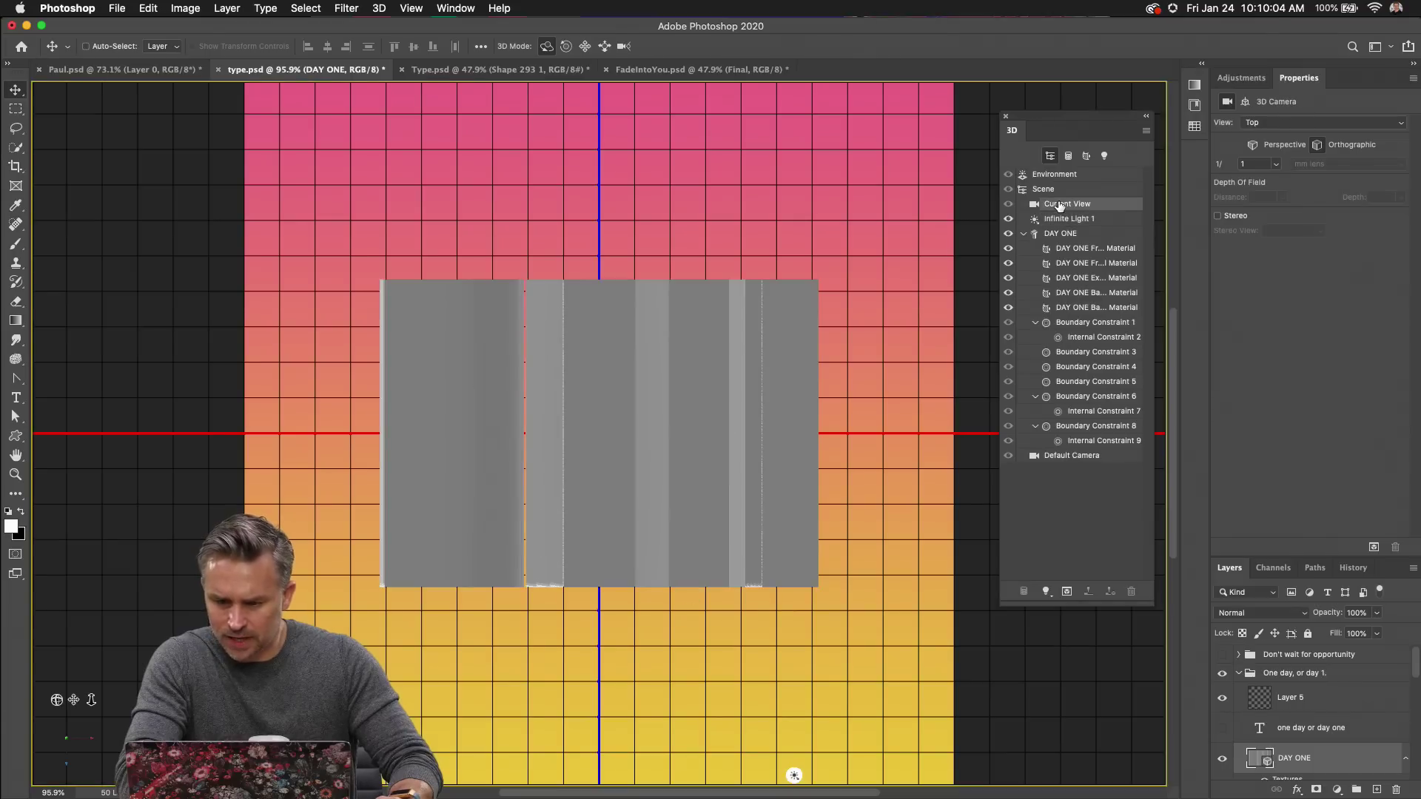
Set the environment's IBL shadow softness to 6% and keep its intensity at 87%.
{"action": "left_click", "coordinate": [1056, 177]}
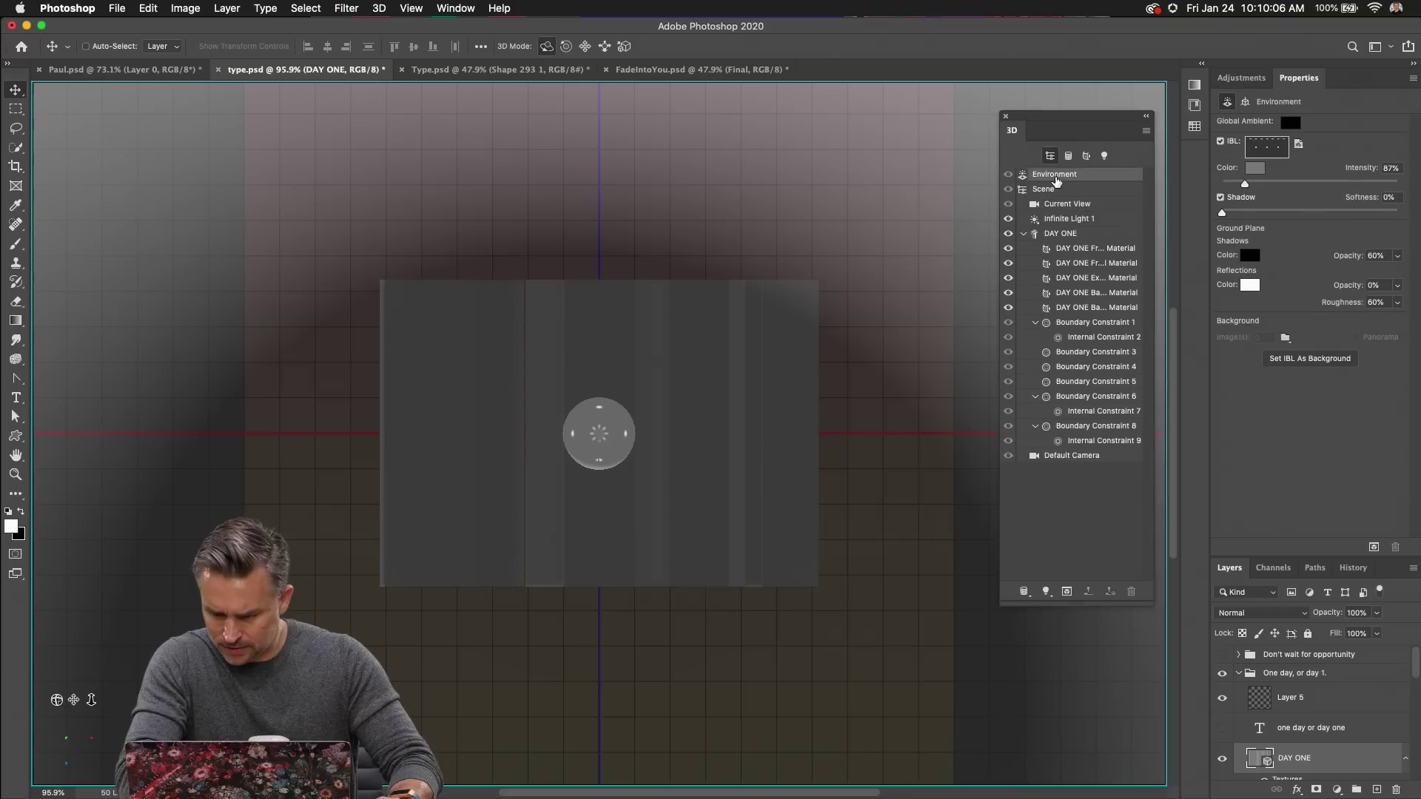
{"action": "left_click", "coordinate": [1233, 213]}
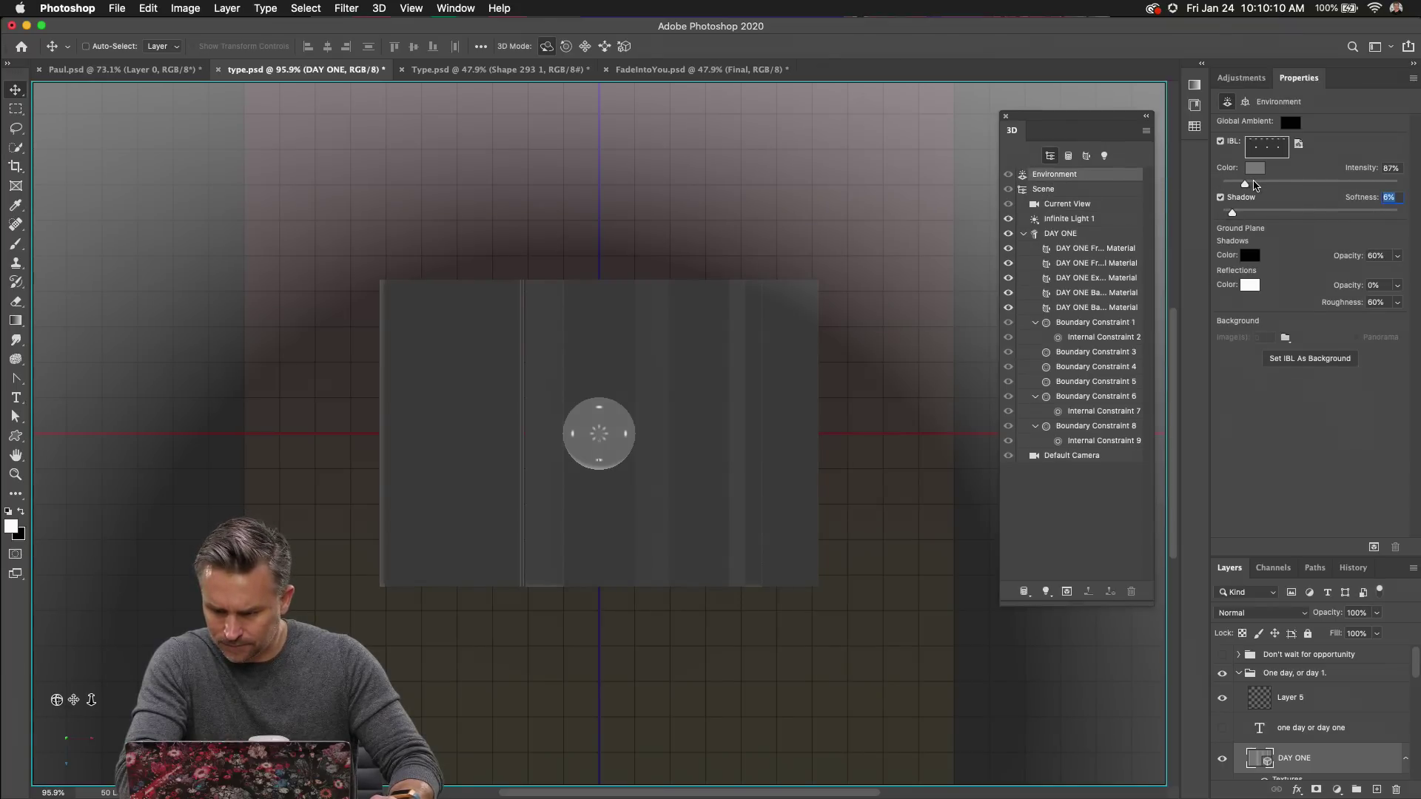
{"action": "mouse_move", "coordinate": [1246, 184]}
{"action": "left_mouse_down"}
{"action": "mouse_move", "coordinate": [1268, 183]}
{"action": "mouse_move", "coordinate": [1244, 183]}
{"action": "left_mouse_up"}
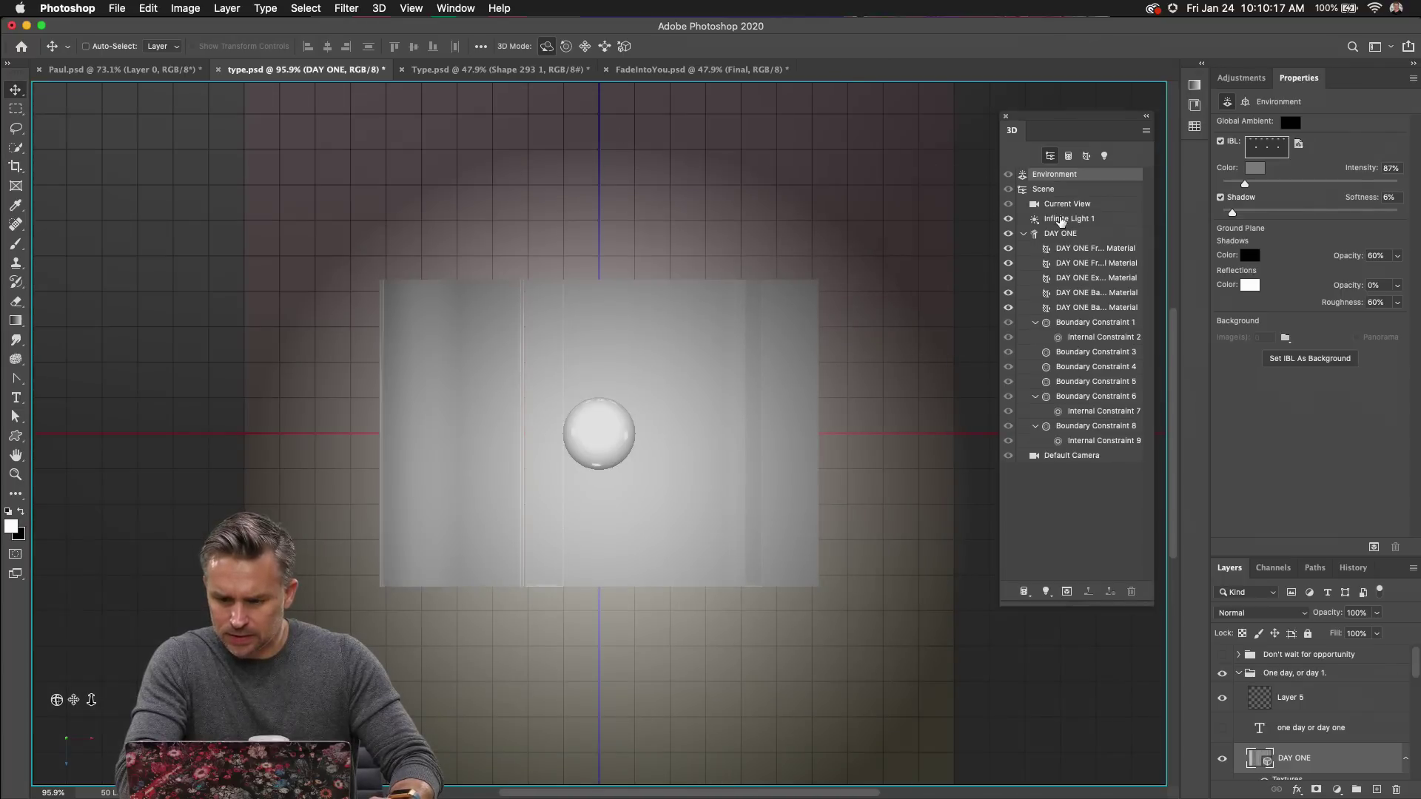
Rotate Infinite Light 1 slightly around the letters and return the 3D camera to the Default view.
{"action": "left_click", "coordinate": [1062, 222]}
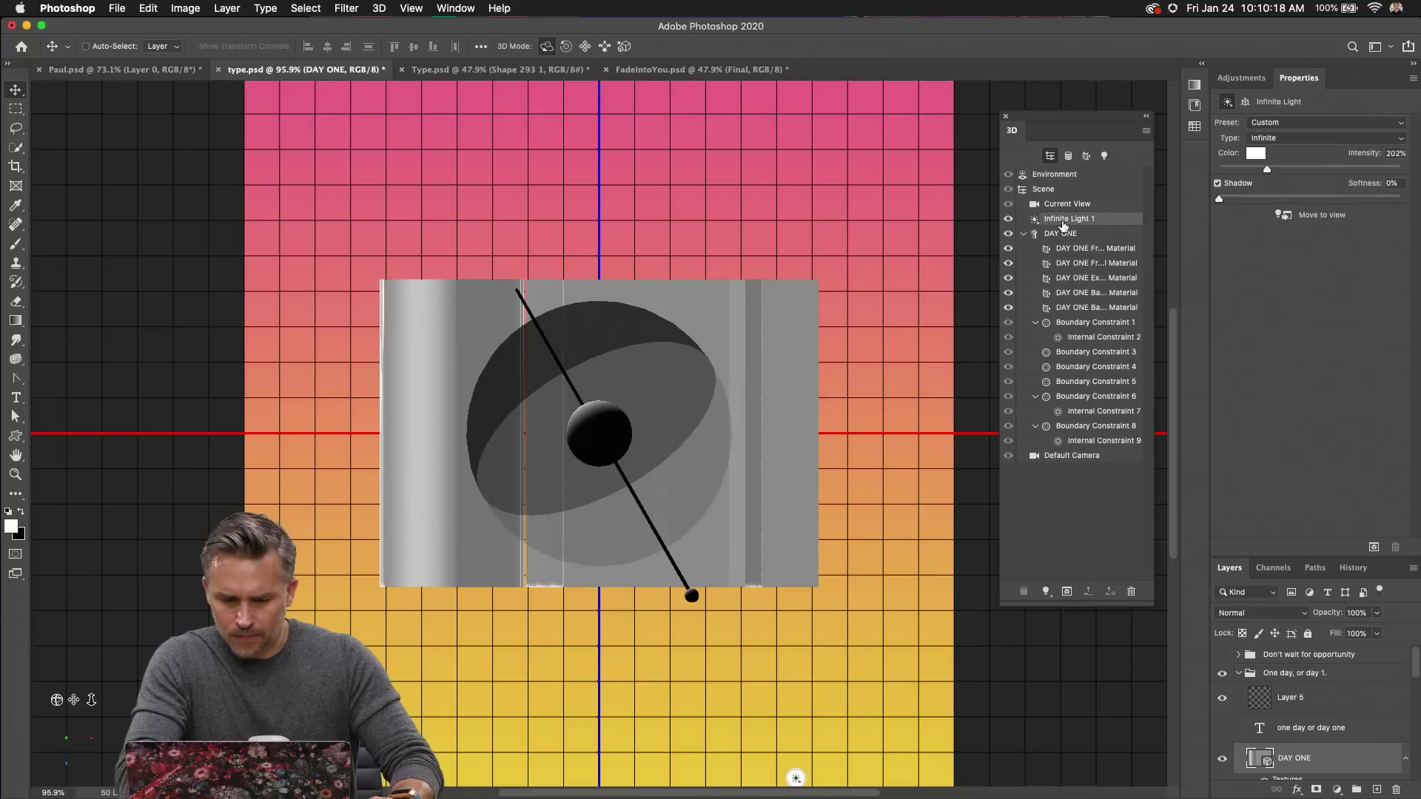
{"action": "mouse_move", "coordinate": [560, 349]}
{"action": "left_mouse_down"}
{"action": "mouse_move", "coordinate": [541, 338]}
{"action": "mouse_move", "coordinate": [533, 363]}
{"action": "left_mouse_up"}
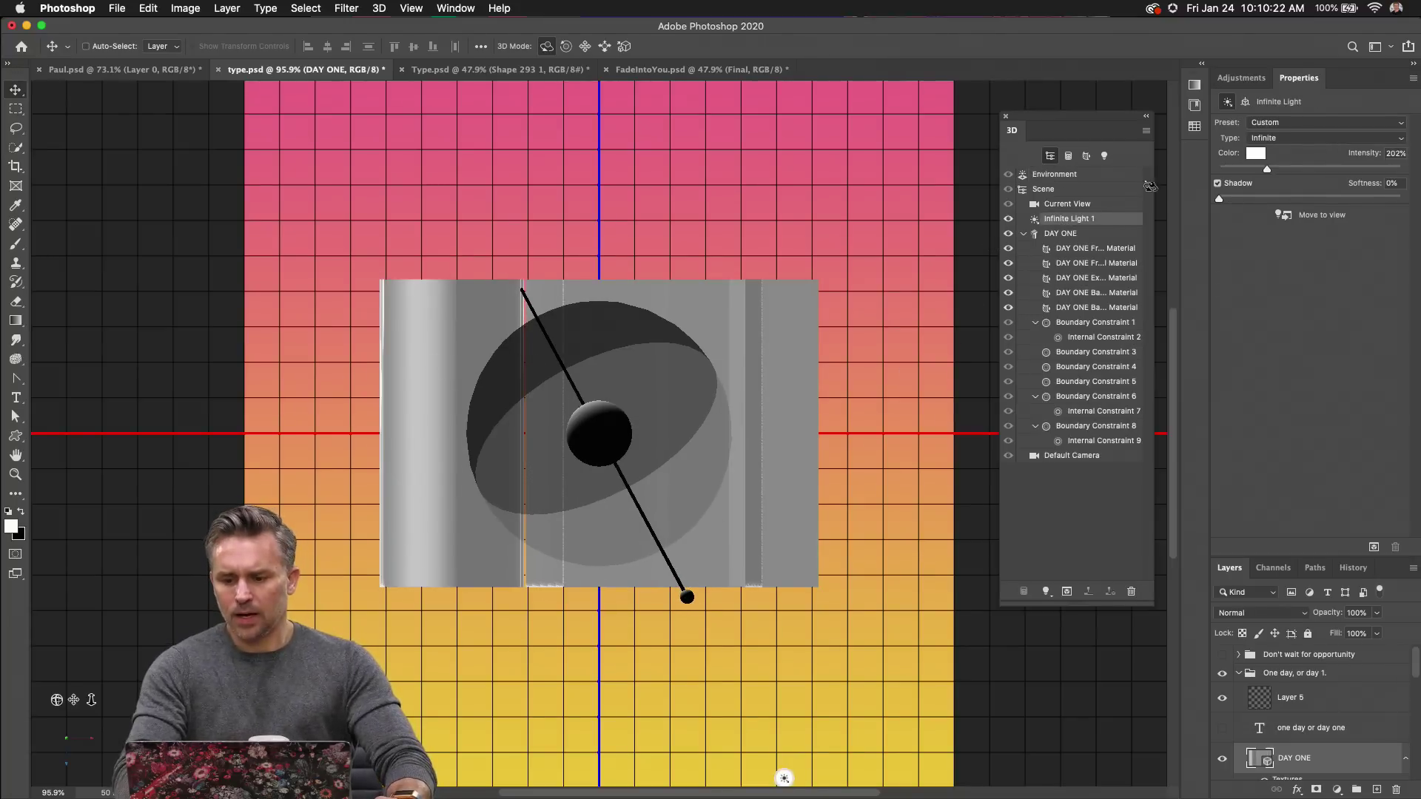
{"action": "left_click", "coordinate": [1066, 206]}
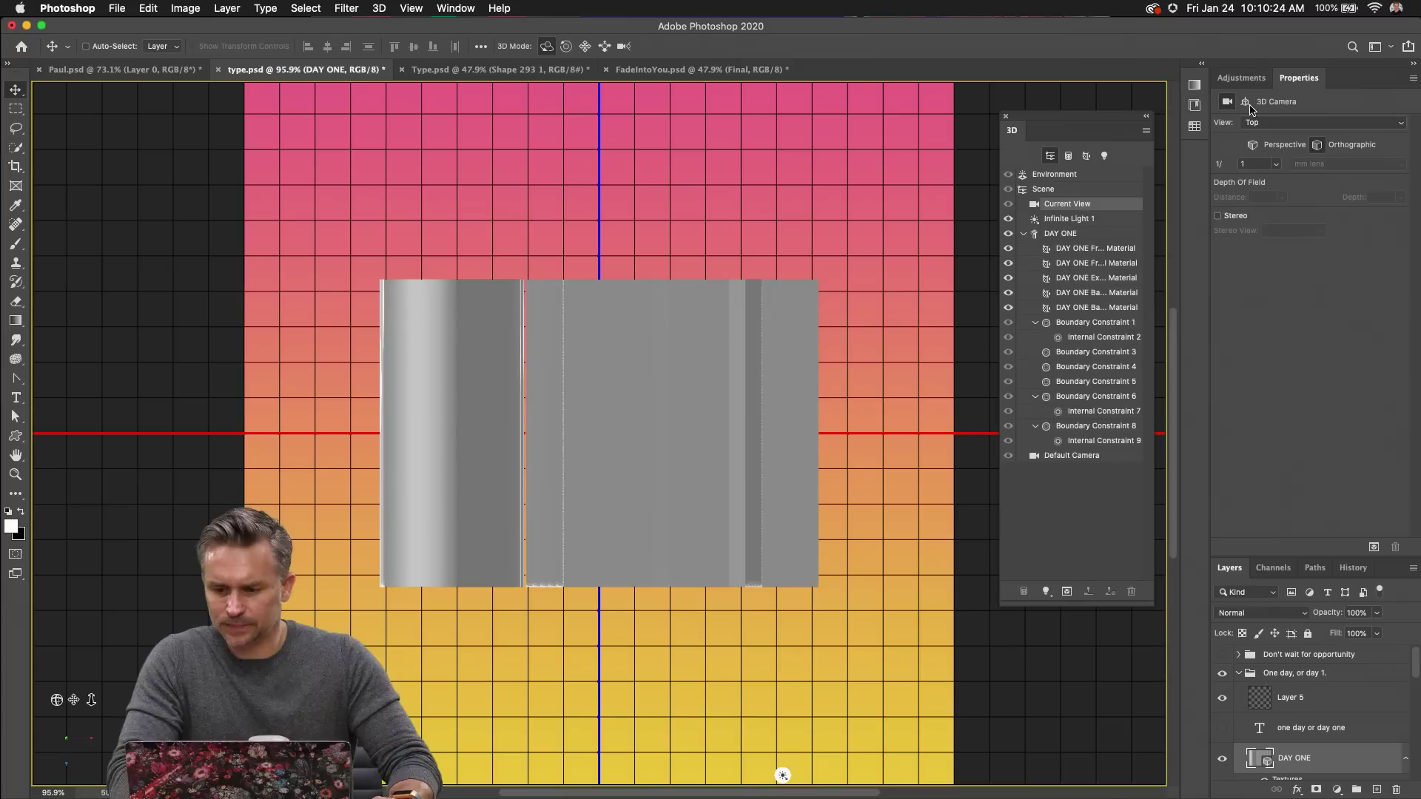
{"action": "left_click", "coordinate": [1285, 122]}
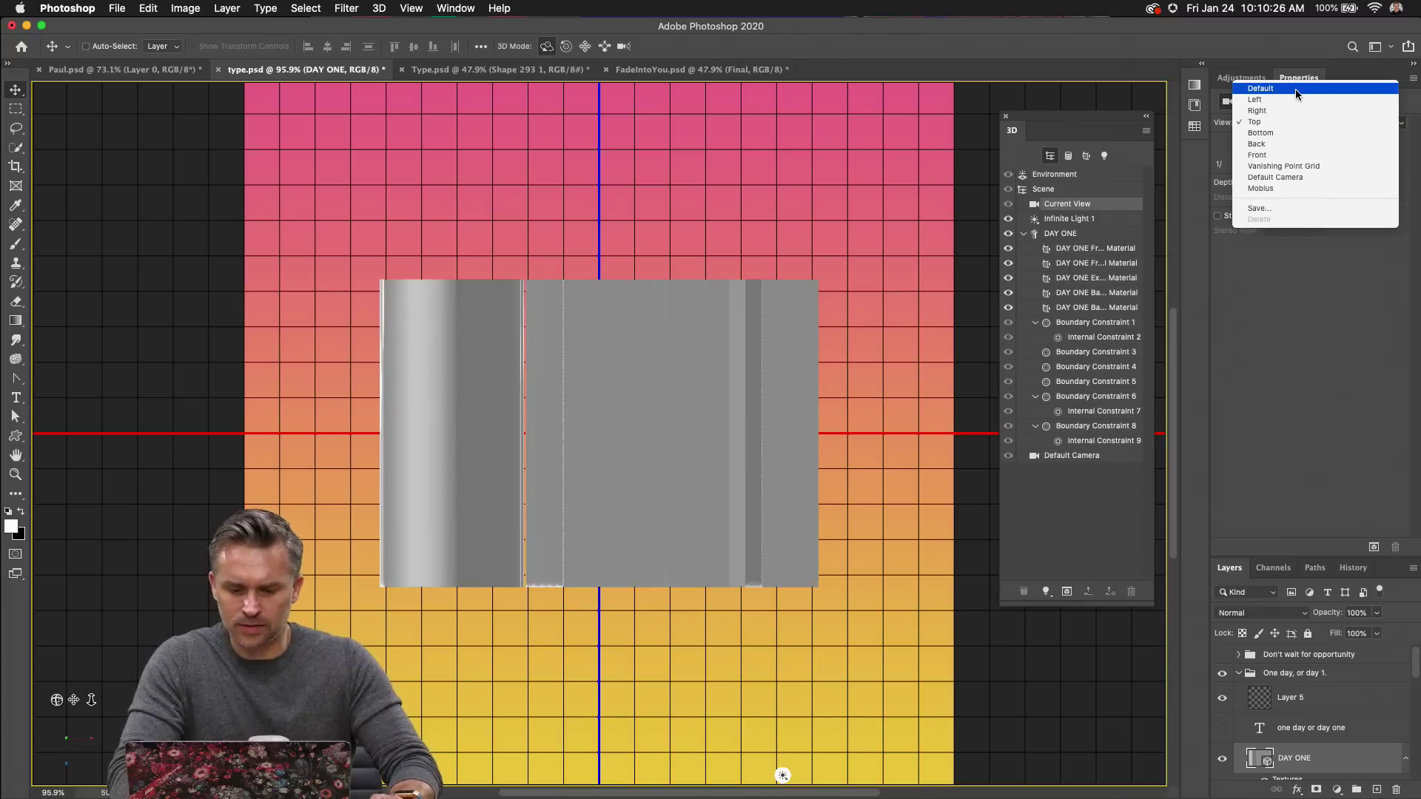
{"action": "left_click", "coordinate": [1291, 89]}
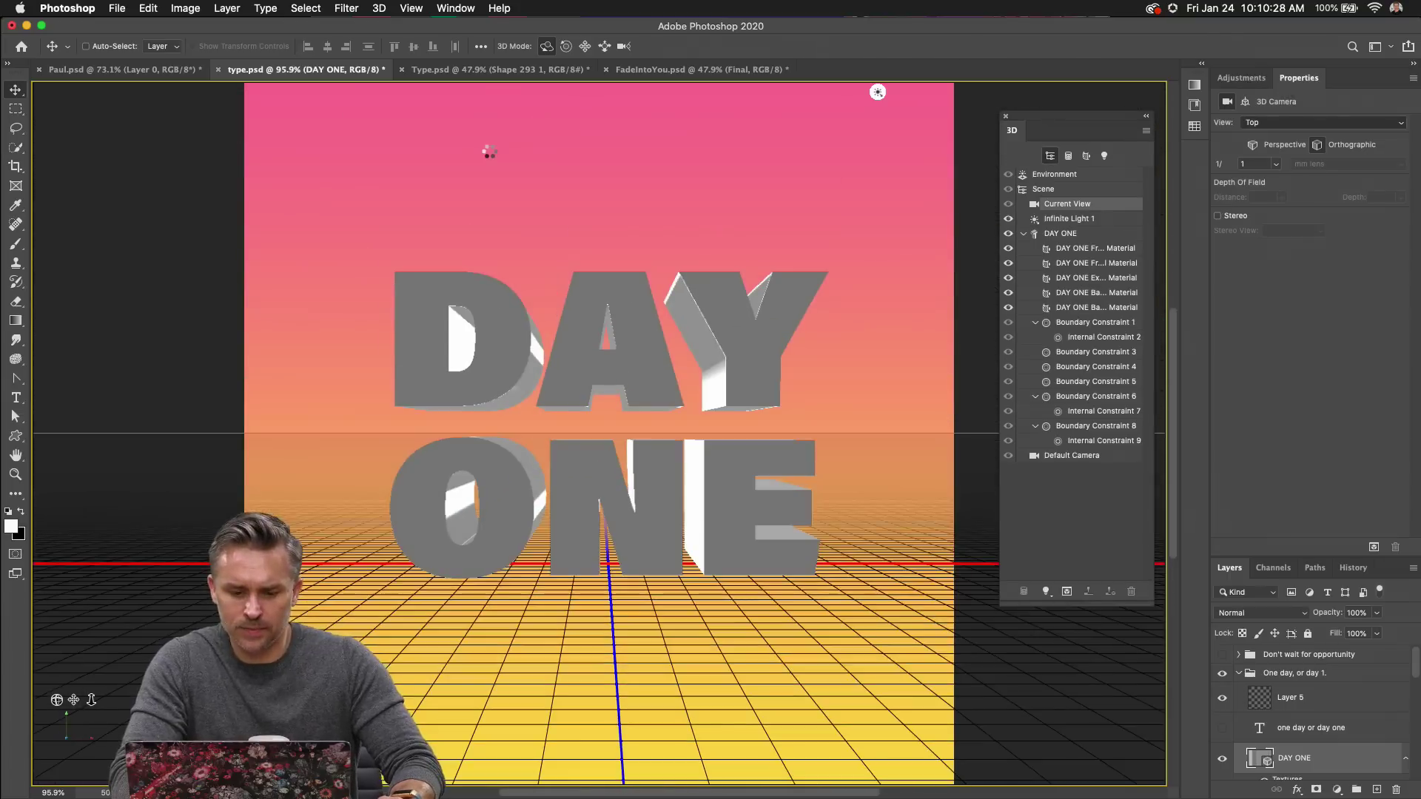
Shift the DAY ONE mesh slightly along the positive X axis and orbit the camera to view the letters obliquely from above.
{"action": "left_click", "coordinate": [1066, 234]}
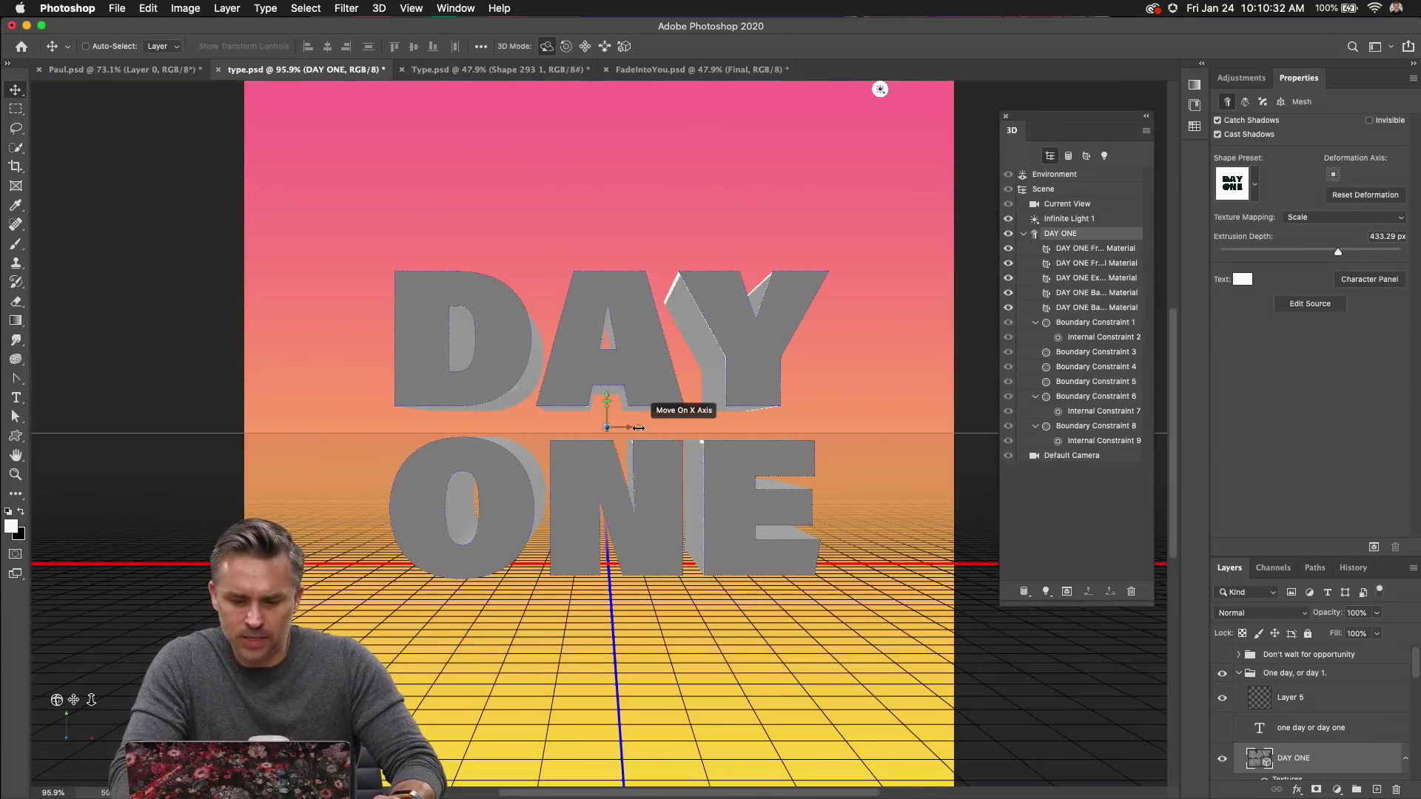
{"action": "mouse_move", "coordinate": [638, 428]}
{"action": "left_mouse_down"}
{"action": "mouse_move", "coordinate": [818, 428]}
{"action": "mouse_move", "coordinate": [606, 428]}
{"action": "mouse_move", "coordinate": [651, 427]}
{"action": "left_mouse_up"}
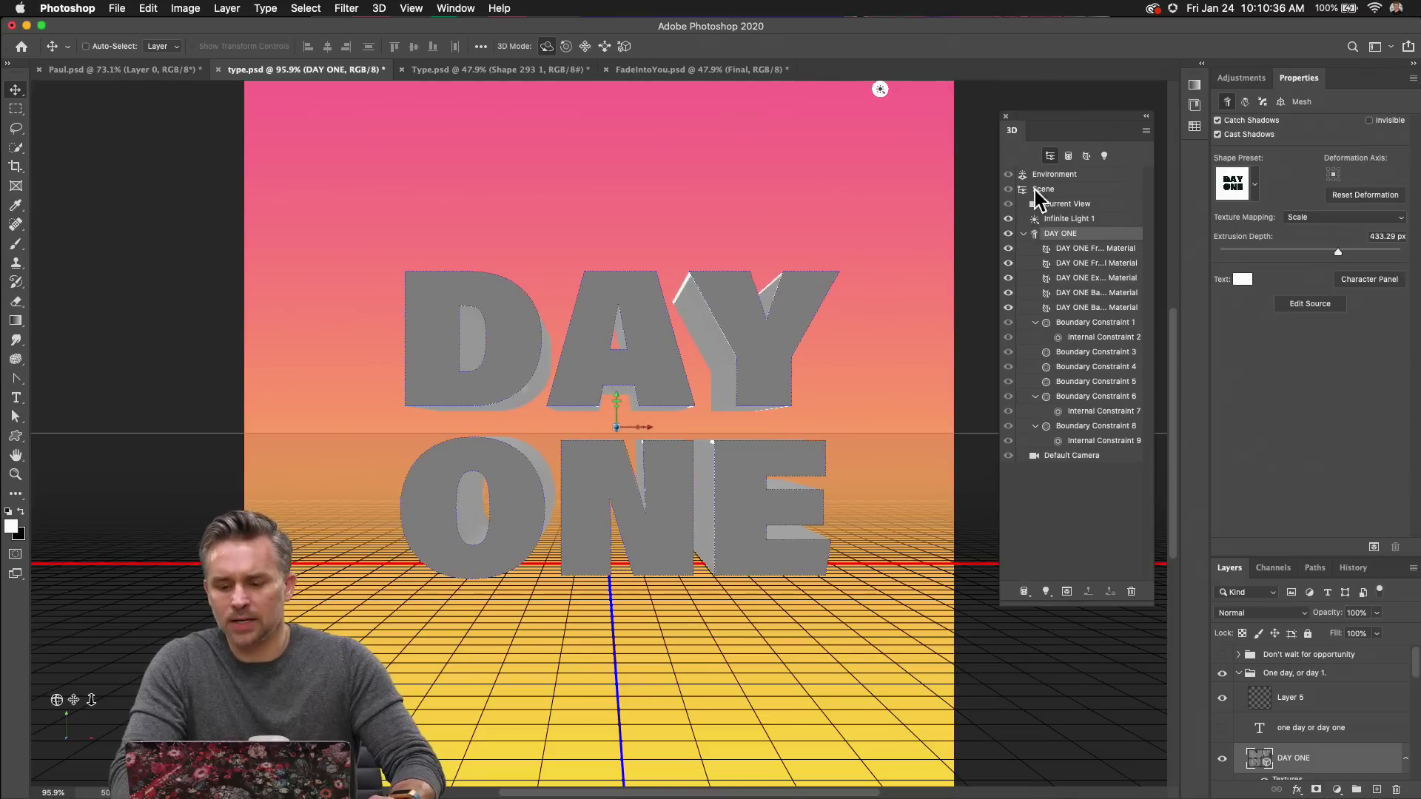
{"action": "left_click", "coordinate": [1061, 205]}
{"action": "left_click_drag", "start_coordinate": [829, 313], "coordinate": [785, 310]}
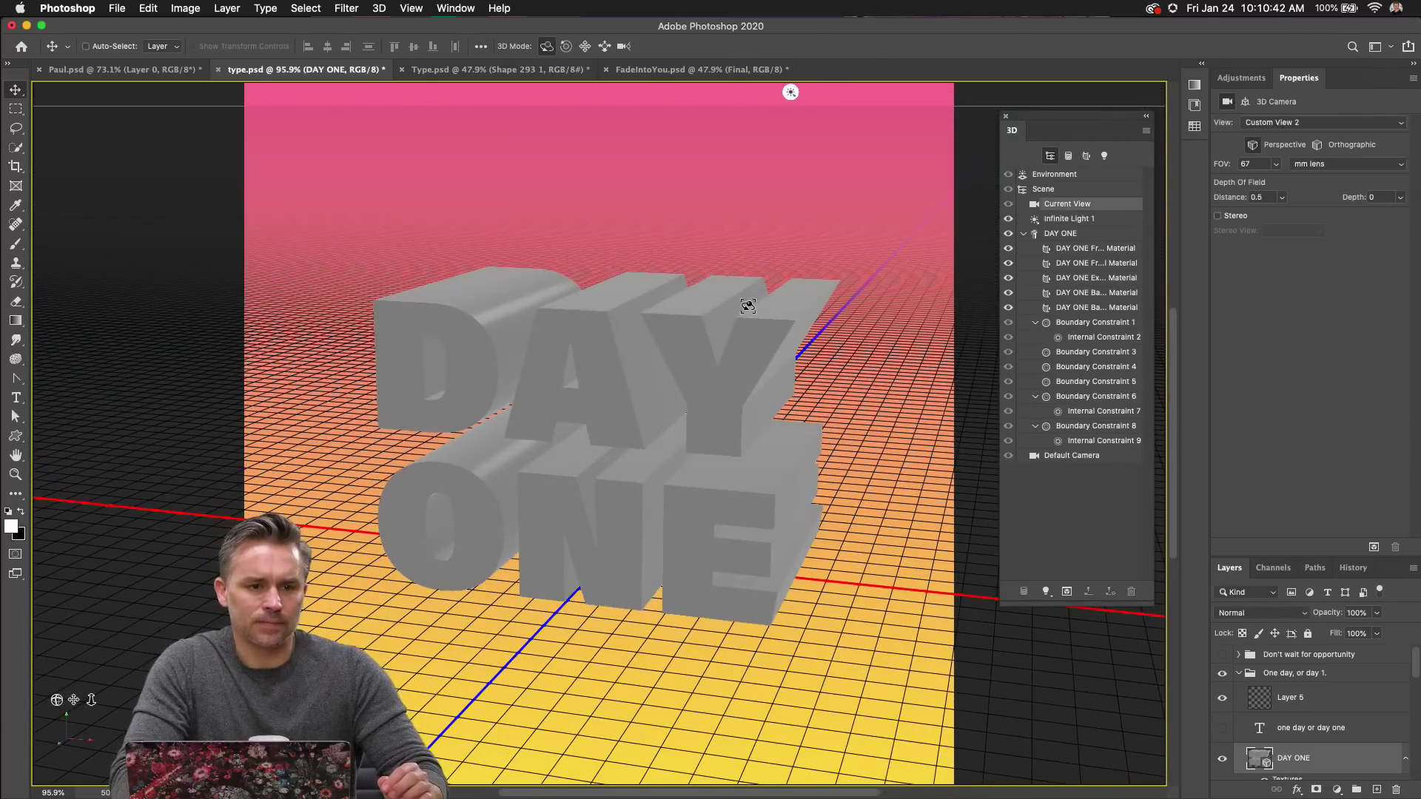
Select the DAY ONE front inflation material and widen the 3D scene list so the material names are fully readable.
{"action": "left_click", "coordinate": [1073, 233]}
{"action": "left_click", "coordinate": [1075, 221]}
{"action": "left_click", "coordinate": [1067, 235]}
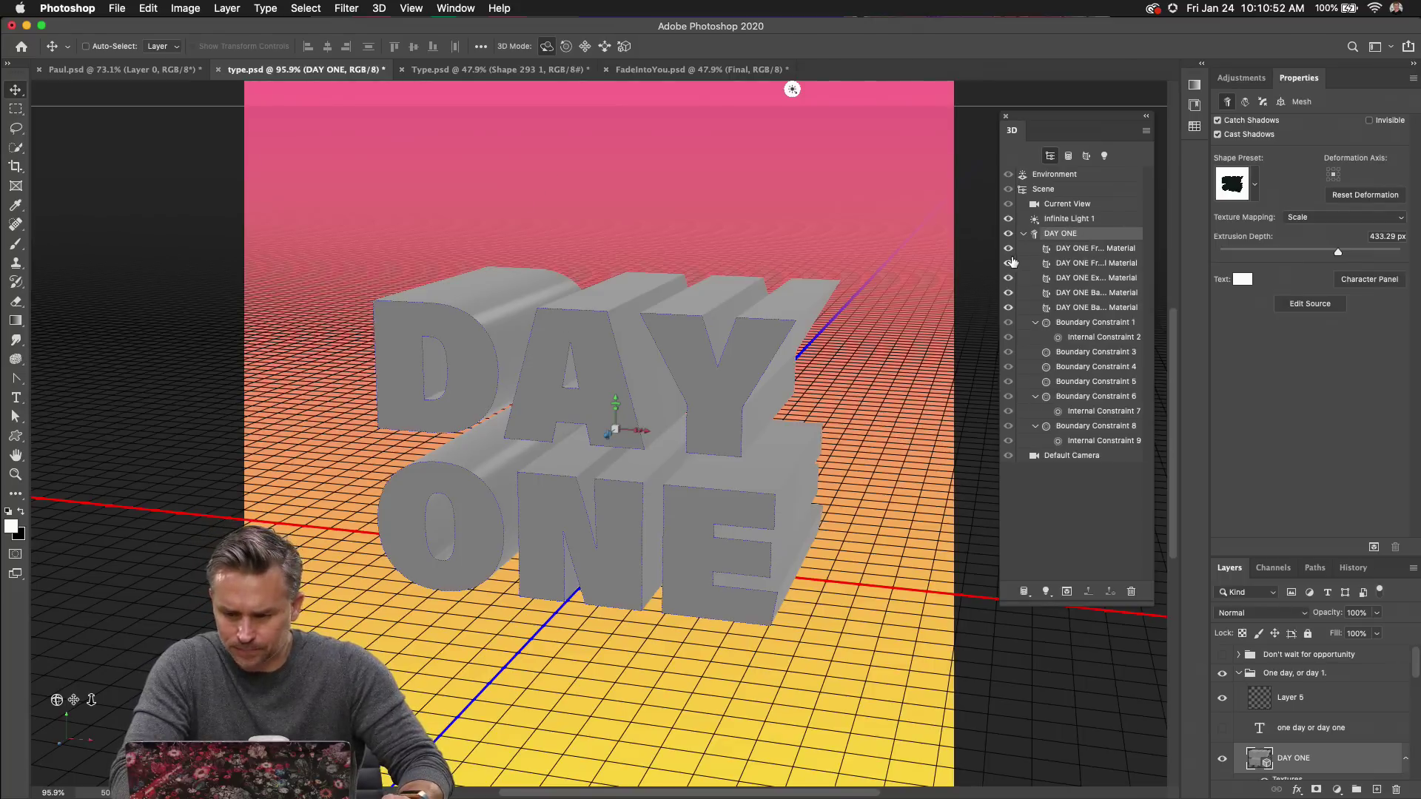
{"action": "left_click", "coordinate": [1110, 250]}
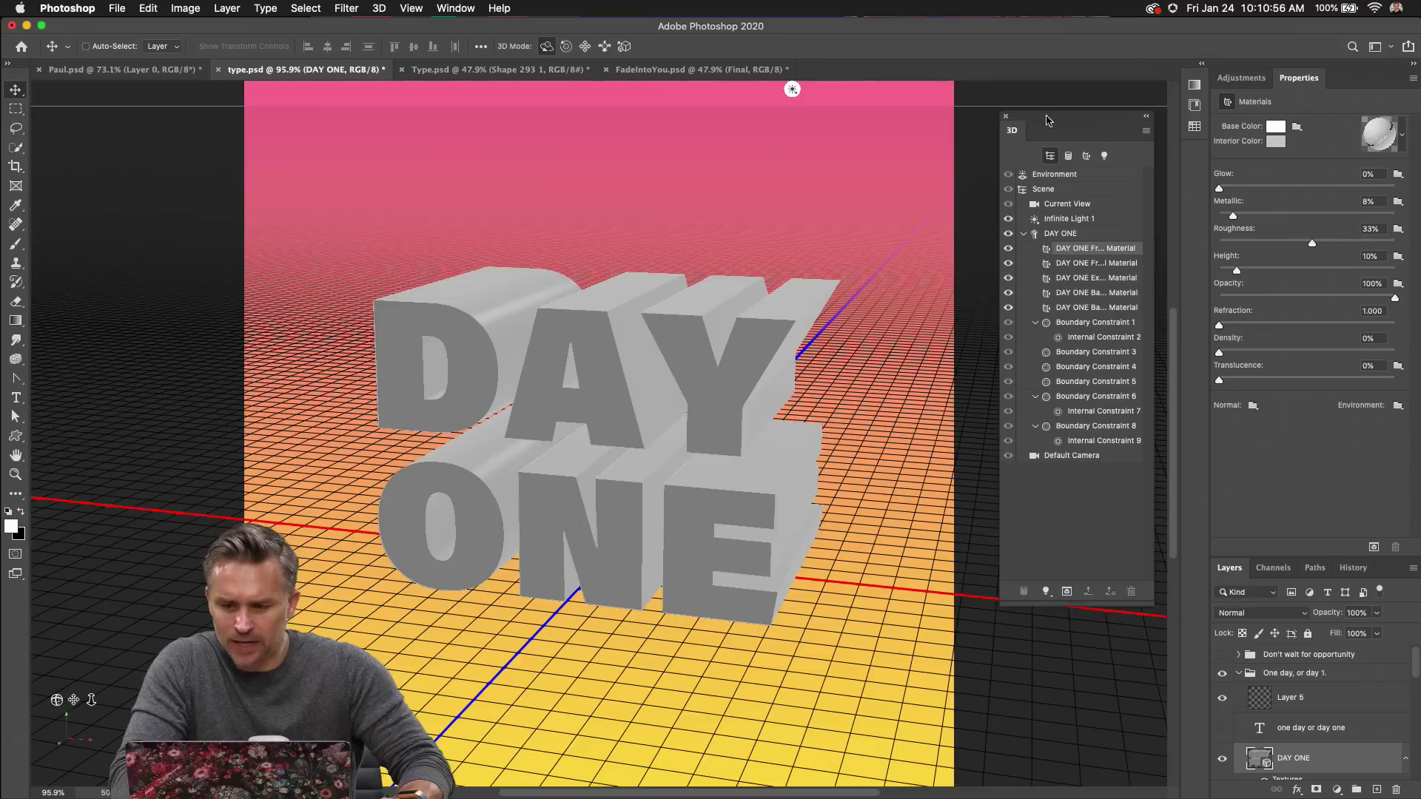
{"action": "left_click_drag", "start_coordinate": [1046, 120], "coordinate": [932, 104]}
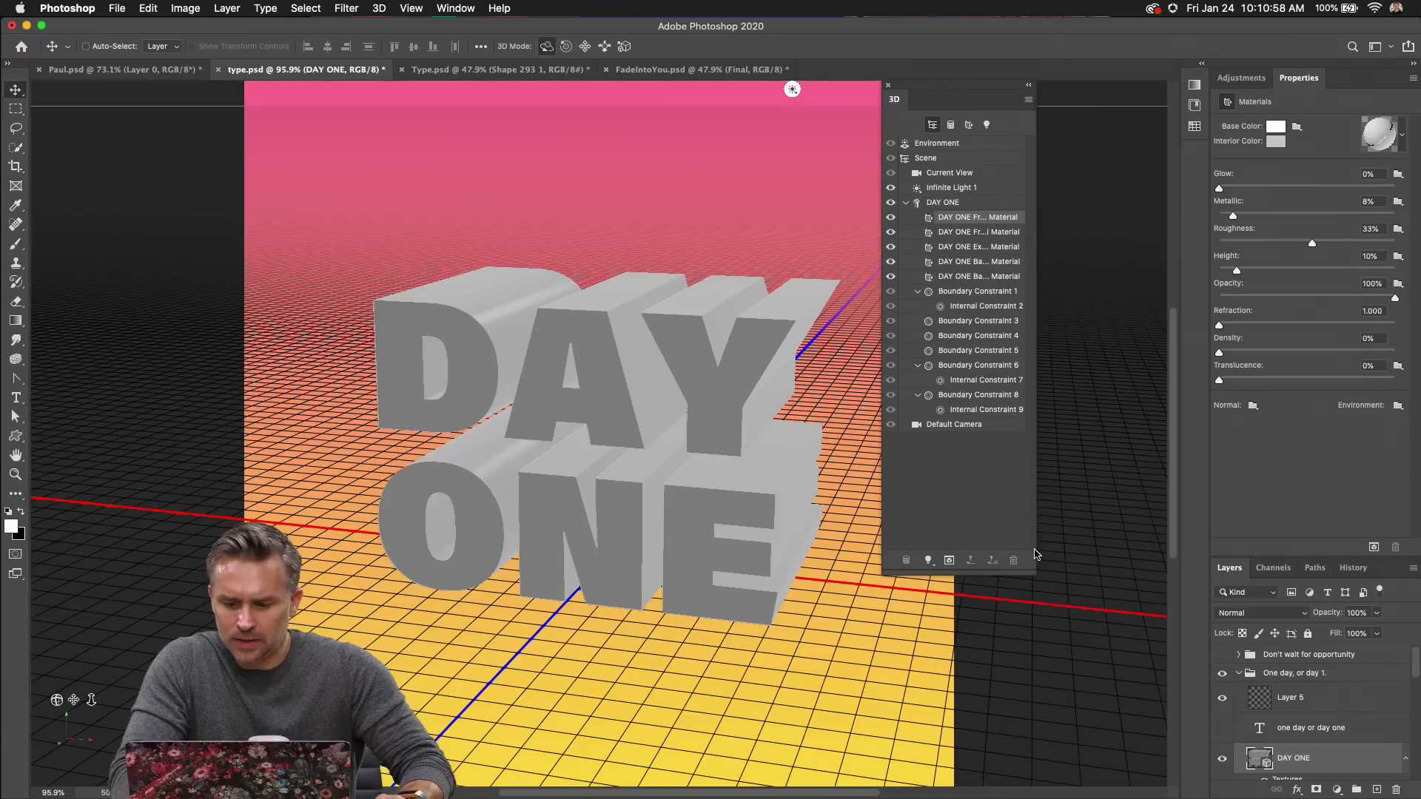
{"action": "left_click_drag", "start_coordinate": [1046, 540], "coordinate": [1157, 540]}
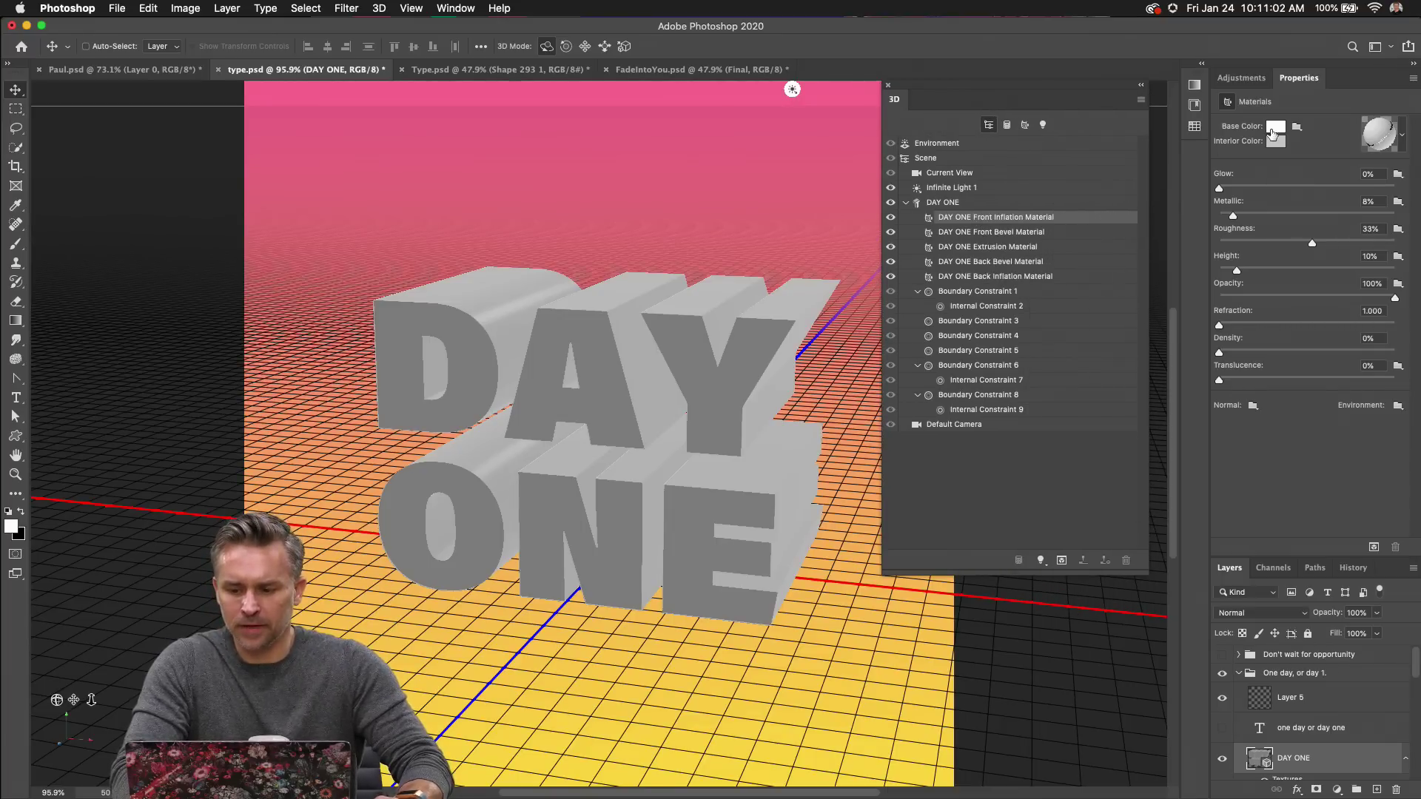
Set the base color of the DAY ONE Front Inflation Material to black.
{"action": "left_click", "coordinate": [1275, 128]}
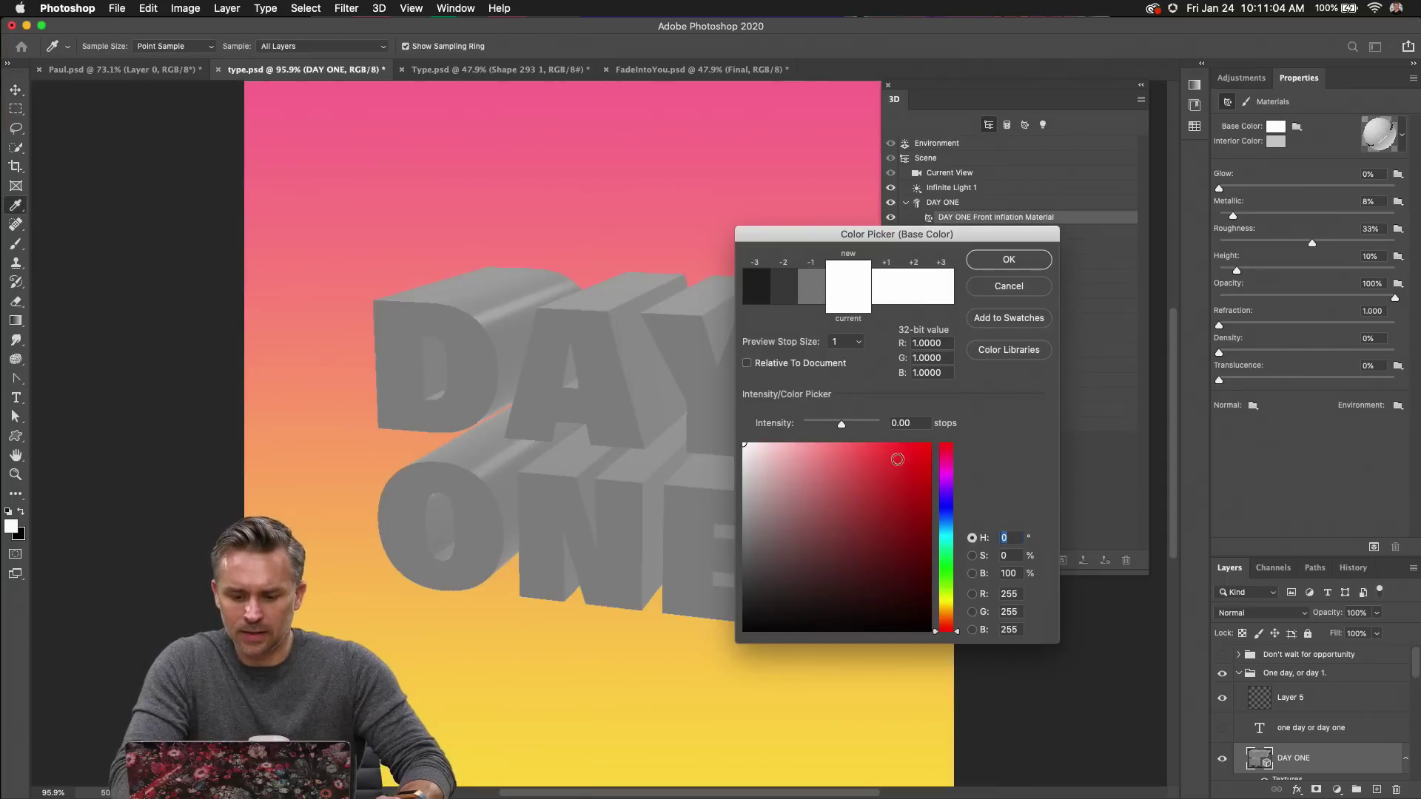
{"action": "left_click_drag", "start_coordinate": [898, 459], "coordinate": [944, 628]}
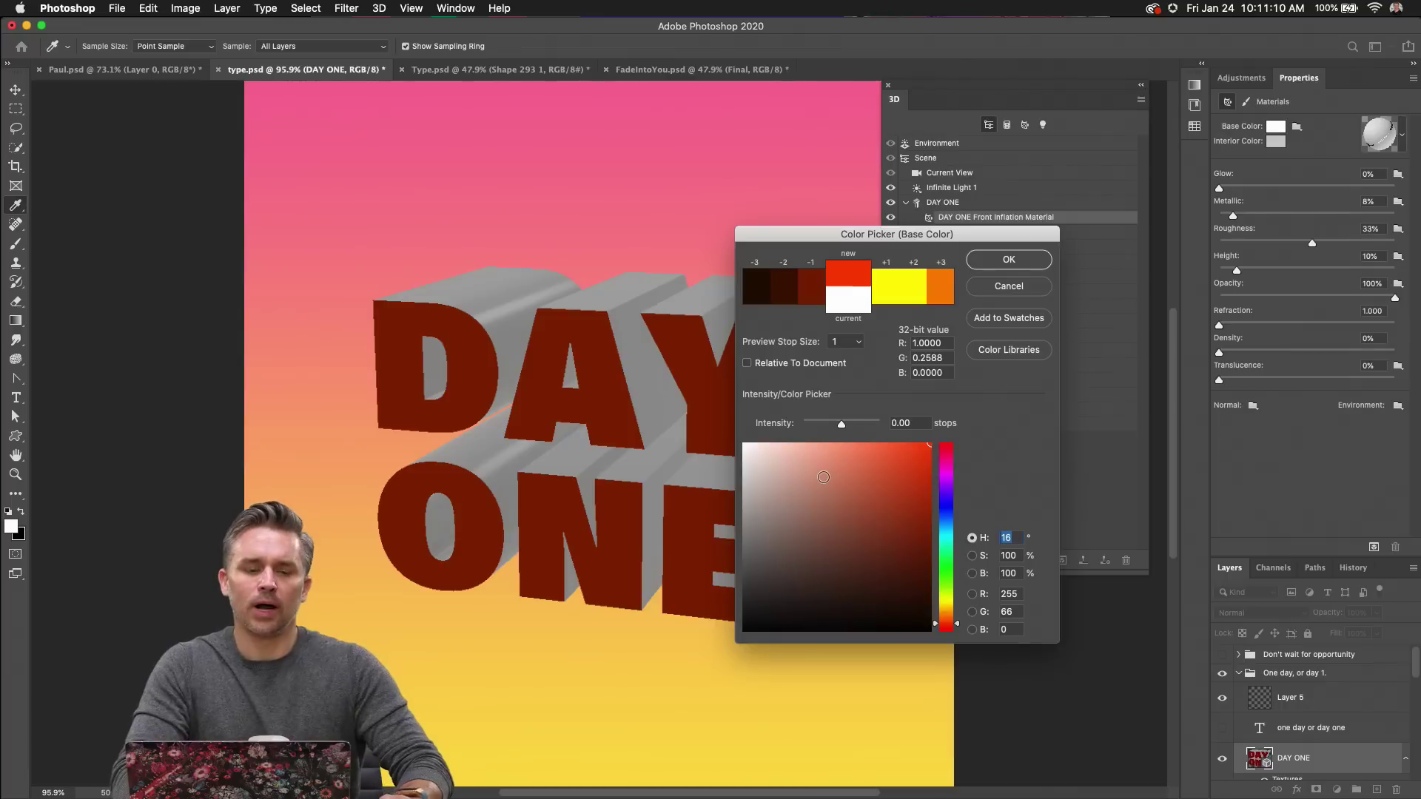
{"action": "mouse_move", "coordinate": [823, 478]}
{"action": "left_mouse_down"}
{"action": "mouse_move", "coordinate": [822, 559]}
{"action": "mouse_move", "coordinate": [736, 637]}
{"action": "left_mouse_up"}
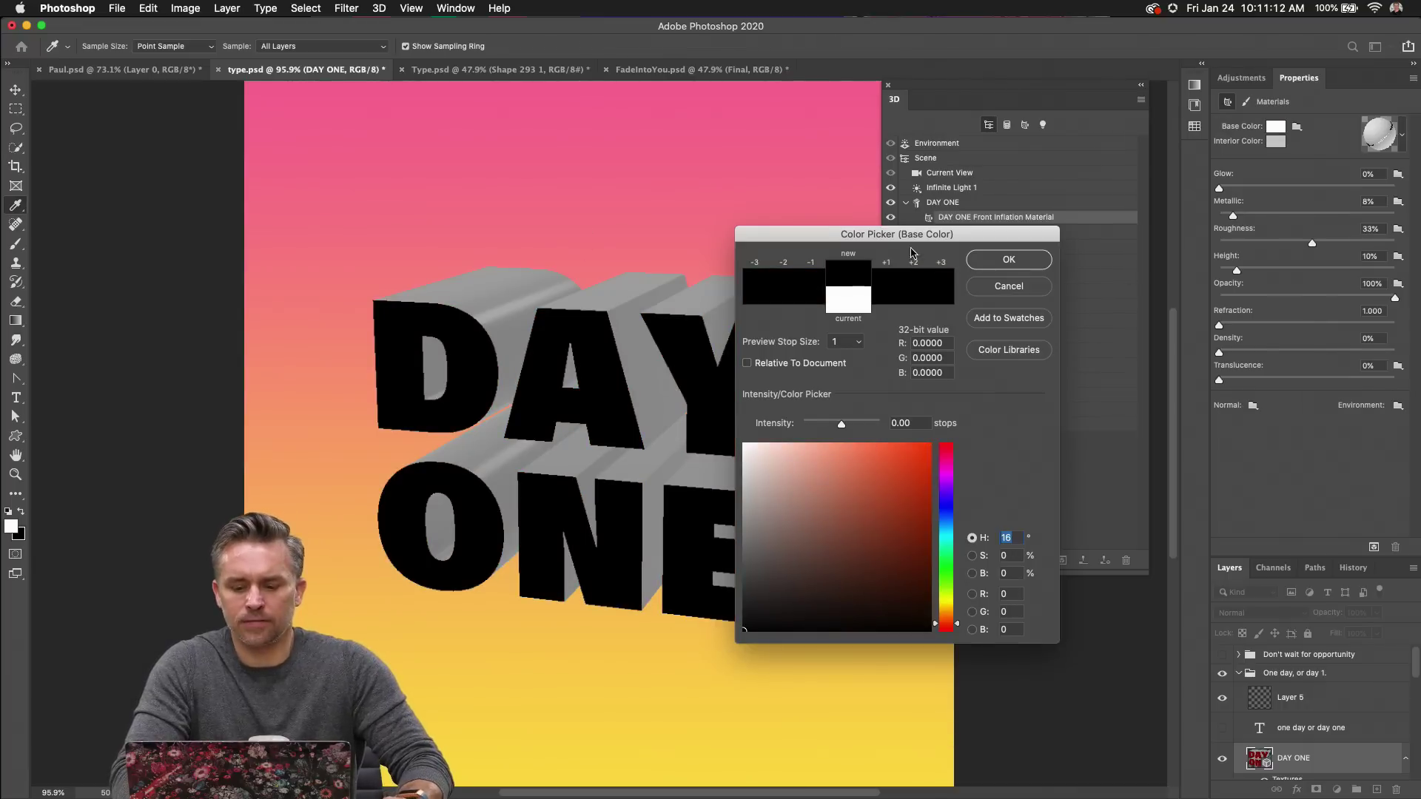
{"action": "left_click", "coordinate": [1014, 264]}
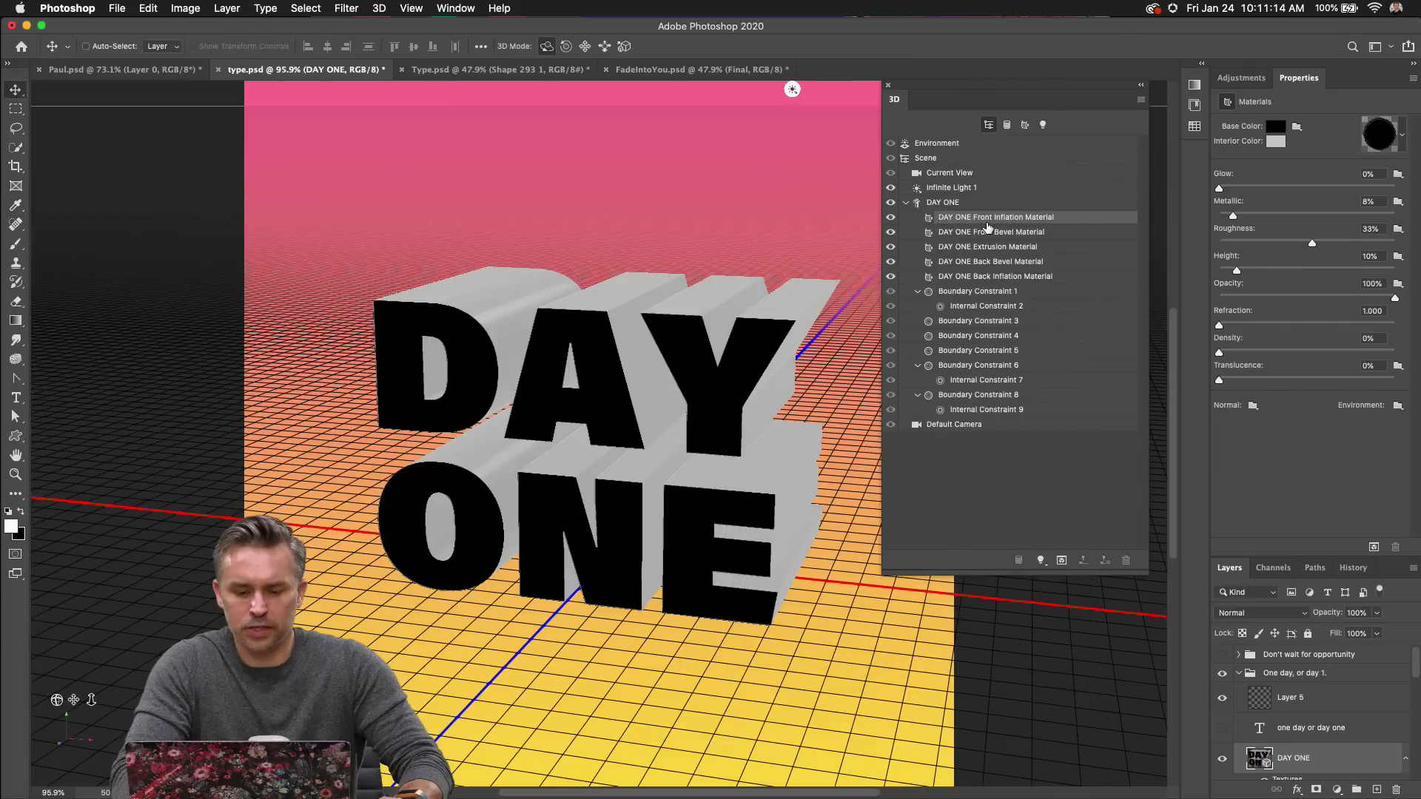
Try pure red as the base color of the DAY ONE Extrusion Material and set it back to white.
{"action": "left_click", "coordinate": [966, 232]}
{"action": "left_click", "coordinate": [974, 248]}
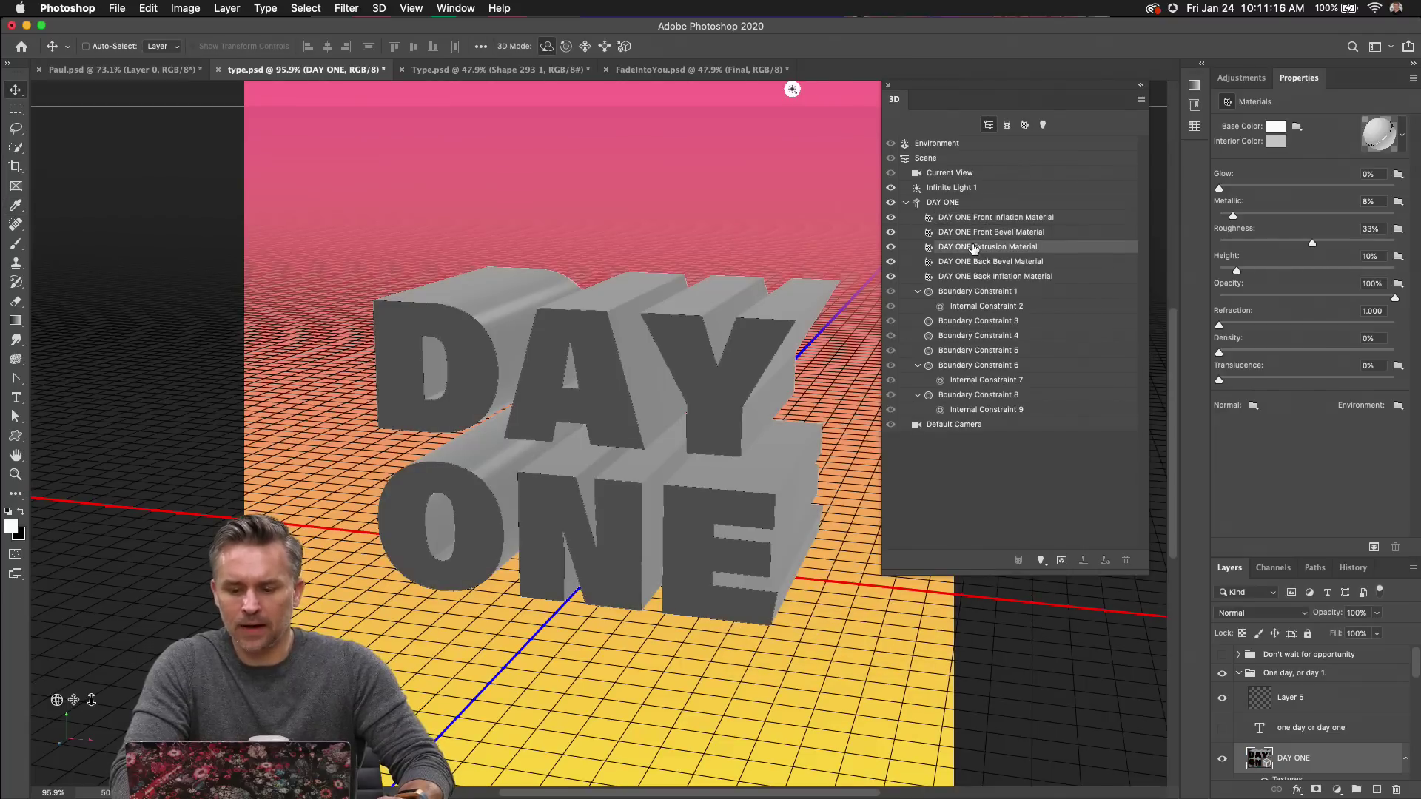
{"action": "left_click", "coordinate": [1275, 128]}
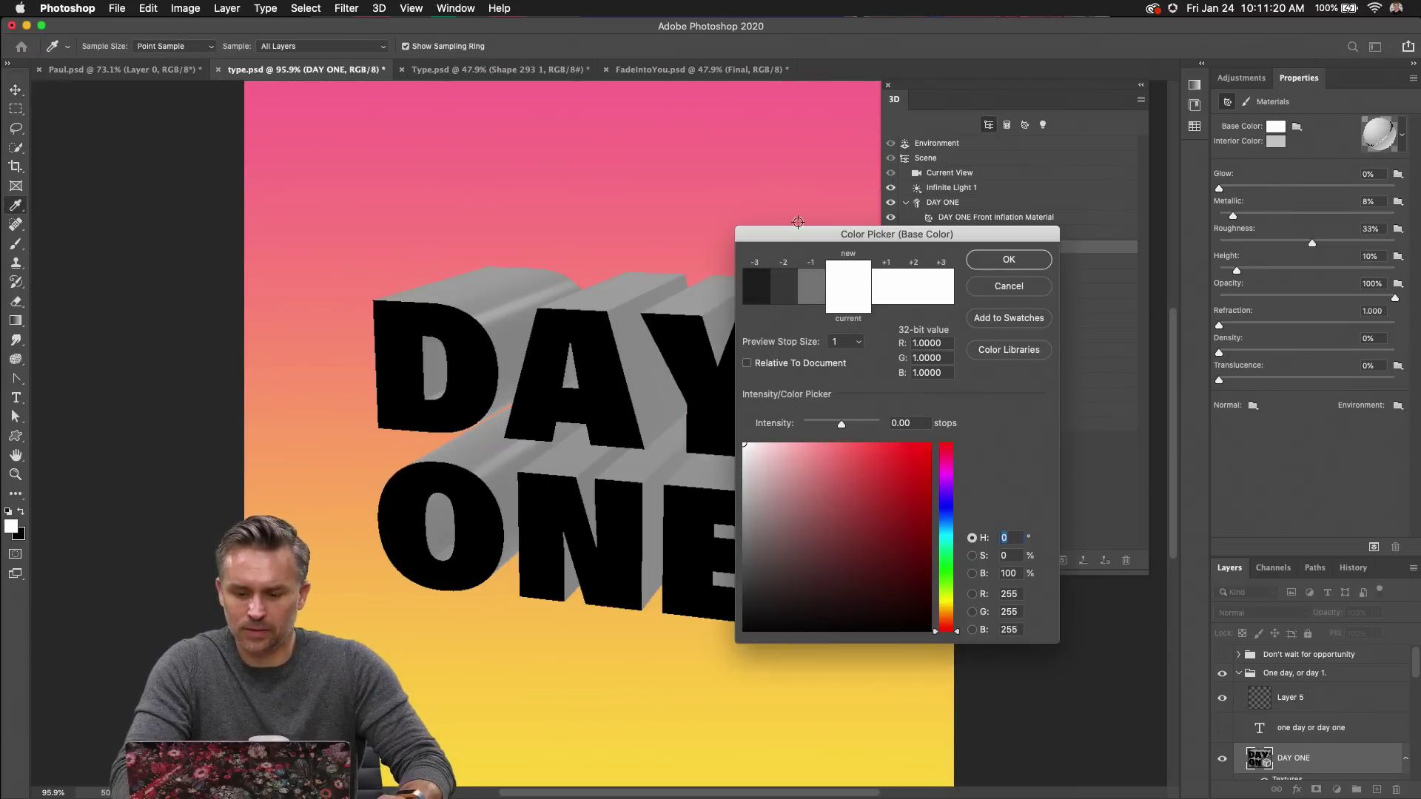
{"action": "left_click_drag", "start_coordinate": [875, 471], "coordinate": [932, 444]}
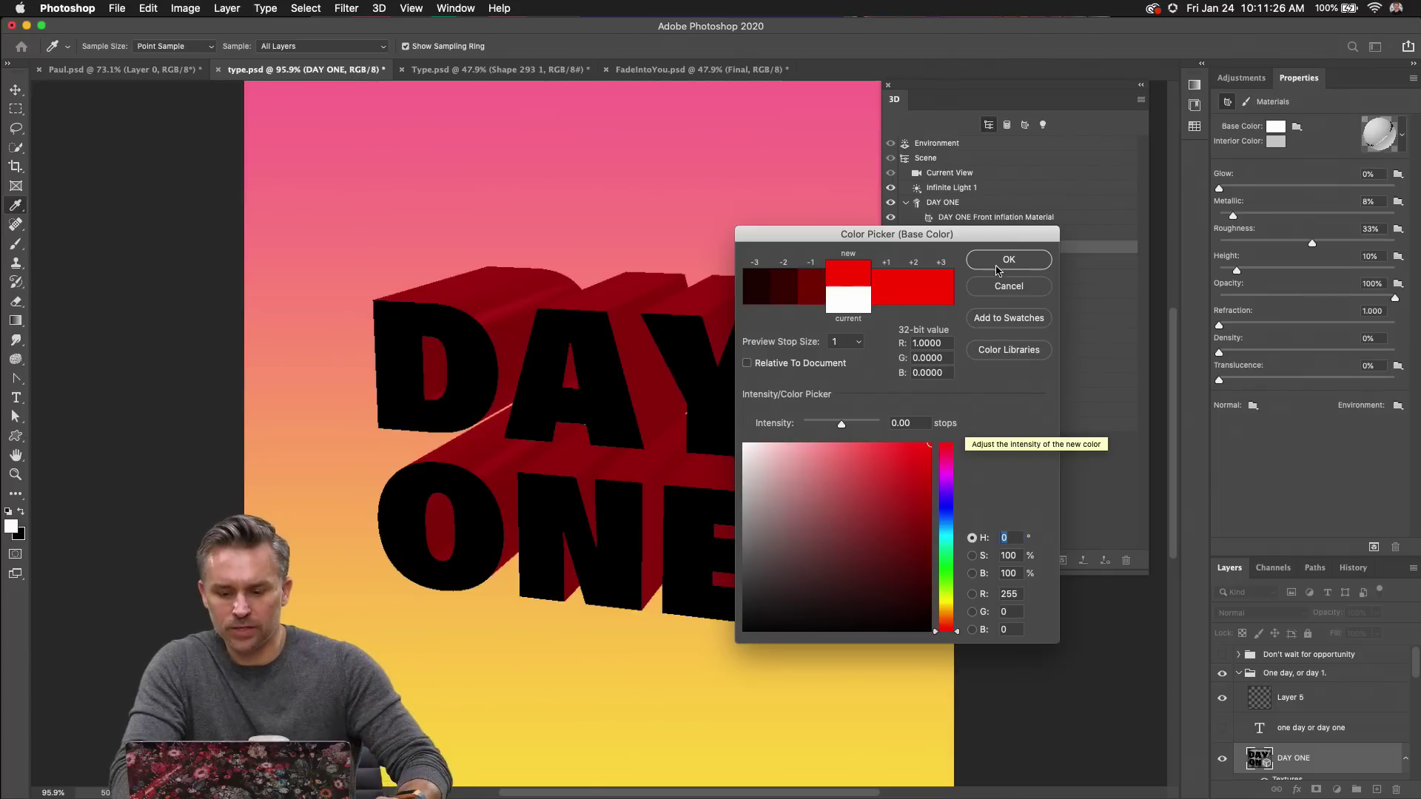
{"action": "left_click_drag", "start_coordinate": [848, 449], "coordinate": [706, 375]}
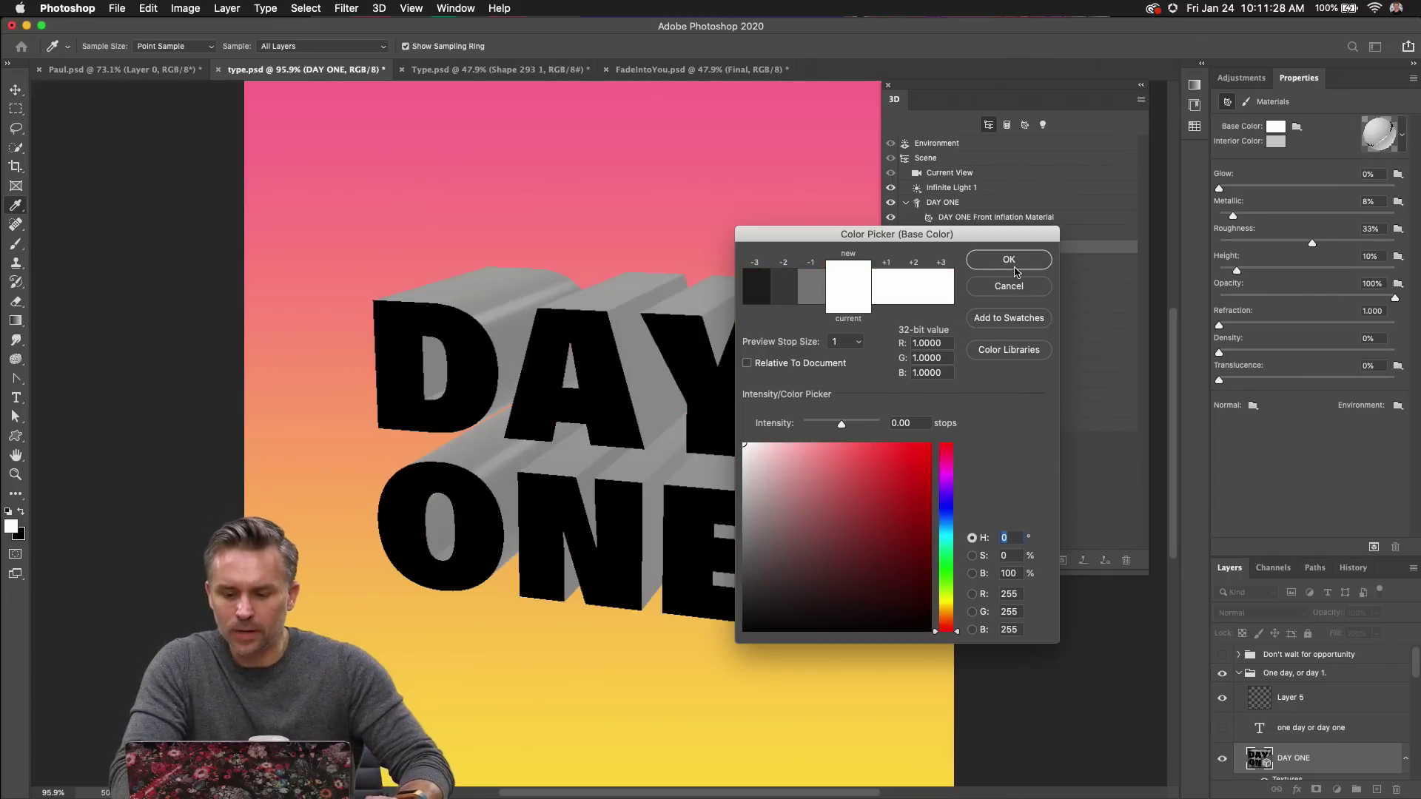
{"action": "left_click", "coordinate": [1014, 265]}
Export the DAY ONE 3D layer in the Wavefront|OBJ file format.
{"action": "left_click", "coordinate": [965, 210]}
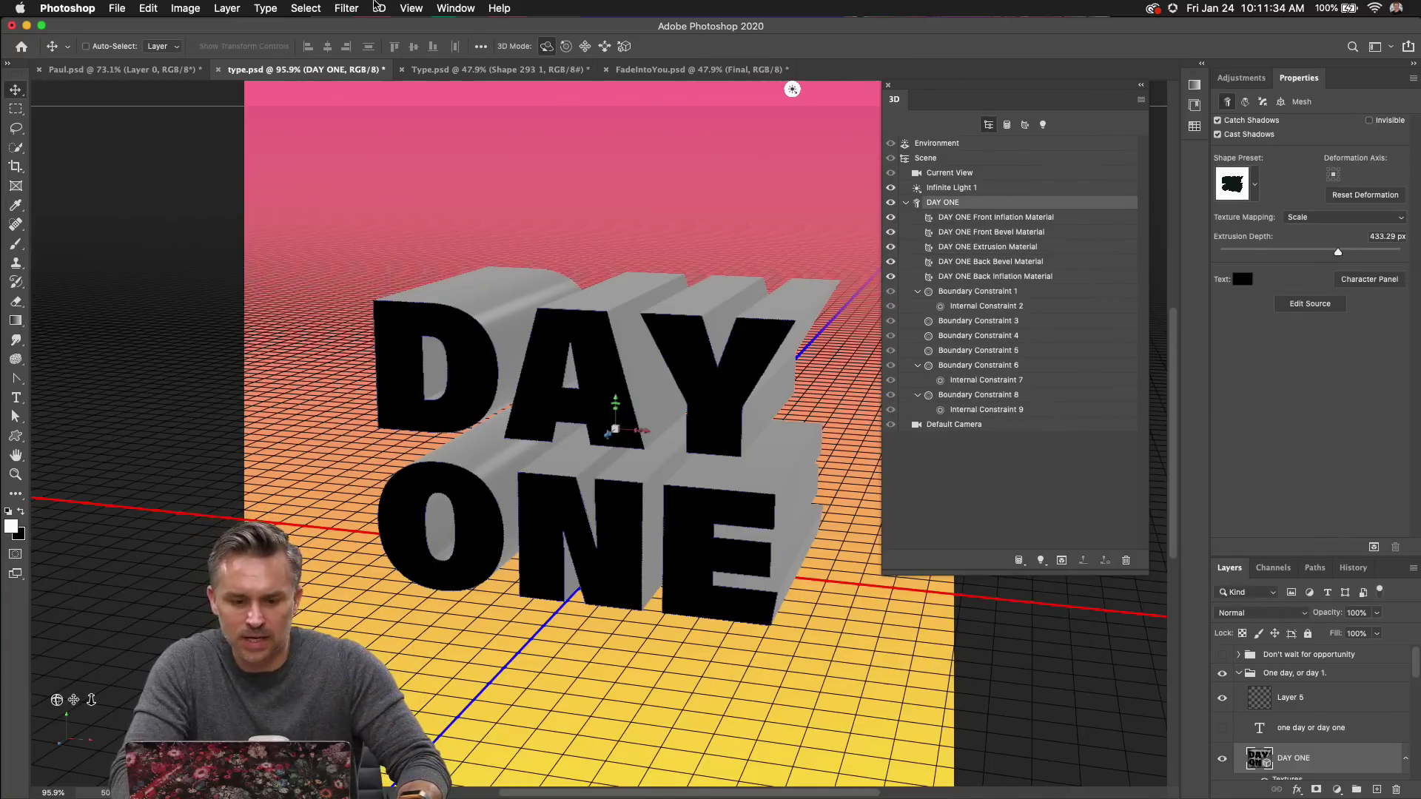
{"action": "double_click", "coordinate": [1359, 83]}
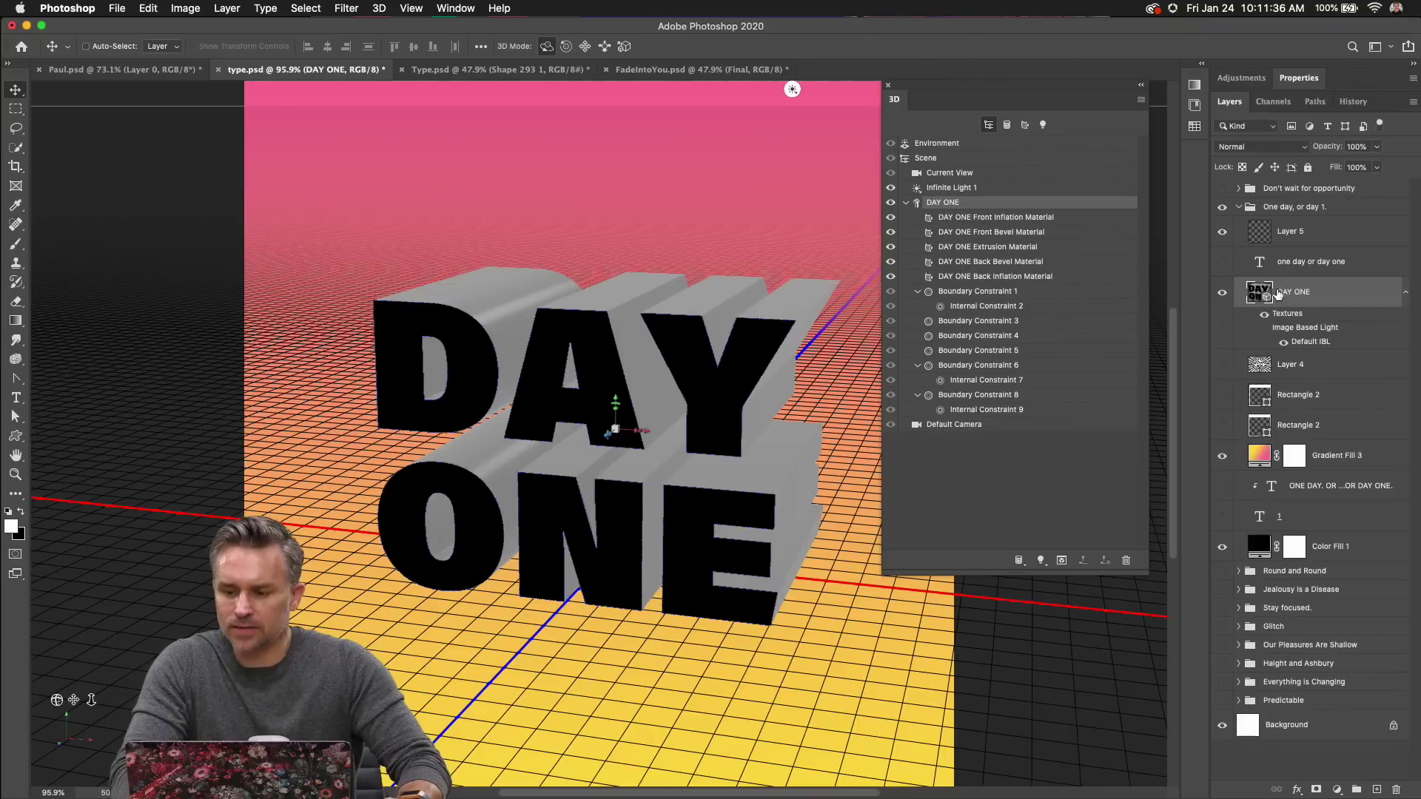
{"action": "left_click", "coordinate": [405, 8]}
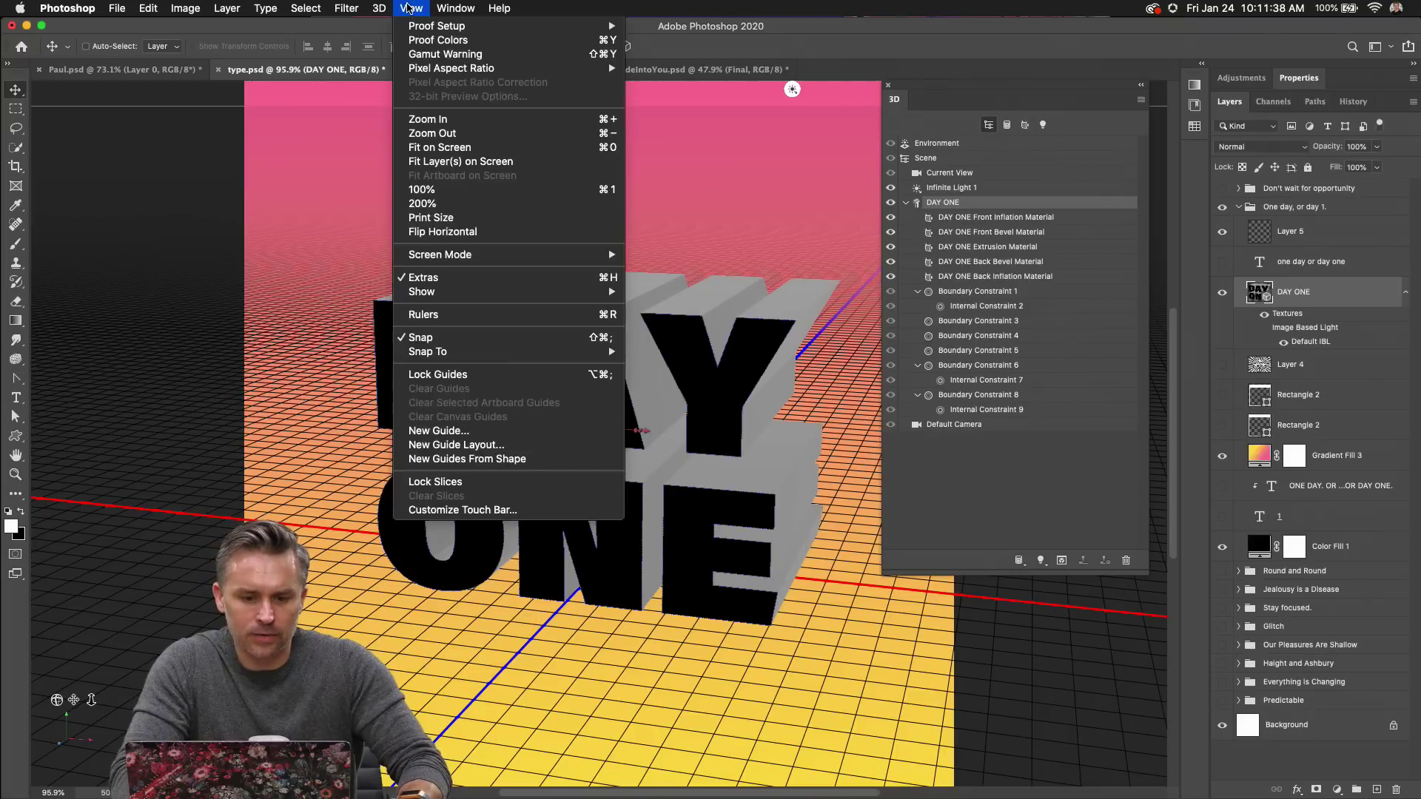
{"action": "mouse_move", "coordinate": [379, 7]}
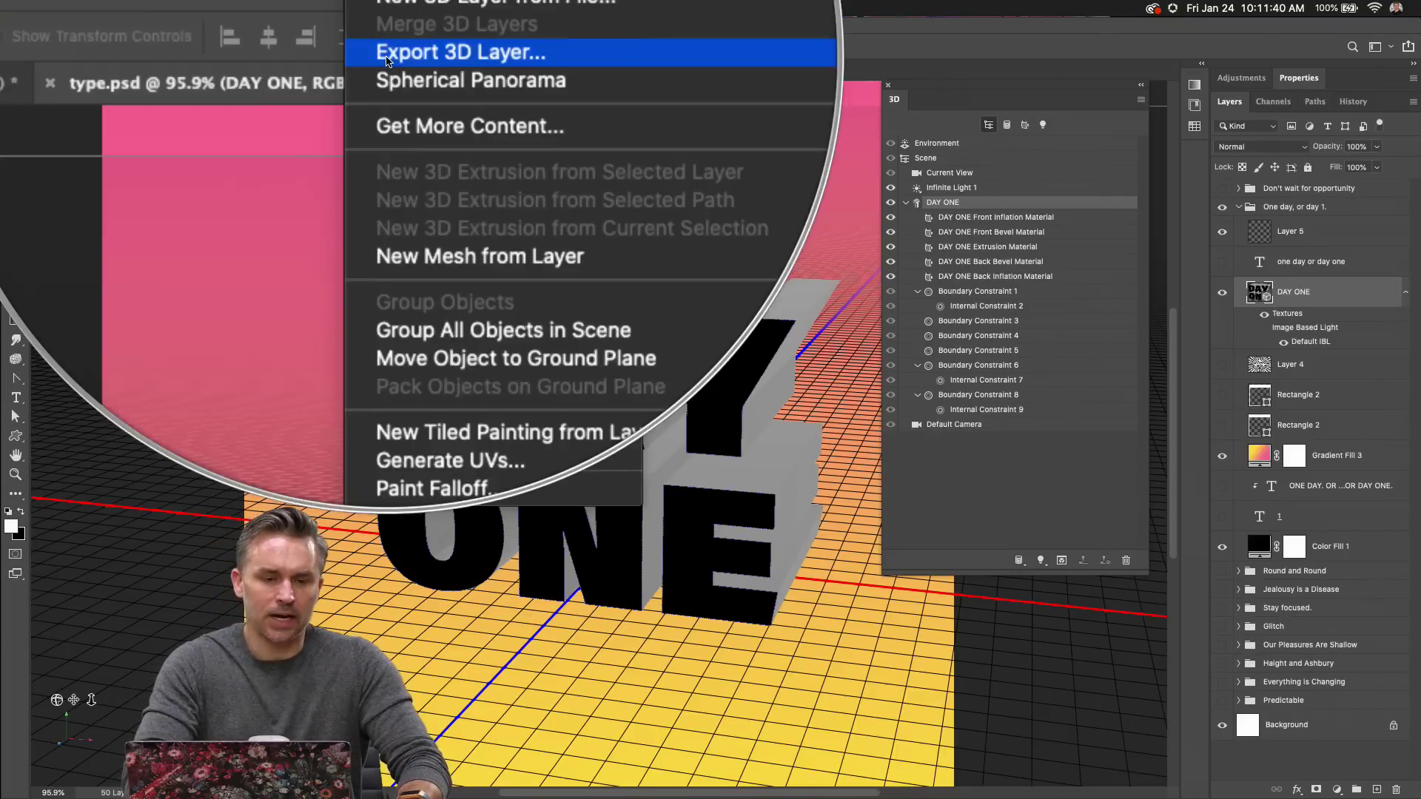
{"action": "left_click", "coordinate": [389, 49]}
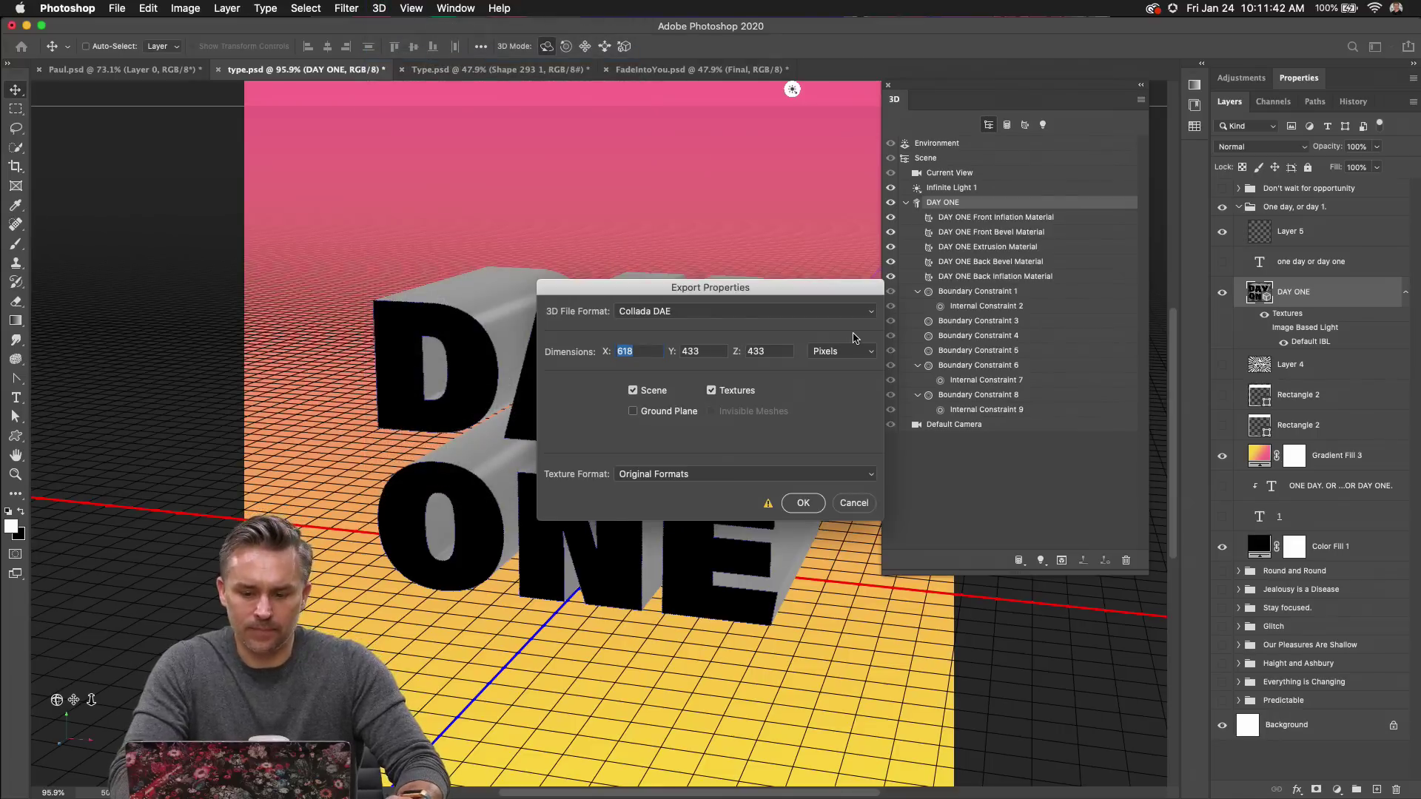
{"action": "left_click", "coordinate": [710, 317]}
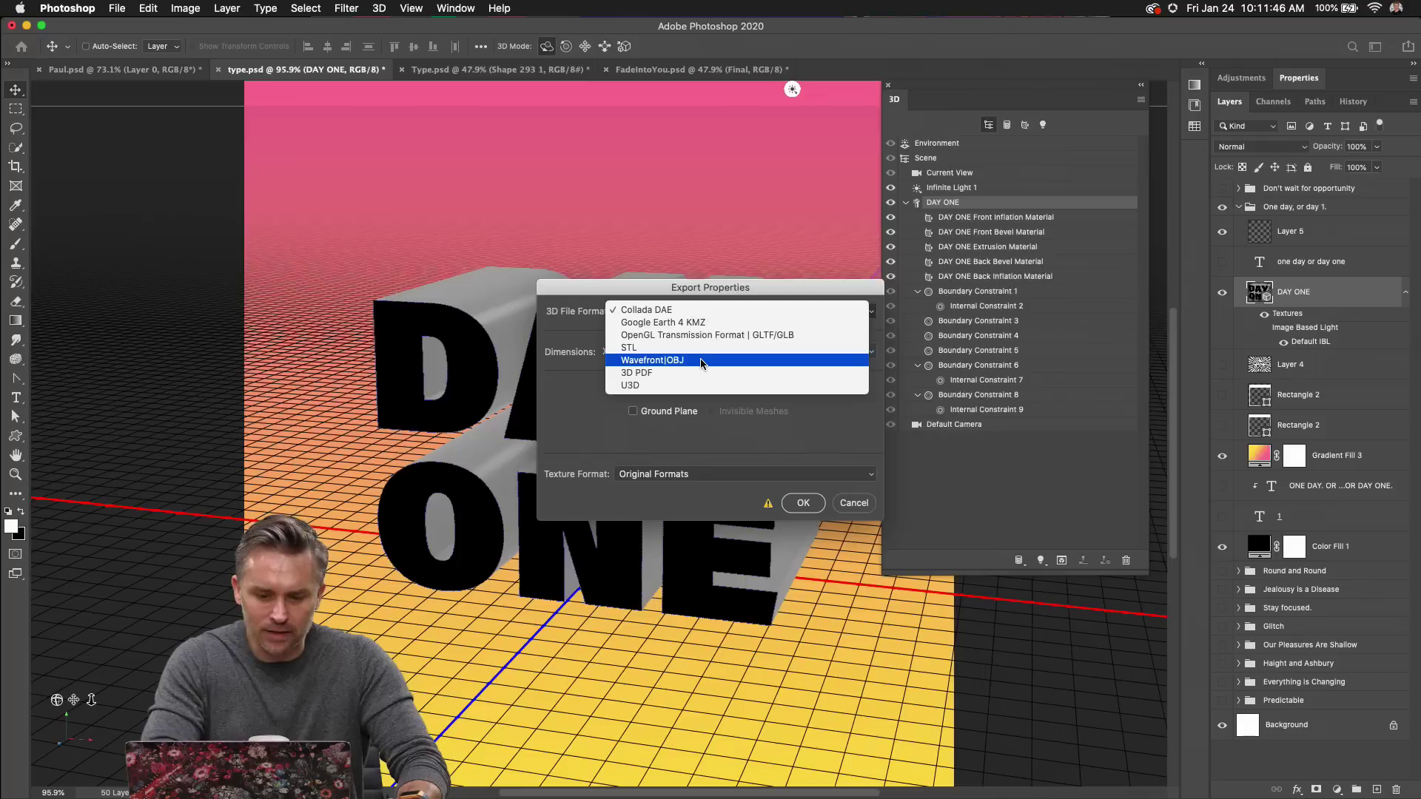
{"action": "left_click", "coordinate": [700, 361]}
{"action": "key", "text": "Return"}
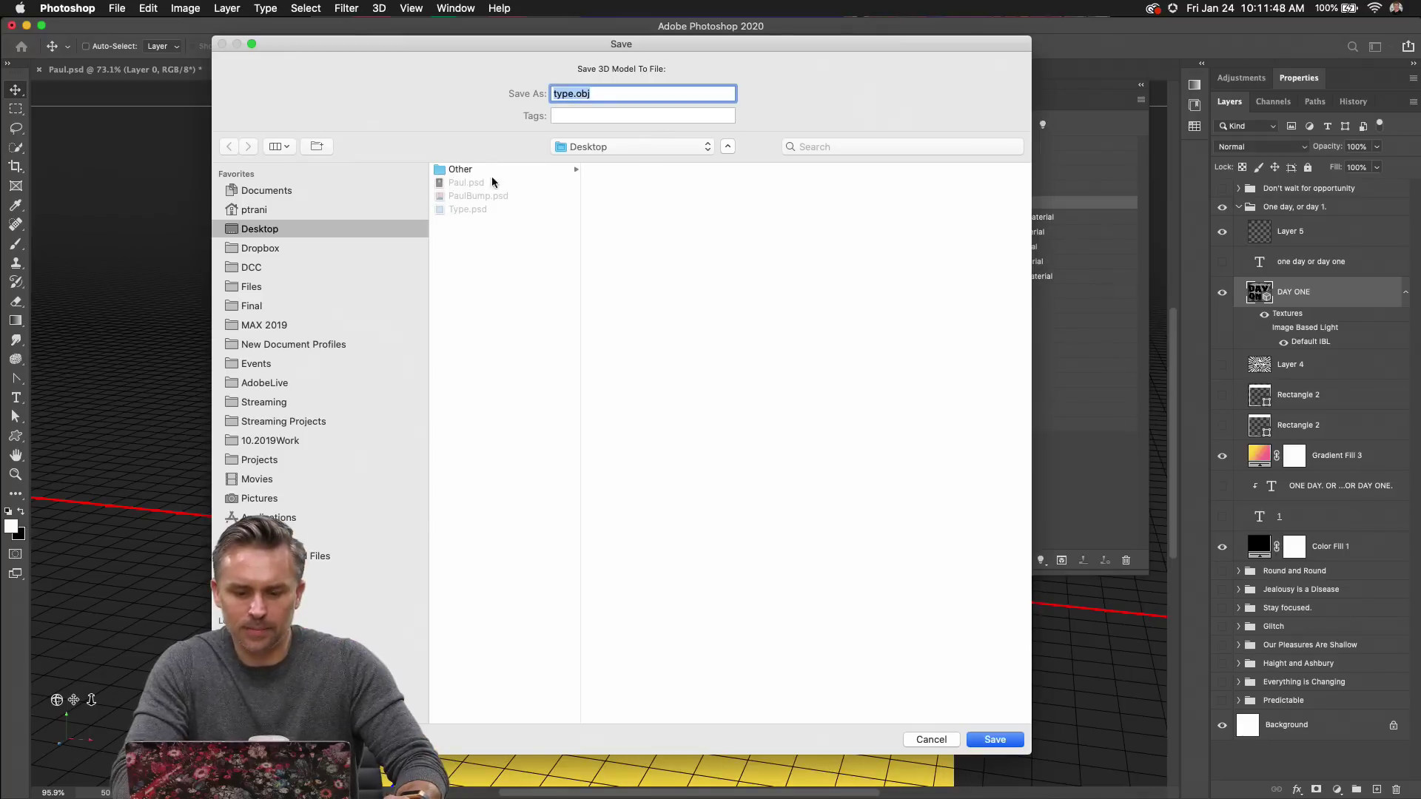
Save the exported 3D model to the Desktop as DAY1.obj.
{"action": "left_click", "coordinate": [575, 94]}
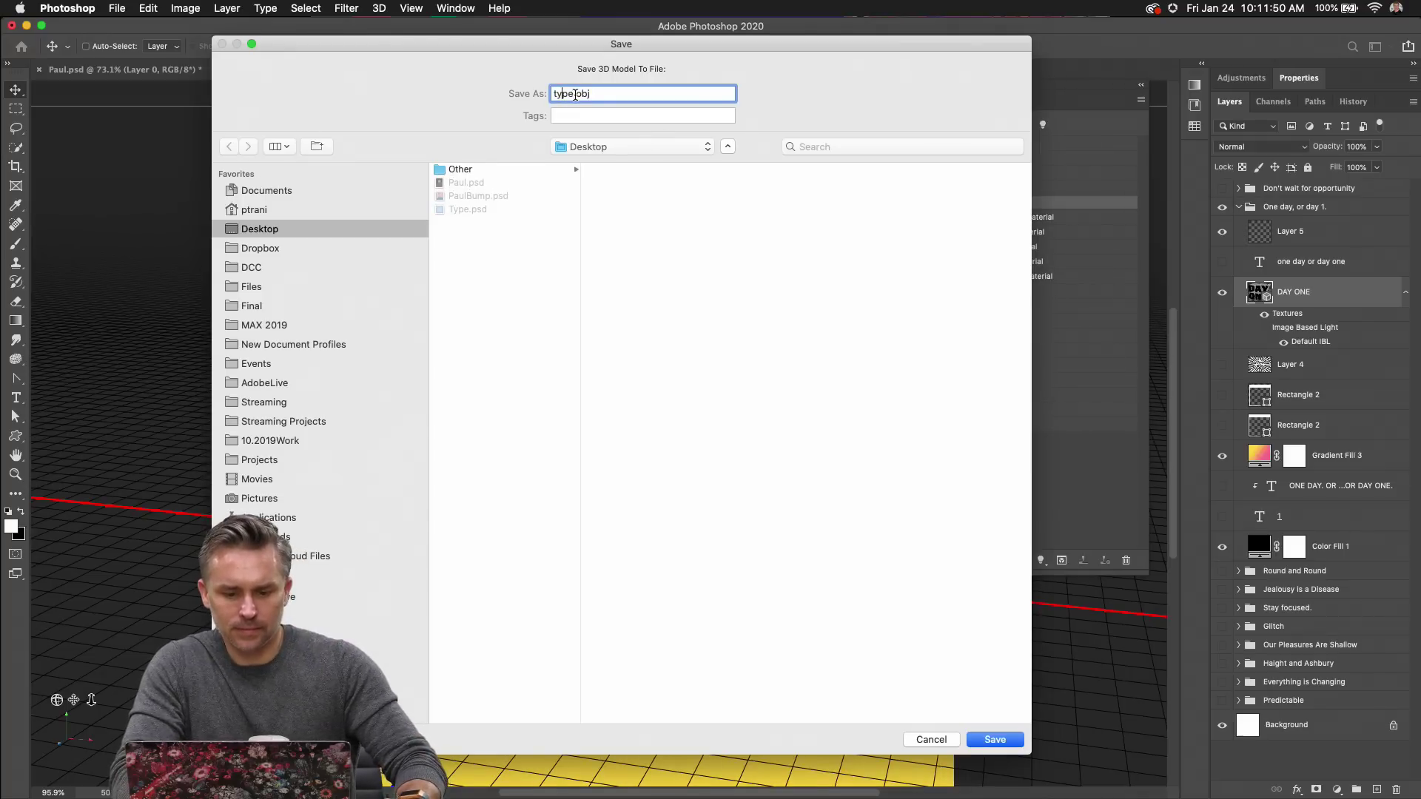
{"action": "type", "text": "DAY1"}
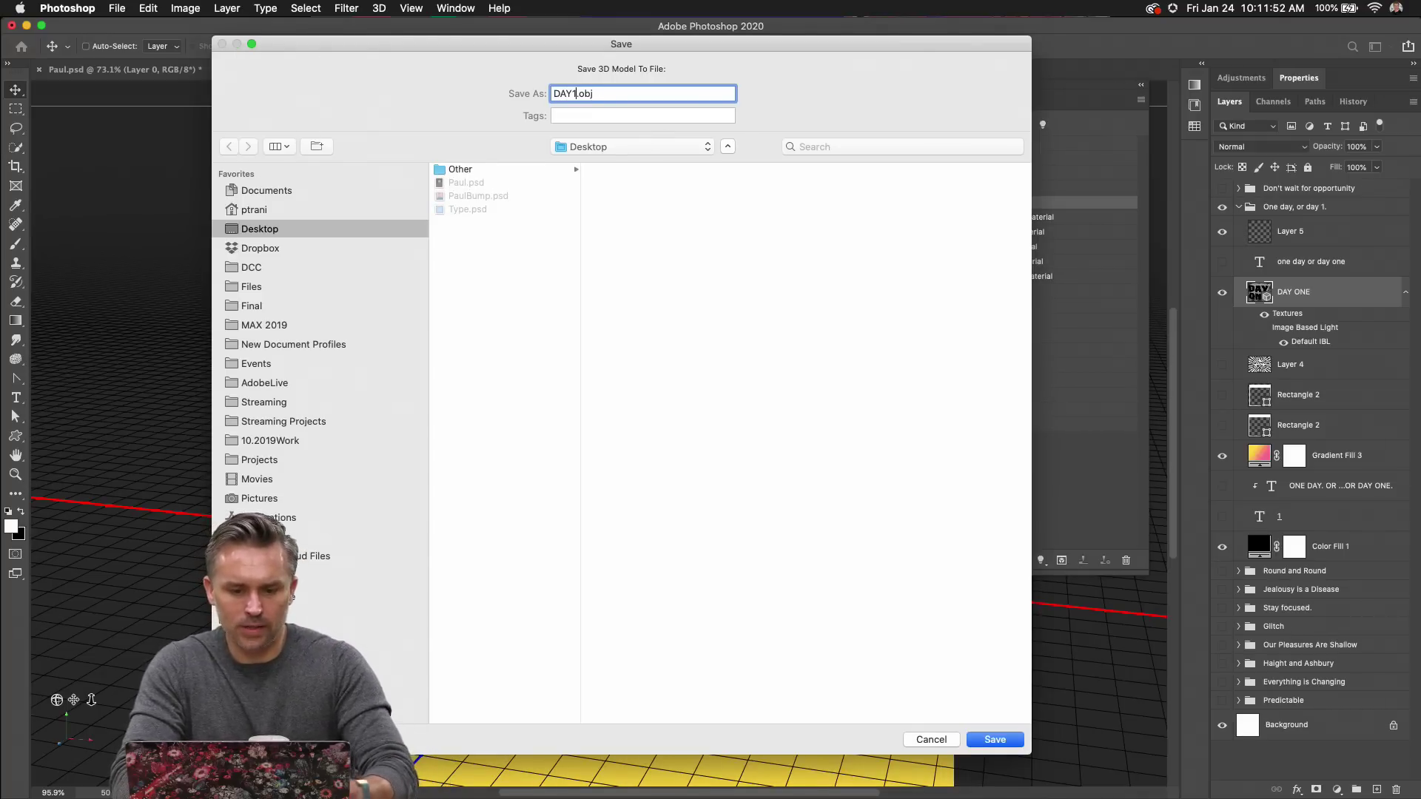
{"action": "key", "text": "Return"}
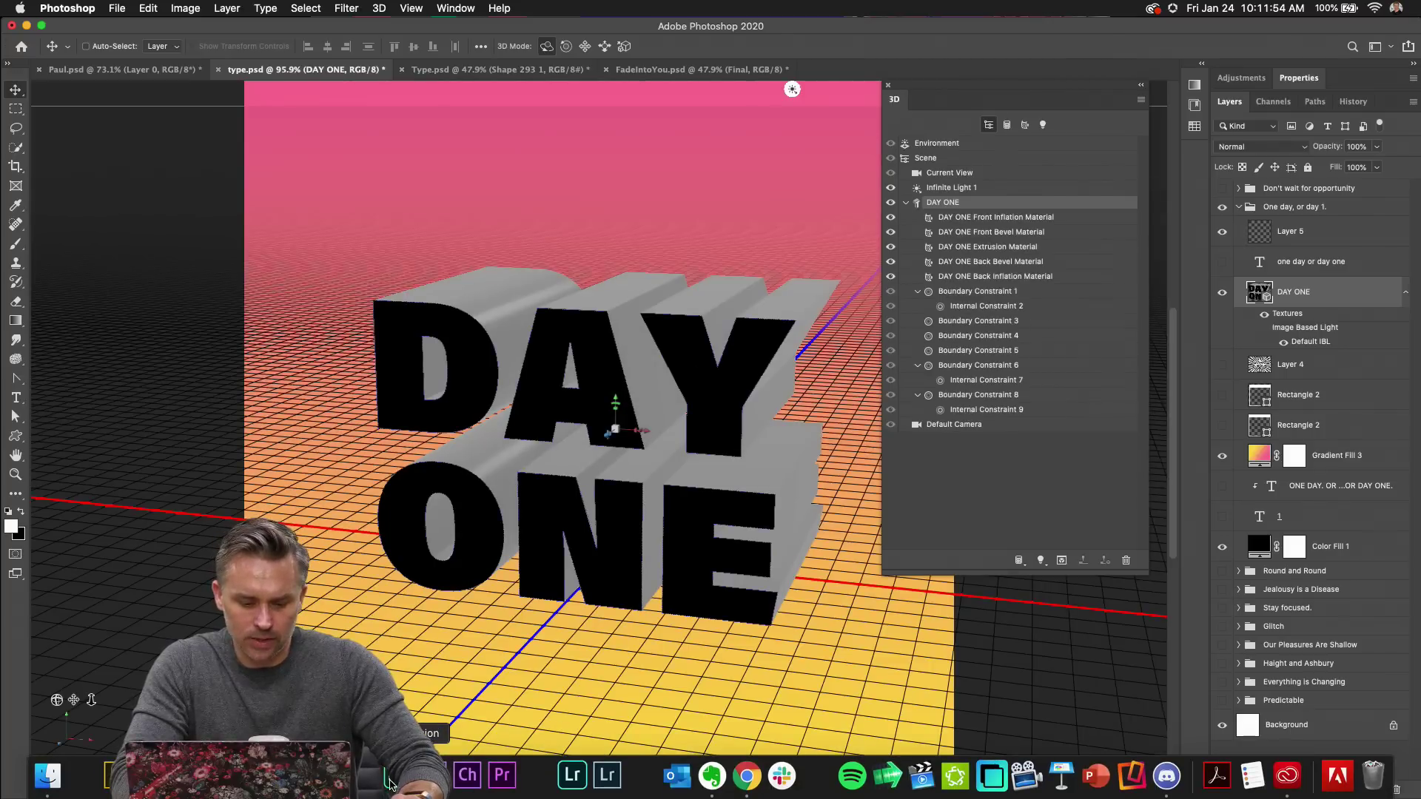
Switch to Adobe Dimension and create a new blank scene.
{"action": "left_click", "coordinate": [417, 774]}
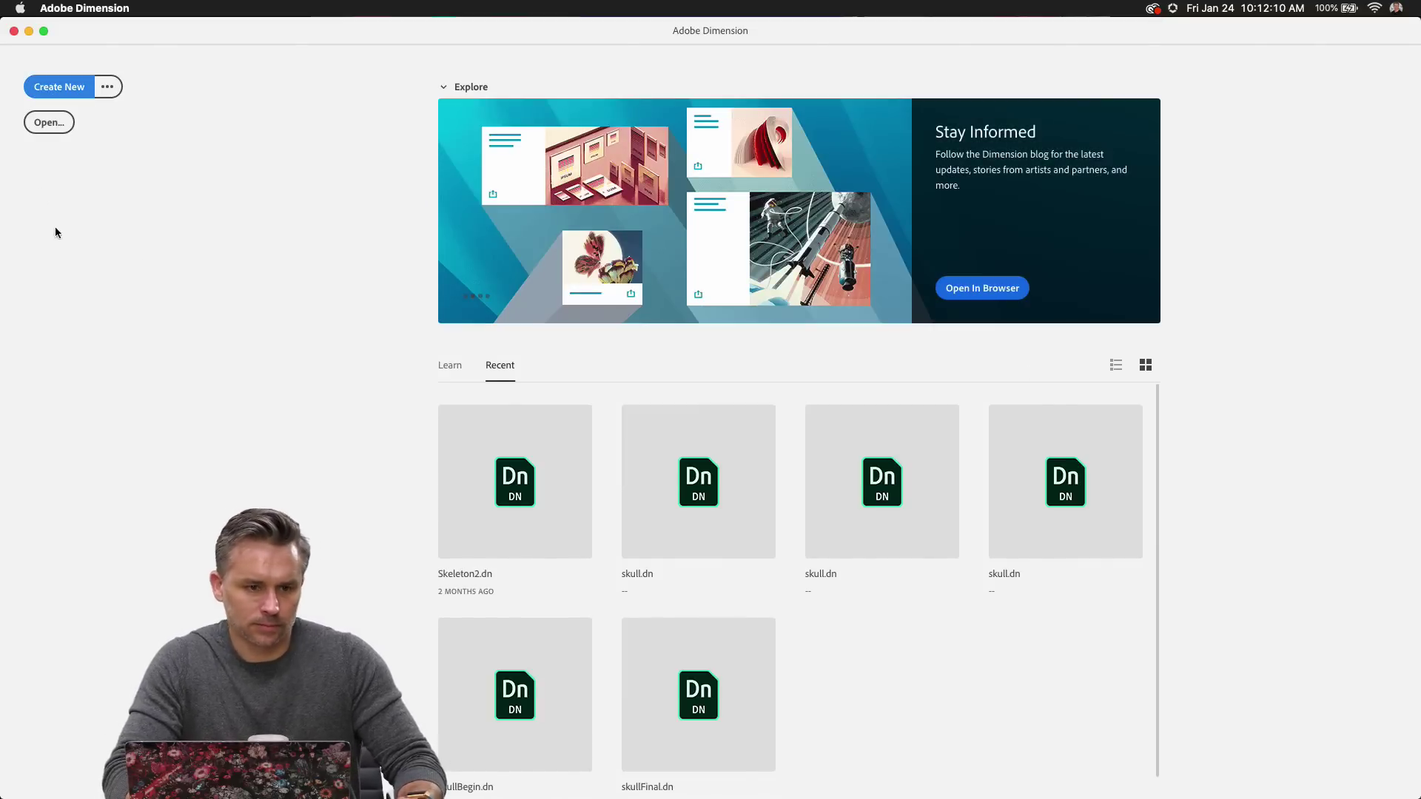
{"action": "left_click", "coordinate": [54, 89]}
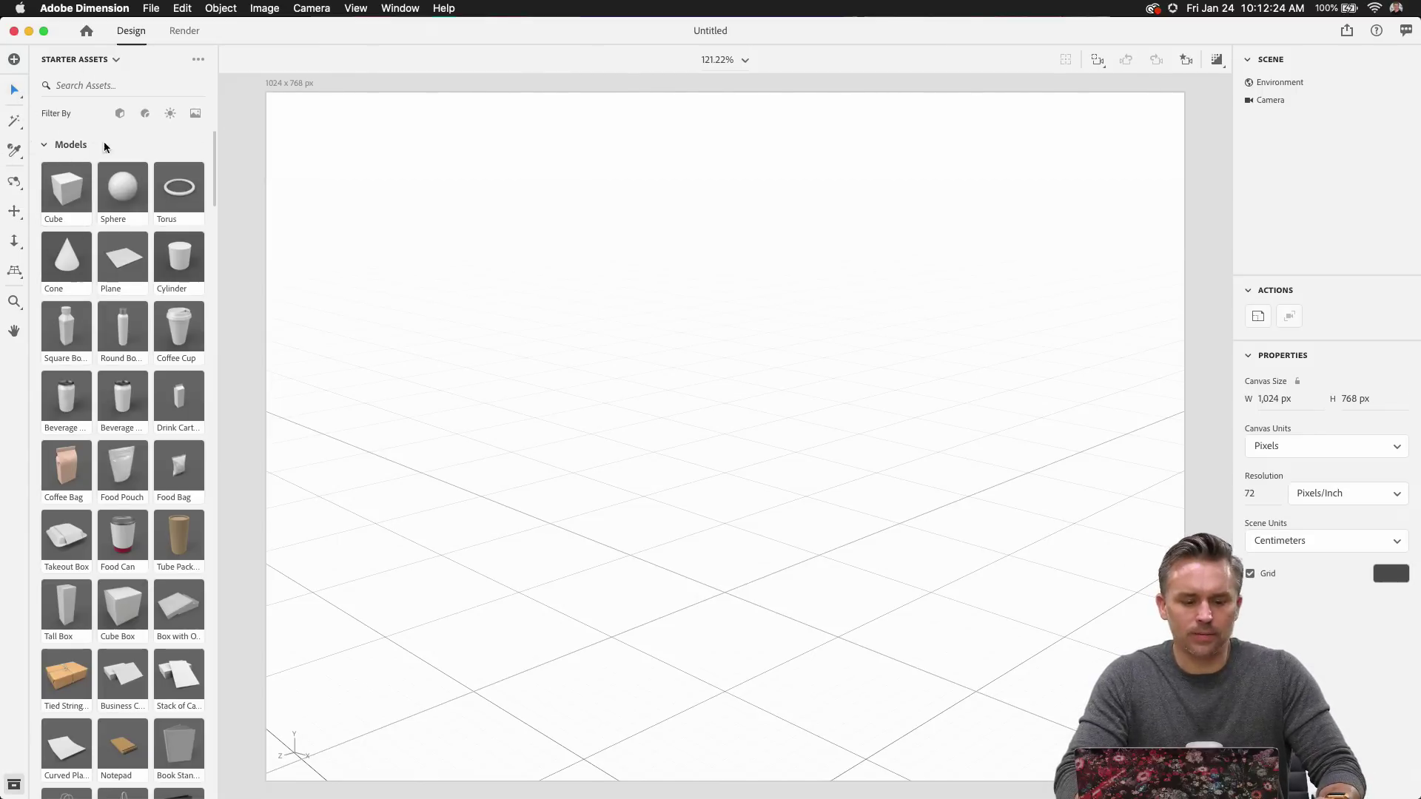
Place a starter cube in the scene, orbit the camera around it, and delete the cube.
{"action": "left_click_drag", "start_coordinate": [68, 194], "coordinate": [704, 574]}
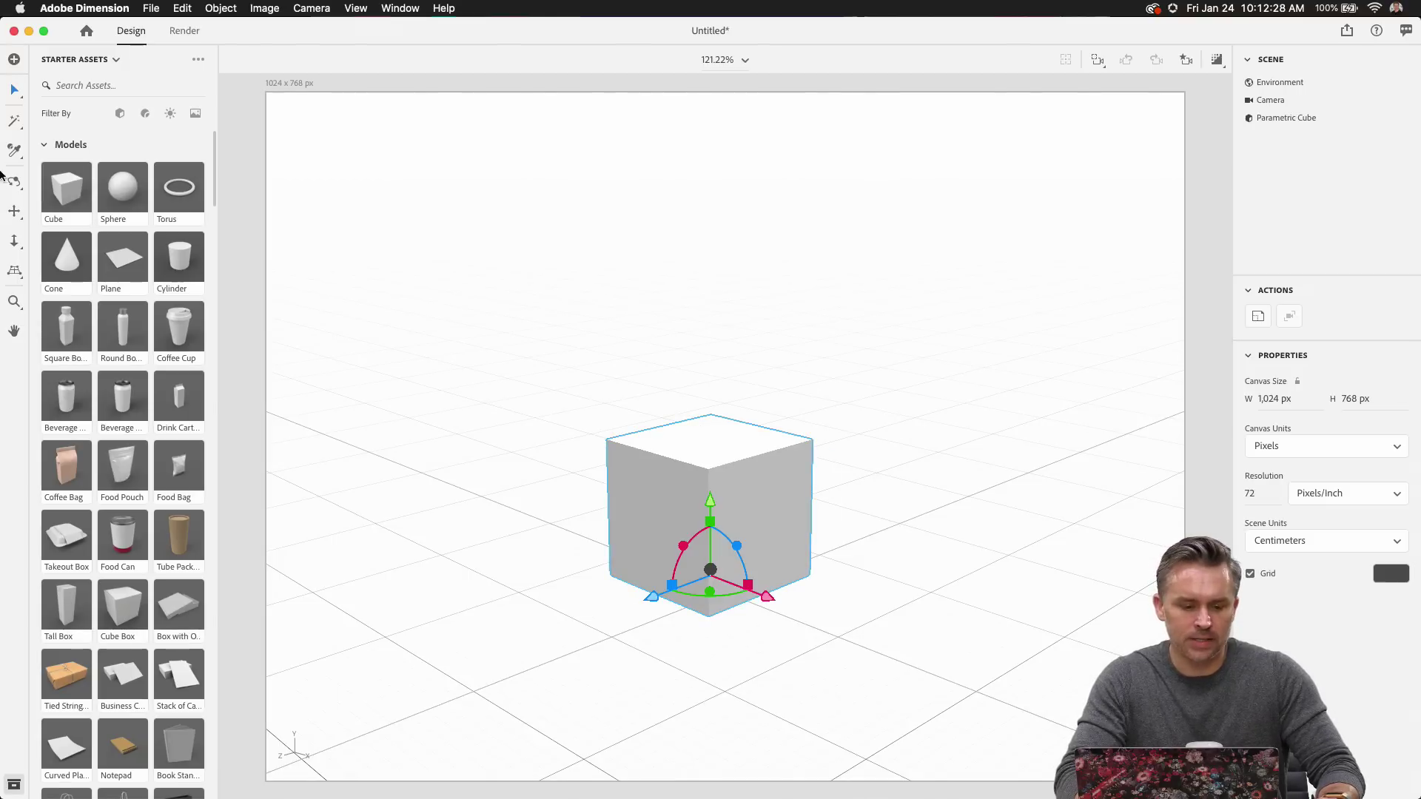
{"action": "key", "text": "1"}
{"action": "left_click_drag", "start_coordinate": [740, 340], "coordinate": [873, 355]}
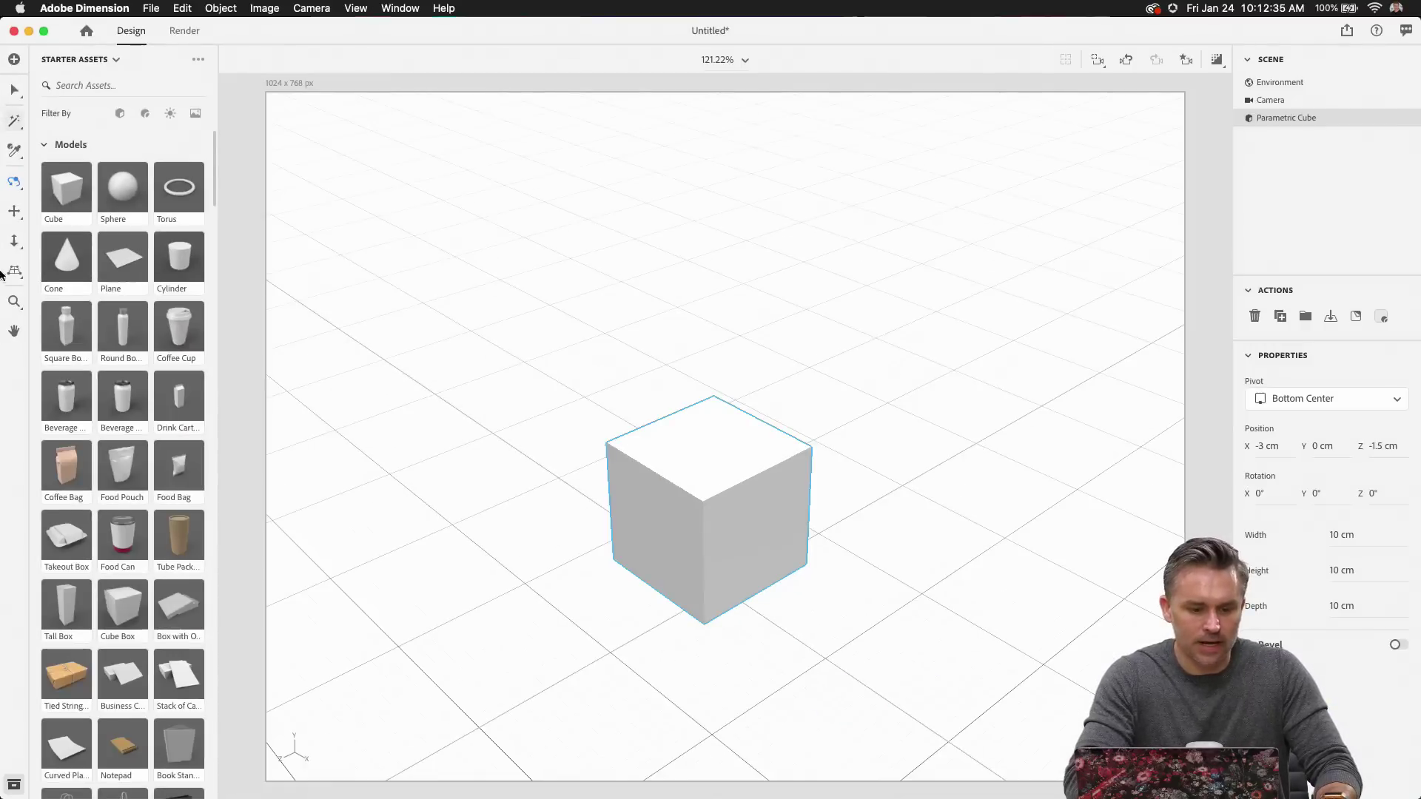
{"action": "left_click", "coordinate": [14, 89]}
{"action": "mouse_move", "coordinate": [657, 458]}
{"action": "left_mouse_down"}
{"action": "mouse_move", "coordinate": [571, 416]}
{"action": "mouse_move", "coordinate": [707, 402]}
{"action": "mouse_move", "coordinate": [643, 492]}
{"action": "mouse_move", "coordinate": [571, 415]}
{"action": "mouse_move", "coordinate": [689, 418]}
{"action": "mouse_move", "coordinate": [666, 267]}
{"action": "mouse_move", "coordinate": [666, 459]}
{"action": "mouse_move", "coordinate": [672, 438]}
{"action": "left_mouse_up"}
{"action": "key", "text": "BackSpace"}
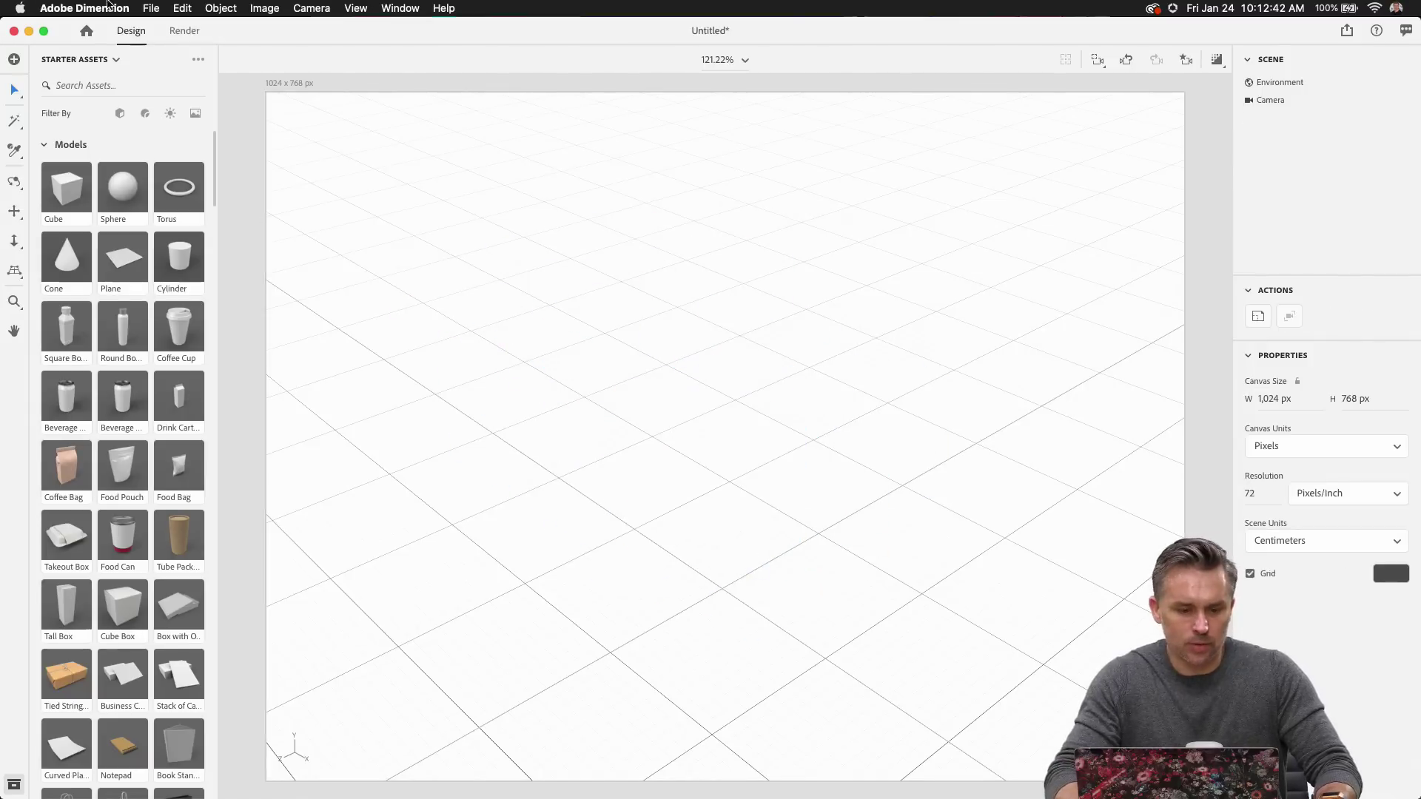
Import DAY1.obj from the Desktop as a 3D model and frame it from a more frontal camera angle.
{"action": "left_click", "coordinate": [154, 8]}
{"action": "mouse_move", "coordinate": [189, 179]}
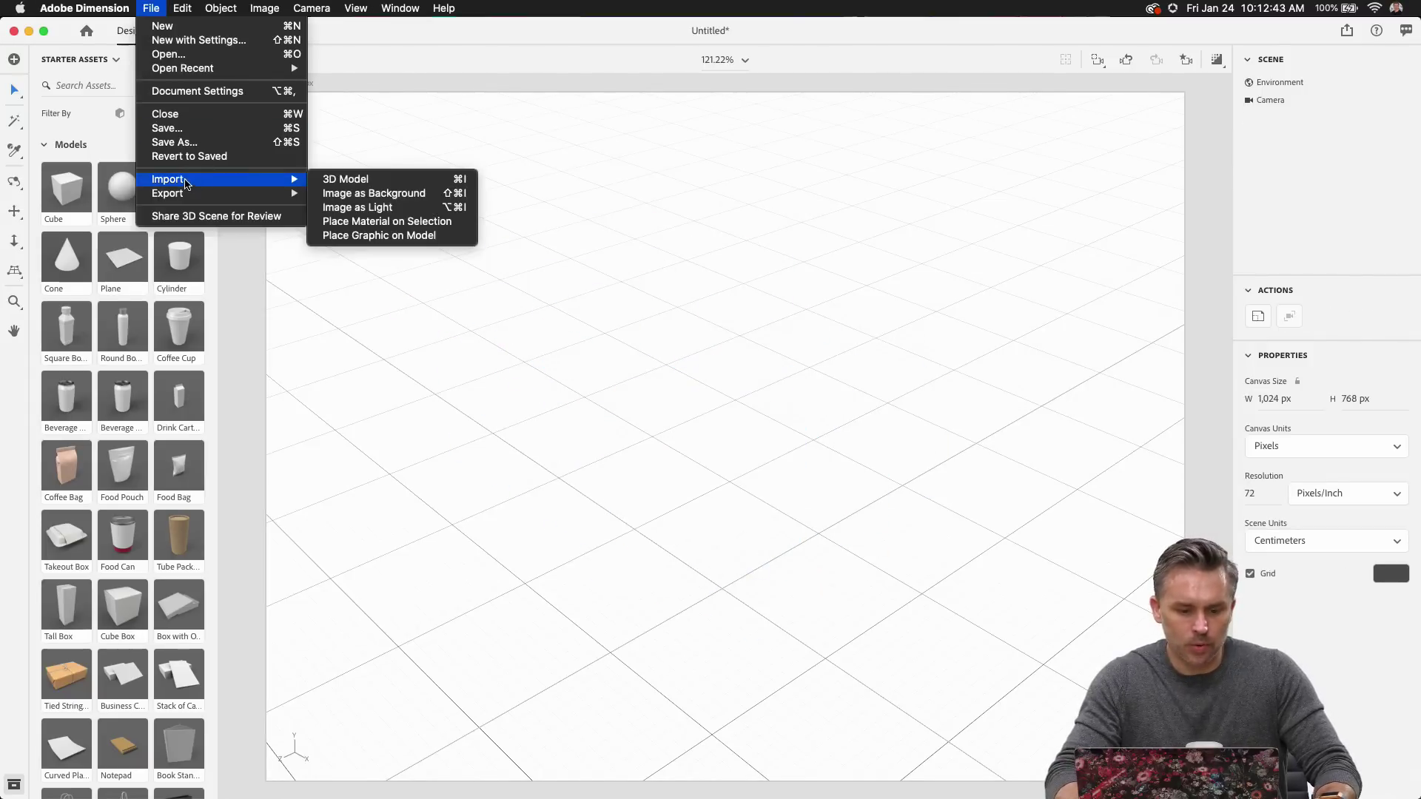
{"action": "left_click", "coordinate": [351, 181]}
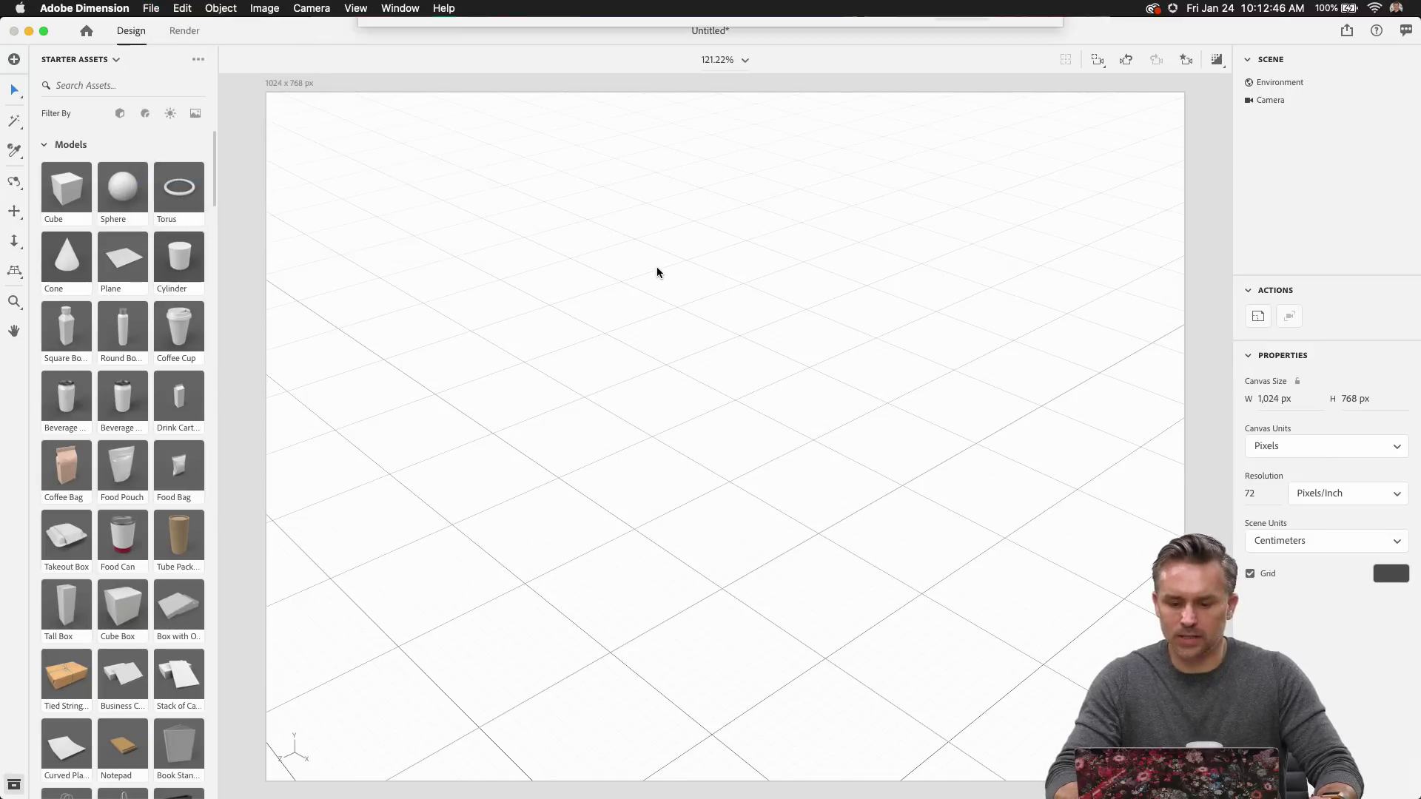
{"action": "left_click", "coordinate": [897, 92]}
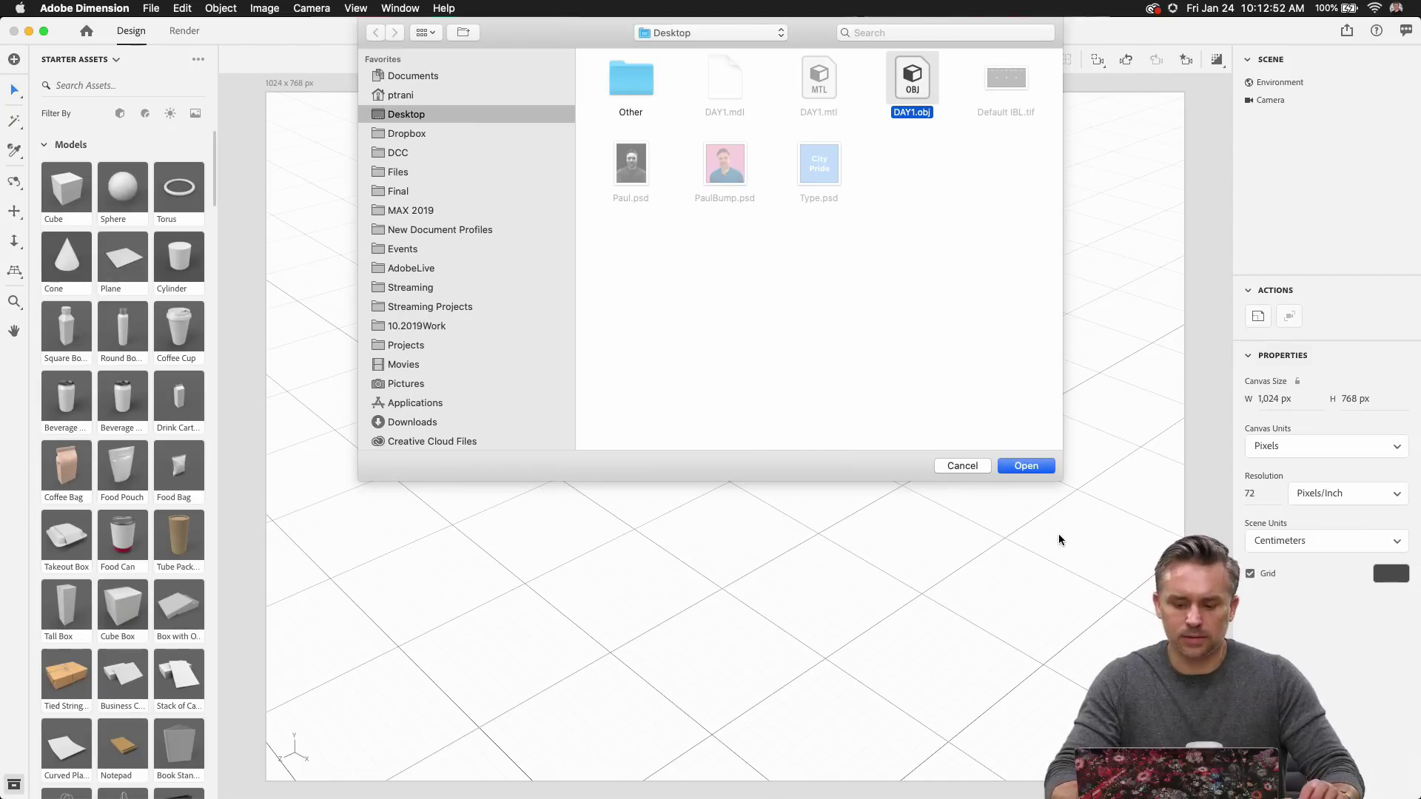
{"action": "key", "text": "Return"}
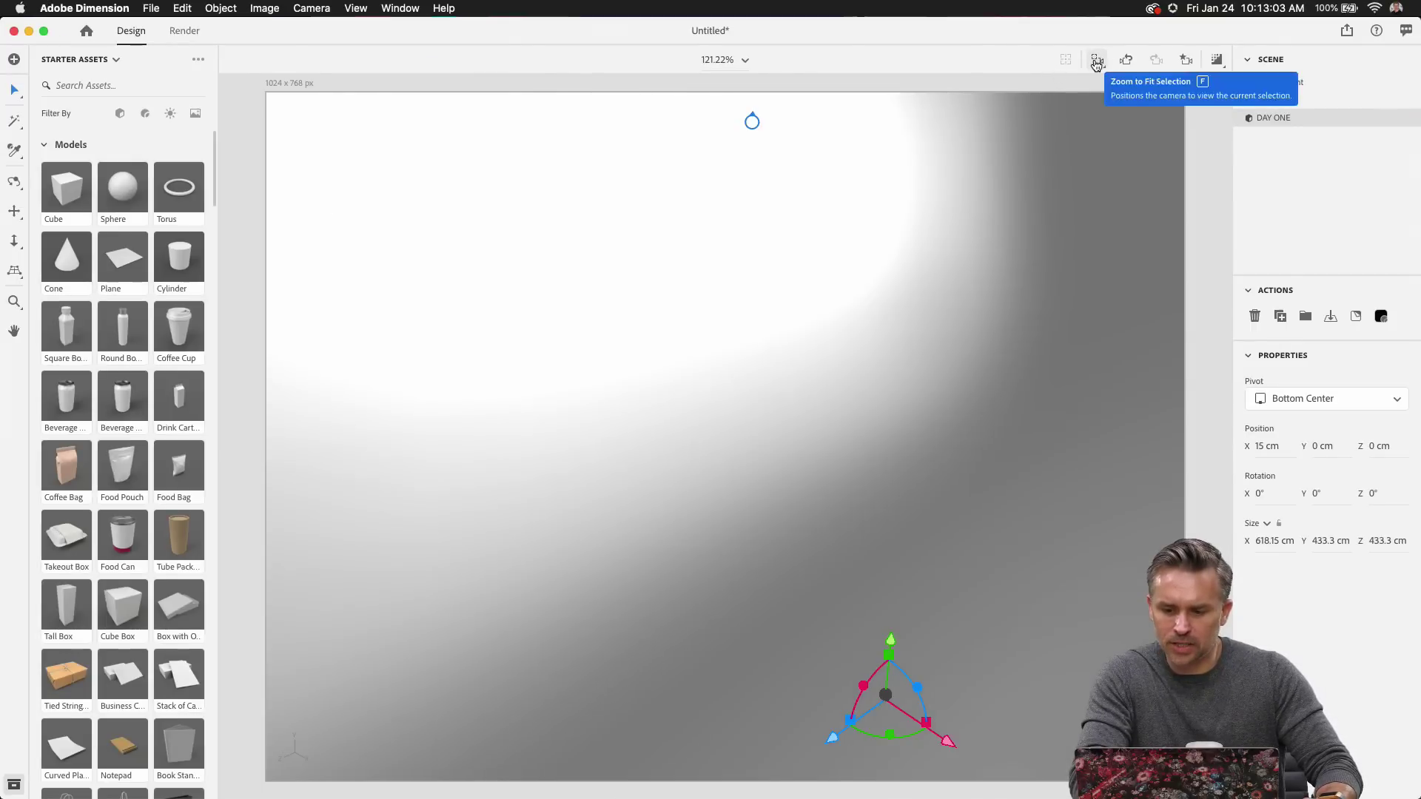
{"action": "left_click", "coordinate": [876, 150]}
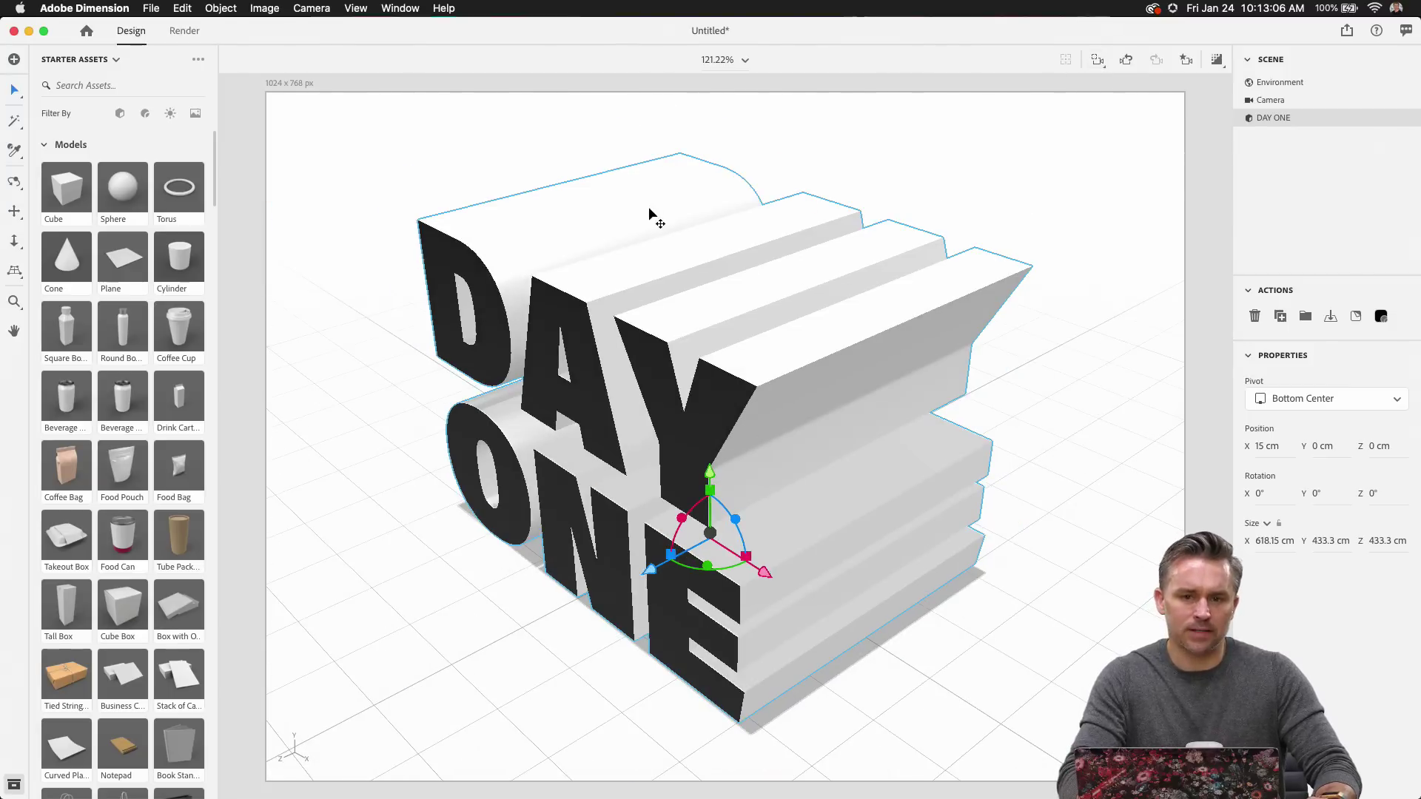
{"action": "left_click", "coordinate": [14, 181]}
{"action": "left_click_drag", "start_coordinate": [429, 329], "coordinate": [493, 344]}
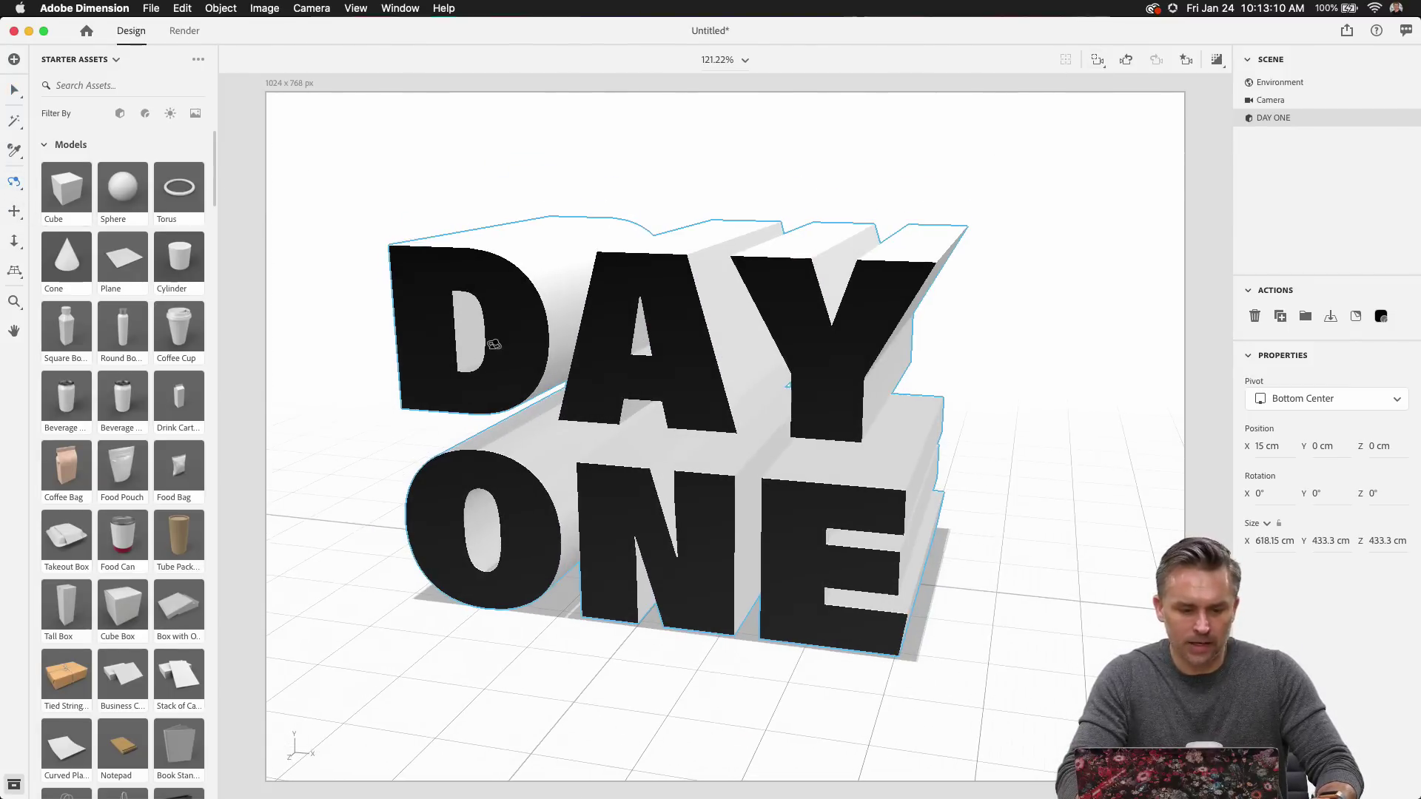
Apply the Glass standard material to the DAY ONE model.
{"action": "left_click", "coordinate": [45, 146]}
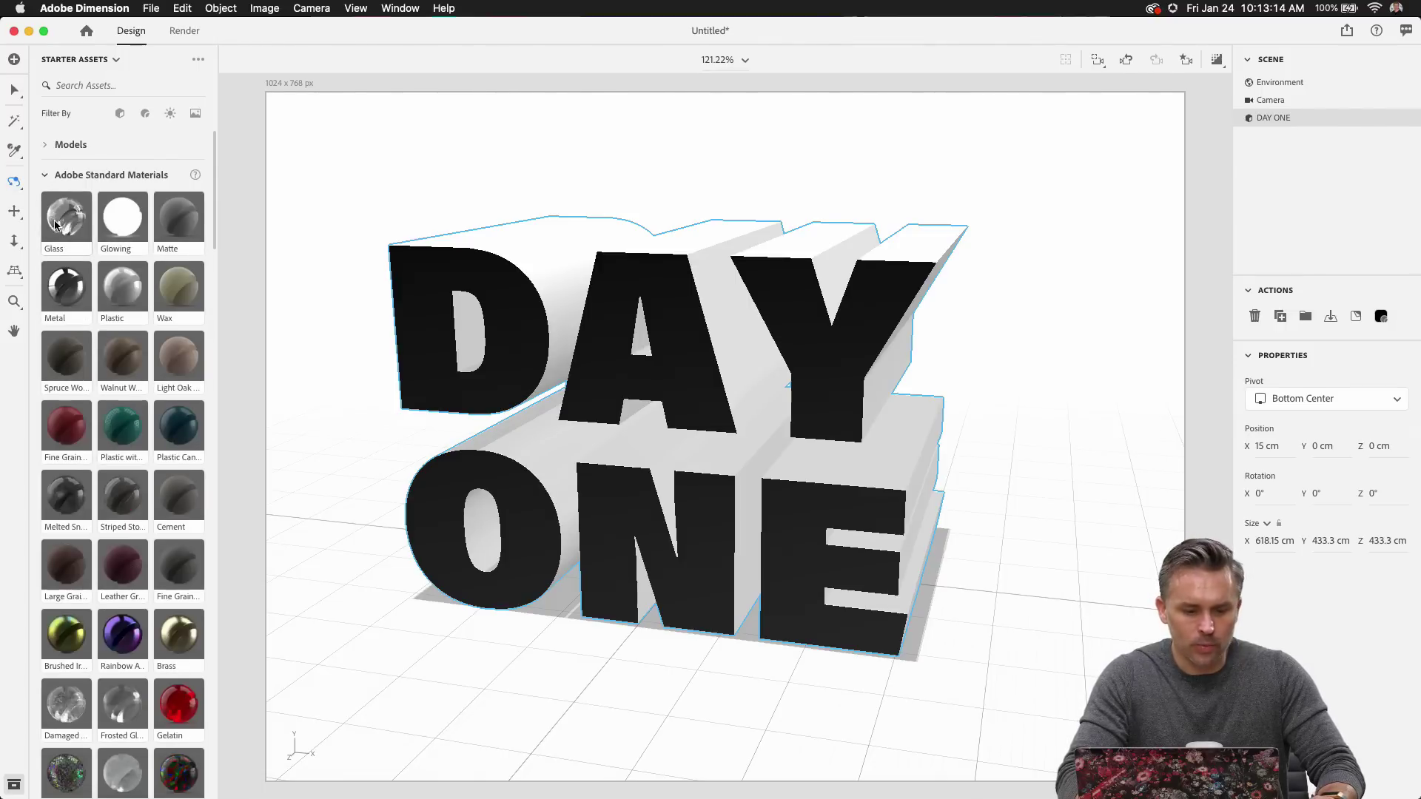
{"action": "left_click_drag", "start_coordinate": [56, 225], "coordinate": [640, 338]}
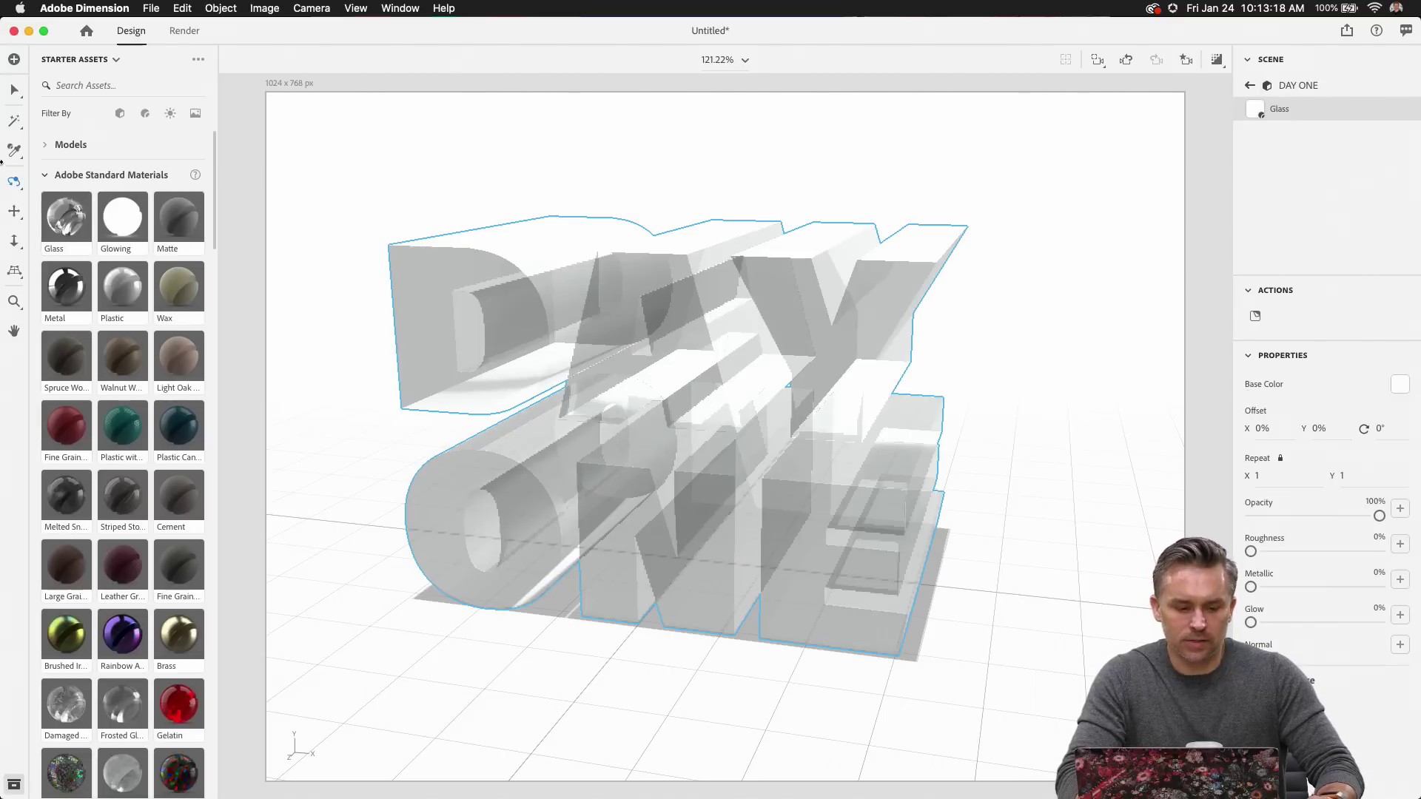
Set Desert Backdrop as the background and match the scene to it with Image Aspect Ratio and Outdoor Sunlight.
{"action": "left_click", "coordinate": [195, 113]}
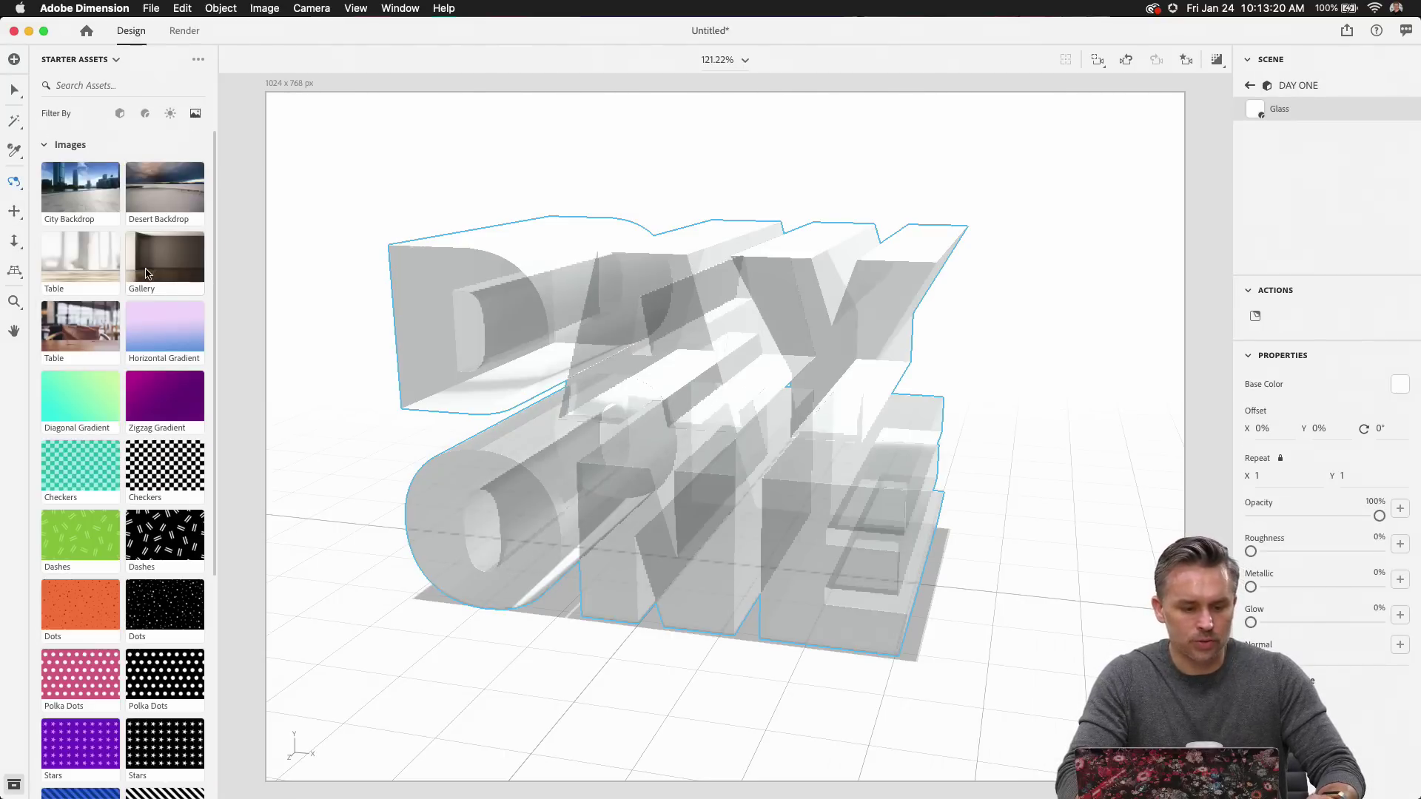
{"action": "left_click_drag", "start_coordinate": [156, 193], "coordinate": [345, 423]}
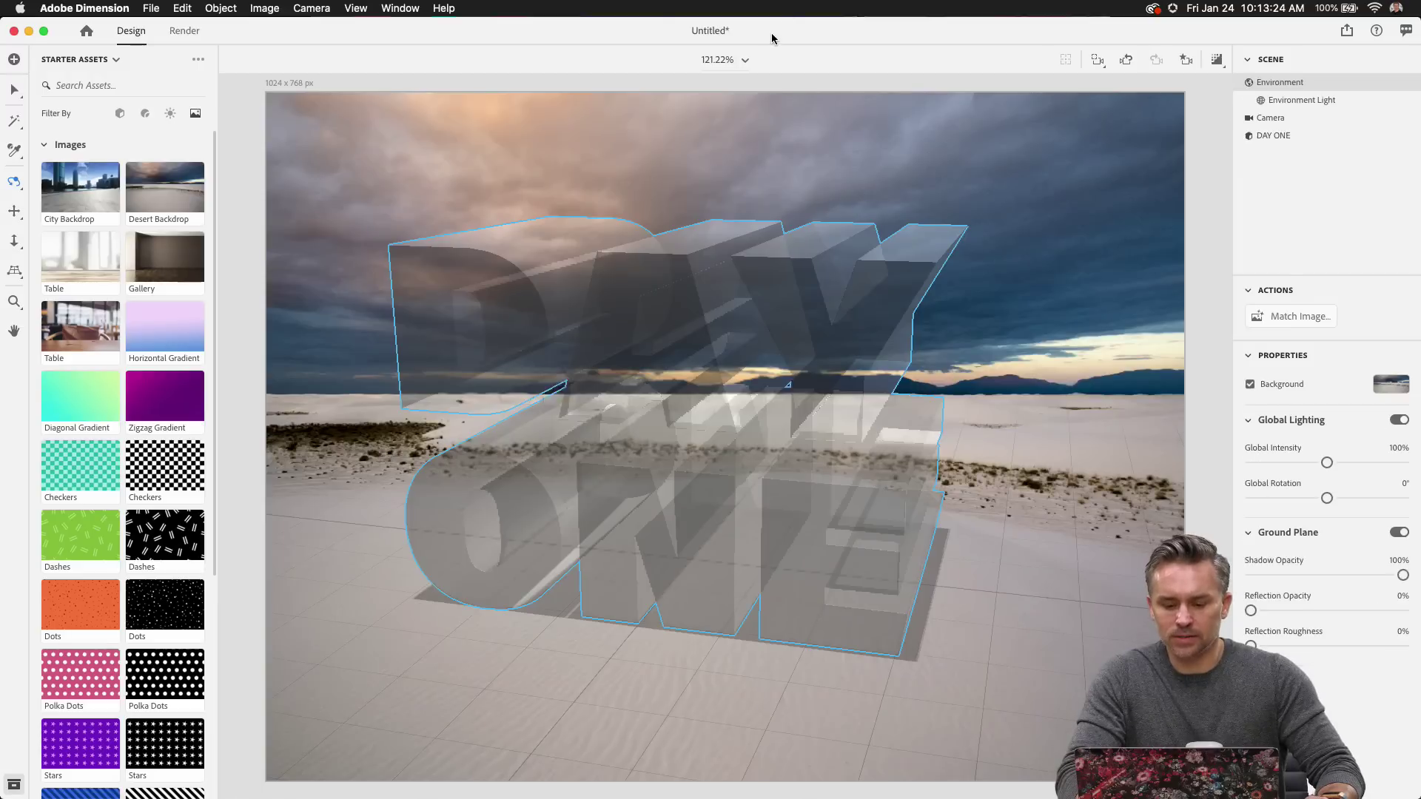
{"action": "left_click", "coordinate": [1295, 318]}
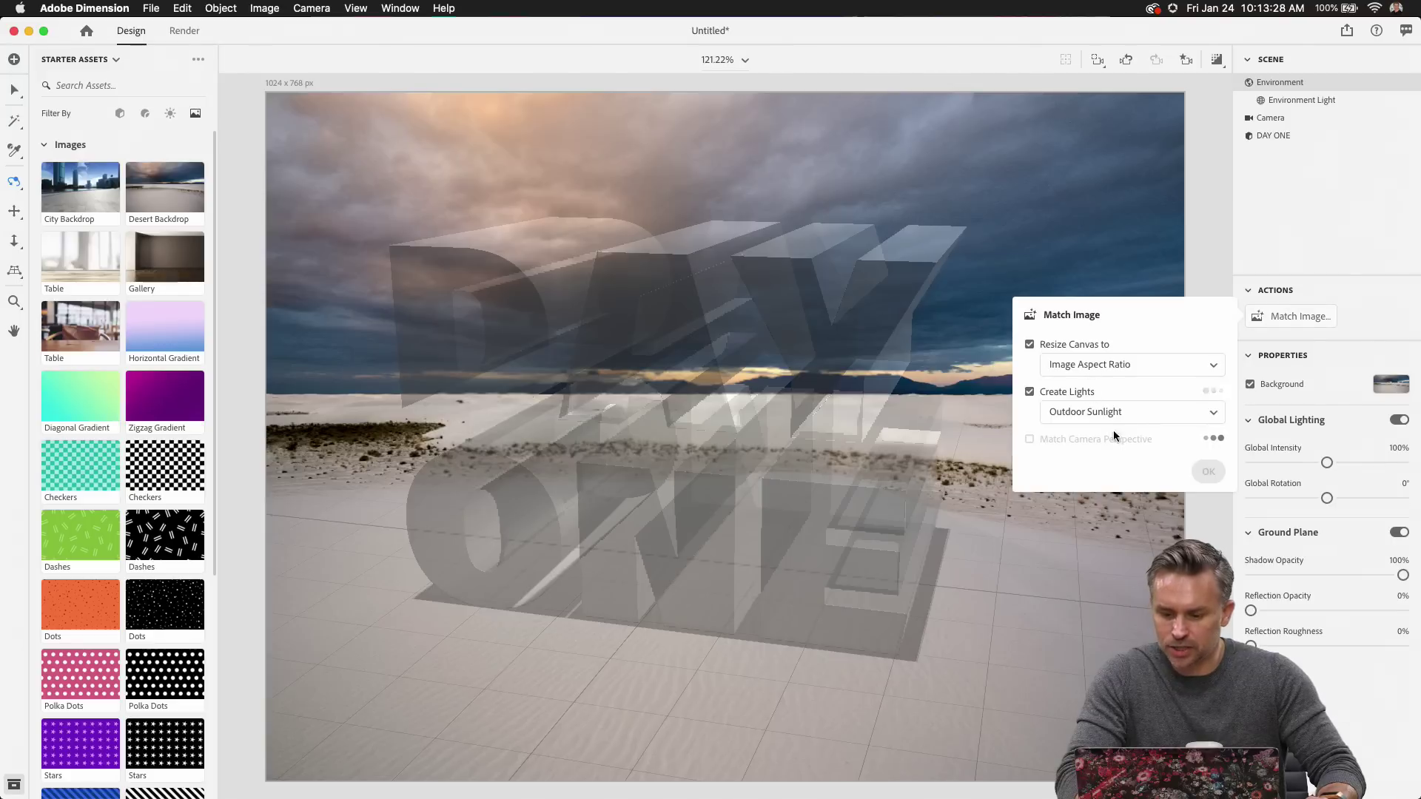
{"action": "left_click", "coordinate": [1202, 471]}
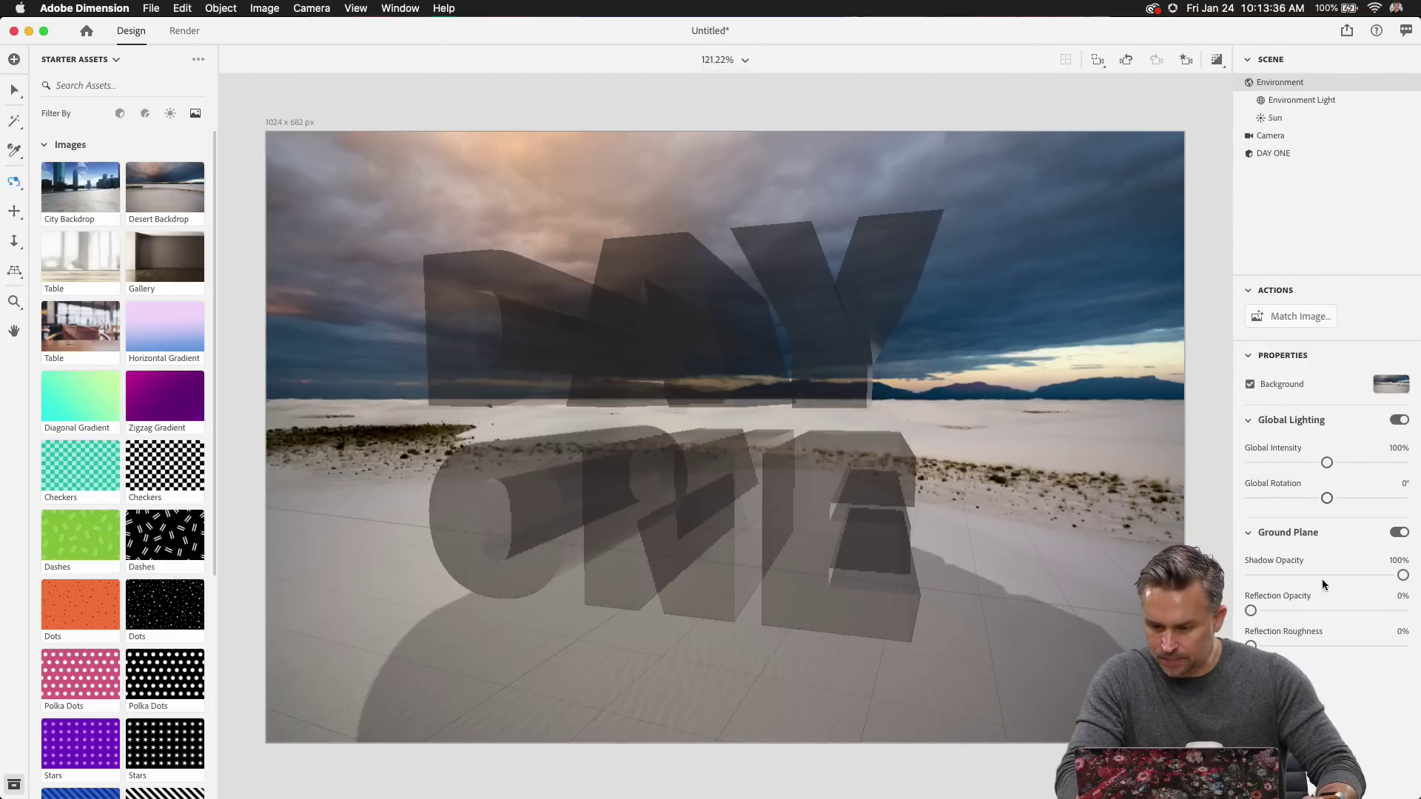
Set the Sun light's rotation to -56° so the letters cast their shadow to the side.
{"action": "left_click", "coordinate": [1273, 120]}
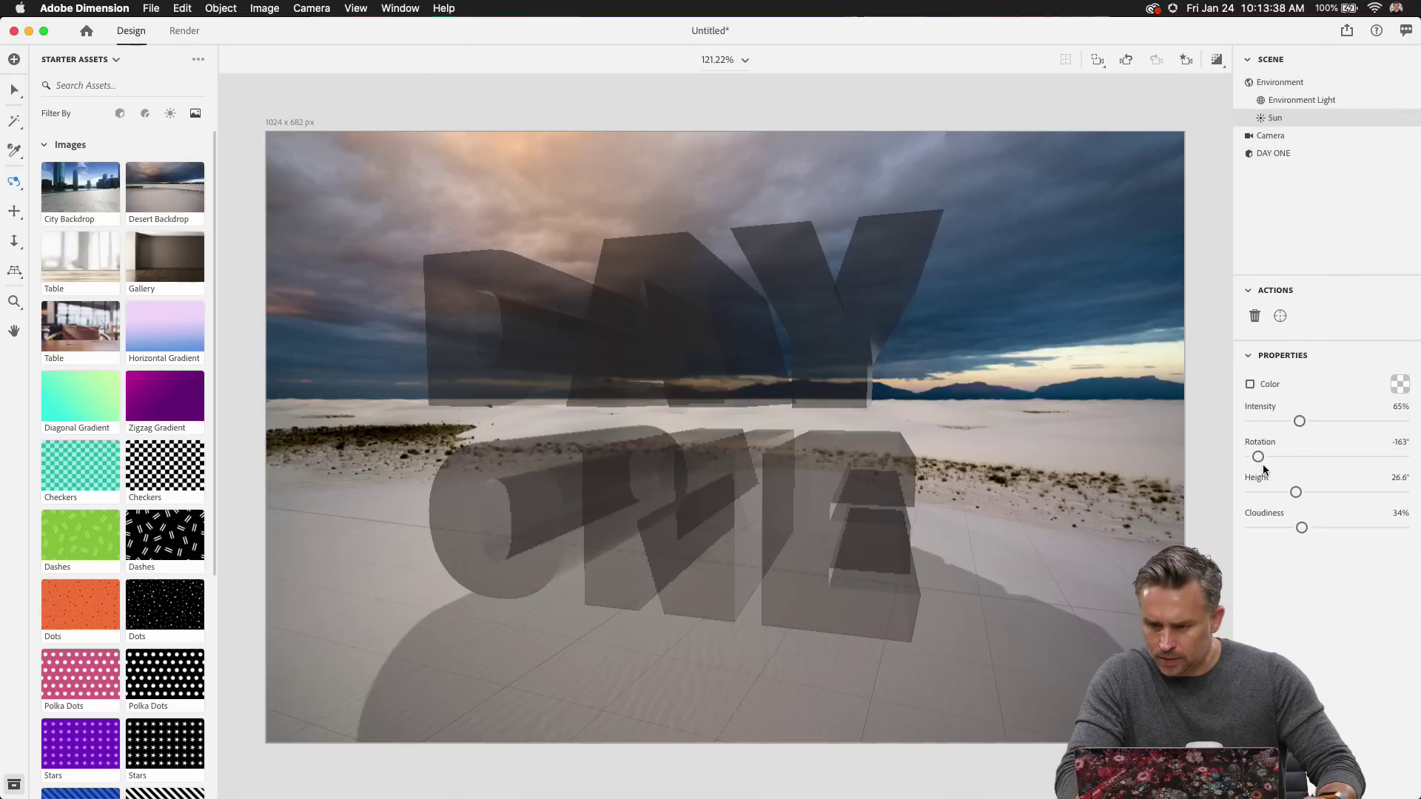
{"action": "left_click_drag", "start_coordinate": [1274, 457], "coordinate": [1303, 459]}
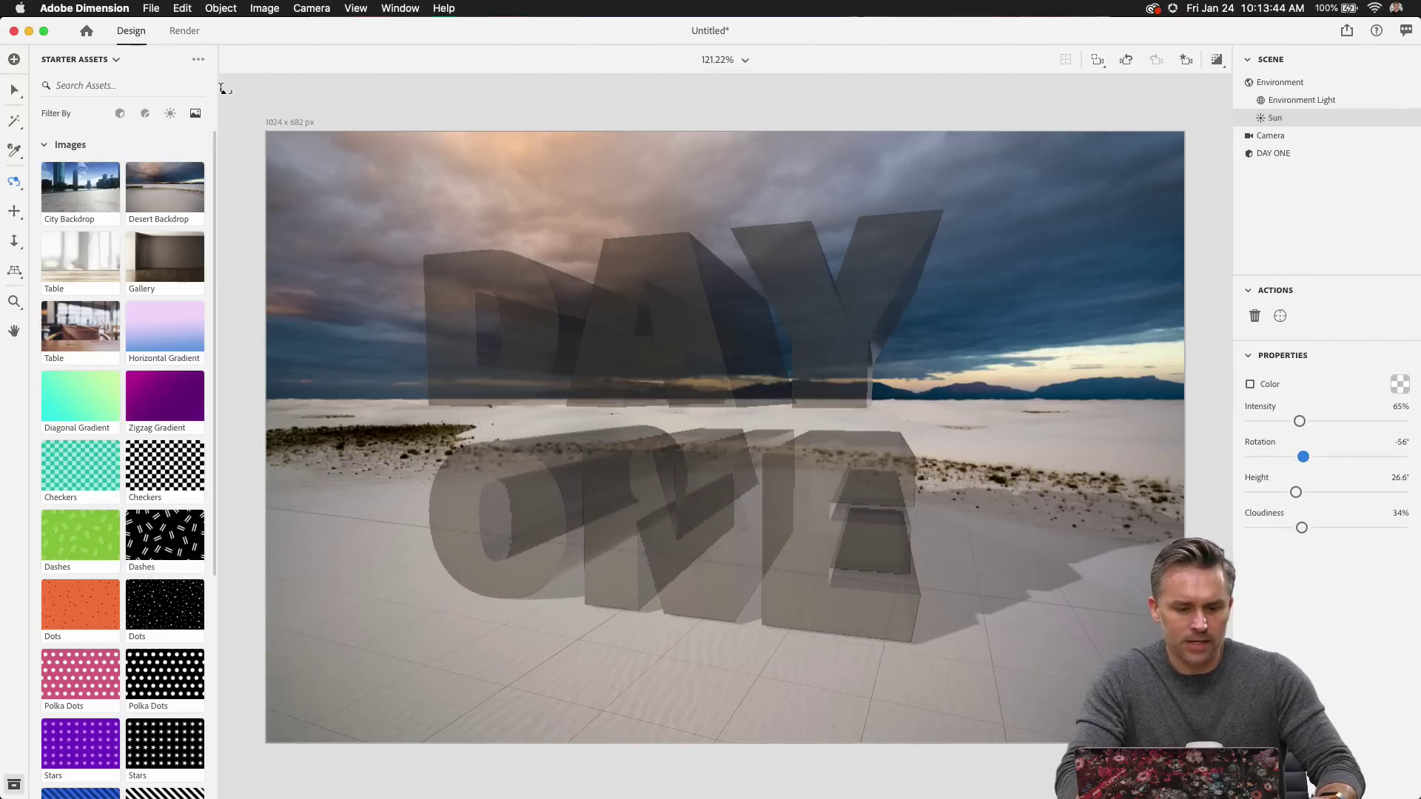
Apply the Metal standard material to the DAY ONE model and orbit the camera to look down on the letters.
{"action": "left_click", "coordinate": [119, 115]}
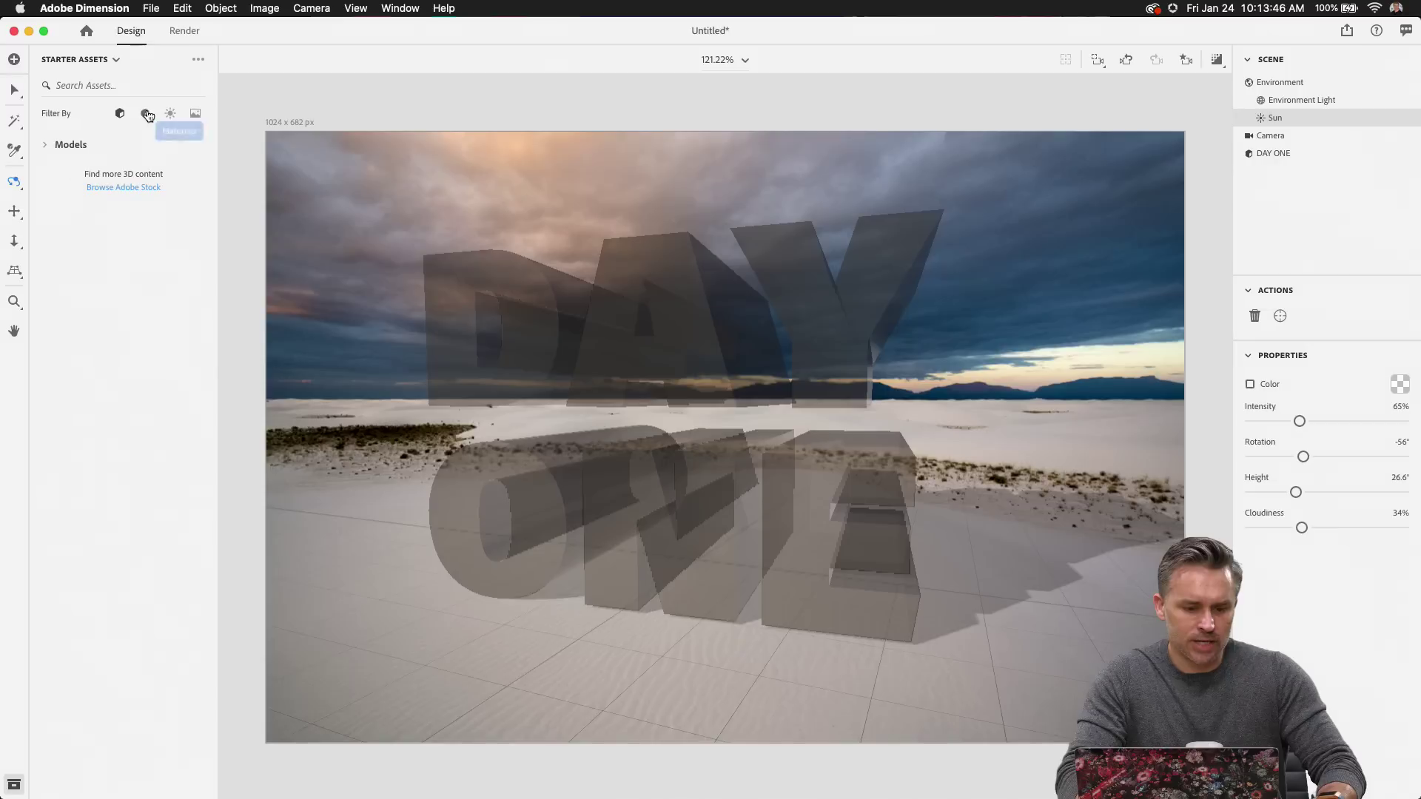
{"action": "left_click", "coordinate": [145, 113]}
{"action": "left_click_drag", "start_coordinate": [67, 259], "coordinate": [517, 330]}
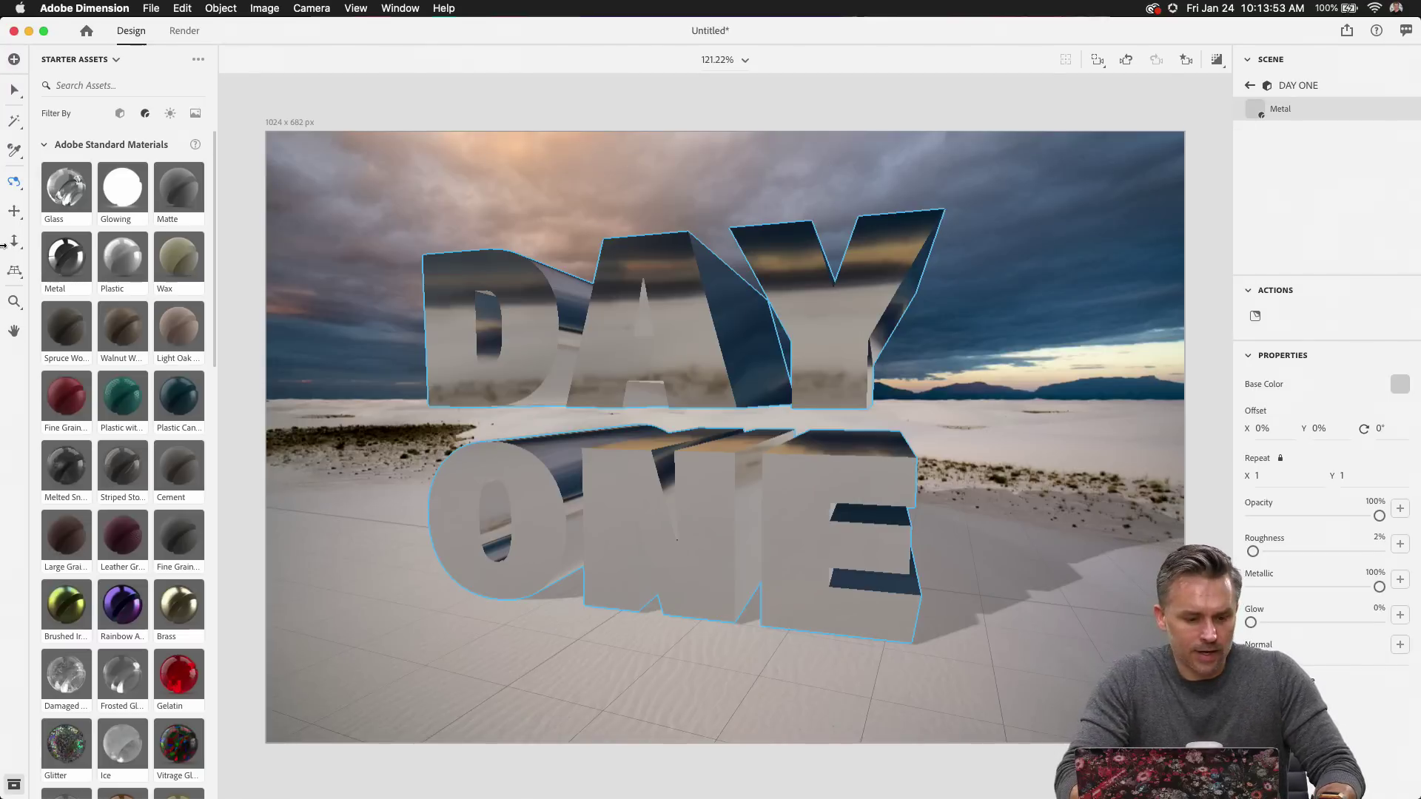
{"action": "left_click_drag", "start_coordinate": [555, 235], "coordinate": [448, 225]}
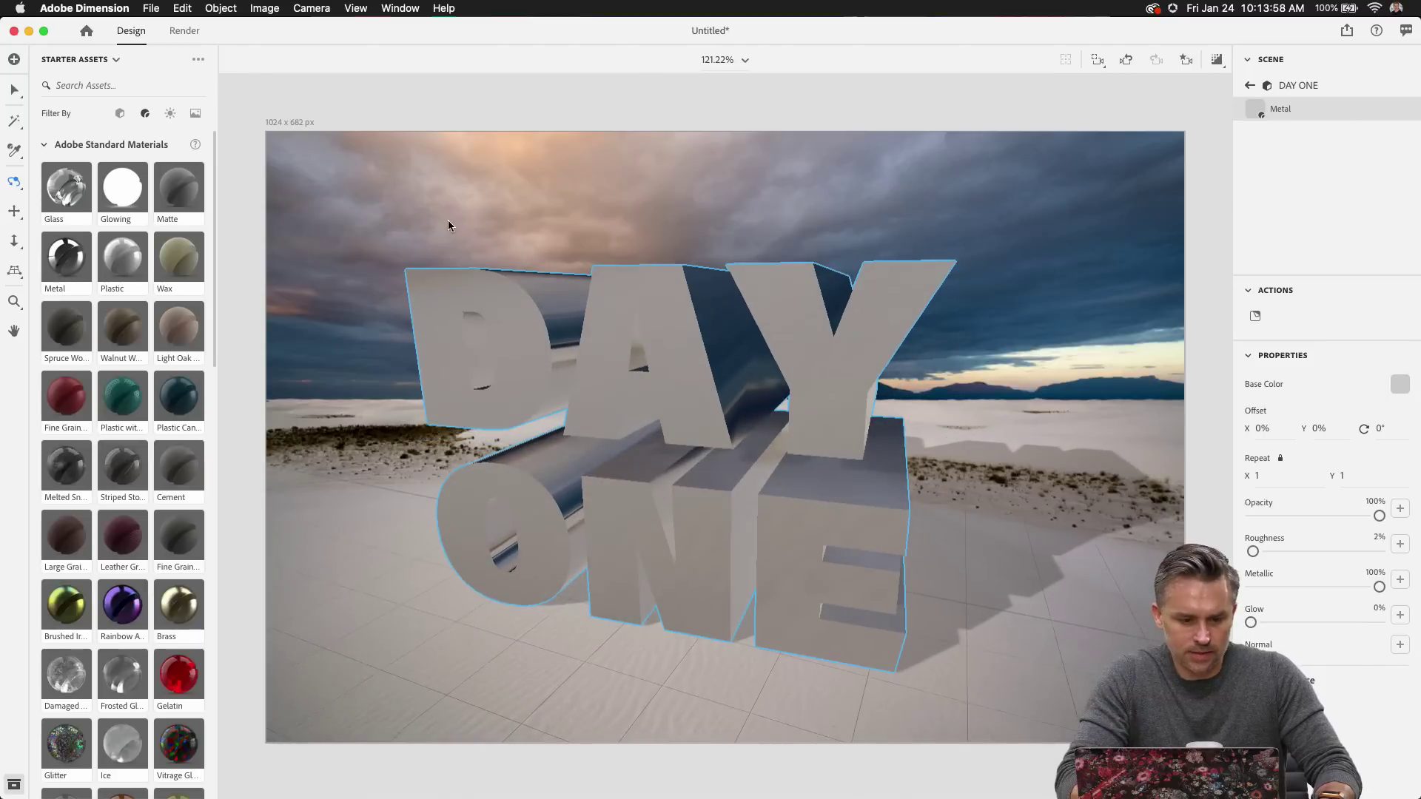
Replace the background with the Diagonal Gradient image and match the scene's canvas and lights to it.
{"action": "left_click", "coordinate": [194, 113]}
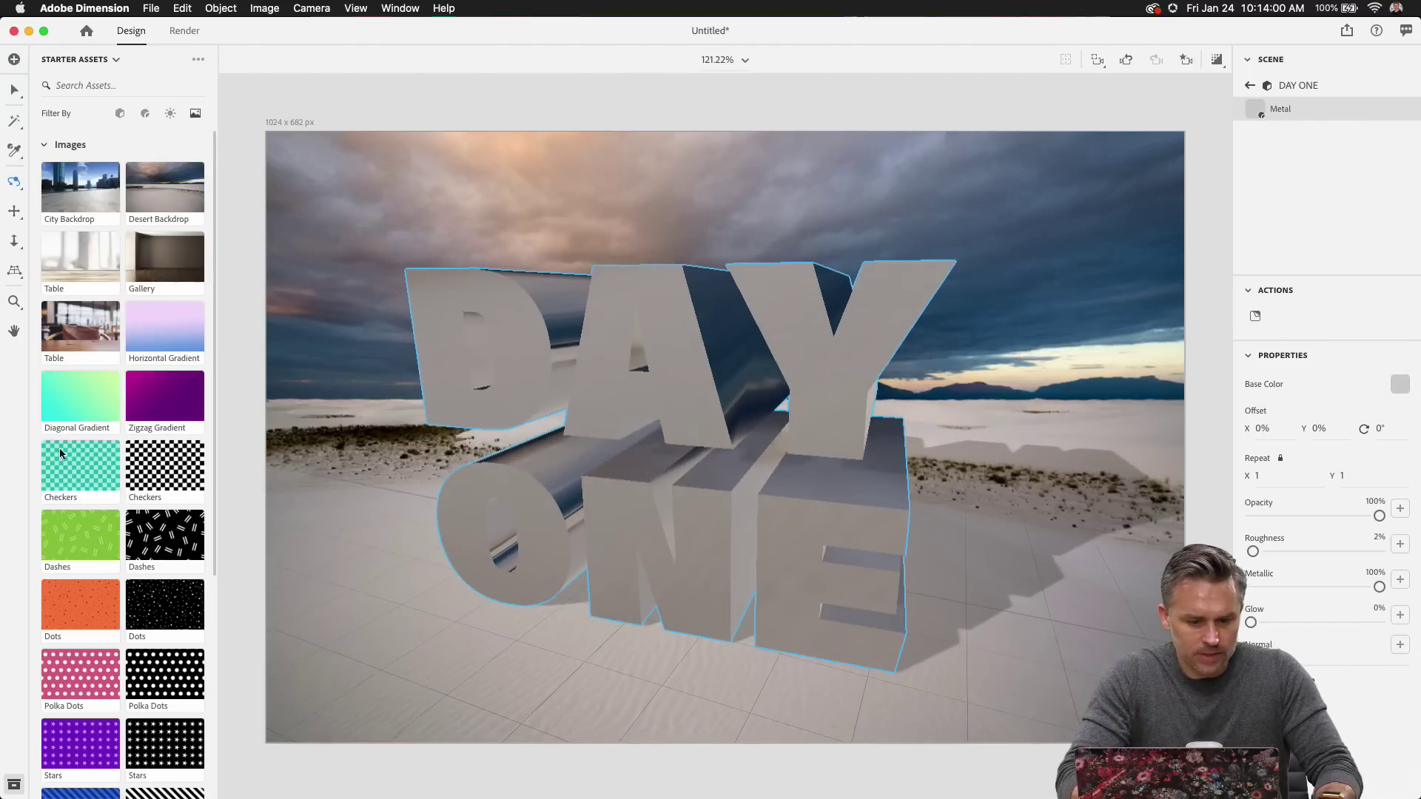
{"action": "left_click_drag", "start_coordinate": [352, 623], "coordinate": [361, 620]}
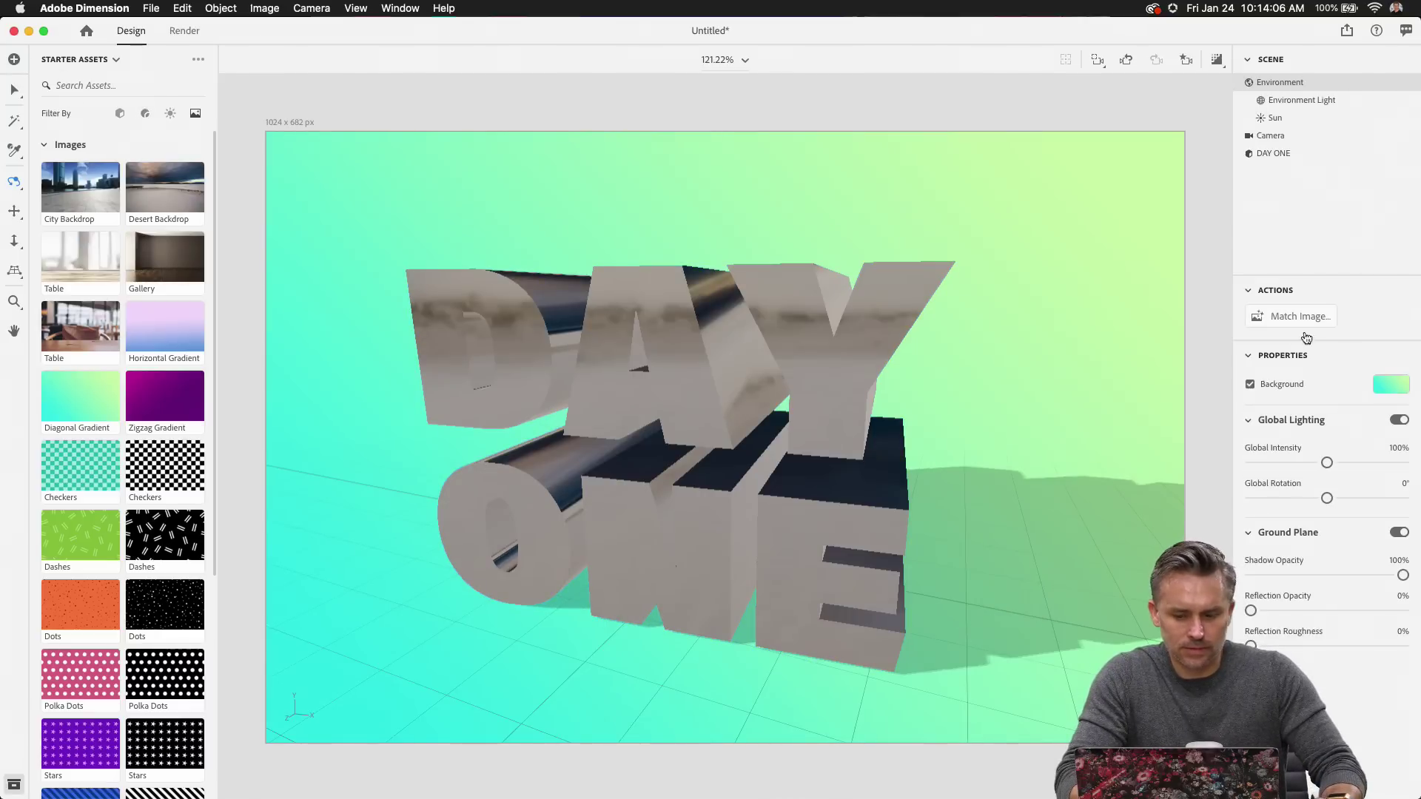
{"action": "left_click", "coordinate": [1301, 317]}
{"action": "left_click", "coordinate": [1206, 472]}
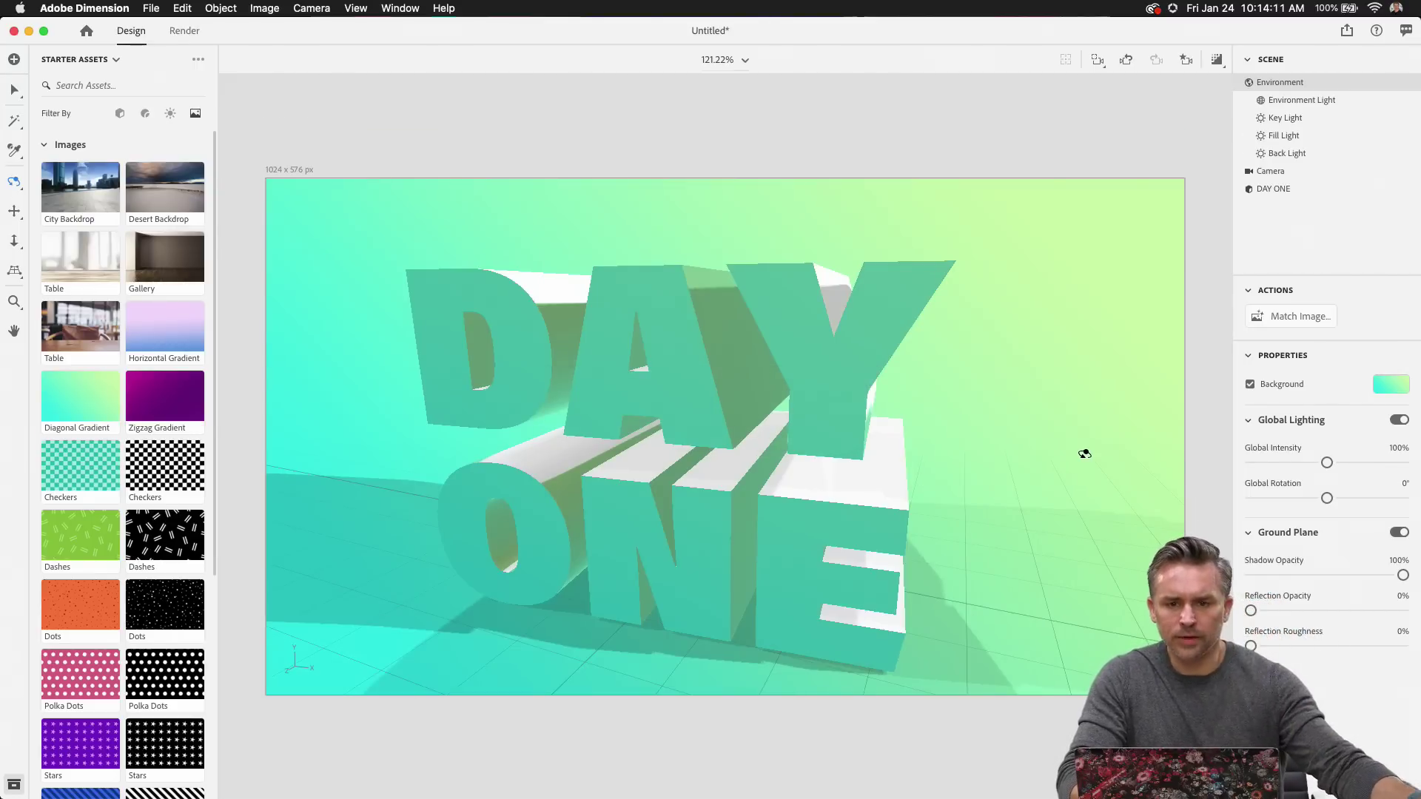
Orbit to a frontal view of the letters and try the two Studio Color Stage environment lights on the scene.
{"action": "left_click_drag", "start_coordinate": [496, 435], "coordinate": [560, 404]}
{"action": "left_click", "coordinate": [147, 116]}
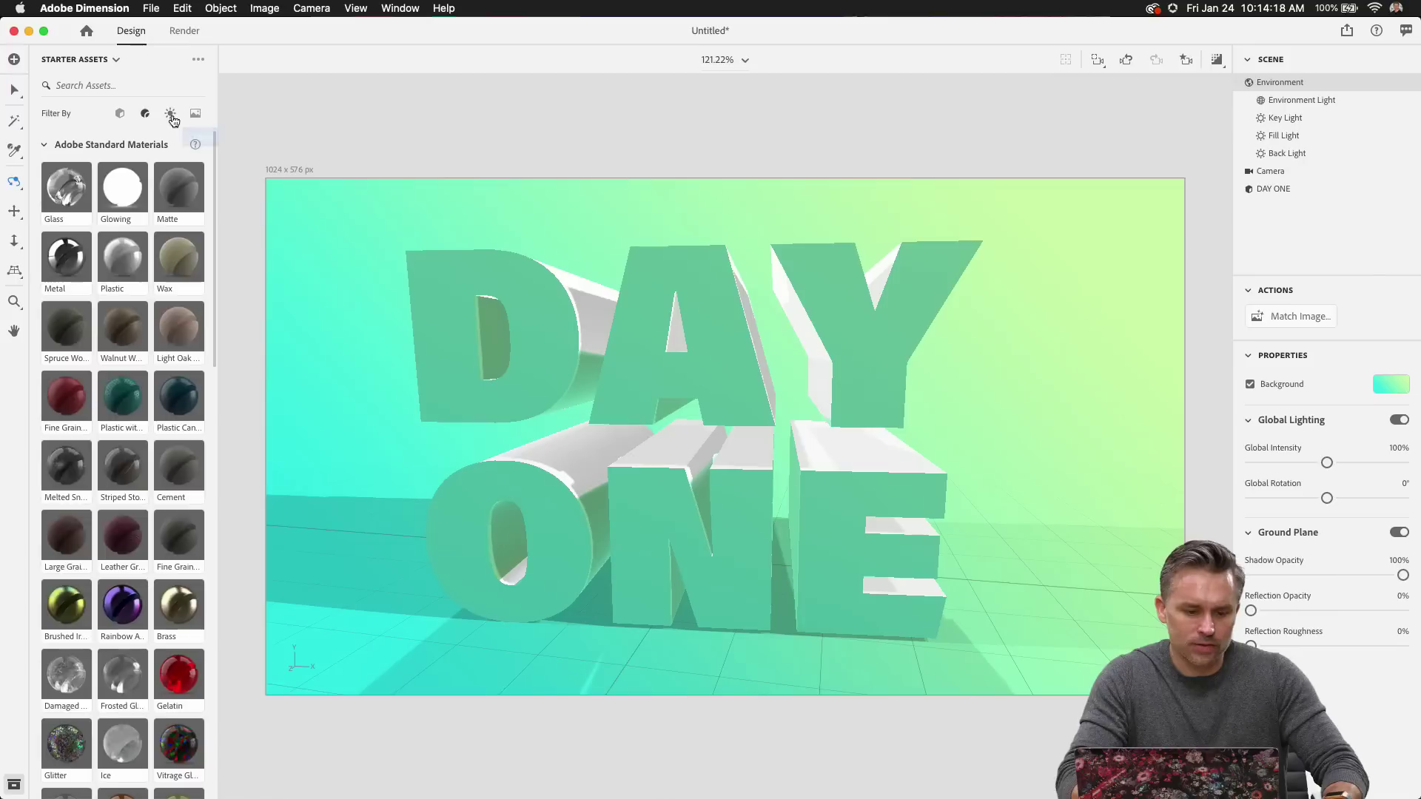
{"action": "left_click", "coordinate": [169, 115]}
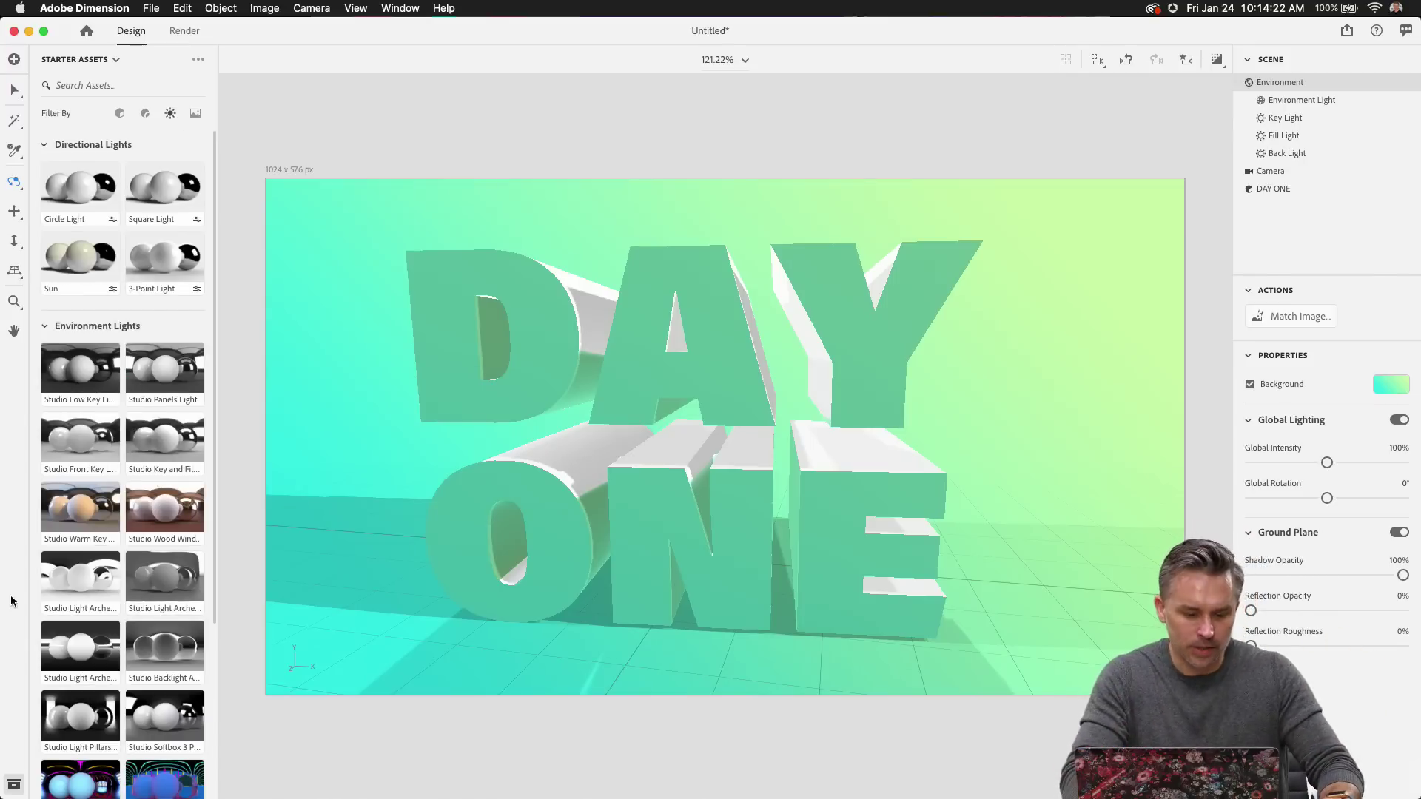
{"action": "scroll", "coordinate": [70, 469], "scroll_direction": "down", "scroll_amount": 5}
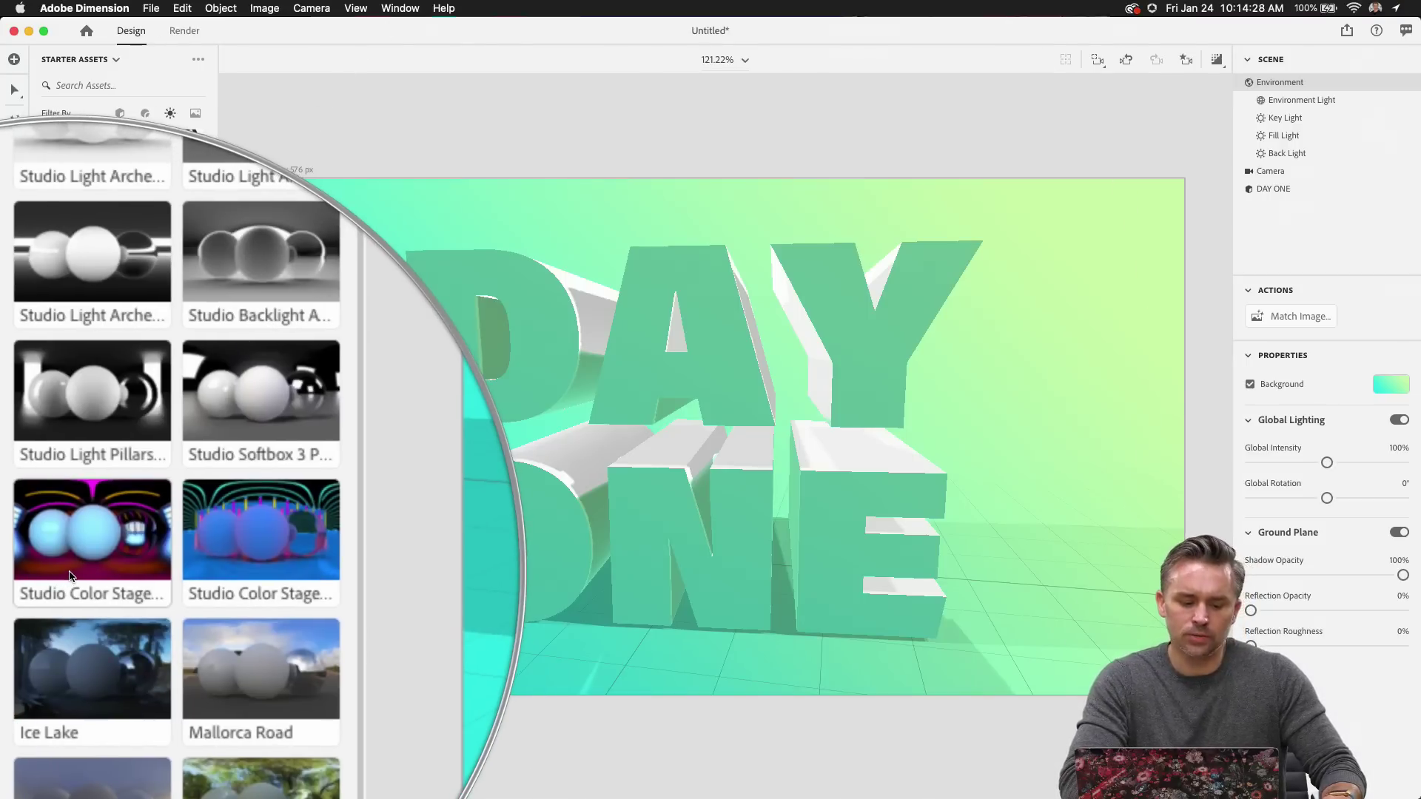
{"action": "left_click_drag", "start_coordinate": [171, 574], "coordinate": [412, 451]}
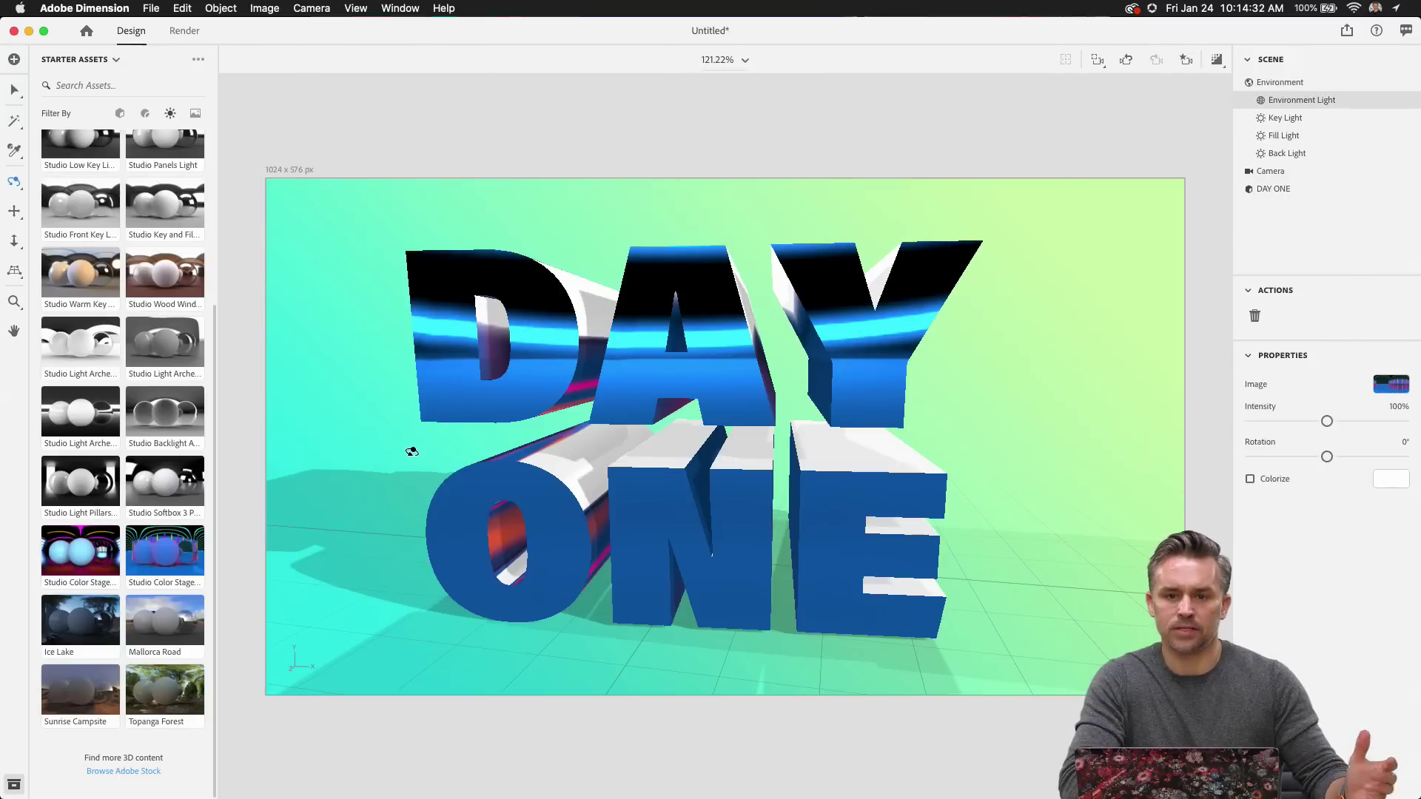
{"action": "left_click_drag", "start_coordinate": [73, 544], "coordinate": [323, 463]}
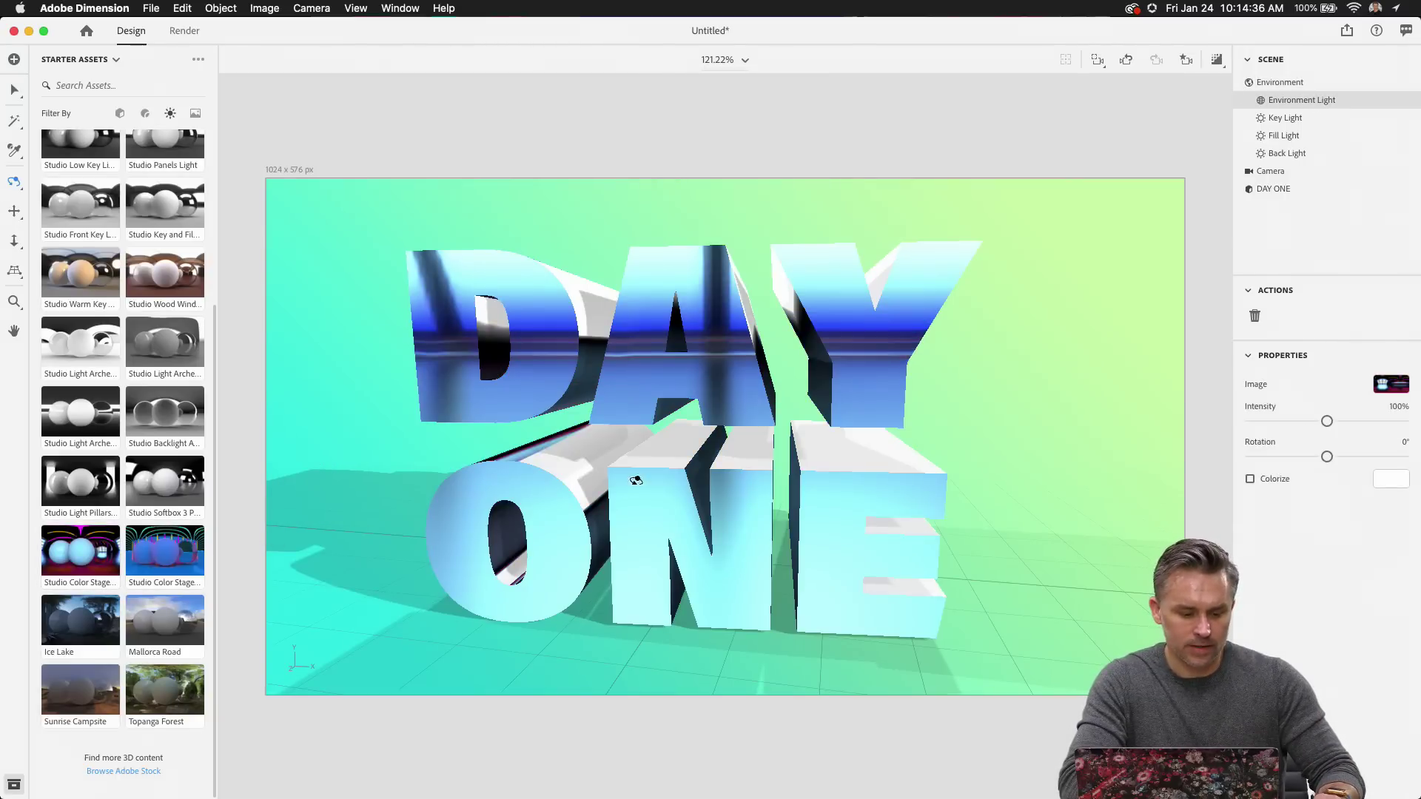
Replace the environment light with the Studio Warm Key light and orbit the camera to a lower view of the letters.
{"action": "left_click_drag", "start_coordinate": [636, 480], "coordinate": [626, 449]}
{"action": "left_click_drag", "start_coordinate": [70, 280], "coordinate": [381, 387]}
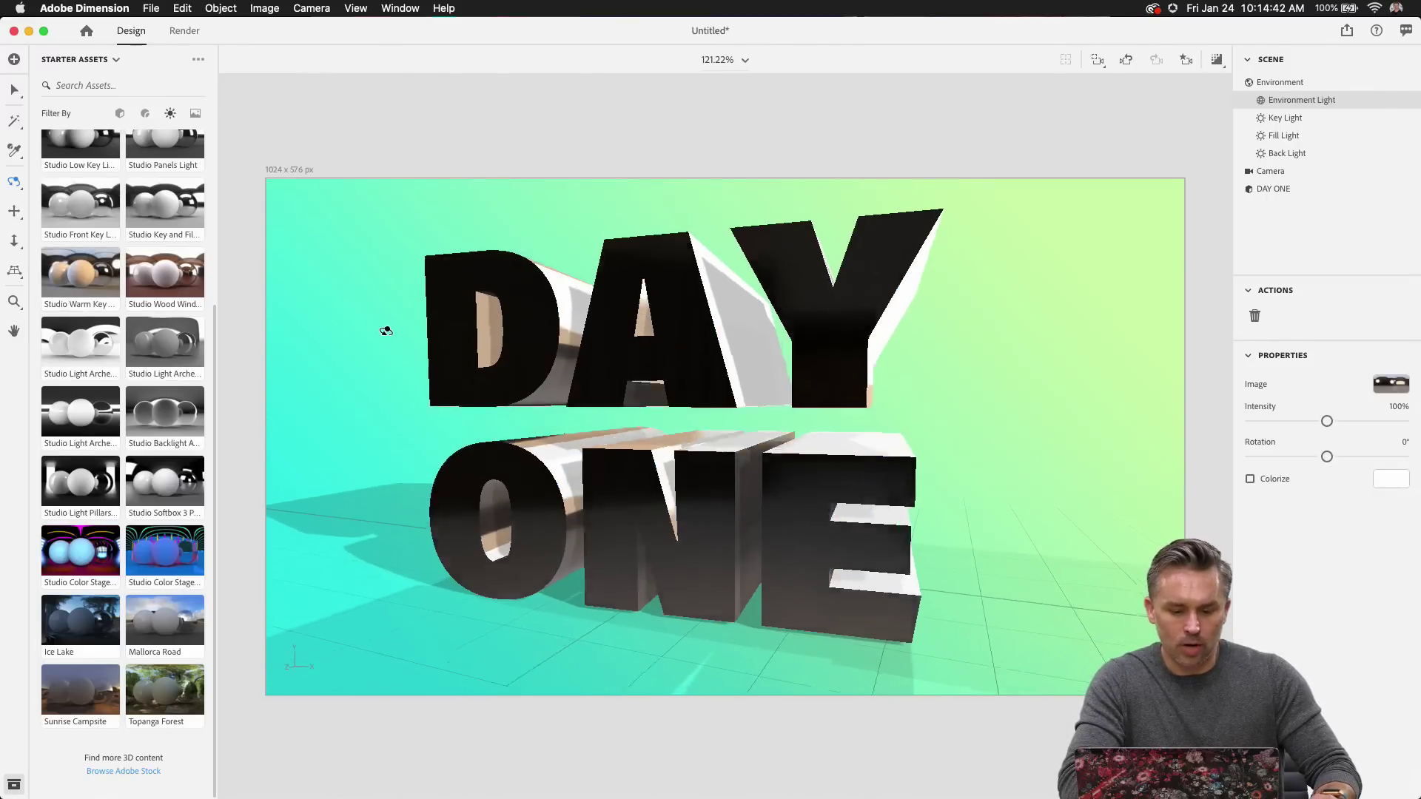
{"action": "mouse_move", "coordinate": [384, 327]}
{"action": "left_mouse_down"}
{"action": "mouse_move", "coordinate": [371, 370]}
{"action": "mouse_move", "coordinate": [393, 487]}
{"action": "mouse_move", "coordinate": [390, 304]}
{"action": "left_mouse_up"}
Set the Key Light's rotation to -26° so it lights the front of the letters D and A.
{"action": "left_click", "coordinate": [1289, 119]}
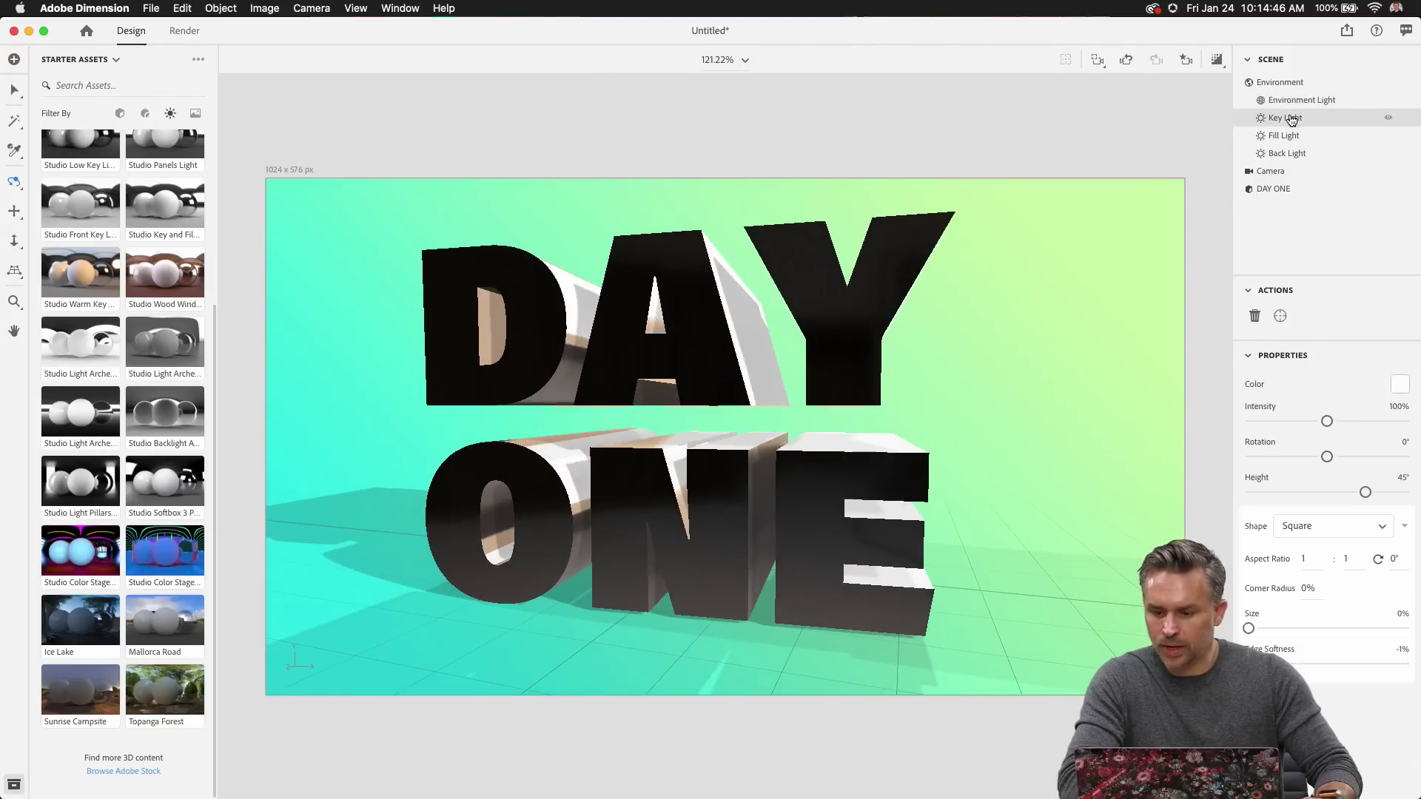
{"action": "left_click_drag", "start_coordinate": [1289, 426], "coordinate": [1326, 421]}
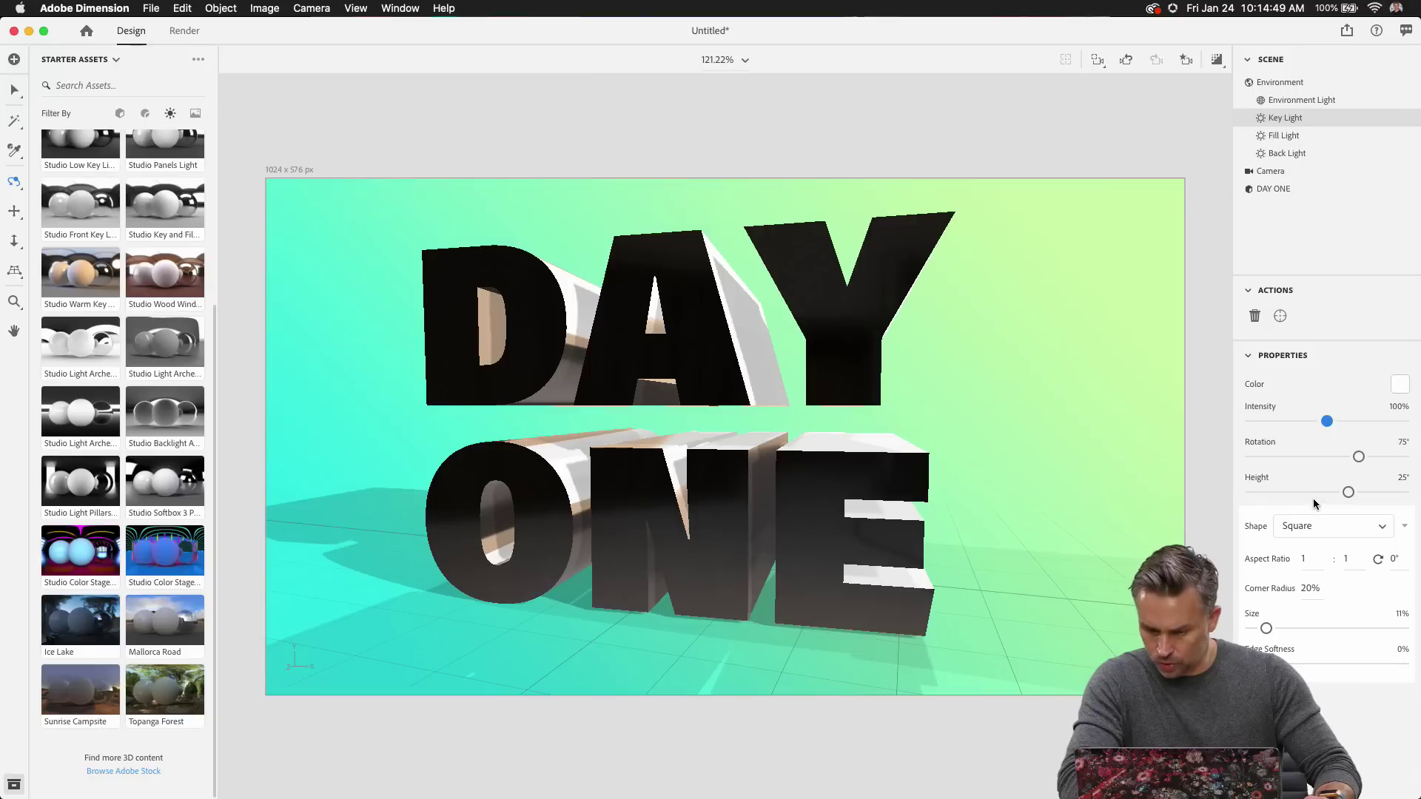
{"action": "mouse_move", "coordinate": [1326, 458]}
{"action": "left_mouse_down"}
{"action": "mouse_move", "coordinate": [1288, 455]}
{"action": "mouse_move", "coordinate": [1316, 457]}
{"action": "left_mouse_up"}
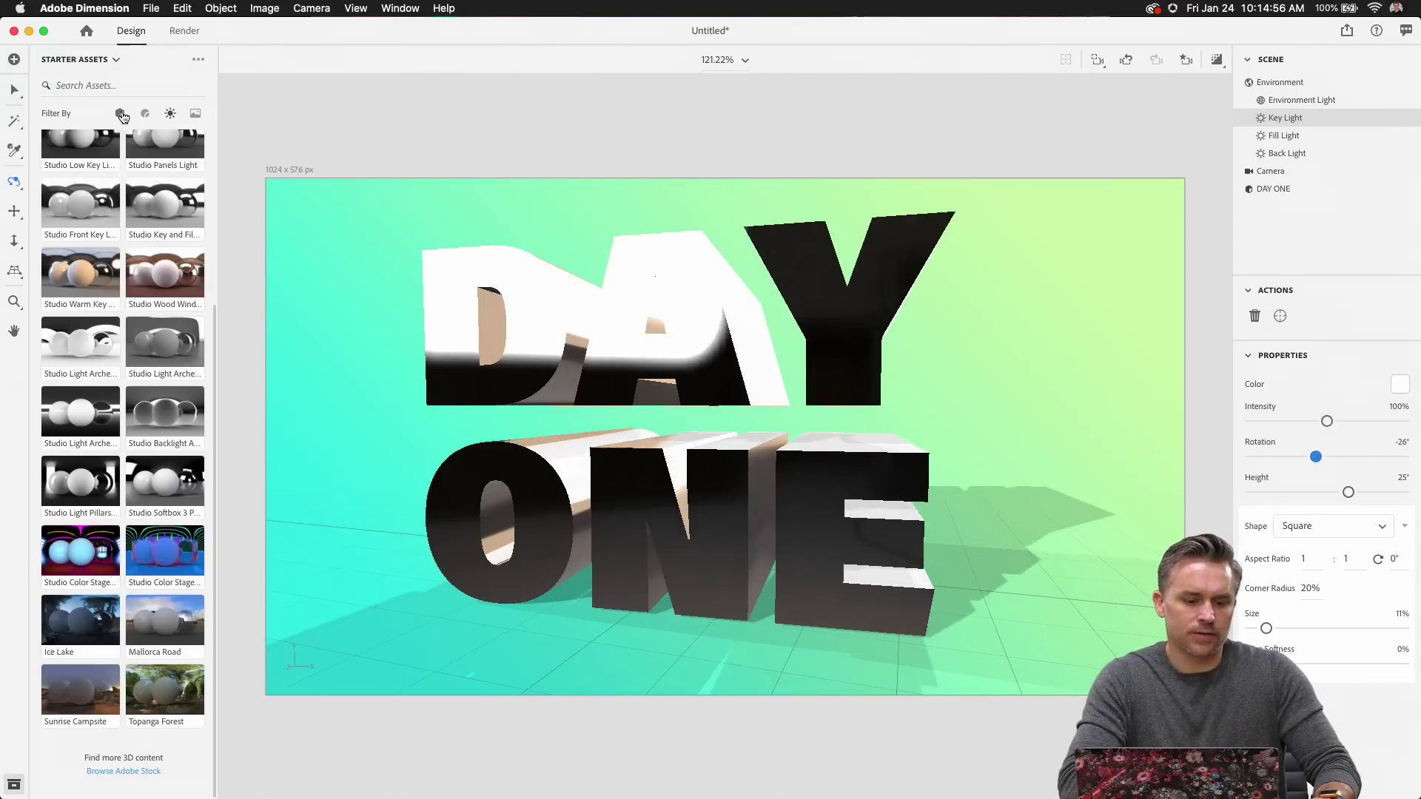
Apply the Brushed Iridescent Metal material to the DAY ONE model and orbit the camera to look down on the letters.
{"action": "left_click", "coordinate": [119, 113]}
{"action": "left_click", "coordinate": [145, 115]}
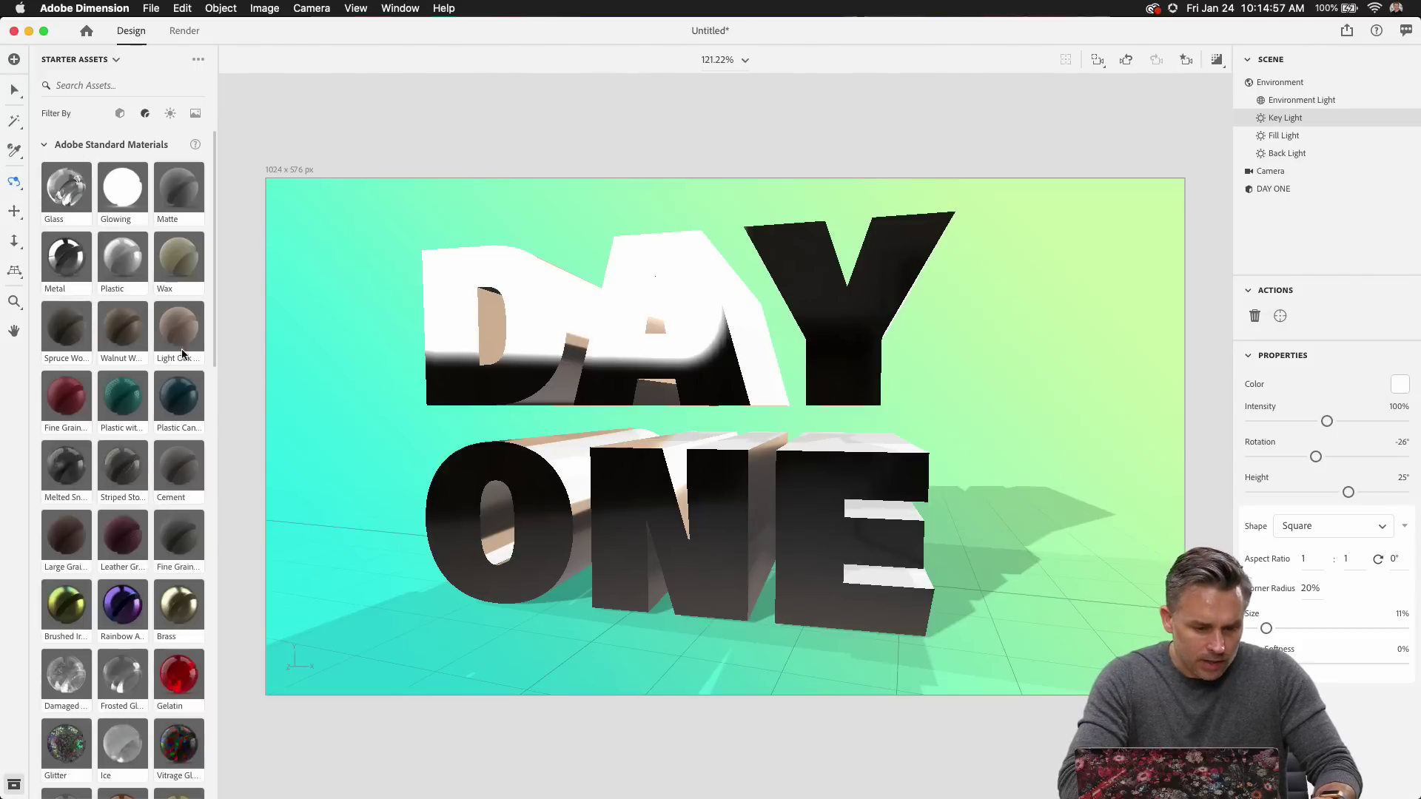
{"action": "left_click_drag", "start_coordinate": [118, 259], "coordinate": [493, 382]}
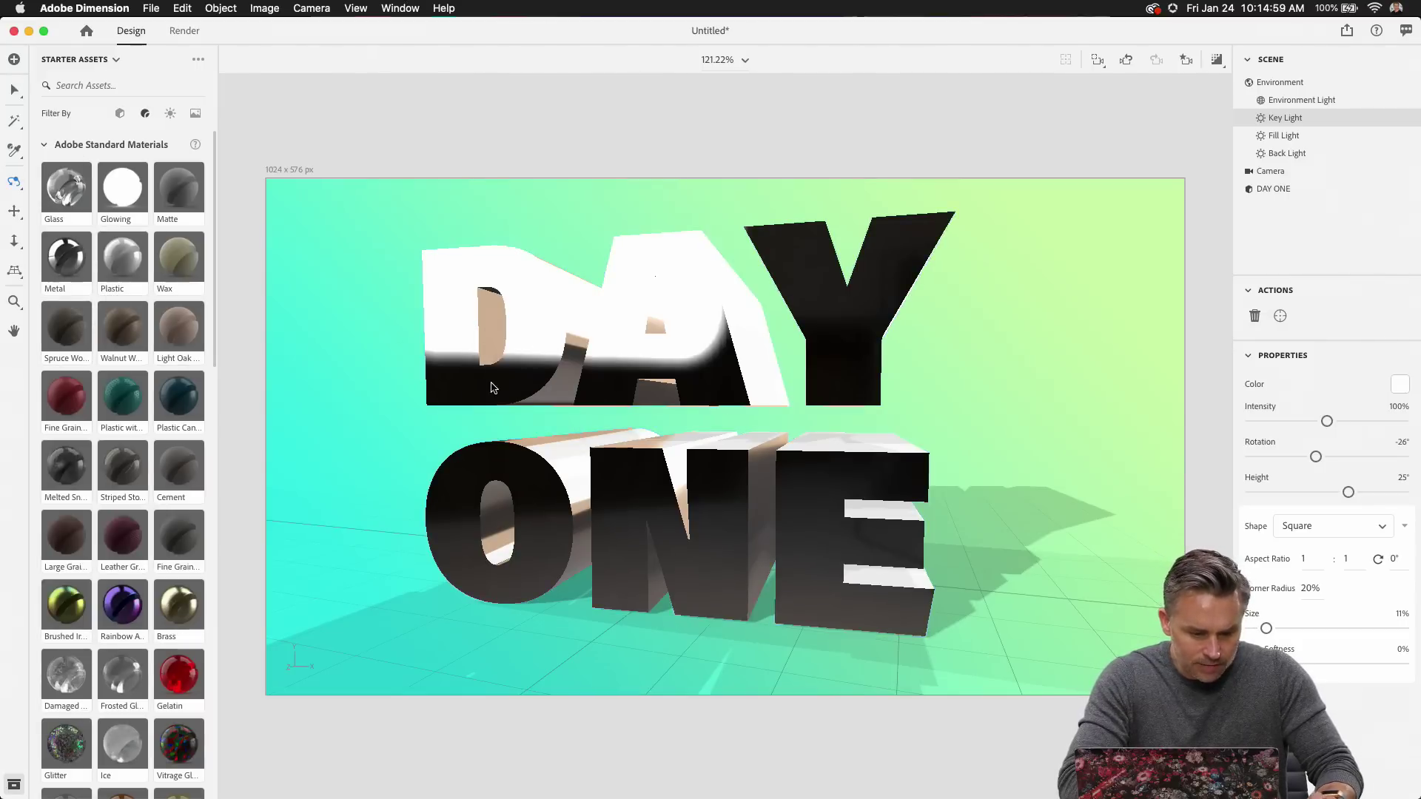
{"action": "left_click_drag", "start_coordinate": [414, 352], "coordinate": [412, 354]}
{"action": "left_click_drag", "start_coordinate": [67, 614], "coordinate": [553, 329]}
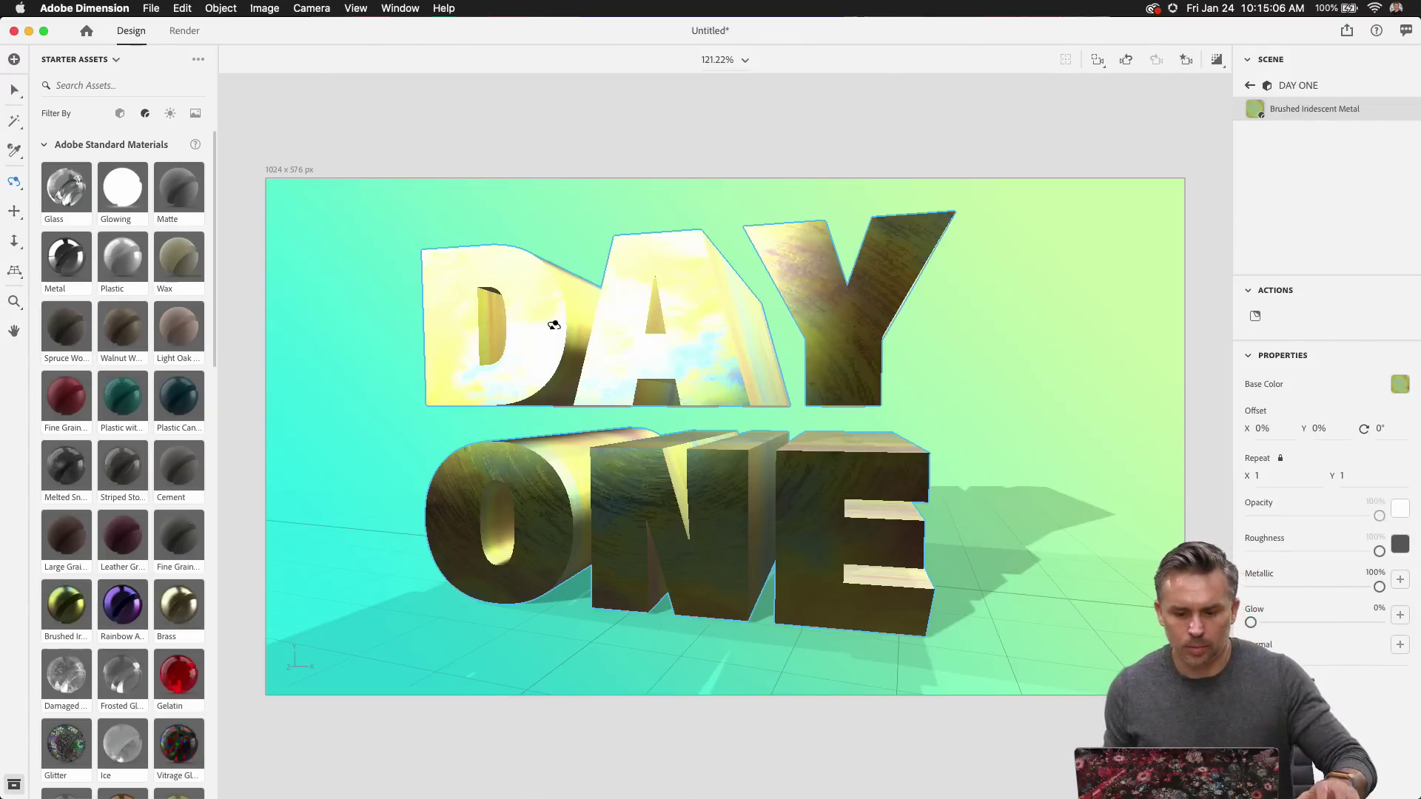
{"action": "left_click_drag", "start_coordinate": [671, 210], "coordinate": [659, 275]}
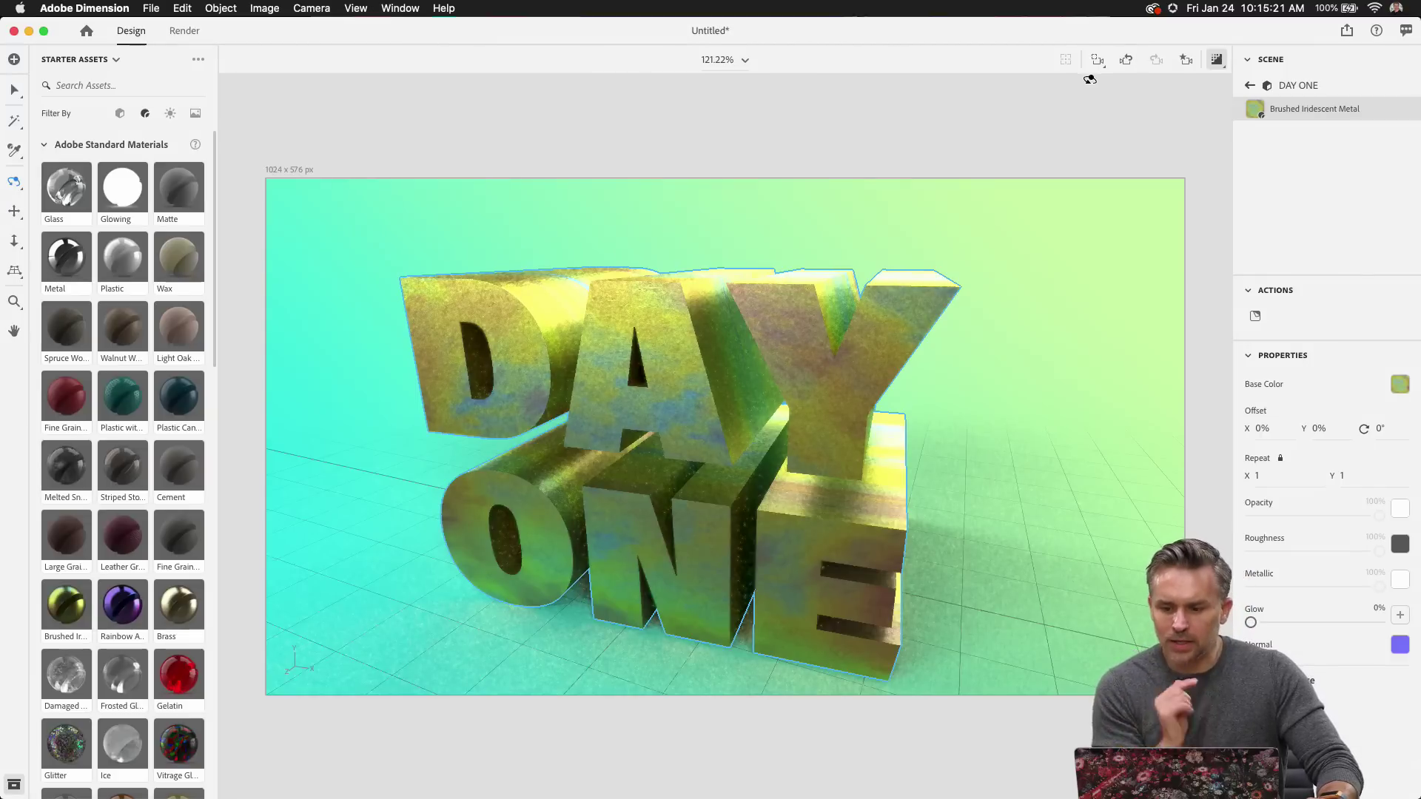
{"action": "left_click_drag", "start_coordinate": [748, 262], "coordinate": [740, 360]}
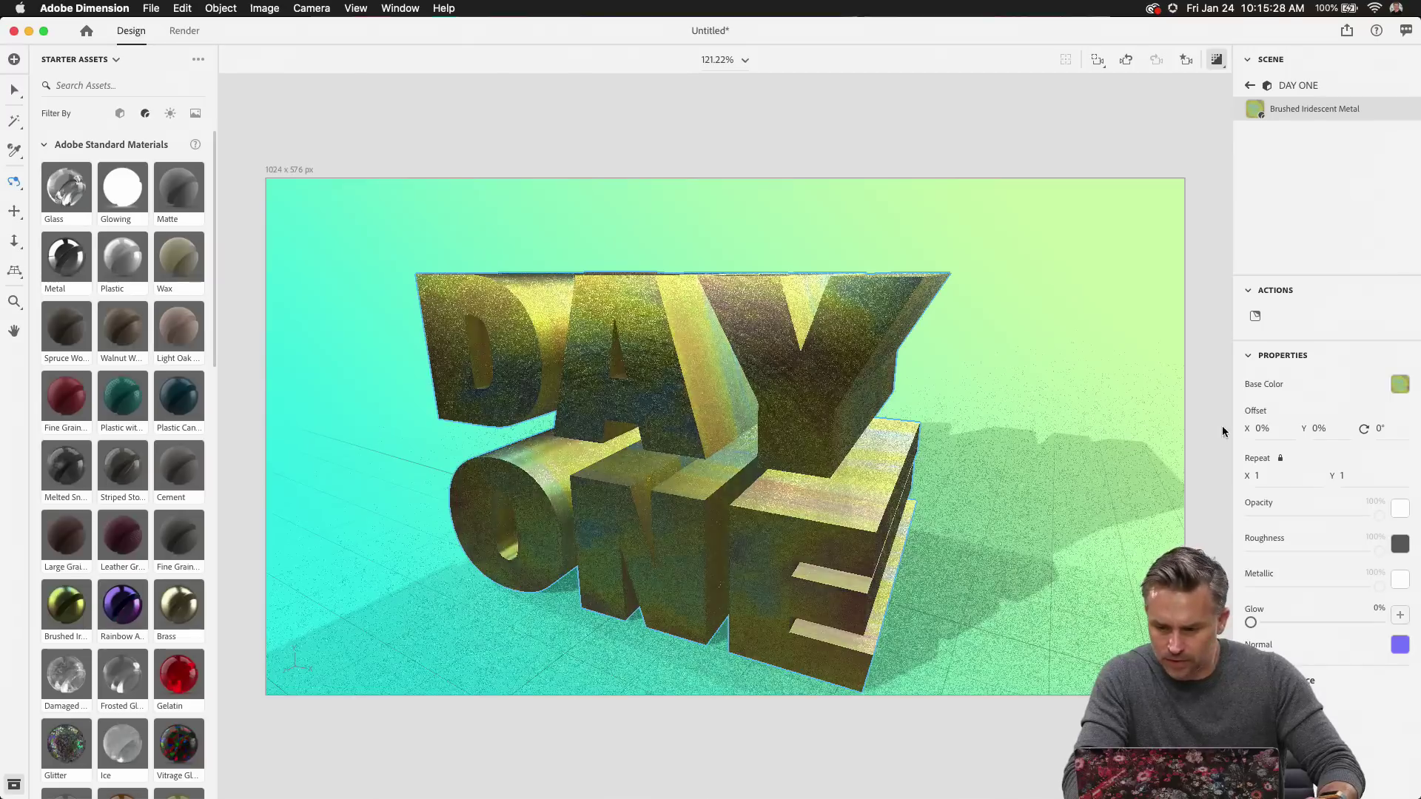
Select the canvas to reach its size properties and turn off the render preview.
{"action": "left_click", "coordinate": [1251, 85]}
{"action": "left_click", "coordinate": [1272, 83]}
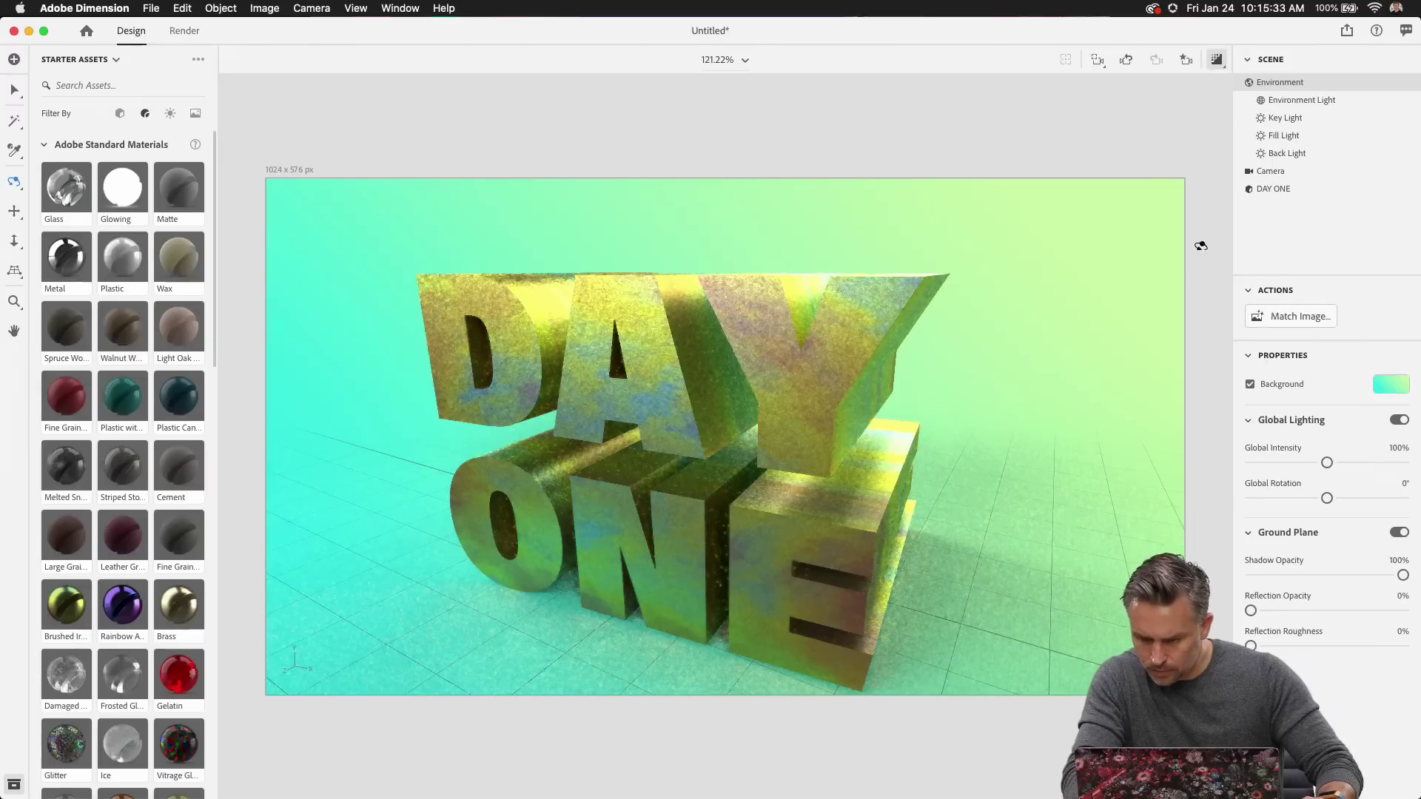
{"action": "left_click", "coordinate": [1300, 179]}
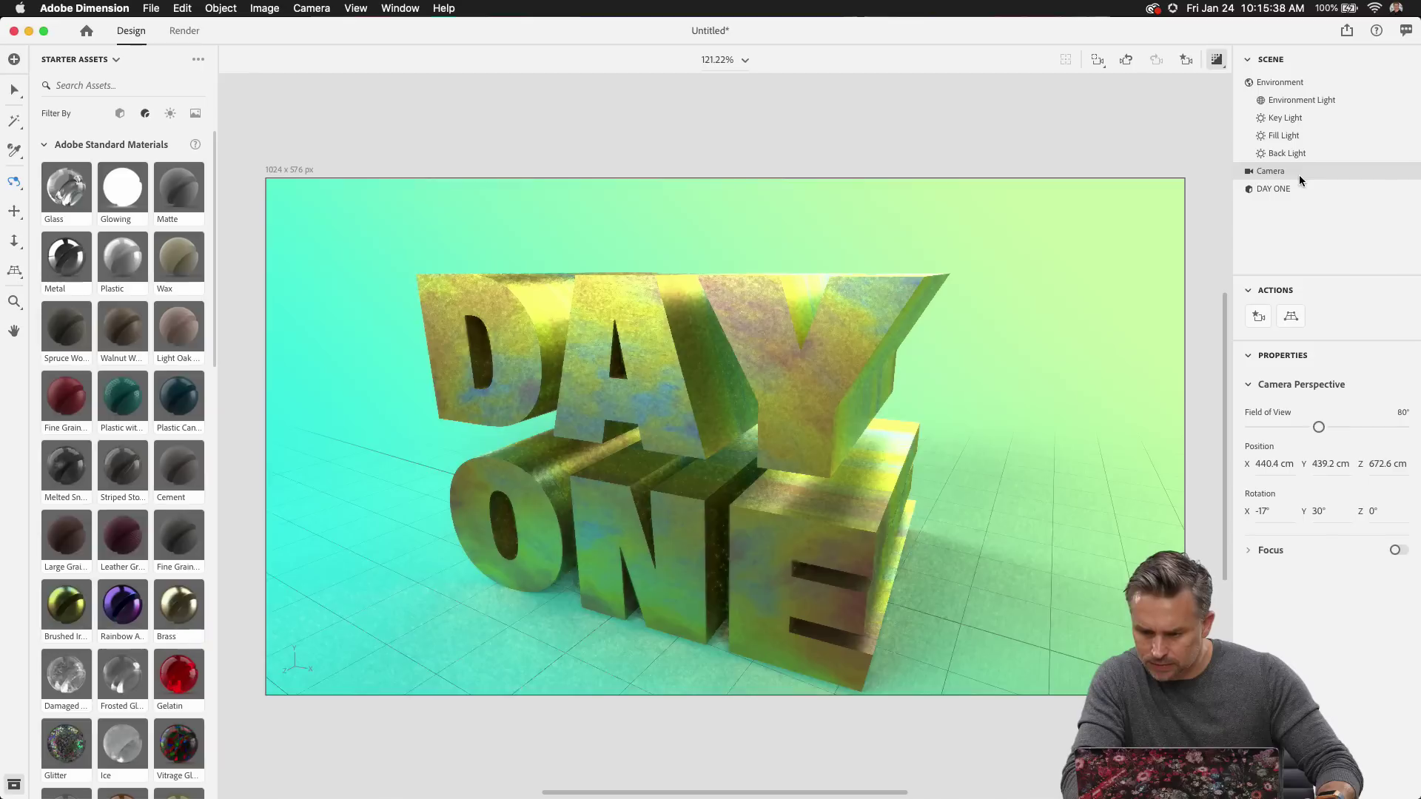
{"action": "left_click", "coordinate": [1286, 84]}
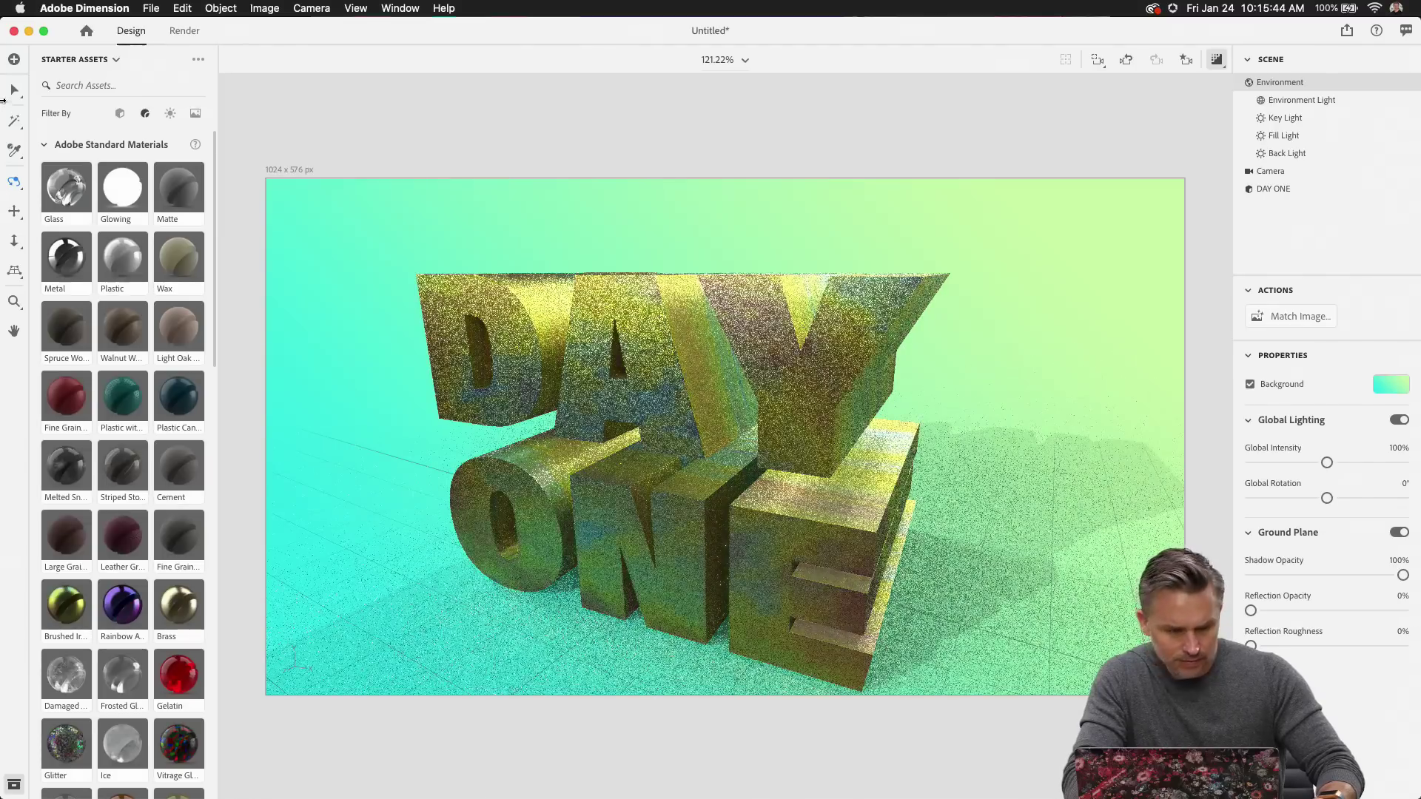
{"action": "left_click", "coordinate": [12, 90]}
{"action": "left_click", "coordinate": [287, 167]}
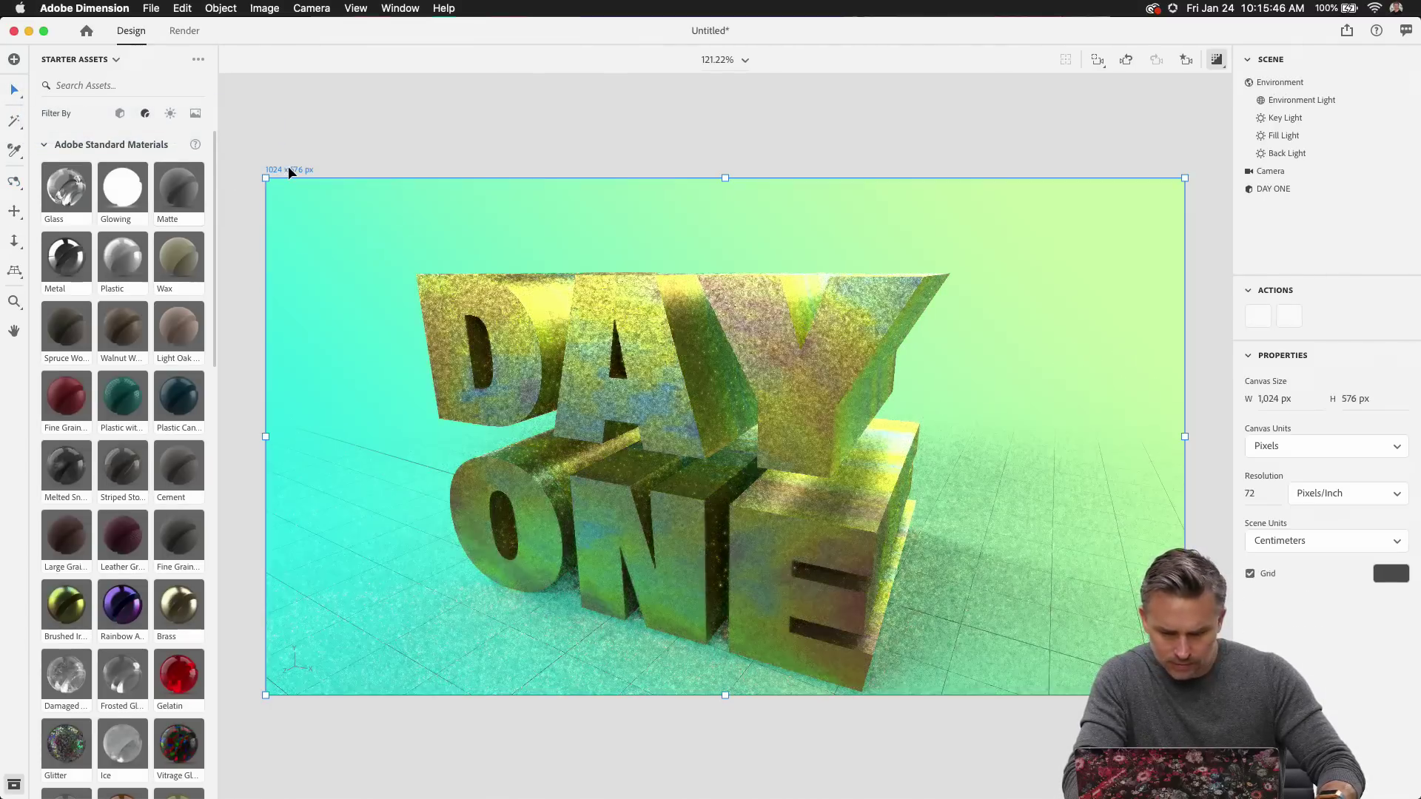
{"action": "left_click", "coordinate": [1216, 59]}
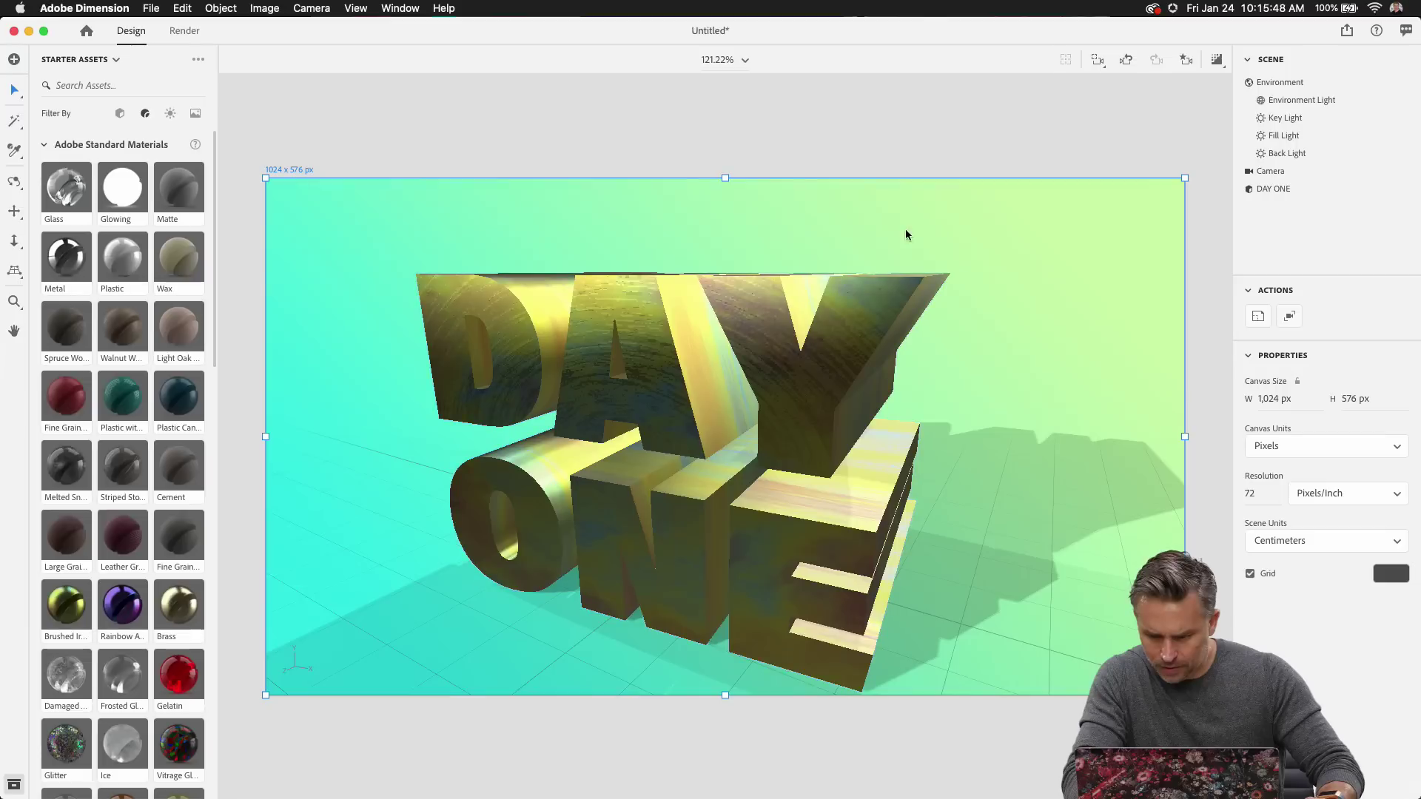
Nudge the canvas height down to 562 px, back up to about 574 px and down again to 564 px.
{"action": "key", "text": "Down"}
{"action": "key", "text": "Down"}
{"action": "key", "text": "Down"}
{"action": "key", "text": "Down"}
{"action": "key", "text": "Down"}
{"action": "key", "text": "Down"}
{"action": "key", "text": "Down"}
{"action": "key", "text": "Down"}
{"action": "key", "text": "Down"}
{"action": "key", "text": "Down"}
{"action": "key", "text": "Down"}
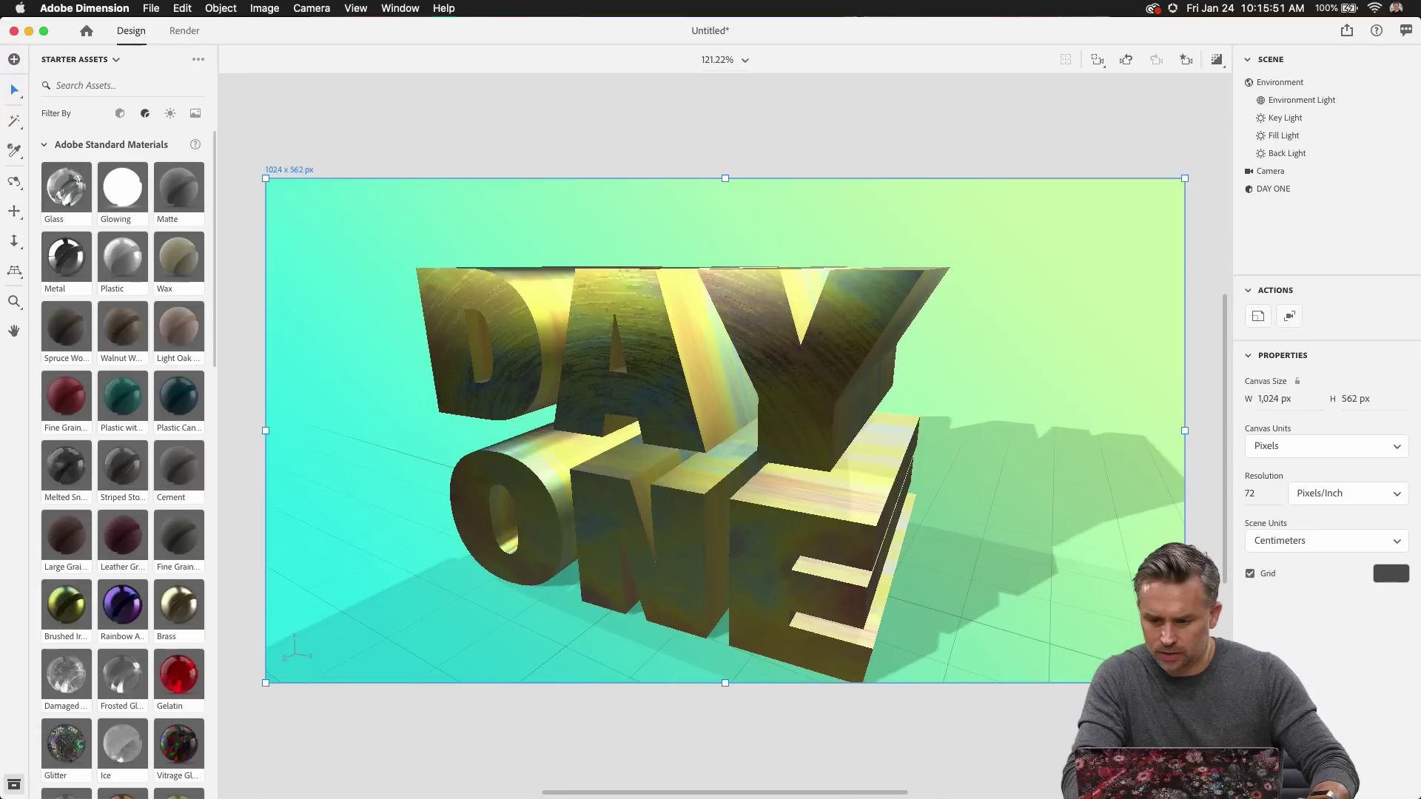
{"action": "key", "text": "Up"}
{"action": "key", "text": "Up"}
{"action": "key", "text": "Up"}
{"action": "key", "text": "Up"}
{"action": "key", "text": "Up"}
{"action": "key", "text": "Up"}
{"action": "key", "text": "Up"}
{"action": "key", "text": "Up"}
{"action": "key", "text": "Up"}
{"action": "key", "text": "Up"}
{"action": "key", "text": "Up"}
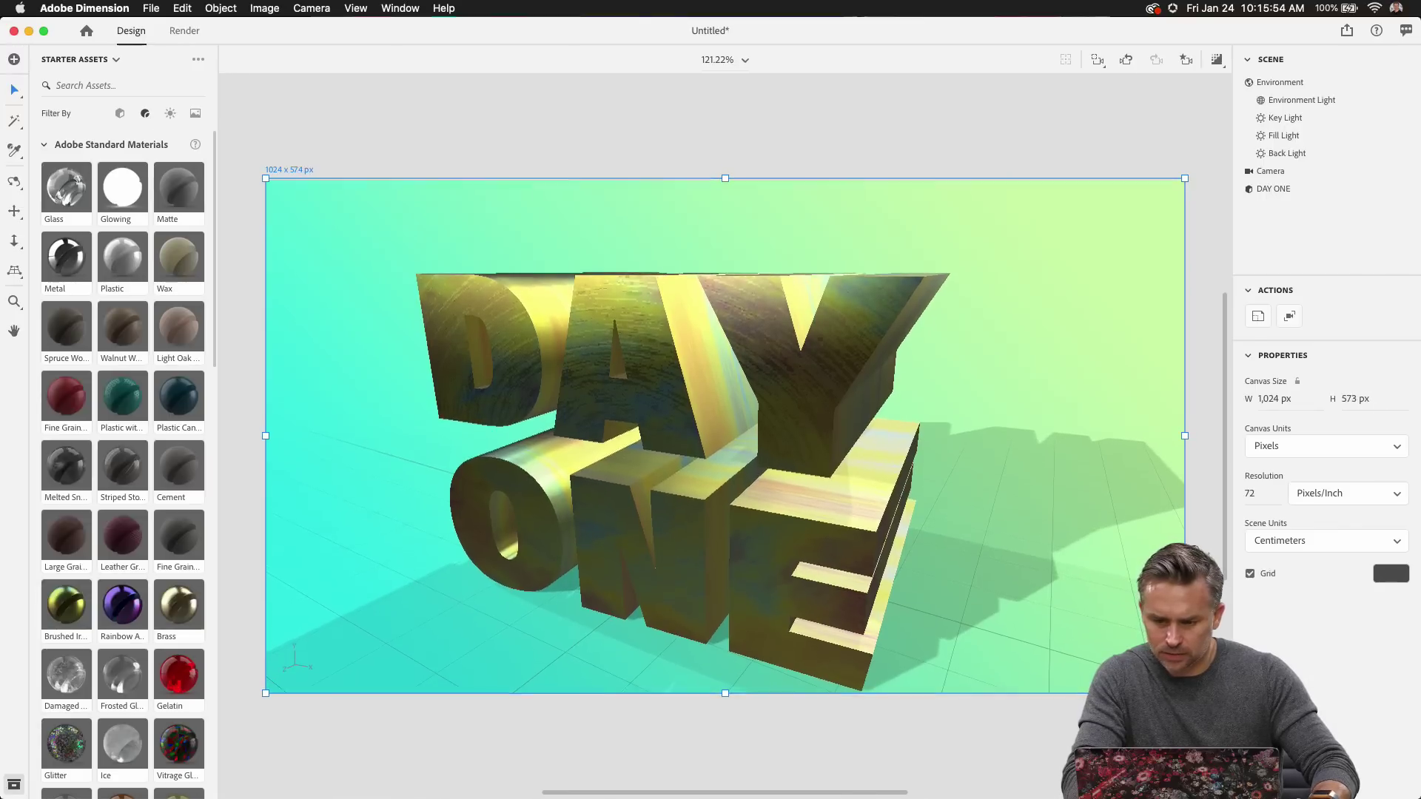
{"action": "key", "text": "Down"}
{"action": "key", "text": "Down"}
{"action": "key", "text": "Down"}
{"action": "key", "text": "Down"}
{"action": "key", "text": "Down"}
{"action": "key", "text": "Down"}
{"action": "key", "text": "Down"}
{"action": "key", "text": "Down"}
{"action": "key", "text": "Down"}
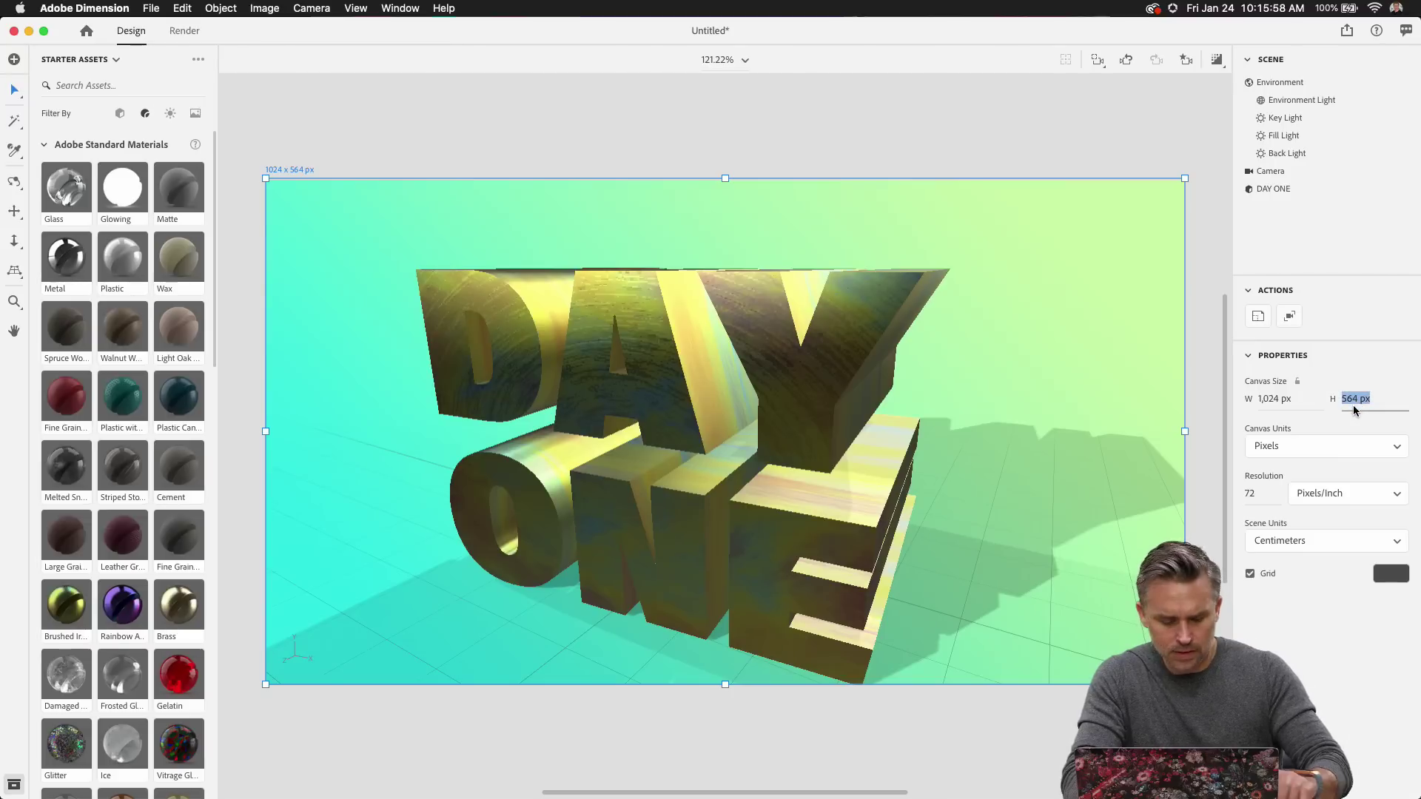
Set the canvas height to 800 px.
{"action": "type", "text": "800"}
{"action": "key", "text": "Return"}
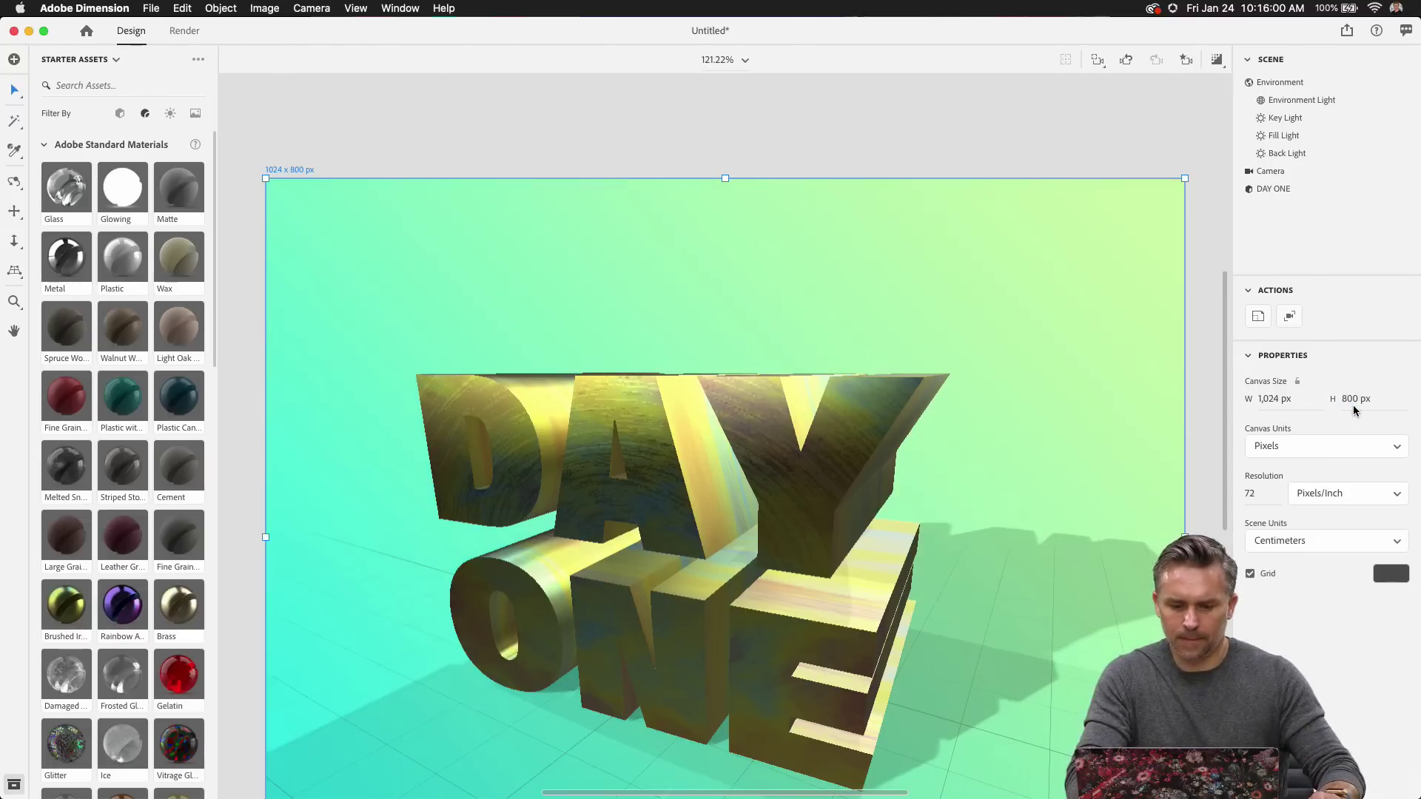
{"action": "scroll", "coordinate": [765, 380], "scroll_direction": "down", "scroll_amount": 4}
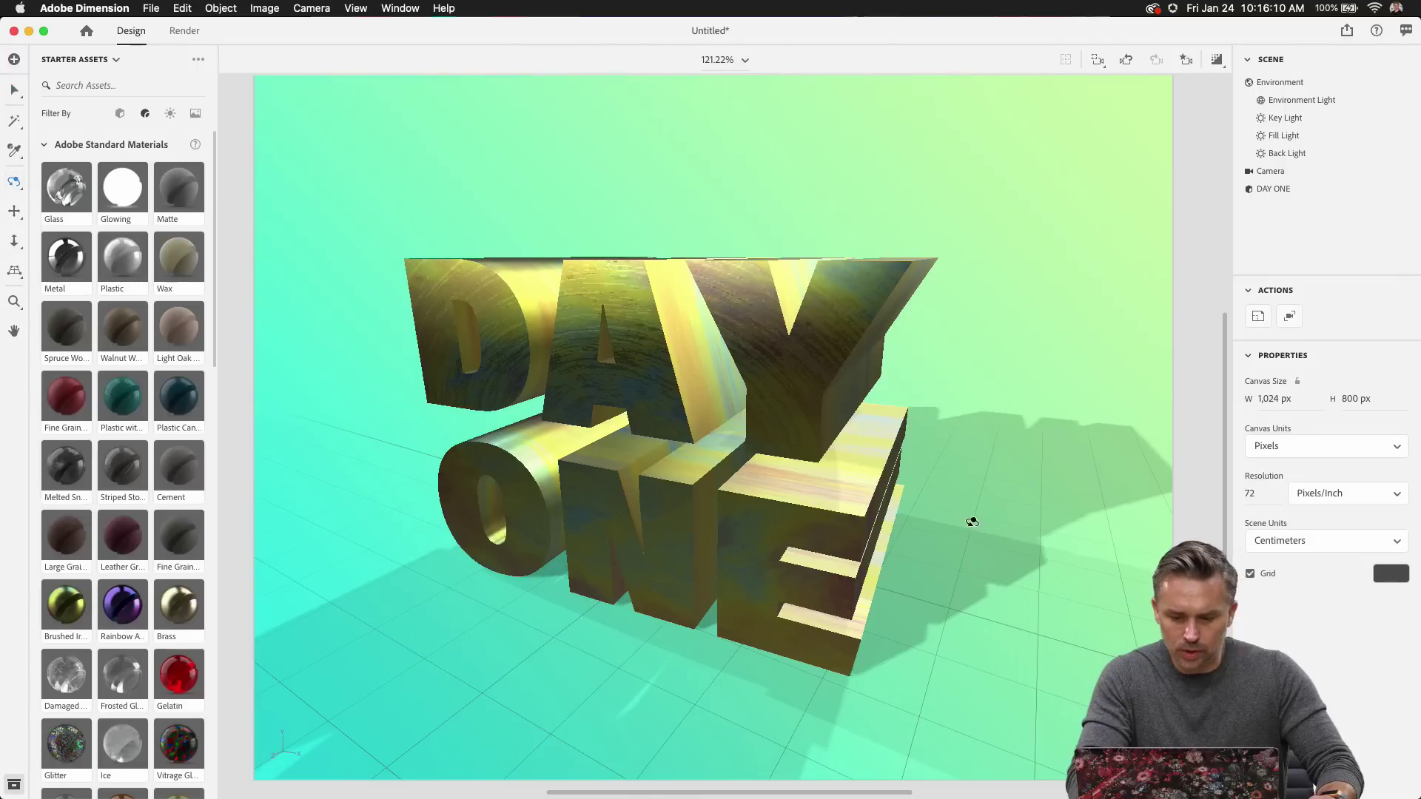
Orbit the camera to about -15° X and 45° Y rotation and dolly in until the letters fill the canvas.
{"action": "left_click_drag", "start_coordinate": [971, 521], "coordinate": [928, 532]}
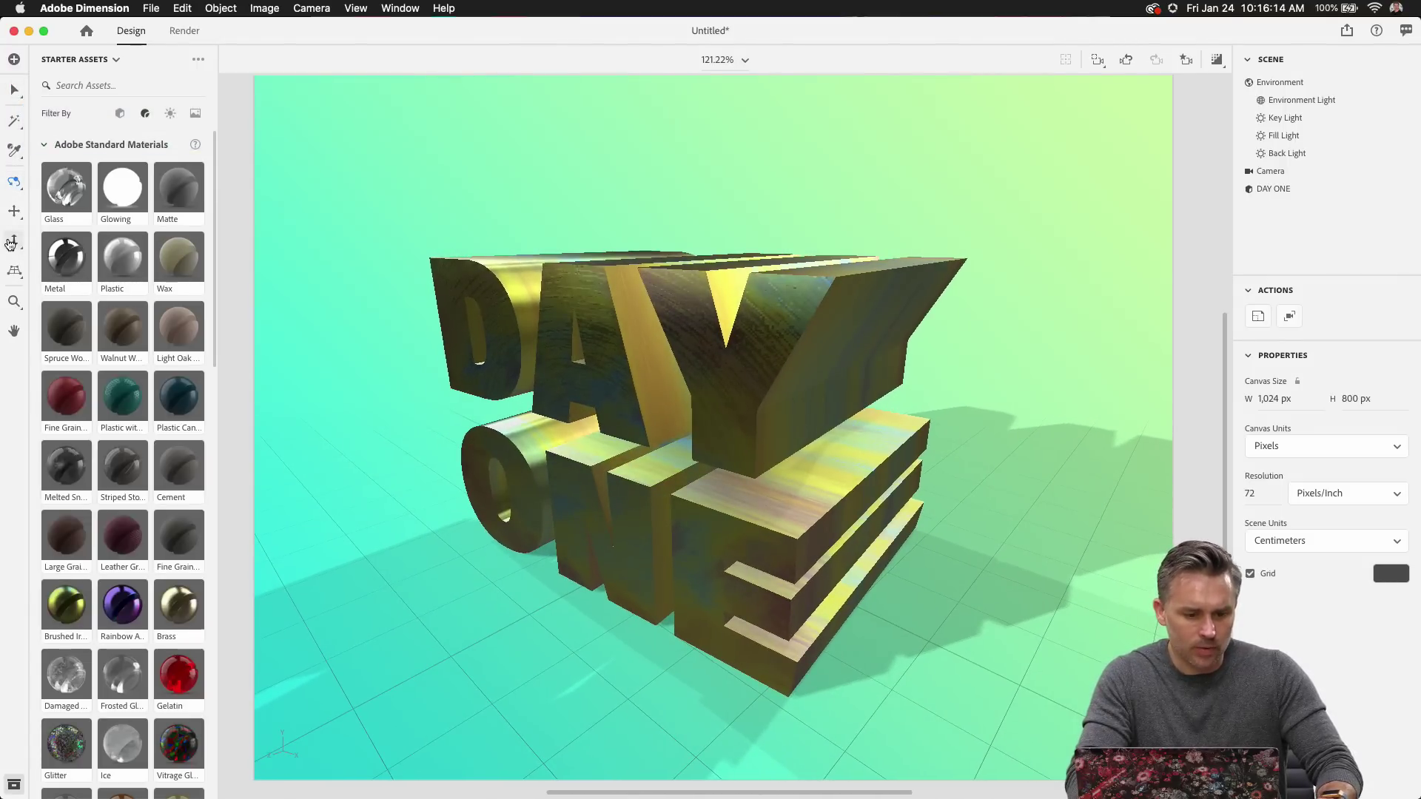
{"action": "left_click_drag", "start_coordinate": [736, 428], "coordinate": [703, 437]}
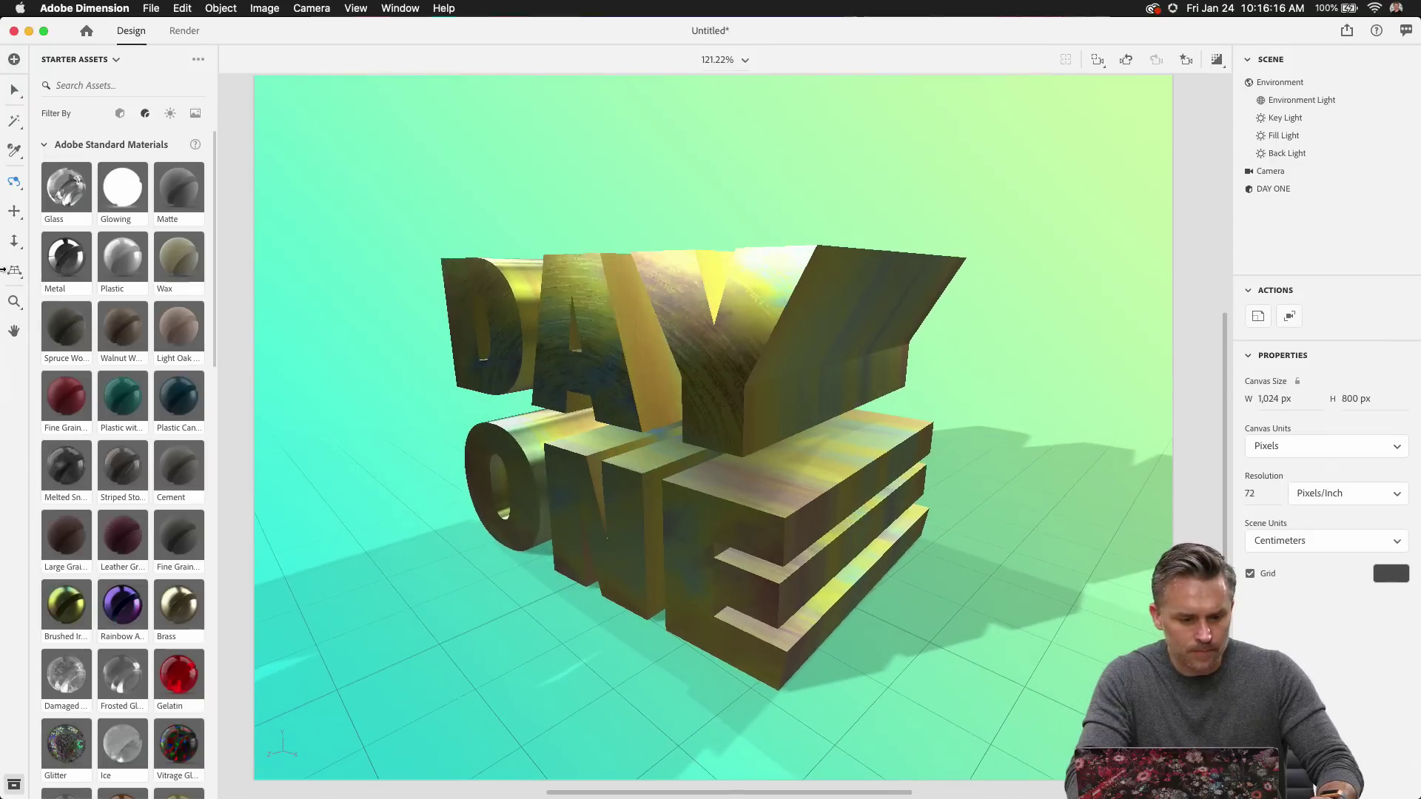
{"action": "left_click", "coordinate": [11, 242]}
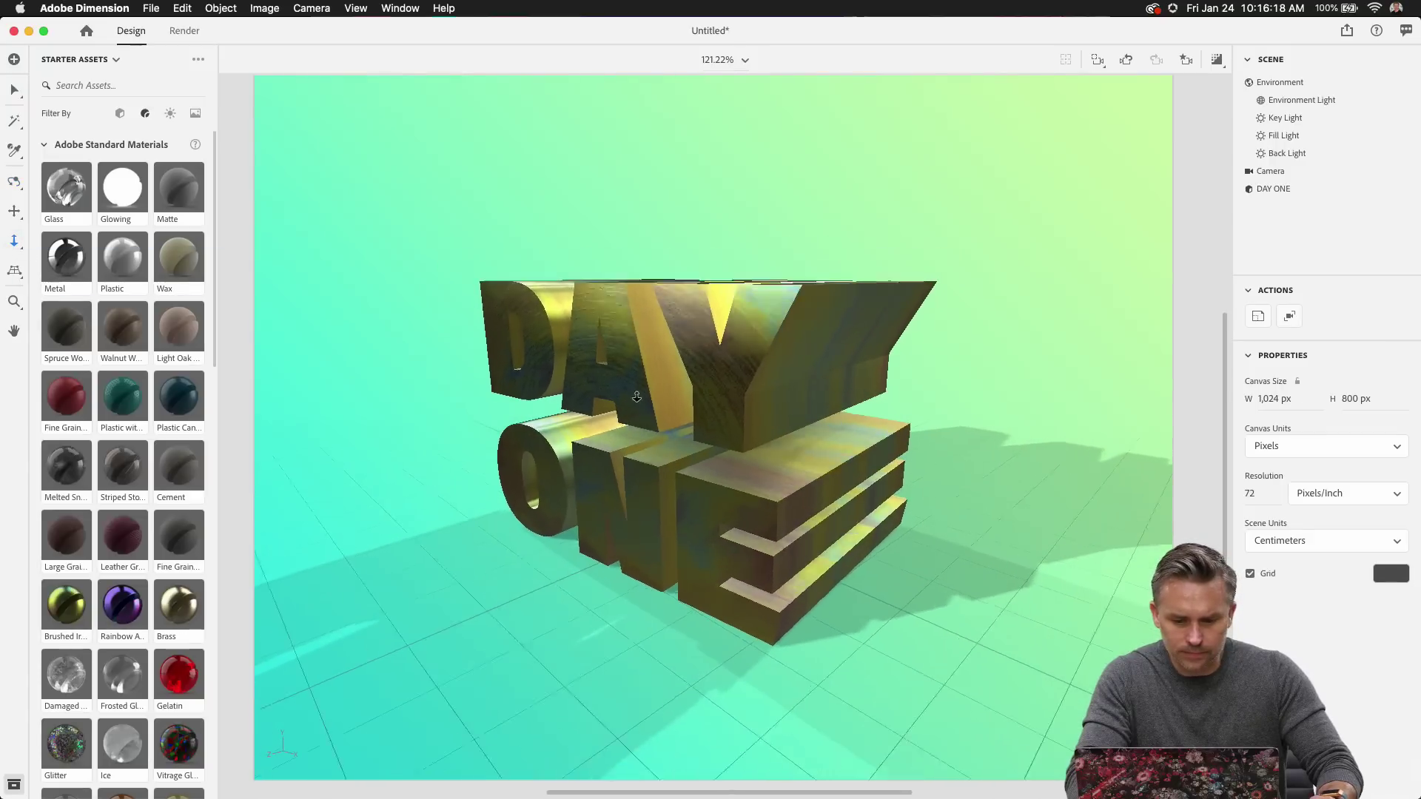
{"action": "left_click_drag", "start_coordinate": [628, 391], "coordinate": [640, 343]}
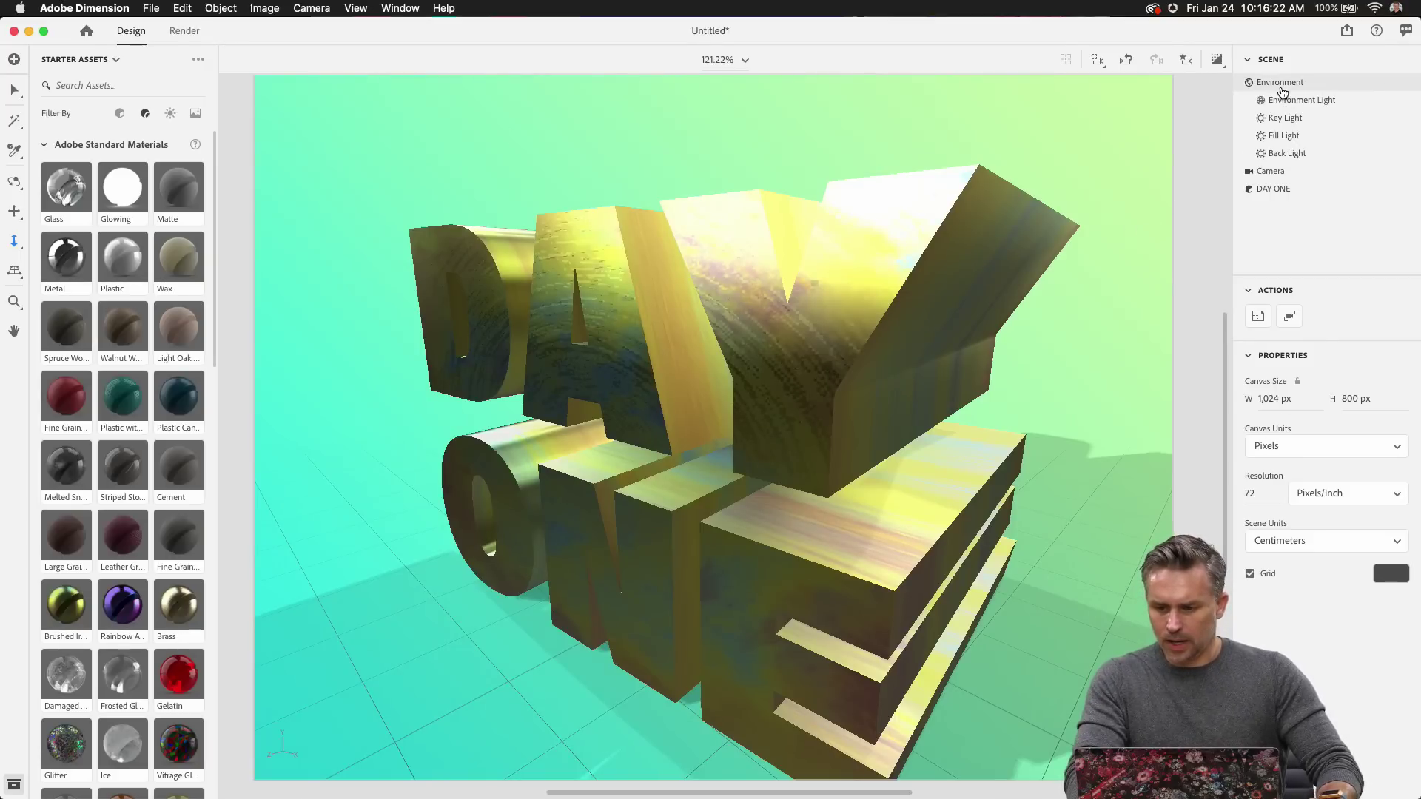
Turn on the camera's focus and try to set its focus point on the side face of the letter A.
{"action": "left_click", "coordinate": [1265, 172]}
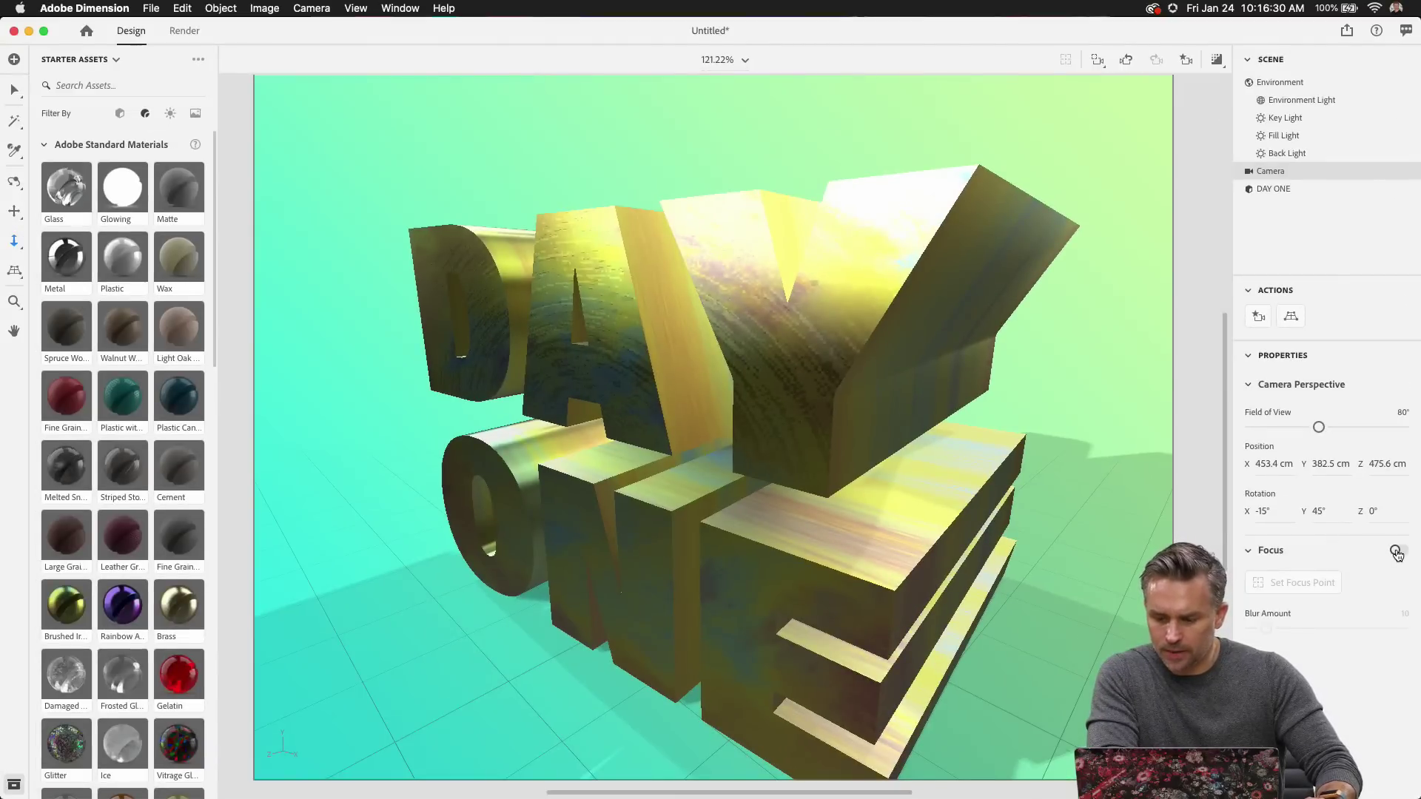
{"action": "left_click", "coordinate": [1398, 552]}
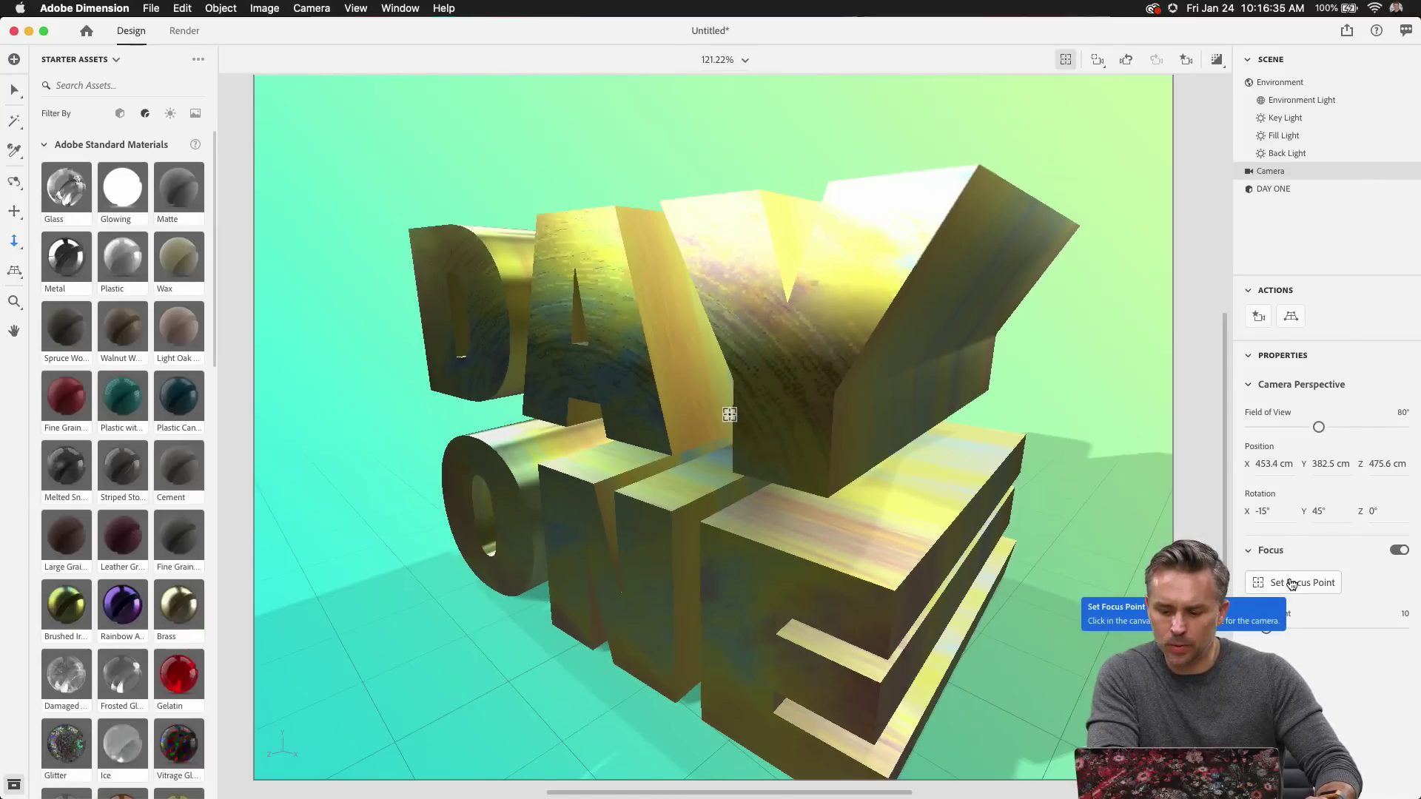
{"action": "left_click", "coordinate": [1292, 583]}
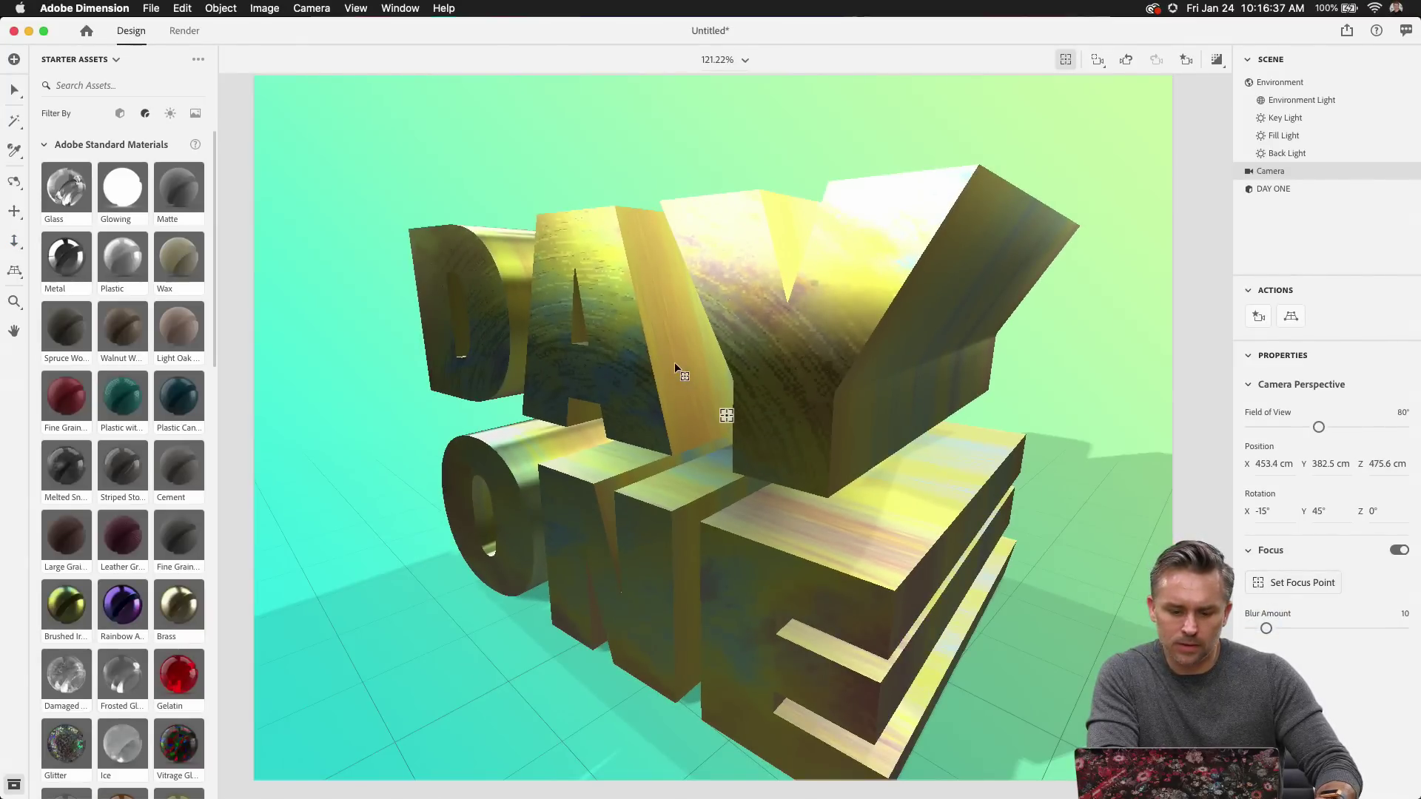
{"action": "key", "text": "3"}
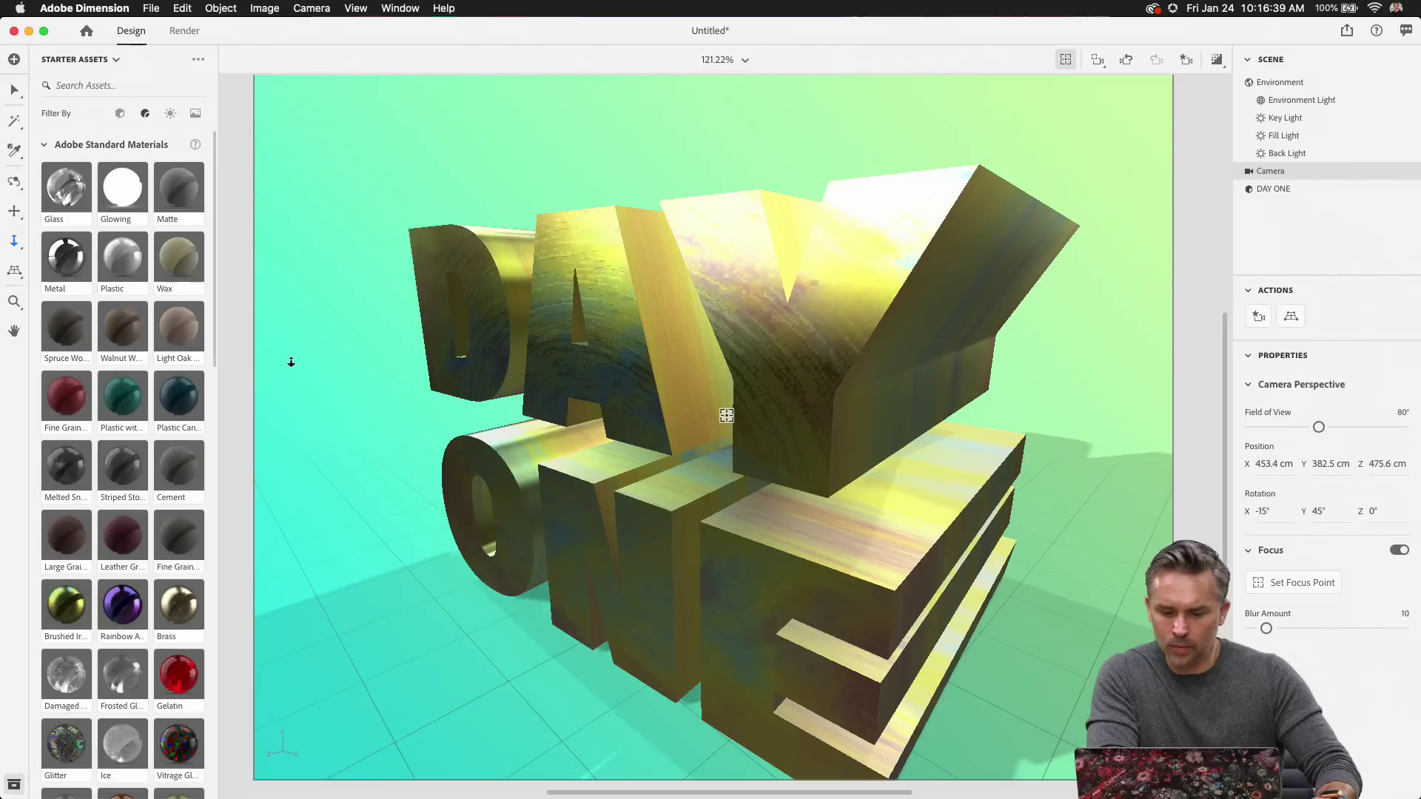
{"action": "left_click", "coordinate": [14, 89]}
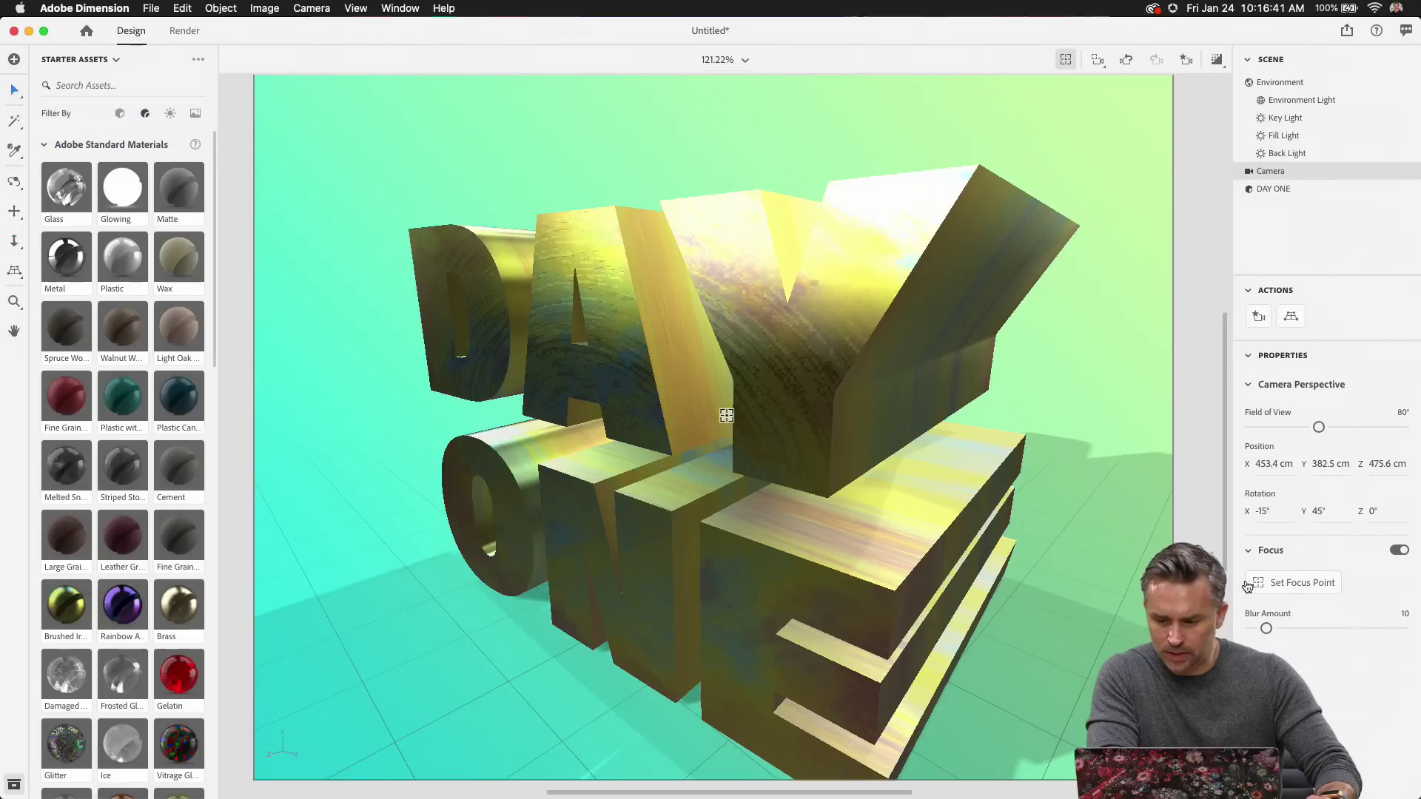
{"action": "left_click", "coordinate": [1296, 585]}
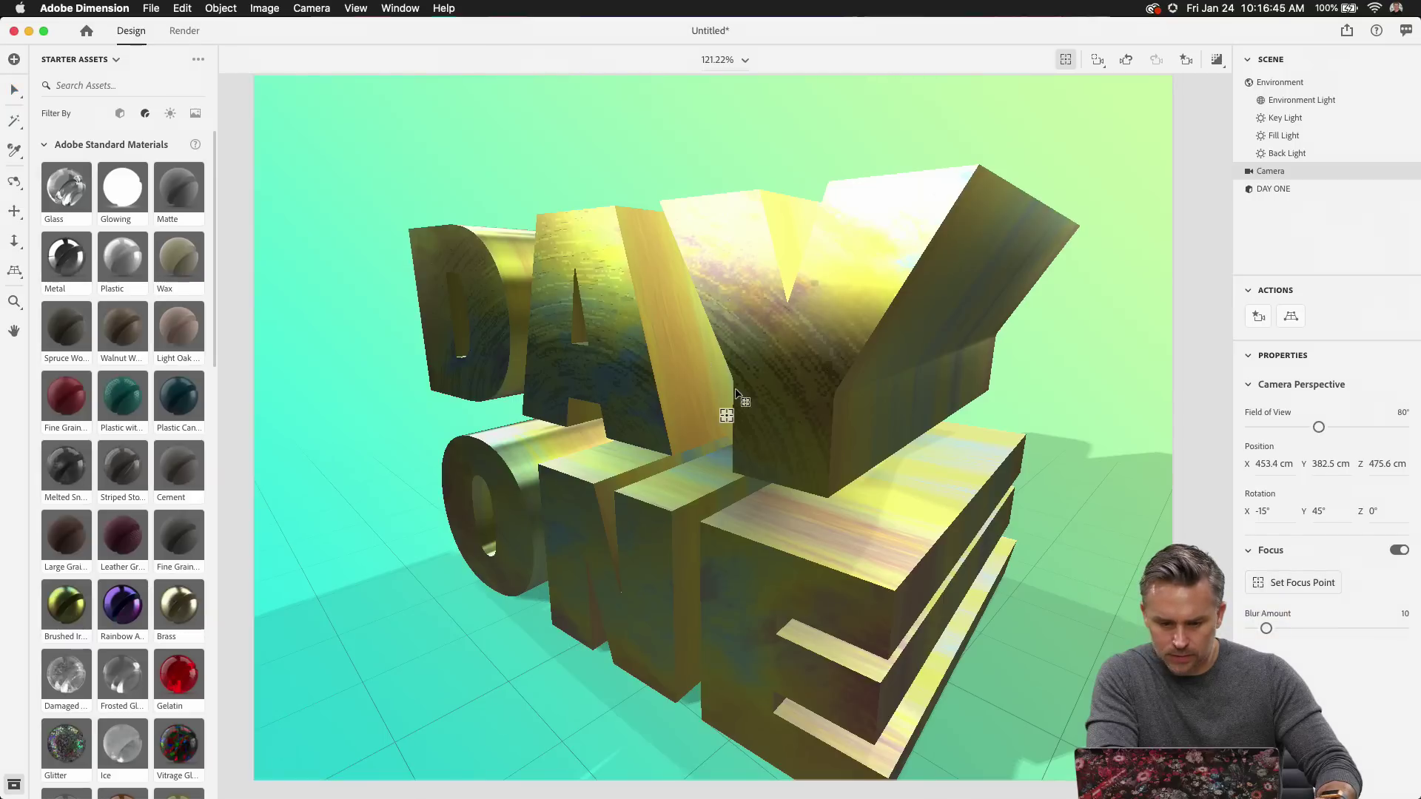
{"action": "left_click", "coordinate": [670, 344]}
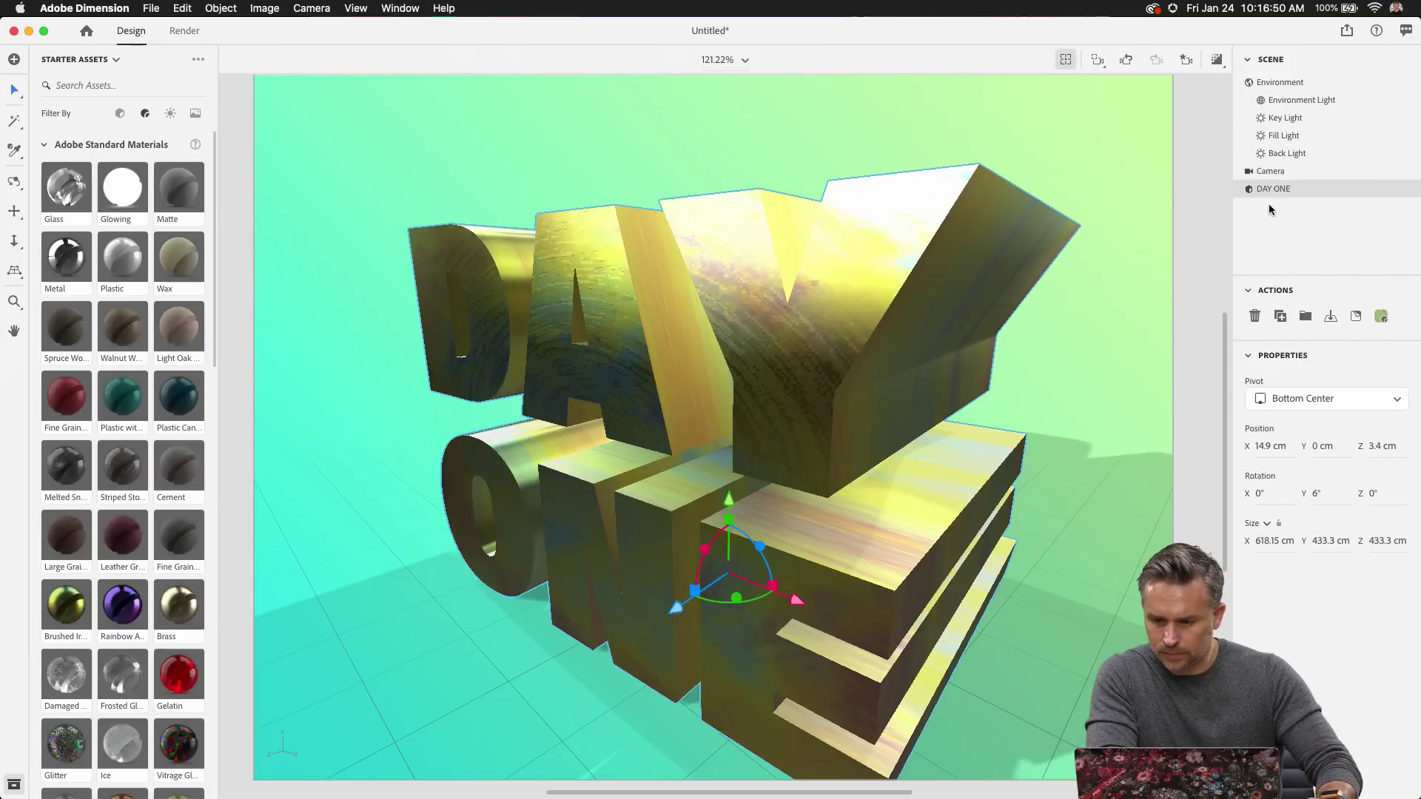
Set the camera's focus point again on the side face of the letter A, right beside the letter Y.
{"action": "left_click", "coordinate": [1271, 173]}
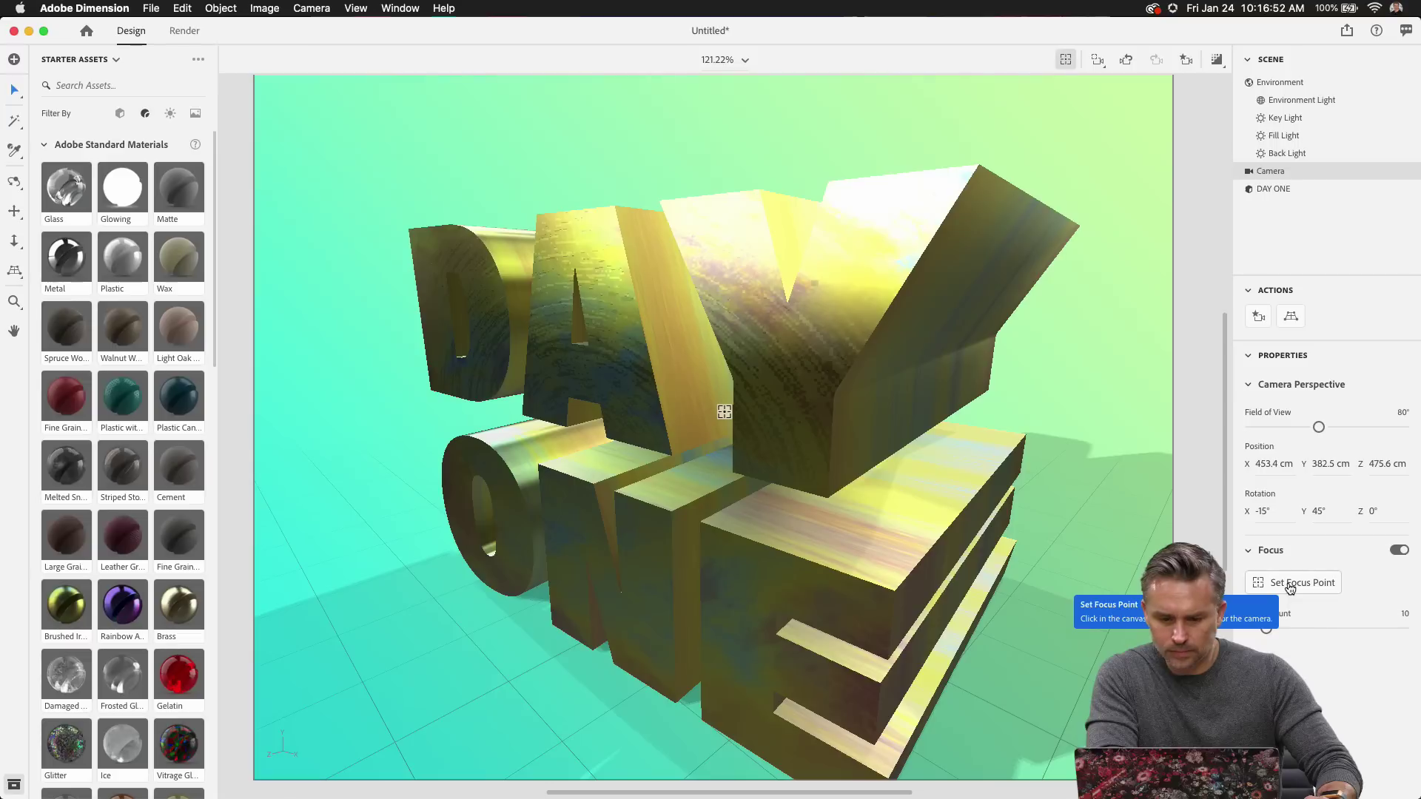
{"action": "left_click", "coordinate": [1292, 589]}
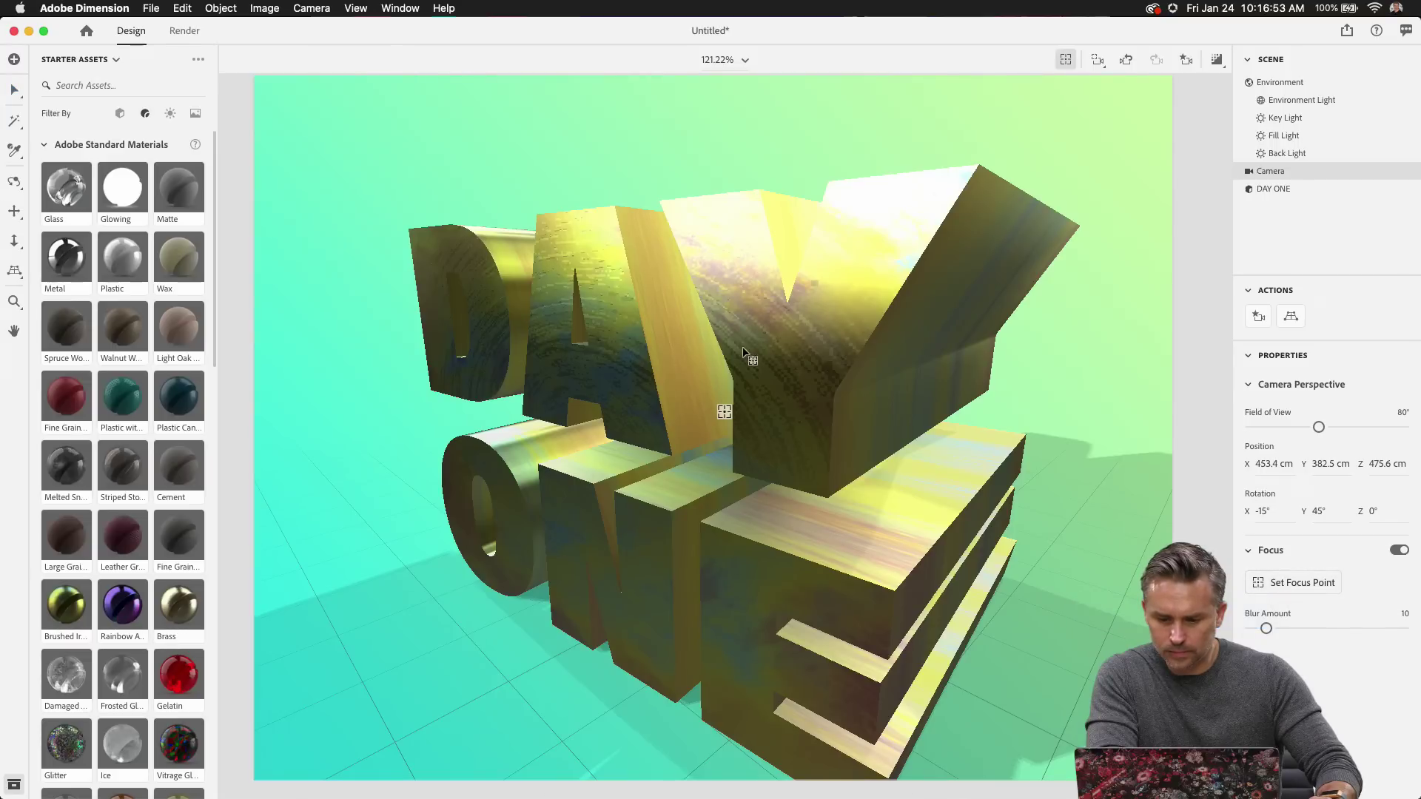
{"action": "left_click", "coordinate": [719, 410]}
{"action": "mouse_move", "coordinate": [722, 415]}
{"action": "left_mouse_down"}
{"action": "mouse_move", "coordinate": [705, 393]}
{"action": "mouse_move", "coordinate": [603, 403]}
{"action": "mouse_move", "coordinate": [729, 399]}
{"action": "left_mouse_up"}
Raise the camera's blur amount to 19.9 and turn on the render preview of the scene.
{"action": "left_click", "coordinate": [1270, 171]}
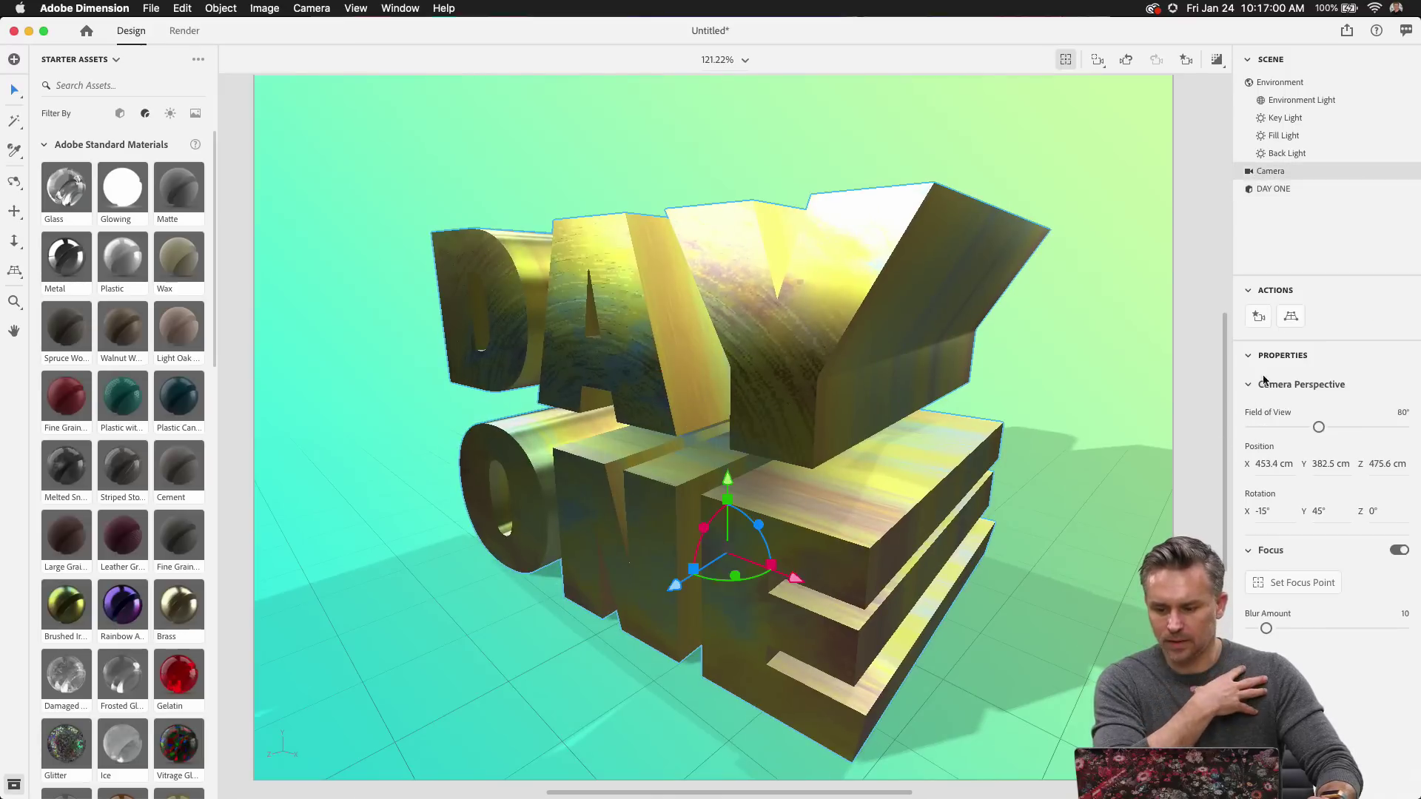
{"action": "left_click_drag", "start_coordinate": [1266, 628], "coordinate": [1281, 630]}
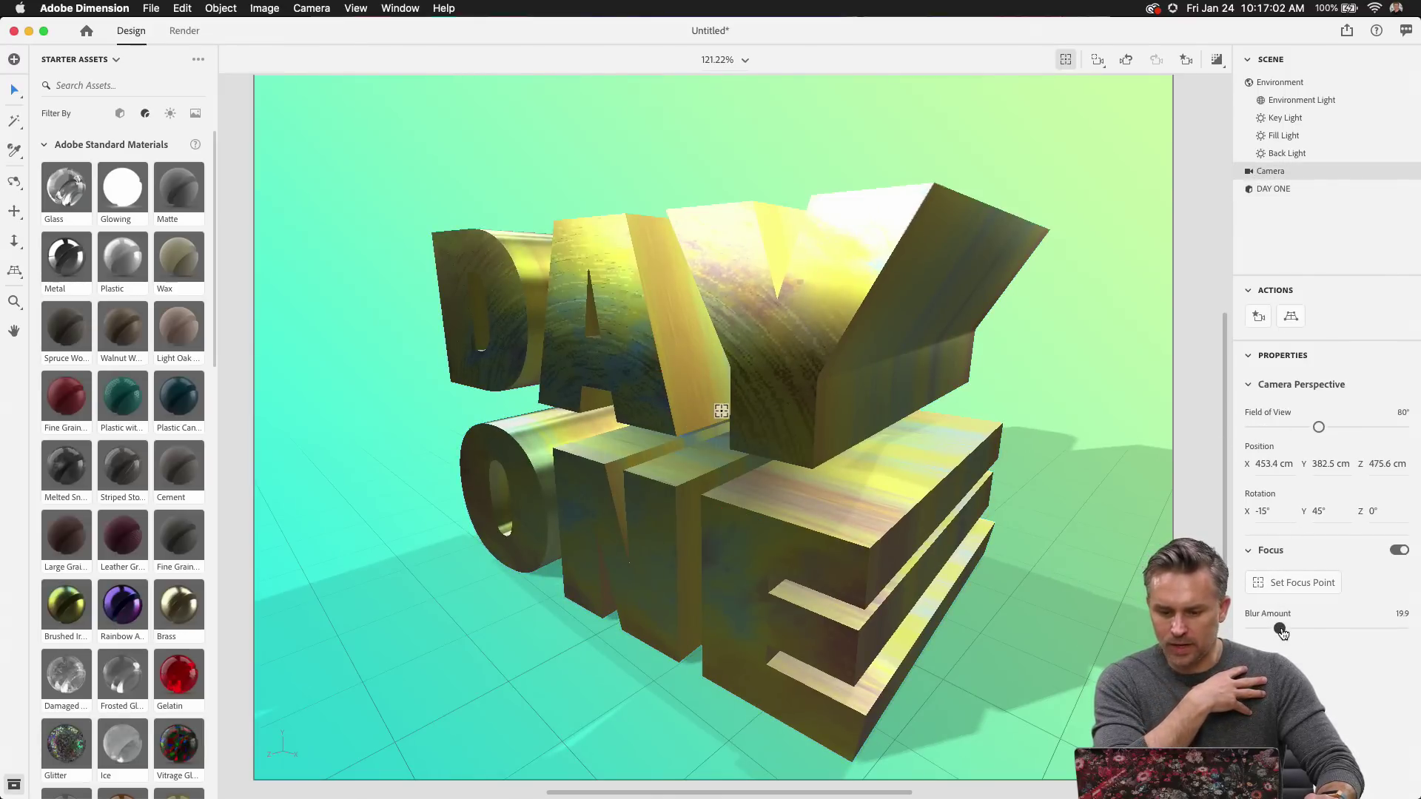
{"action": "left_click", "coordinate": [1216, 60]}
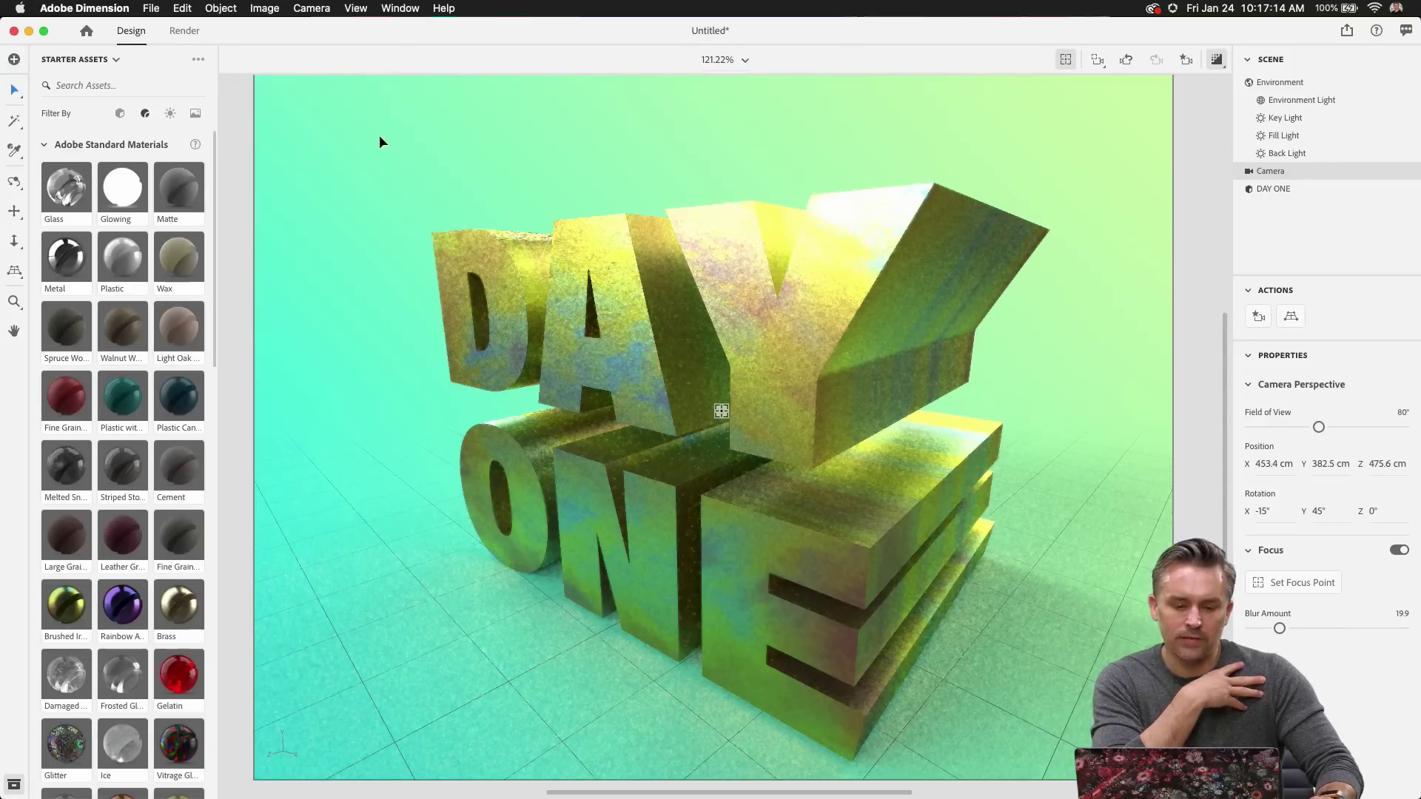
Start a local render of the scene at Low (Fast) quality in PSD (16 Bits/Channel) format.
{"action": "left_click", "coordinate": [179, 30]}
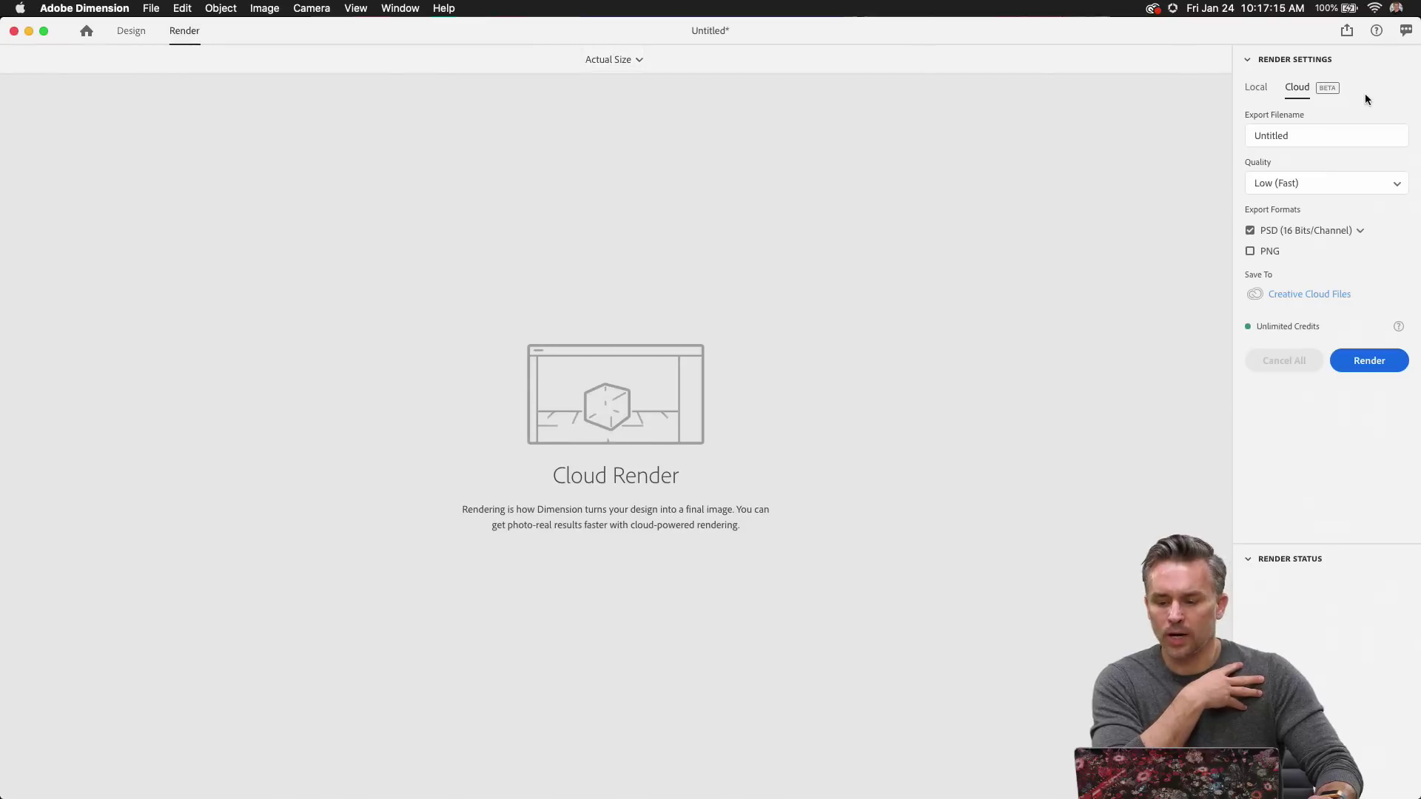
{"action": "left_click", "coordinate": [1254, 90]}
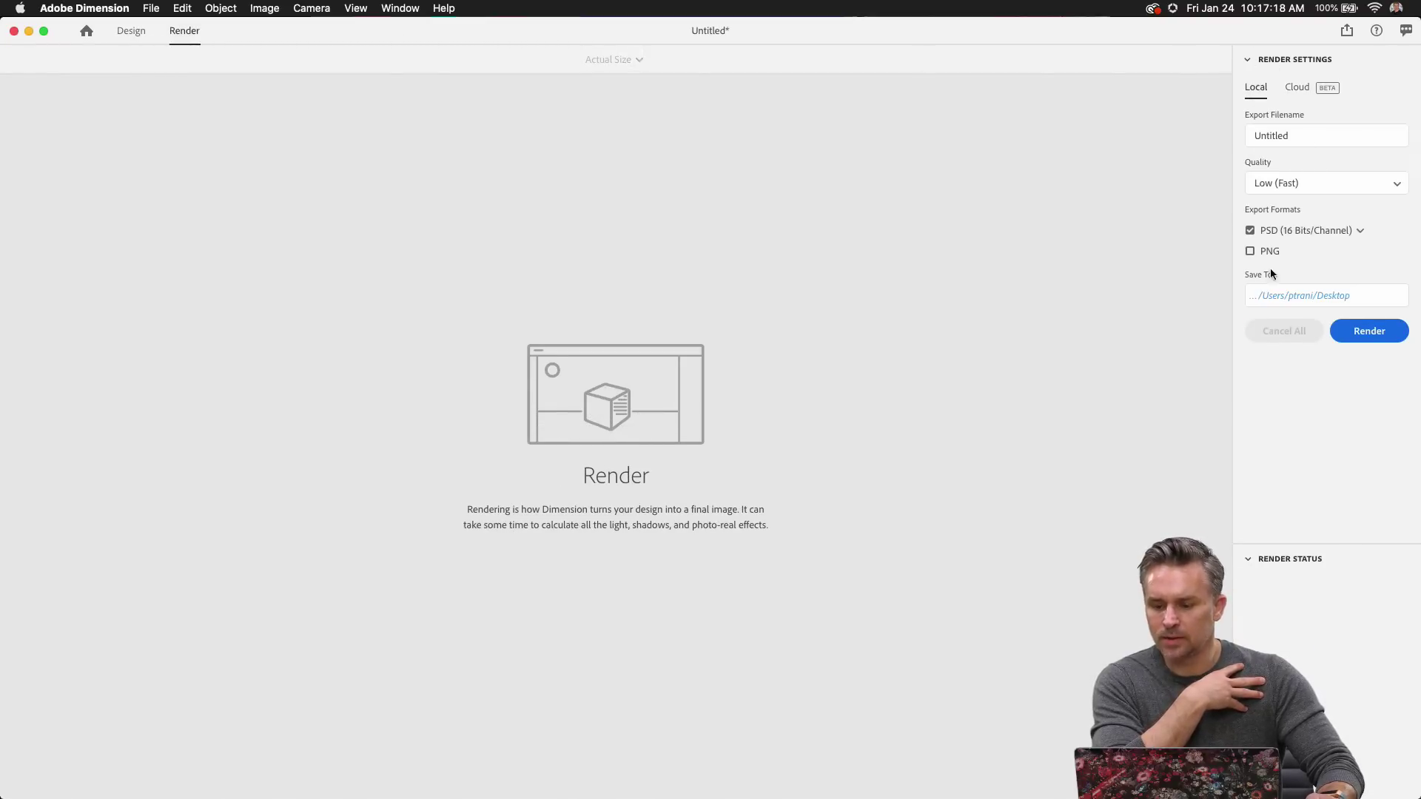
{"action": "left_click", "coordinate": [1369, 331]}
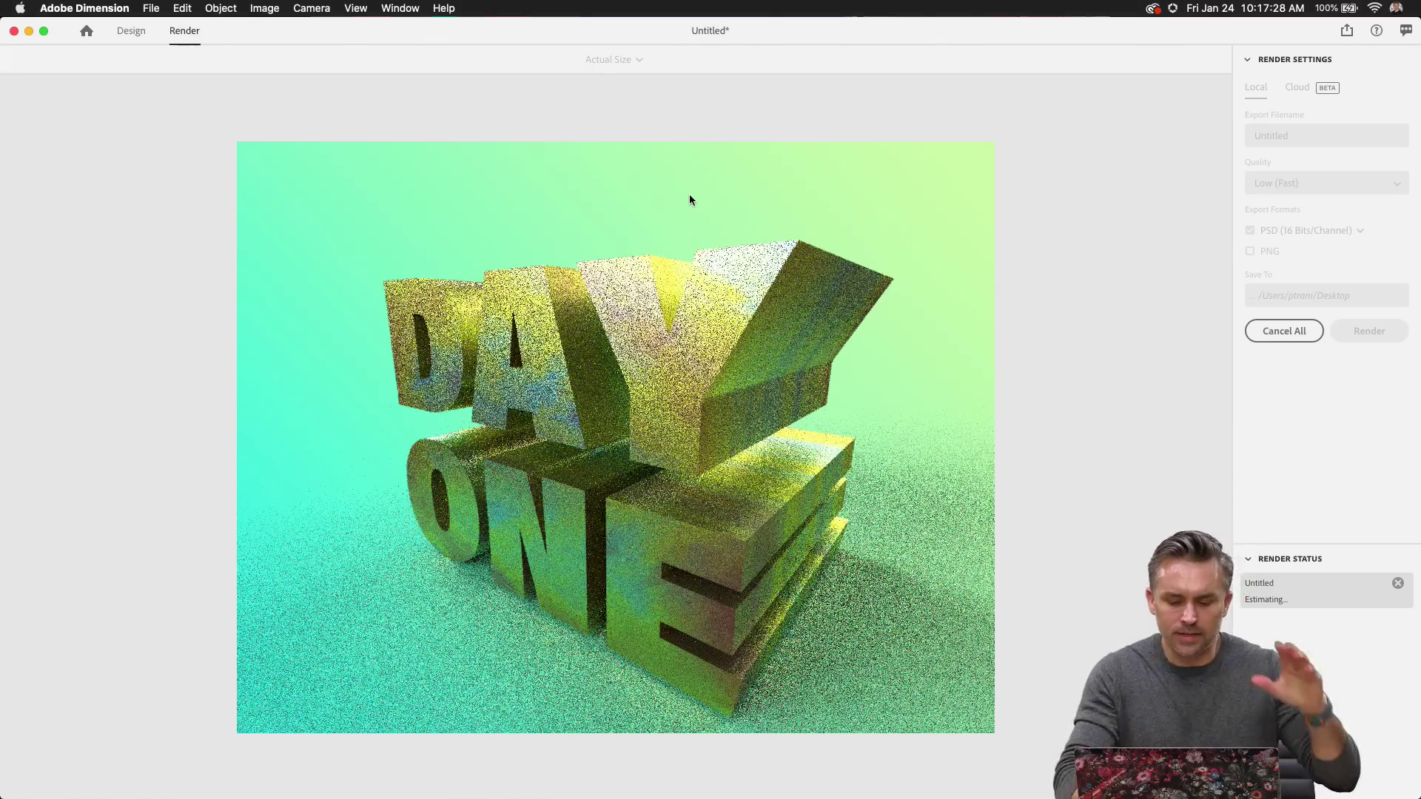
Stop the running render, return to designing the scene, and raise the camera's blur amount to 100.
{"action": "left_click", "coordinate": [125, 31]}
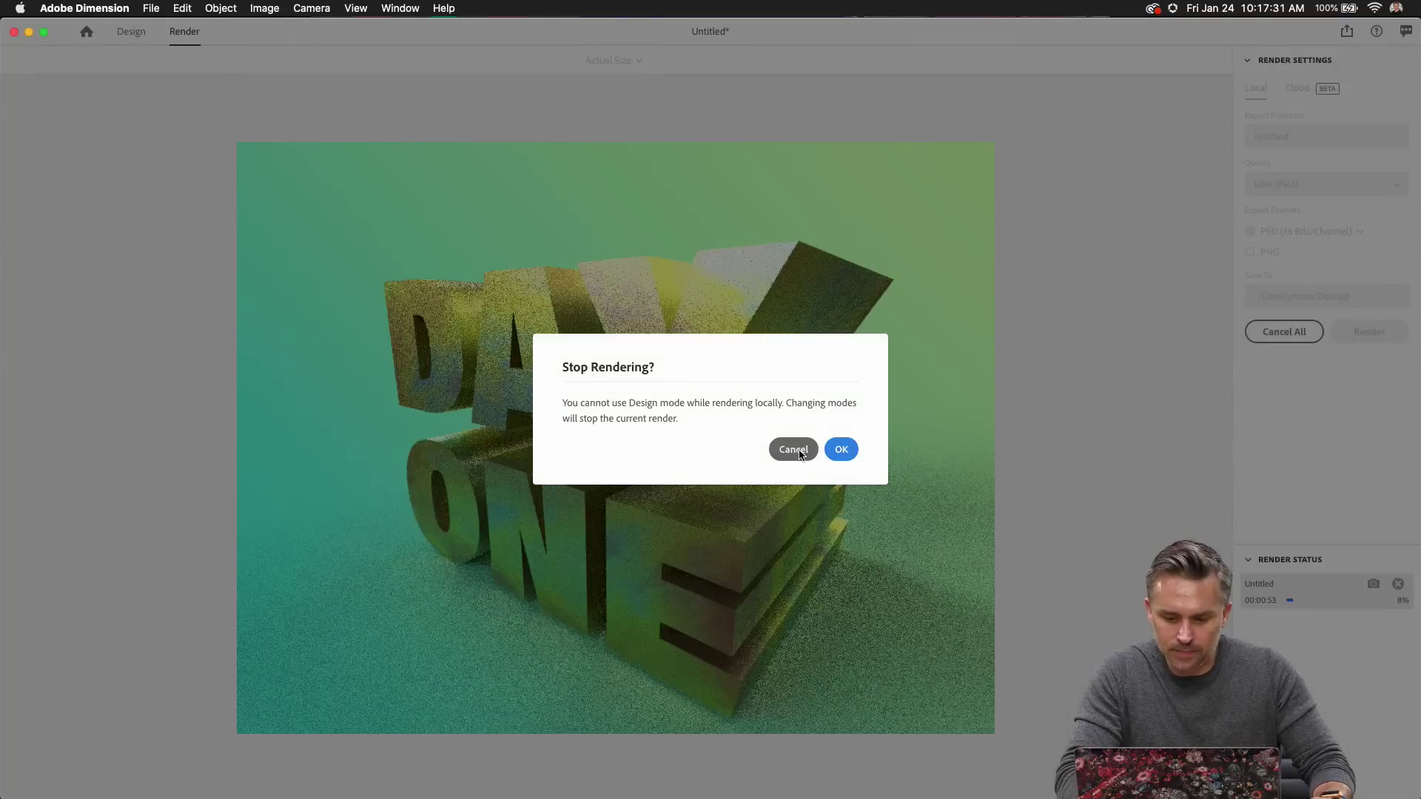
{"action": "left_click", "coordinate": [841, 449]}
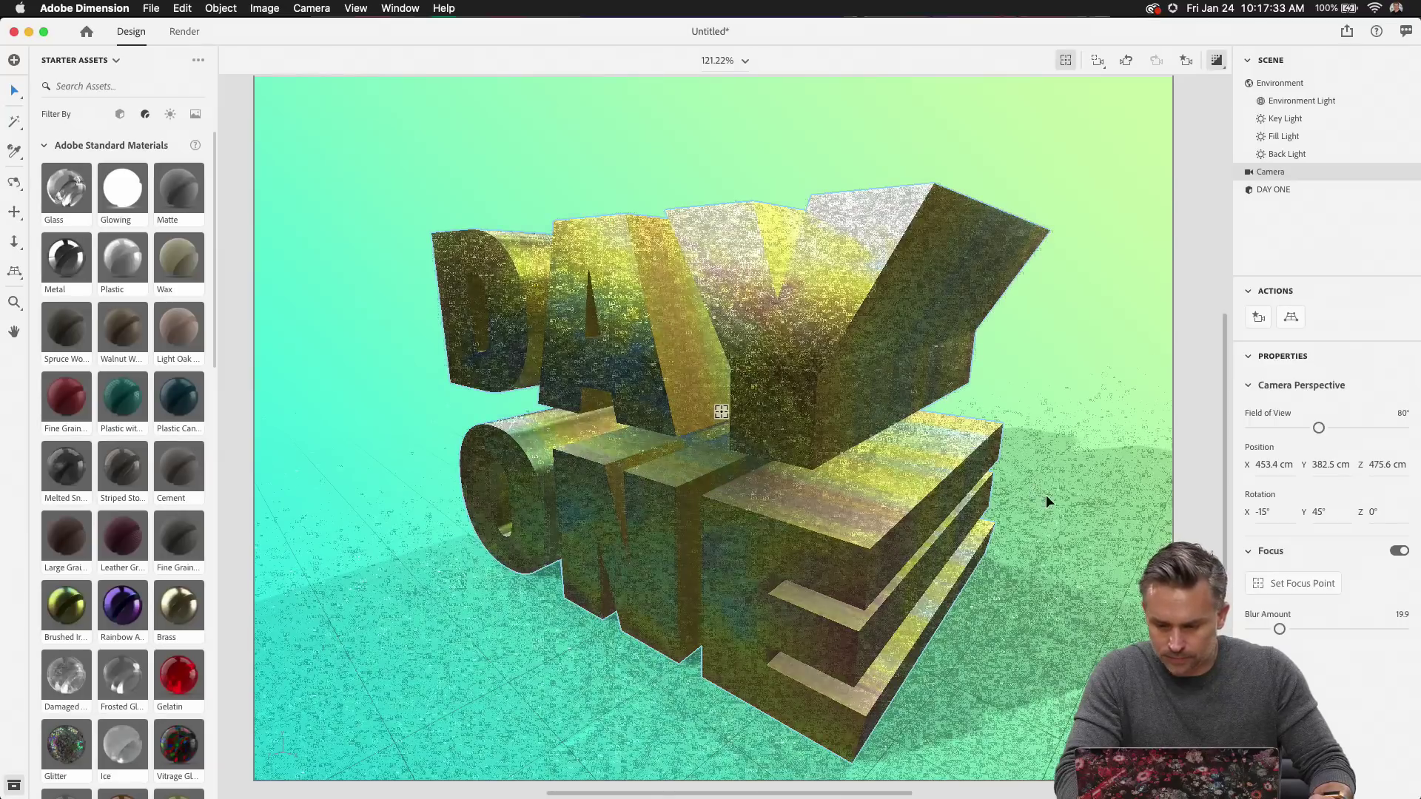
{"action": "left_click_drag", "start_coordinate": [1279, 629], "coordinate": [1417, 638]}
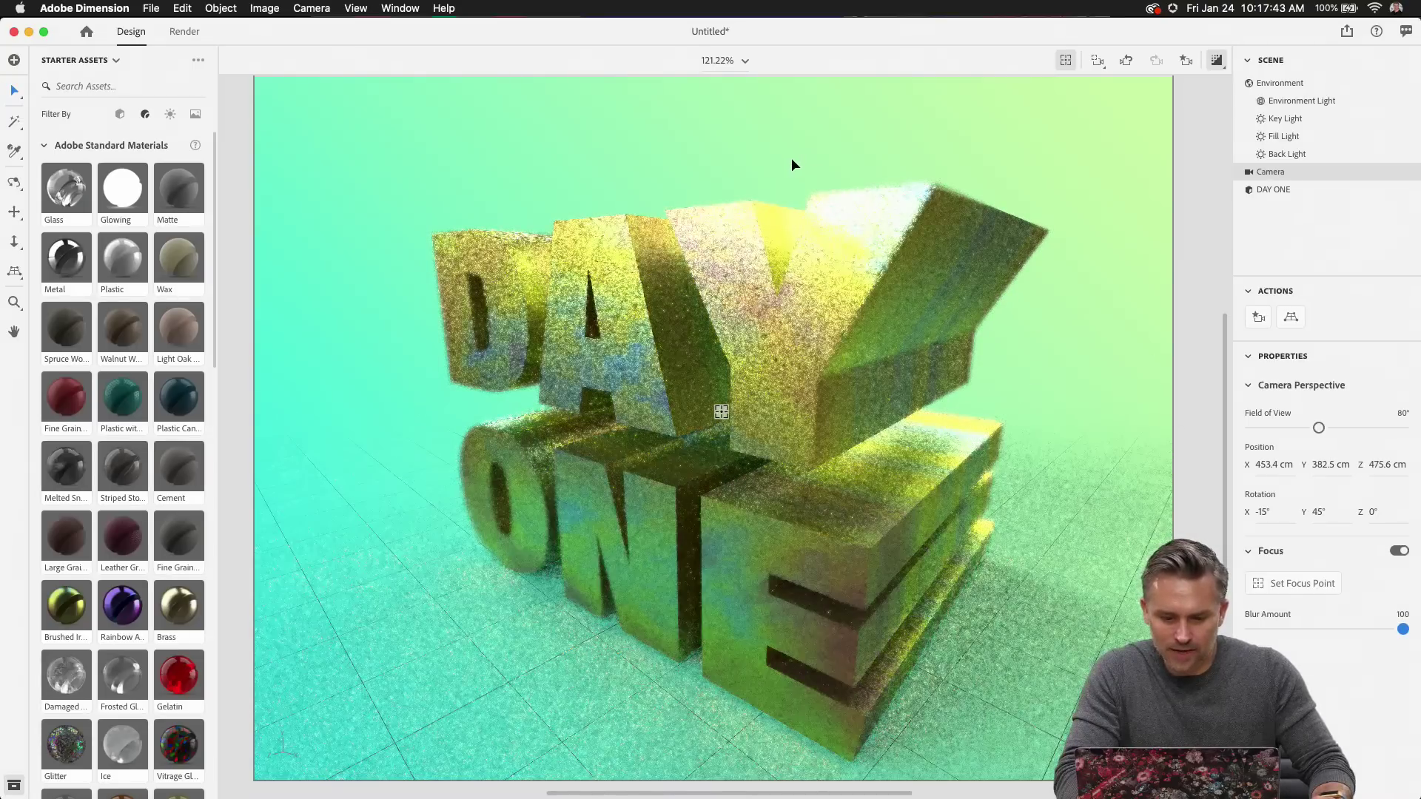
Start the local Low (Fast) PSD render again with the stronger blur.
{"action": "left_click", "coordinate": [184, 31]}
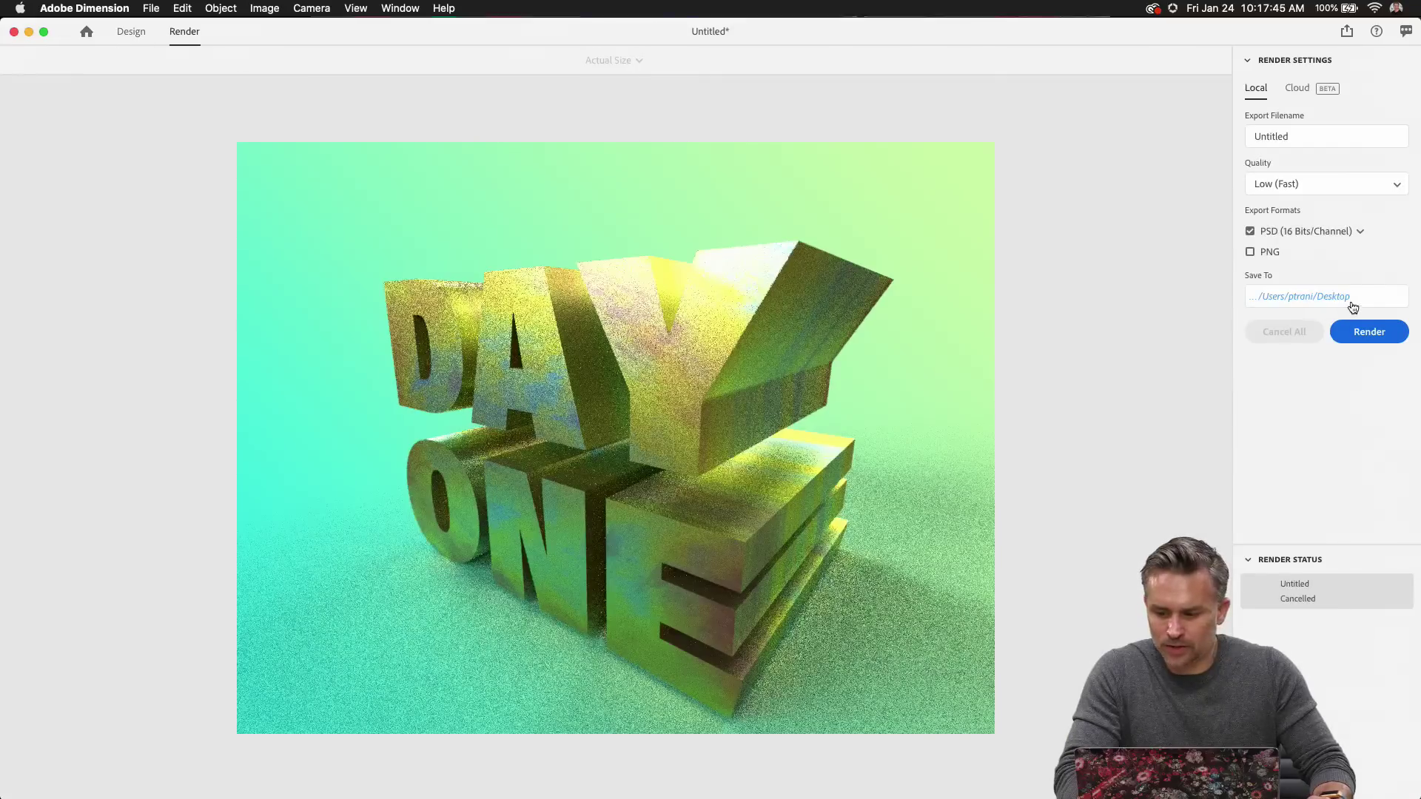
{"action": "left_click", "coordinate": [1368, 331]}
{"action": "left_click", "coordinate": [800, 91]}
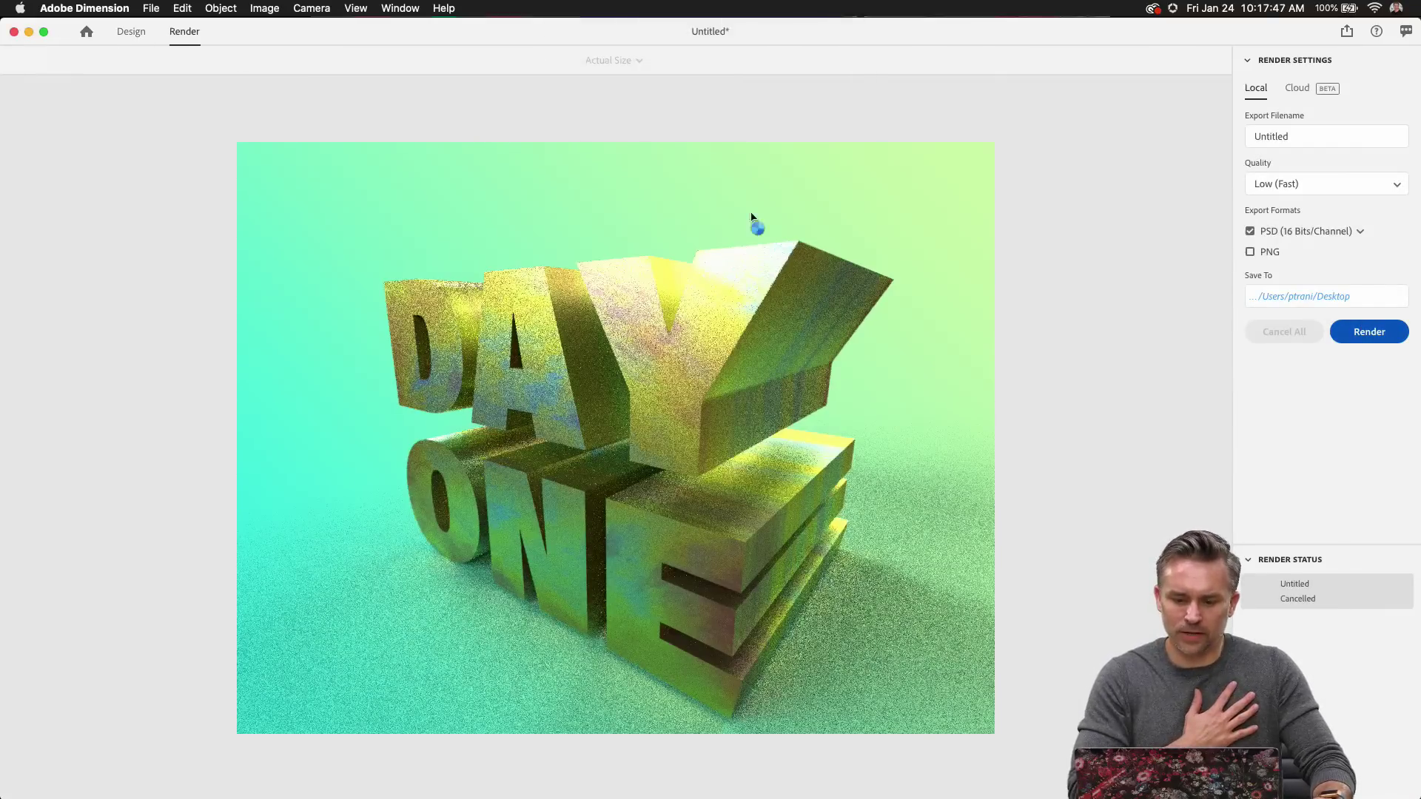
Switch to Photoshop, look back at the render's progress in Dimension, and return to Photoshop.
{"action": "mouse_move", "coordinate": [216, 786]}
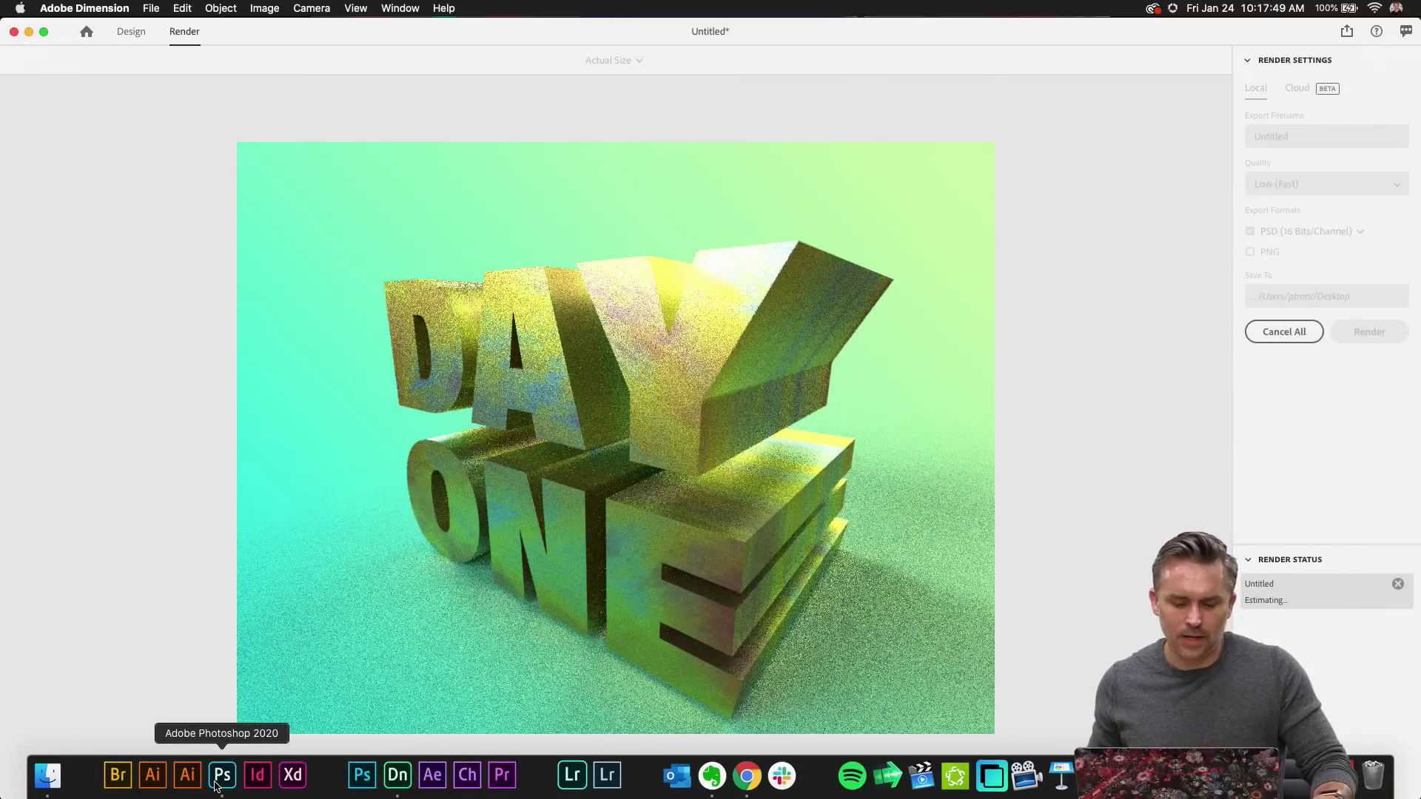
{"action": "left_click", "coordinate": [221, 775]}
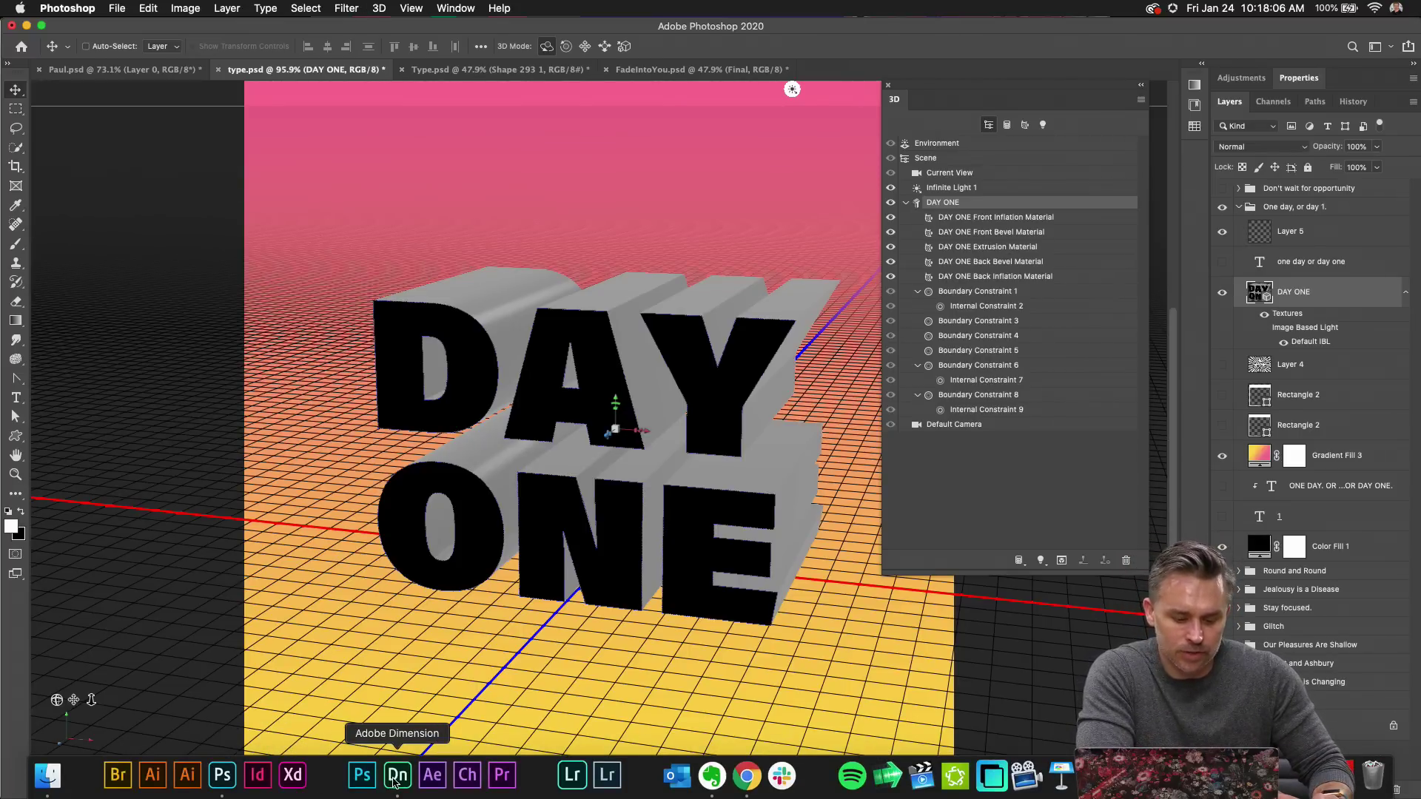
{"action": "left_click", "coordinate": [396, 777]}
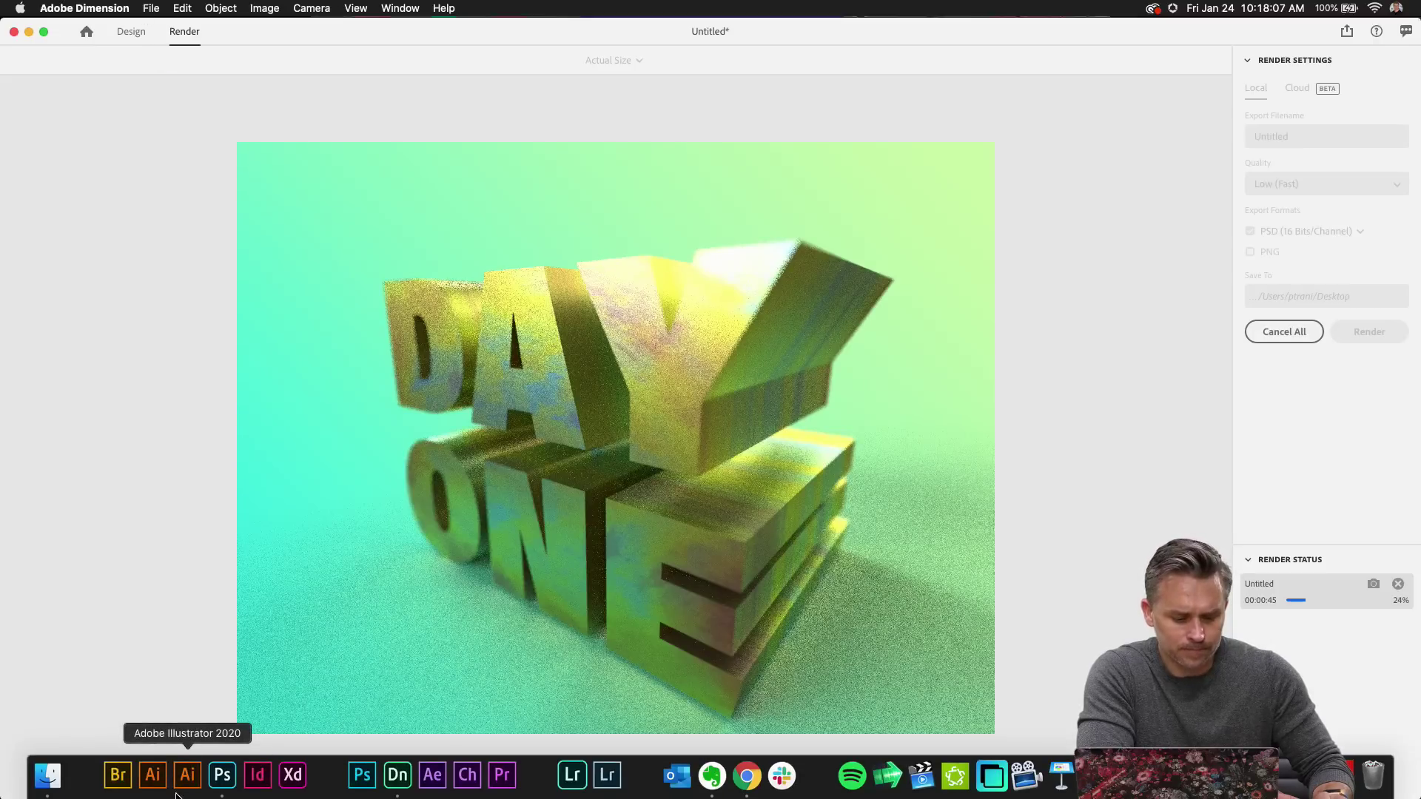
{"action": "left_click", "coordinate": [223, 776]}
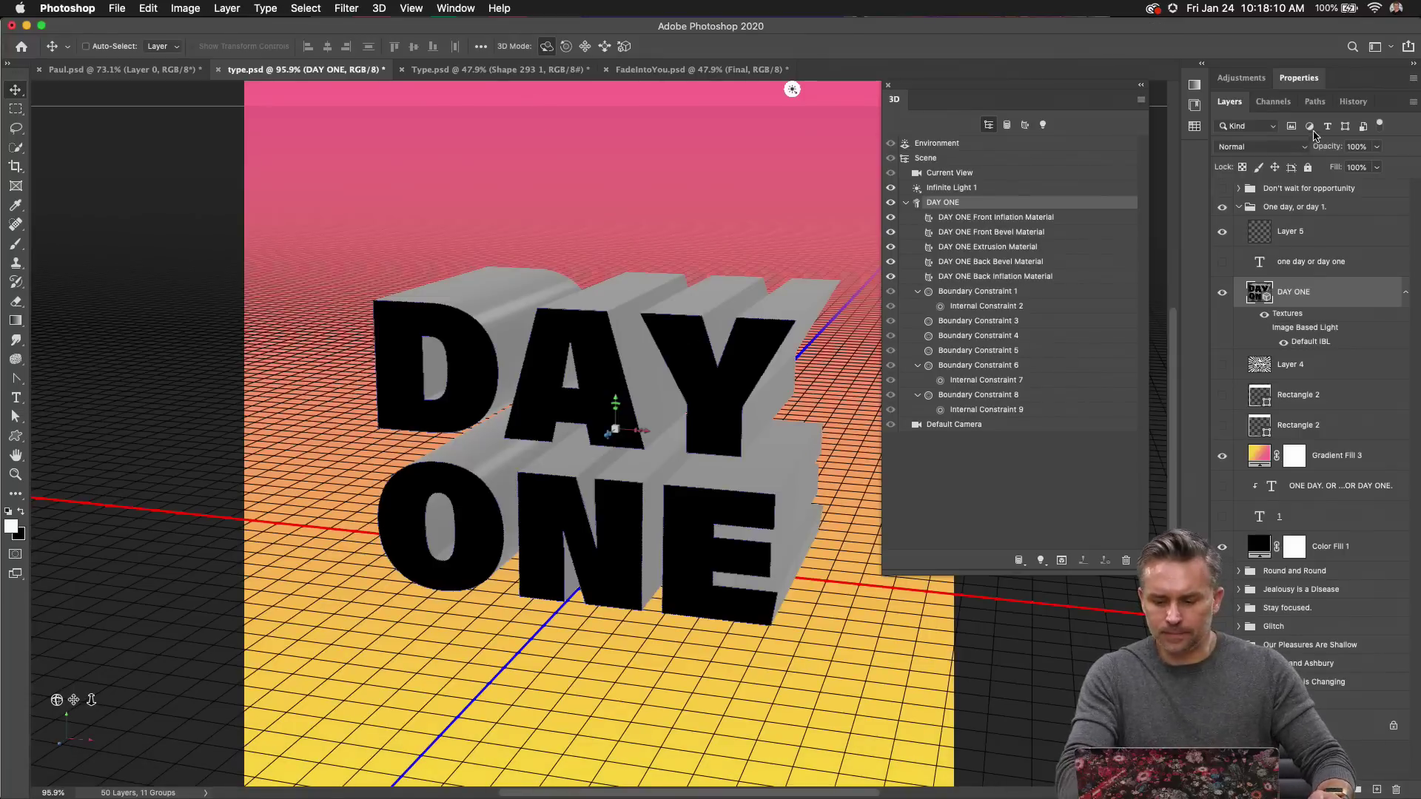
Close the 3D scene list and delete the DAY ONE 3D layer from type.psd.
{"action": "left_click", "coordinate": [888, 87]}
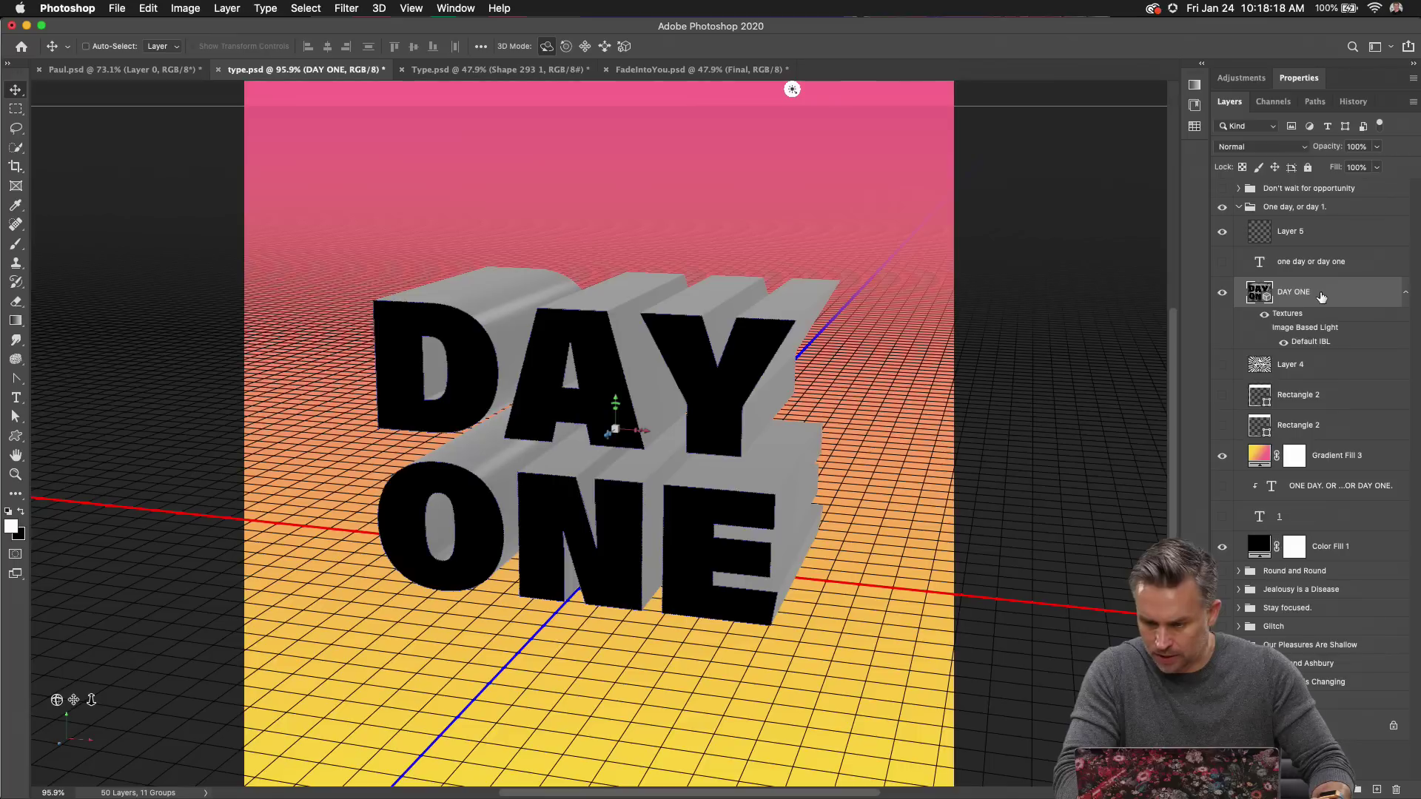
{"action": "left_click_drag", "start_coordinate": [1325, 299], "coordinate": [1396, 789]}
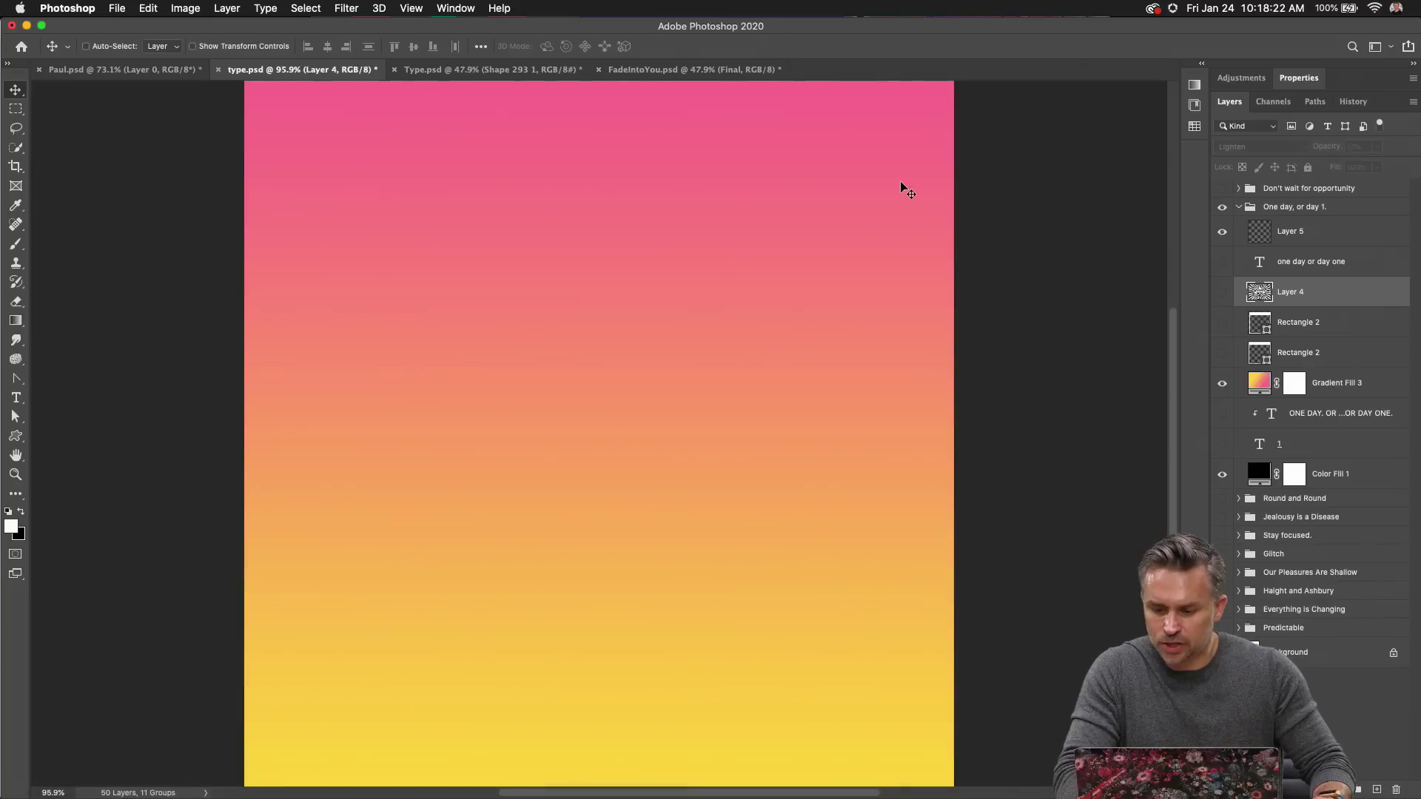
{"action": "left_click", "coordinate": [16, 397]}
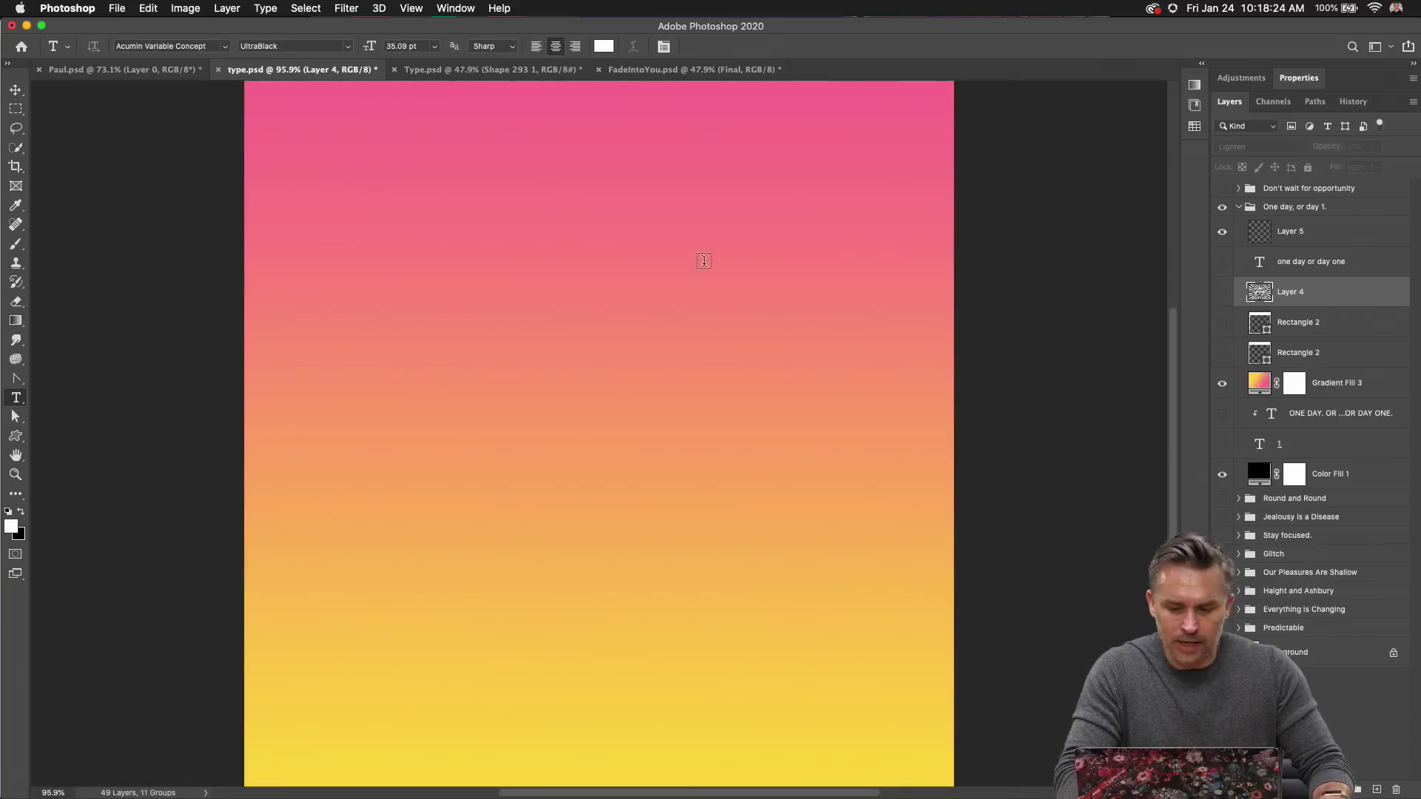
{"action": "left_click", "coordinate": [15, 91]}
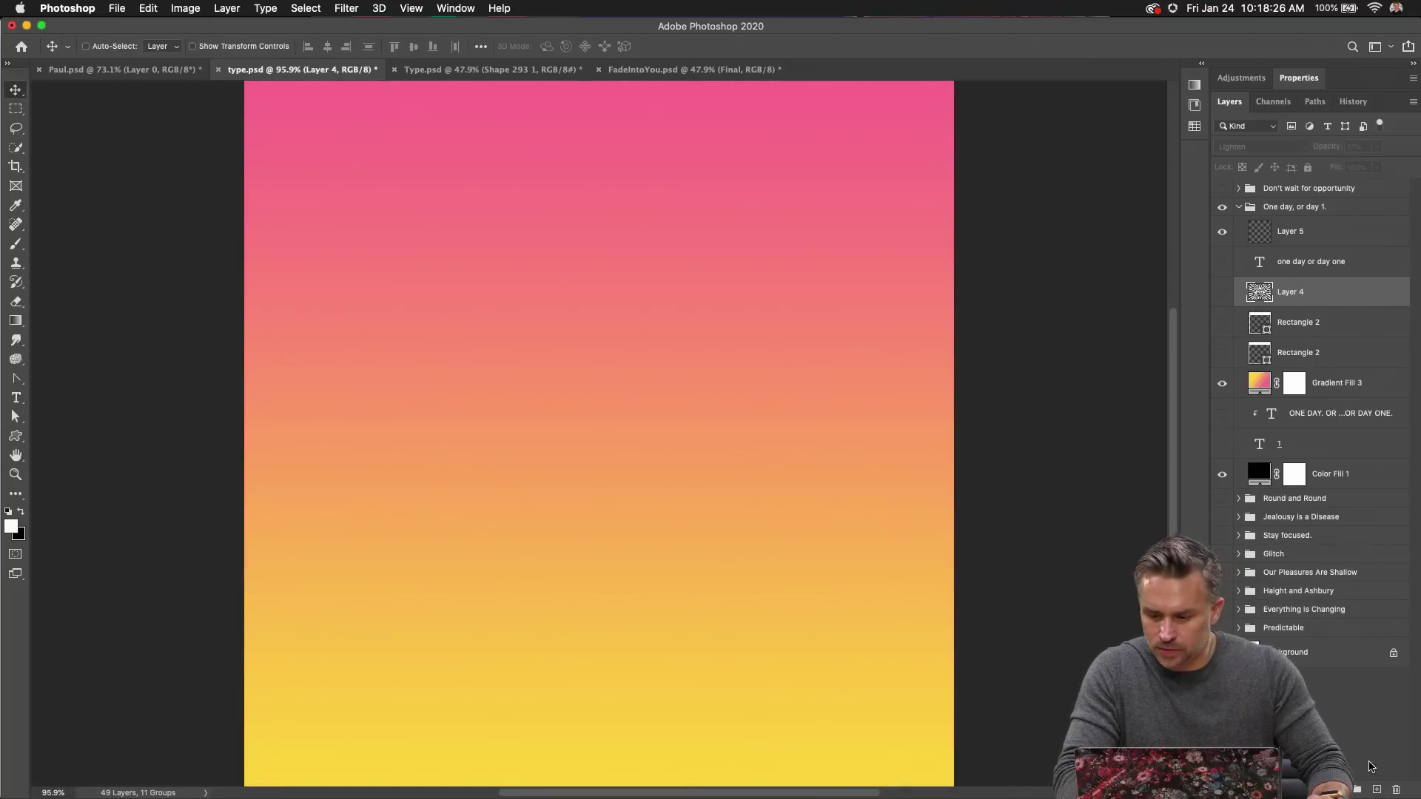
Add a new layer above Layer 4 and turn it into a 3D object using the Sphere mesh preset.
{"action": "left_click", "coordinate": [1377, 790]}
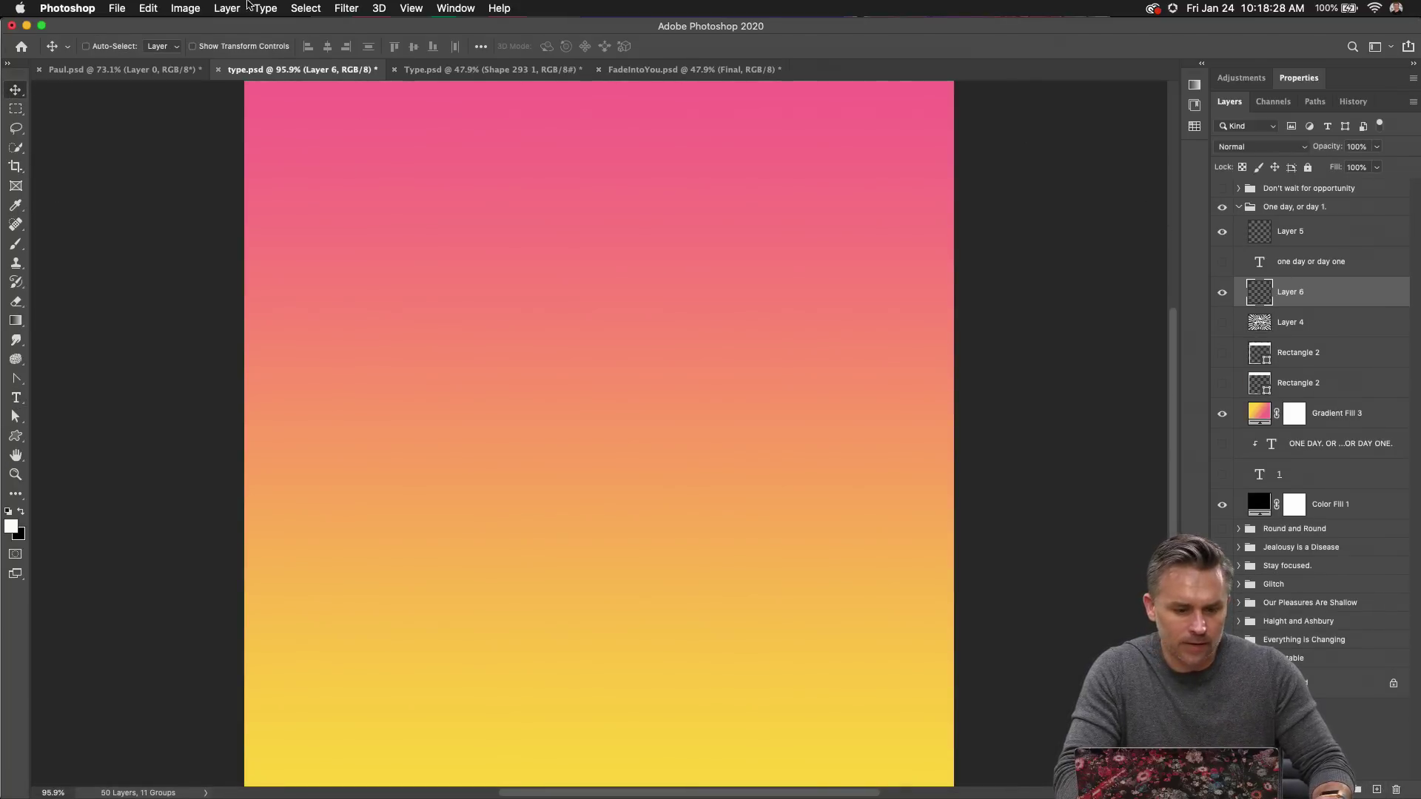
{"action": "left_click", "coordinate": [346, 7]}
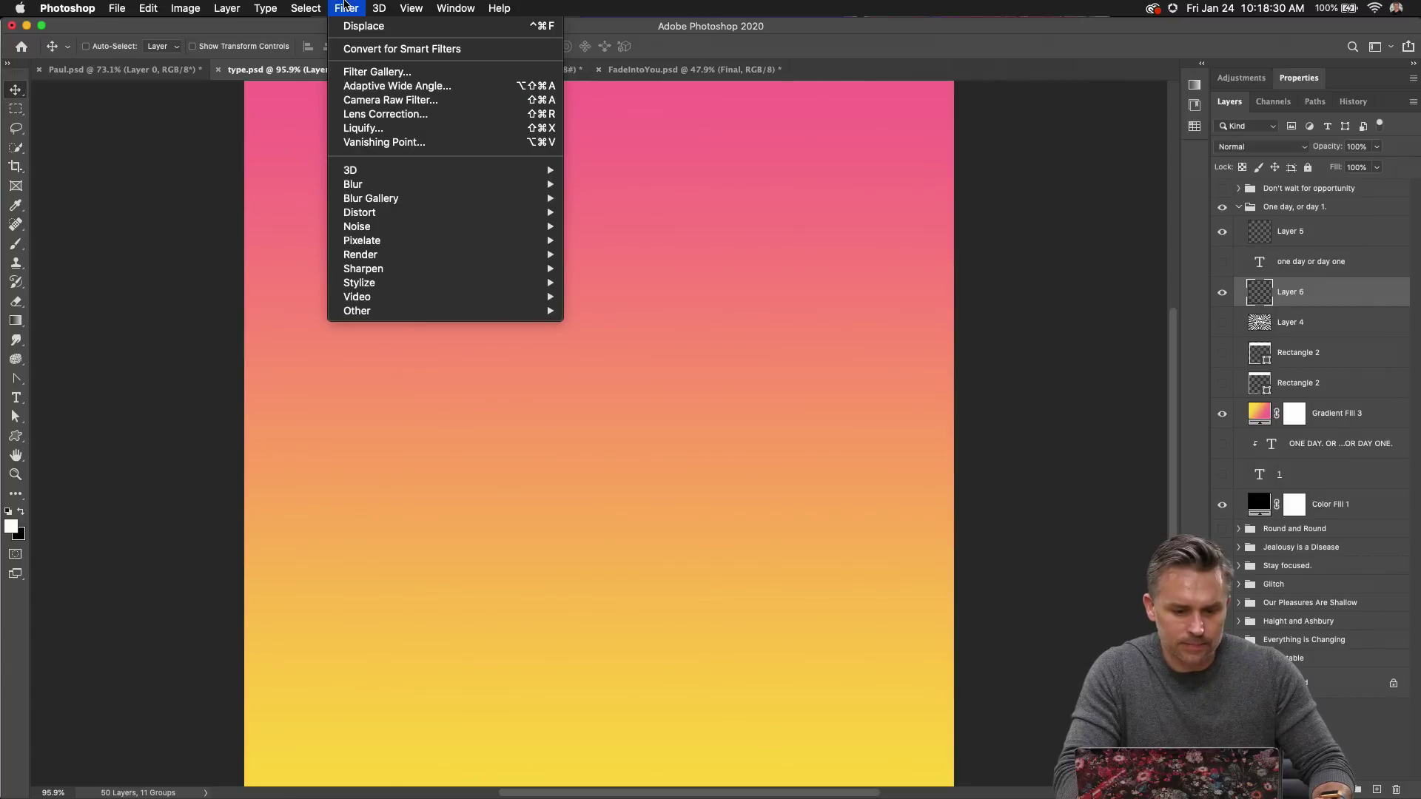
{"action": "left_click", "coordinate": [379, 7]}
{"action": "left_click", "coordinate": [455, 8]}
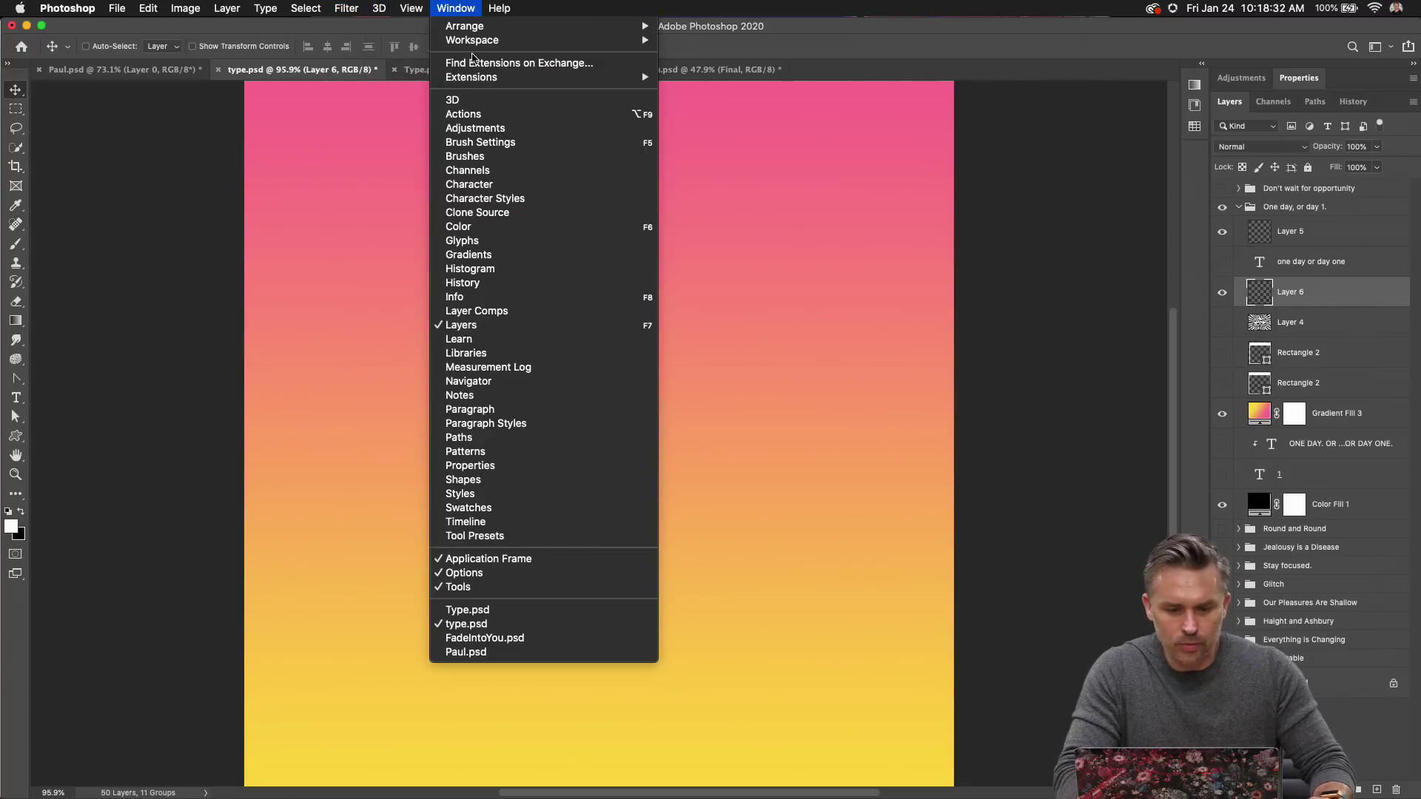
{"action": "left_click", "coordinate": [463, 102]}
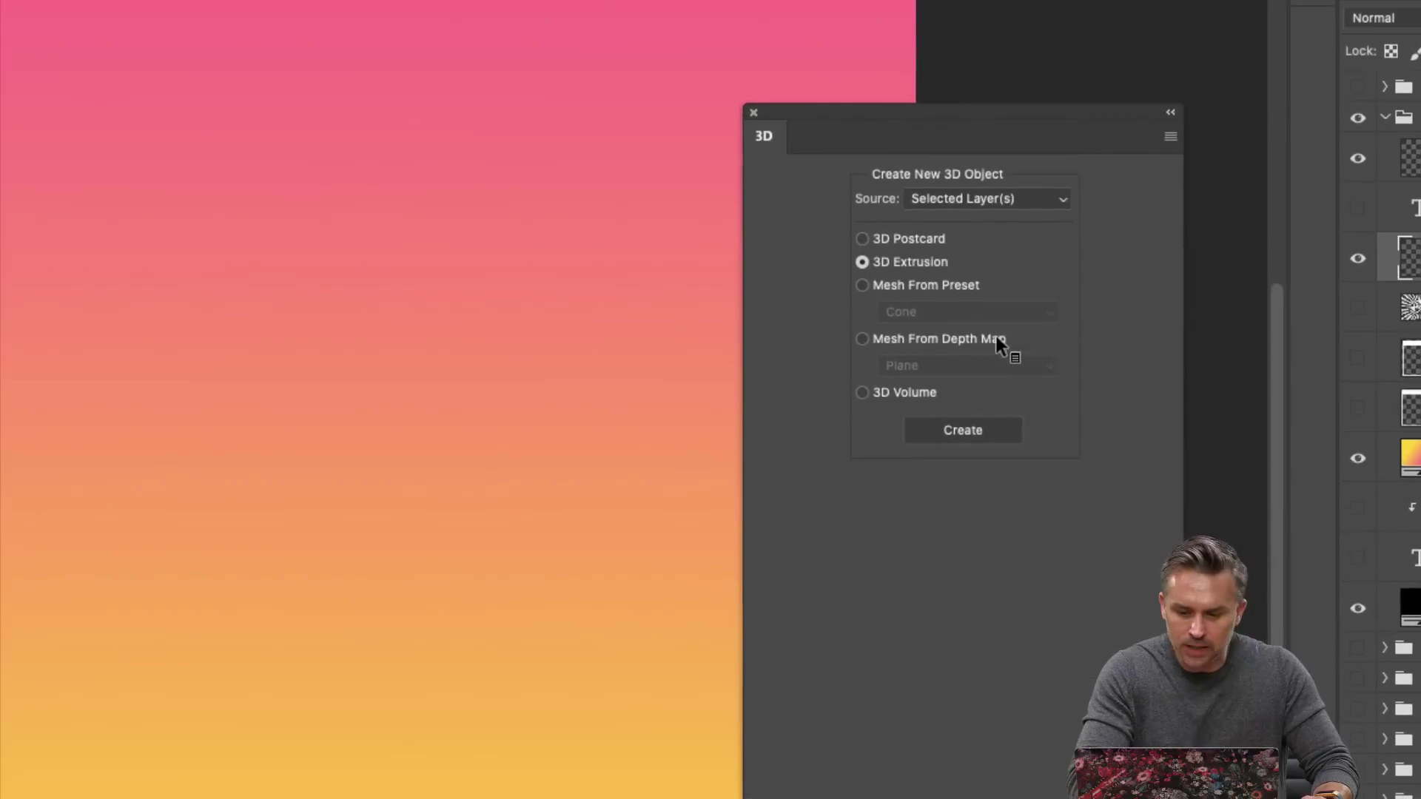
{"action": "left_click", "coordinate": [922, 310]}
{"action": "left_click", "coordinate": [895, 313]}
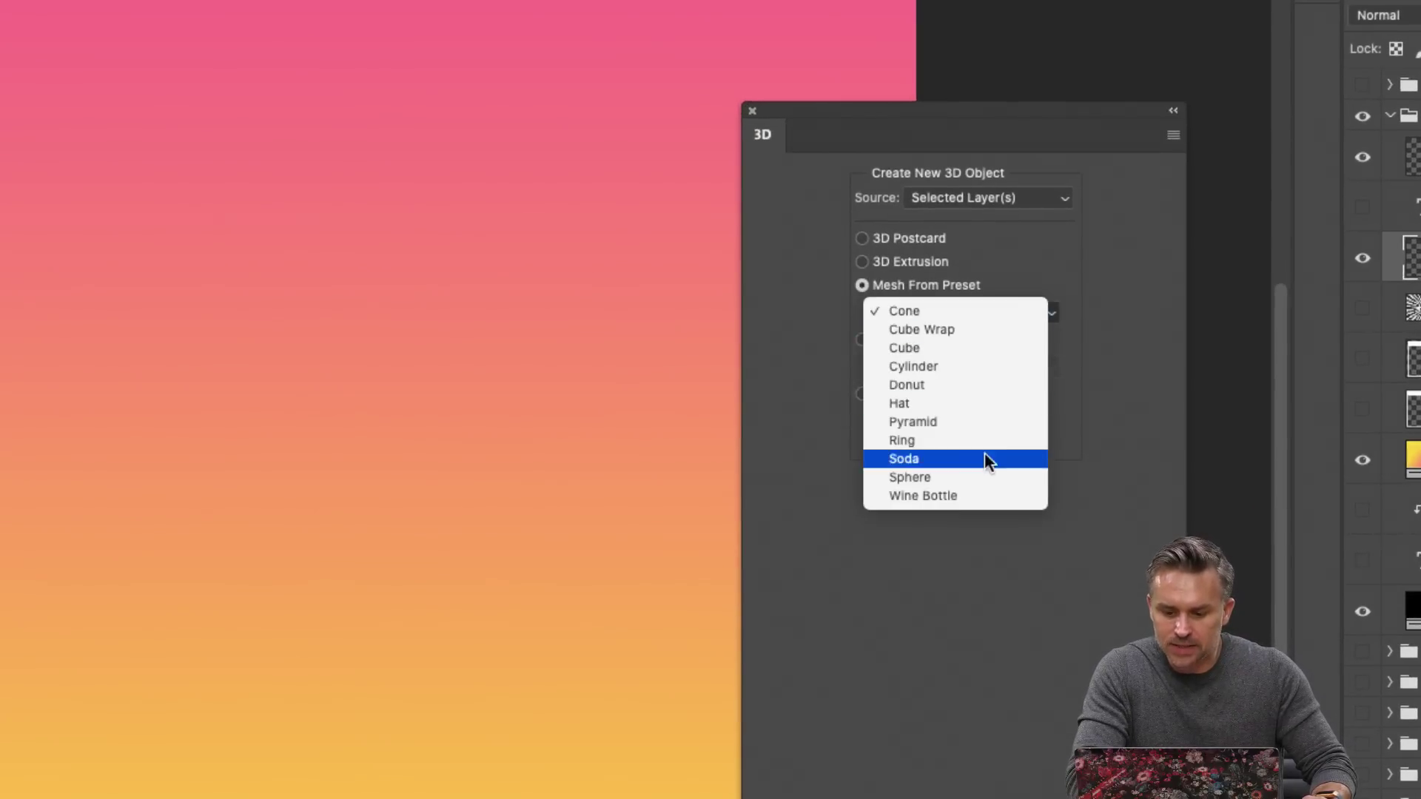
{"action": "left_click", "coordinate": [986, 477]}
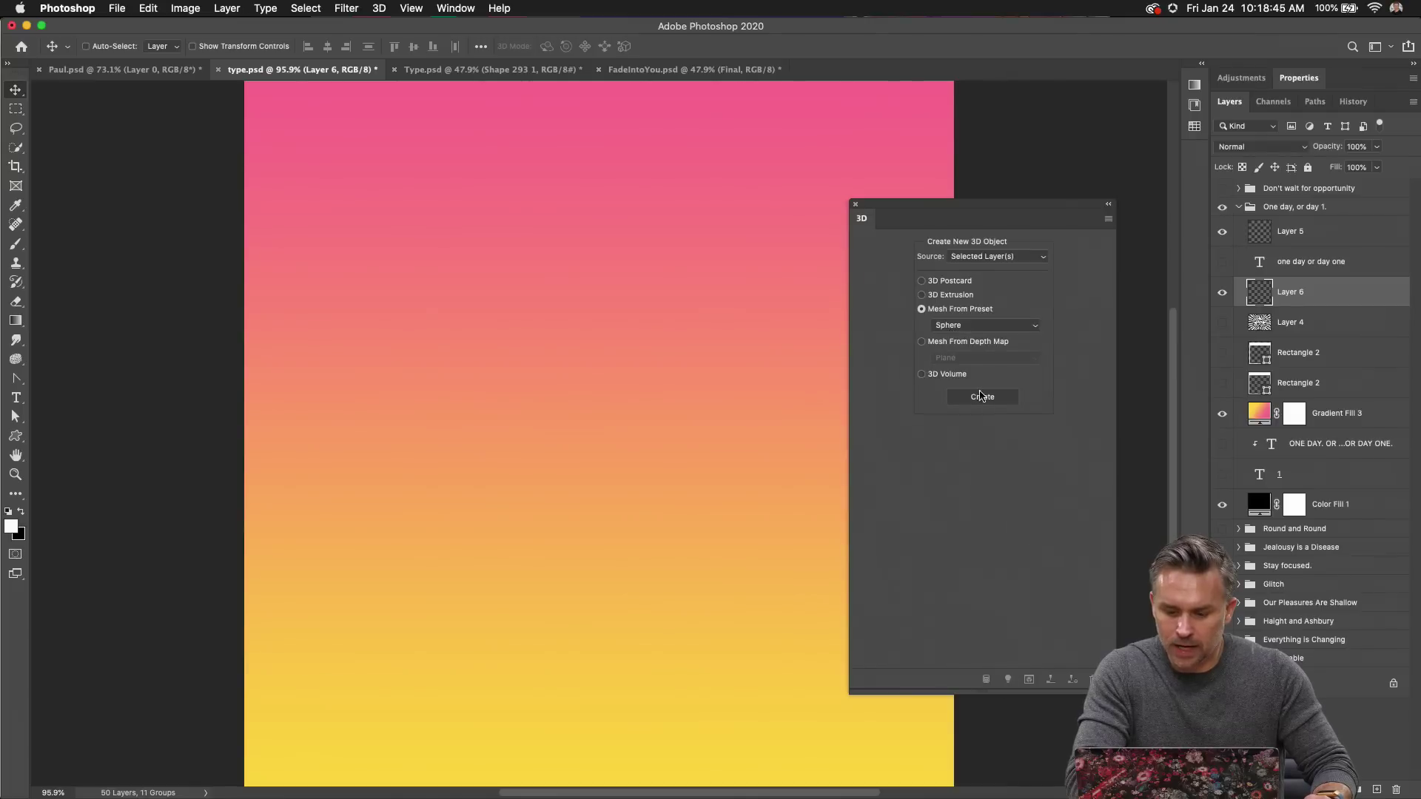
{"action": "left_click", "coordinate": [980, 399]}
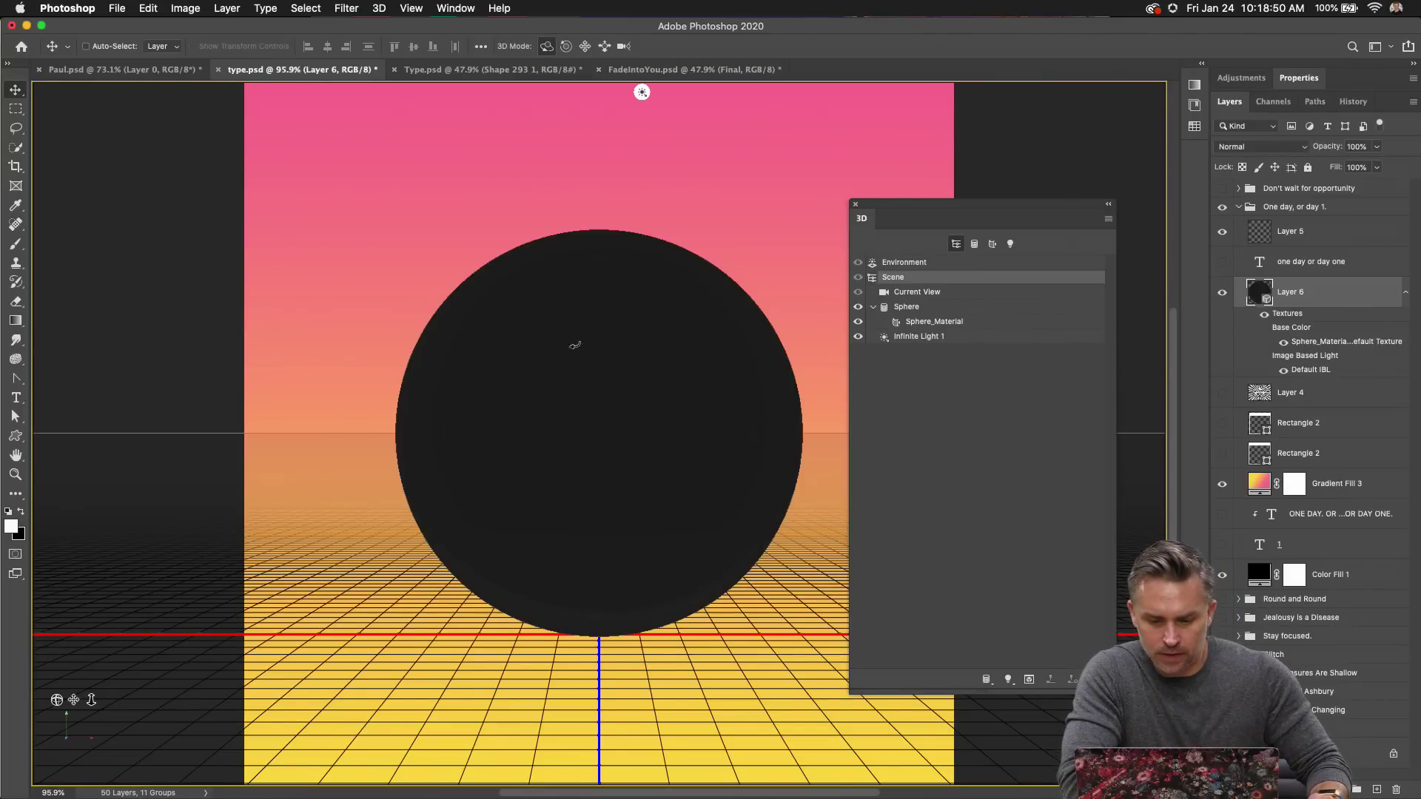
Orbit the sphere's 3D view and set the environment's image-based light color to light grey, RGB 174, 173, 173.
{"action": "left_click_drag", "start_coordinate": [575, 344], "coordinate": [518, 348]}
{"action": "left_click", "coordinate": [917, 296]}
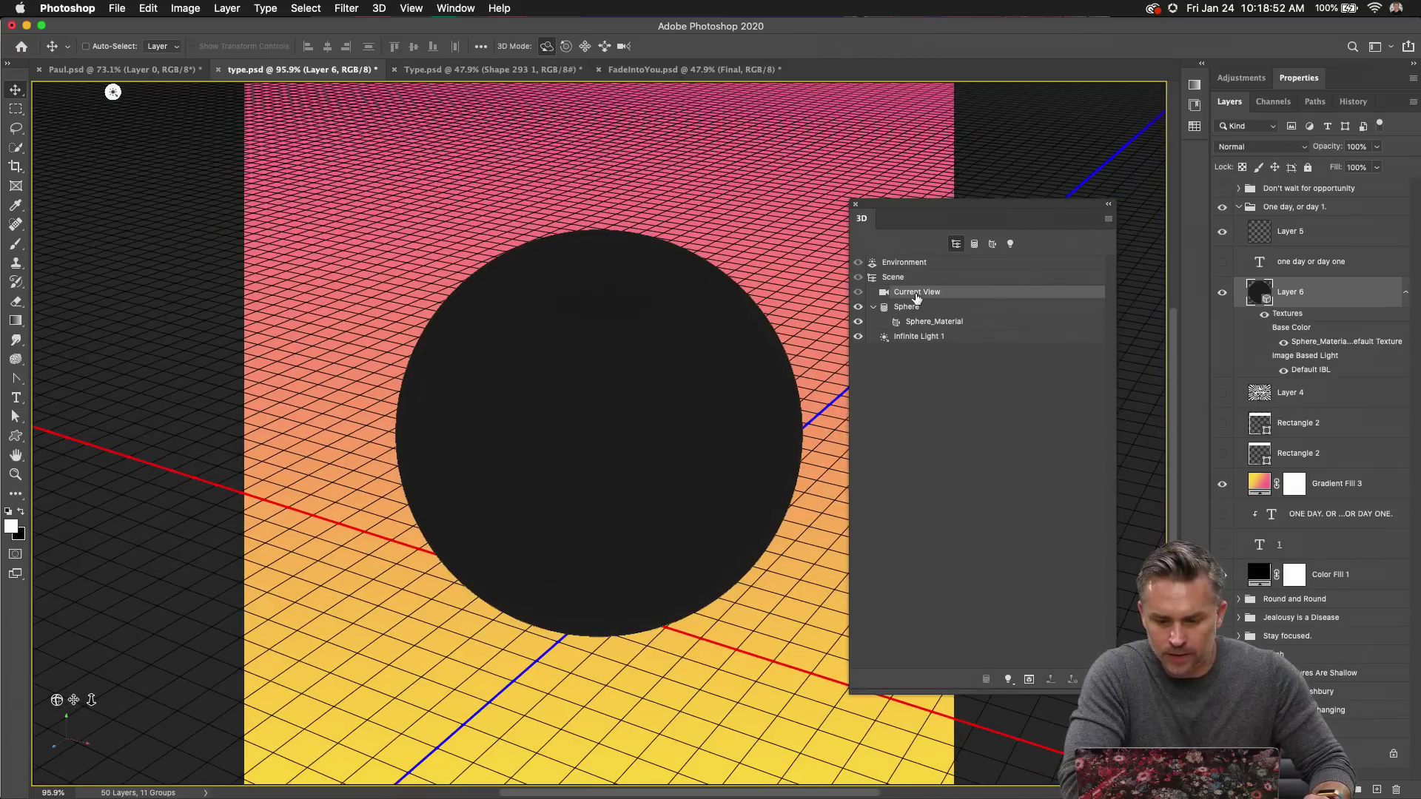
{"action": "left_click", "coordinate": [917, 264]}
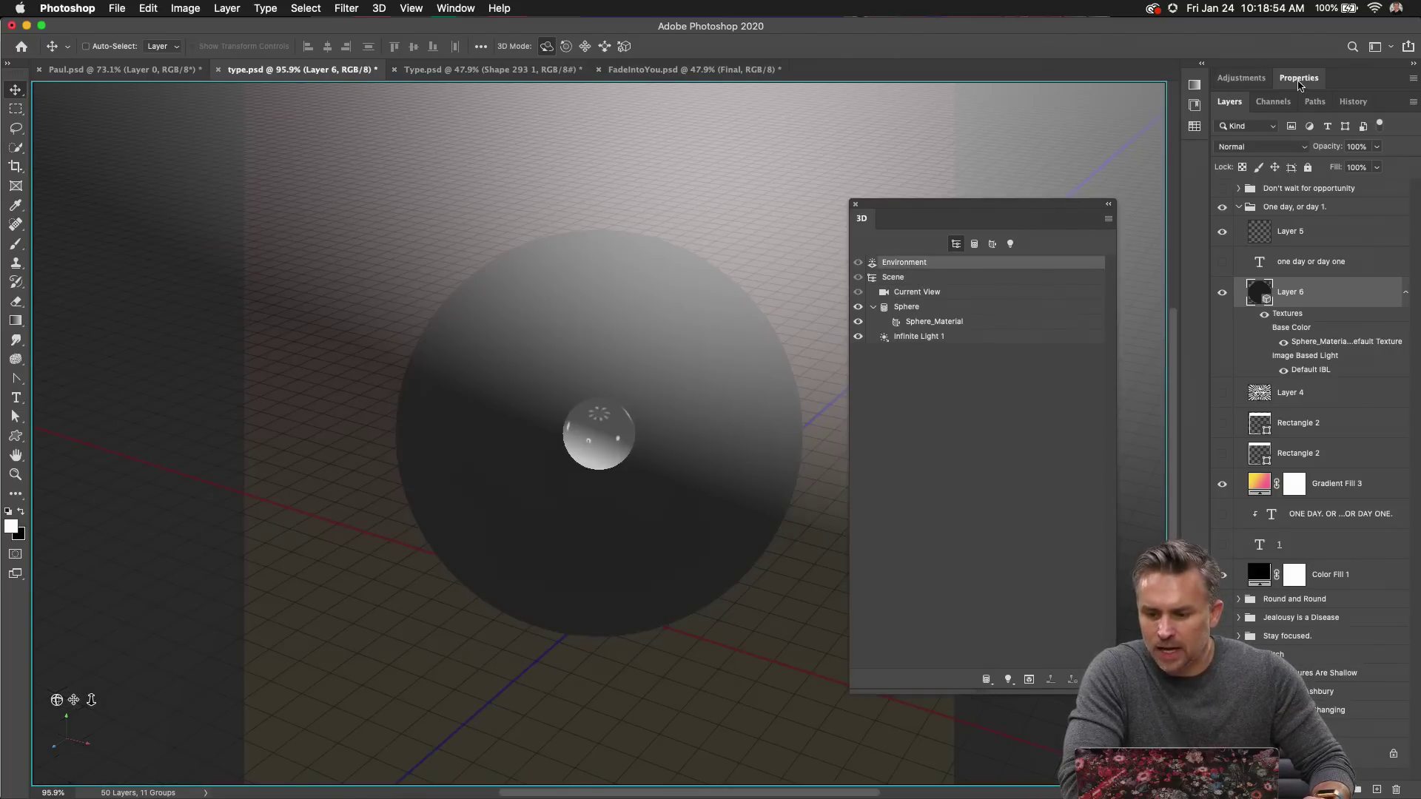
{"action": "left_click", "coordinate": [1304, 79]}
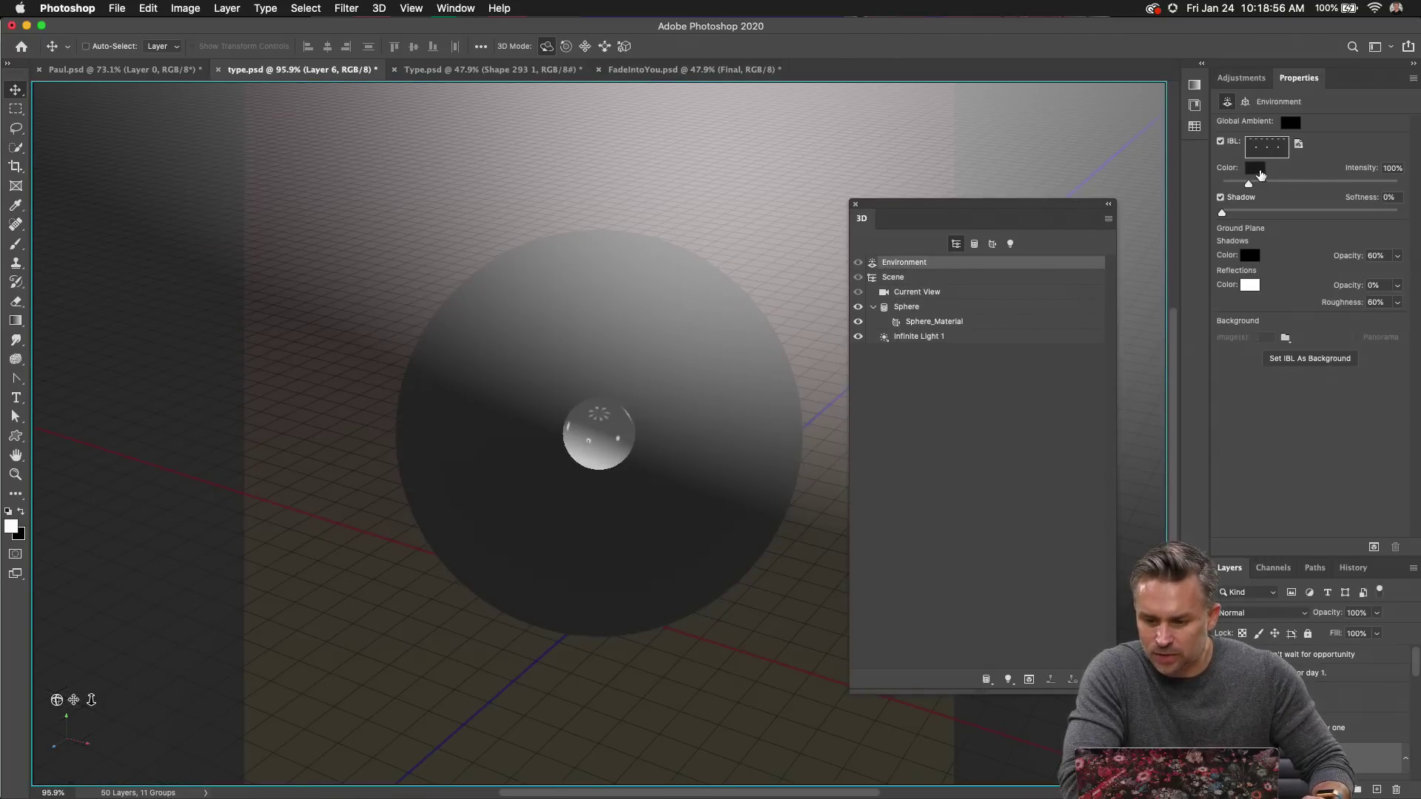
{"action": "left_click", "coordinate": [1260, 172]}
{"action": "mouse_move", "coordinate": [839, 505]}
{"action": "left_mouse_down"}
{"action": "mouse_move", "coordinate": [769, 485]}
{"action": "mouse_move", "coordinate": [739, 502]}
{"action": "left_mouse_up"}
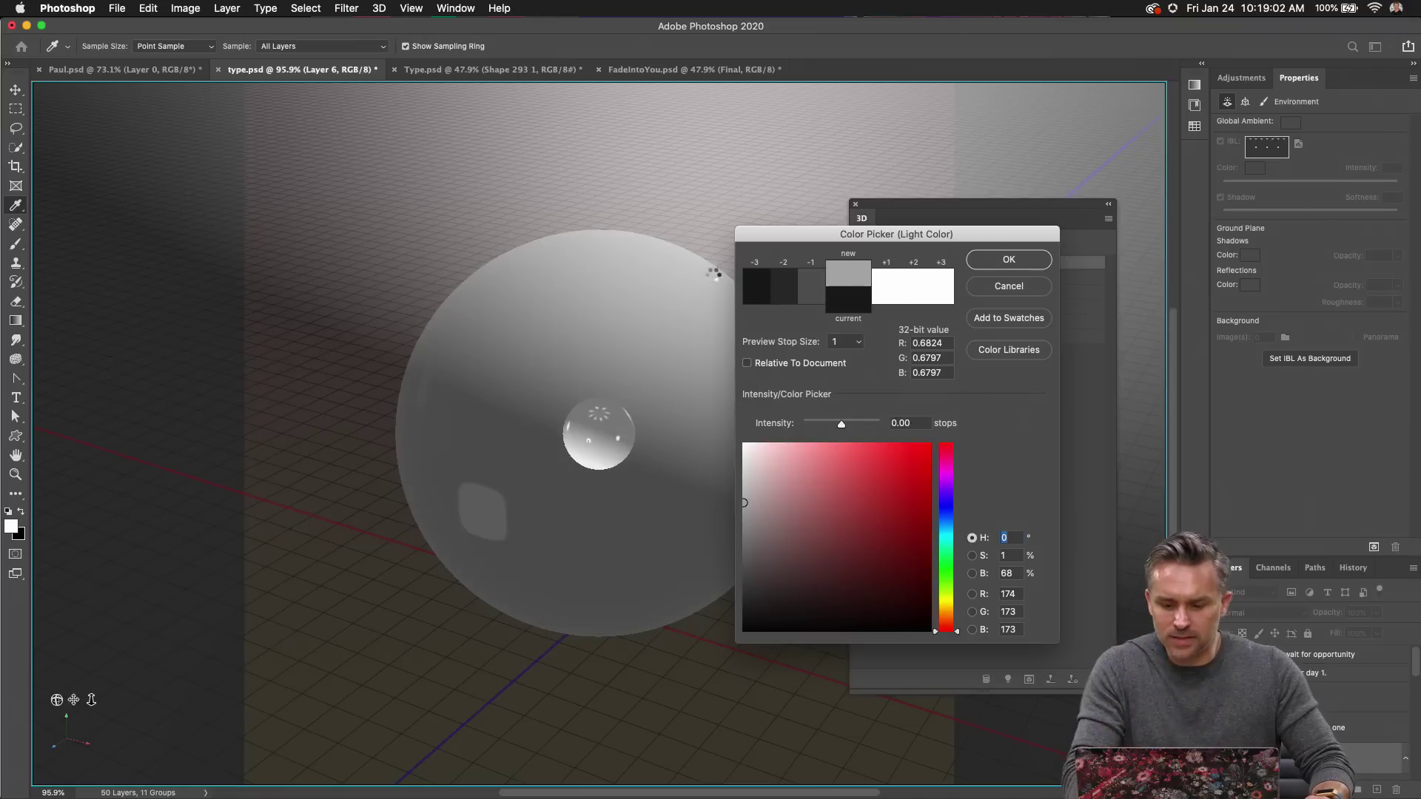
{"action": "left_click", "coordinate": [989, 264]}
Open the base color texture of the sphere's material for editing.
{"action": "left_click", "coordinate": [923, 323]}
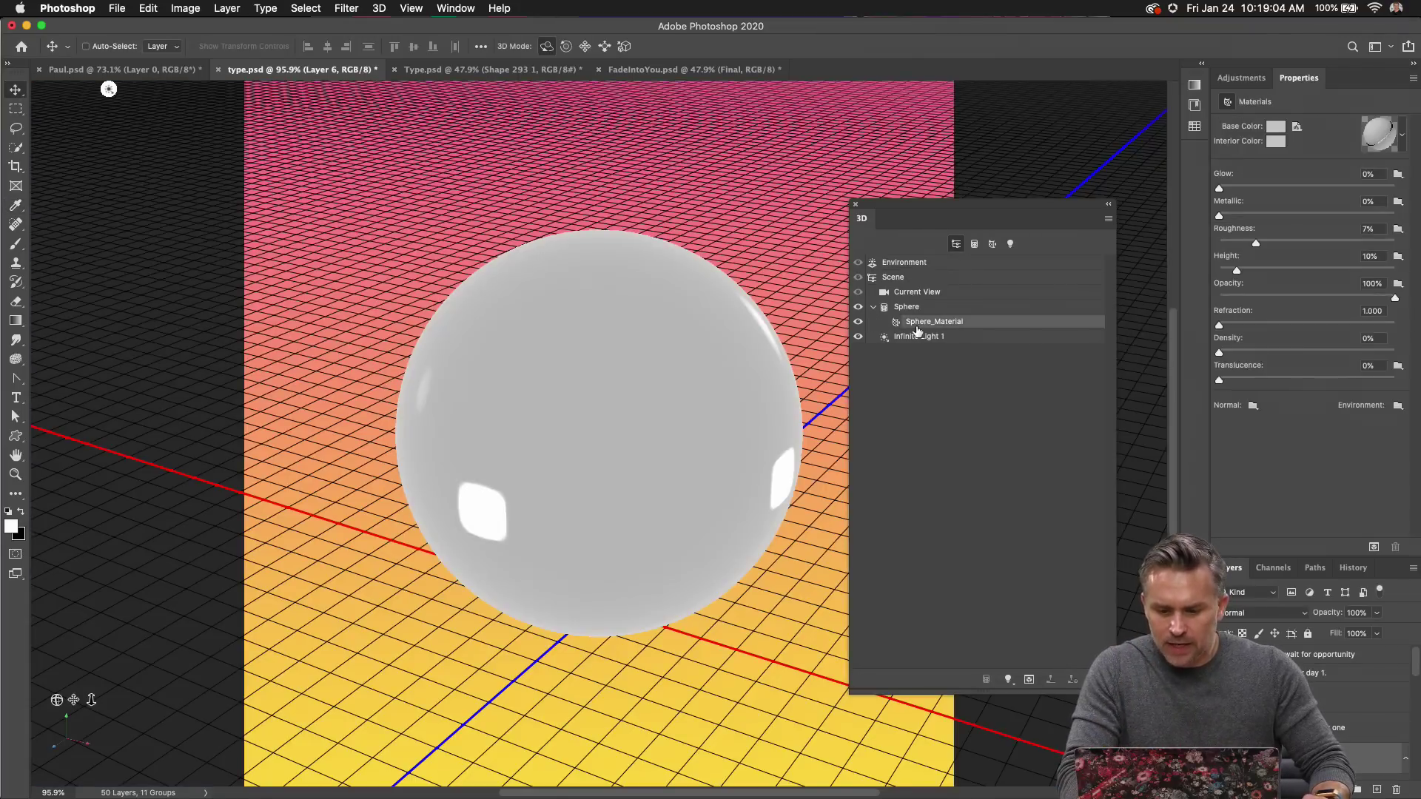
{"action": "left_click", "coordinate": [1296, 128]}
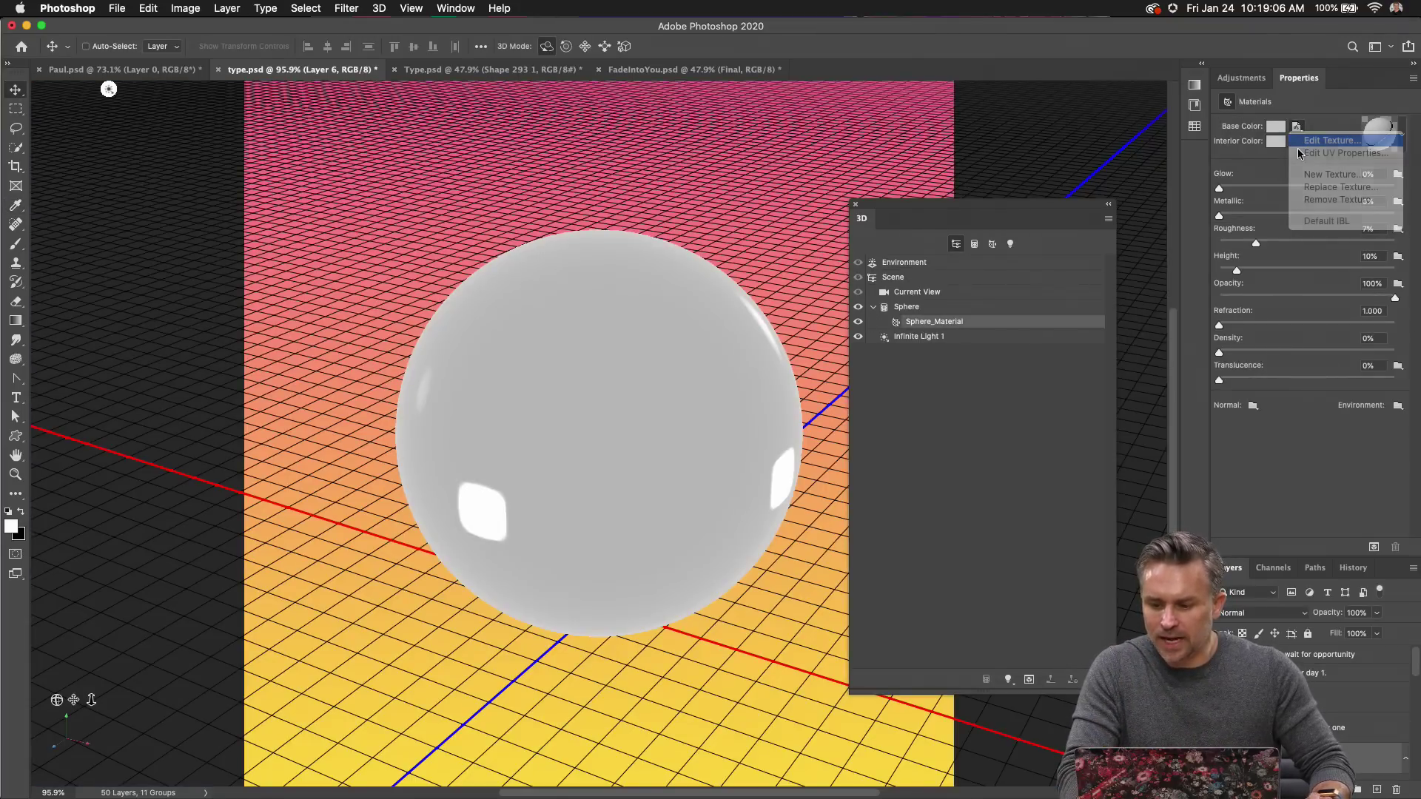
{"action": "left_click", "coordinate": [1302, 148]}
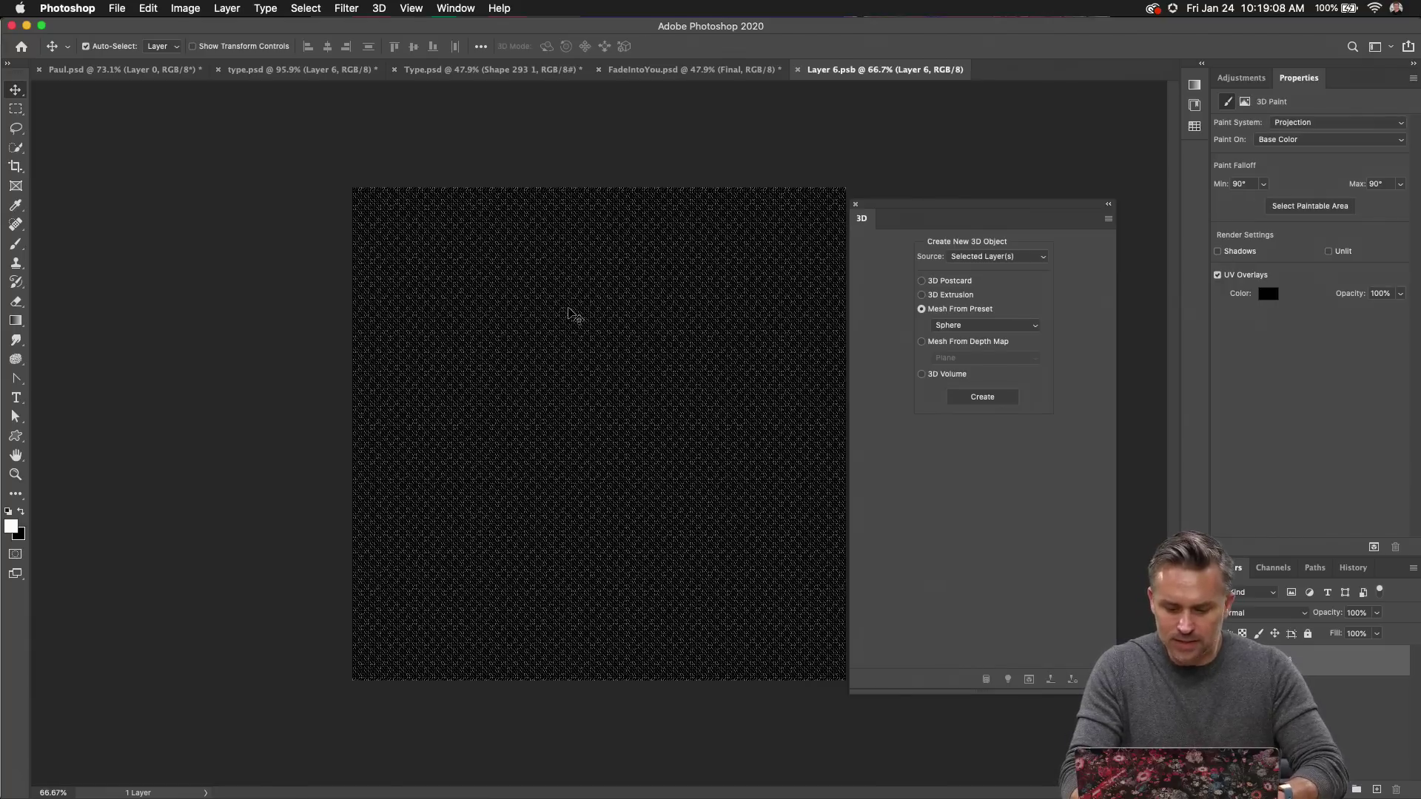
Add a new layer to the sphere's texture and enter black, centered text reading AROUND THE WORLD, one word per line.
{"action": "key", "text": "super+equal"}
{"action": "key", "text": "super+minus"}
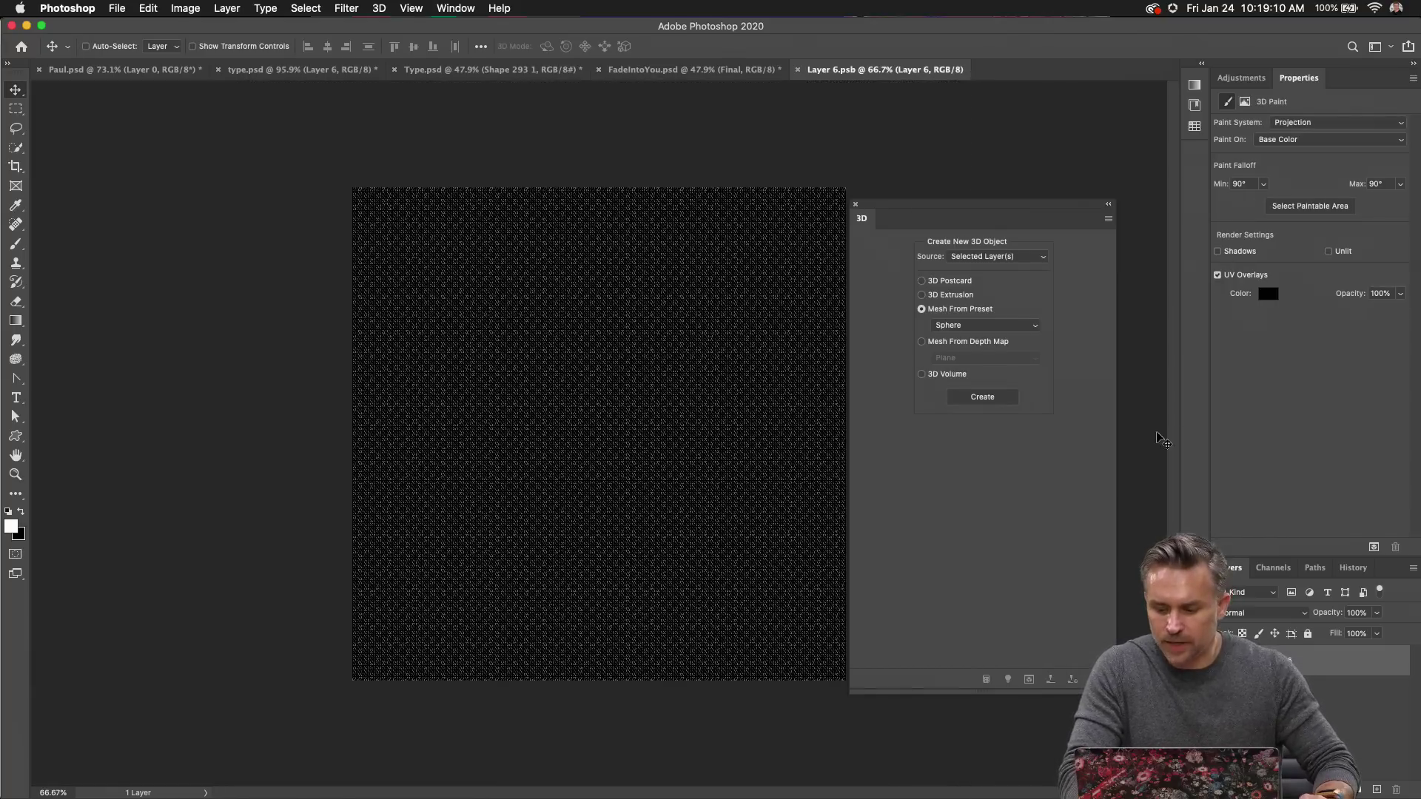
{"action": "key", "text": "super+shift+alt+n"}
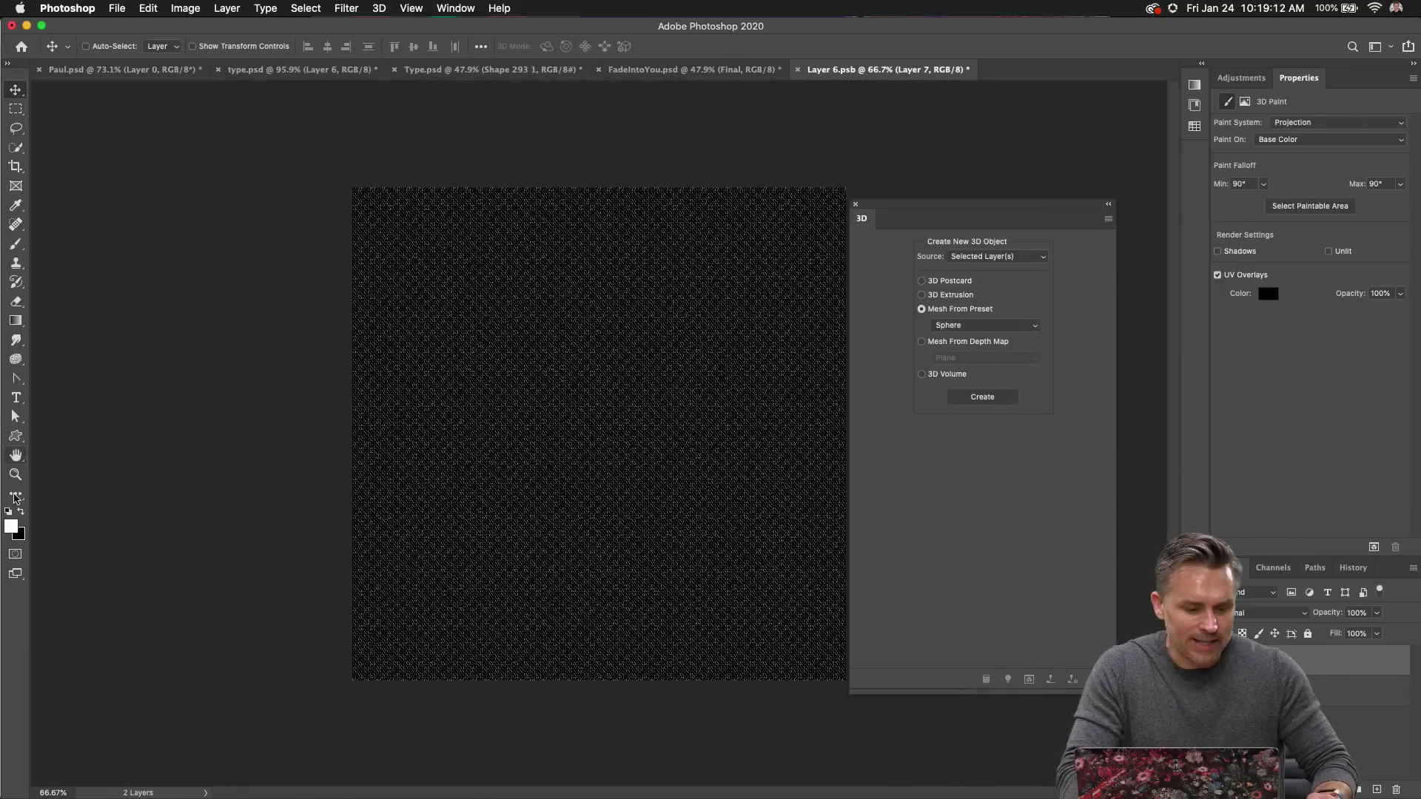
{"action": "left_click", "coordinate": [18, 403]}
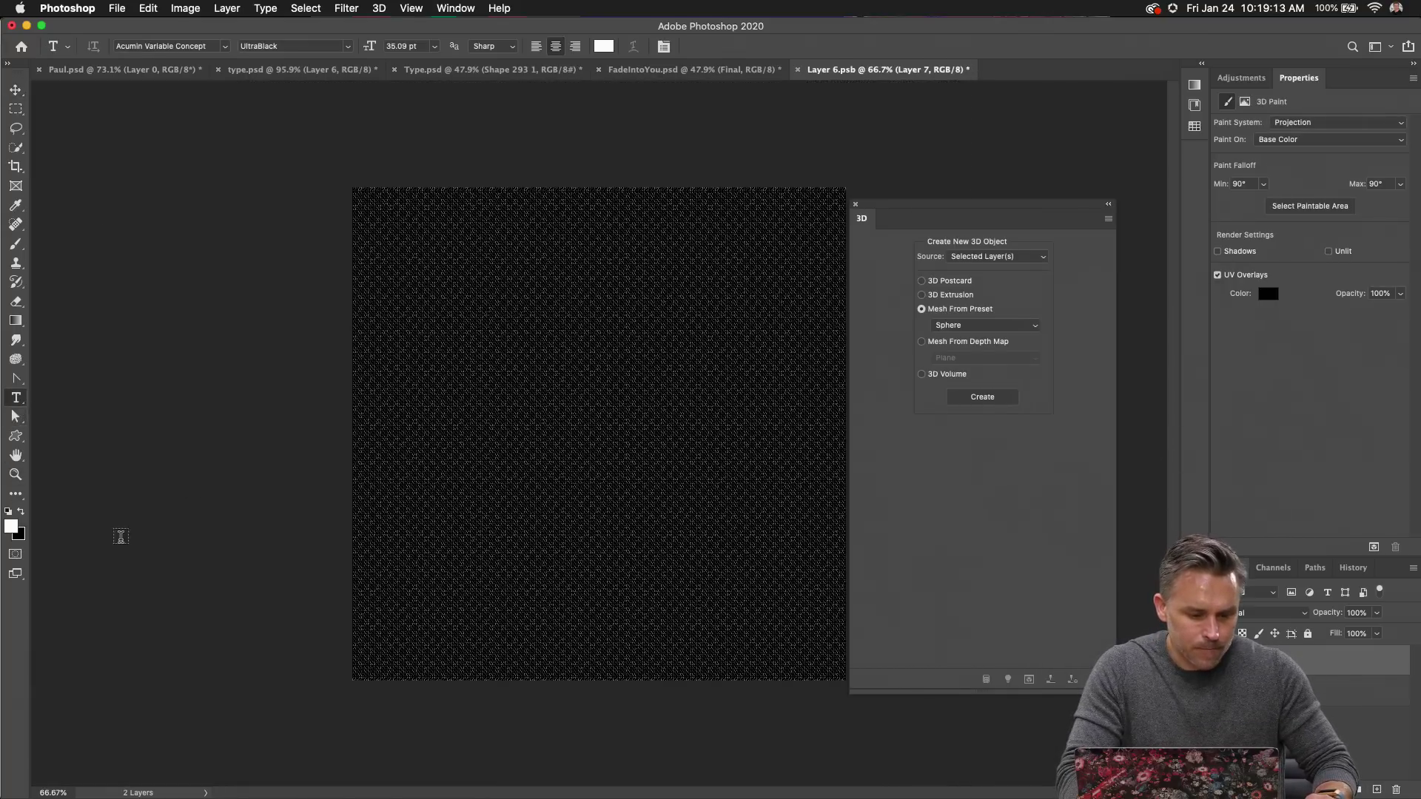
{"action": "left_click", "coordinate": [20, 510]}
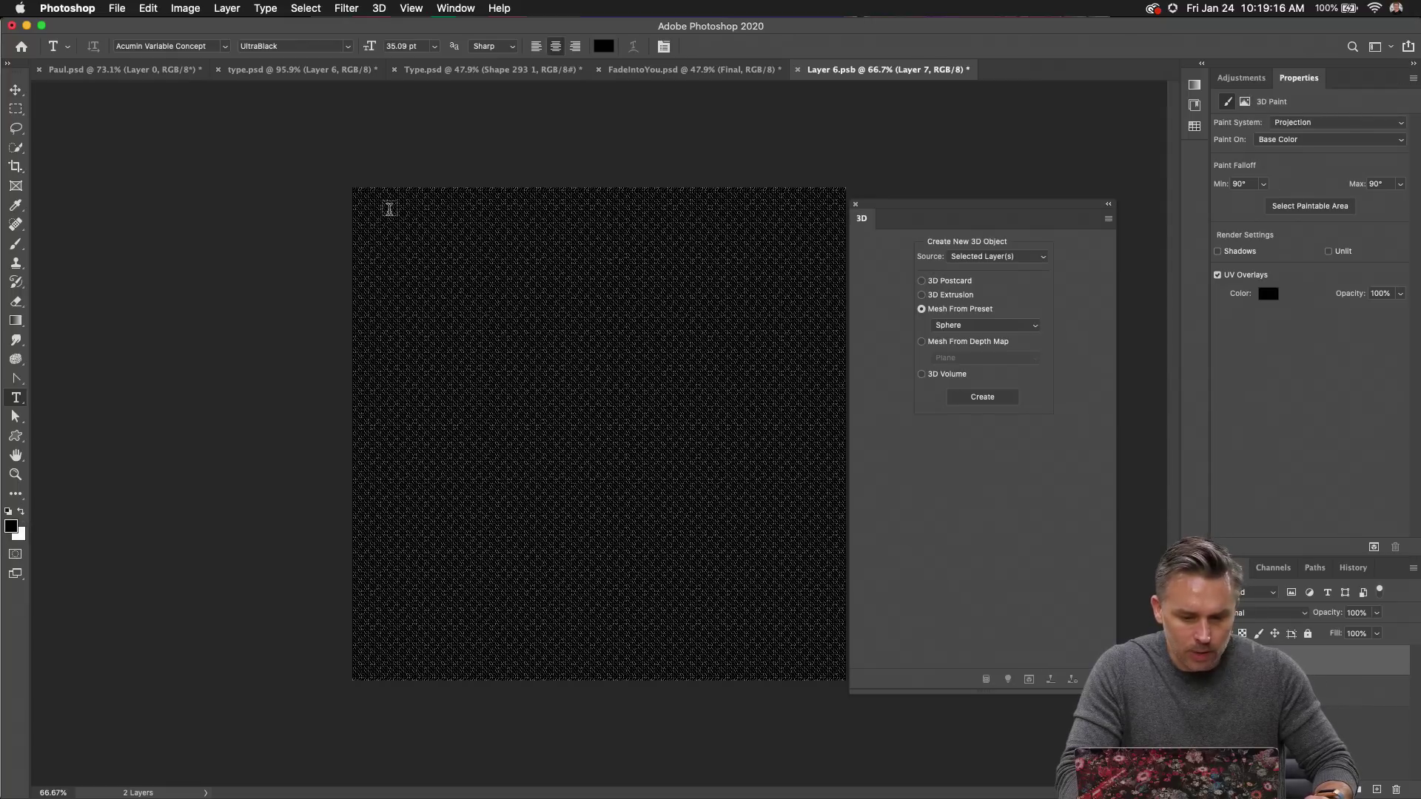
{"action": "left_click_drag", "start_coordinate": [916, 223], "coordinate": [1023, 217]}
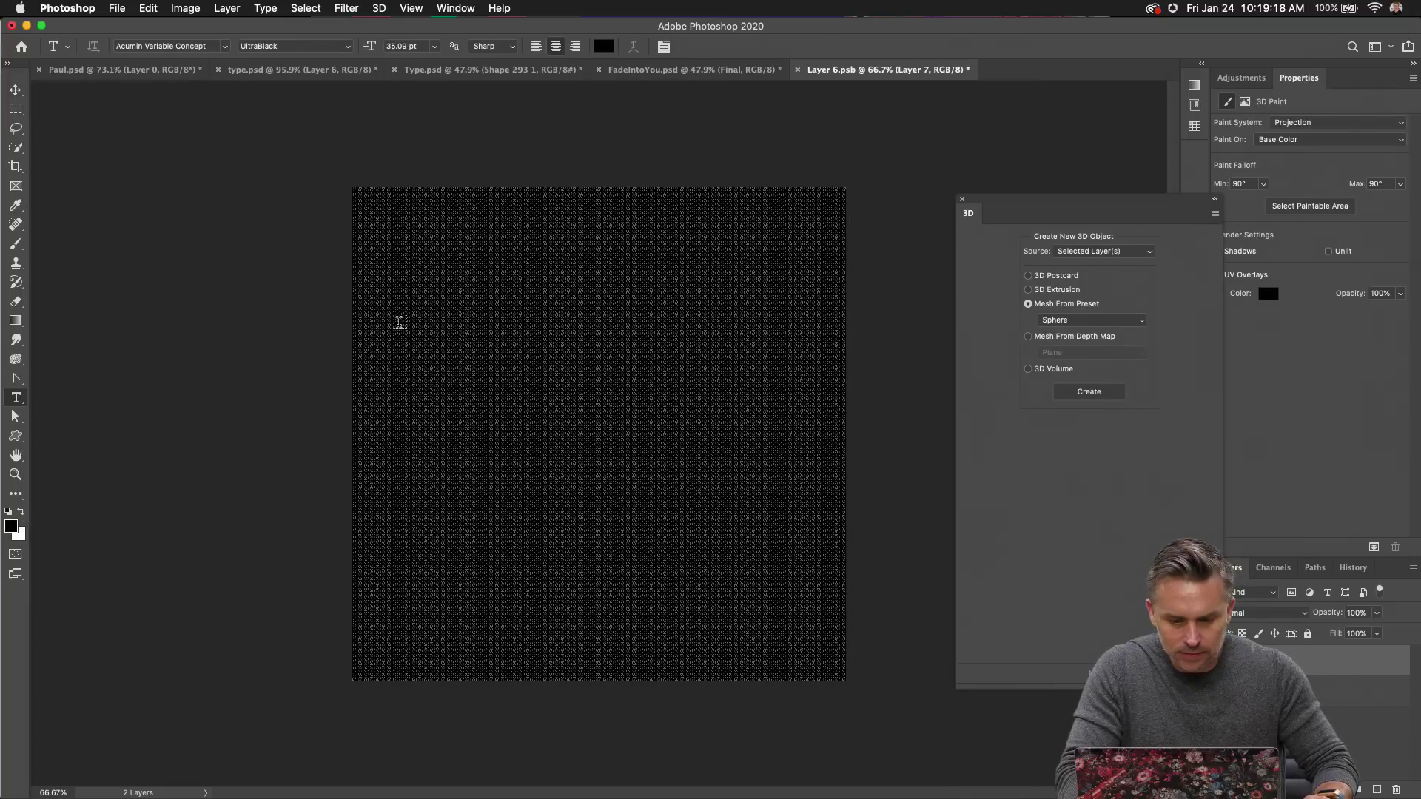
{"action": "left_click", "coordinate": [393, 266]}
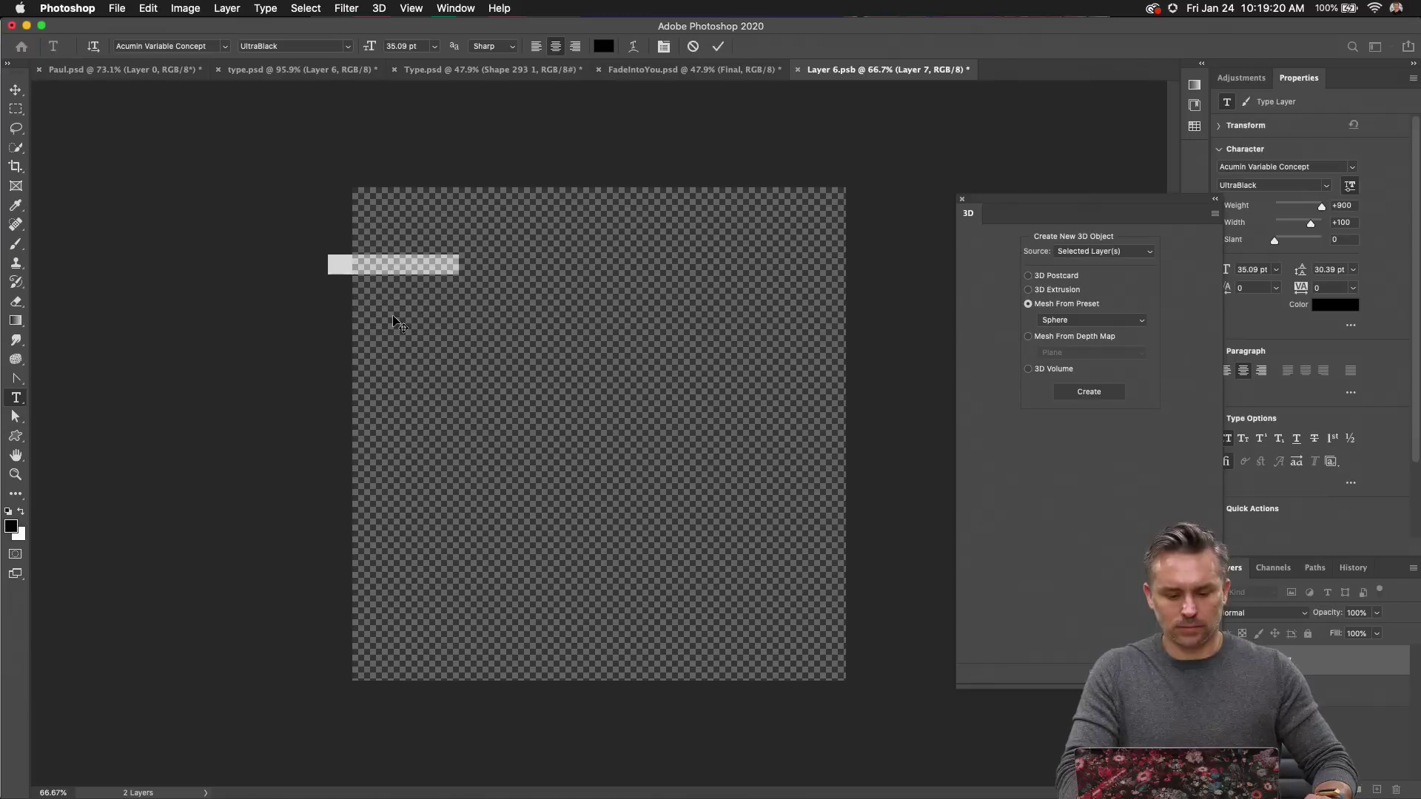
{"action": "type", "text": "AROUND"}
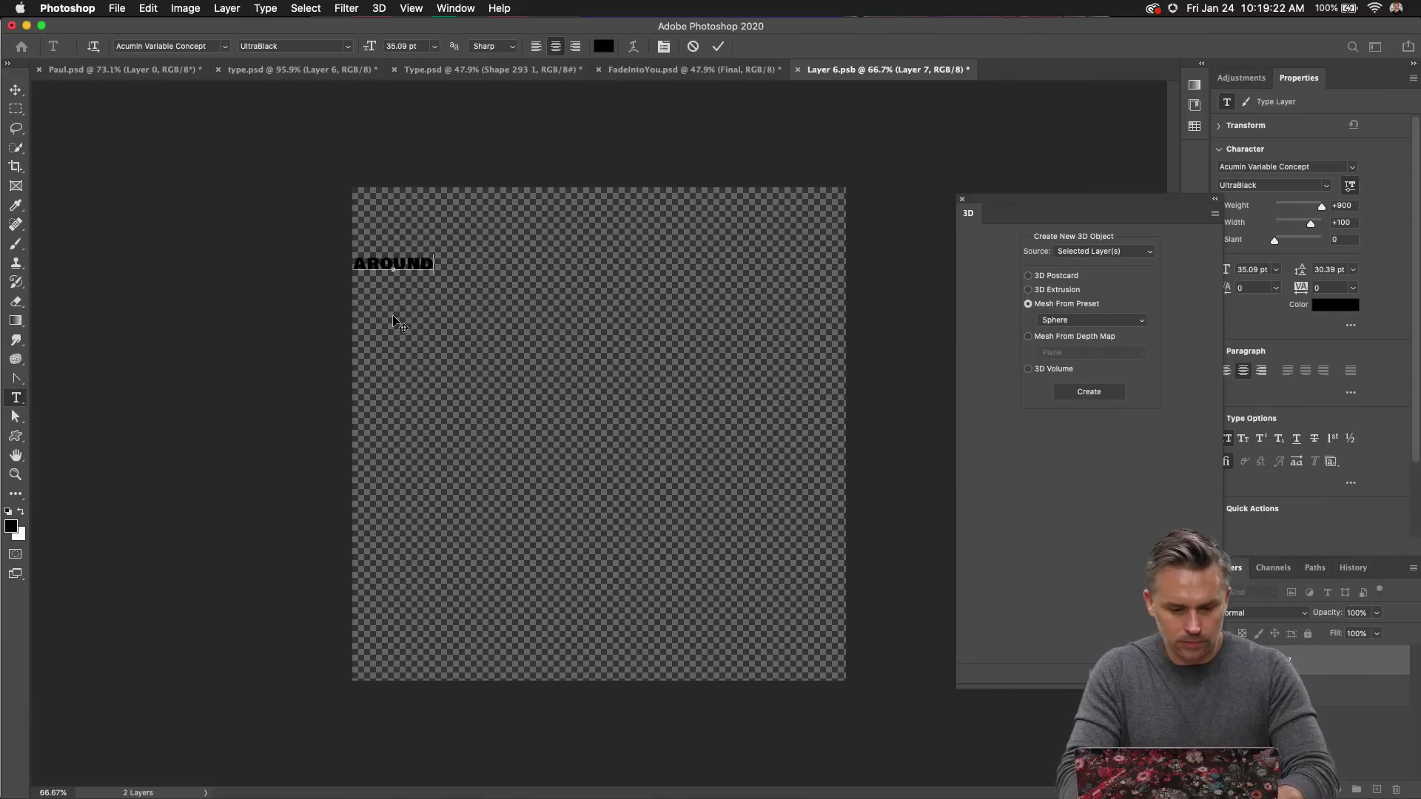
{"action": "key", "text": "Return"}
{"action": "type", "text": "THE WORLD"}
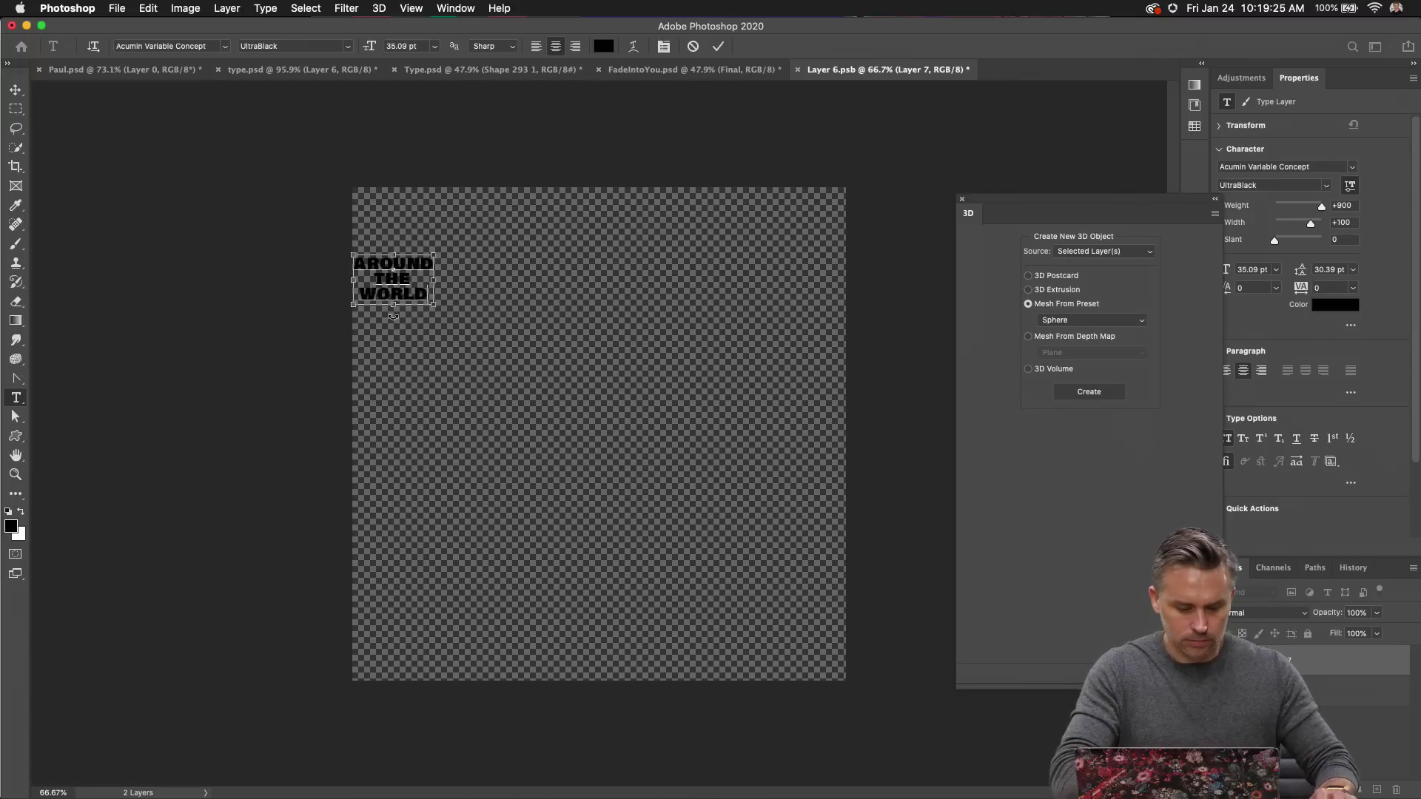
Enlarge the AROUND THE WORLD text to 224.09 pt with Auto leading and move it to fill the texture canvas.
{"action": "key", "text": "ctrl+a"}
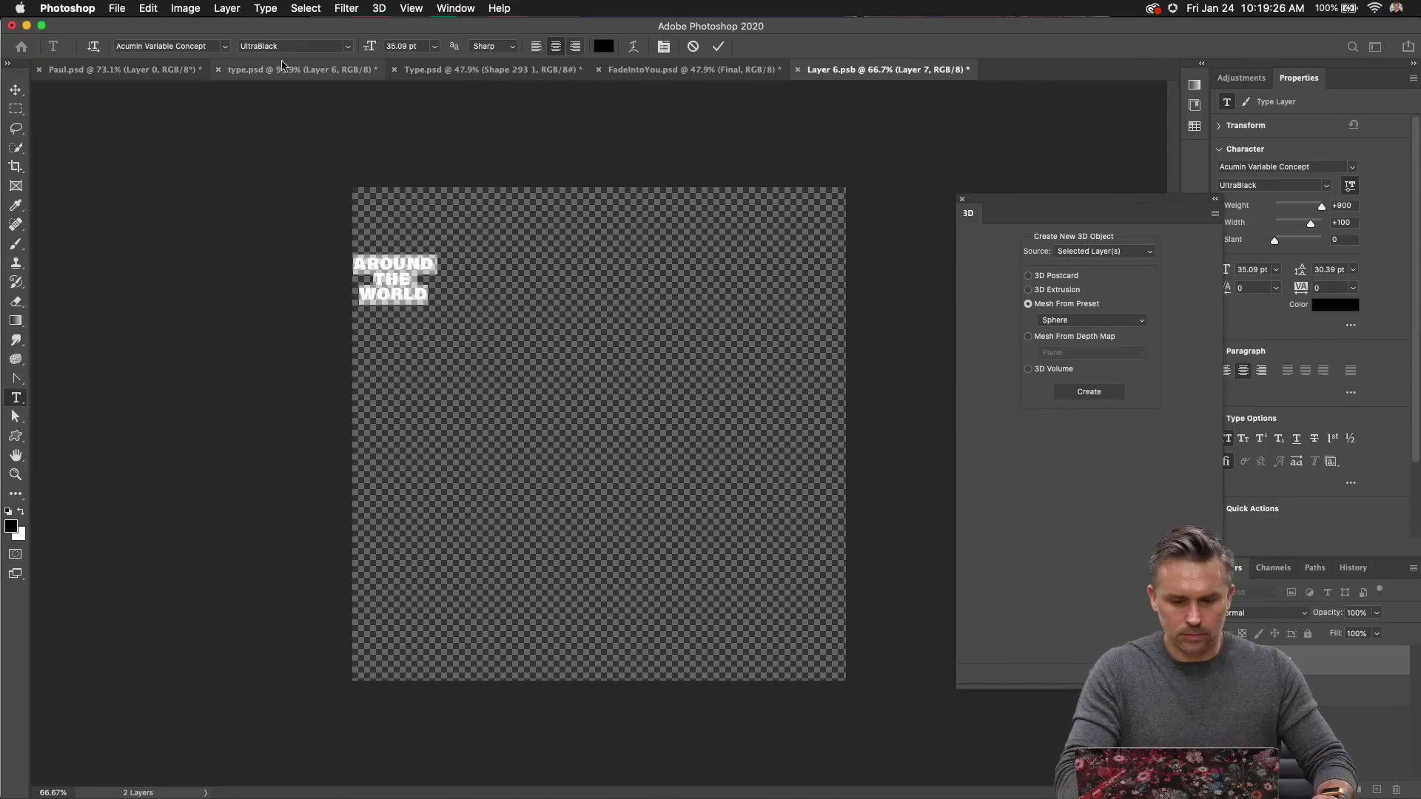
{"action": "left_click_drag", "start_coordinate": [370, 46], "coordinate": [536, 50]}
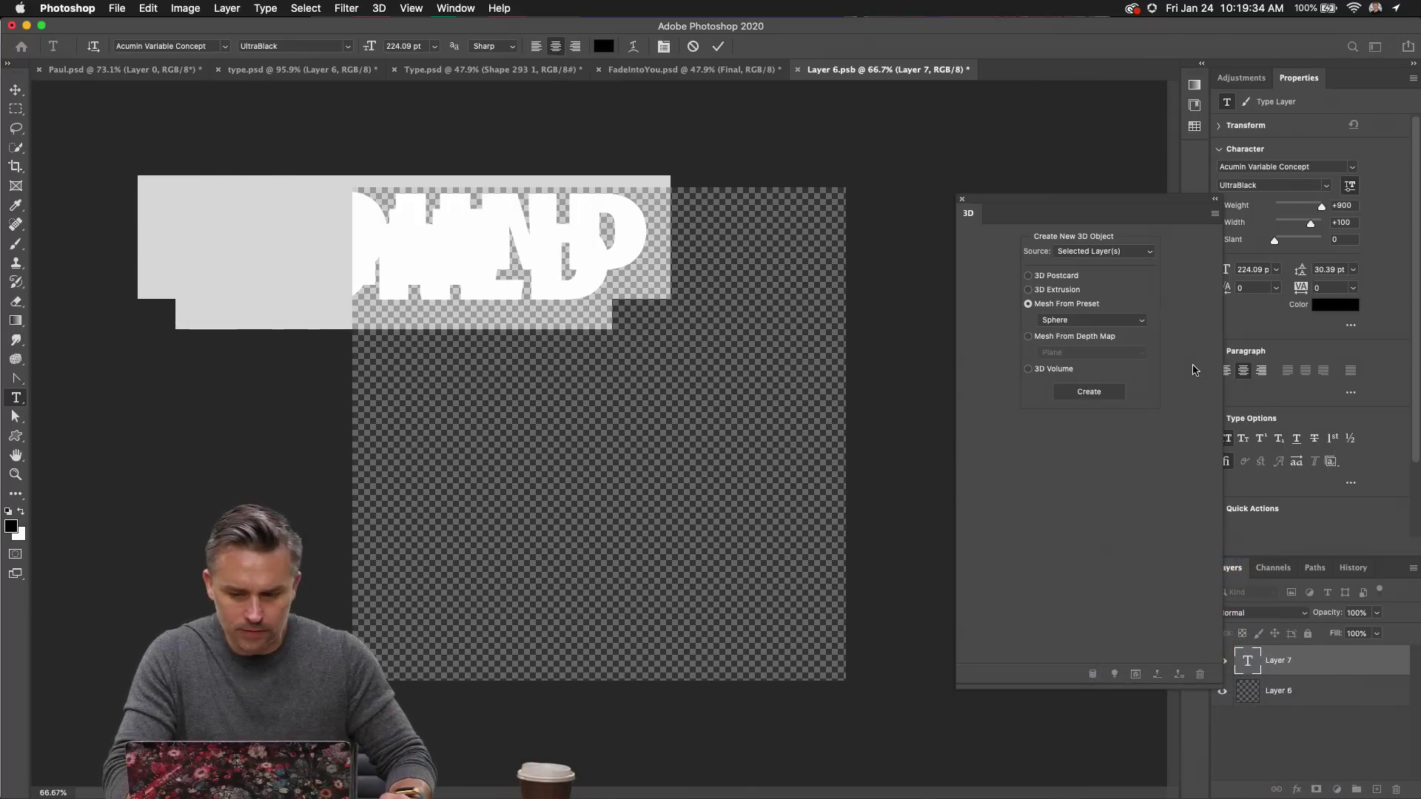
{"action": "left_click", "coordinate": [1353, 269]}
{"action": "left_click", "coordinate": [1334, 282]}
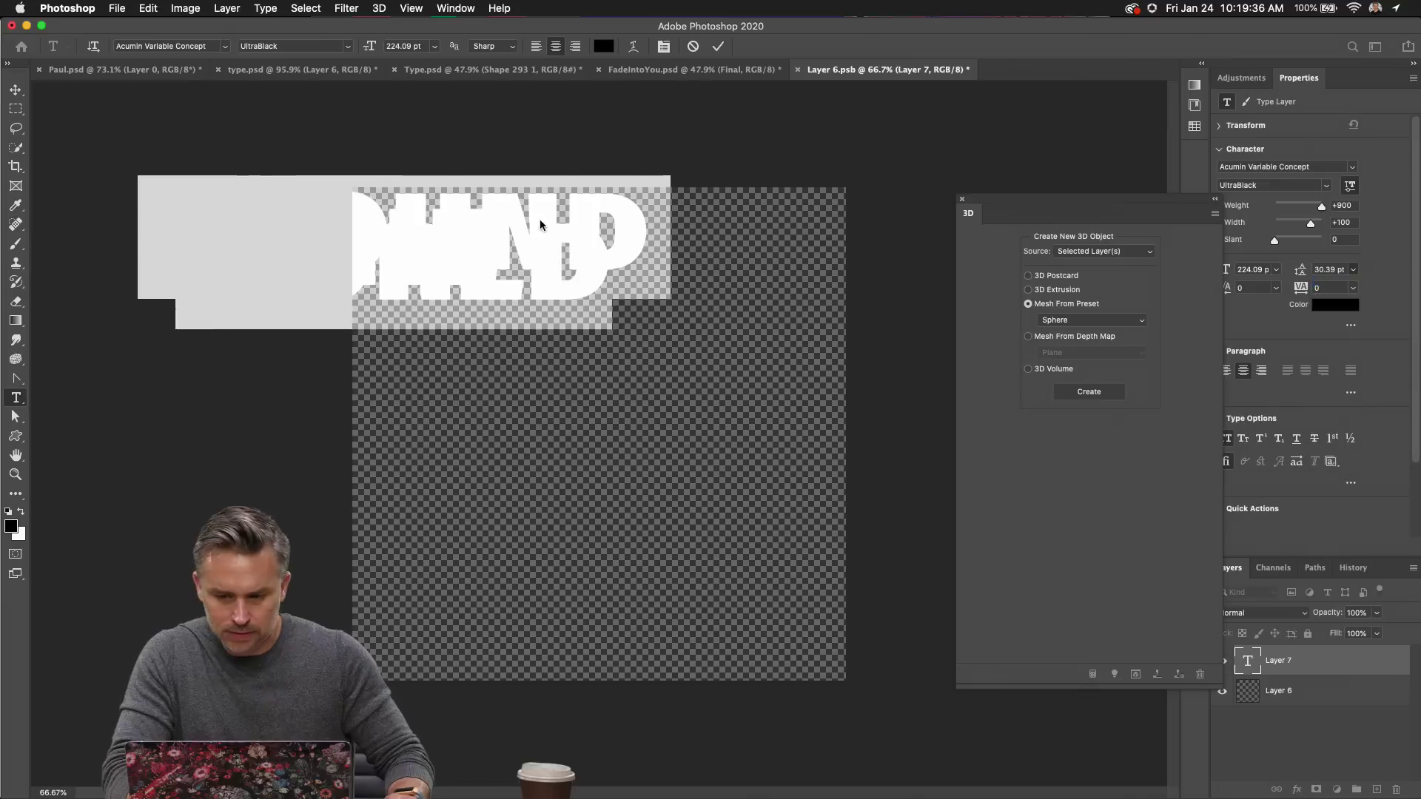
{"action": "left_click", "coordinate": [16, 91]}
{"action": "left_click_drag", "start_coordinate": [301, 349], "coordinate": [510, 412]}
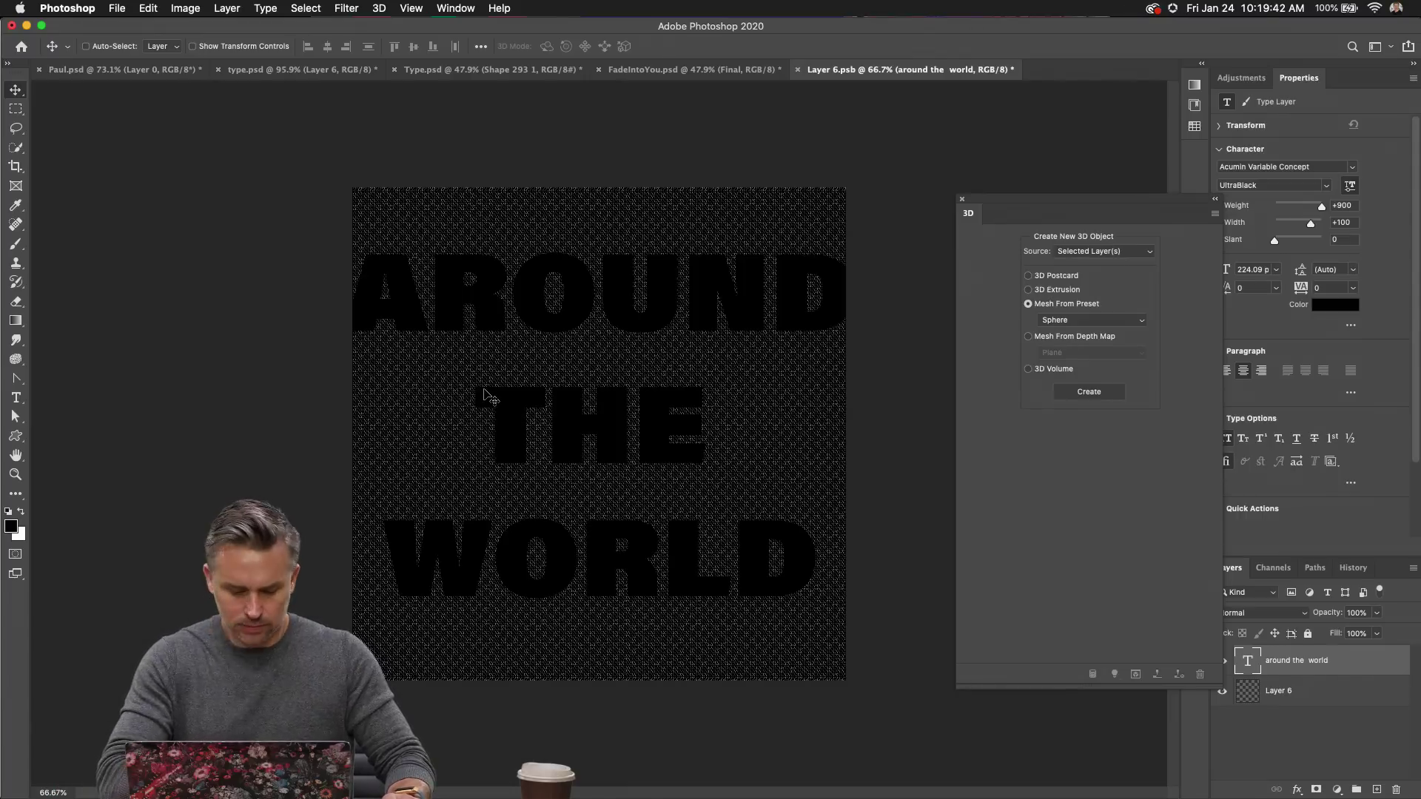
Scale the AROUND THE WORLD text down to 85.58% and position it near the center of the canvas.
{"action": "key", "text": "ctrl+t"}
{"action": "left_click_drag", "start_coordinate": [348, 236], "coordinate": [418, 292]}
{"action": "left_click_drag", "start_coordinate": [502, 406], "coordinate": [482, 370]}
{"action": "key", "text": "Return"}
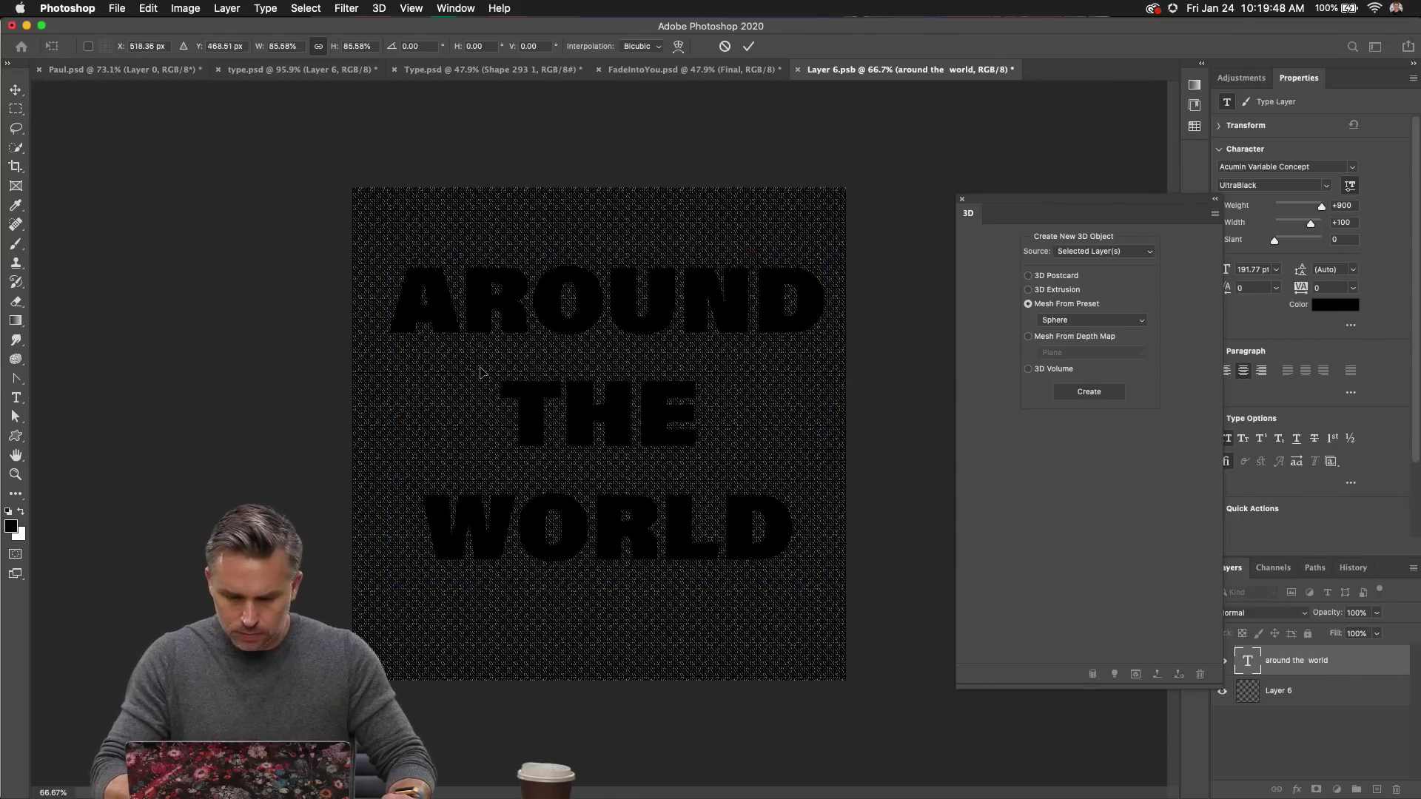
Save and close the texture document, and move the 3D scene list clear of the sphere in type.psd.
{"action": "key", "text": "ctrl+s"}
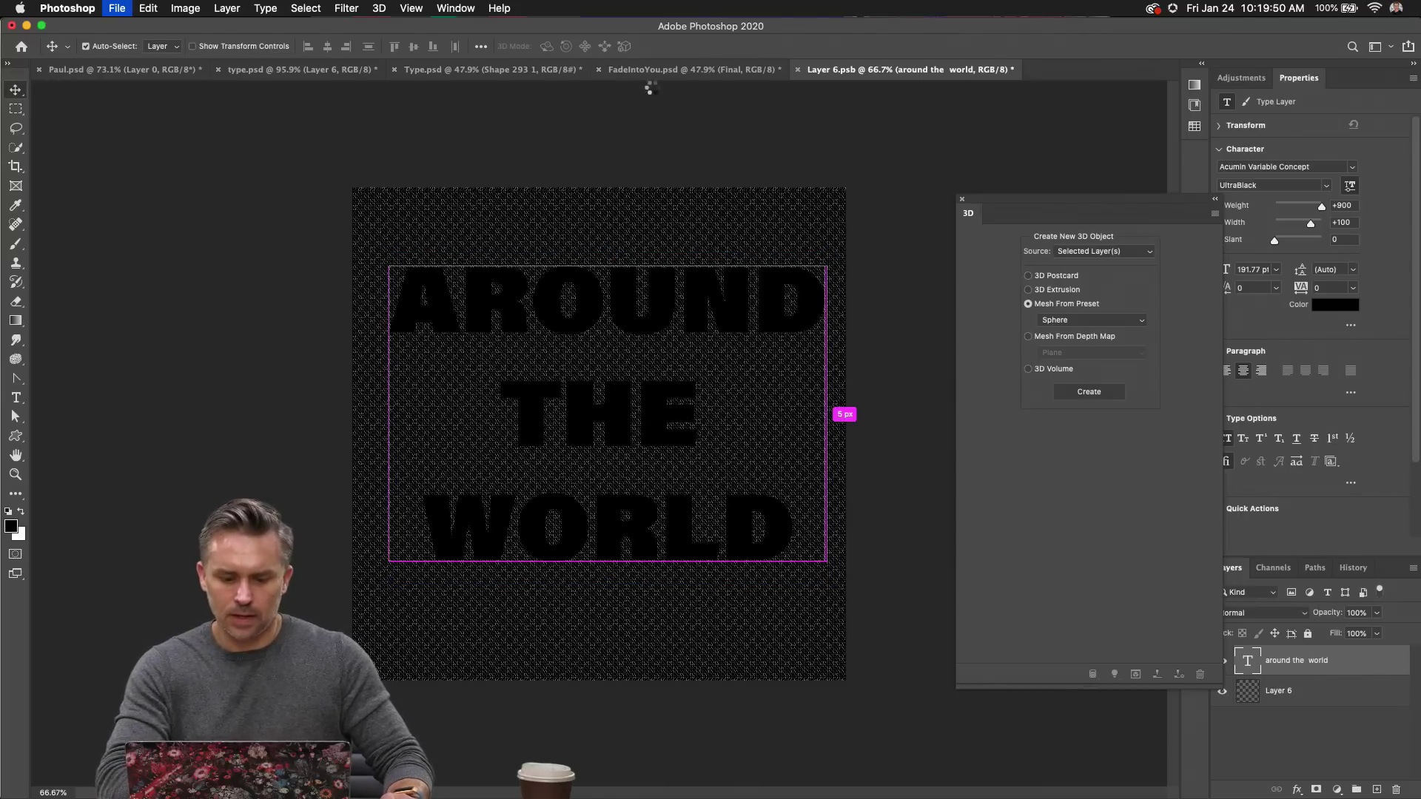
{"action": "key", "text": "ctrl+w"}
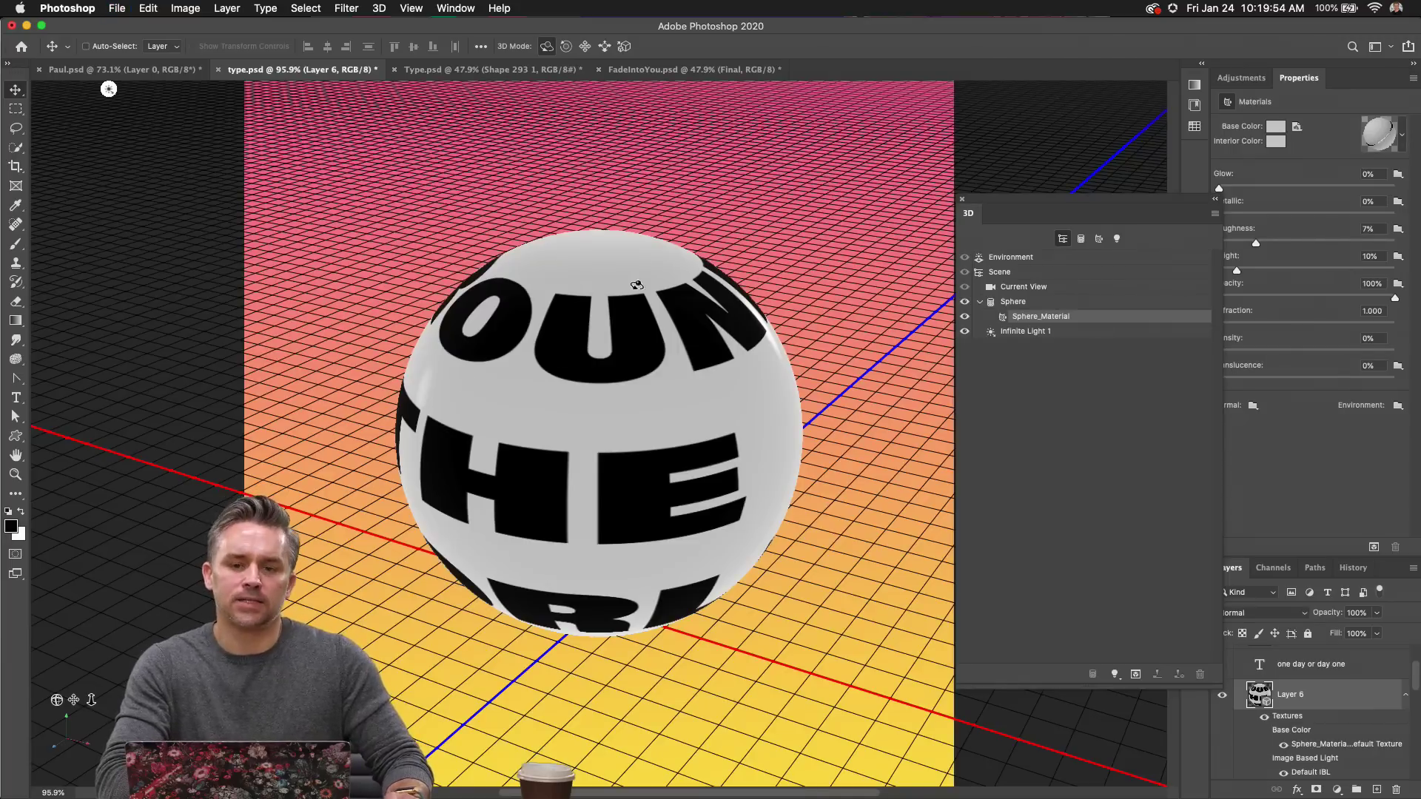
{"action": "left_click_drag", "start_coordinate": [1082, 220], "coordinate": [1025, 141]}
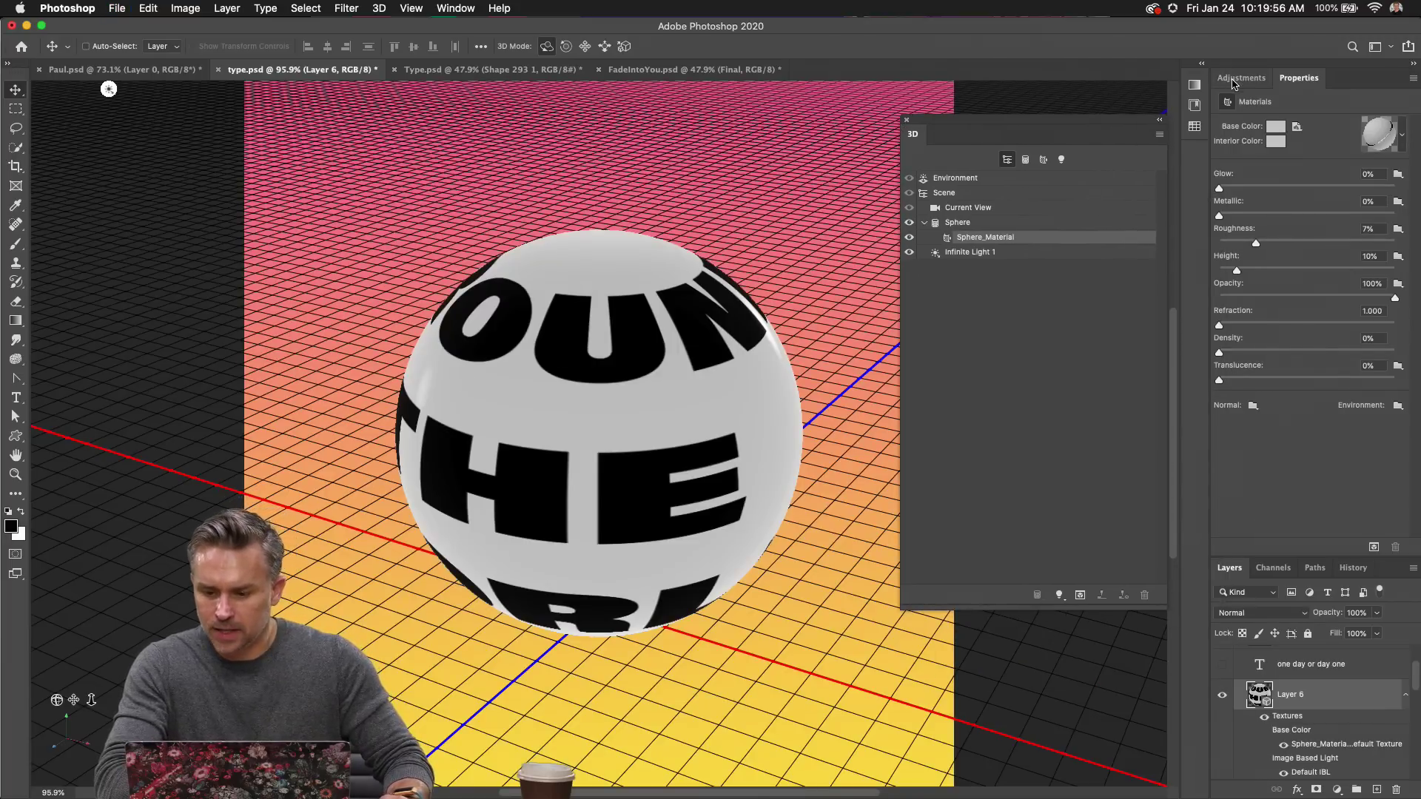
Try the Depth Map and Bounding Box render presets on the 3D scene, then return it to Default.
{"action": "left_click", "coordinate": [951, 196]}
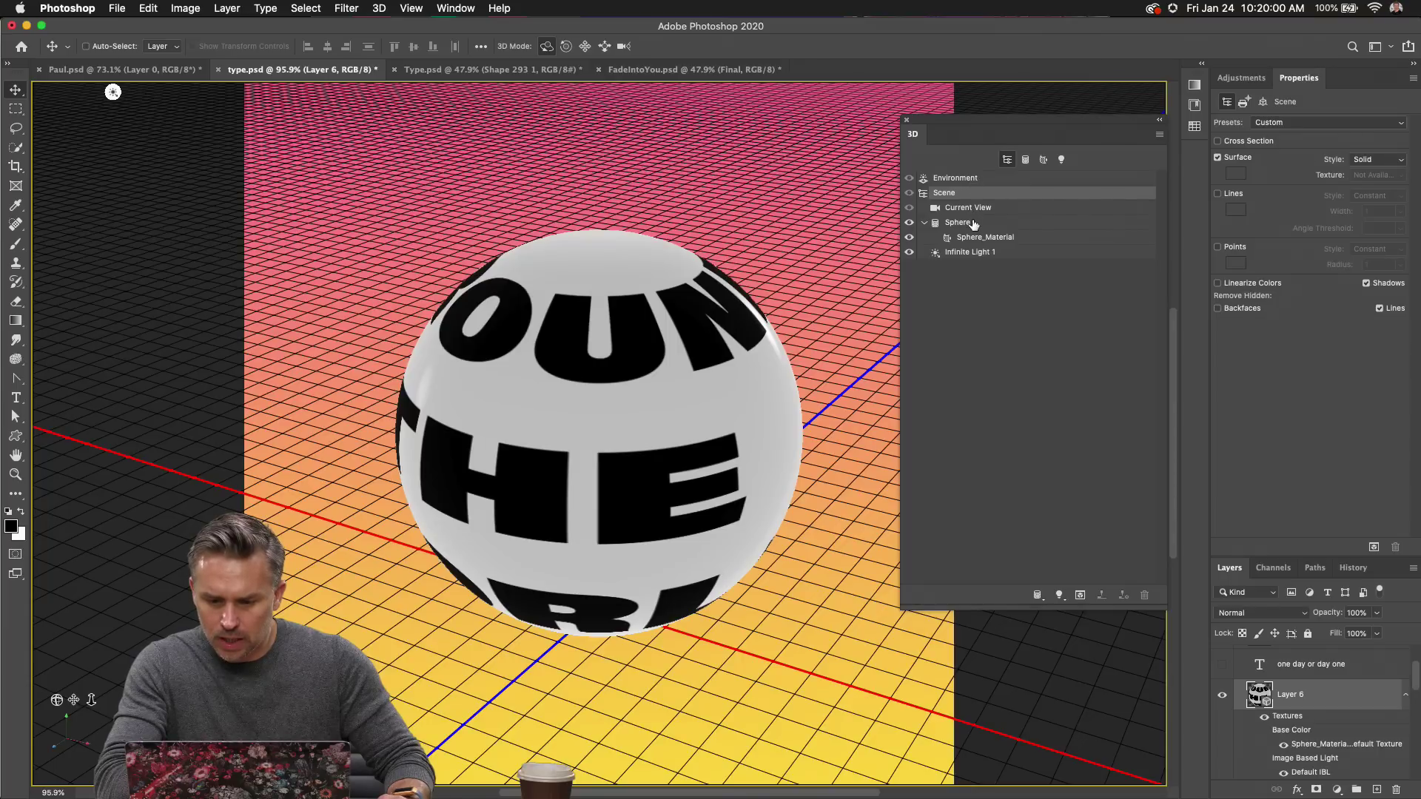
{"action": "left_click", "coordinate": [1293, 123]}
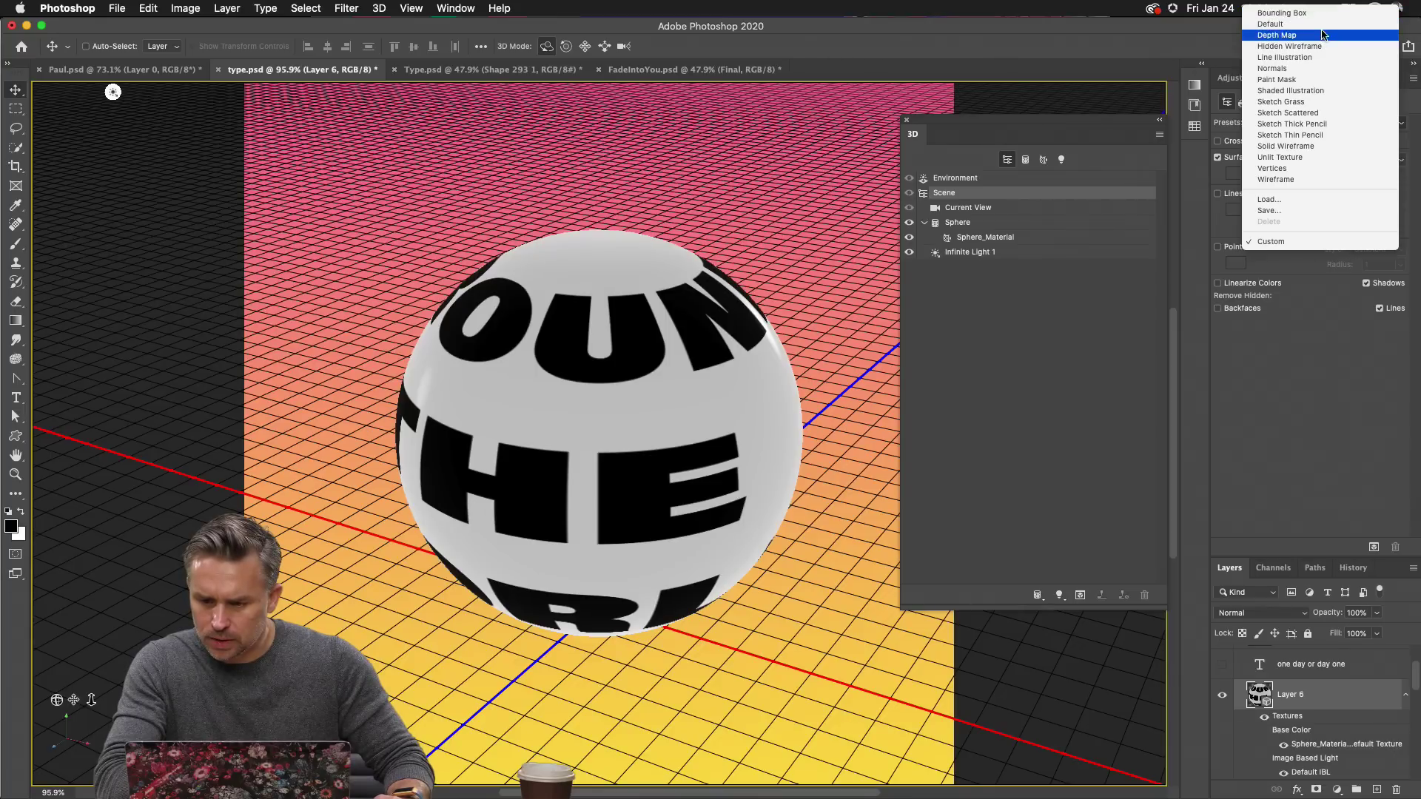
{"action": "left_click", "coordinate": [1309, 35]}
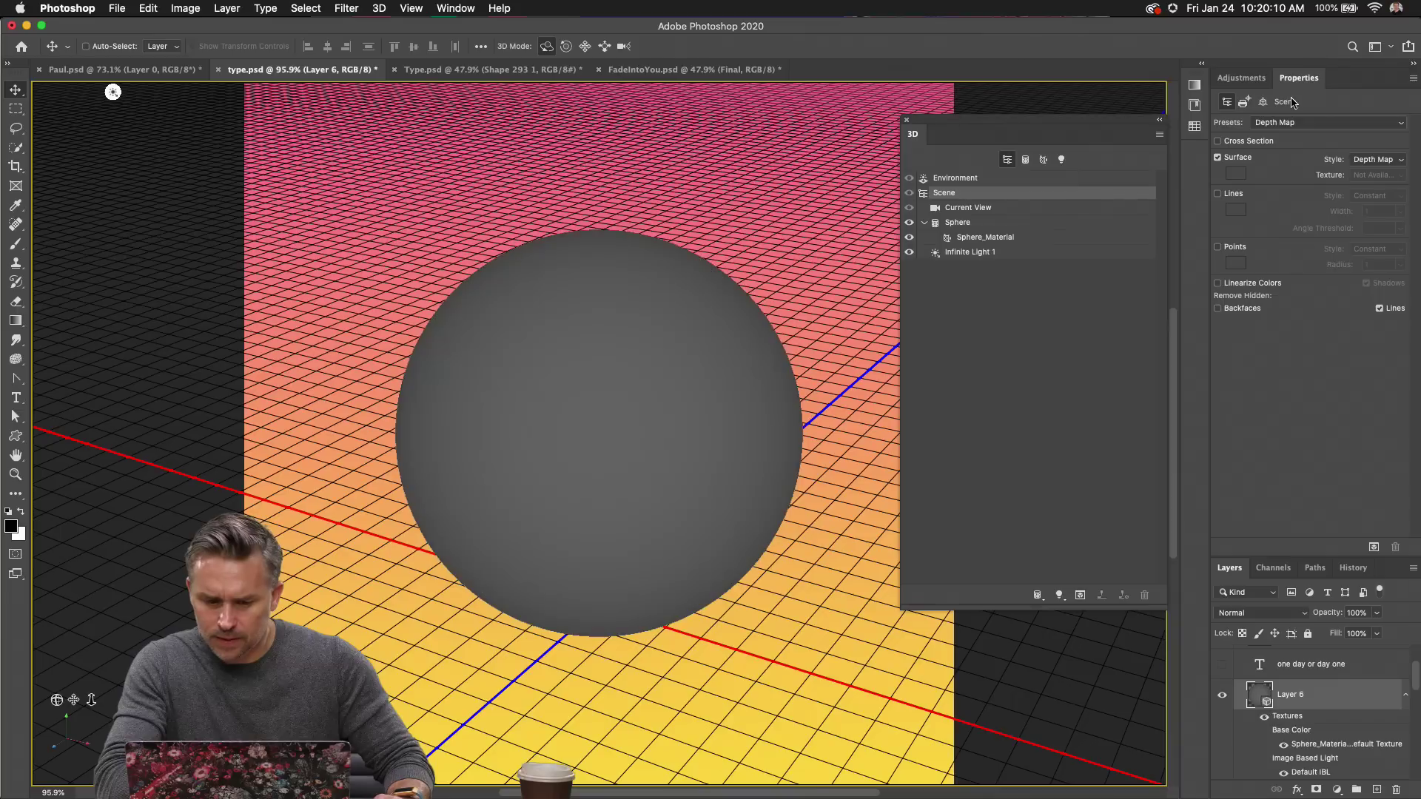
{"action": "left_click", "coordinate": [1302, 122]}
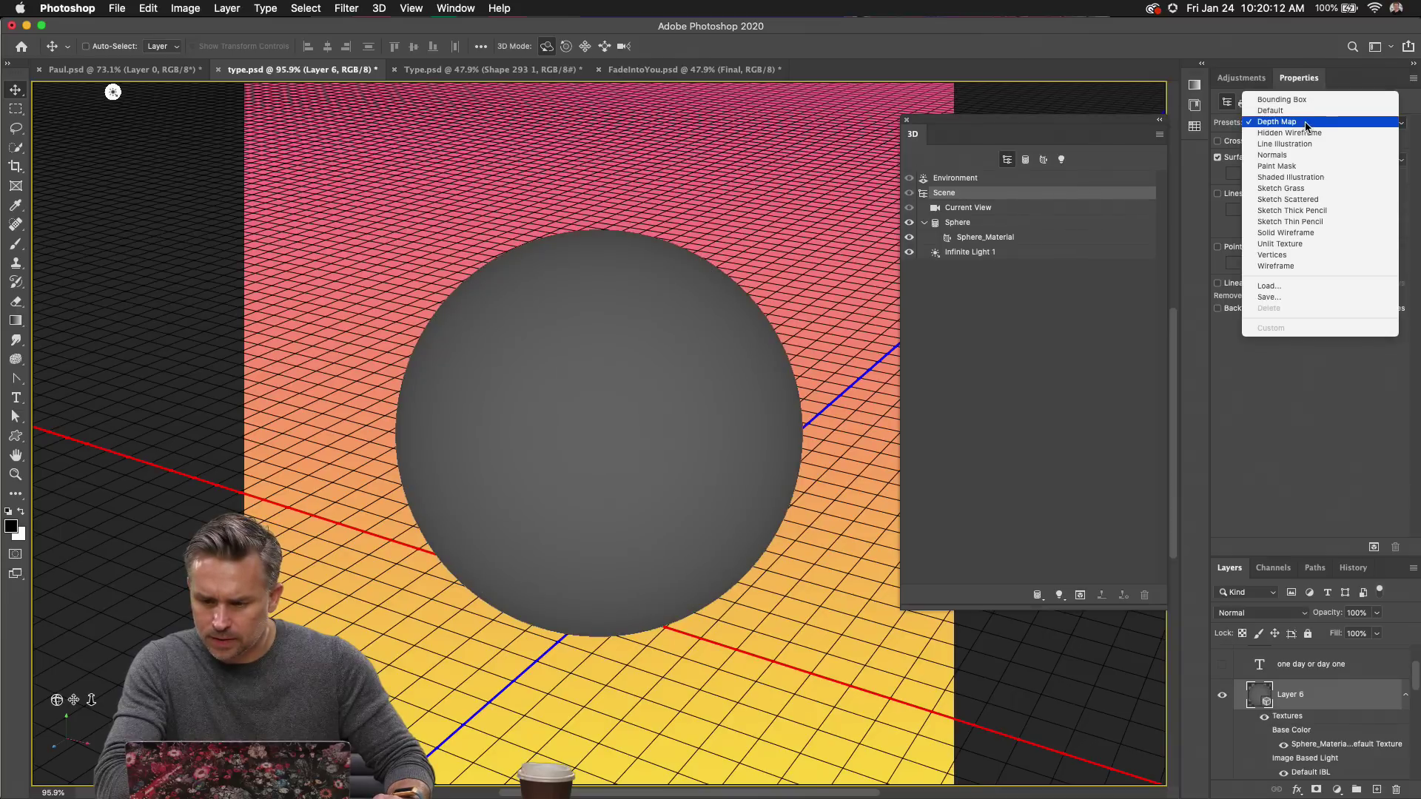
{"action": "left_click", "coordinate": [1292, 99]}
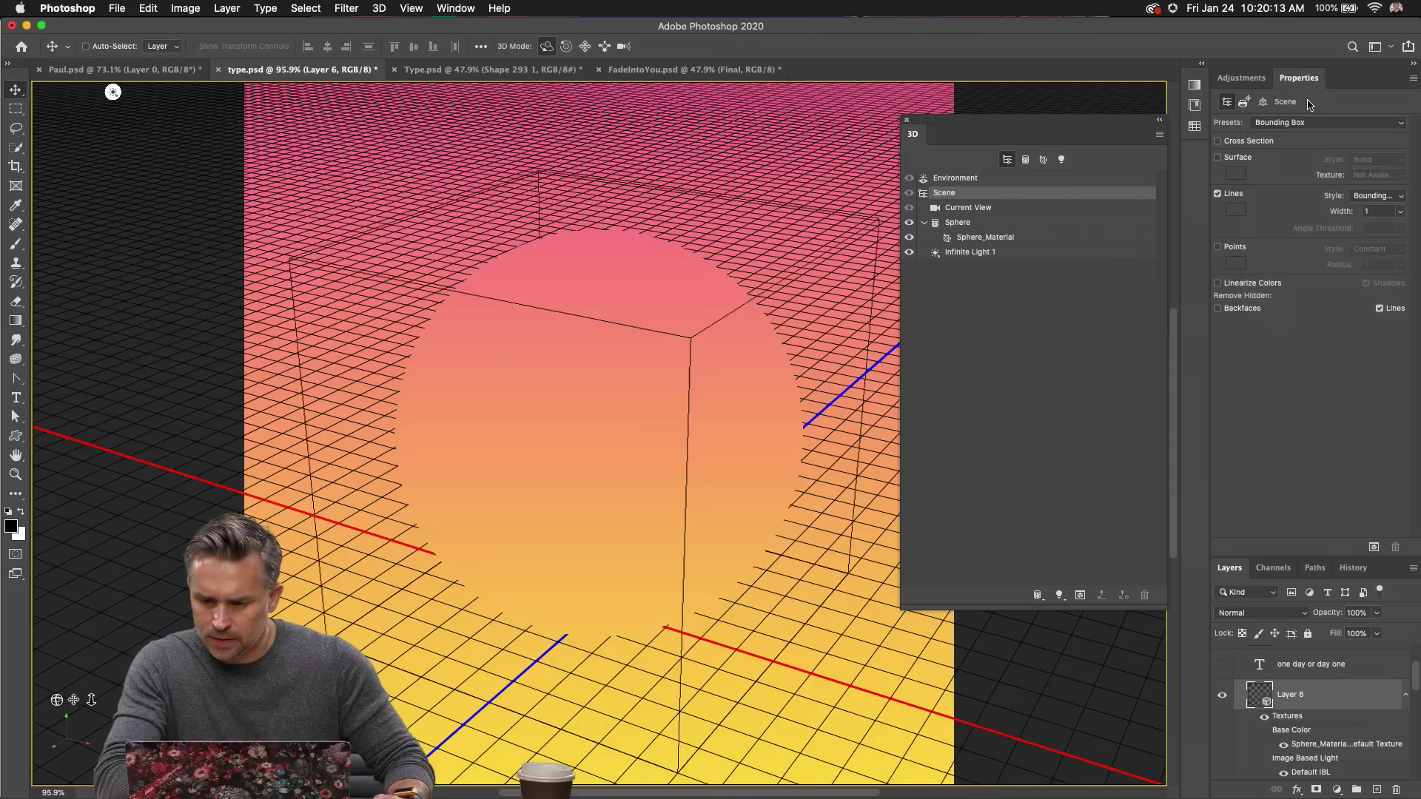
{"action": "left_click", "coordinate": [1276, 122]}
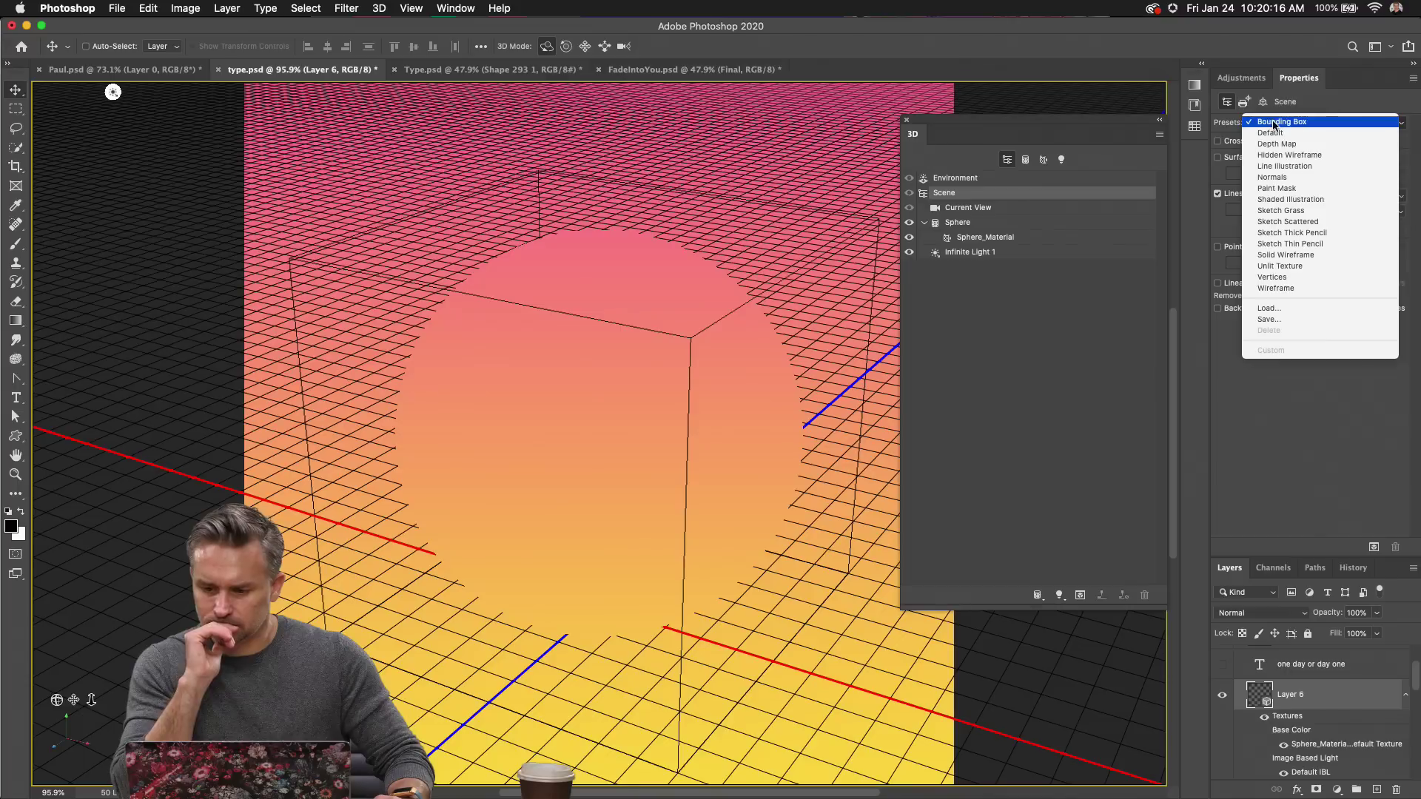
{"action": "left_click", "coordinate": [1270, 132]}
Hide the 3D ground grid and set the blending mode of the sphere layer, Layer 6, to Pin Light.
{"action": "left_click", "coordinate": [956, 224]}
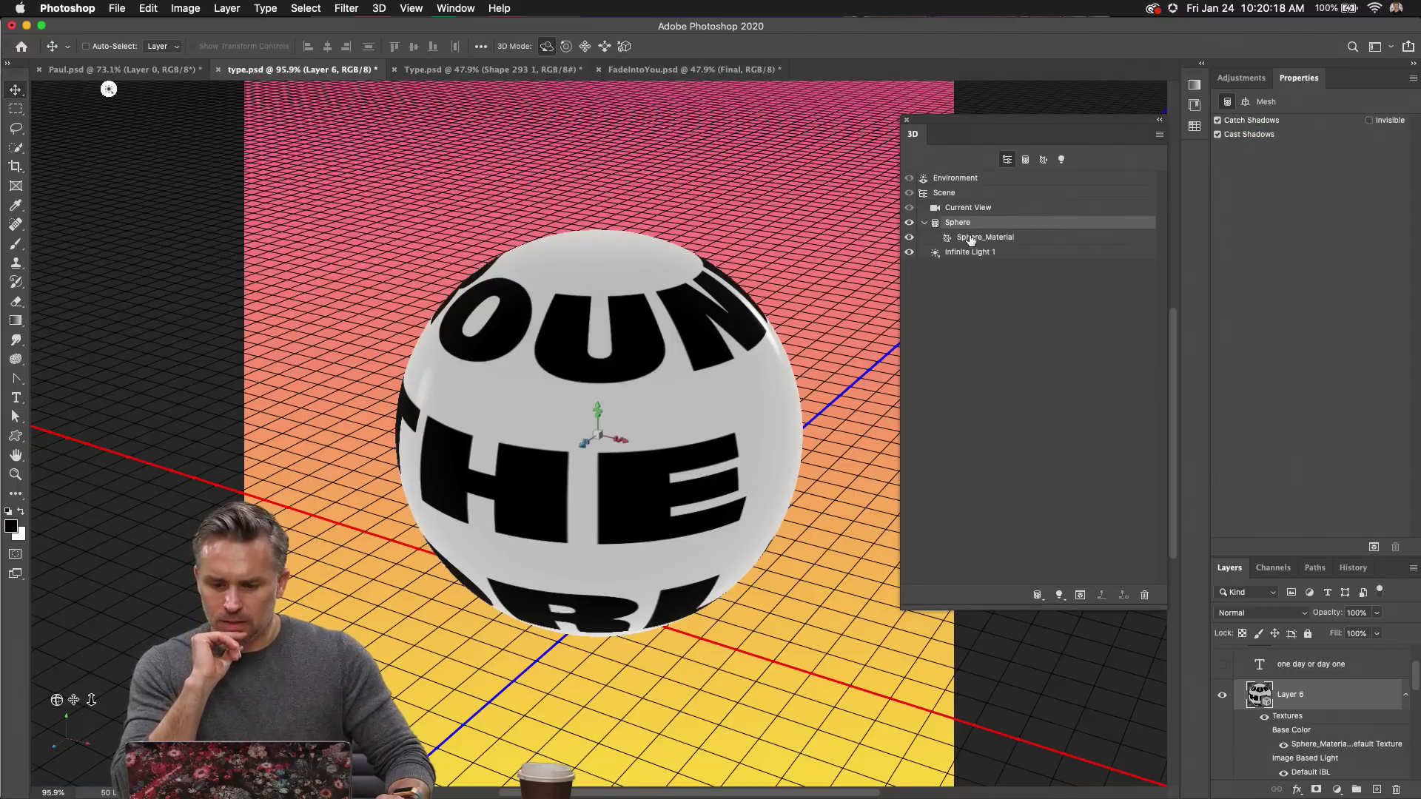
{"action": "left_click", "coordinate": [971, 239]}
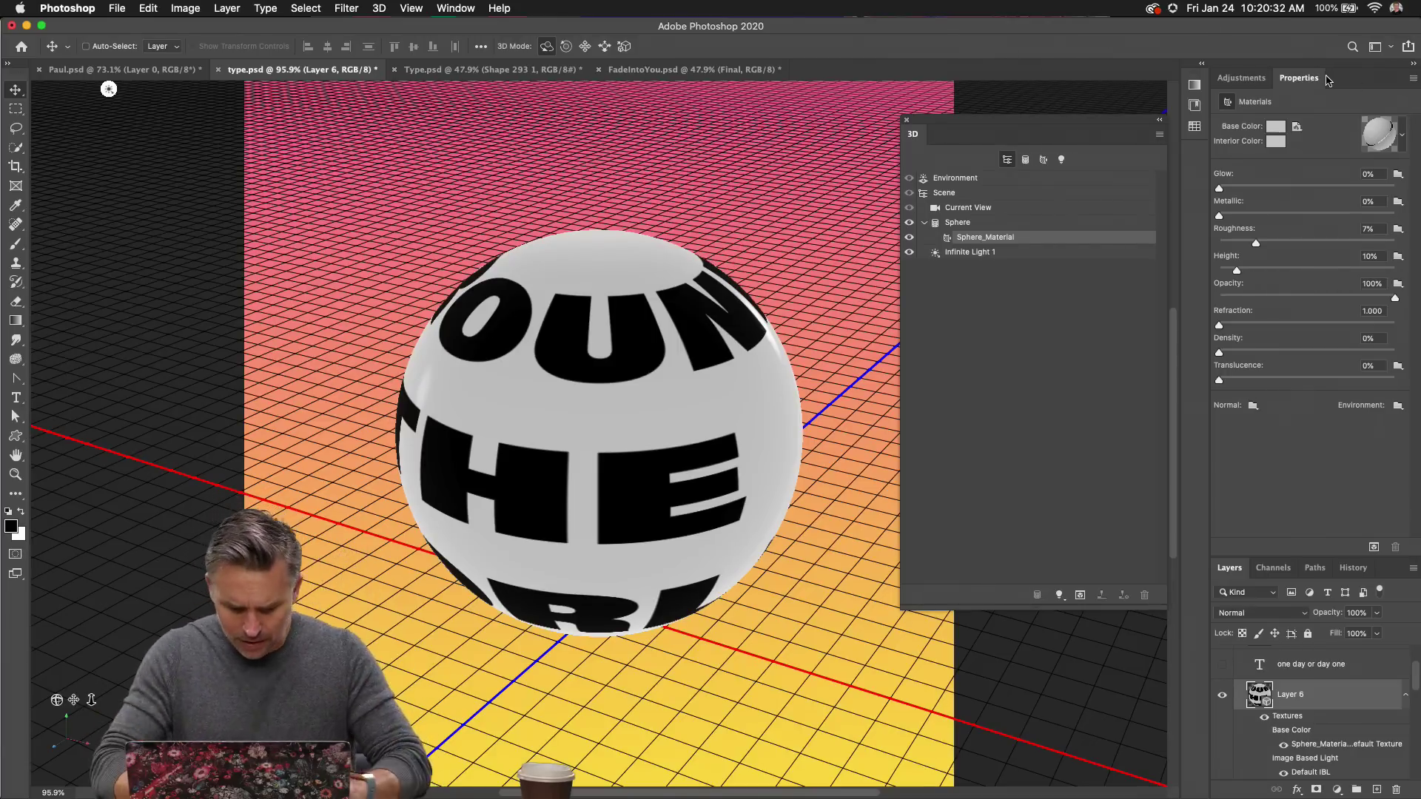
{"action": "key", "text": "super+h"}
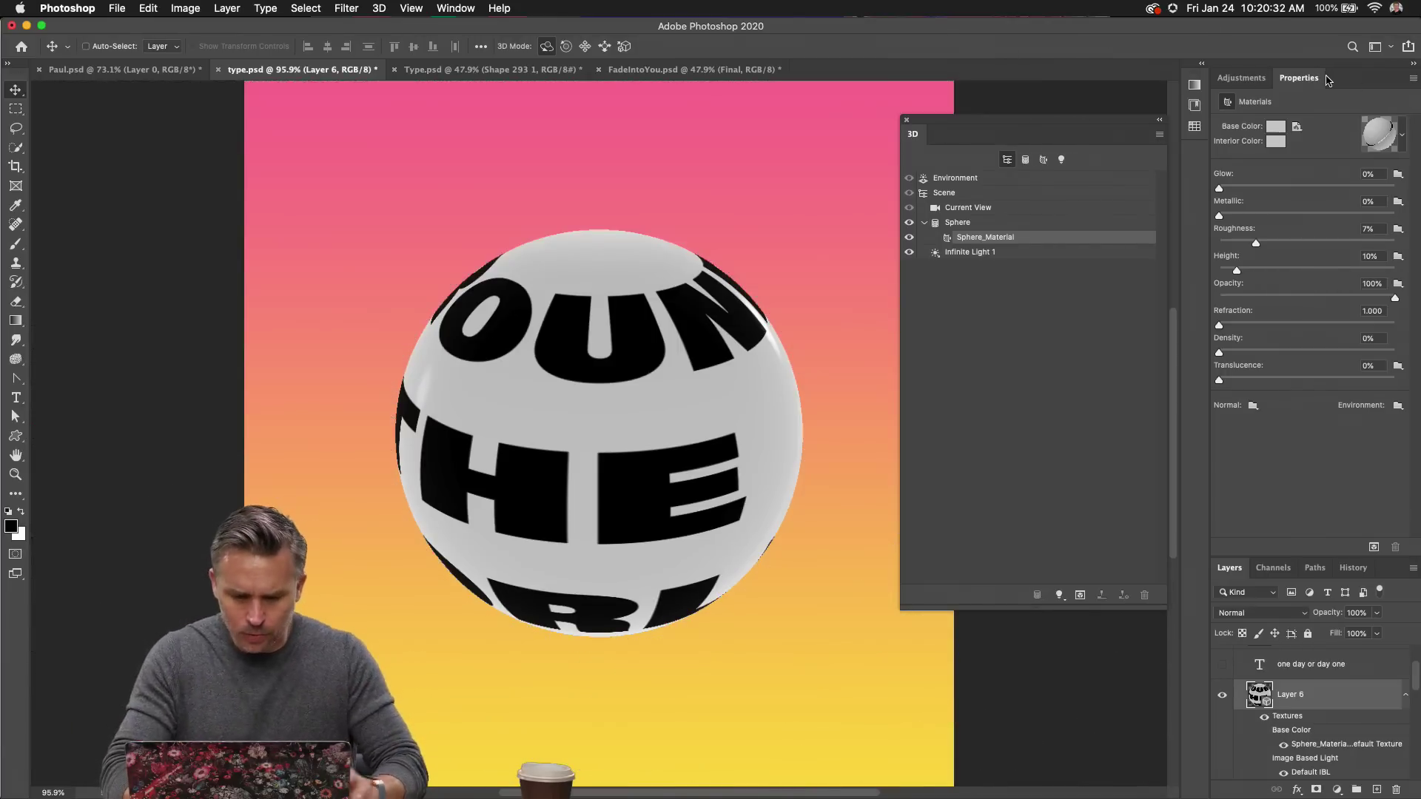
{"action": "double_click", "coordinate": [1366, 86]}
{"action": "left_click", "coordinate": [1260, 147]}
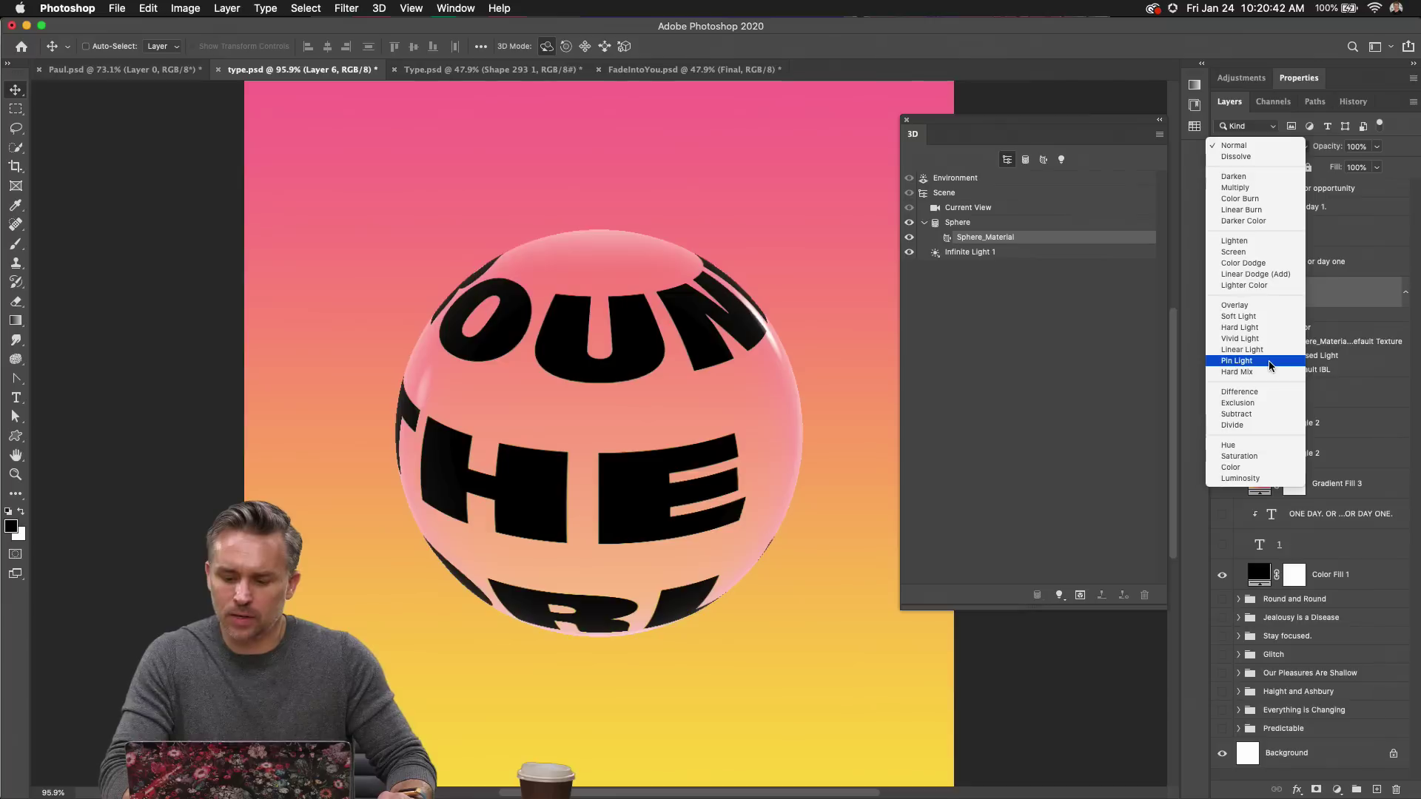
{"action": "left_click", "coordinate": [1268, 366]}
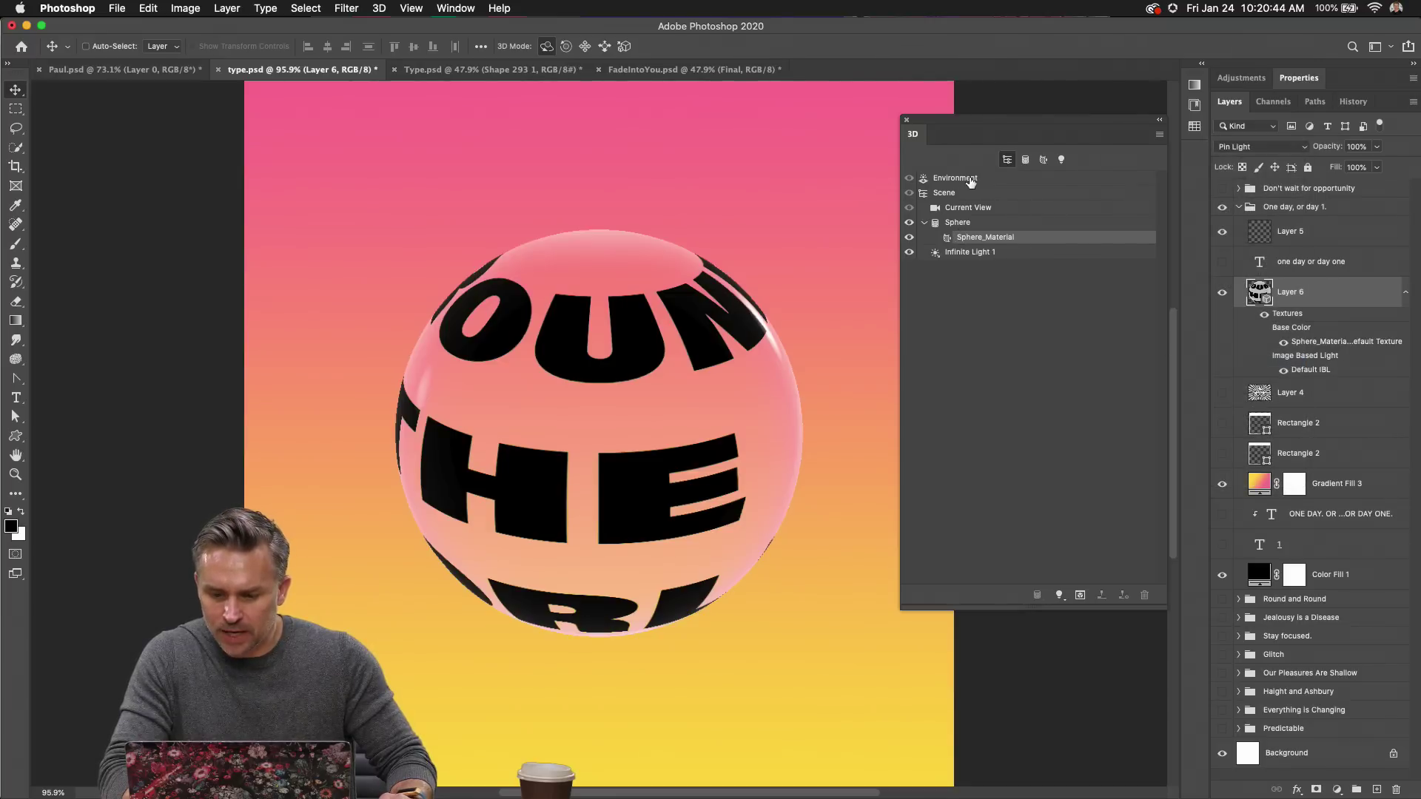
Apply the Unlit Texture render preset to the sphere's 3D scene.
{"action": "left_click", "coordinate": [1046, 193]}
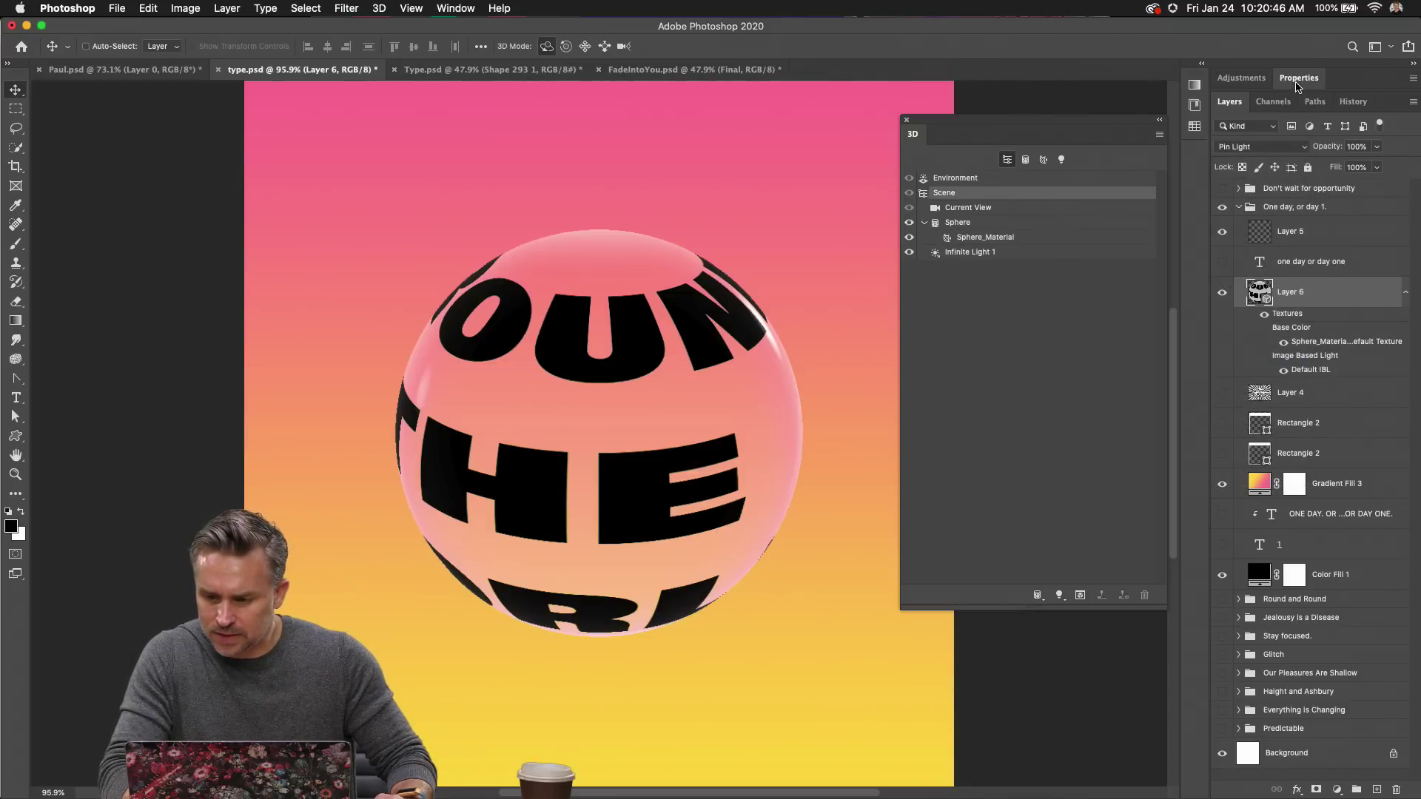
{"action": "left_click", "coordinate": [1296, 80]}
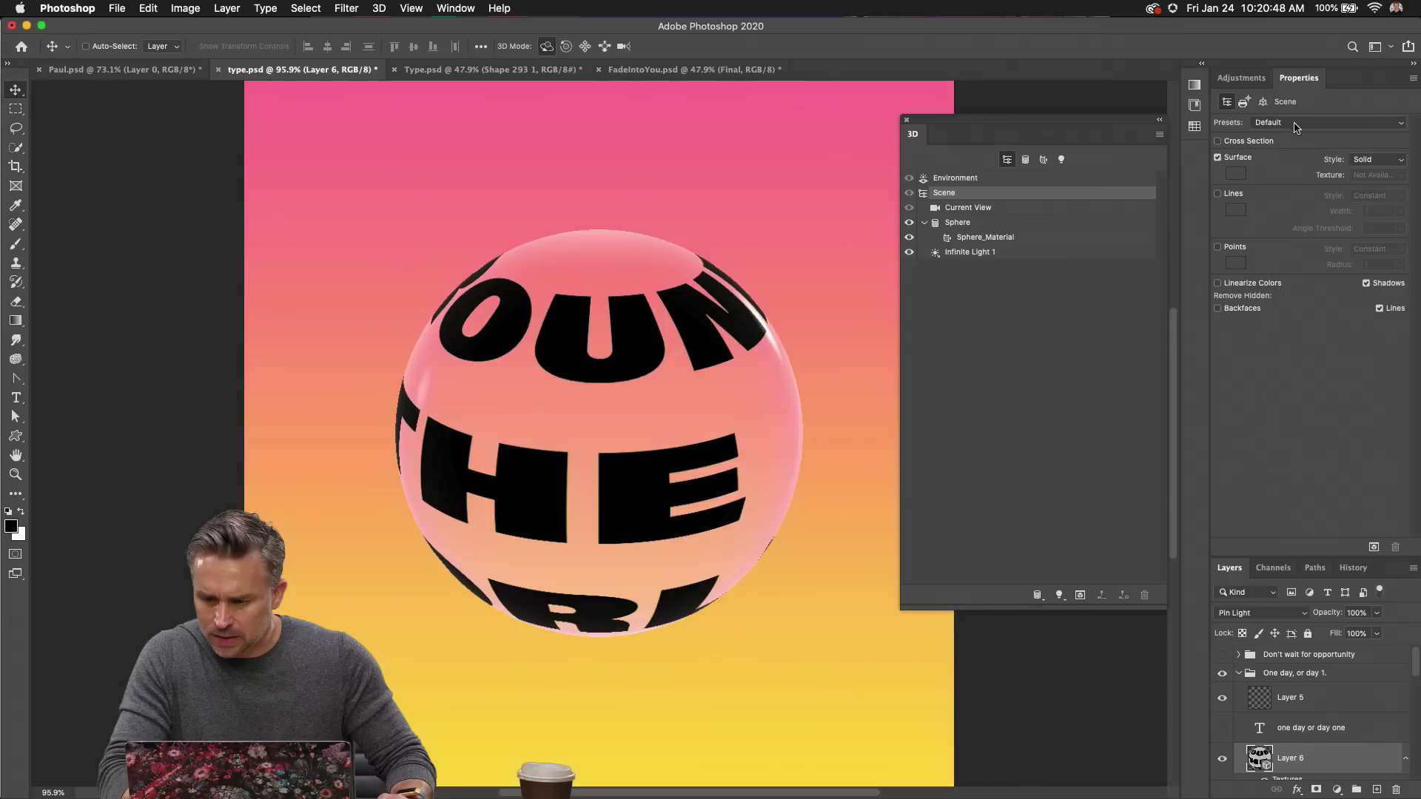
{"action": "left_click", "coordinate": [1295, 124]}
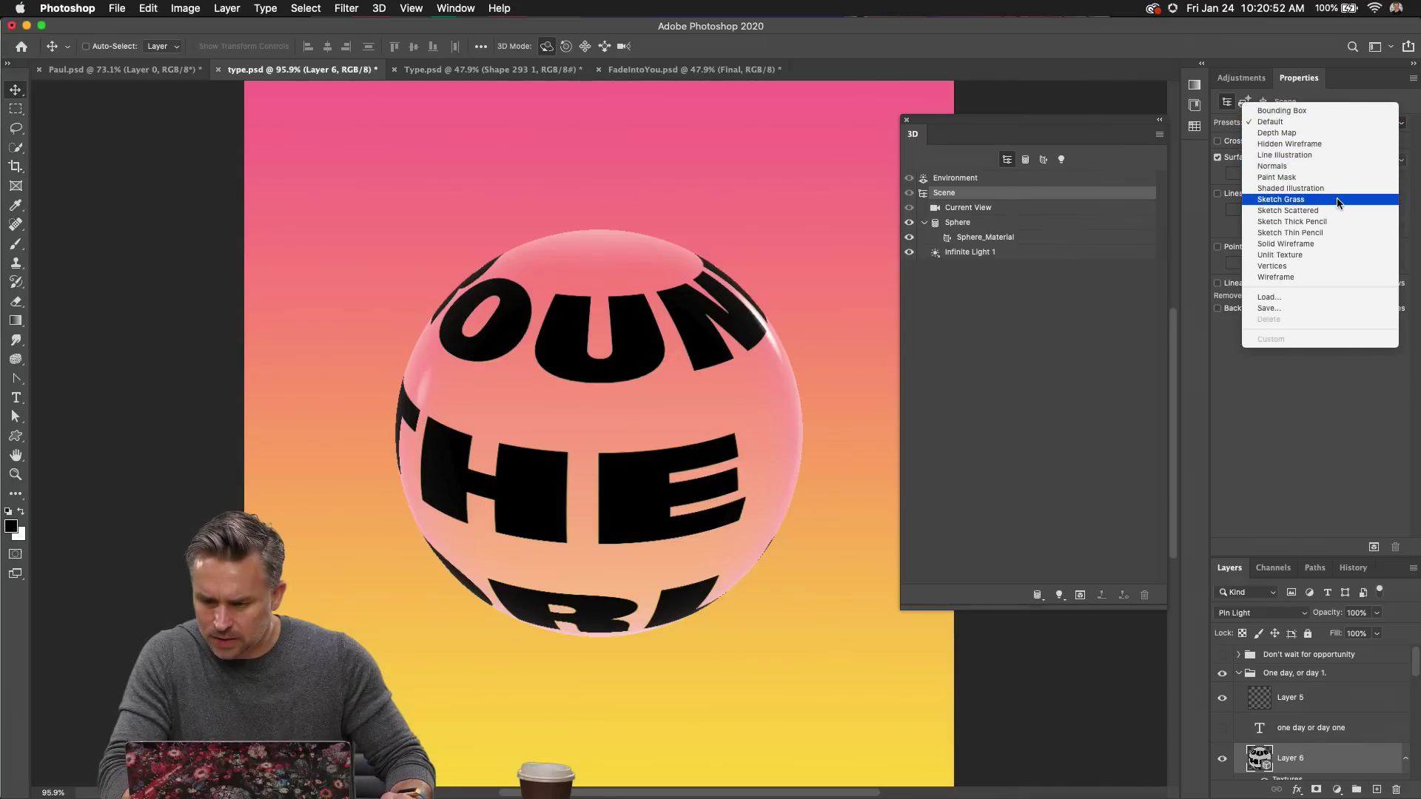
{"action": "left_click", "coordinate": [1332, 256]}
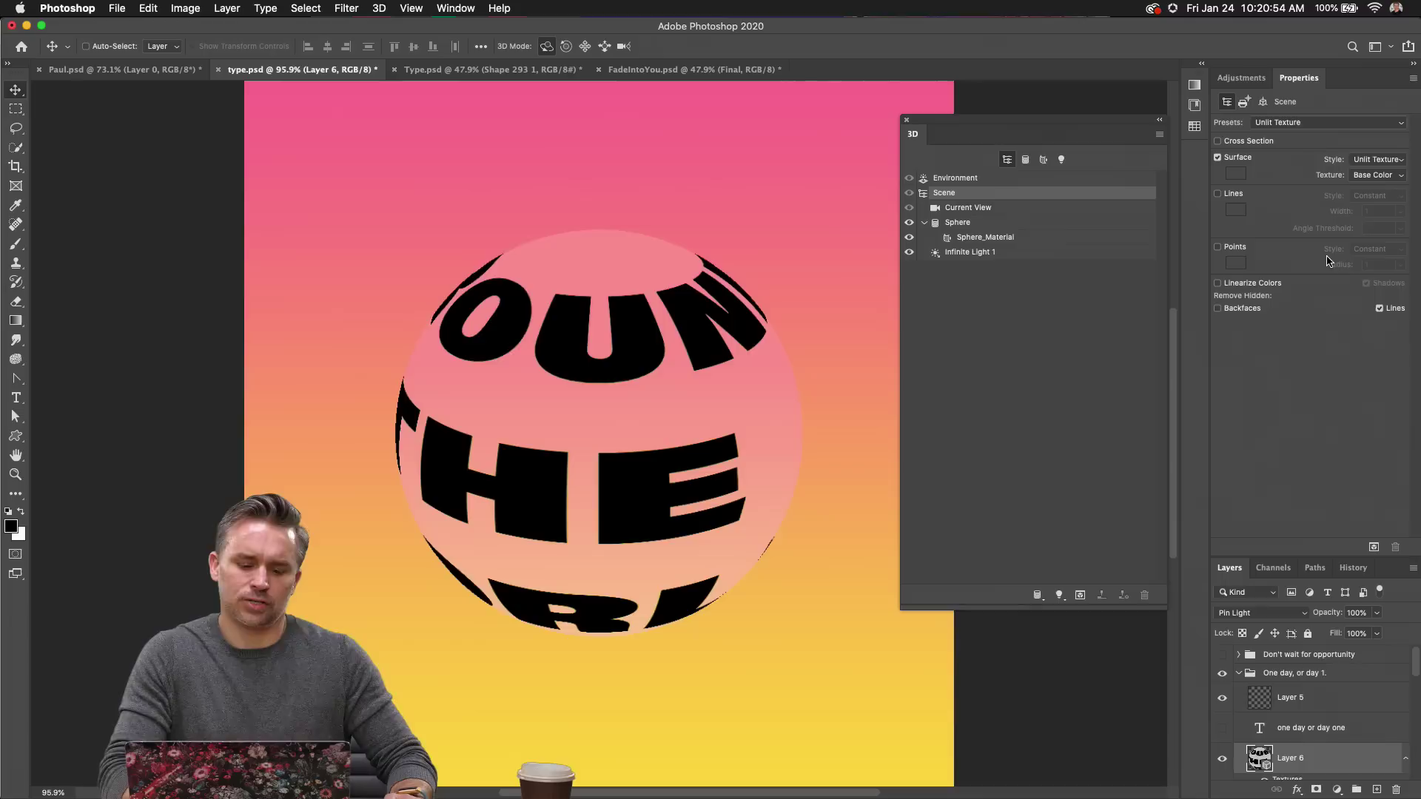
{"action": "double_click", "coordinate": [1358, 87]}
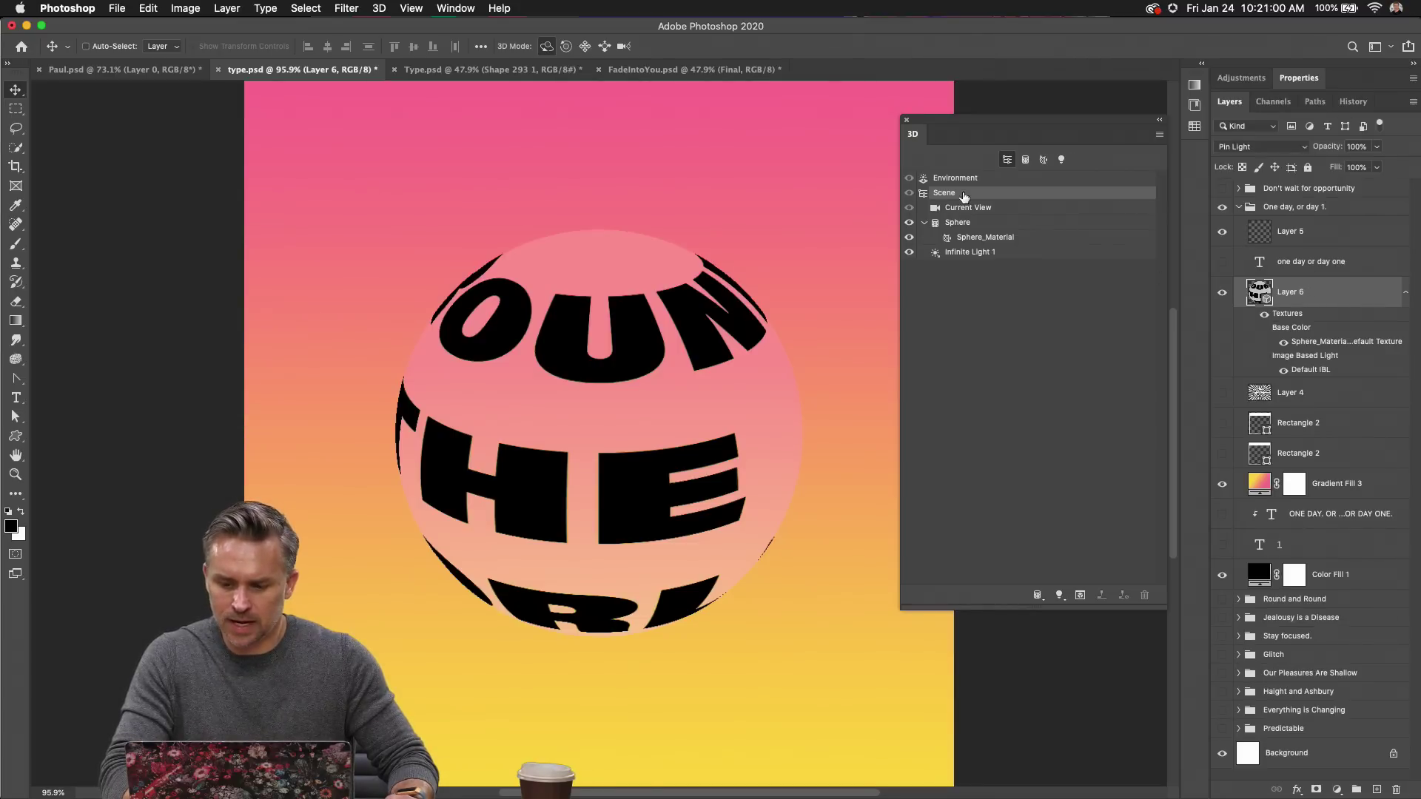
Orbit the current 3D view around the sphere so the T and H of THE face the front.
{"action": "left_click", "coordinate": [957, 224]}
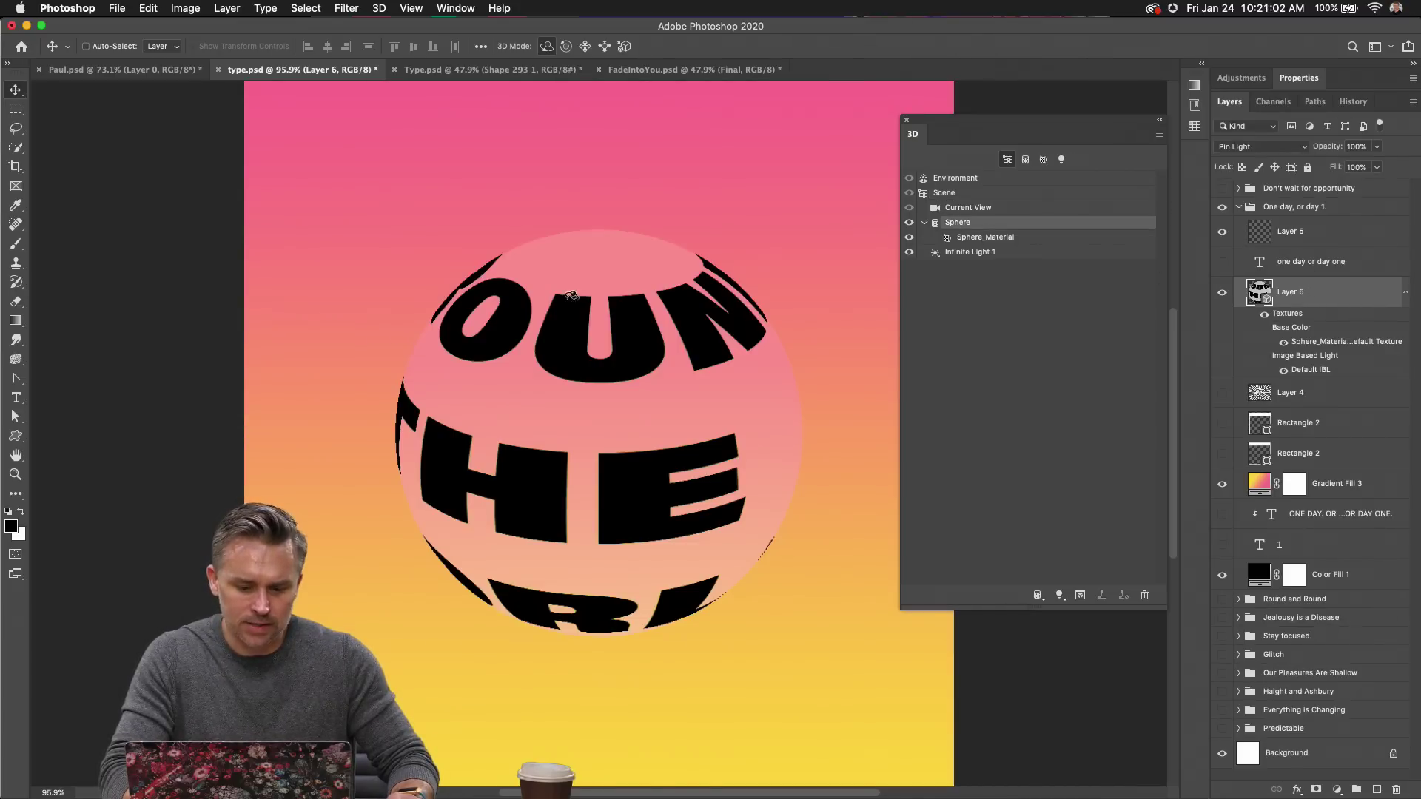
{"action": "left_click", "coordinate": [971, 208]}
{"action": "left_click_drag", "start_coordinate": [482, 431], "coordinate": [581, 389]}
Open the base color texture of Sphere_Material for editing.
{"action": "left_click", "coordinate": [978, 238]}
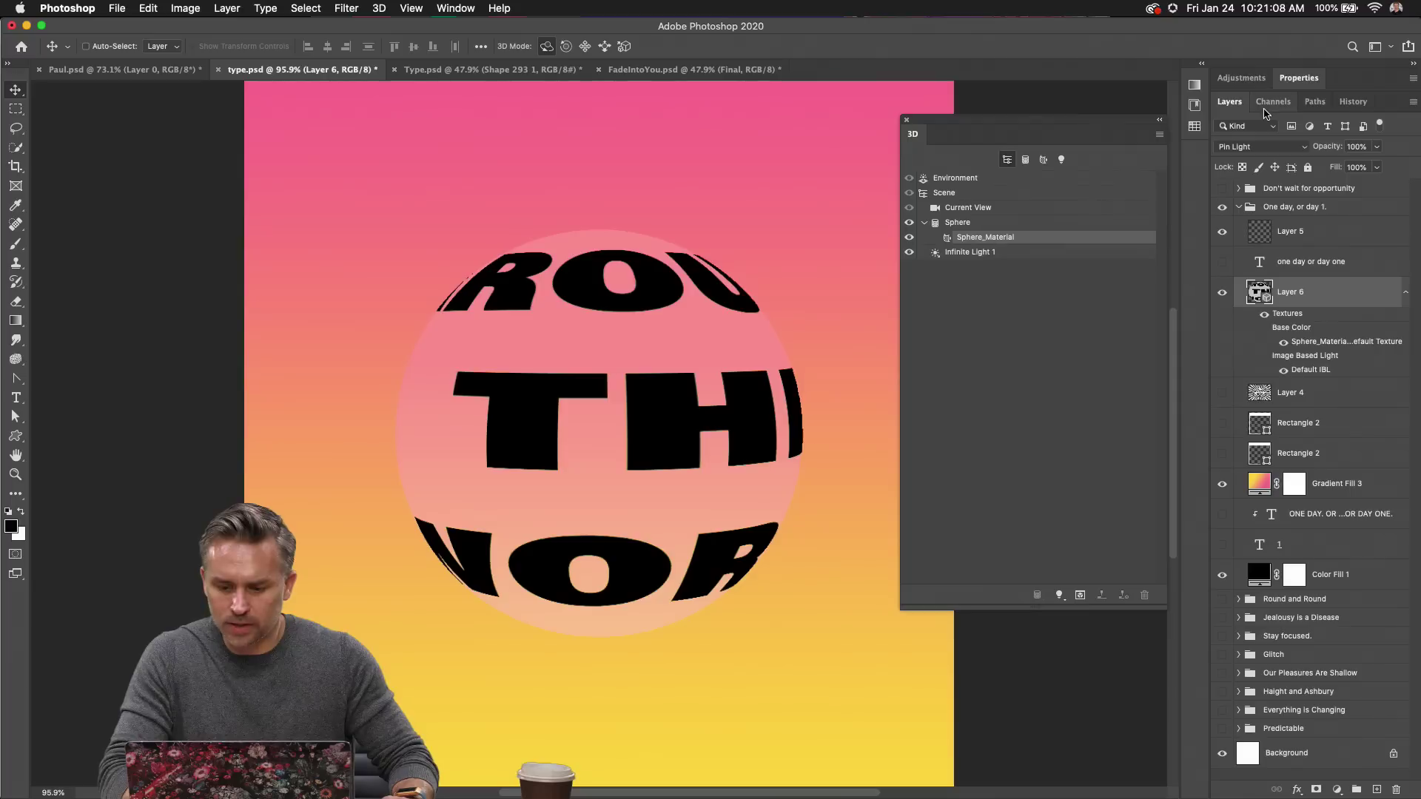
{"action": "left_click", "coordinate": [1360, 80]}
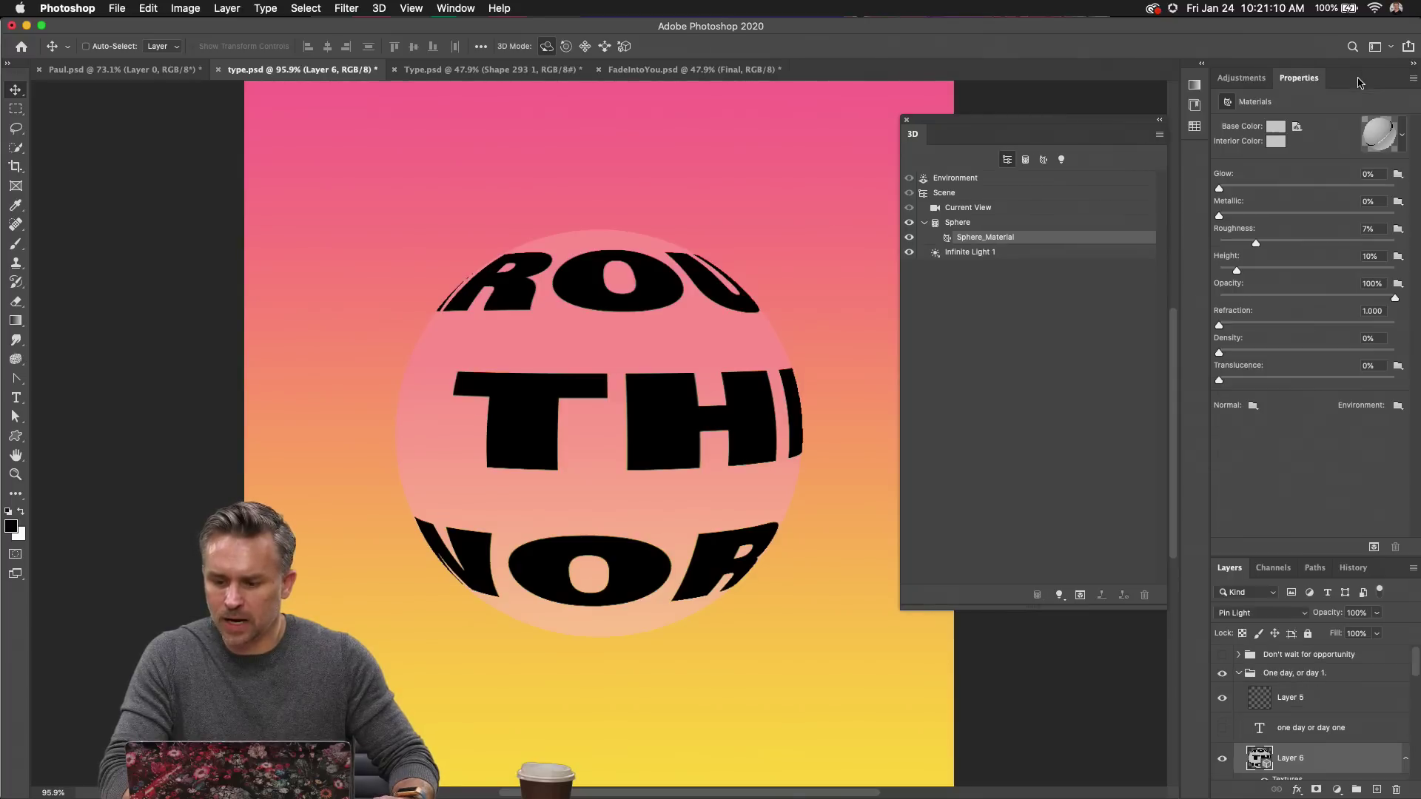
{"action": "left_click", "coordinate": [1297, 127]}
{"action": "left_click", "coordinate": [1306, 139]}
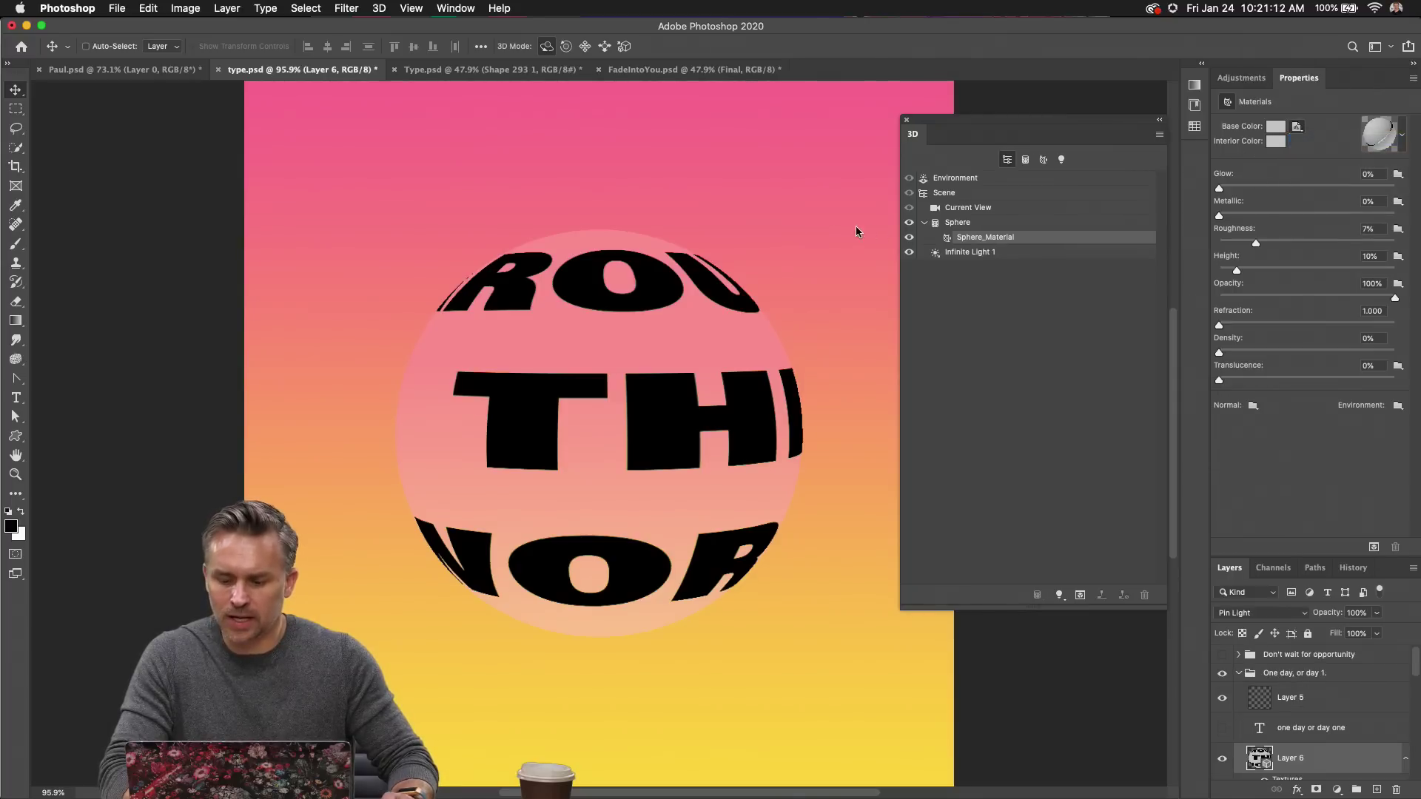
Scale the AROUND THE WORLD text down to about 136 pt and rotate it about 20 degrees counterclockwise.
{"action": "key", "text": "super+t"}
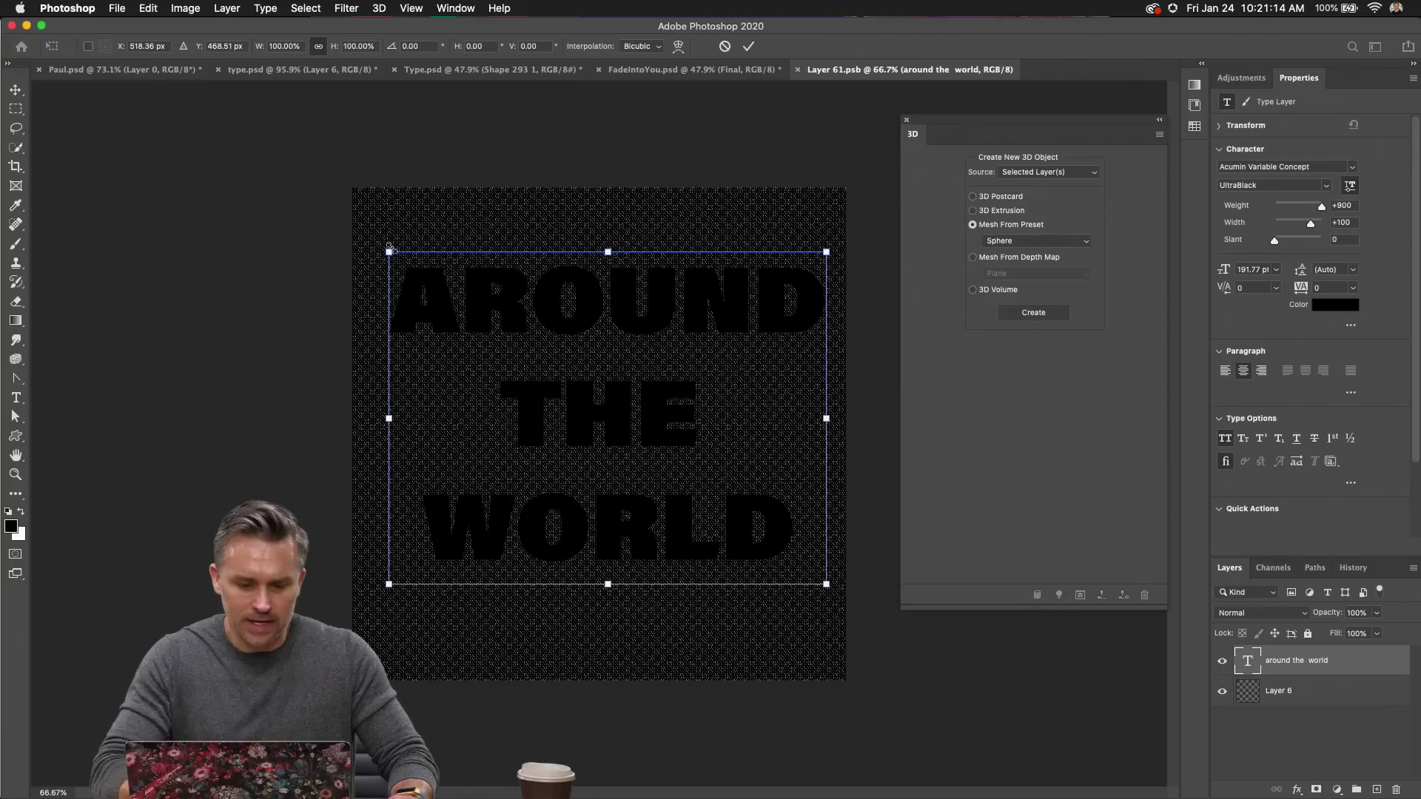
{"action": "left_click_drag", "start_coordinate": [388, 249], "coordinate": [476, 397]}
{"action": "key", "text": "Return"}
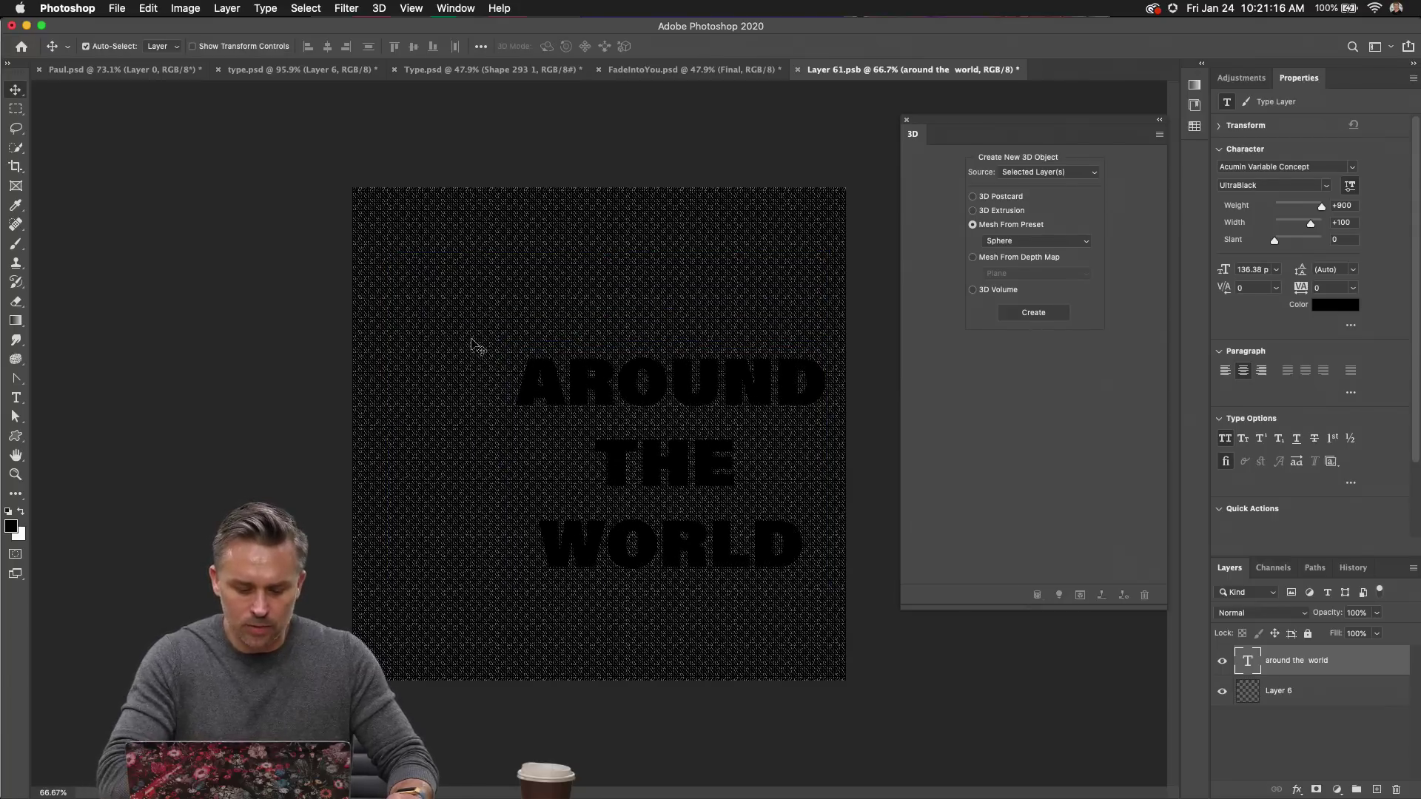
{"action": "key", "text": "super+t"}
{"action": "left_click_drag", "start_coordinate": [478, 333], "coordinate": [574, 376]}
{"action": "key", "text": "Return"}
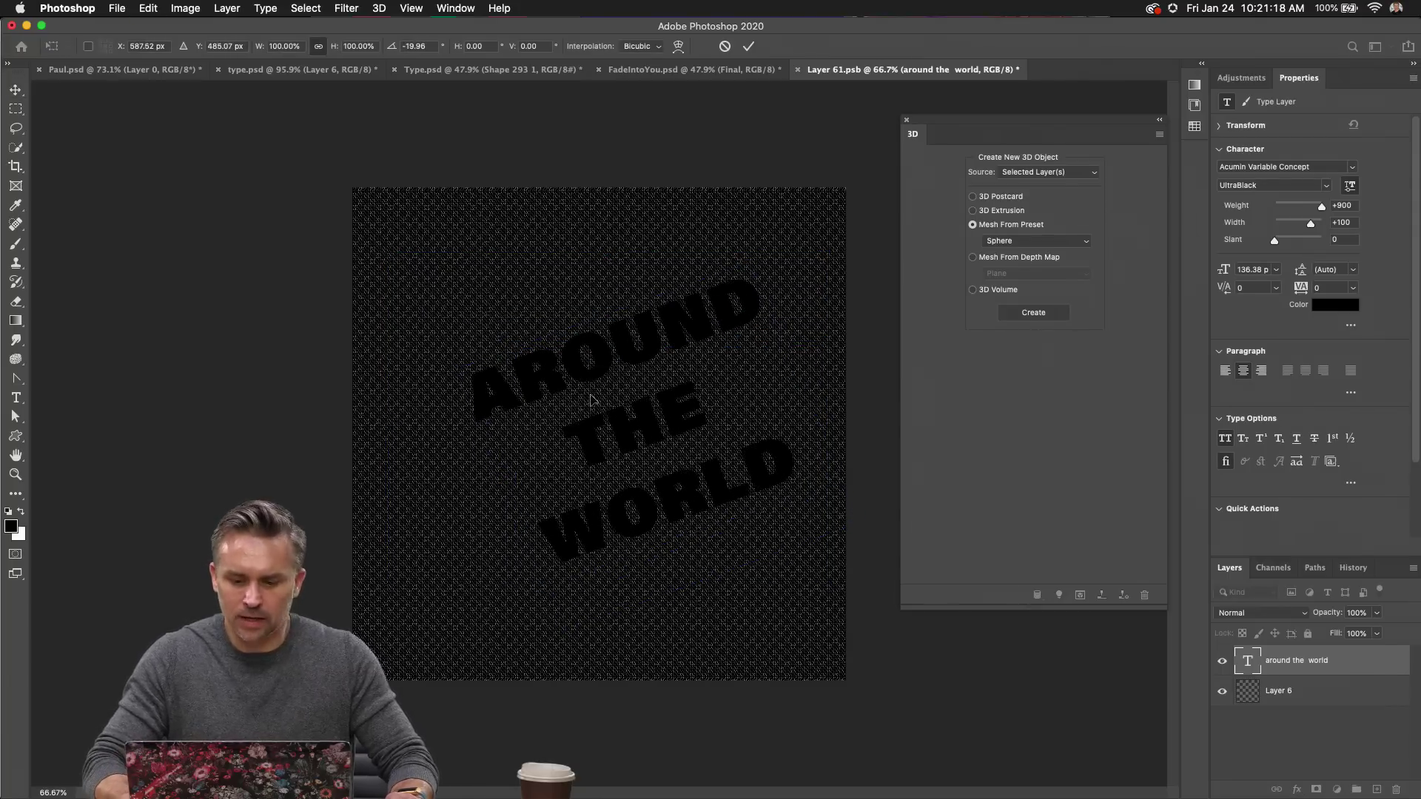
Tile all open documents and group type.psd into the same window area as Paul.psd.
{"action": "key", "text": "super+alt+t"}
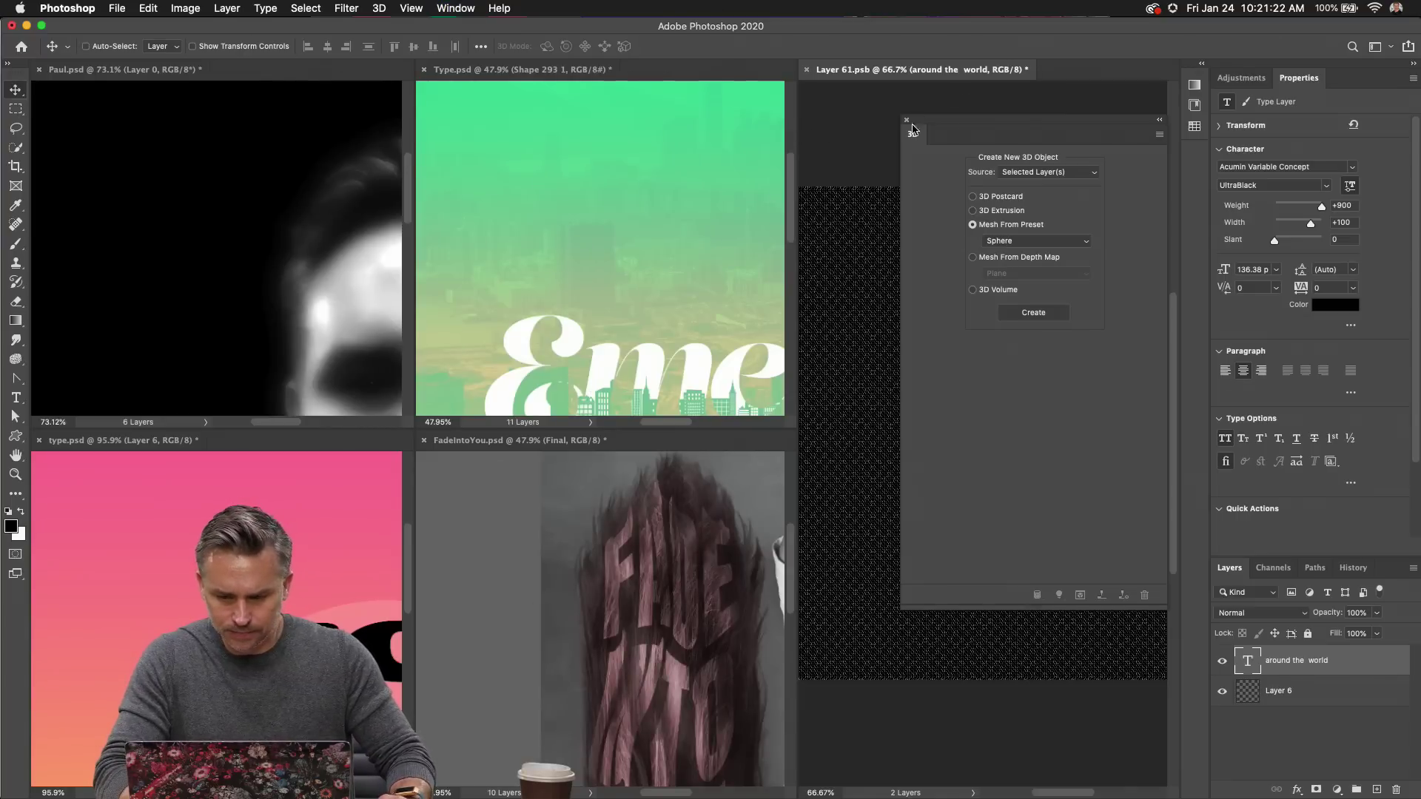
{"action": "left_click_drag", "start_coordinate": [912, 131], "coordinate": [1018, 199]}
{"action": "left_click_drag", "start_coordinate": [204, 457], "coordinate": [358, 95]}
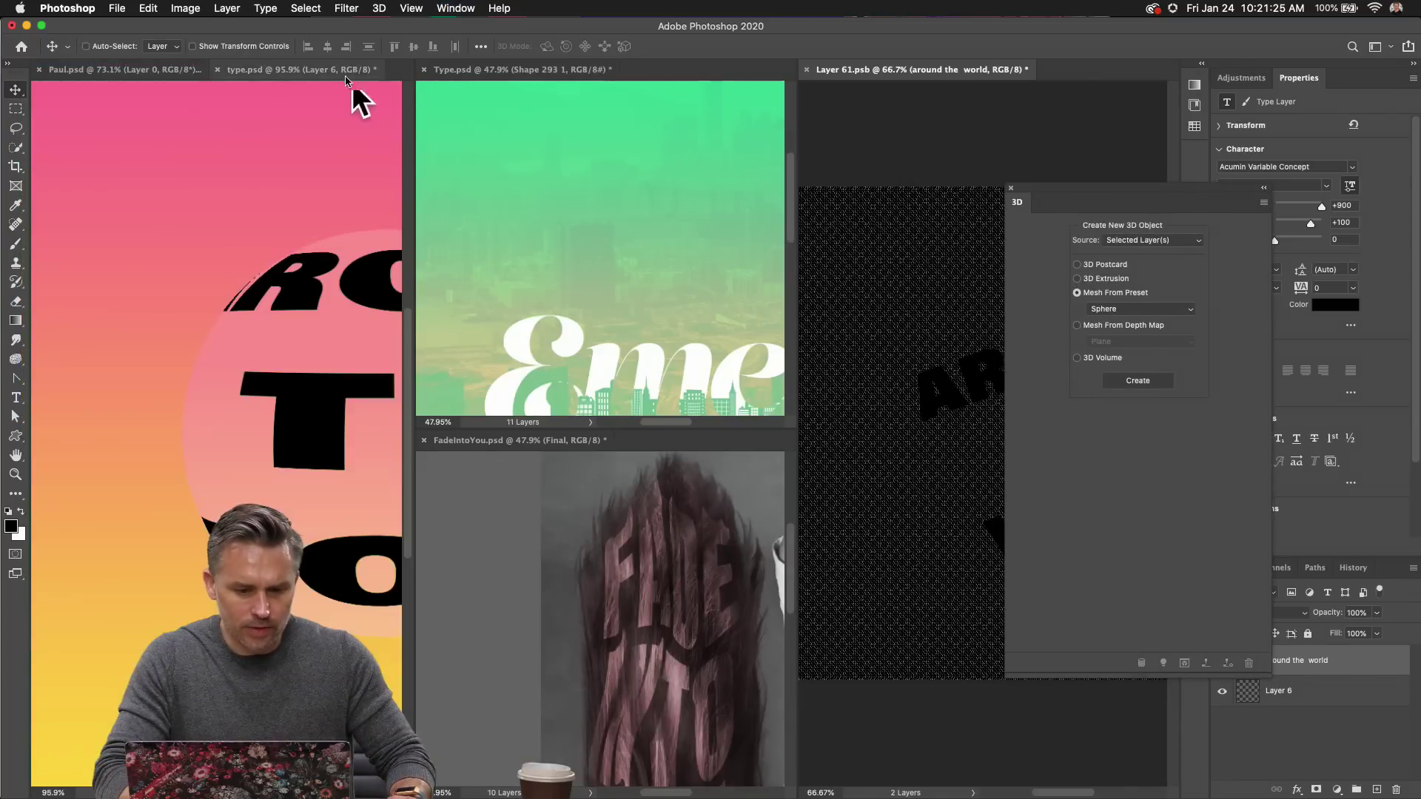
Close Type.psd and FadeIntoYou.psd without saving, leaving the sphere composition and its texture side by side.
{"action": "left_click", "coordinate": [424, 71]}
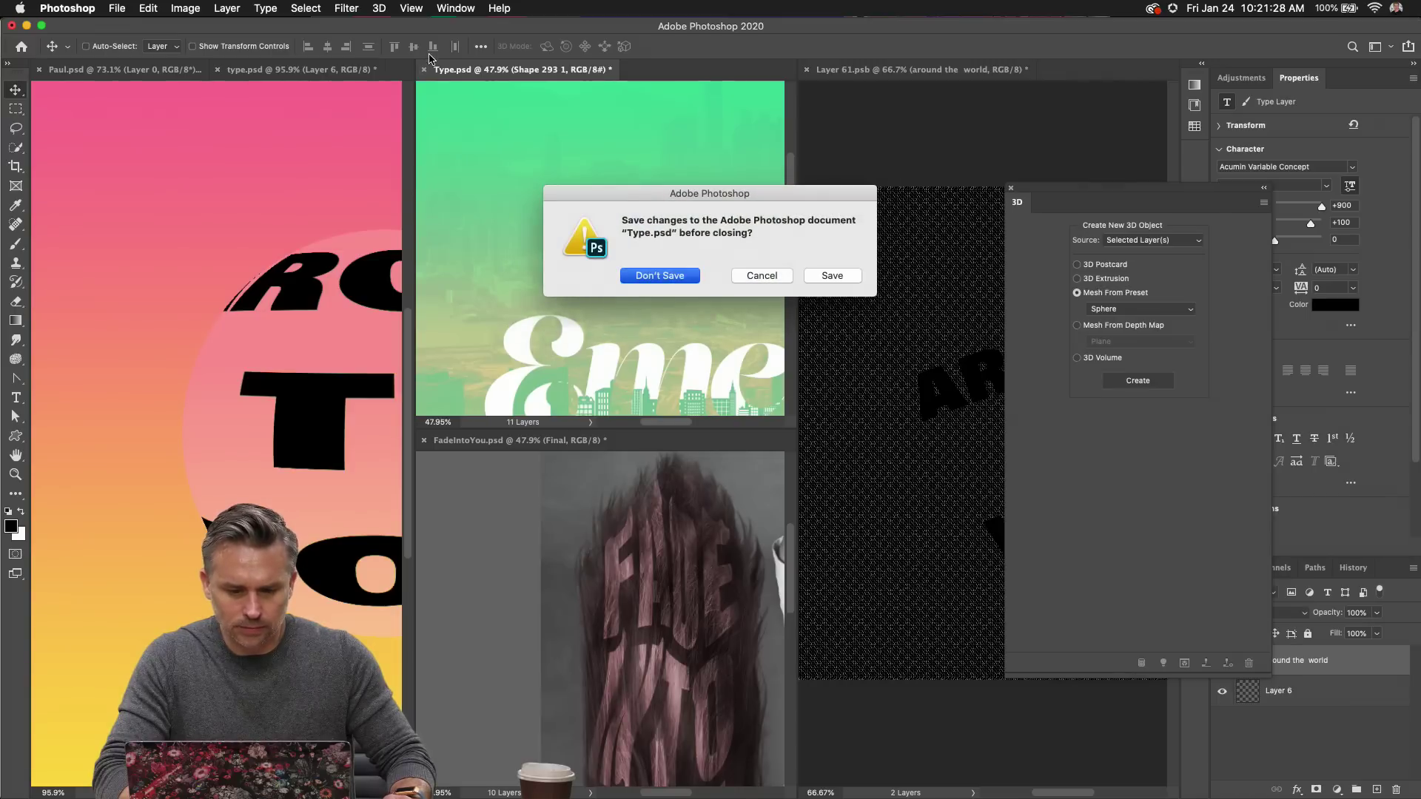
{"action": "key", "text": "Return"}
{"action": "left_click", "coordinate": [1137, 380]}
{"action": "left_click", "coordinate": [522, 210]}
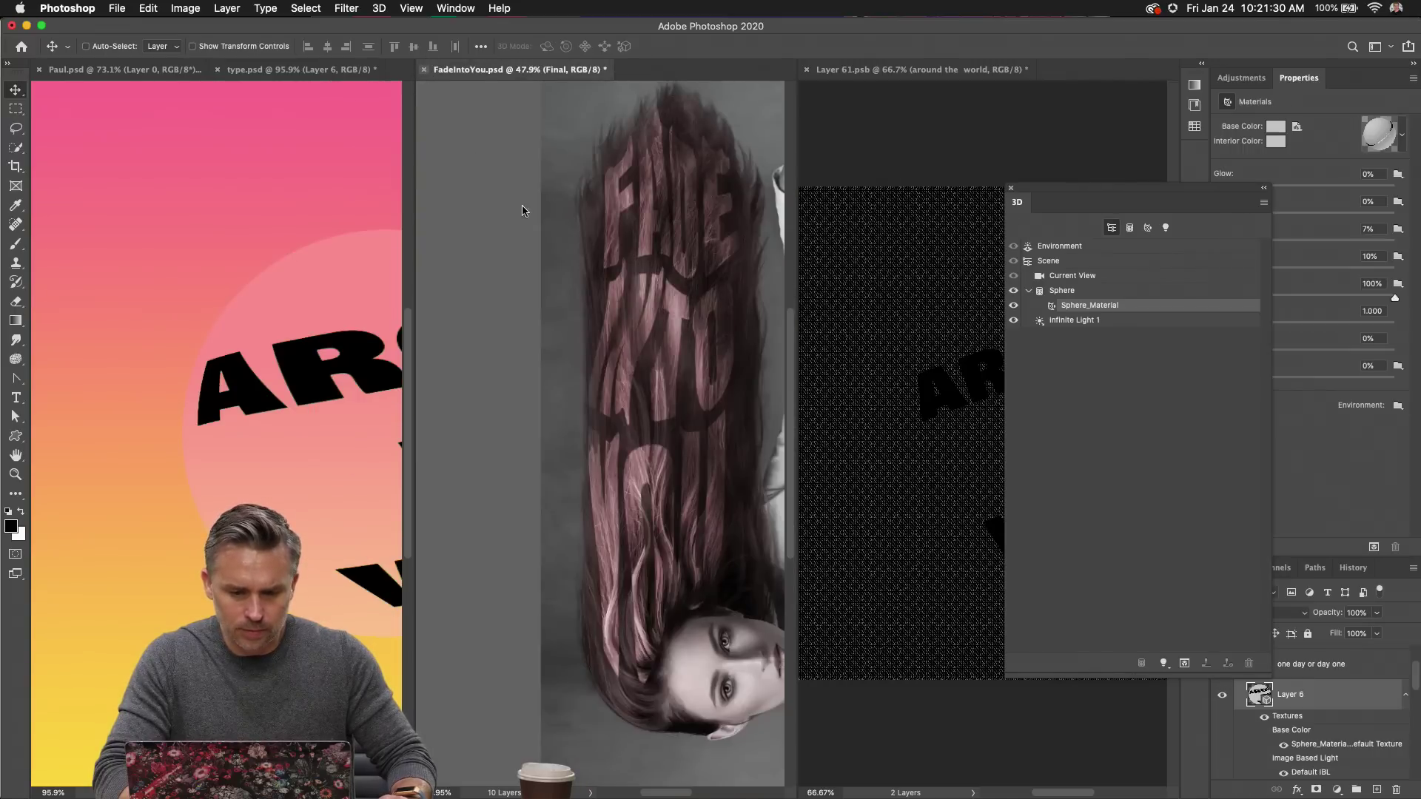
{"action": "key", "text": "super+w"}
{"action": "left_click", "coordinate": [692, 280]}
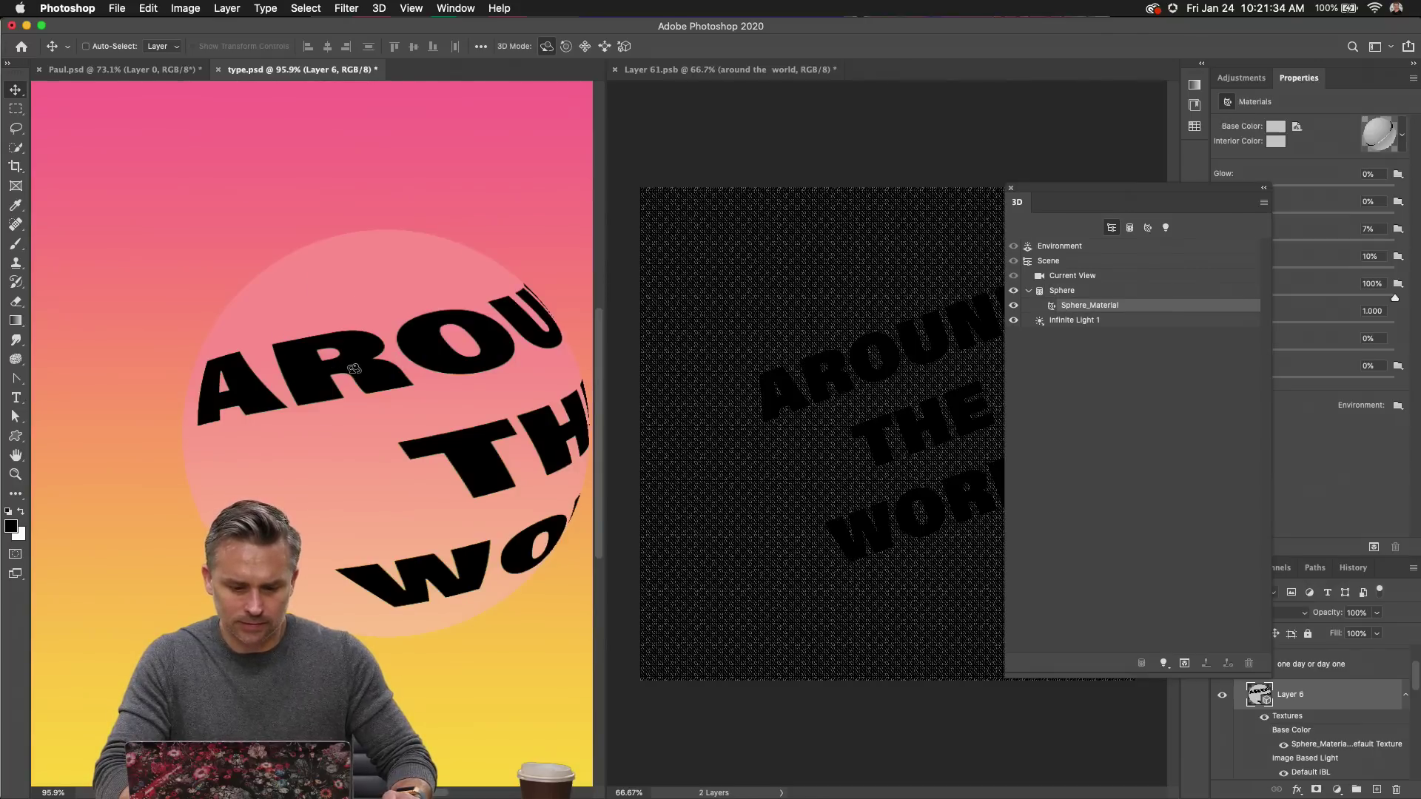
Shift the text toward the left edge of the Layer 61.psb texture, scale it down to about 114 pt and save the texture.
{"action": "left_click_drag", "start_coordinate": [1086, 214], "coordinate": [1026, 209]}
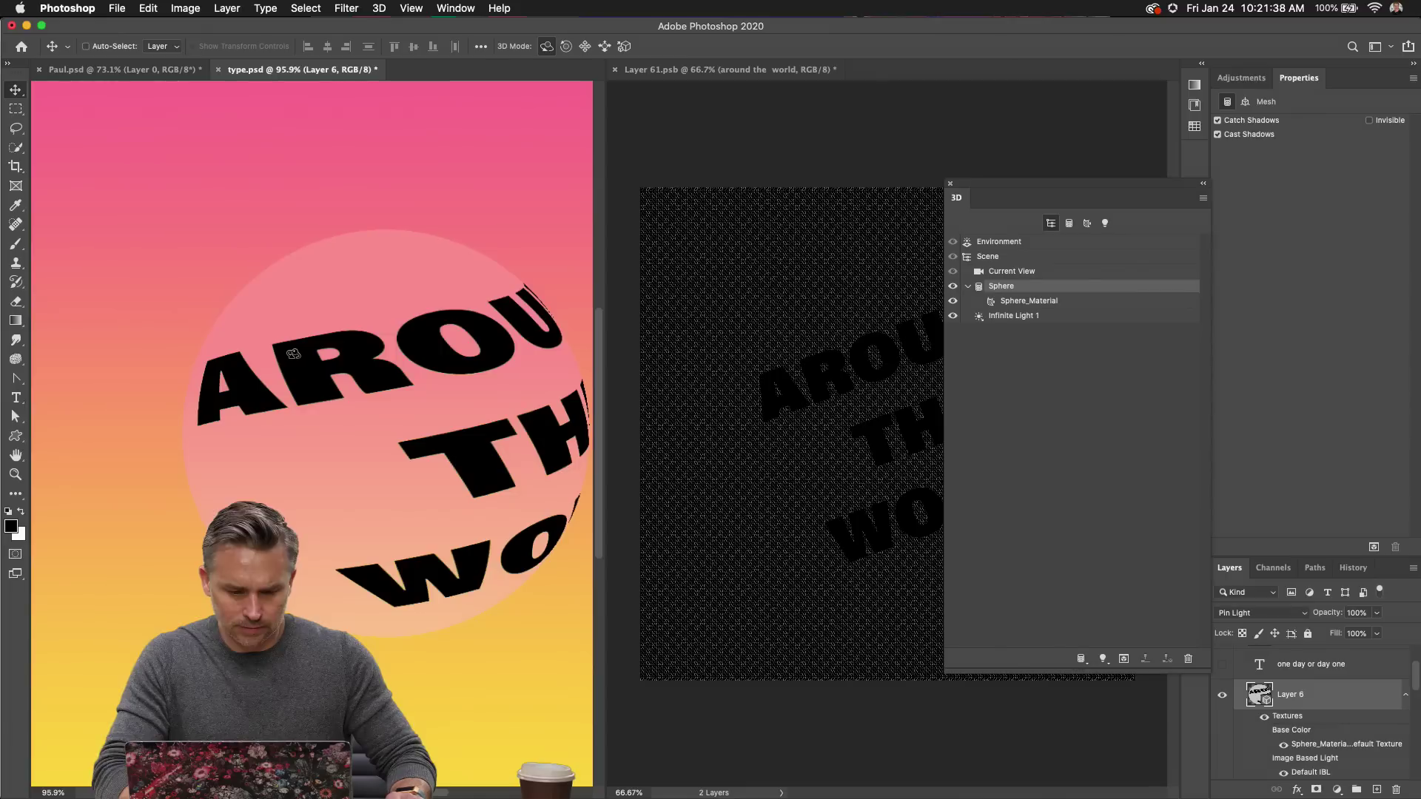
{"action": "left_click", "coordinate": [834, 152]}
{"action": "left_click_drag", "start_coordinate": [825, 380], "coordinate": [730, 399]}
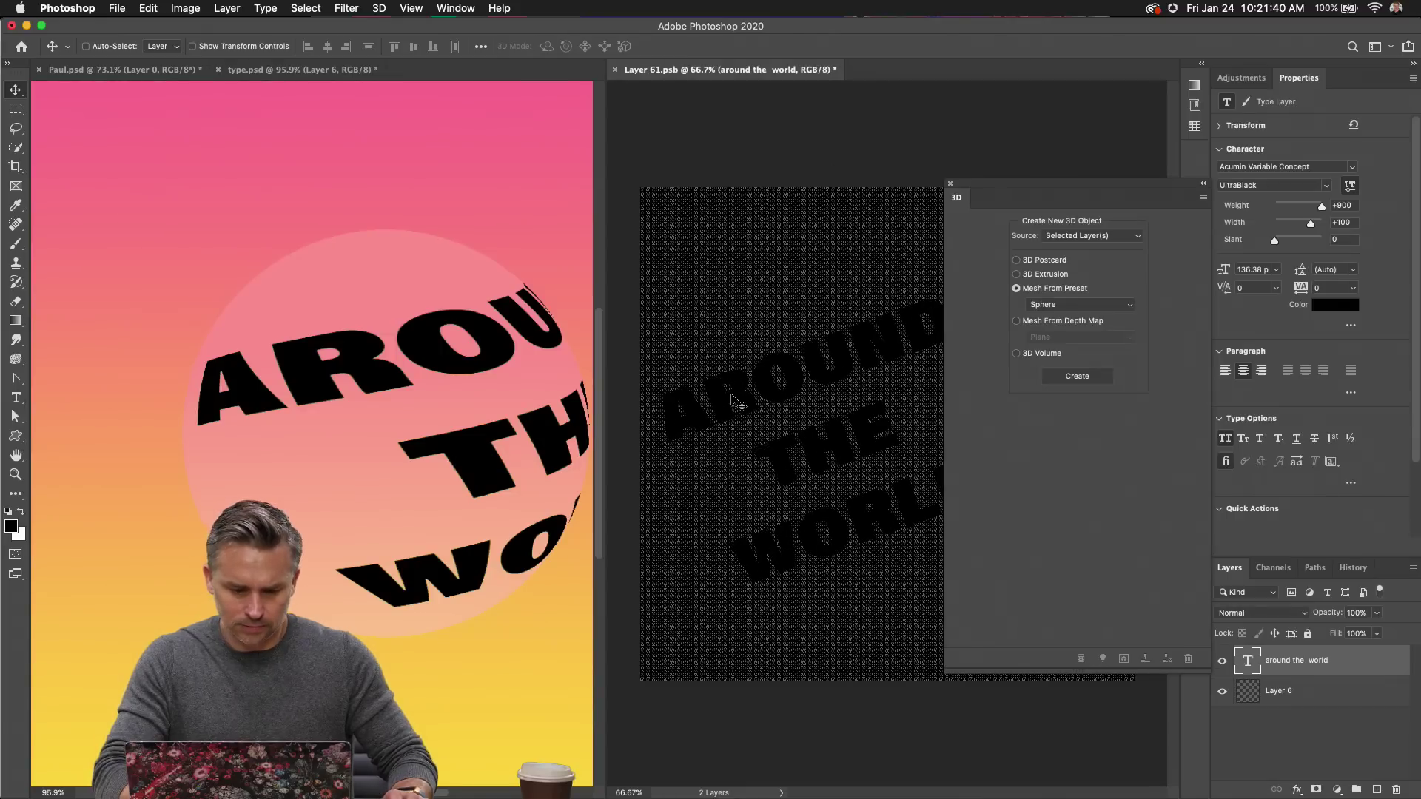
{"action": "key", "text": "super+t"}
{"action": "mouse_move", "coordinate": [646, 282]}
{"action": "left_mouse_down"}
{"action": "mouse_move", "coordinate": [710, 339]}
{"action": "mouse_move", "coordinate": [656, 295]}
{"action": "left_mouse_up"}
{"action": "key", "text": "Return"}
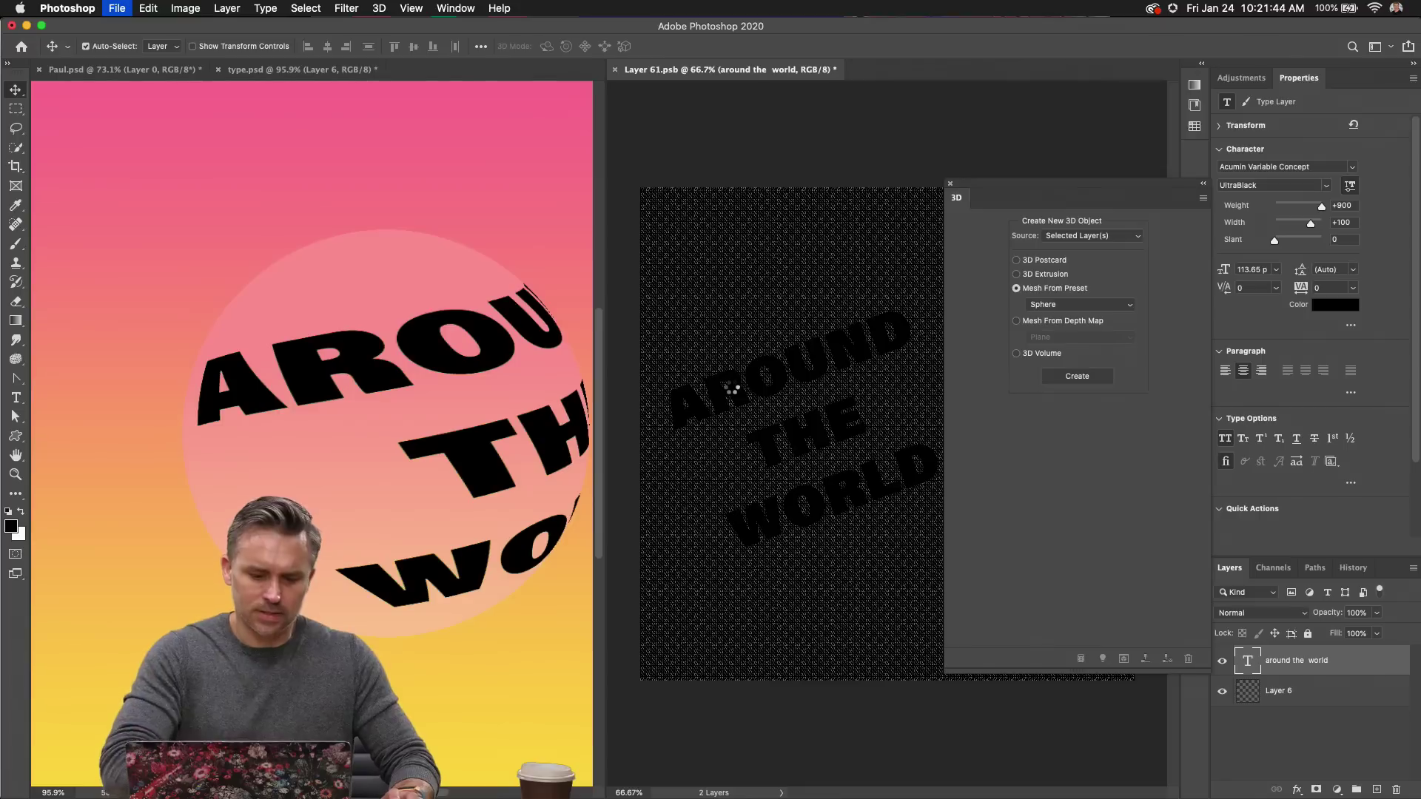
{"action": "key", "text": "super+s"}
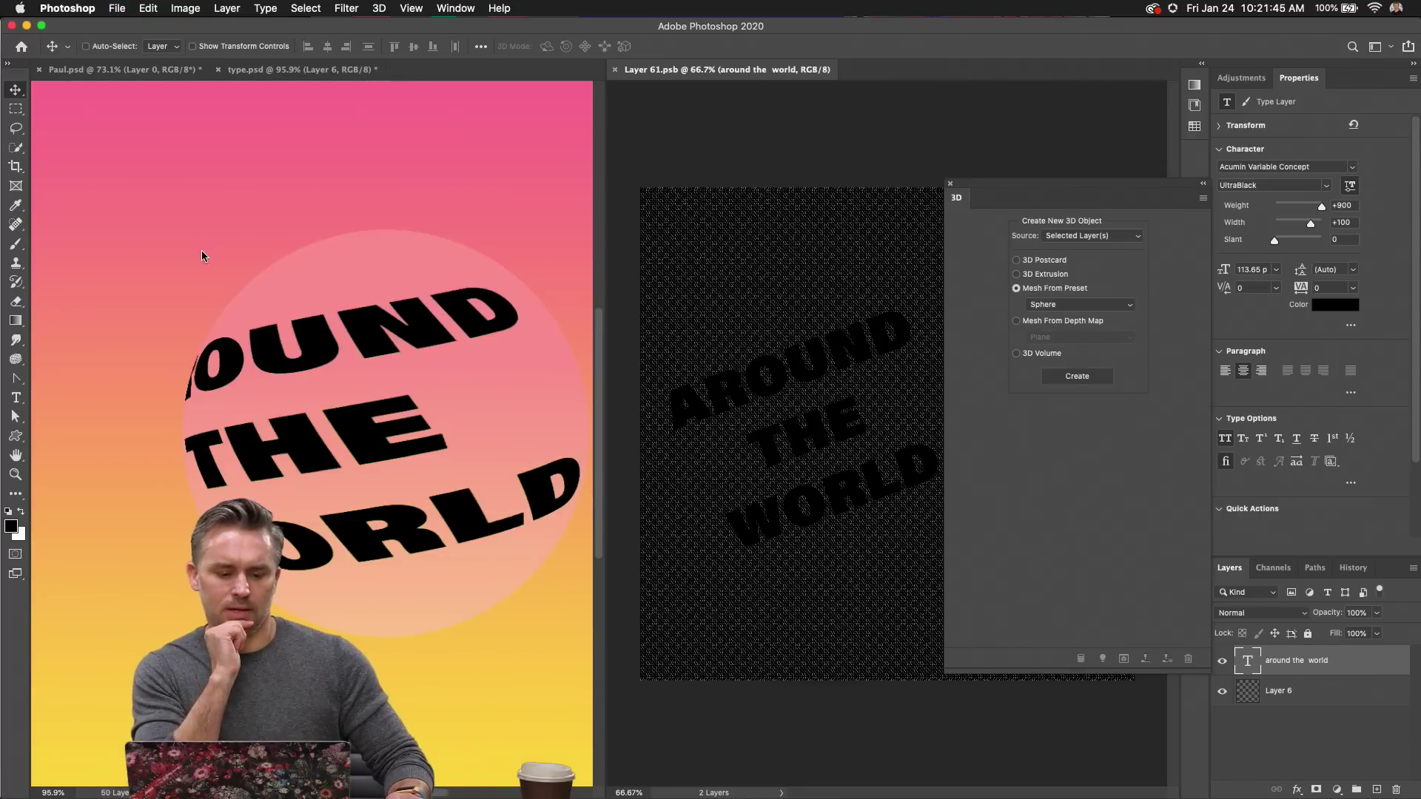
Close the Layer 61.psb texture document and save its changes.
{"action": "left_click", "coordinate": [318, 406]}
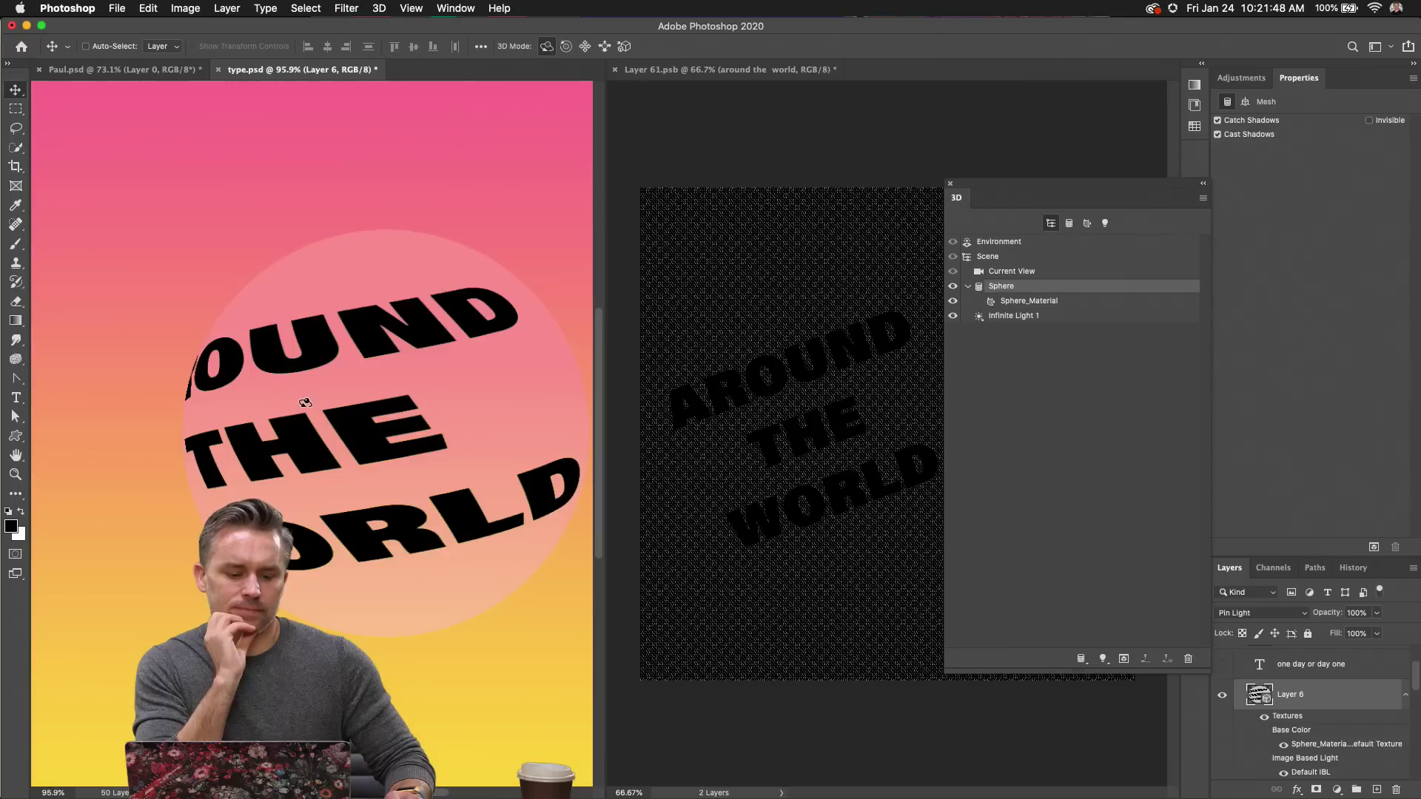
{"action": "left_click", "coordinate": [615, 72]}
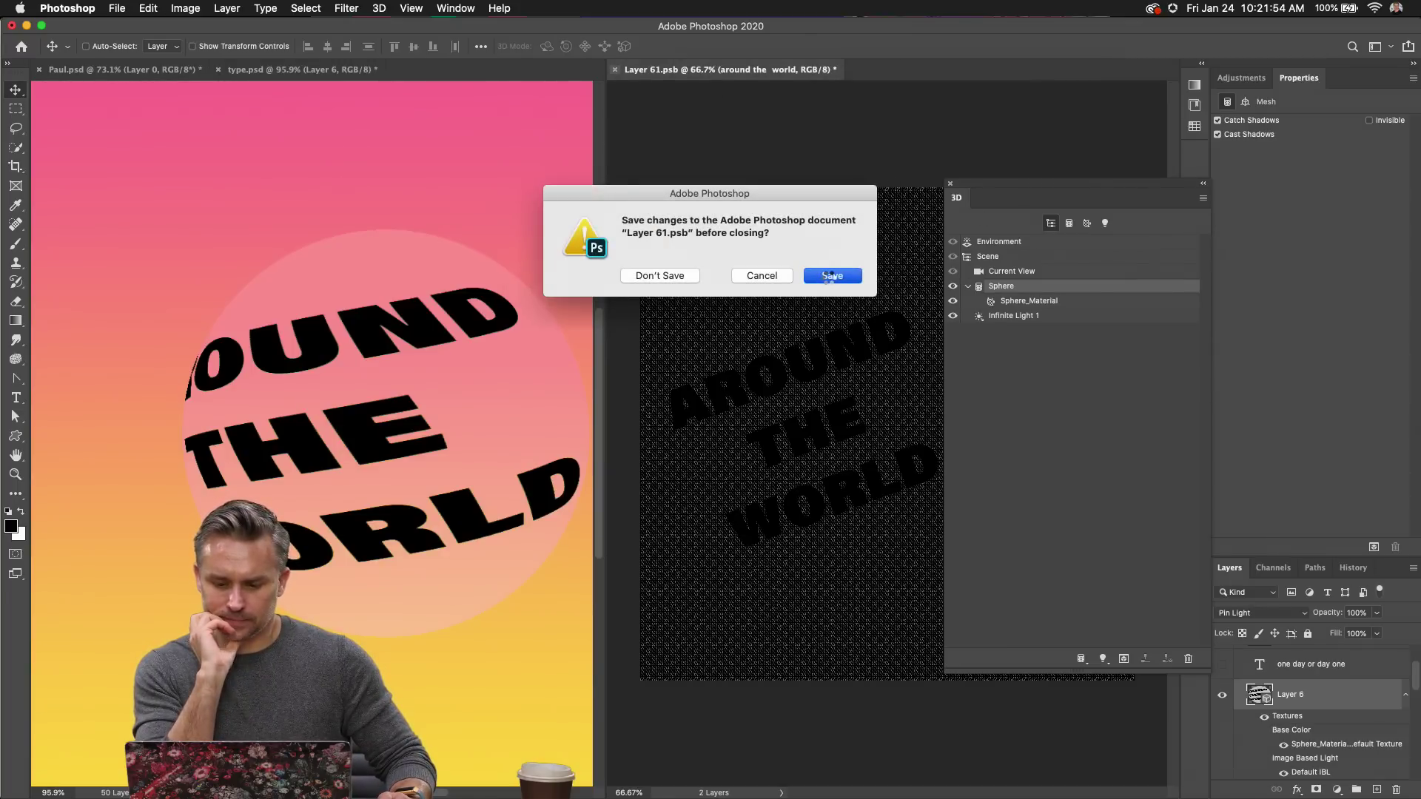
{"action": "left_click", "coordinate": [829, 276]}
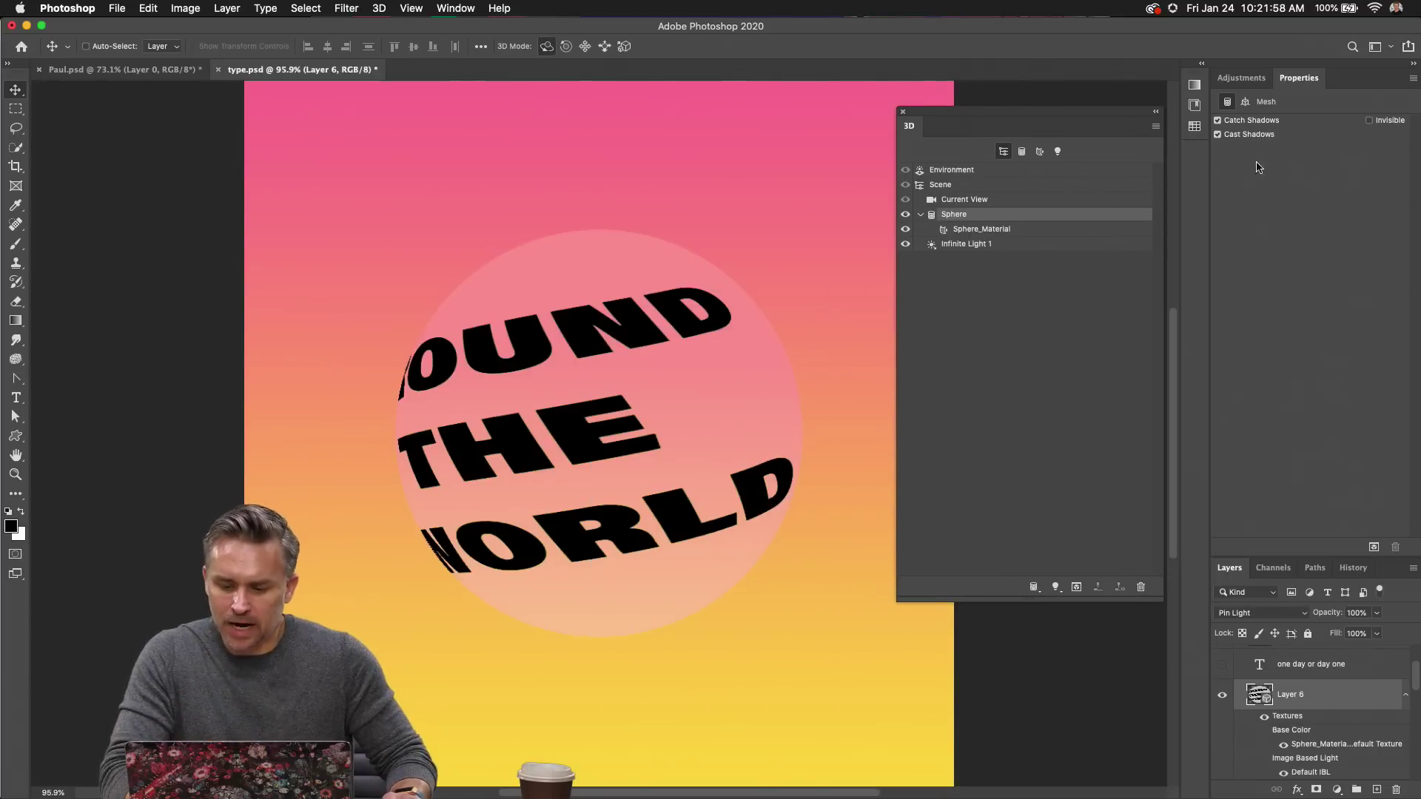
Try a lower opacity and a 32% glow on Sphere_Material, restoring opacity to 100% and glow to 0%.
{"action": "left_click", "coordinate": [982, 232]}
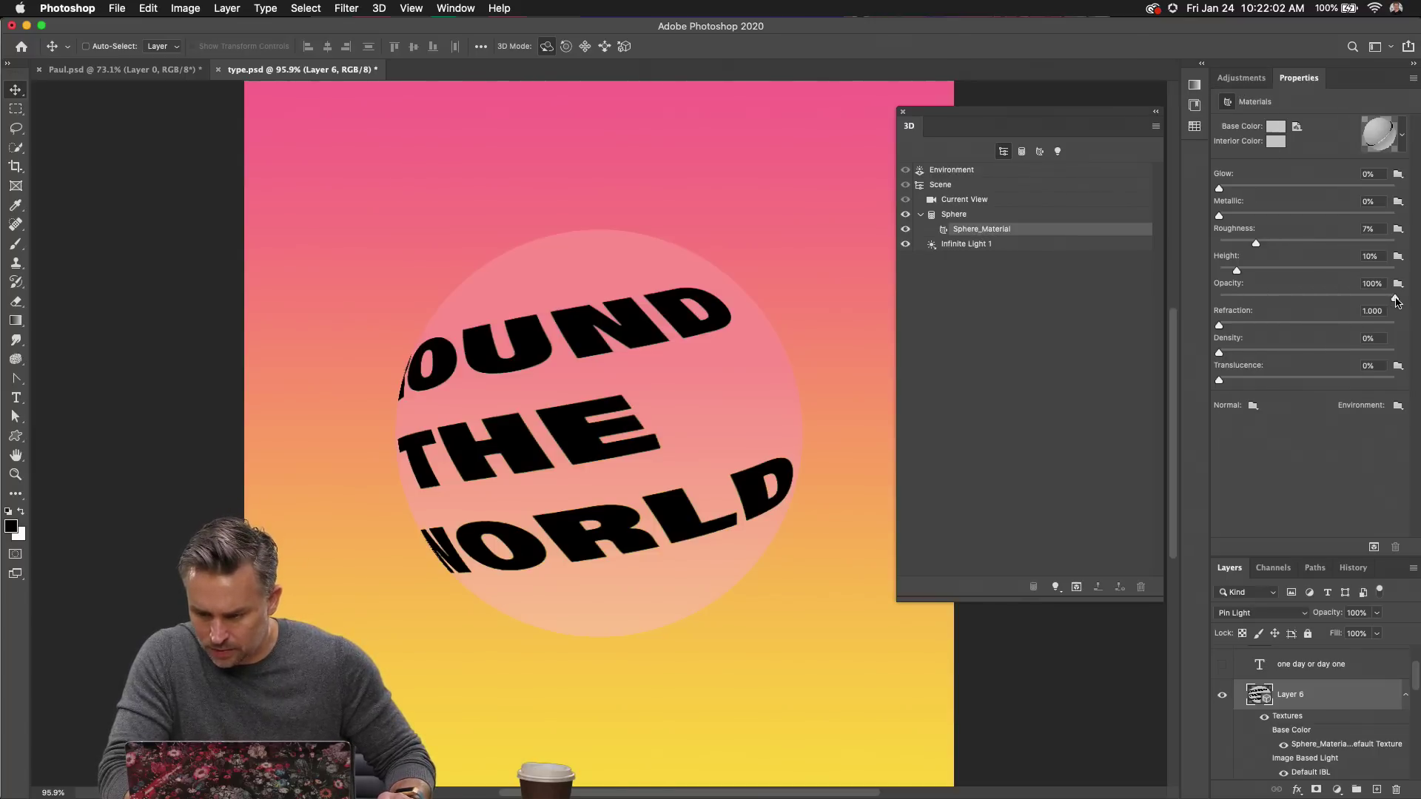
{"action": "left_click_drag", "start_coordinate": [1396, 299], "coordinate": [1322, 298]}
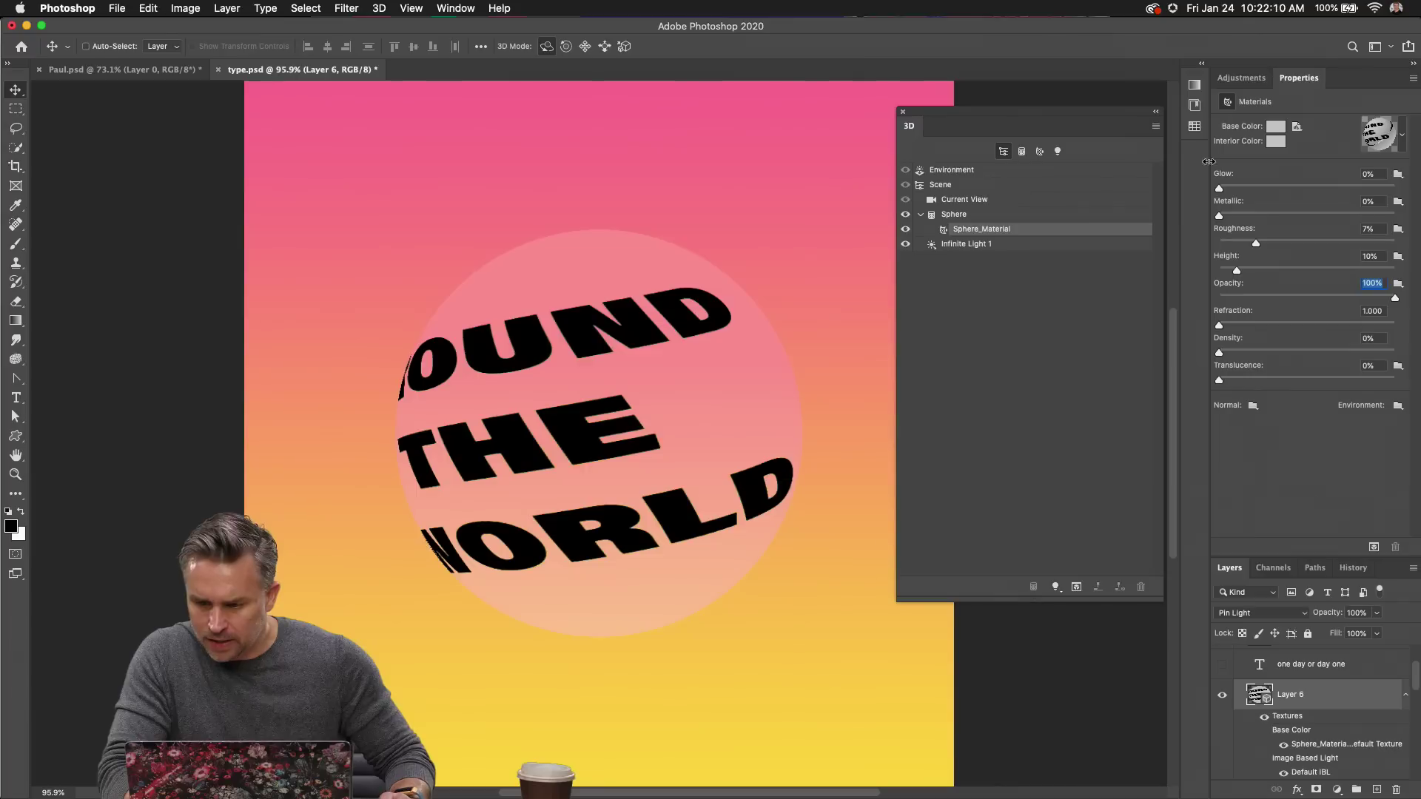
{"action": "left_click", "coordinate": [1273, 188]}
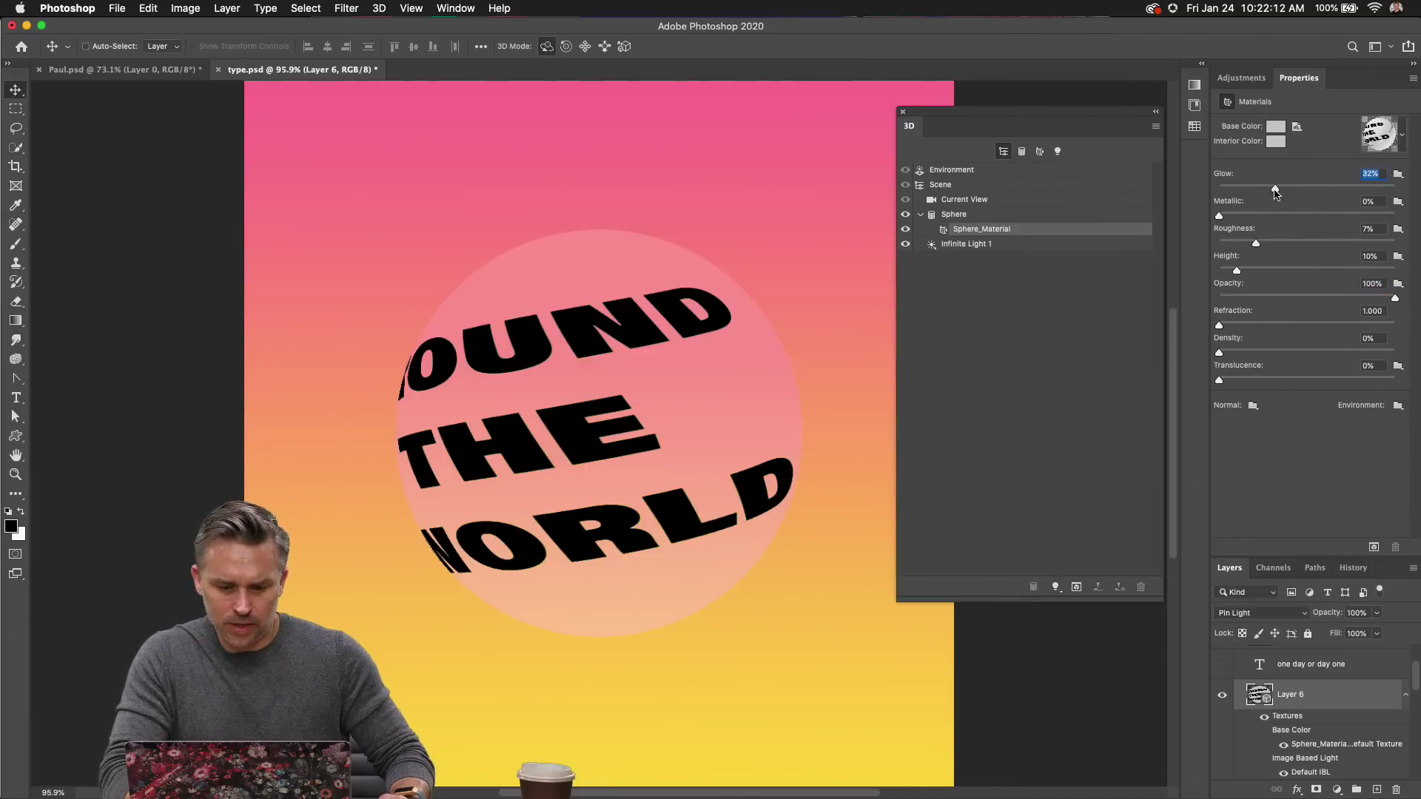
{"action": "left_click_drag", "start_coordinate": [1258, 194], "coordinate": [1184, 196]}
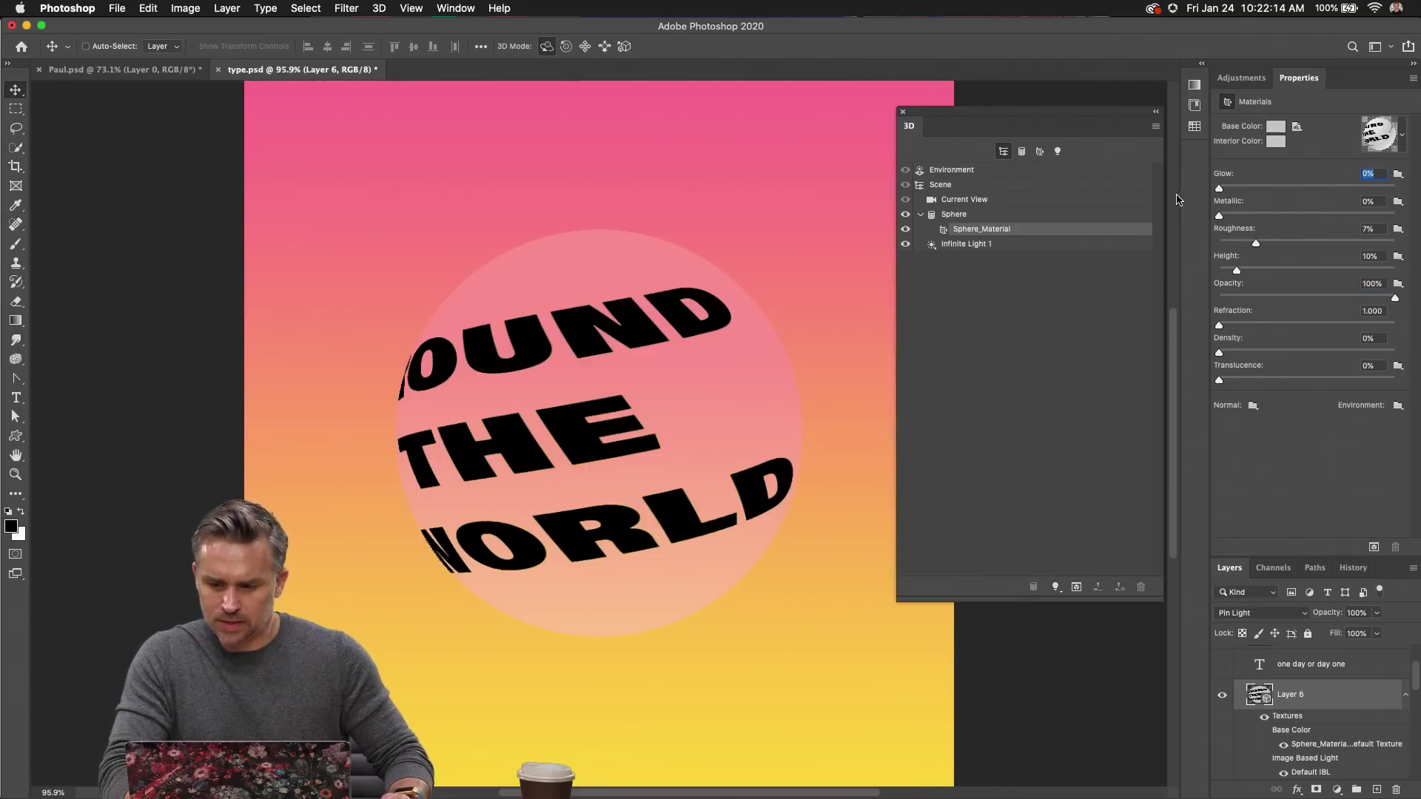
{"action": "left_click", "coordinate": [1398, 285]}
{"action": "left_click", "coordinate": [1304, 317]}
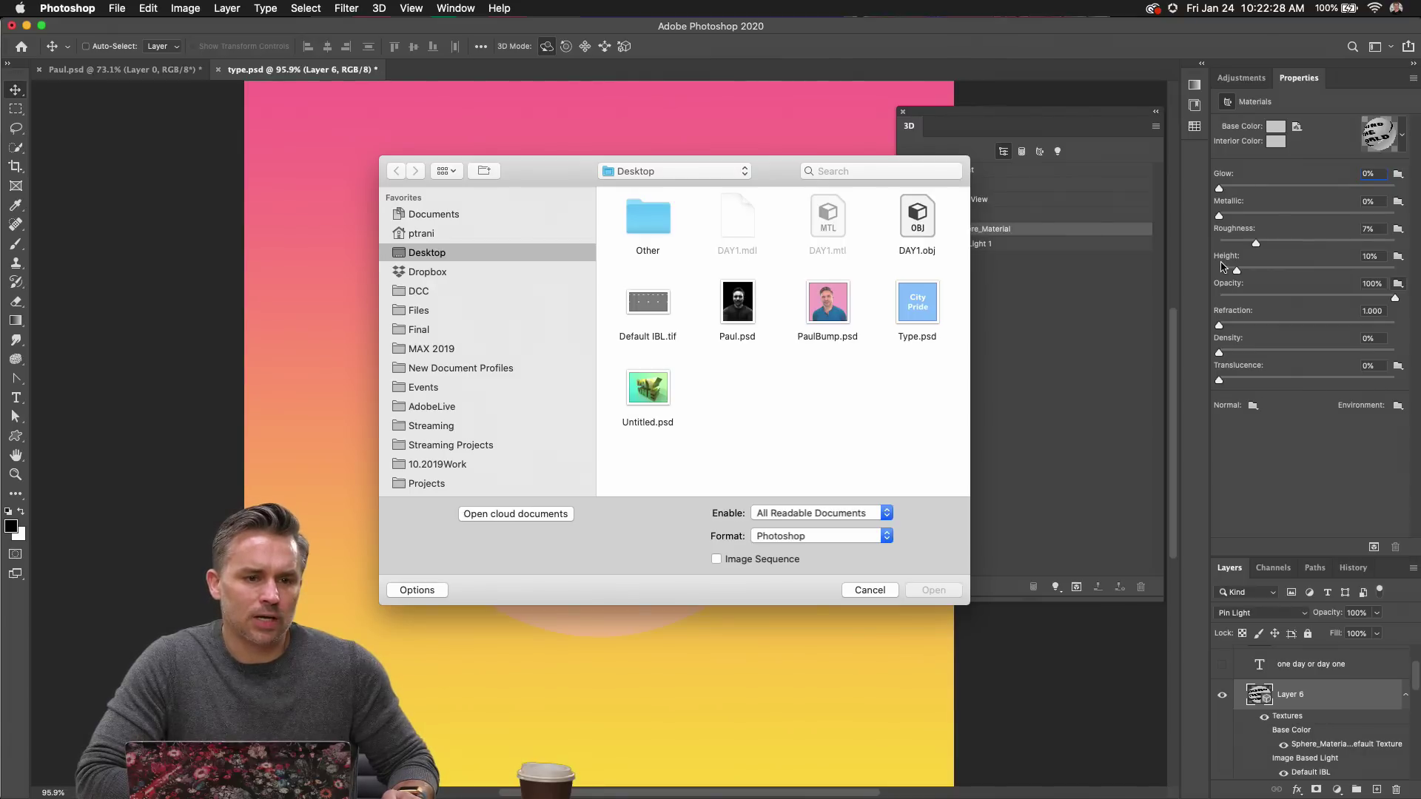
{"action": "left_click", "coordinate": [868, 590]}
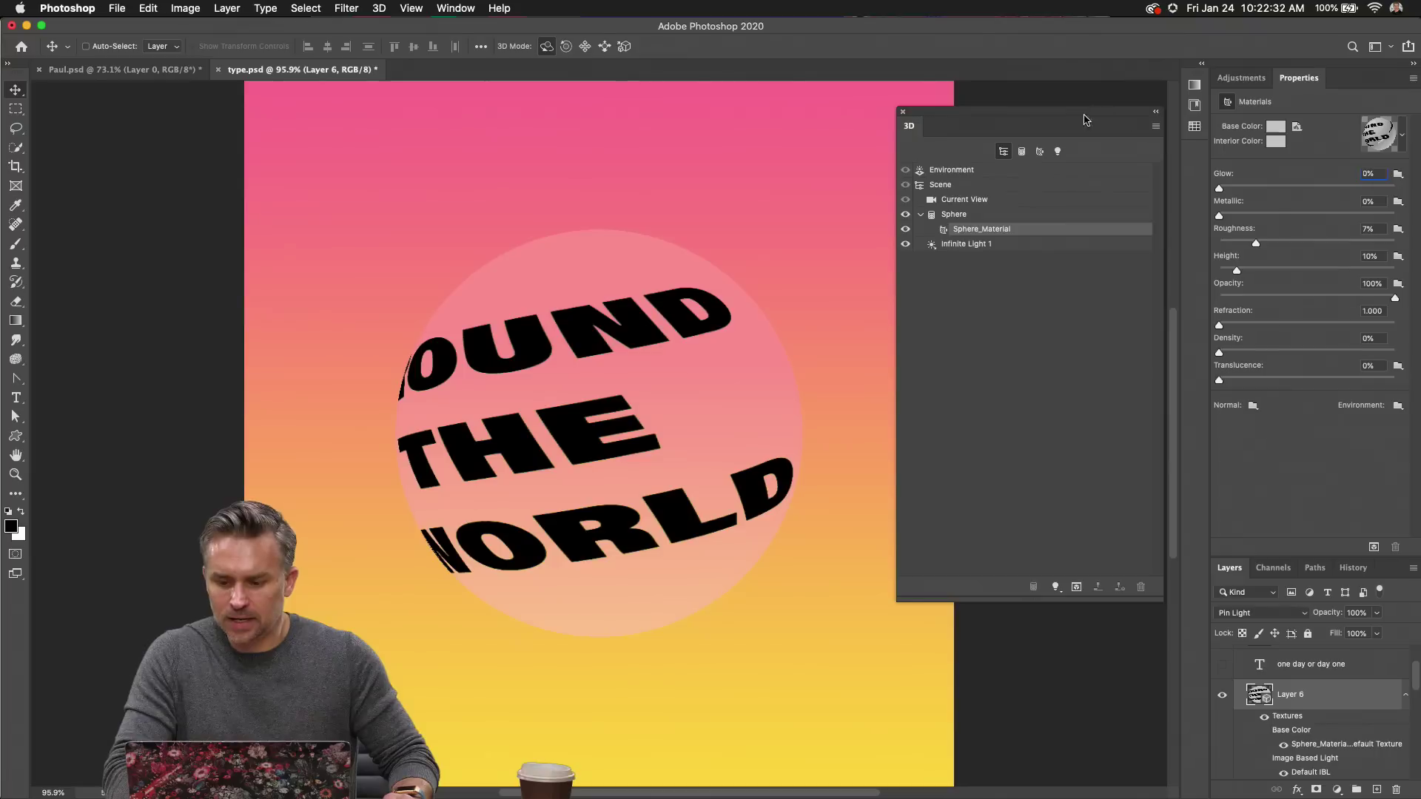
Enlarge the layer list and orbit the Current View camera so the word THE faces the front of the sphere.
{"action": "left_click_drag", "start_coordinate": [1085, 119], "coordinate": [1073, 107]}
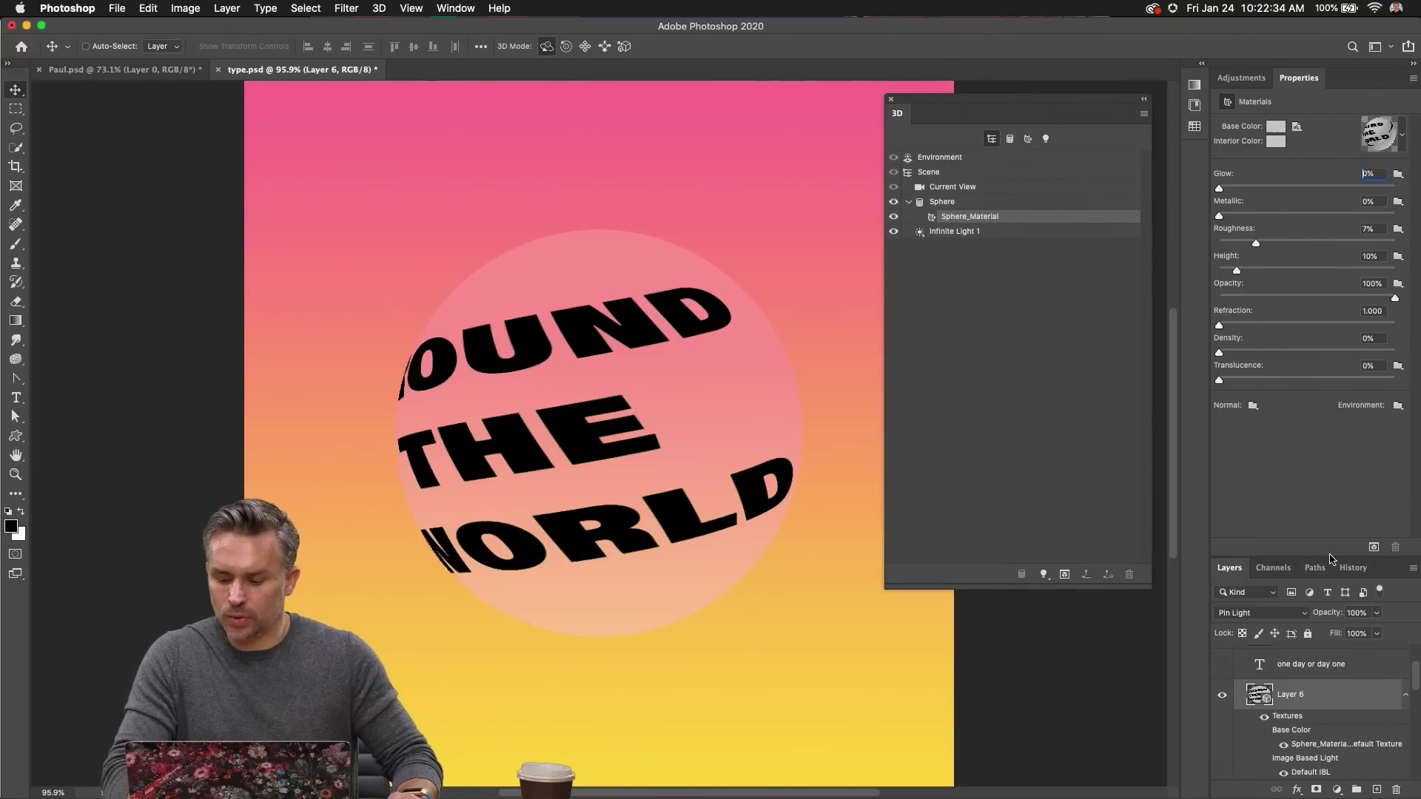
{"action": "left_click_drag", "start_coordinate": [1328, 558], "coordinate": [1324, 276]}
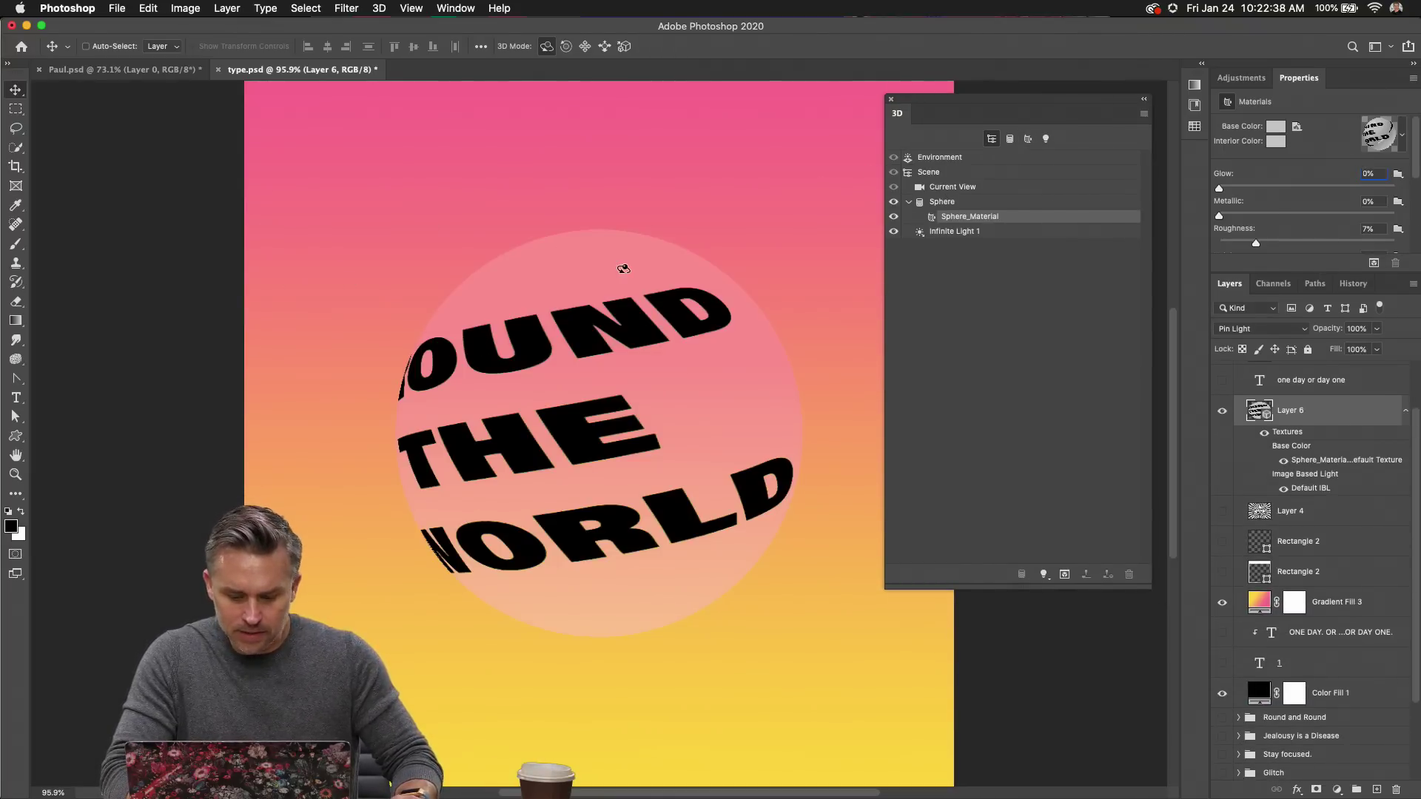
{"action": "left_click", "coordinate": [626, 266]}
{"action": "left_click", "coordinate": [513, 386]}
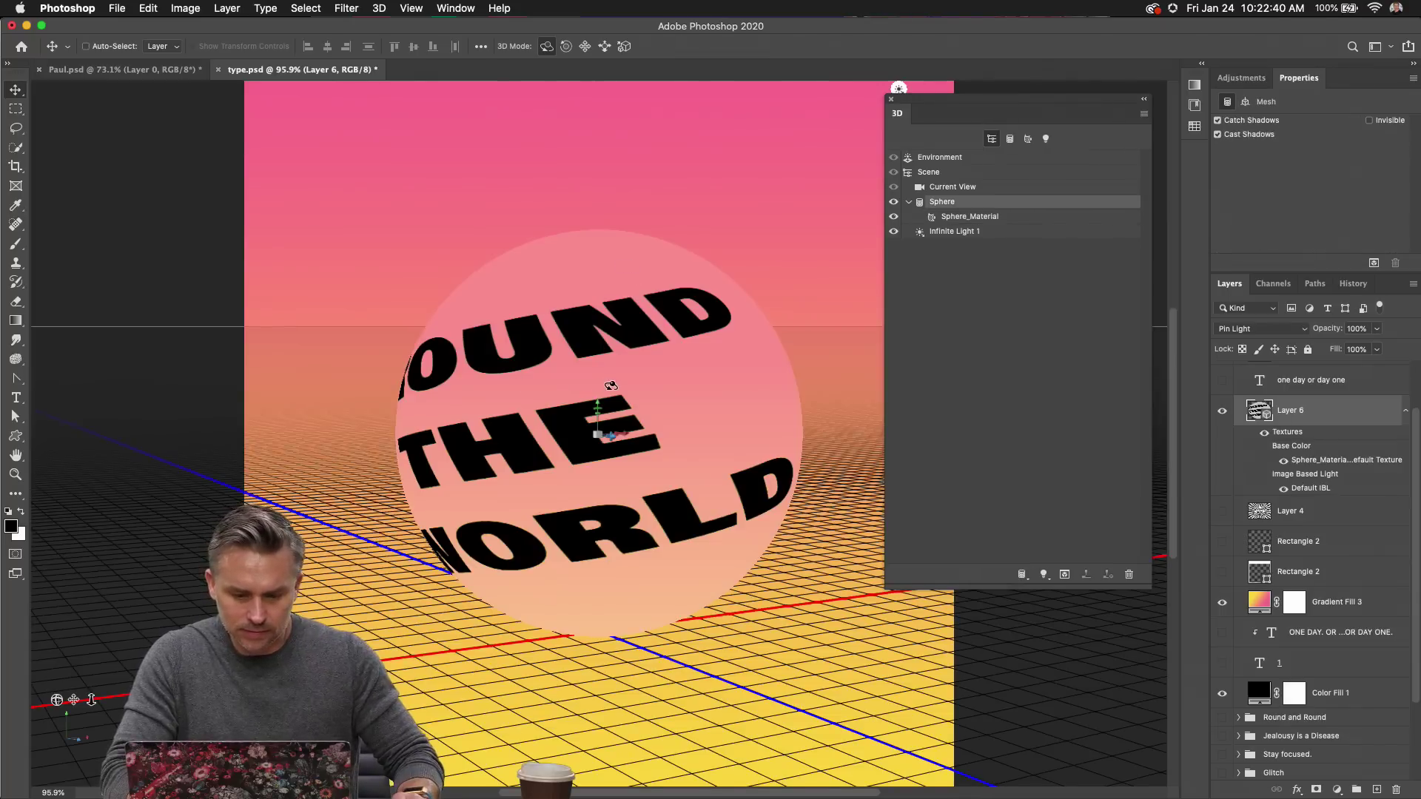
{"action": "left_click", "coordinate": [949, 187]}
{"action": "left_click_drag", "start_coordinate": [740, 481], "coordinate": [586, 385]}
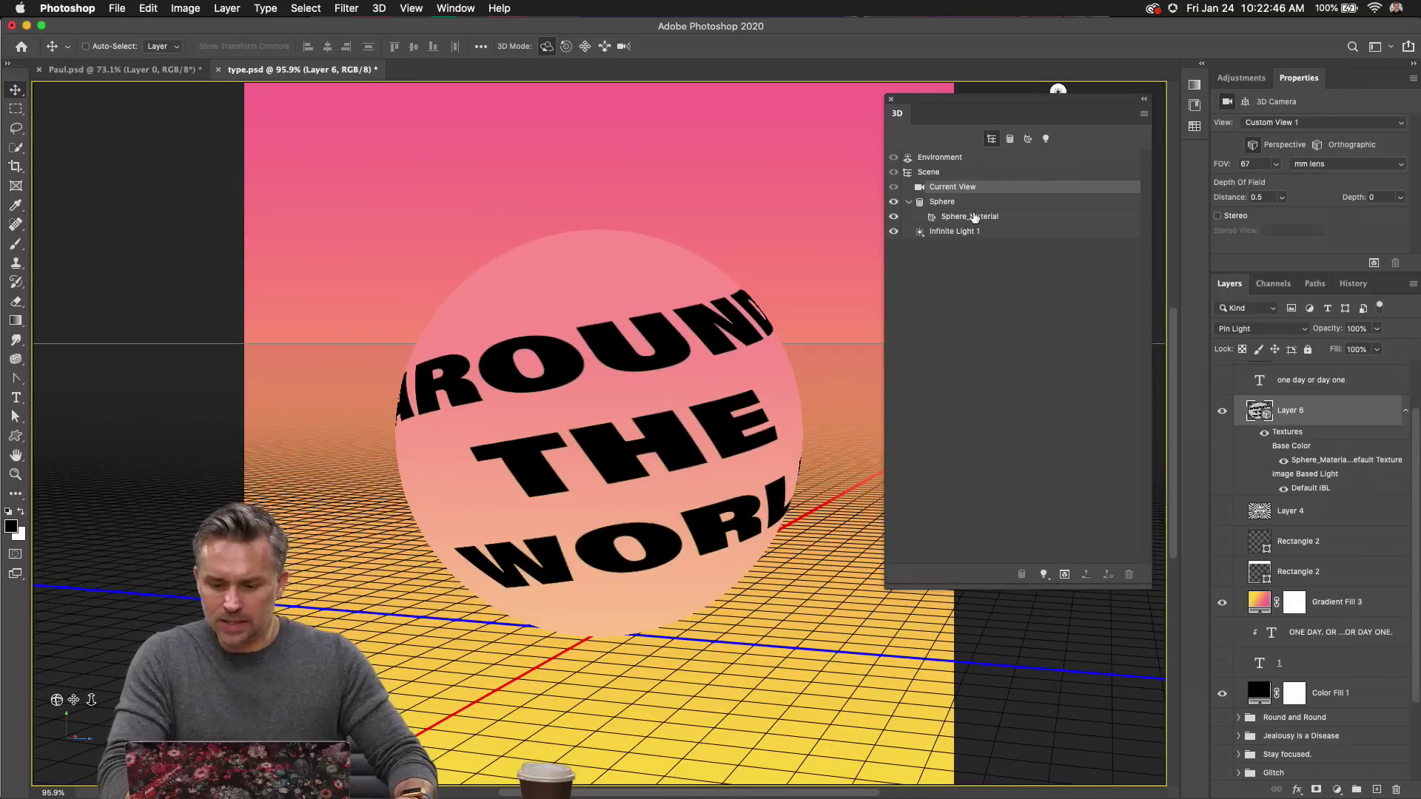
Reopen the sphere material's base color texture, scale its text down to about 83%, and save and close the texture.
{"action": "left_click", "coordinate": [975, 216]}
{"action": "left_click", "coordinate": [1296, 129]}
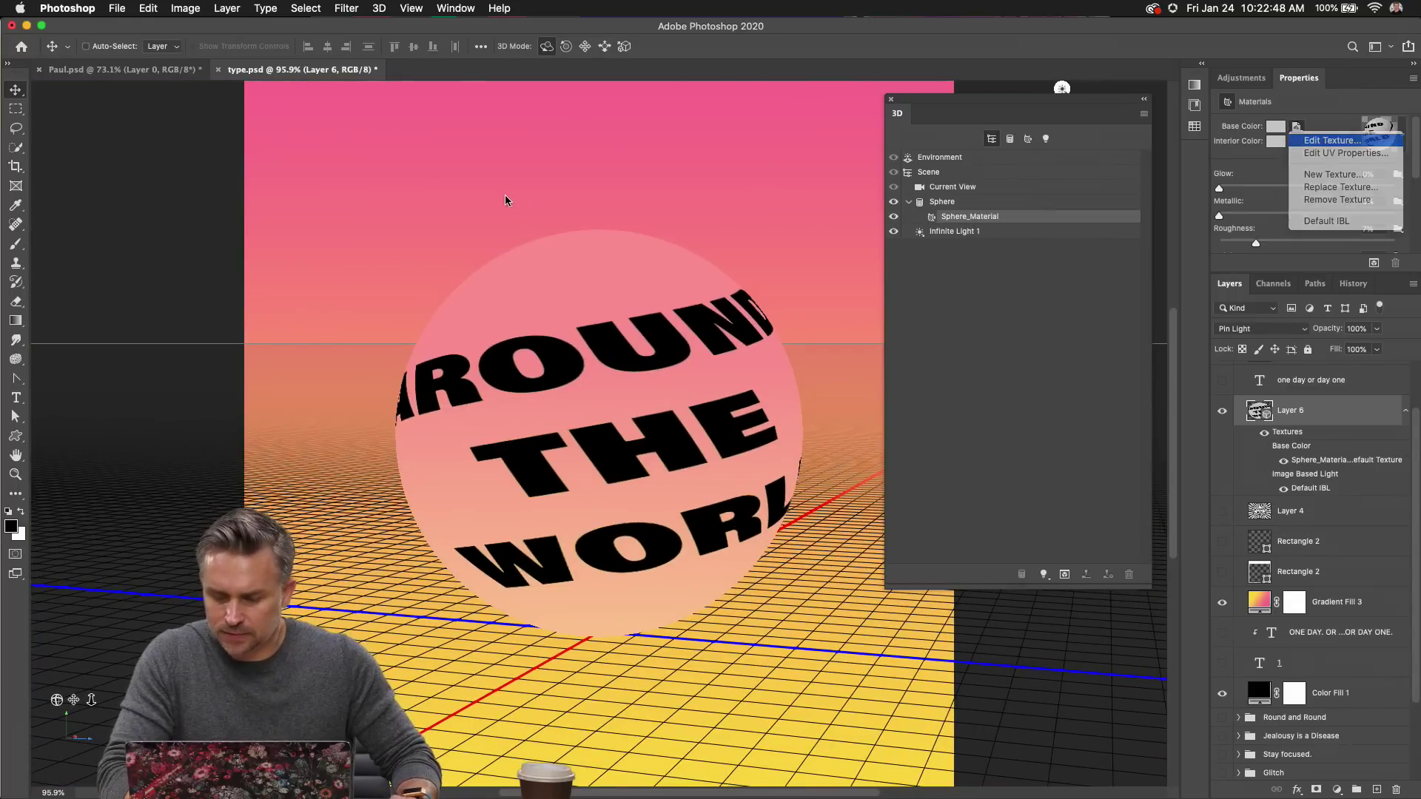
{"action": "key", "text": "Return"}
{"action": "key", "text": "super+t"}
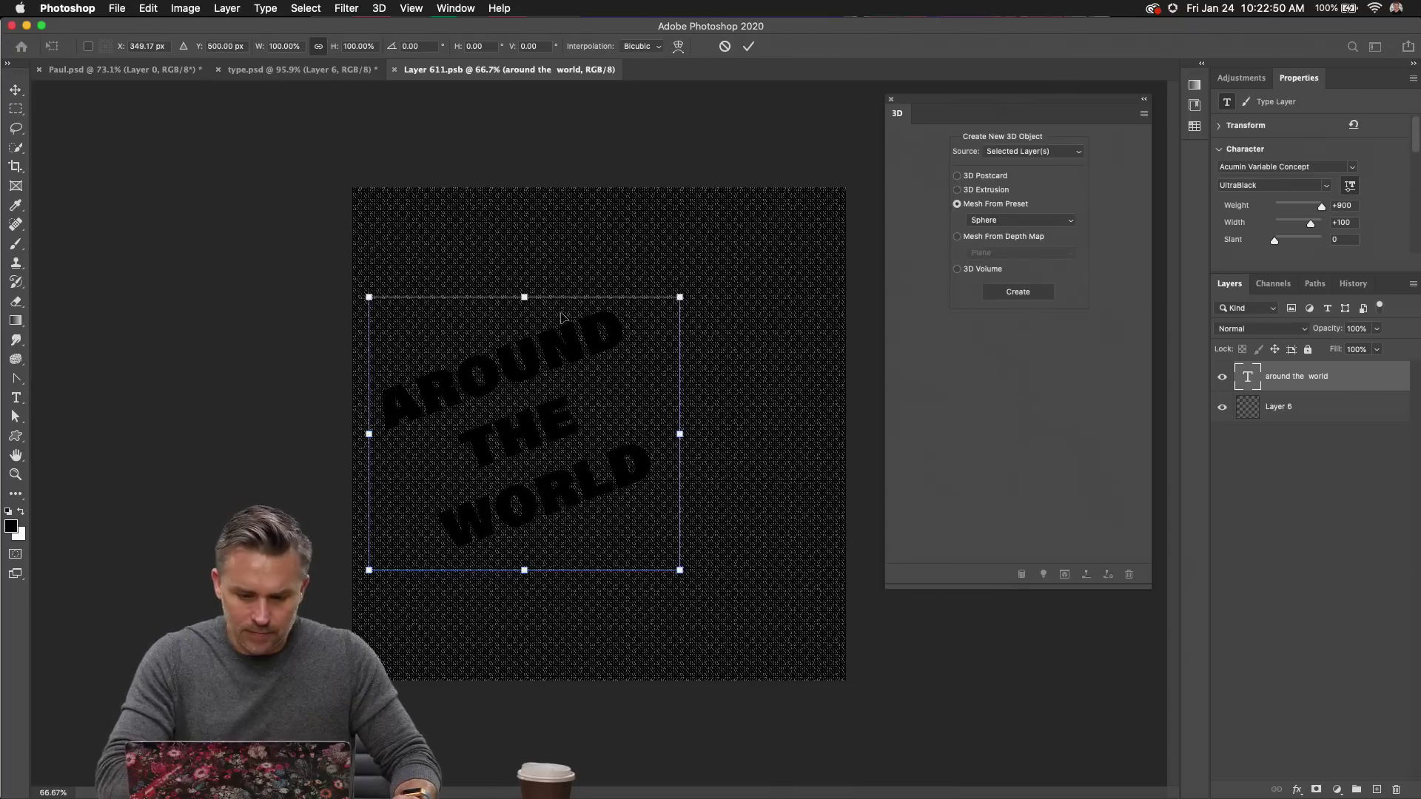
{"action": "left_click_drag", "start_coordinate": [680, 296], "coordinate": [640, 356]}
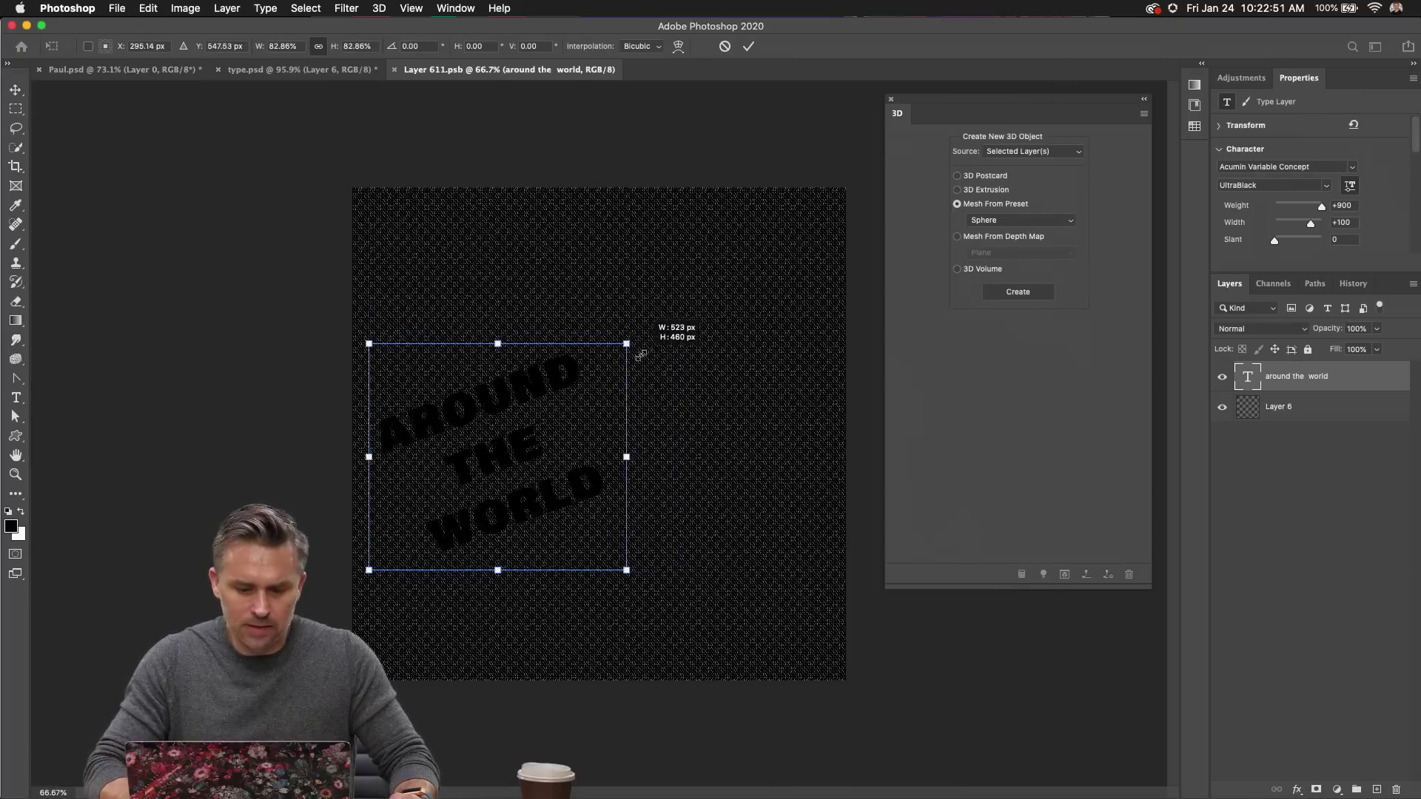
{"action": "double_click", "coordinate": [522, 419]}
{"action": "key", "text": "super+s"}
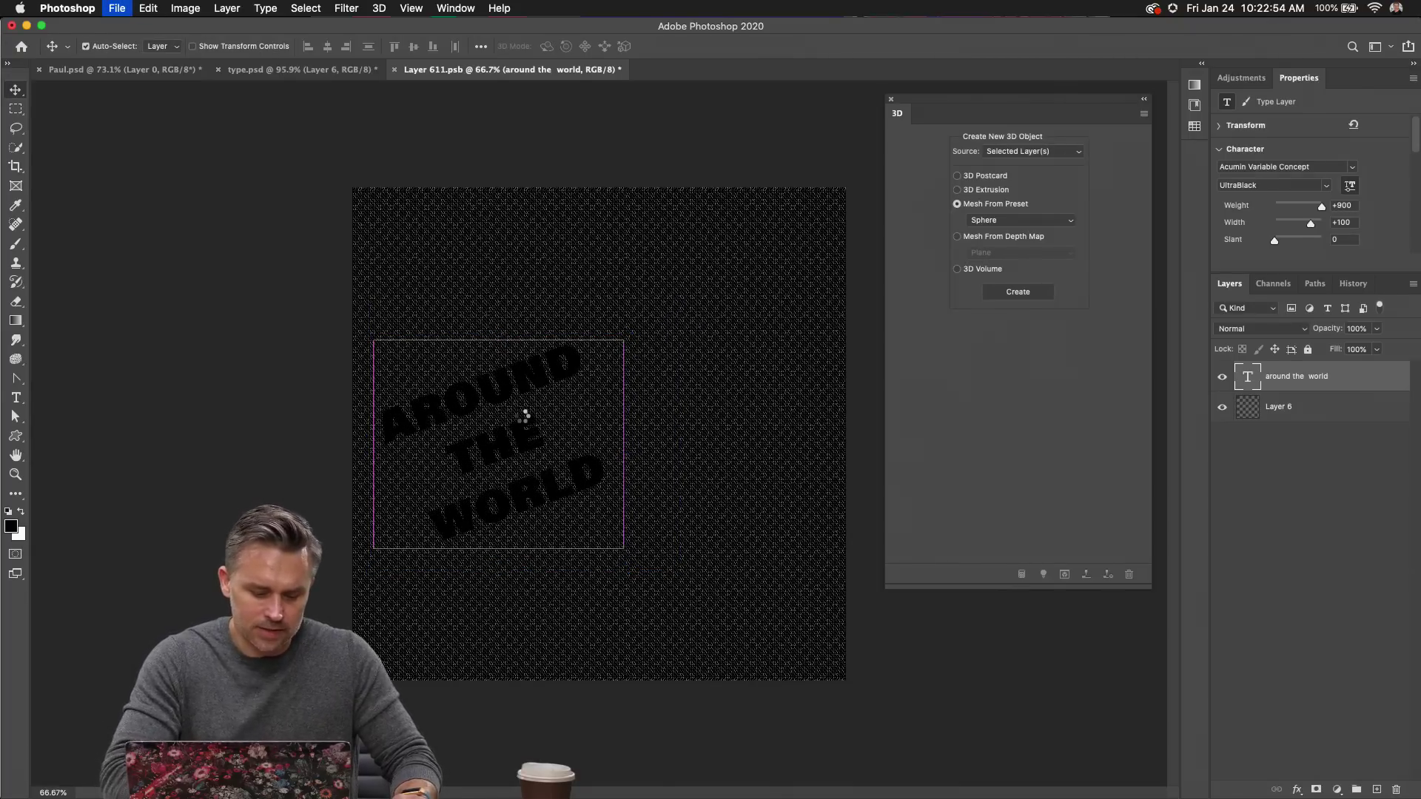
{"action": "key", "text": "super+w"}
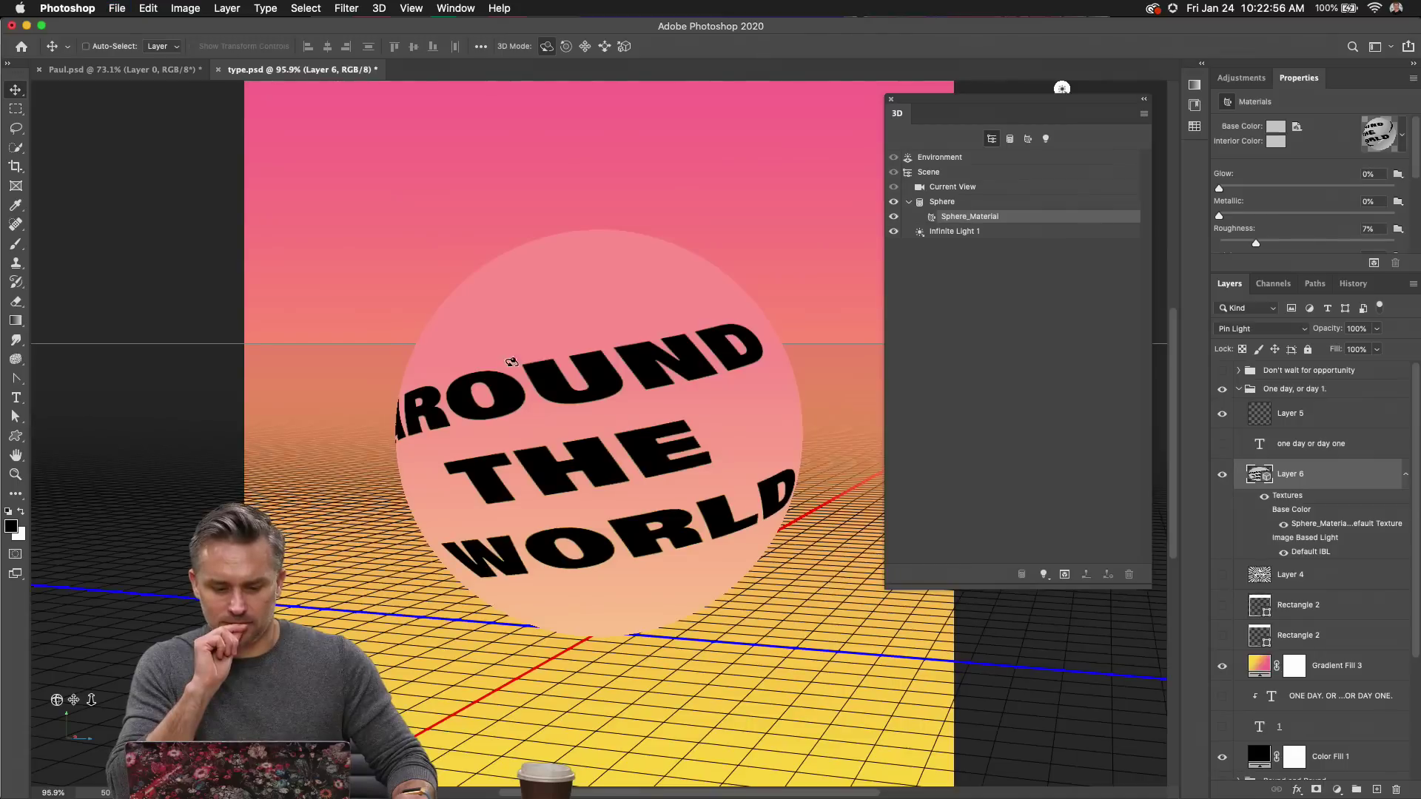
Orbit the Current View camera so the whole word AROUND shows on the front of the sphere.
{"action": "left_click", "coordinate": [467, 380]}
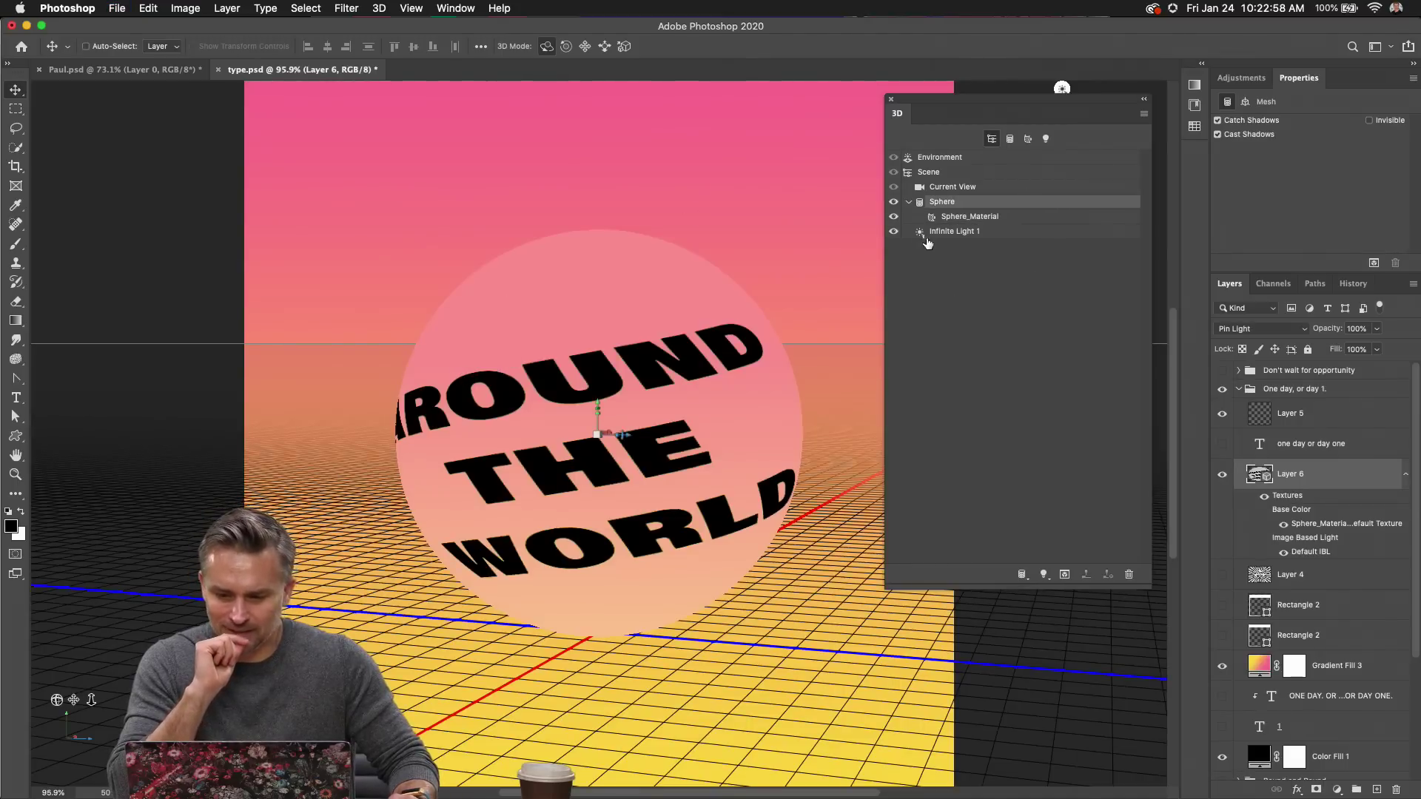
{"action": "left_click", "coordinate": [962, 190]}
{"action": "left_click_drag", "start_coordinate": [531, 417], "coordinate": [599, 412]}
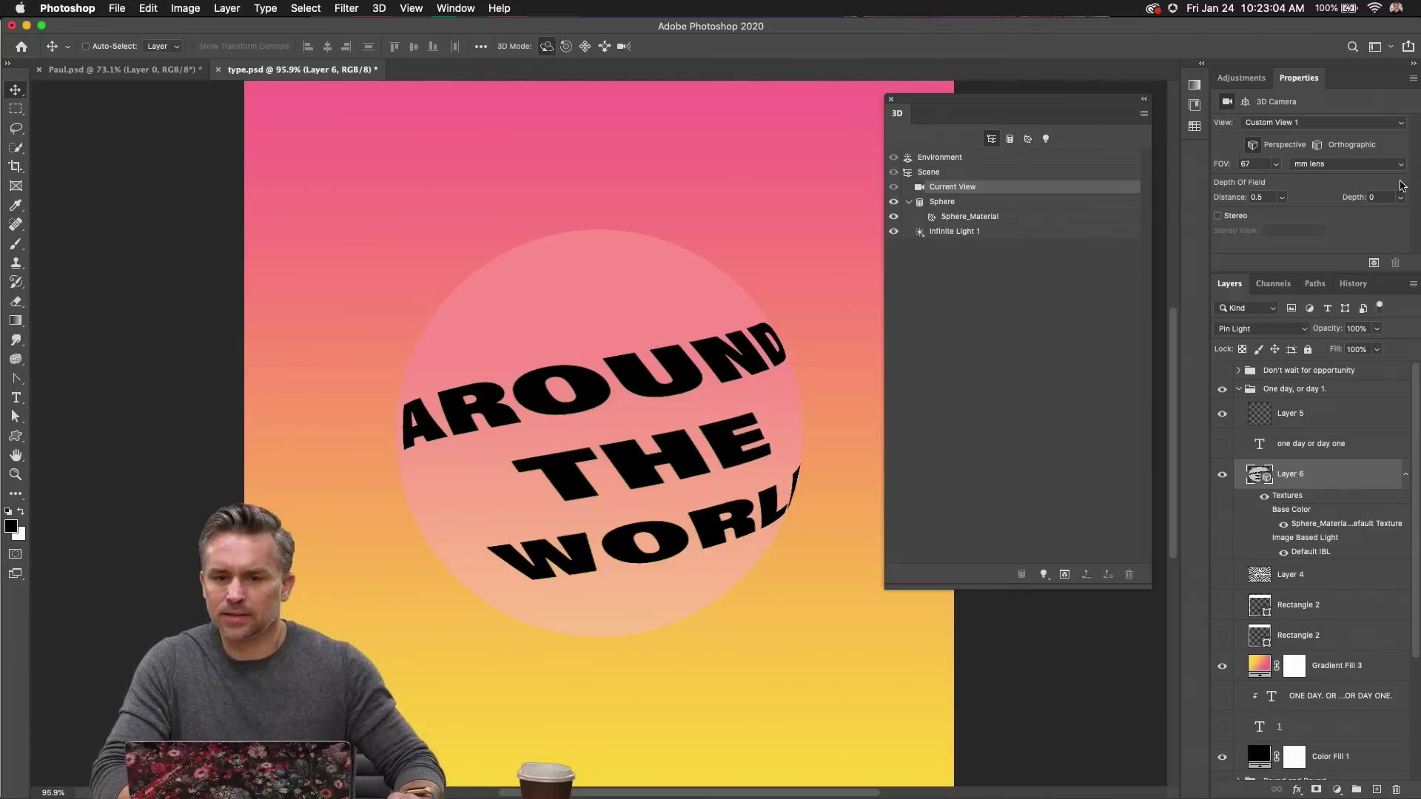
Orbit the Current View camera so the text sits slightly higher on the sphere, and put the 3D panel and Photoshop window away.
{"action": "left_click_drag", "start_coordinate": [552, 351], "coordinate": [548, 385]}
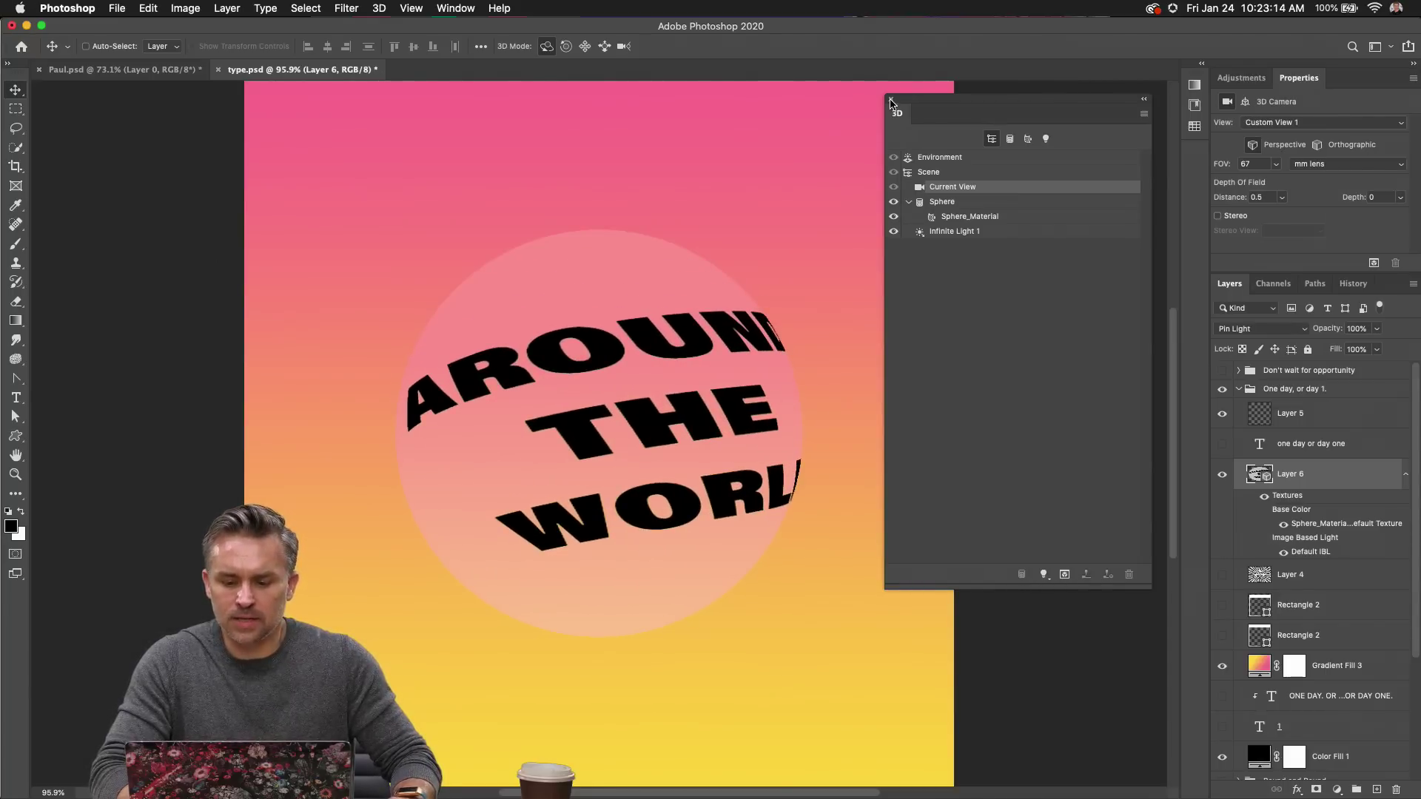
{"action": "left_click", "coordinate": [891, 101]}
{"action": "left_click", "coordinate": [27, 26]}
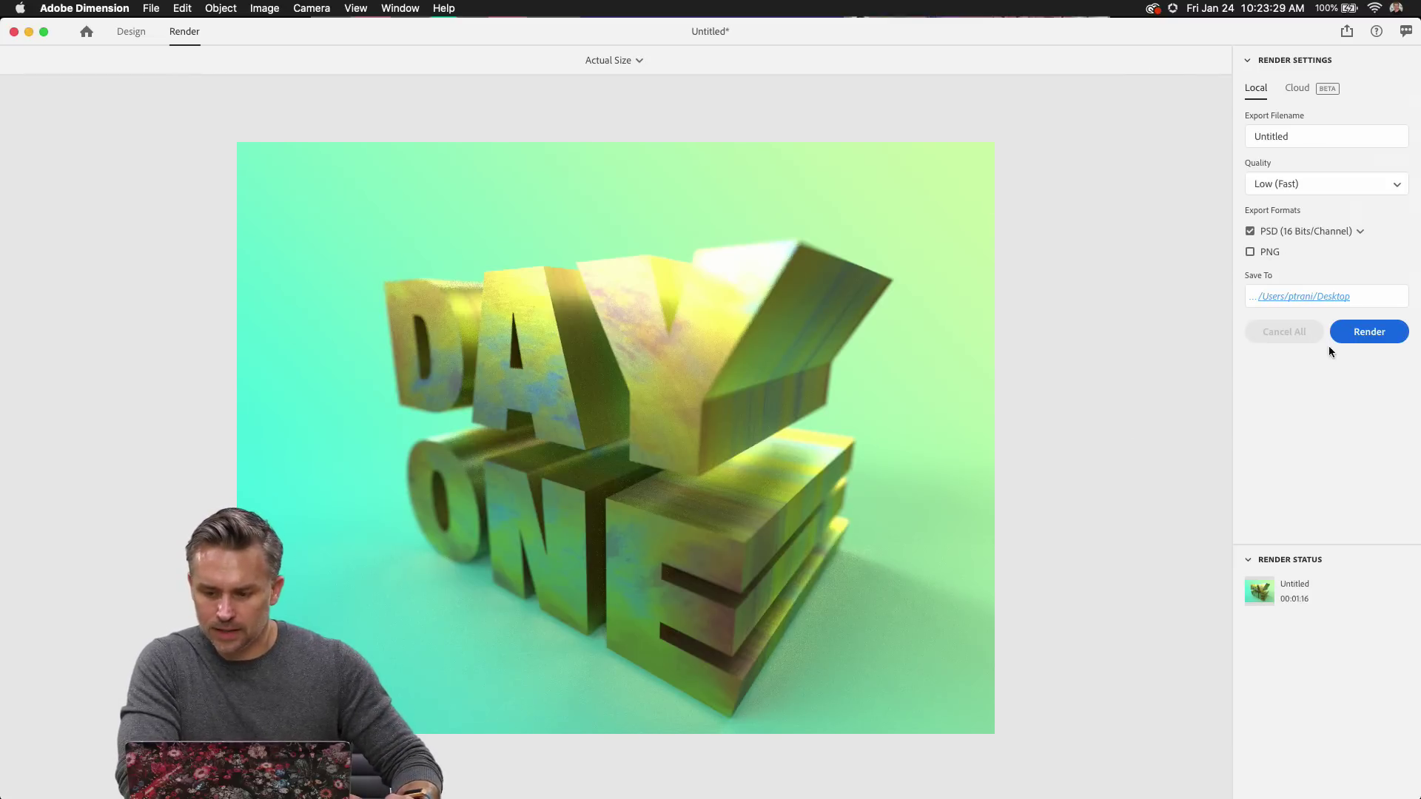
Return the Adobe Dimension scene from the render view to the design view and hide the DAY ONE model.
{"action": "left_click", "coordinate": [131, 31]}
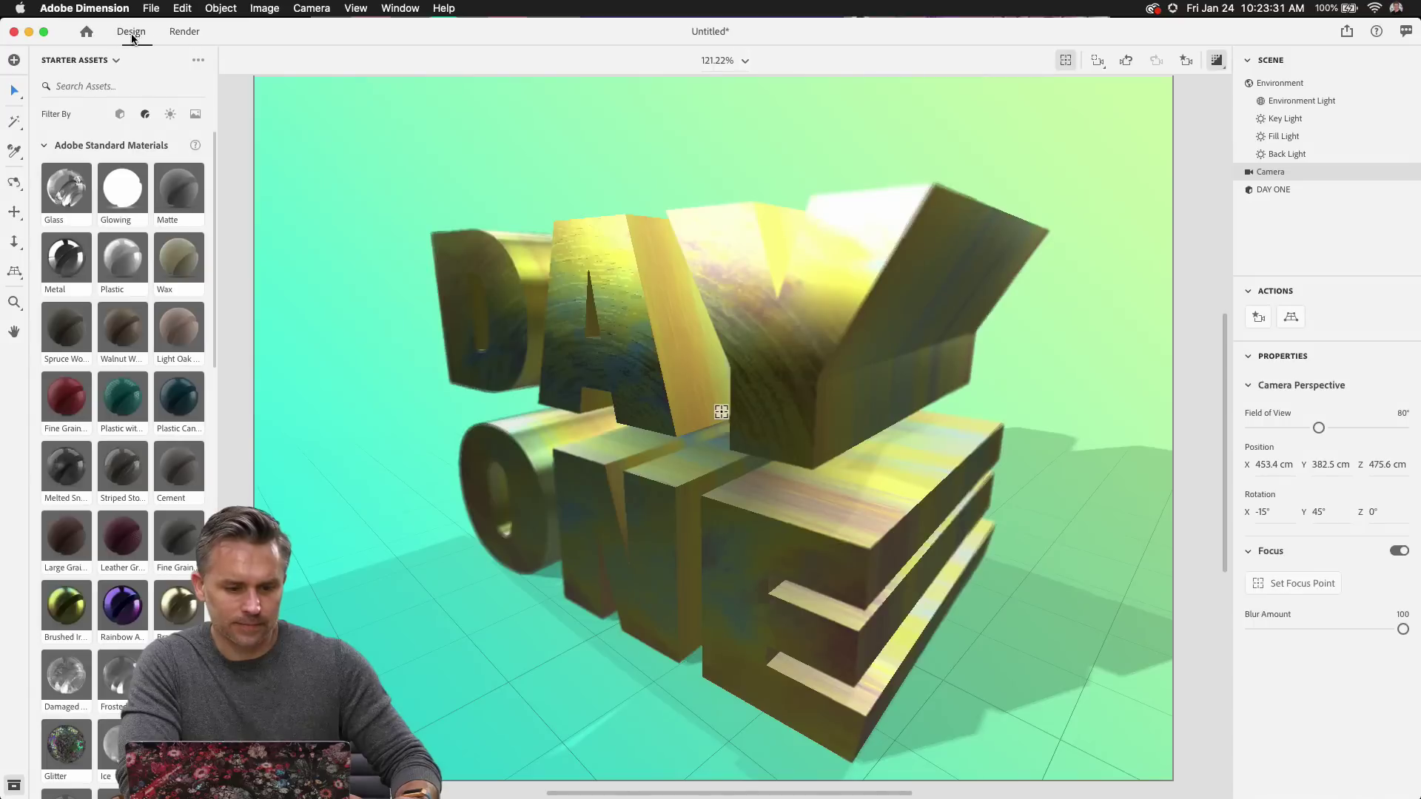
{"action": "left_click", "coordinate": [1195, 60]}
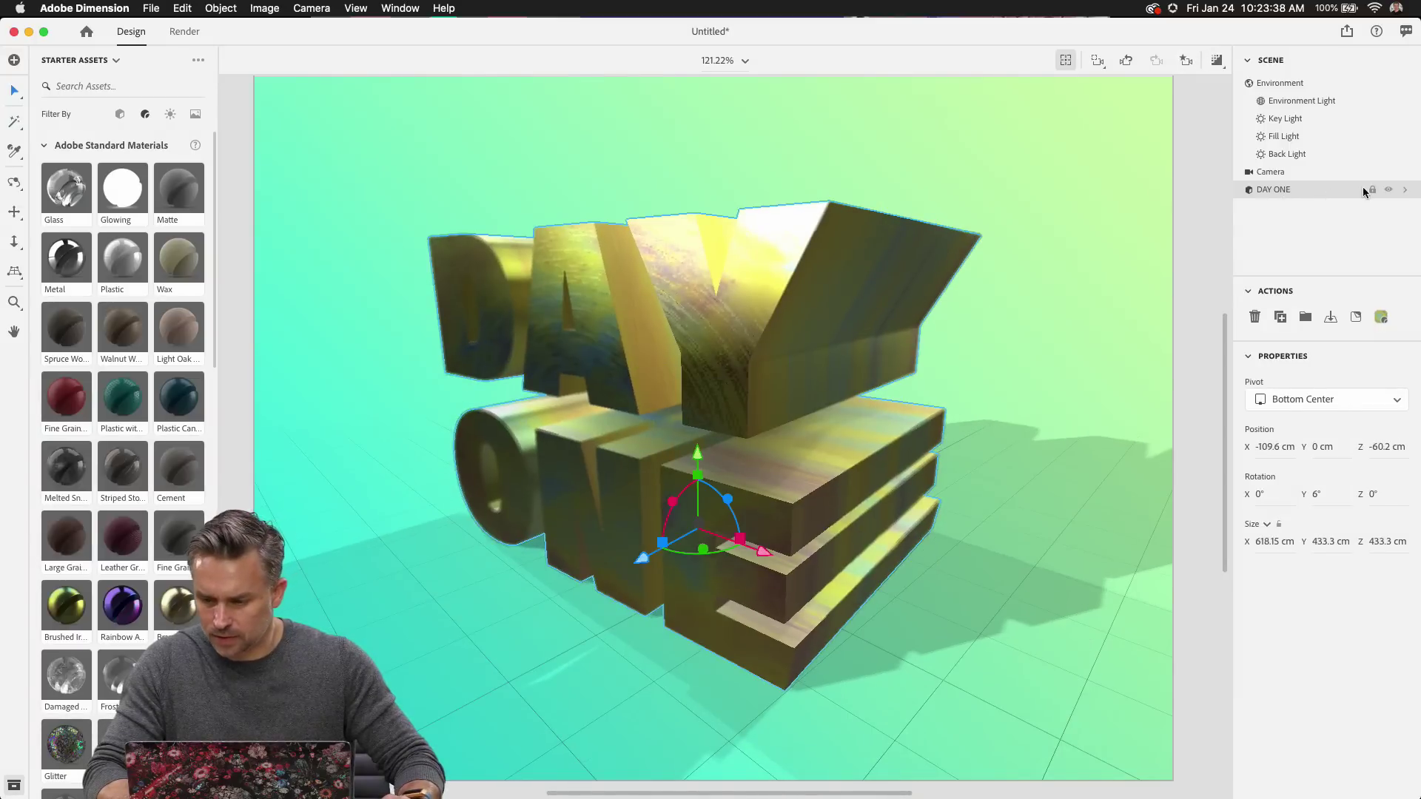
{"action": "left_click", "coordinate": [1389, 191]}
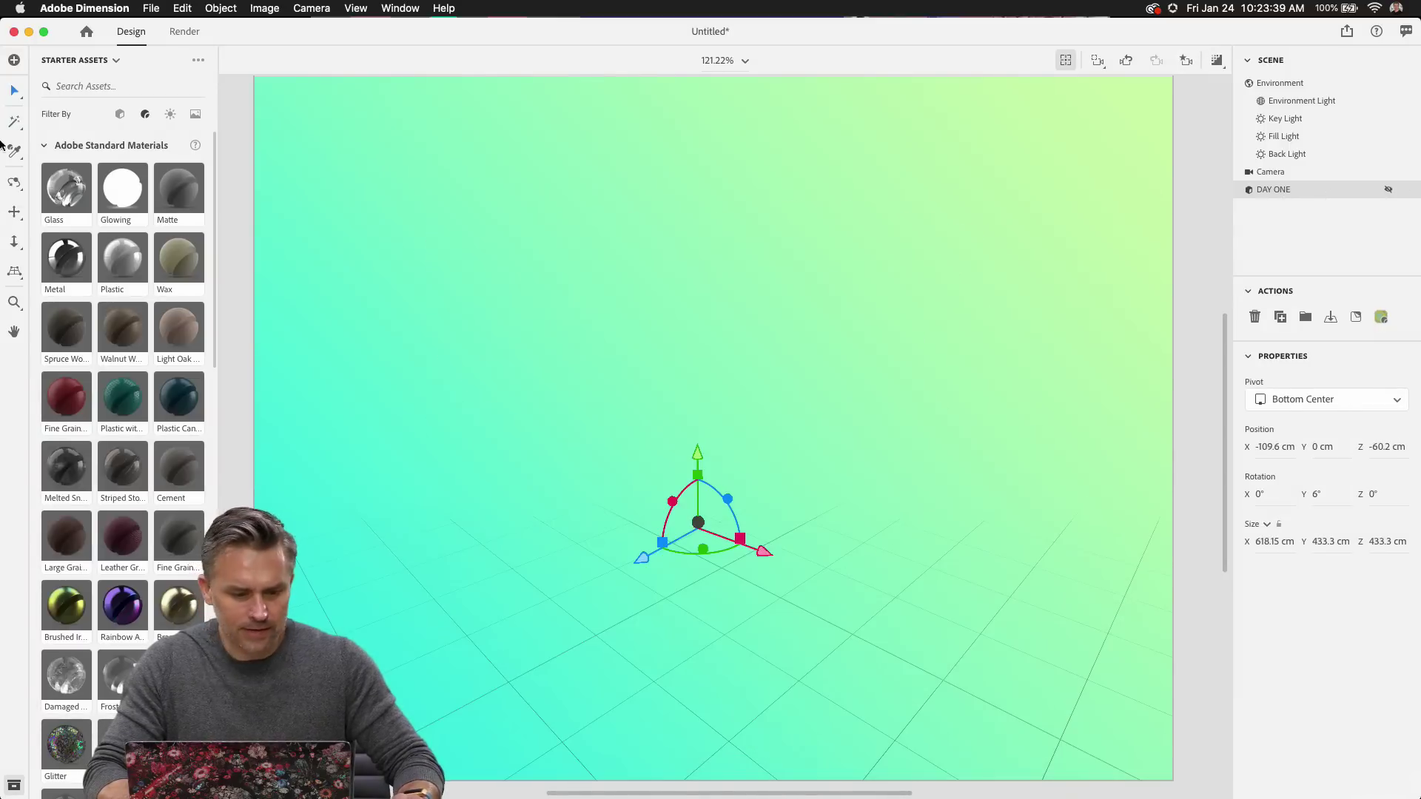
Filter the starter assets to models and add a Sphere to the scene near the hidden text's position.
{"action": "left_click", "coordinate": [121, 115]}
{"action": "left_click", "coordinate": [146, 114]}
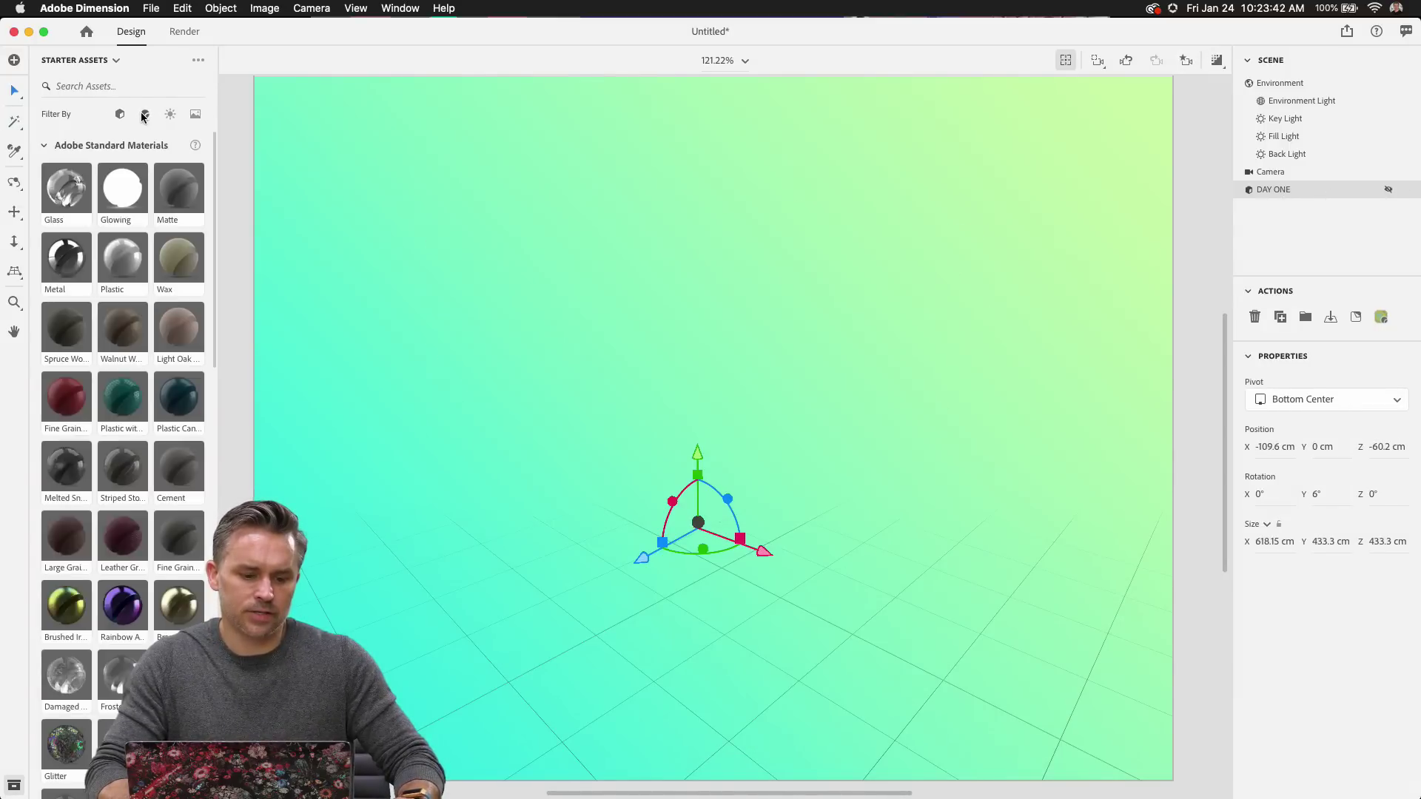
{"action": "left_click", "coordinate": [120, 114]}
{"action": "left_click", "coordinate": [43, 148]}
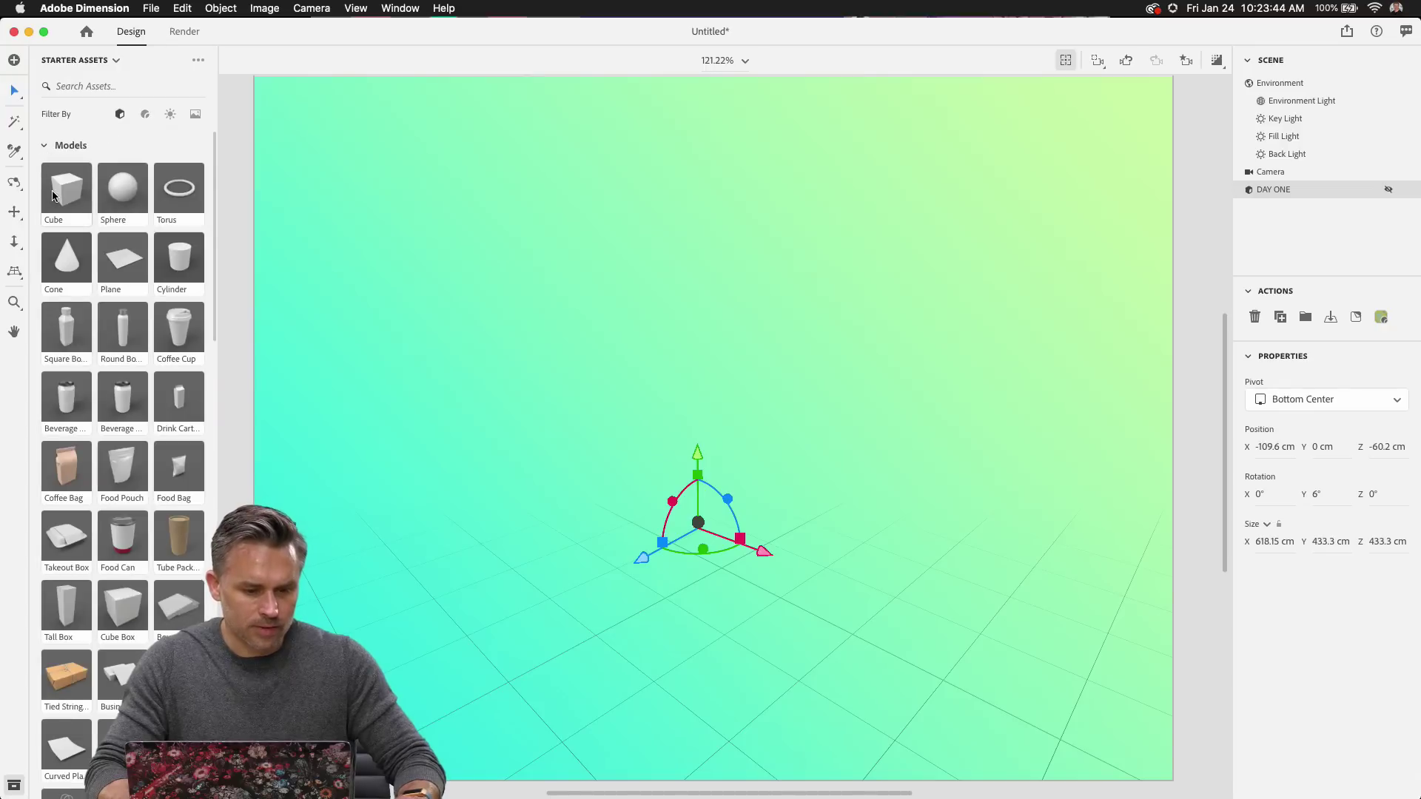
{"action": "left_click_drag", "start_coordinate": [111, 196], "coordinate": [695, 541]}
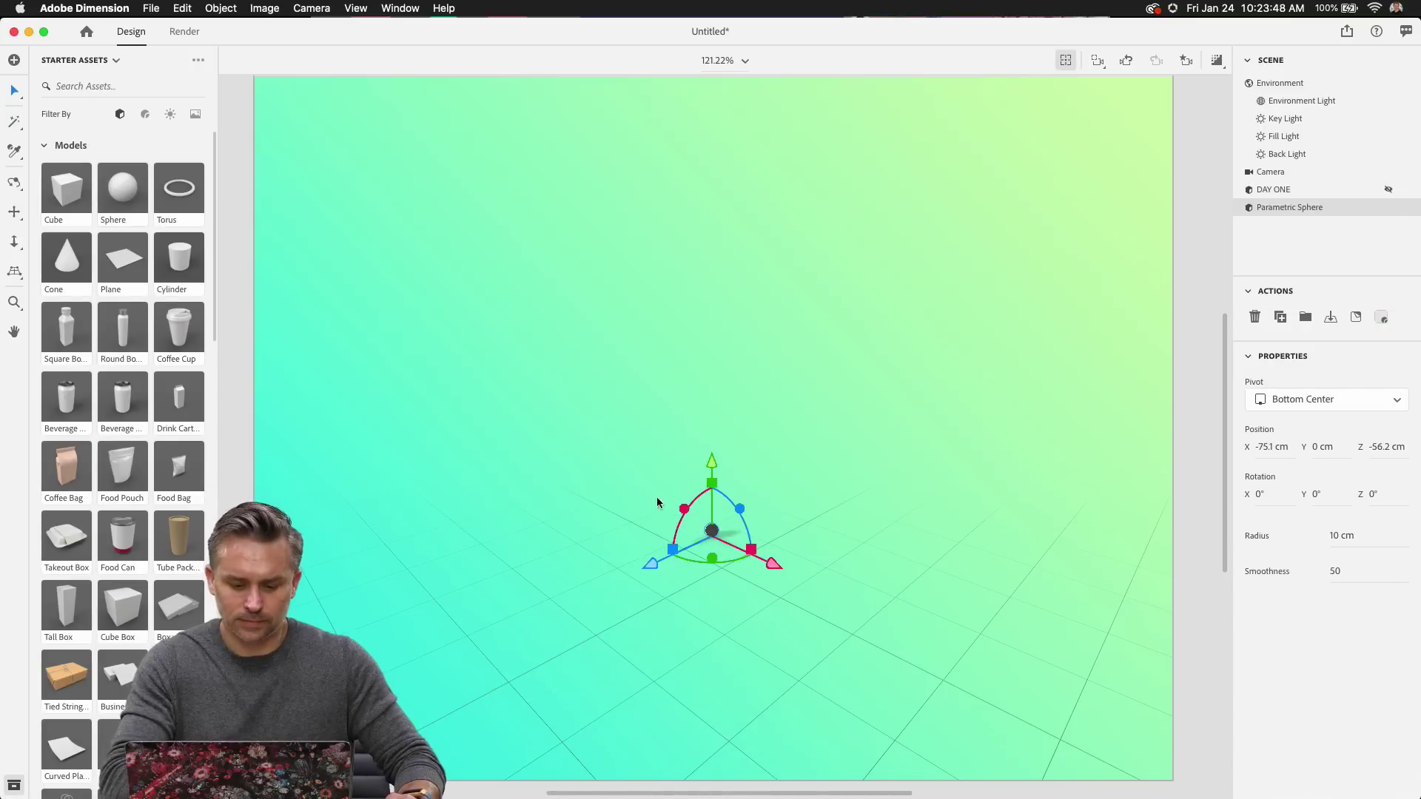
Frame the camera on the new sphere and turn off the camera's Focus effect.
{"action": "left_click", "coordinate": [1096, 61]}
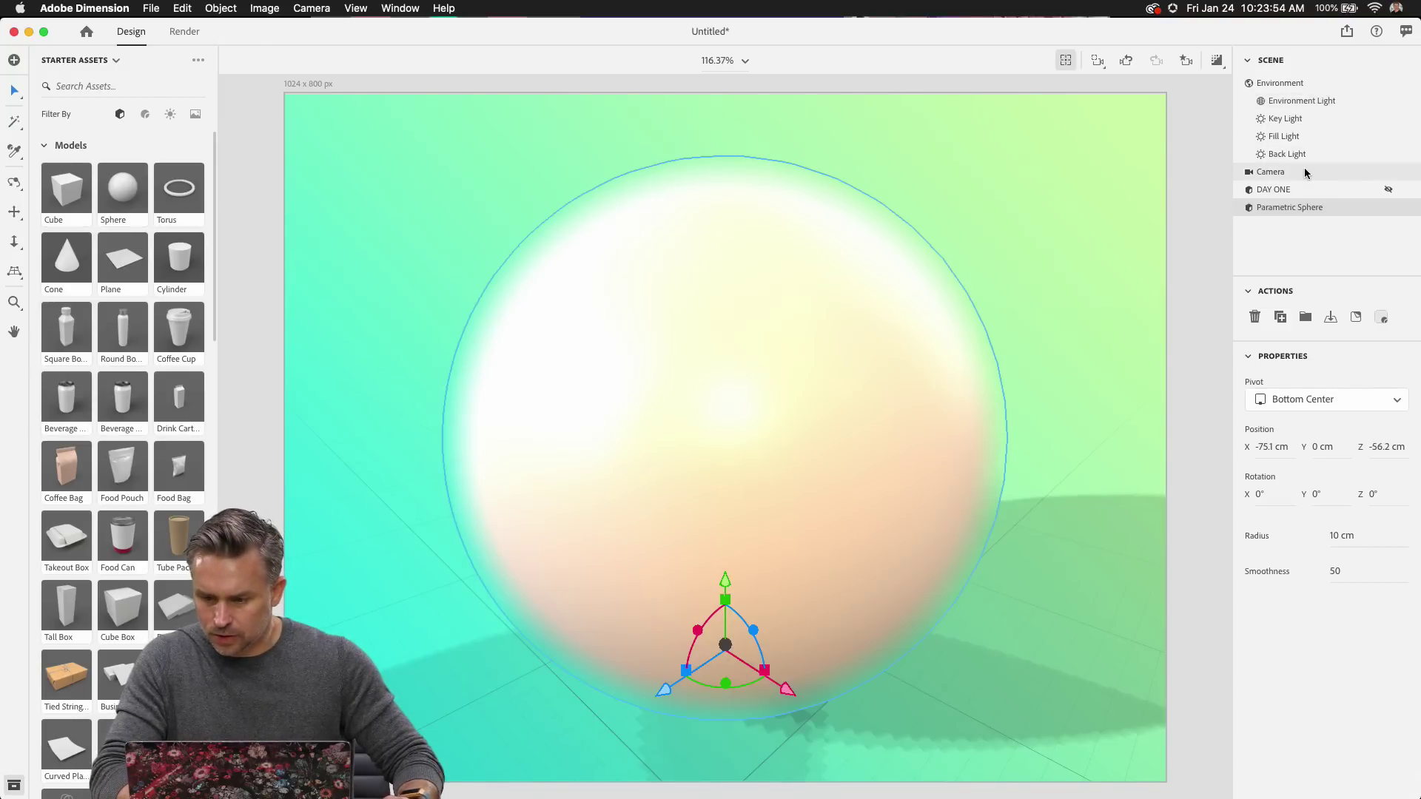
{"action": "left_click", "coordinate": [1264, 172]}
{"action": "left_click", "coordinate": [1399, 551]}
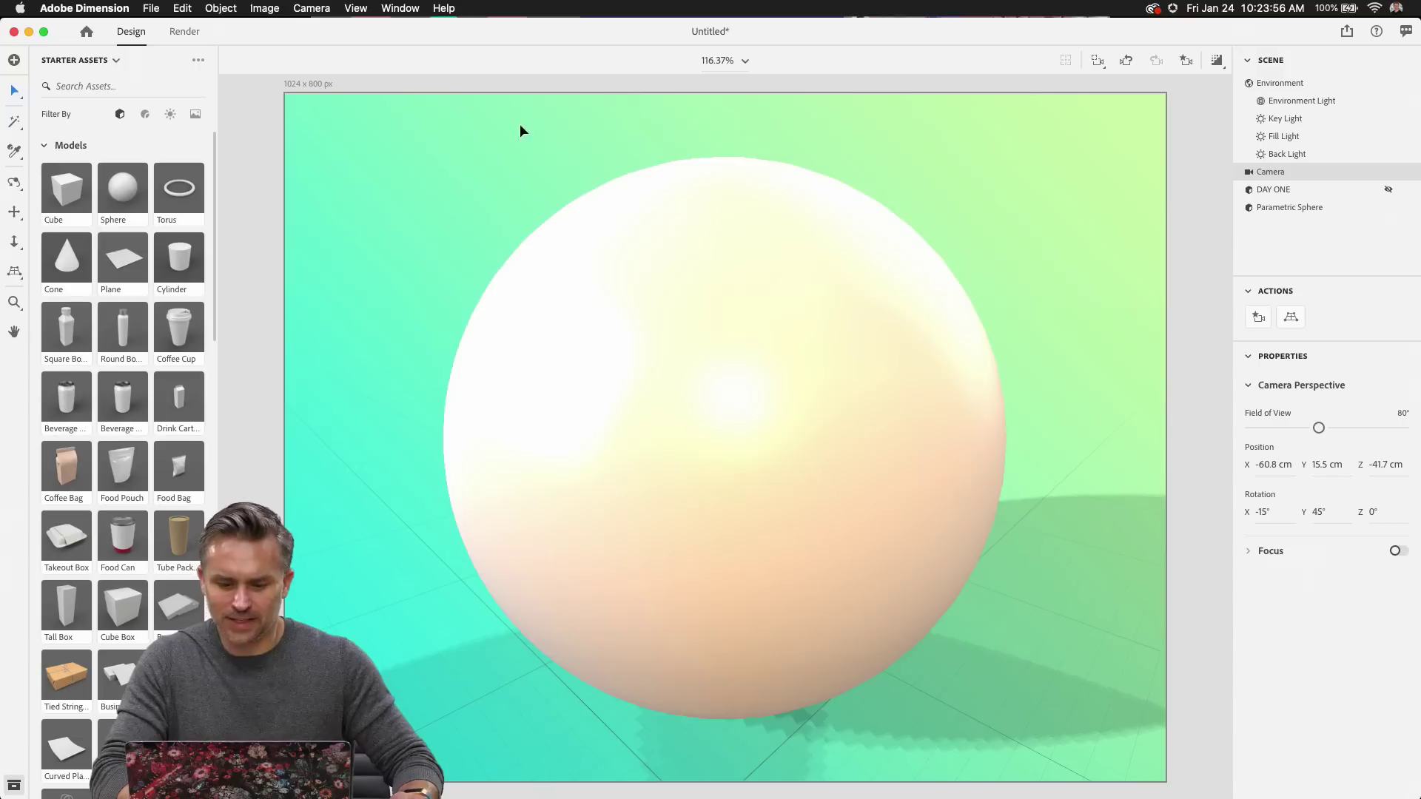
{"action": "left_click", "coordinate": [500, 170]}
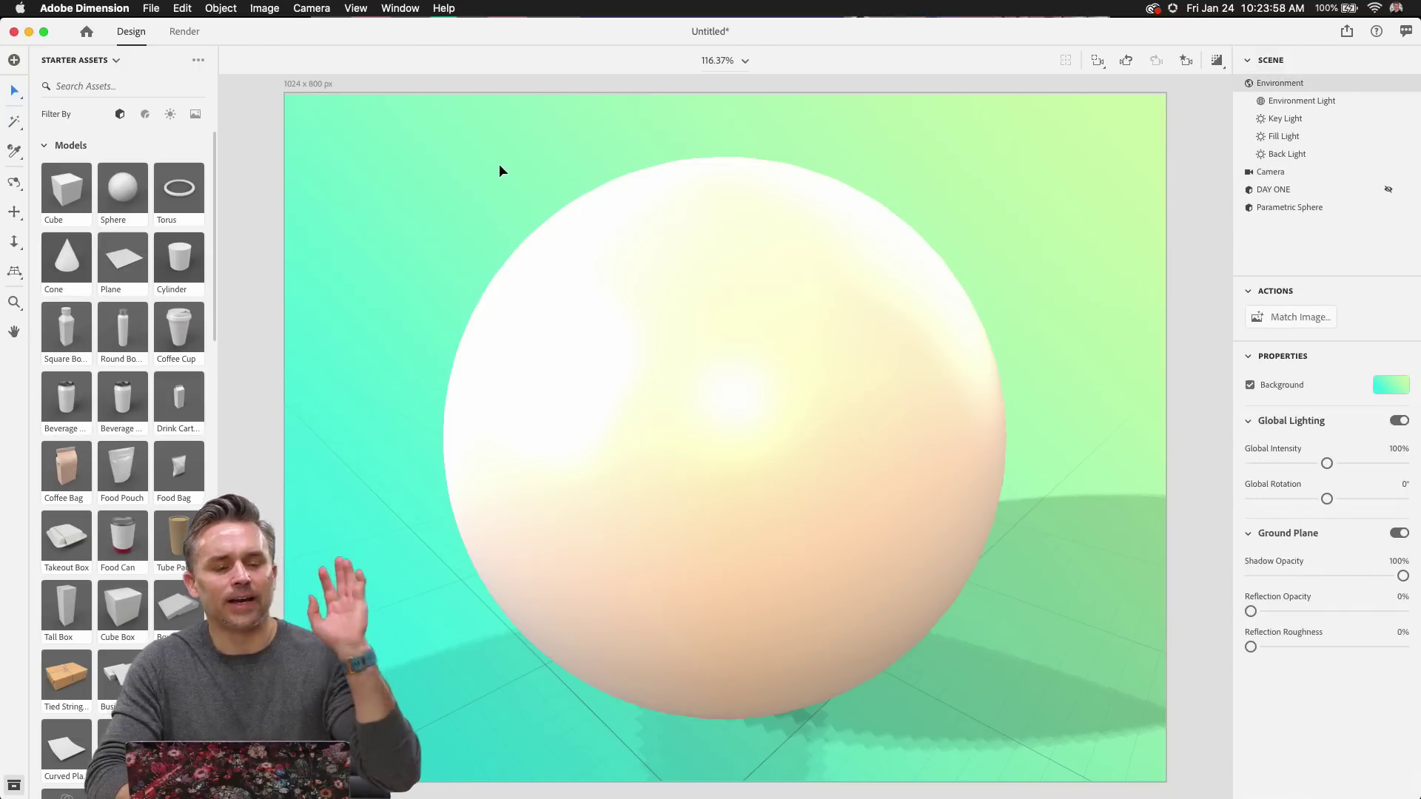
Look through the Misc library's materials, patterns and templates for an asset suited to the sphere.
{"action": "left_click", "coordinate": [85, 61]}
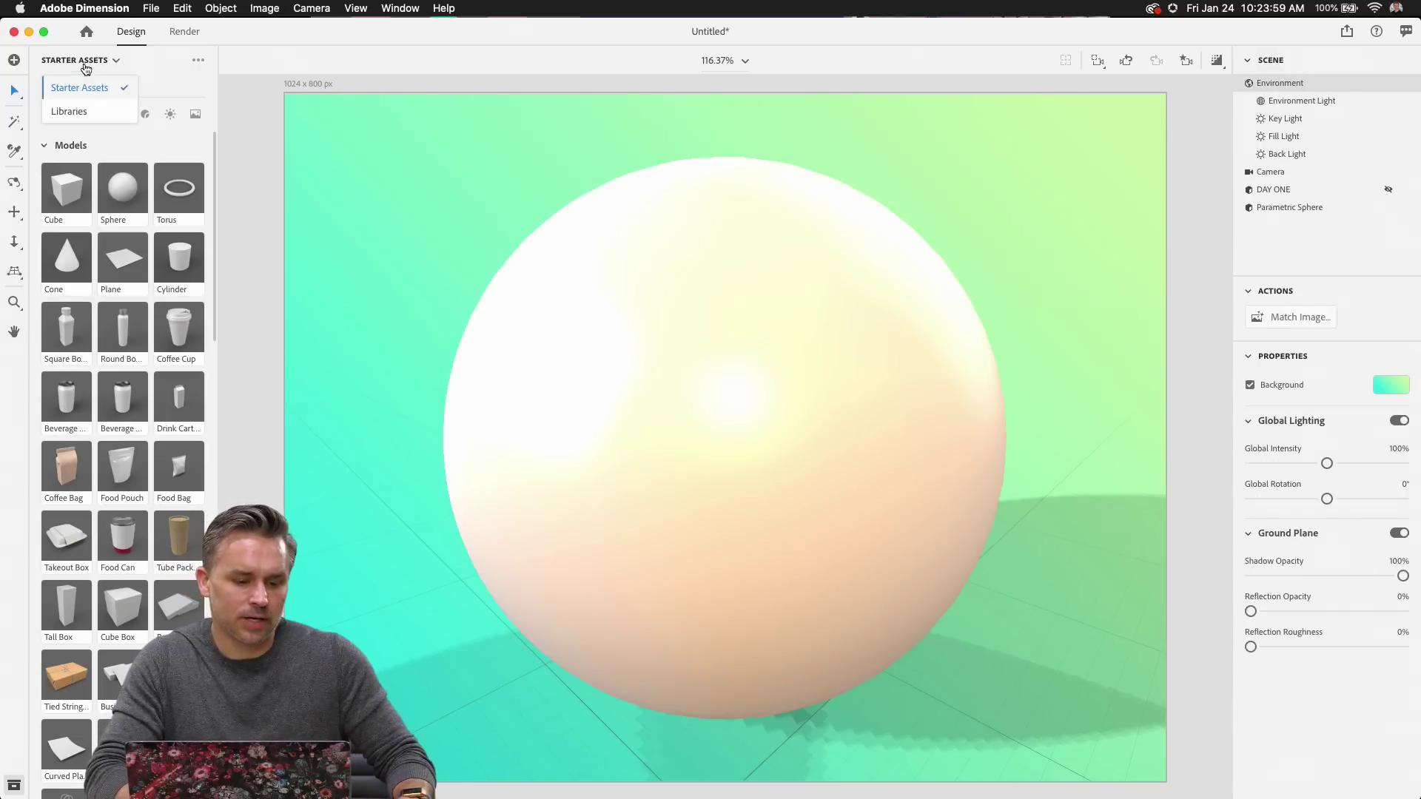
{"action": "left_click", "coordinate": [71, 112]}
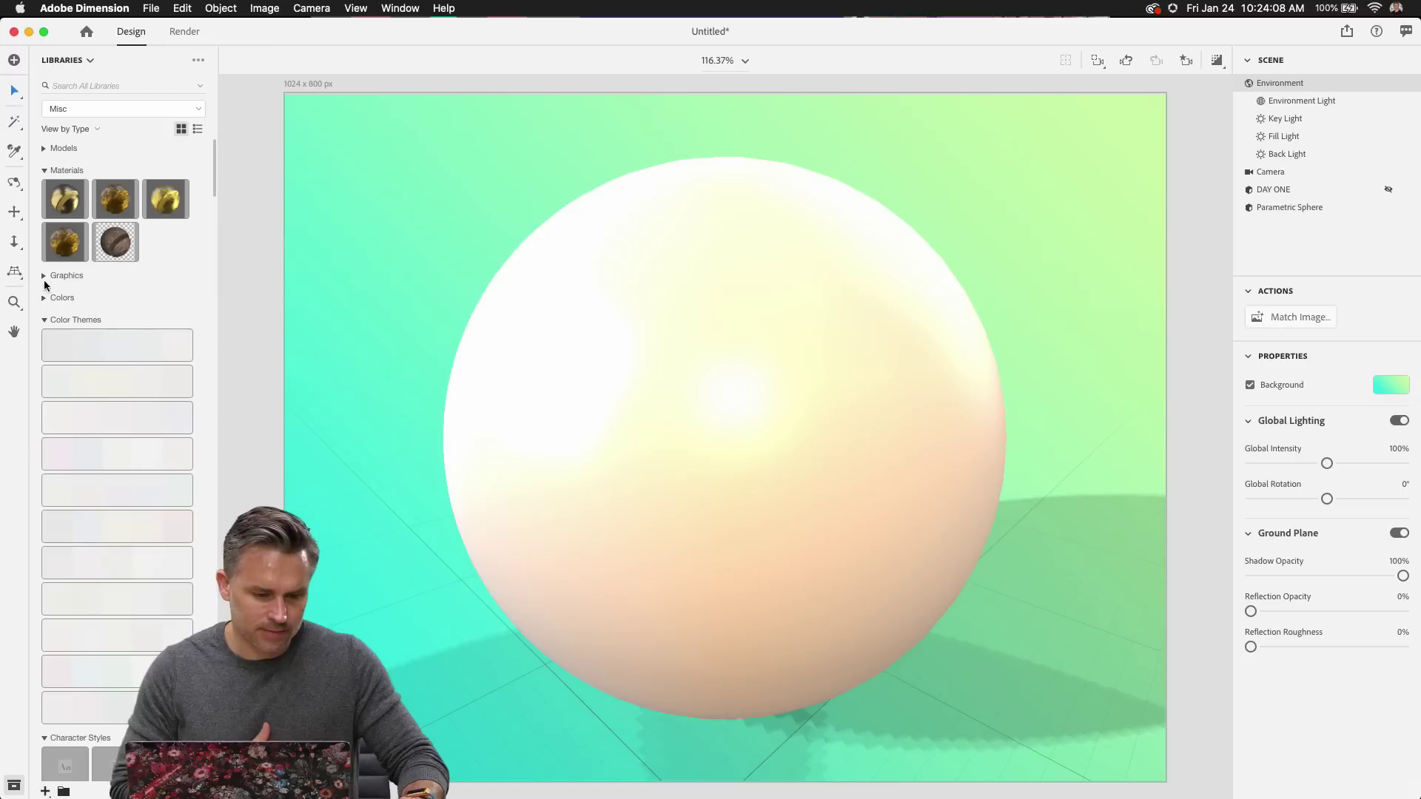
{"action": "scroll", "coordinate": [52, 252], "scroll_direction": "down", "scroll_amount": 10}
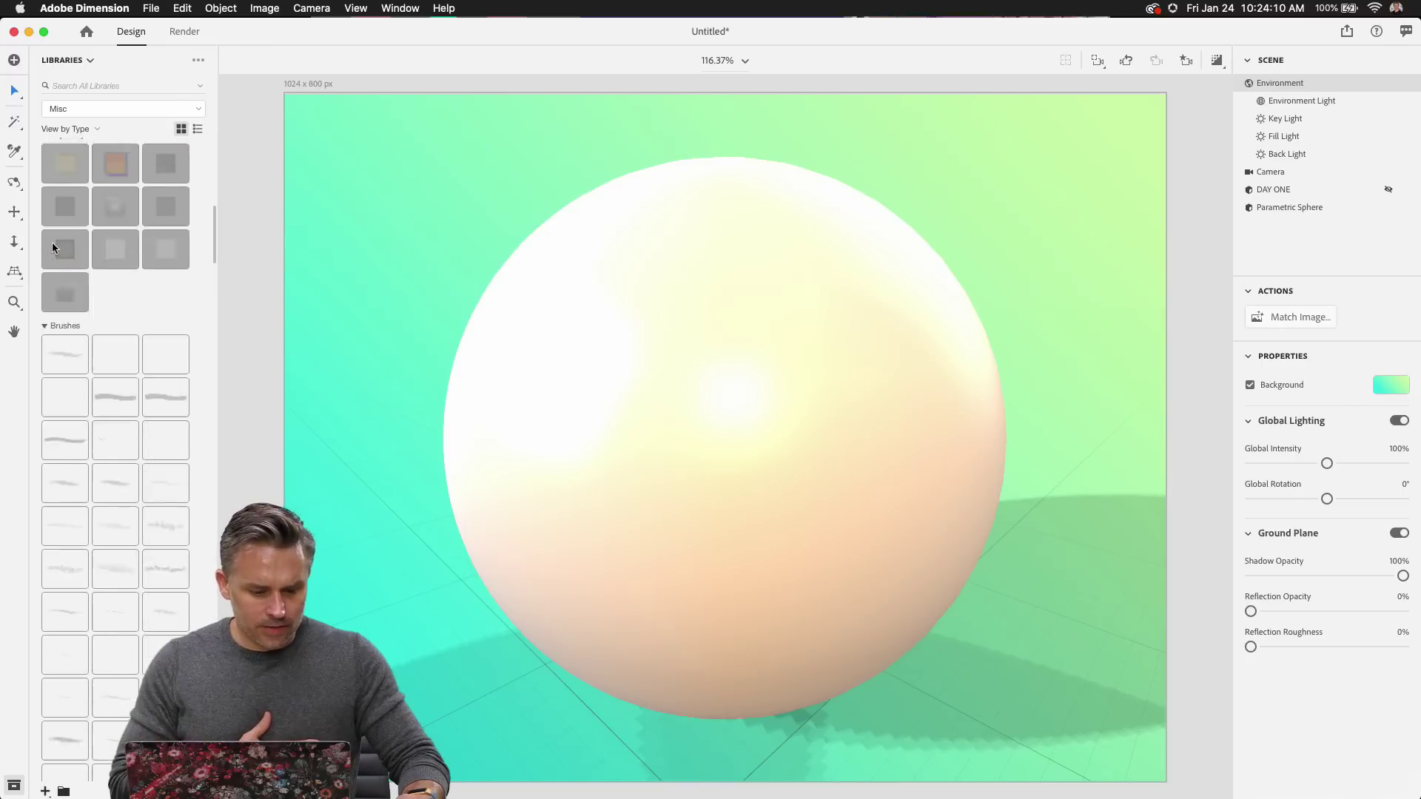
{"action": "scroll", "coordinate": [53, 248], "scroll_direction": "down", "scroll_amount": 10}
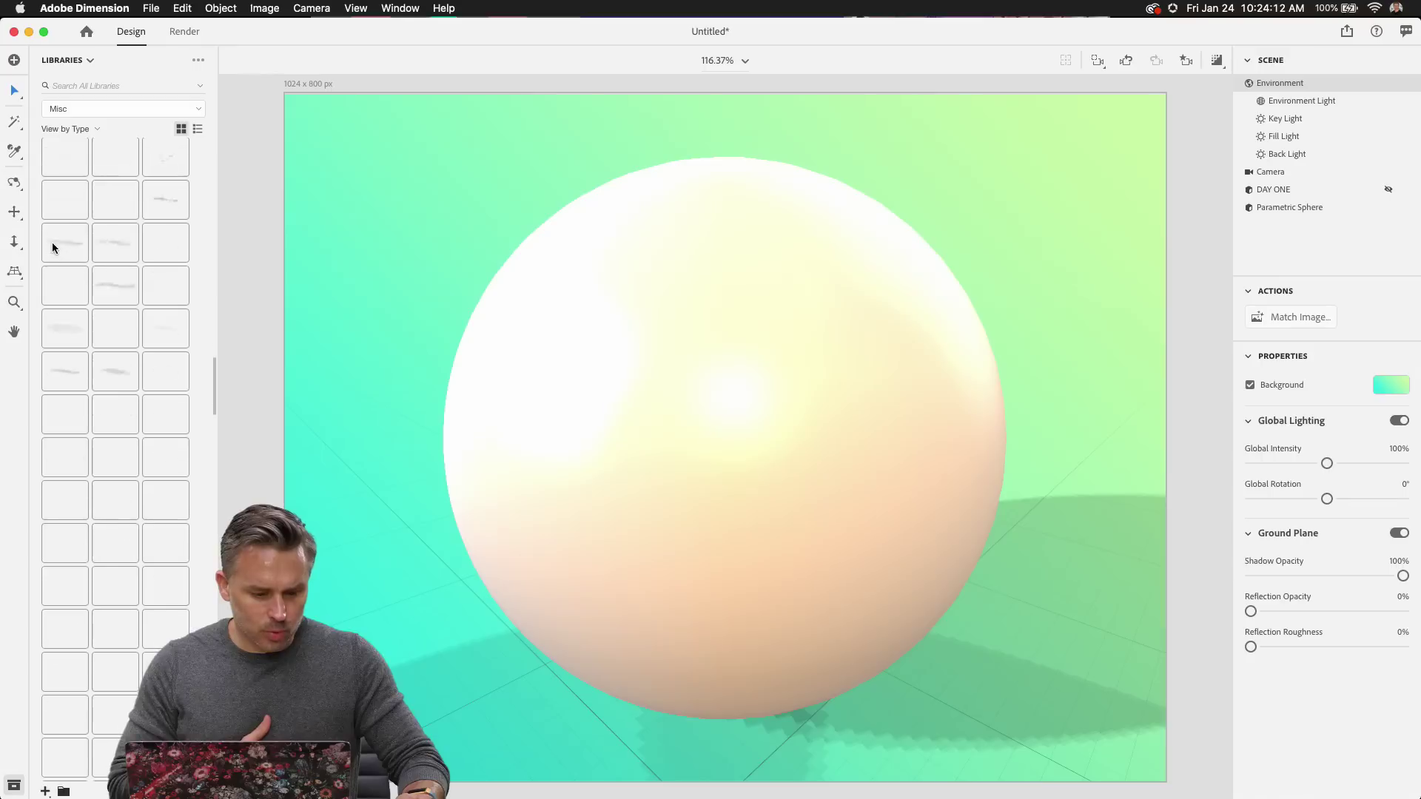
{"action": "scroll", "coordinate": [52, 248], "scroll_direction": "down", "scroll_amount": 10}
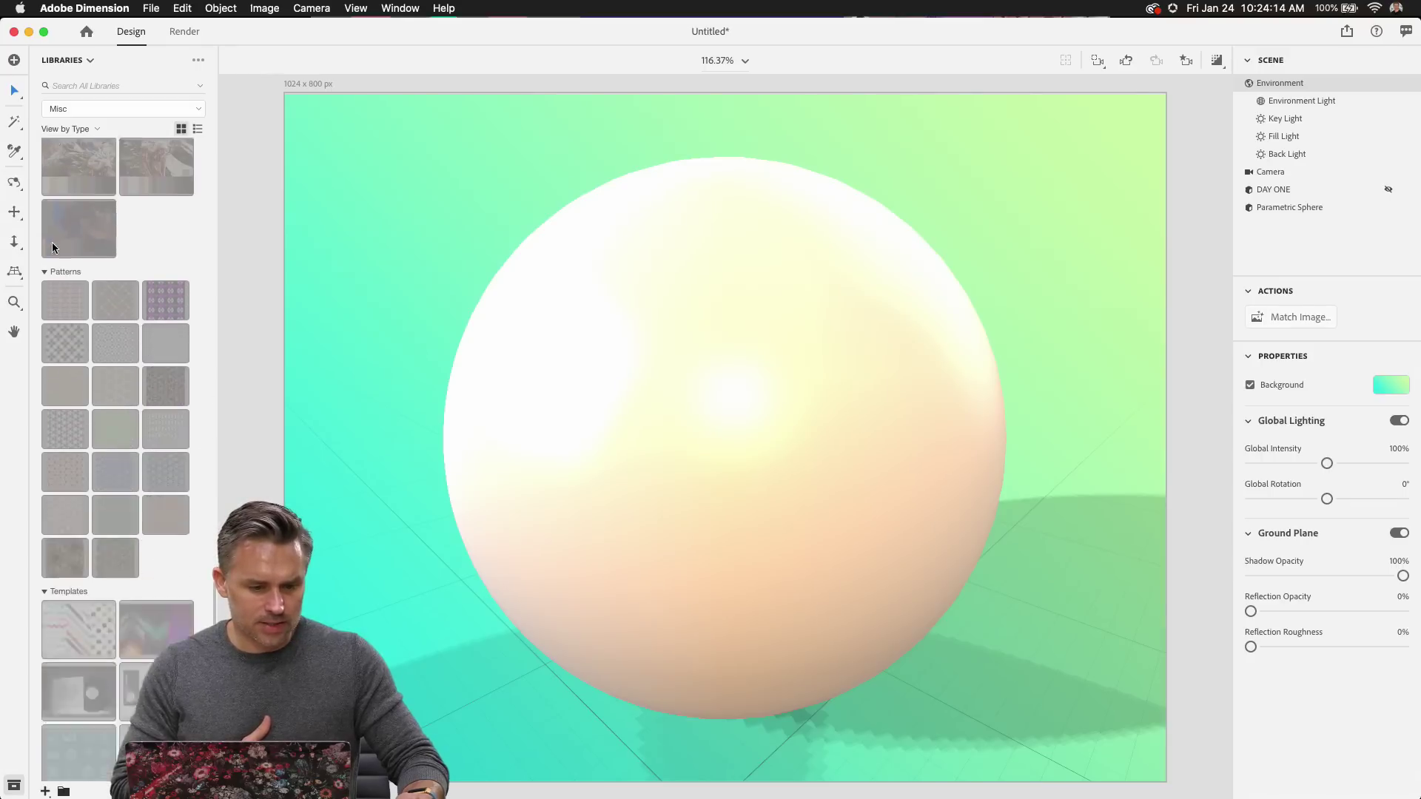
{"action": "scroll", "coordinate": [53, 248], "scroll_direction": "down", "scroll_amount": 10}
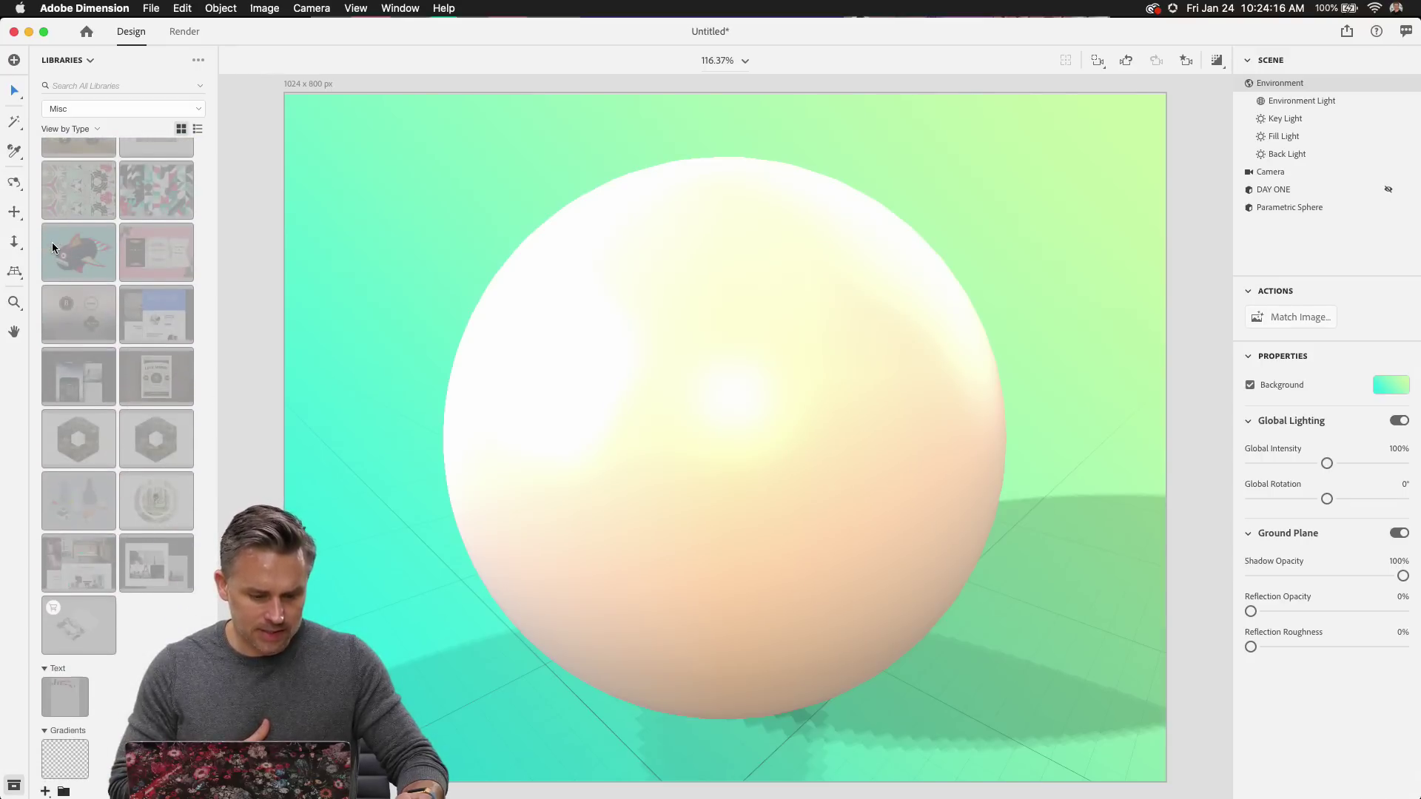
{"action": "left_click", "coordinate": [563, 396]}
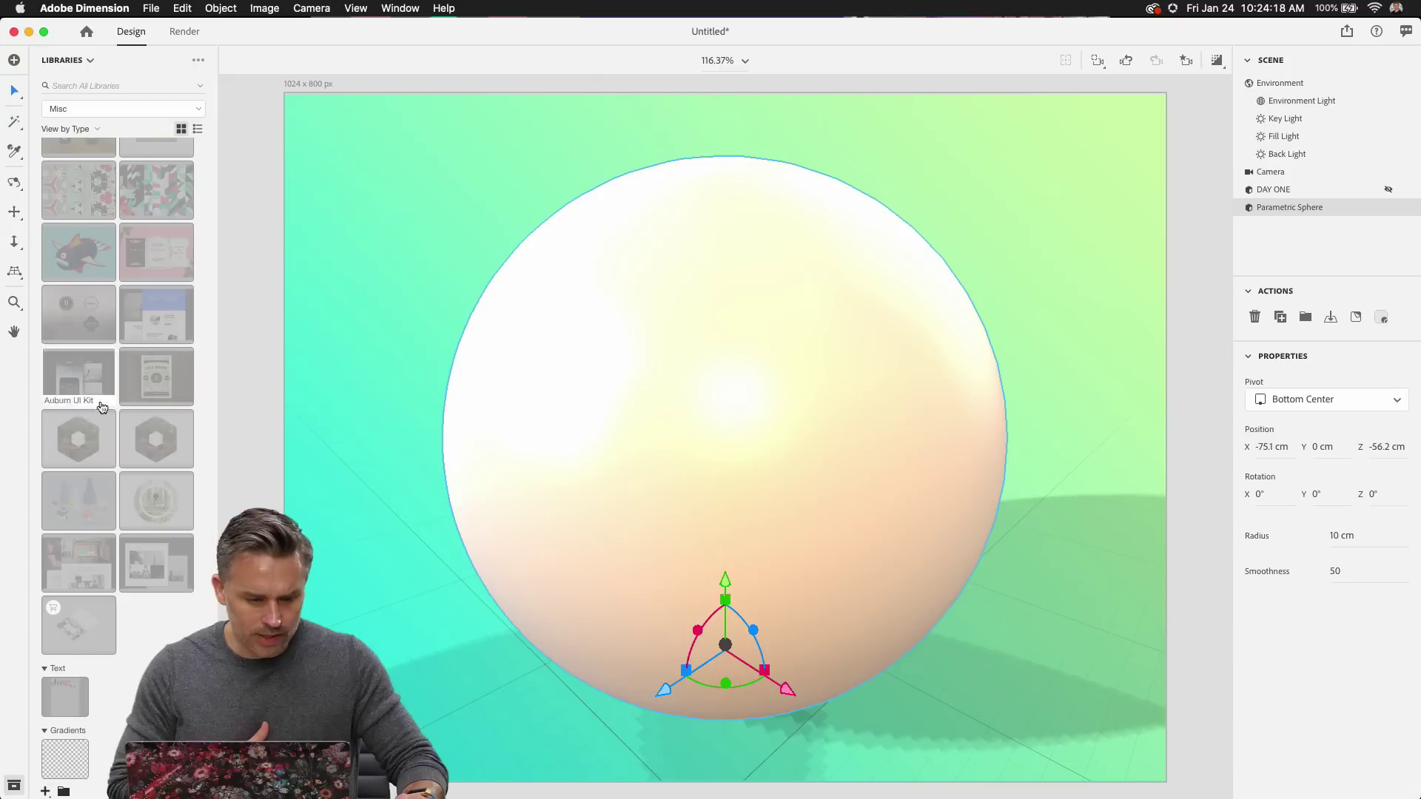
{"action": "scroll", "coordinate": [112, 456], "scroll_direction": "up", "scroll_amount": 15}
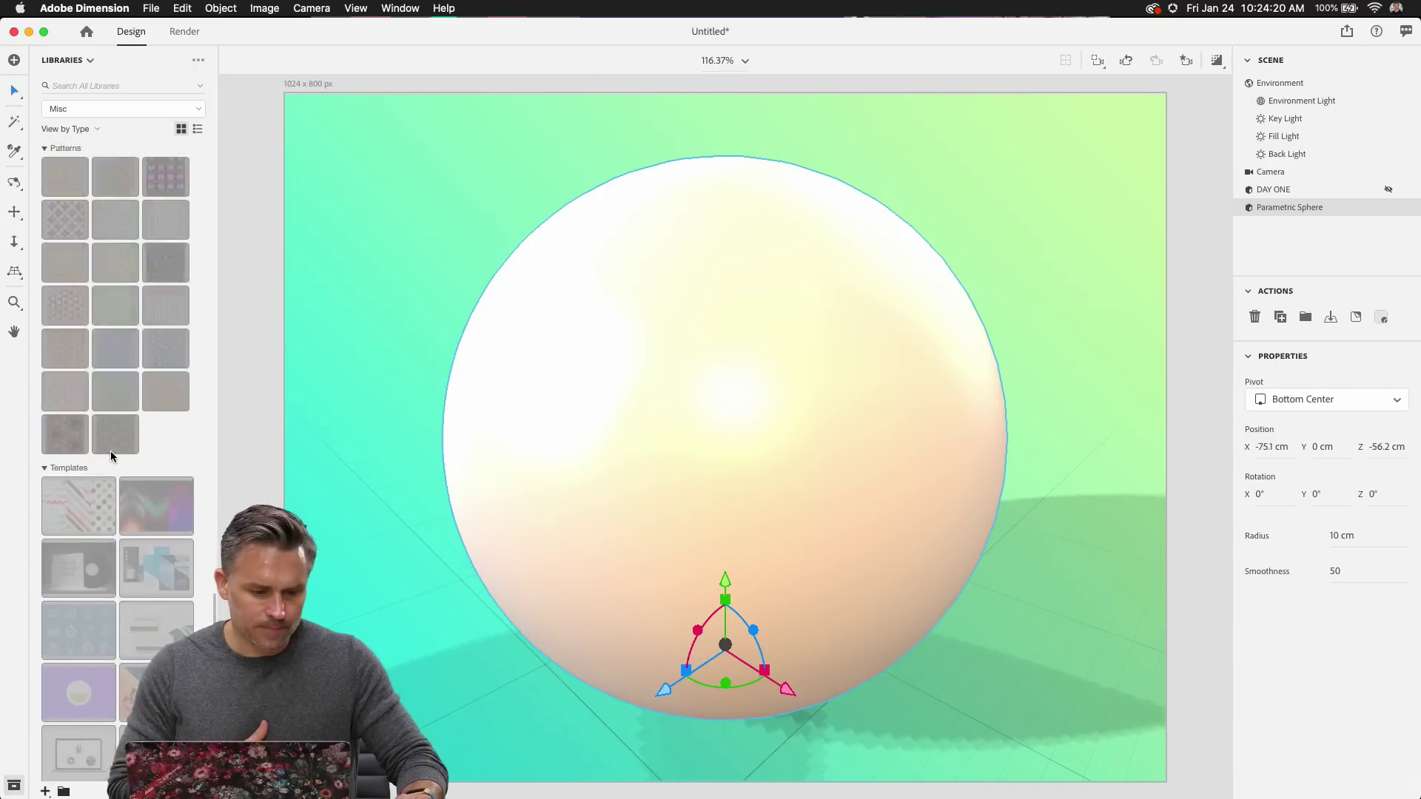
{"action": "scroll", "coordinate": [111, 456], "scroll_direction": "up", "scroll_amount": 5}
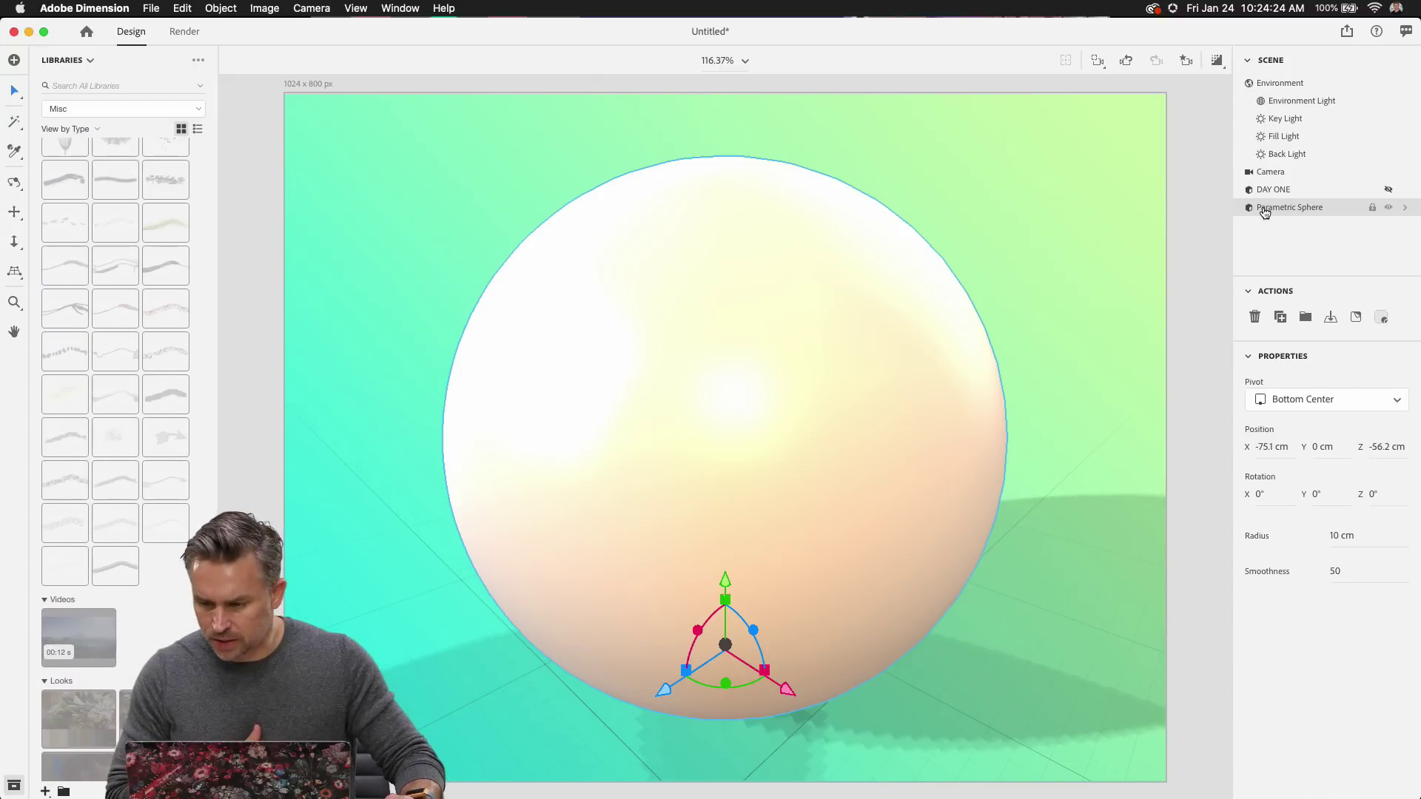
{"action": "left_click_drag", "start_coordinate": [710, 390], "coordinate": [653, 363]}
{"action": "scroll", "coordinate": [57, 261], "scroll_direction": "up", "scroll_amount": 8}
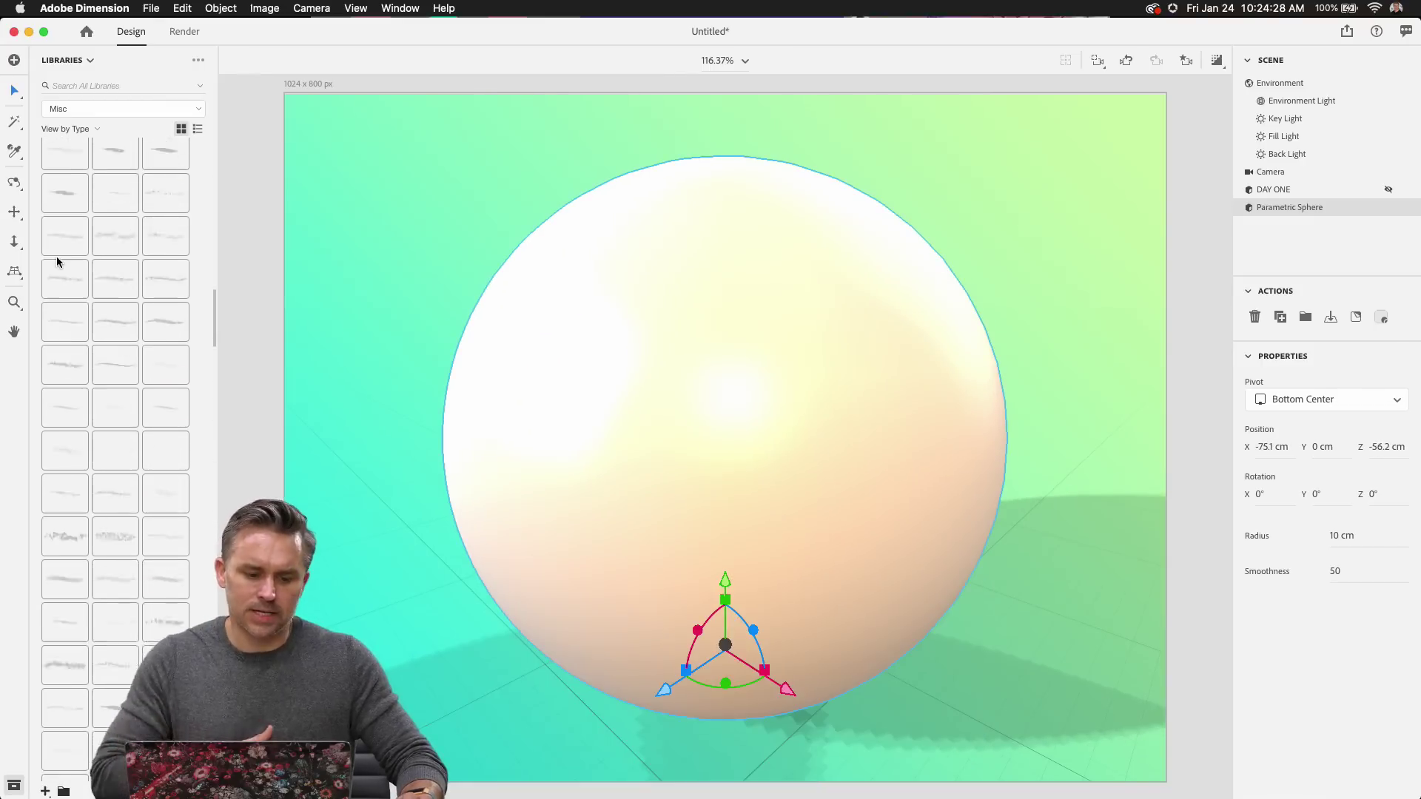
{"action": "scroll", "coordinate": [57, 261], "scroll_direction": "up", "scroll_amount": 10}
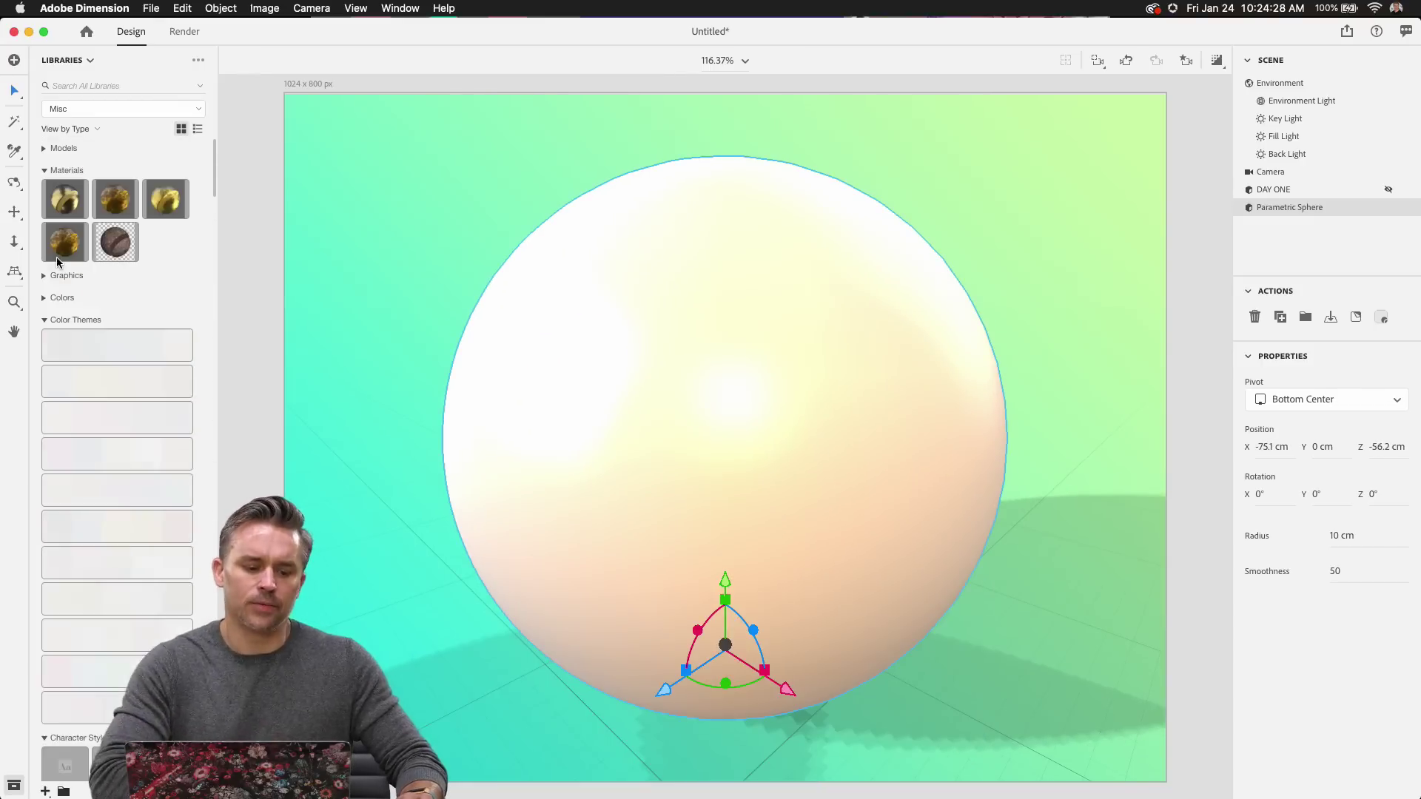
Put away the Dimension and Desktop folder windows and switch back to type.psd in Photoshop.
{"action": "left_click", "coordinate": [29, 33]}
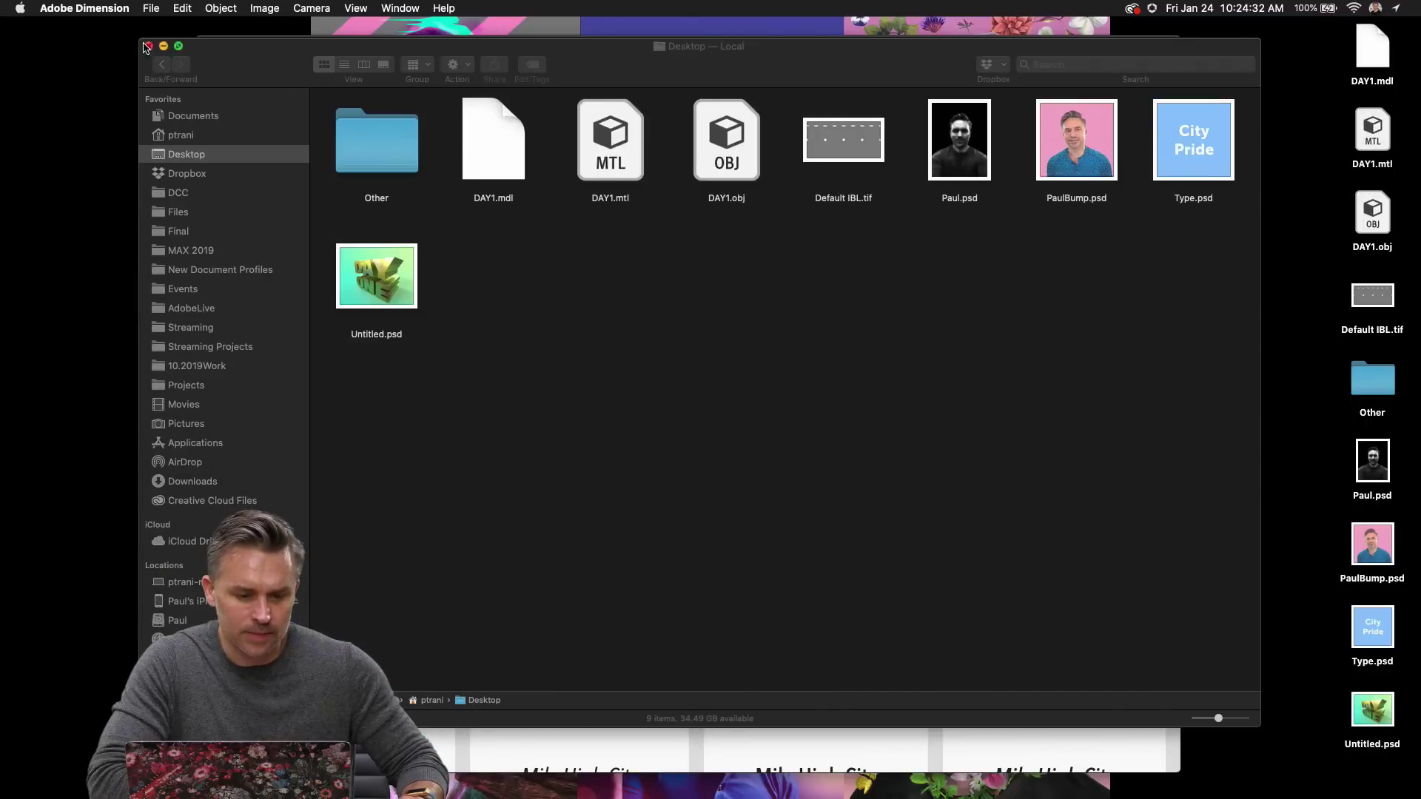
{"action": "left_click", "coordinate": [148, 47]}
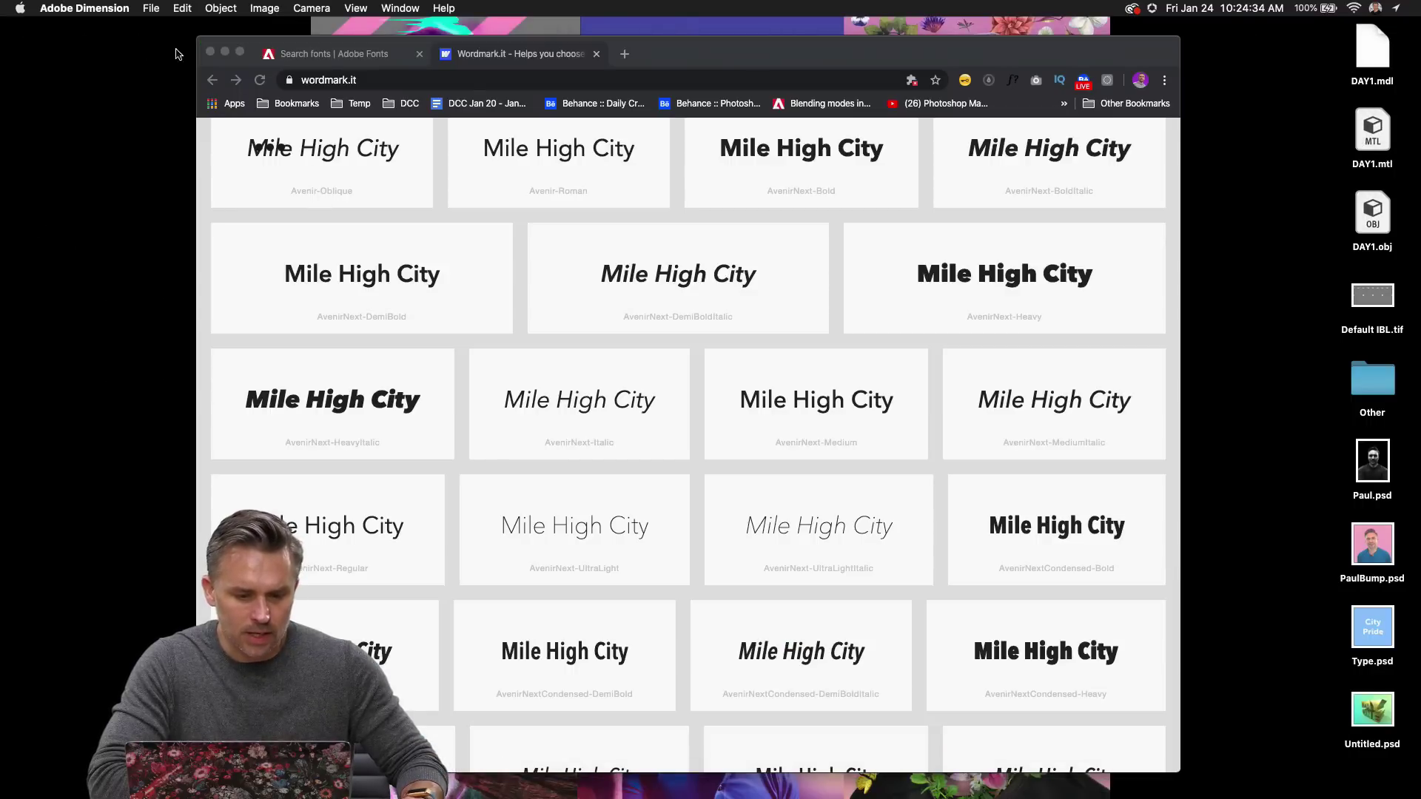
{"action": "mouse_move", "coordinate": [244, 792]}
{"action": "left_click", "coordinate": [433, 776]}
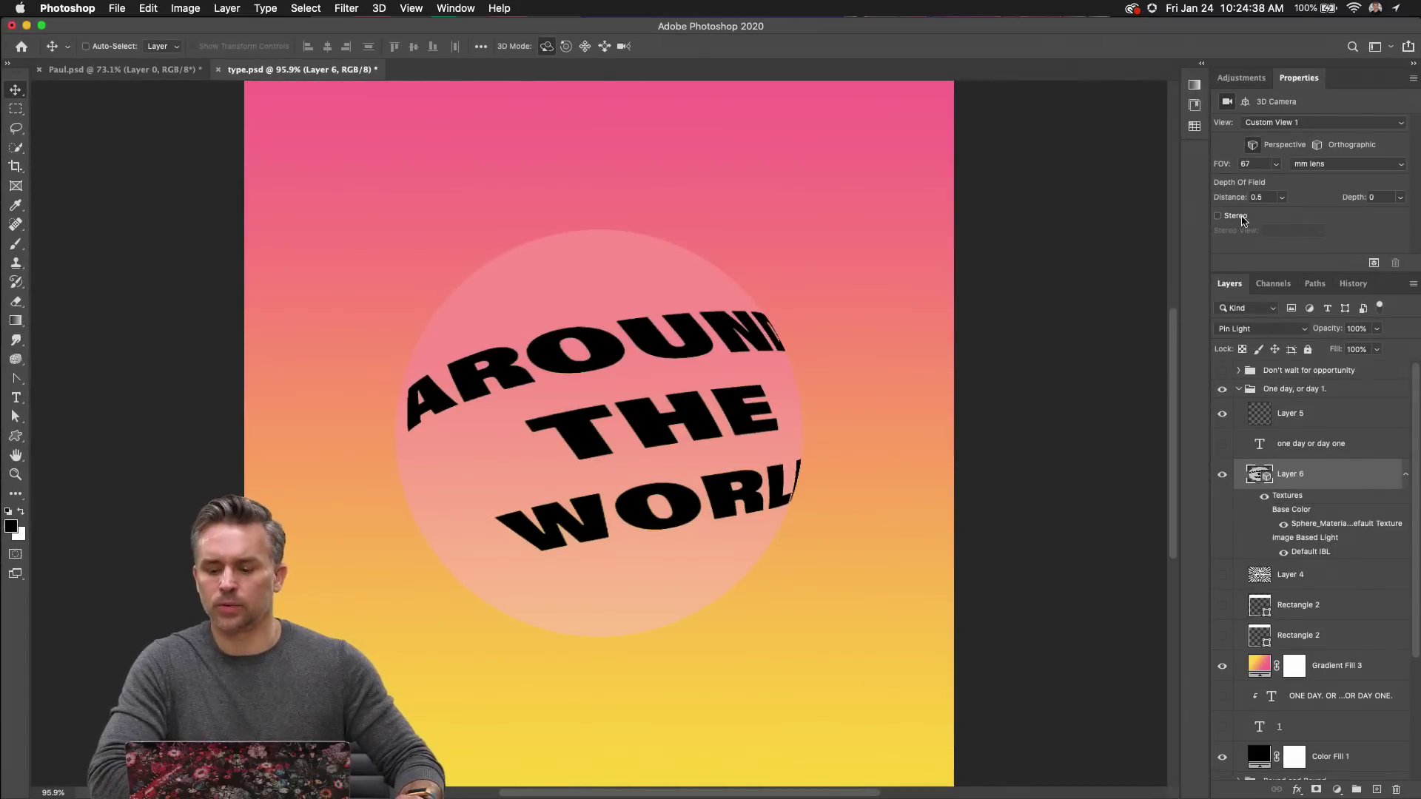
Orbit the sphere's text toward its right edge, and collapse and hide the One day, or day 1. group.
{"action": "left_click_drag", "start_coordinate": [398, 259], "coordinate": [527, 348]}
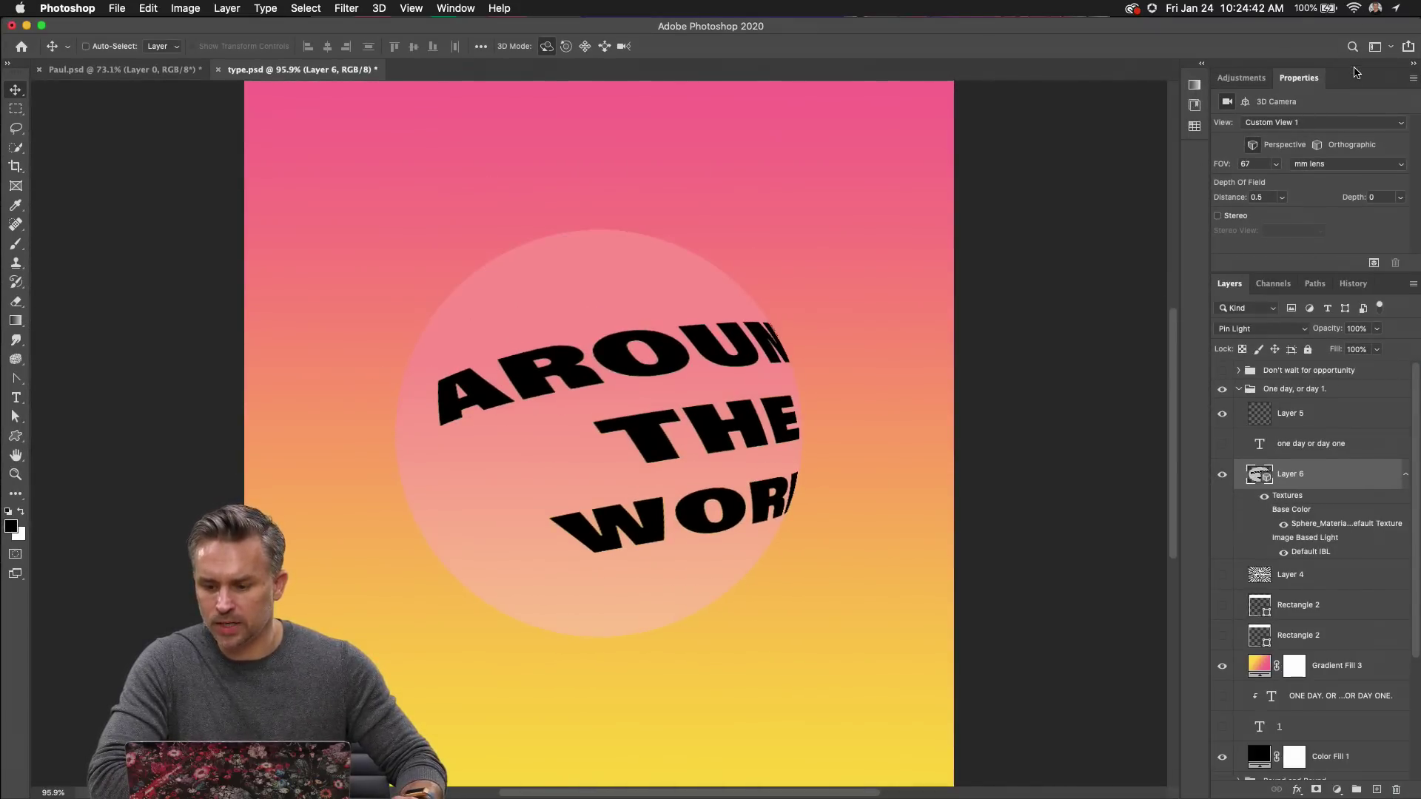
{"action": "double_click", "coordinate": [1354, 79]}
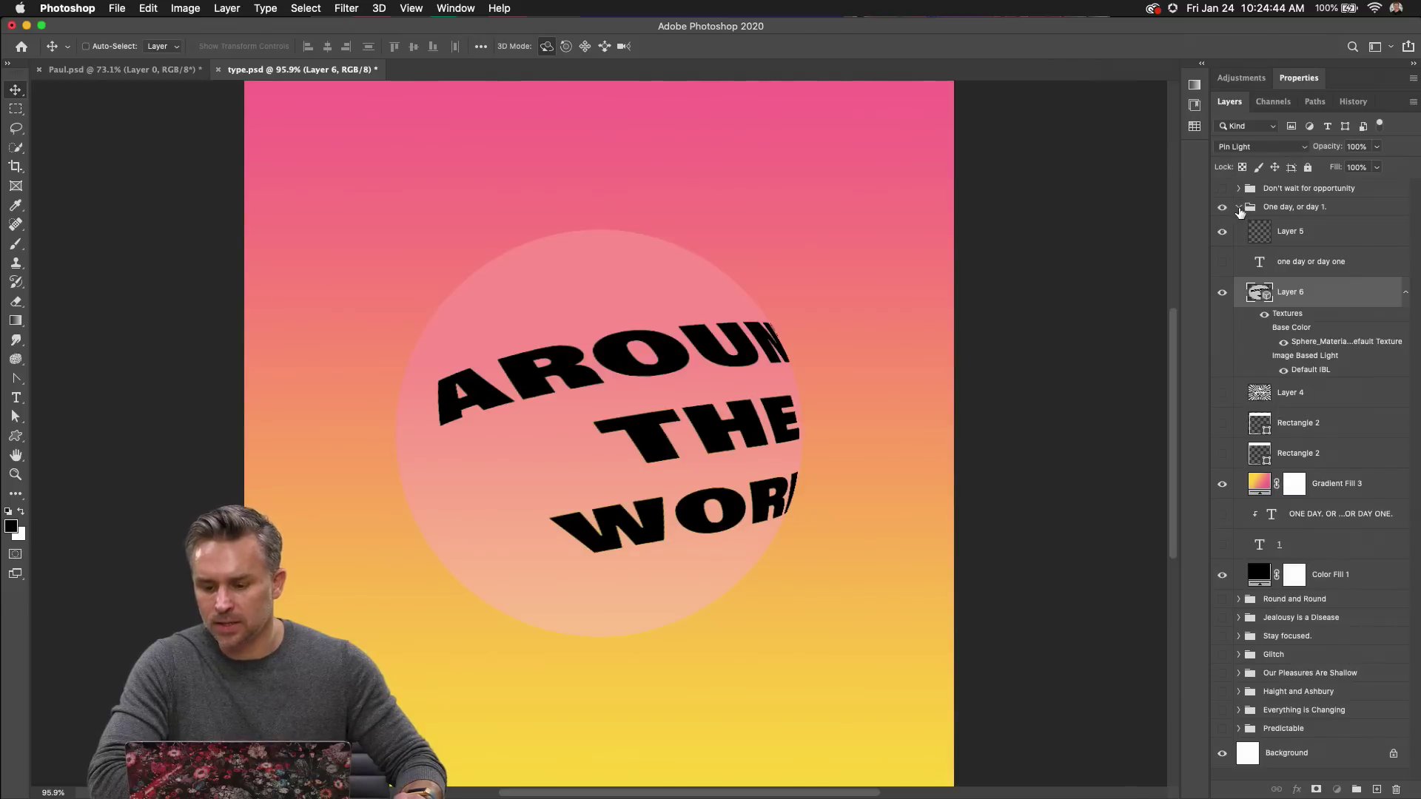
{"action": "left_click", "coordinate": [1239, 208]}
{"action": "left_click", "coordinate": [1222, 207]}
Preview the Round and Round, Jealousy is a Disease, Stay focused. and Glitch groups one at a time.
{"action": "left_click", "coordinate": [1221, 226]}
{"action": "left_click", "coordinate": [1221, 226]}
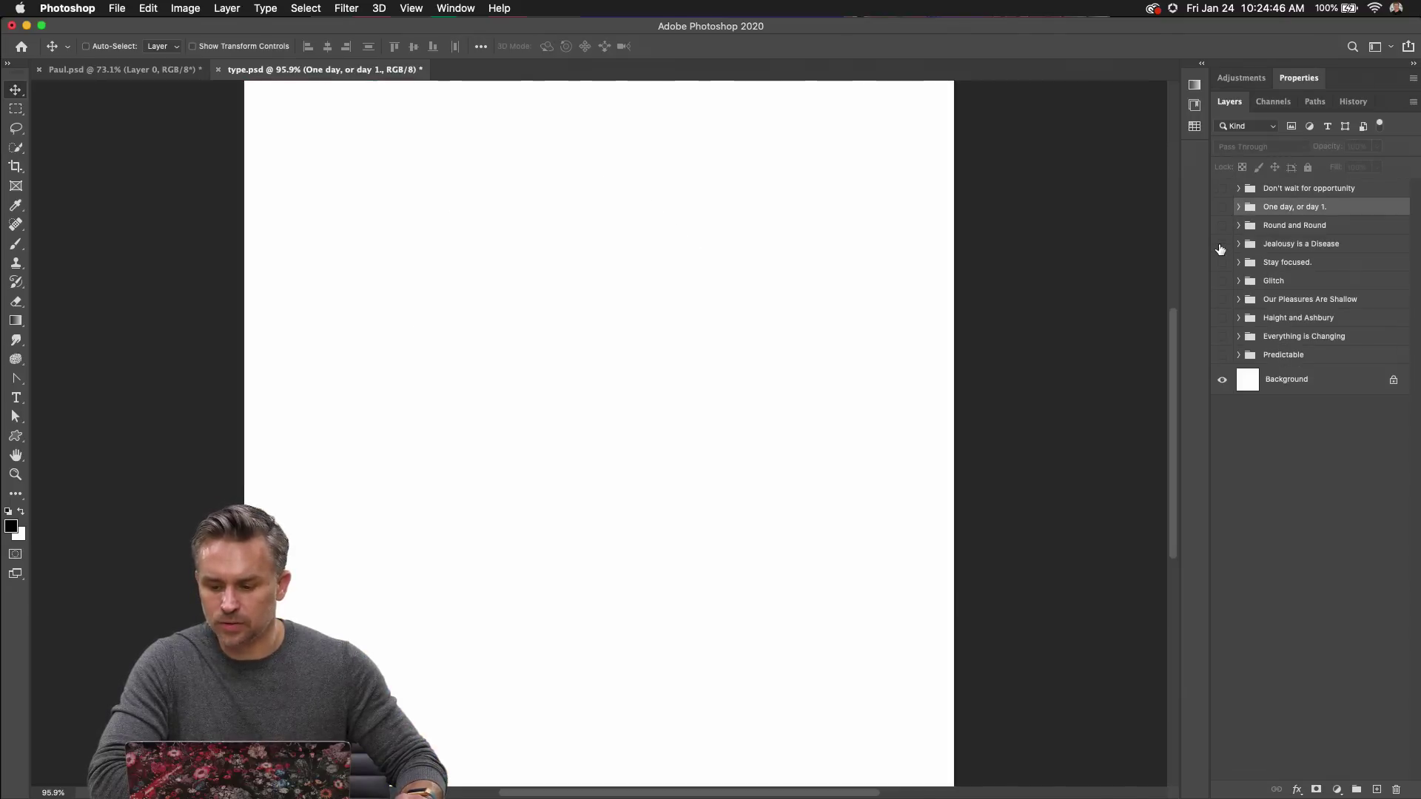
{"action": "left_click", "coordinate": [1222, 244]}
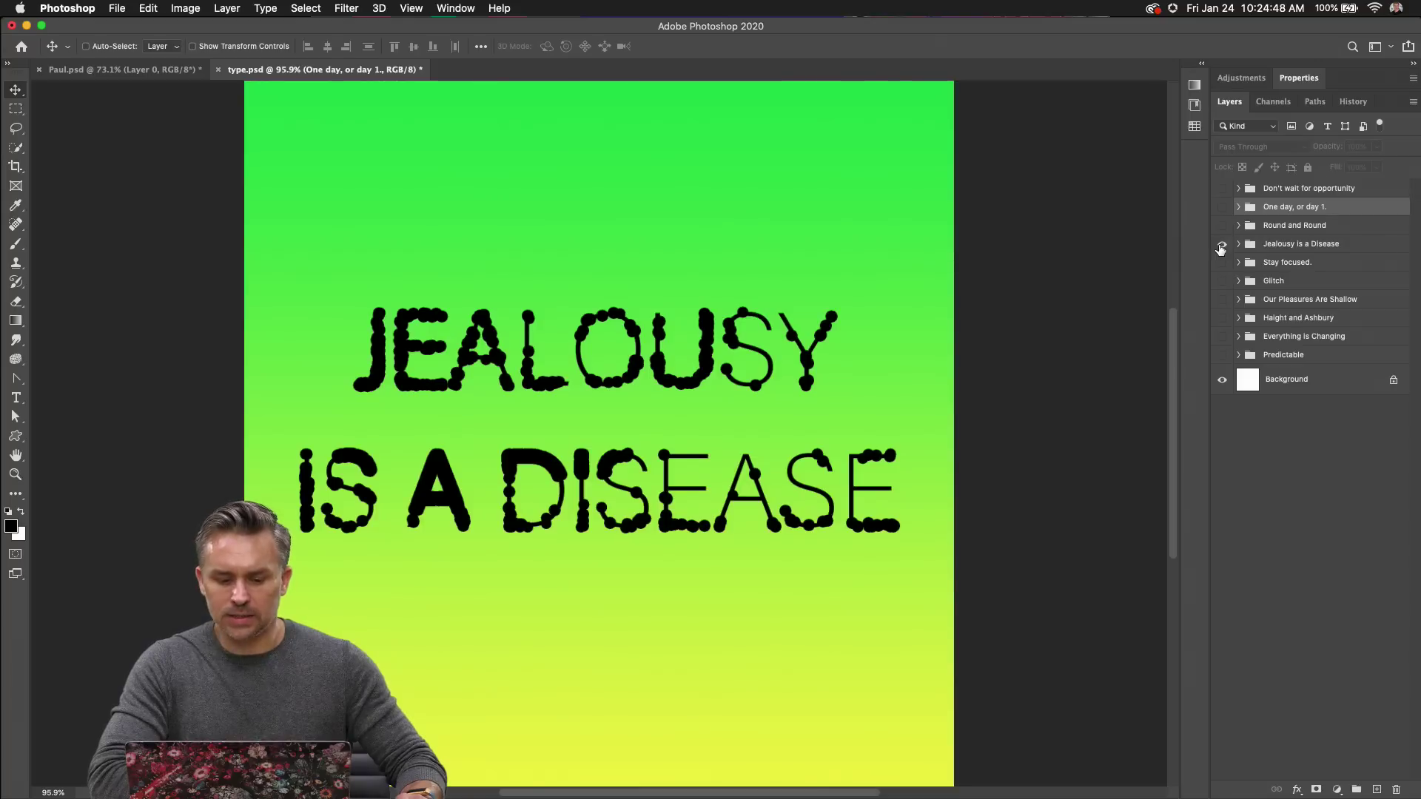
{"action": "left_click", "coordinate": [1228, 245]}
{"action": "left_click", "coordinate": [1221, 244]}
{"action": "left_click", "coordinate": [1222, 262]}
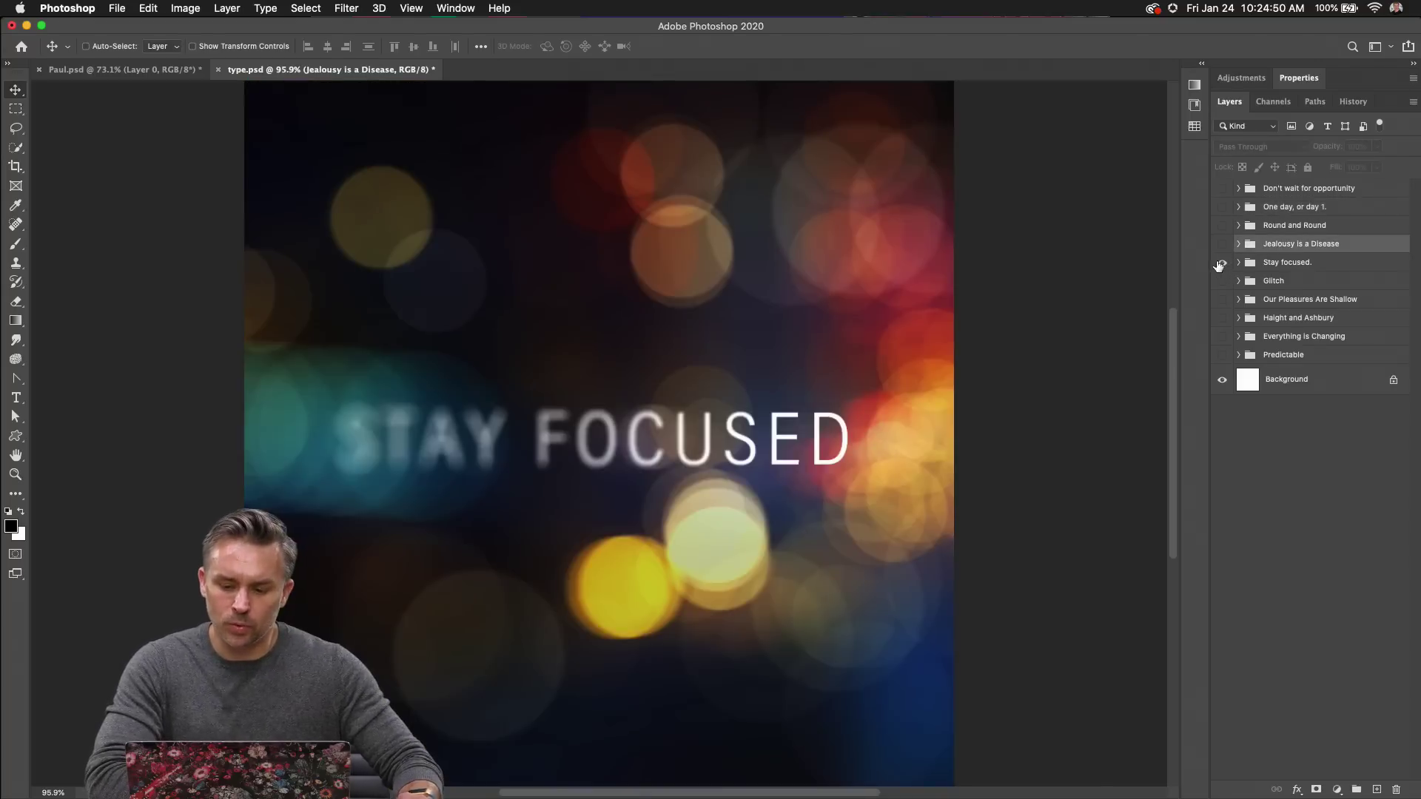
{"action": "left_click", "coordinate": [1222, 263]}
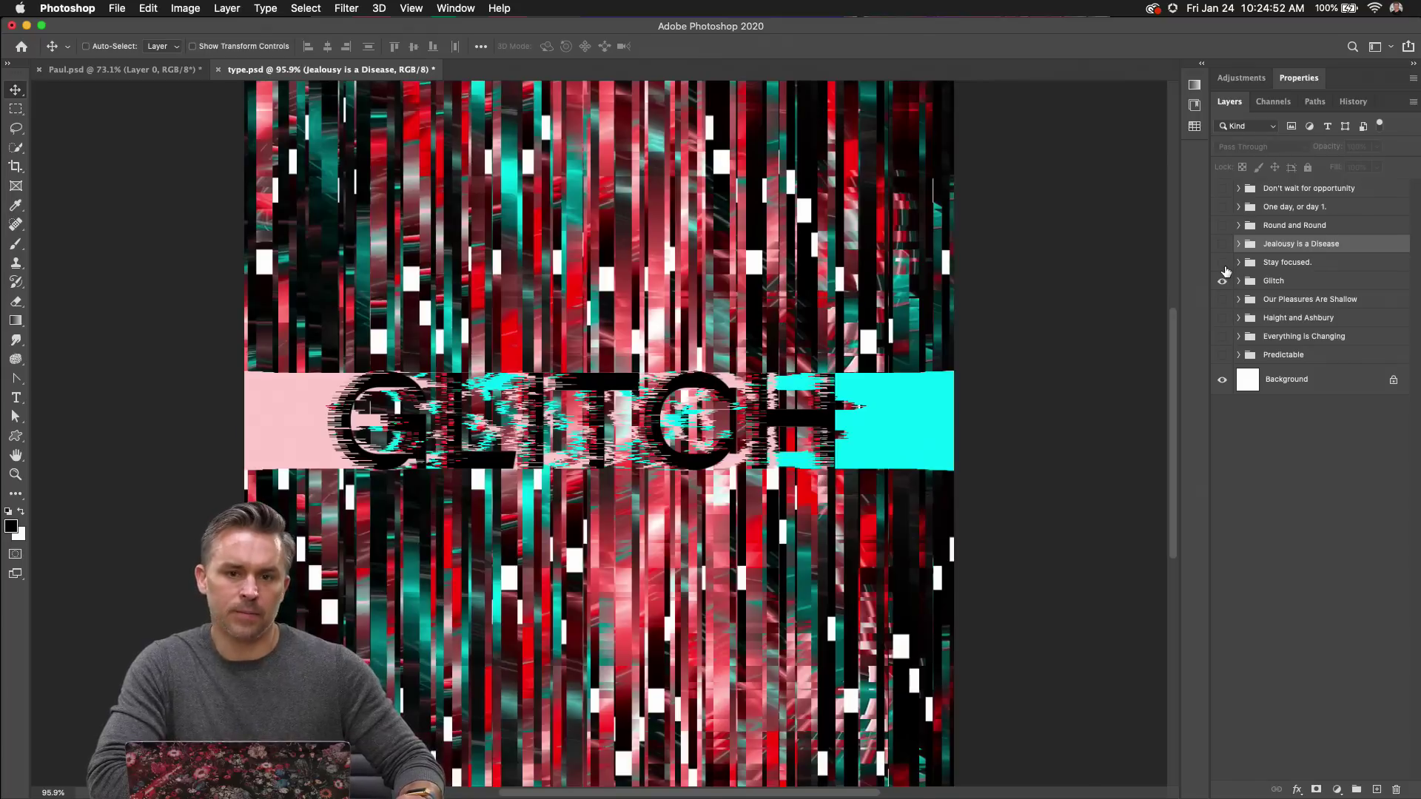